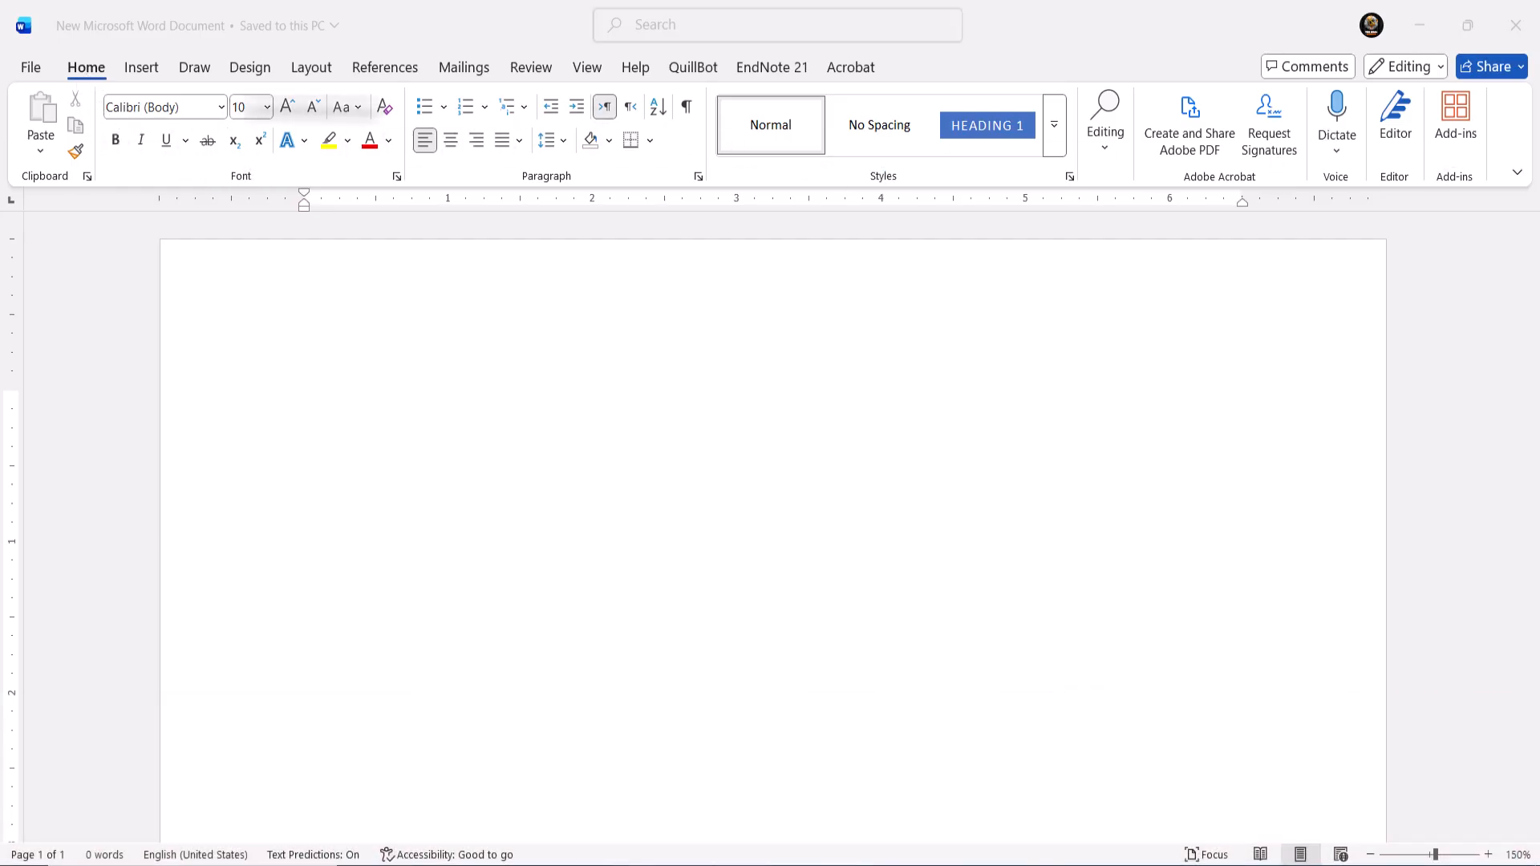
left_click(34, 63)
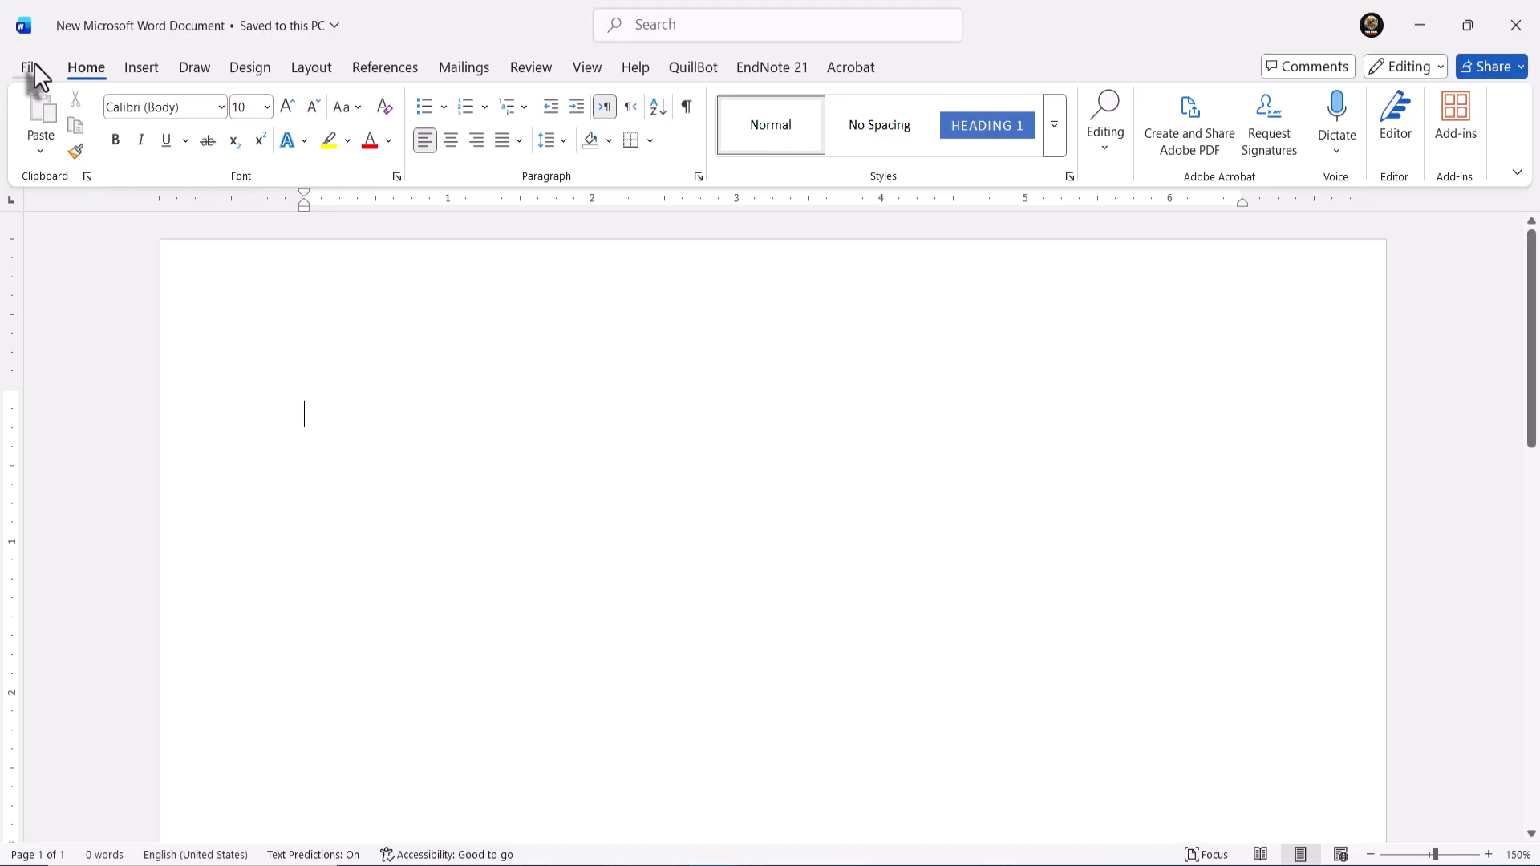
left_click(34, 62)
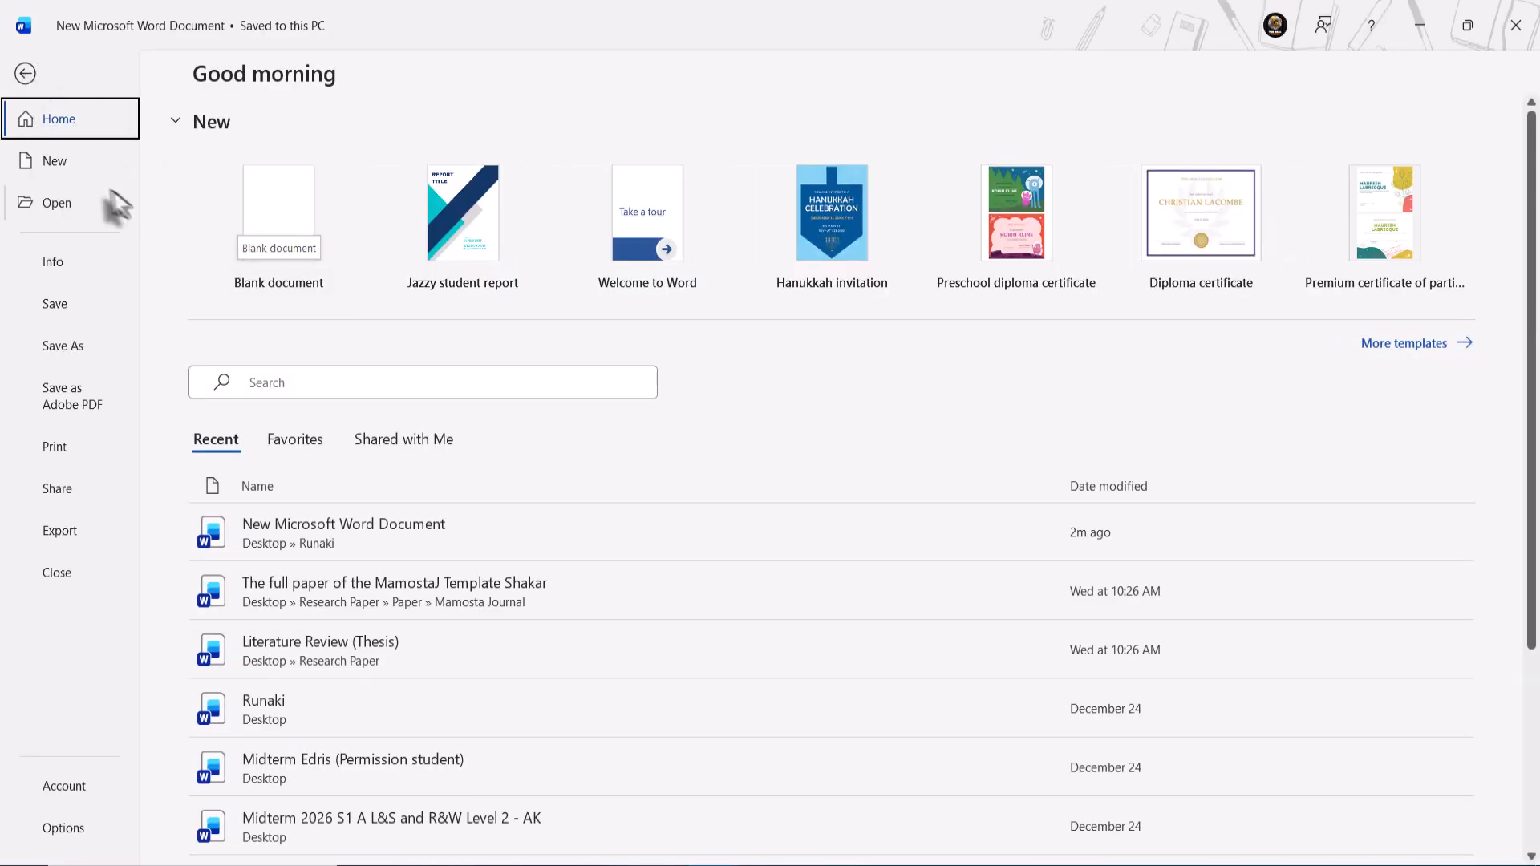
left_click(88, 171)
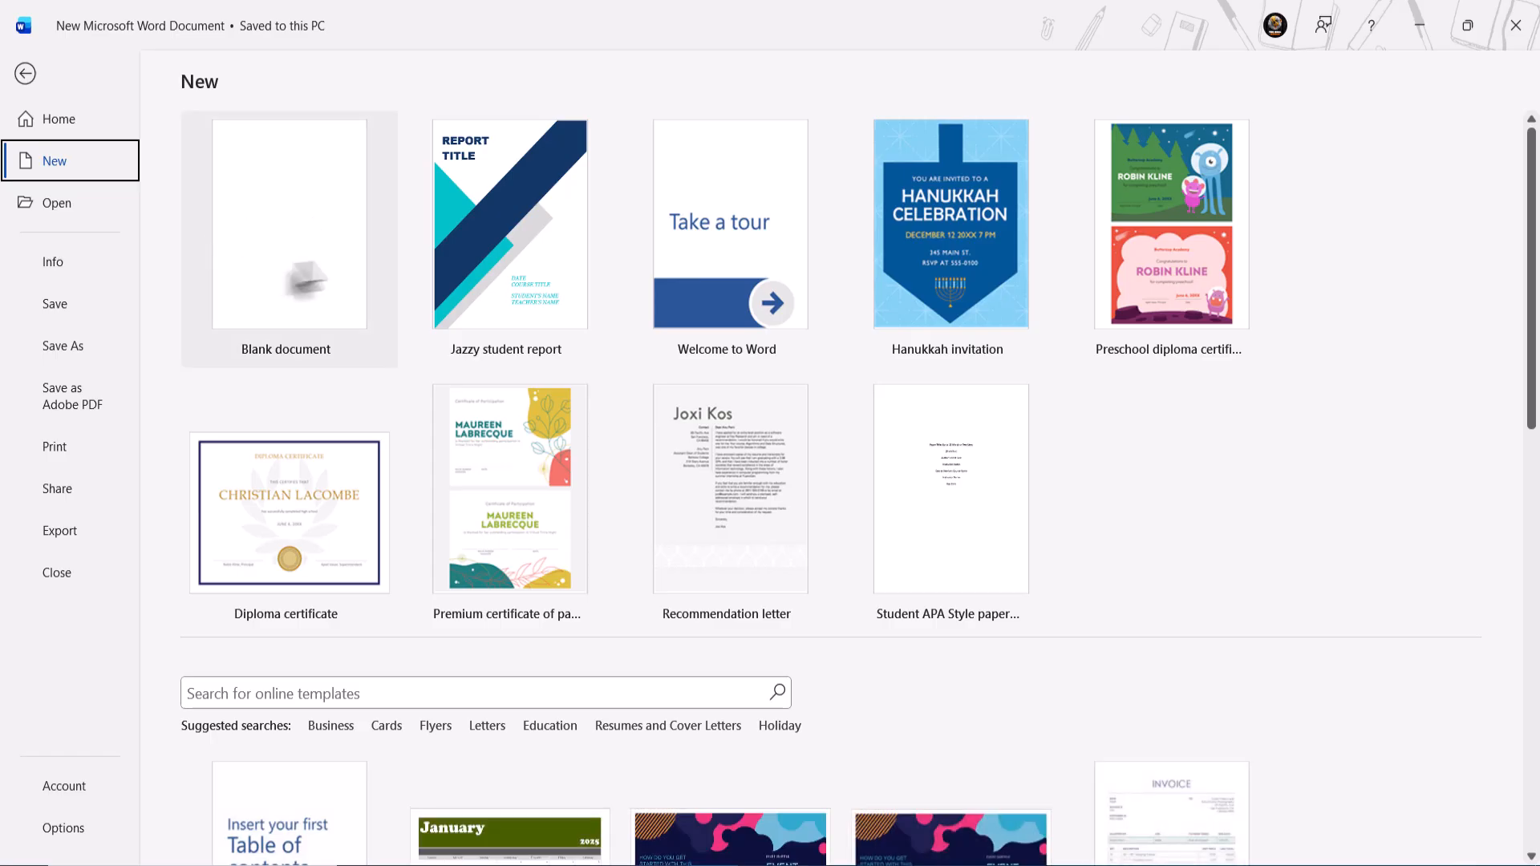
left_click(26, 77)
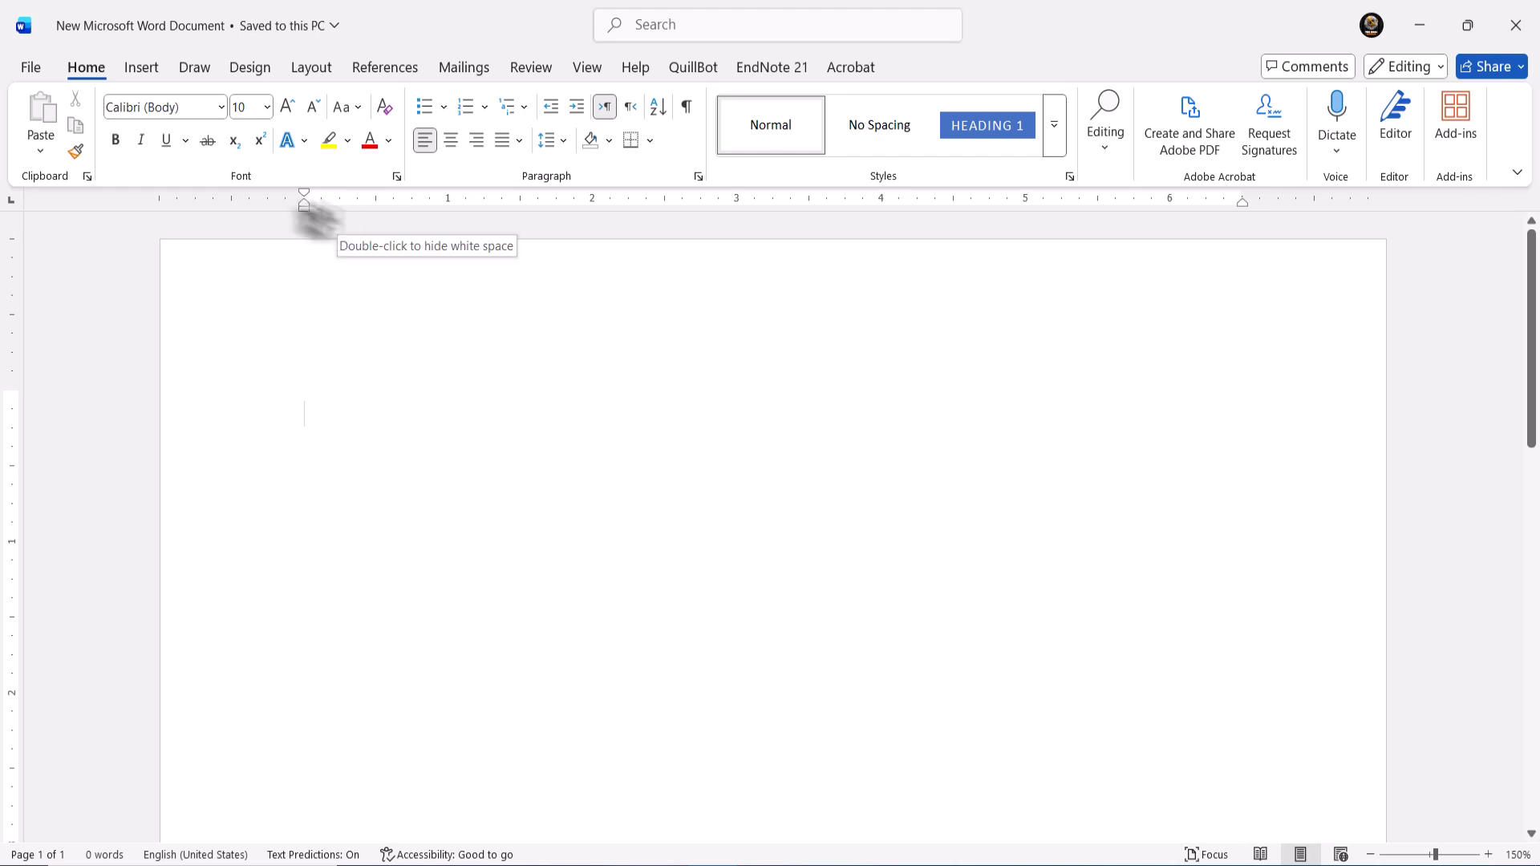
left_click(141, 77)
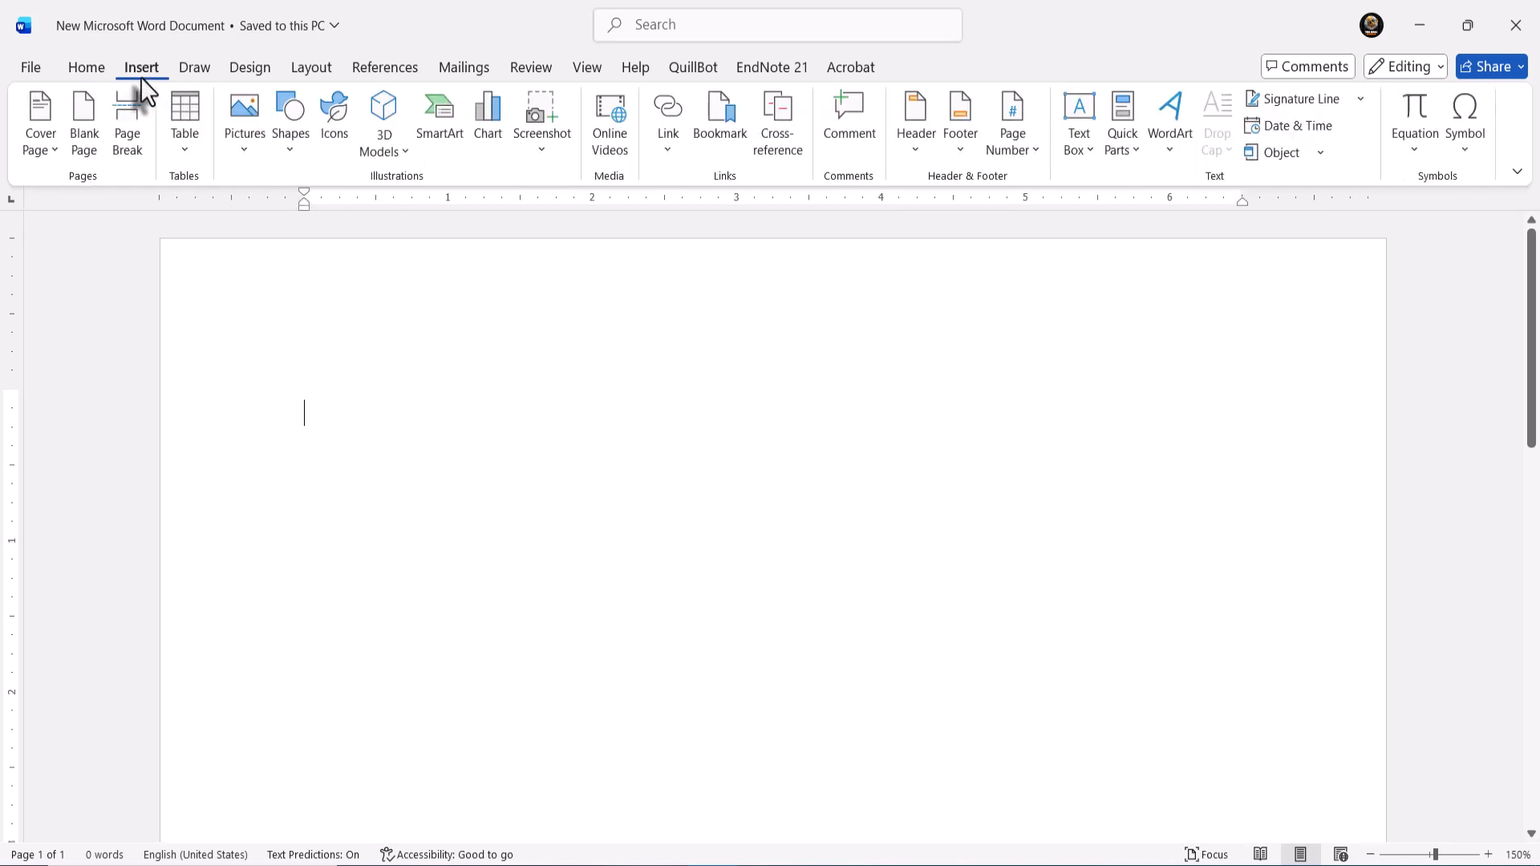
left_click(190, 159)
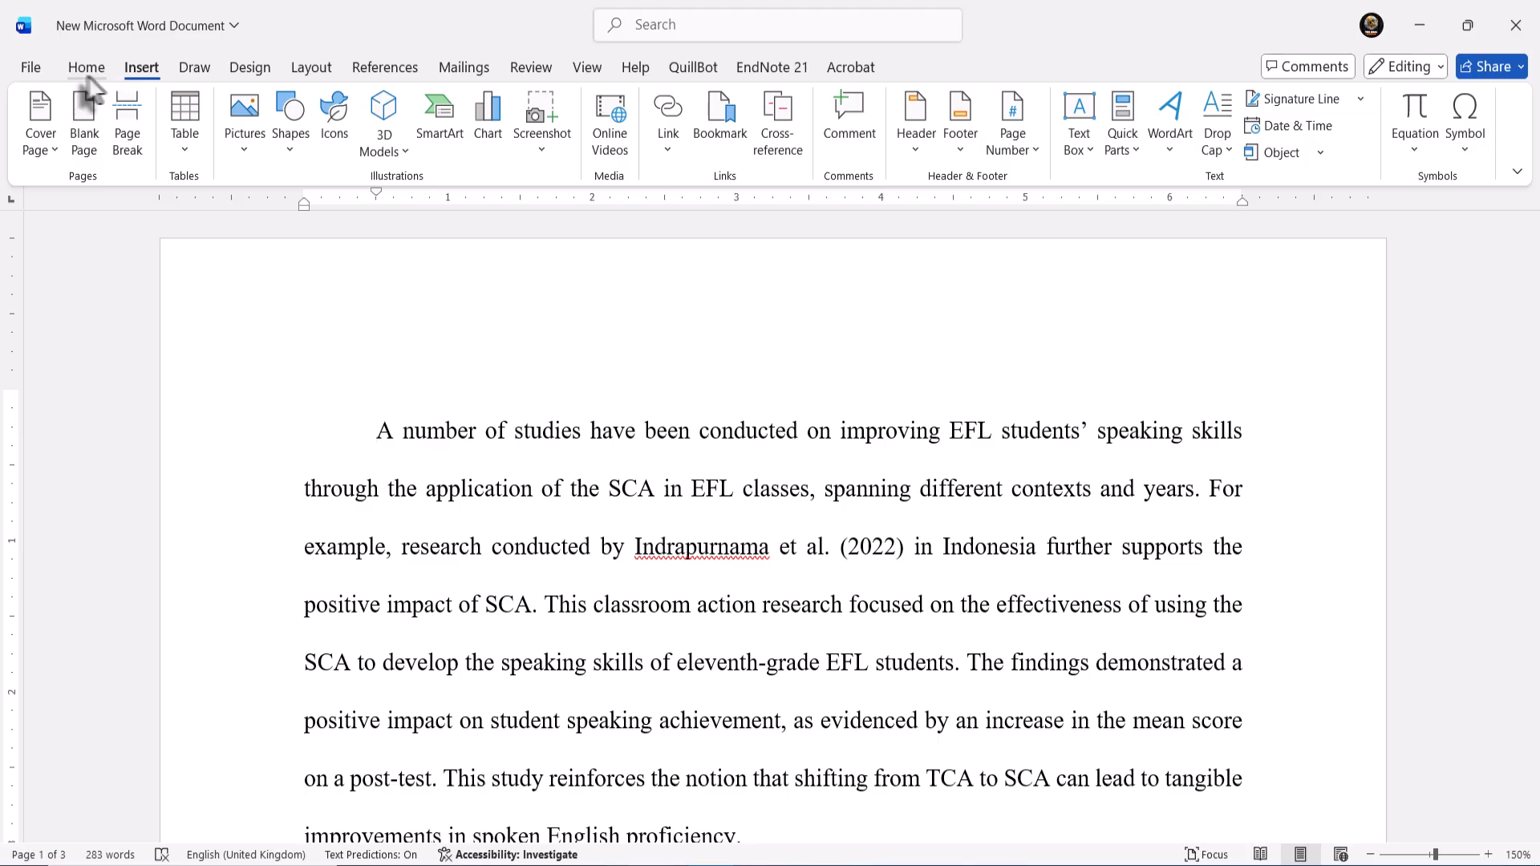
left_click(36, 72)
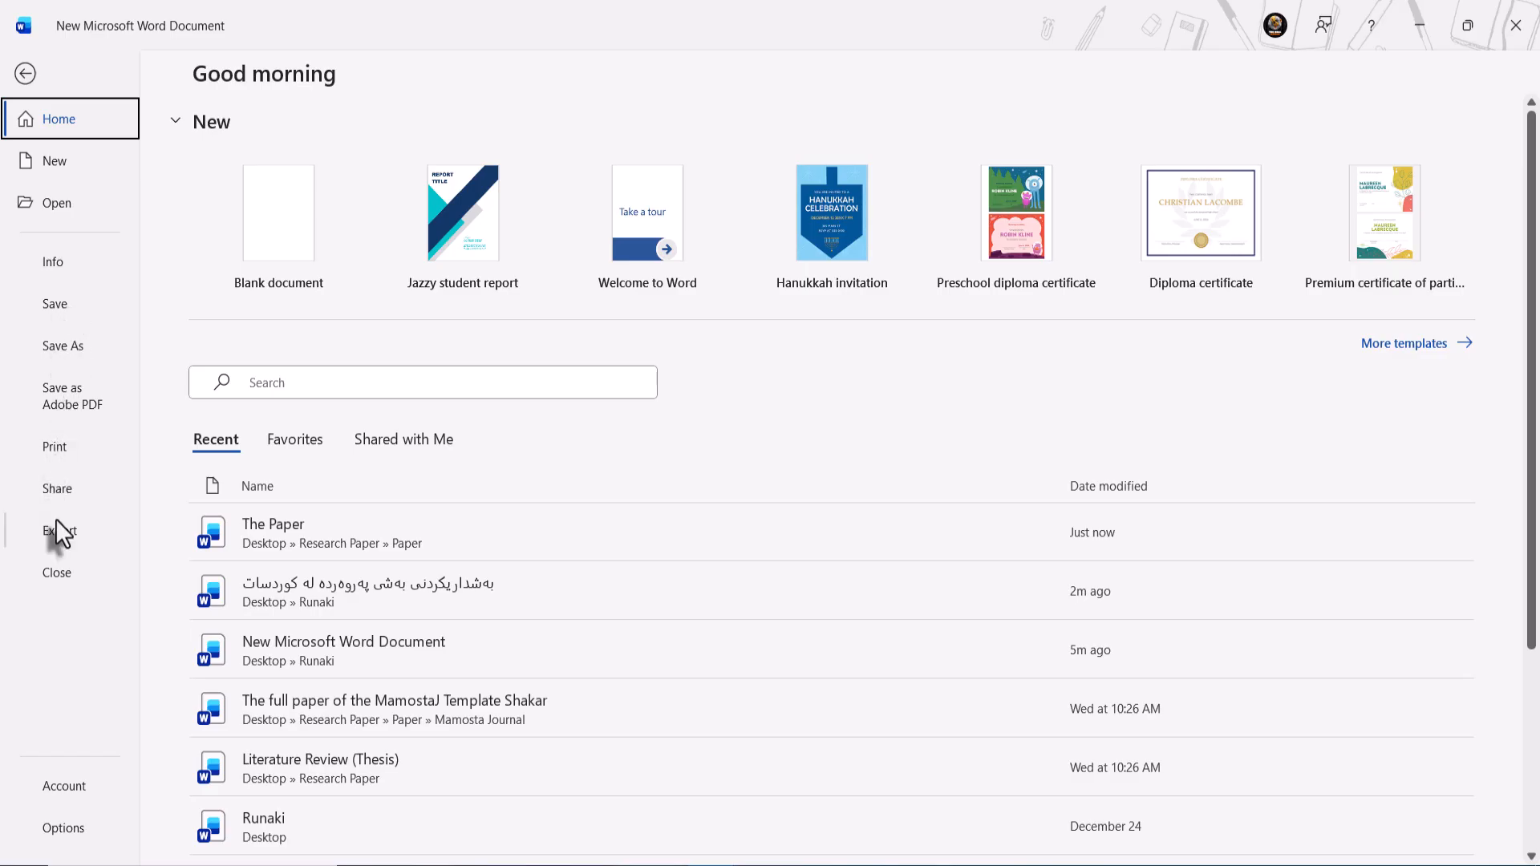
left_click(26, 75)
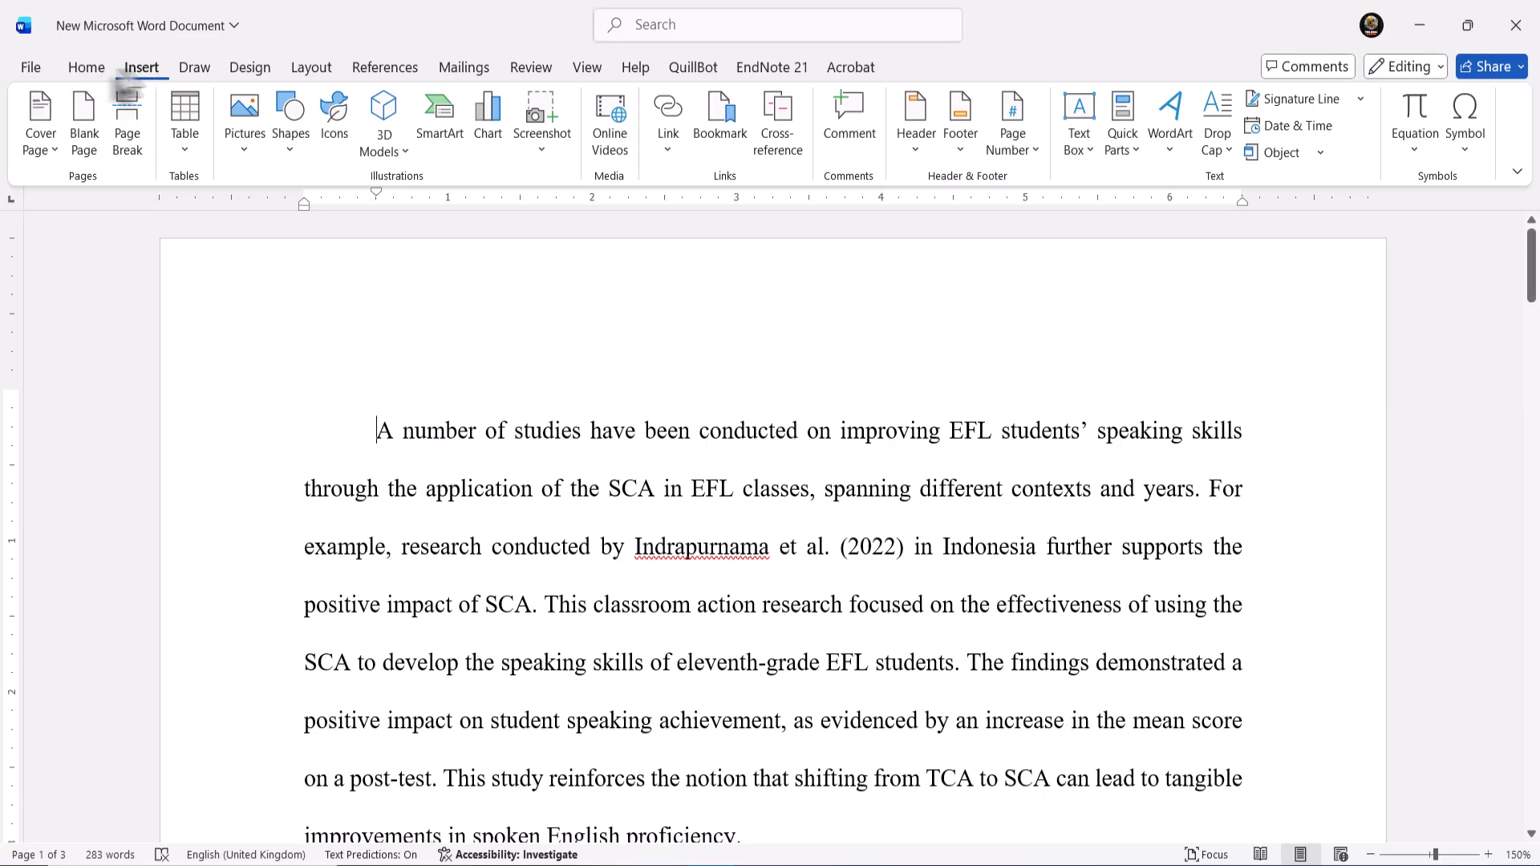
left_click(90, 70)
left_click(124, 73)
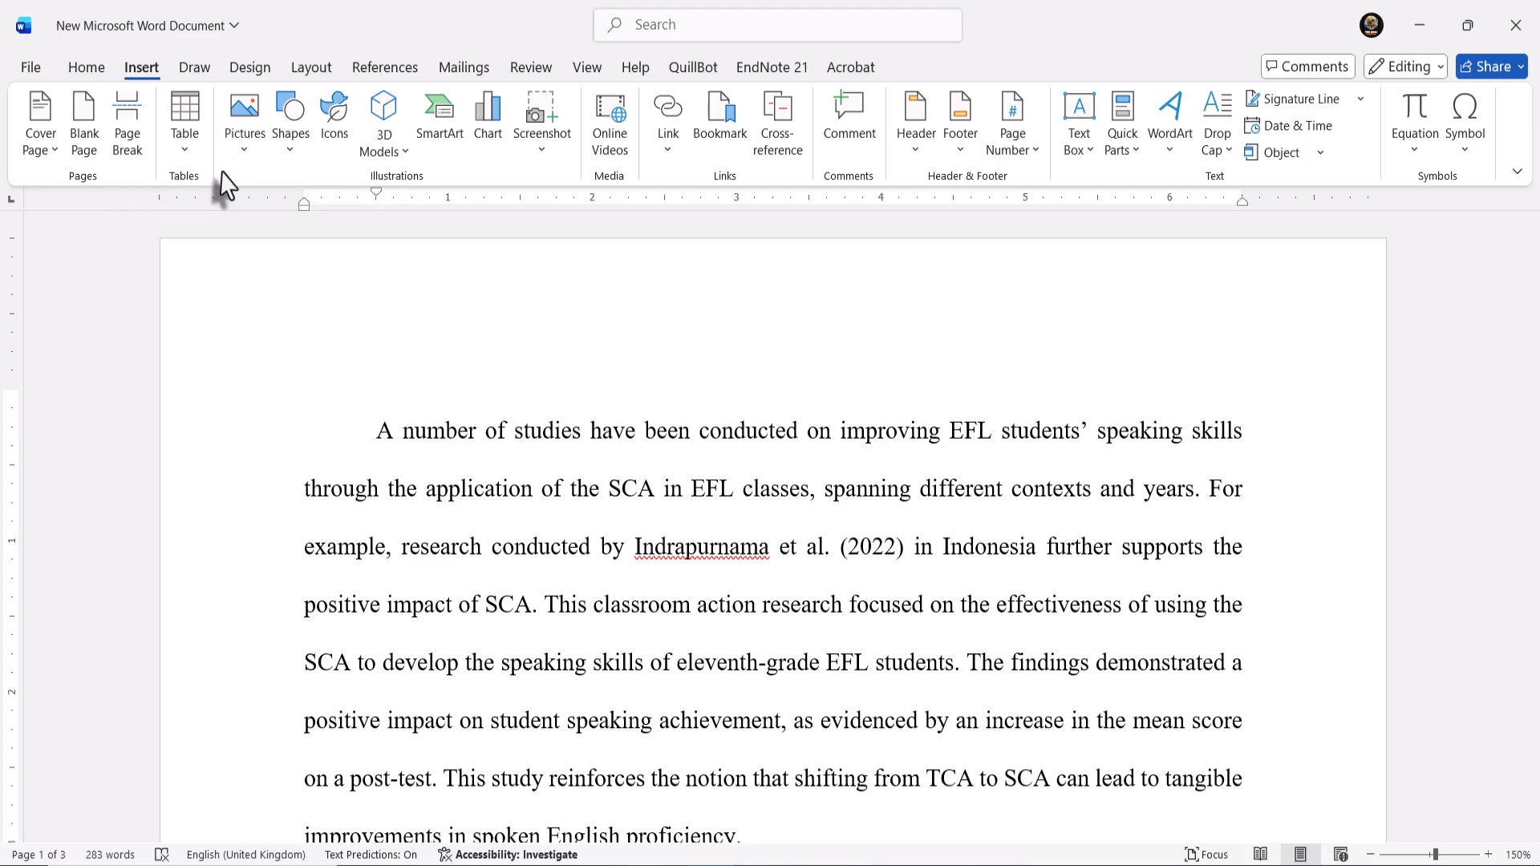
- Insert the built-in Austin cover page and look over its abstract, title, subtitle and author areas
left_click(40, 152)
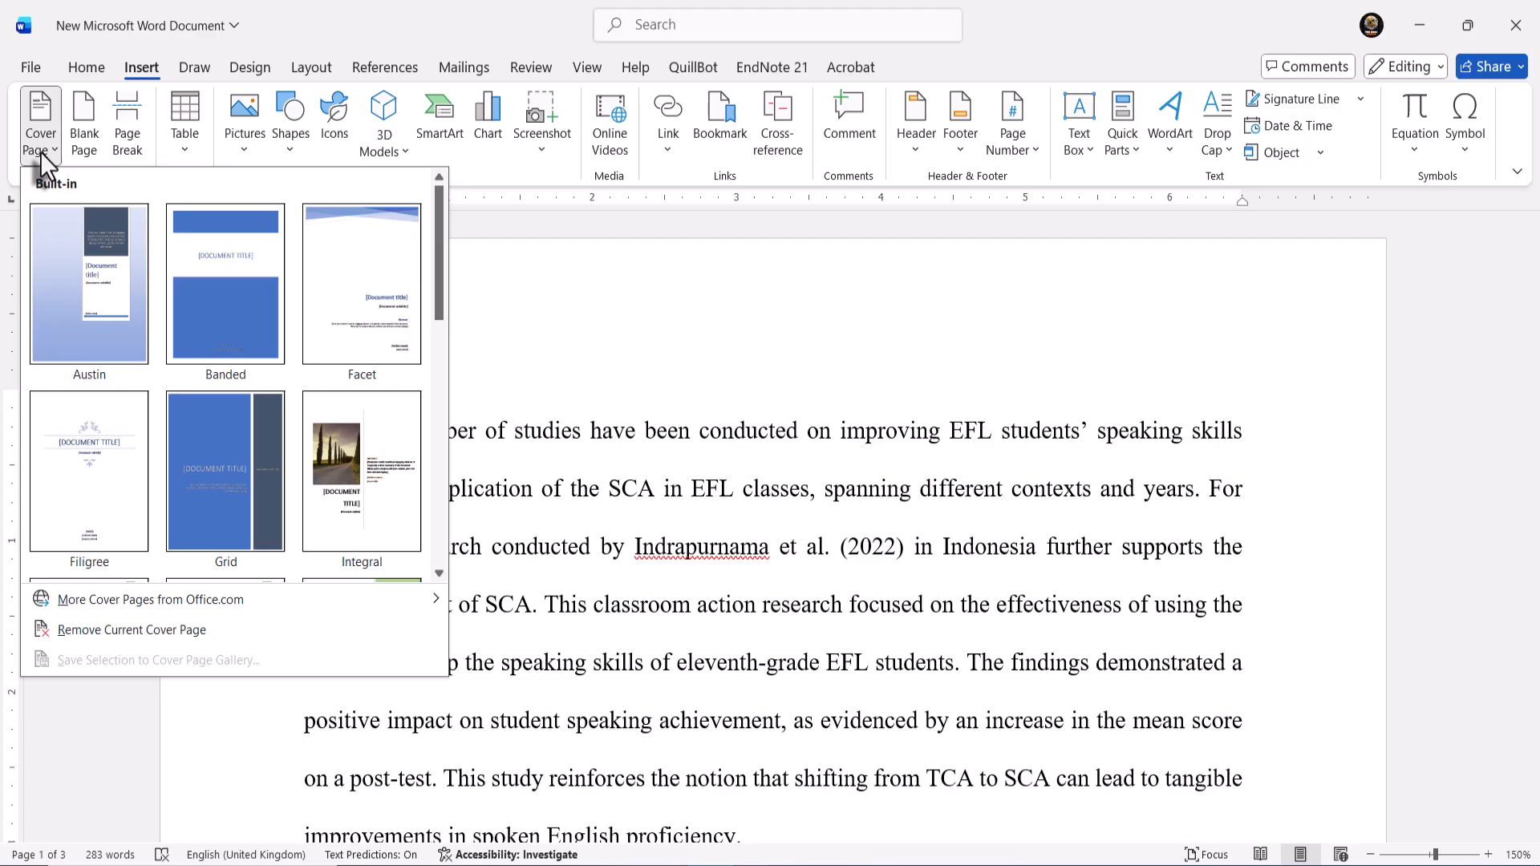
left_click(74, 258)
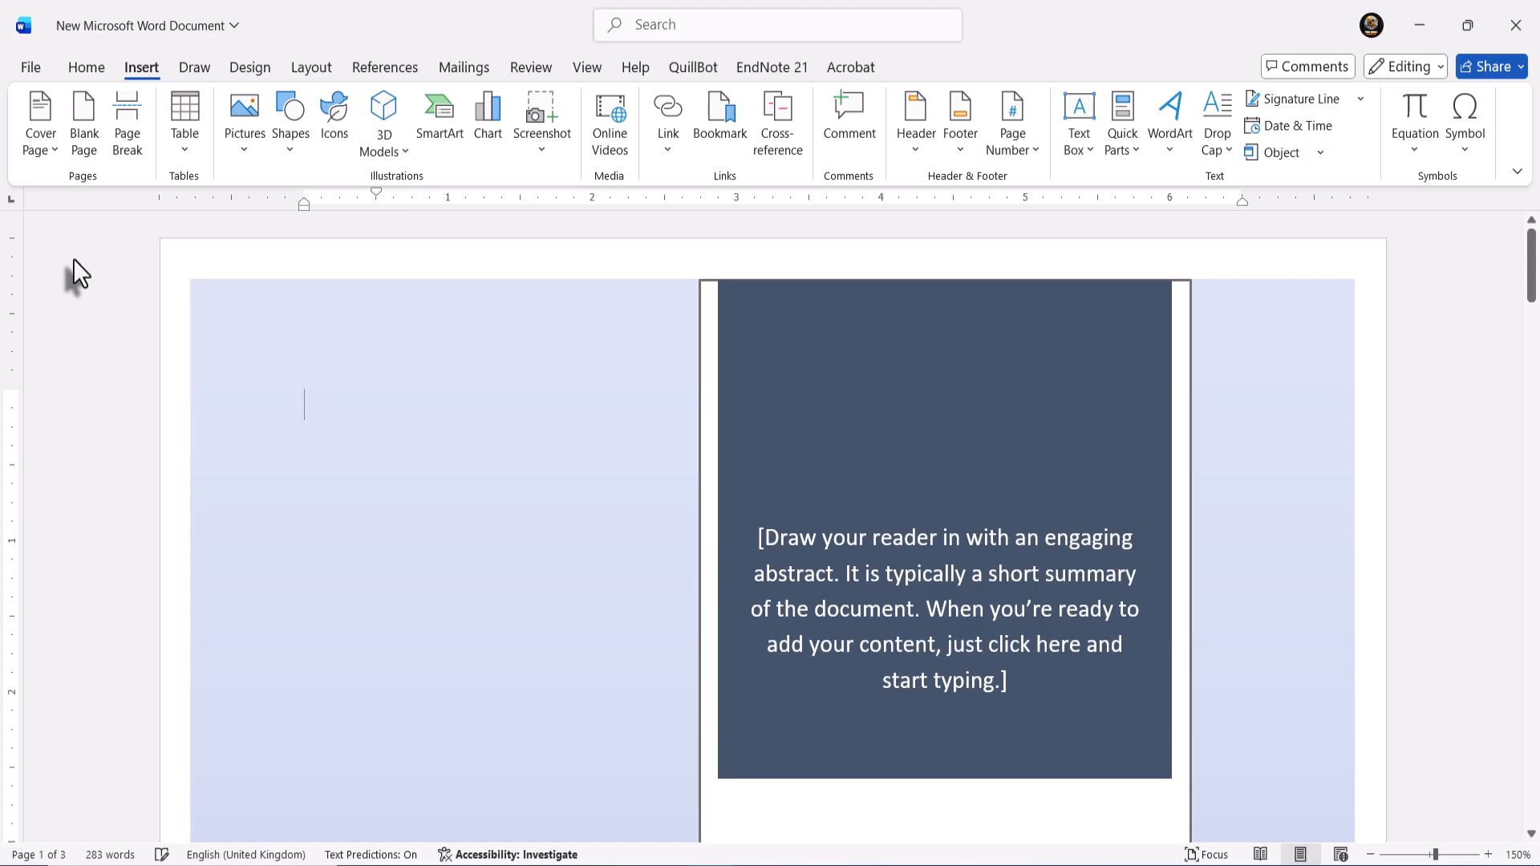
scroll(436, 443, "down", 10)
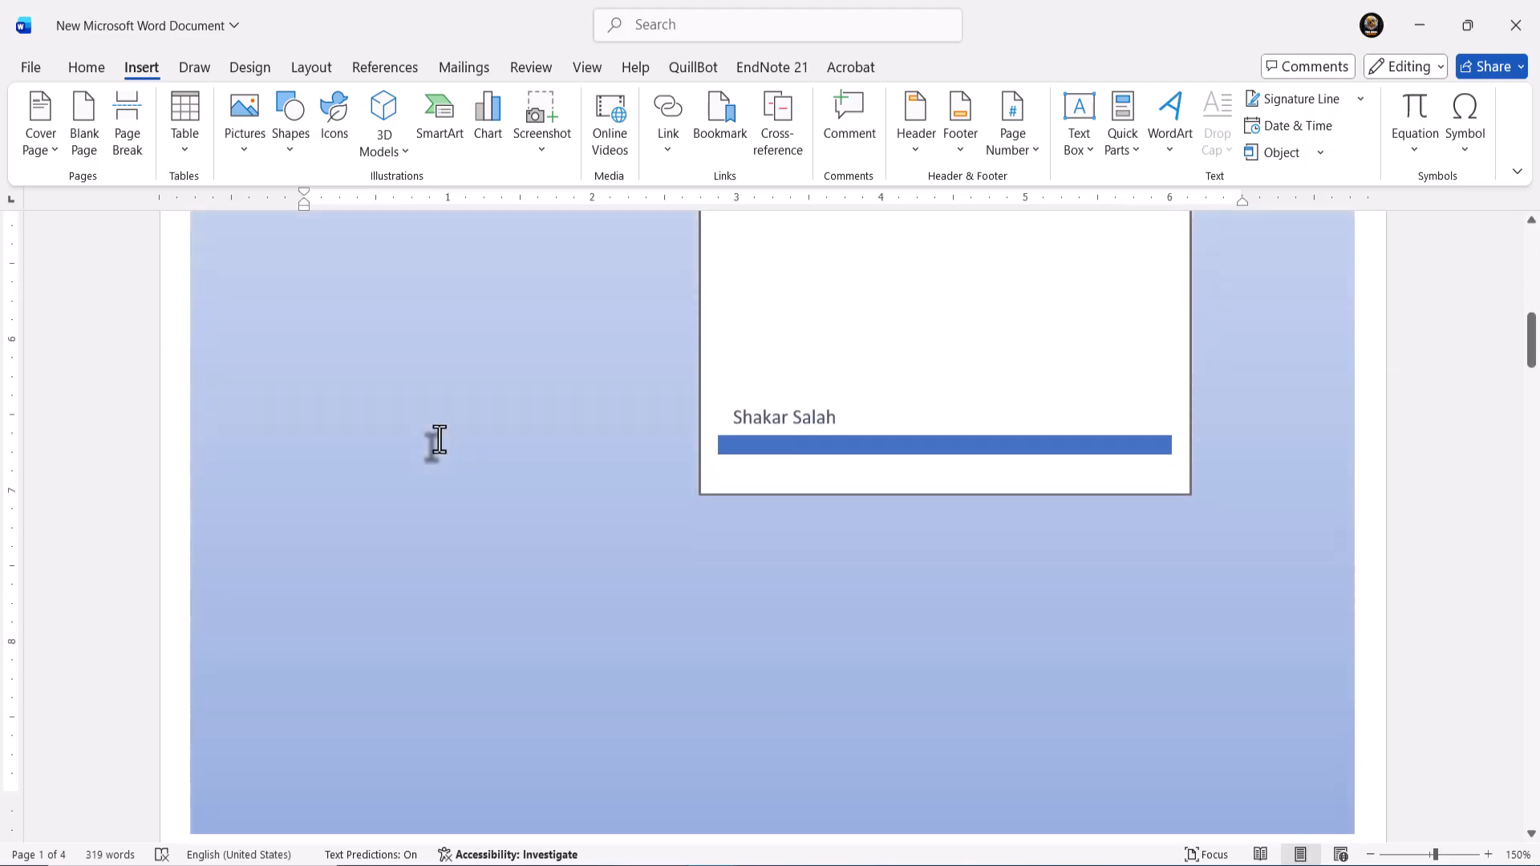
scroll(437, 443, "down", 1)
scroll(437, 442, "up", 6)
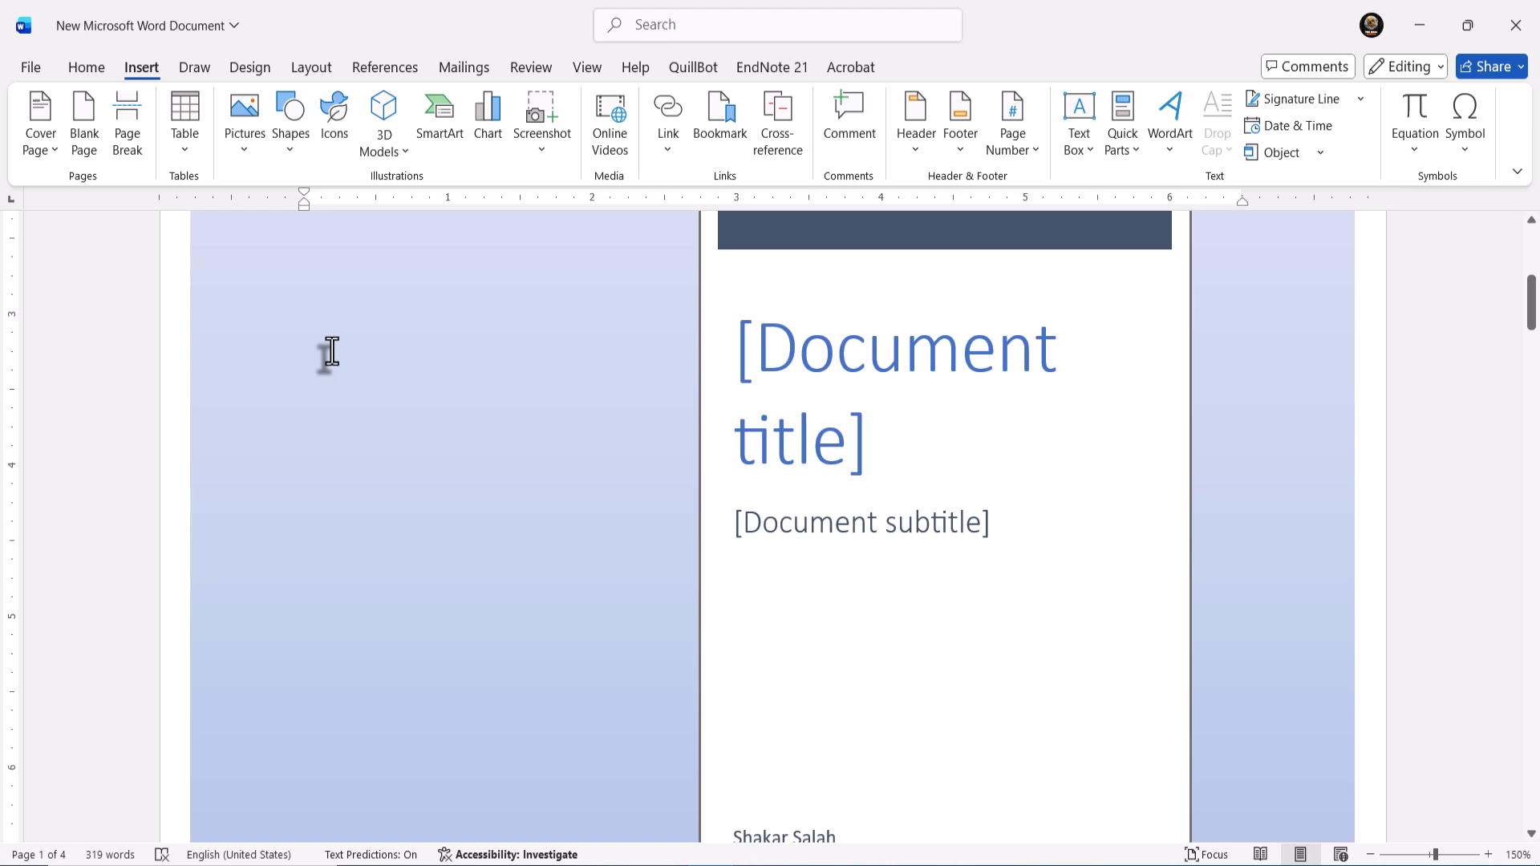
scroll(331, 352, "down", 3)
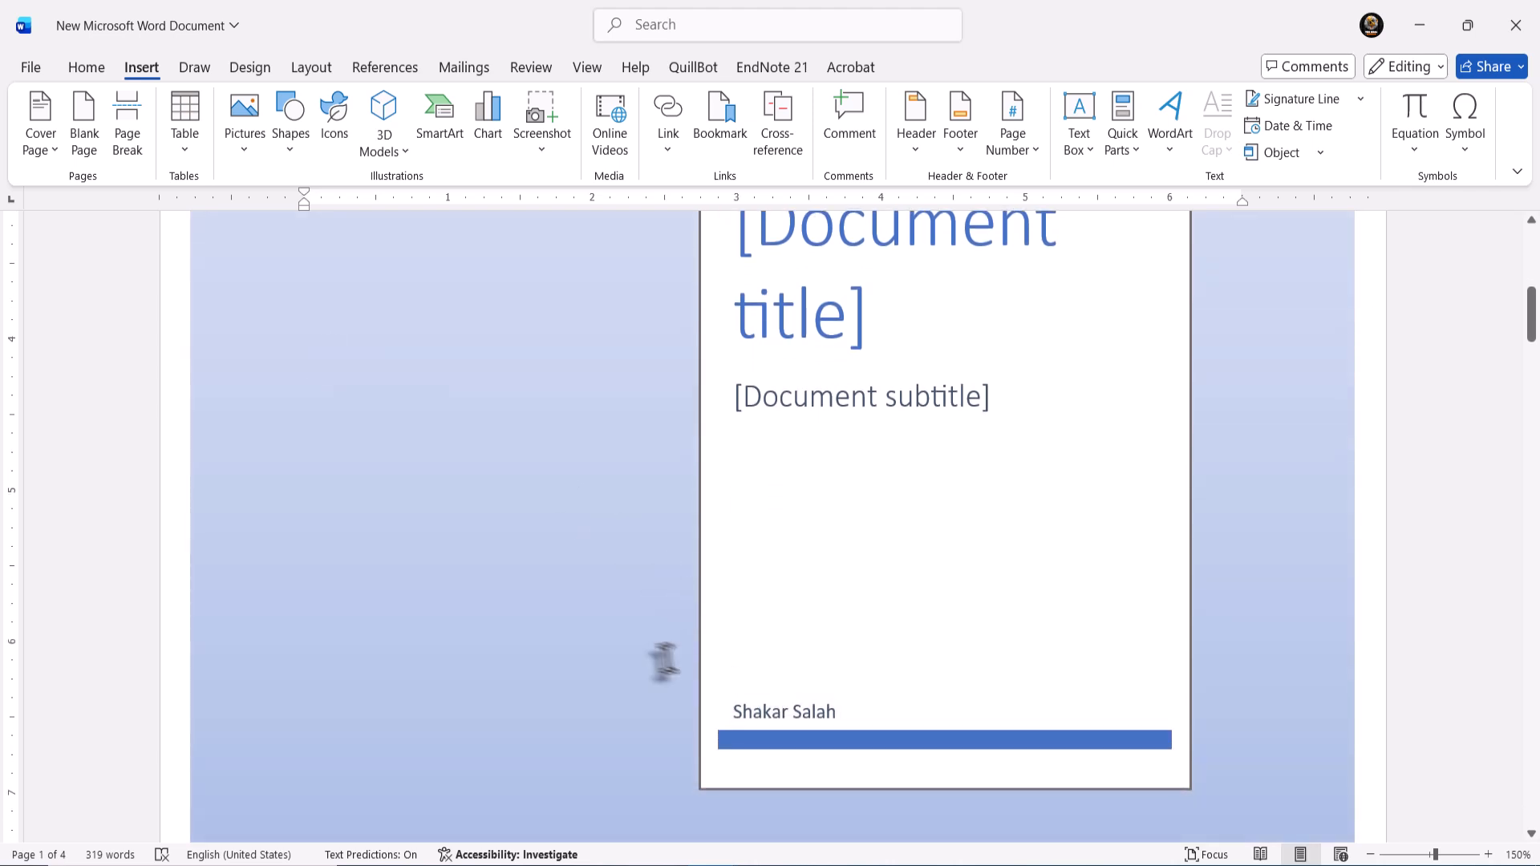
left_click(554, 624)
scroll(554, 624, "up", 6)
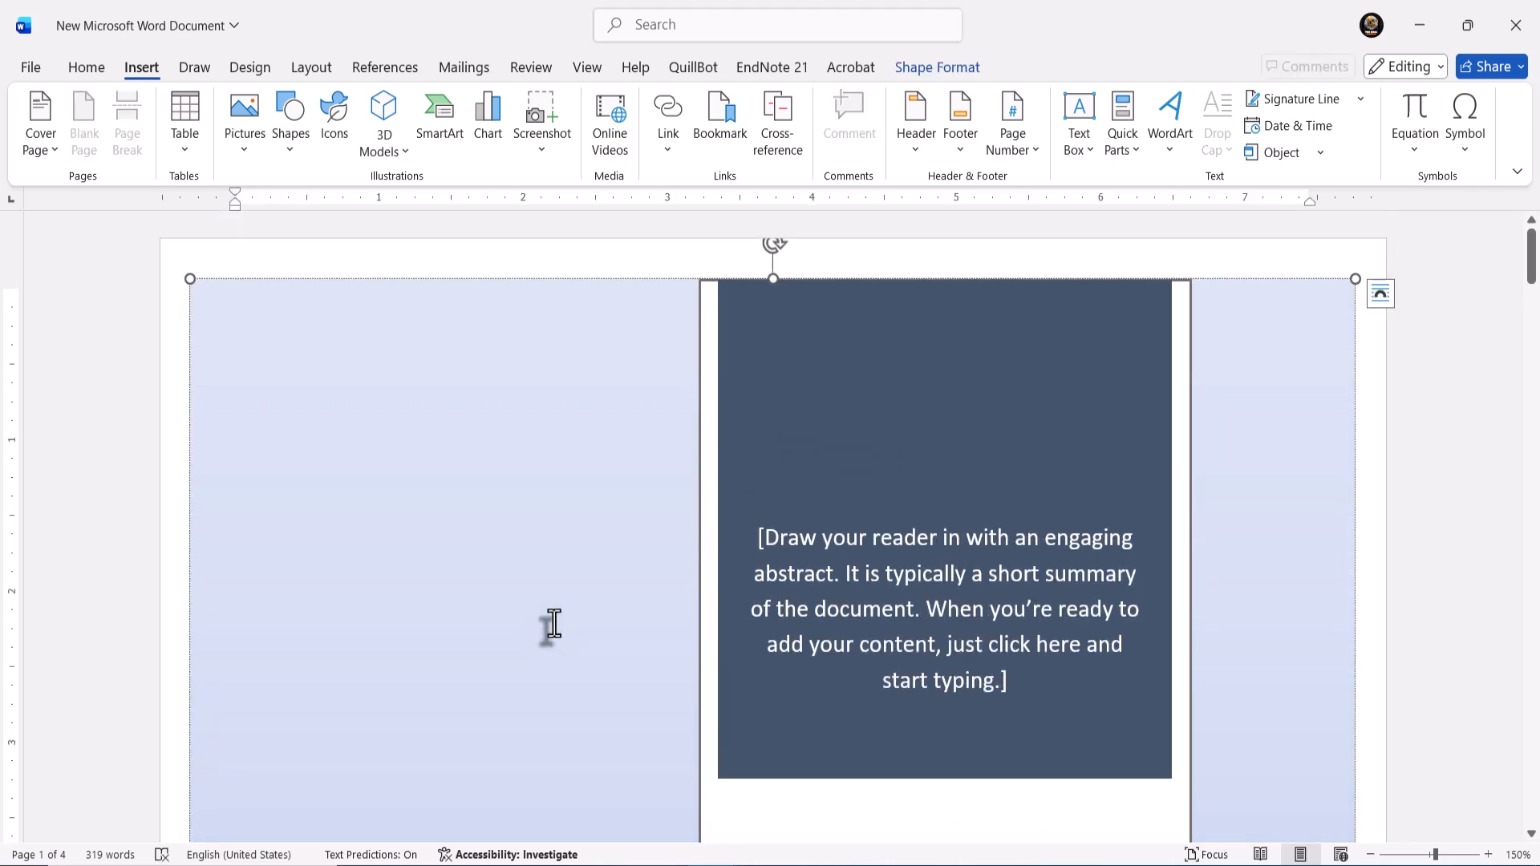
- Browse the available cover page designs, replace the Austin cover with Filigree, and look over the new cover
left_click(48, 151)
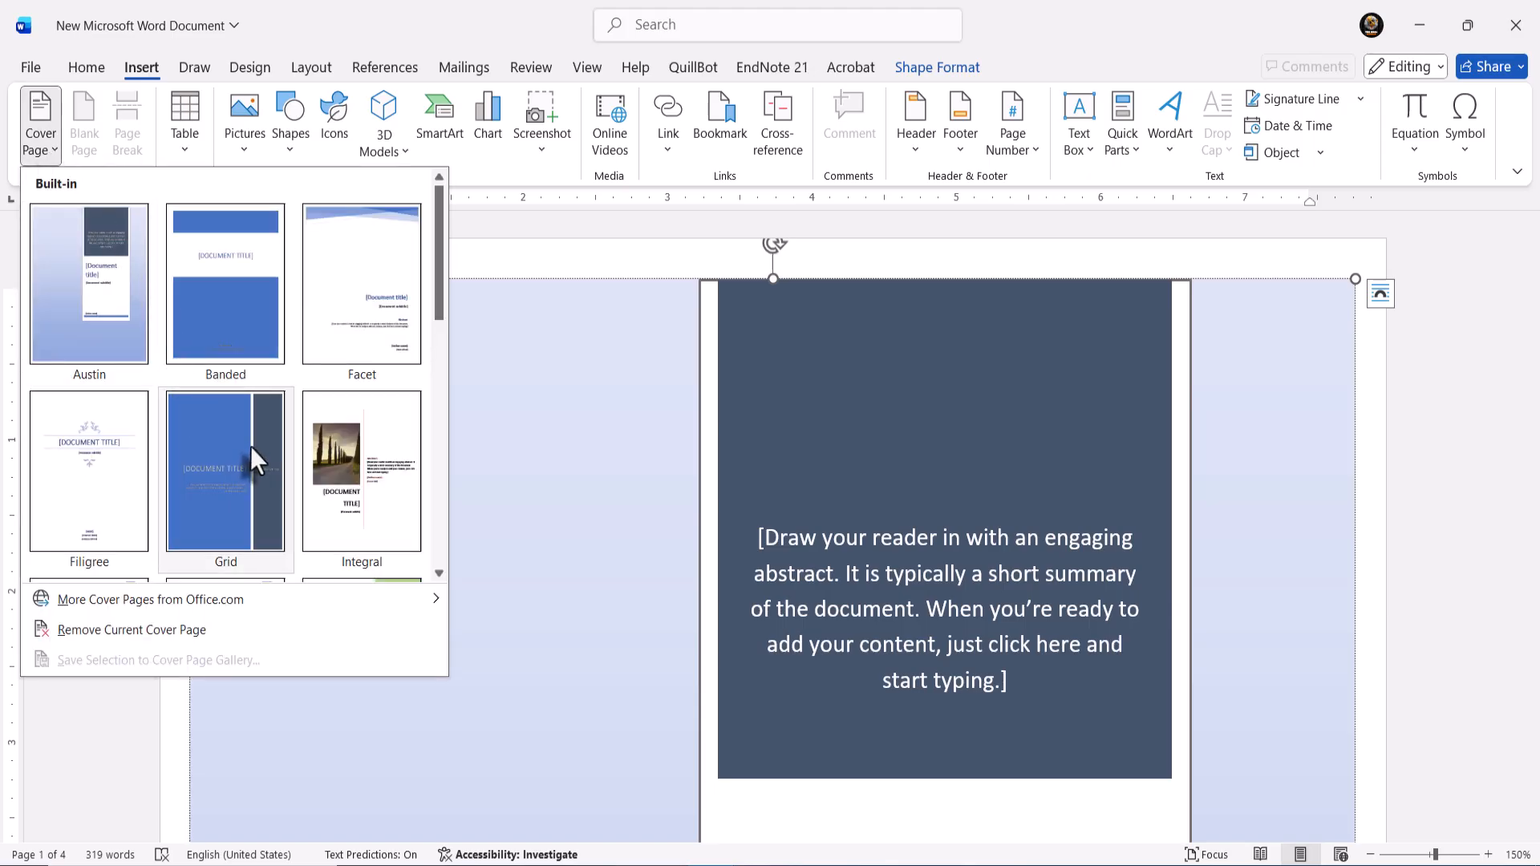
scroll(250, 446, "down", 5)
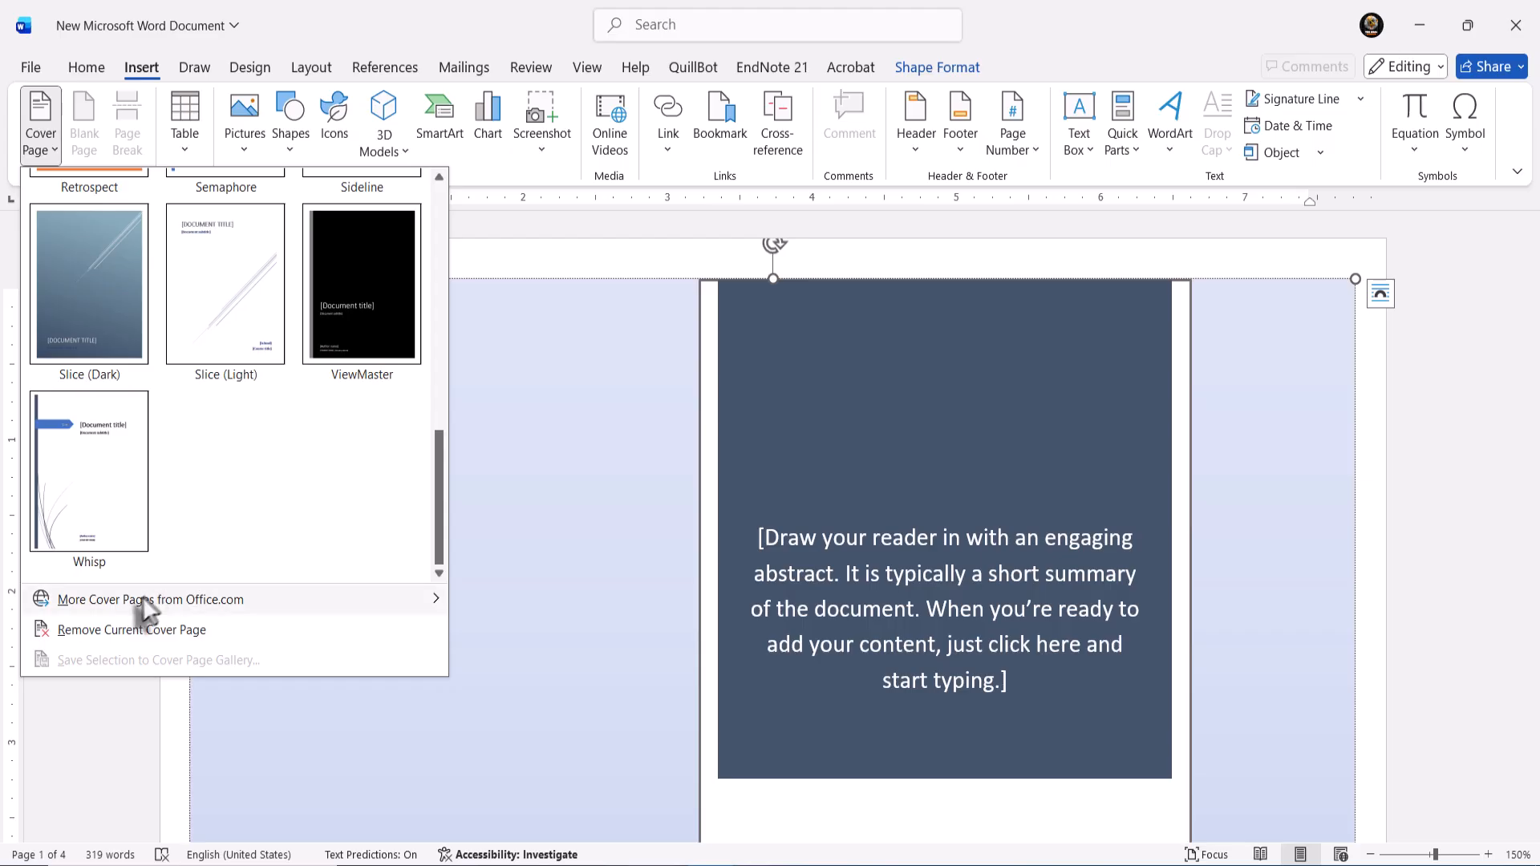
mouse_move(137, 605)
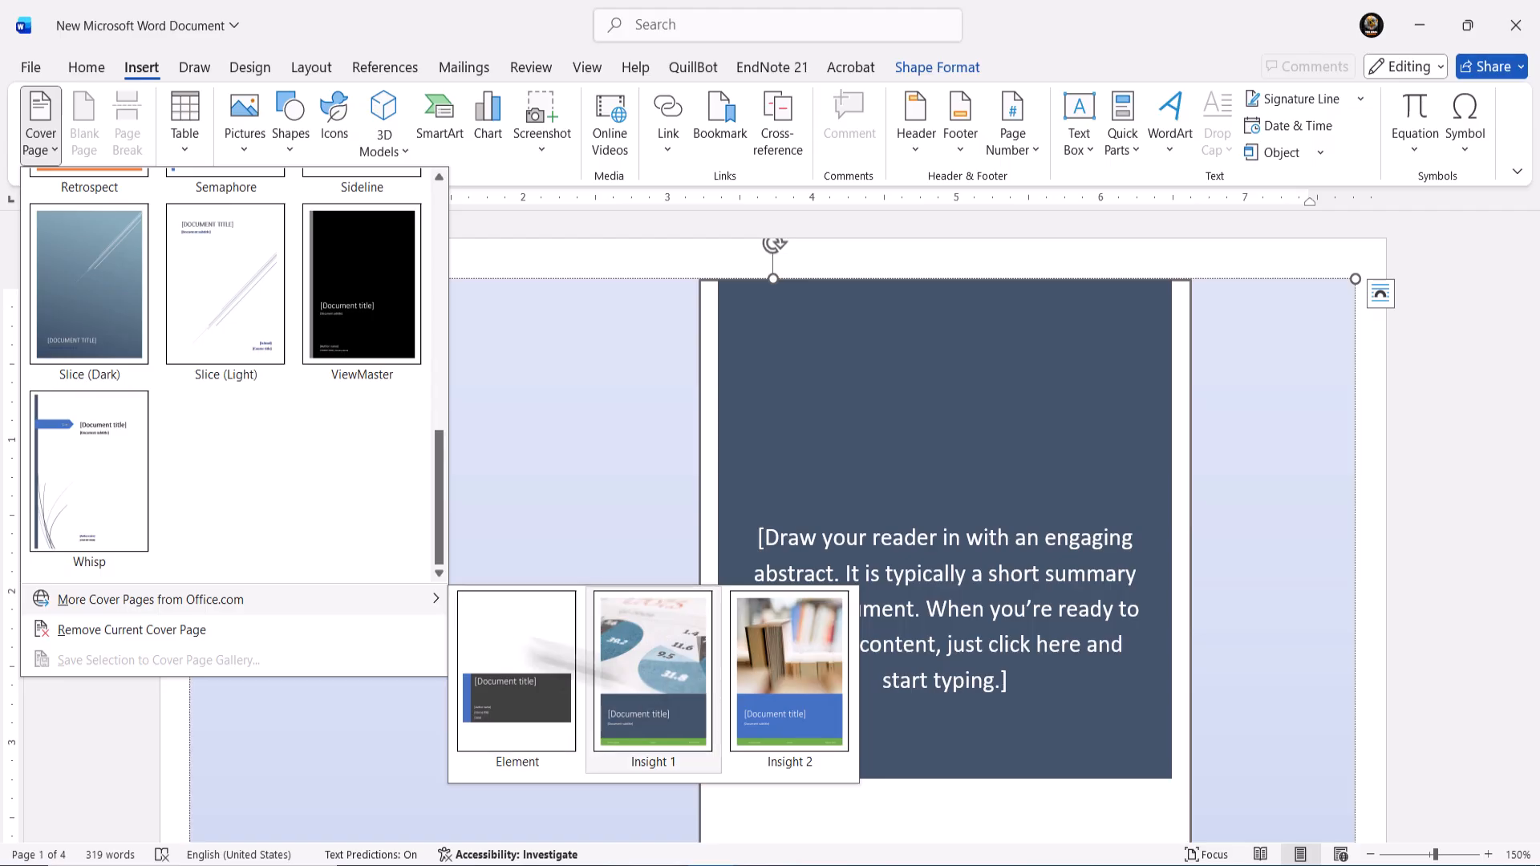
scroll(257, 527, "up", 10)
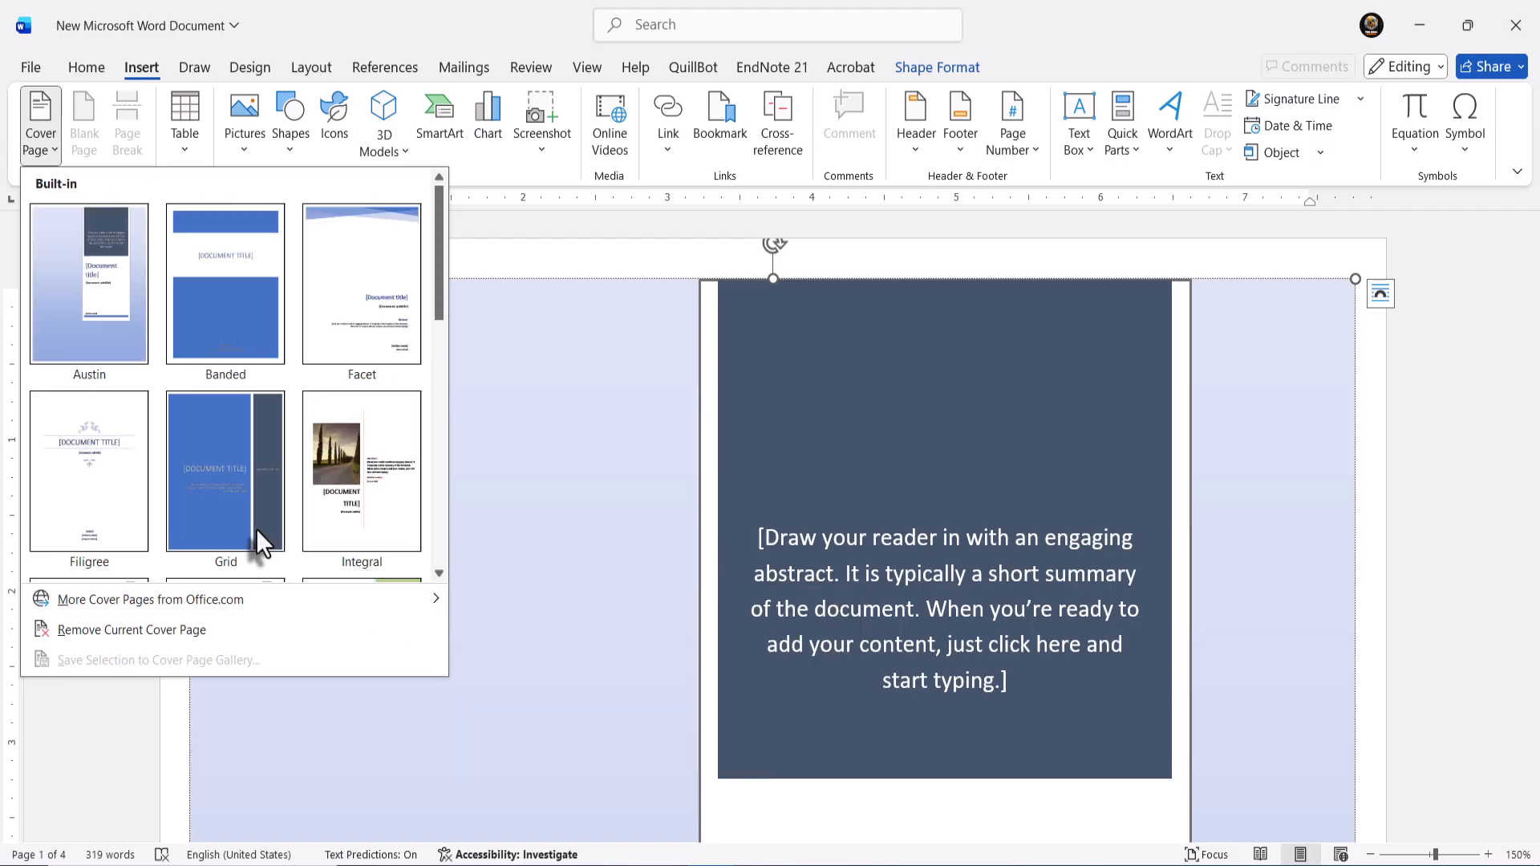
left_click(109, 500)
scroll(417, 536, "down", 10)
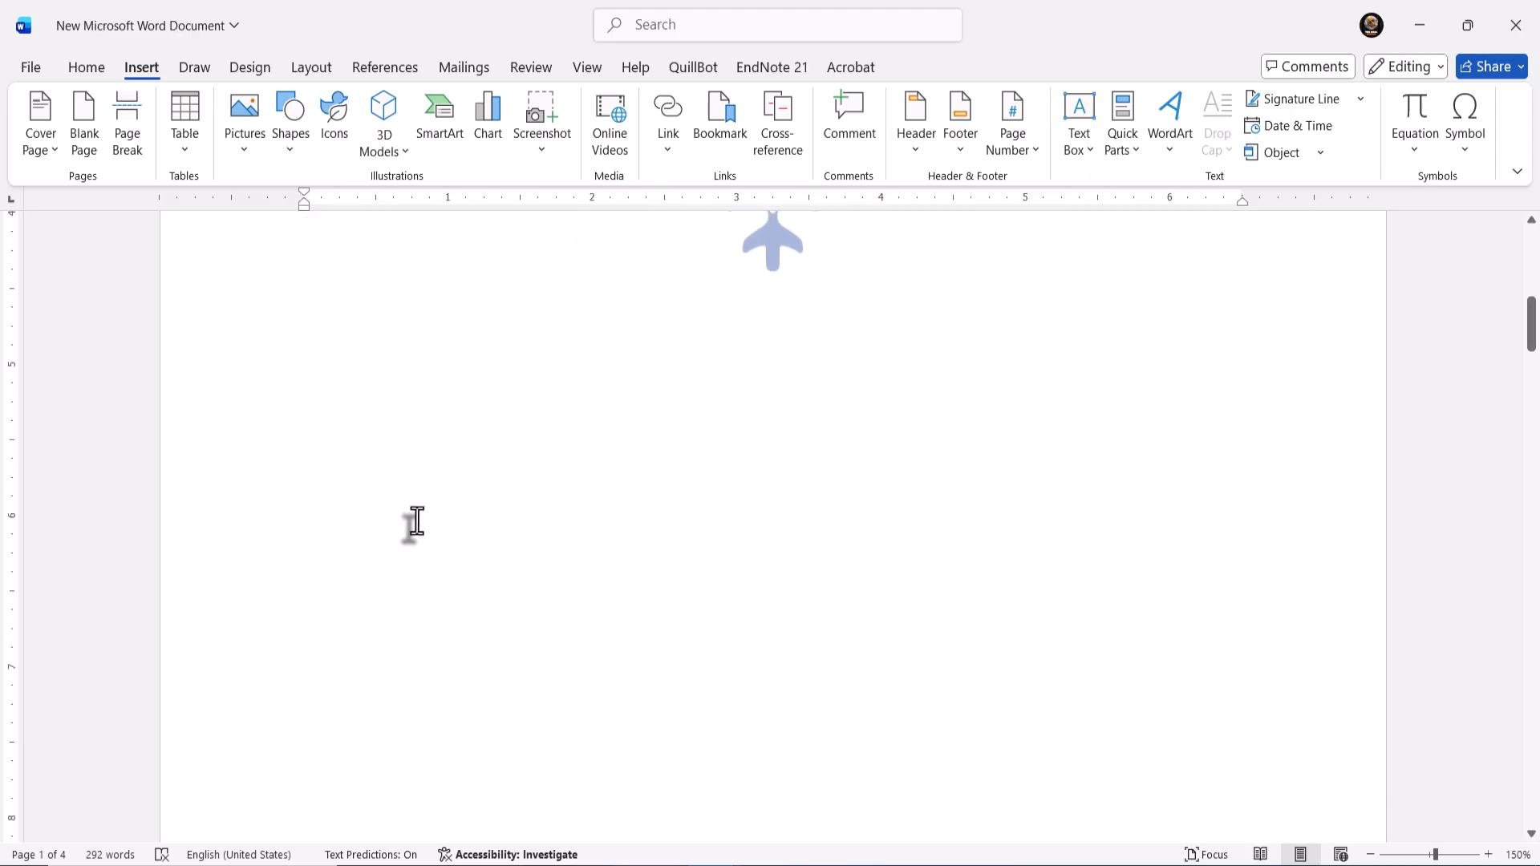
scroll(416, 523, "up", 8)
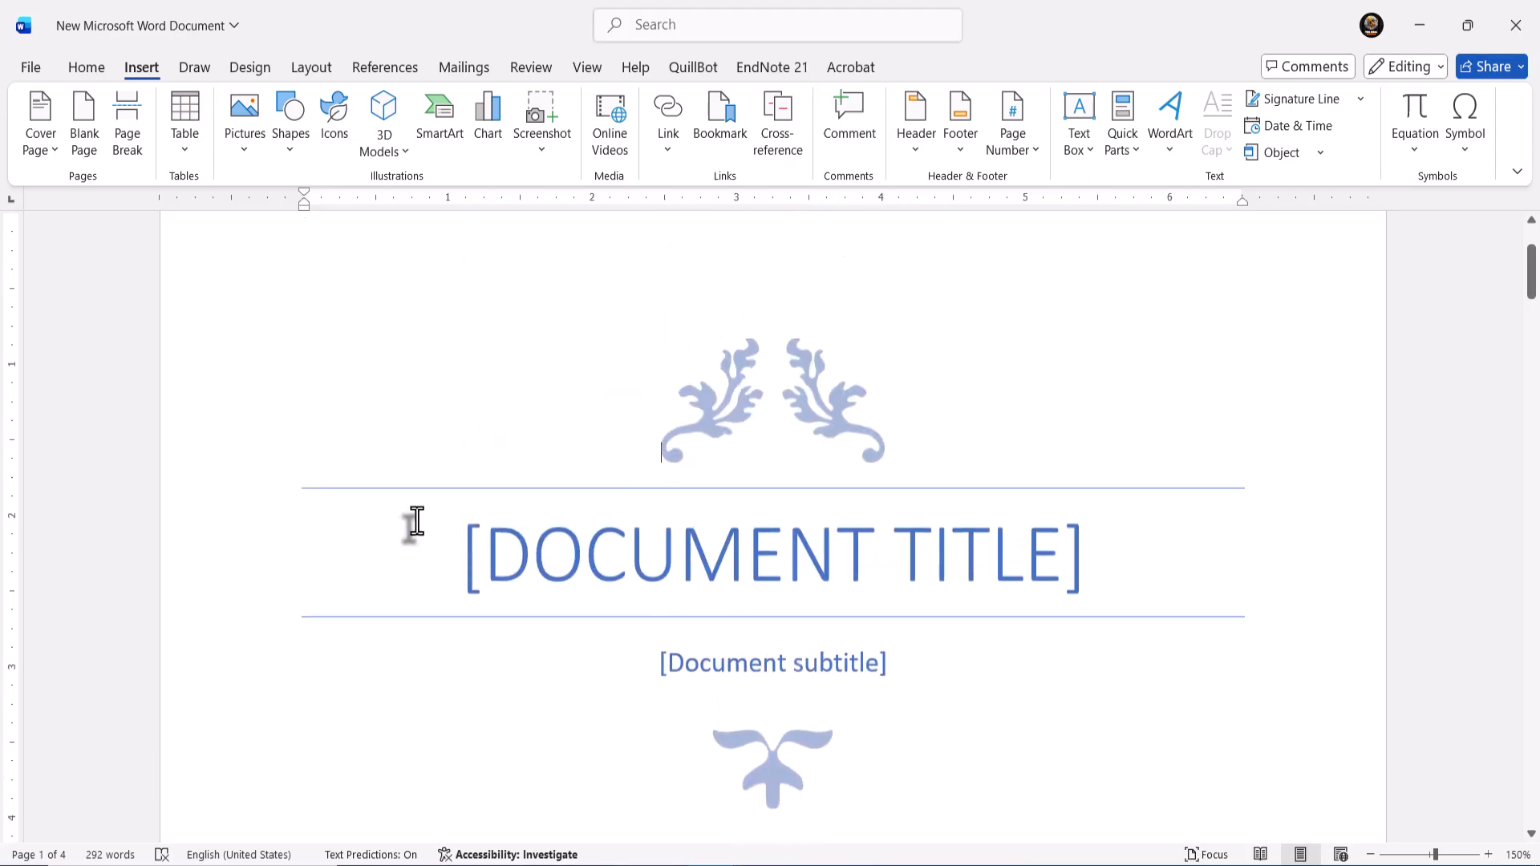
scroll(417, 523, "down", 8)
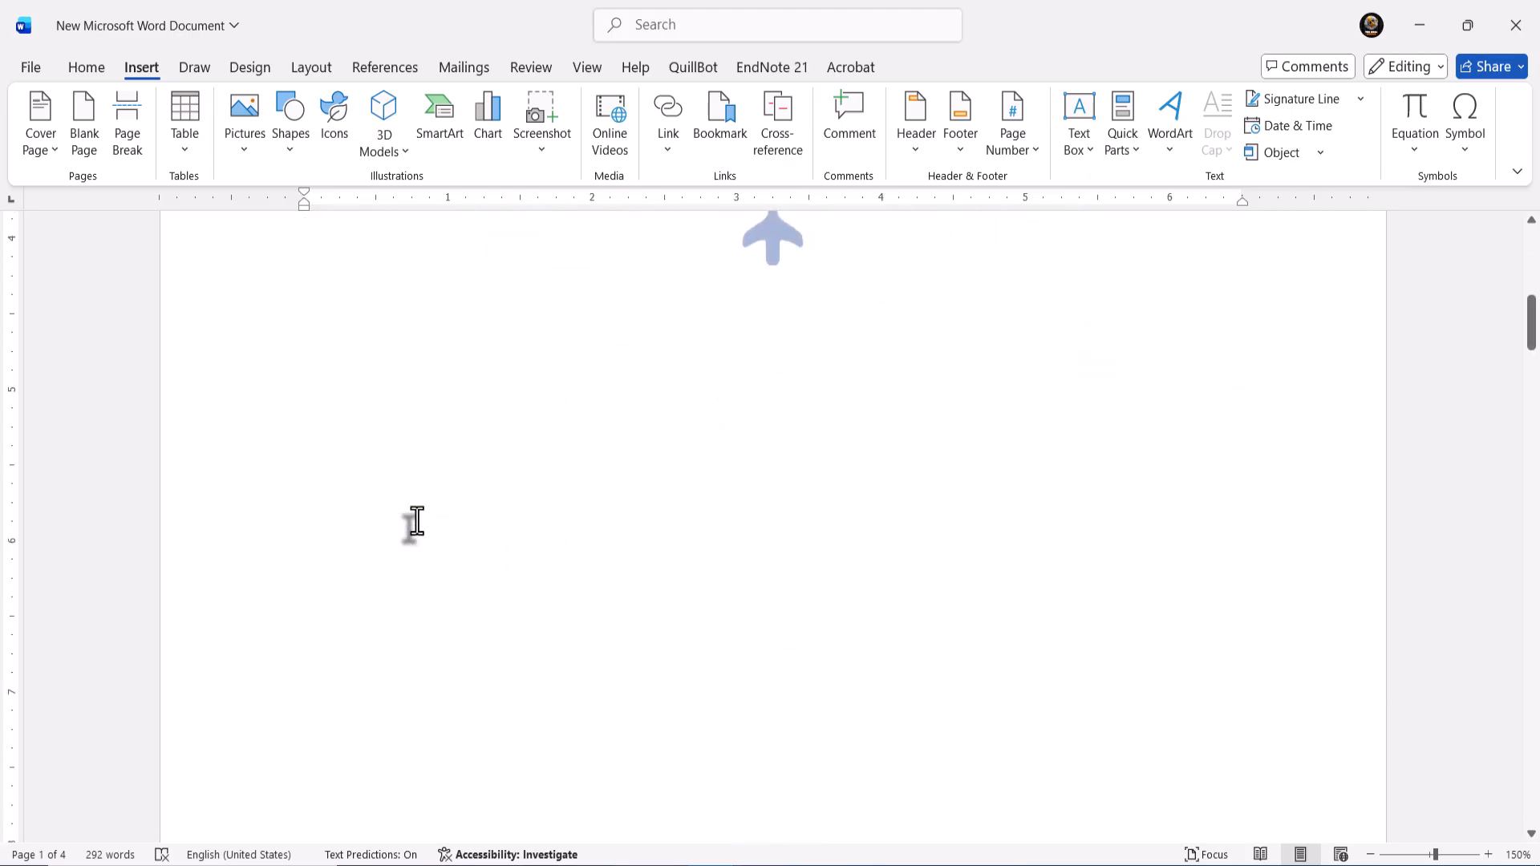
scroll(407, 536, "down", 2)
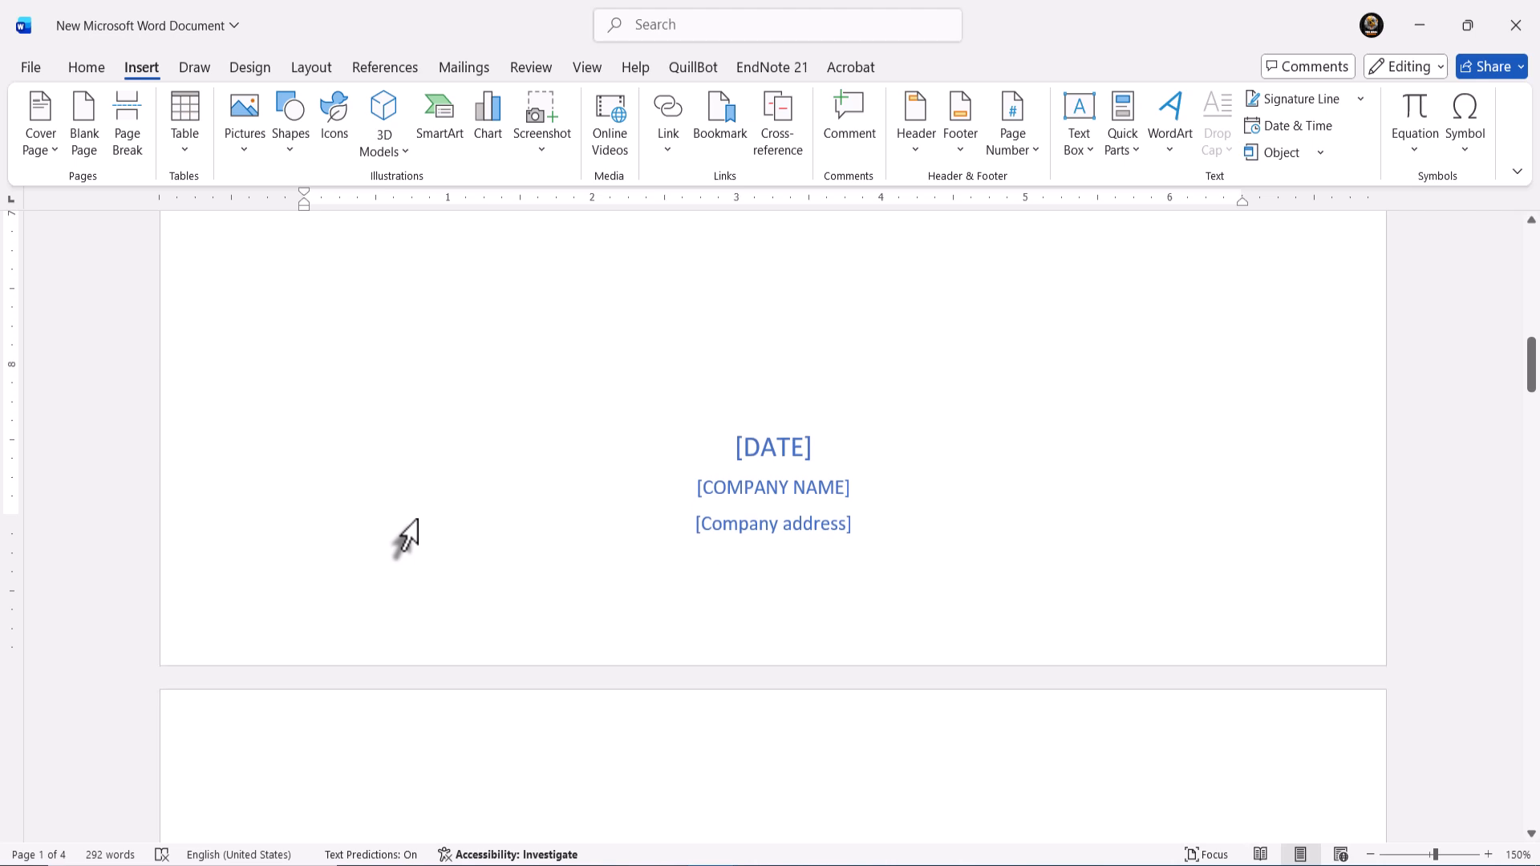
scroll(407, 535, "up", 10)
- Remove the current cover page from the document
left_click(51, 161)
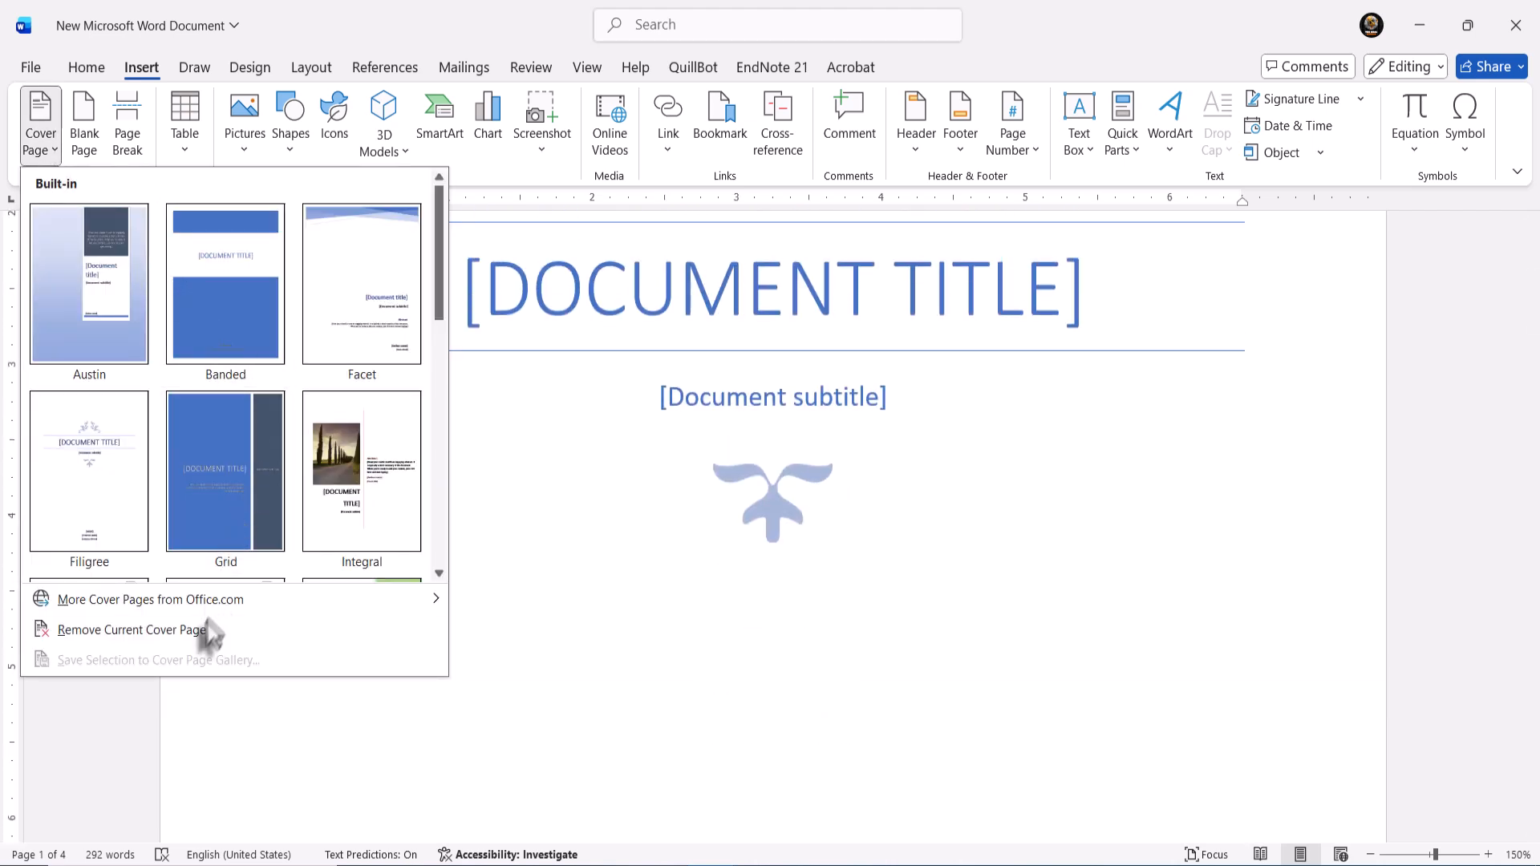
left_click(92, 633)
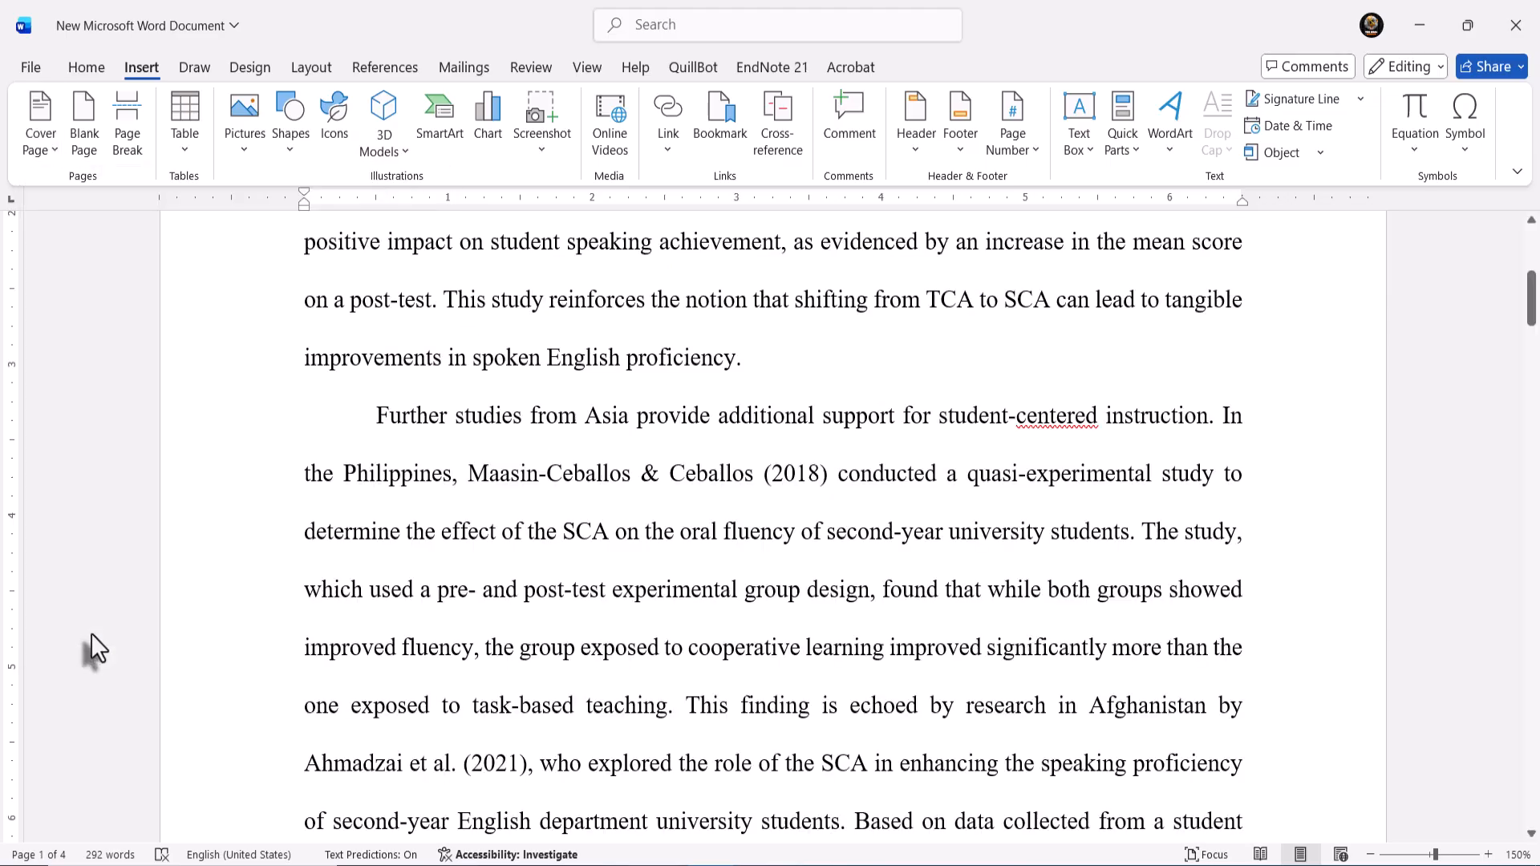
scroll(275, 562, "up", 5)
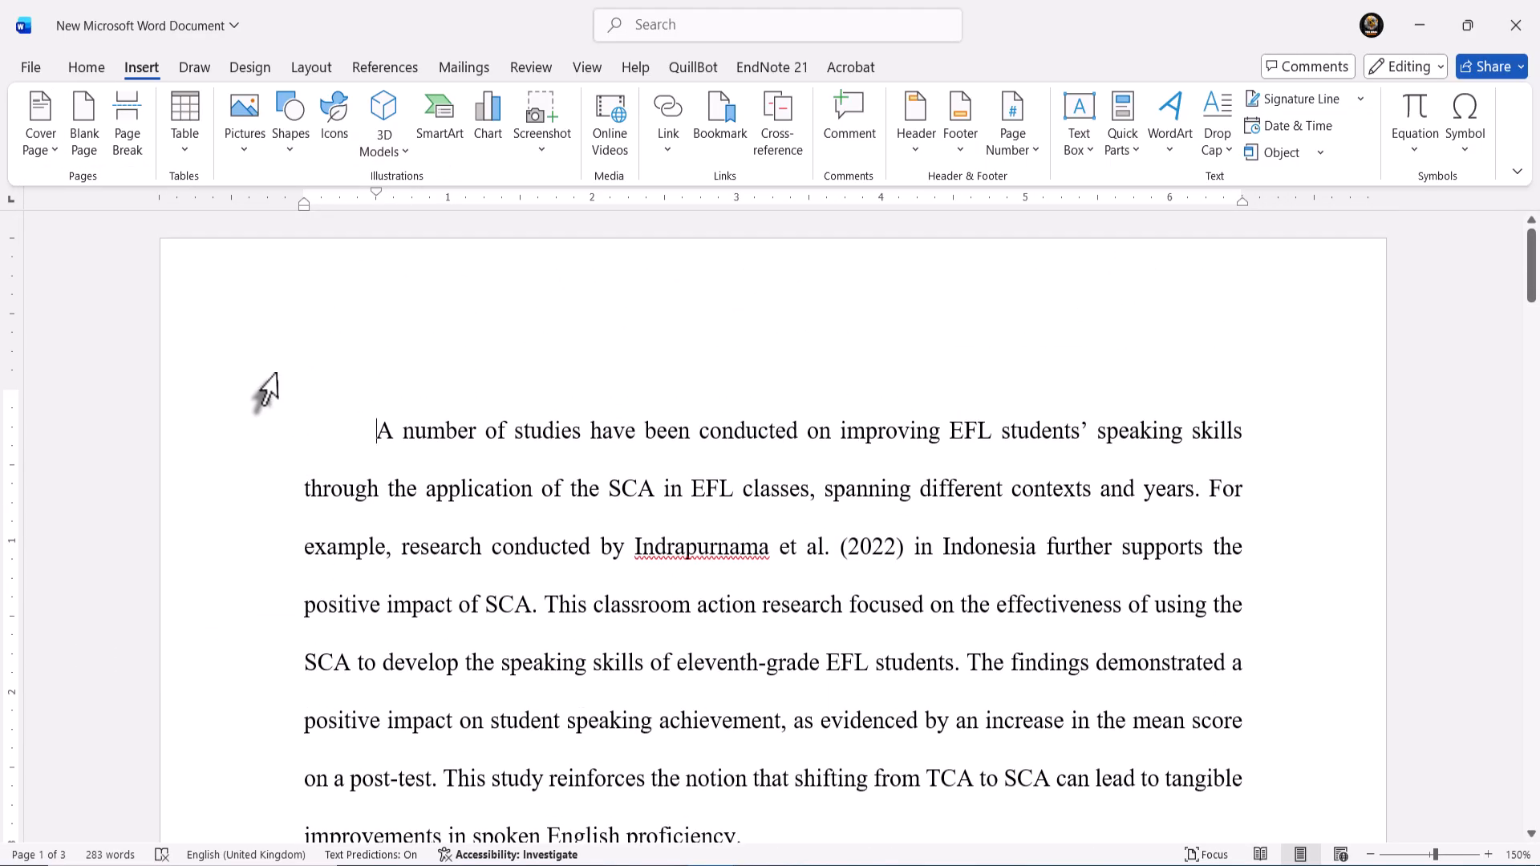
left_click(44, 140)
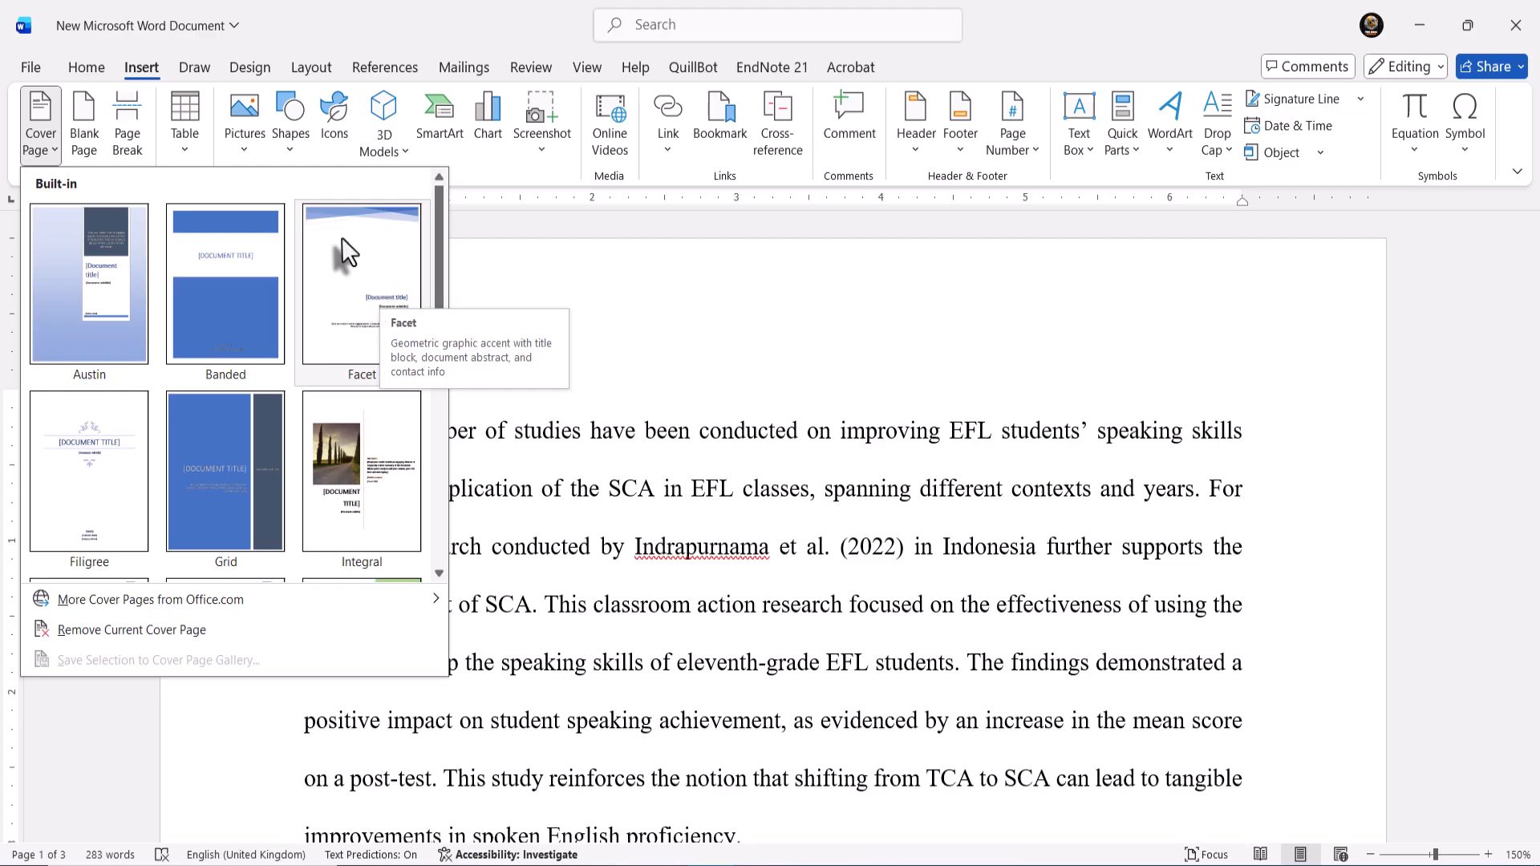
left_click(530, 296)
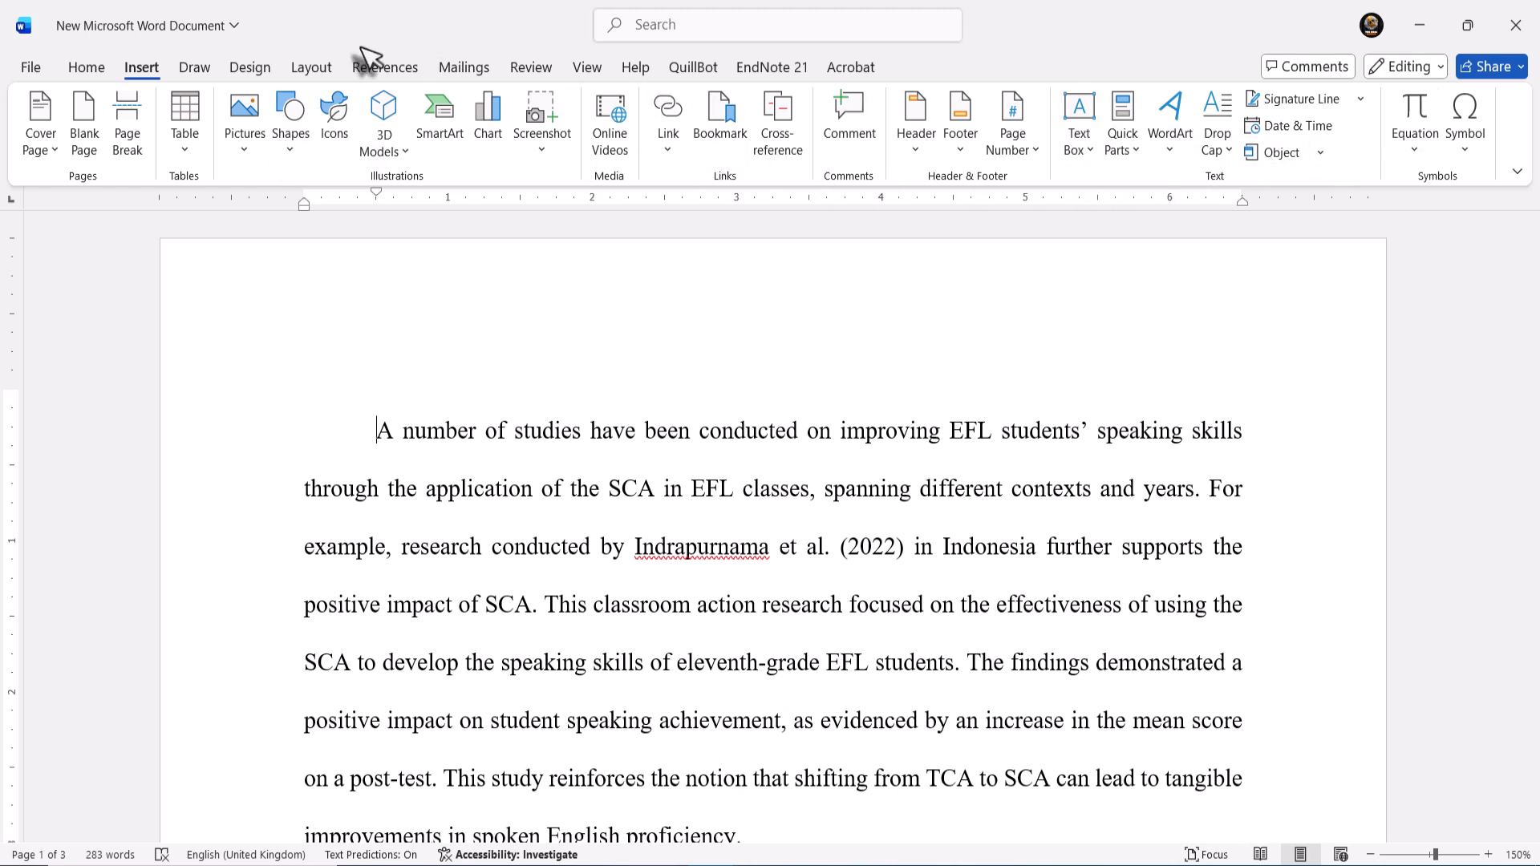
- Insert a blank page before the paragraph that starts "A number of studies"
left_click(96, 148)
scroll(574, 459, "up", 10)
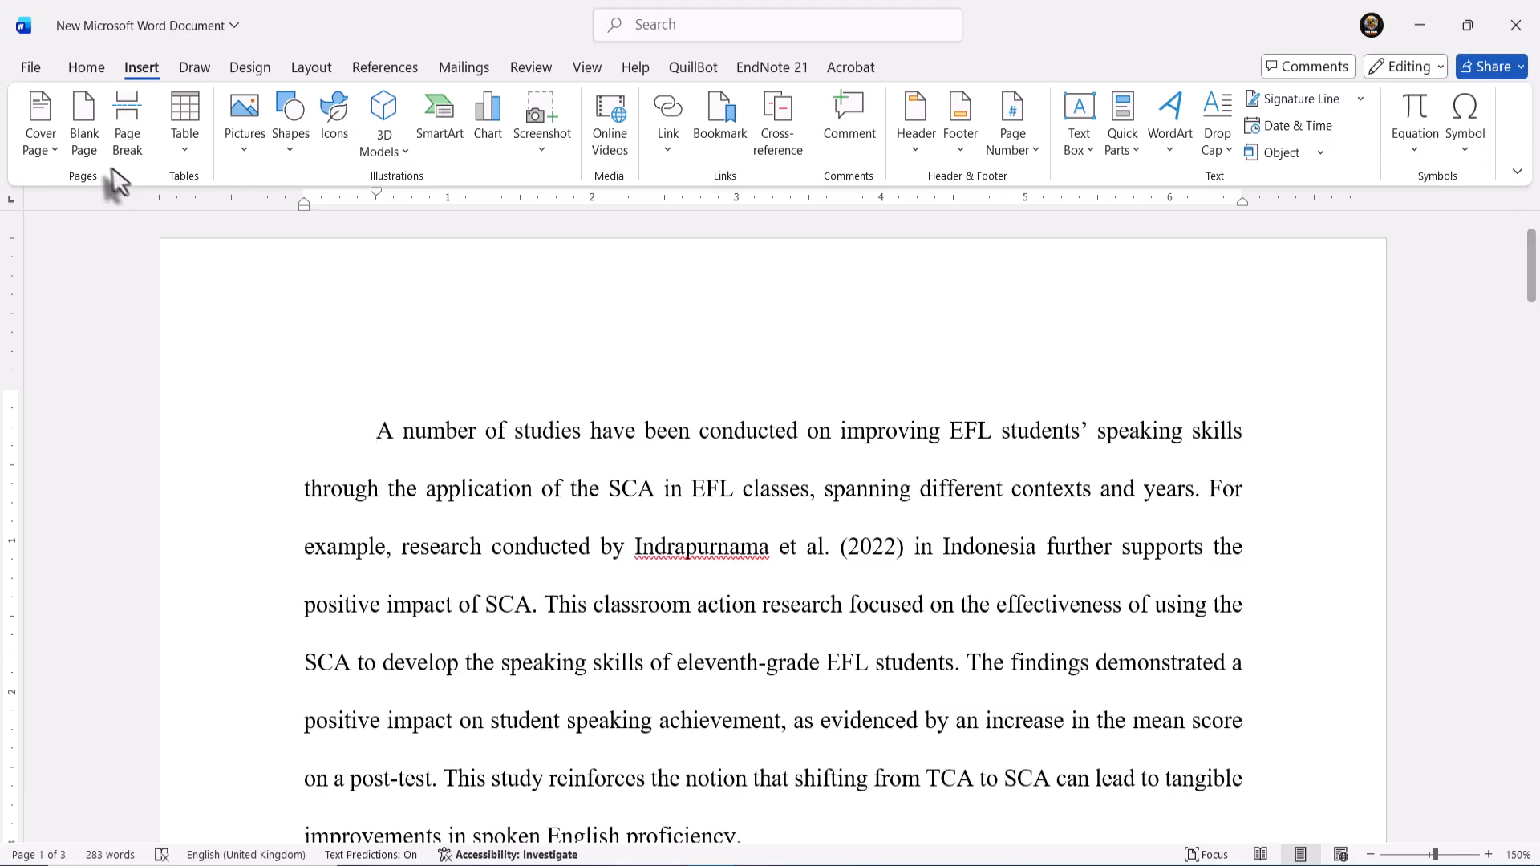
left_click(85, 150)
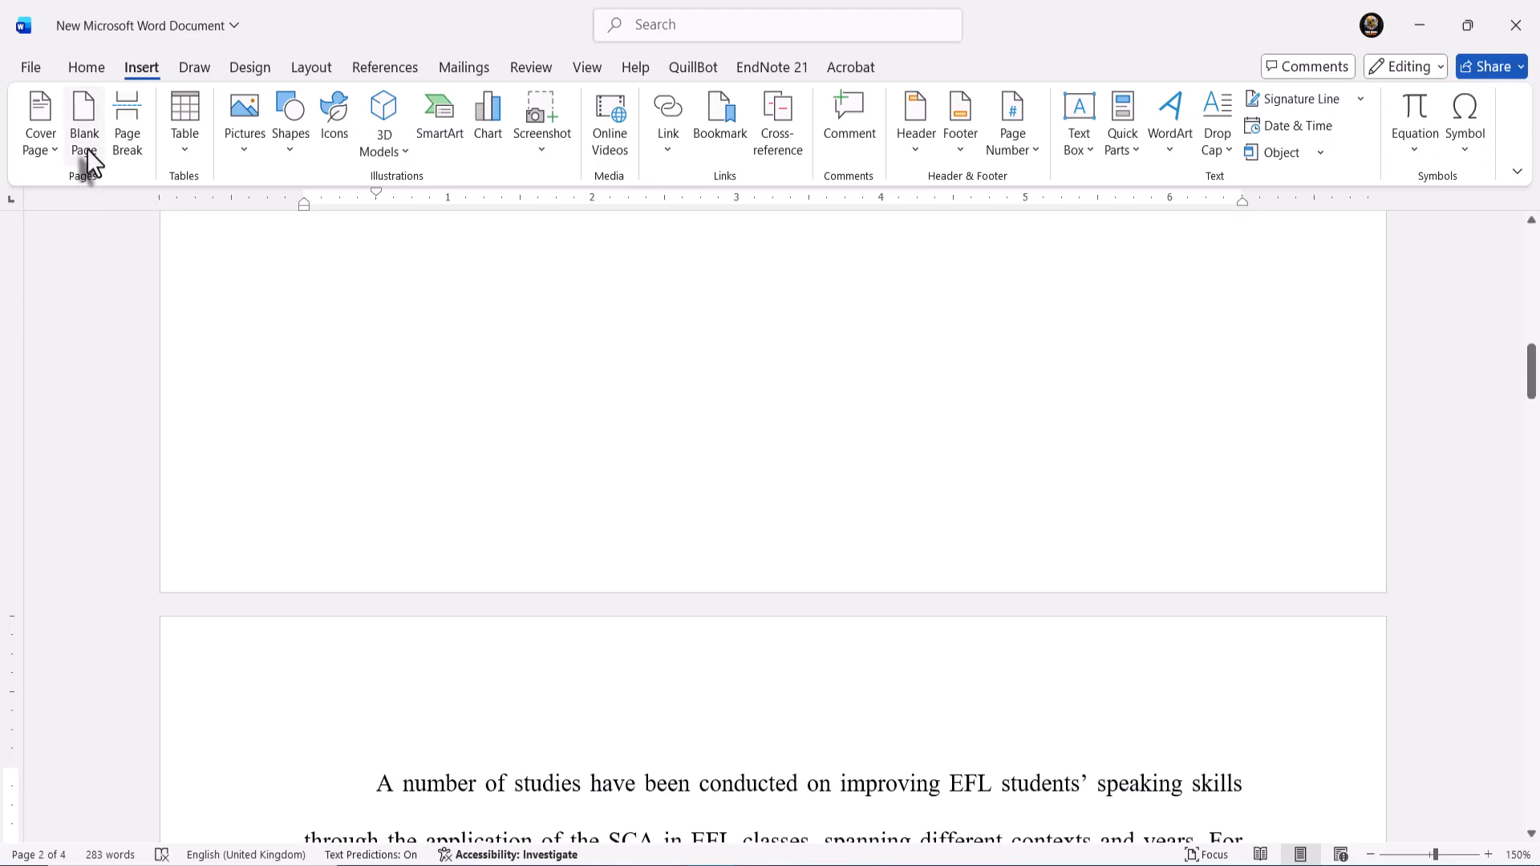
scroll(87, 147, "up", 1)
left_click(136, 67)
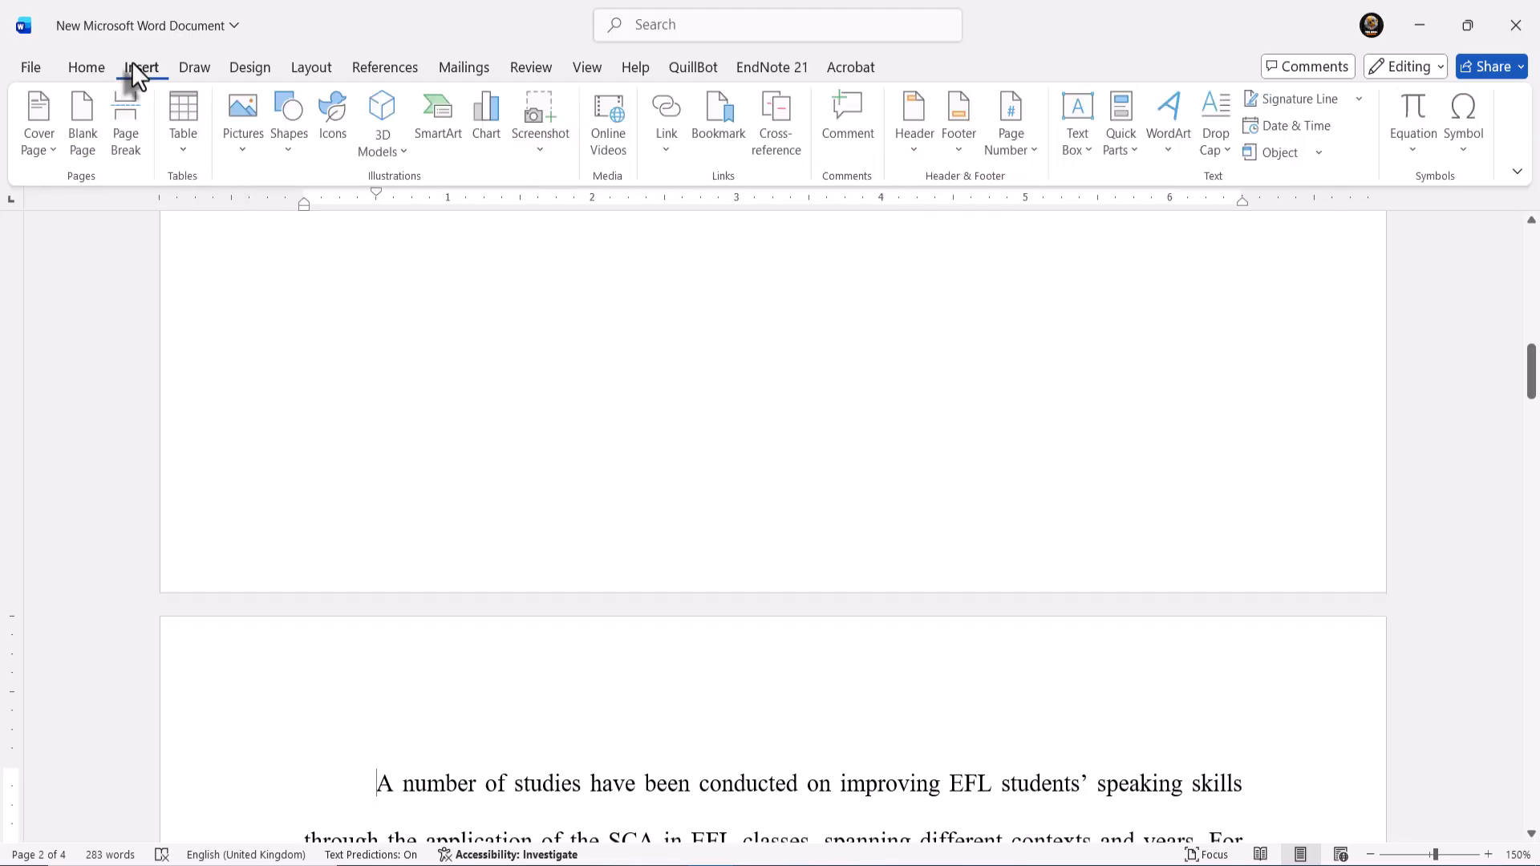
scroll(378, 365, "up", 10)
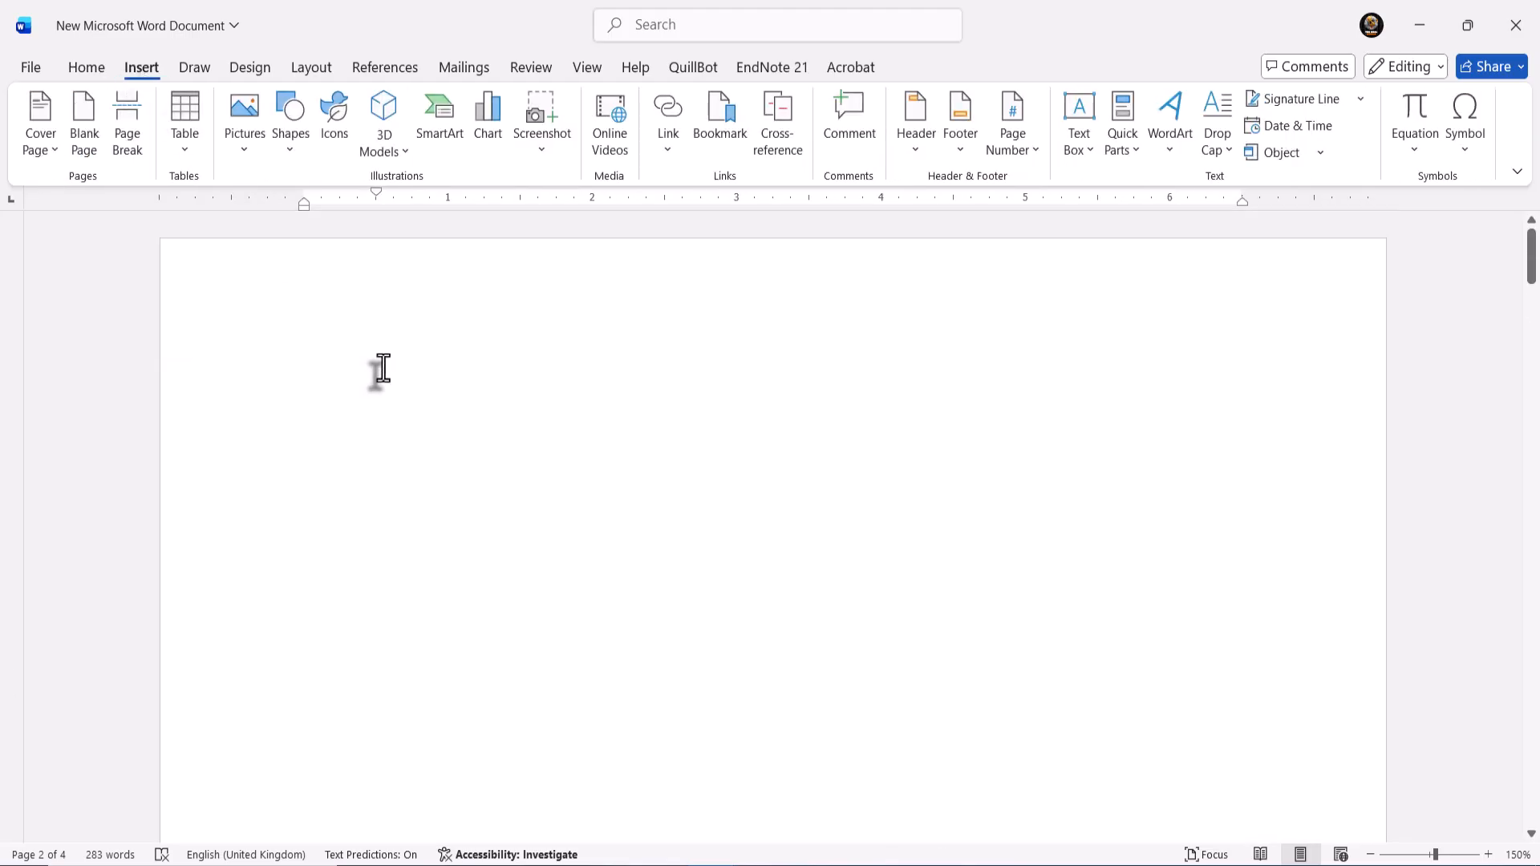
- Delete the blank page in front of the first paragraph
left_click(382, 368)
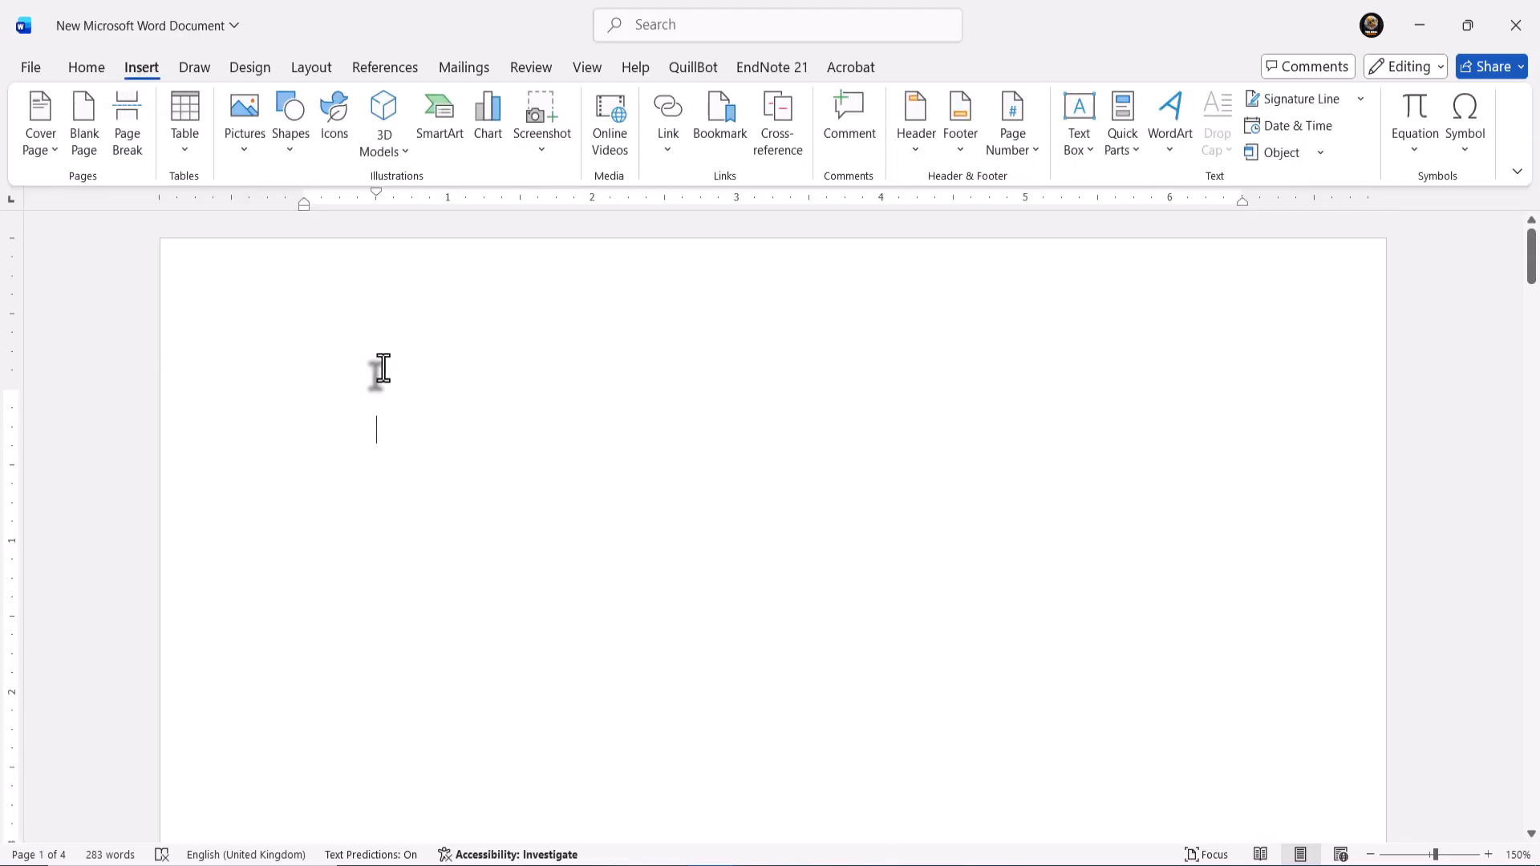
key("Delete")
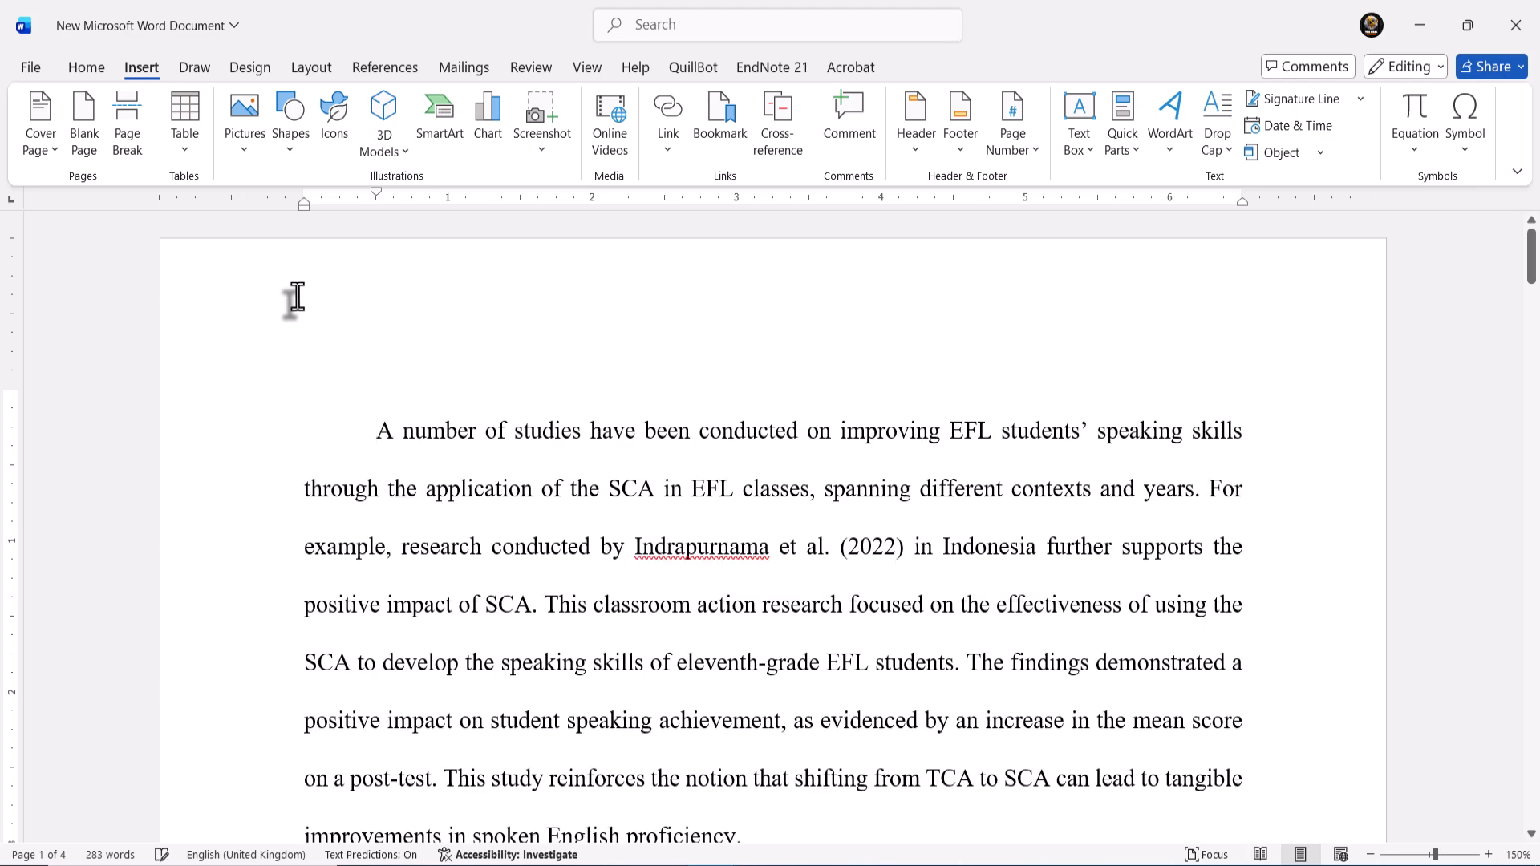
scroll(457, 361, "down", 5)
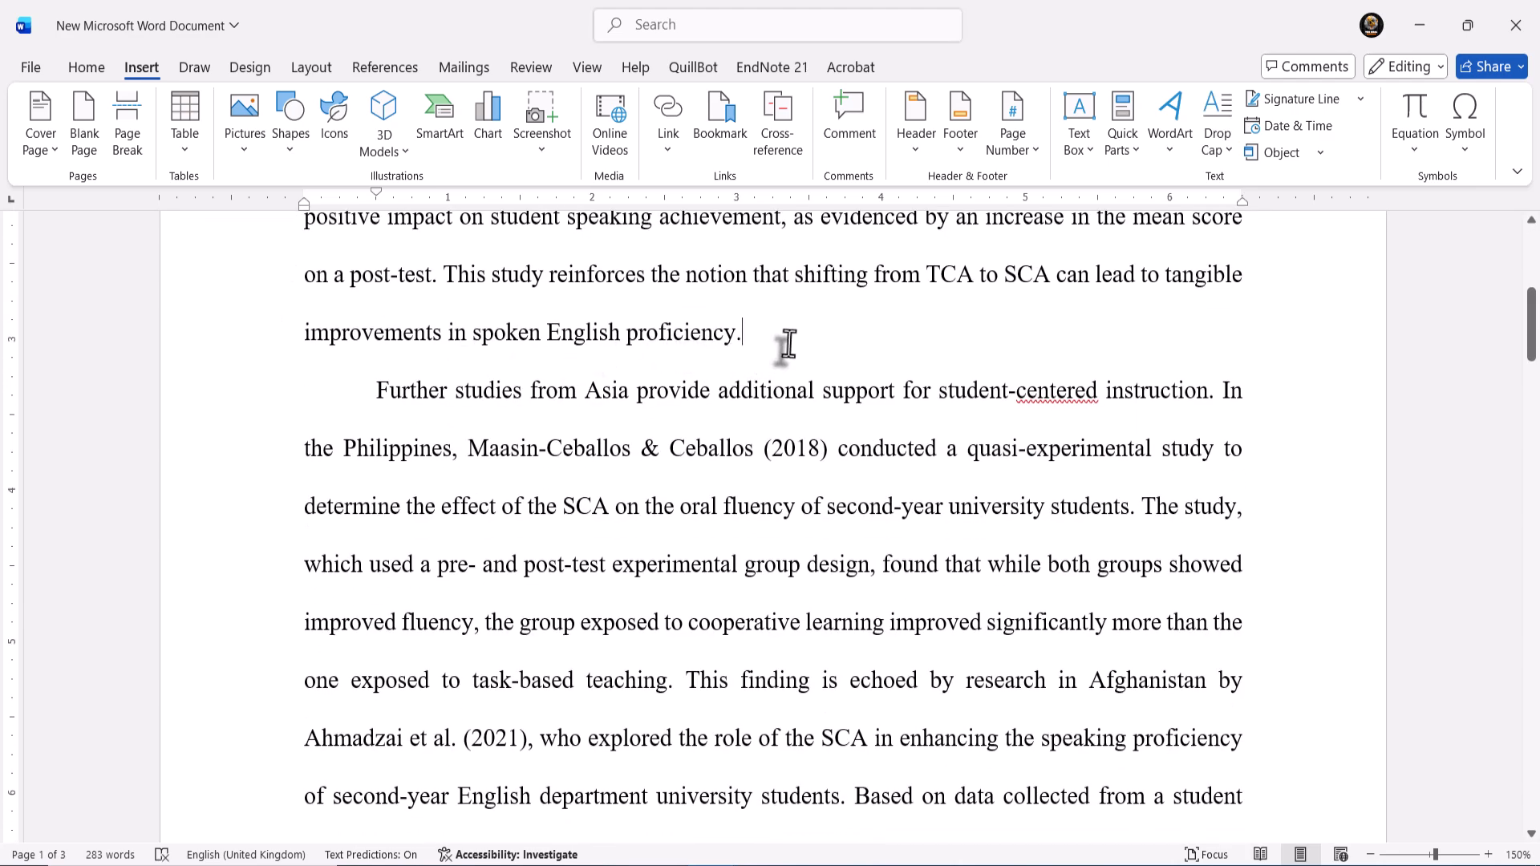
- Insert a blank page on a new line between the first paragraph and the "Further studies from Asia" paragraph, and look it over
key("Return")
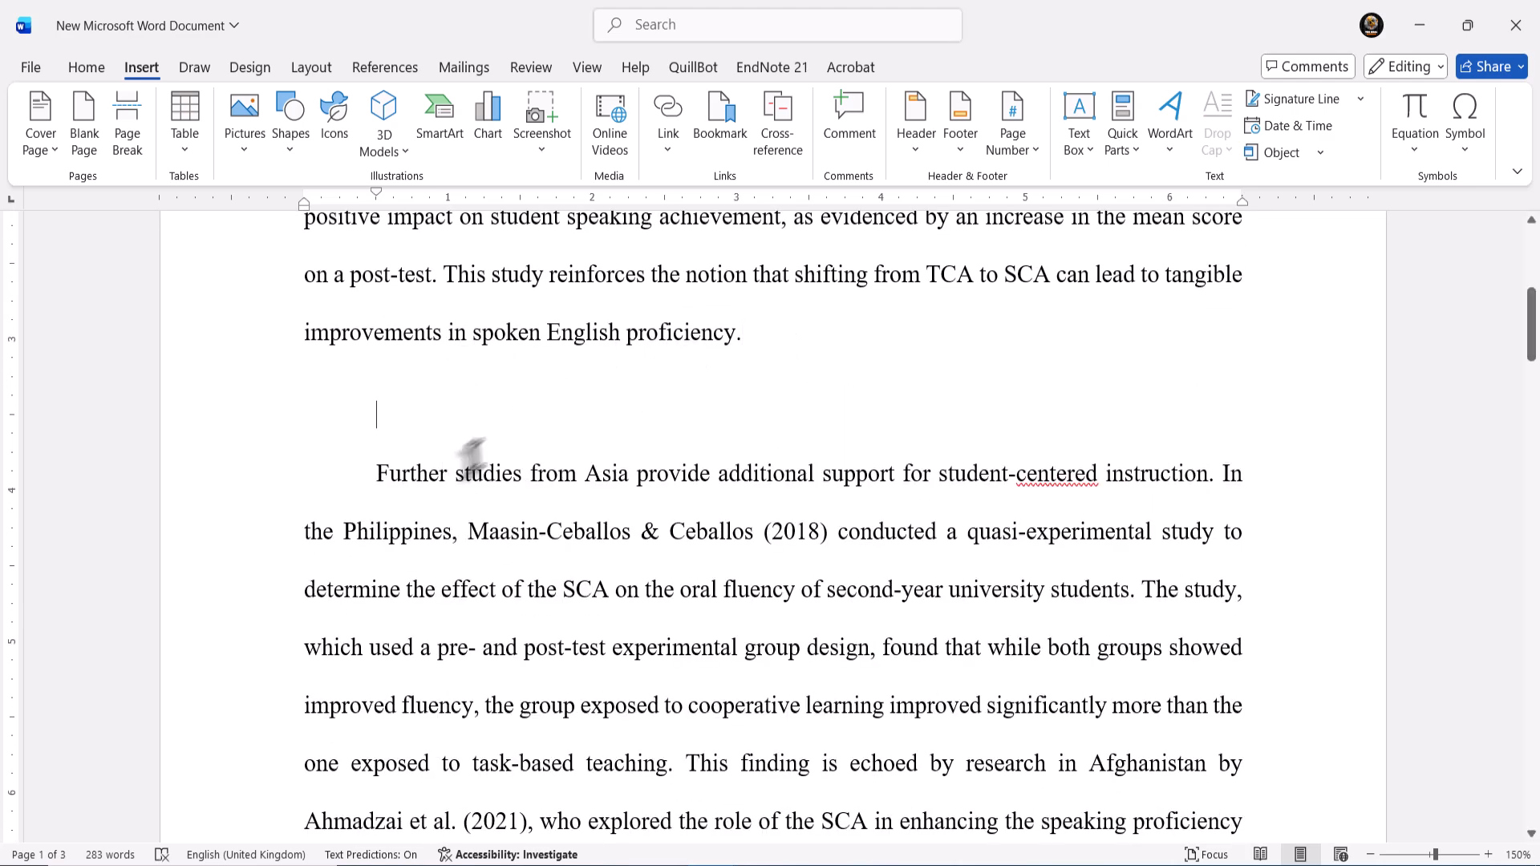
left_click(89, 130)
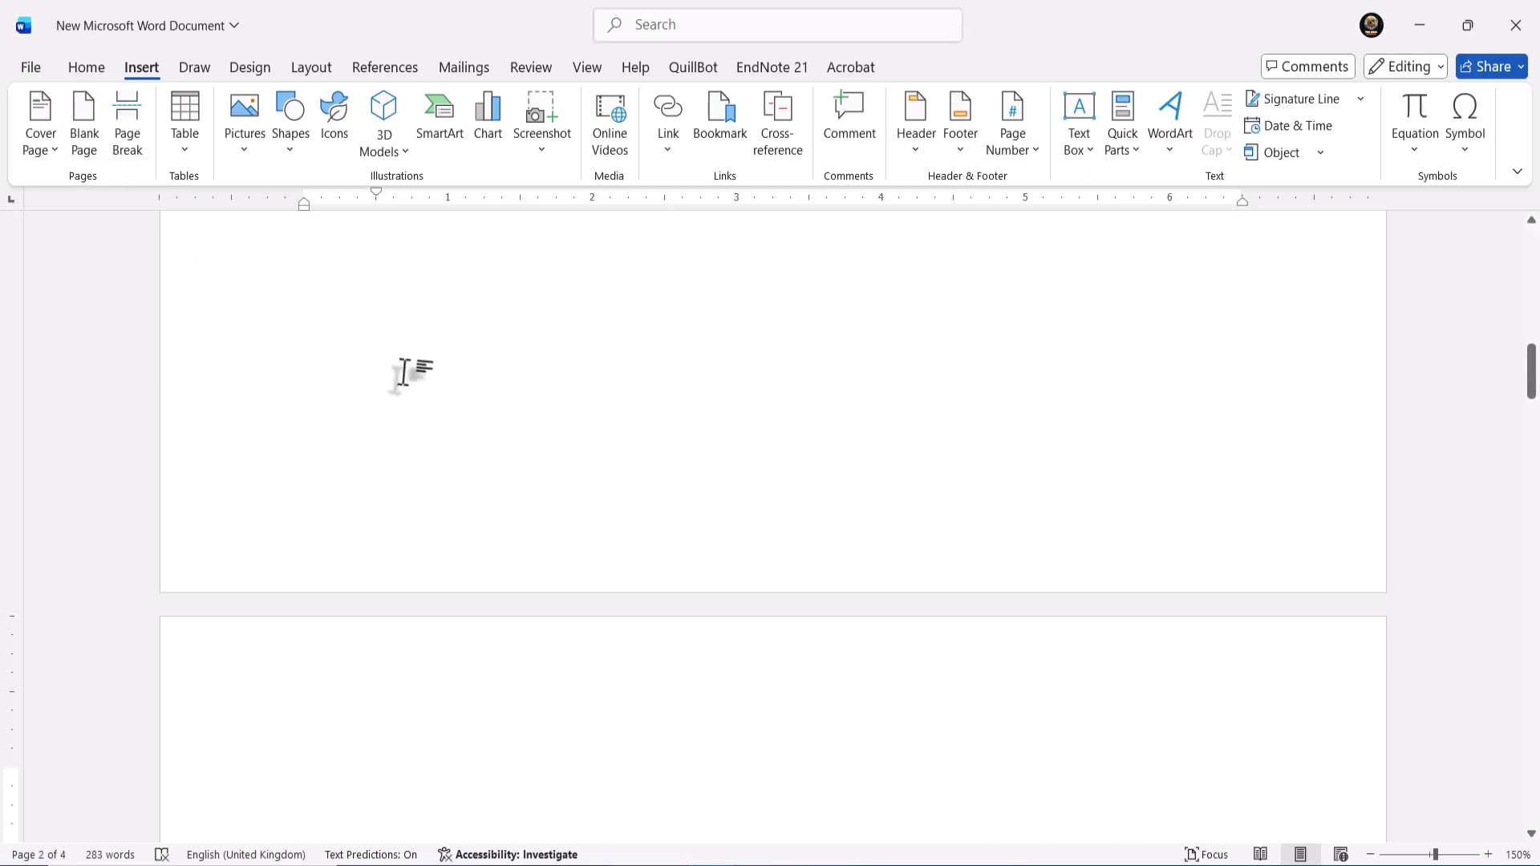
scroll(403, 374, "up", 8)
scroll(403, 373, "down", 8)
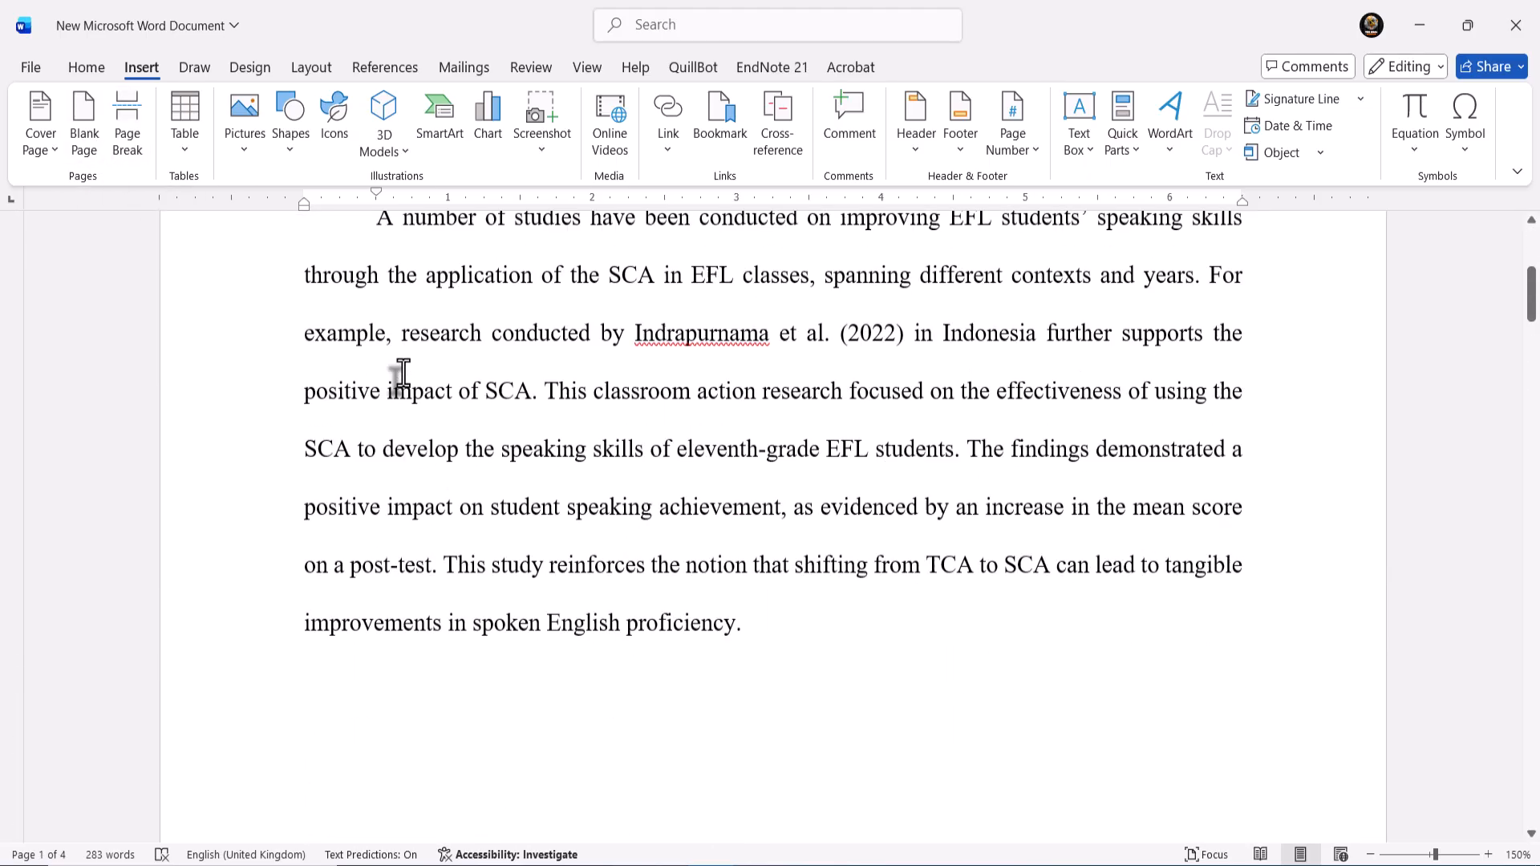
scroll(403, 374, "down", 10)
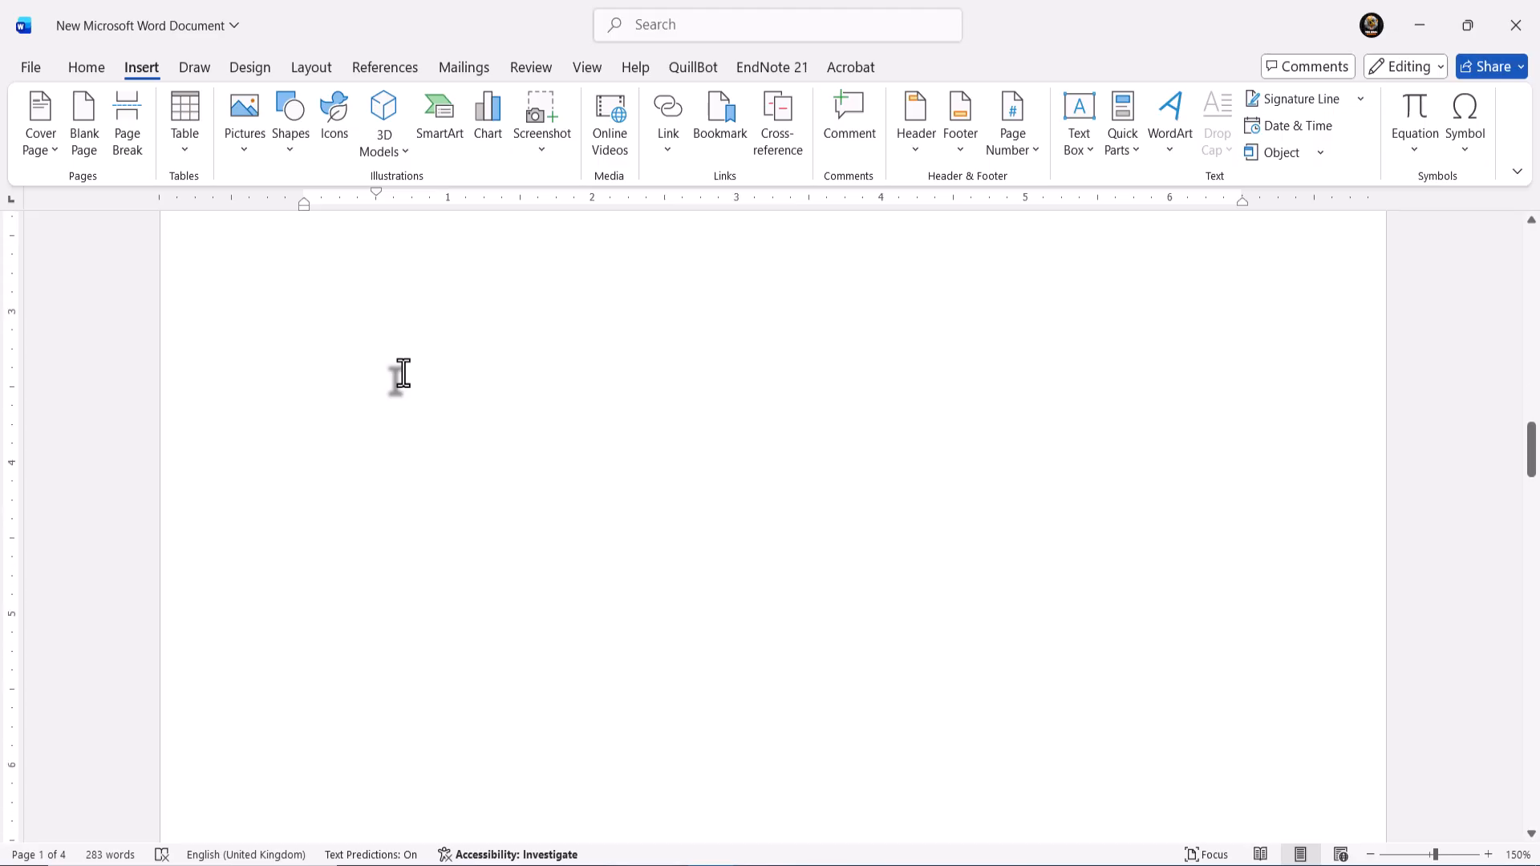
scroll(403, 374, "down", 10)
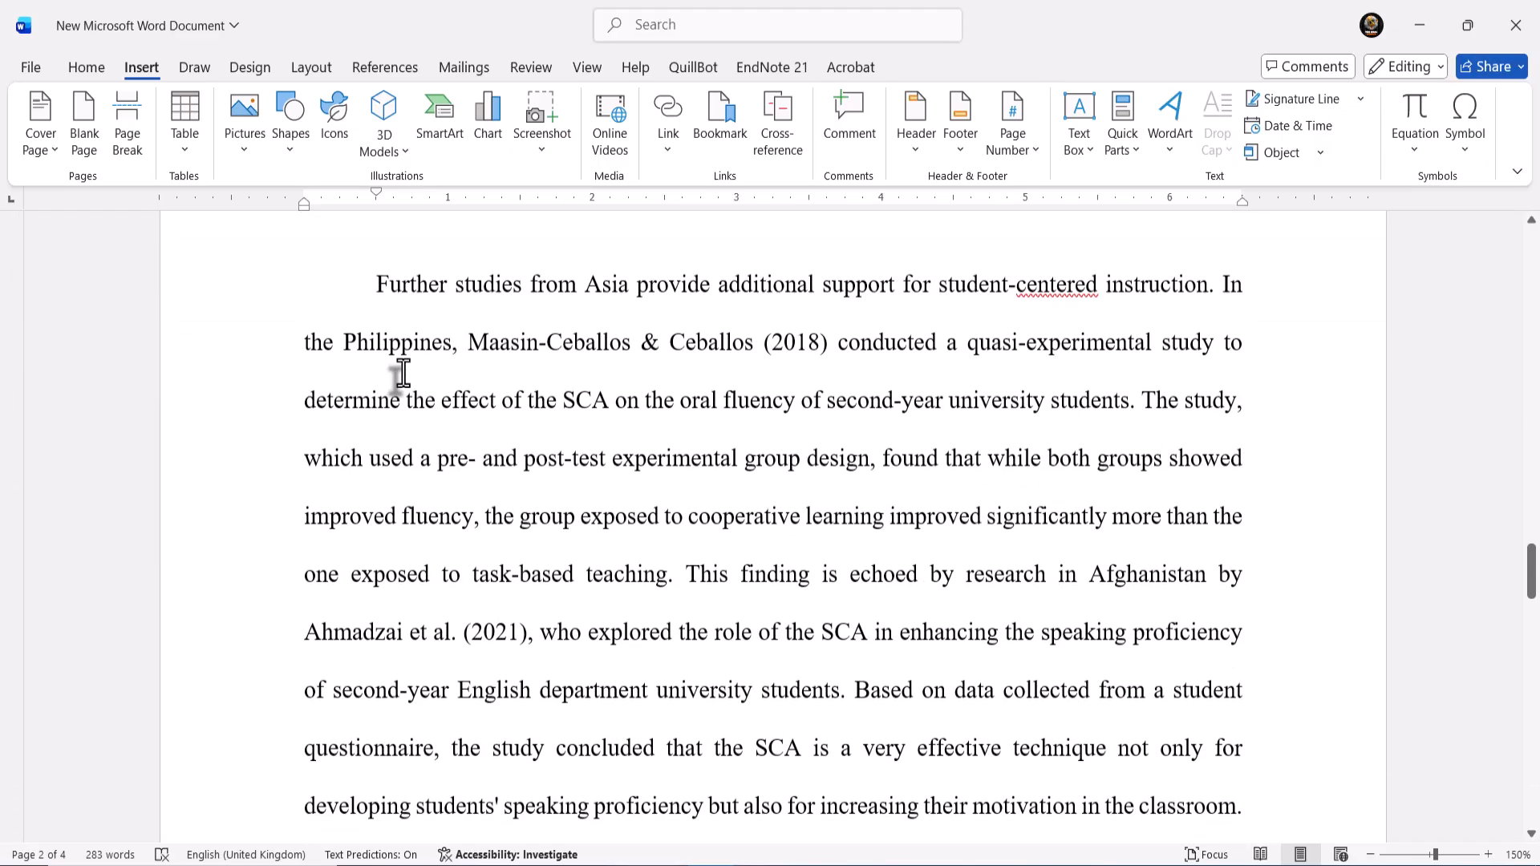
scroll(403, 374, "up", 3)
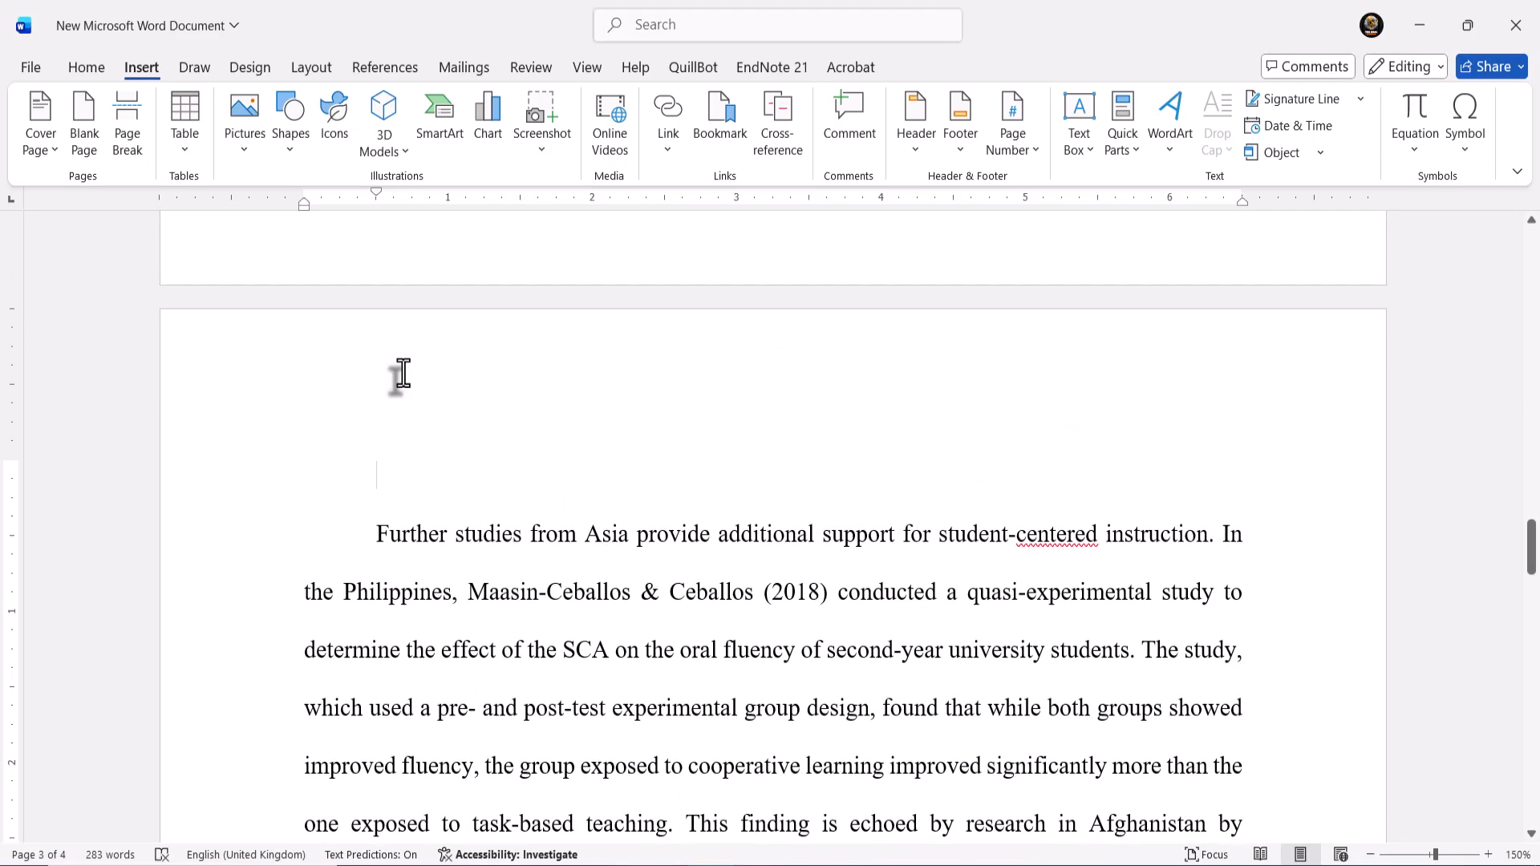
scroll(404, 373, "up", 10)
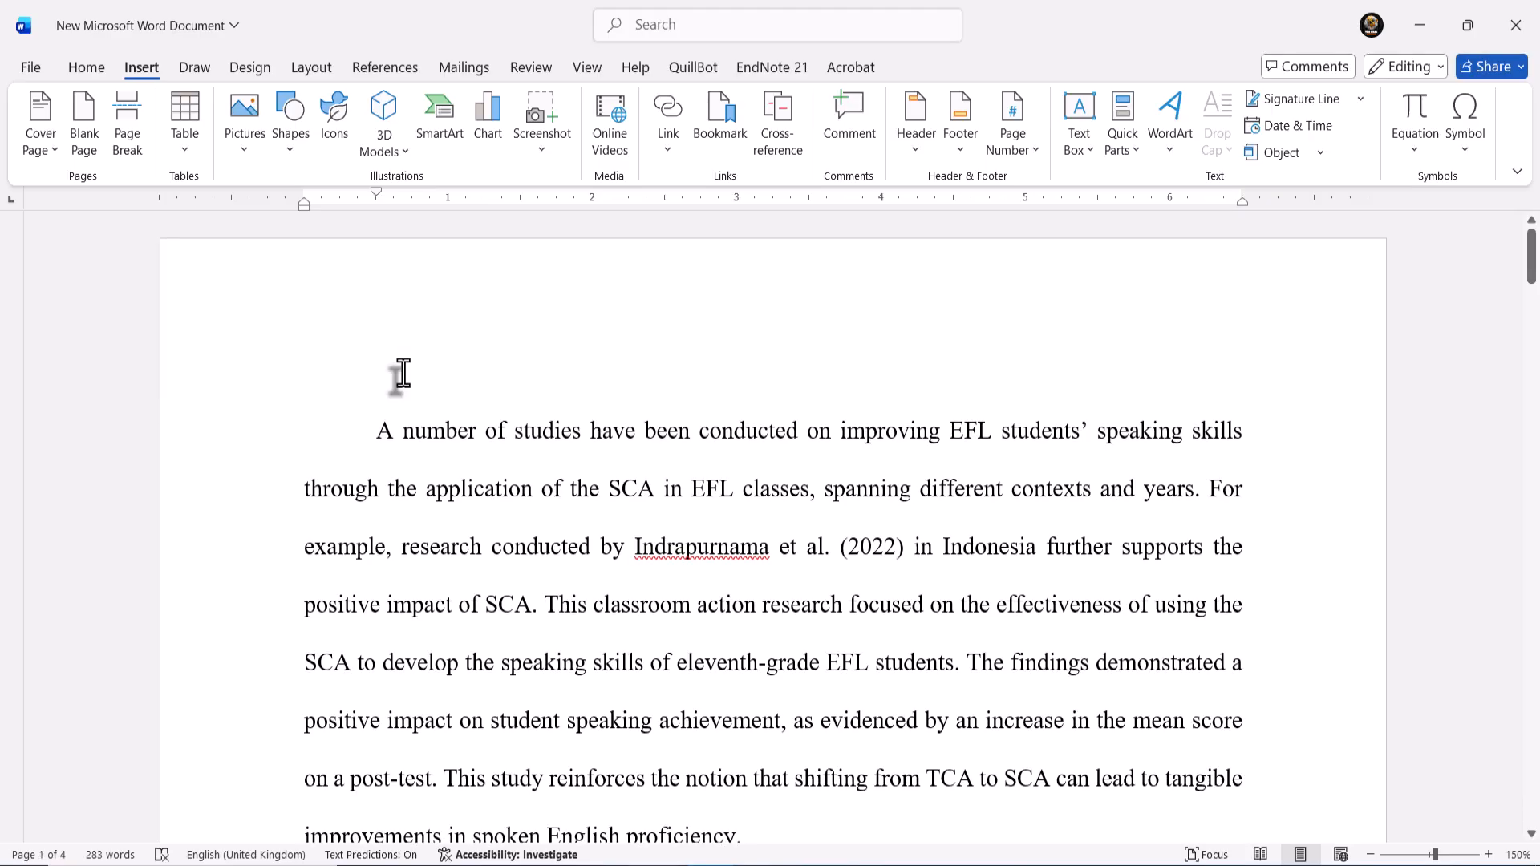
- Undo the blank page insertion and delete the empty line after the first paragraph
scroll(403, 374, "down", 3)
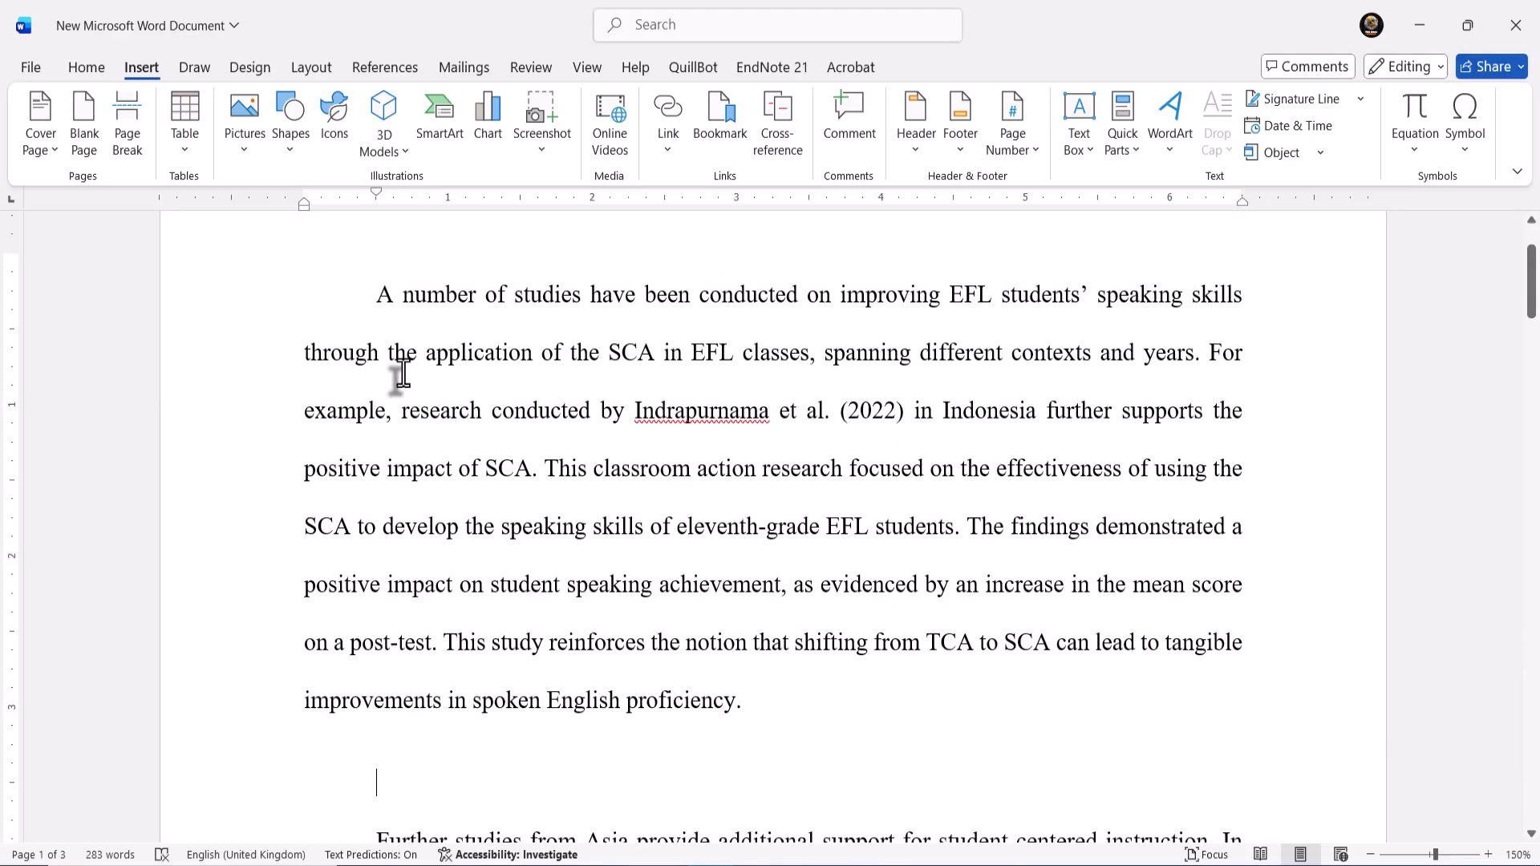
key("BackSpace")
scroll(399, 378, "up", 3)
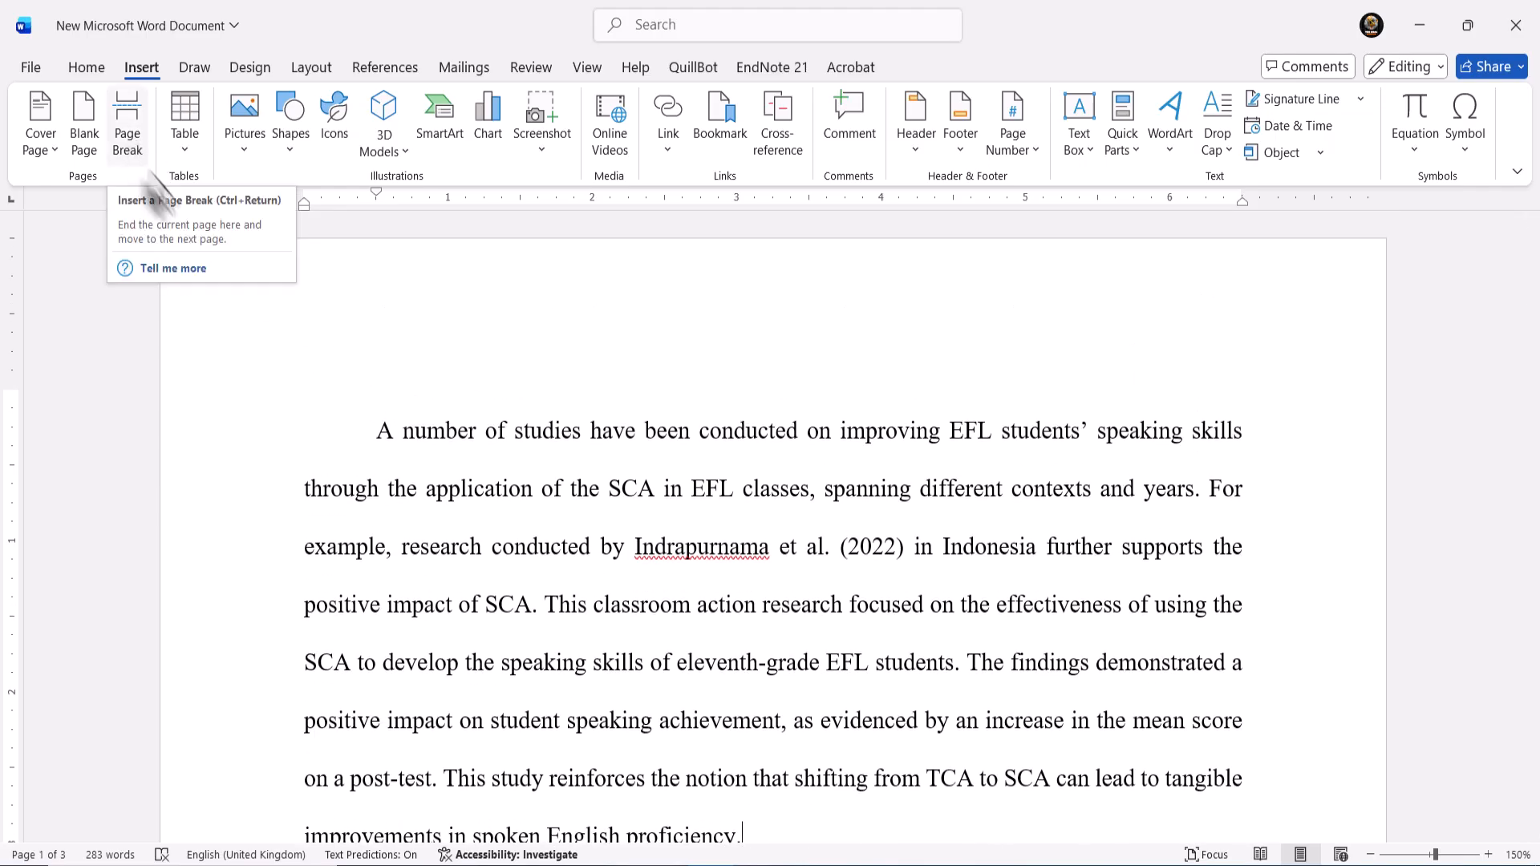
- Add an empty line between the first paragraph and the paragraph that starts "Further studies from Asia"
scroll(485, 545, "down", 4)
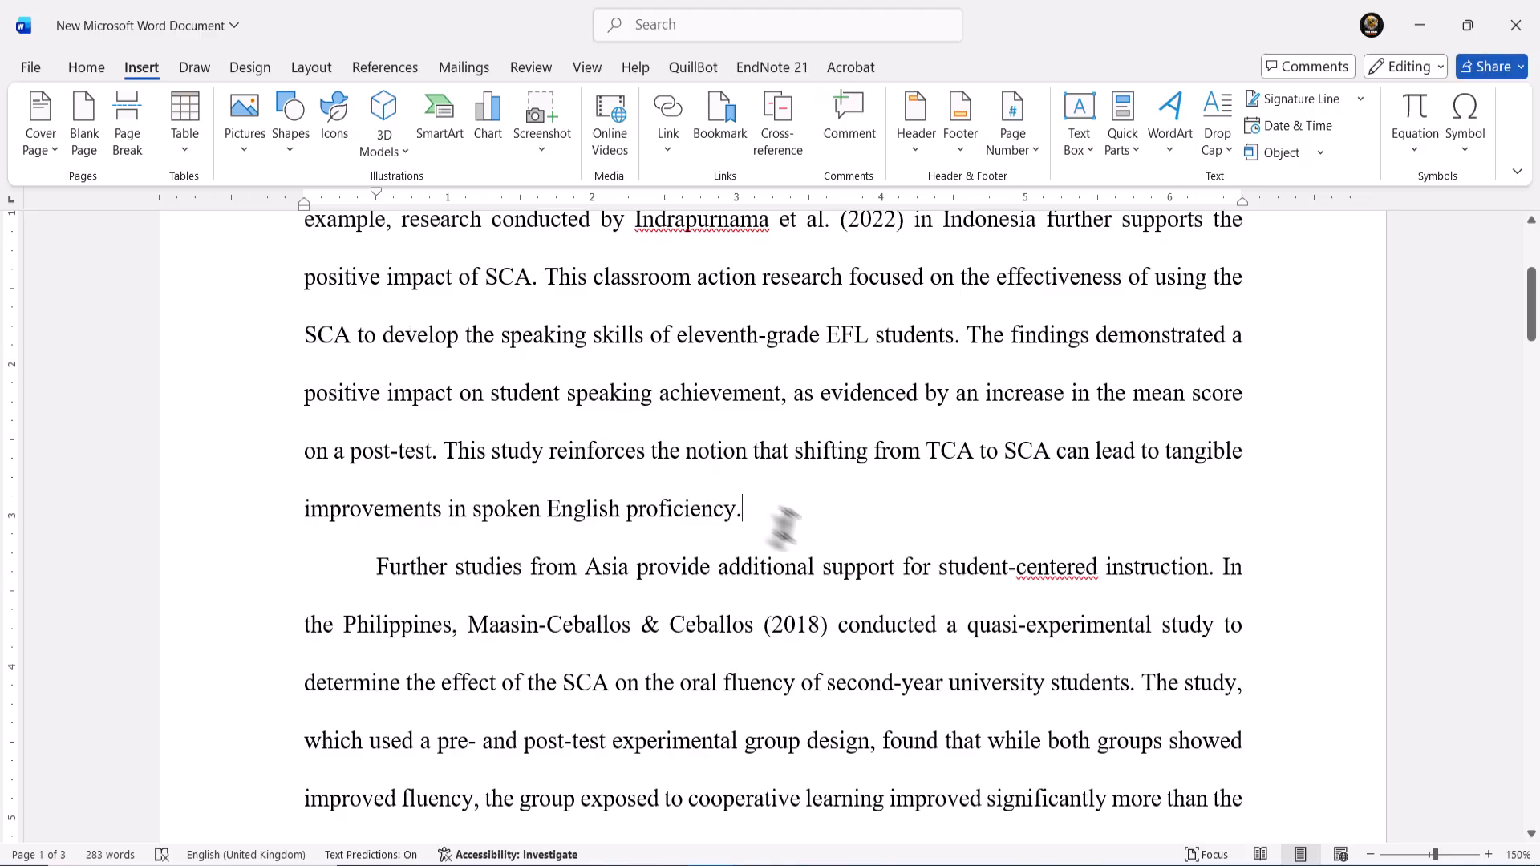
key("Return")
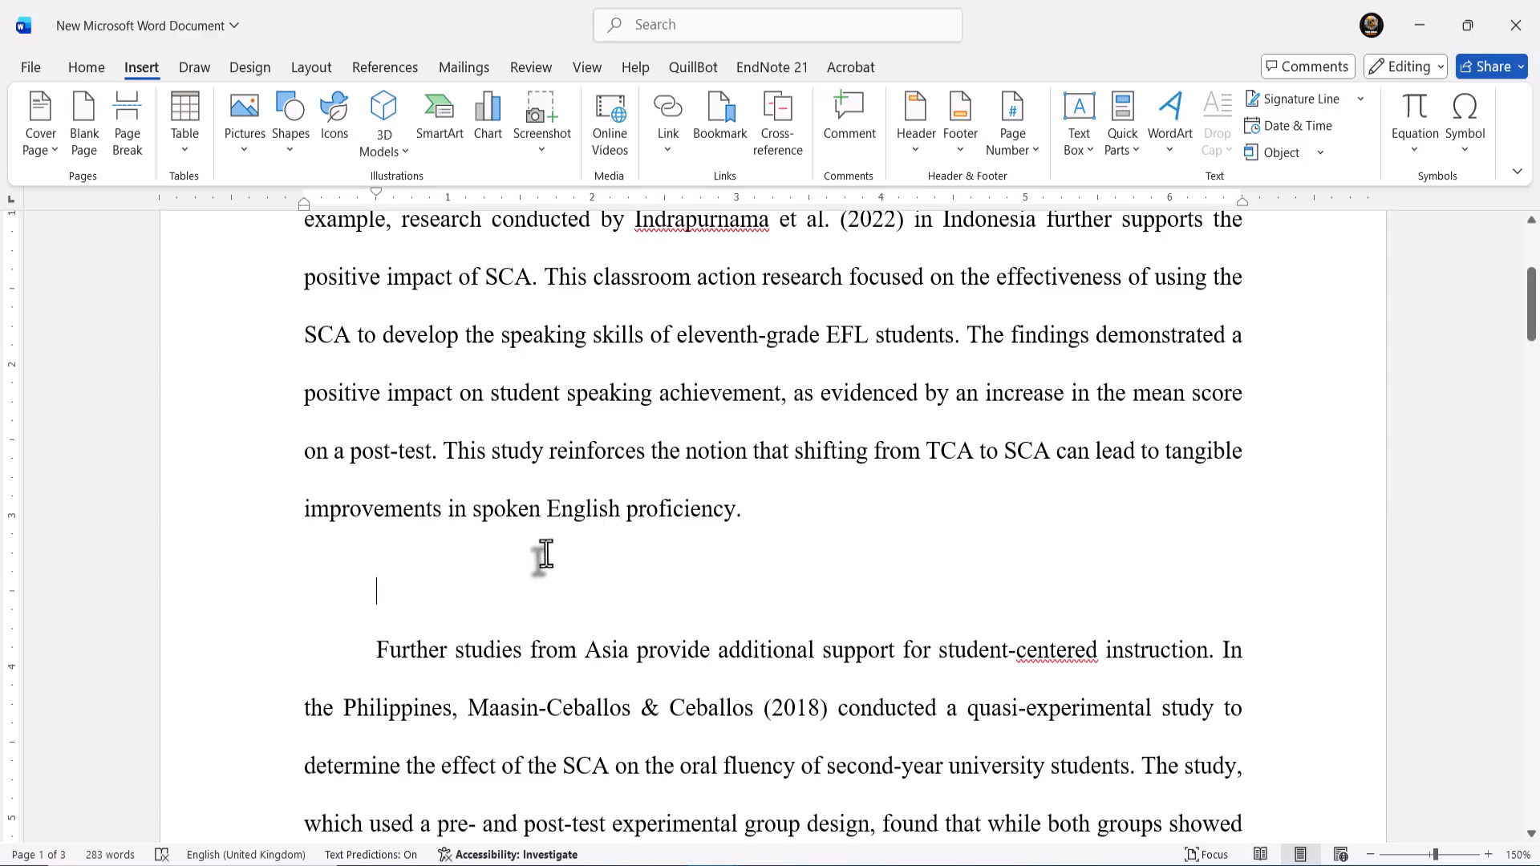
scroll(497, 564, "up", 3)
scroll(497, 564, "up", 1)
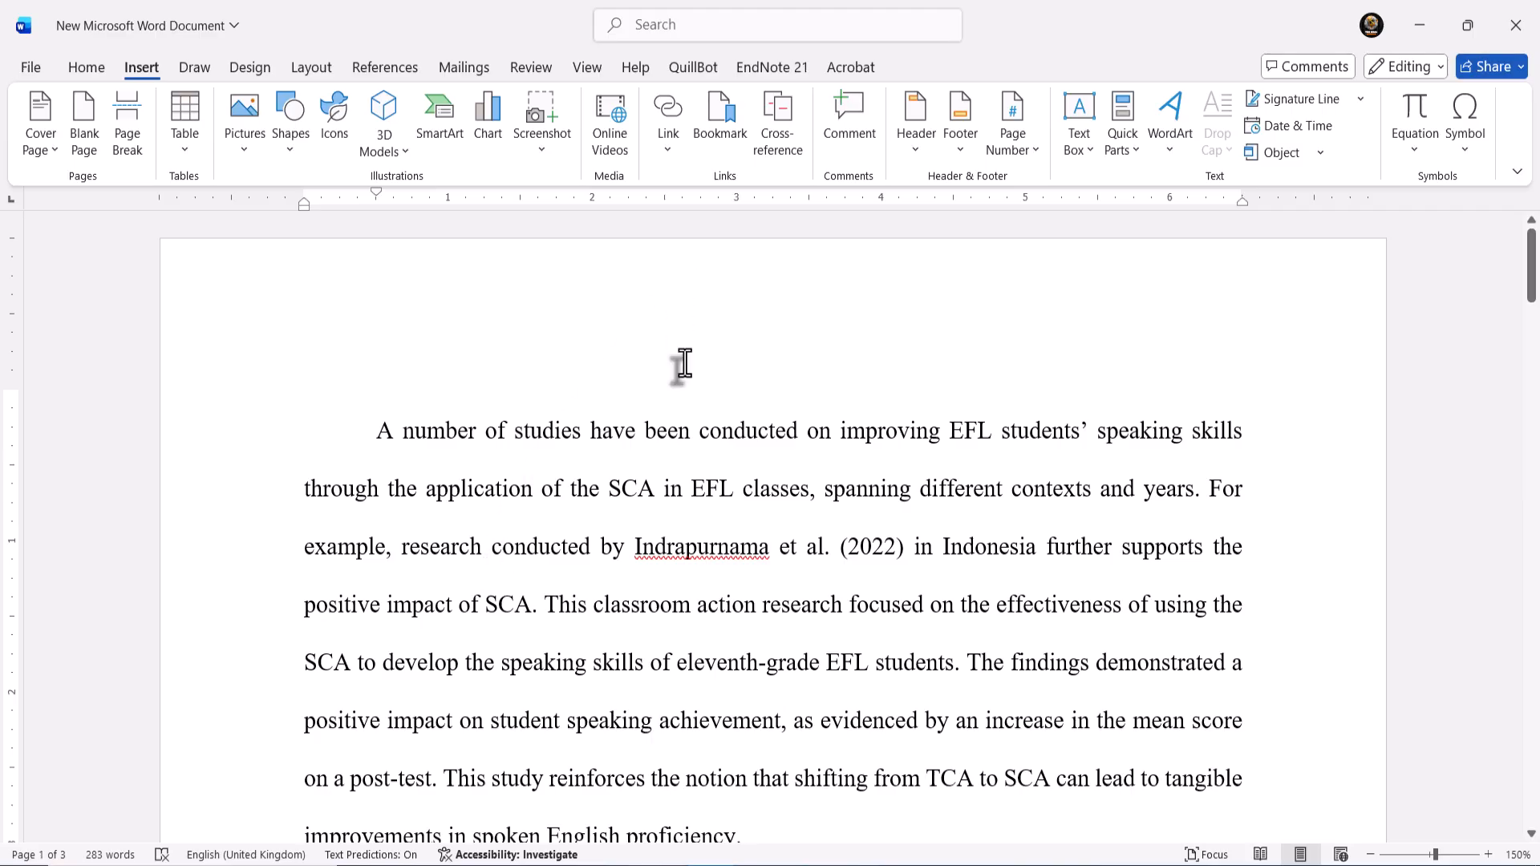
scroll(684, 363, "down", 4)
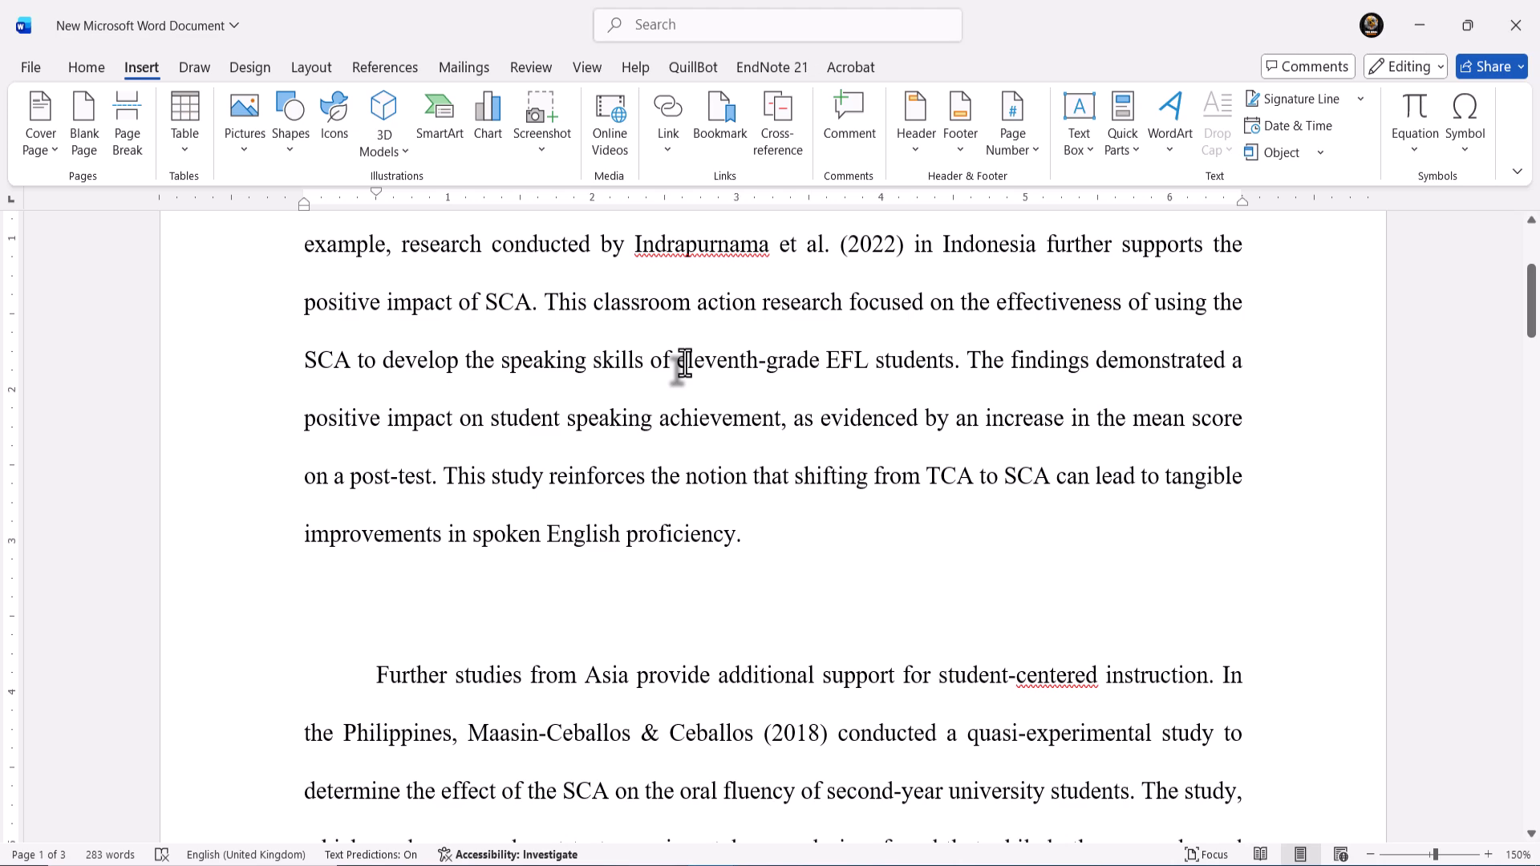
scroll(684, 363, "up", 4)
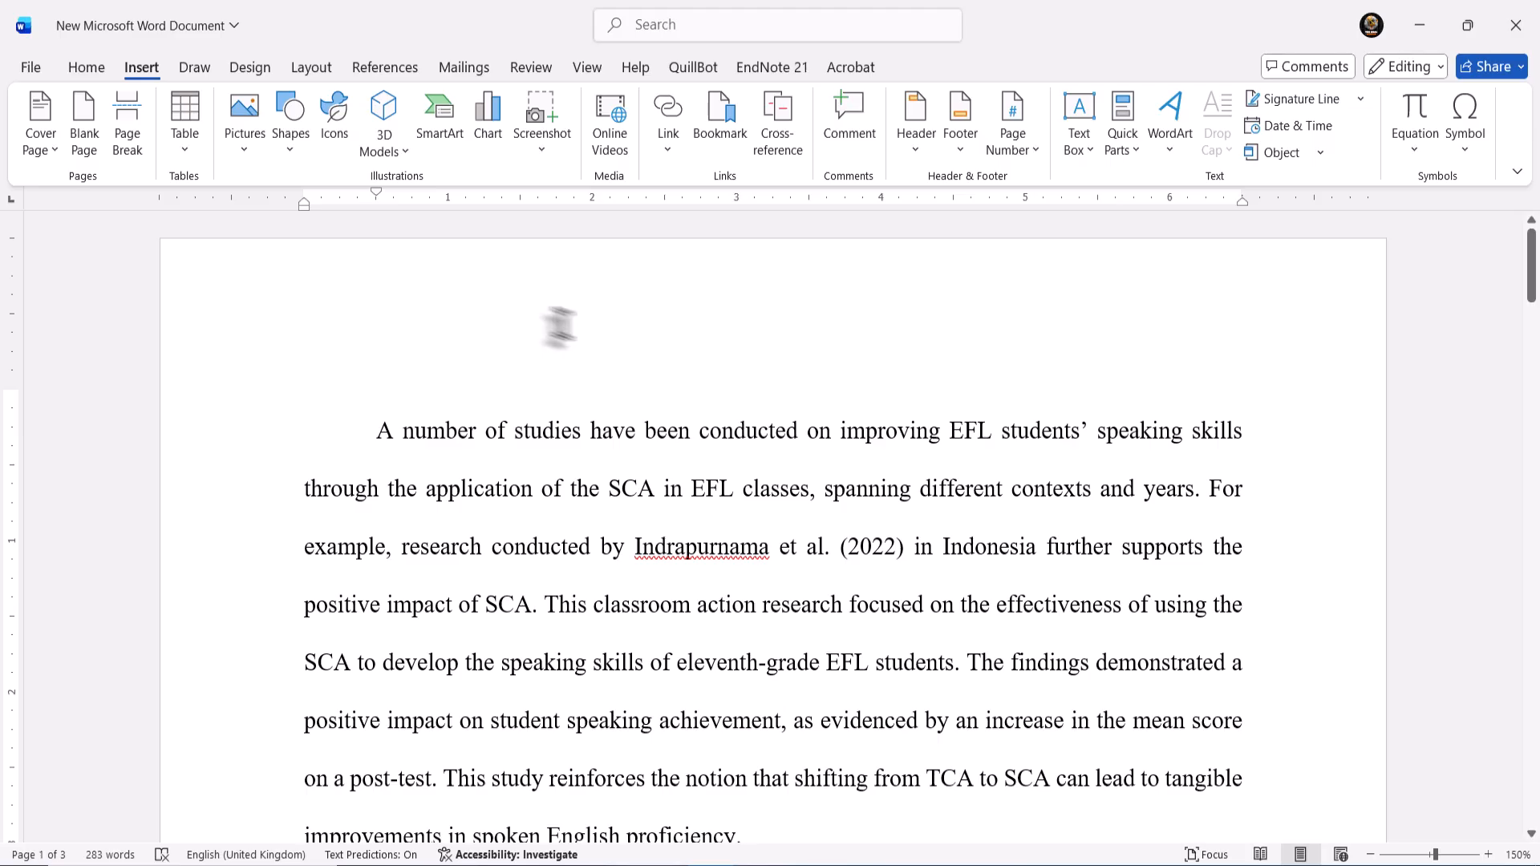
scroll(505, 401, "down", 4)
scroll(505, 401, "down", 1)
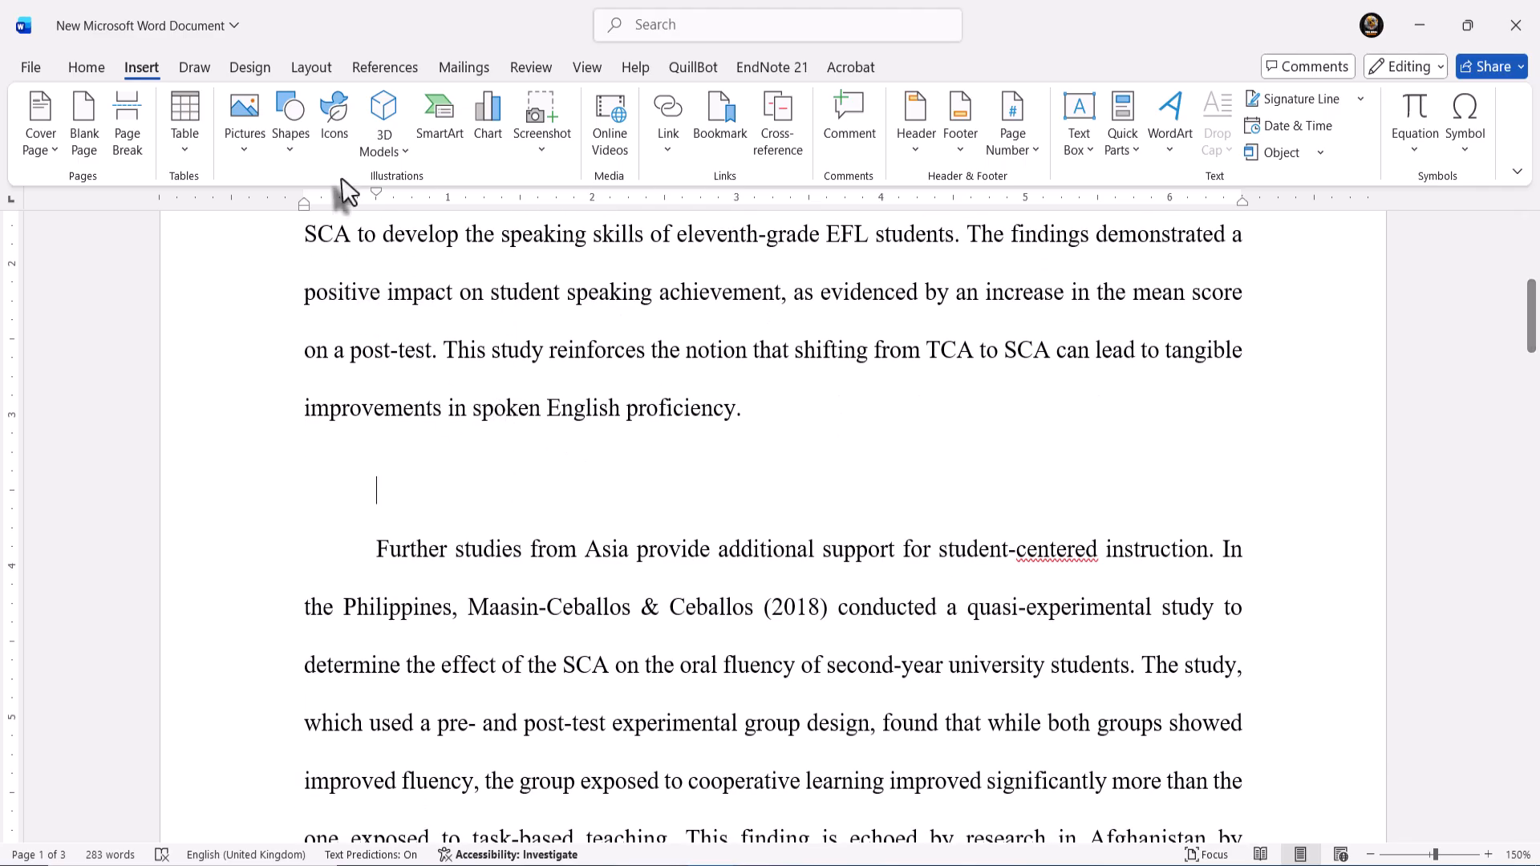
left_click(303, 75)
left_click(248, 71)
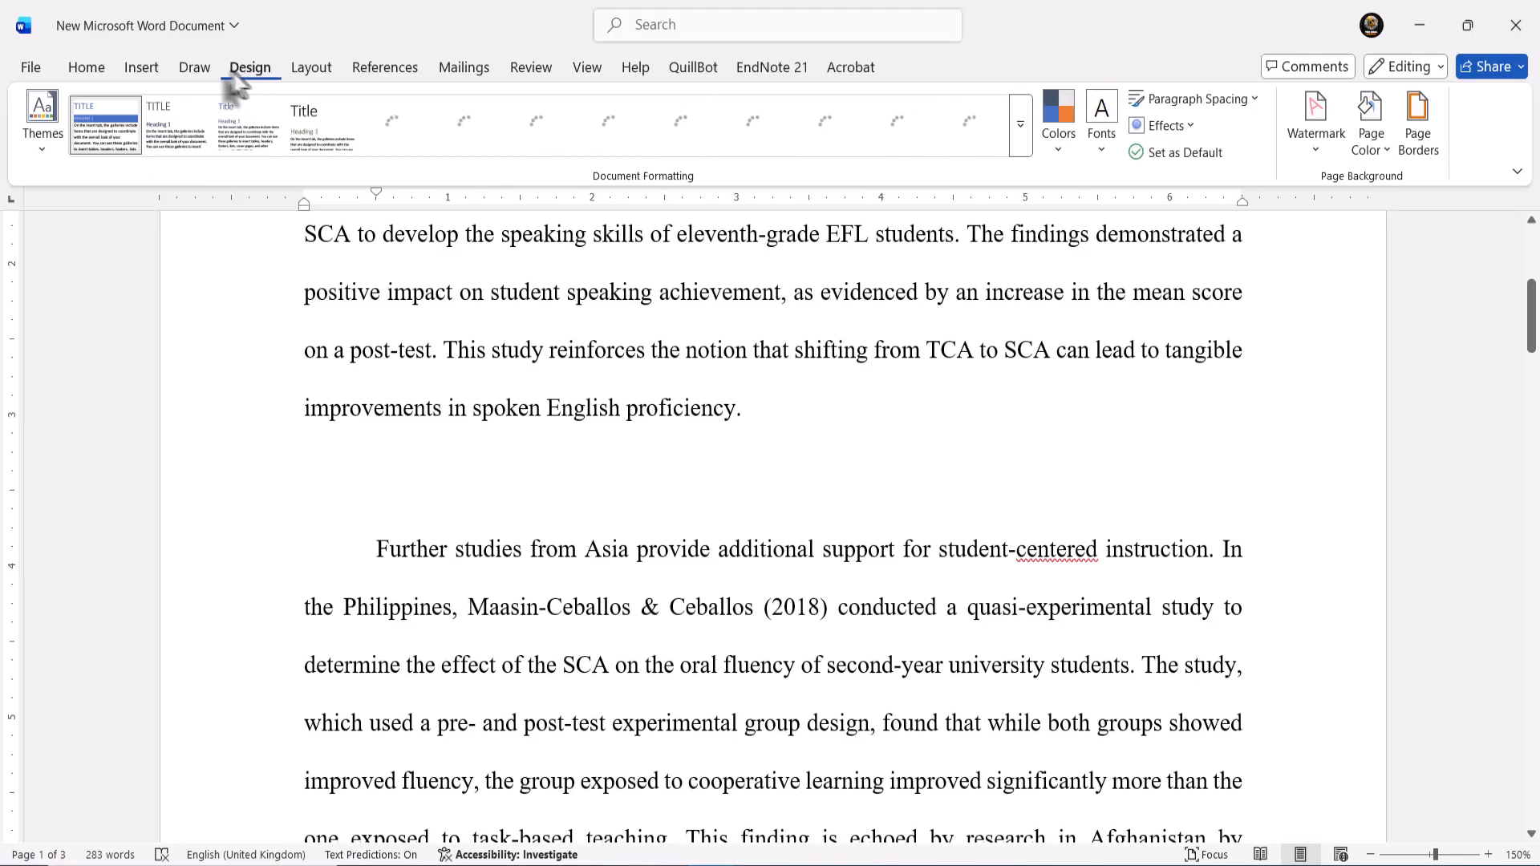
left_click(200, 69)
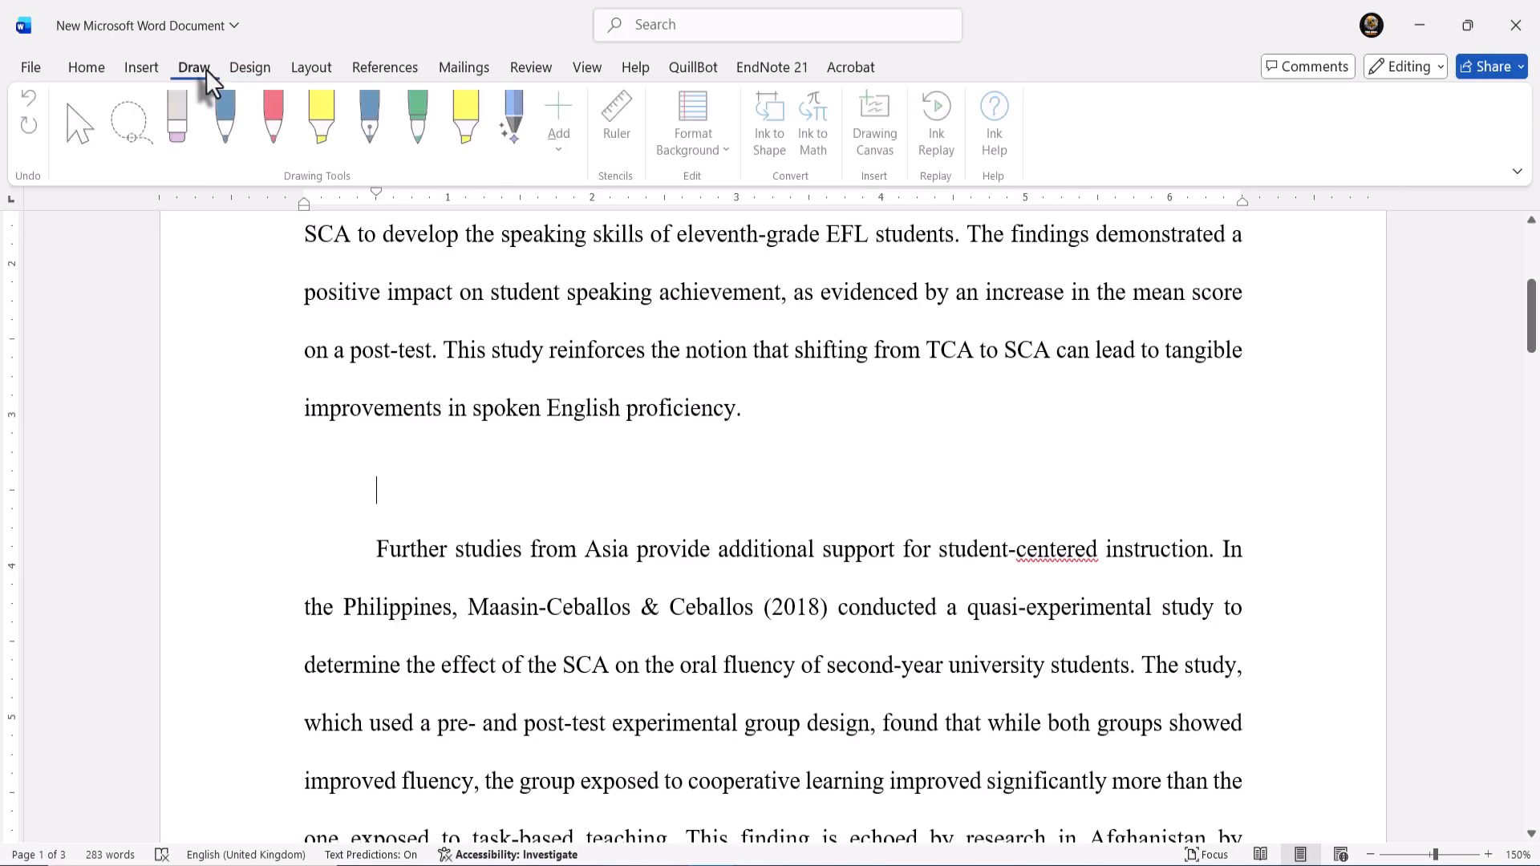
left_click(306, 69)
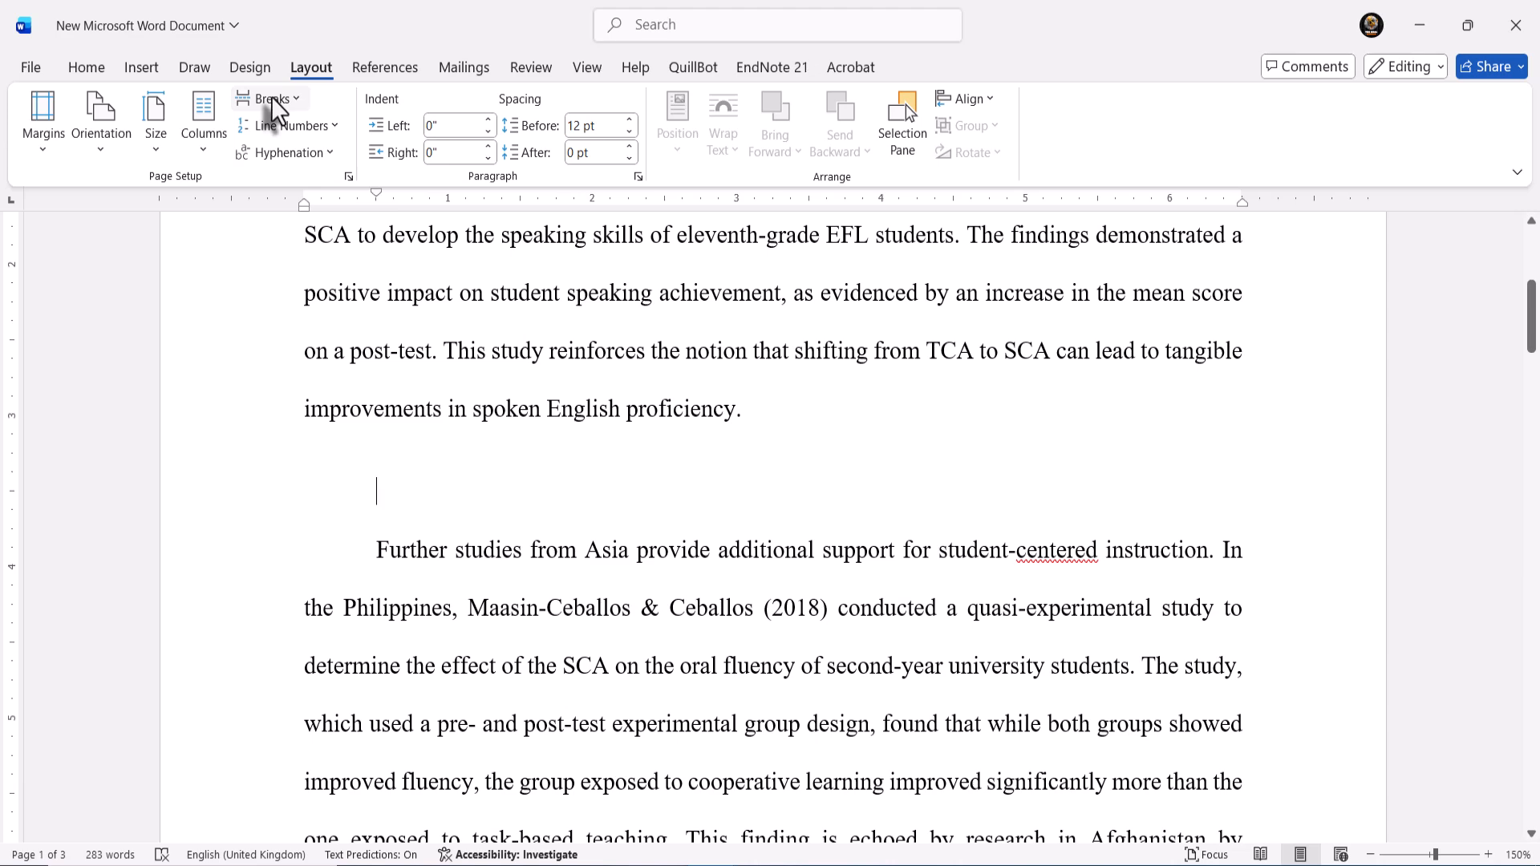
left_click(136, 69)
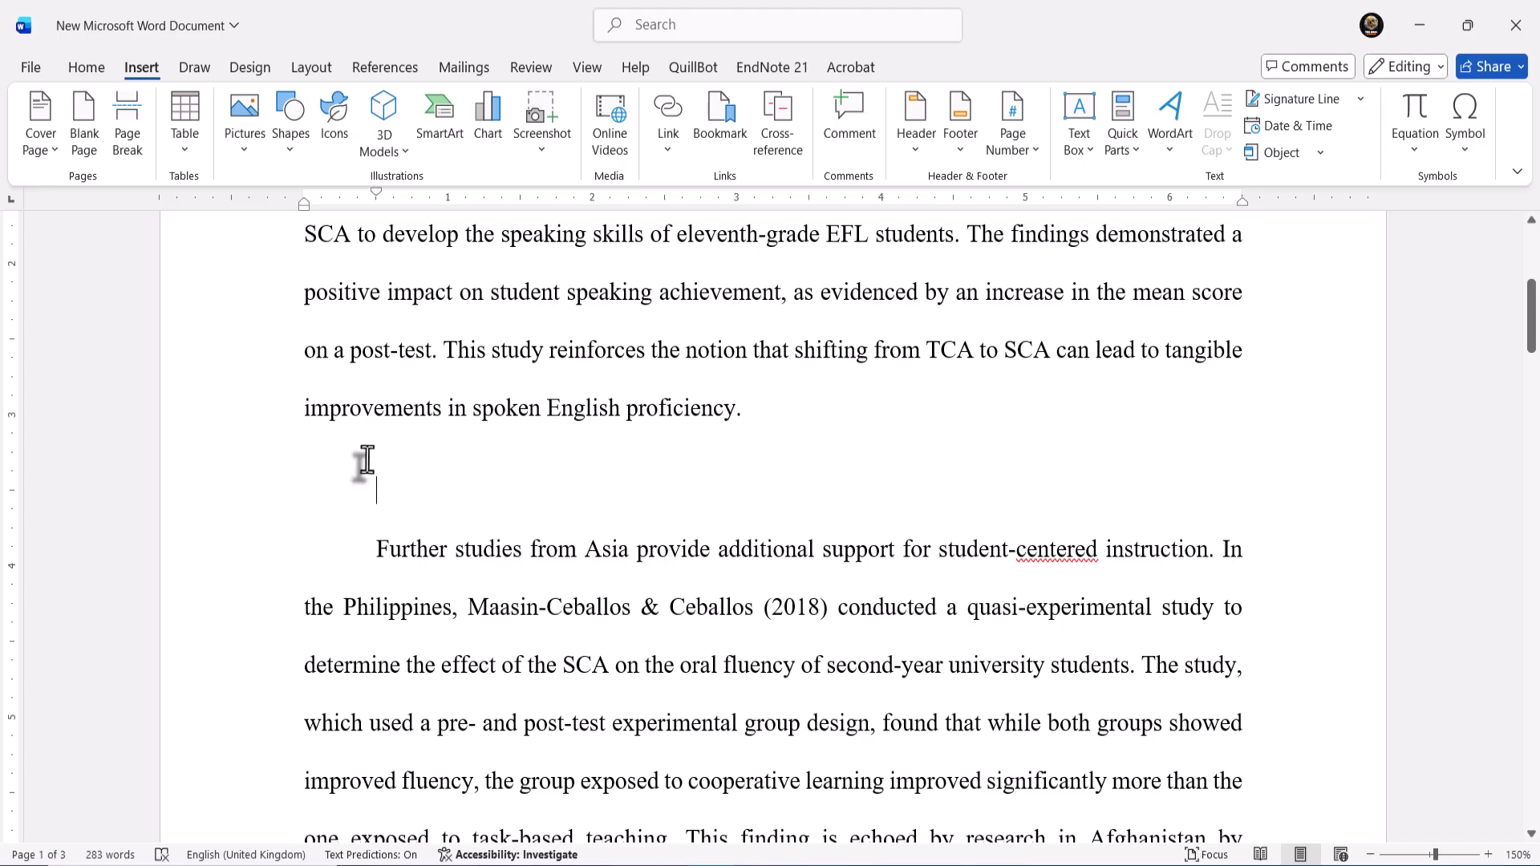
scroll(367, 458, "up", 5)
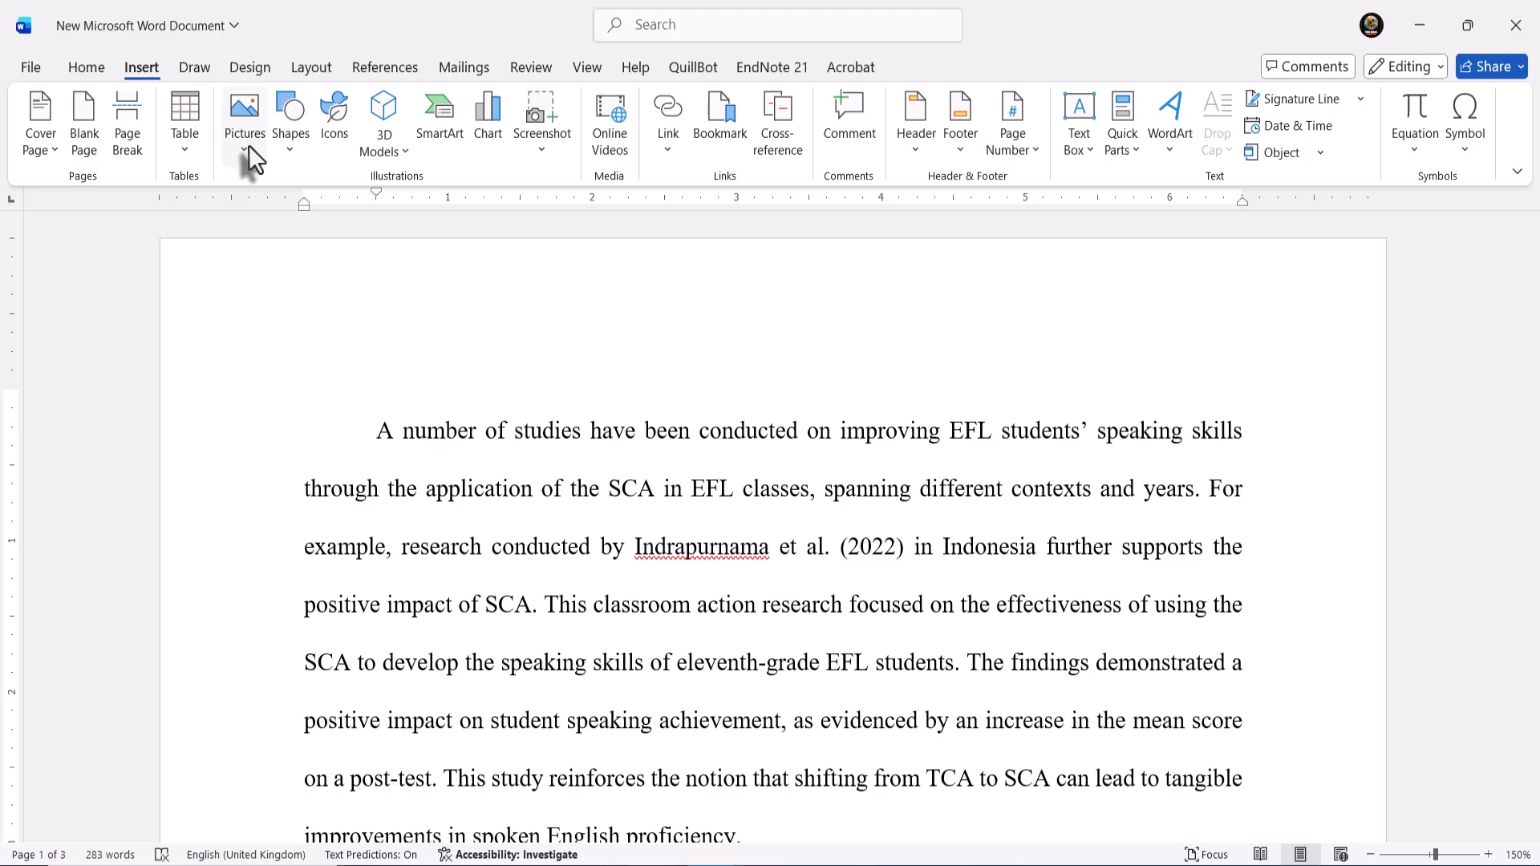
- Look at the pictures stored on this device that can be inserted, without choosing any
scroll(371, 532, "down", 3)
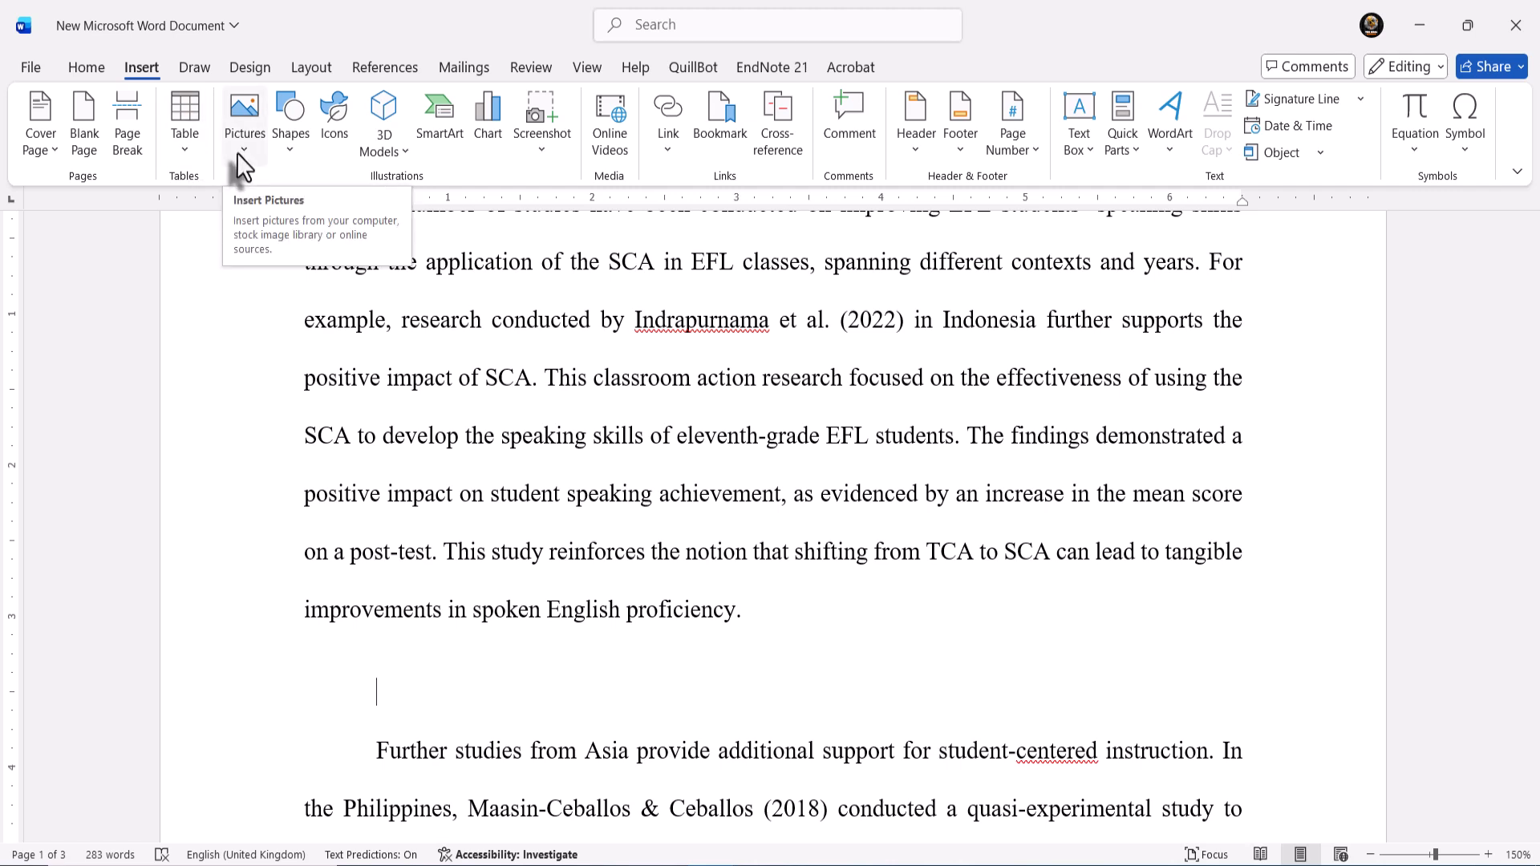
left_click(237, 152)
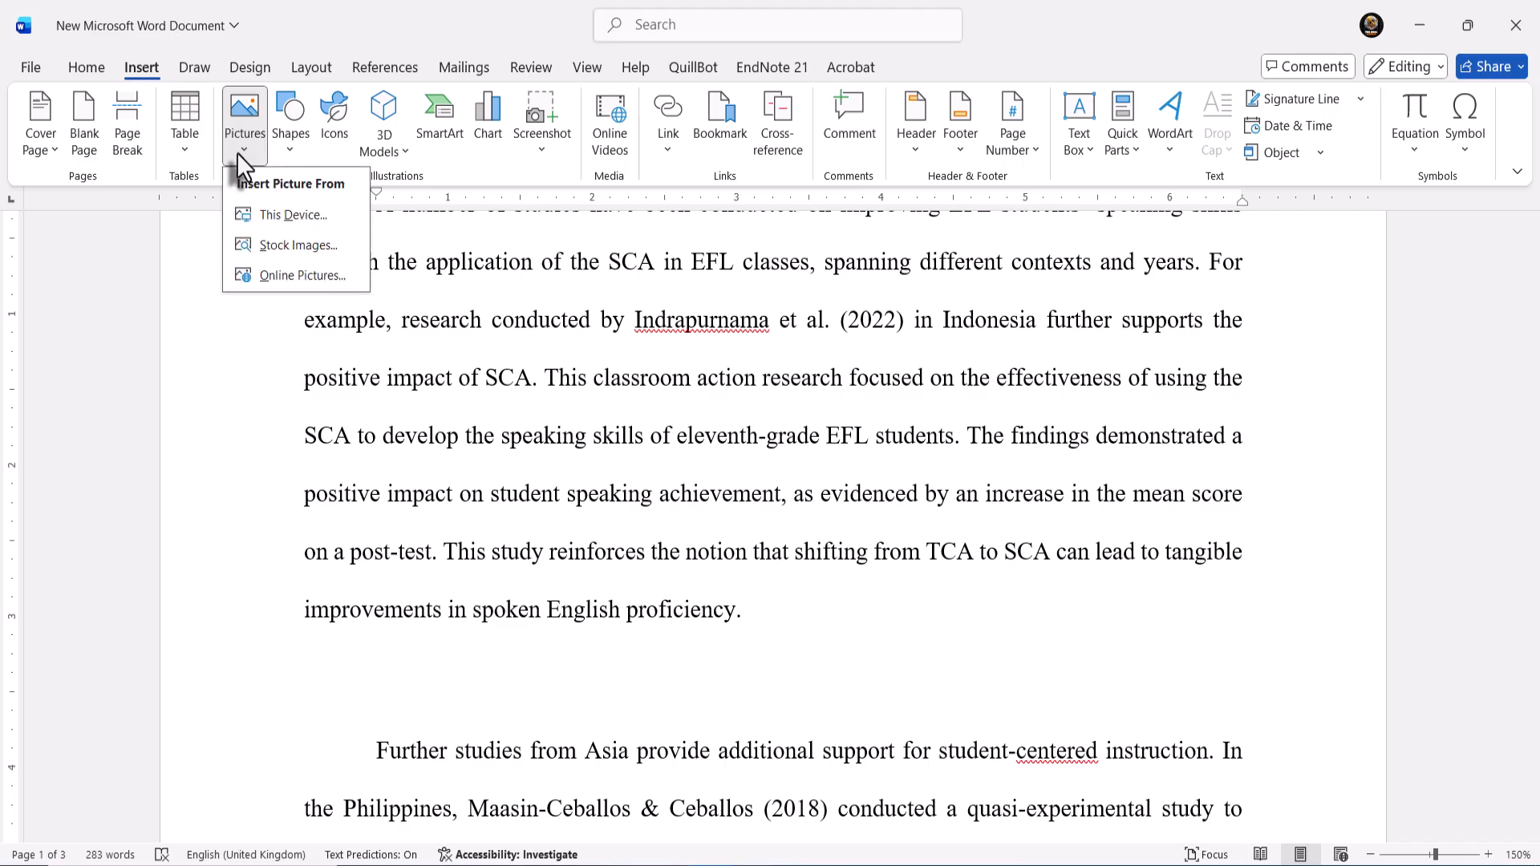
left_click(271, 215)
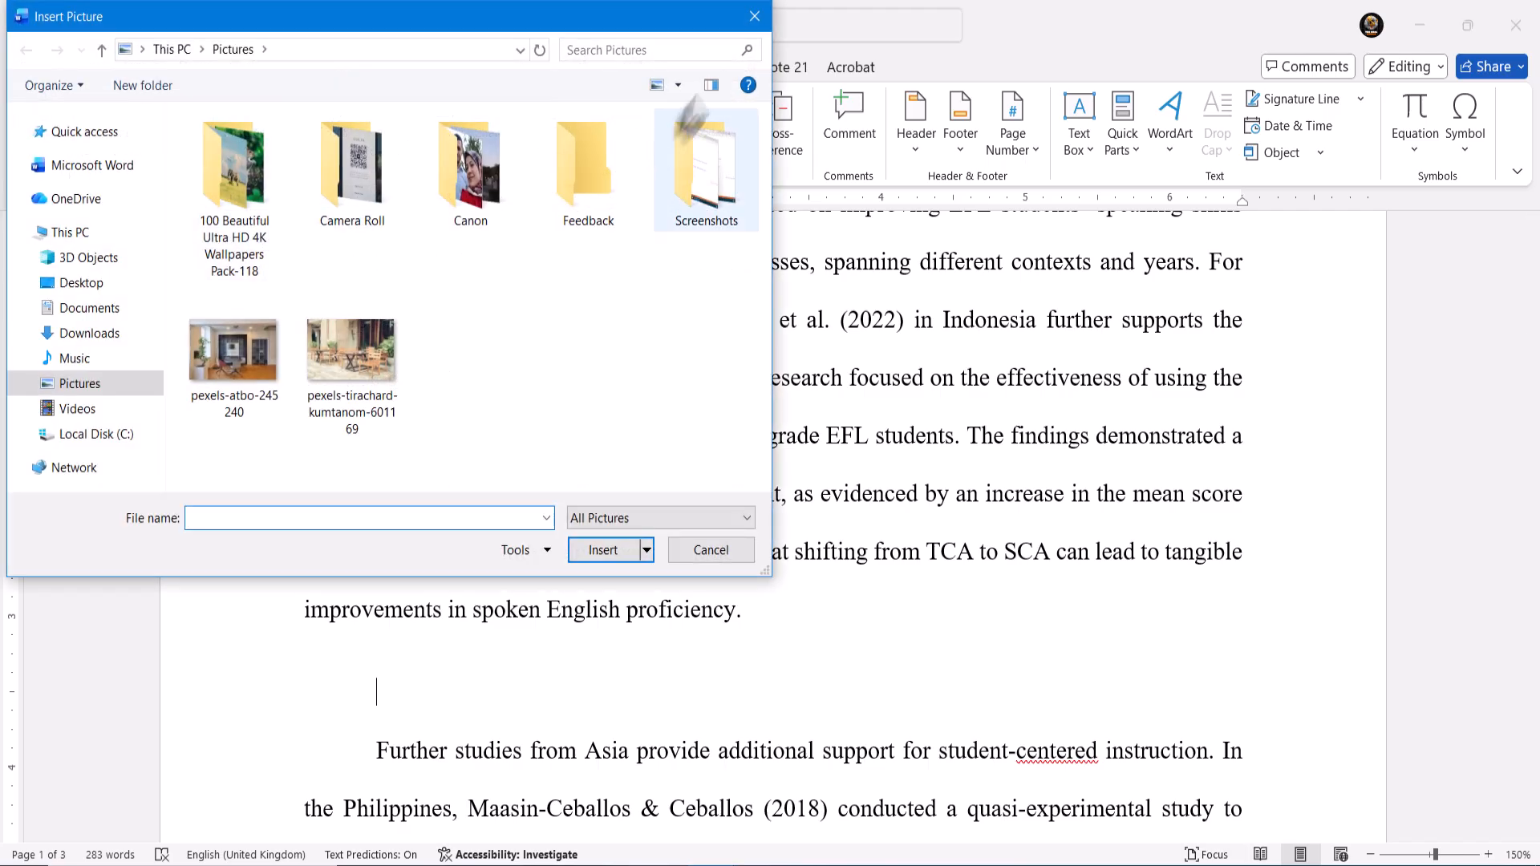
left_click(752, 18)
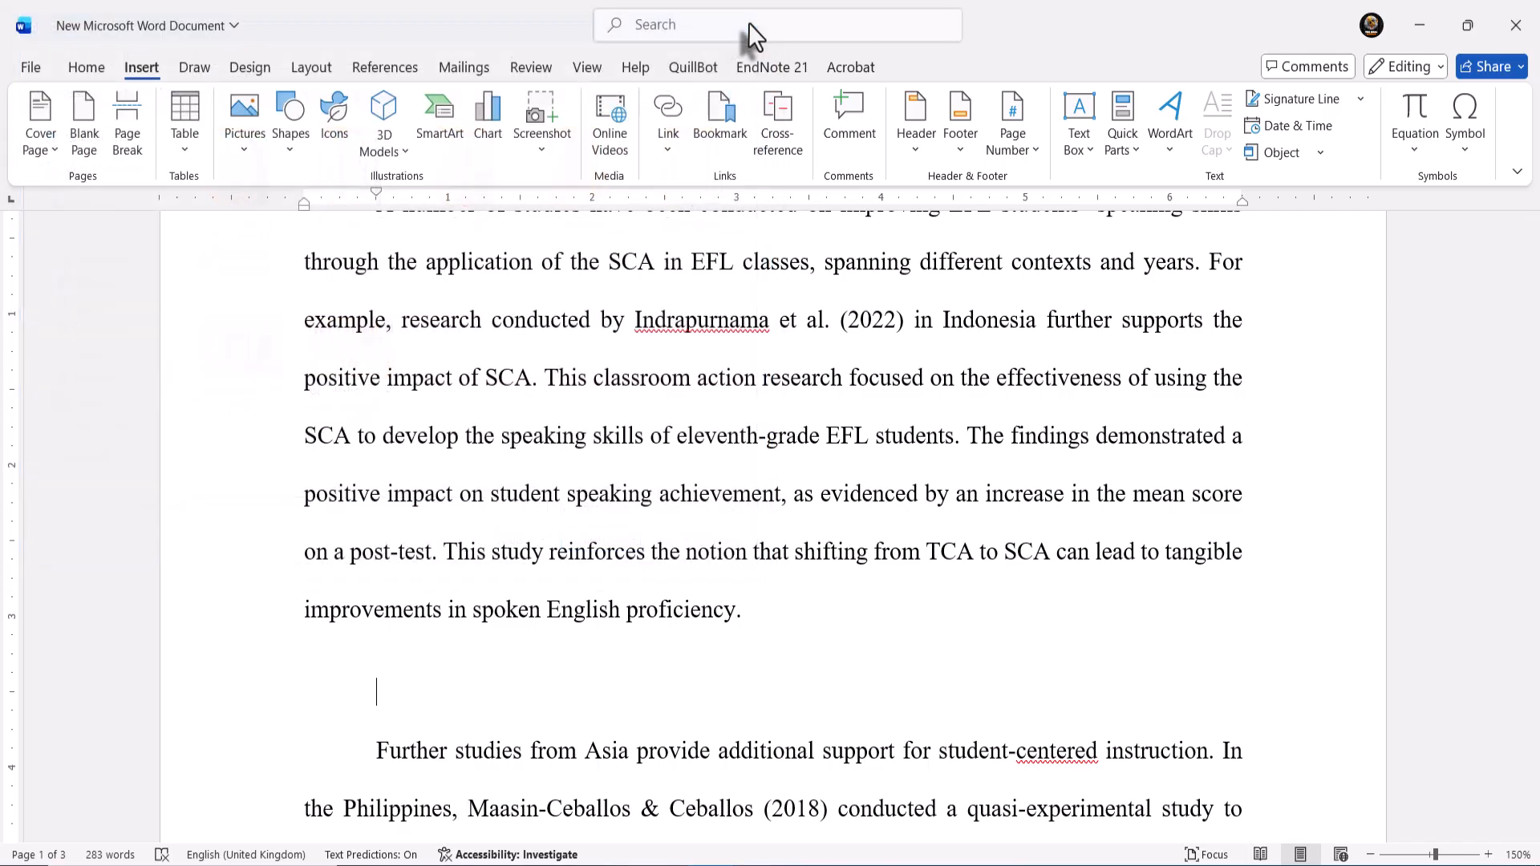
- Search the stock images for "university" and insert the photo of a crowd of black graduation caps on the empty line
left_click(244, 147)
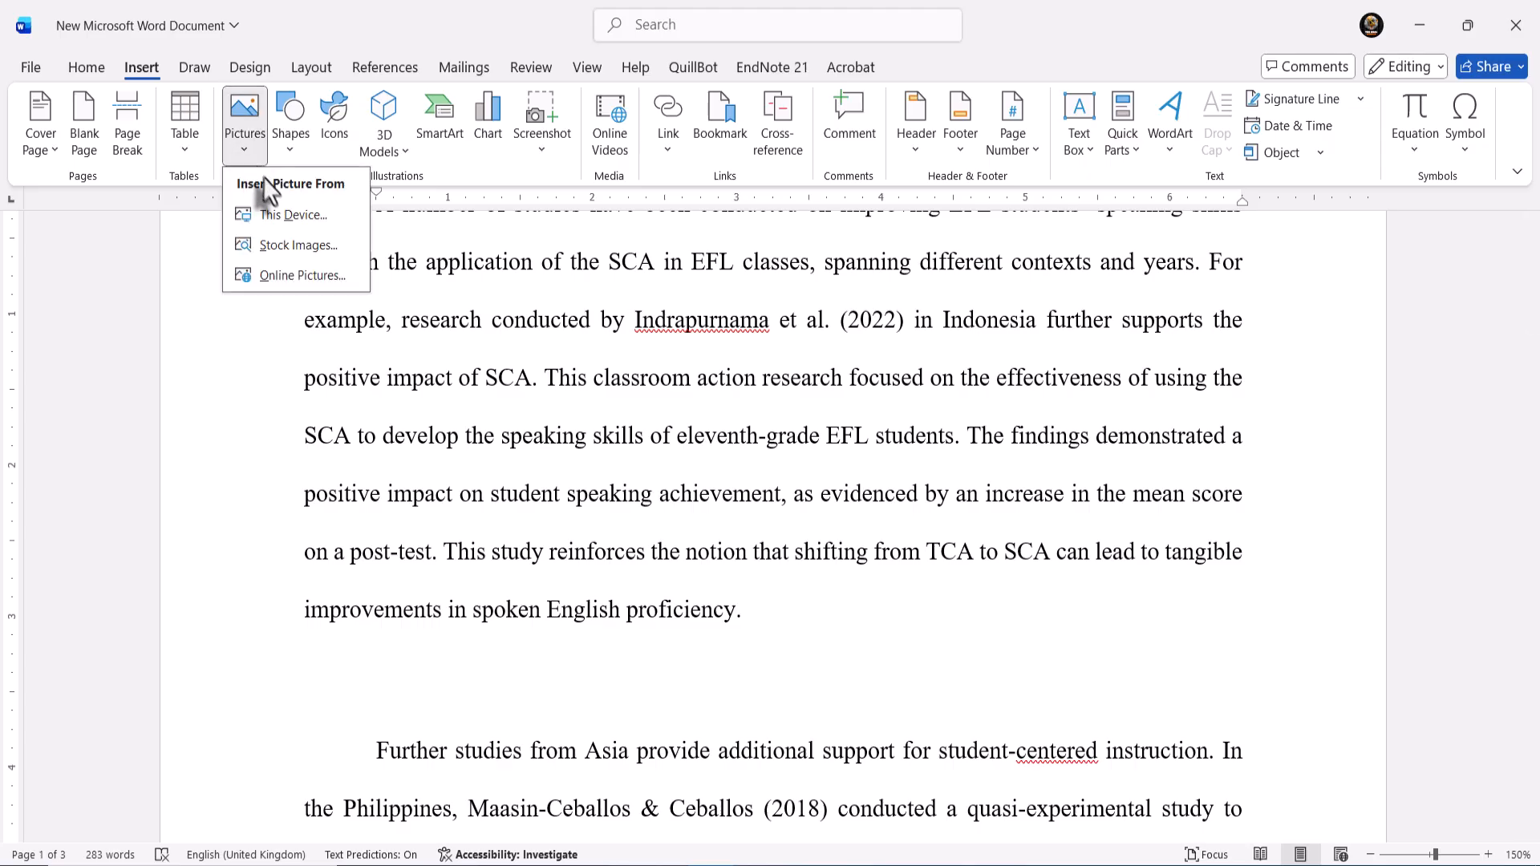
left_click(294, 246)
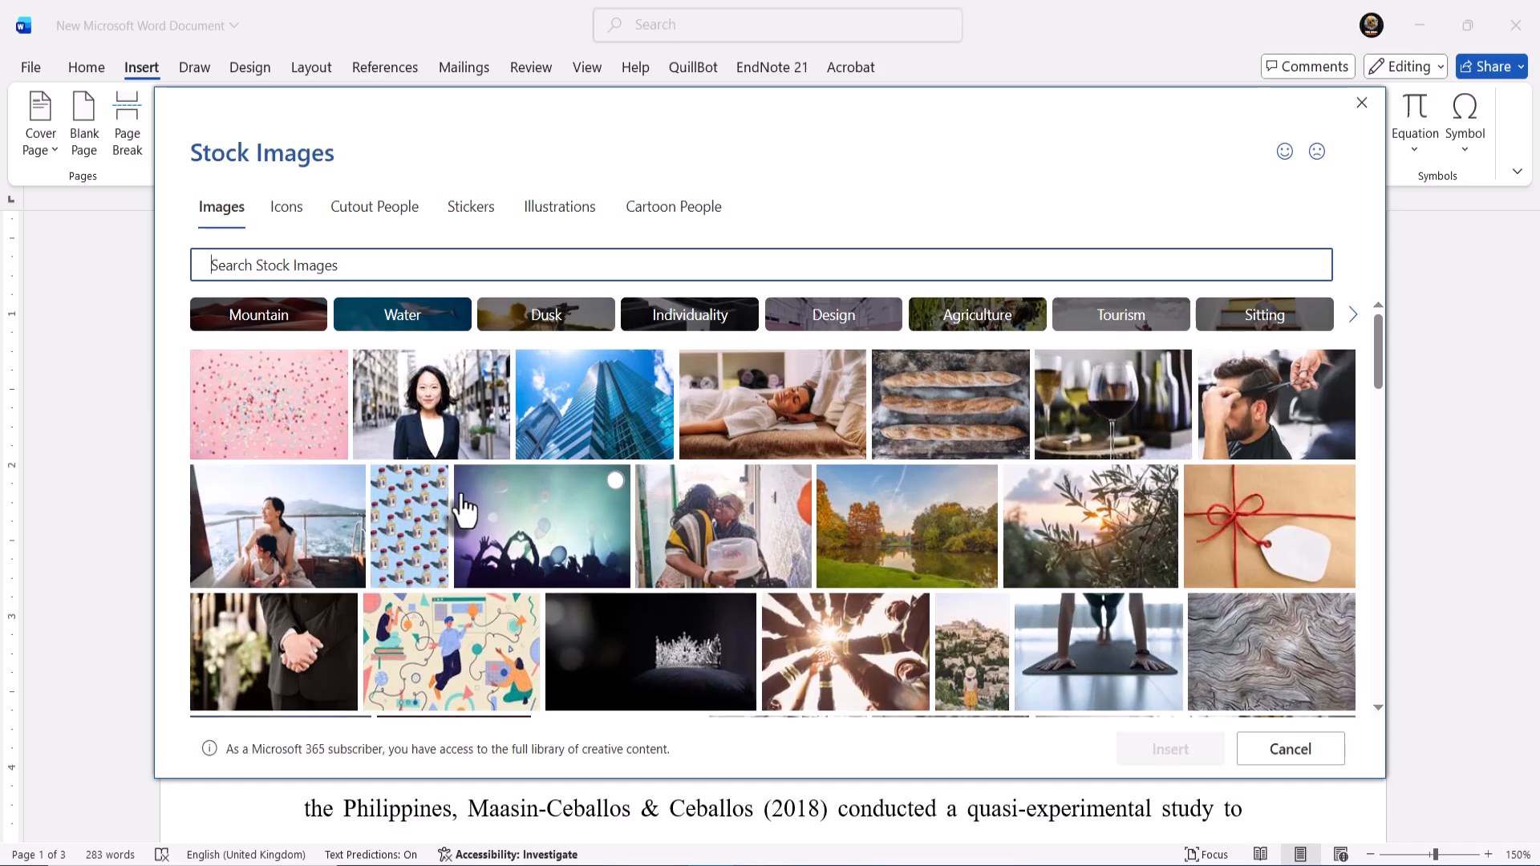
scroll(463, 509, "down", 6)
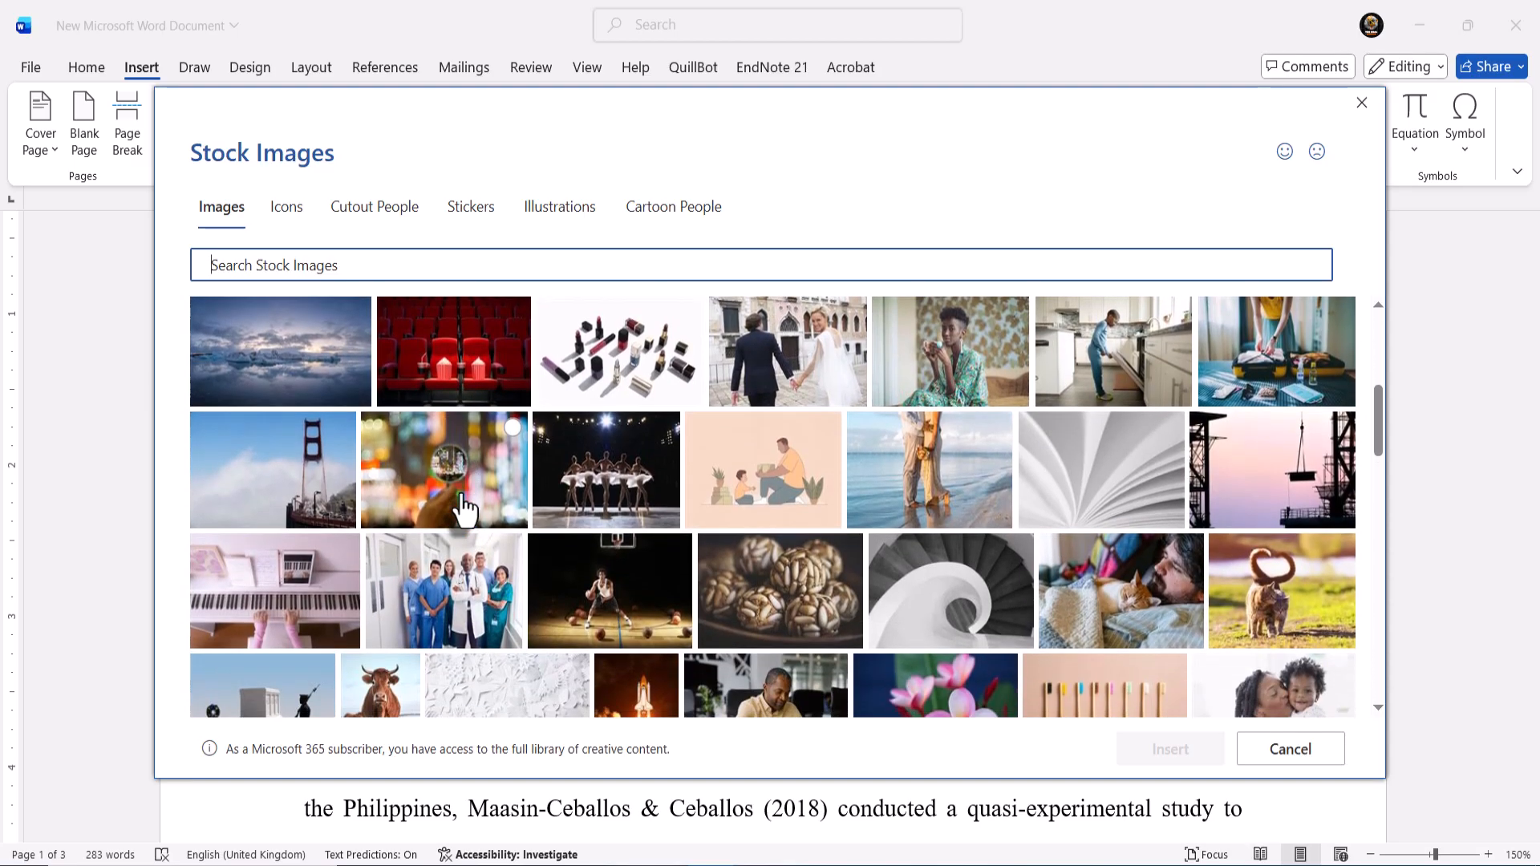
scroll(463, 509, "down", 3)
scroll(463, 509, "up", 10)
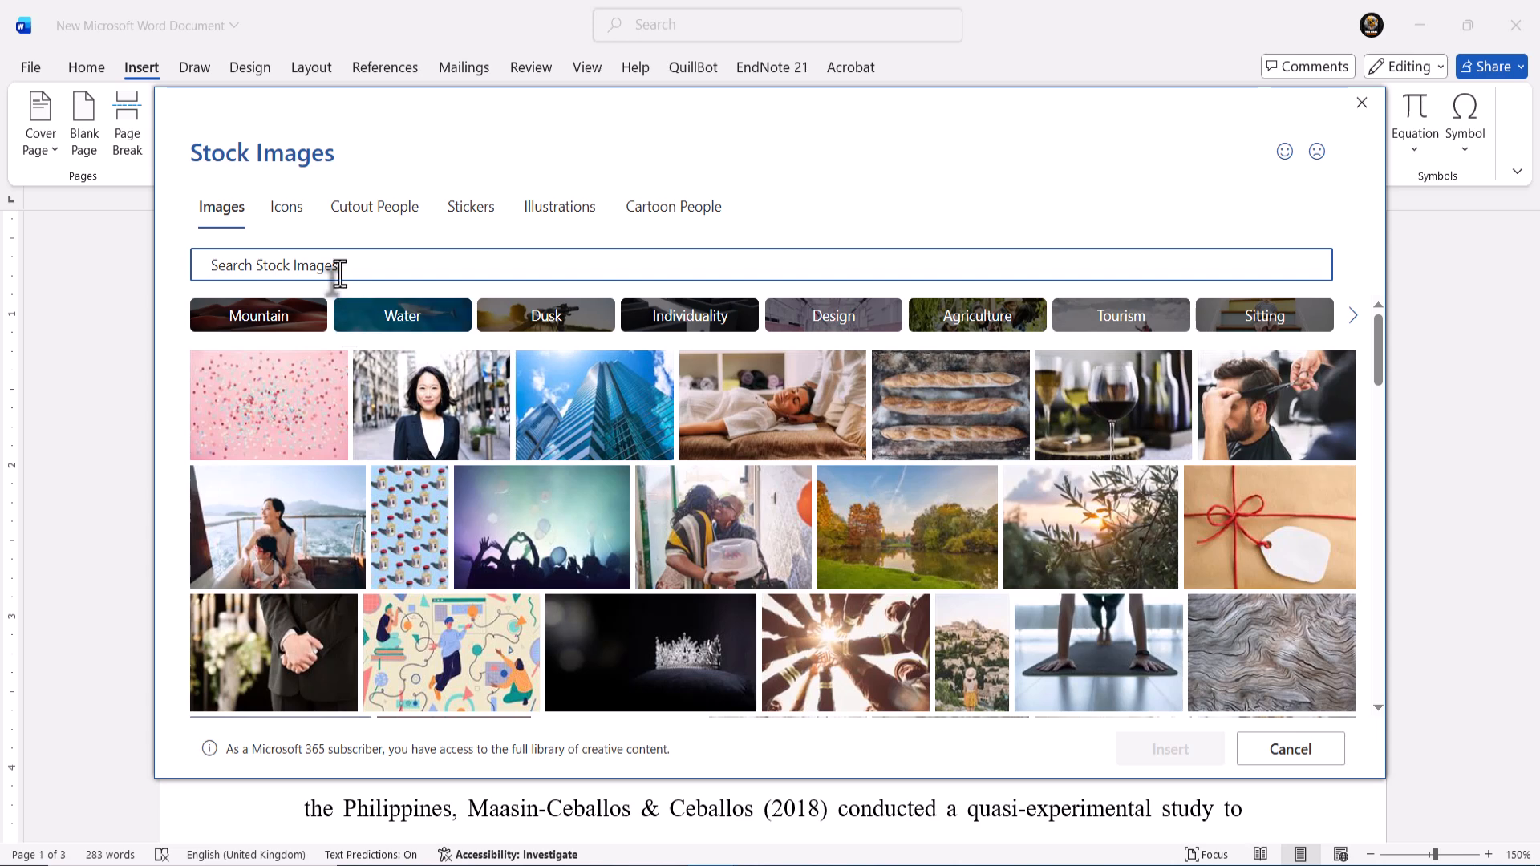
type("university")
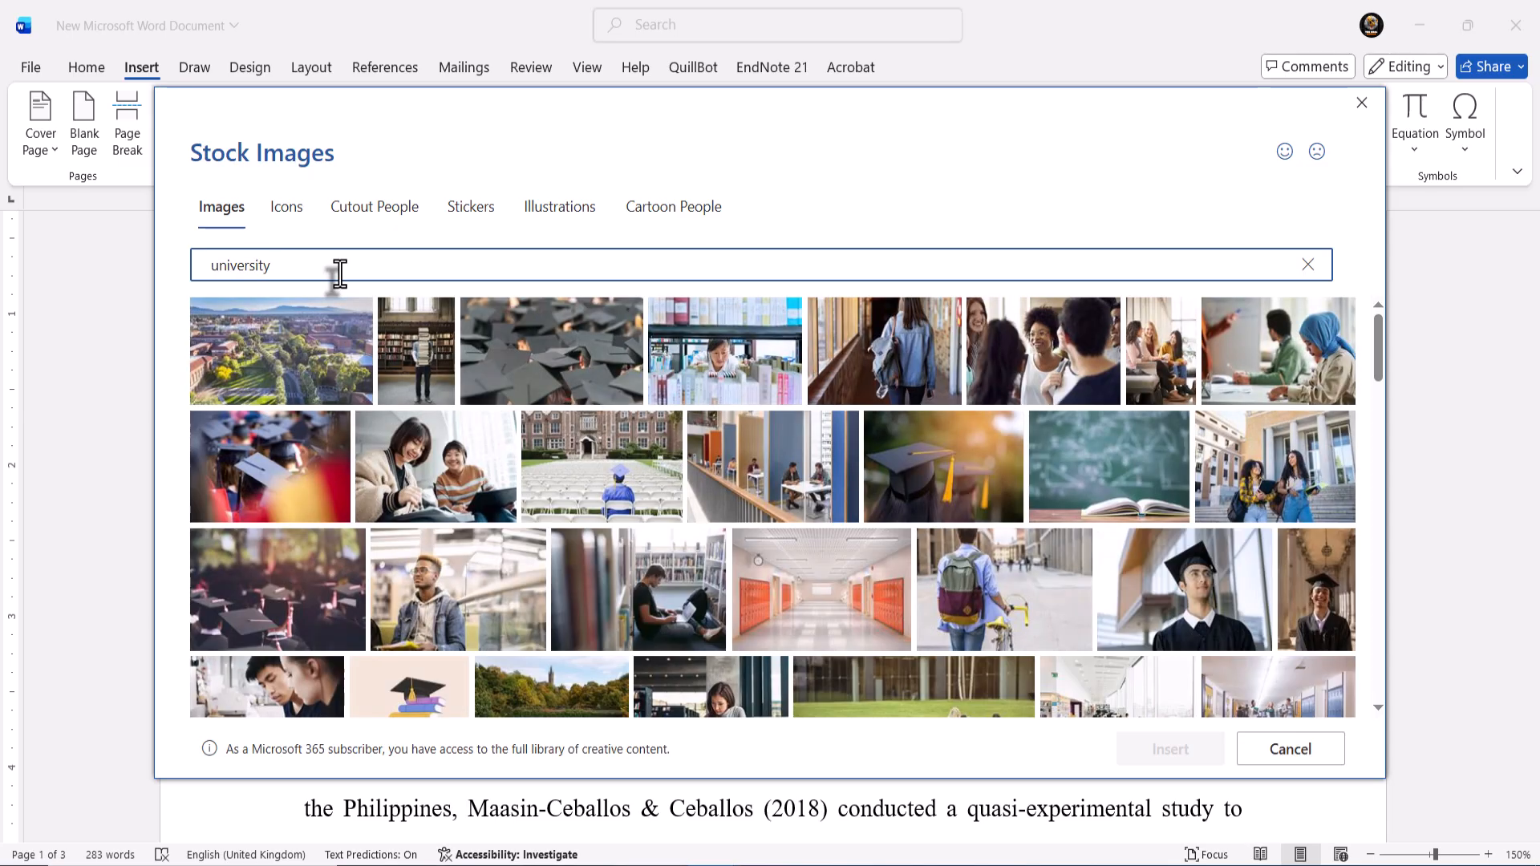
left_click(510, 381)
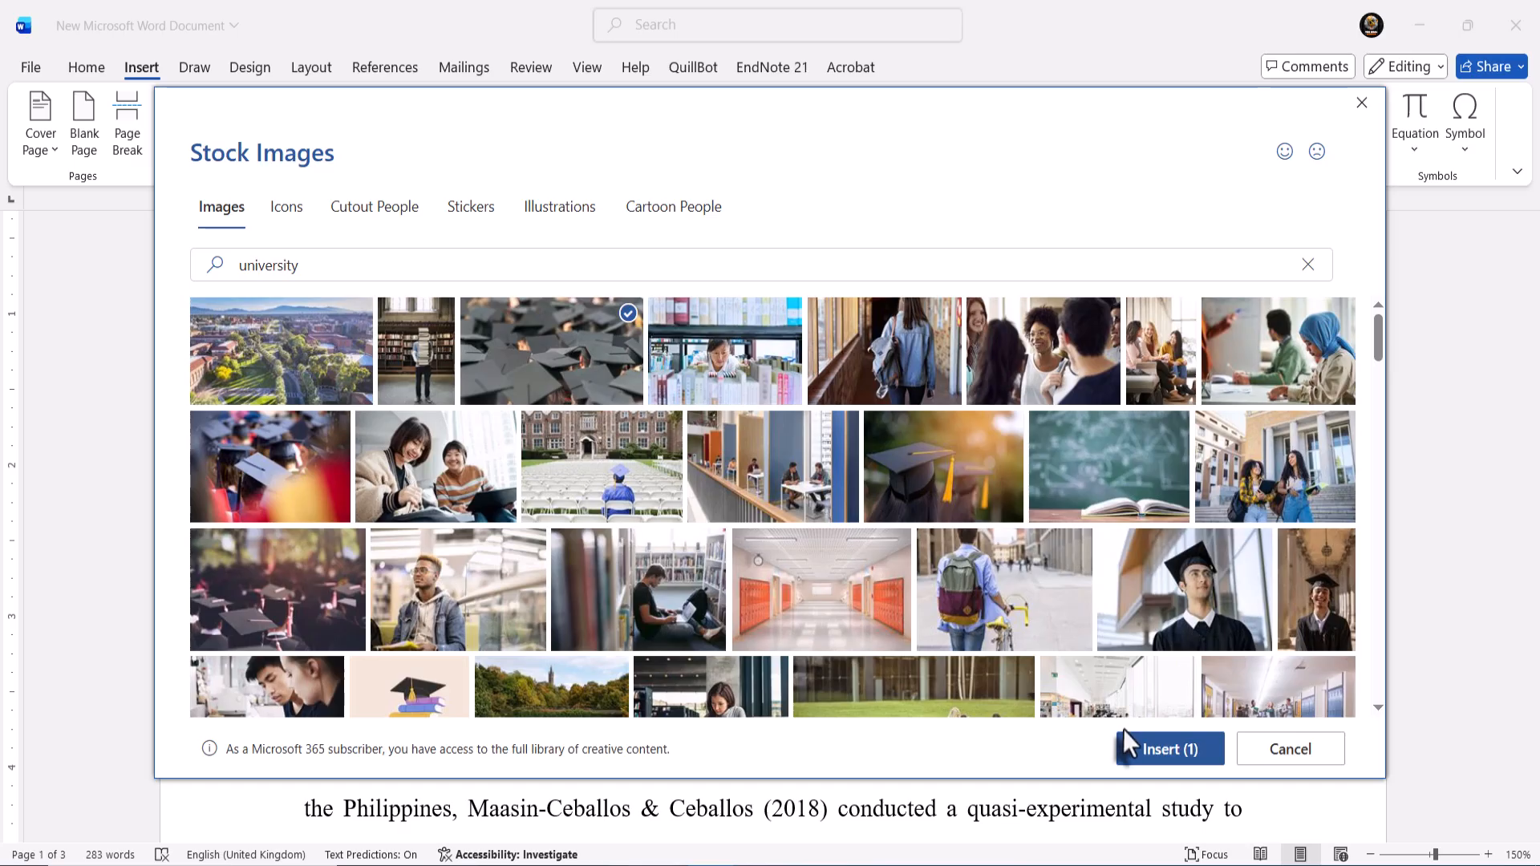
left_click(1131, 750)
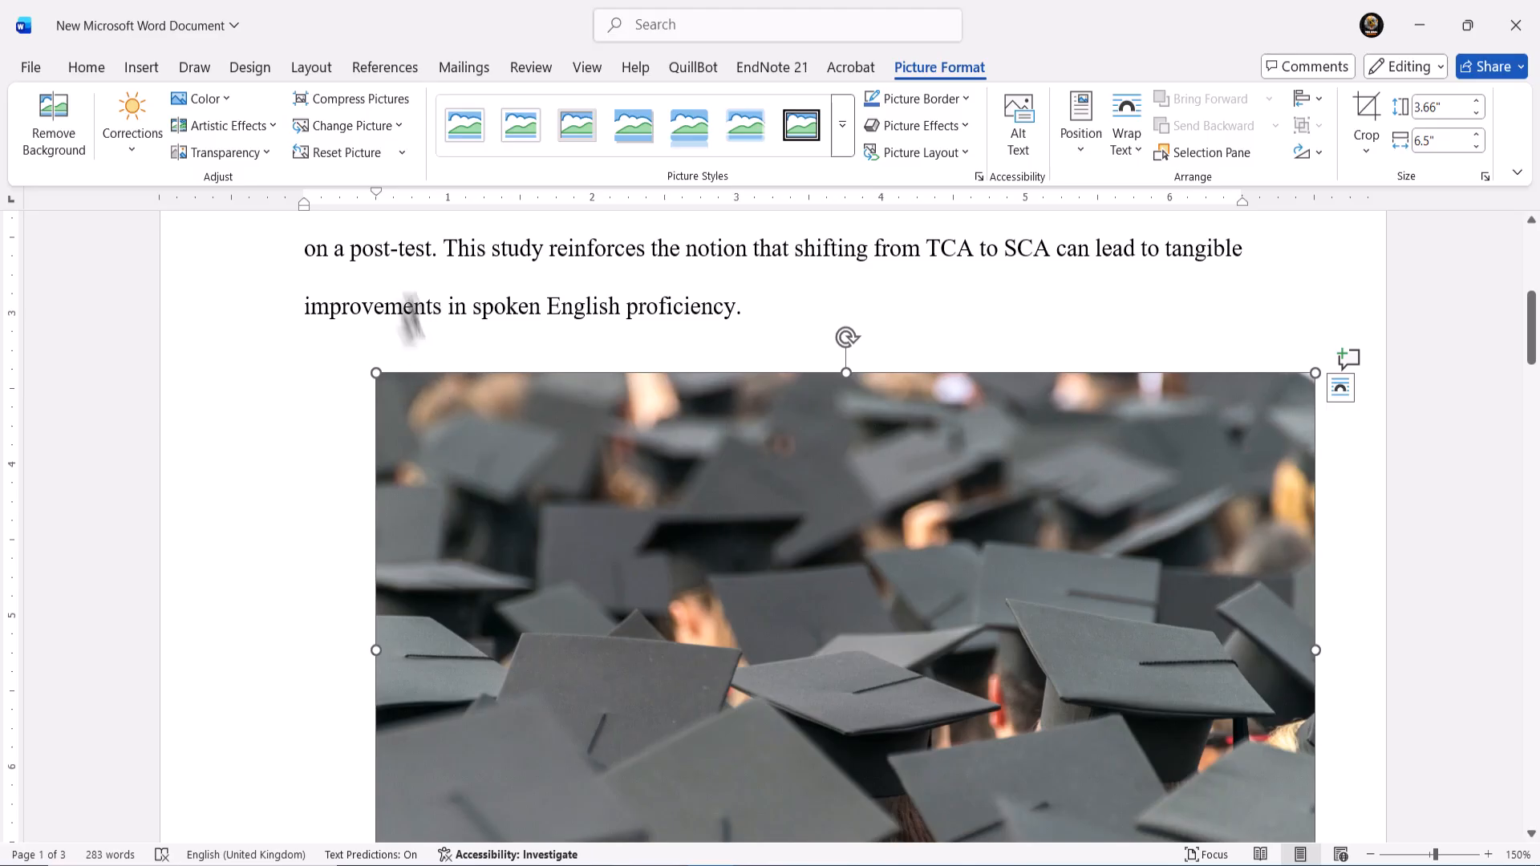
- Remove the first-line indent from the graduation caps picture so it aligns with the text margins
left_click_drag(377, 192, 304, 201)
left_click(457, 287)
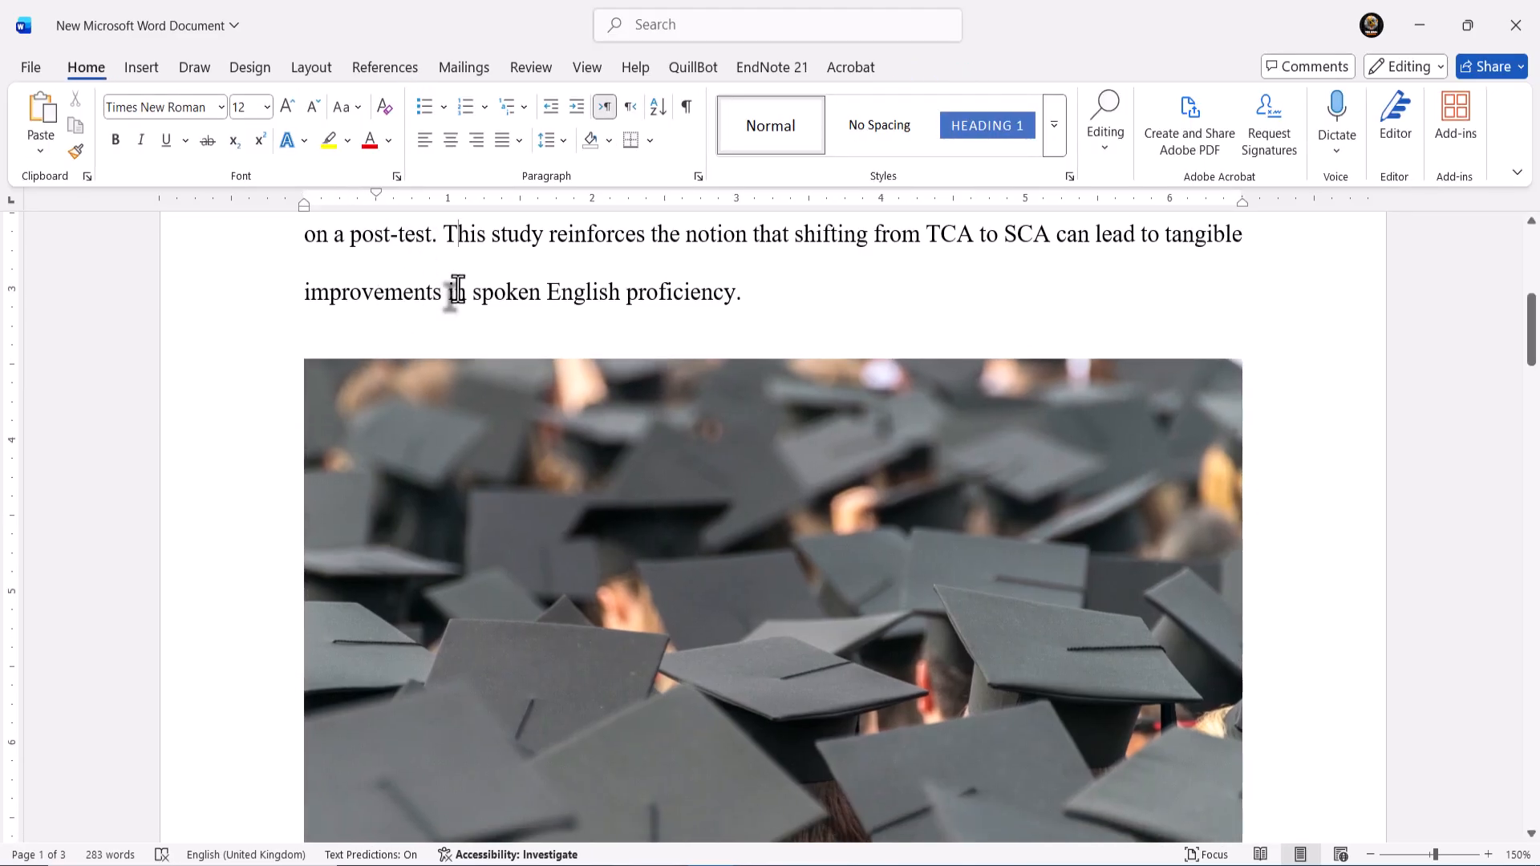
scroll(457, 289, "down", 2)
left_click(515, 379)
scroll(516, 379, "down", 3)
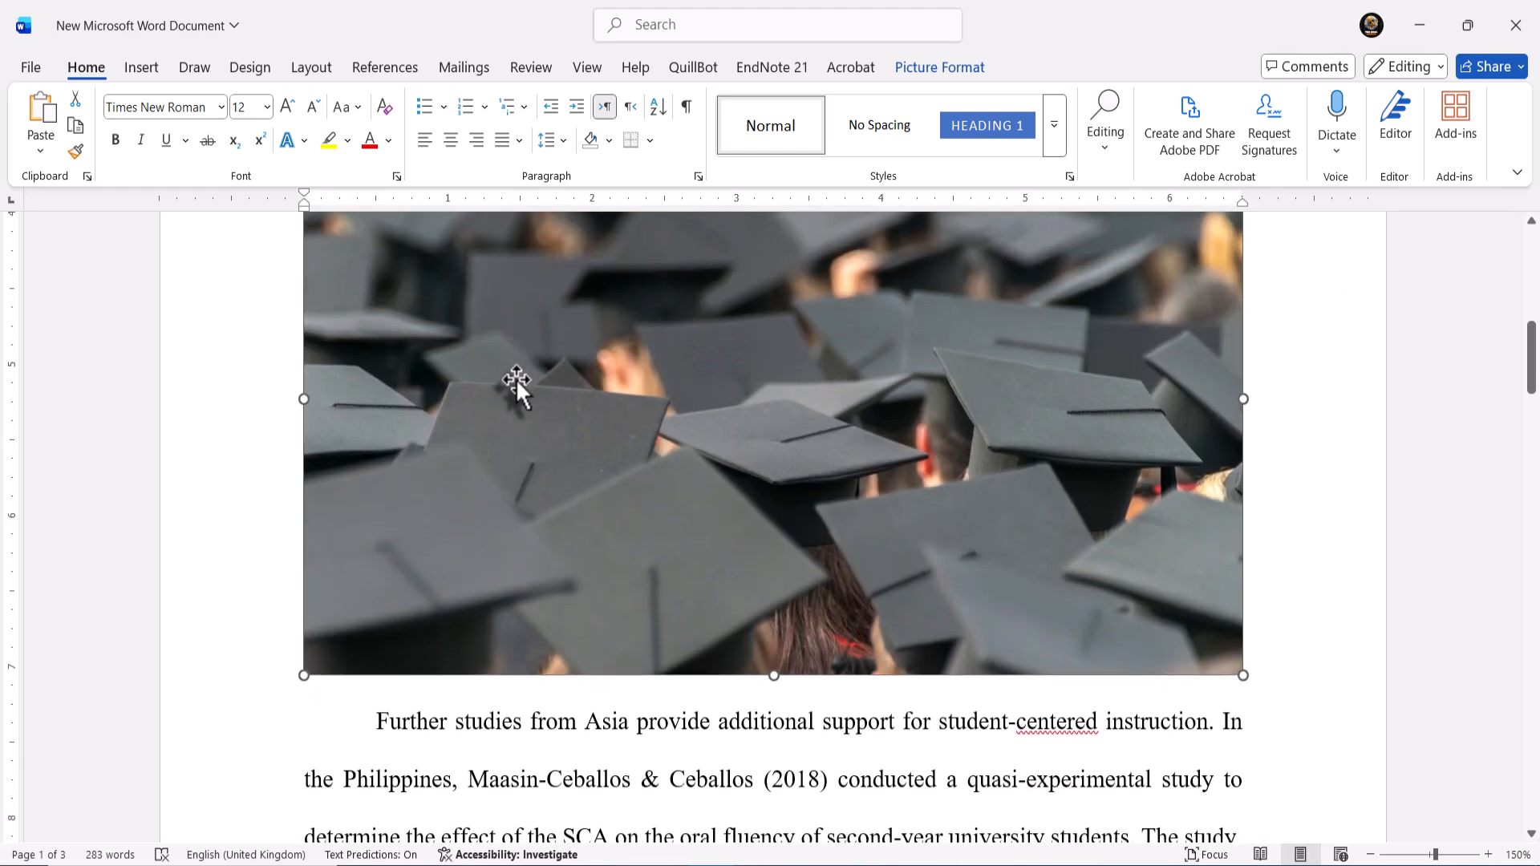
scroll(517, 379, "up", 1)
scroll(516, 378, "up", 3)
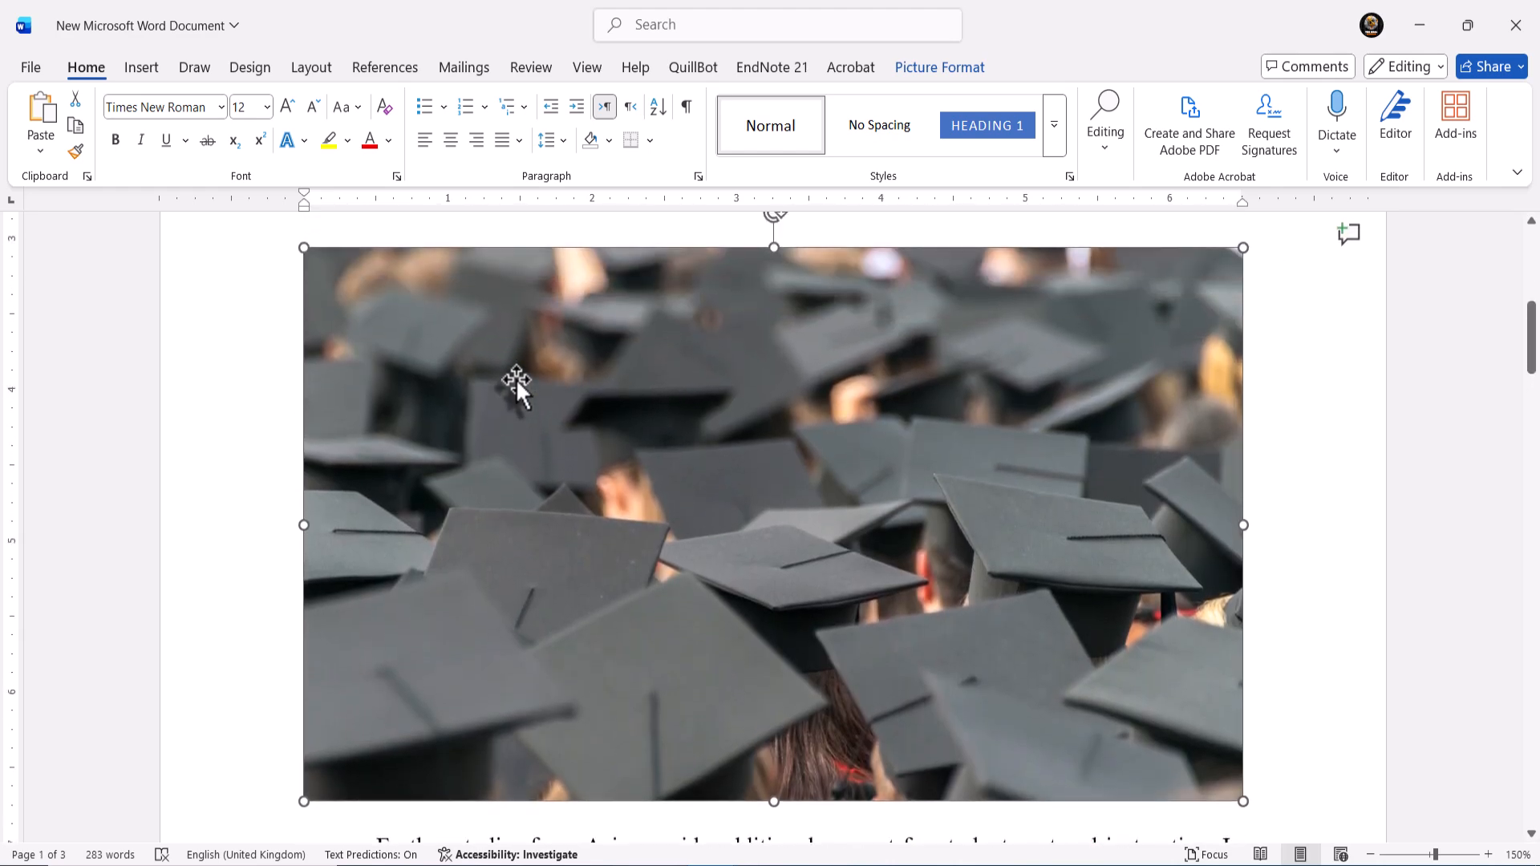
scroll(516, 379, "down", 1)
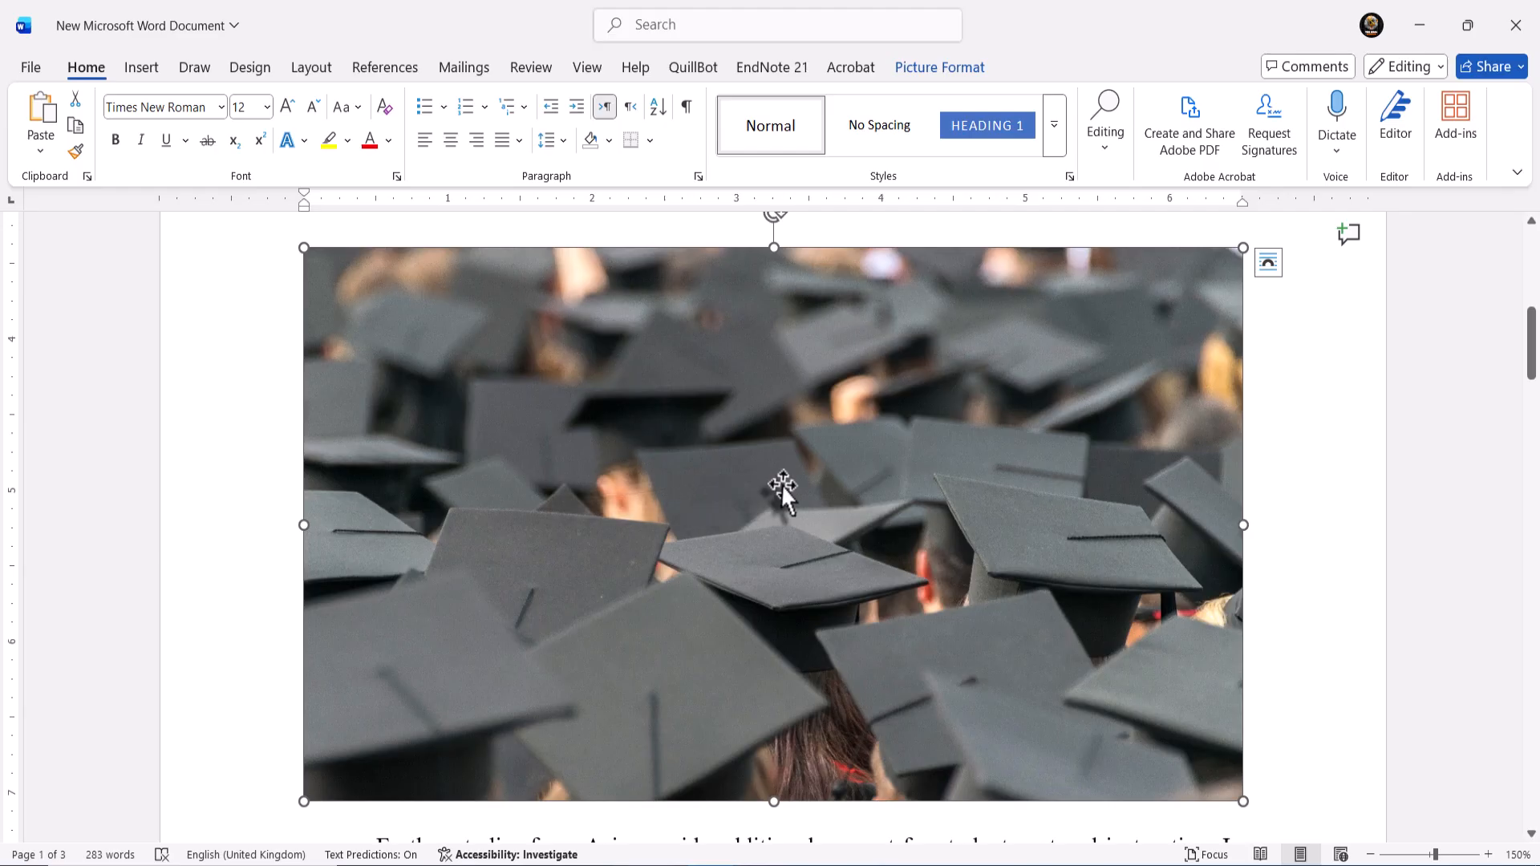
- Delete the graduation caps picture from the line above the paragraph that starts "Further studies from Asia"
key("Delete")
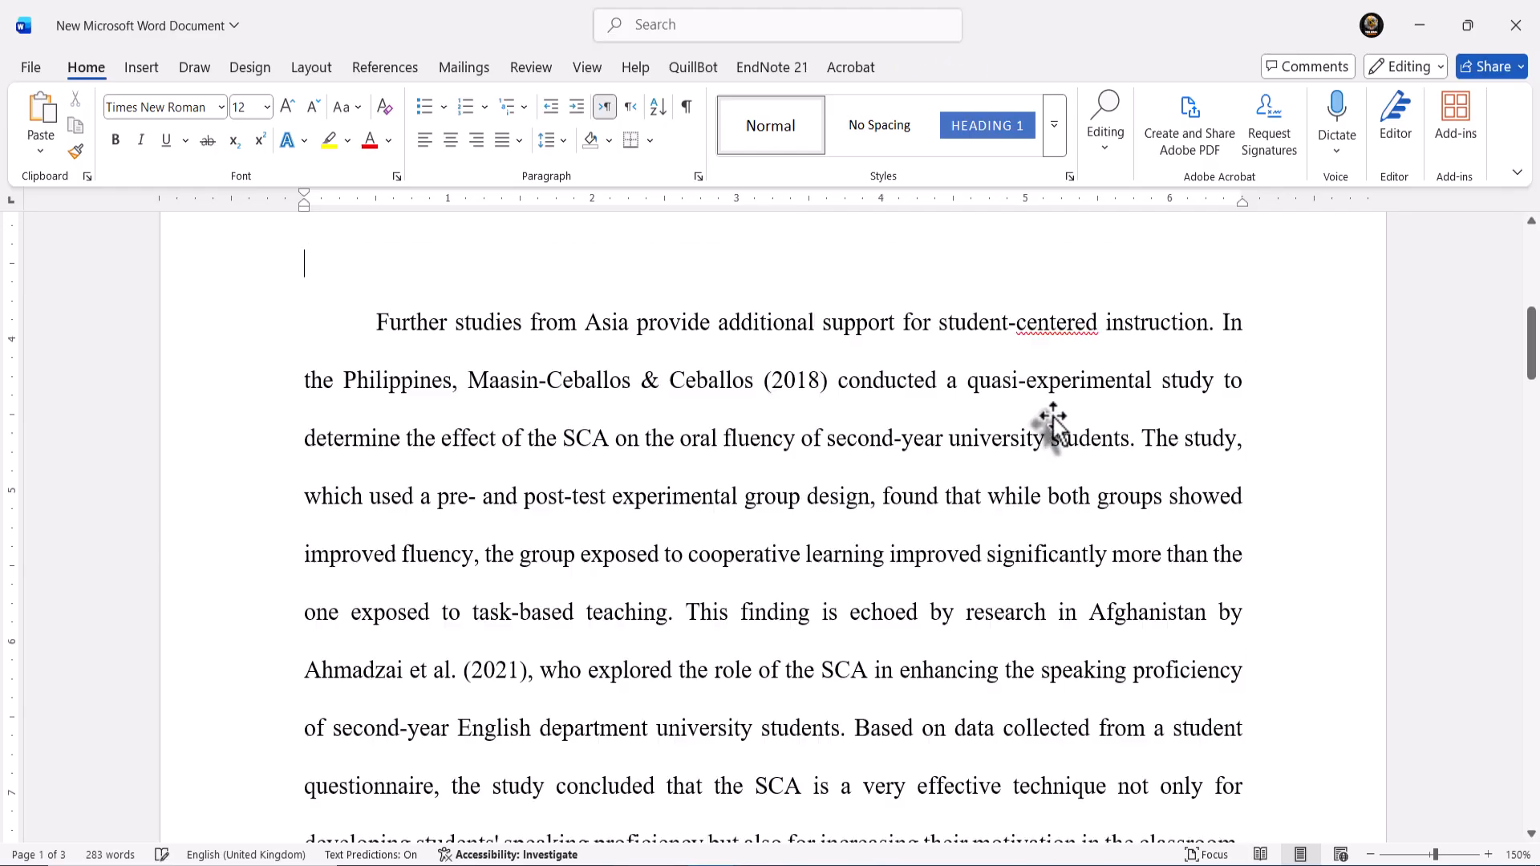
scroll(930, 371, "up", 3)
scroll(930, 372, "up", 1)
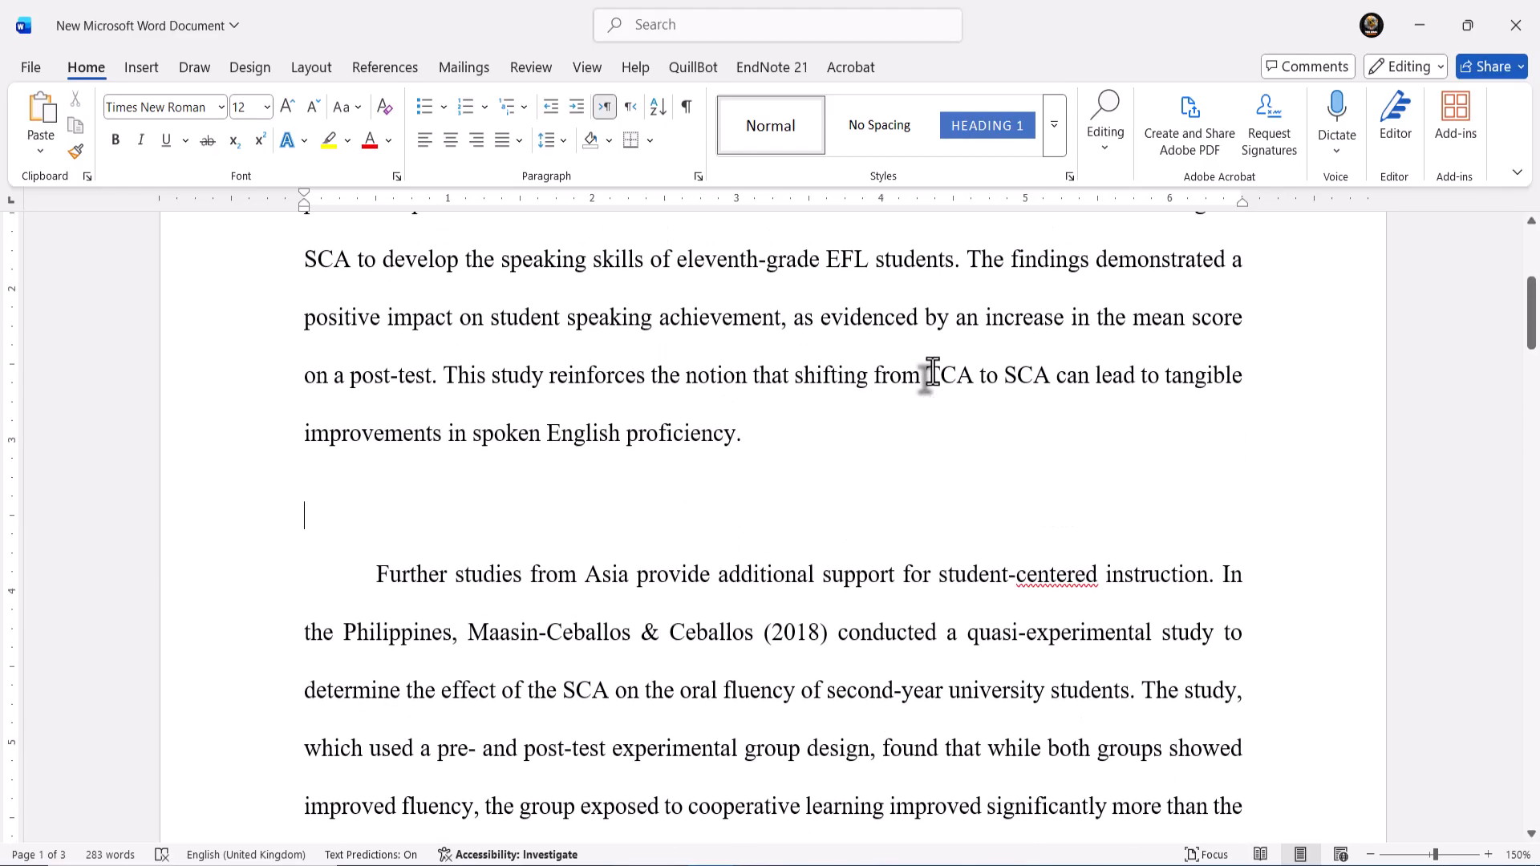
- Search the online pictures for "ramadan" and insert the image of a golden calligraphy crescent on a dark blue background
left_click(142, 68)
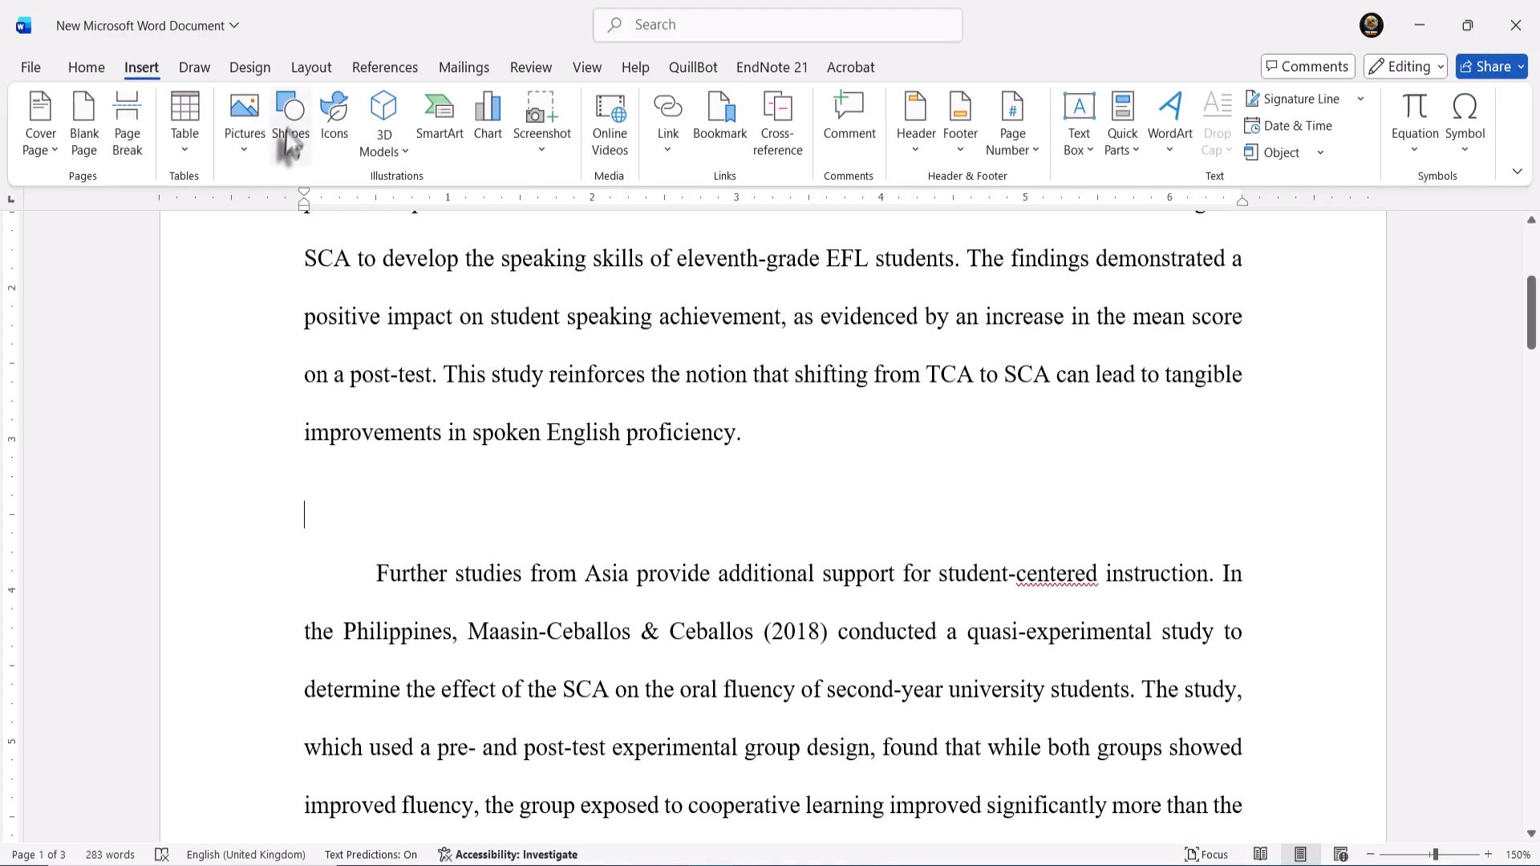
left_click(245, 151)
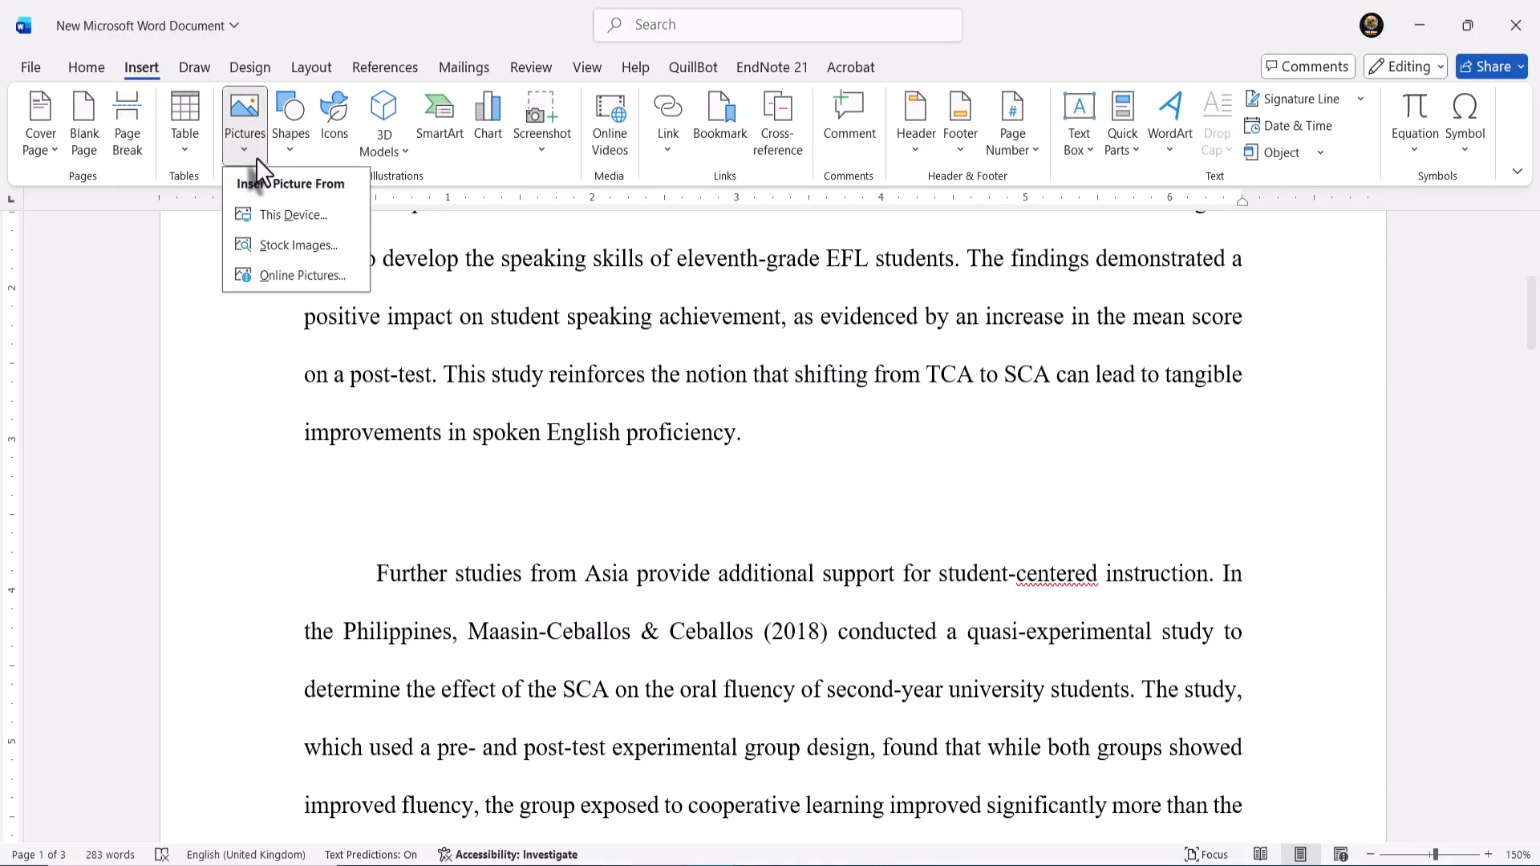
left_click(262, 280)
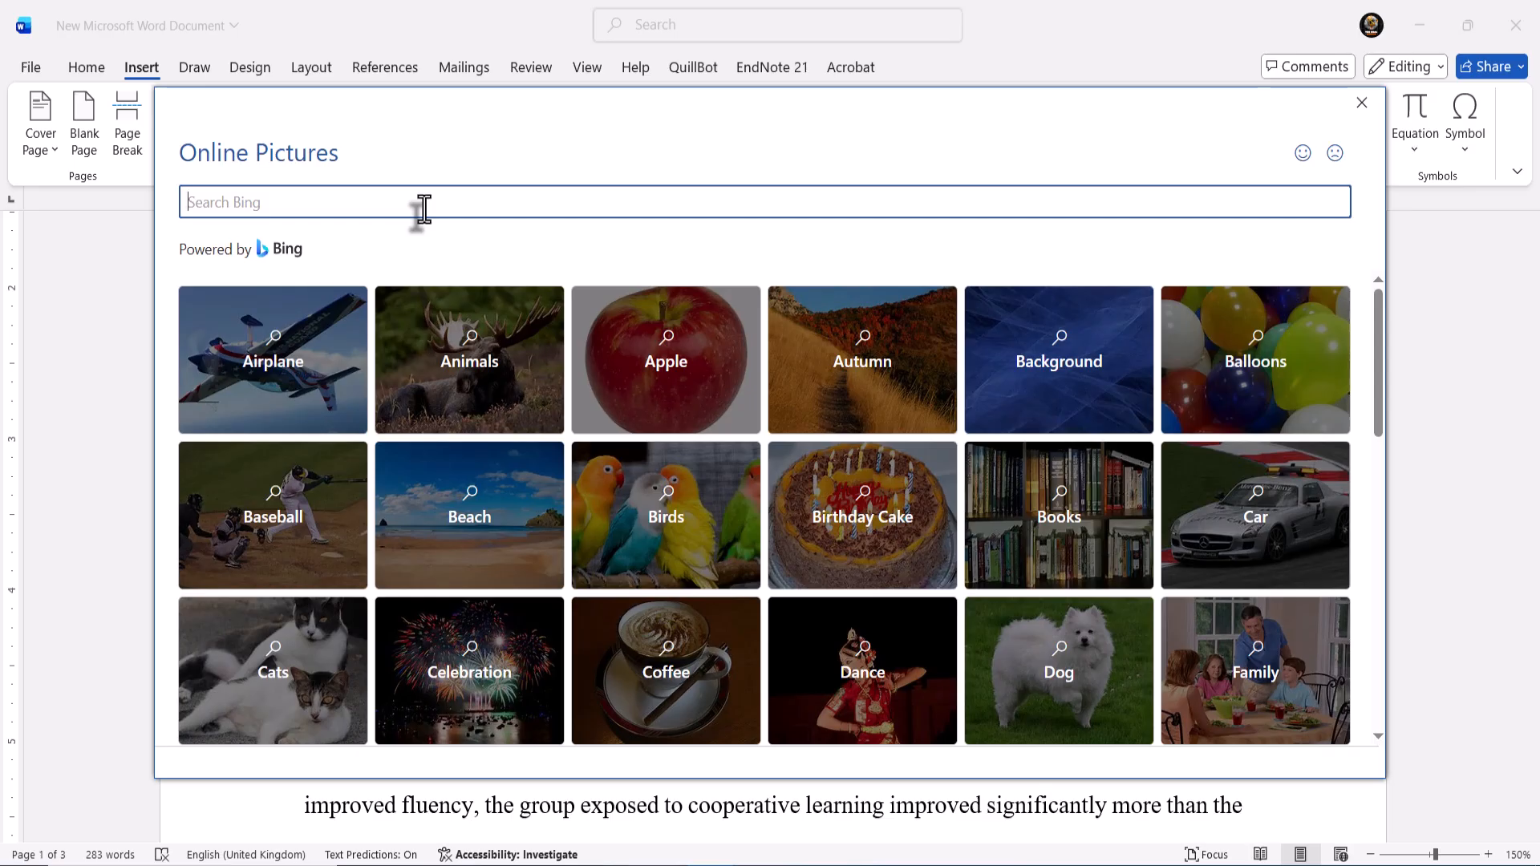
type("ramadan")
key("Return")
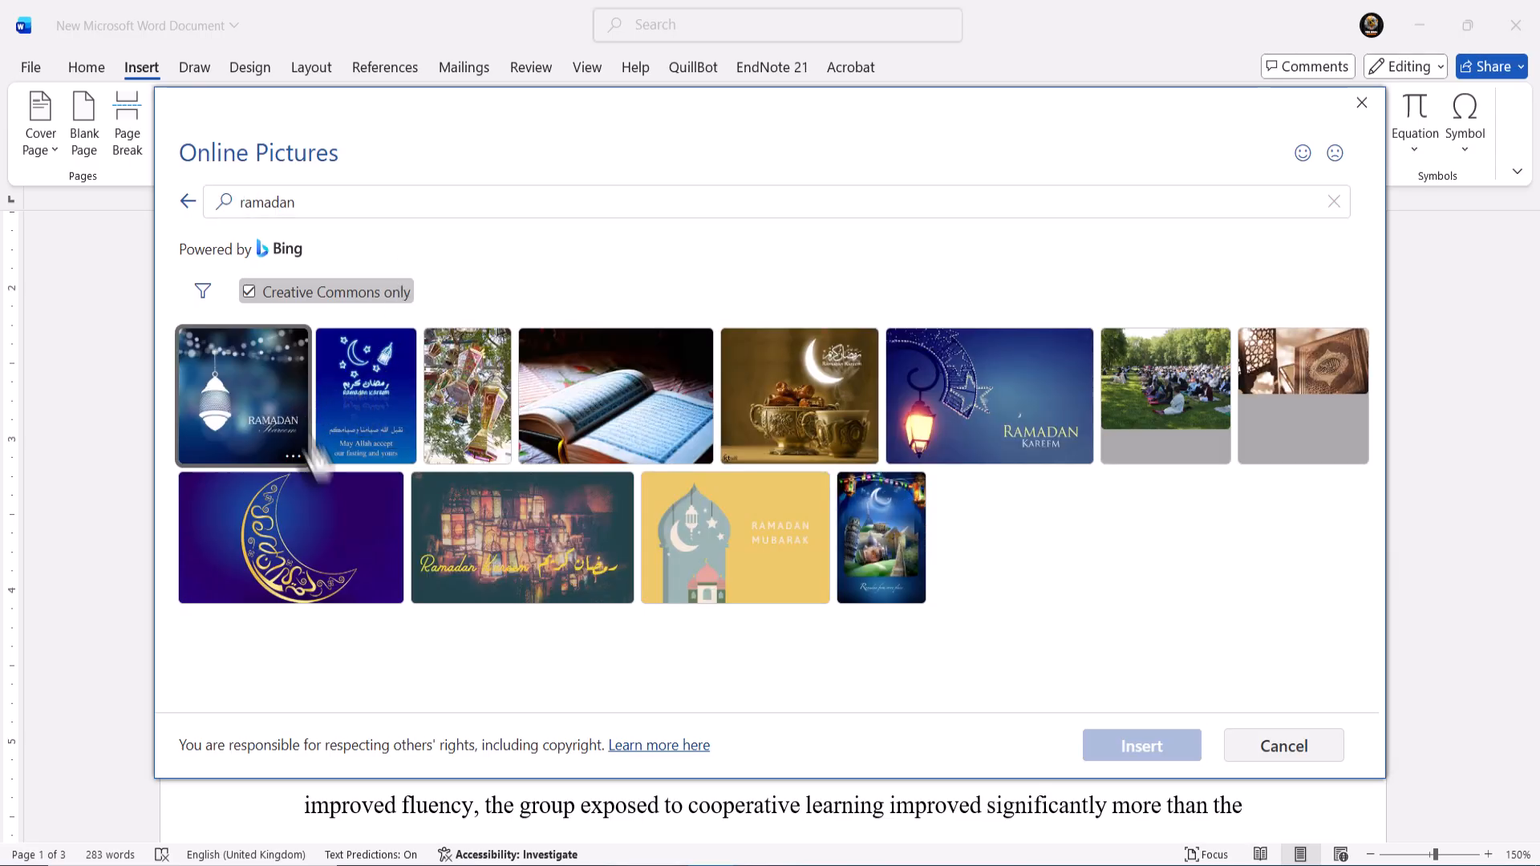
left_click(317, 565)
left_click(1109, 750)
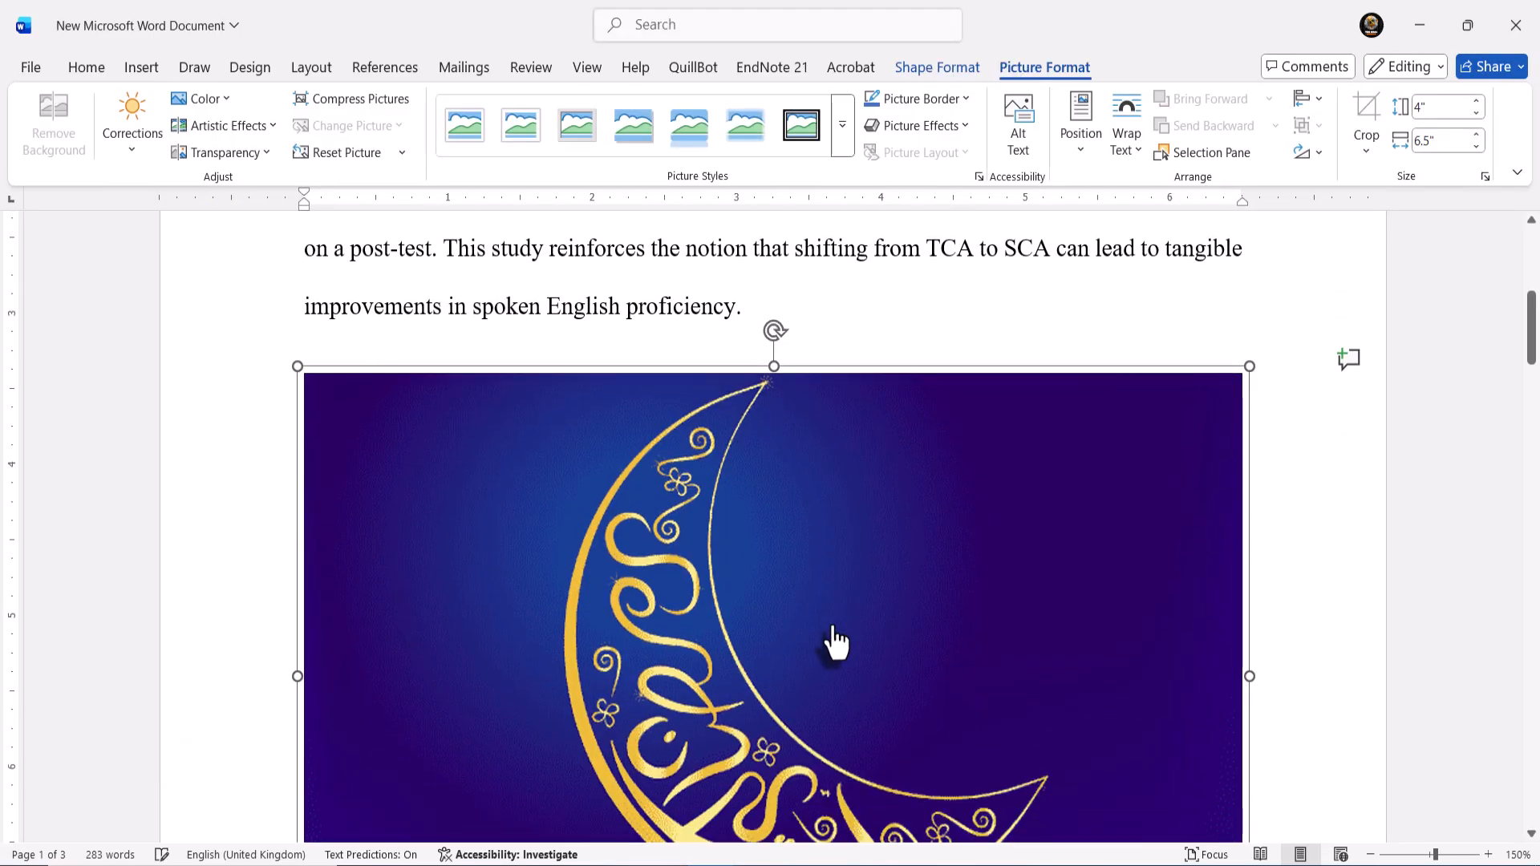
scroll(795, 619, "down", 3)
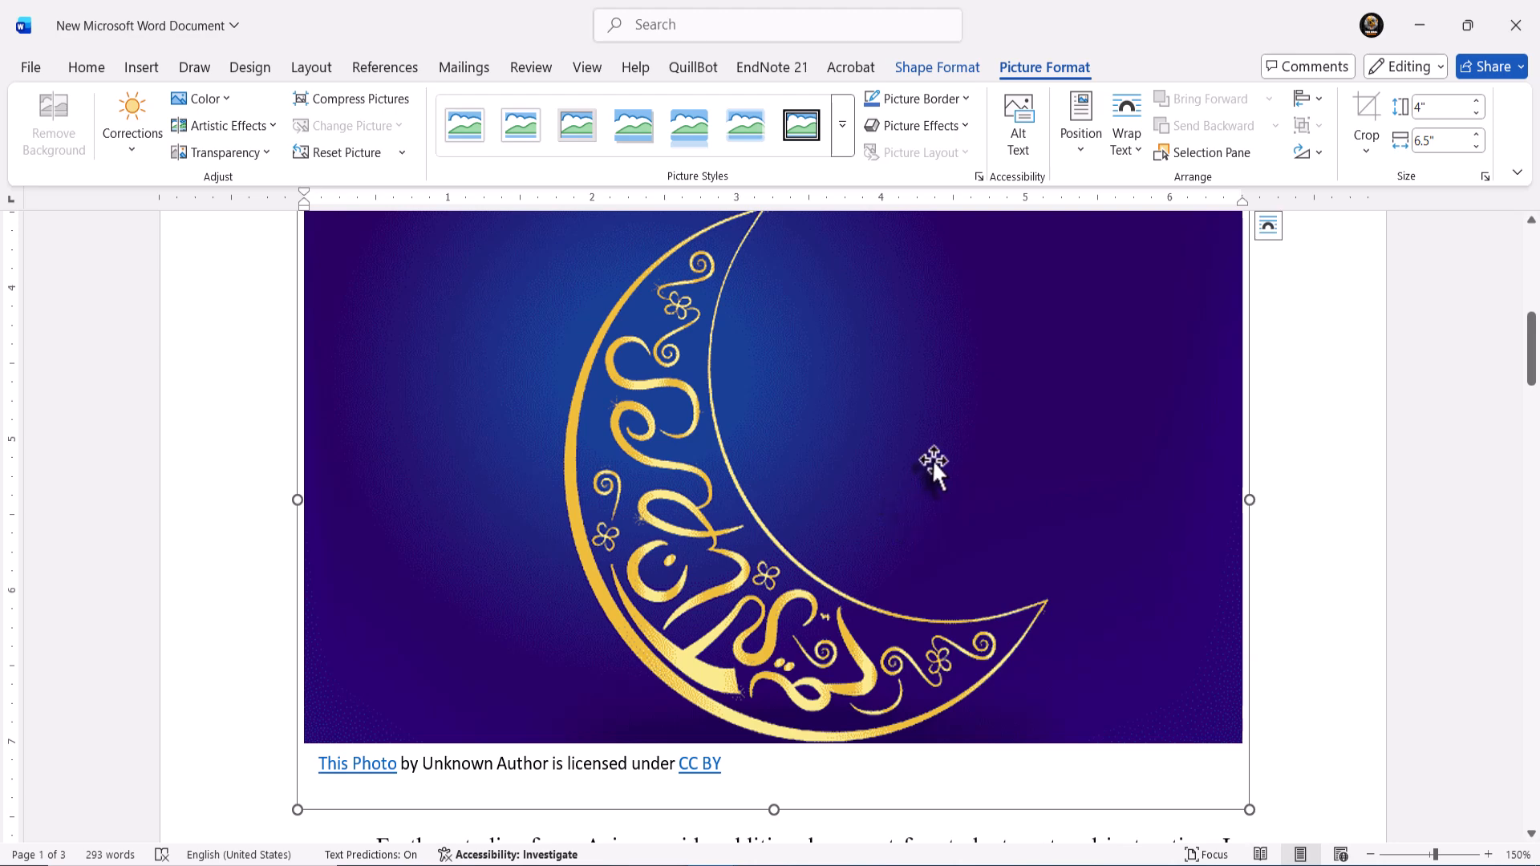
scroll(932, 460, "up", 1)
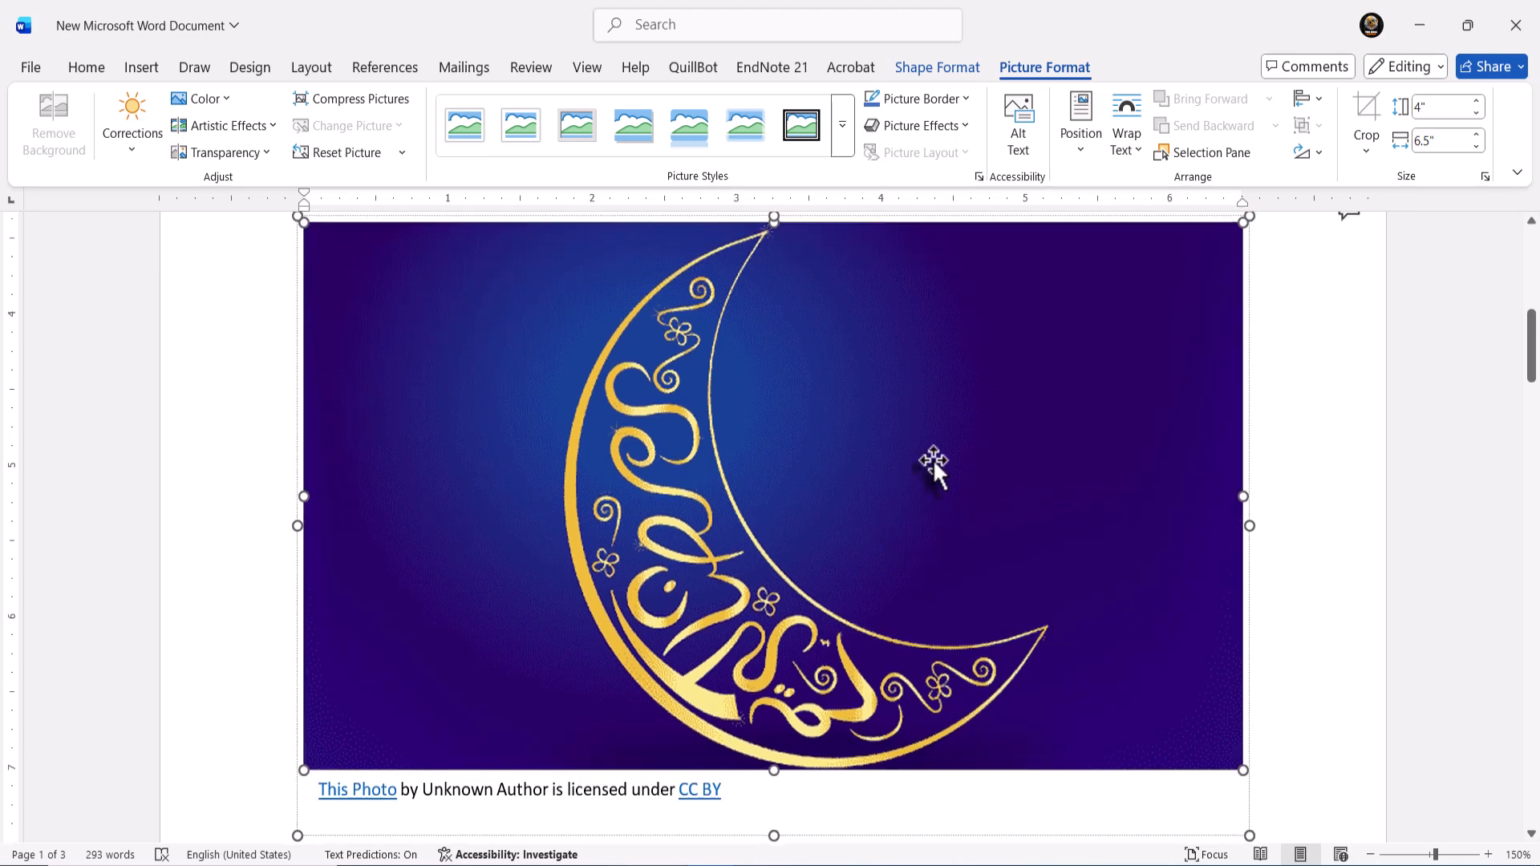
- Delete the crescent image from its captioned frame, and undo both that deletion and the insertion of the online picture
key("Delete")
scroll(498, 311, "up", 2)
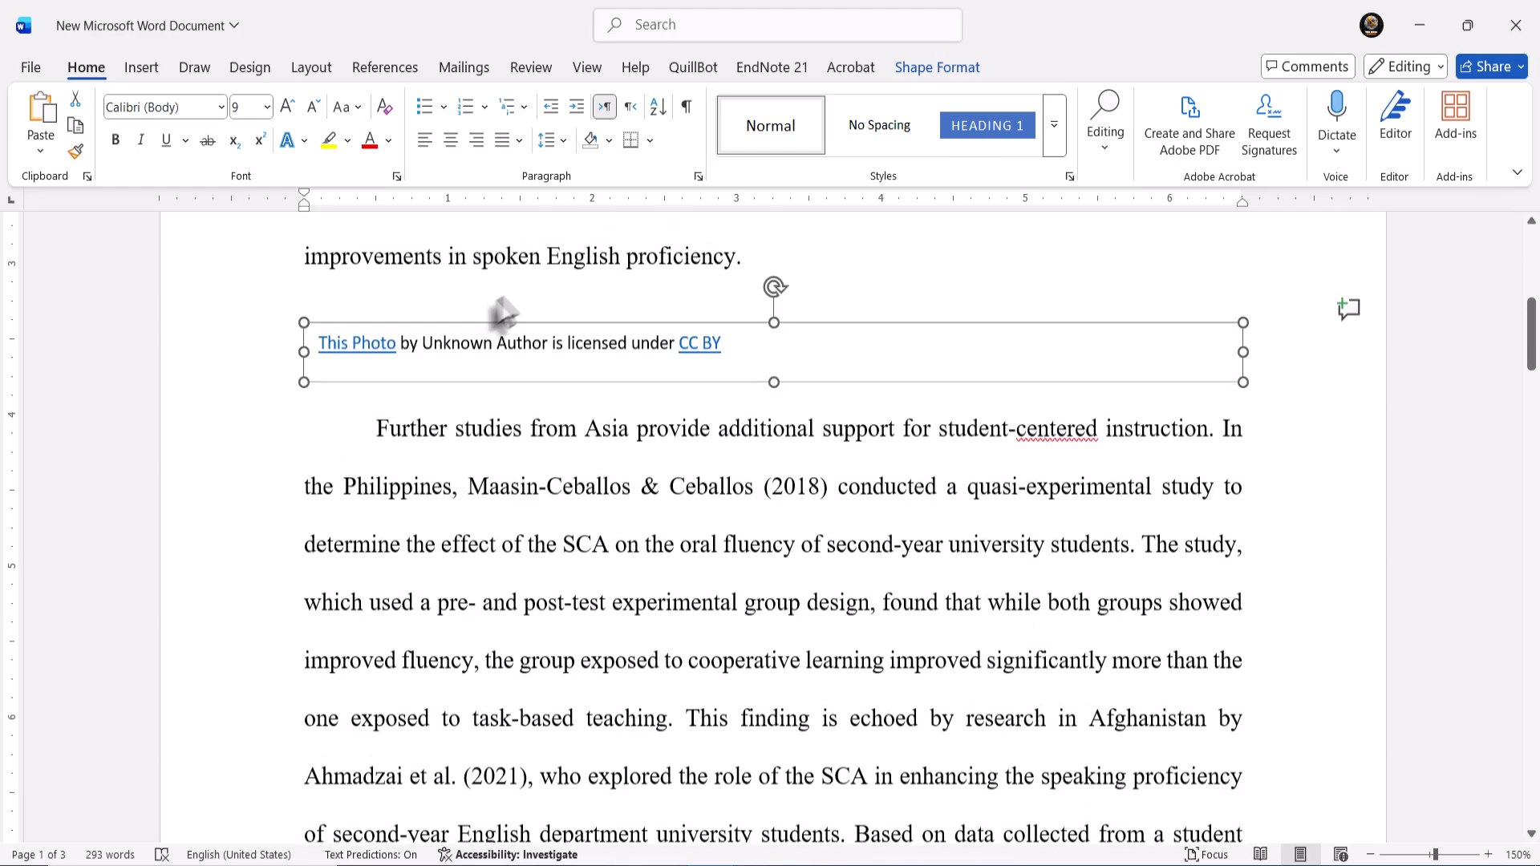
key("ctrl+z")
key("ctrl+z")
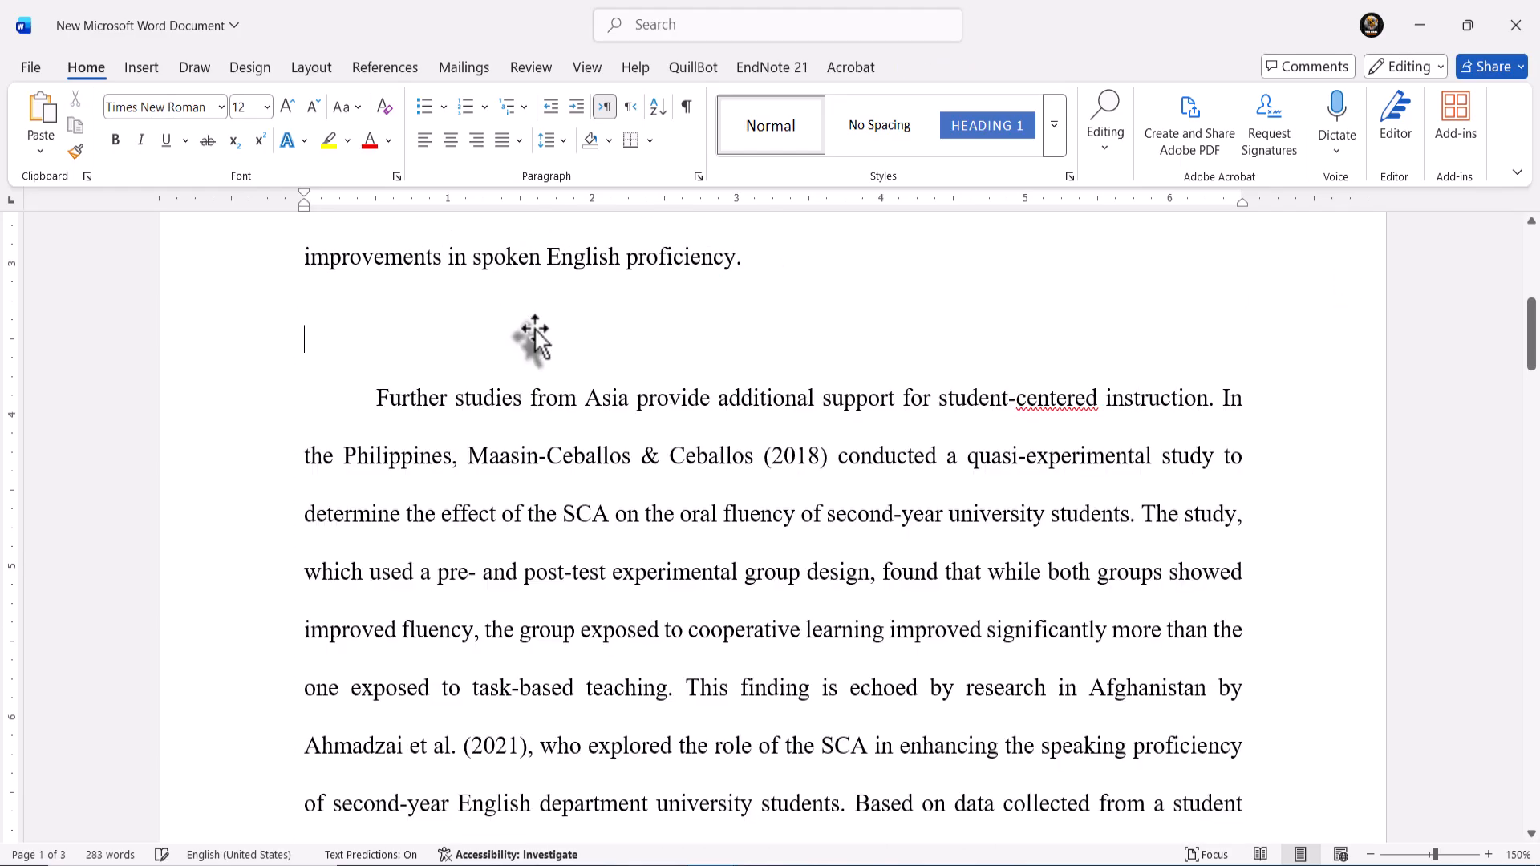
- Insert the picture "logo" from the device's Desktop > Runaki > Certificate folder on the empty line between the two paragraphs
left_click(142, 69)
left_click(239, 151)
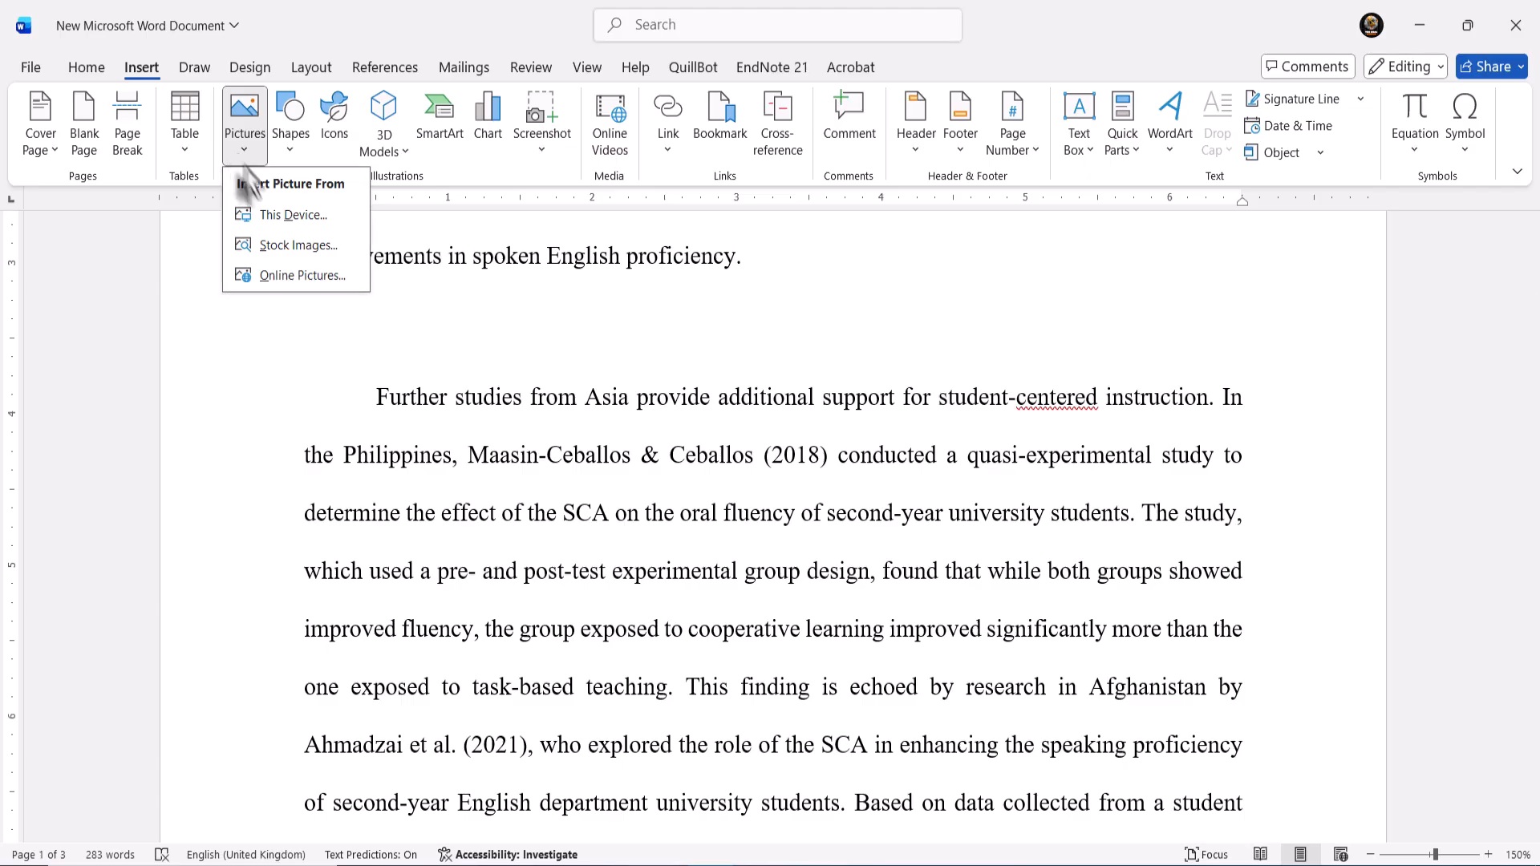
left_click(272, 214)
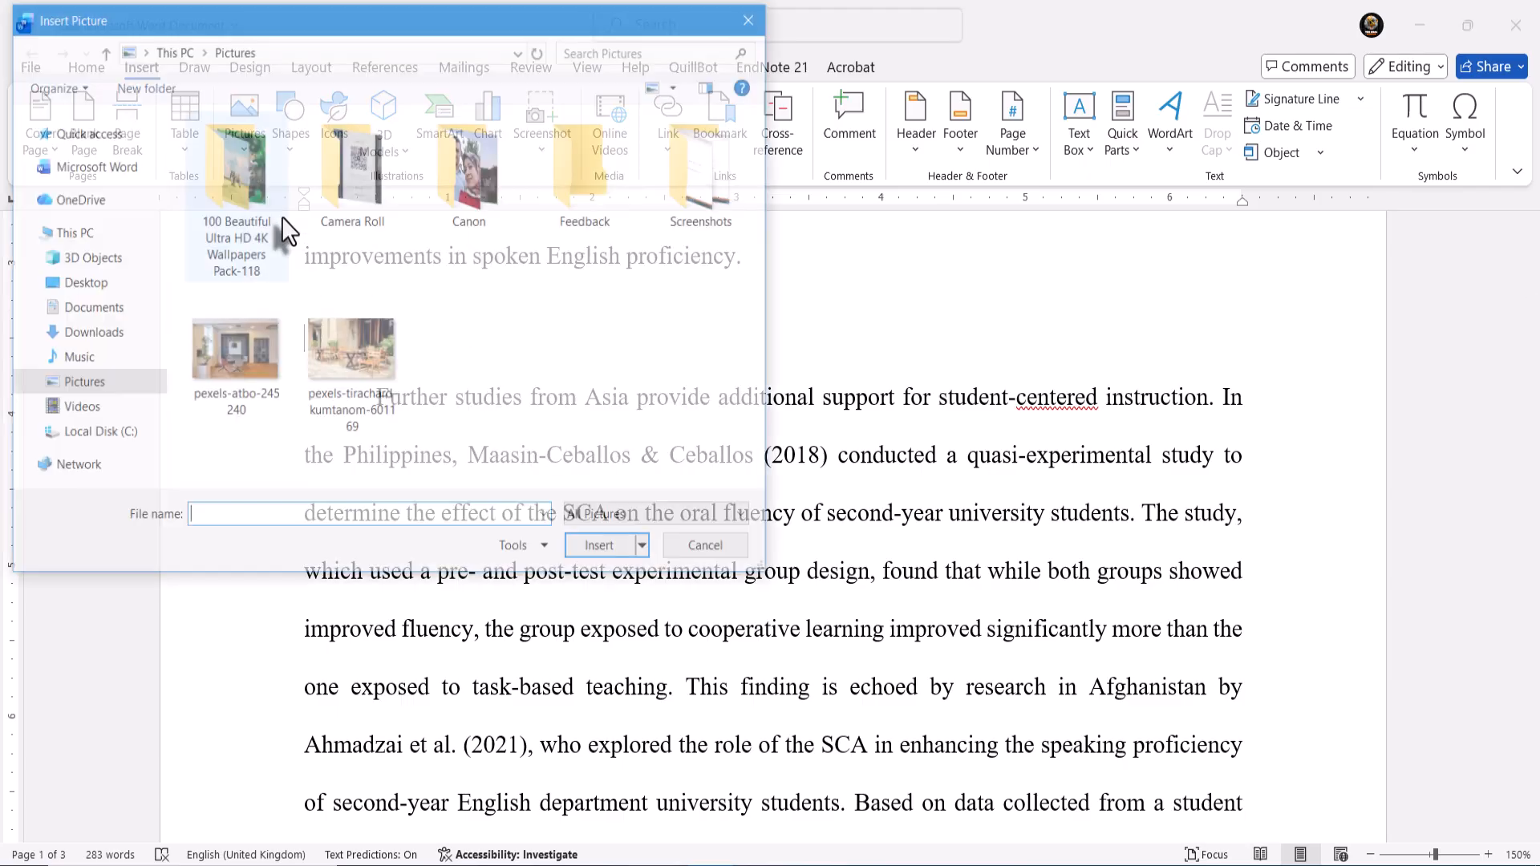
left_click(114, 292)
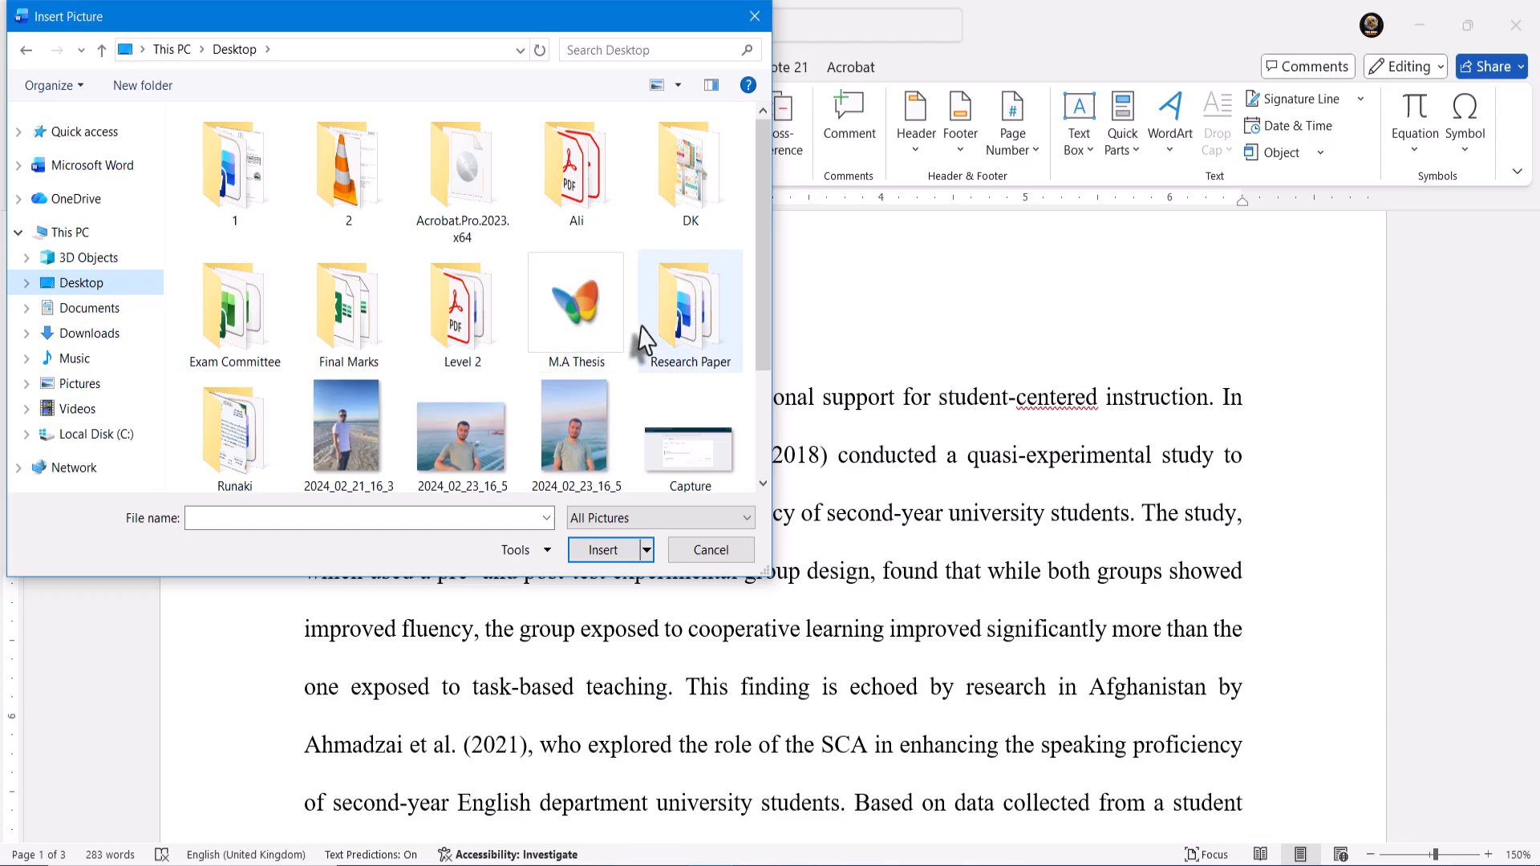
double_click(272, 443)
double_click(242, 215)
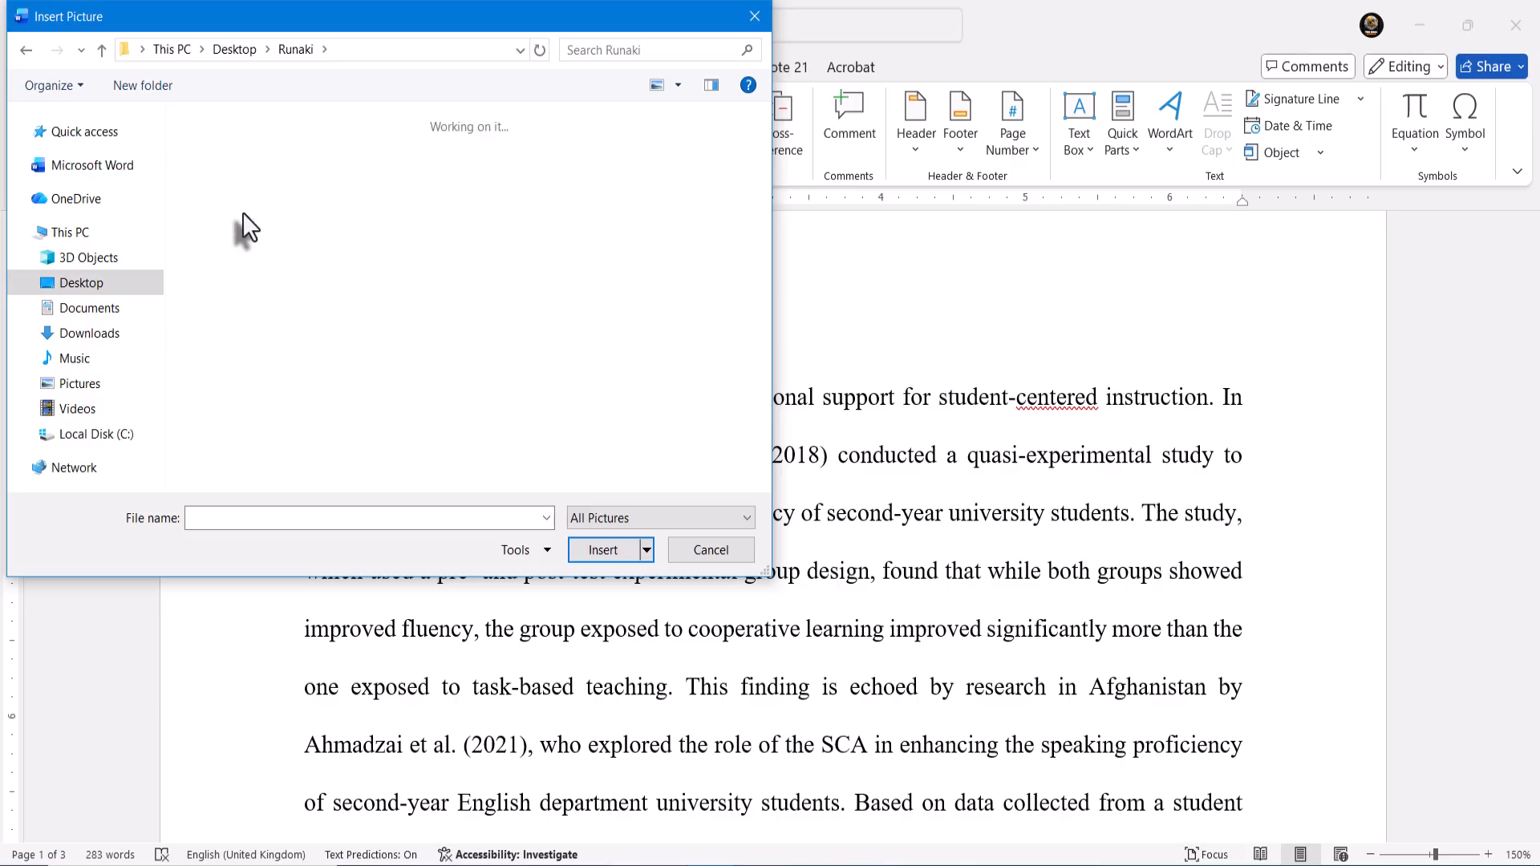
left_click(365, 311)
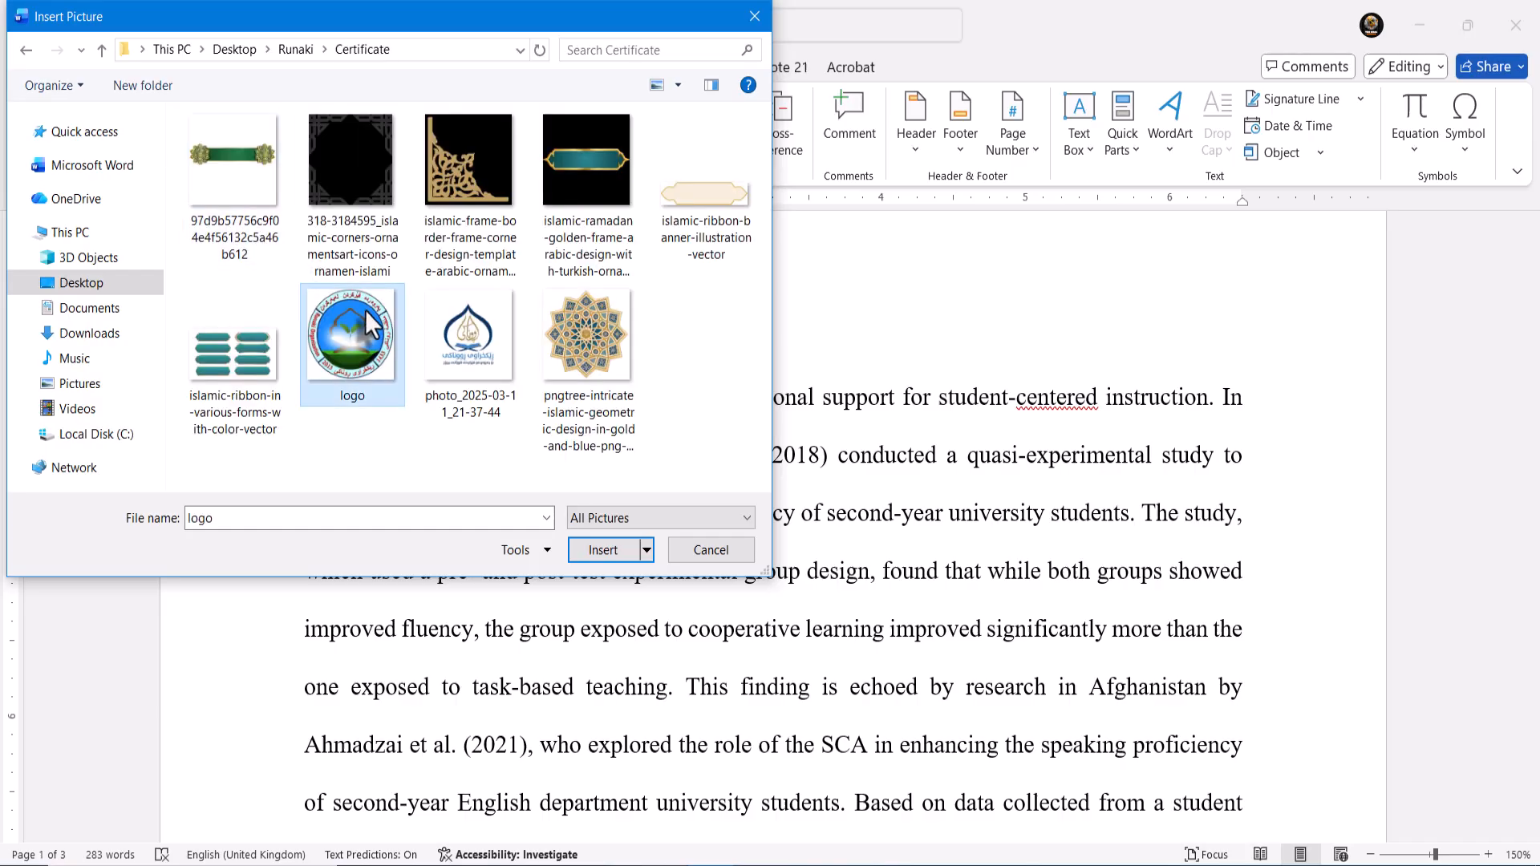
left_click(437, 337)
left_click(371, 357)
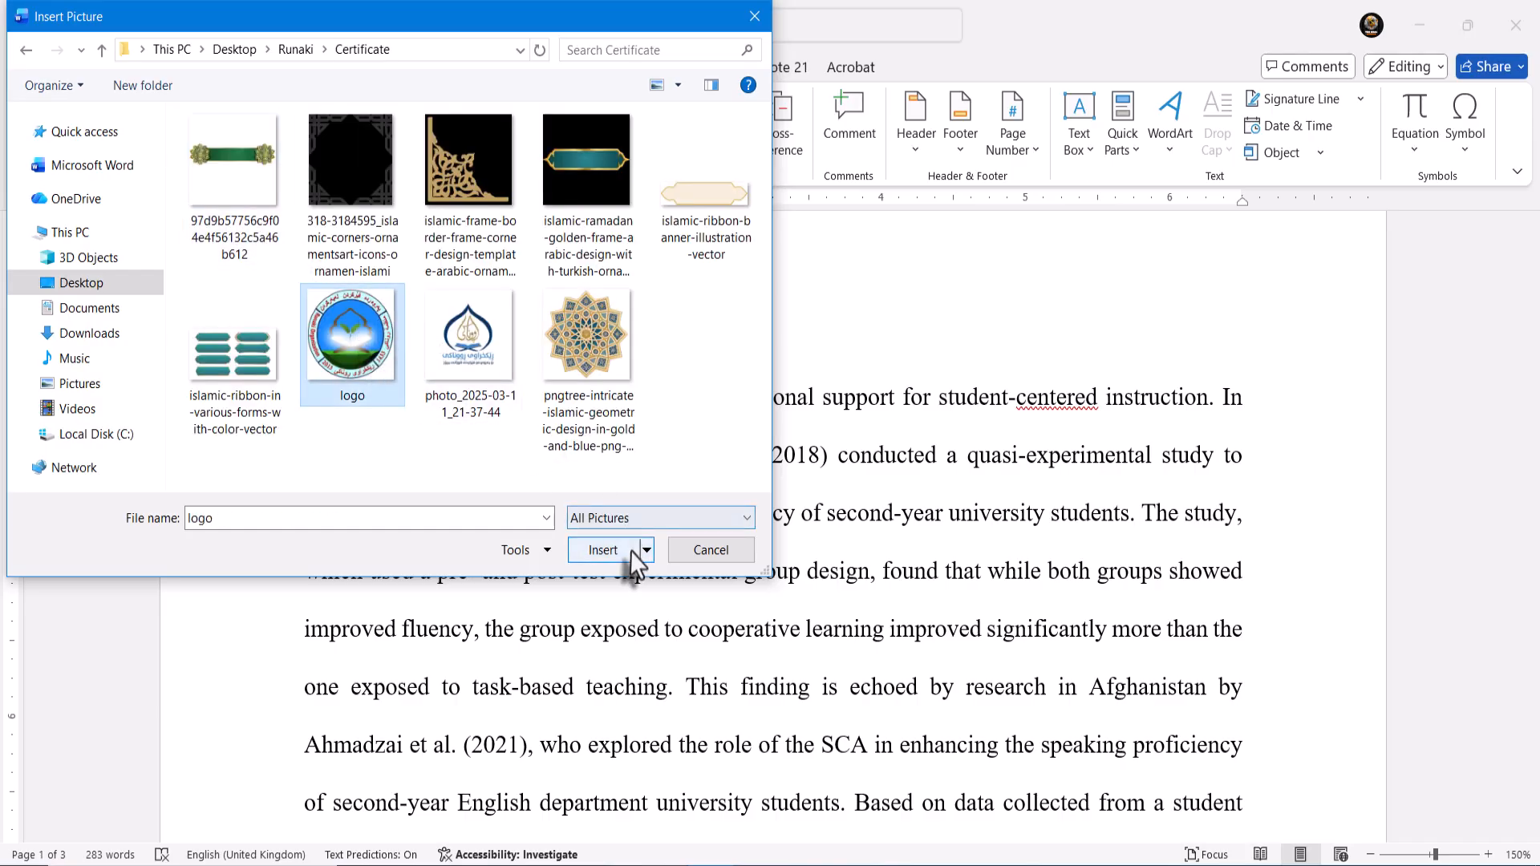
left_click(613, 551)
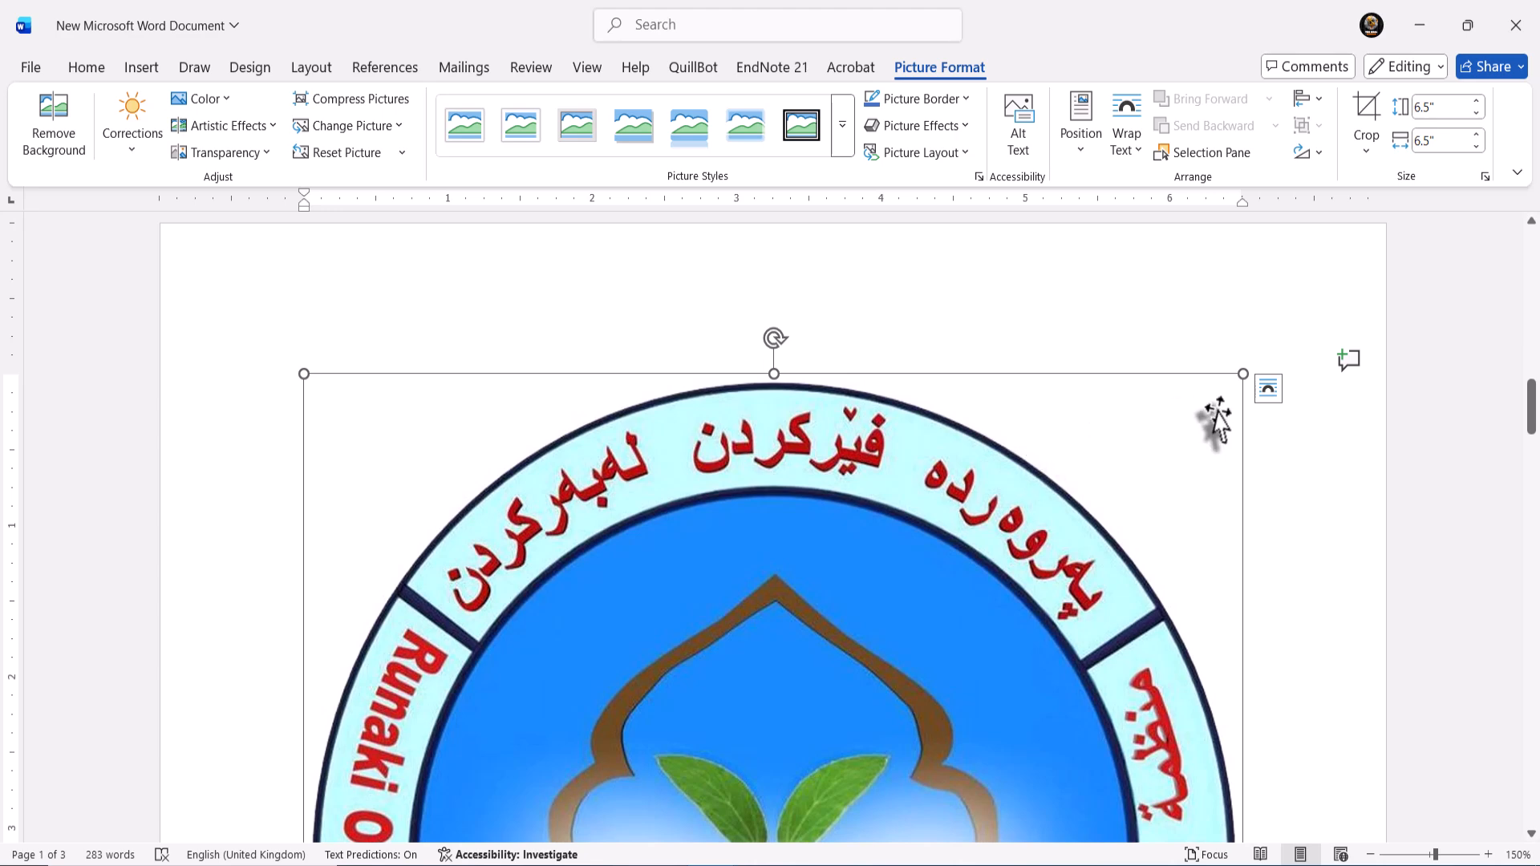
- Shrink the logo picture proportionally to about 1.85" by 1.85" so it fits between the two paragraphs
scroll(1276, 467, "down", 2)
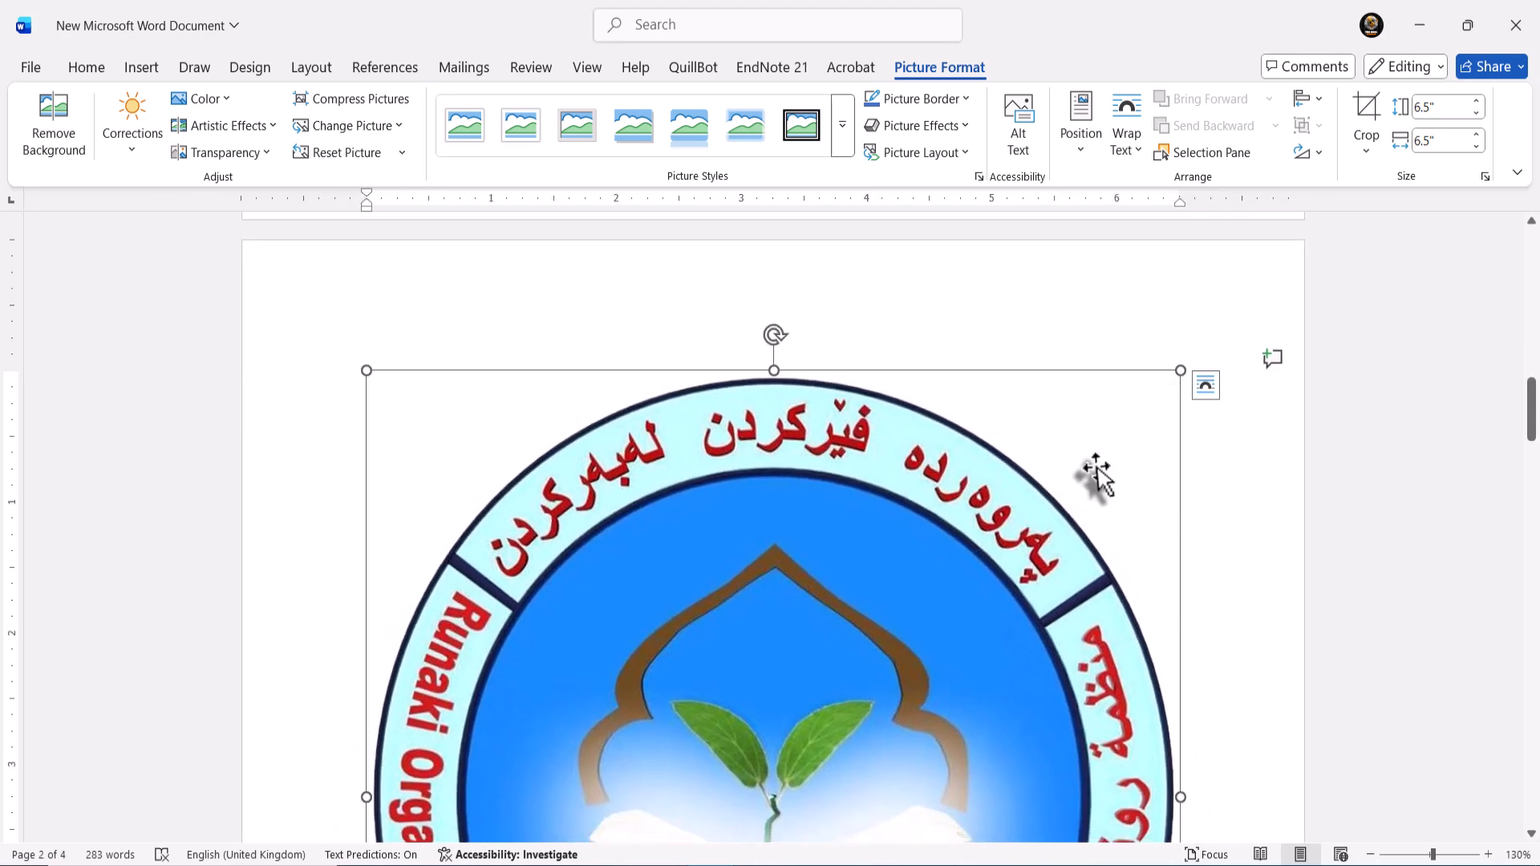
left_click_drag(1144, 406, 746, 633)
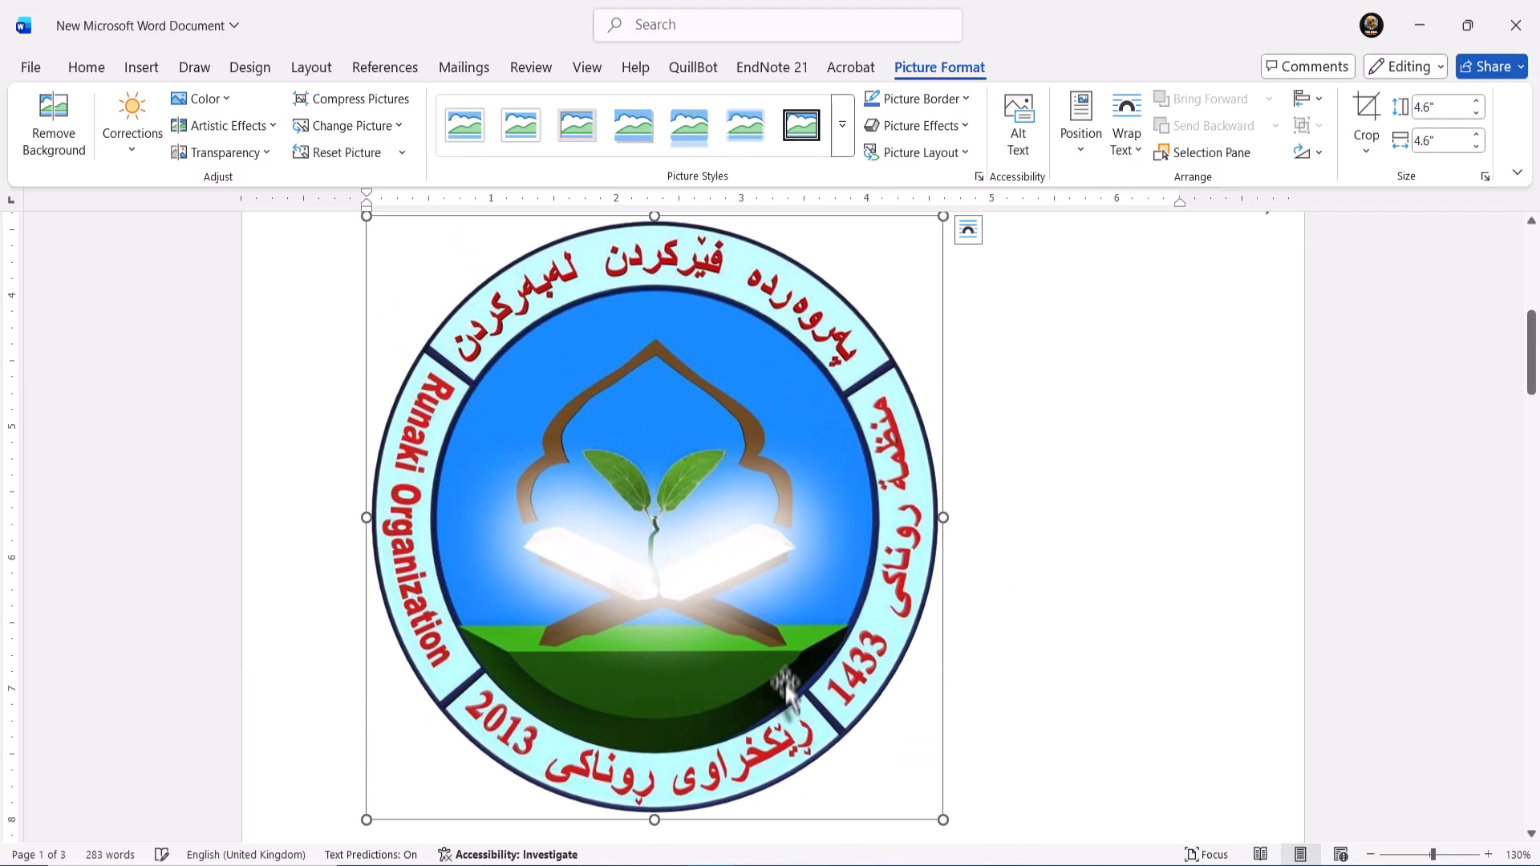
left_click_drag(942, 818, 546, 470)
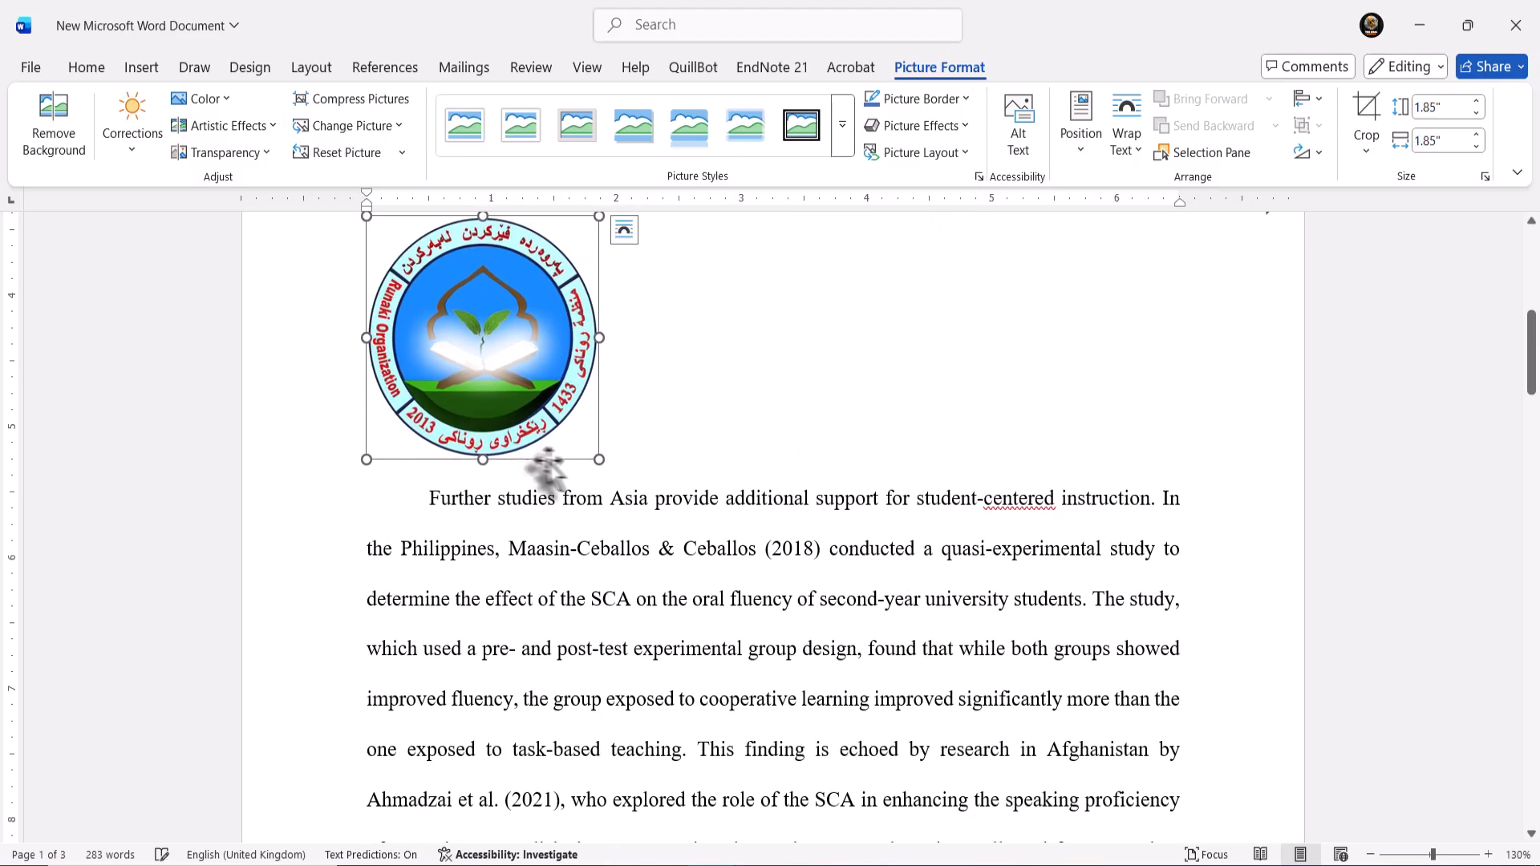
scroll(648, 457, "up", 3)
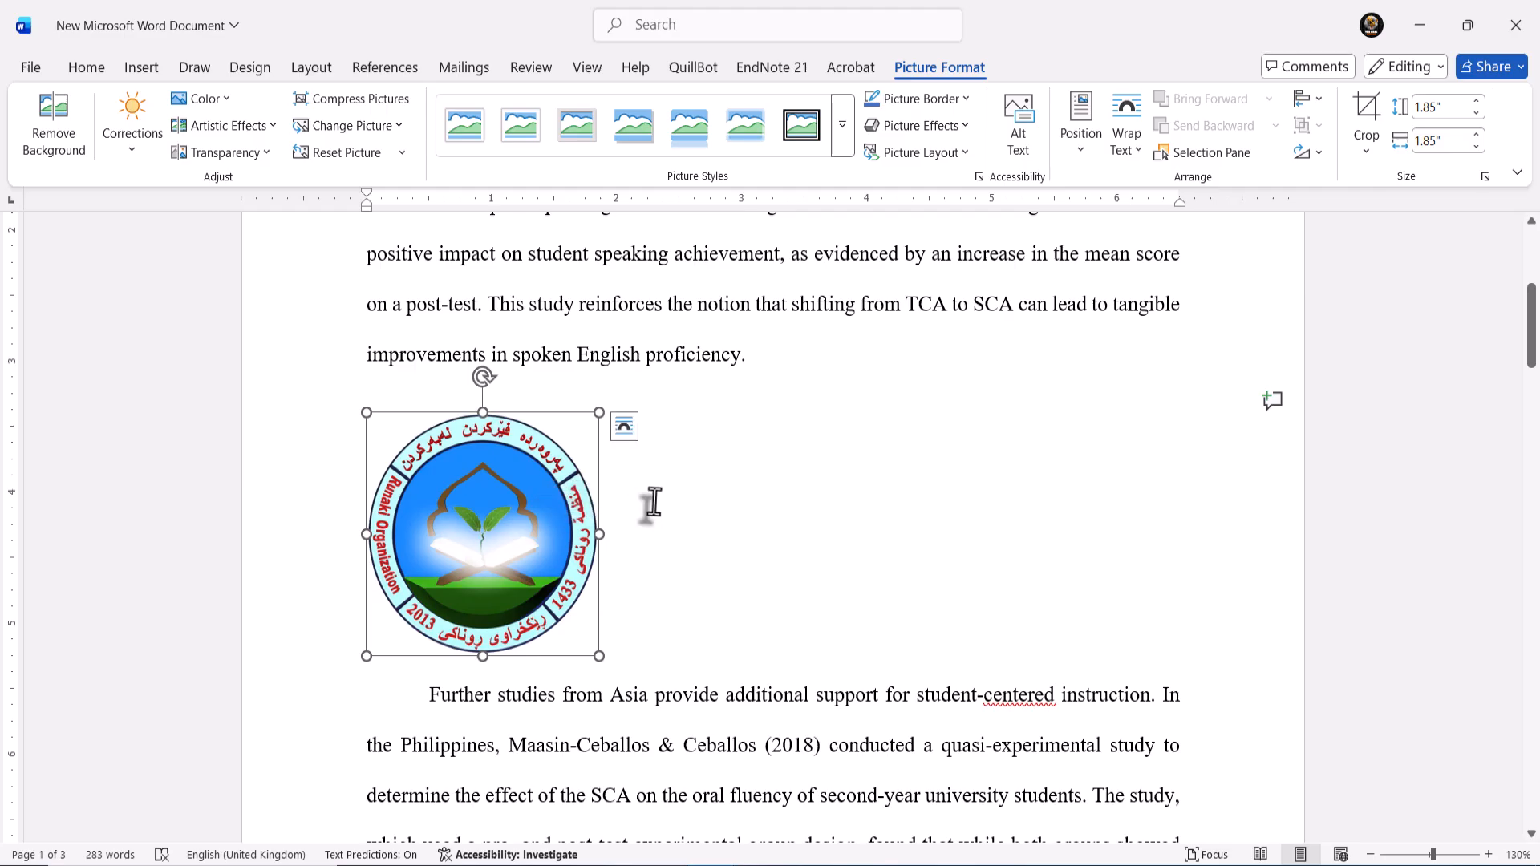
- Center the logo picture between the page margins, trying right alignment once before restoring the centered alignment
left_click(790, 535)
left_click(543, 520)
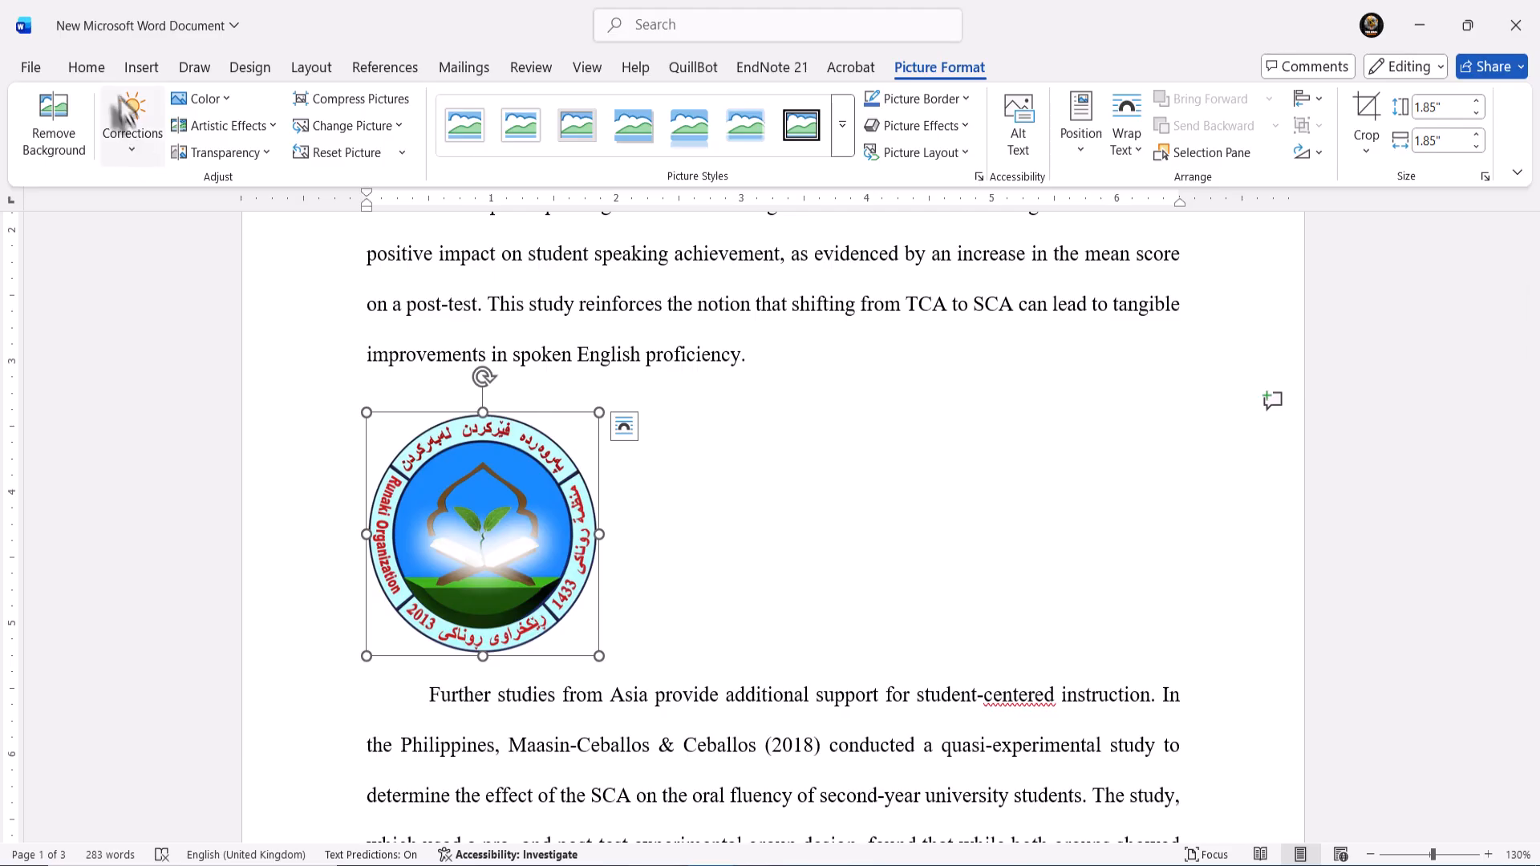
left_click(86, 68)
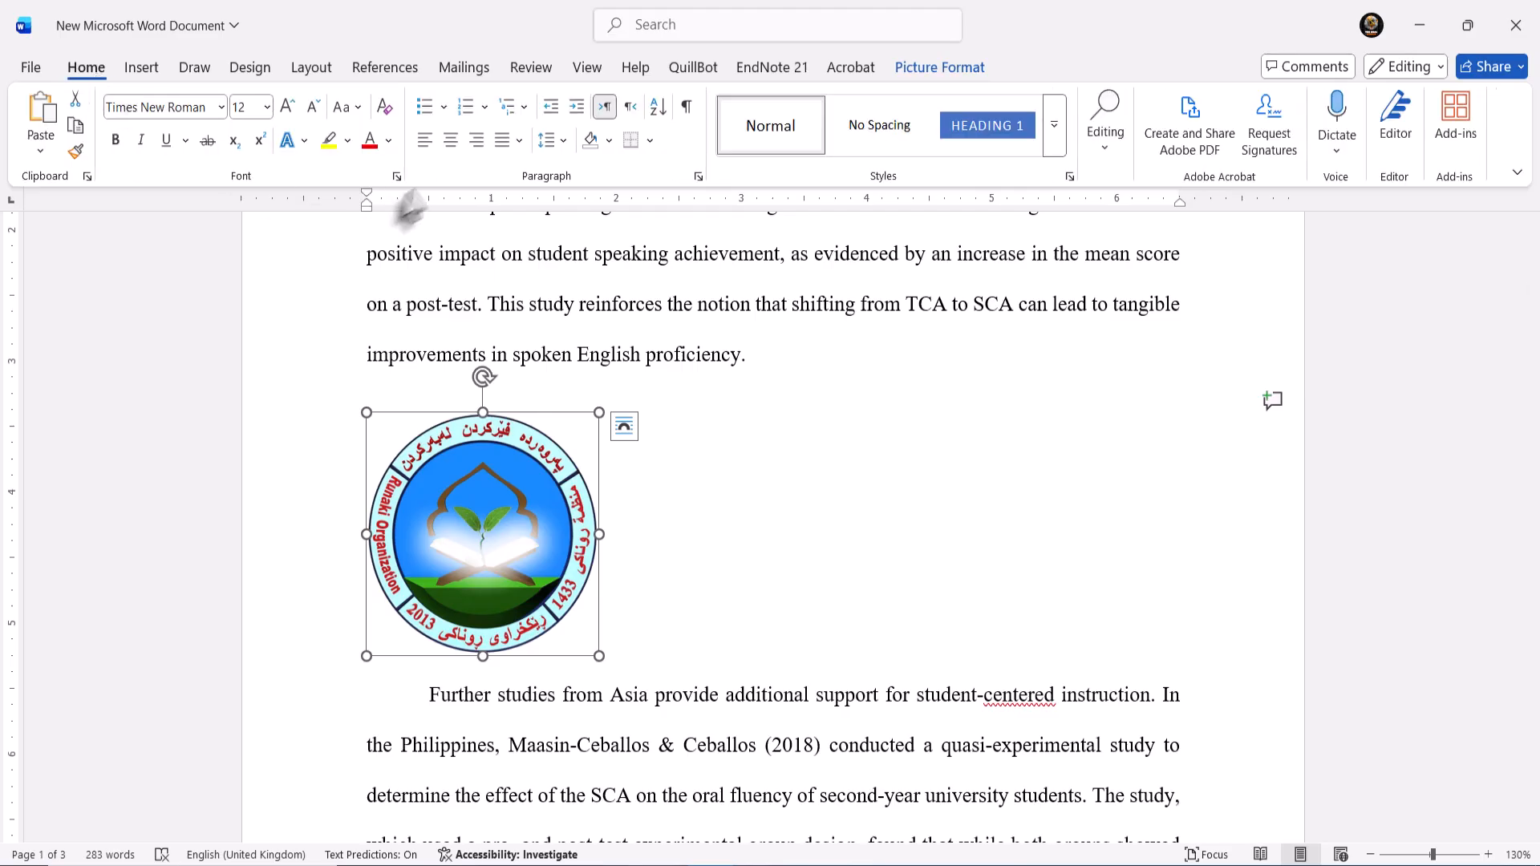
left_click(450, 141)
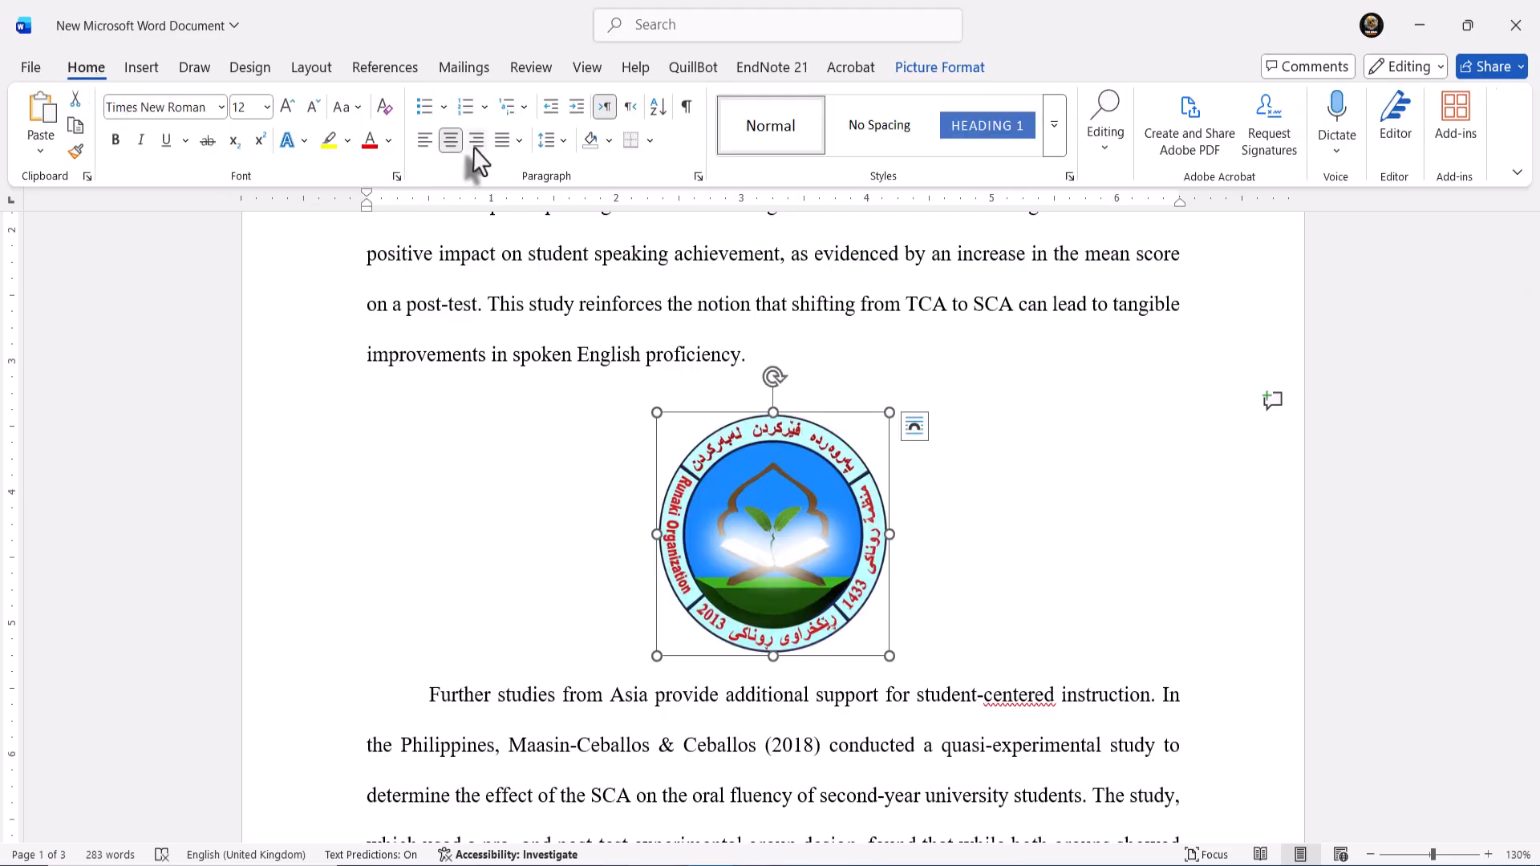
left_click(476, 141)
left_click(452, 141)
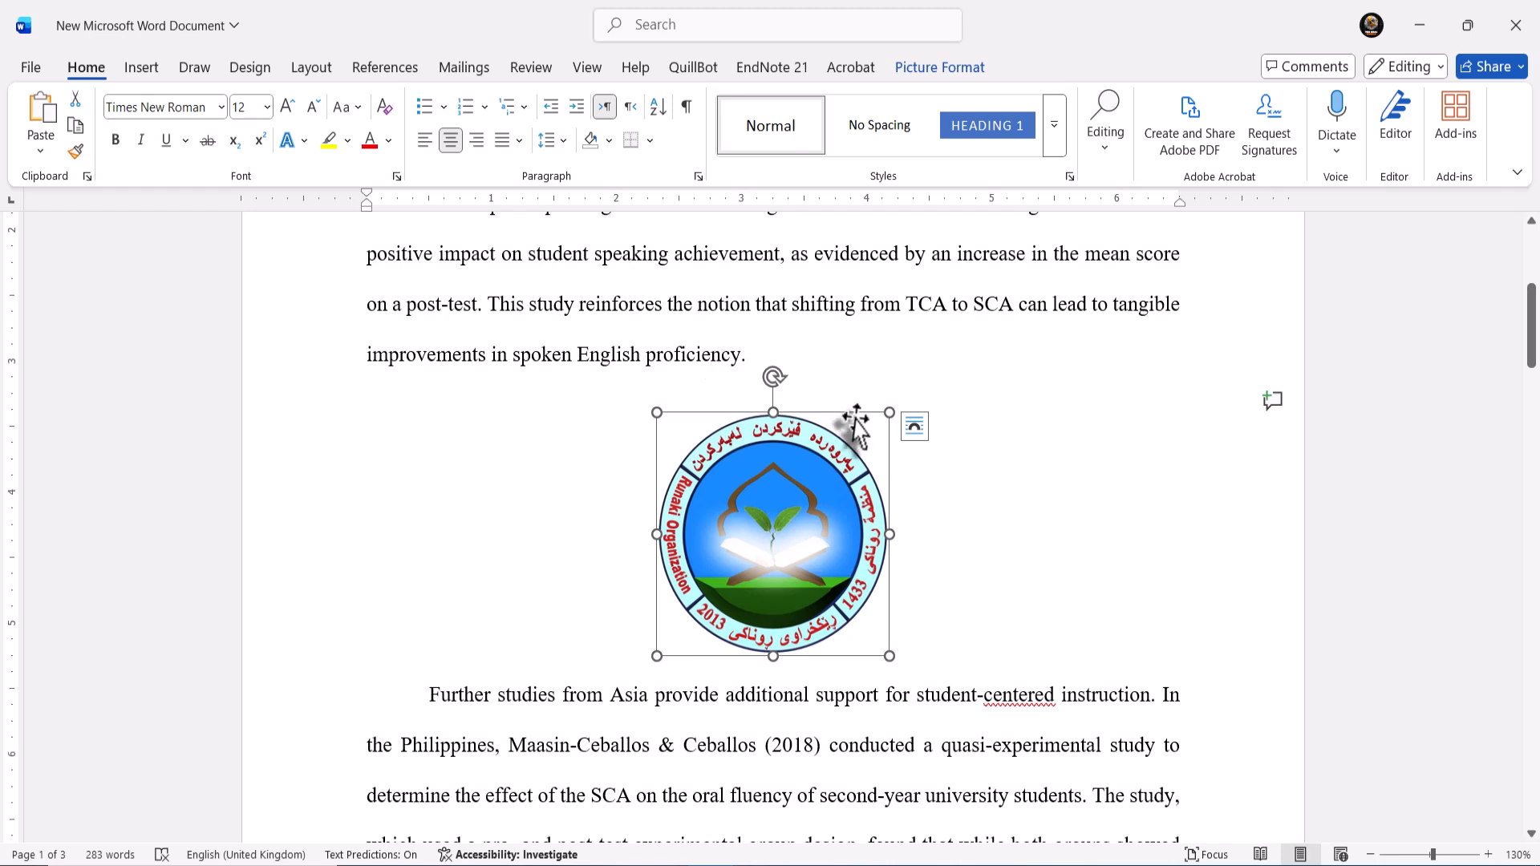
- Look at the logo picture's layout options and its sharpness, brightness and contrast correction presets without applying any
left_click(912, 429)
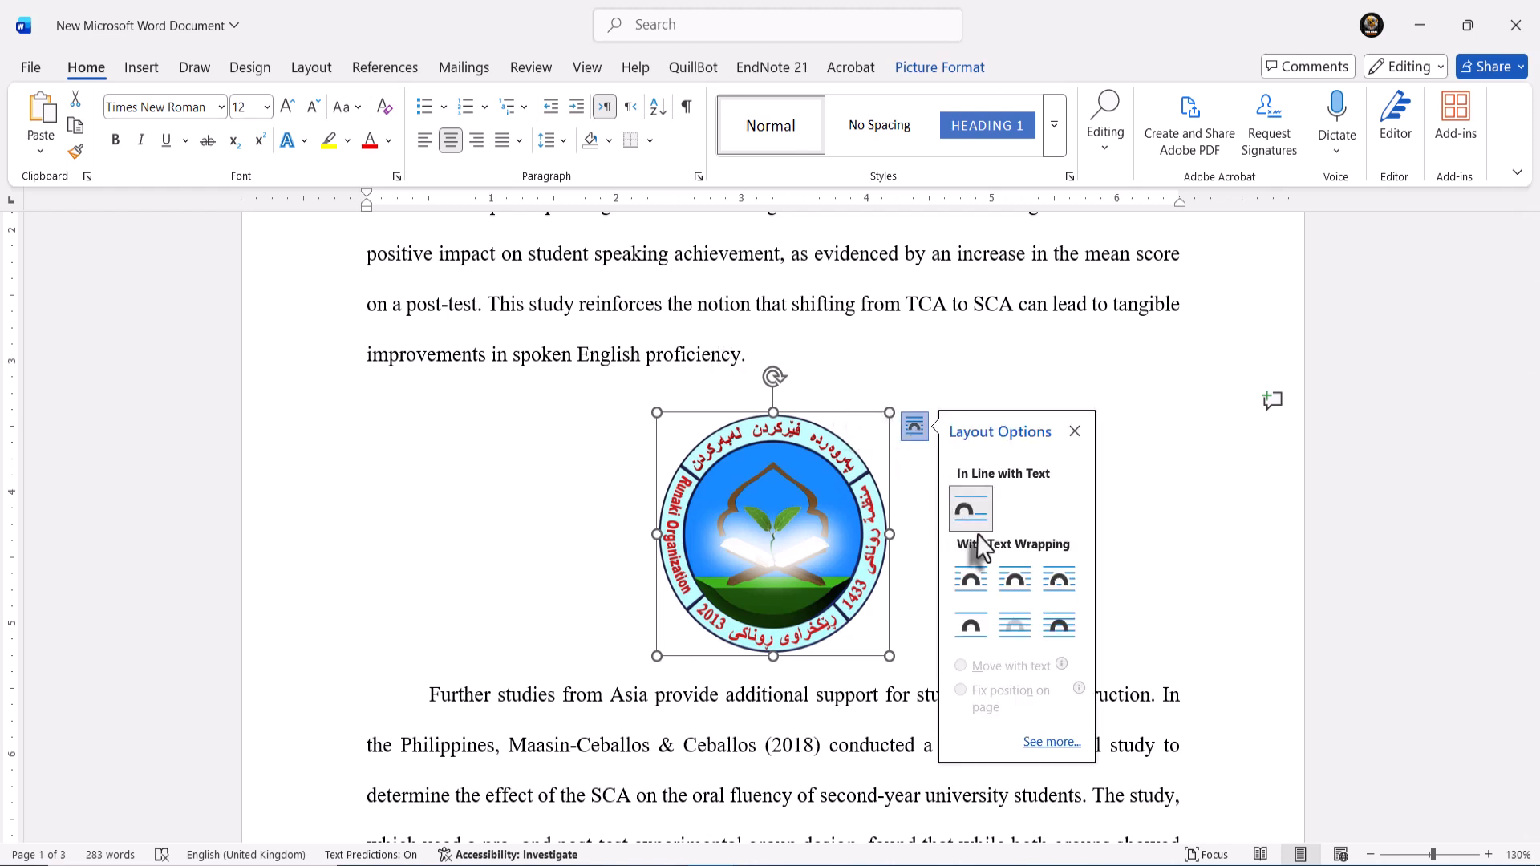
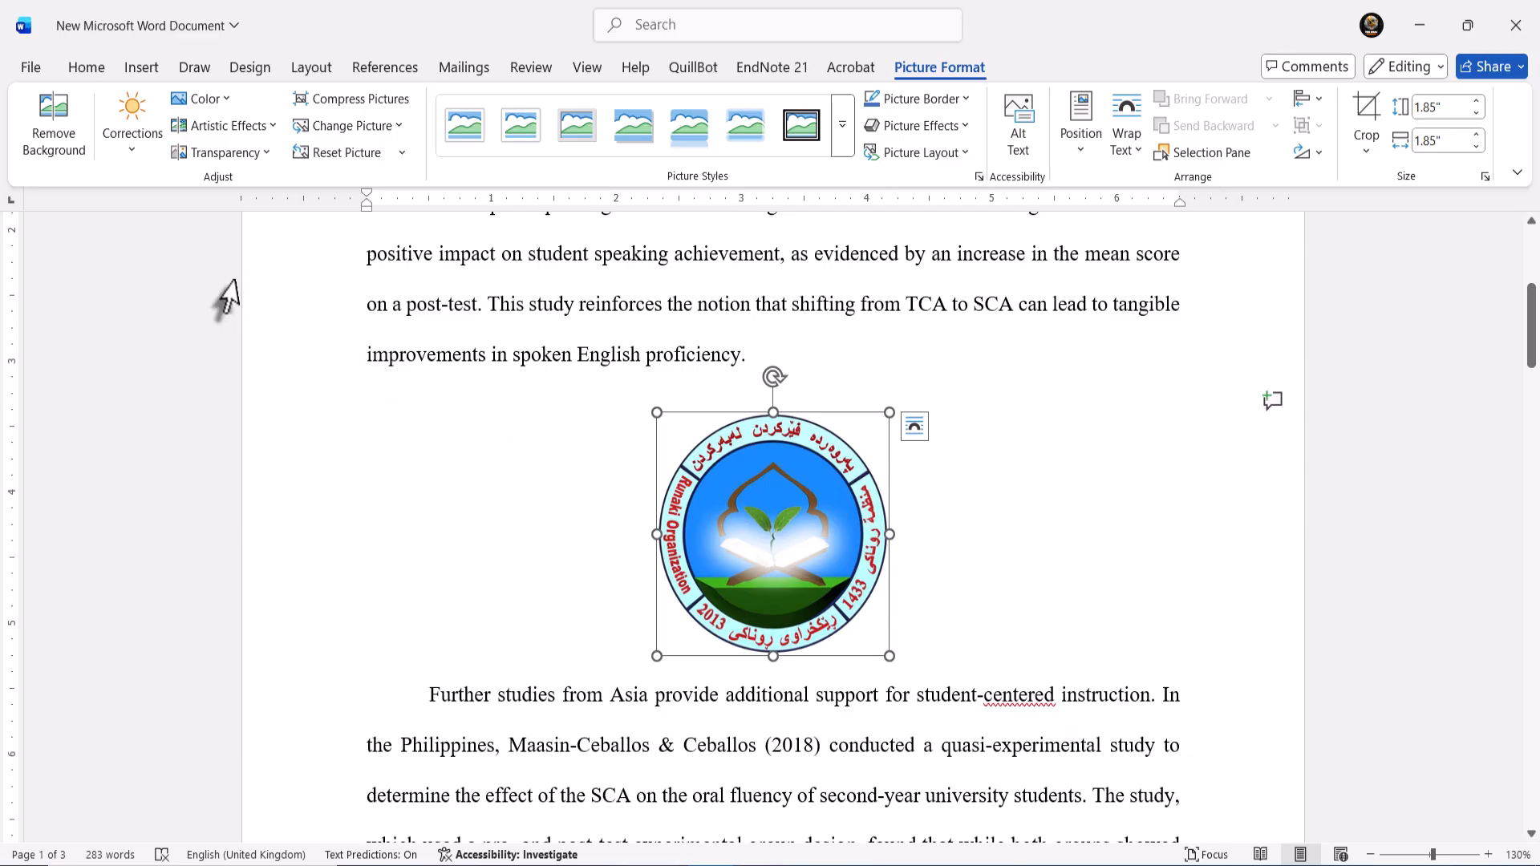
left_click(130, 151)
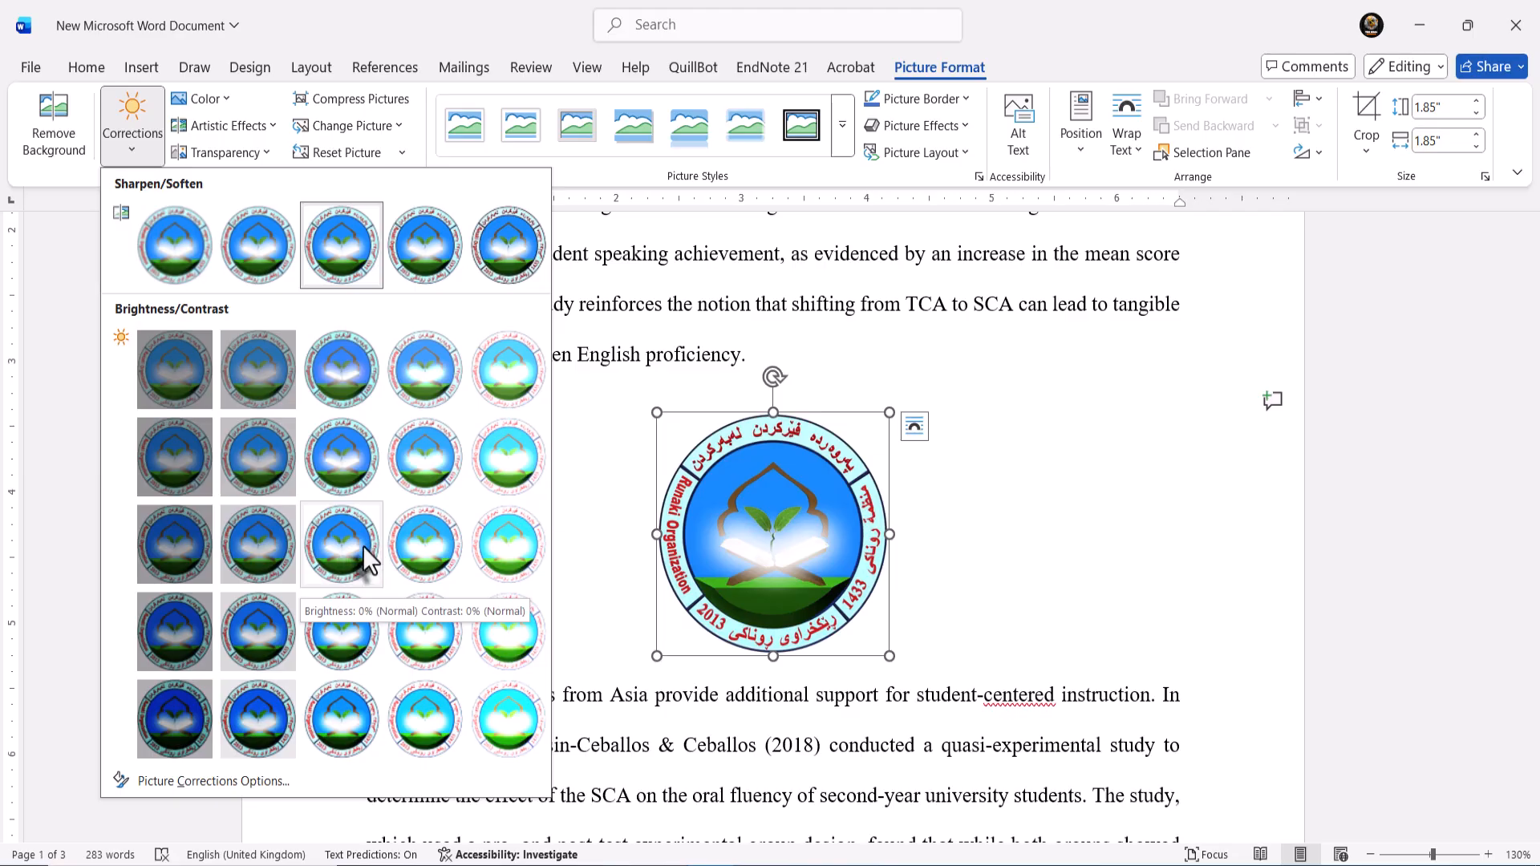
left_click(613, 533)
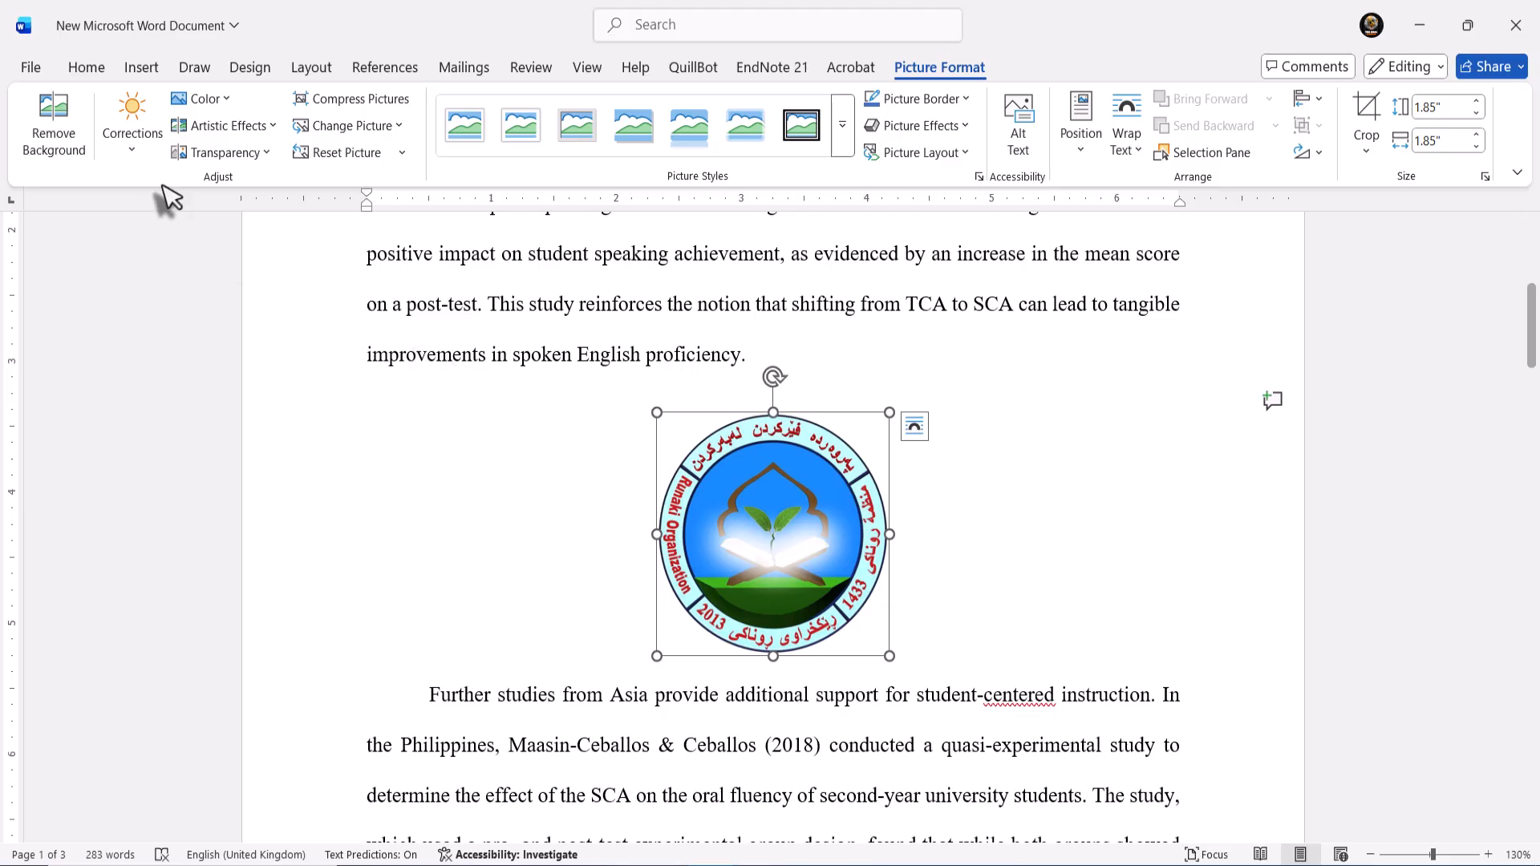
- Look through the saturation, tone and recolor presets for the logo picture without applying any
left_click(223, 106)
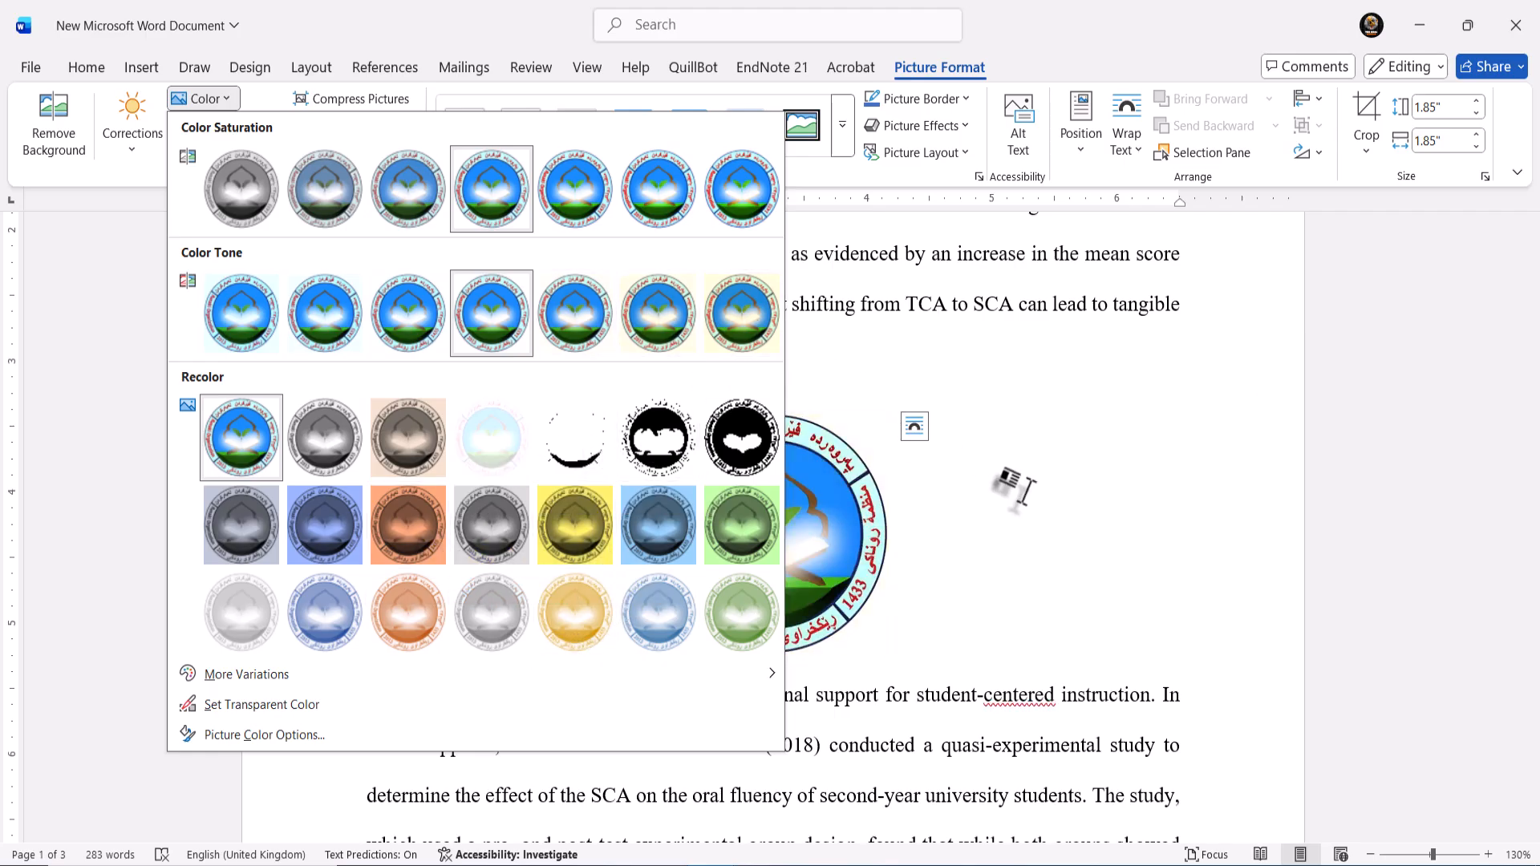
left_click(1043, 540)
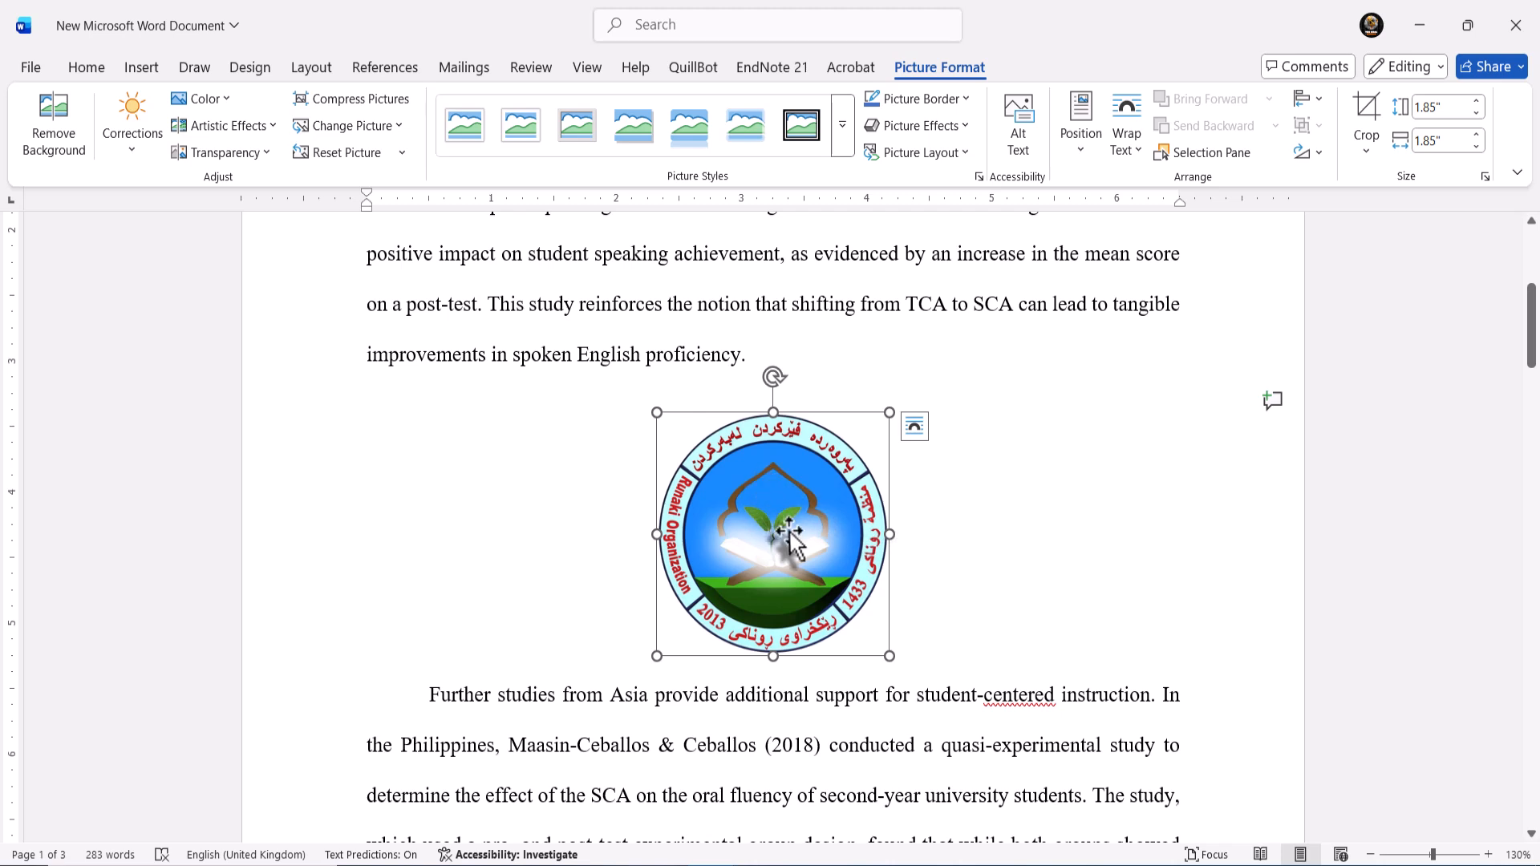
left_click(599, 537)
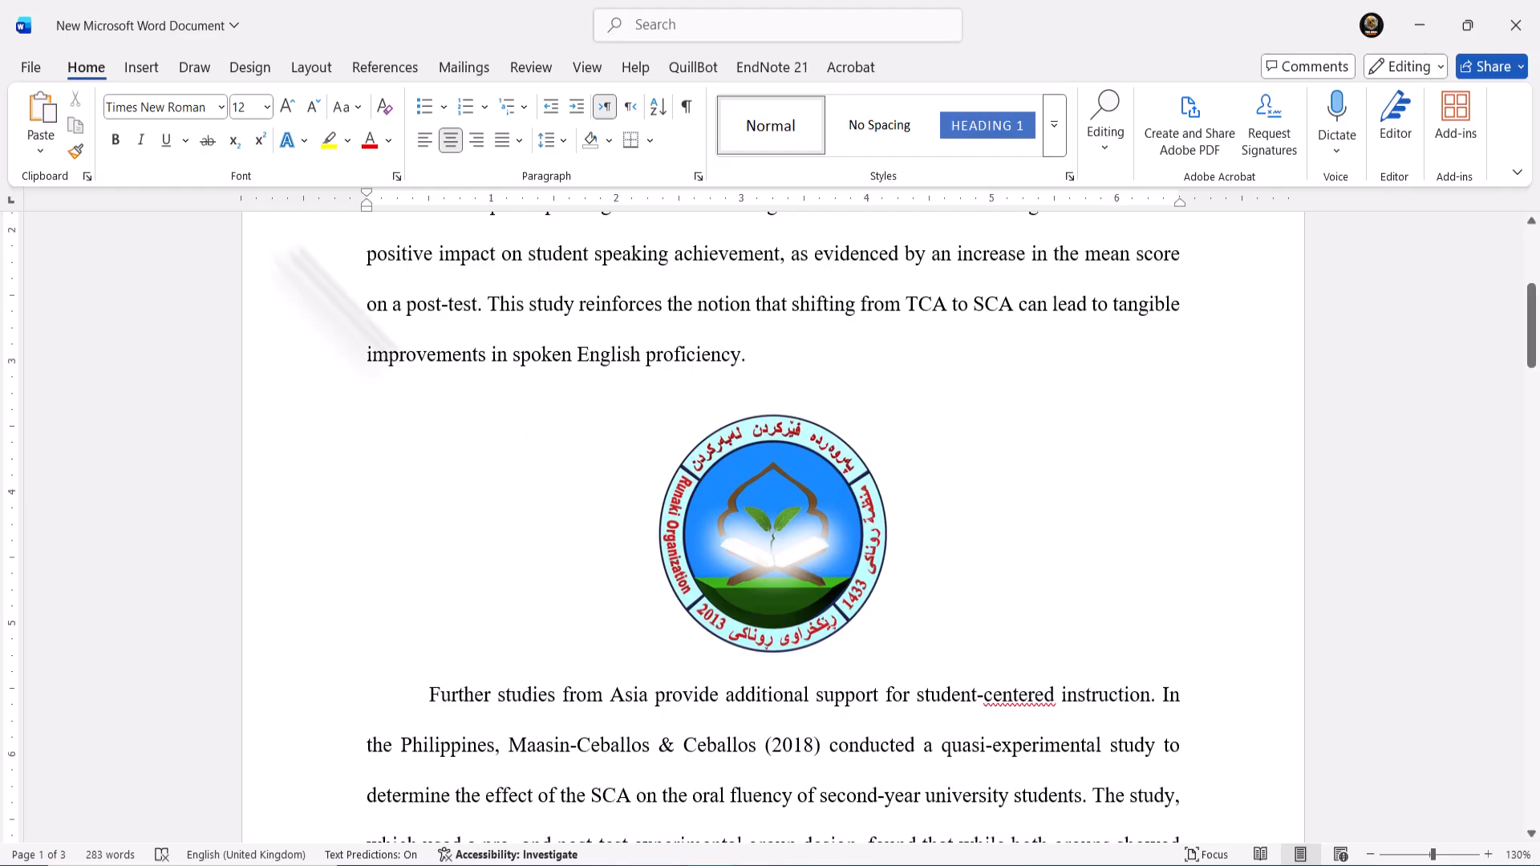
left_click(682, 501)
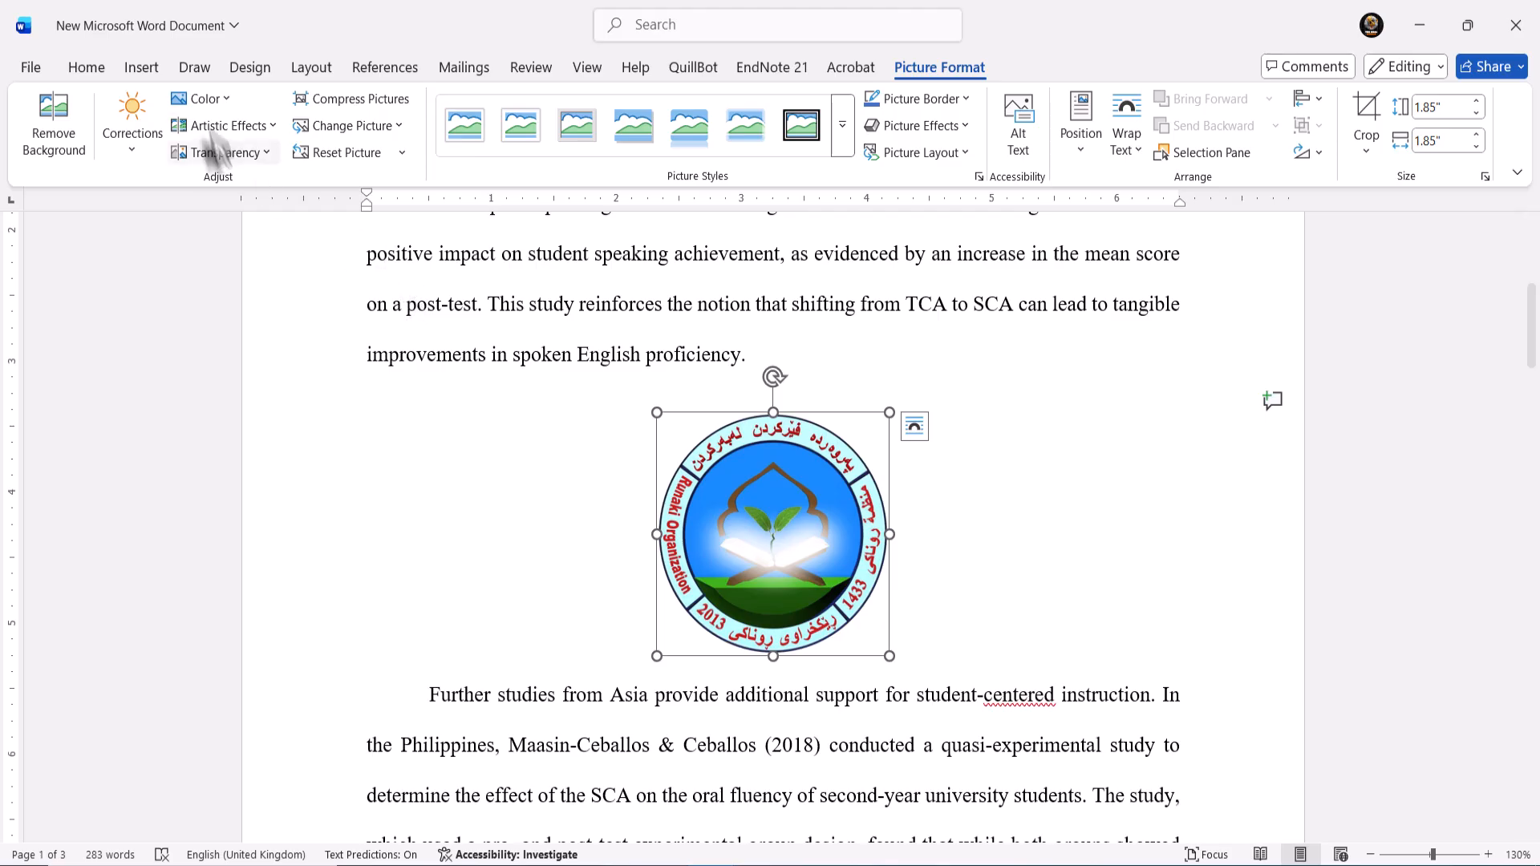
left_click(209, 104)
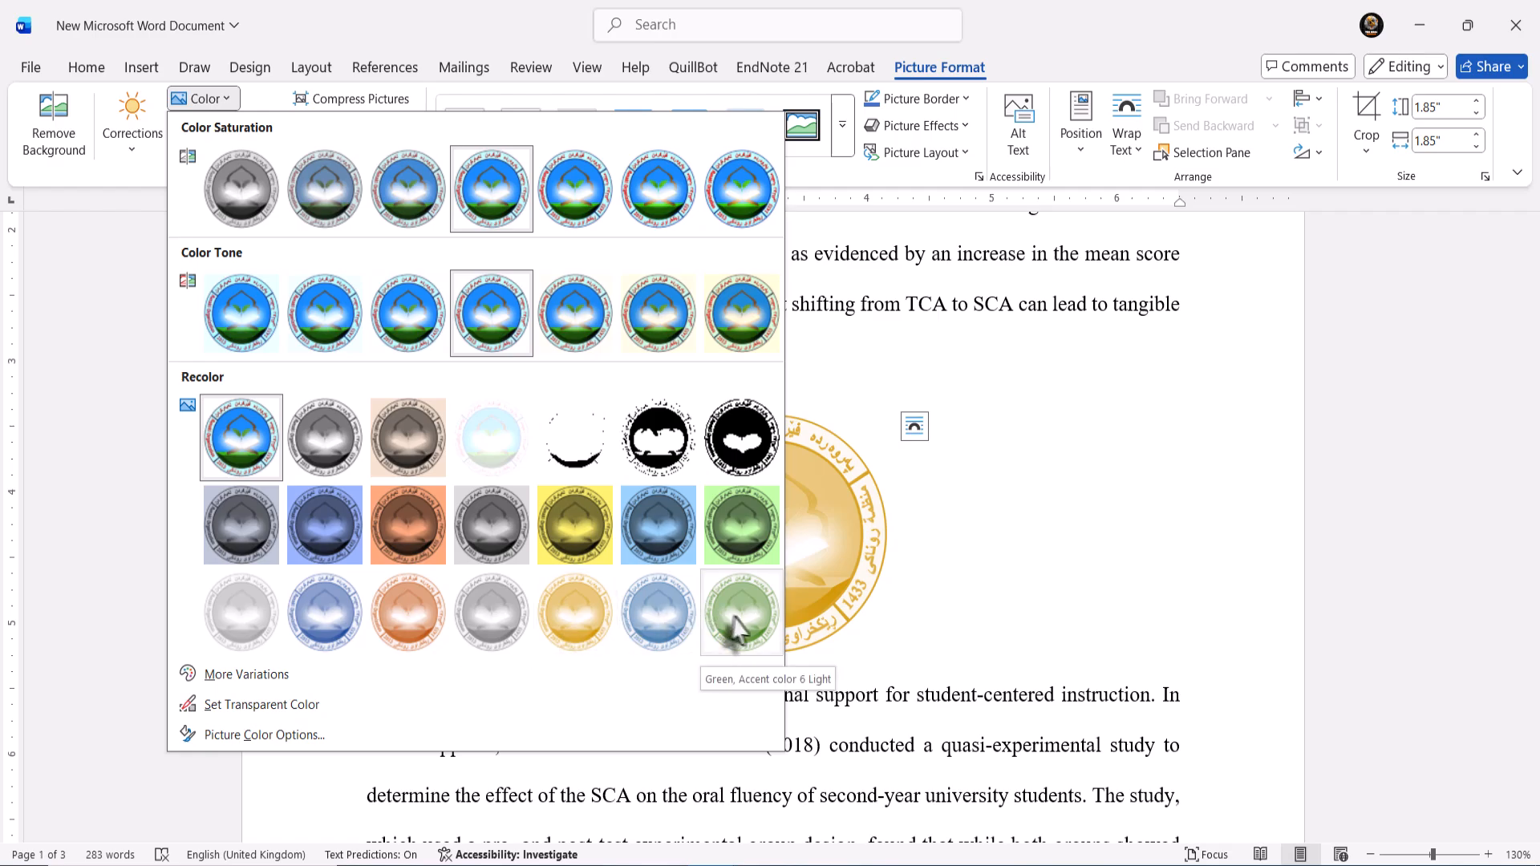
key("Escape")
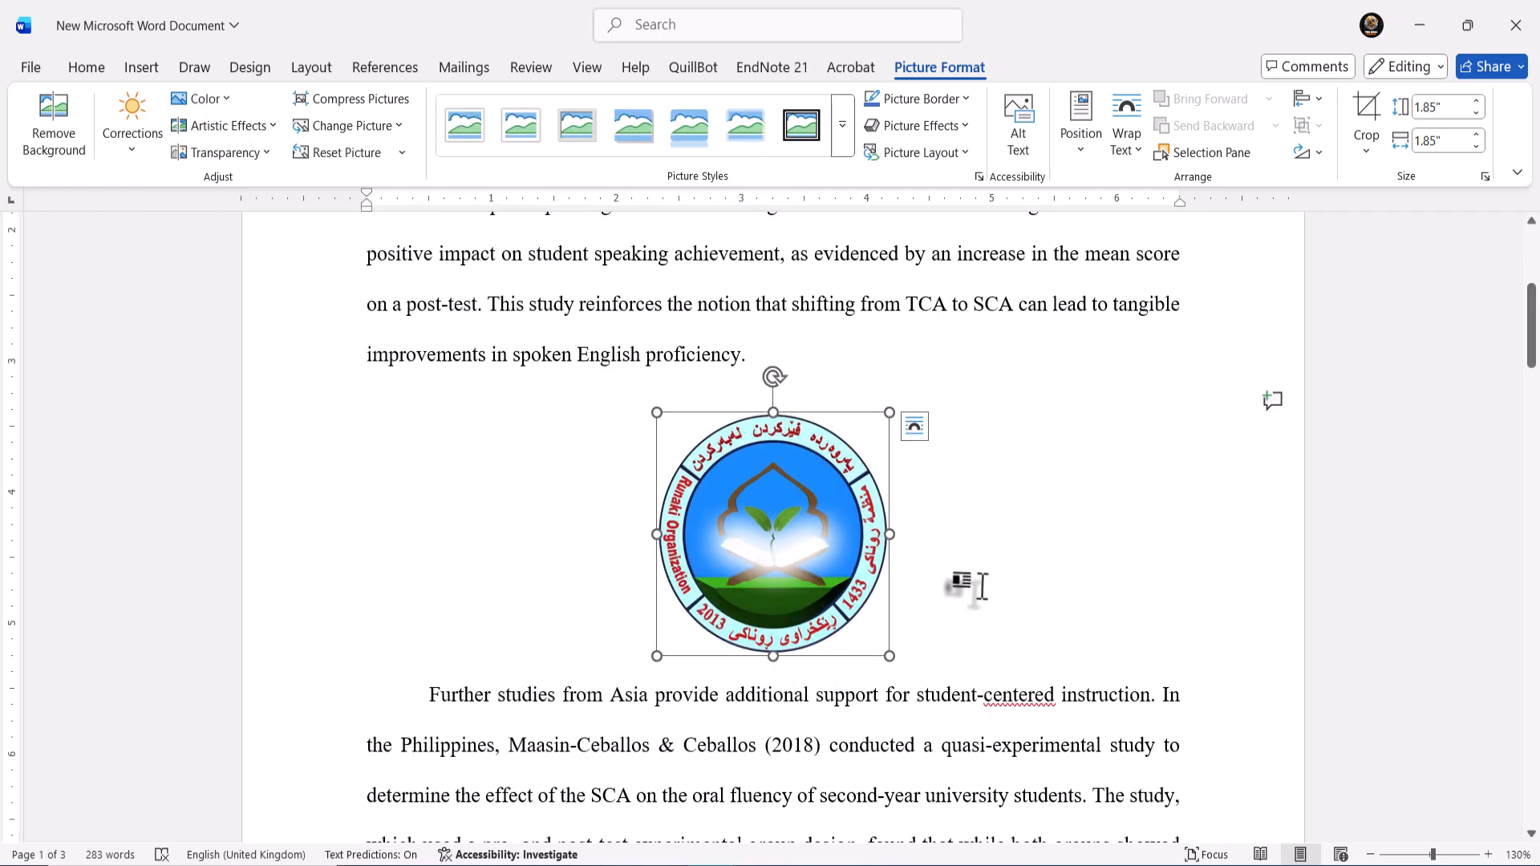
- Examine the artistic effects and transparency presets for the logo picture, leaving the picture as it is
left_click(239, 130)
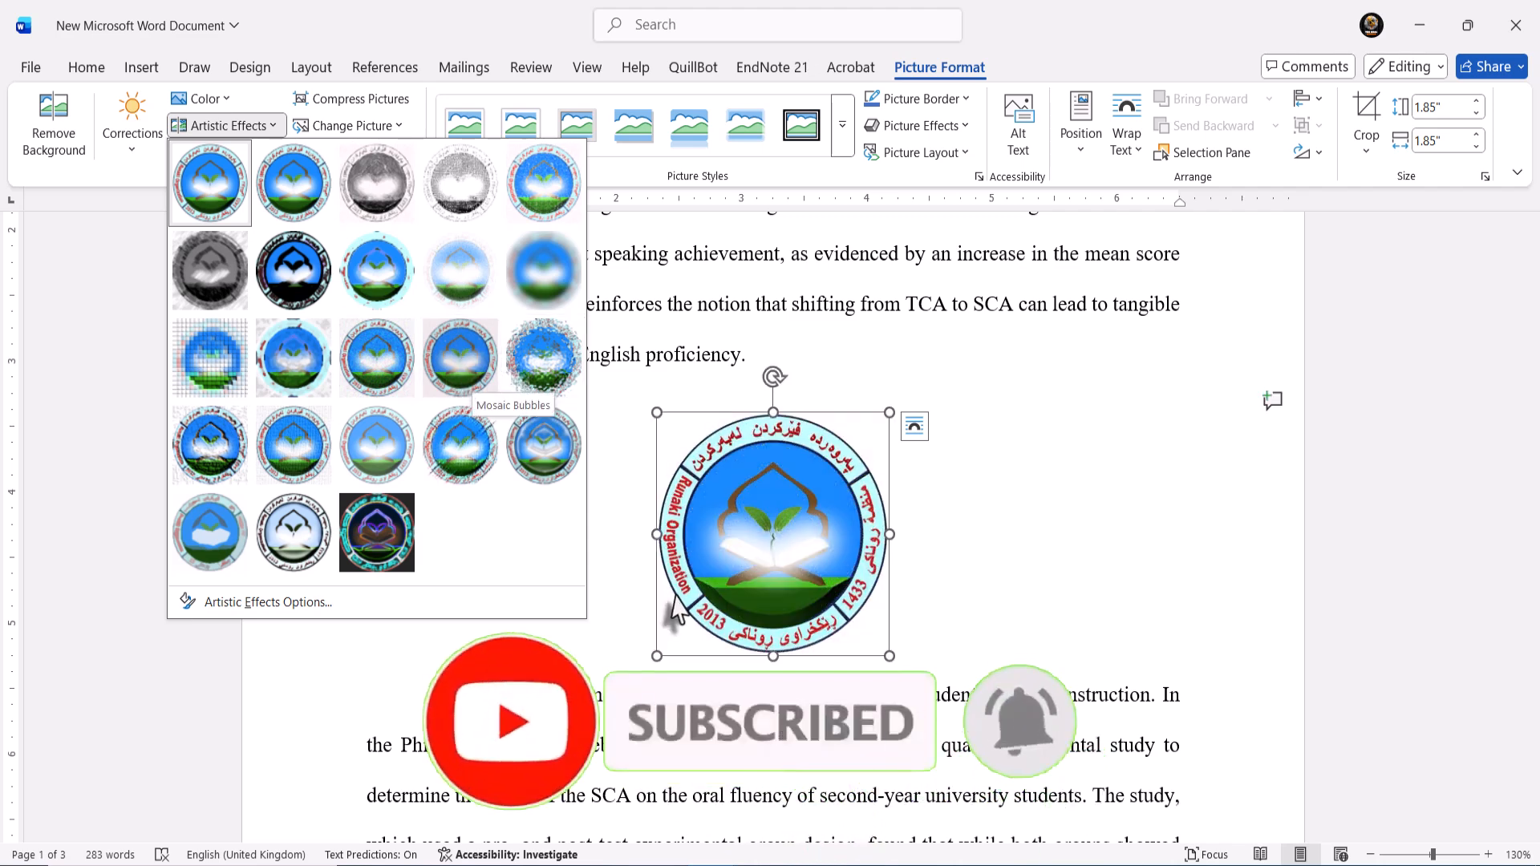
left_click(666, 633)
left_click(619, 626)
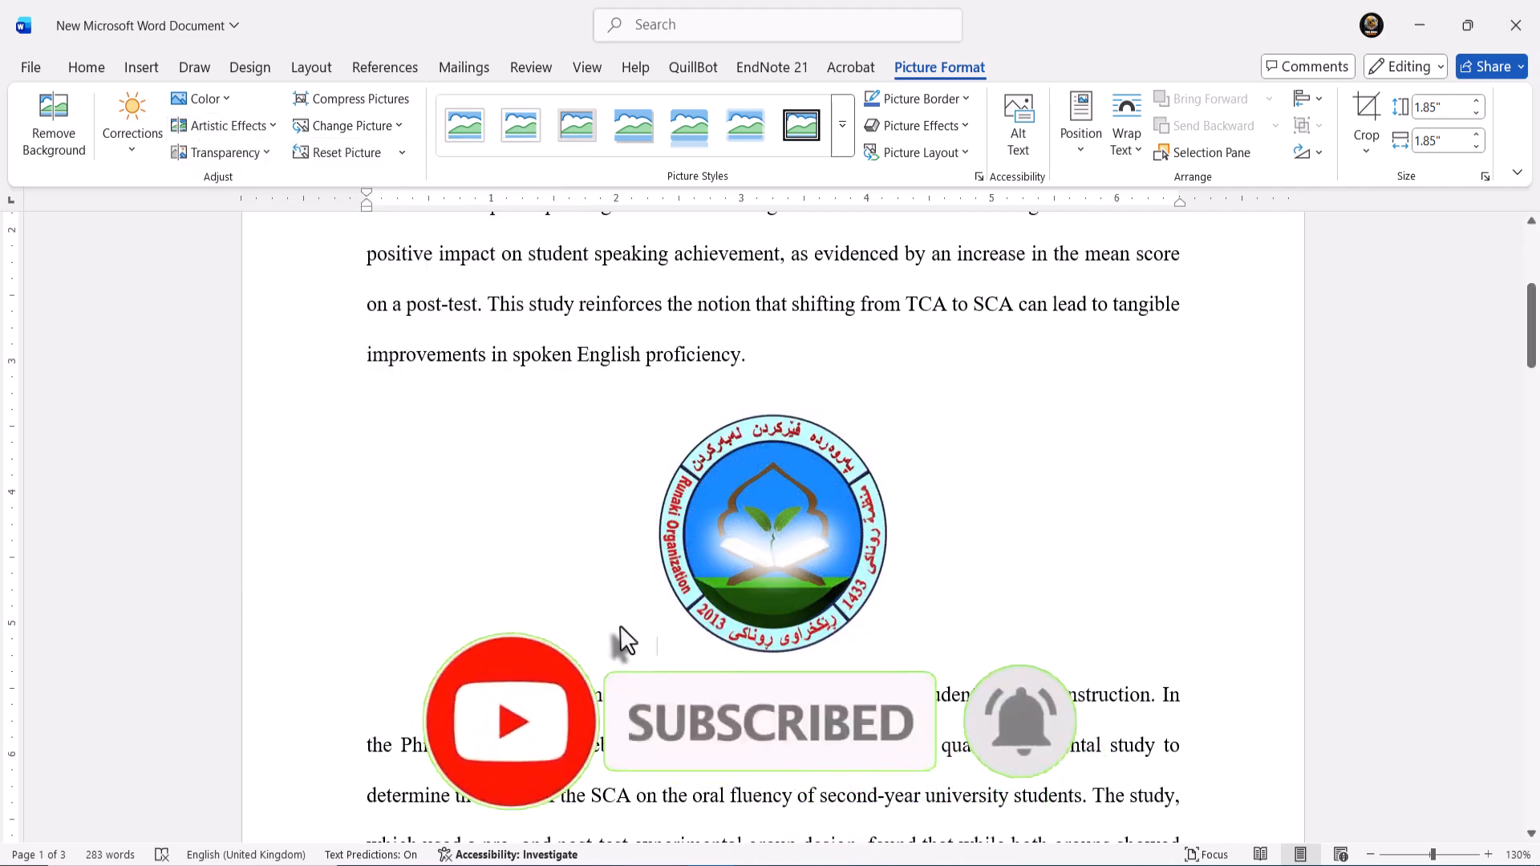
left_click(772, 539)
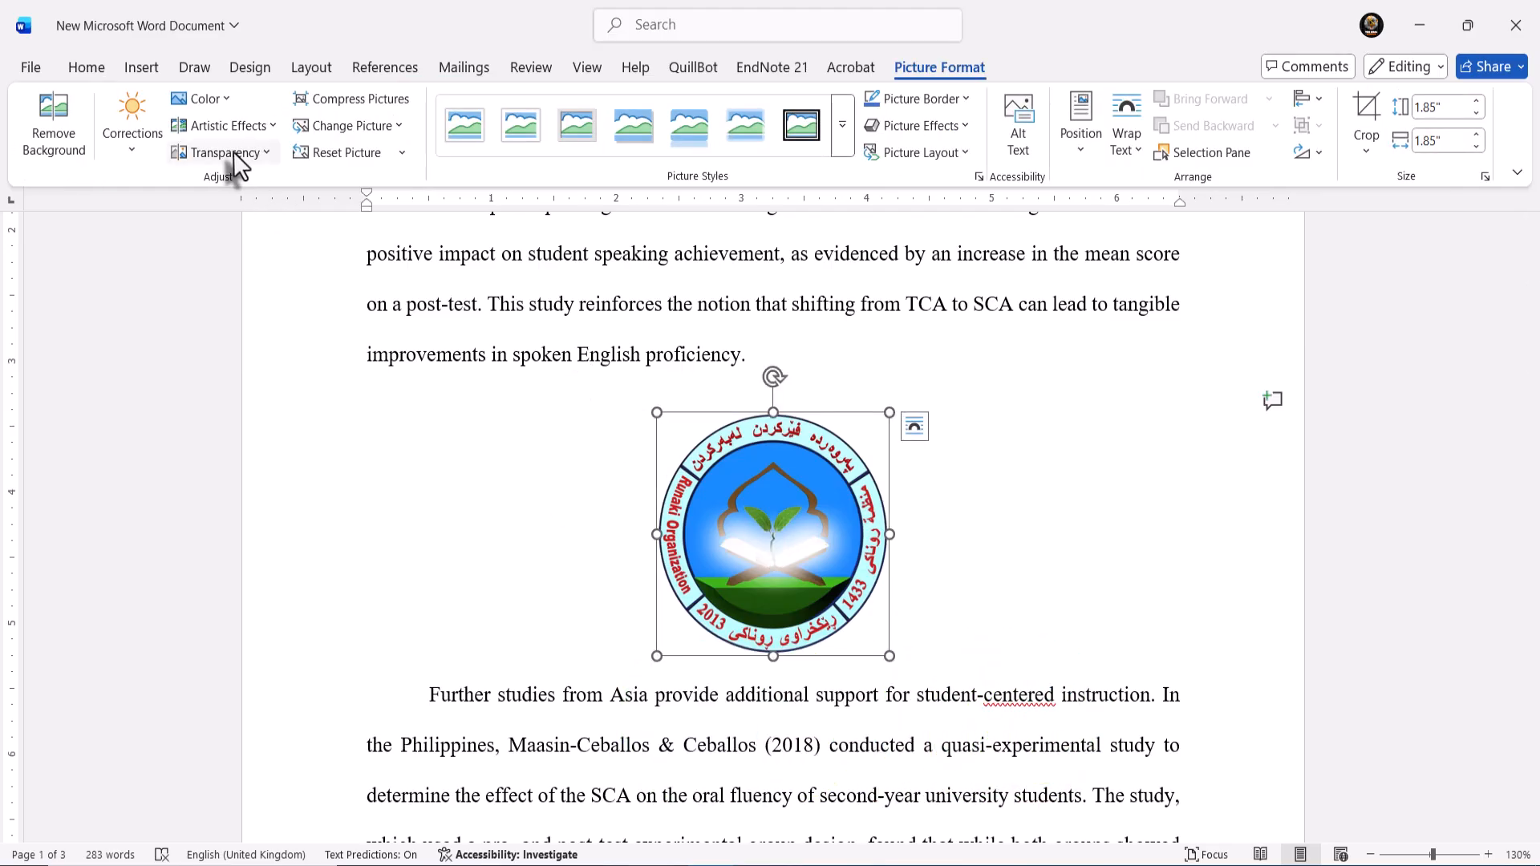
left_click(232, 151)
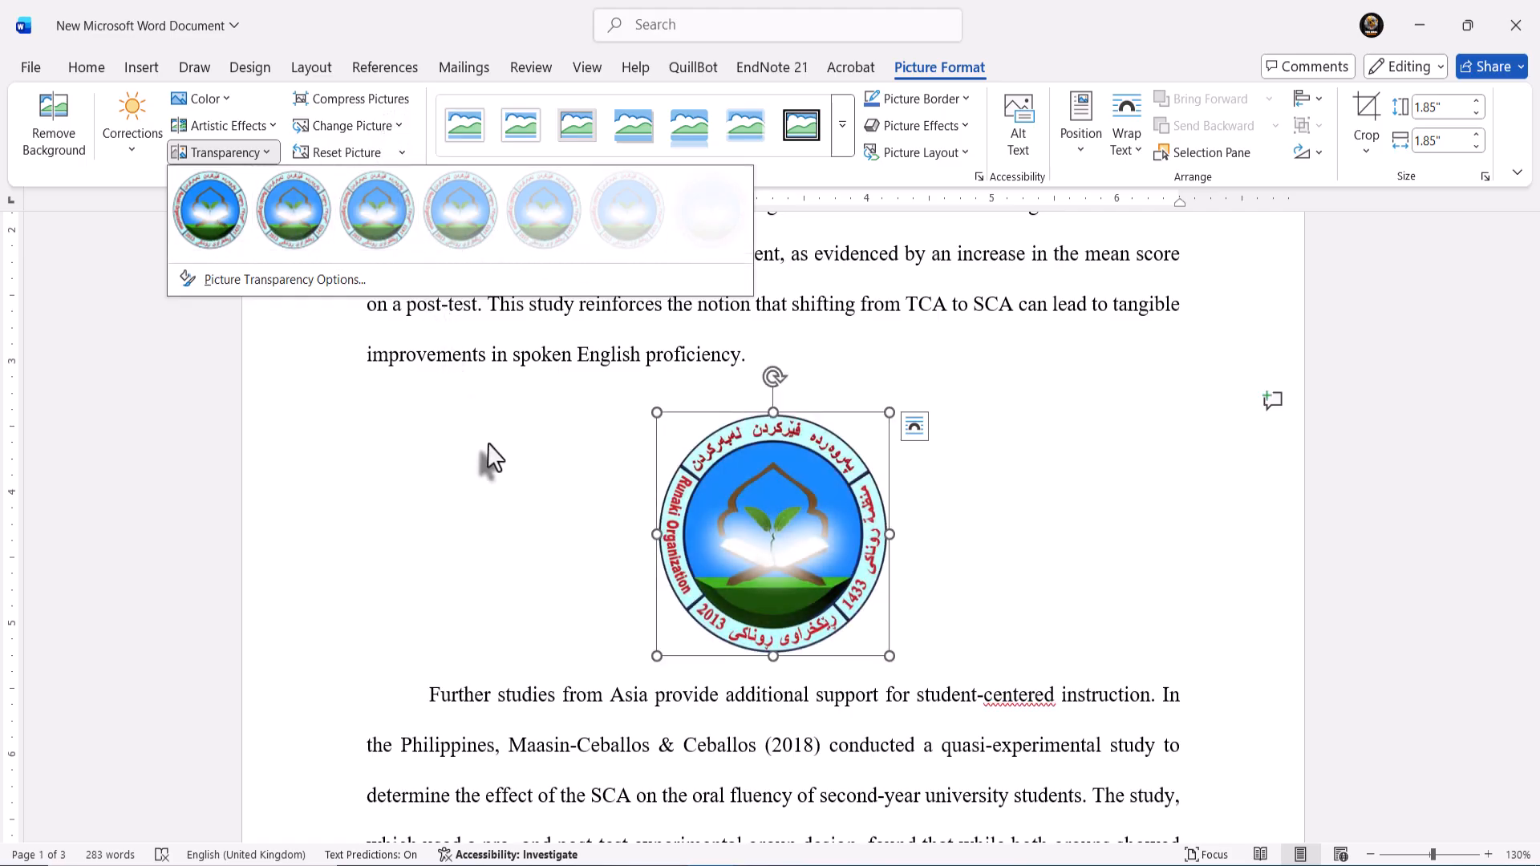
left_click(514, 527)
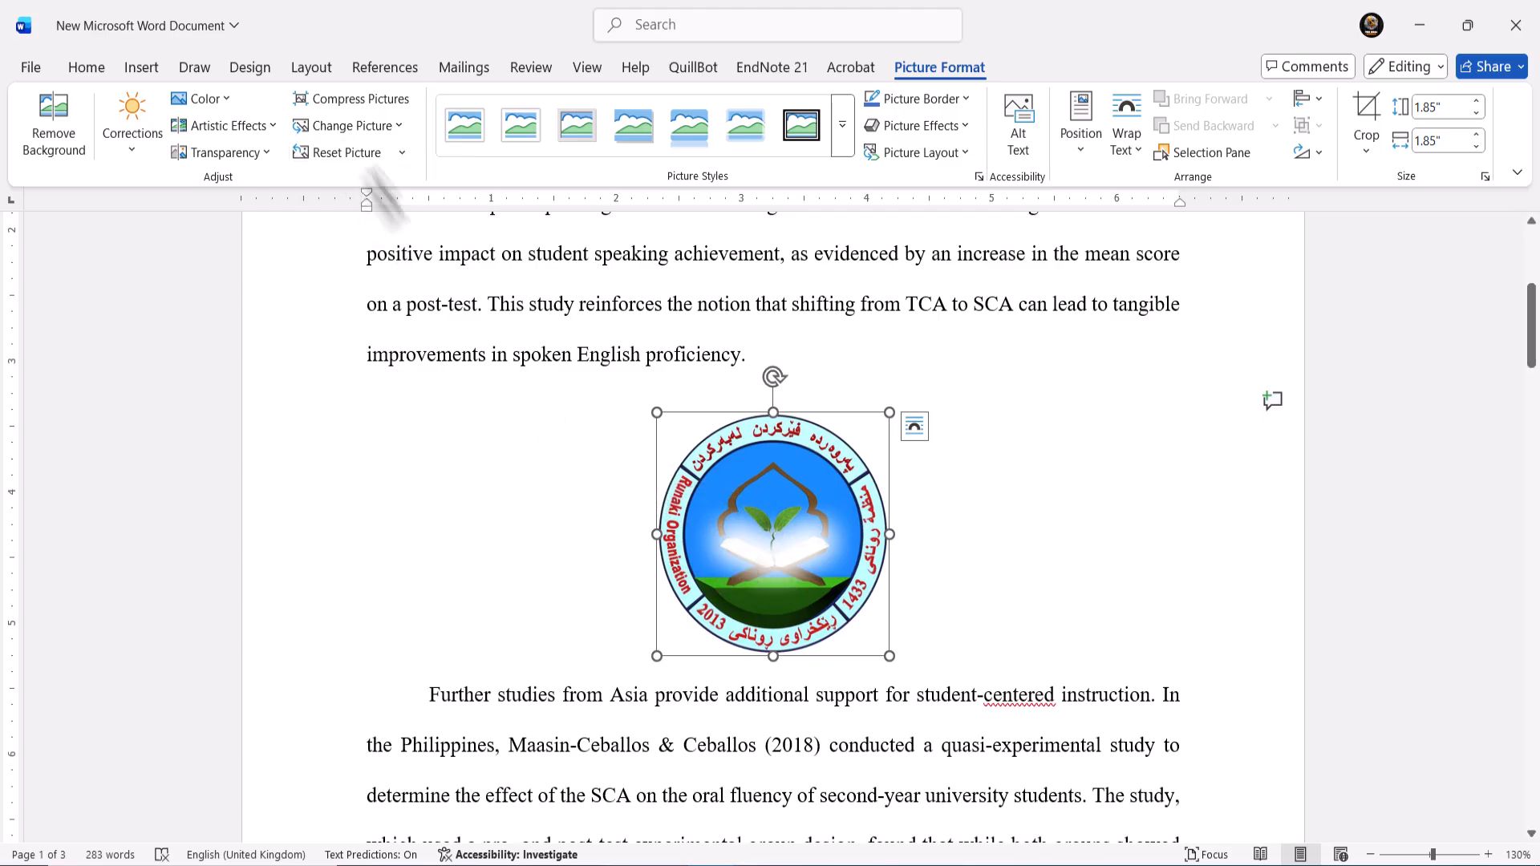
left_click(612, 567)
left_click(698, 573)
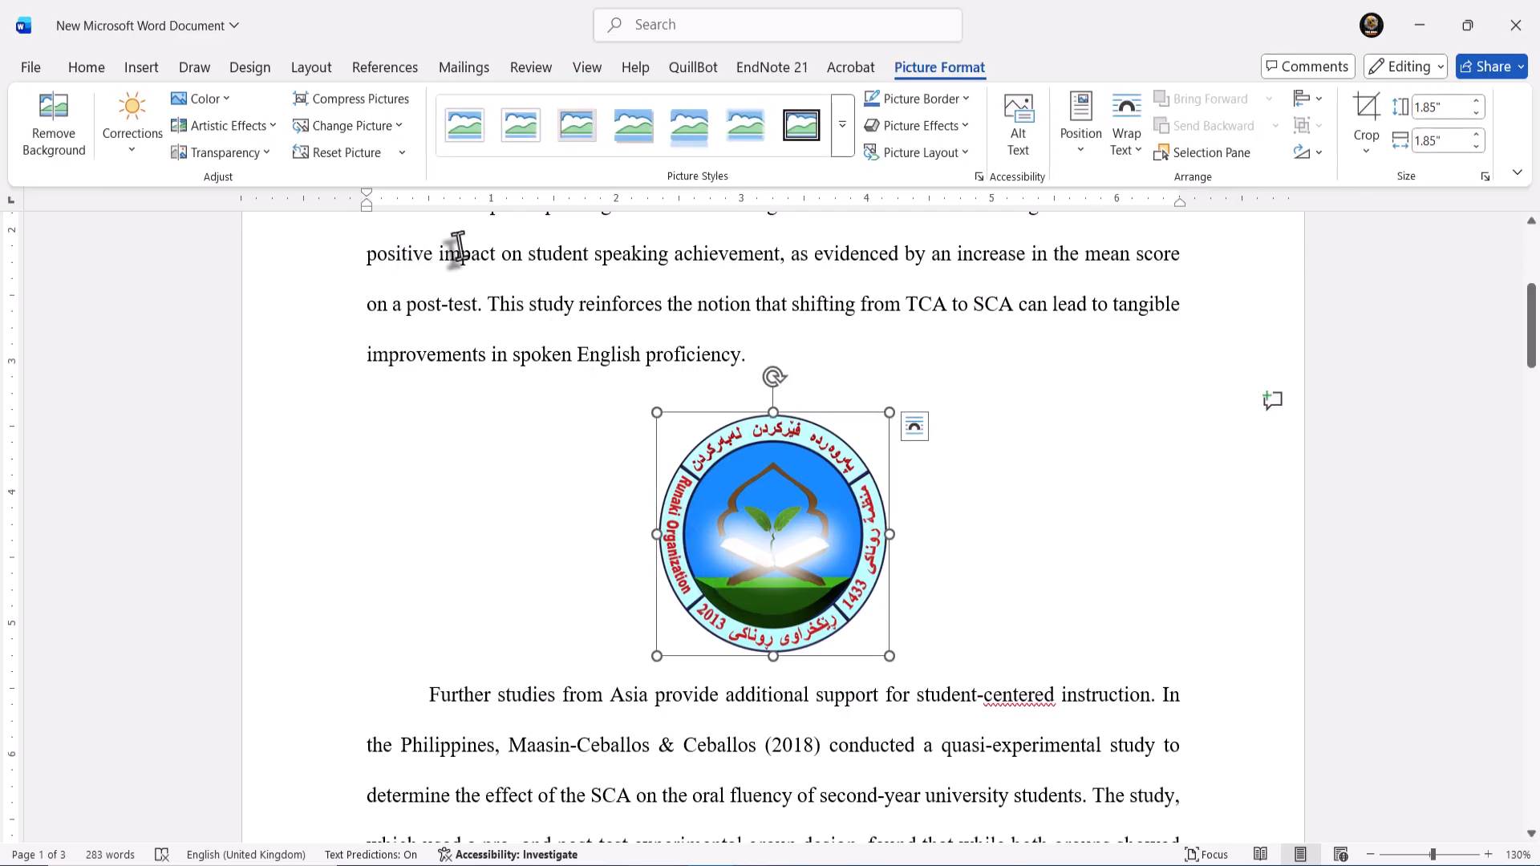
- Preview the picture styles on the logo, including Center Shadow Rectangle, without applying one, and deselect the picture
left_click(842, 135)
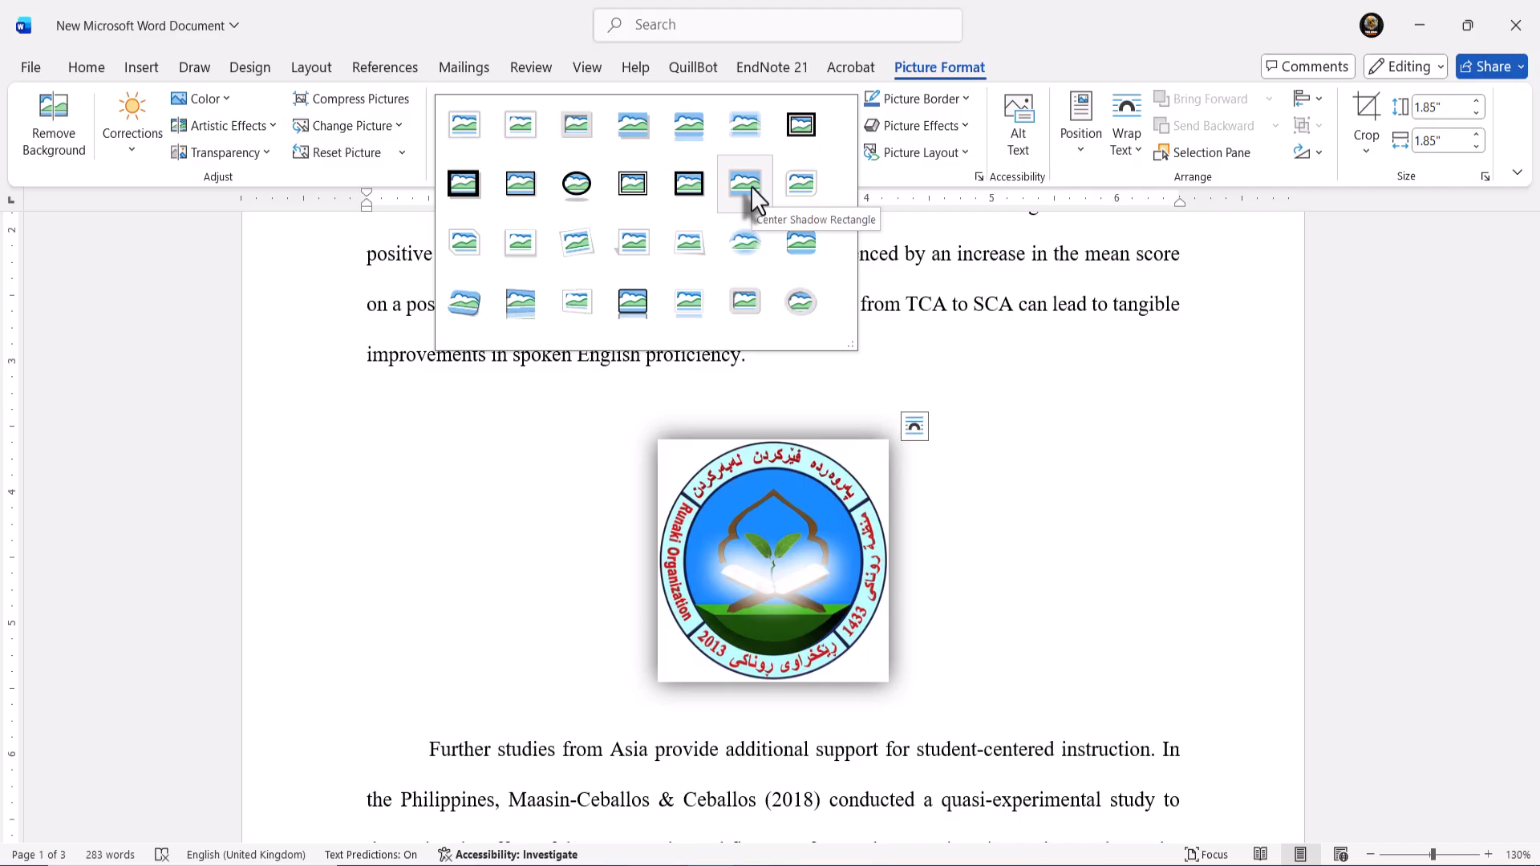
left_click(995, 443)
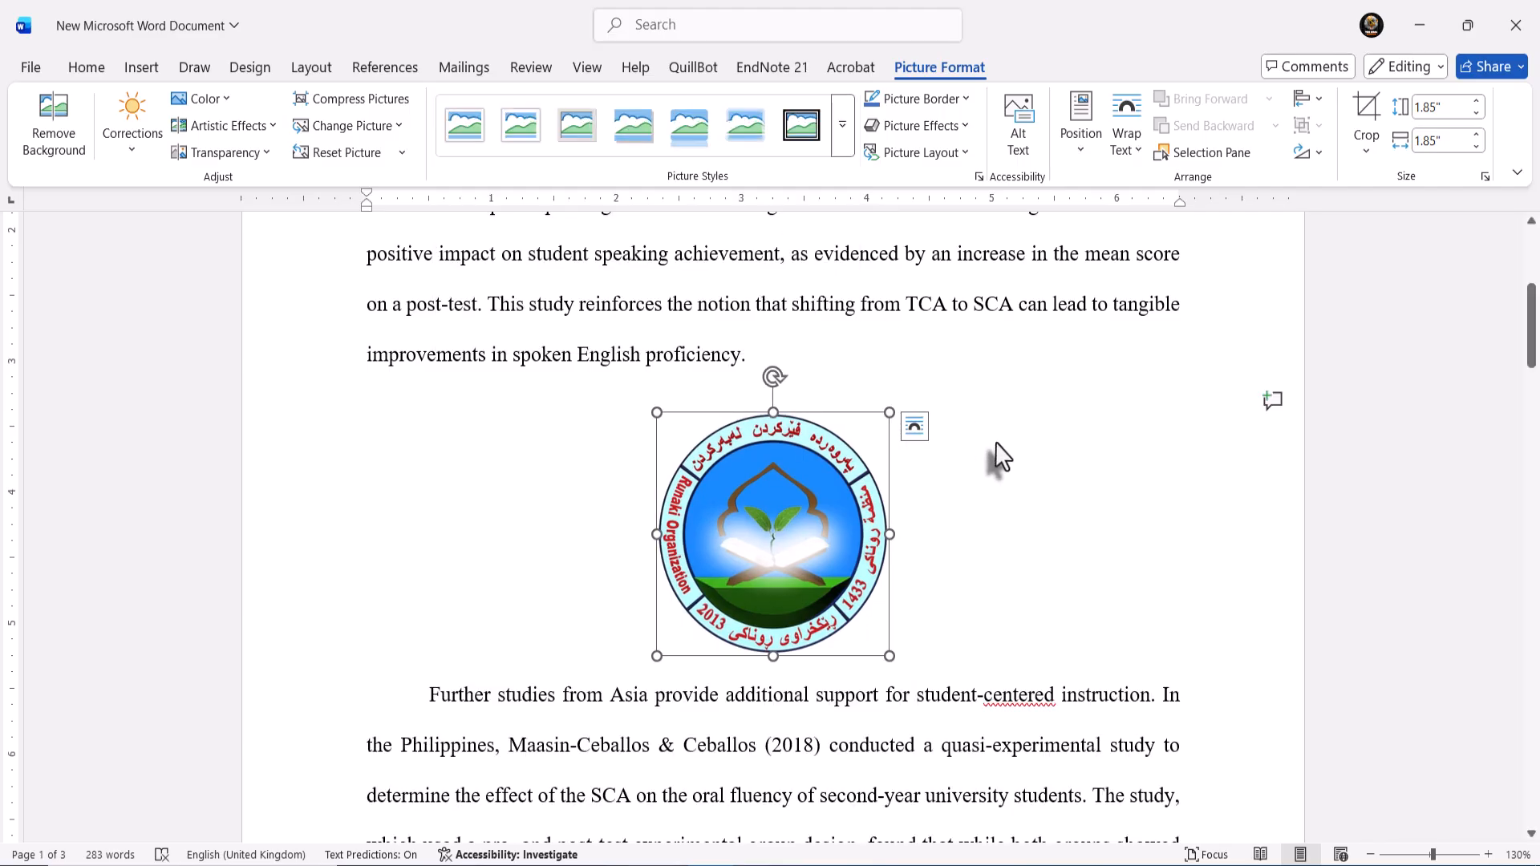
left_click(1036, 492)
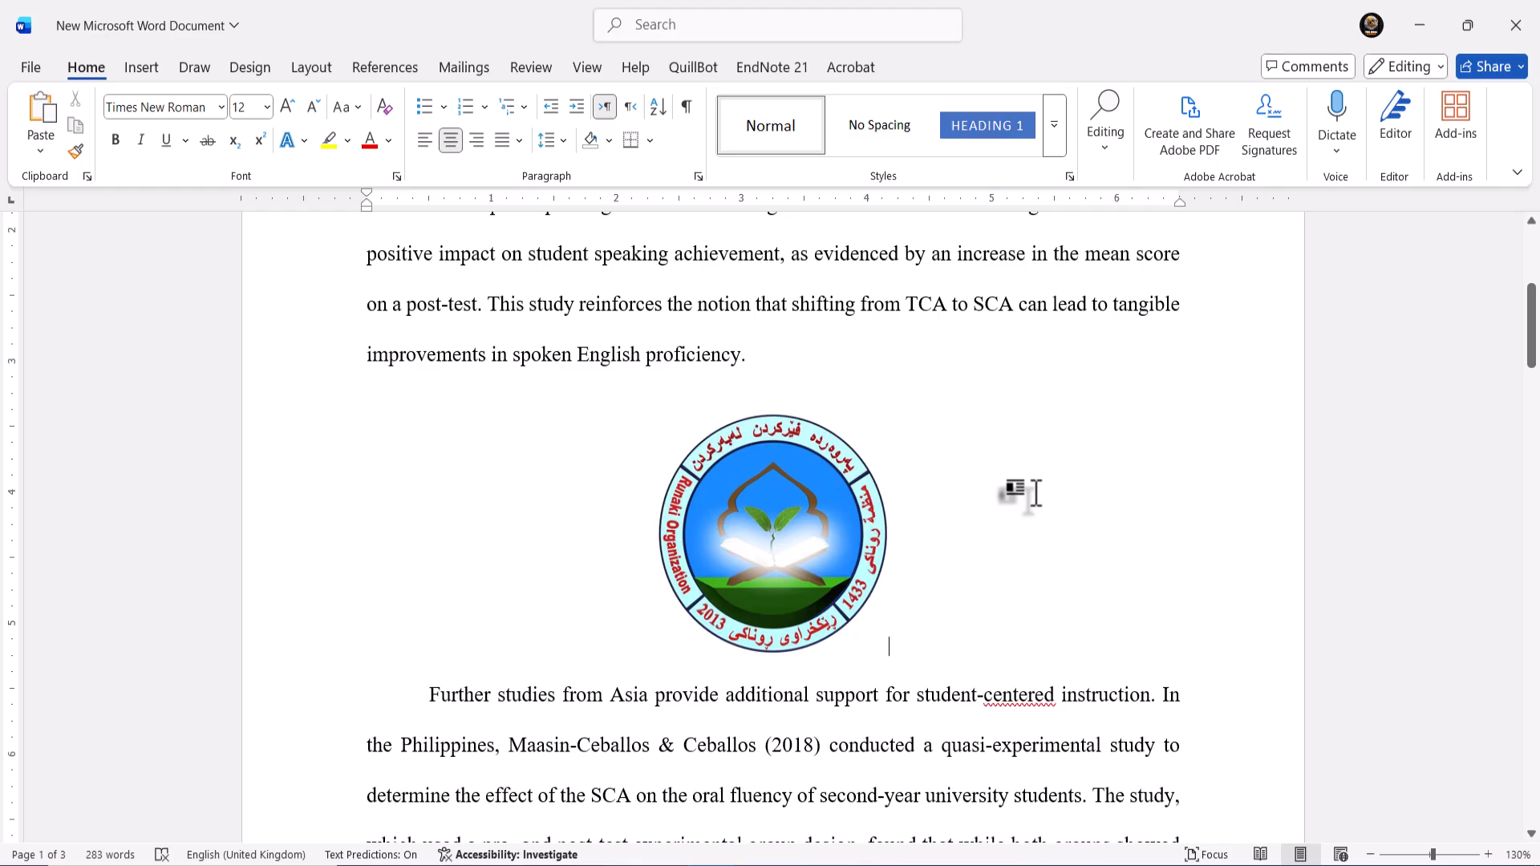
left_click(834, 501)
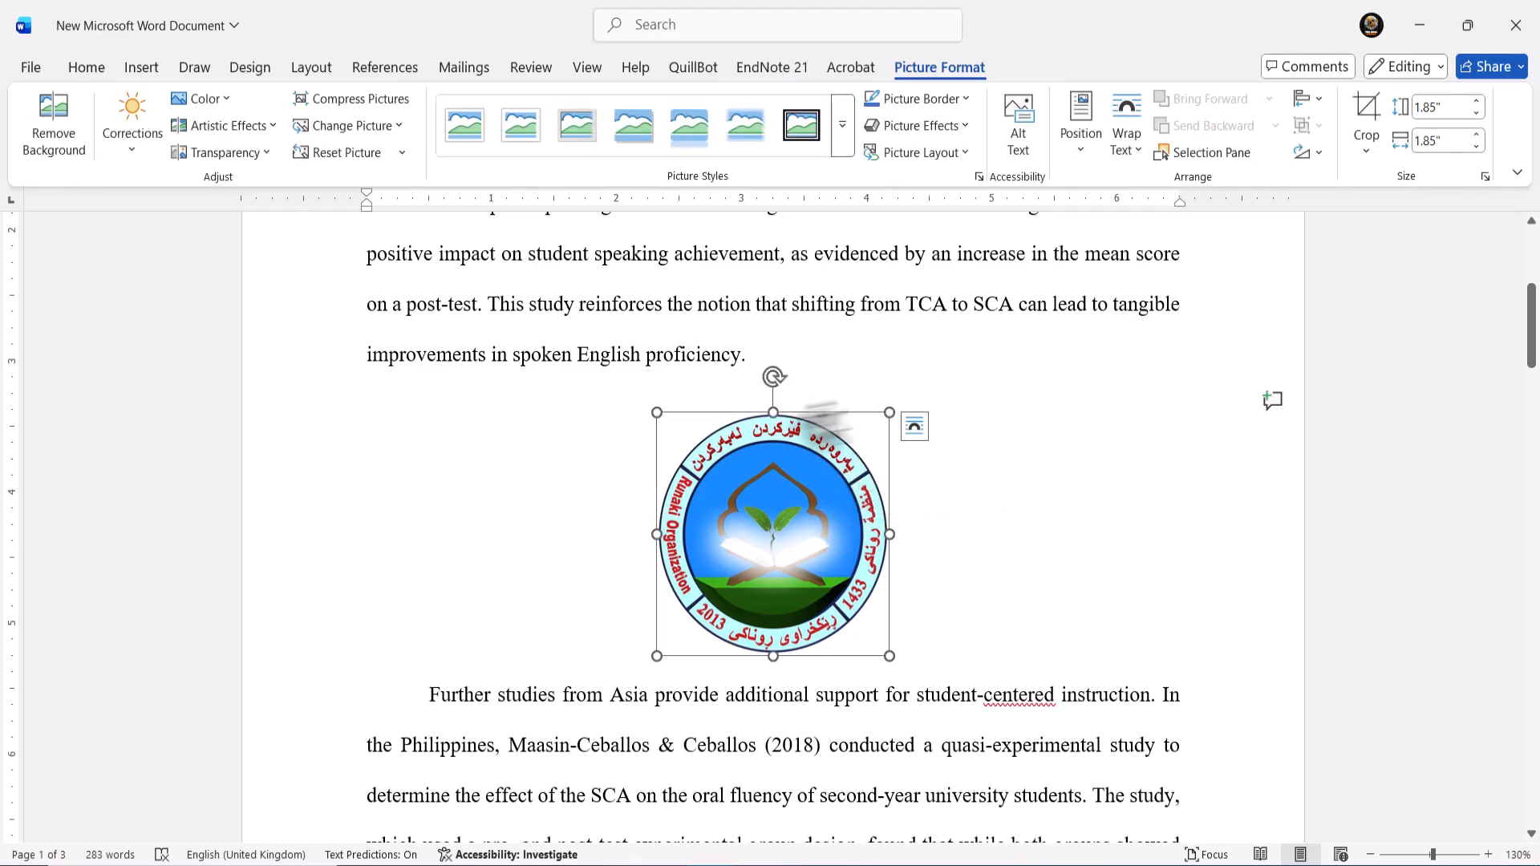
left_click(955, 605)
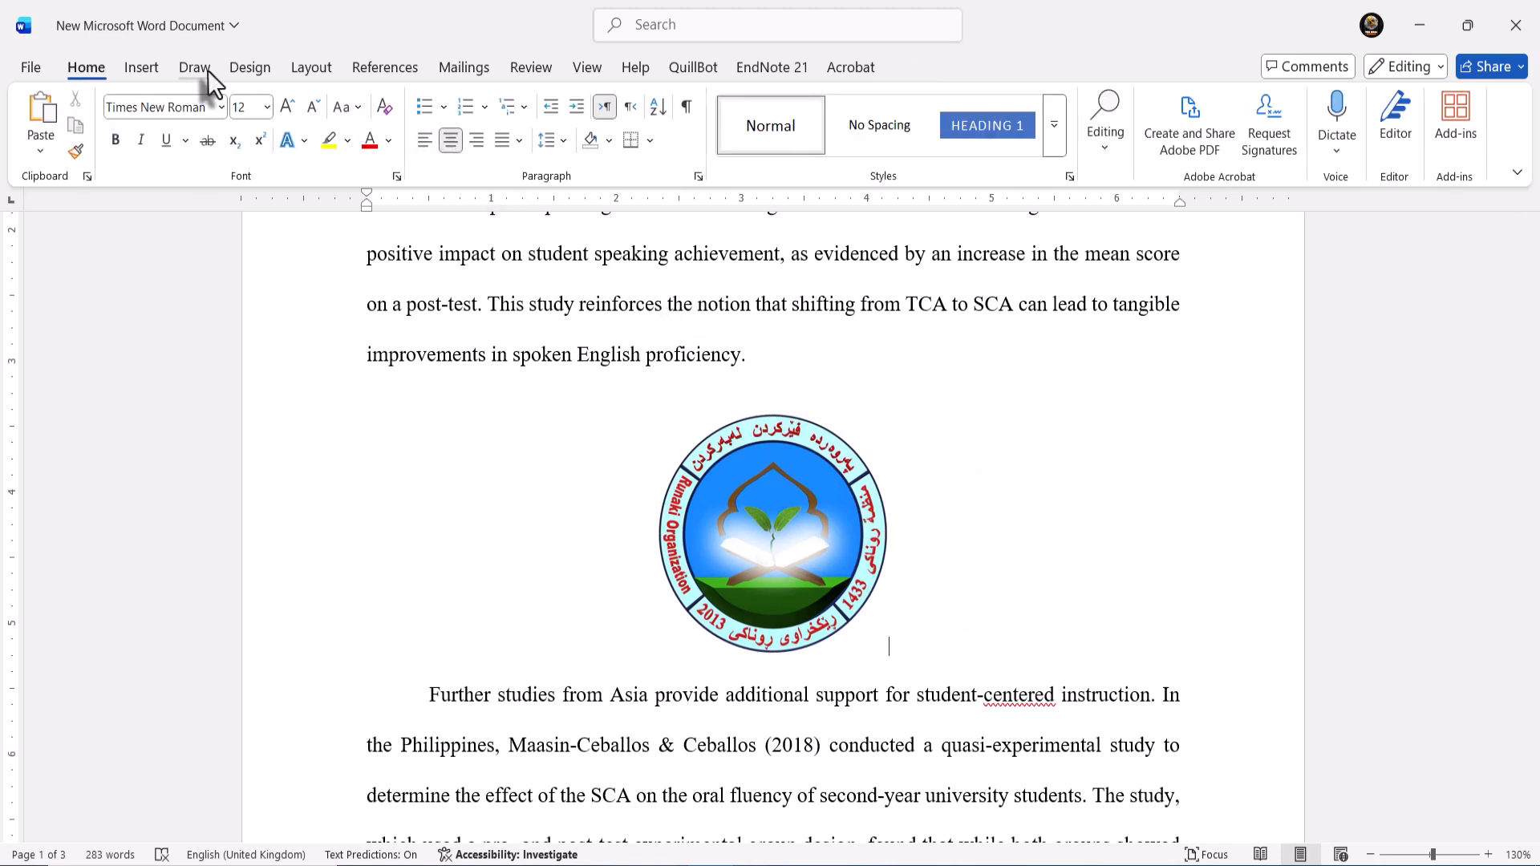
- Set the page color to the lightest tint of the gray theme color, trying plain orange first and undoing it
left_click(242, 69)
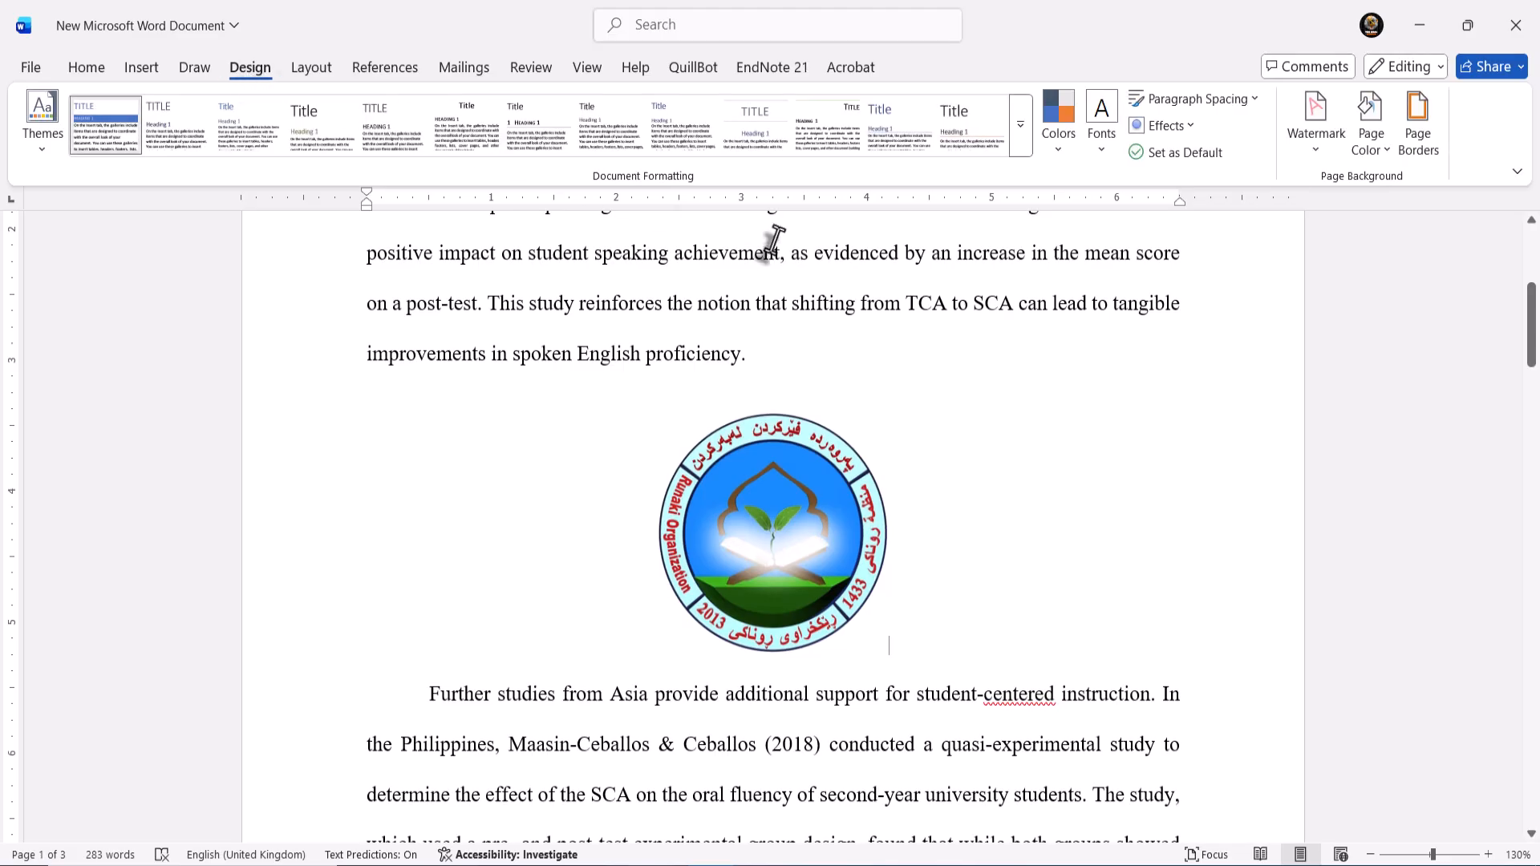
left_click(1385, 151)
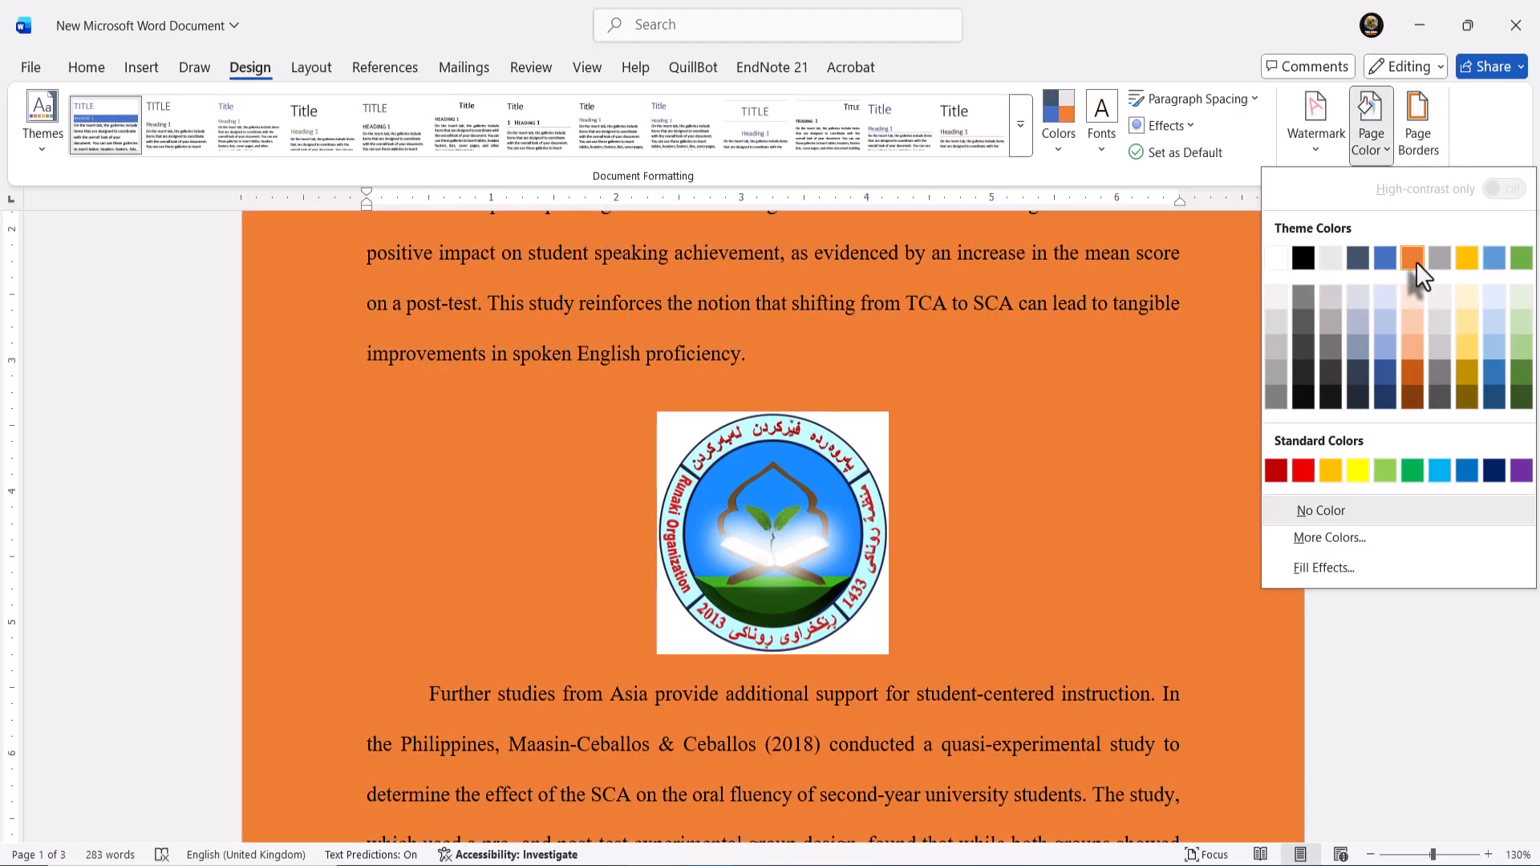
left_click(1415, 260)
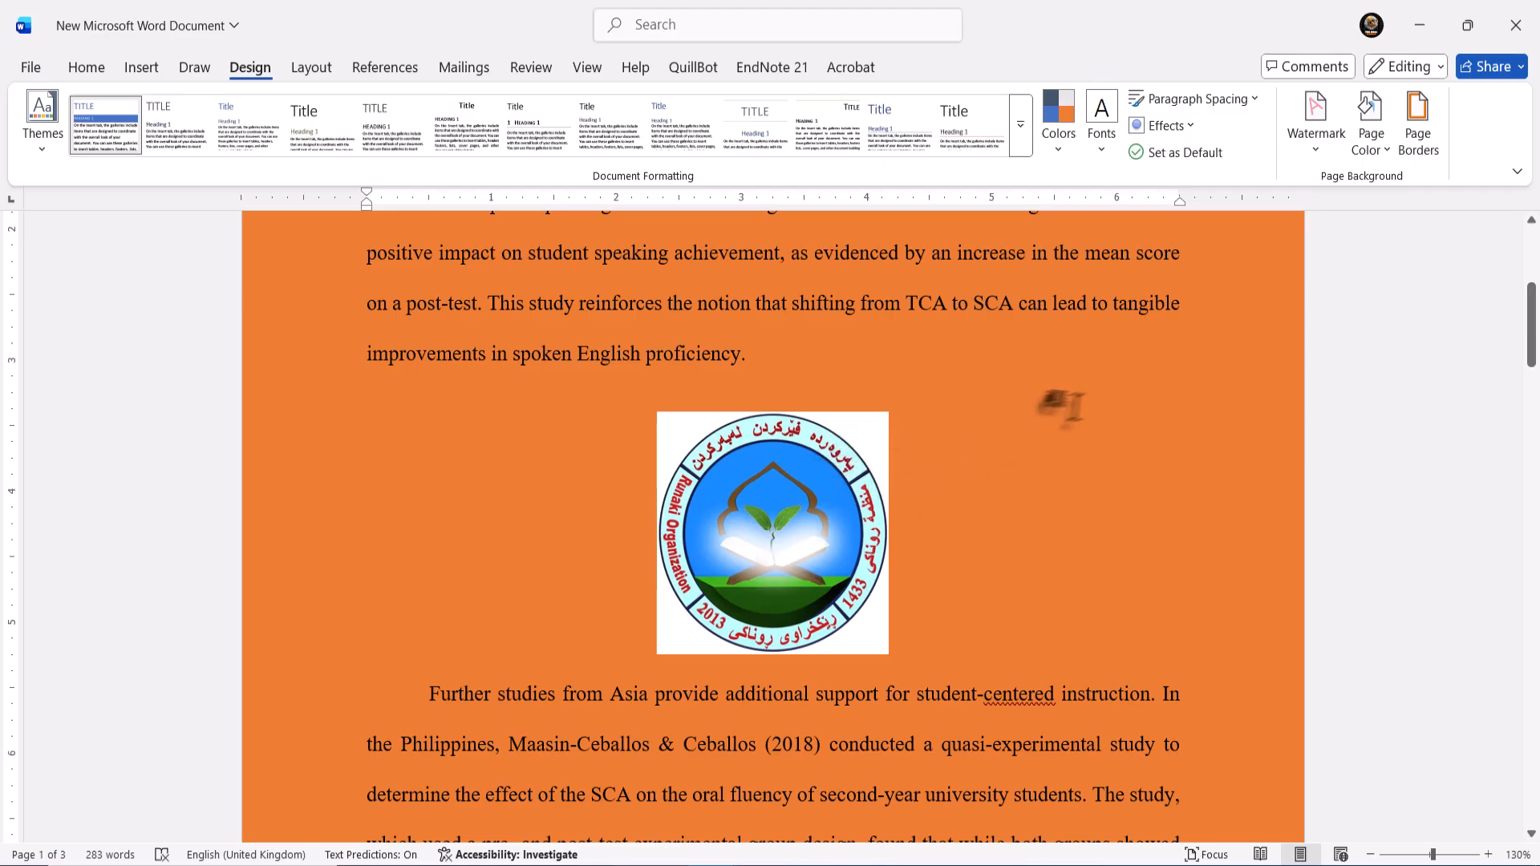
key("ctrl+z")
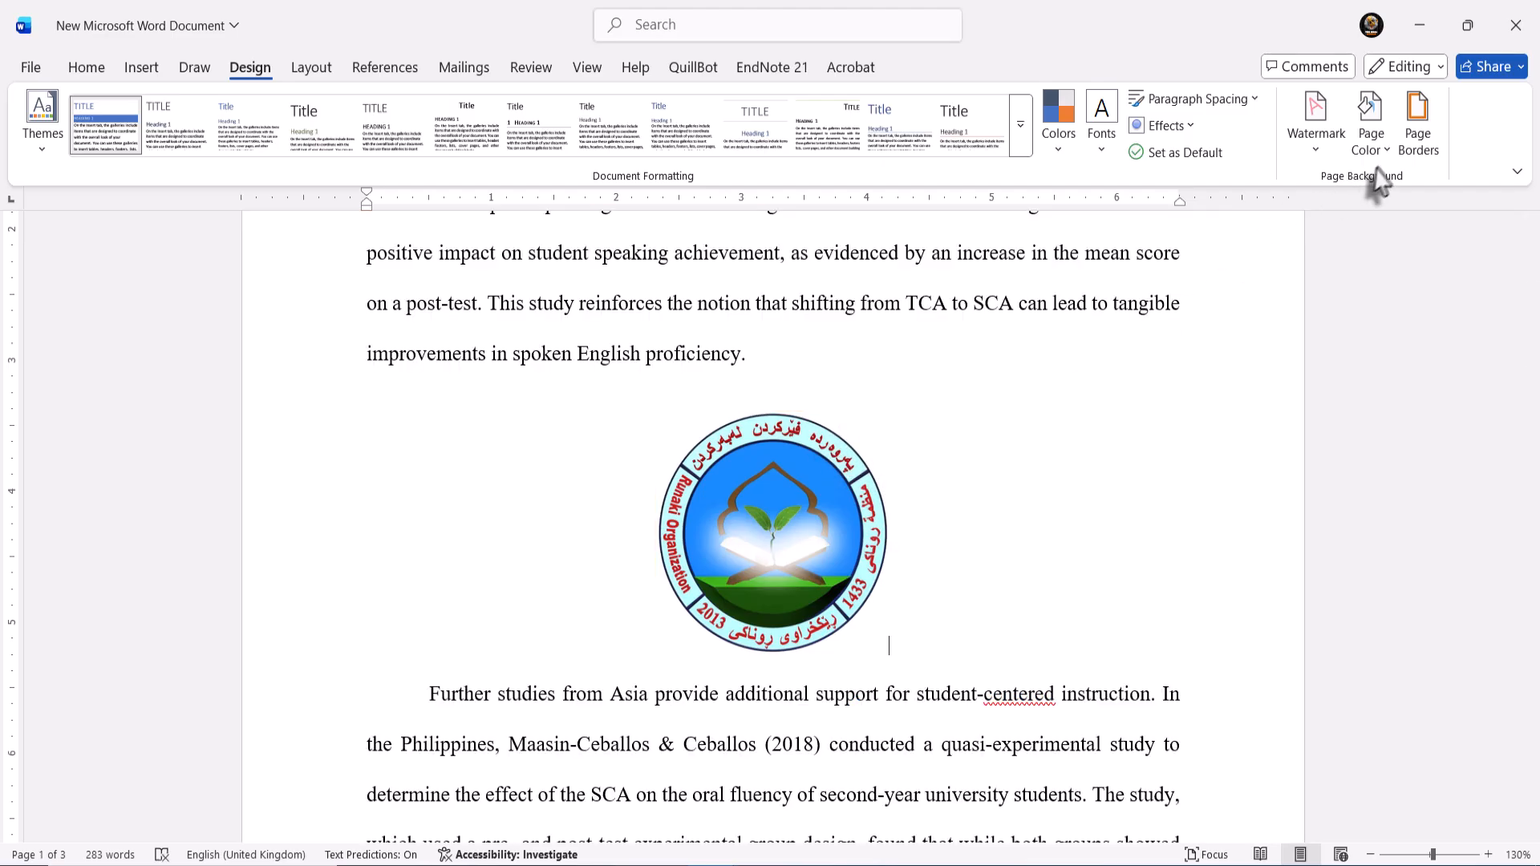
left_click(1374, 147)
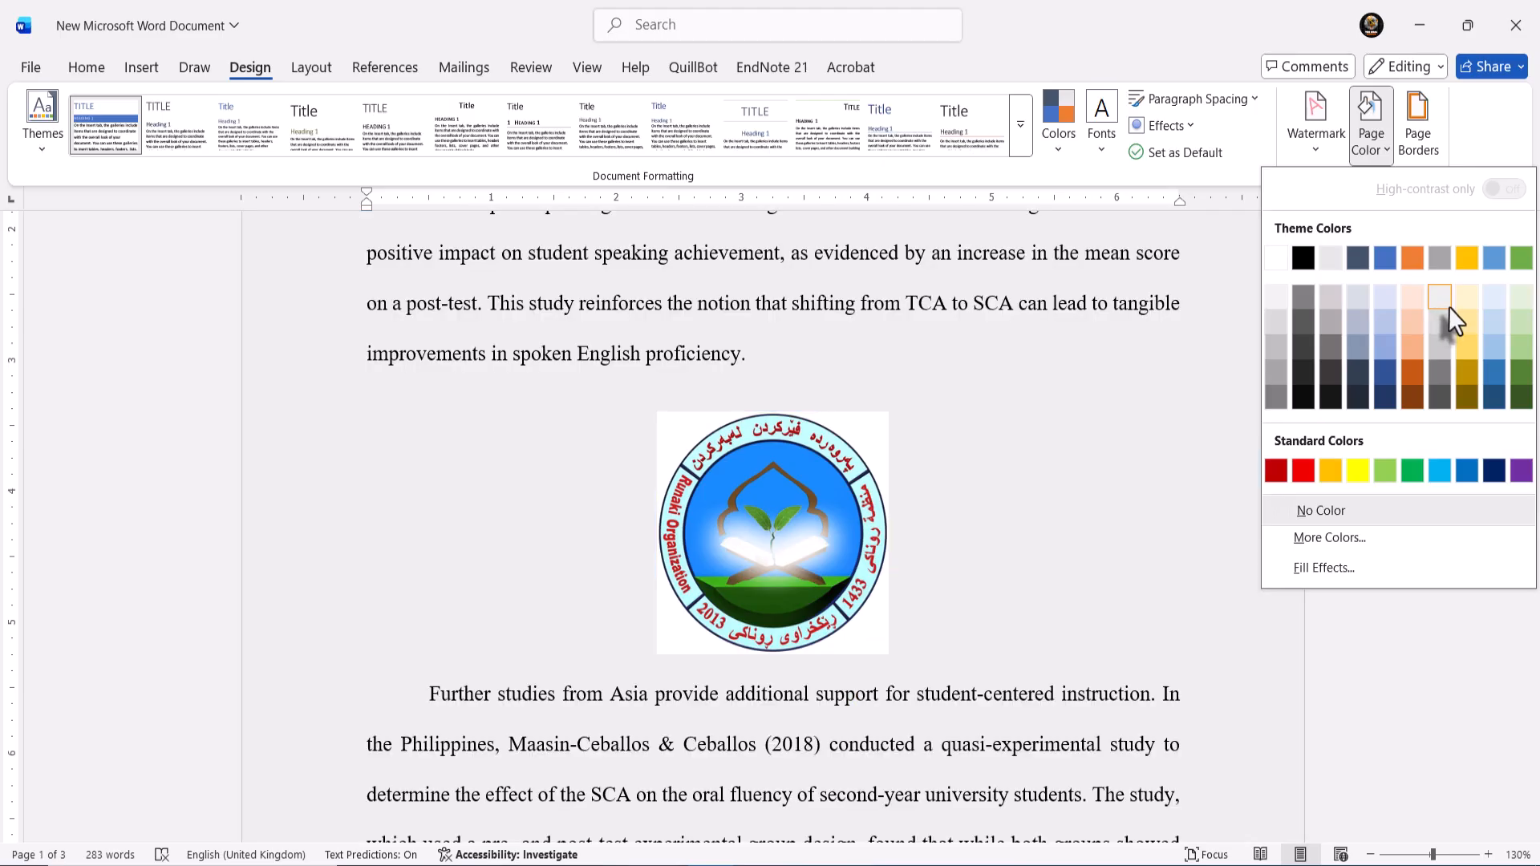
left_click(1447, 304)
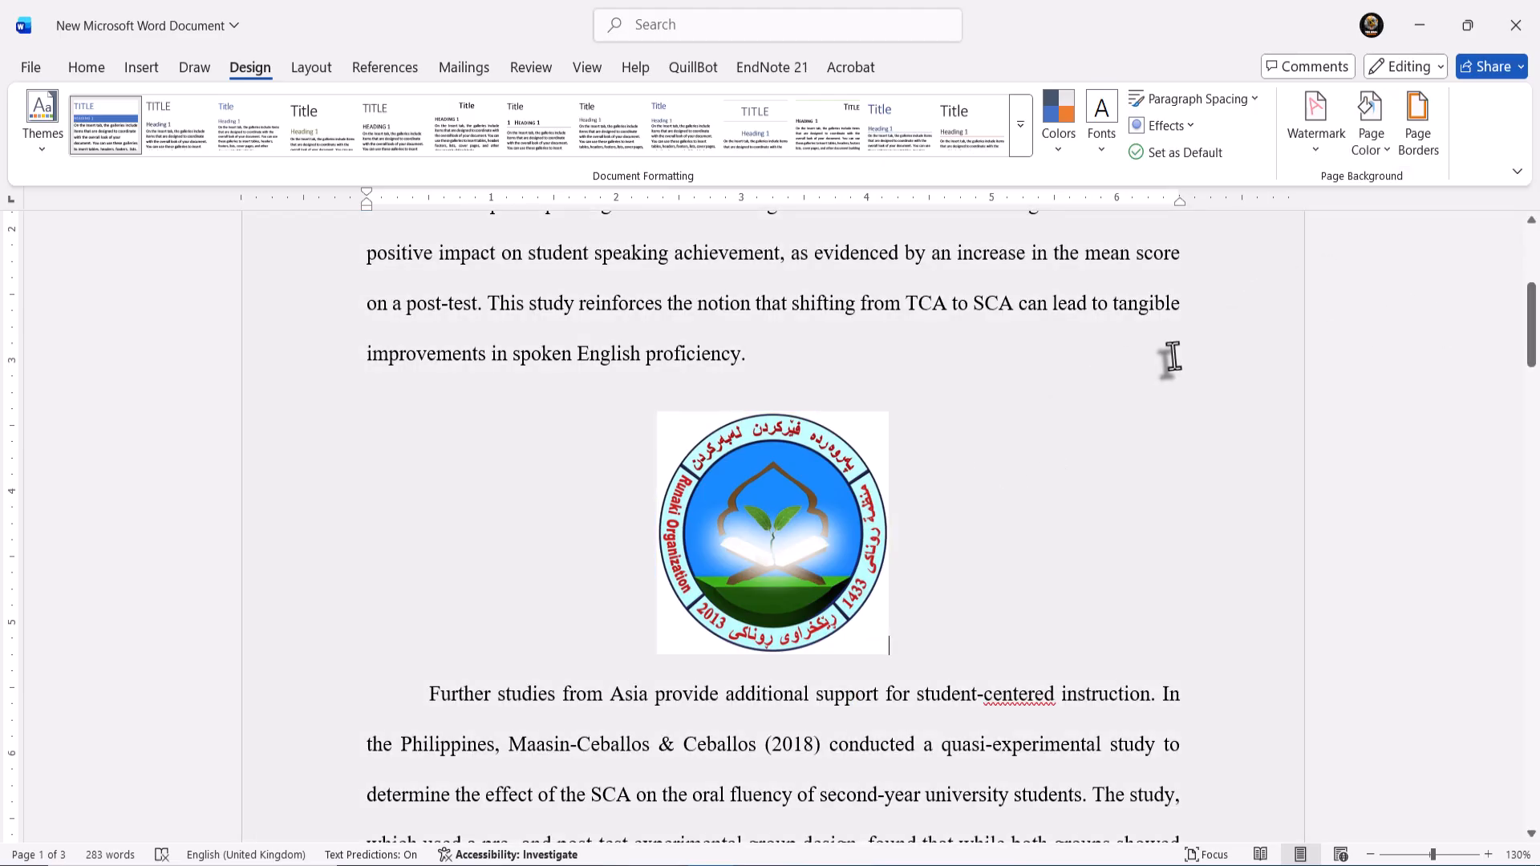
- Apply a black-framed picture style with a shadow to the logo picture between the two paragraphs
left_click(834, 529)
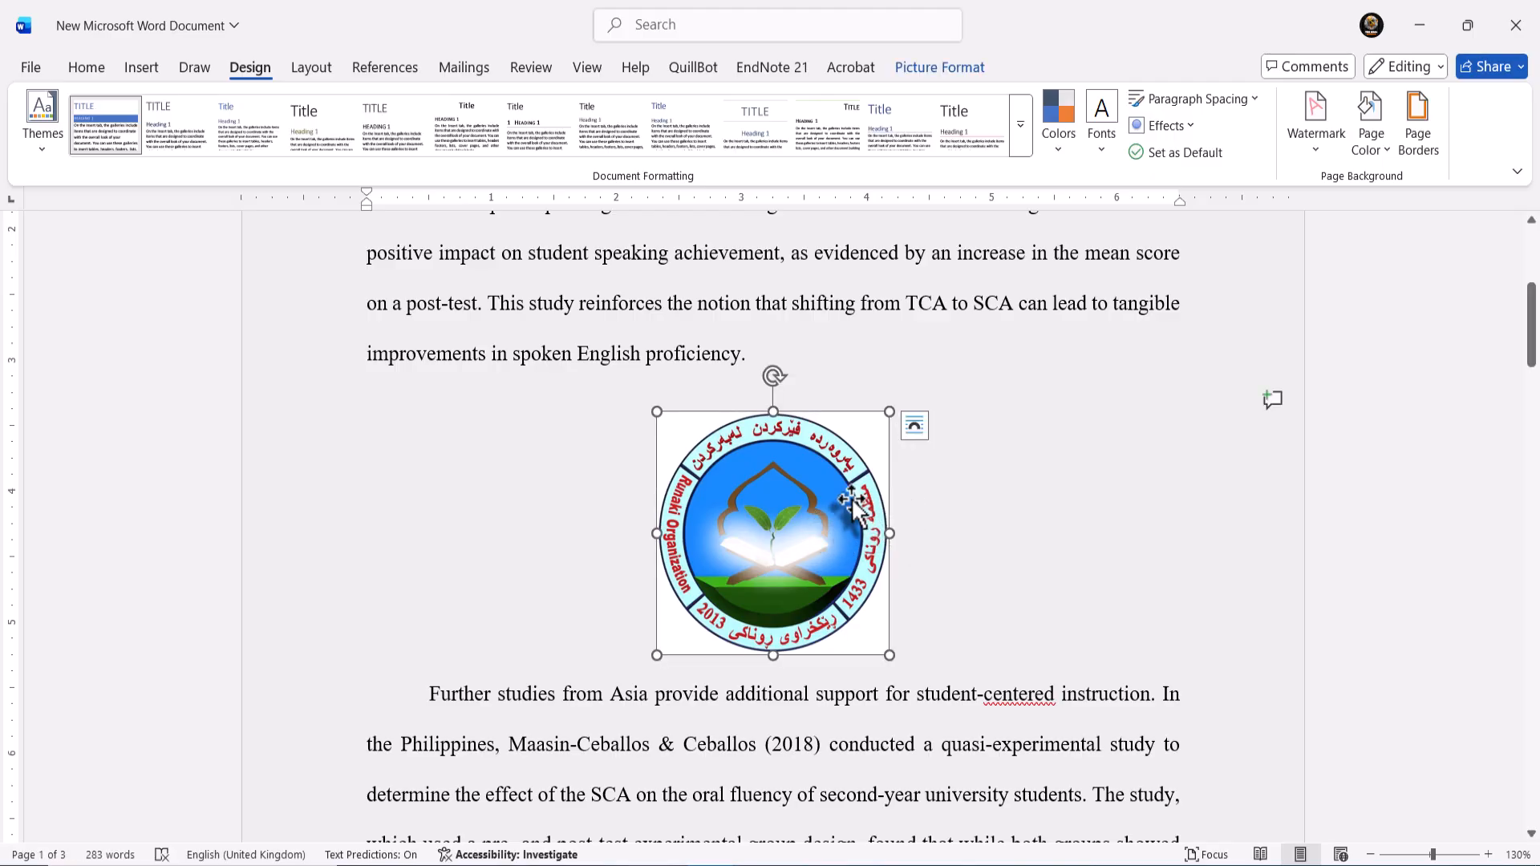
left_click(959, 72)
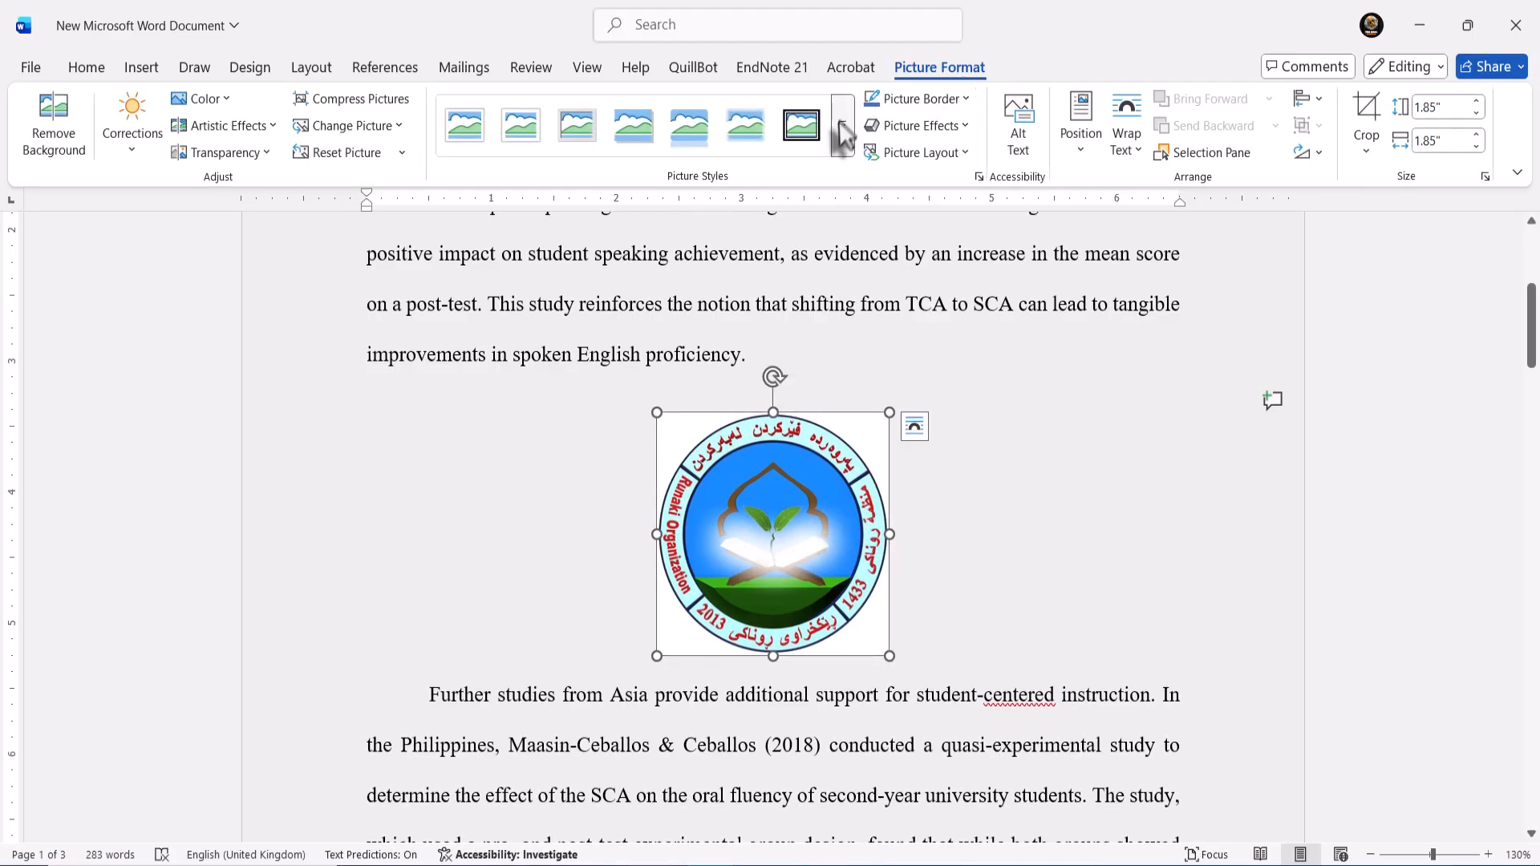
left_click(842, 124)
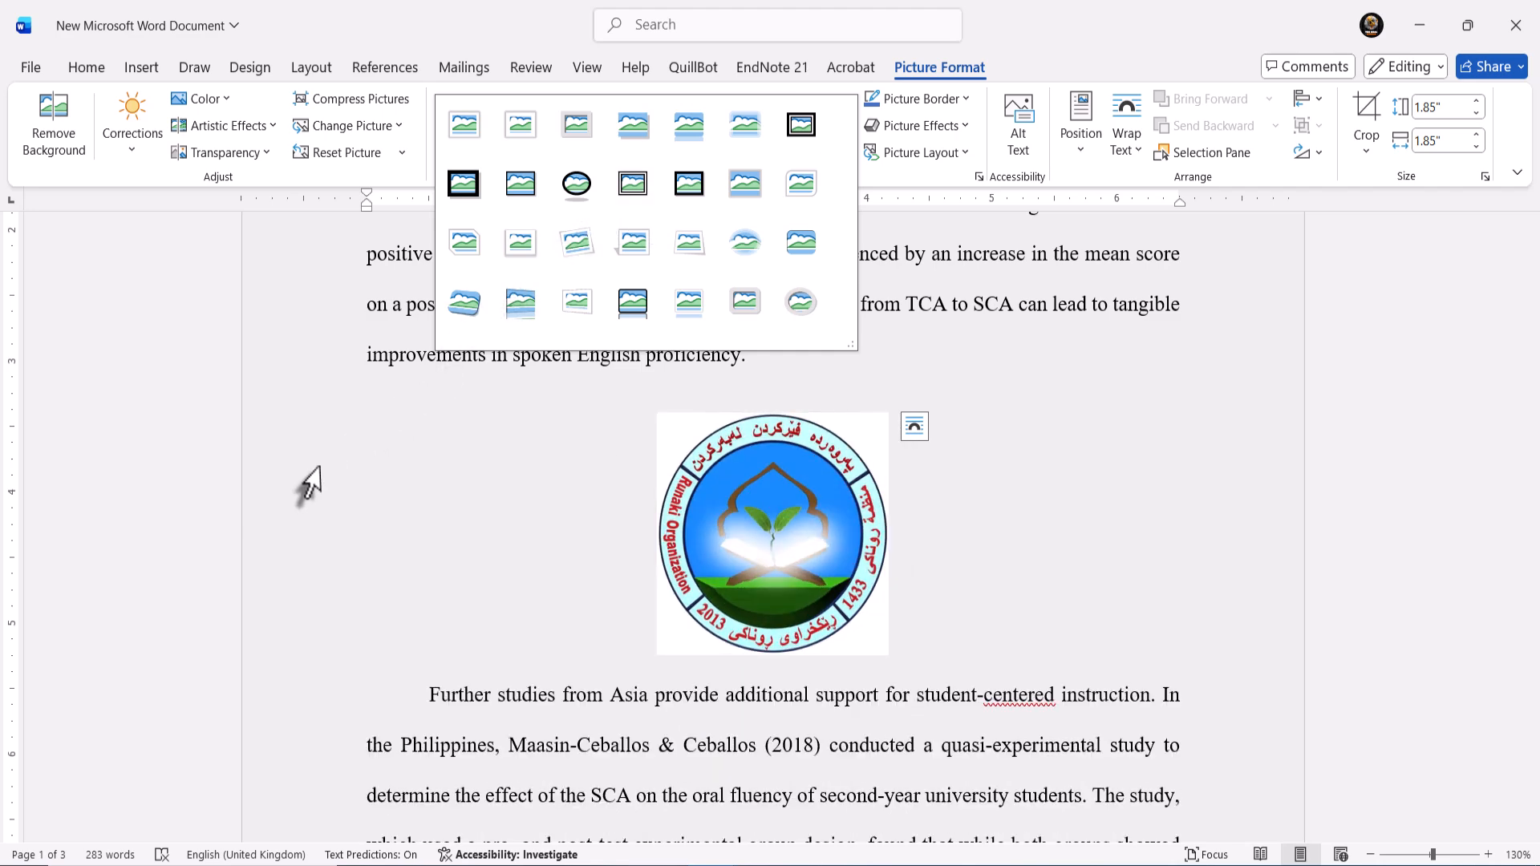
key("Escape")
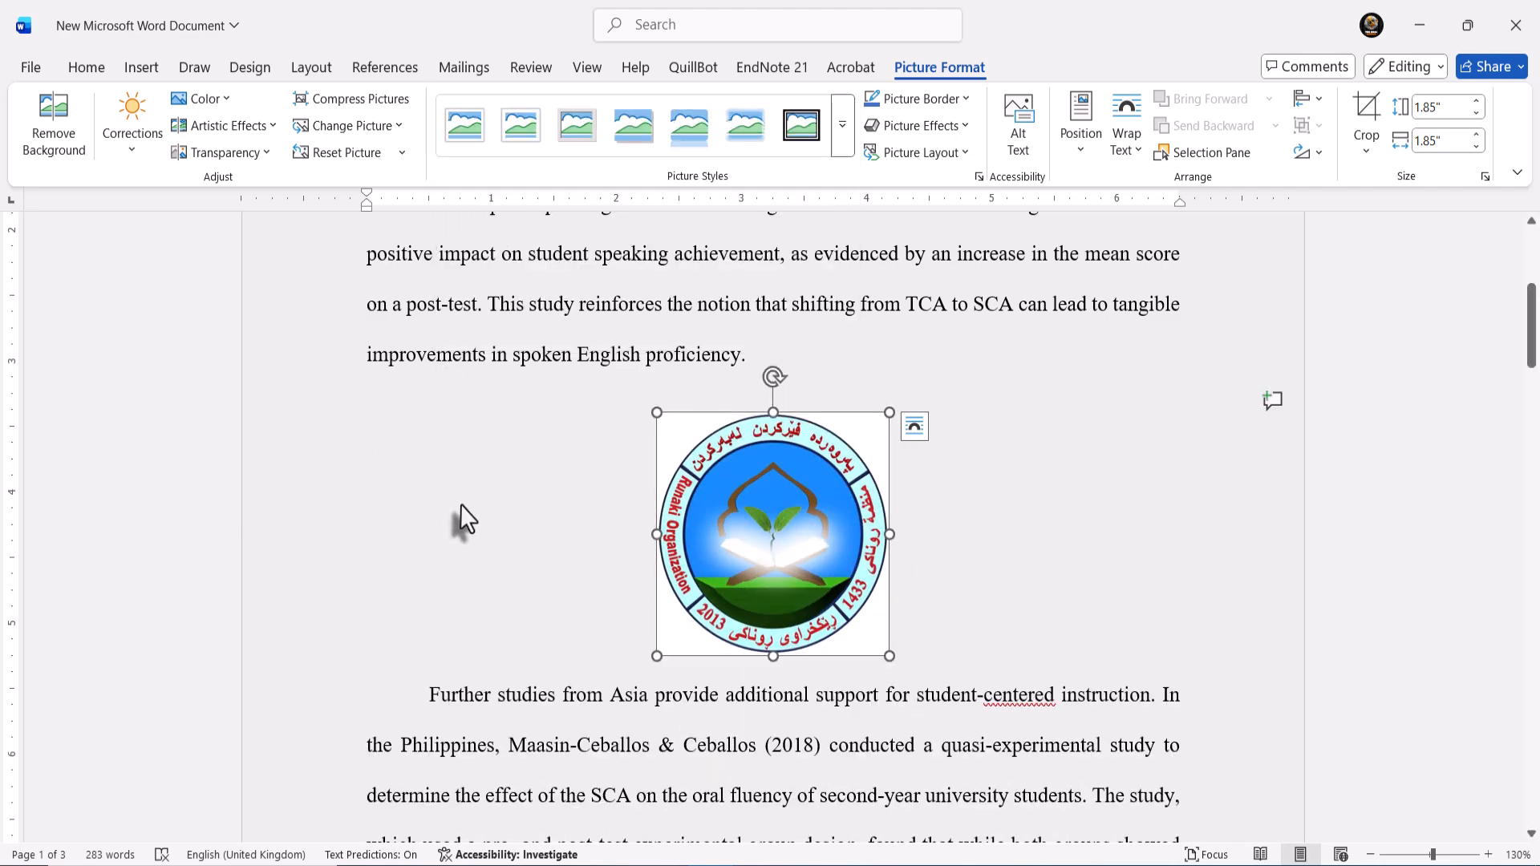
left_click(461, 504)
left_click(722, 546)
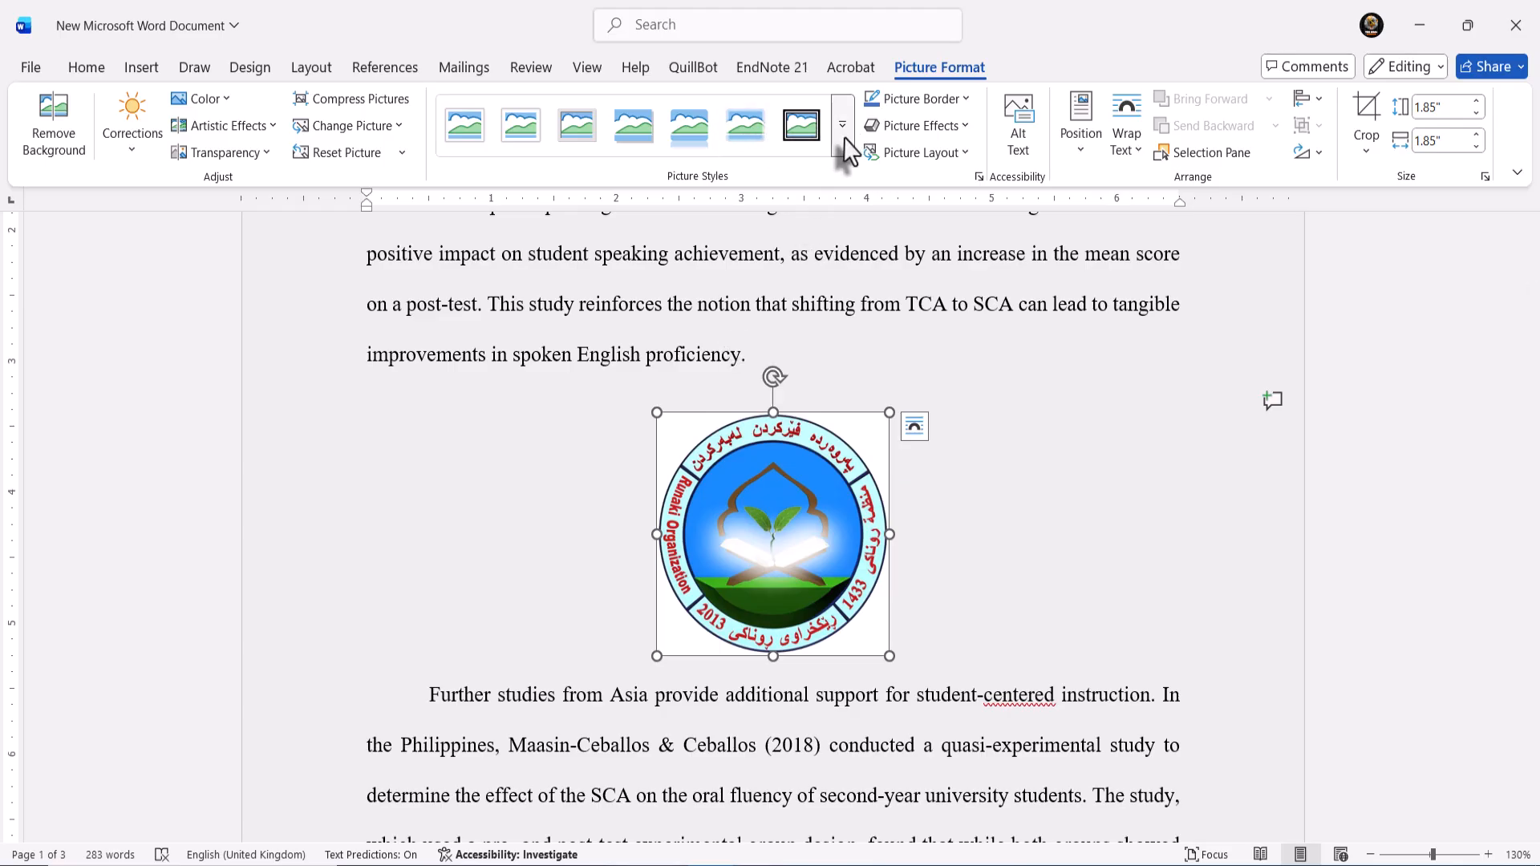
left_click(843, 138)
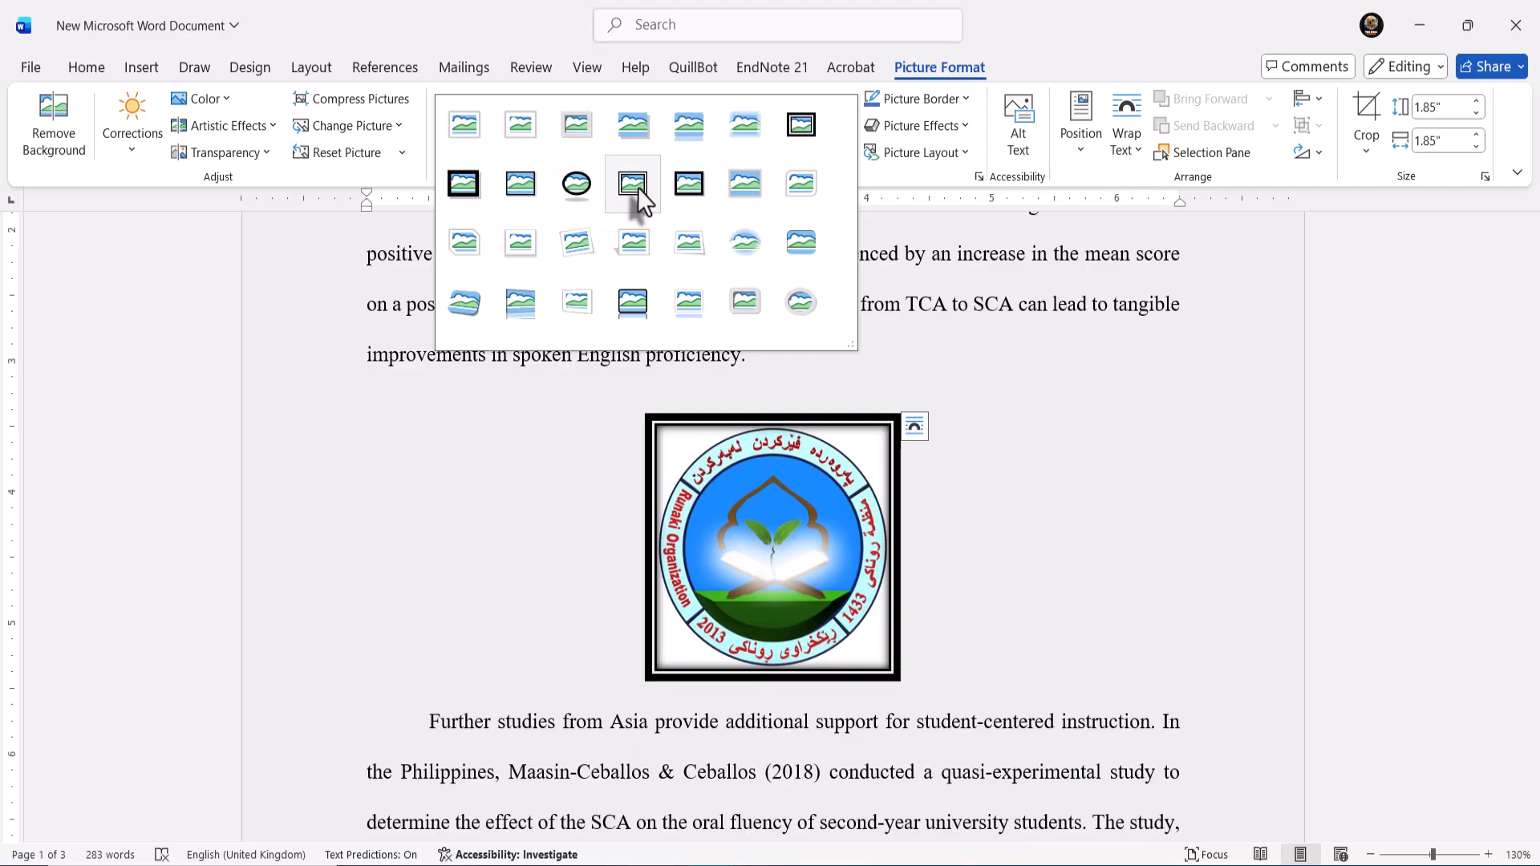
left_click(537, 187)
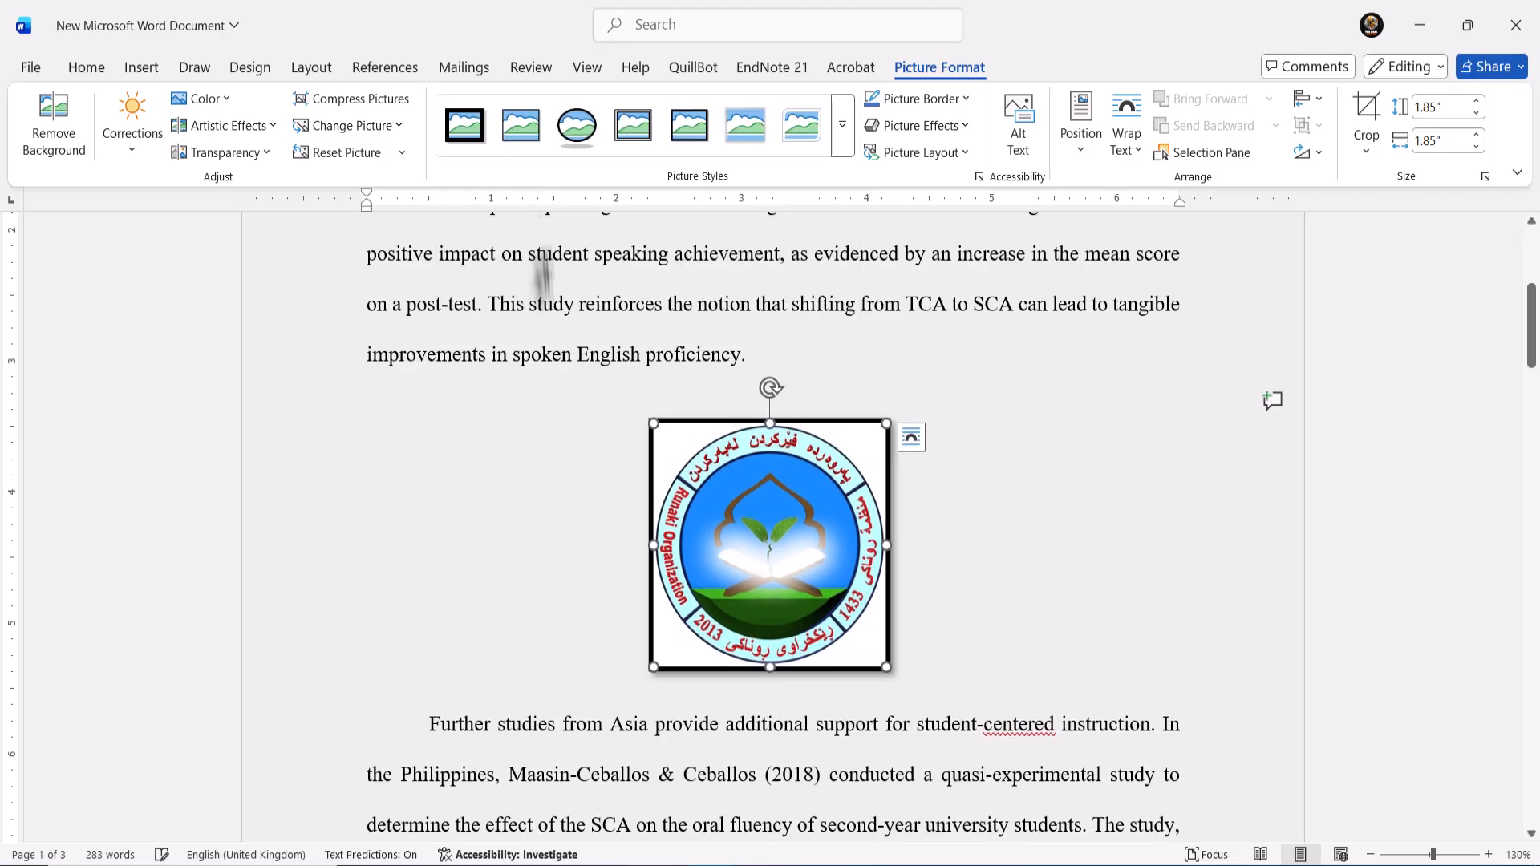
- Undo the logo's black frame style and redo it to compare the picture with and without the frame
left_click(561, 407)
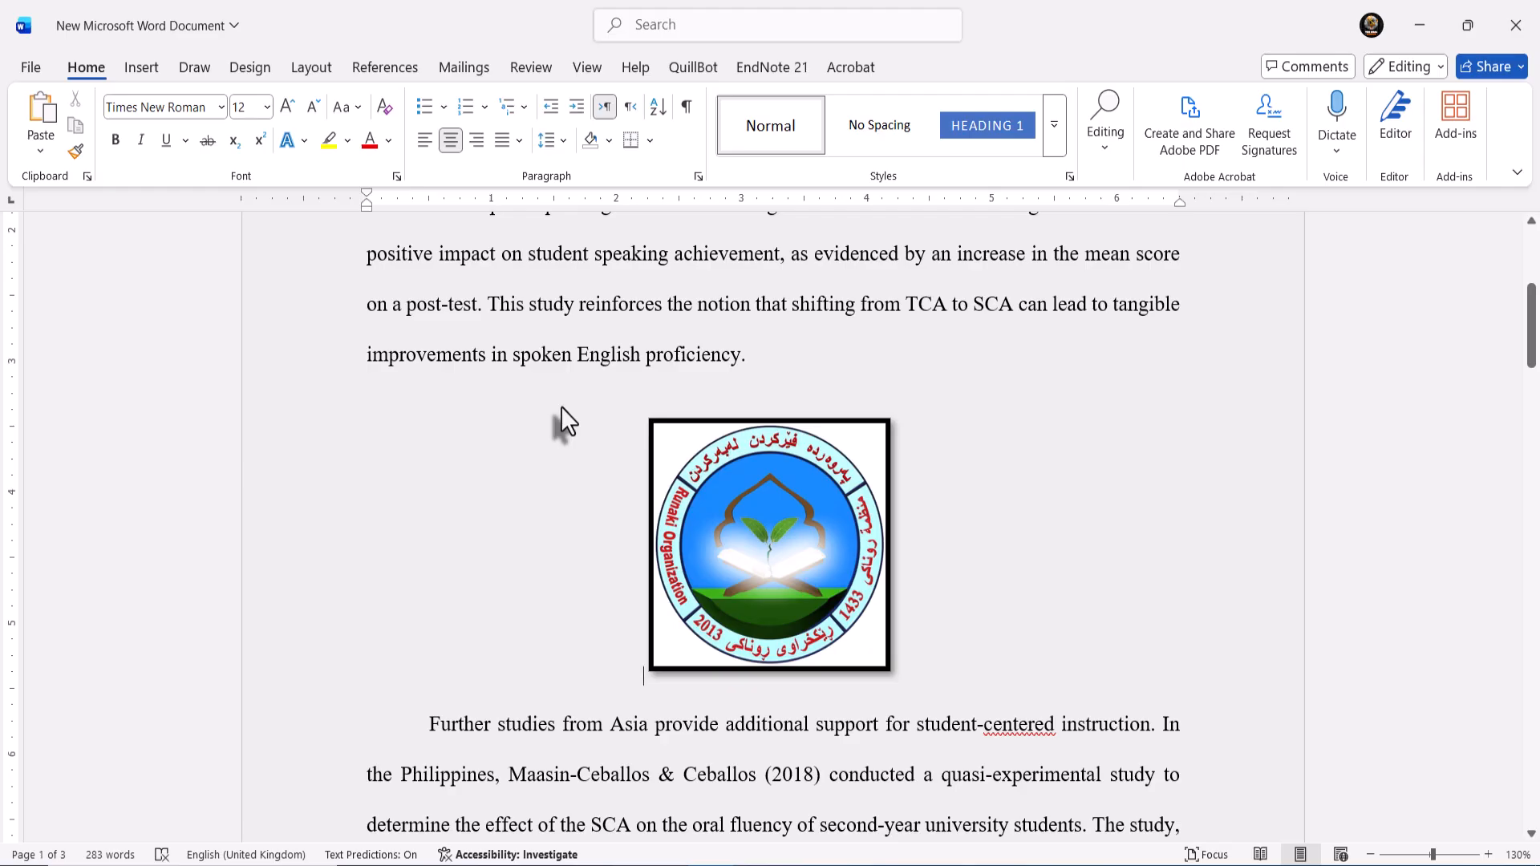
key("ctrl+z")
left_click(560, 406)
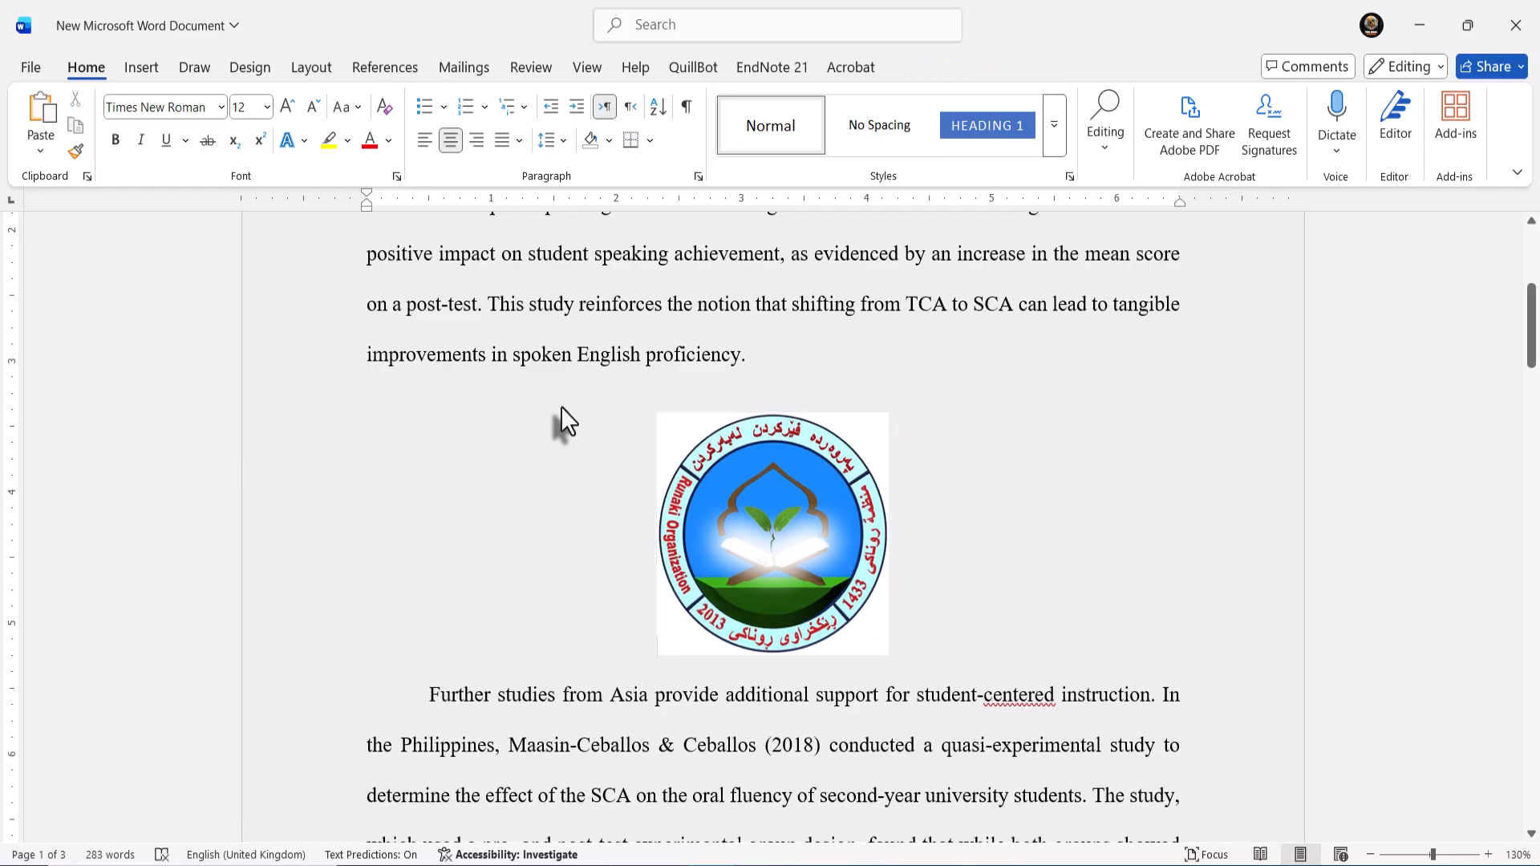
key("ctrl+y")
left_click(561, 438)
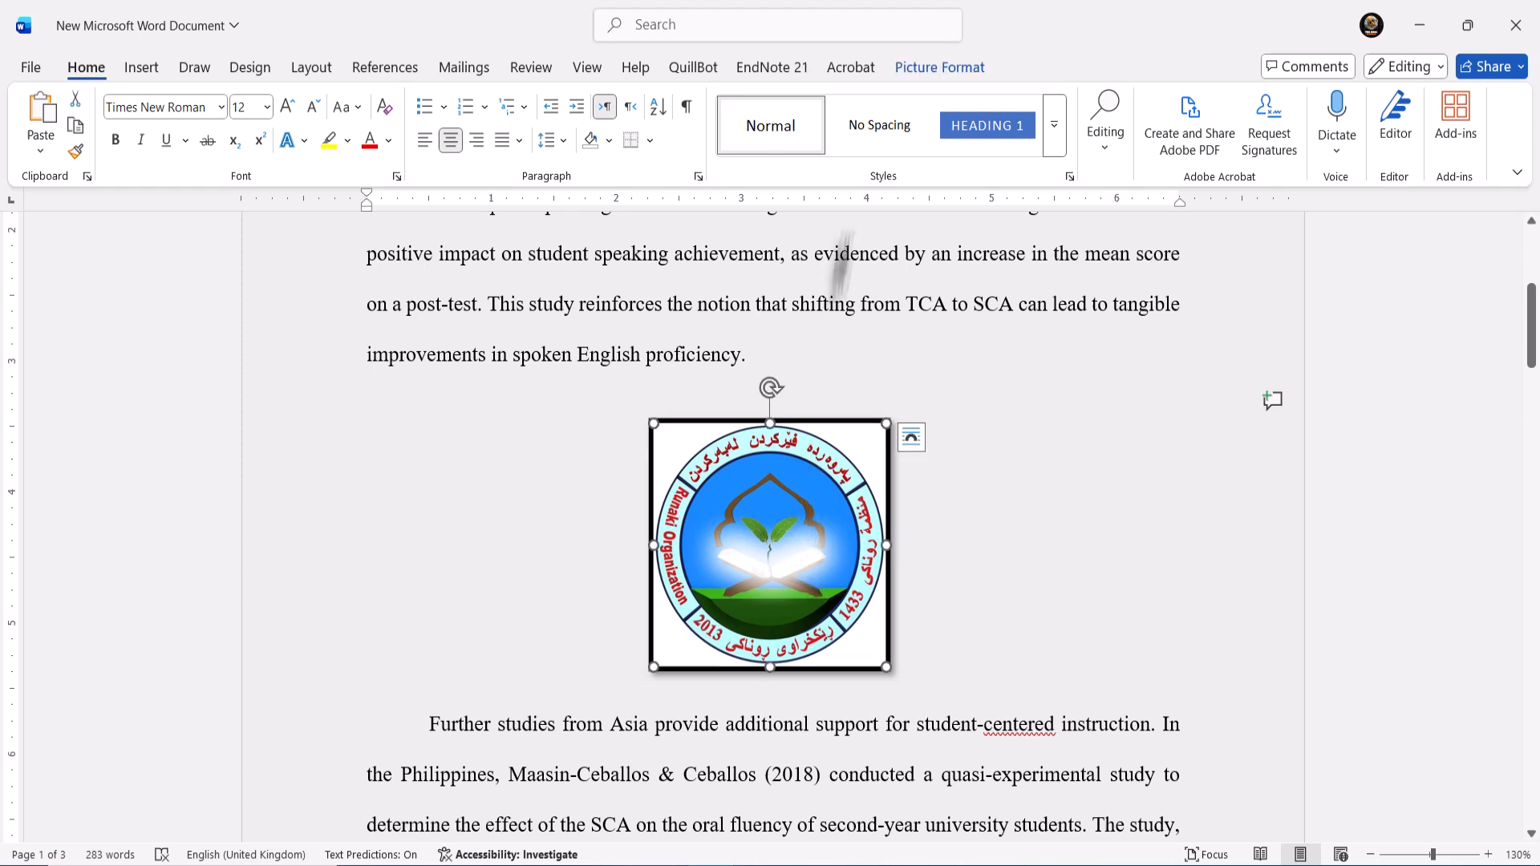
- Preview further picture styles, including a double black frame, on the framed logo without applying one, and deselect the picture
left_click(939, 67)
left_click(633, 126)
left_click(801, 125)
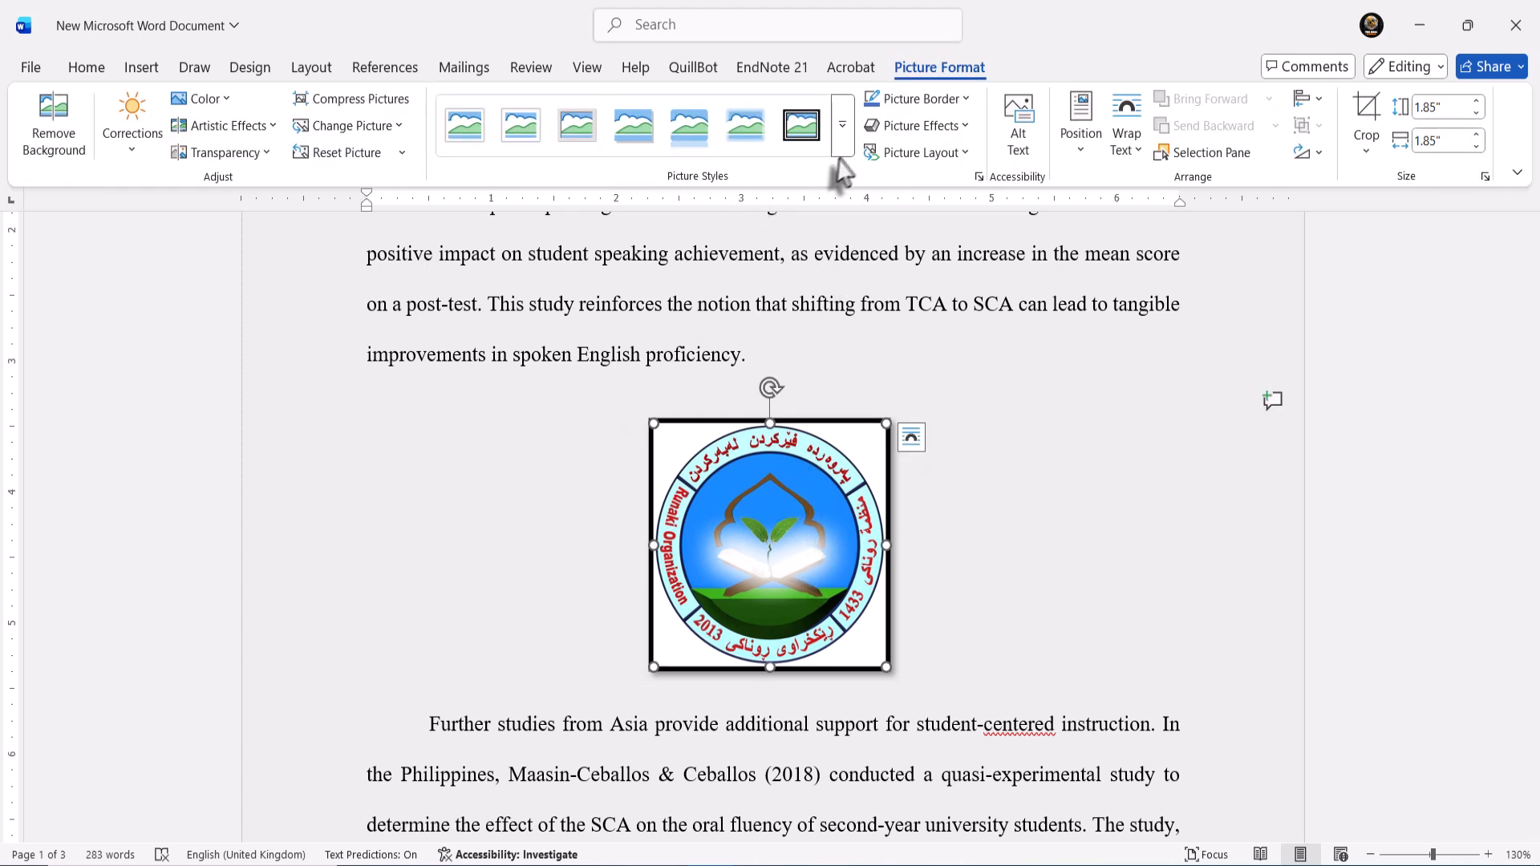
left_click(842, 126)
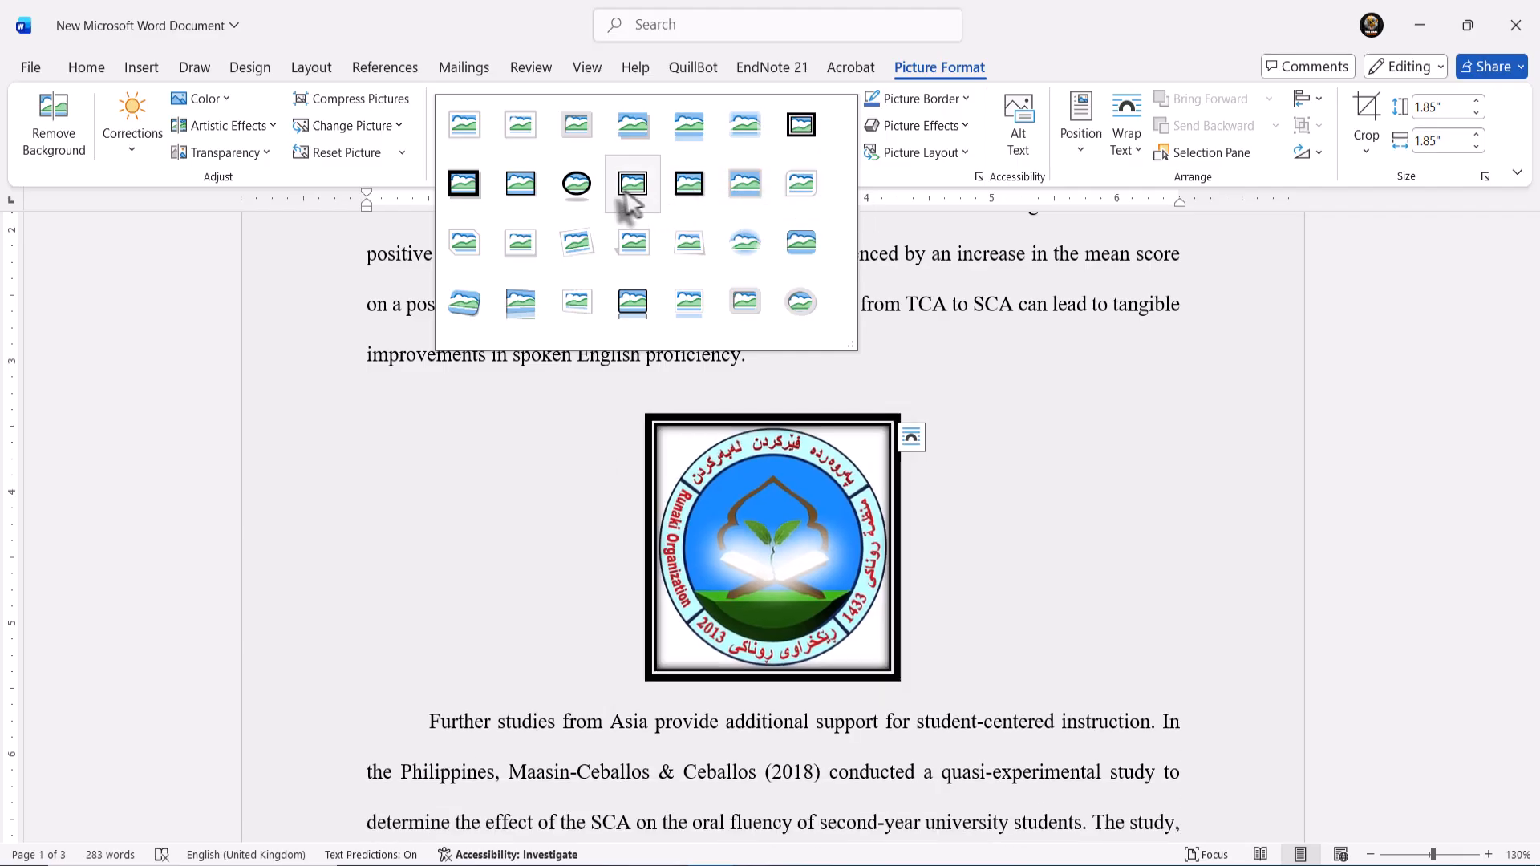
left_click(575, 408)
left_click(742, 481)
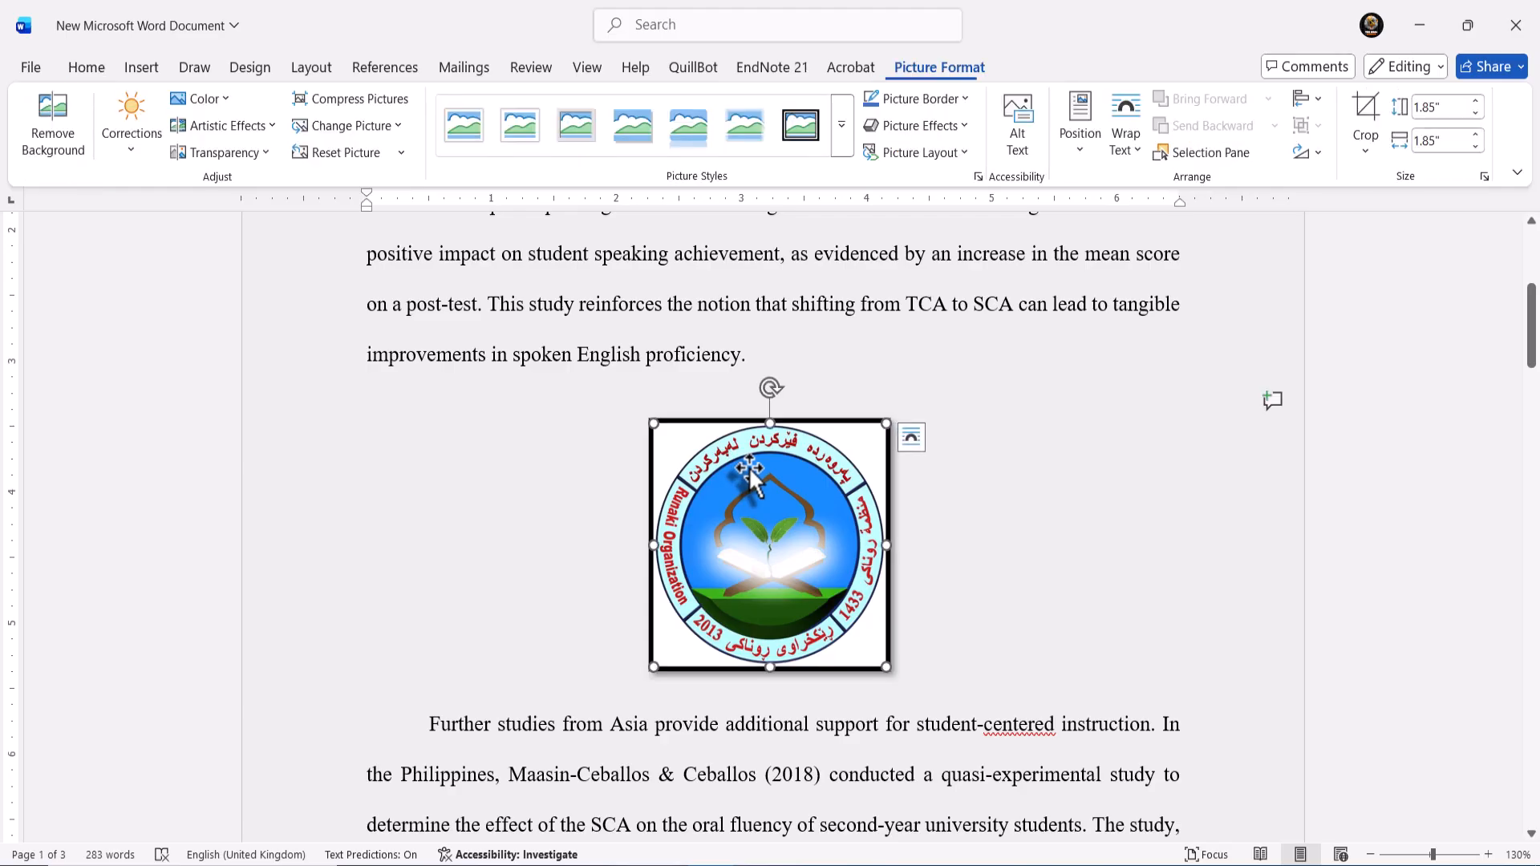
left_click(1098, 443)
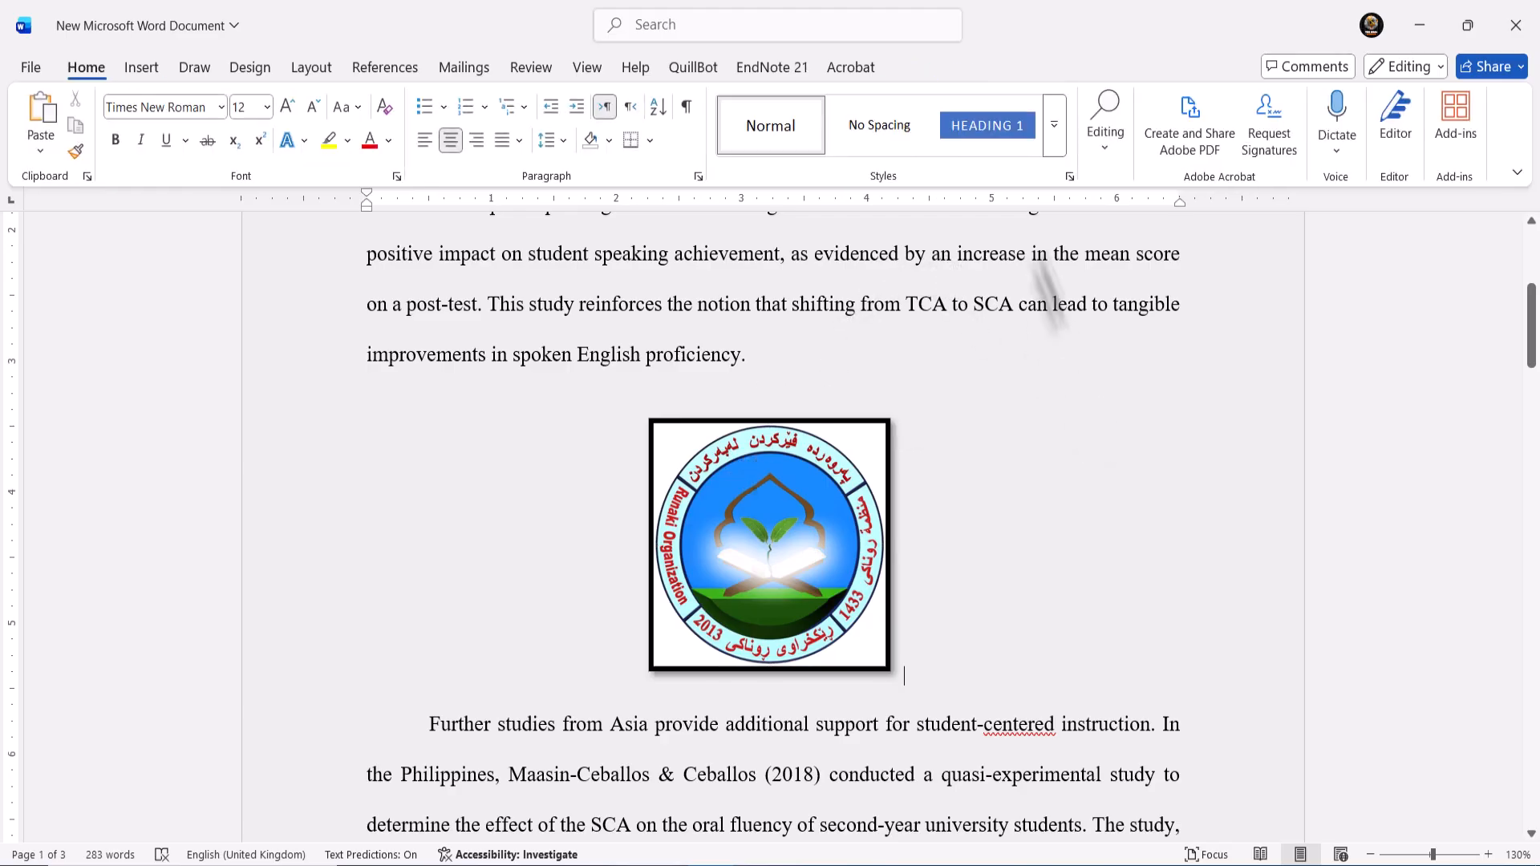
- Set the document's page color to the white theme color
left_click(248, 71)
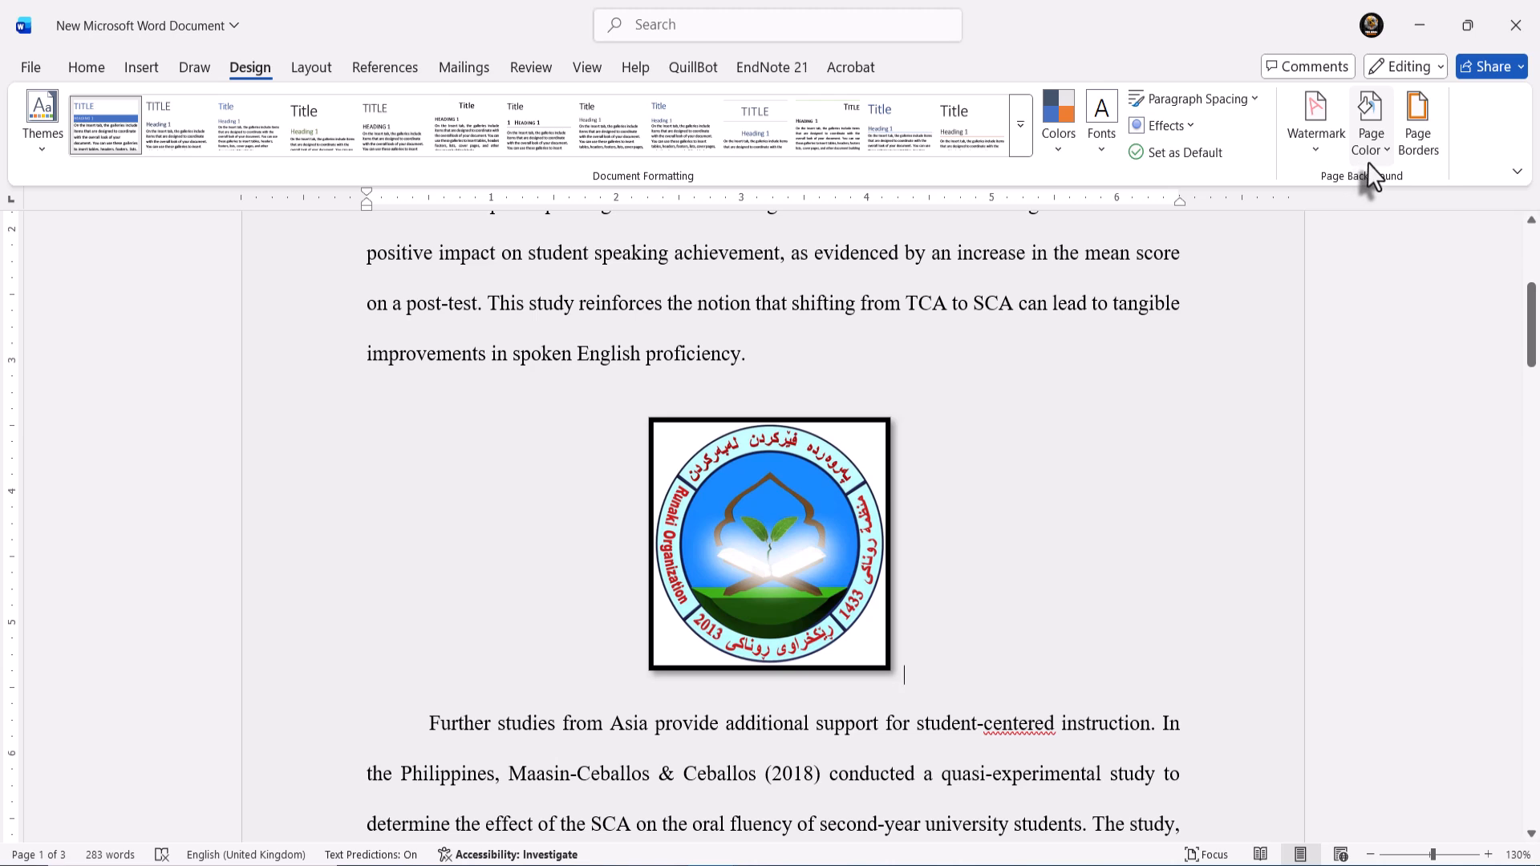
left_click(1370, 136)
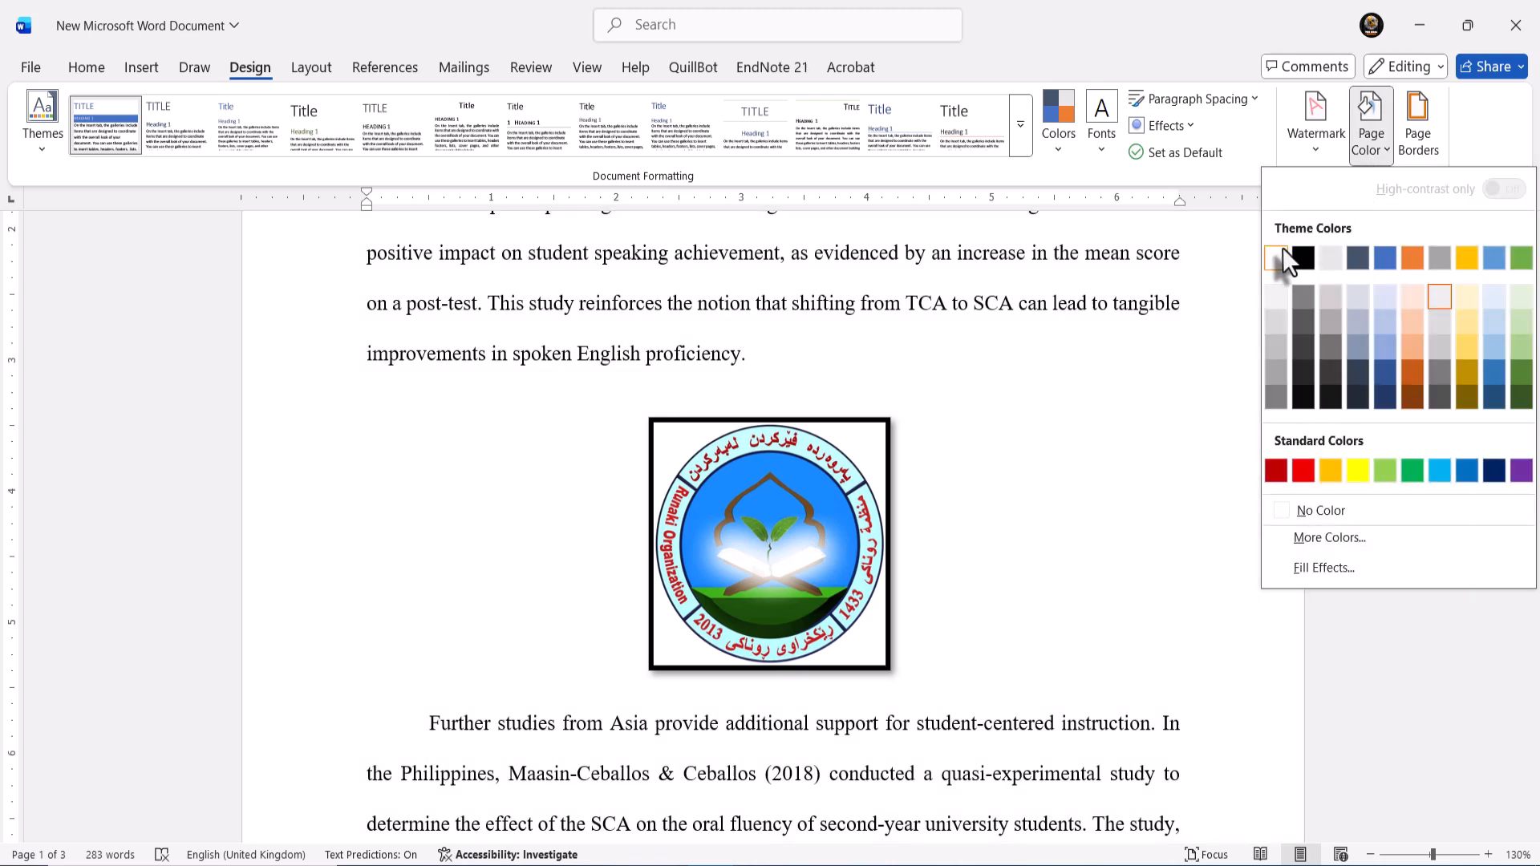
left_click(1282, 258)
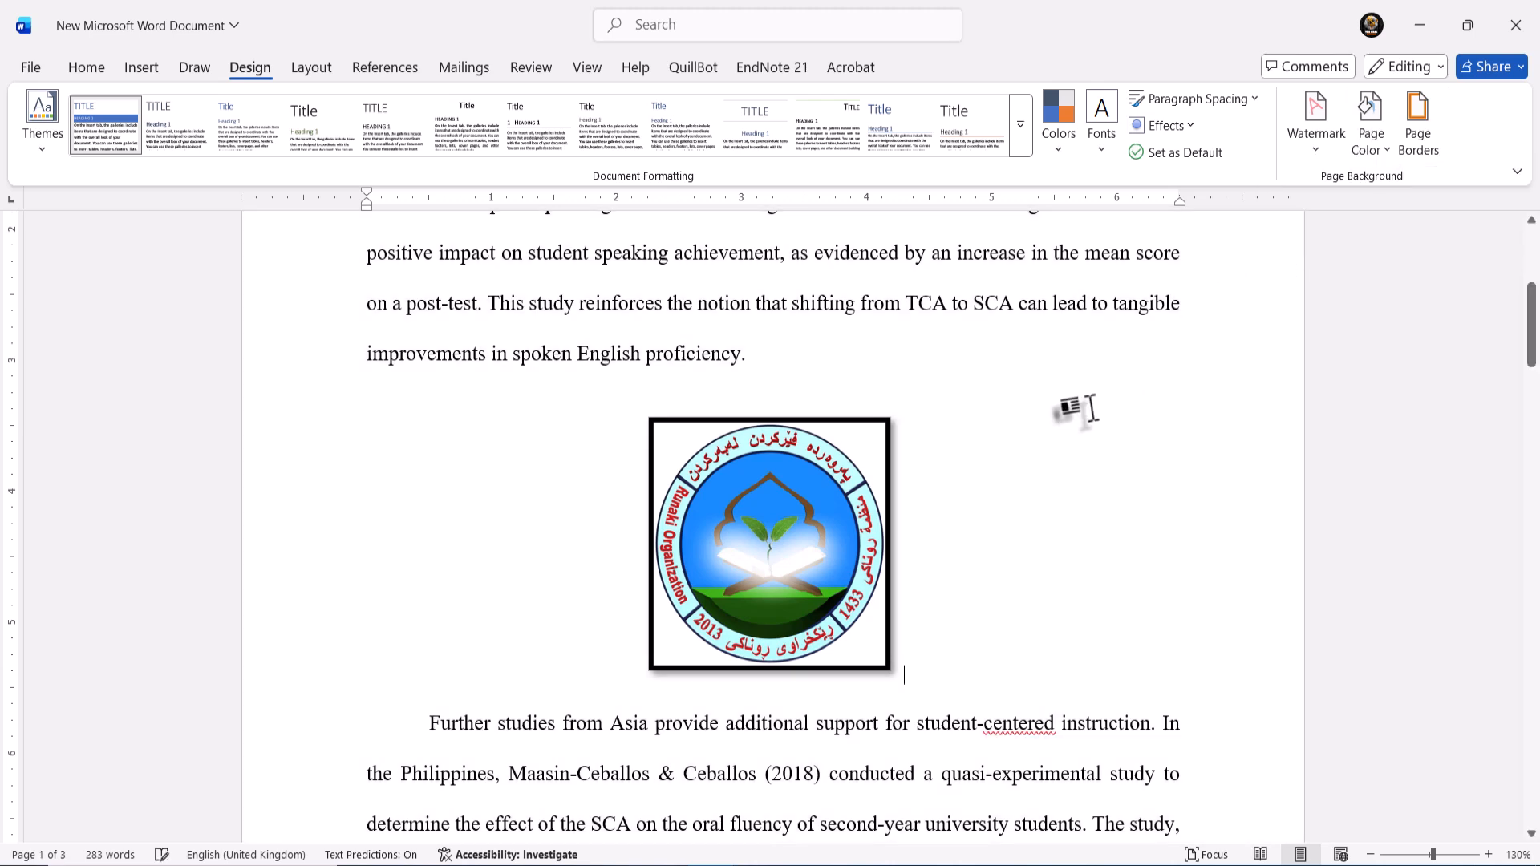
- Reposition the framed logo picture near the middle of the page, in the gap between the two paragraphs
left_click_drag(1074, 409, 1072, 411)
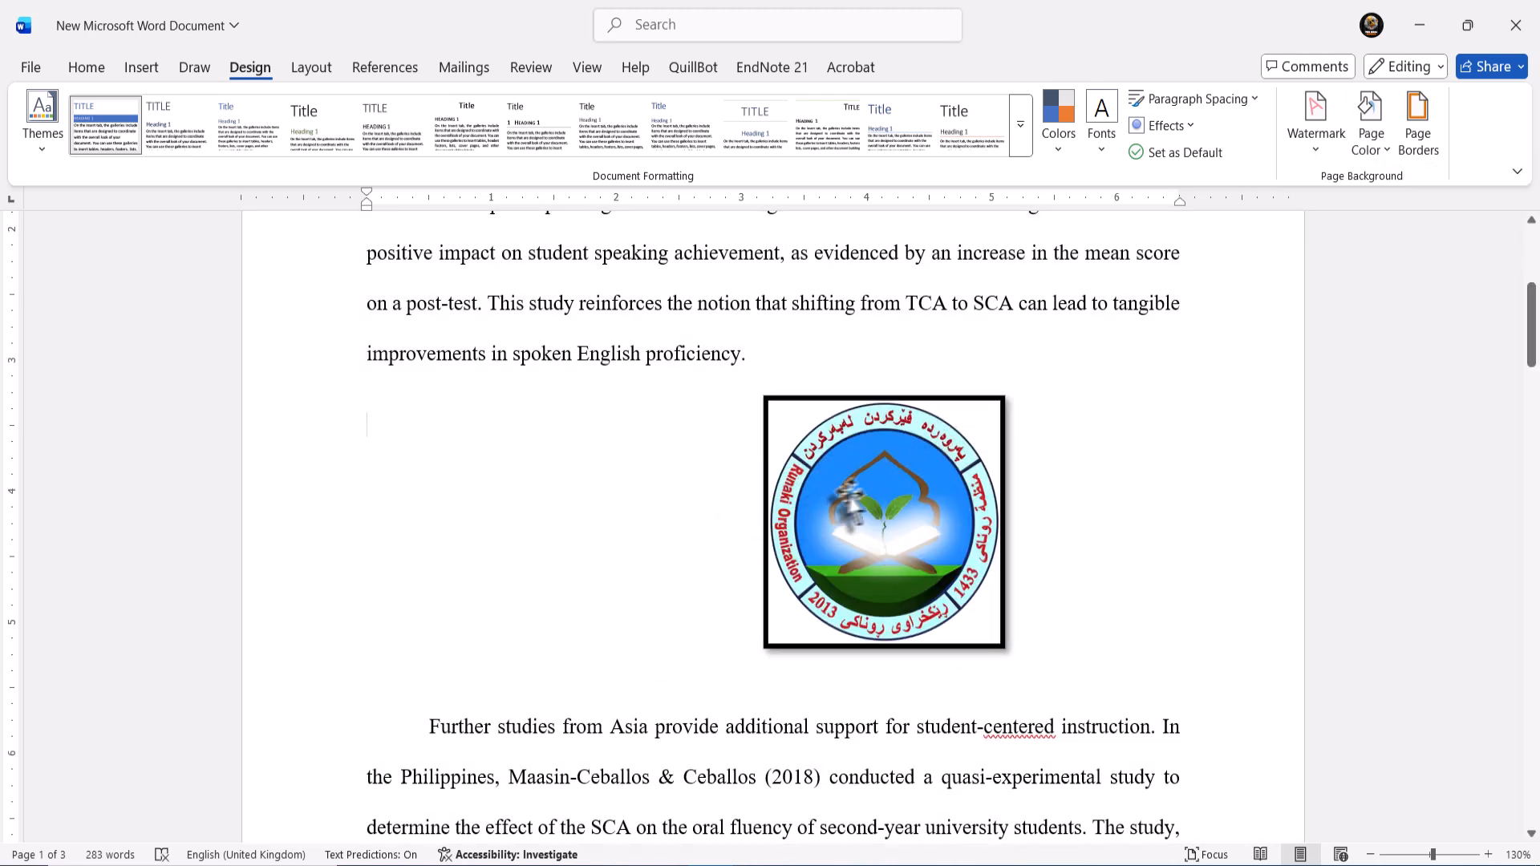
left_click(848, 499)
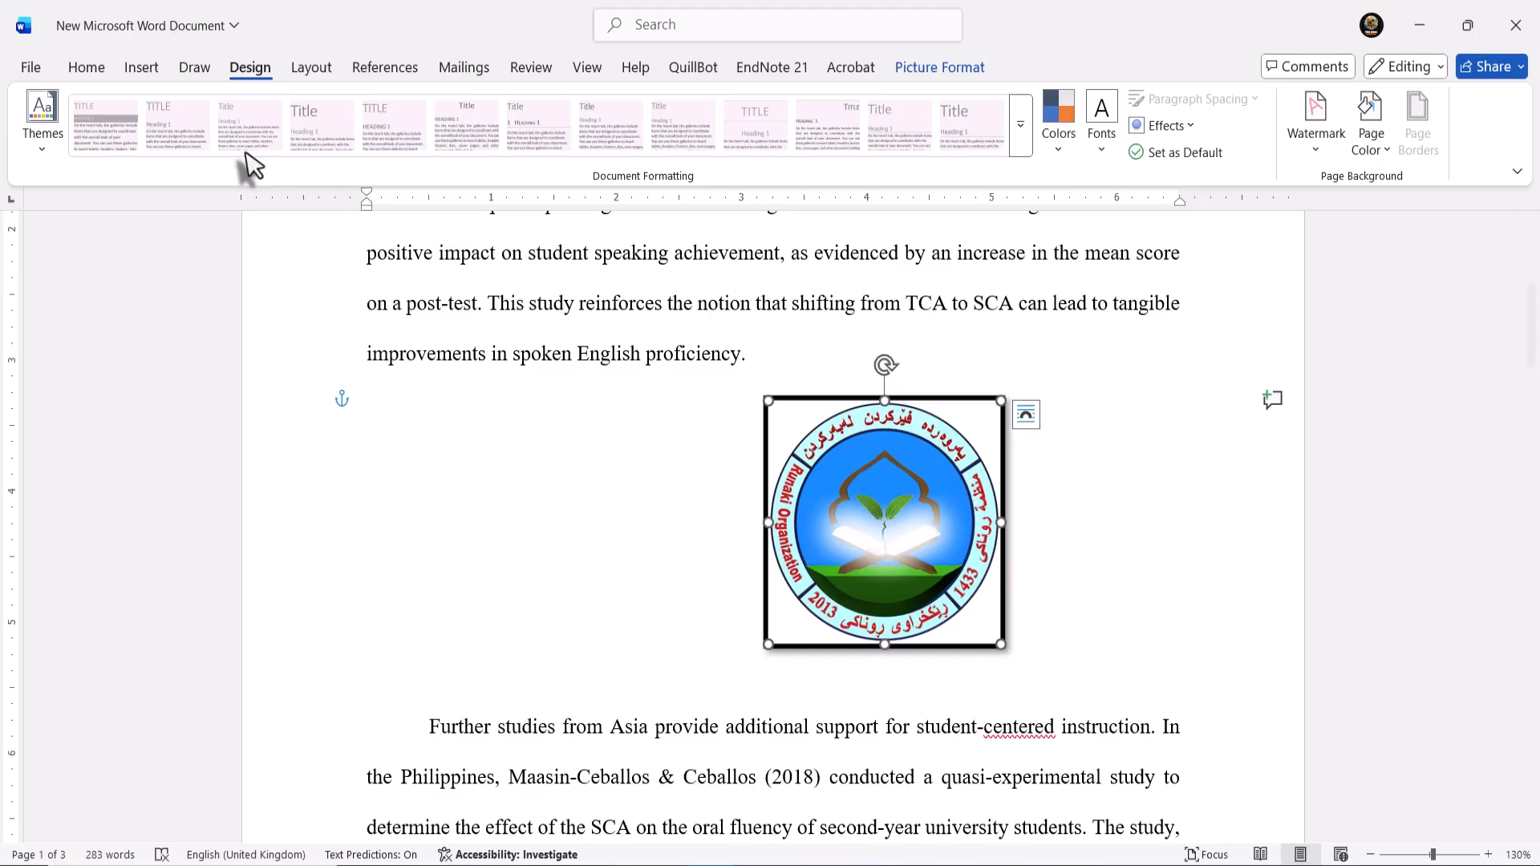
left_click(141, 67)
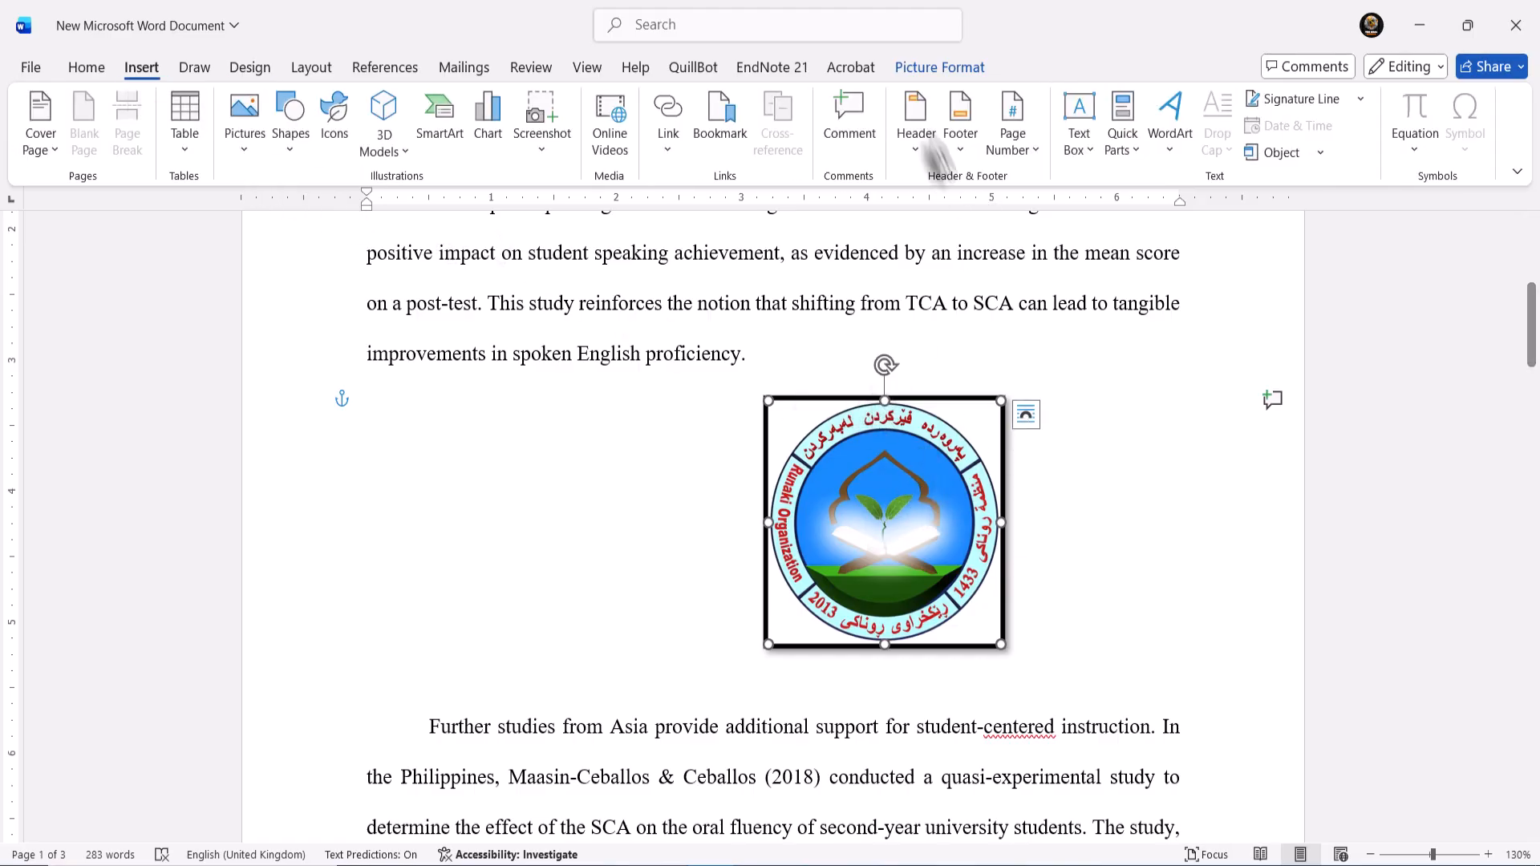
left_click(931, 68)
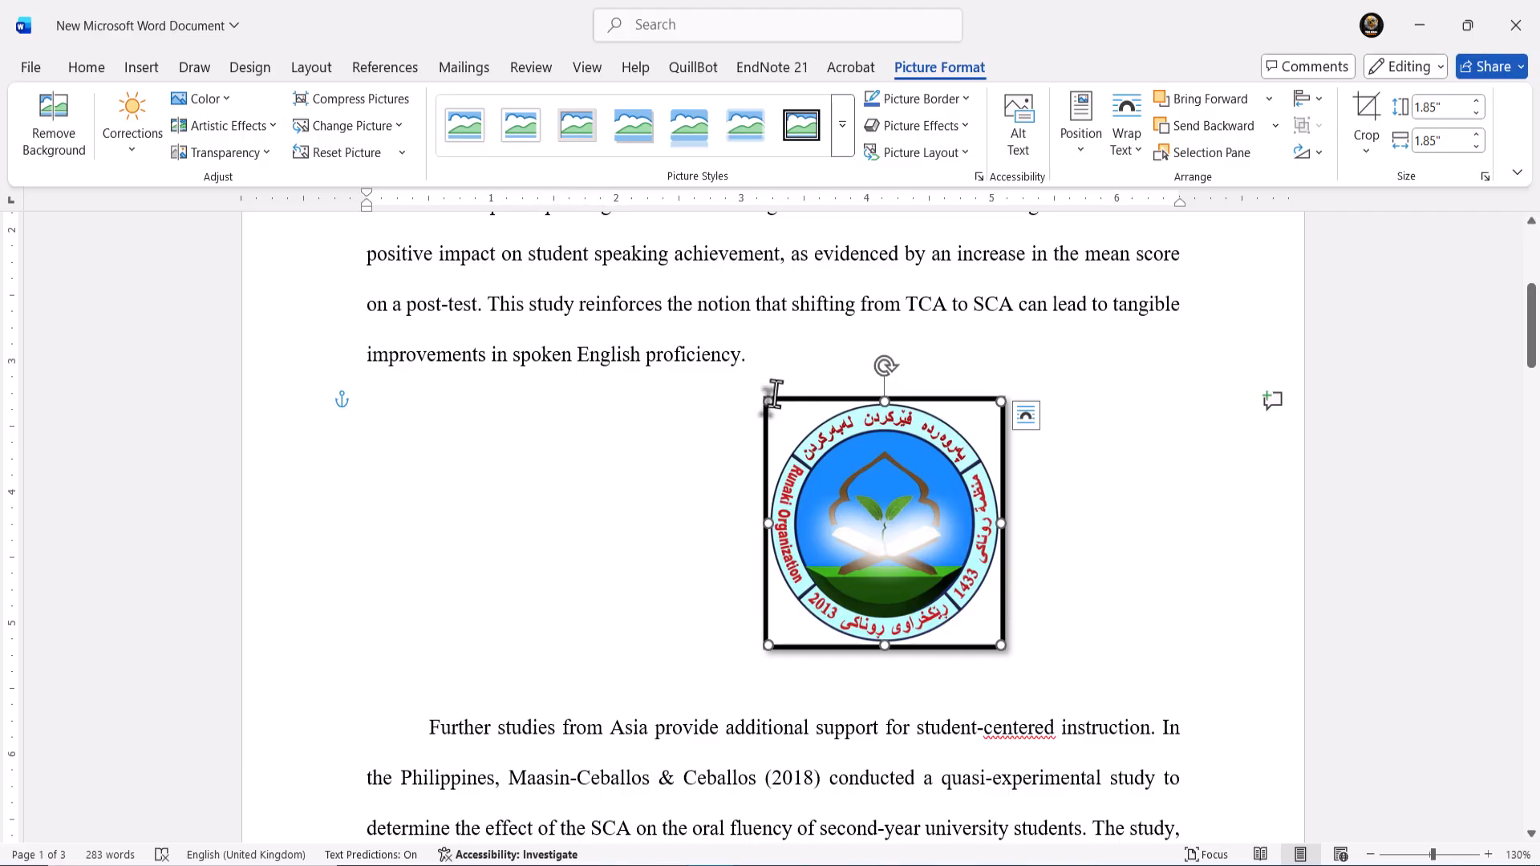
left_click_drag(883, 483, 806, 477)
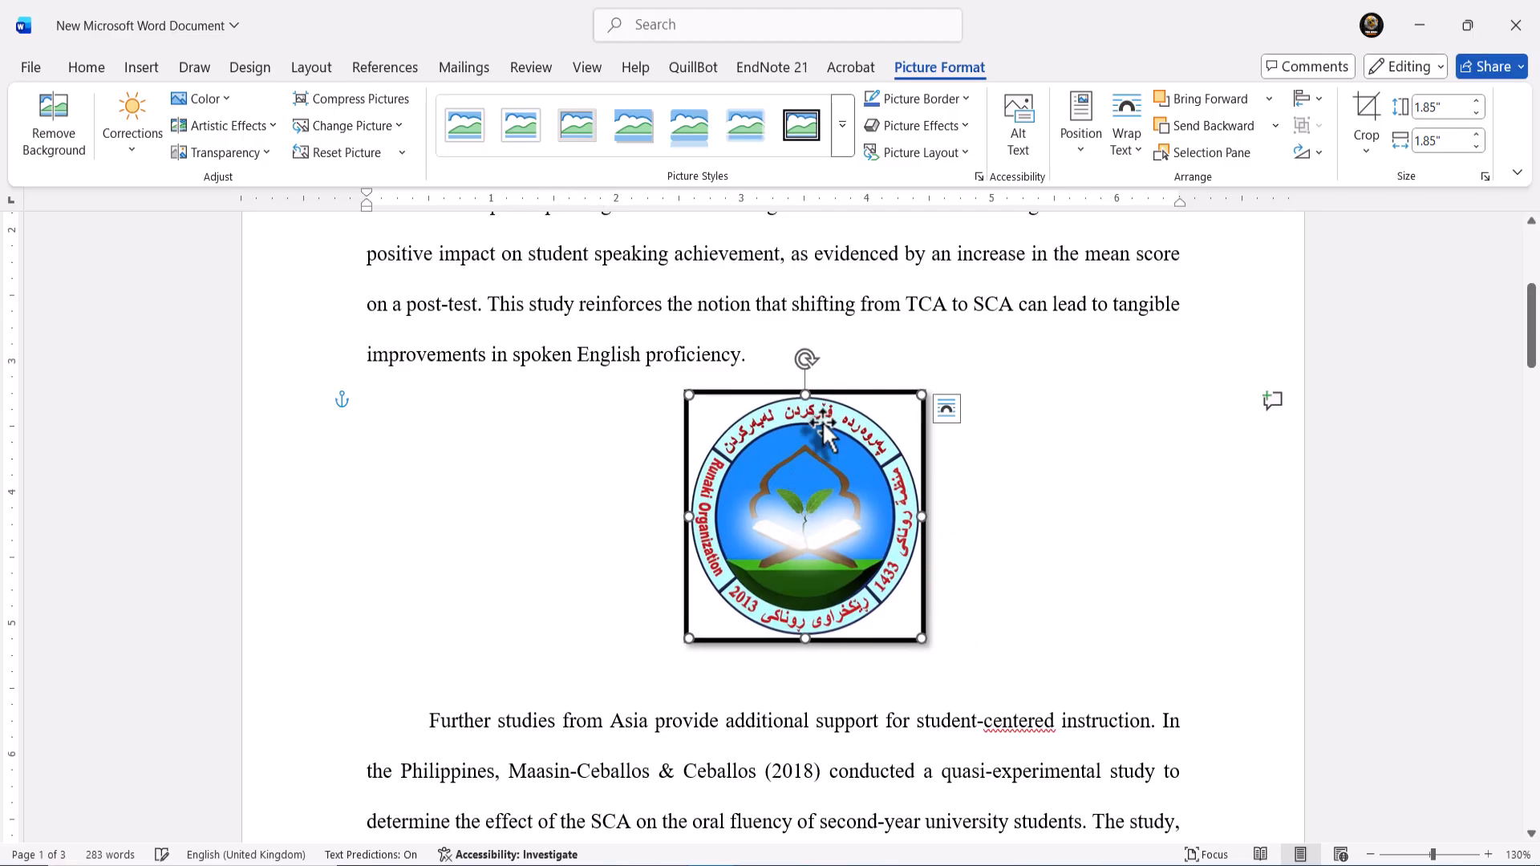
- Reset the logo picture's formatting to remove its black frame and shadow
left_click(849, 142)
left_click(362, 160)
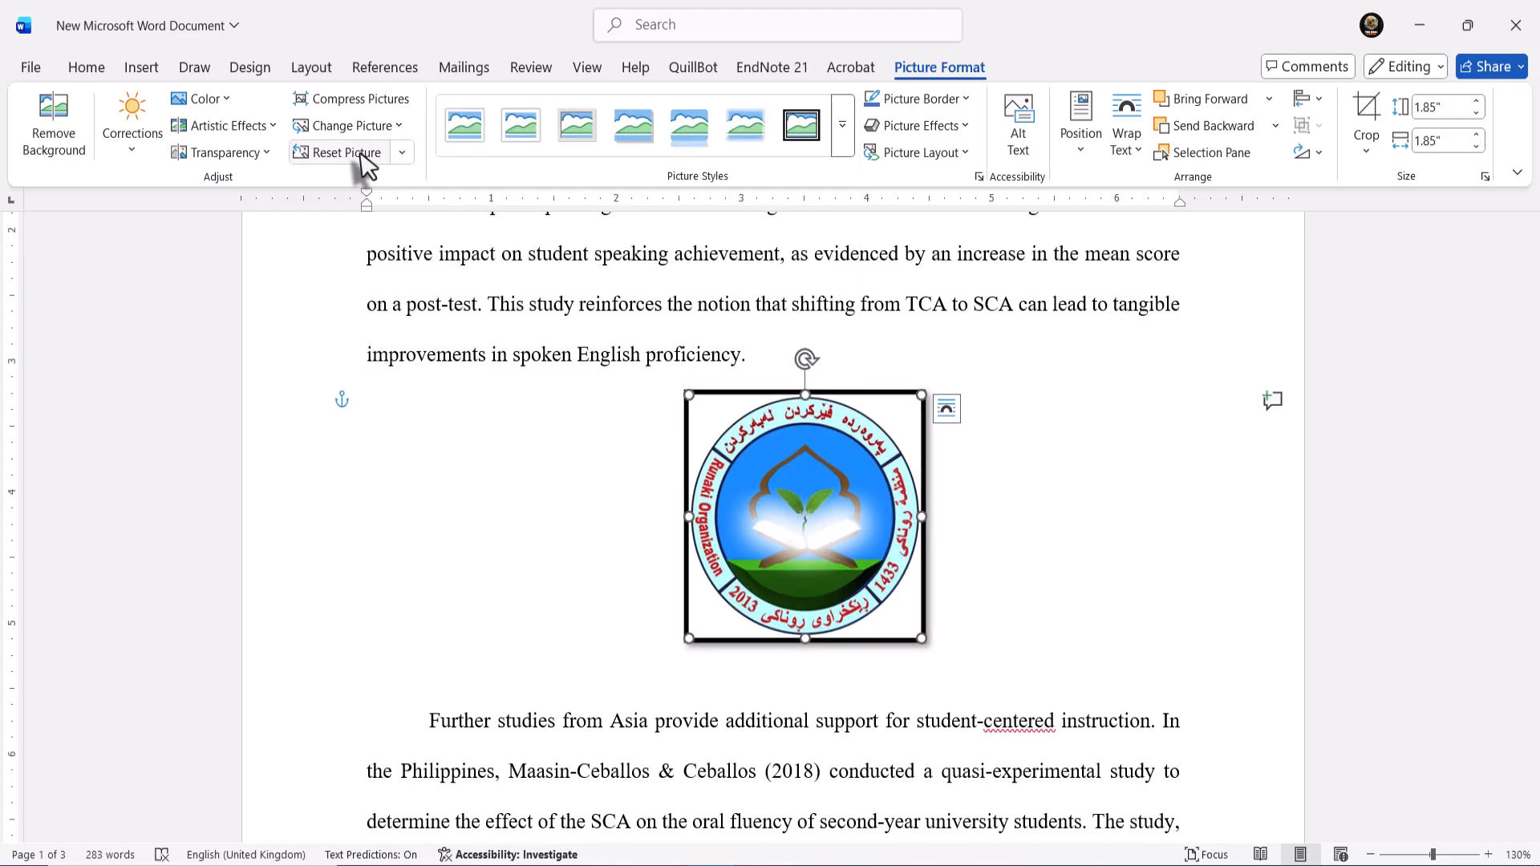
left_click(363, 160)
left_click(730, 325)
left_click(763, 432)
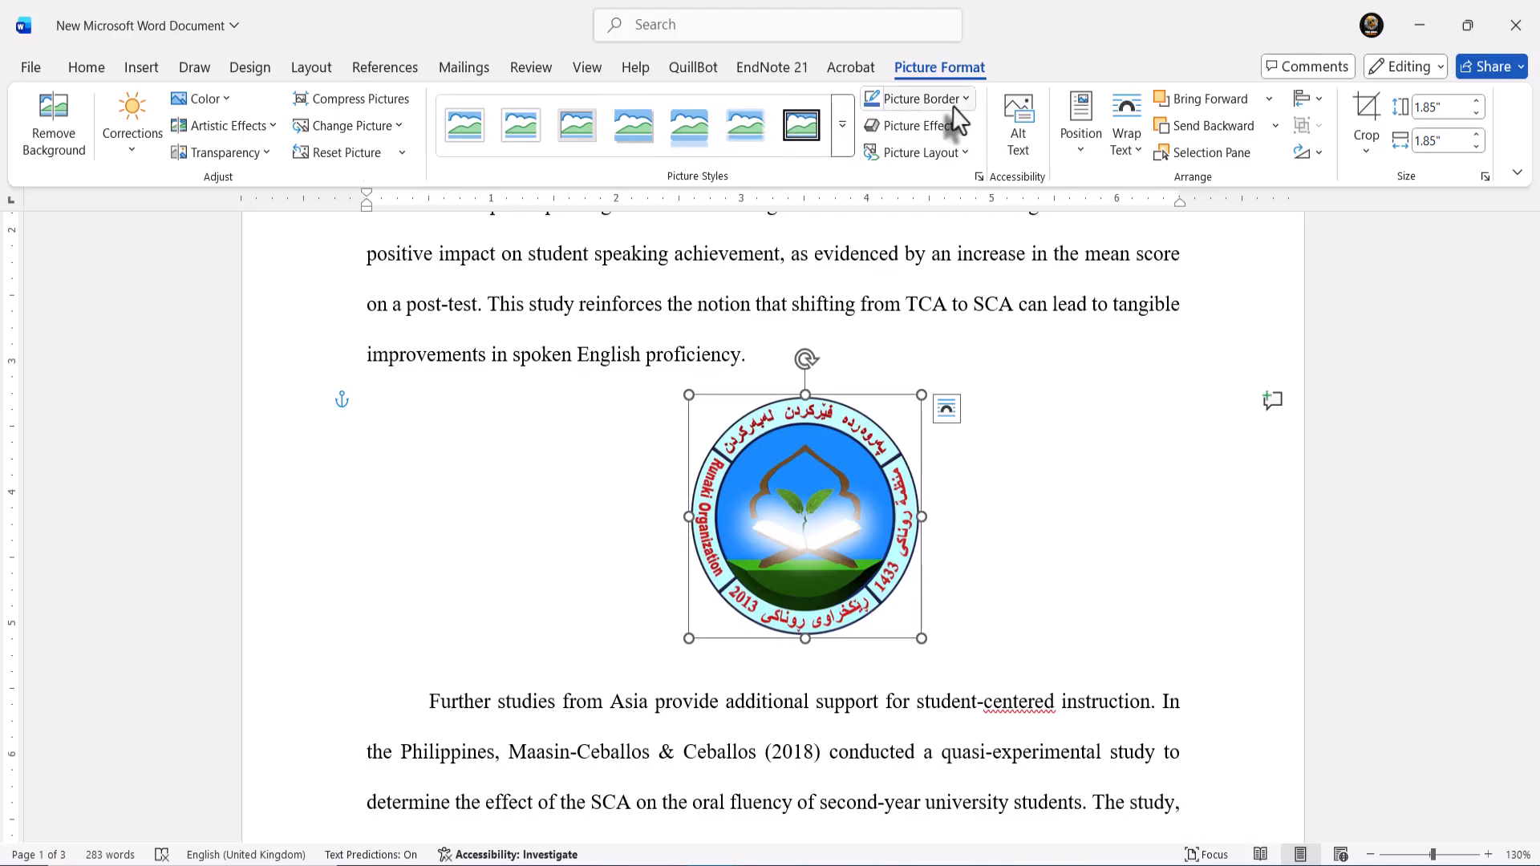
- Give the logo picture a border in the standard red color and set its weight to 1 pt
left_click(955, 104)
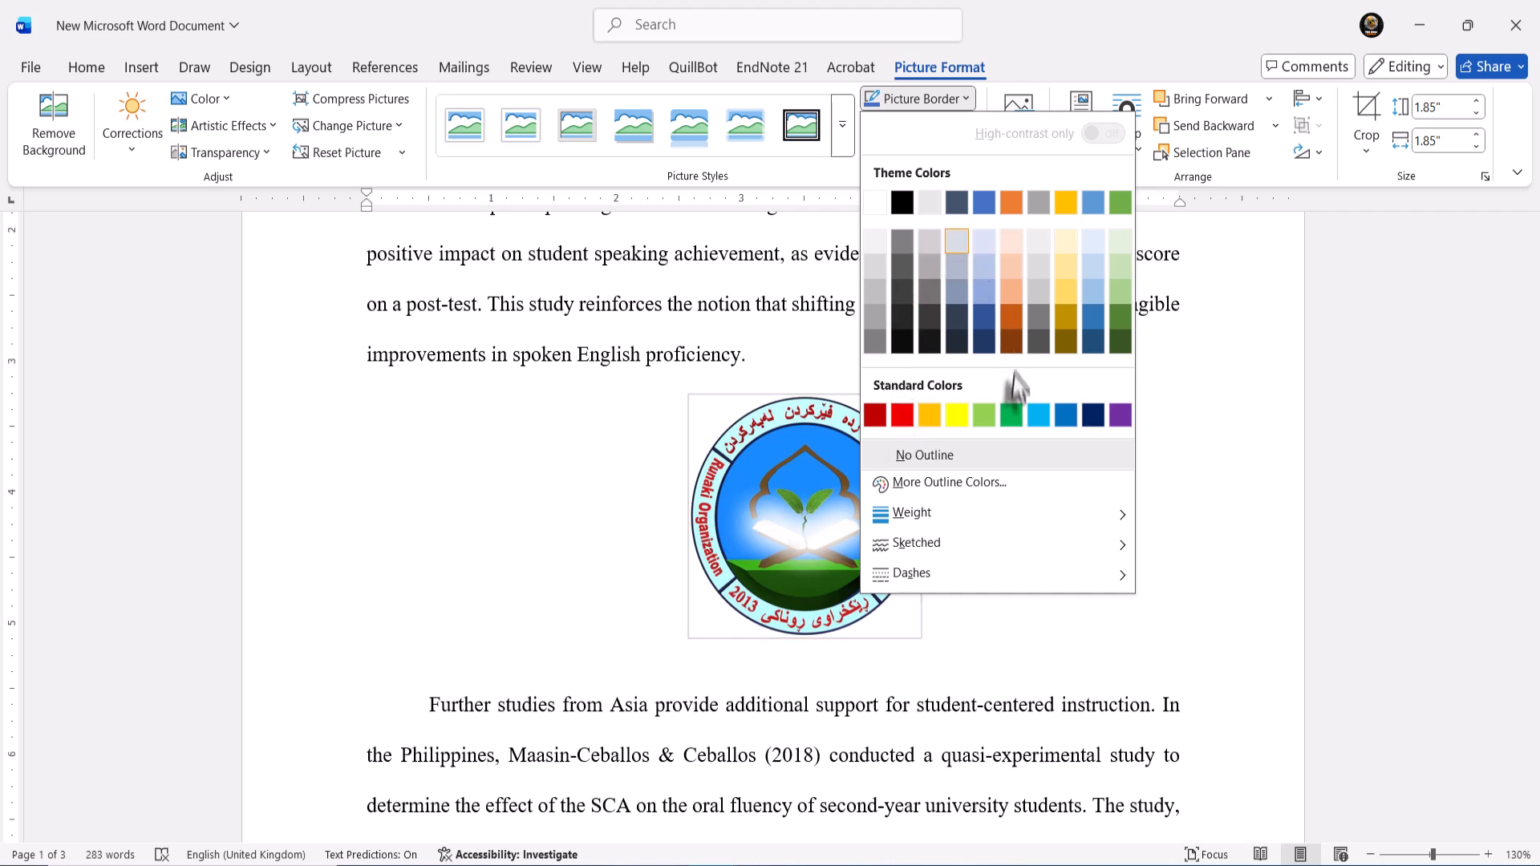
left_click(900, 415)
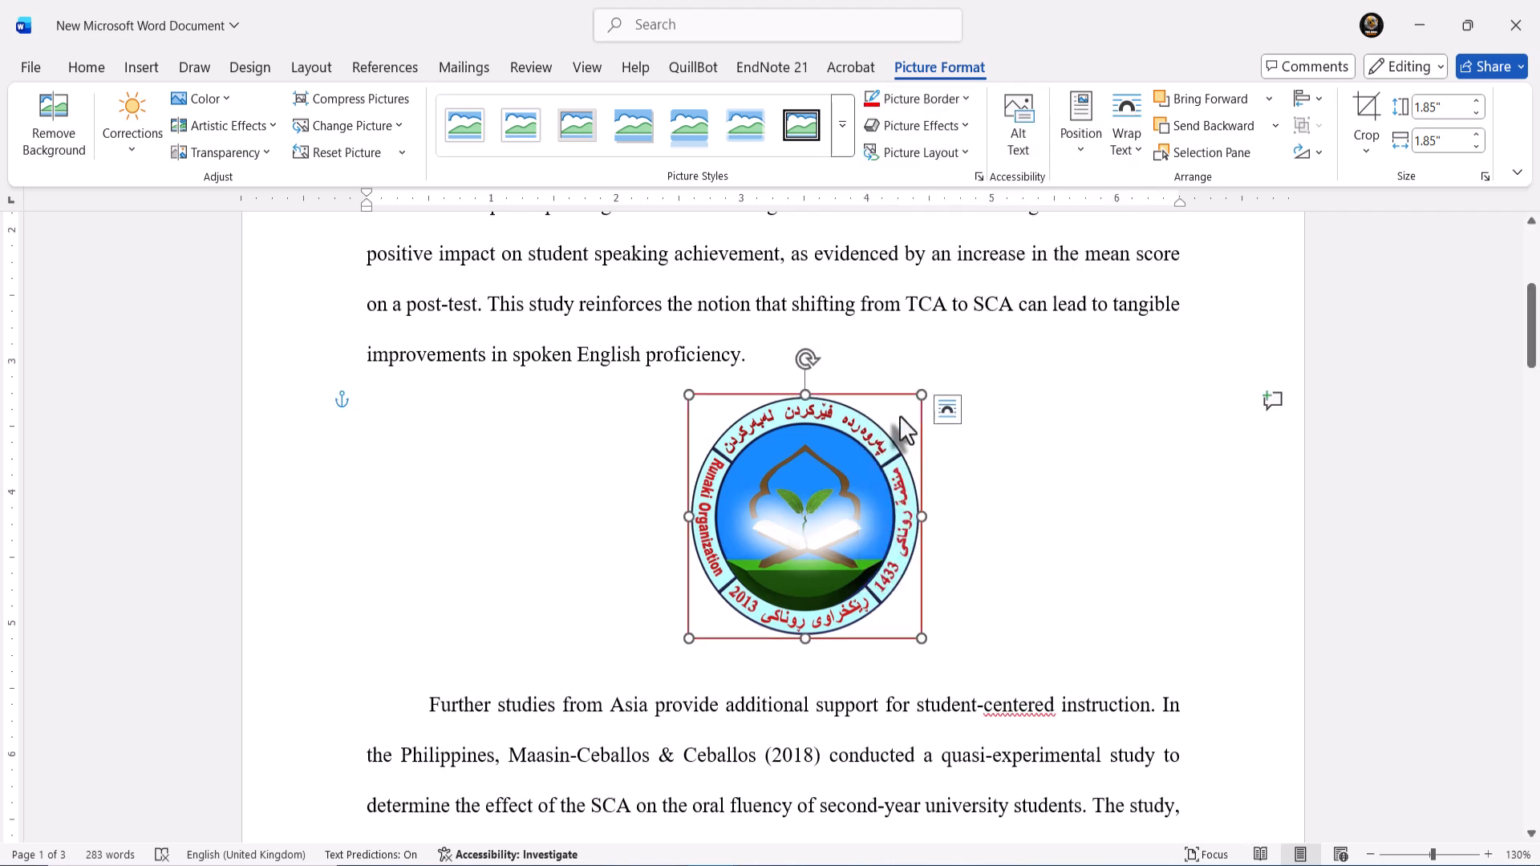
left_click(962, 100)
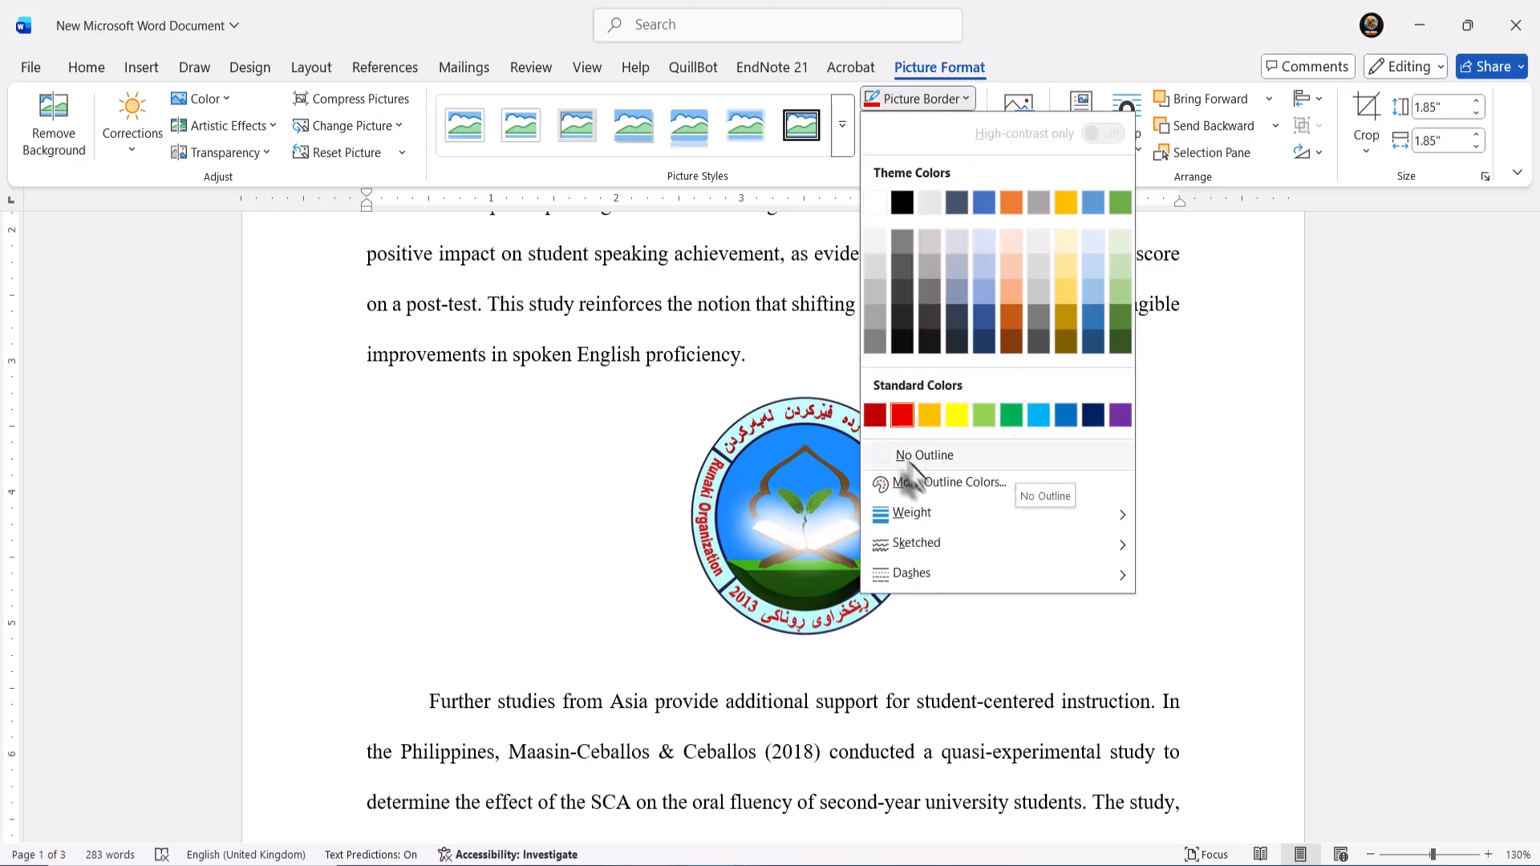
mouse_move(944, 507)
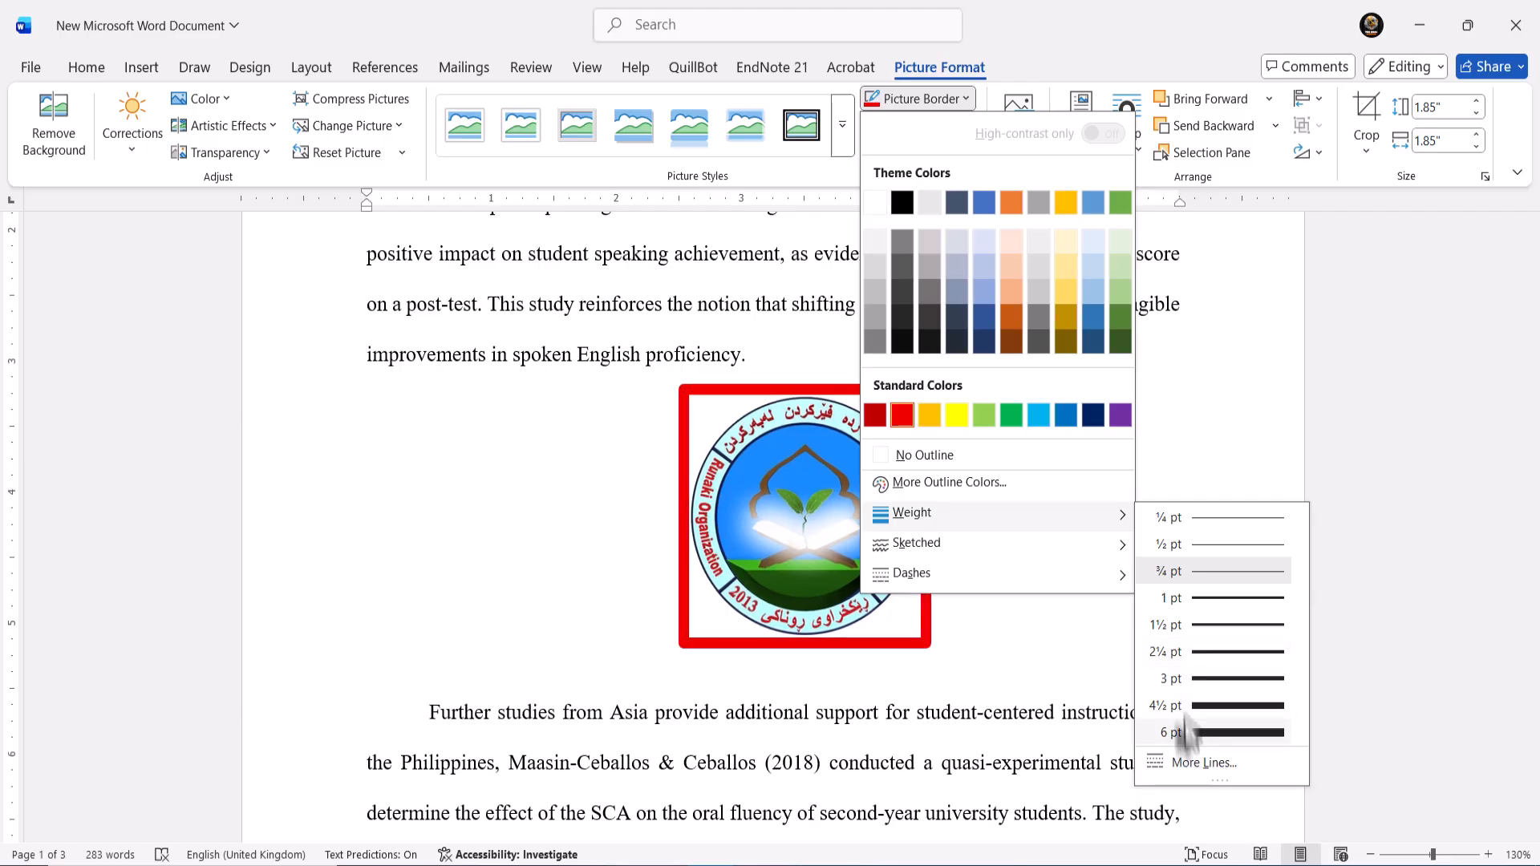
left_click(1175, 599)
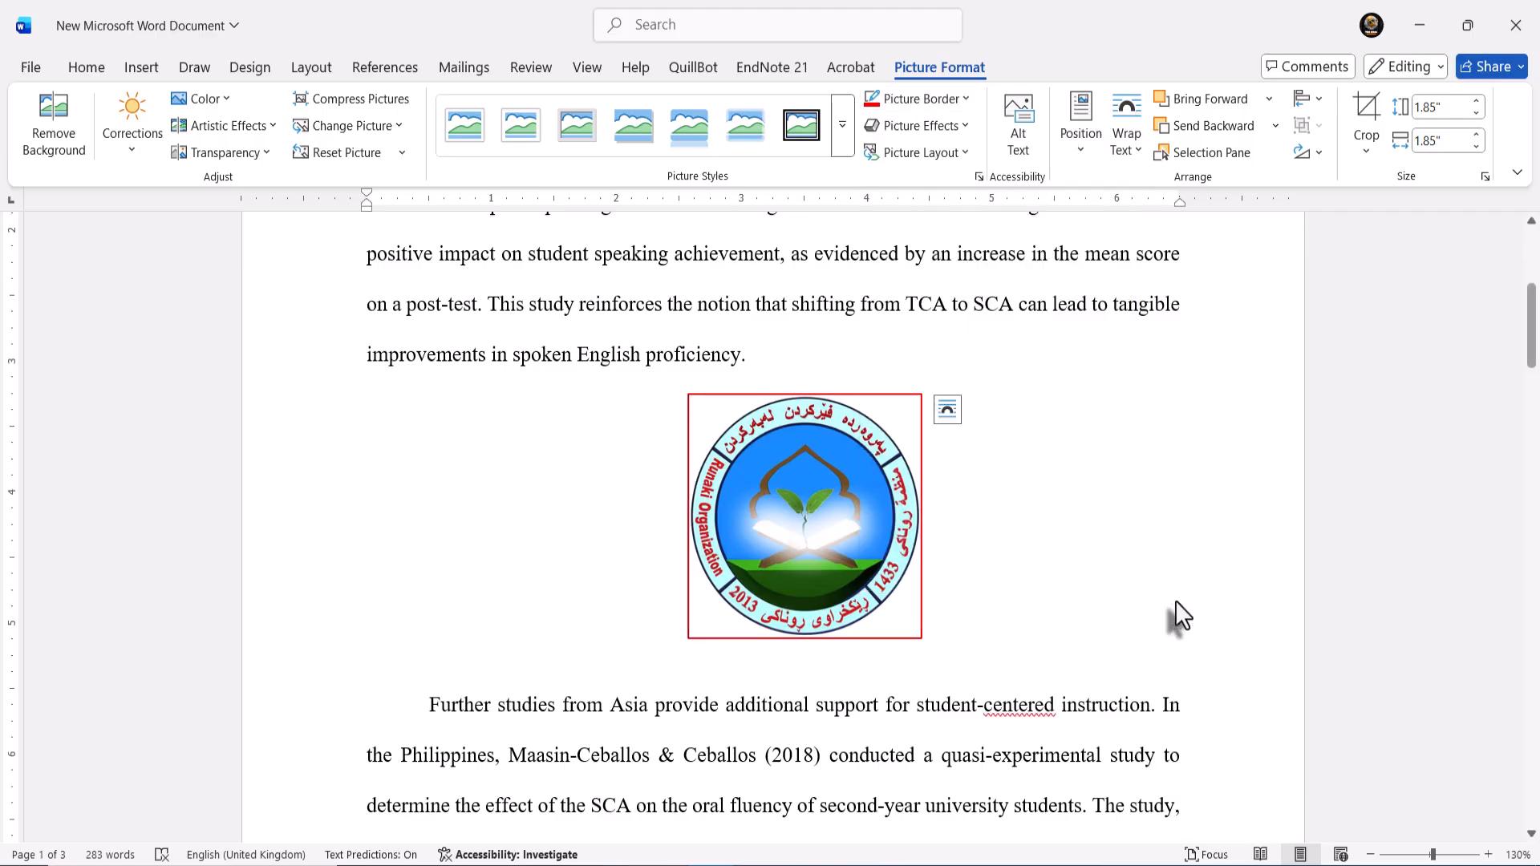
- Apply the slightly wavy sketched line style to the logo's red border and deselect the picture
left_click(950, 98)
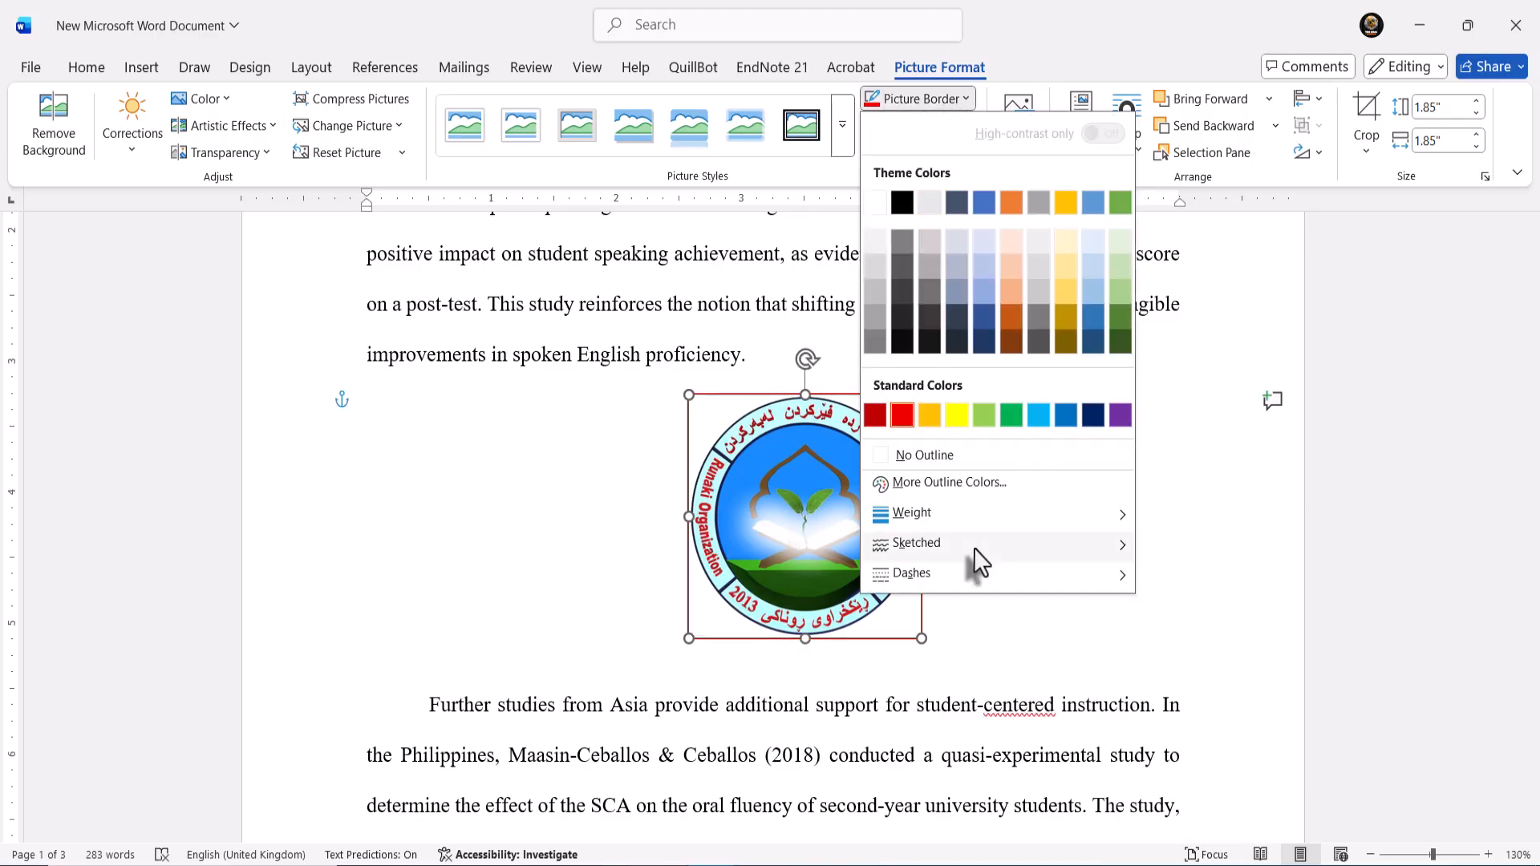
mouse_move(974, 547)
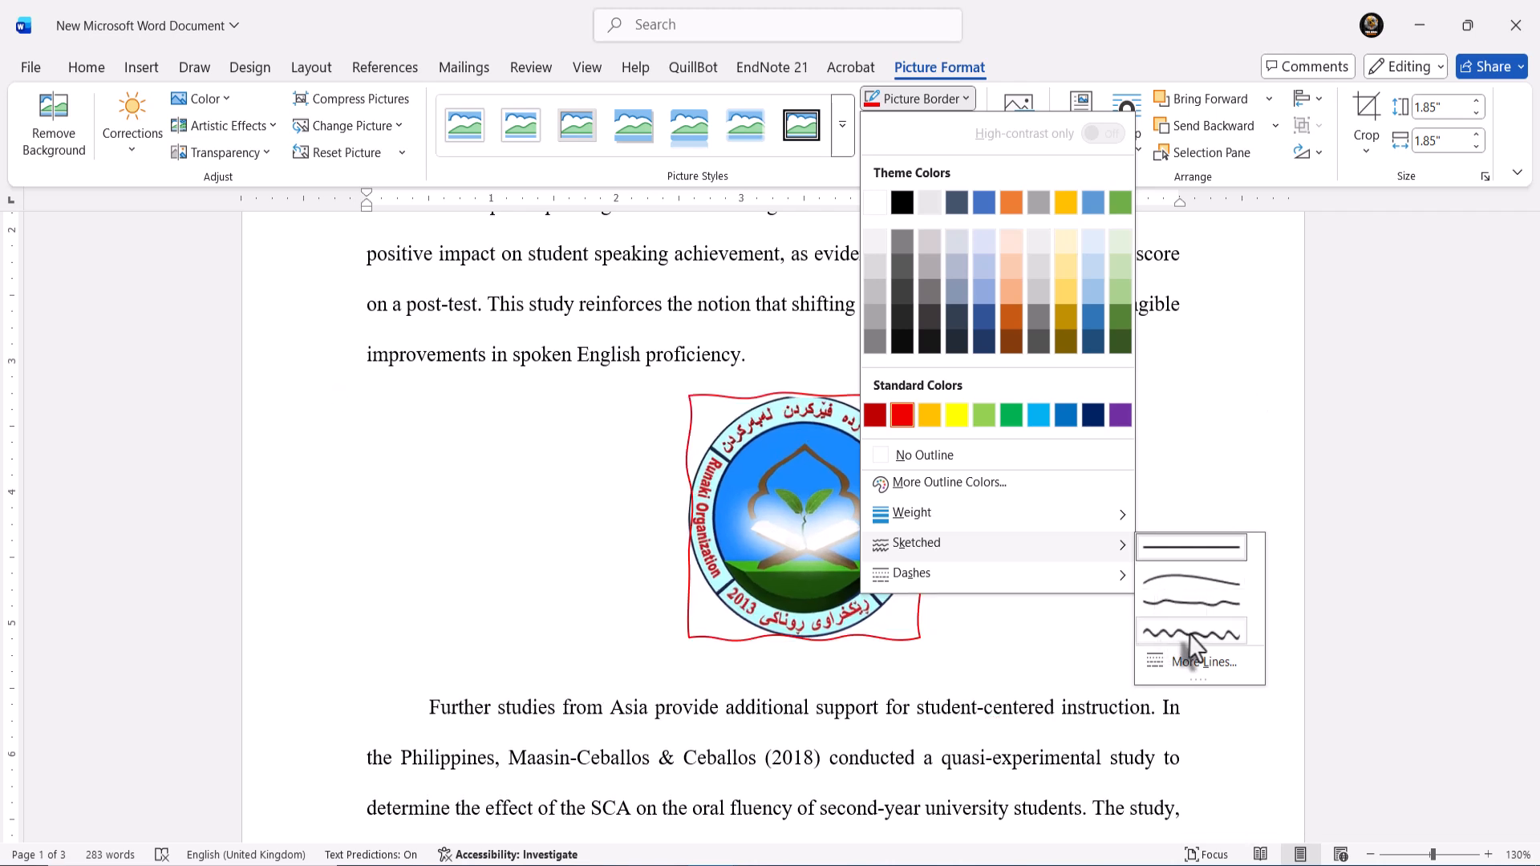
left_click(1197, 613)
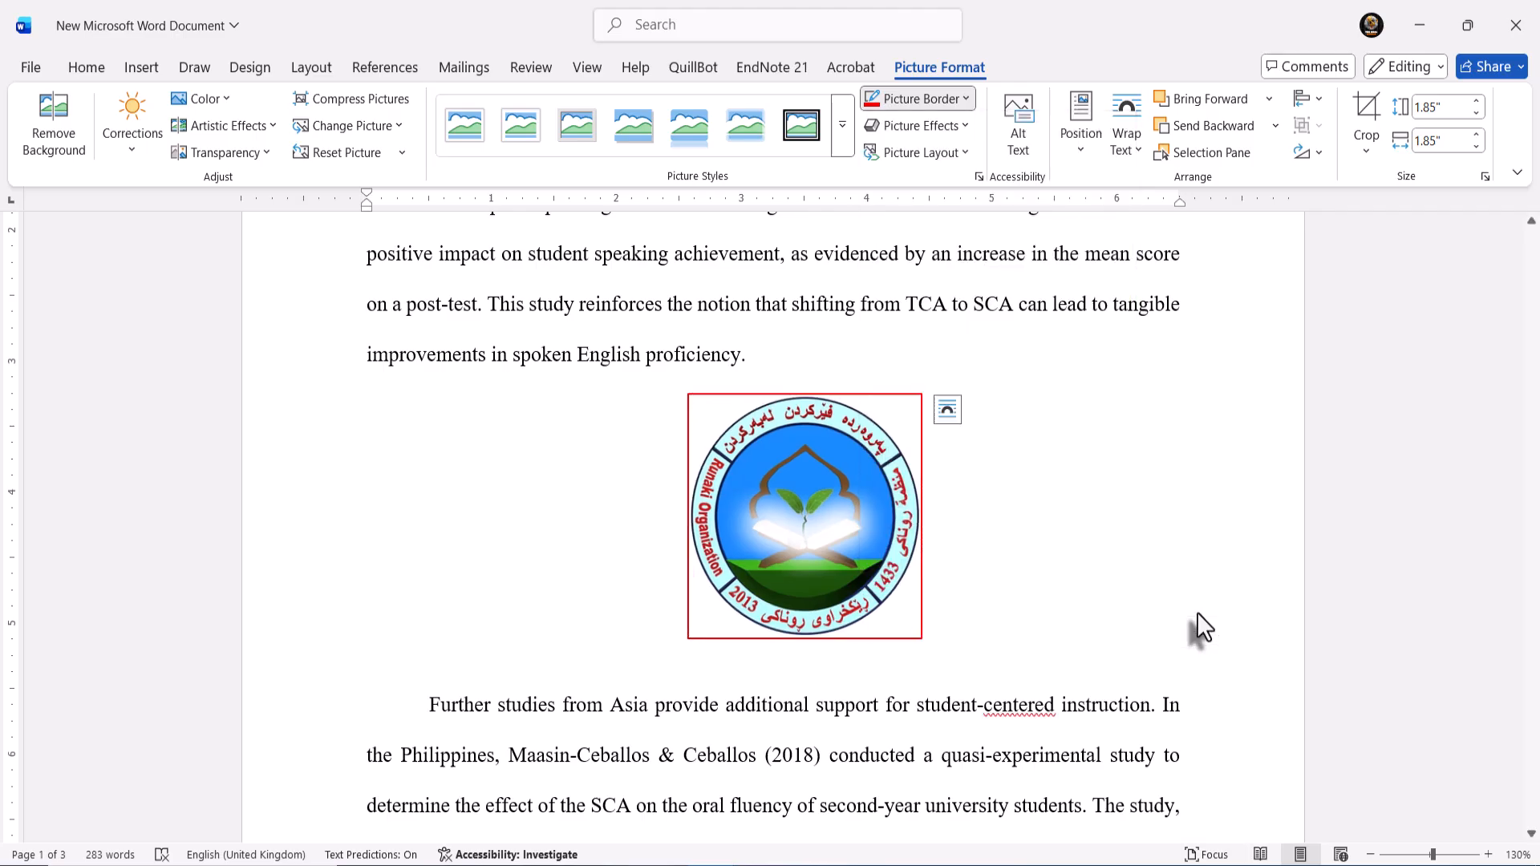
left_click(1163, 614)
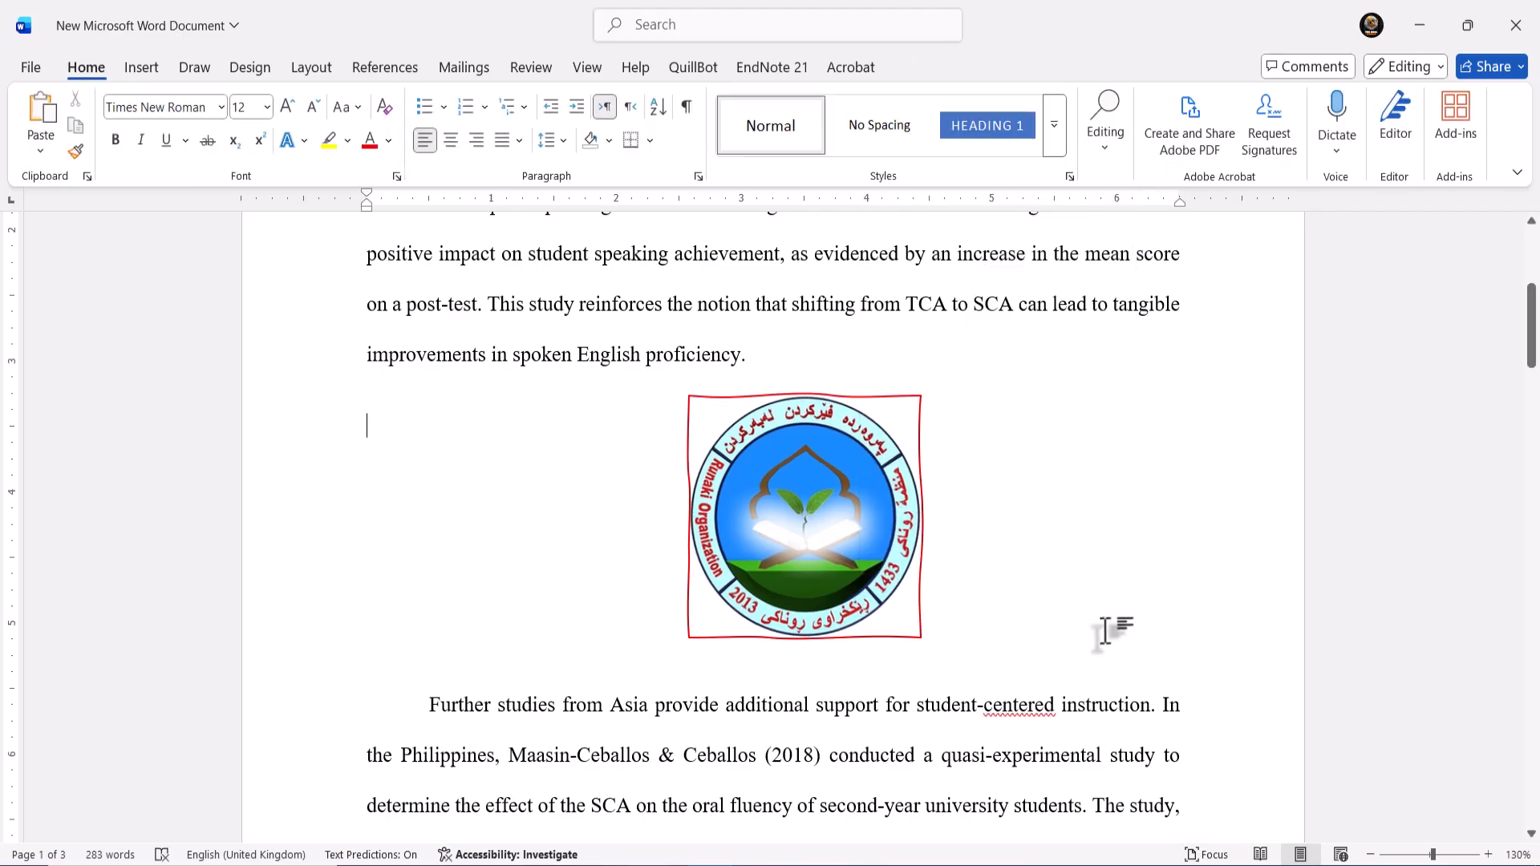
- Open the detailed line settings for the logo's sketched border, and close them without changing anything
left_click(890, 573)
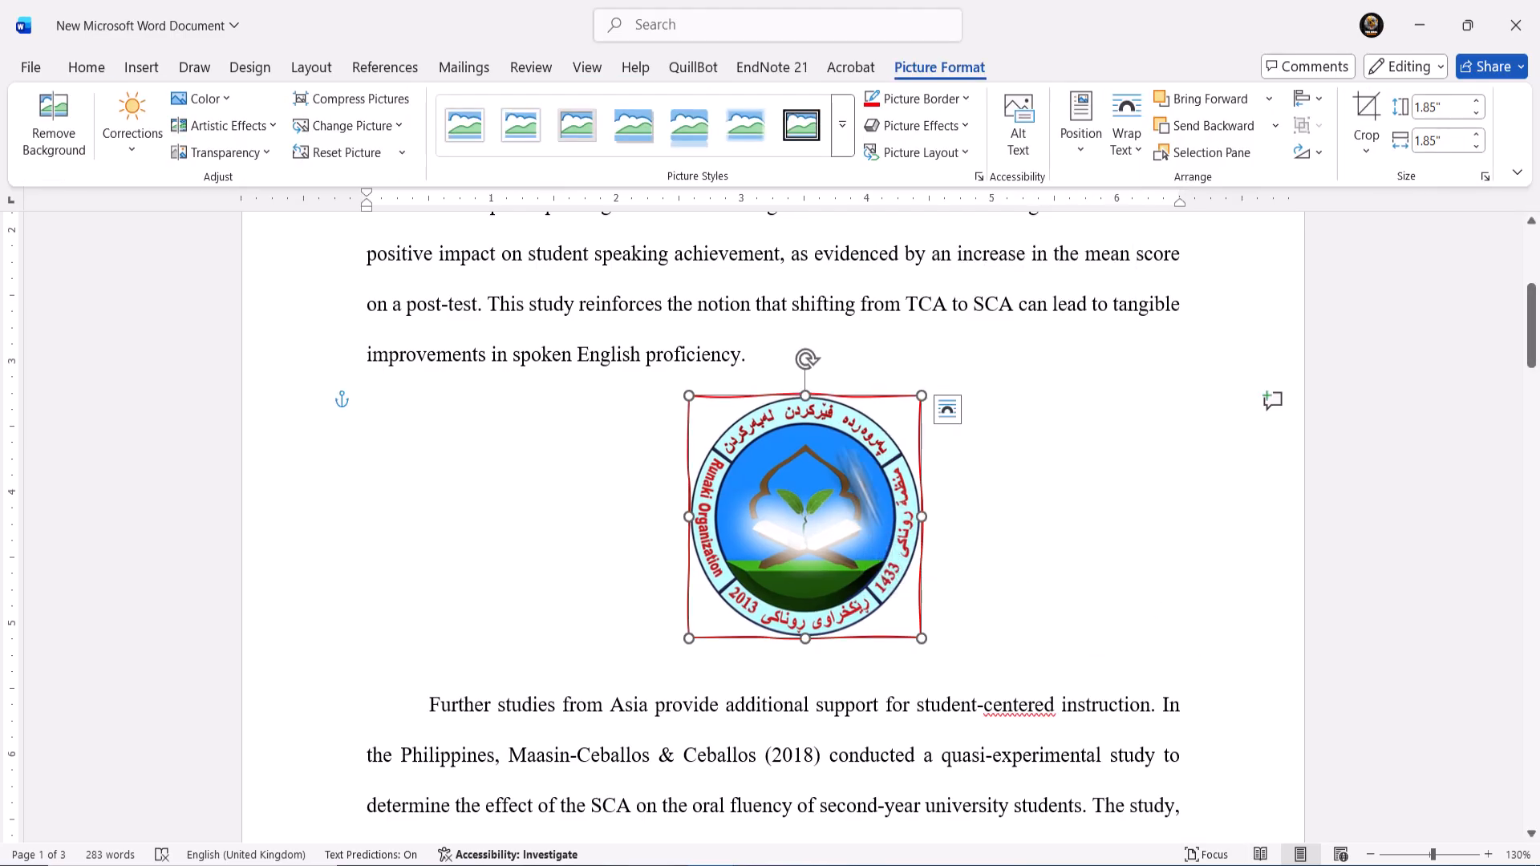
left_click(959, 100)
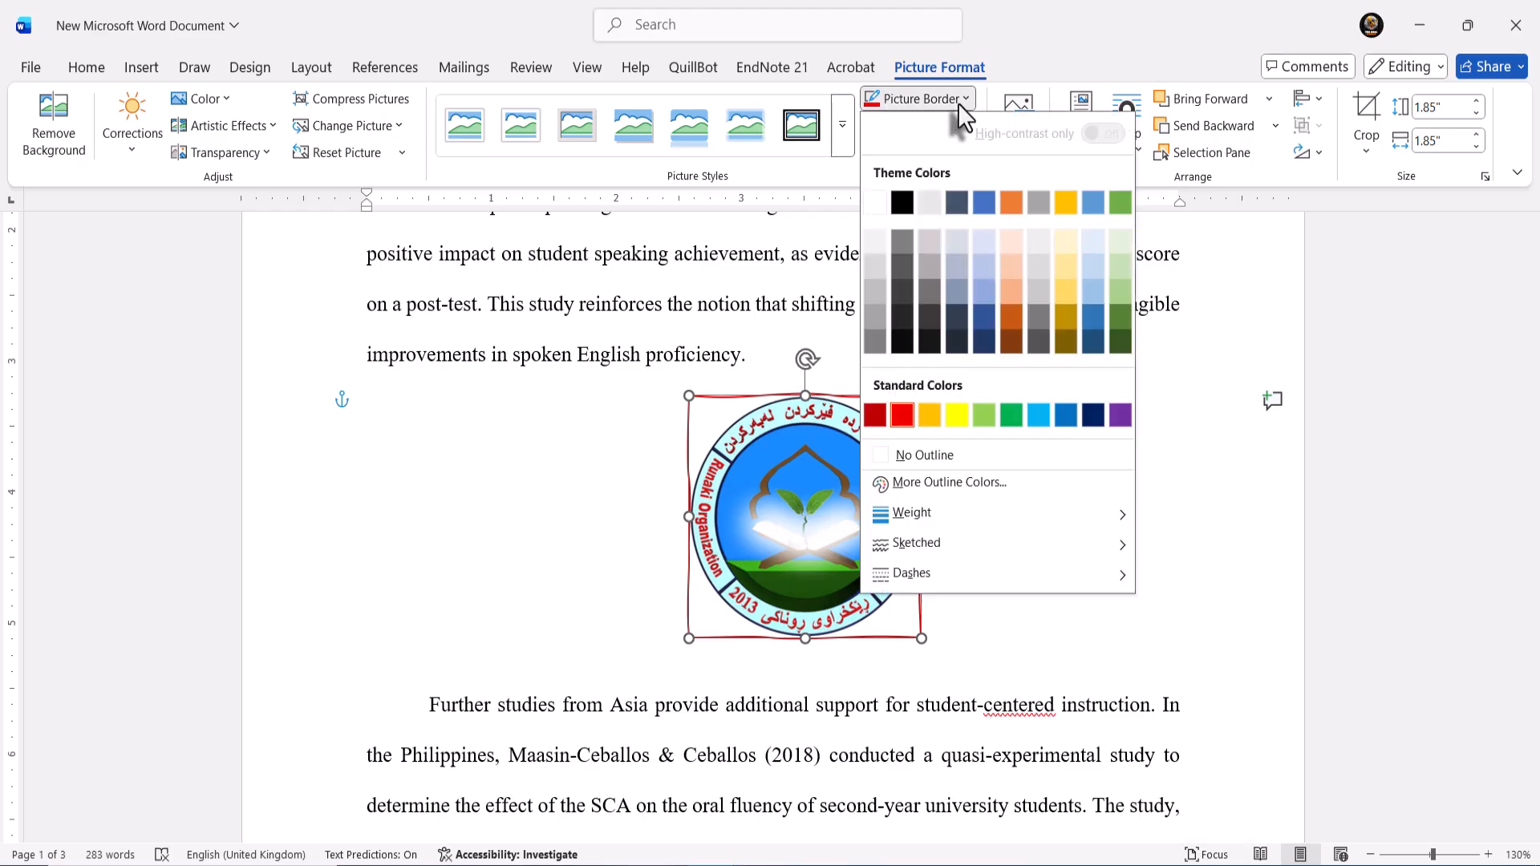
mouse_move(924, 550)
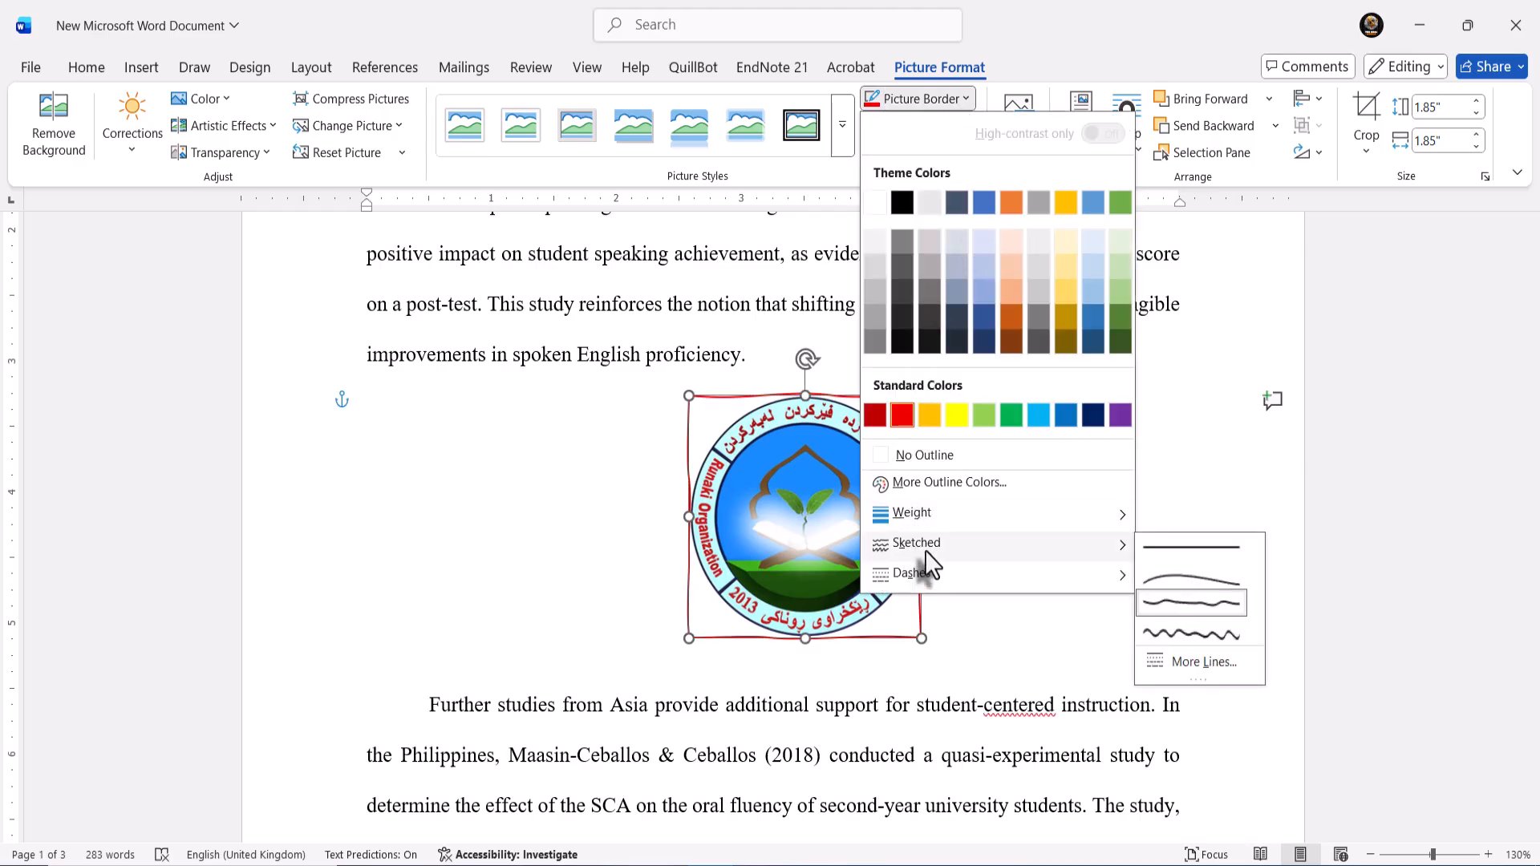
left_click(1203, 662)
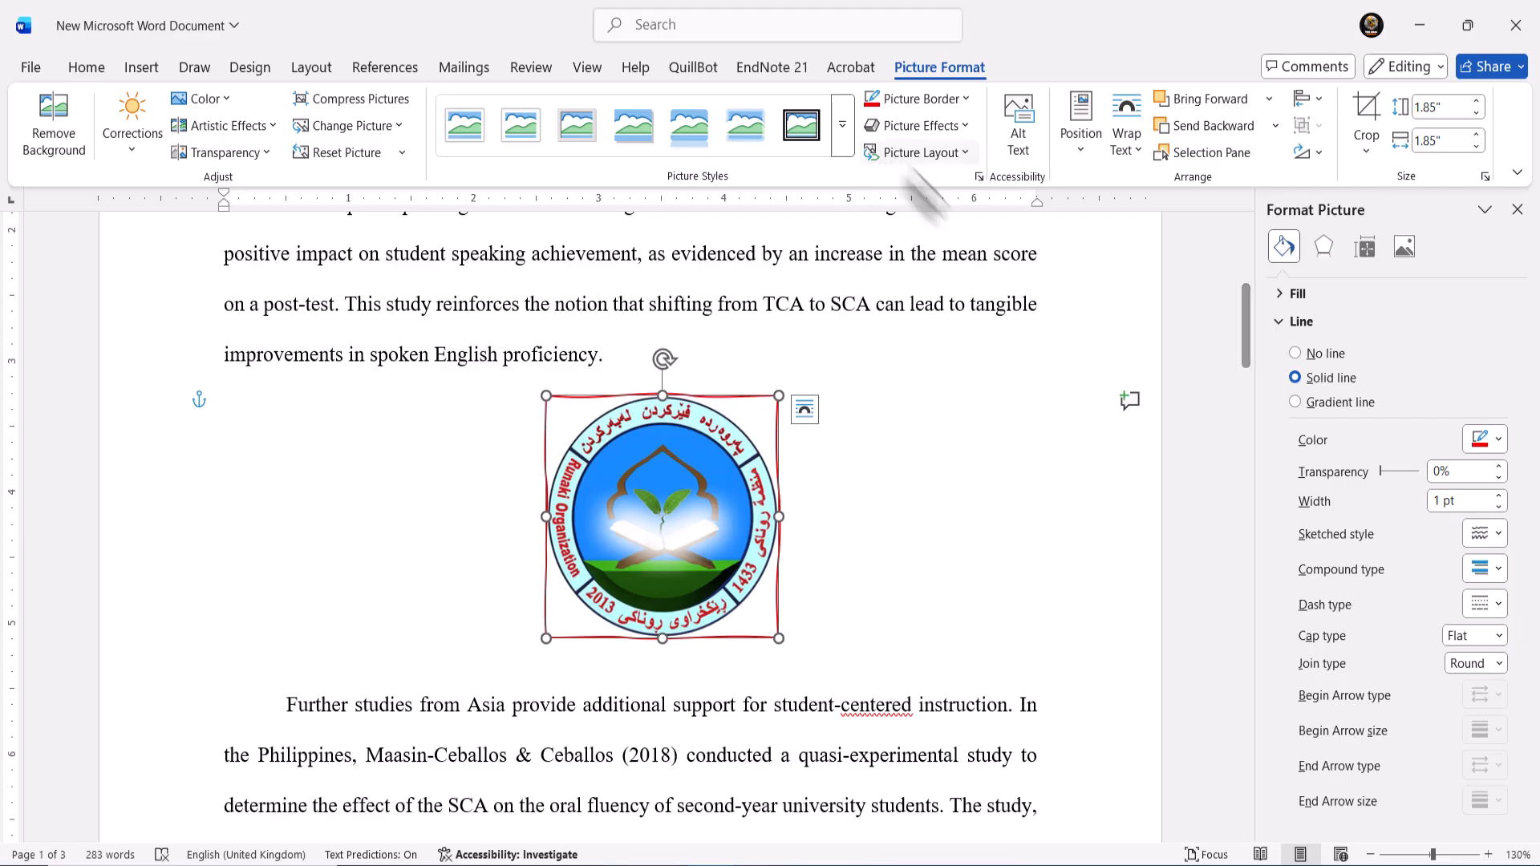
left_click(1517, 210)
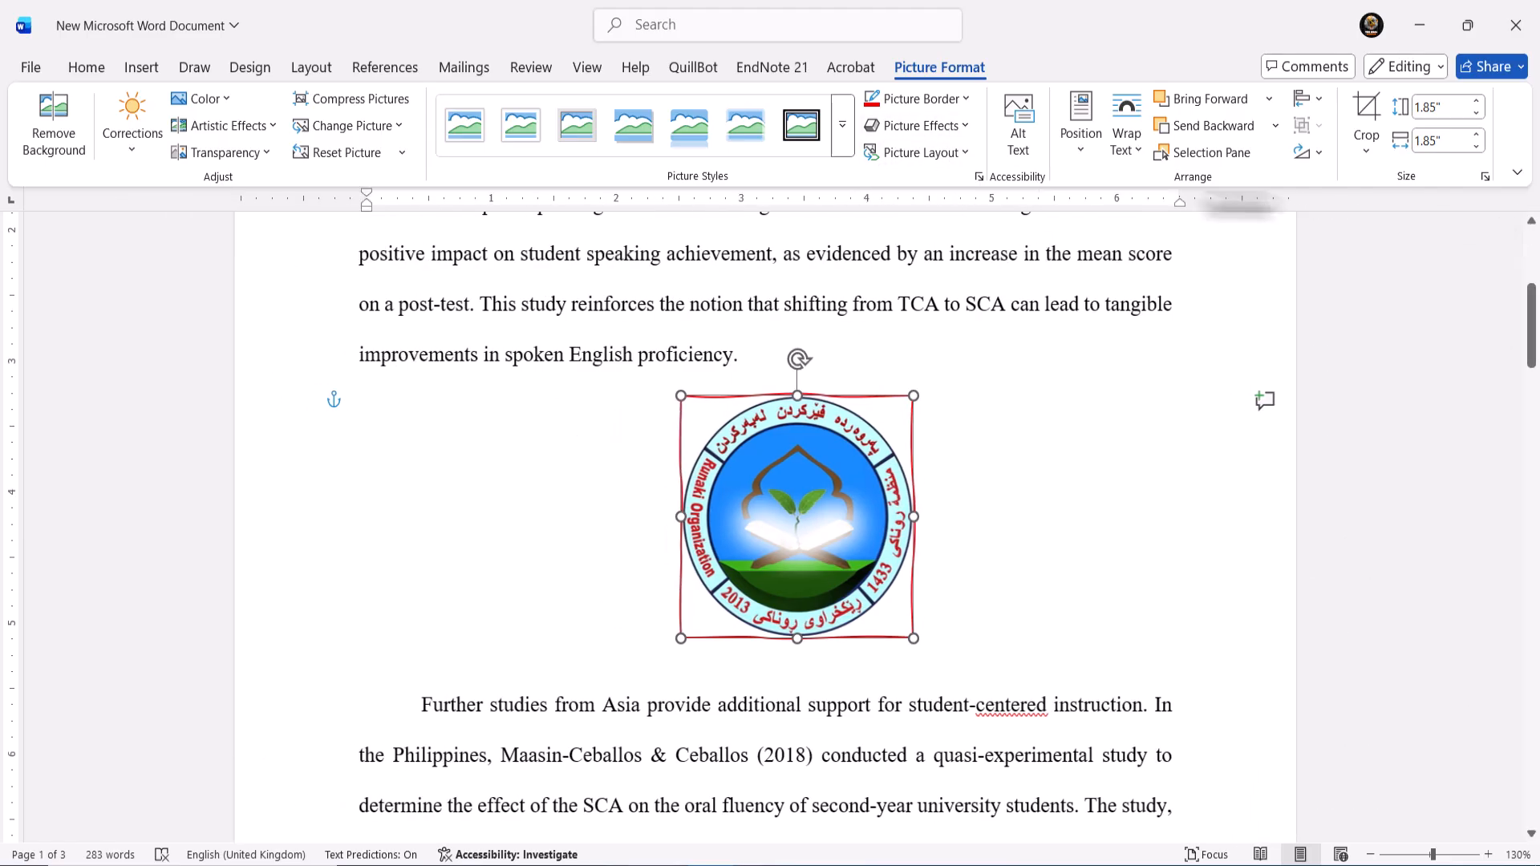
- Preview the sketched styles on the logo's red border, apply the long dash-dot line pattern and deselect the picture
left_click(922, 98)
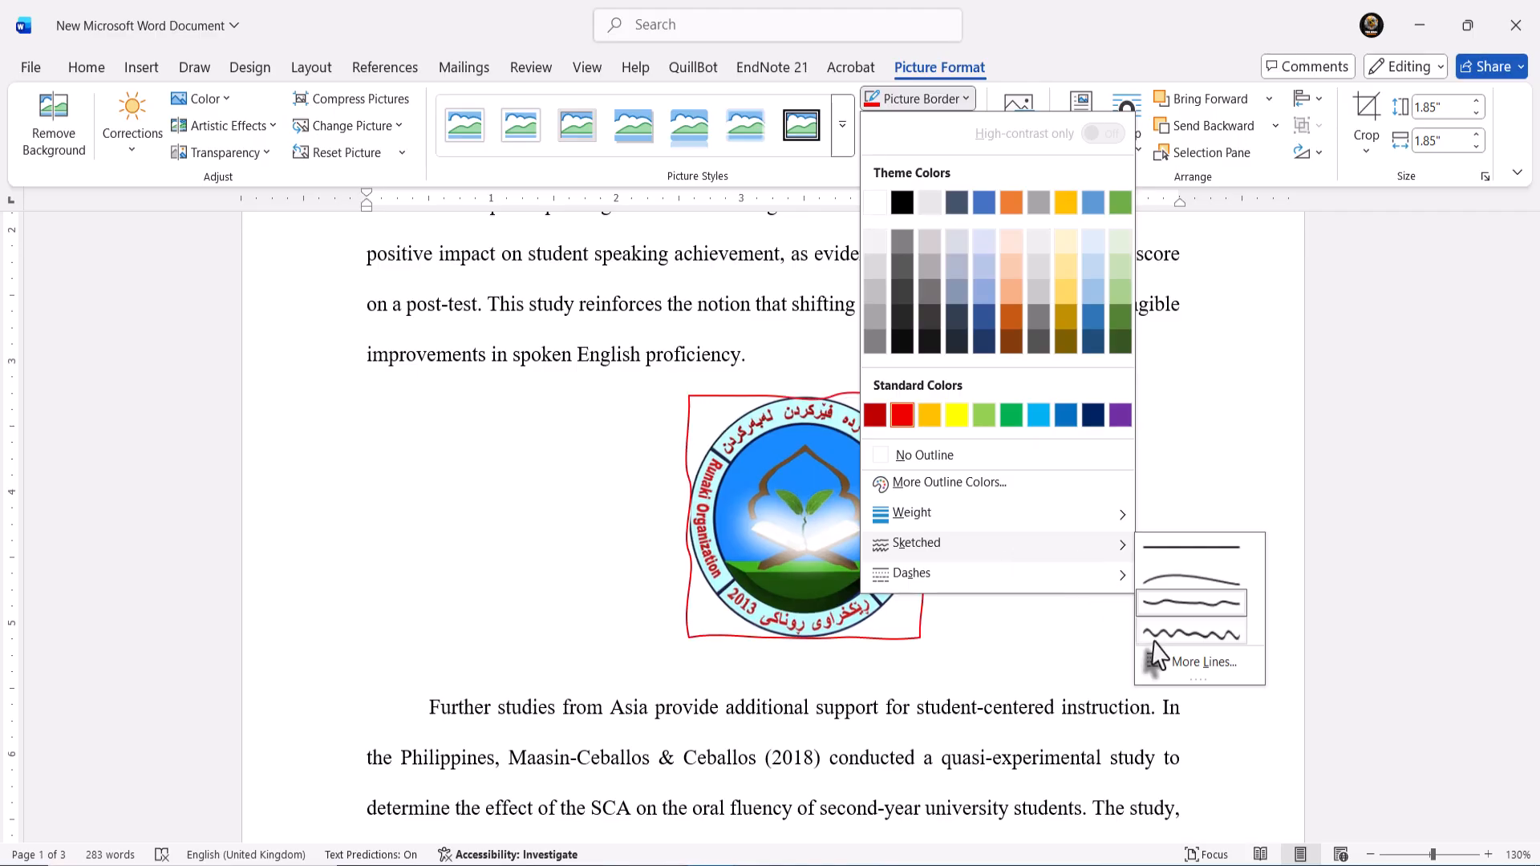
left_click_drag(1196, 681, 1195, 736)
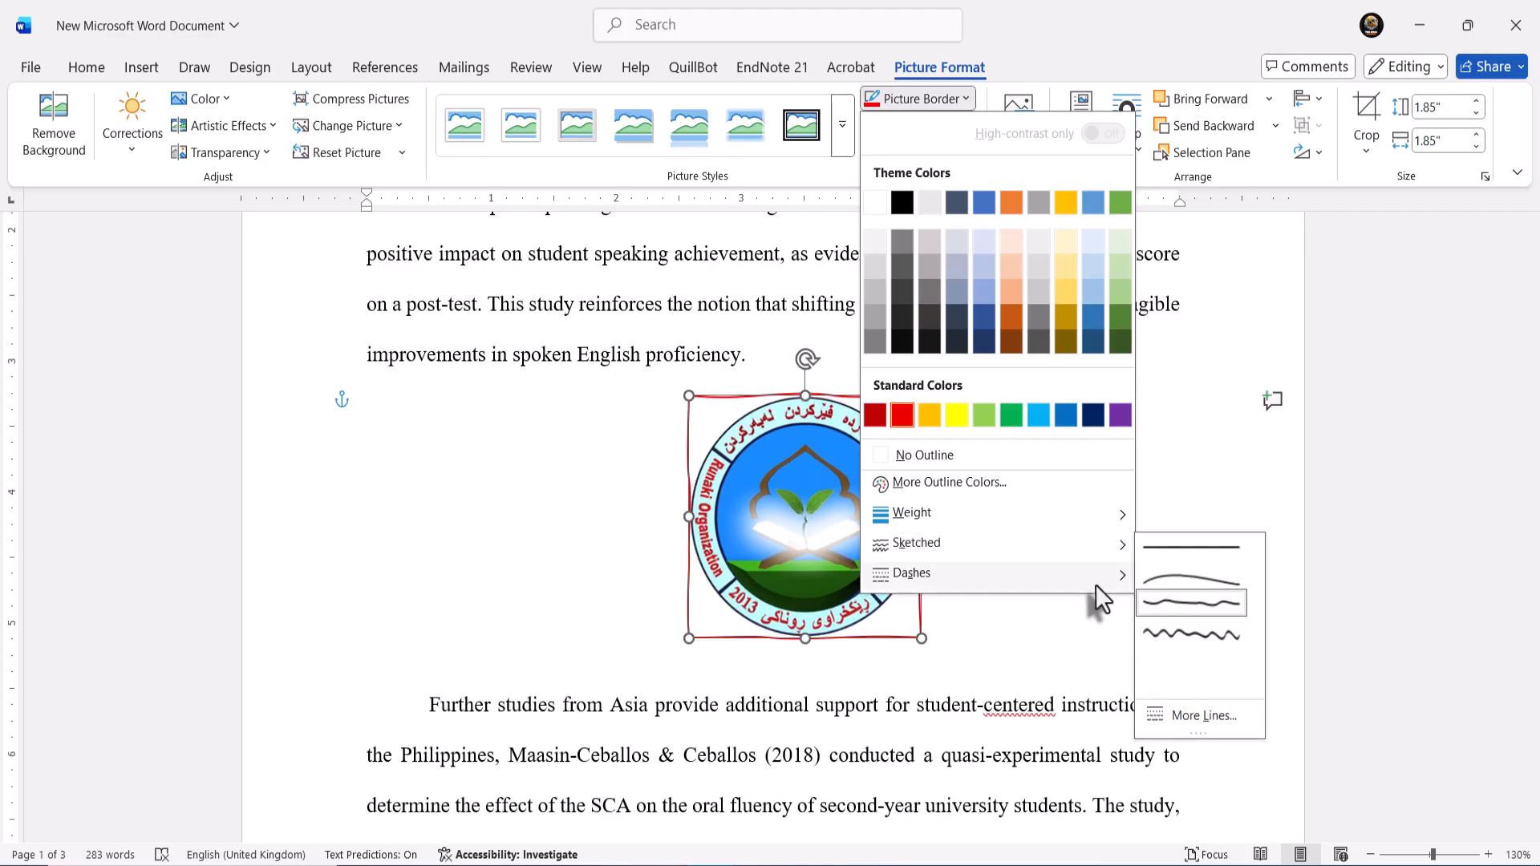
mouse_move(1095, 584)
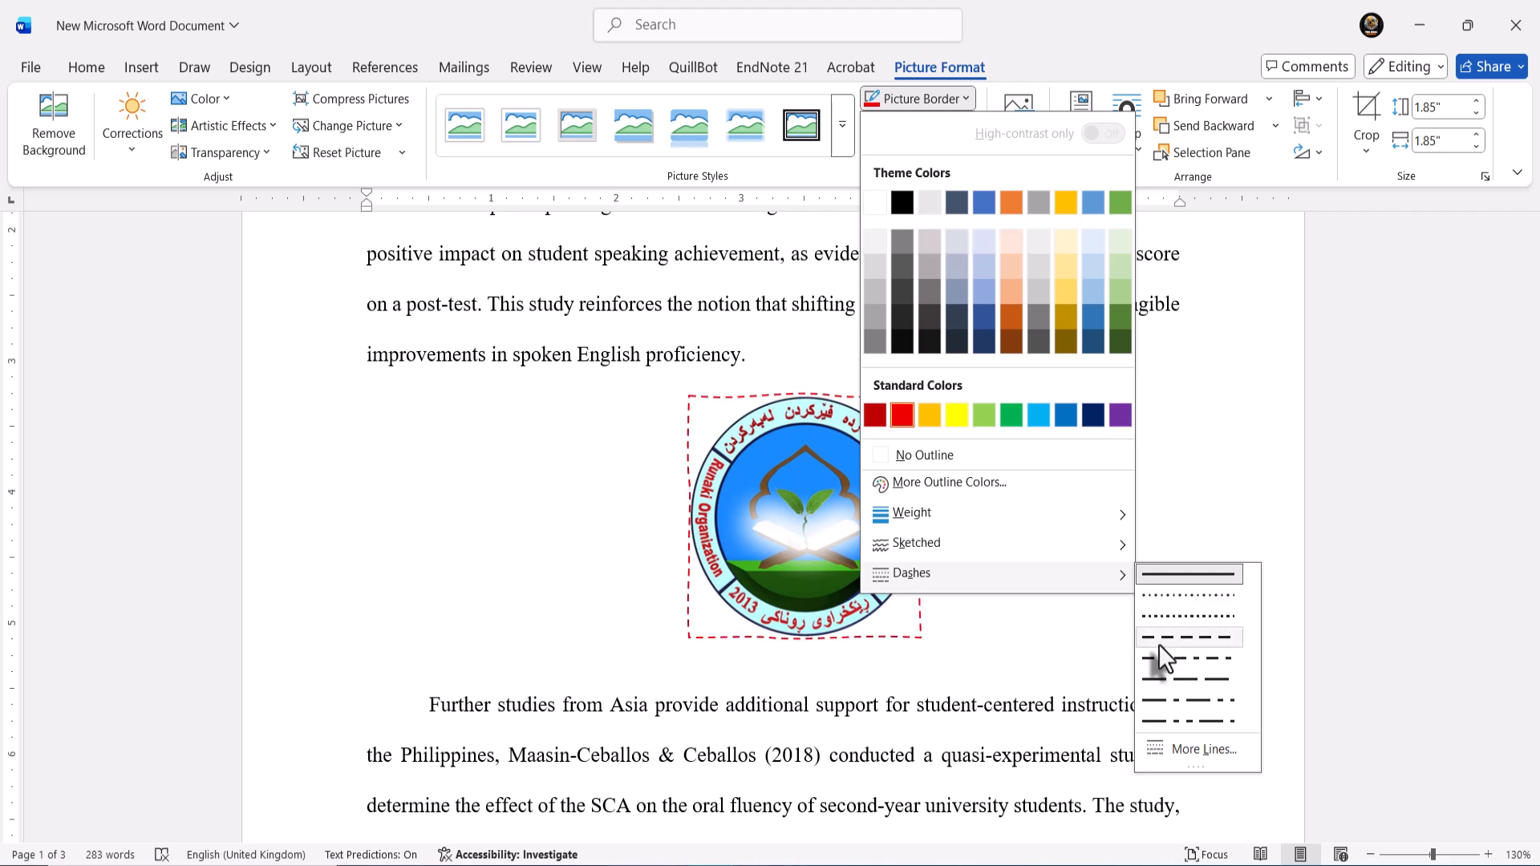
left_click(1169, 702)
left_click(1021, 650)
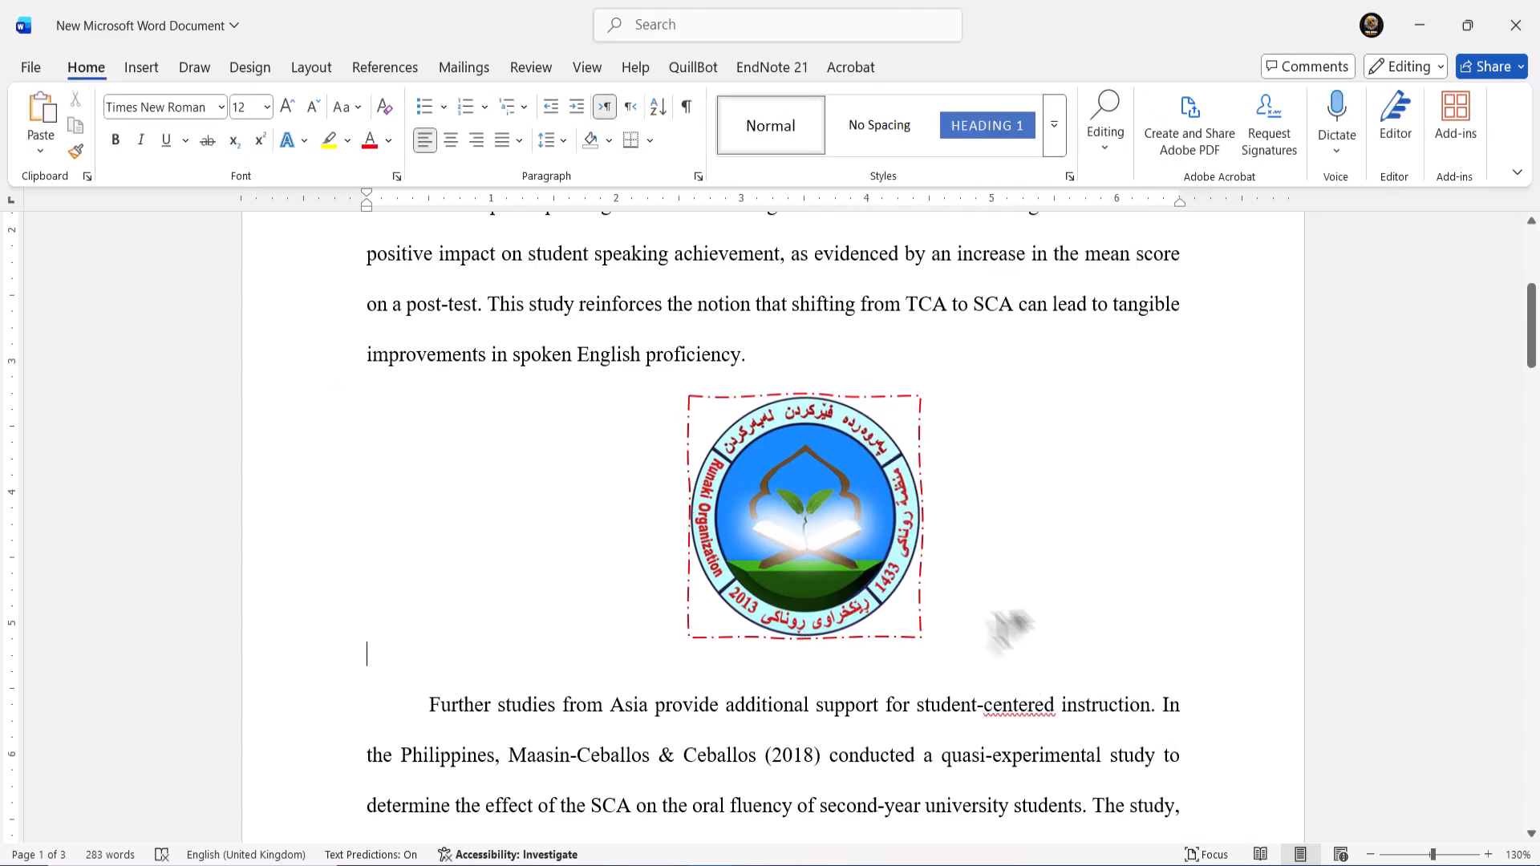
- Reset the logo picture's formatting to remove its red dashed border
left_click(892, 513)
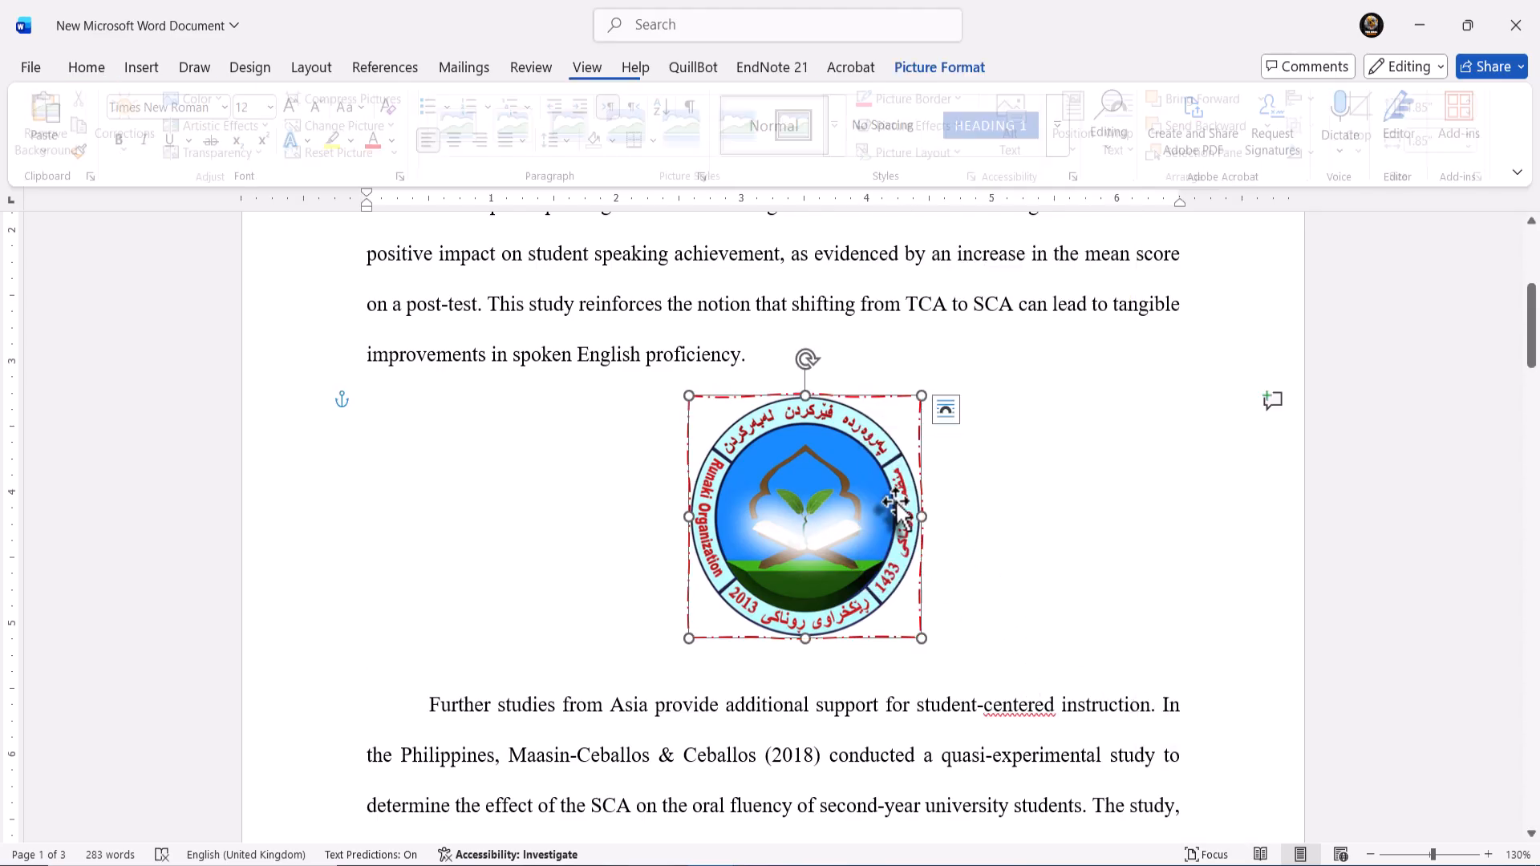
left_click(774, 351)
left_click(783, 446)
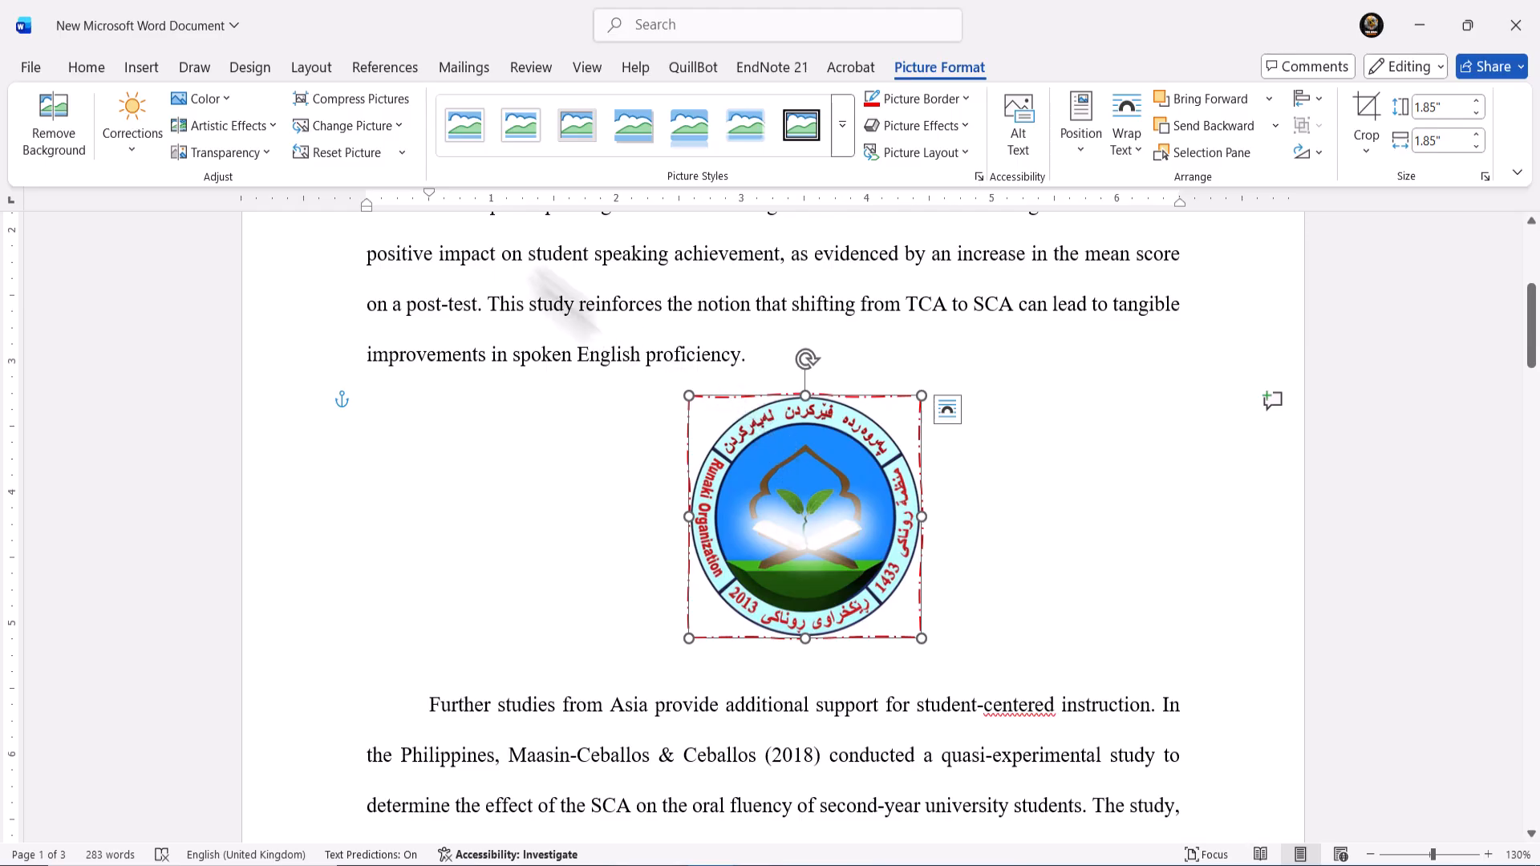
left_click(348, 151)
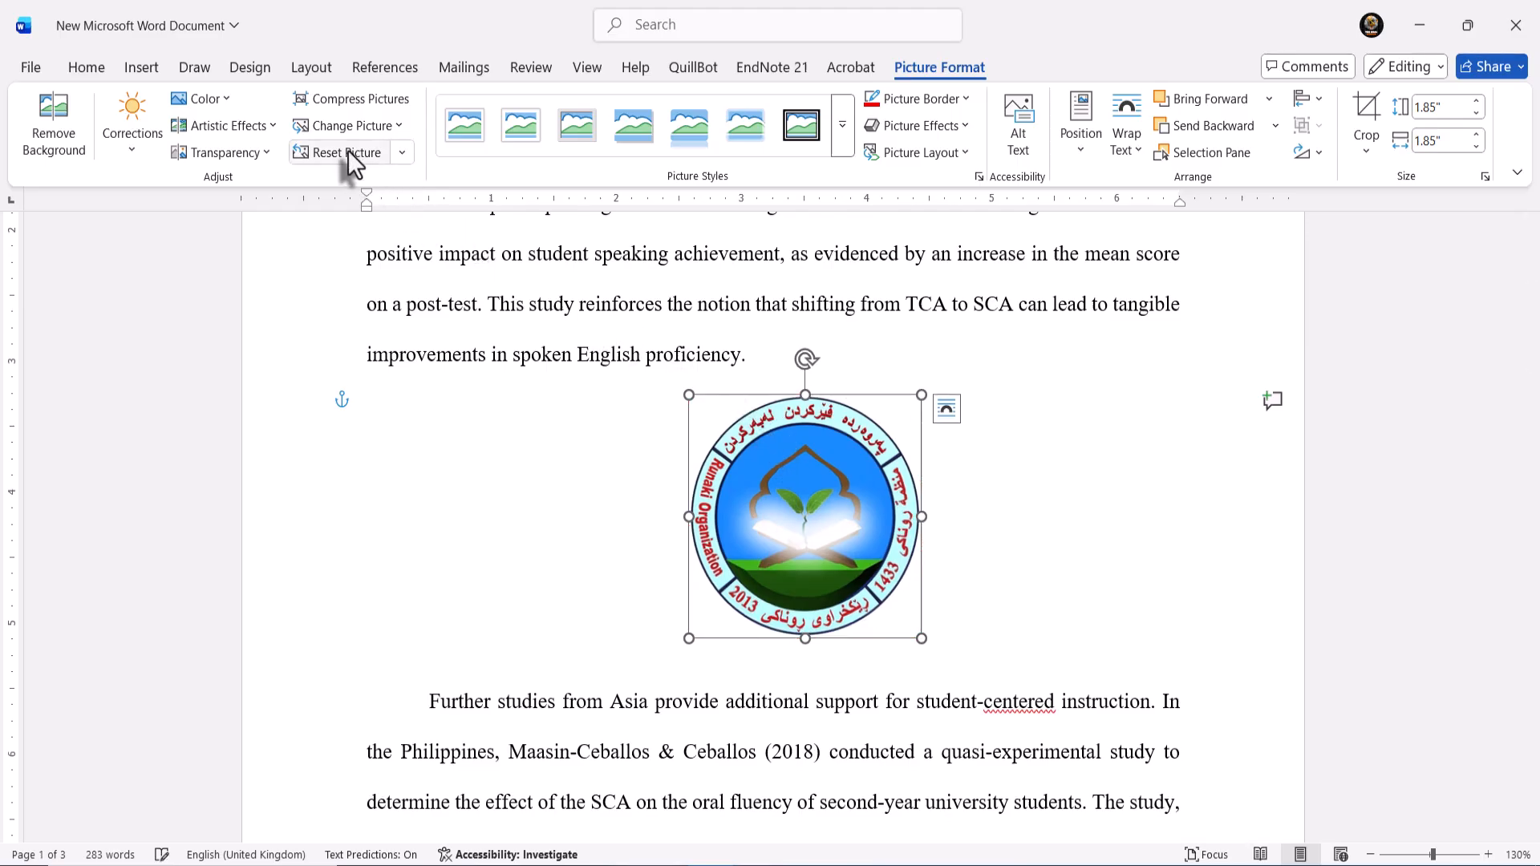
- Preview the Preset, Shadow, Reflection, Glow, Soft Edges and Bevel picture effects on the logo without applying any
left_click(605, 472)
left_click(738, 513)
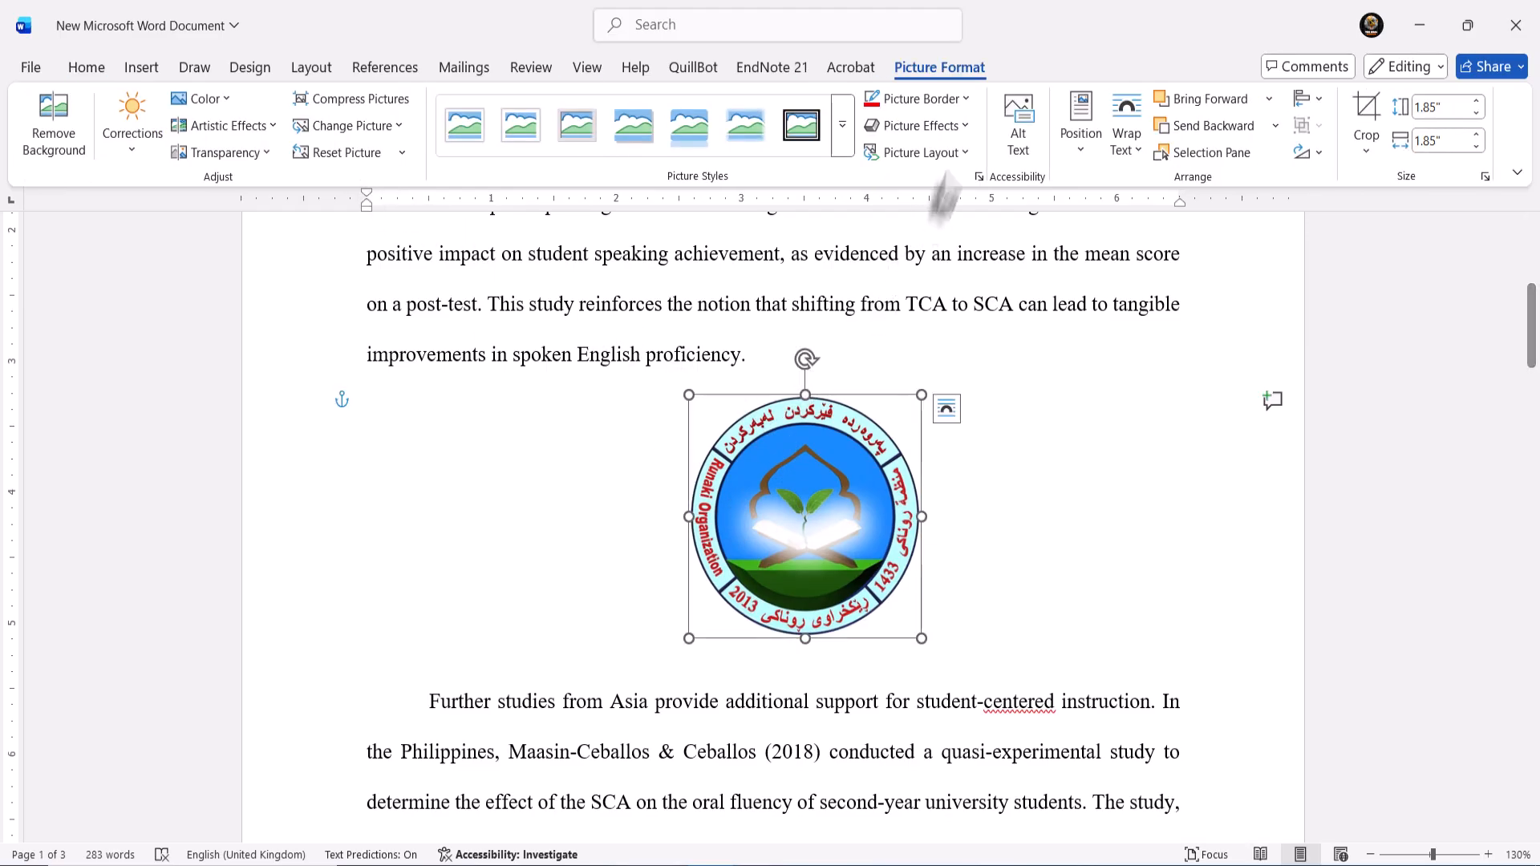
left_click(958, 127)
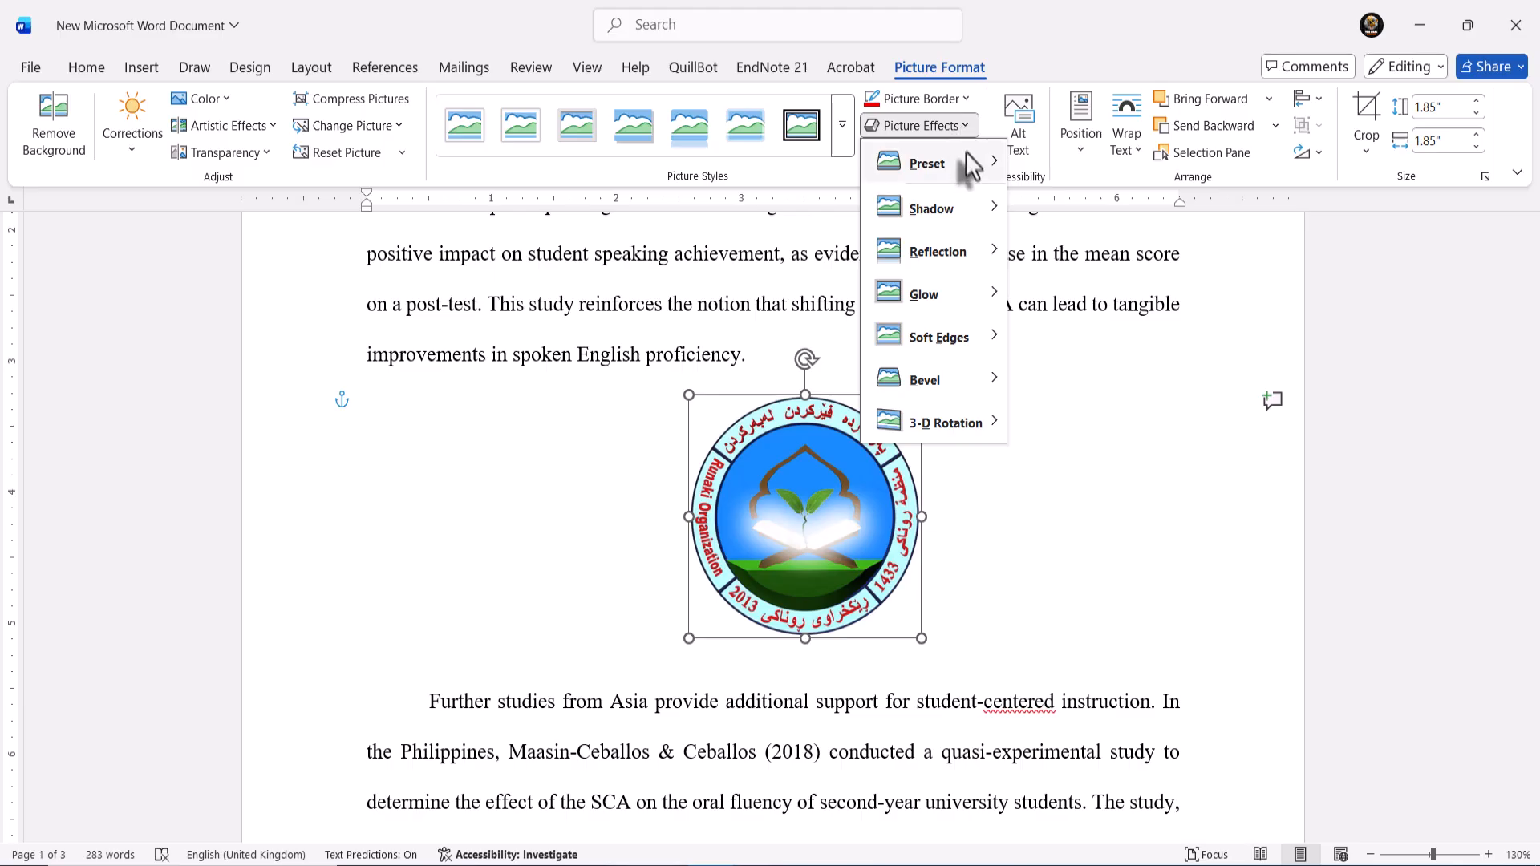
mouse_move(974, 170)
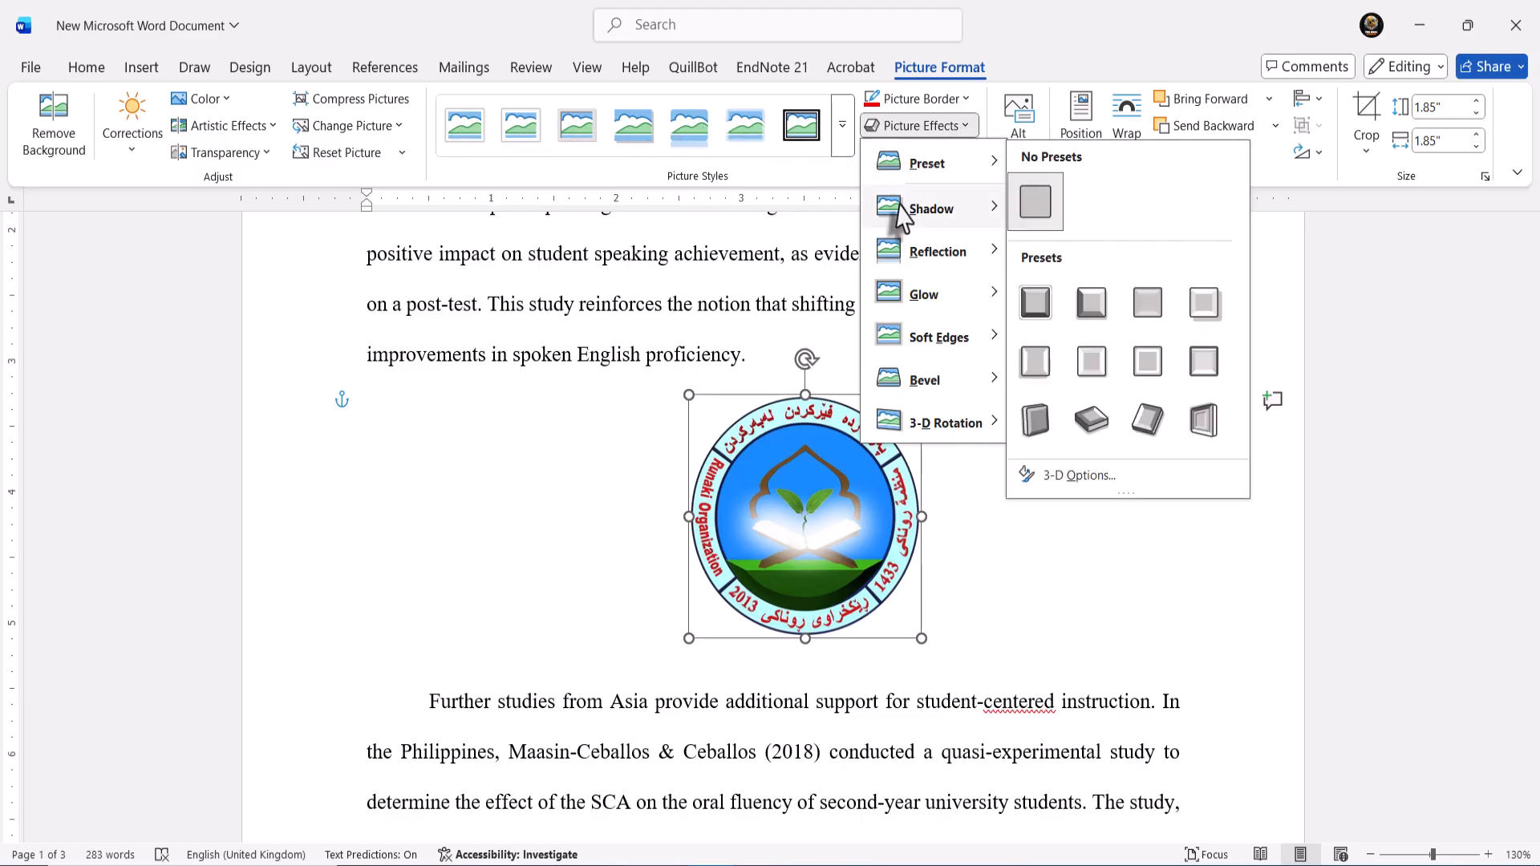
mouse_move(951, 210)
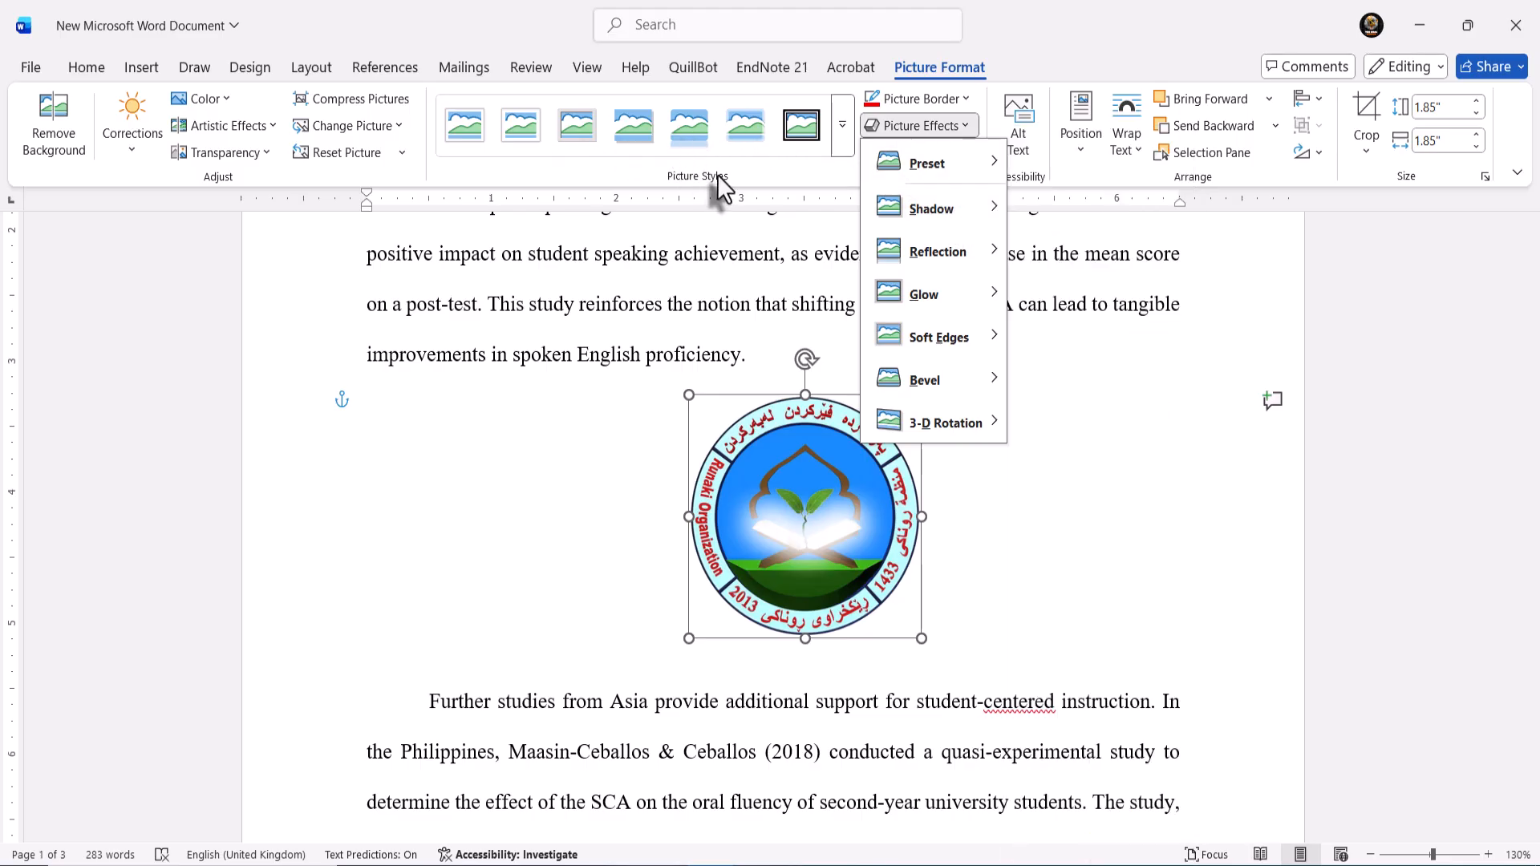
mouse_move(894, 170)
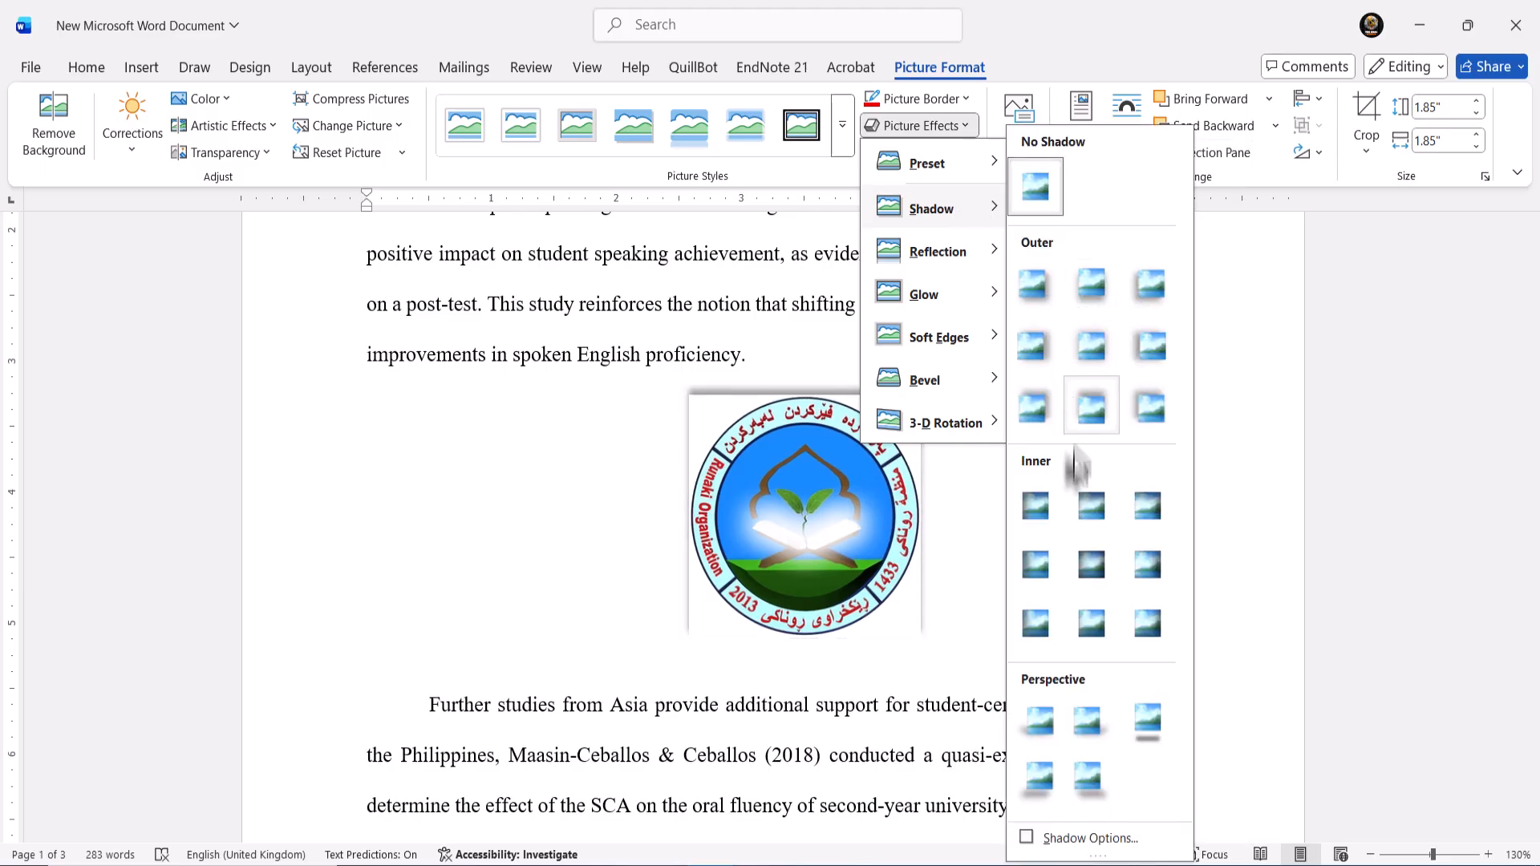
mouse_move(948, 249)
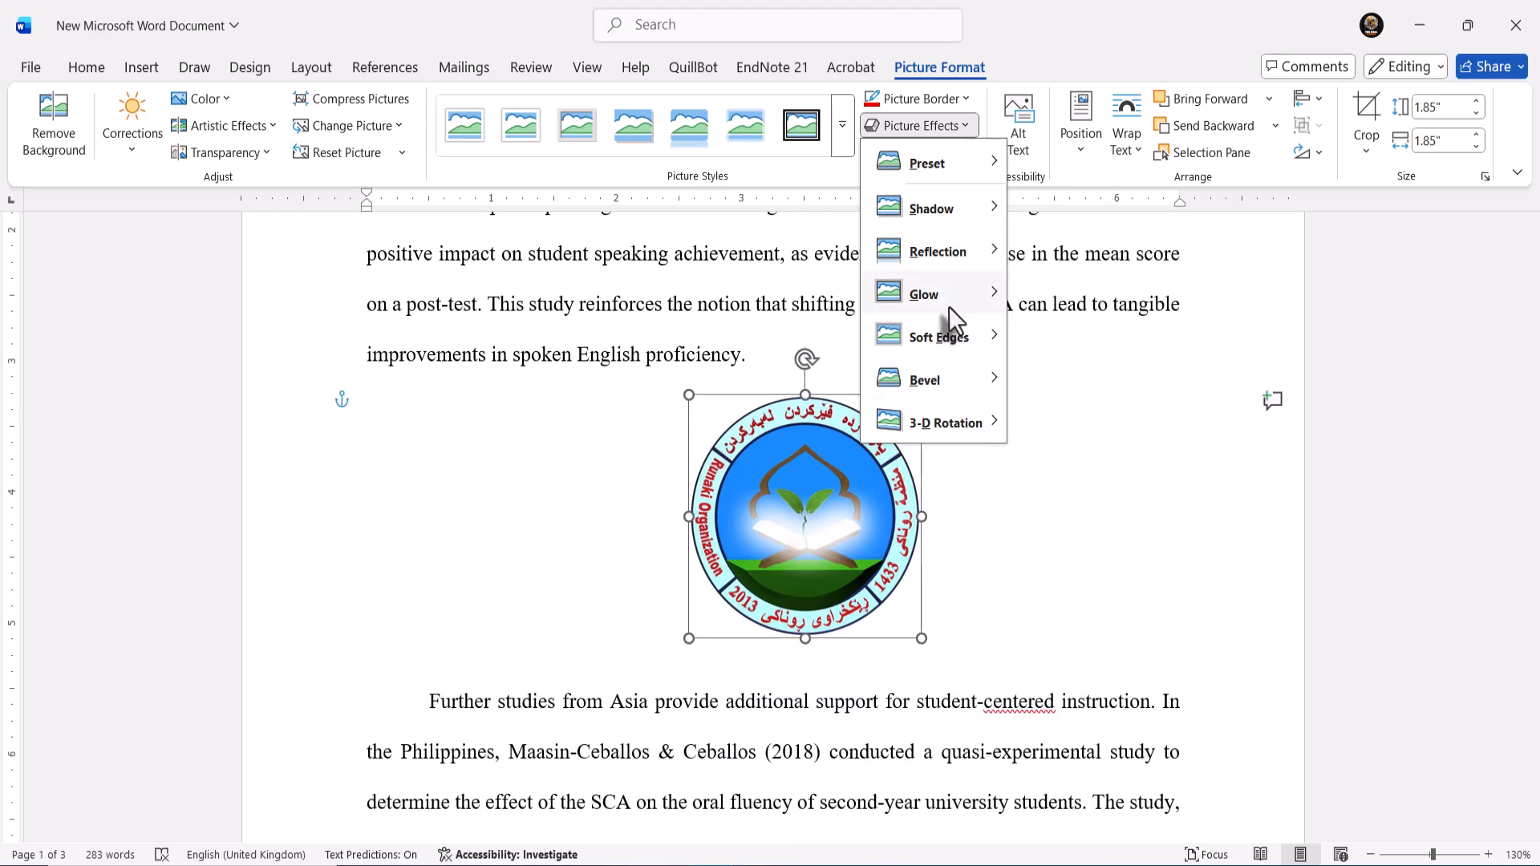
mouse_move(974, 311)
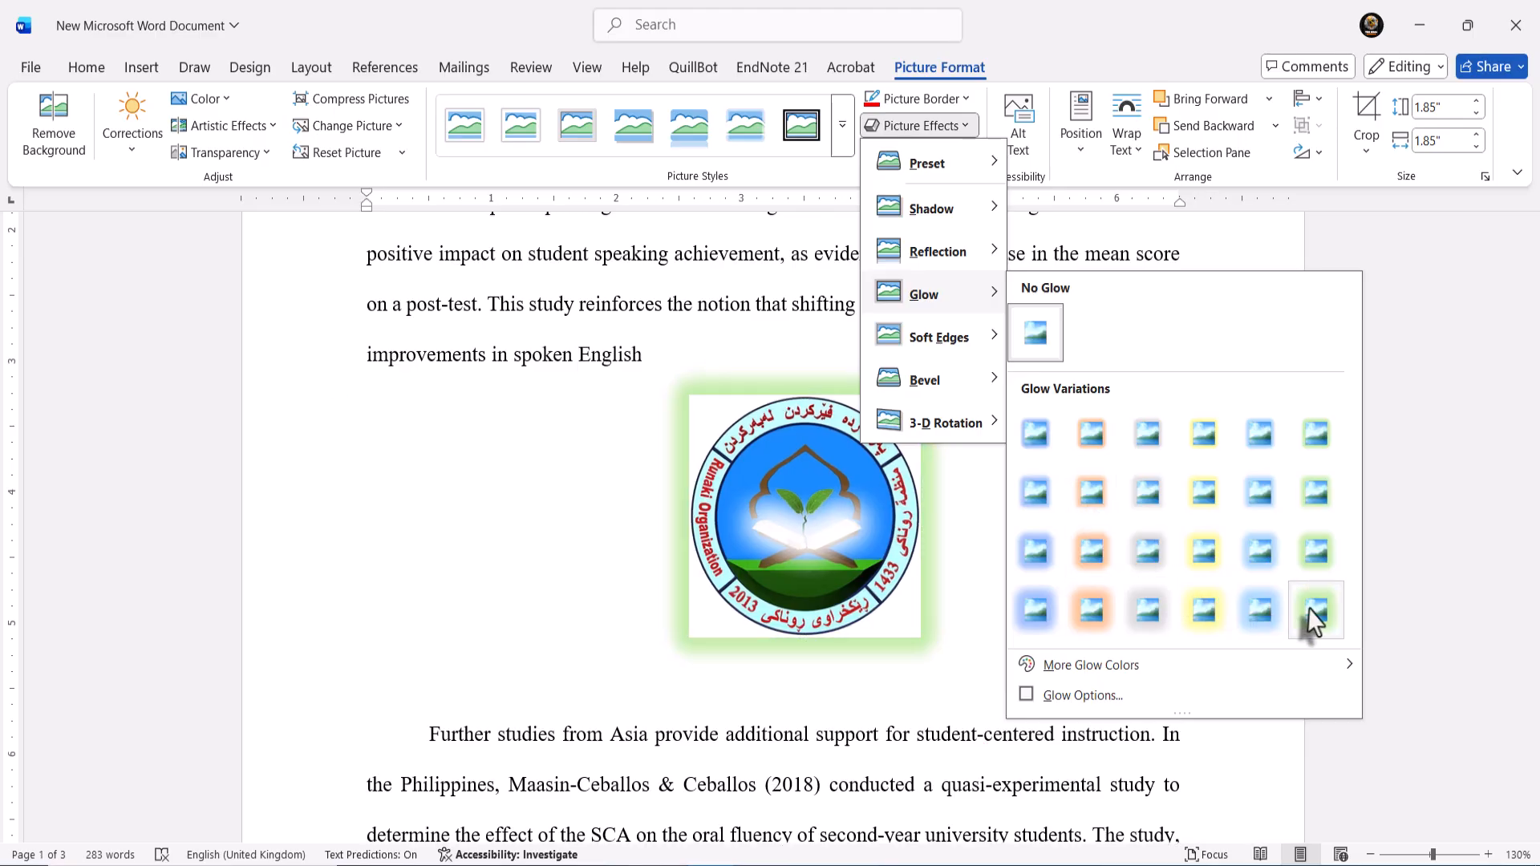
mouse_move(972, 346)
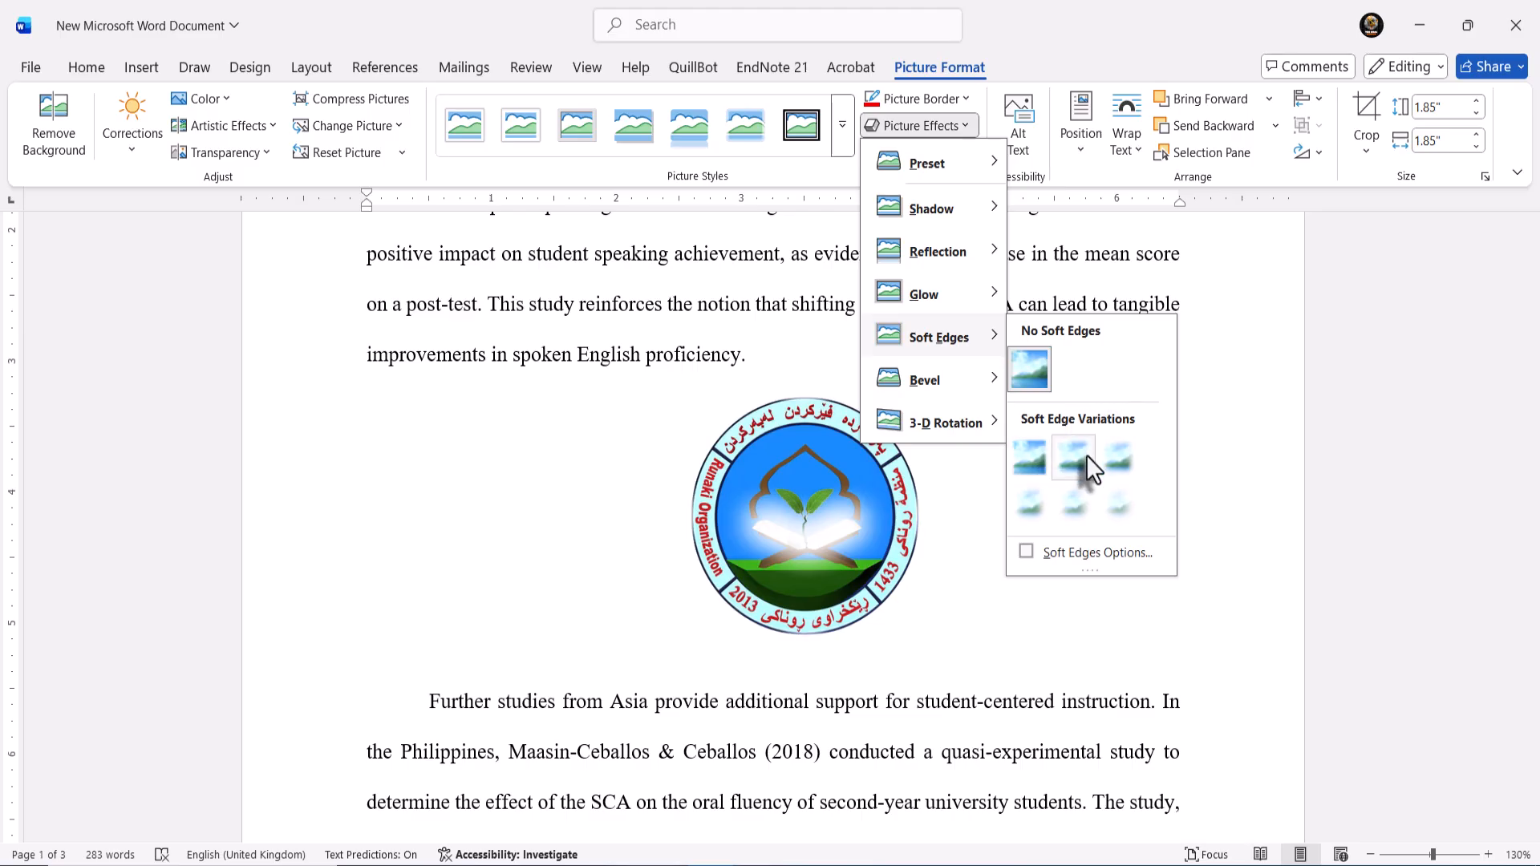
mouse_move(974, 385)
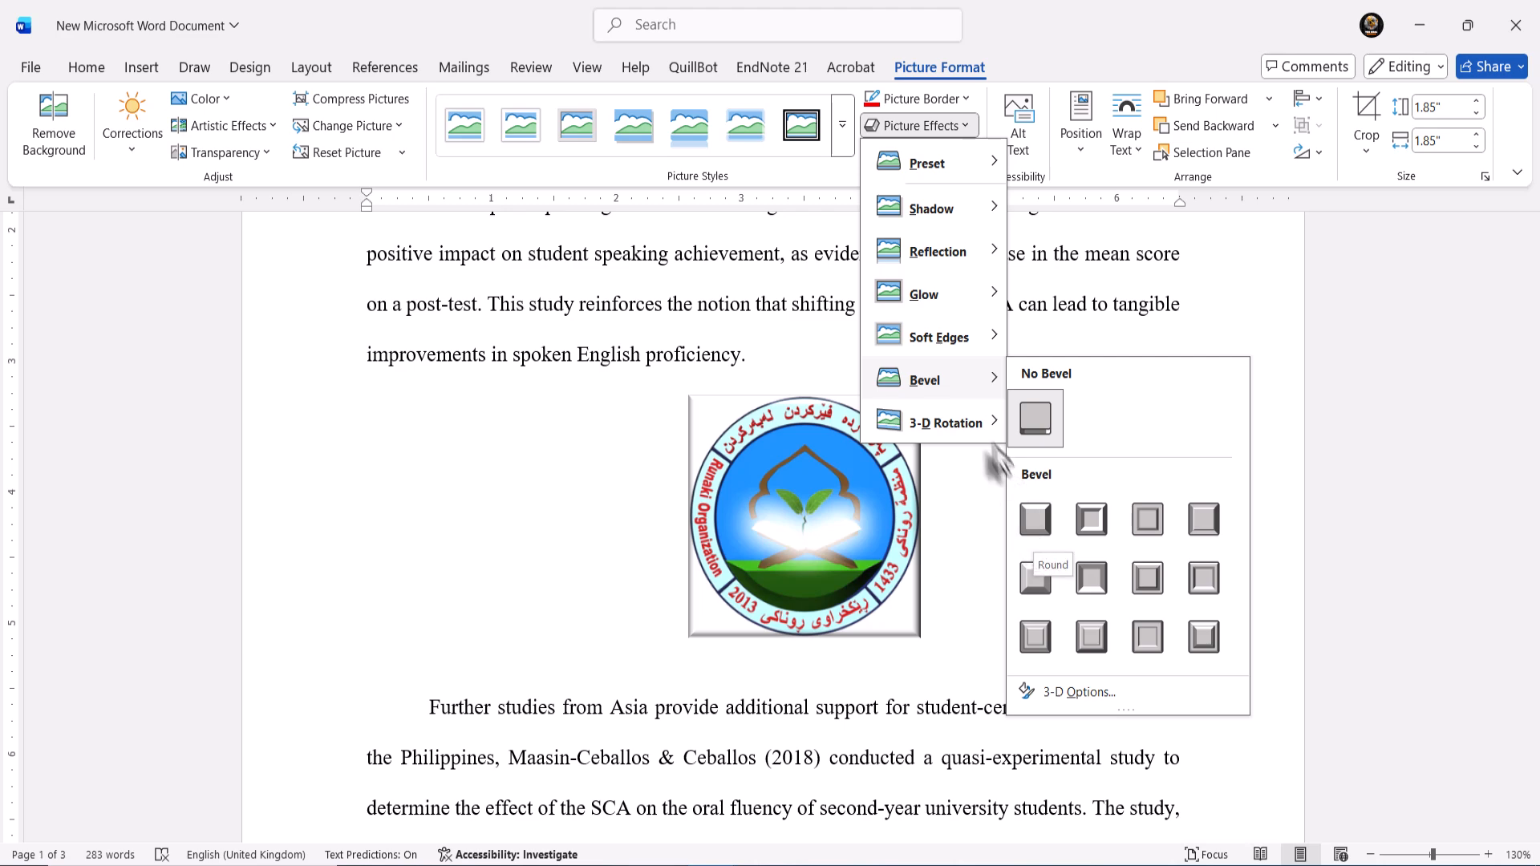
left_click(837, 311)
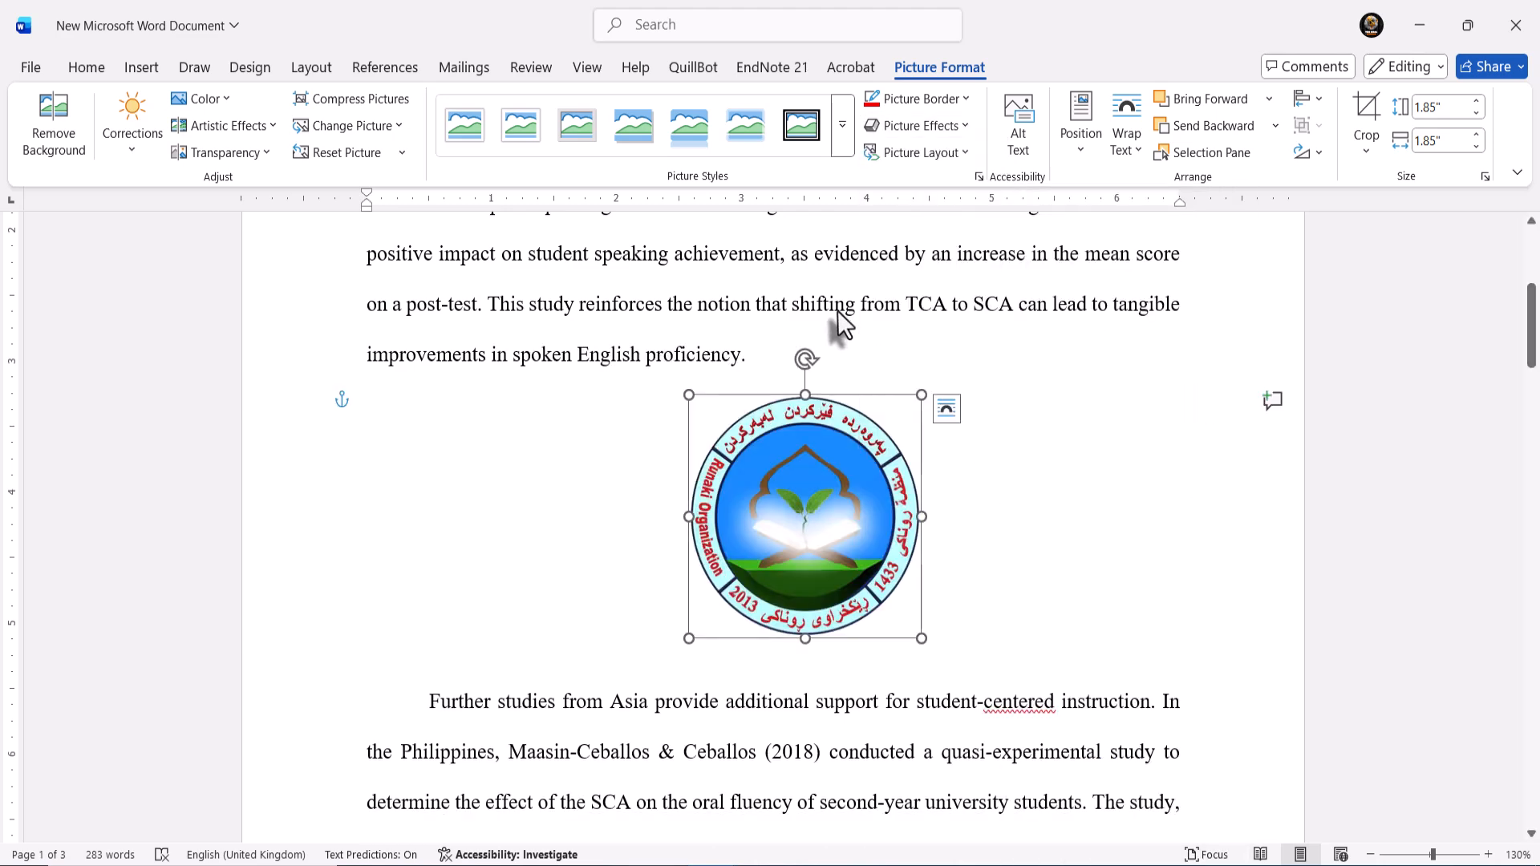
- Convert the logo into a SmartArt picture layout with a text caption above the image, and undo the conversion
left_click(838, 310)
double_click(848, 461)
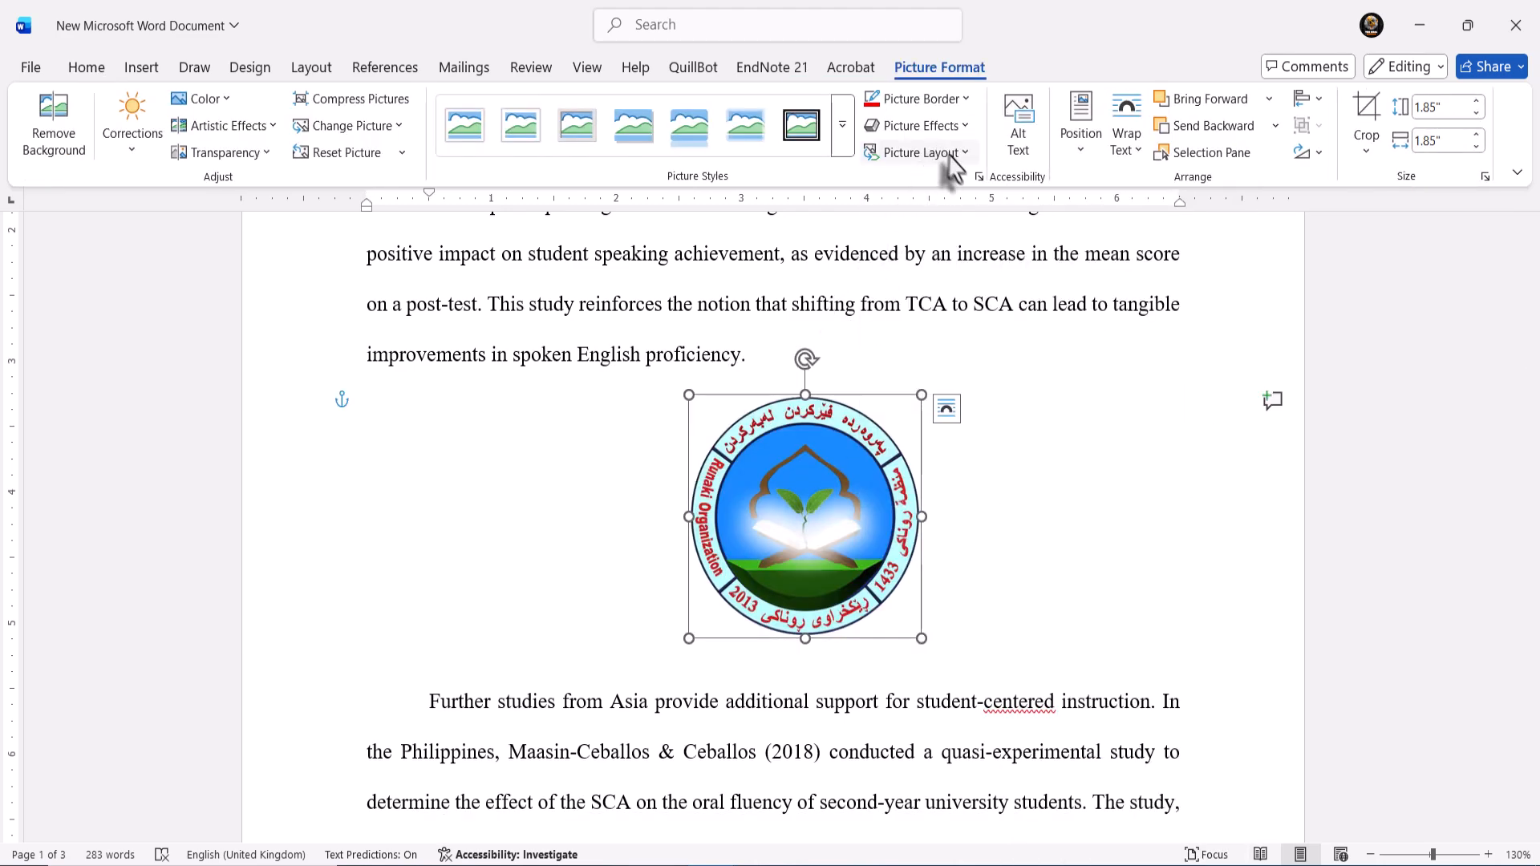
left_click(951, 155)
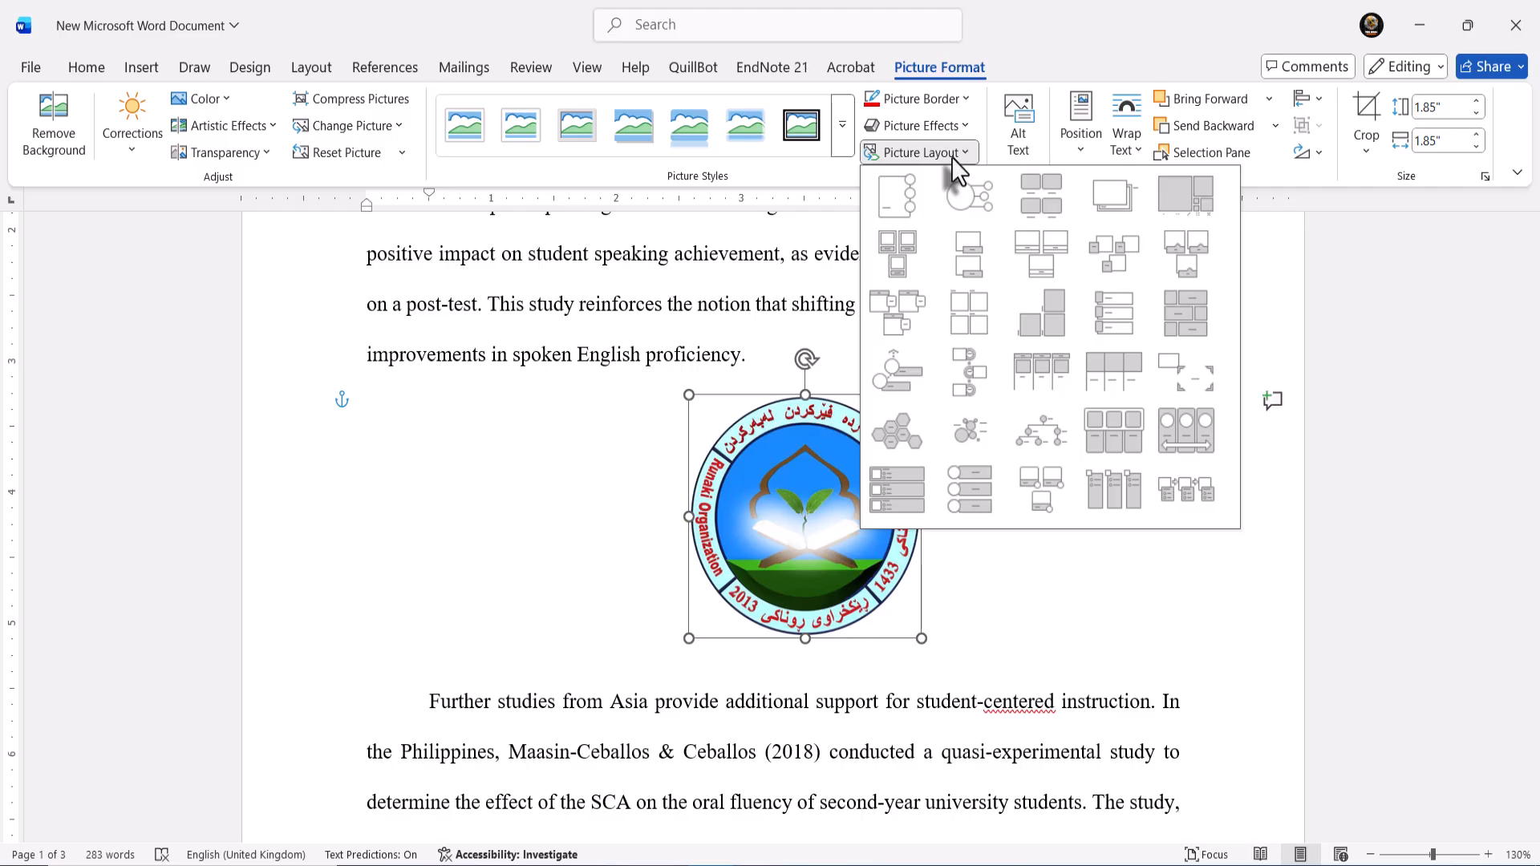
left_click(913, 195)
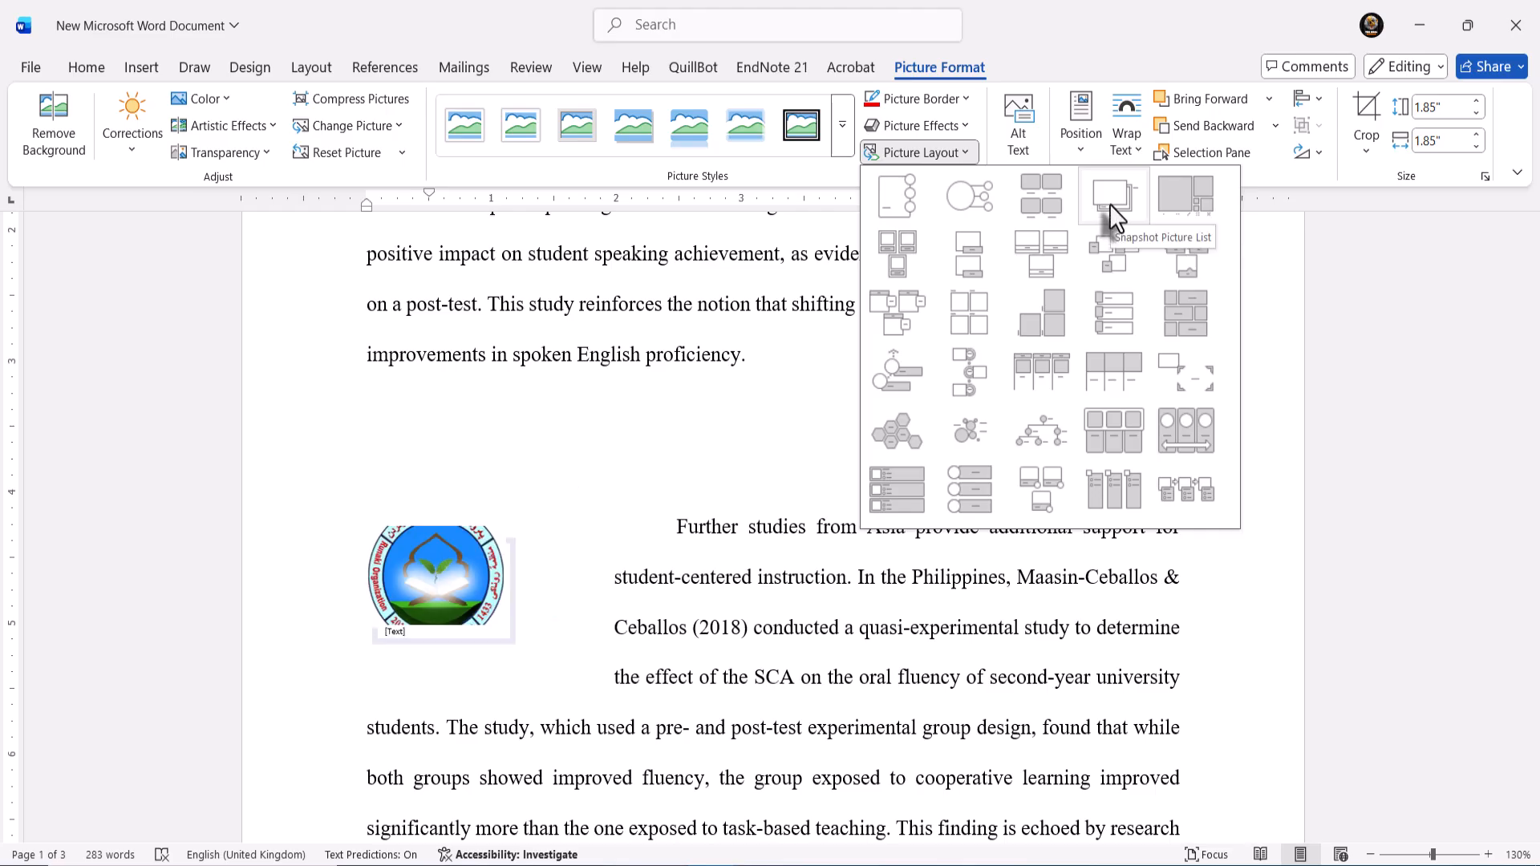
left_click(961, 320)
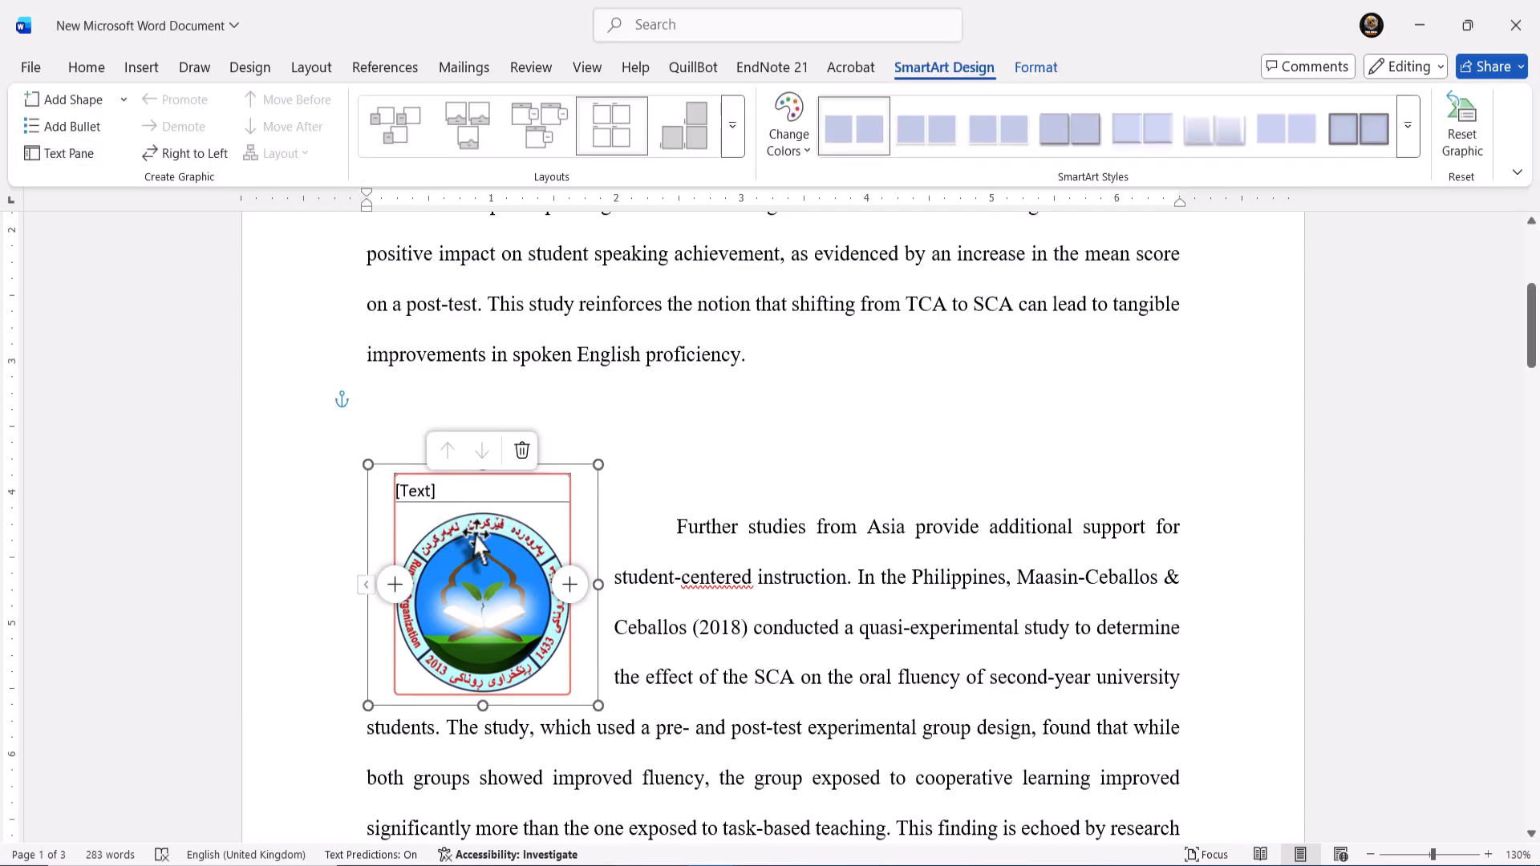
left_click(588, 501)
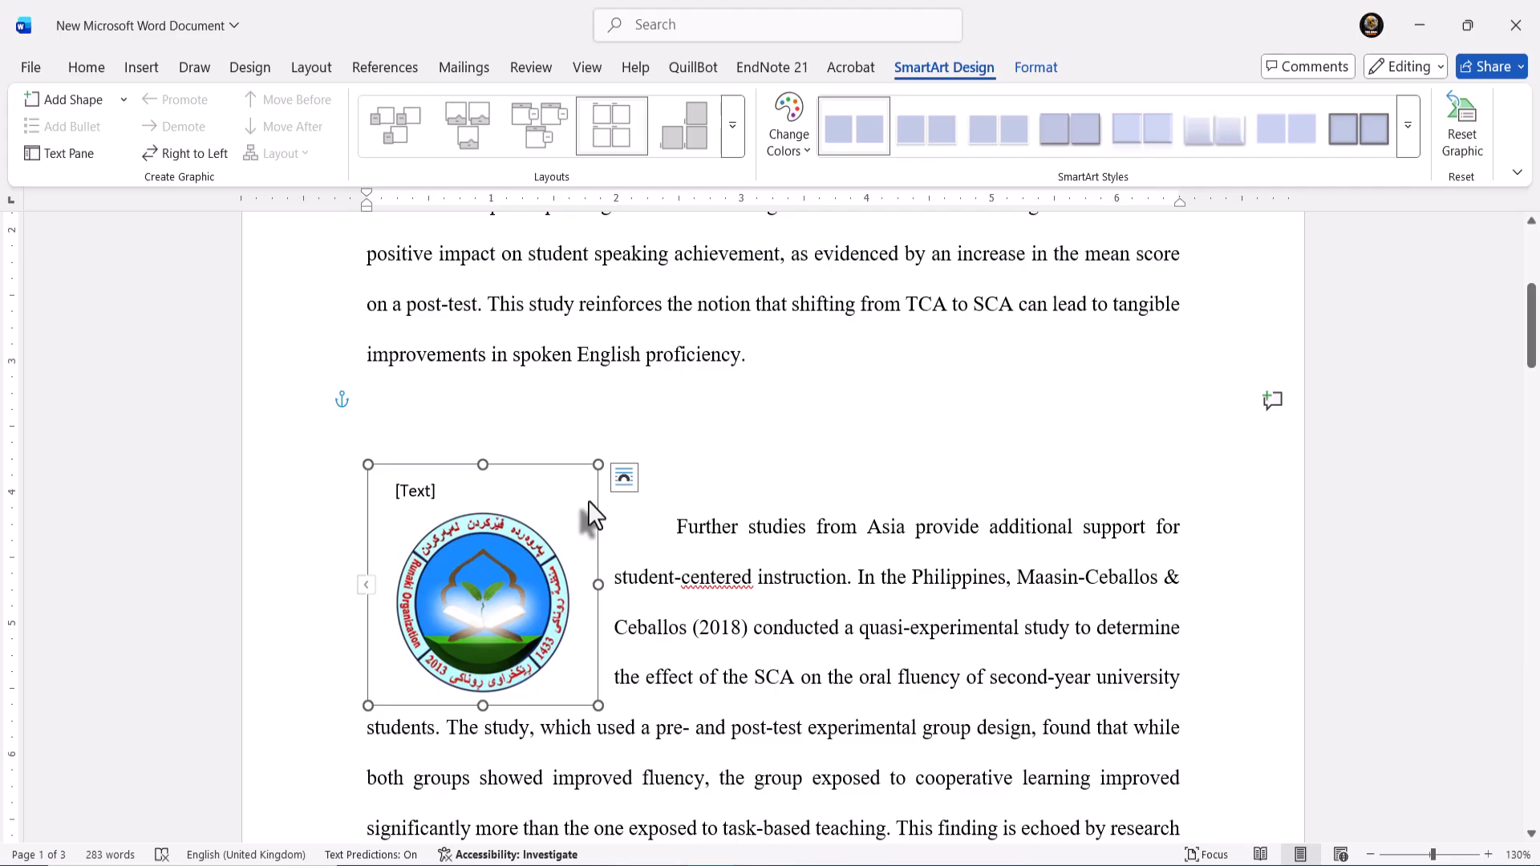
key("ctrl+z")
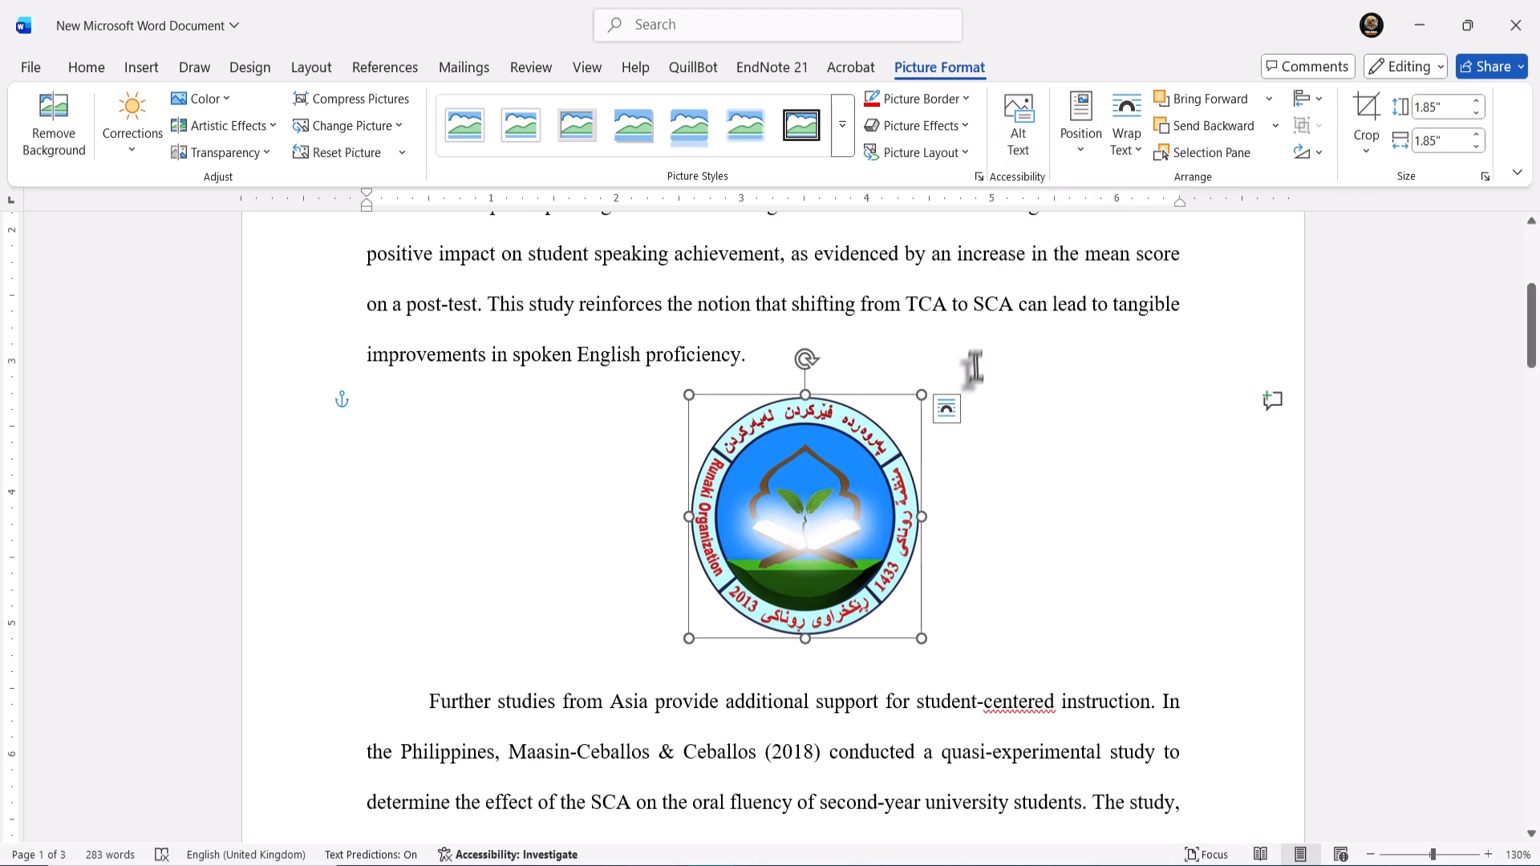
- Set the logo's text wrapping to Square and delete the empty line above the "Further studies from Asia" paragraph
left_click(947, 417)
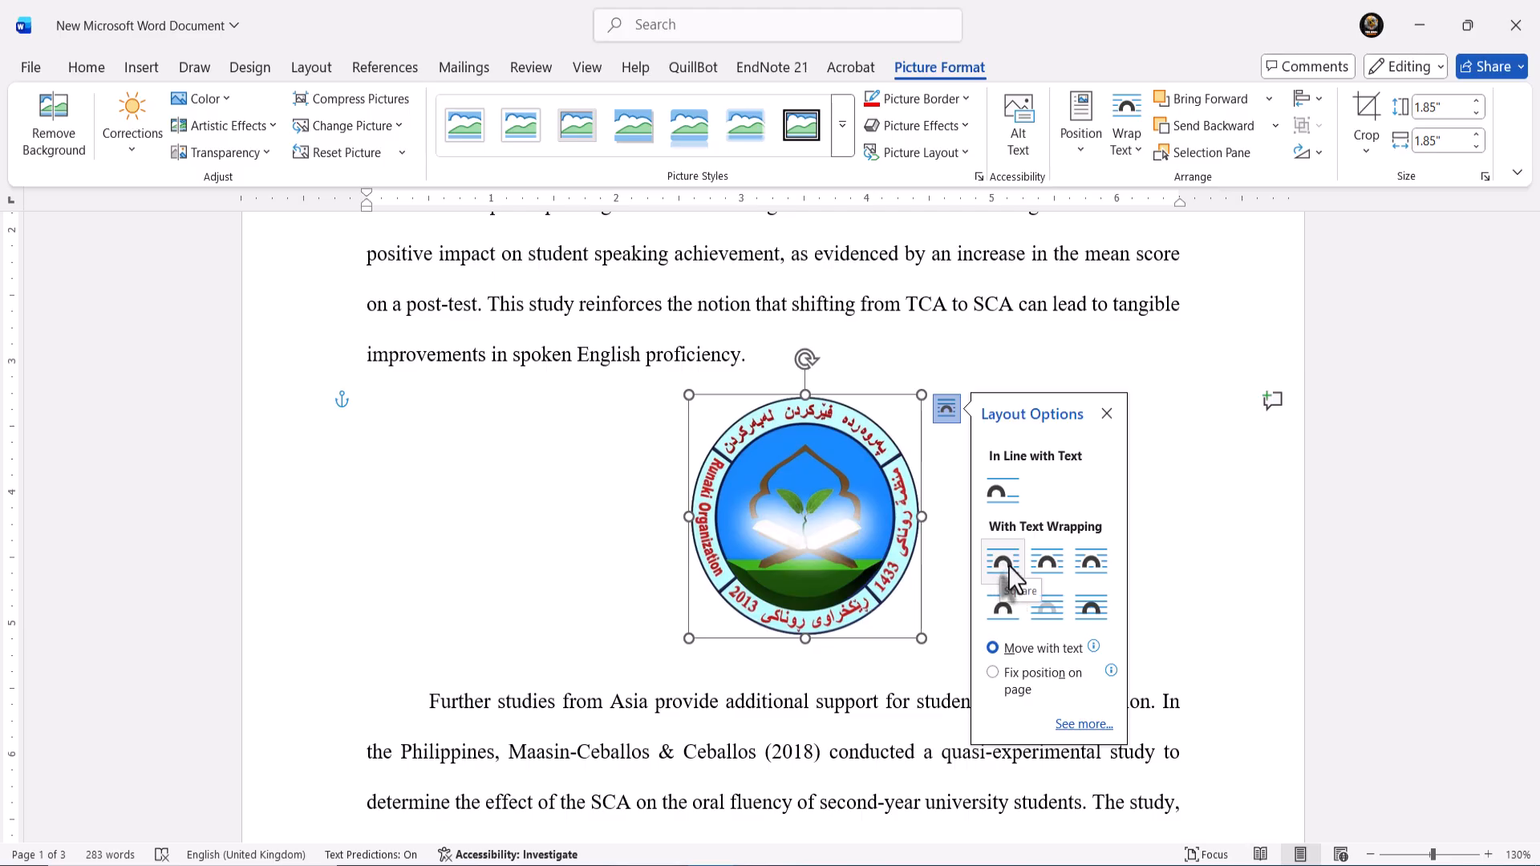
left_click(887, 696)
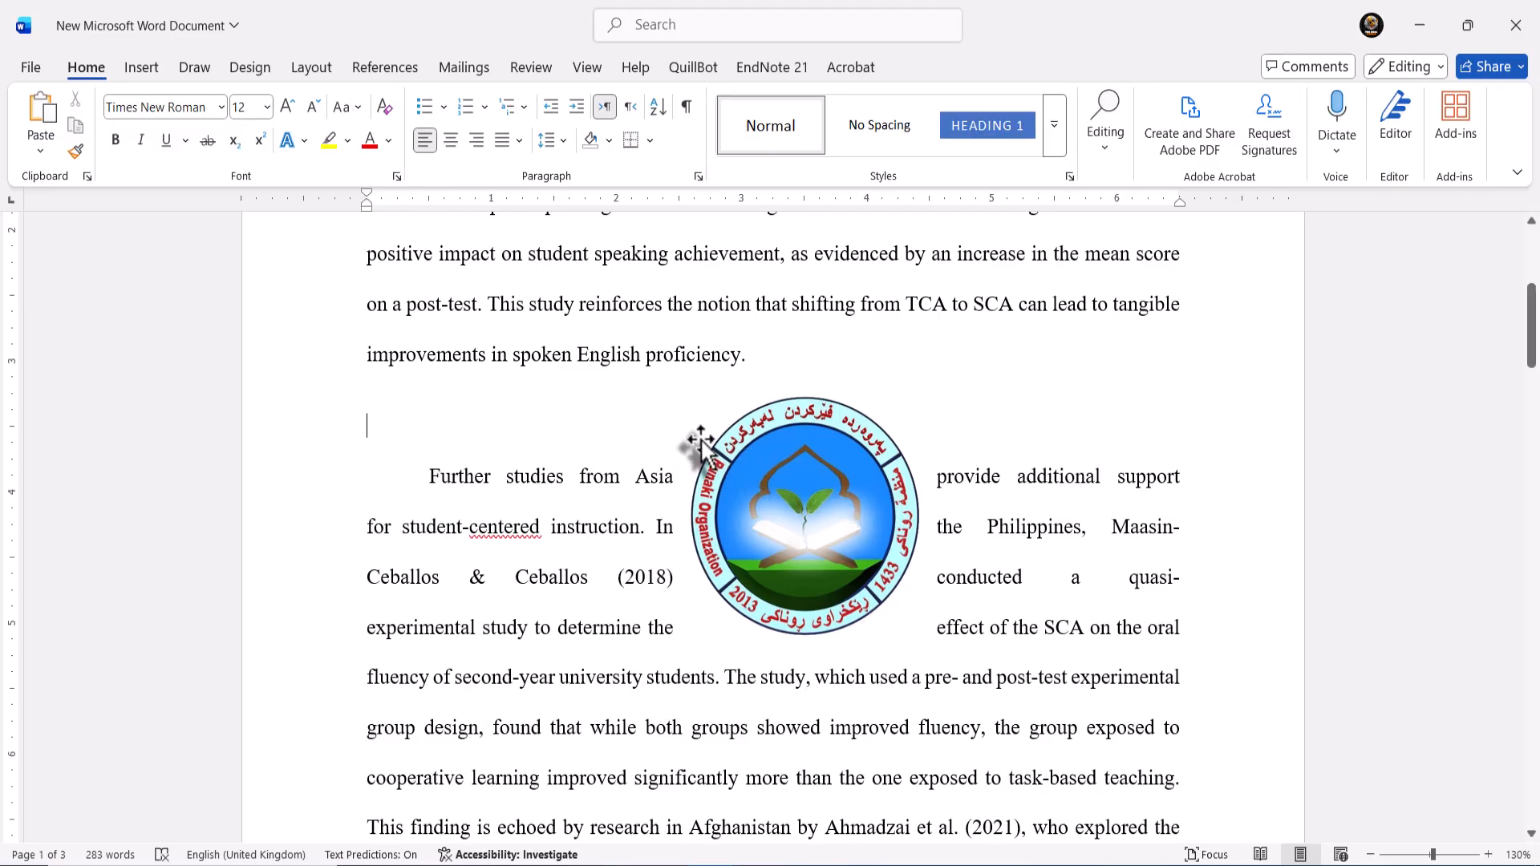
key("Delete")
left_click(830, 545)
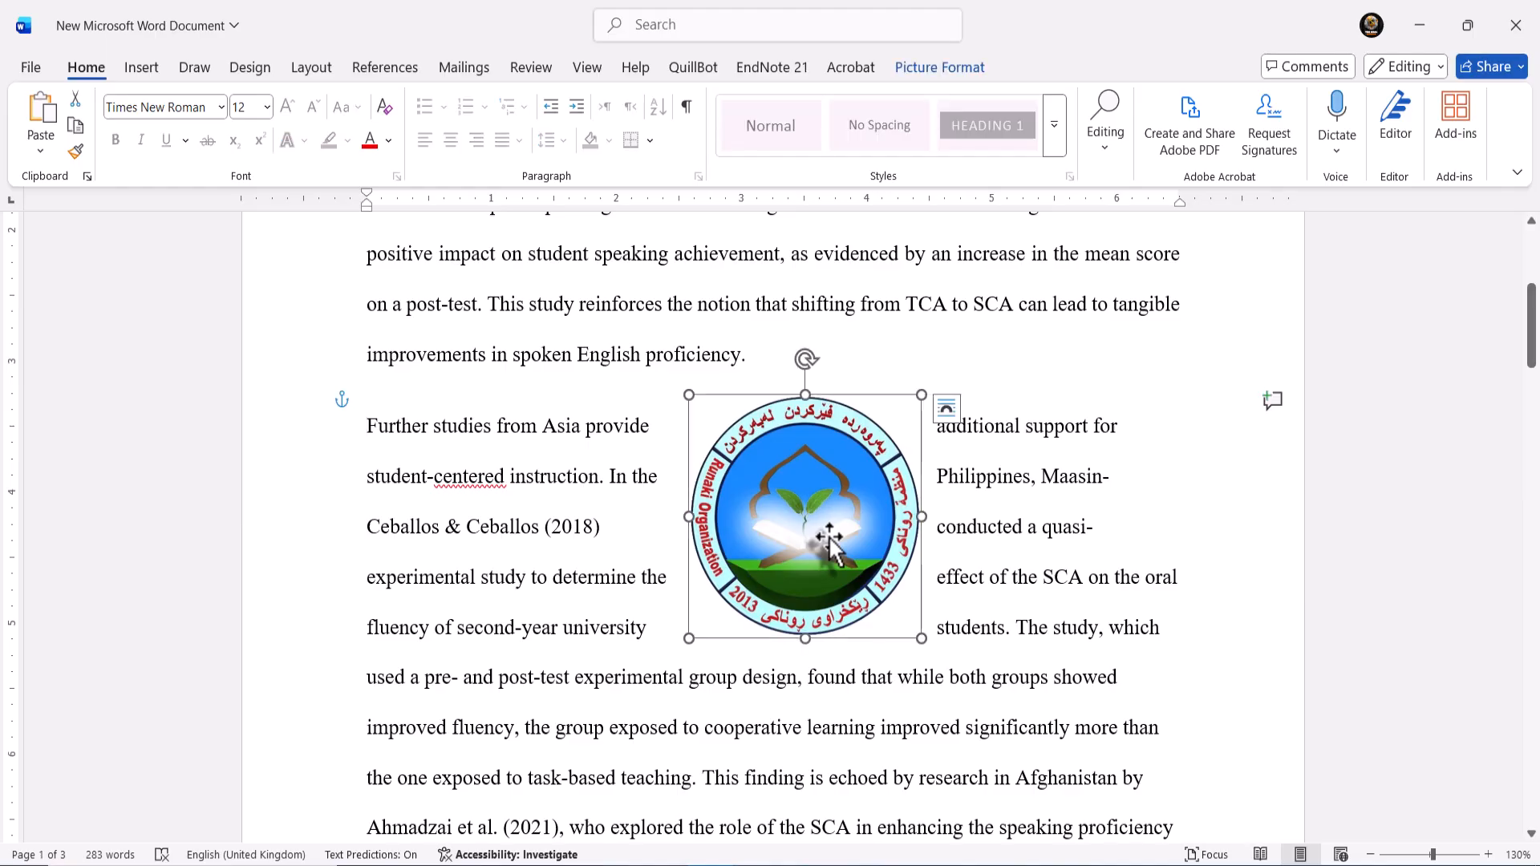
left_click(1018, 398)
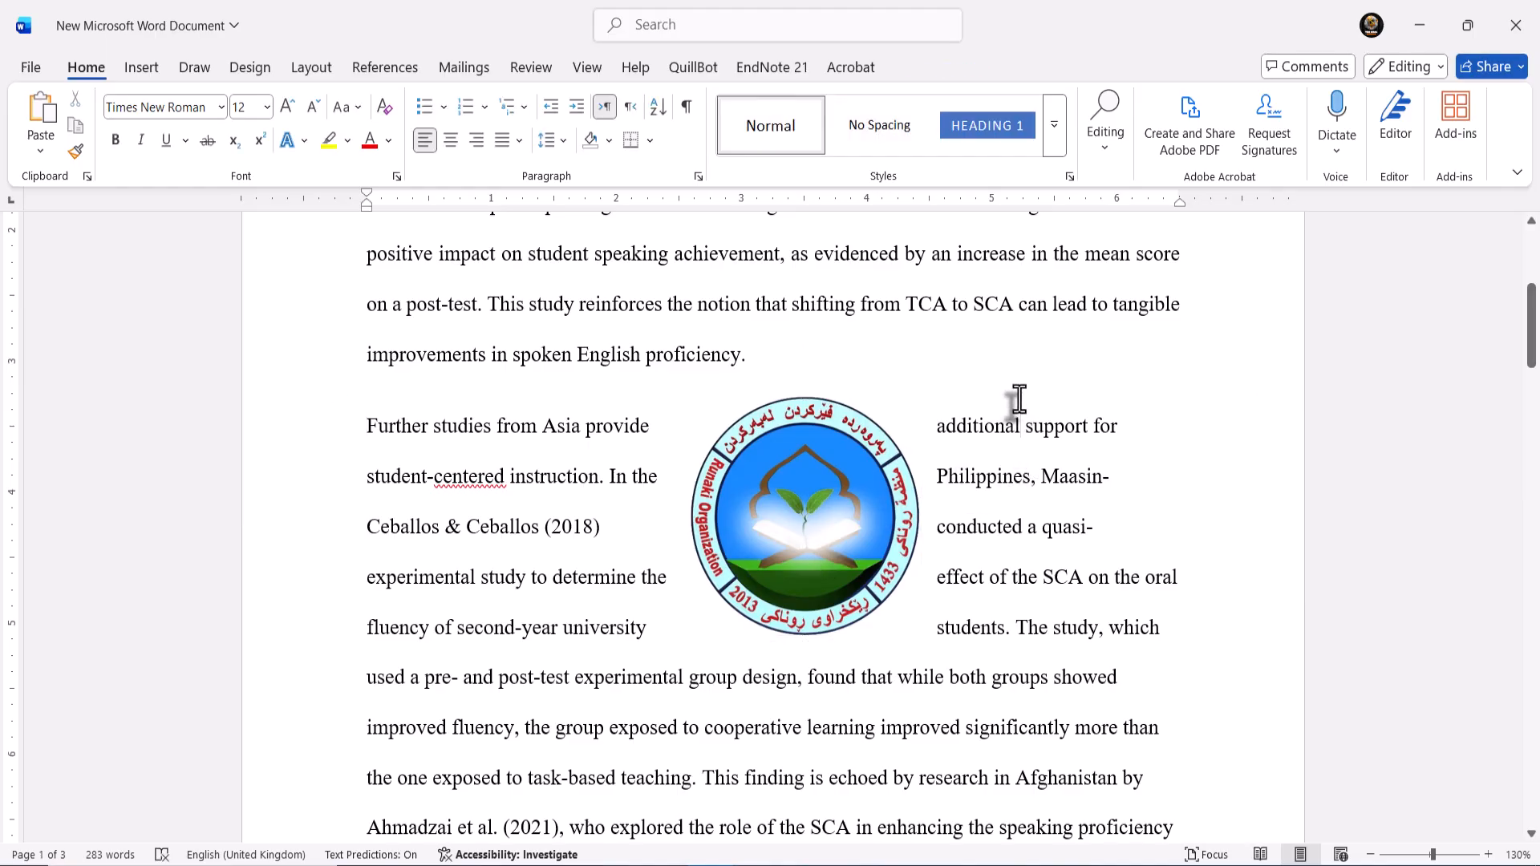
- Move the logo to the right edge of the text beside the "Further studies from Asia" paragraph and deselect it
left_click(816, 495)
left_click_drag(815, 495, 1083, 420)
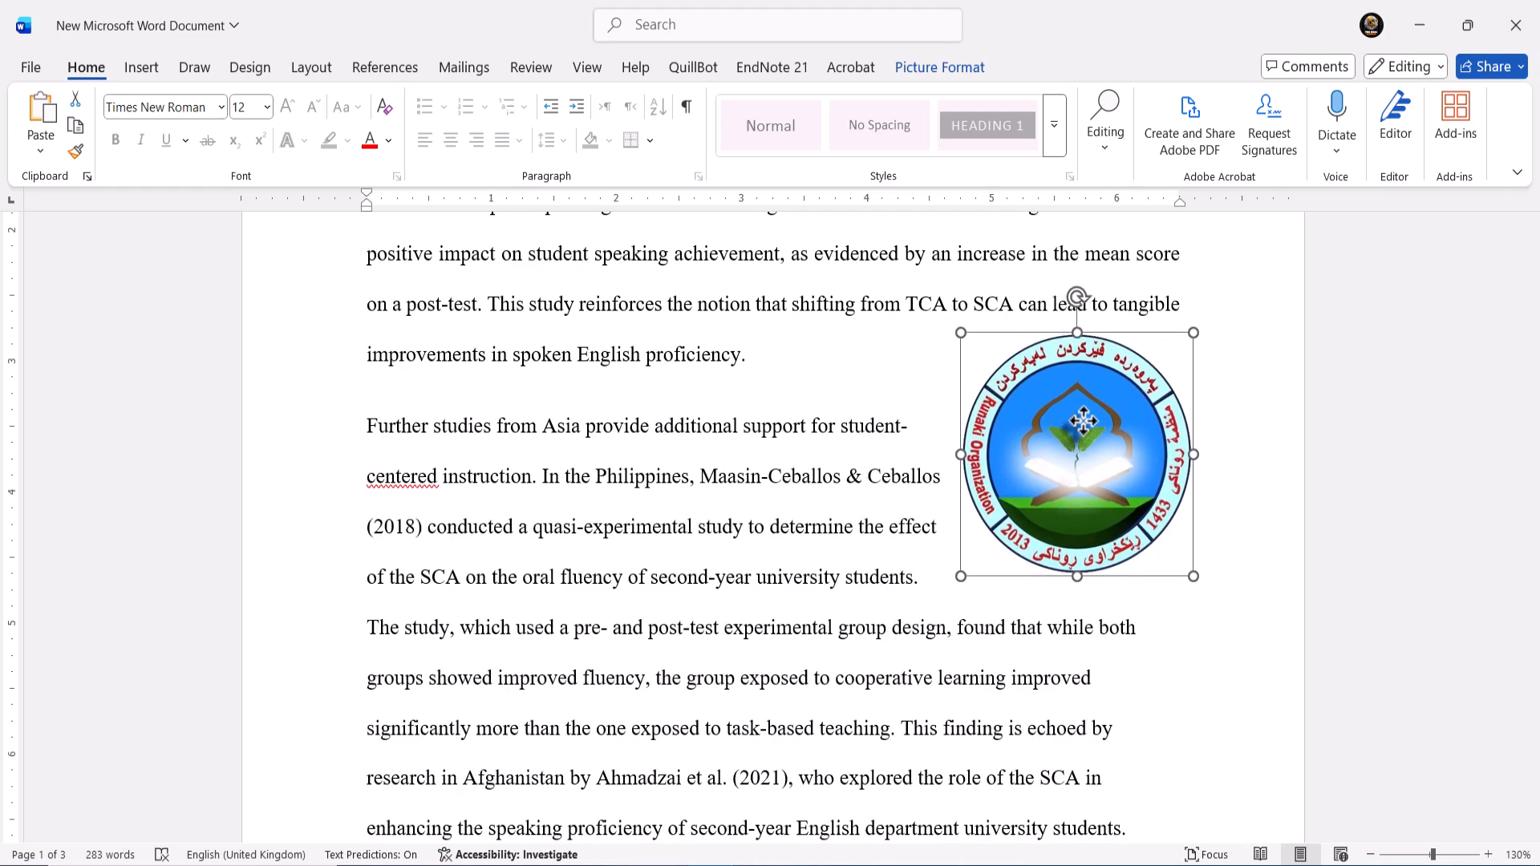
left_click(1121, 664)
- Open the position options for the logo picture and close them without choosing one
left_click(1061, 529)
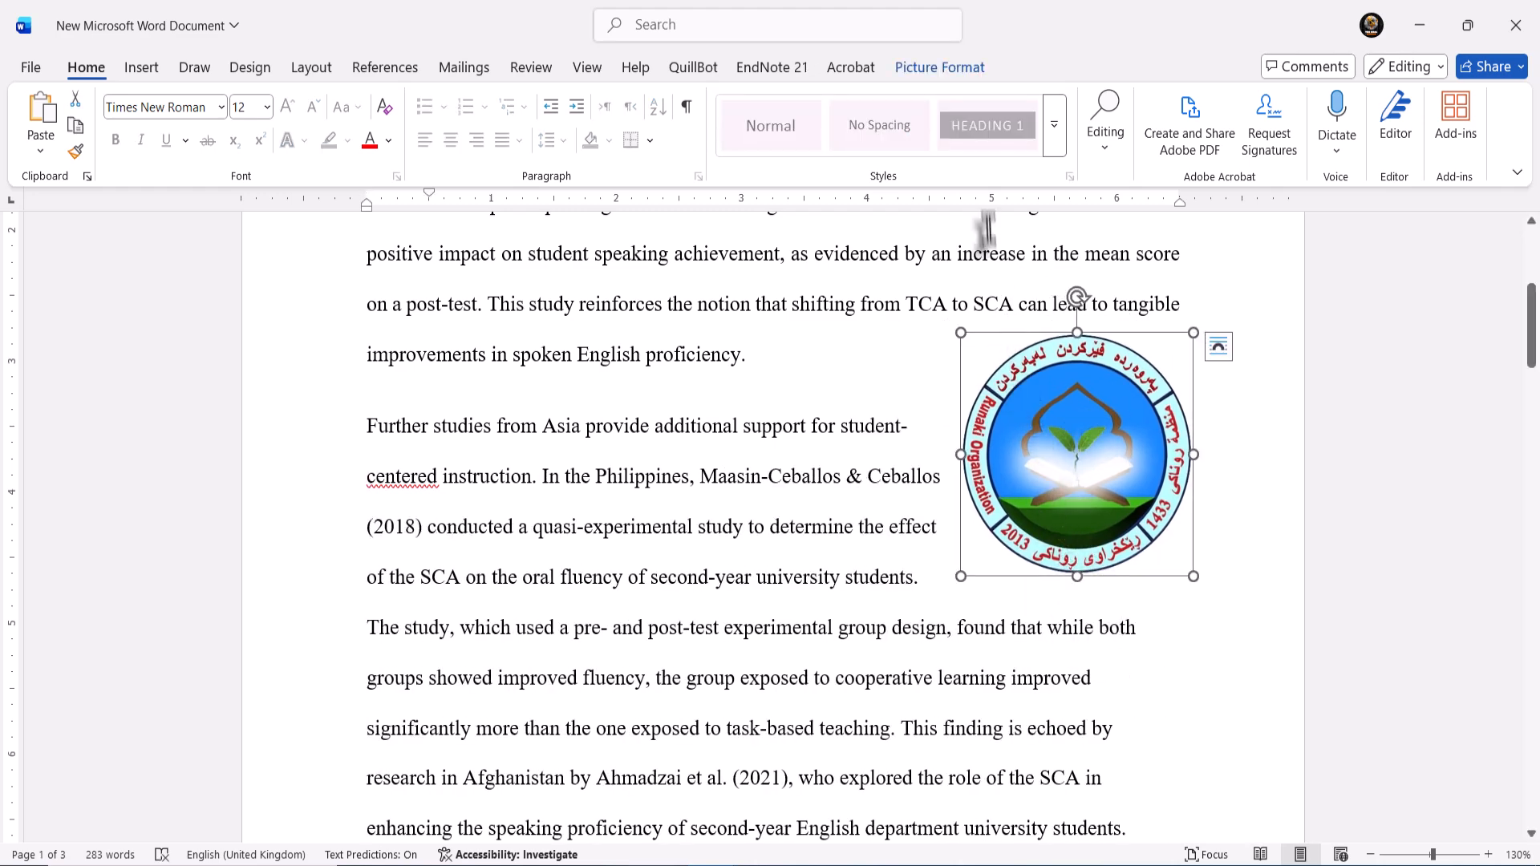
left_click(926, 70)
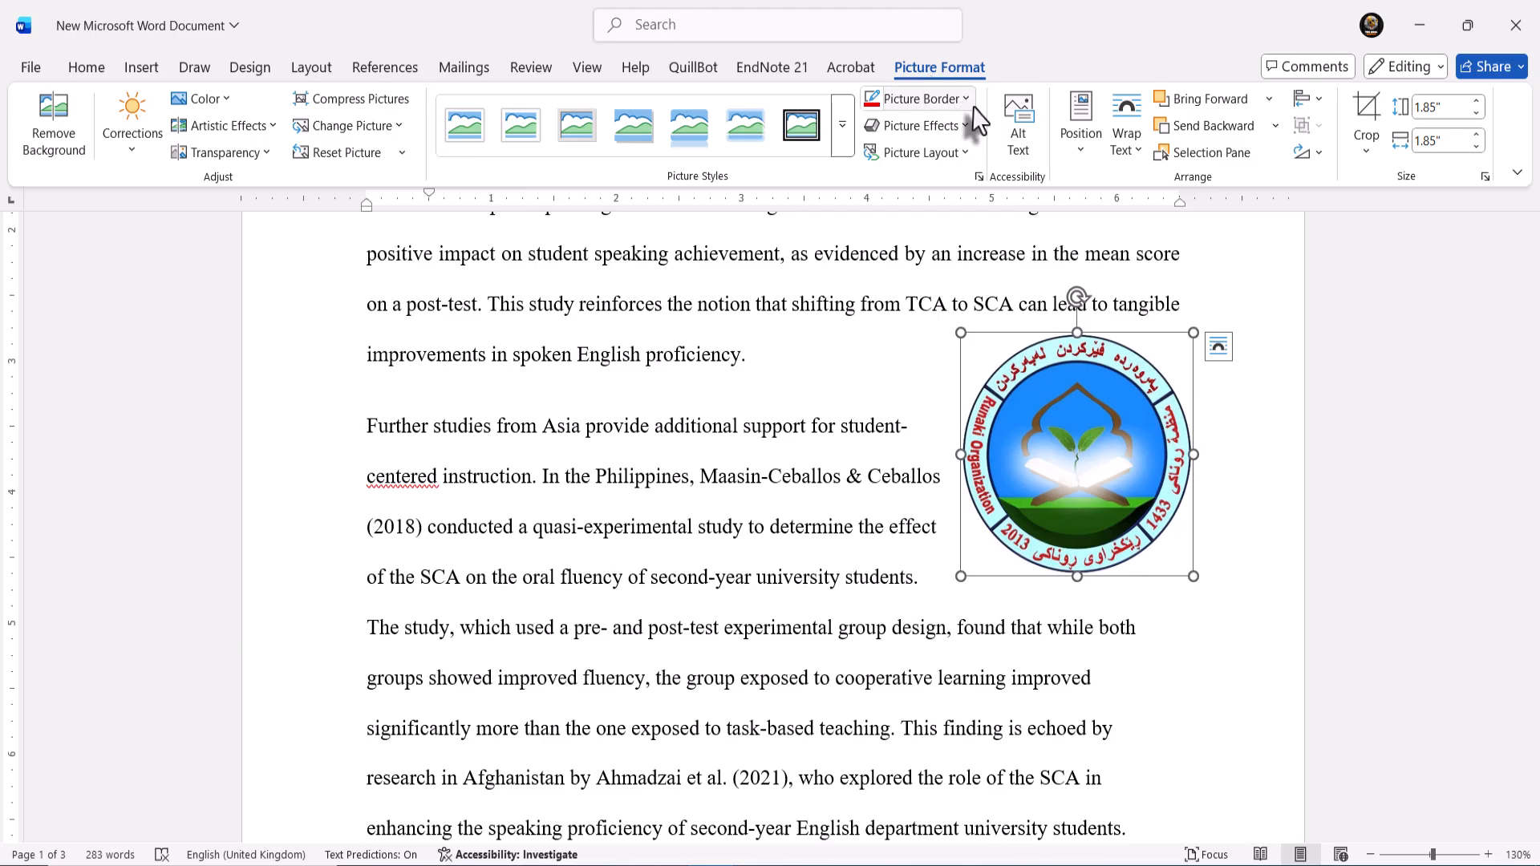
left_click(1089, 147)
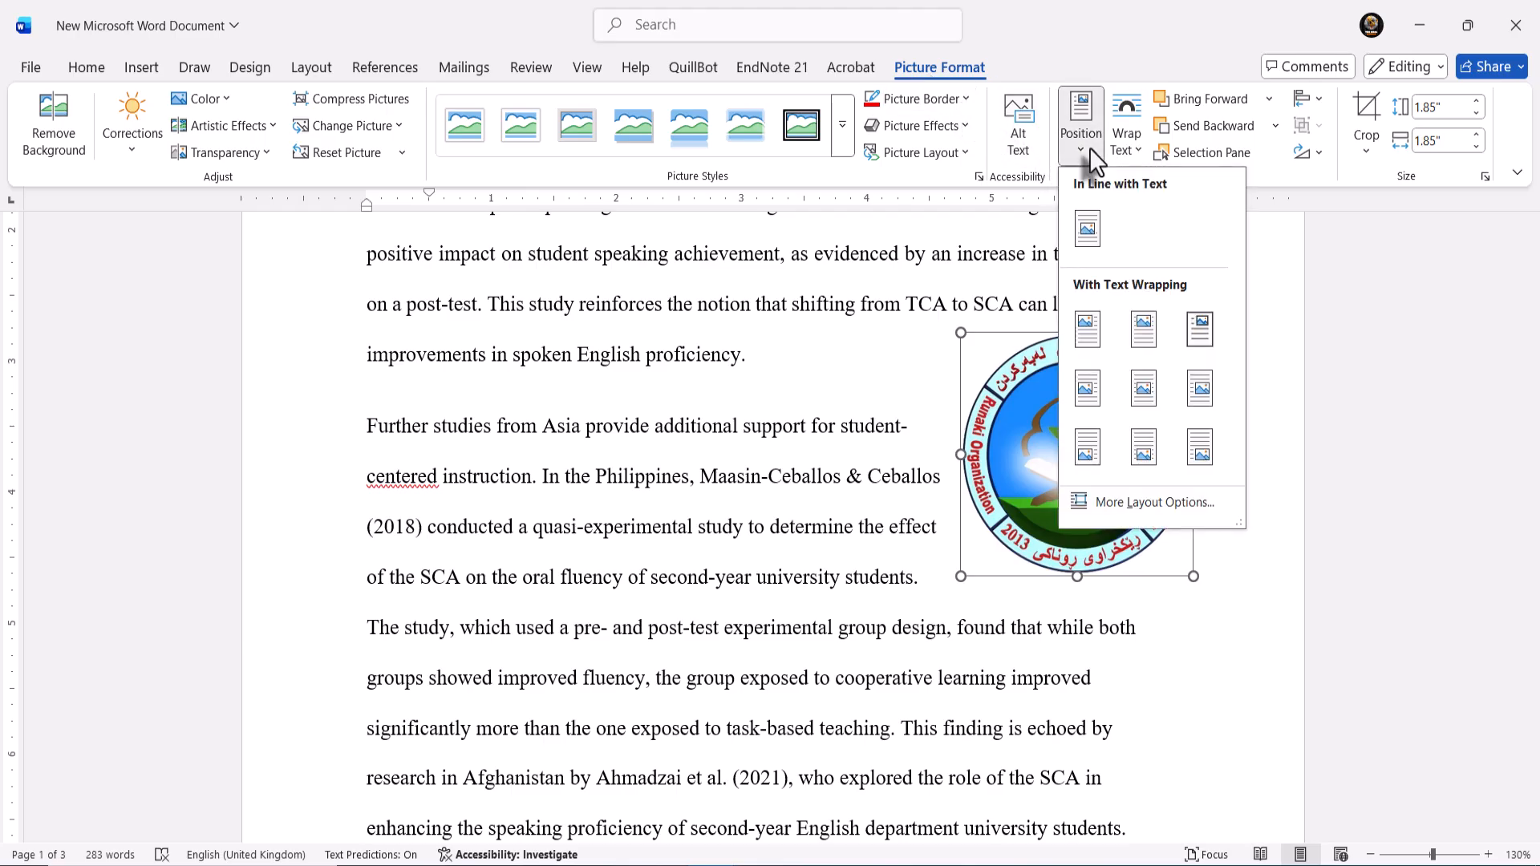
left_click(1049, 375)
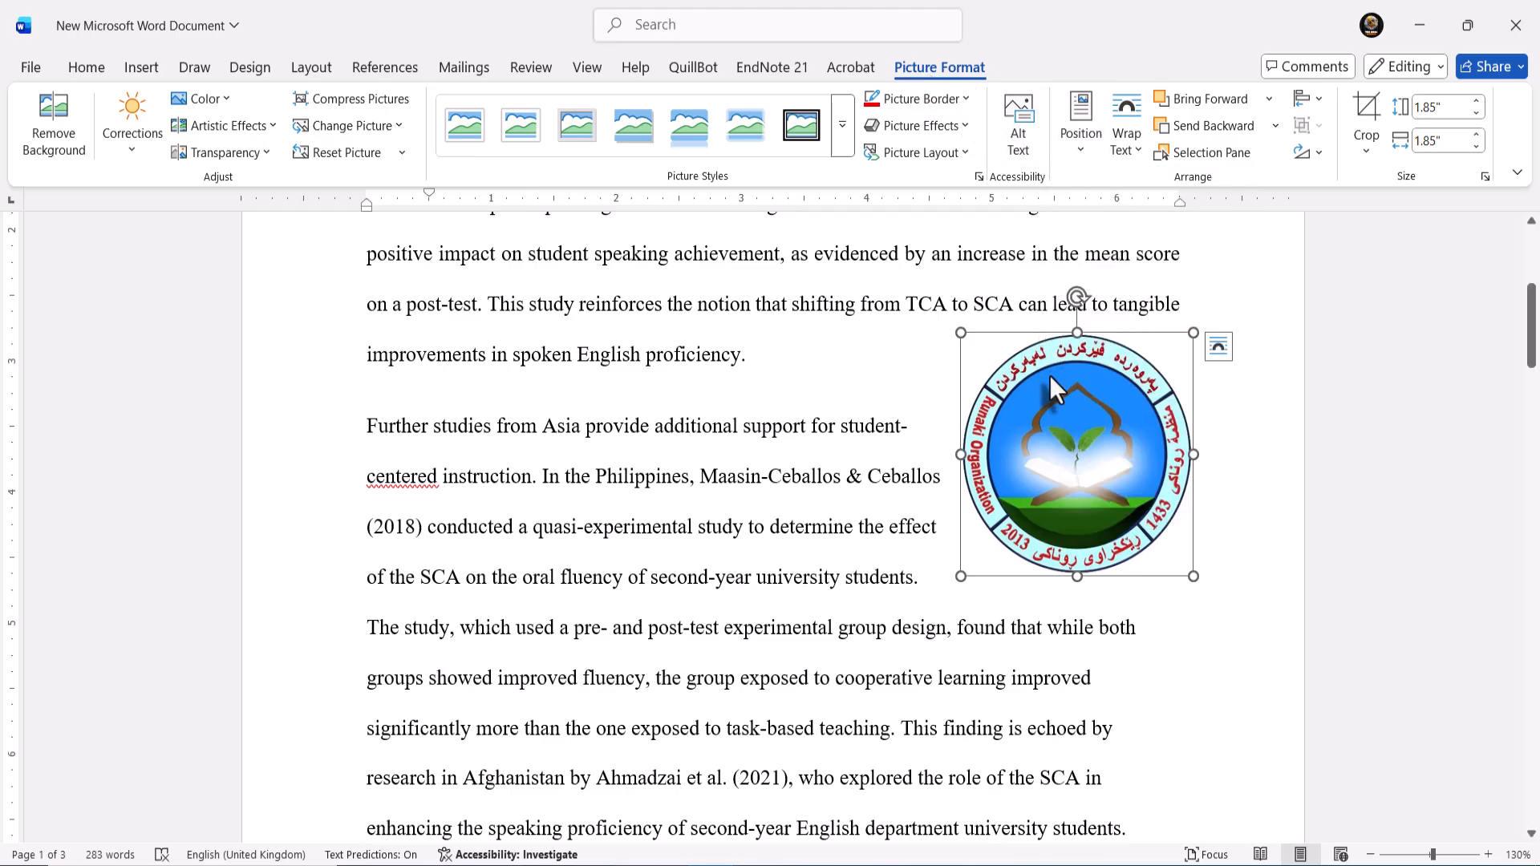
- Set the logo's text wrapping to Top and Bottom and move it back to the centre between the two paragraphs
left_click(1225, 355)
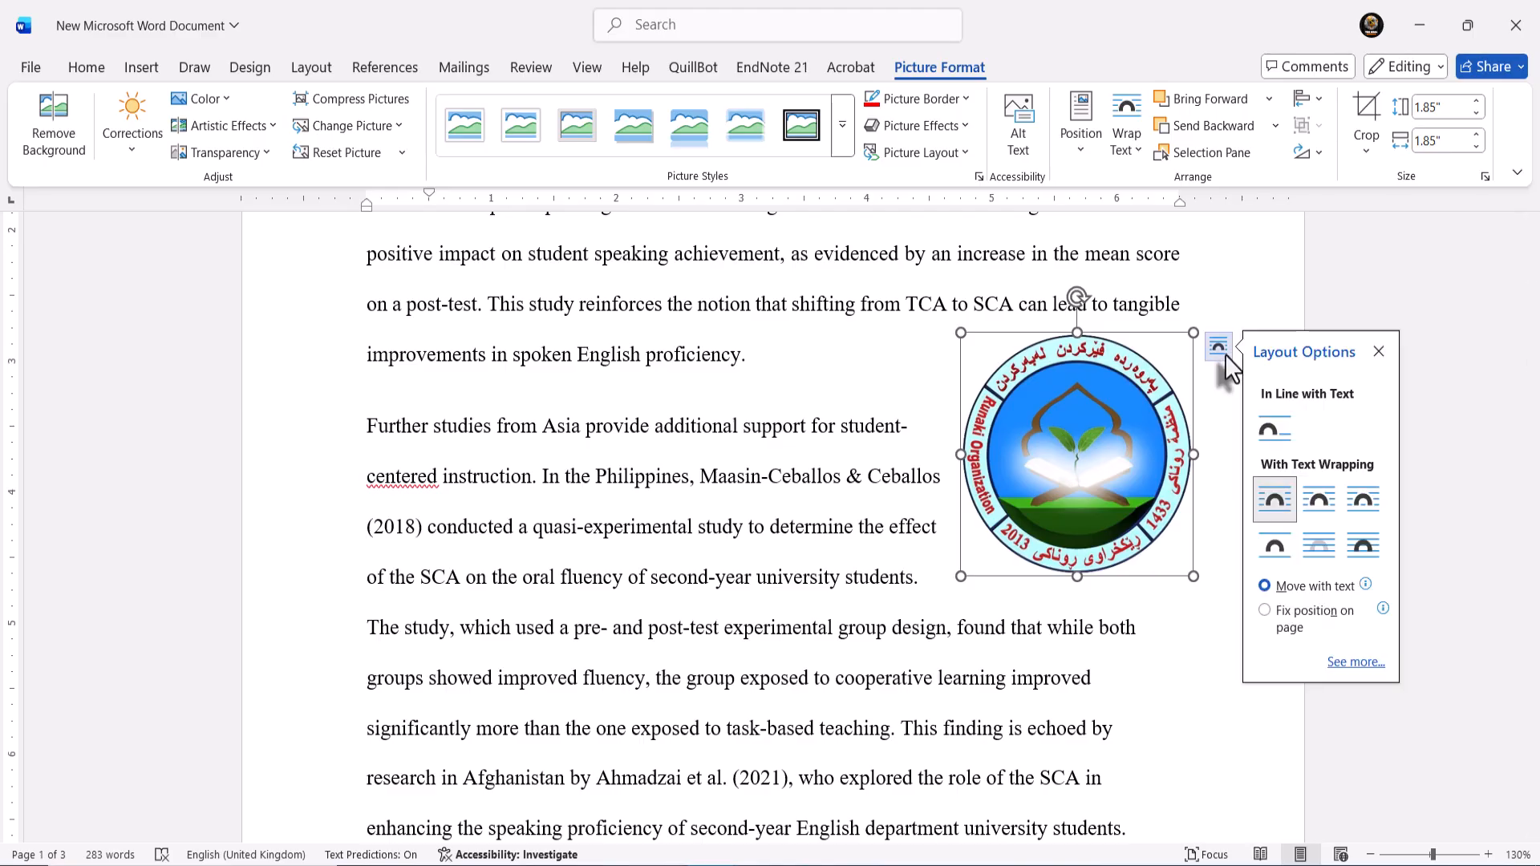
left_click(1274, 547)
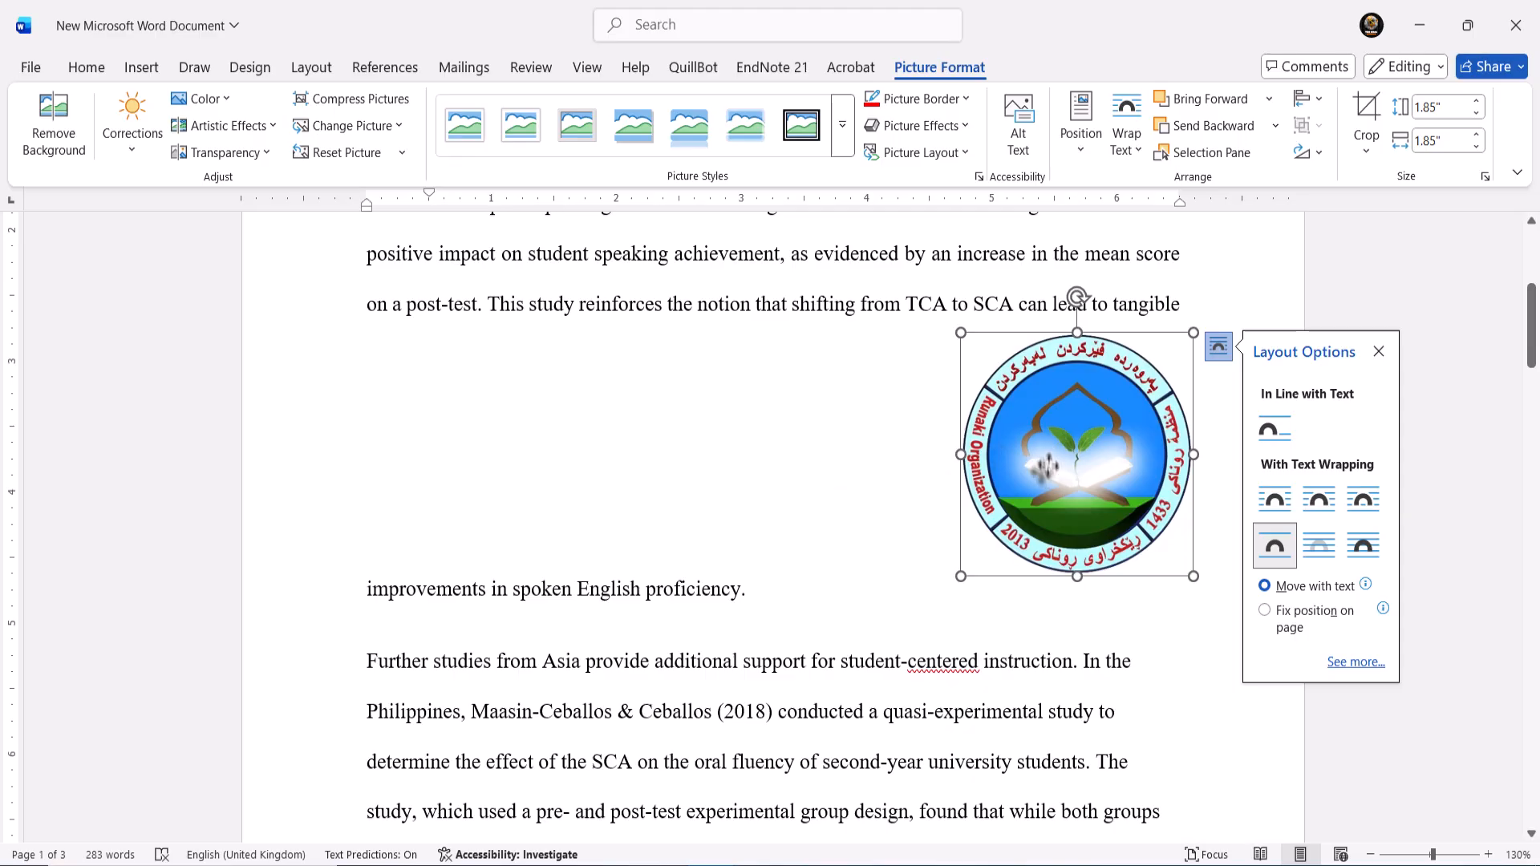
left_click_drag(1031, 446, 764, 493)
left_click(979, 449)
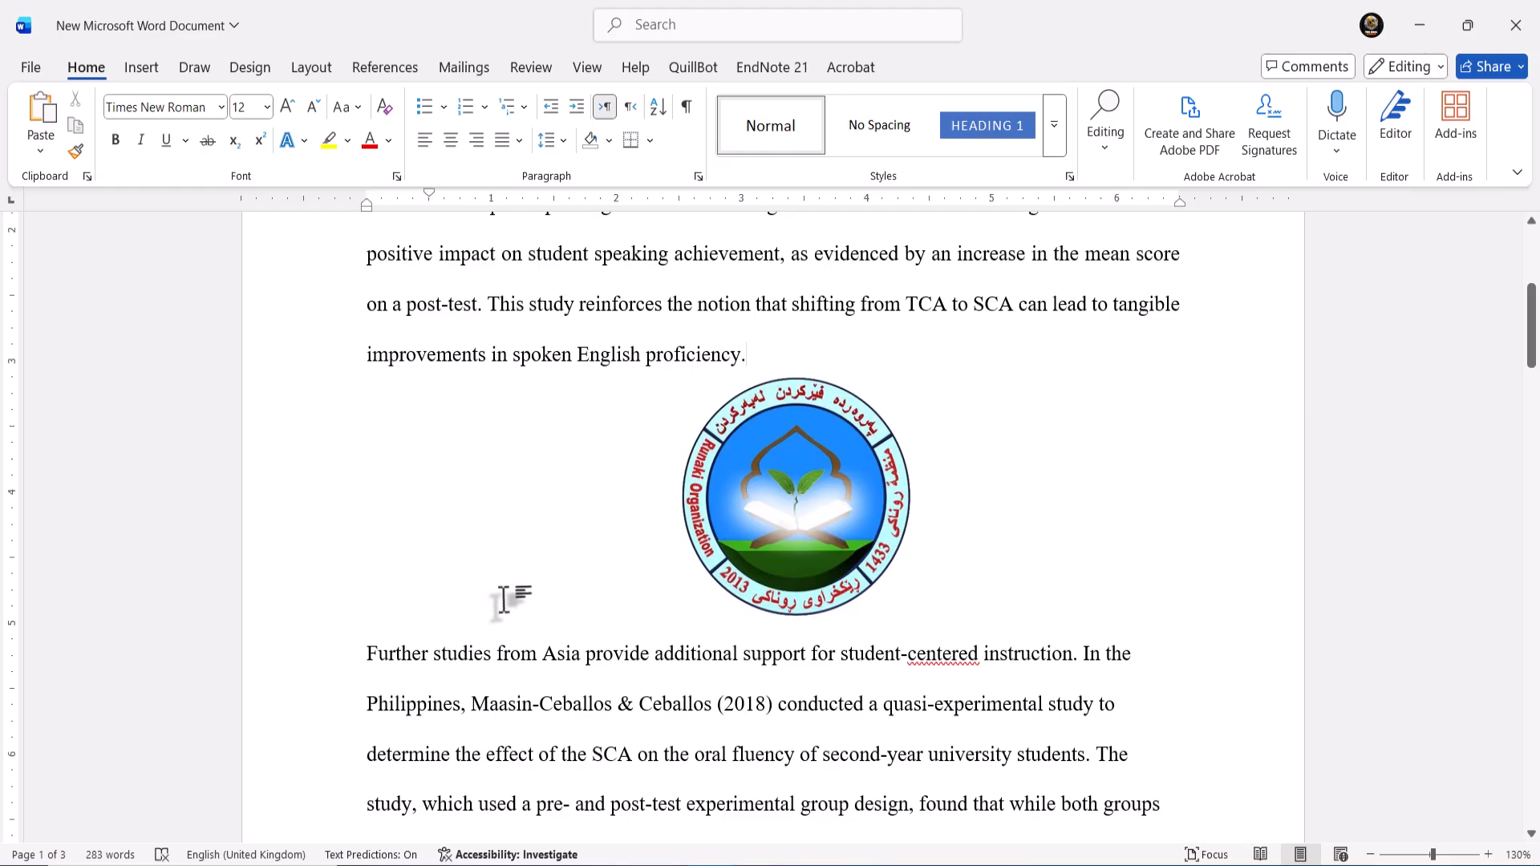
- Try Square text wrapping on the logo and change it to Tight so the paragraph flows around both sides
left_click(772, 571)
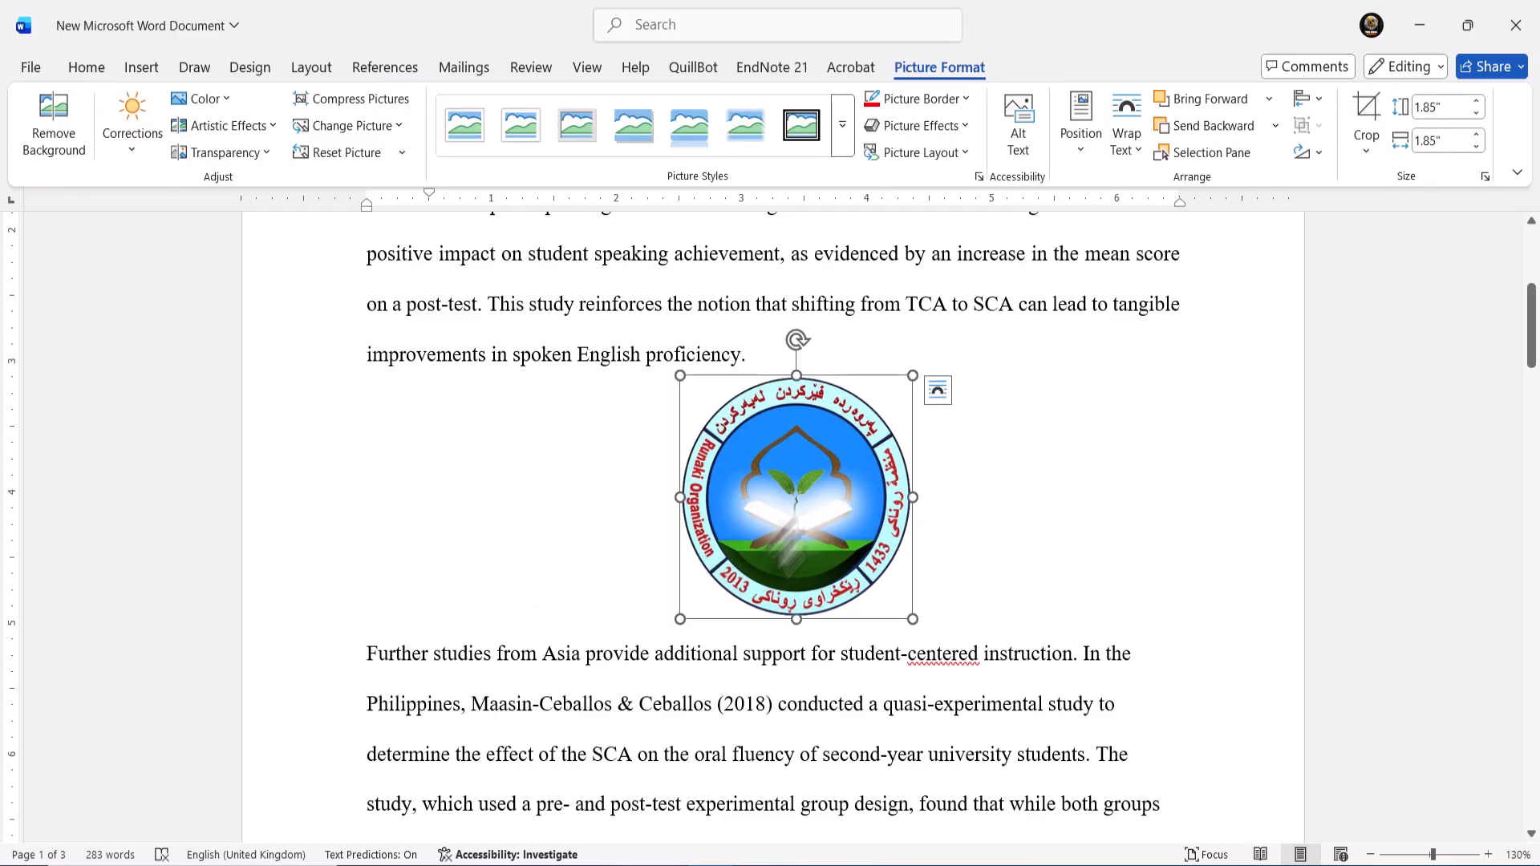
left_click(935, 393)
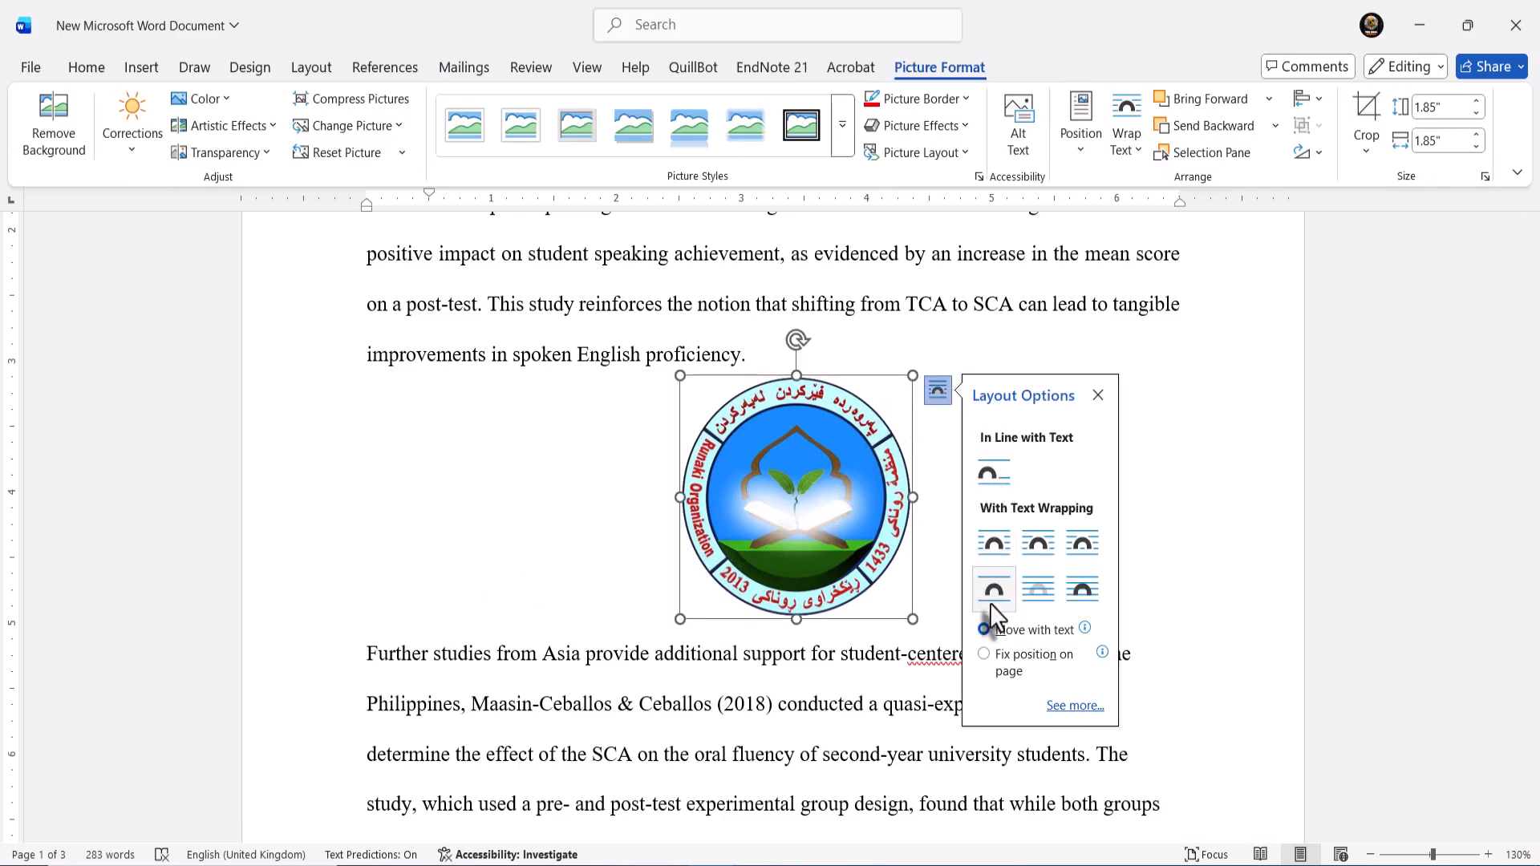
left_click(992, 548)
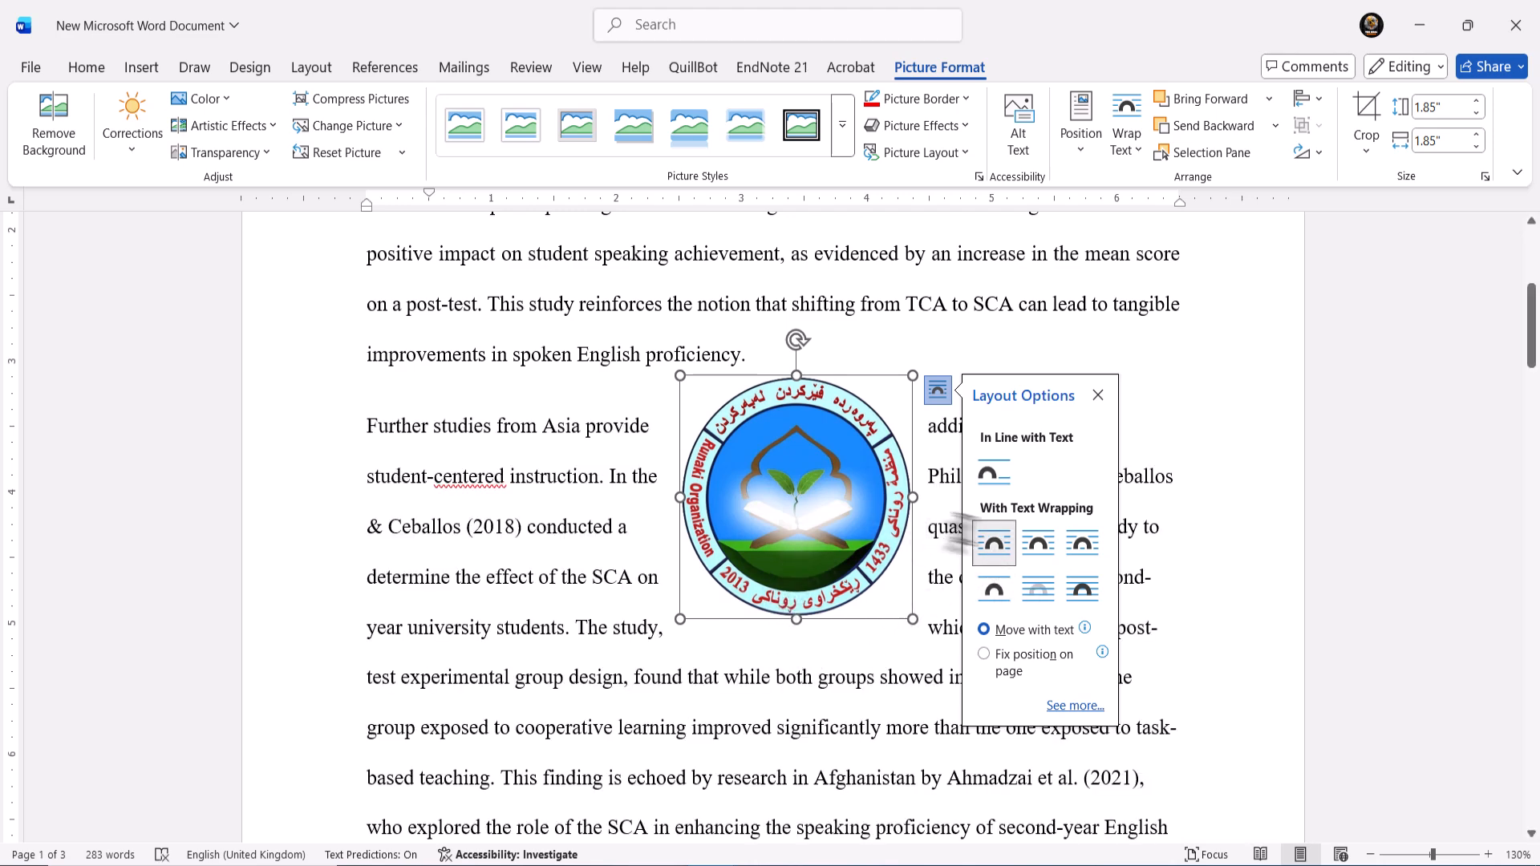
left_click(1029, 552)
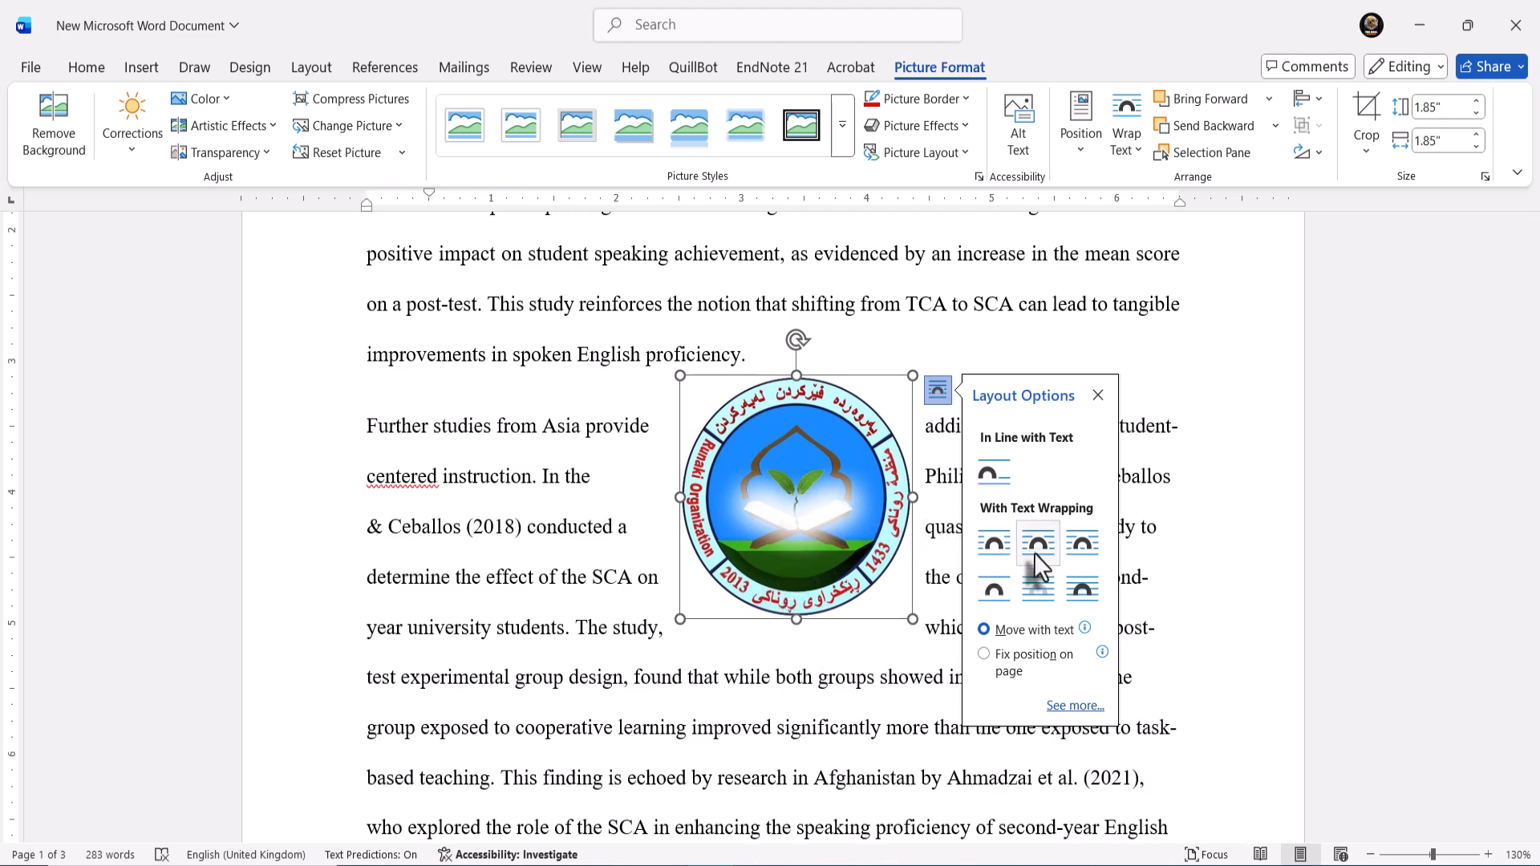
left_click(864, 647)
- Nudge the logo slightly upward so the text fills the line beneath it, and deselect the picture
left_click(796, 566)
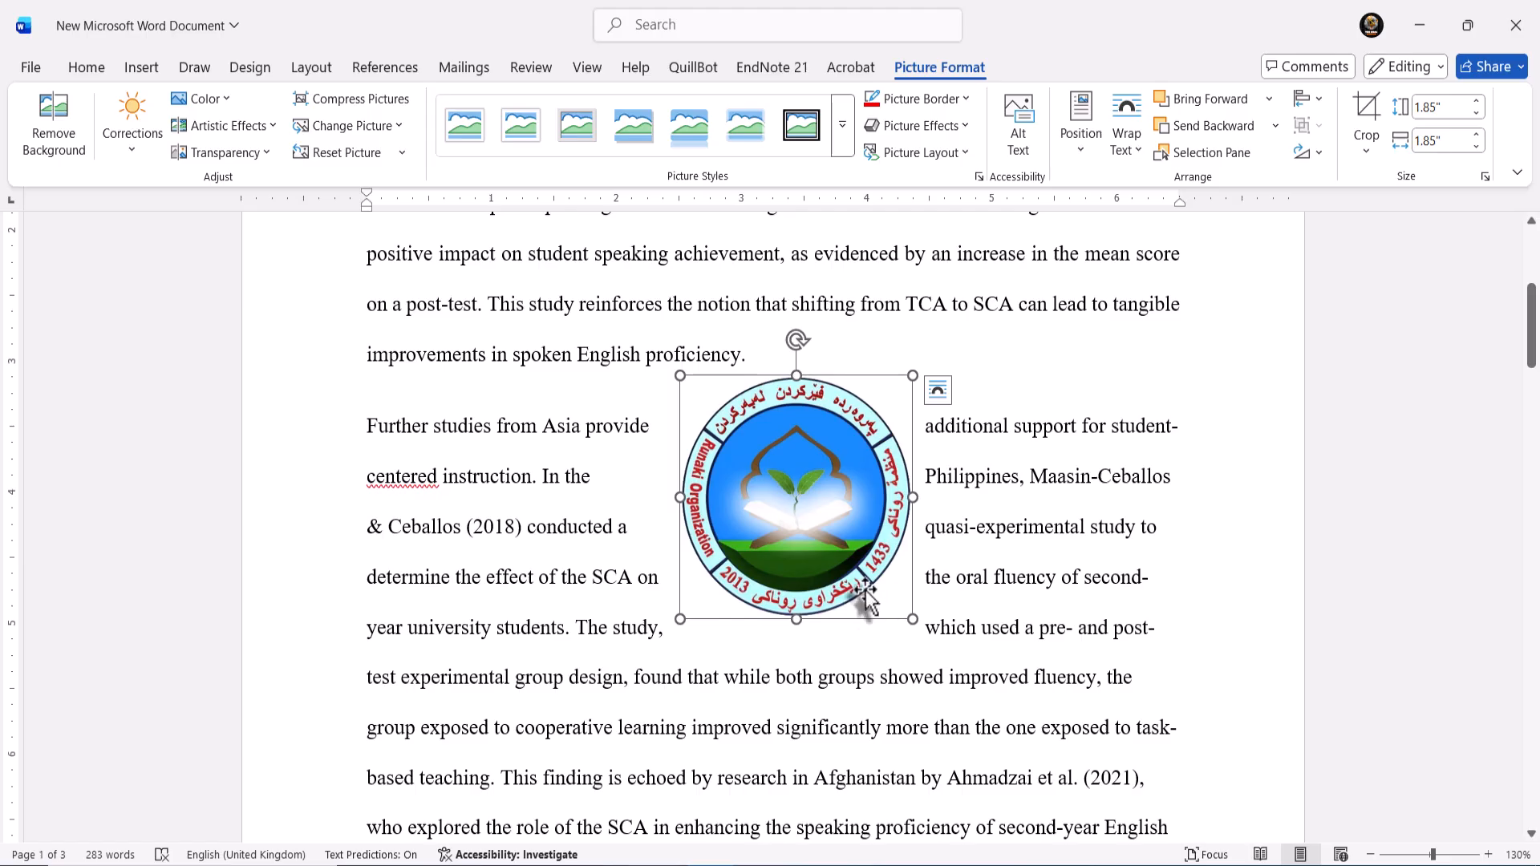
left_click_drag(865, 593, 864, 584)
left_click(965, 678)
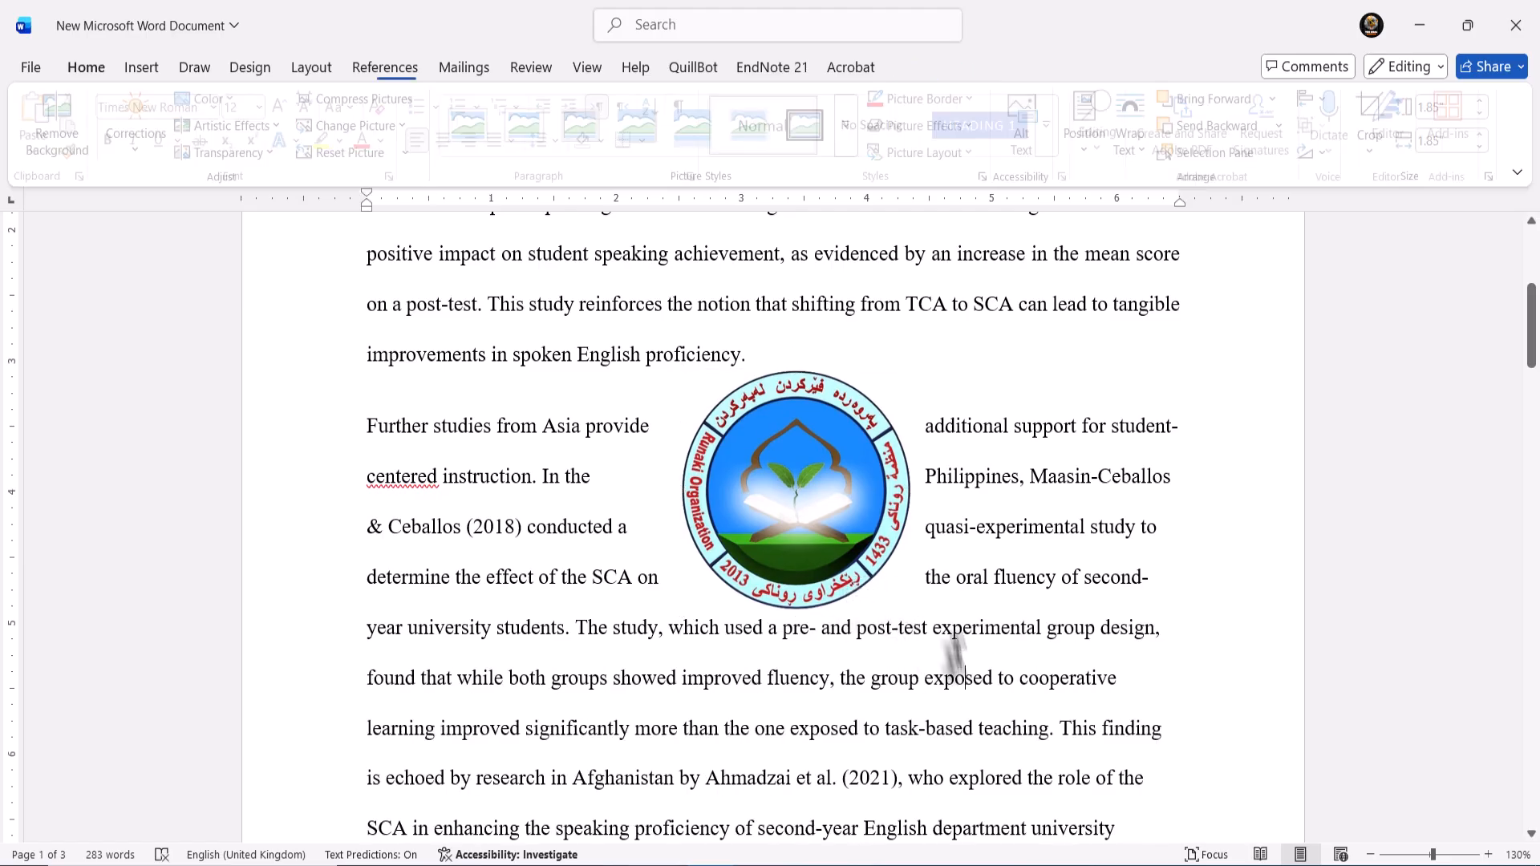
left_click(818, 578)
left_click(778, 722)
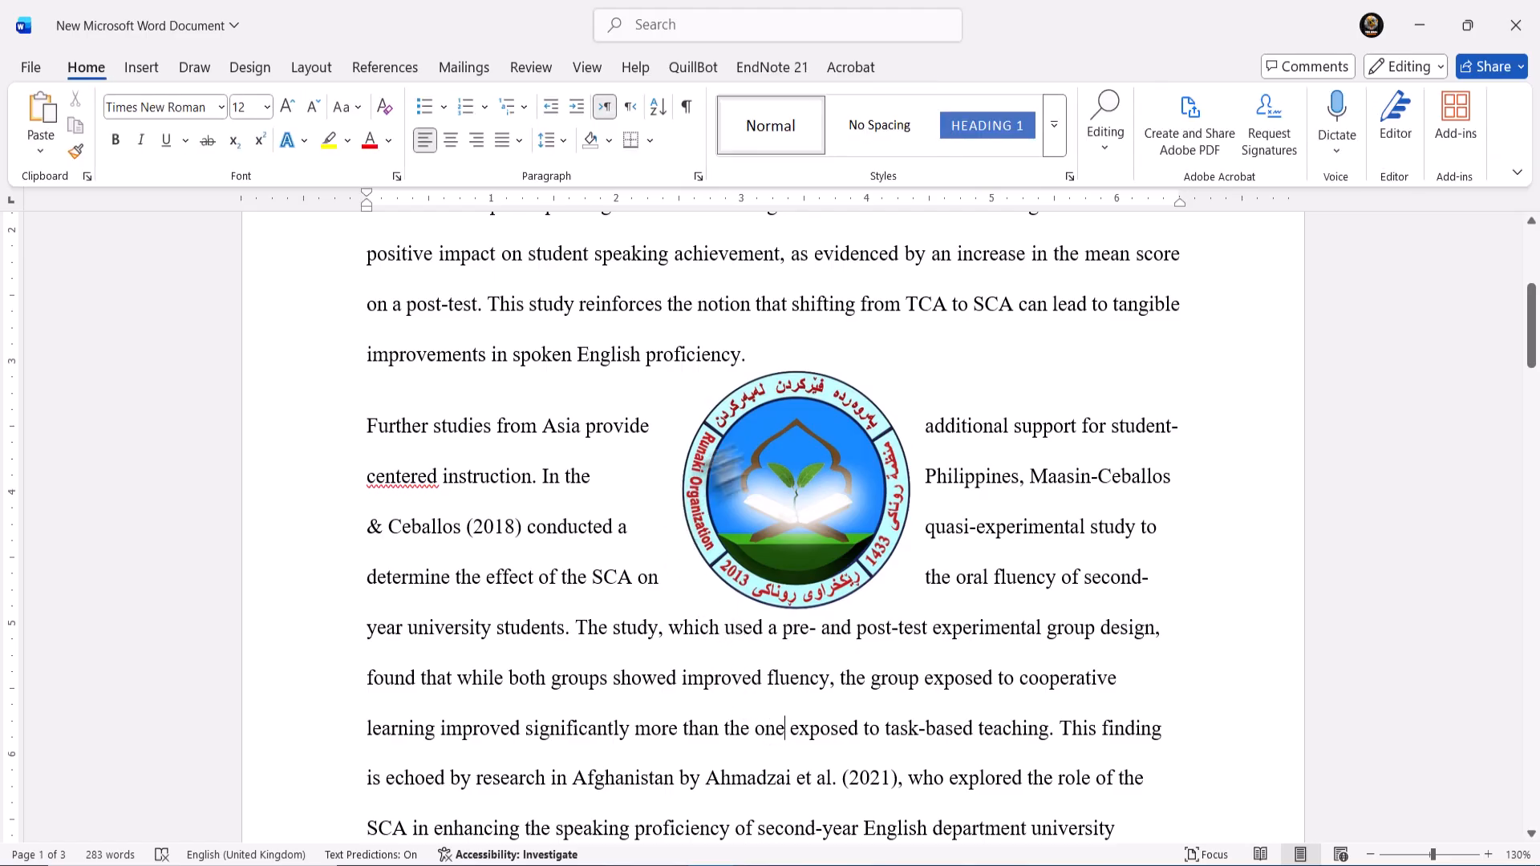
- Try Through text wrapping on the logo, change it to Behind Text, and shift the logo slightly down and to the right
left_click(774, 581)
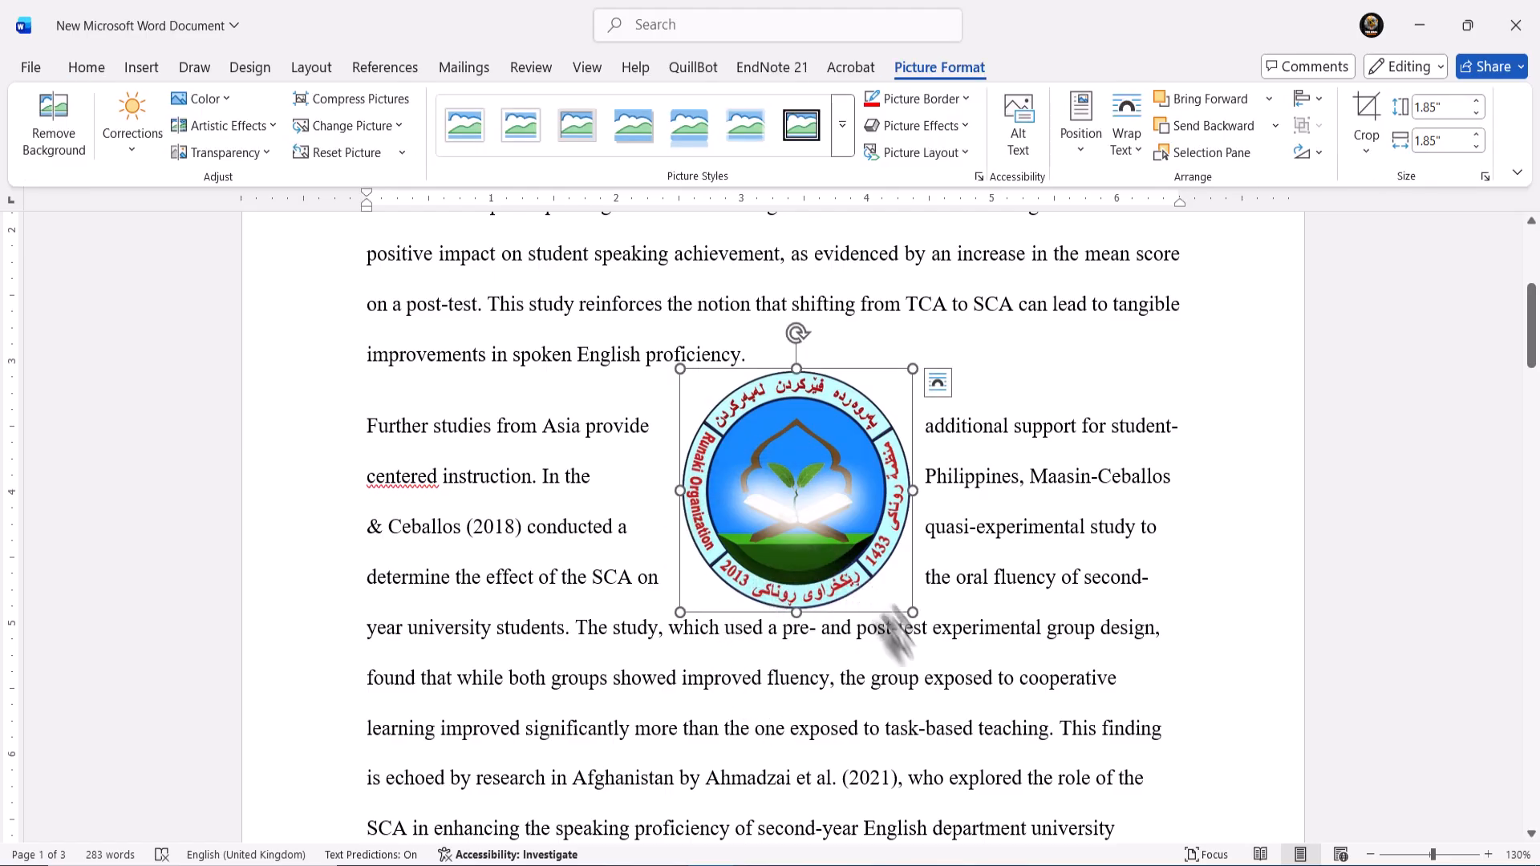
left_click(935, 384)
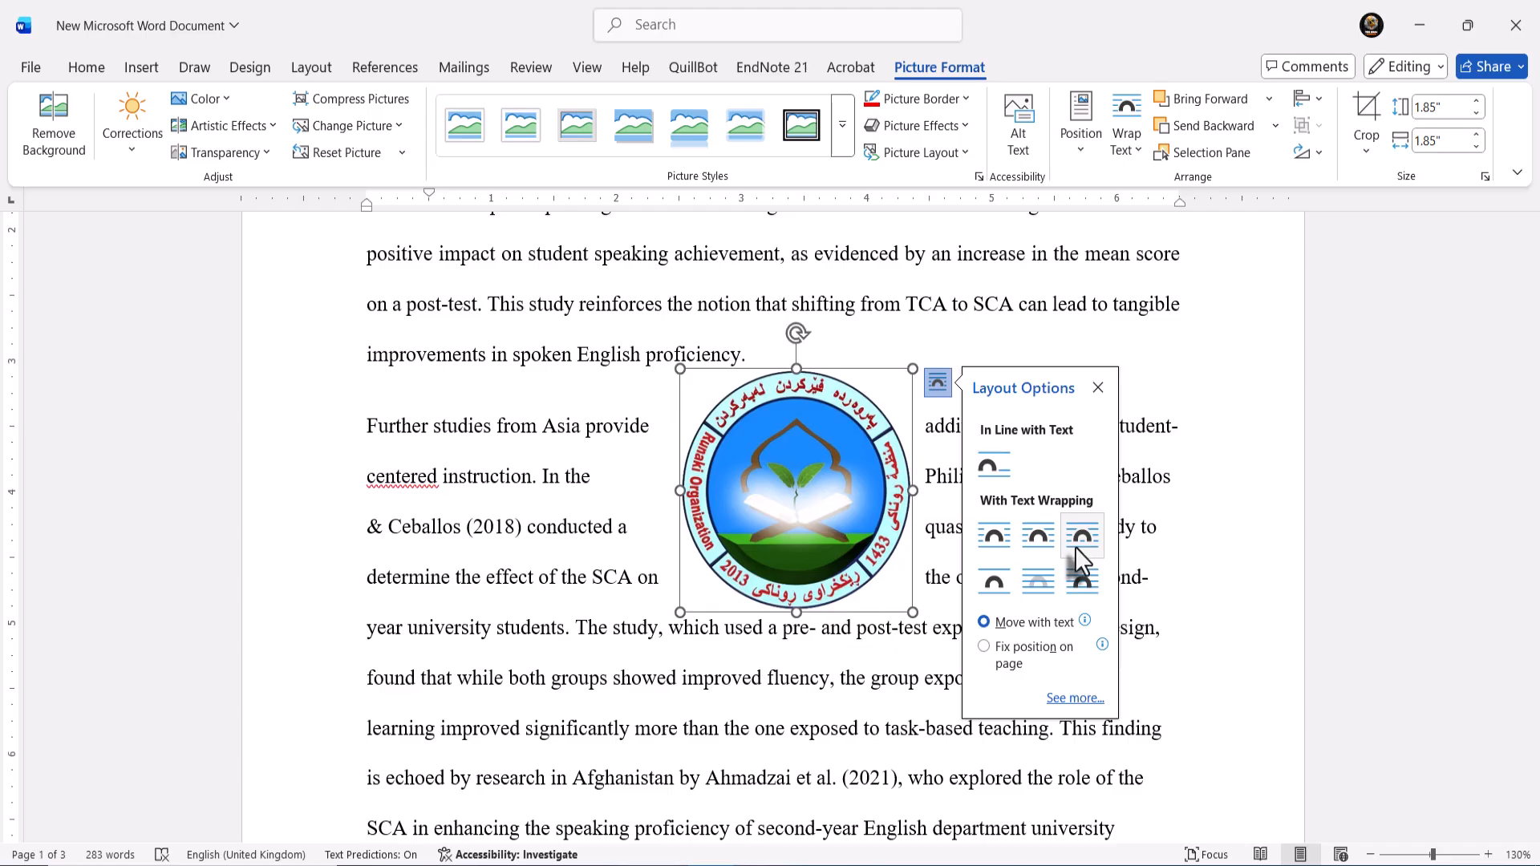
left_click(1075, 549)
left_click(1047, 579)
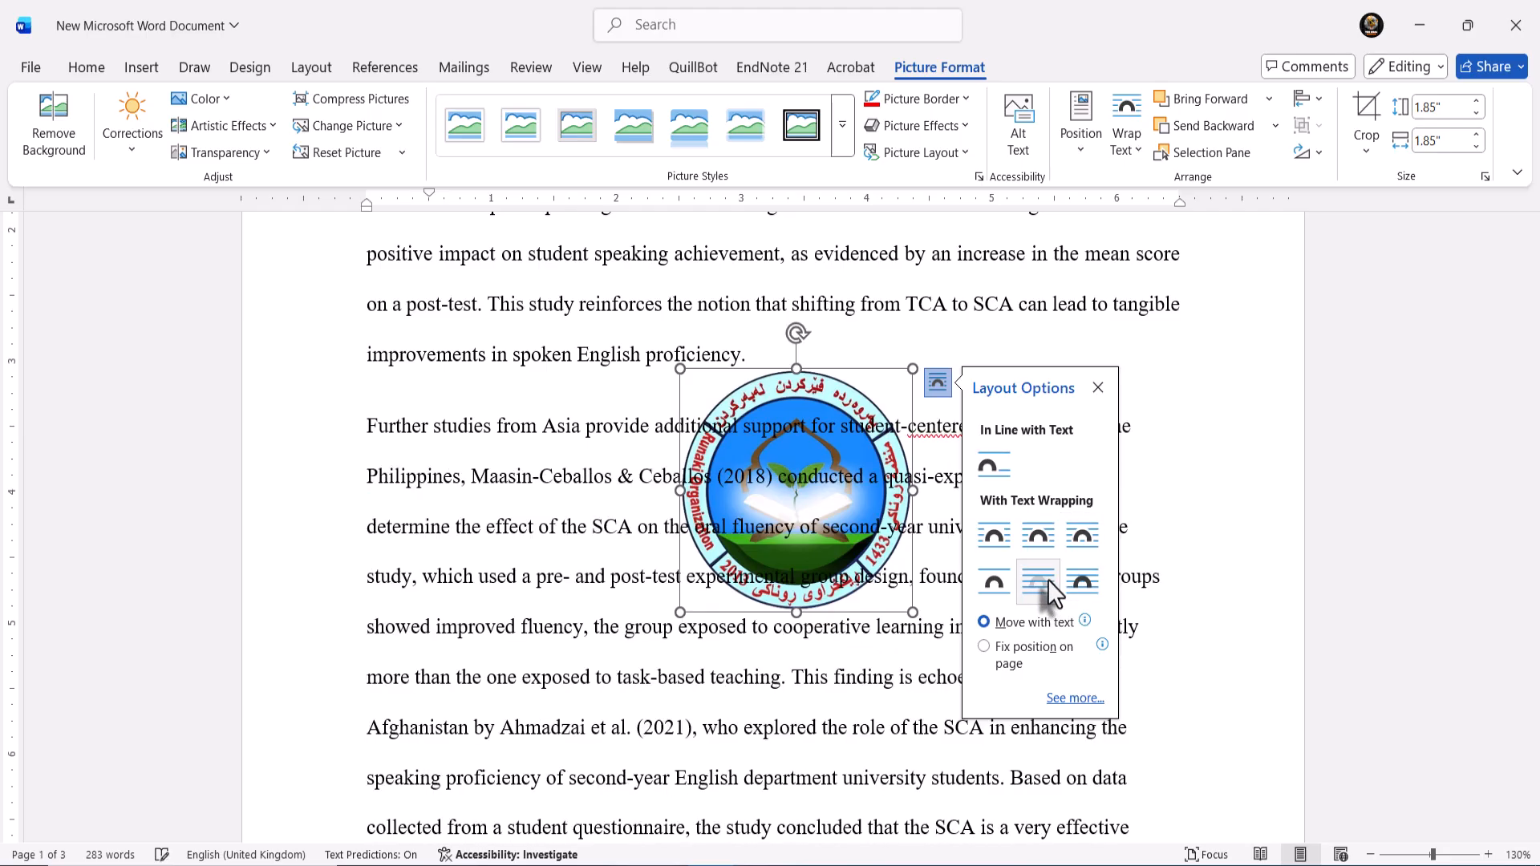
left_click(839, 728)
left_click(836, 388)
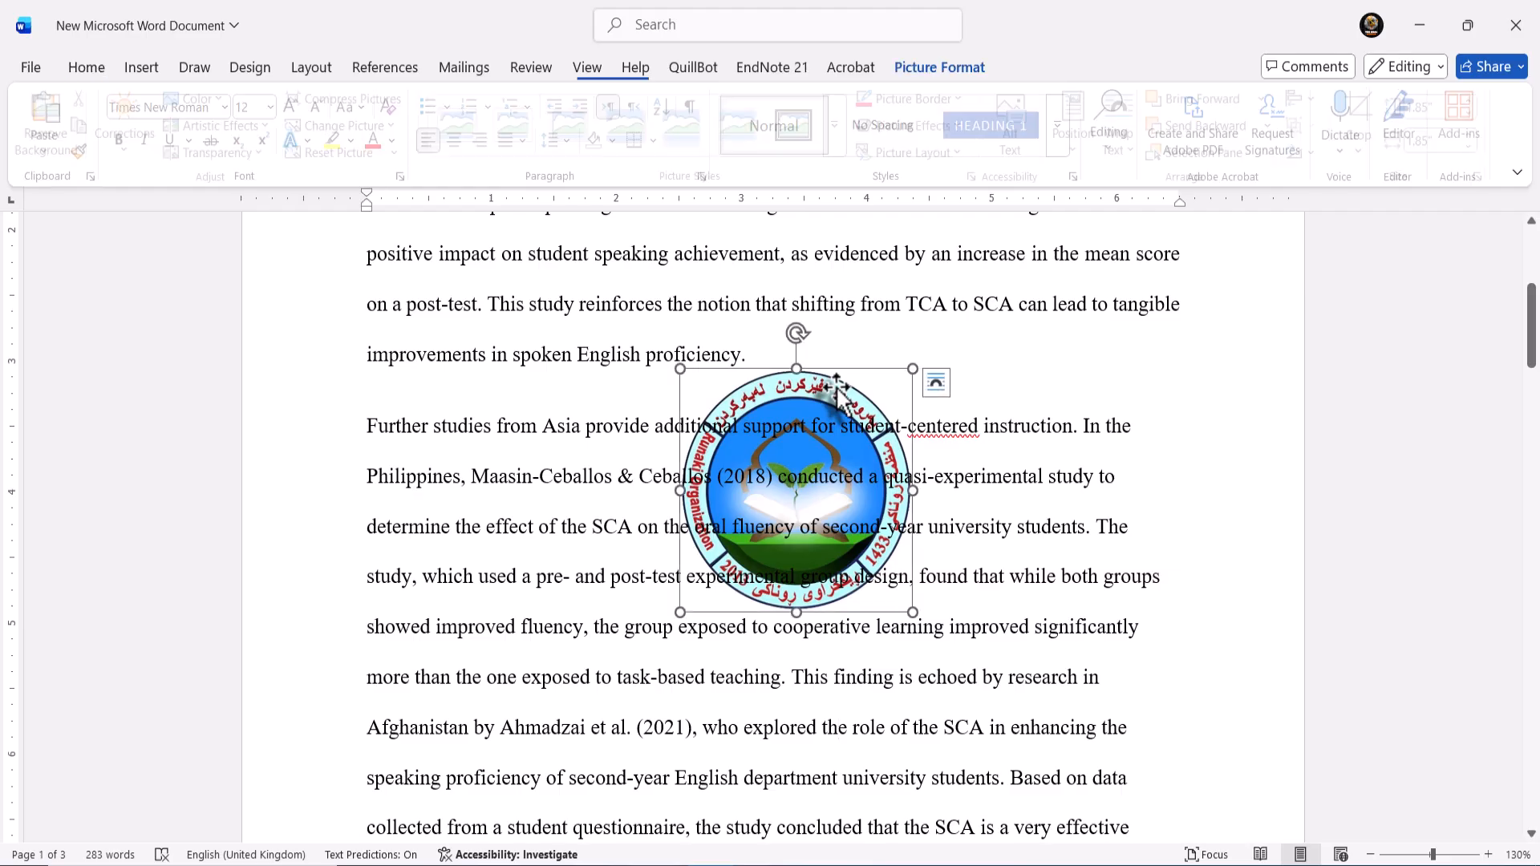
left_click_drag(831, 392, 864, 415)
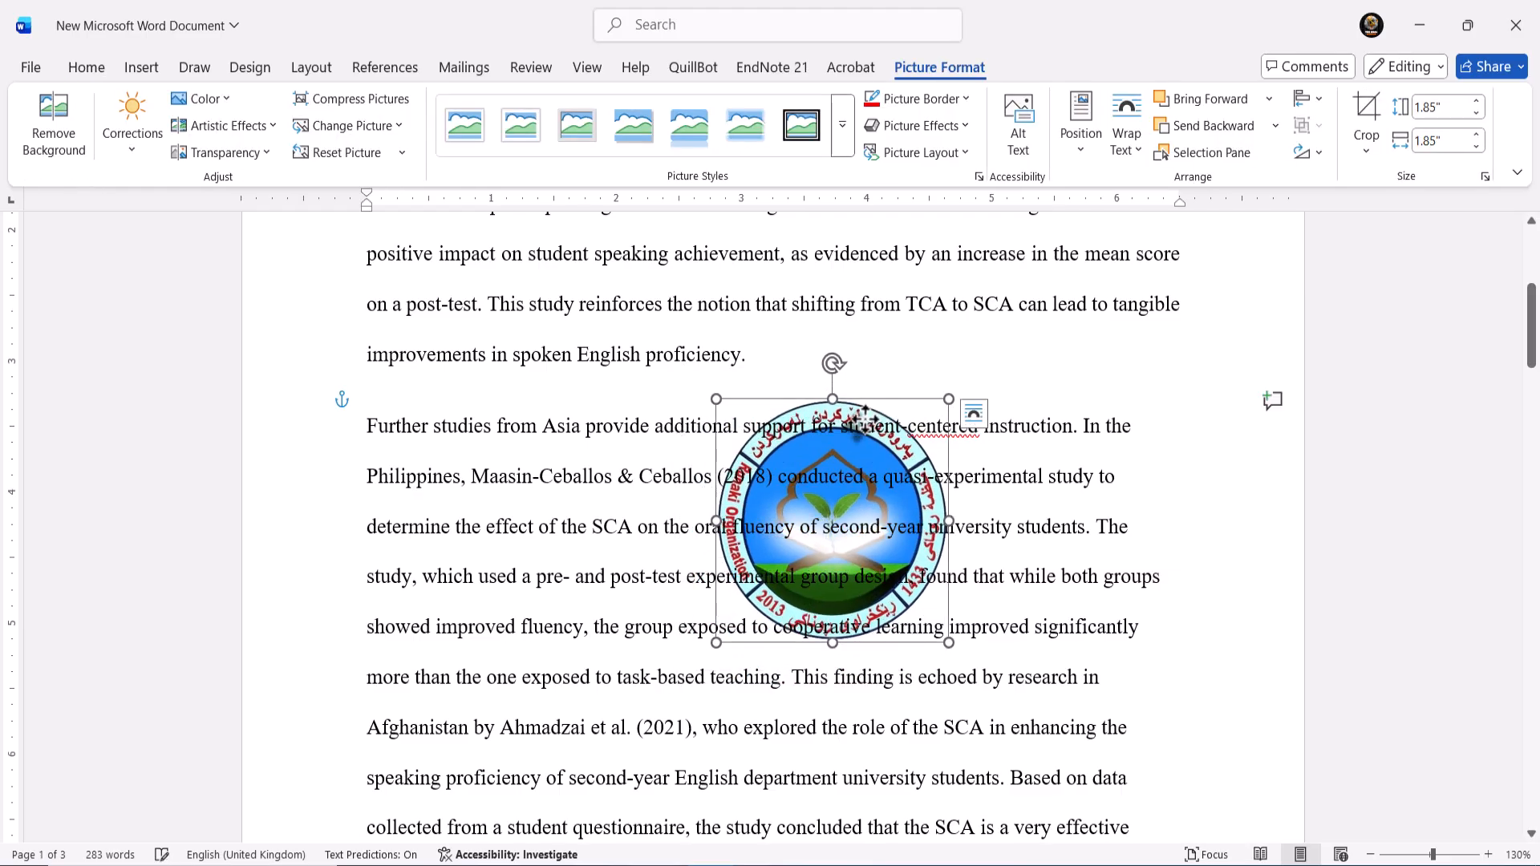
- Set the logo's text wrapping to In Front of Text and move it left over the second paragraph's text
left_click(974, 414)
left_click(1115, 609)
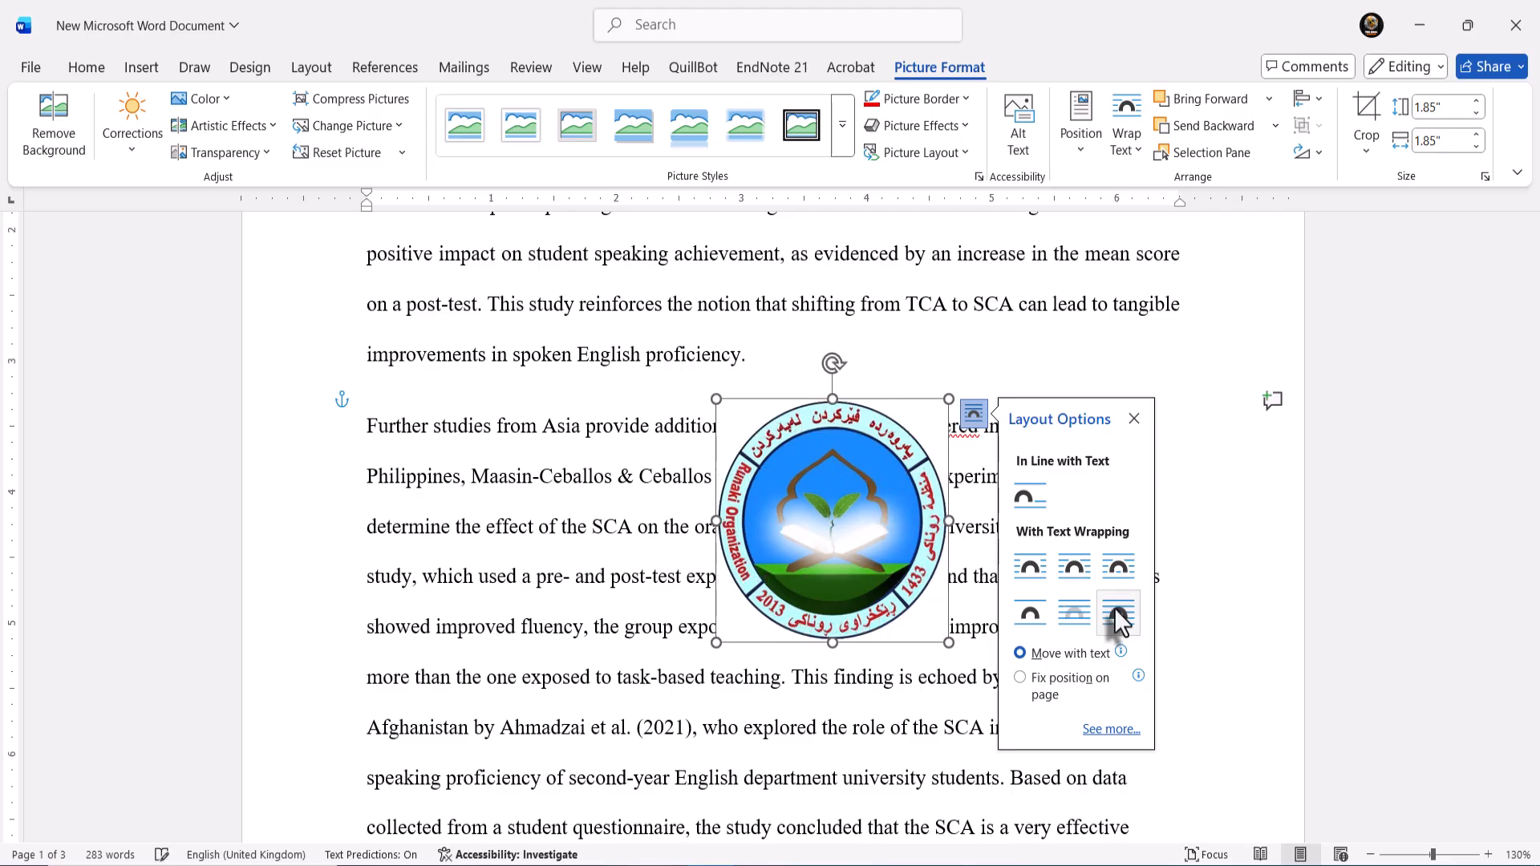
left_click(993, 384)
left_click_drag(864, 481, 722, 443)
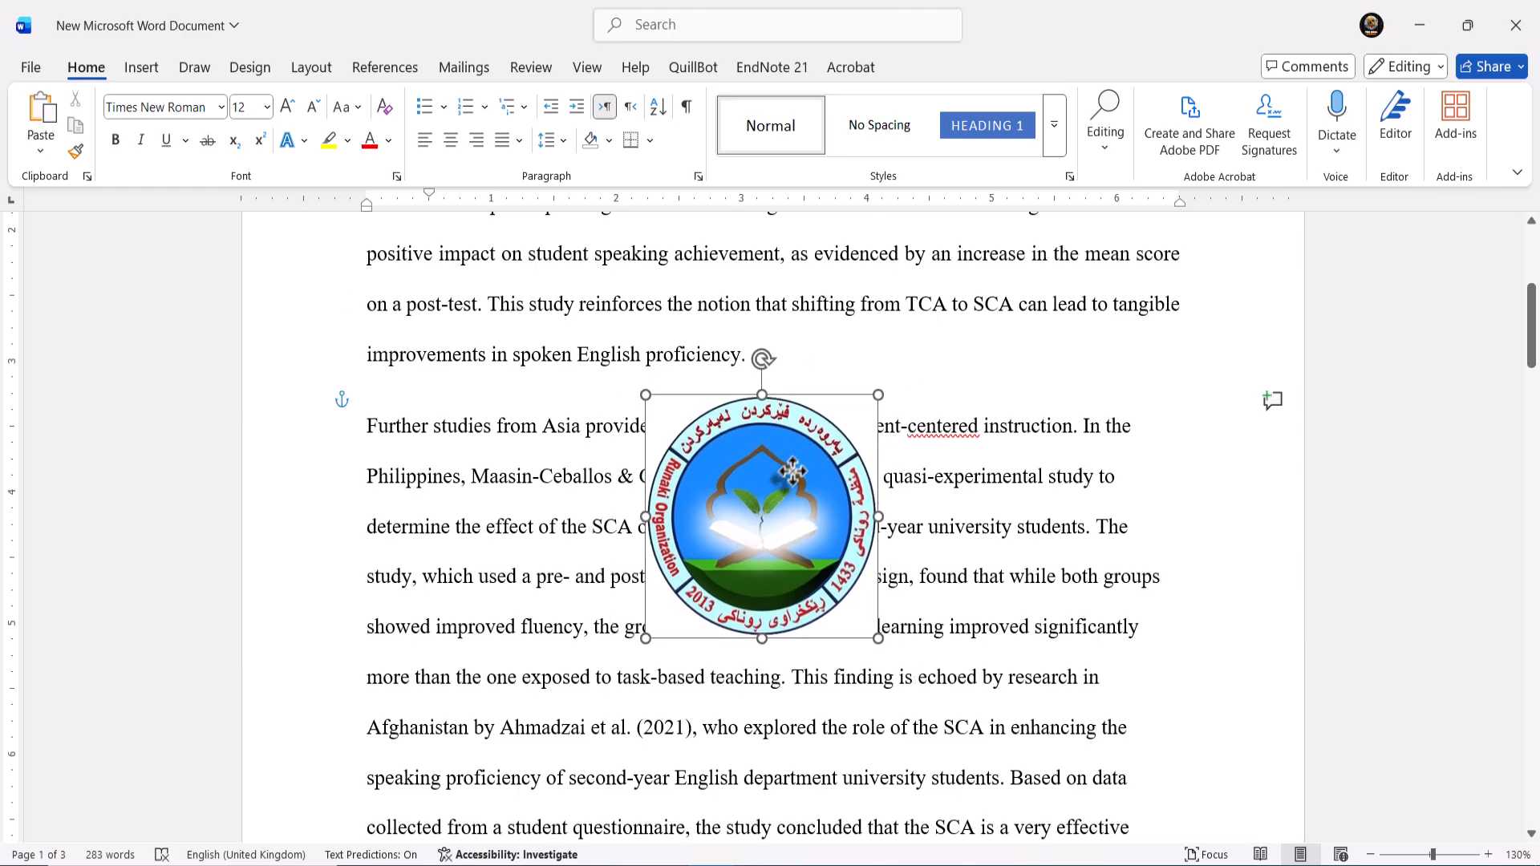
left_click(89, 69)
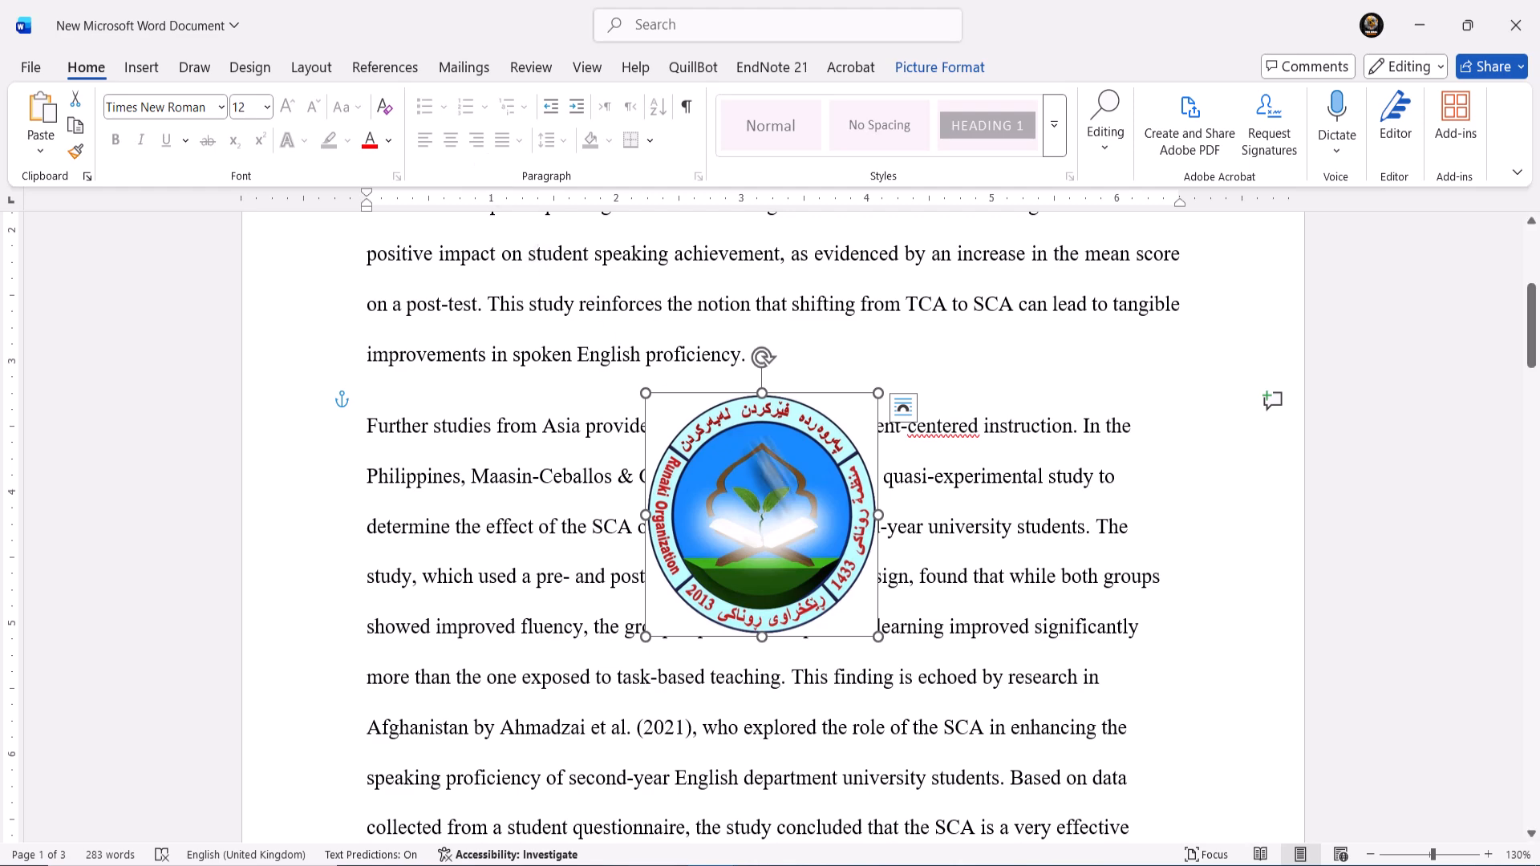
- Move the logo up to the upper-left corner of the first page and undo the last move
left_click_drag(790, 501, 899, 230)
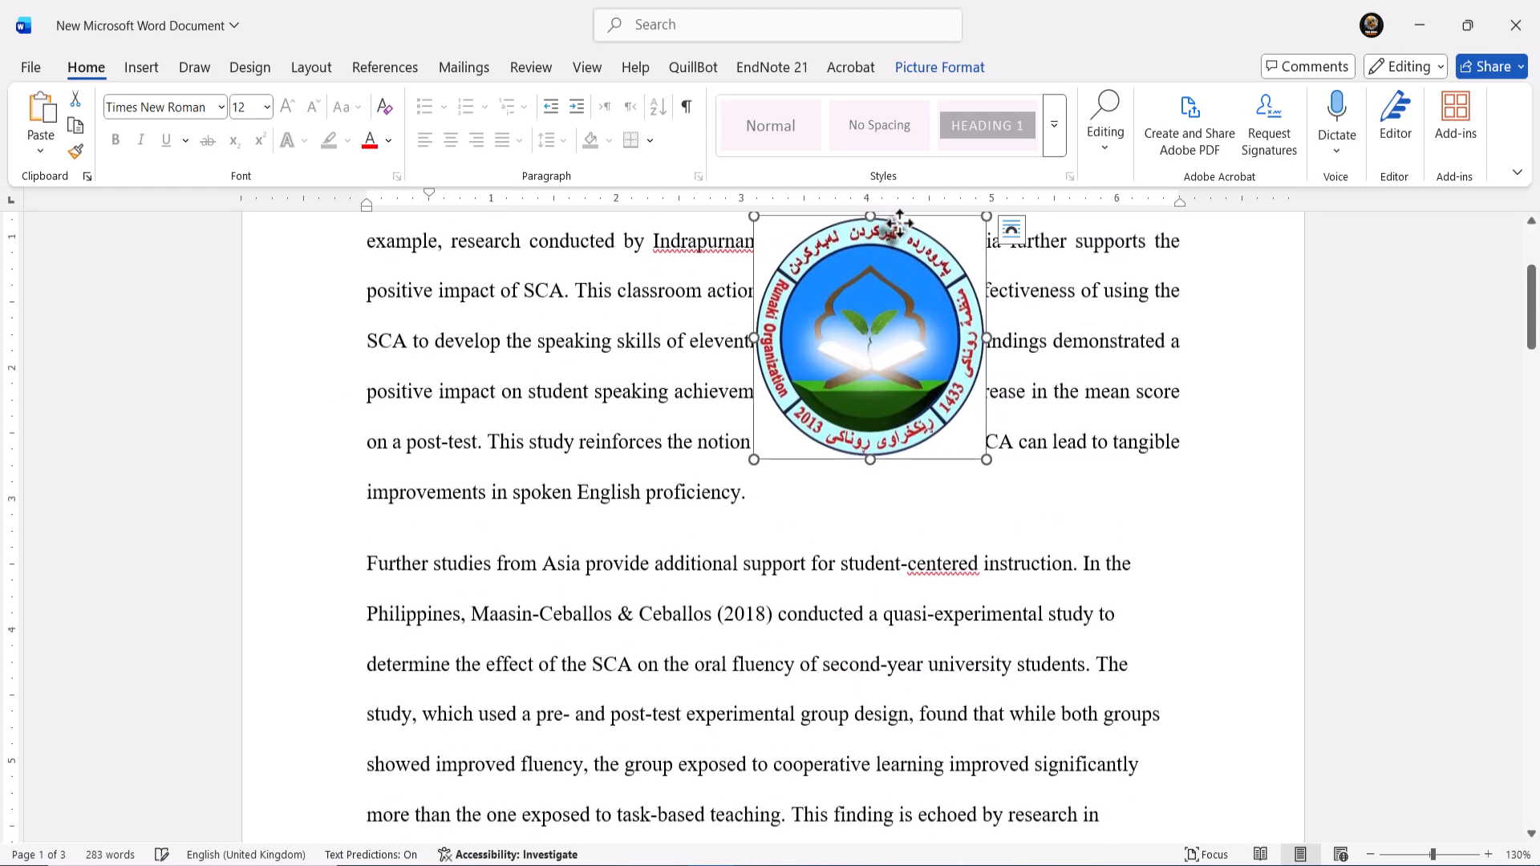
scroll(898, 233, "down", 2)
scroll(687, 288, "up", 3)
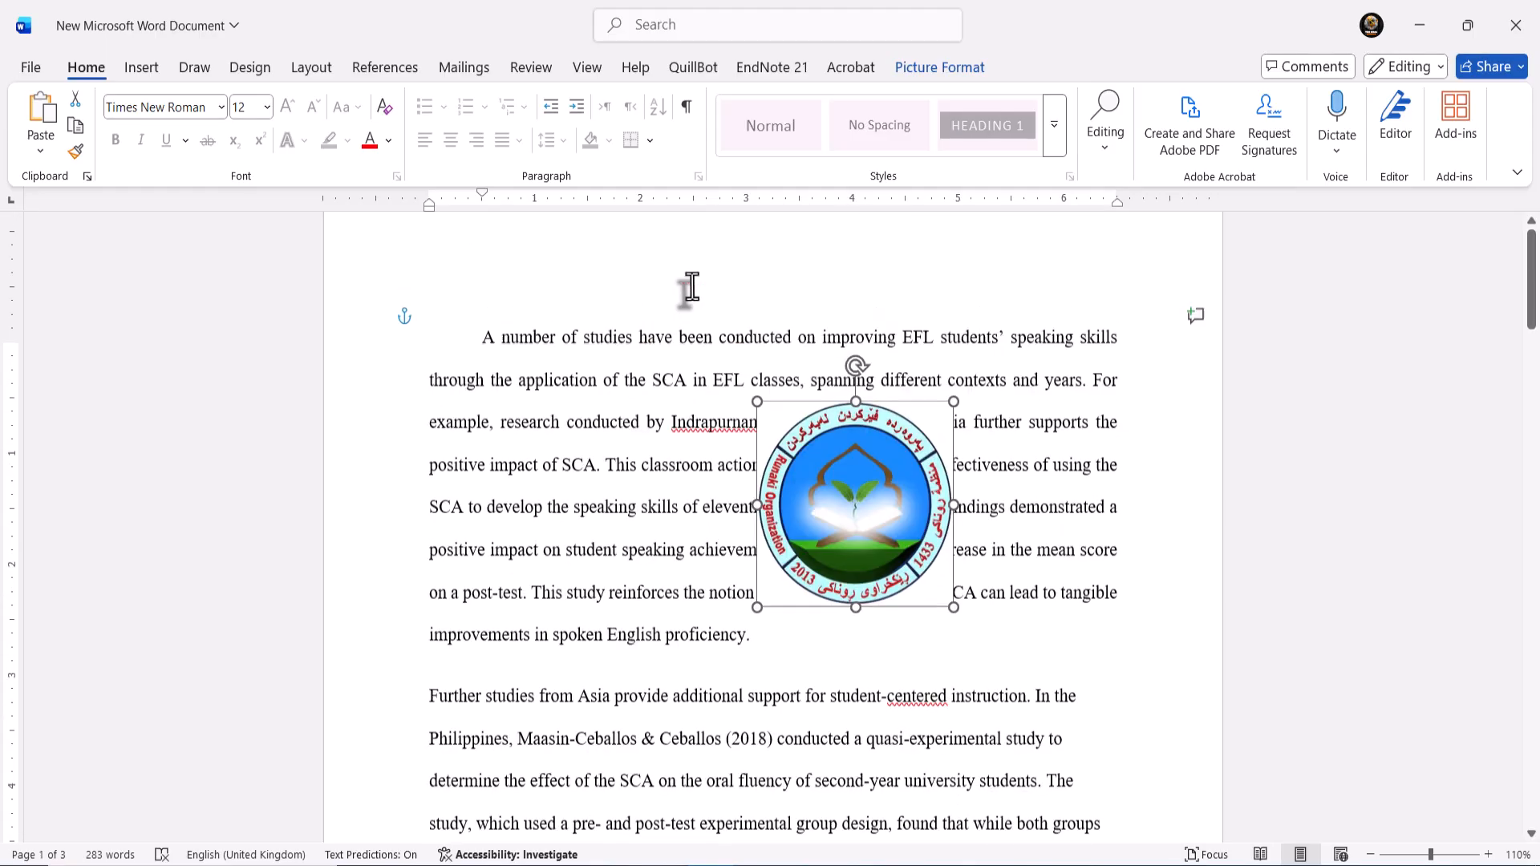
left_click_drag(831, 500, 417, 306)
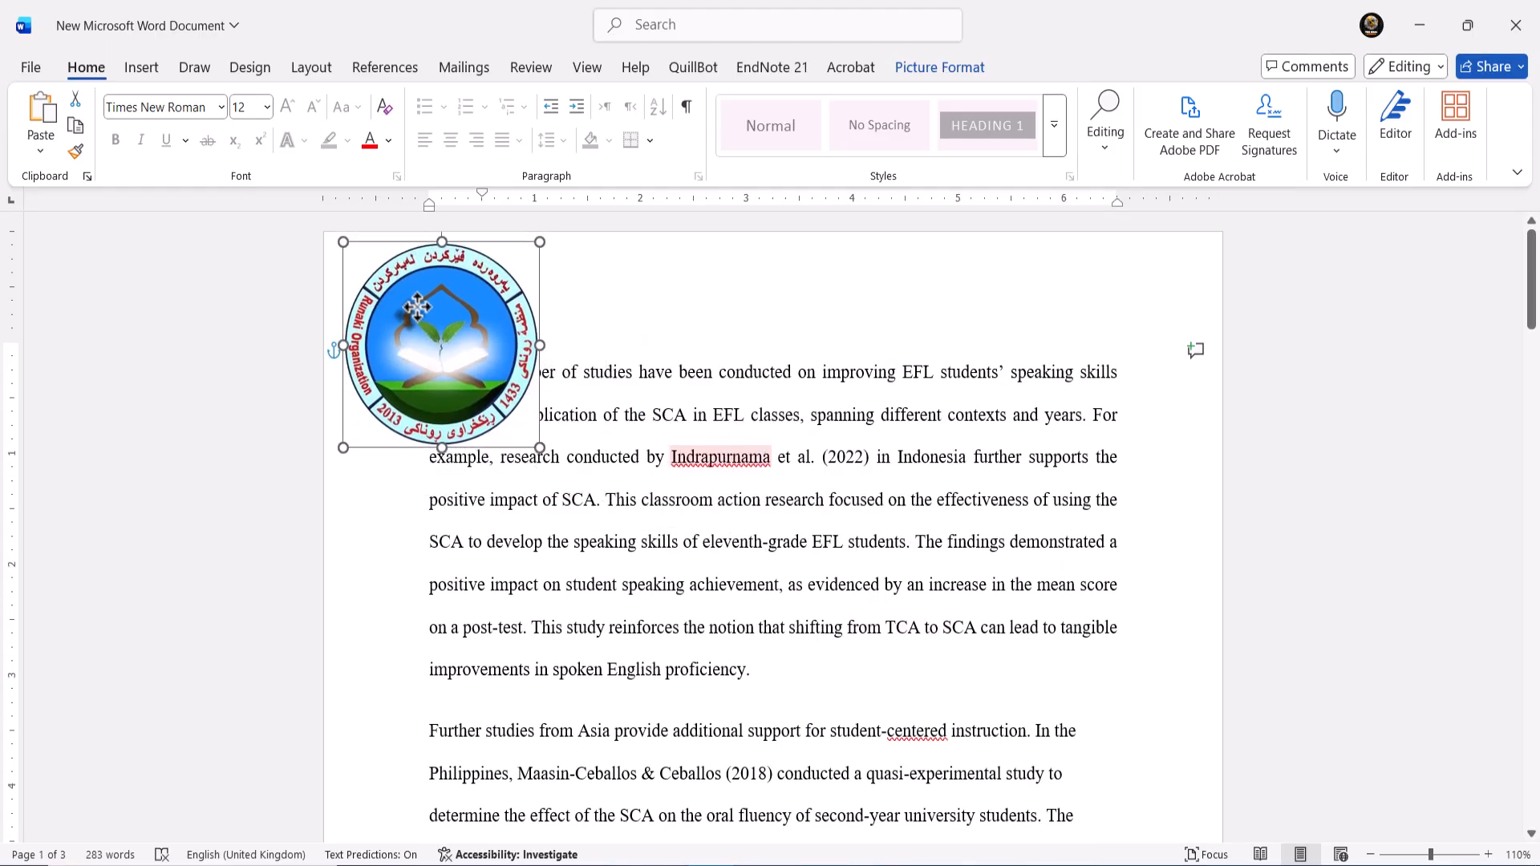
left_click(556, 295)
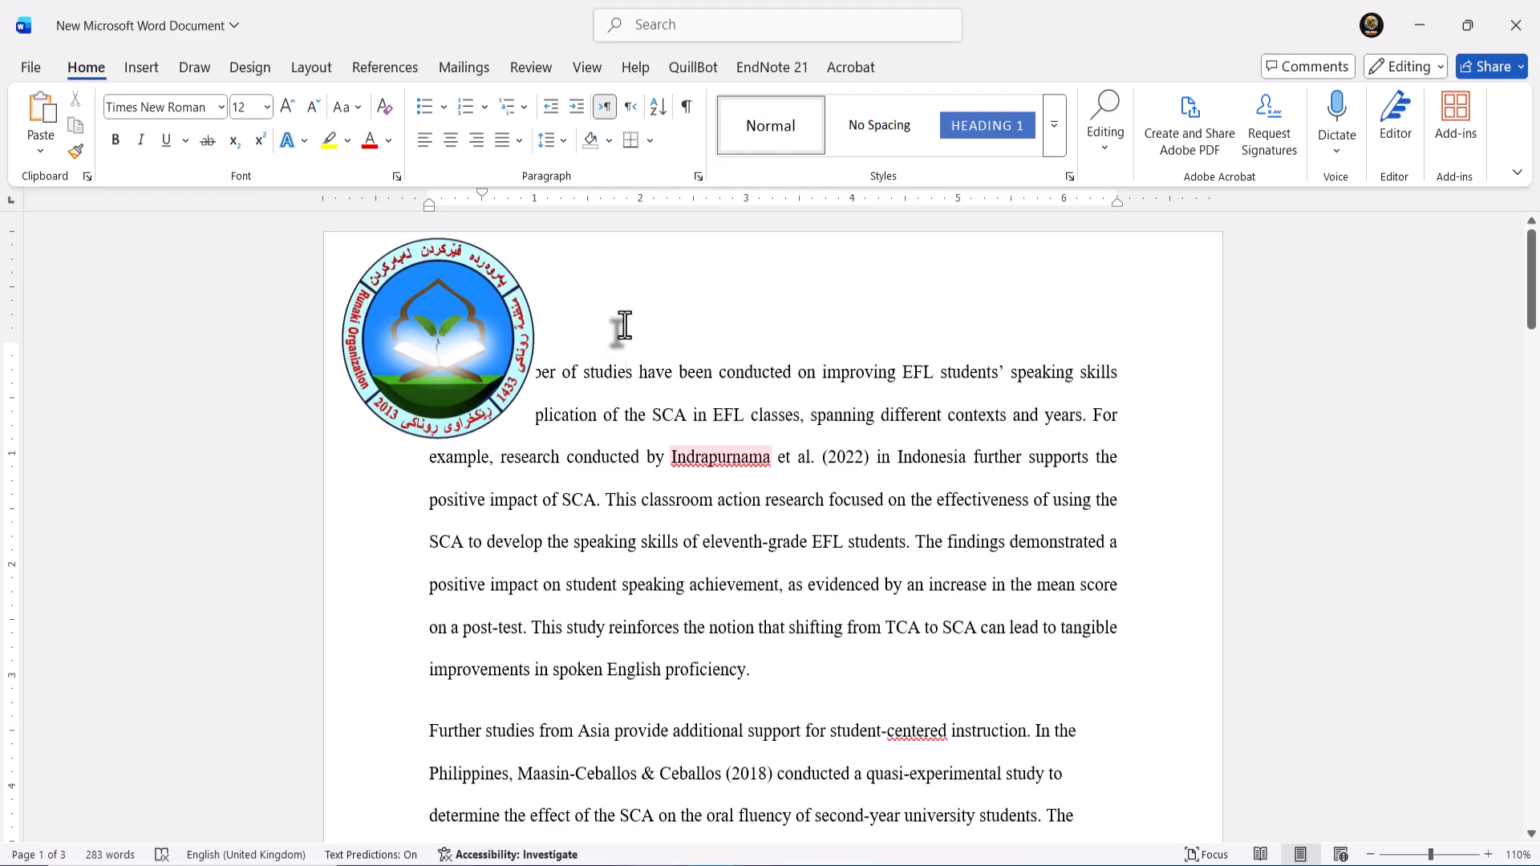
key("ctrl+z")
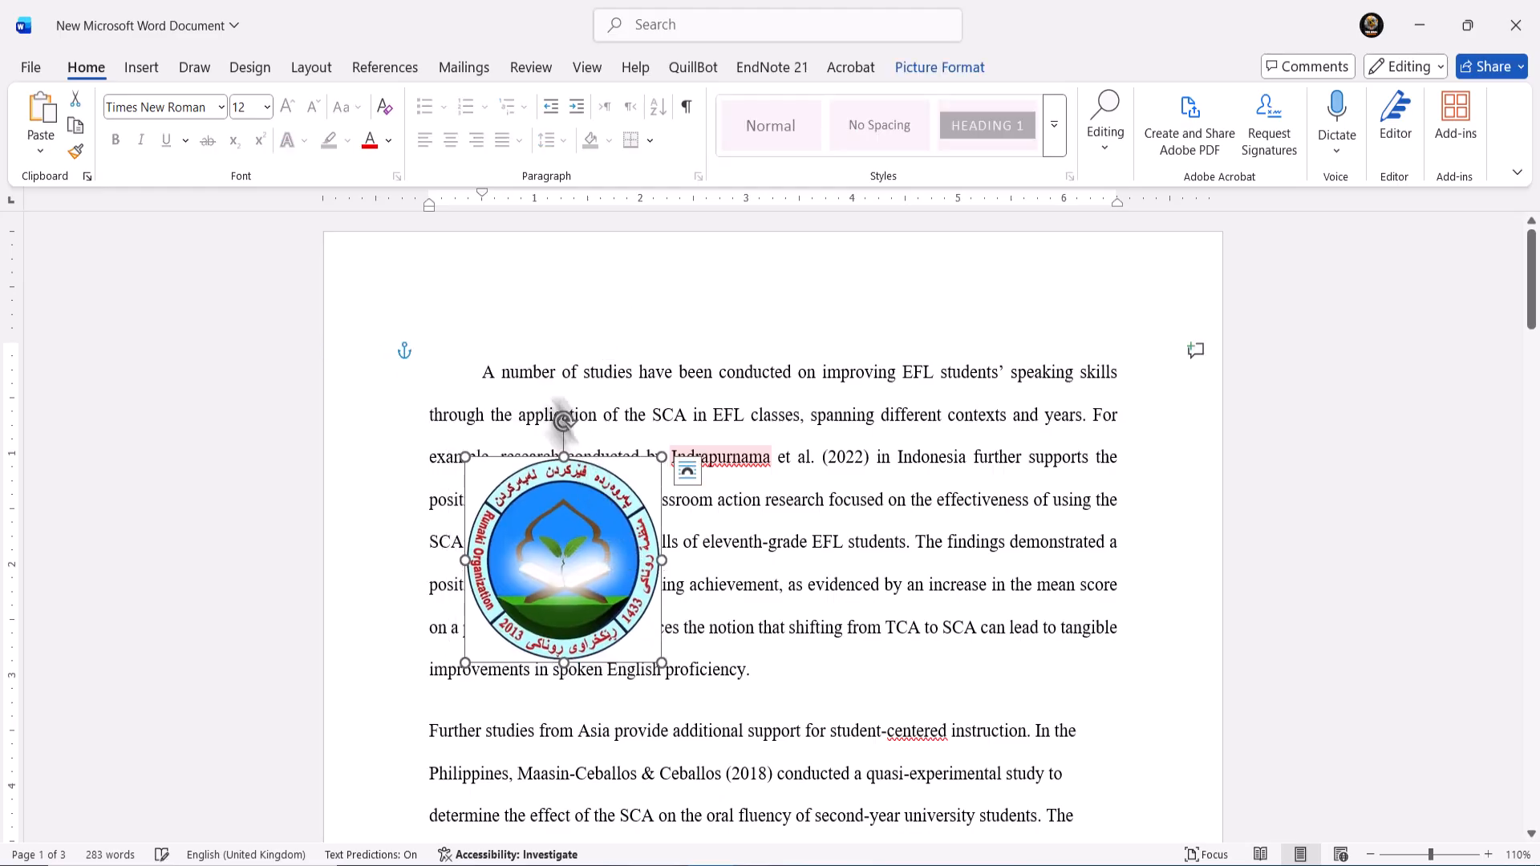
- Remove the first paragraph's first-line indent and move the logo to the upper-left corner of the page
left_click(491, 309)
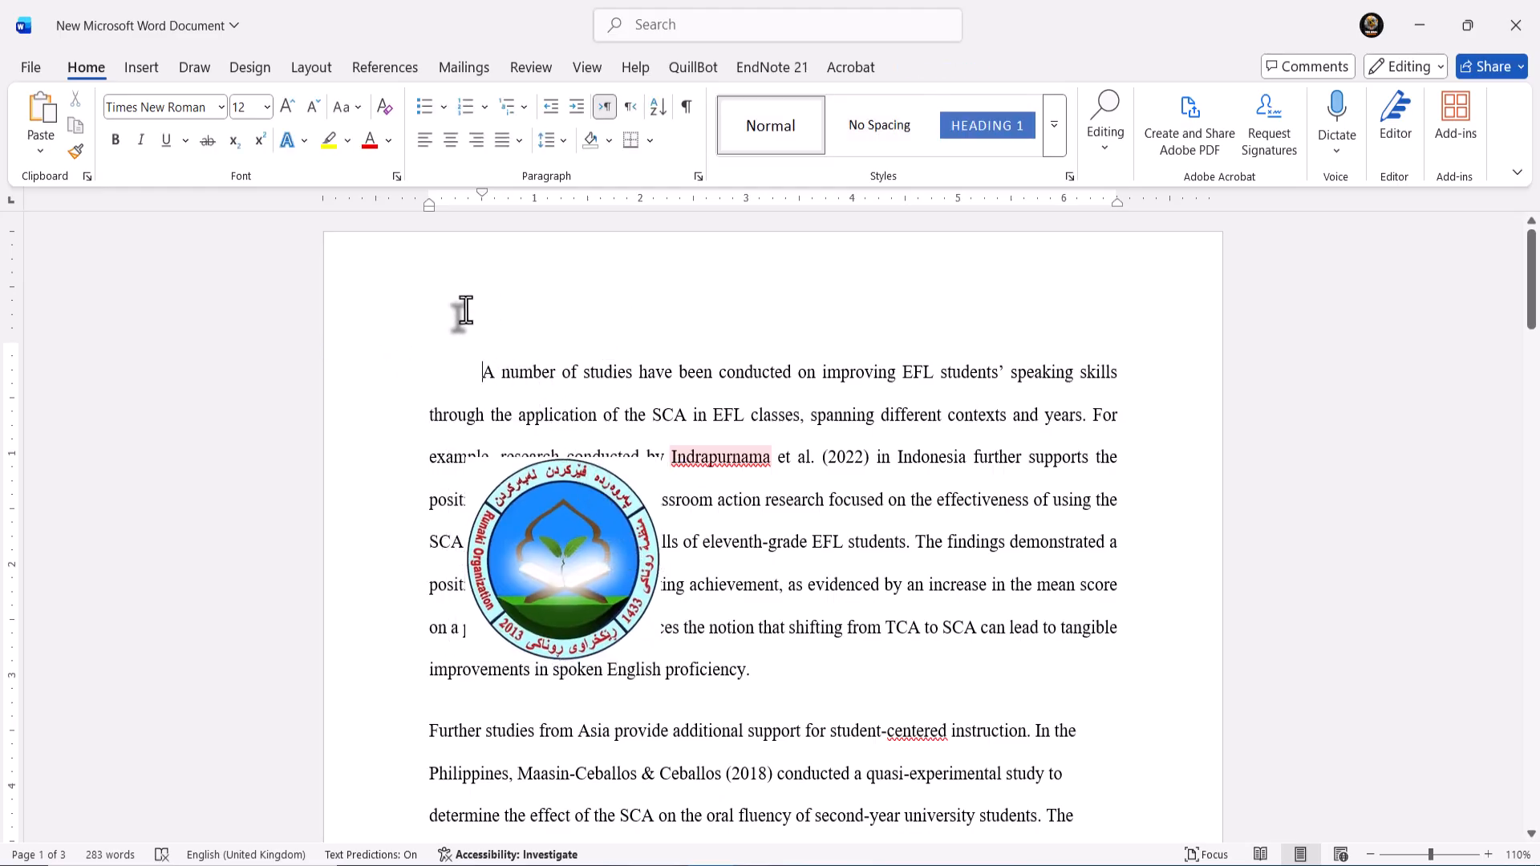
key("BackSpace")
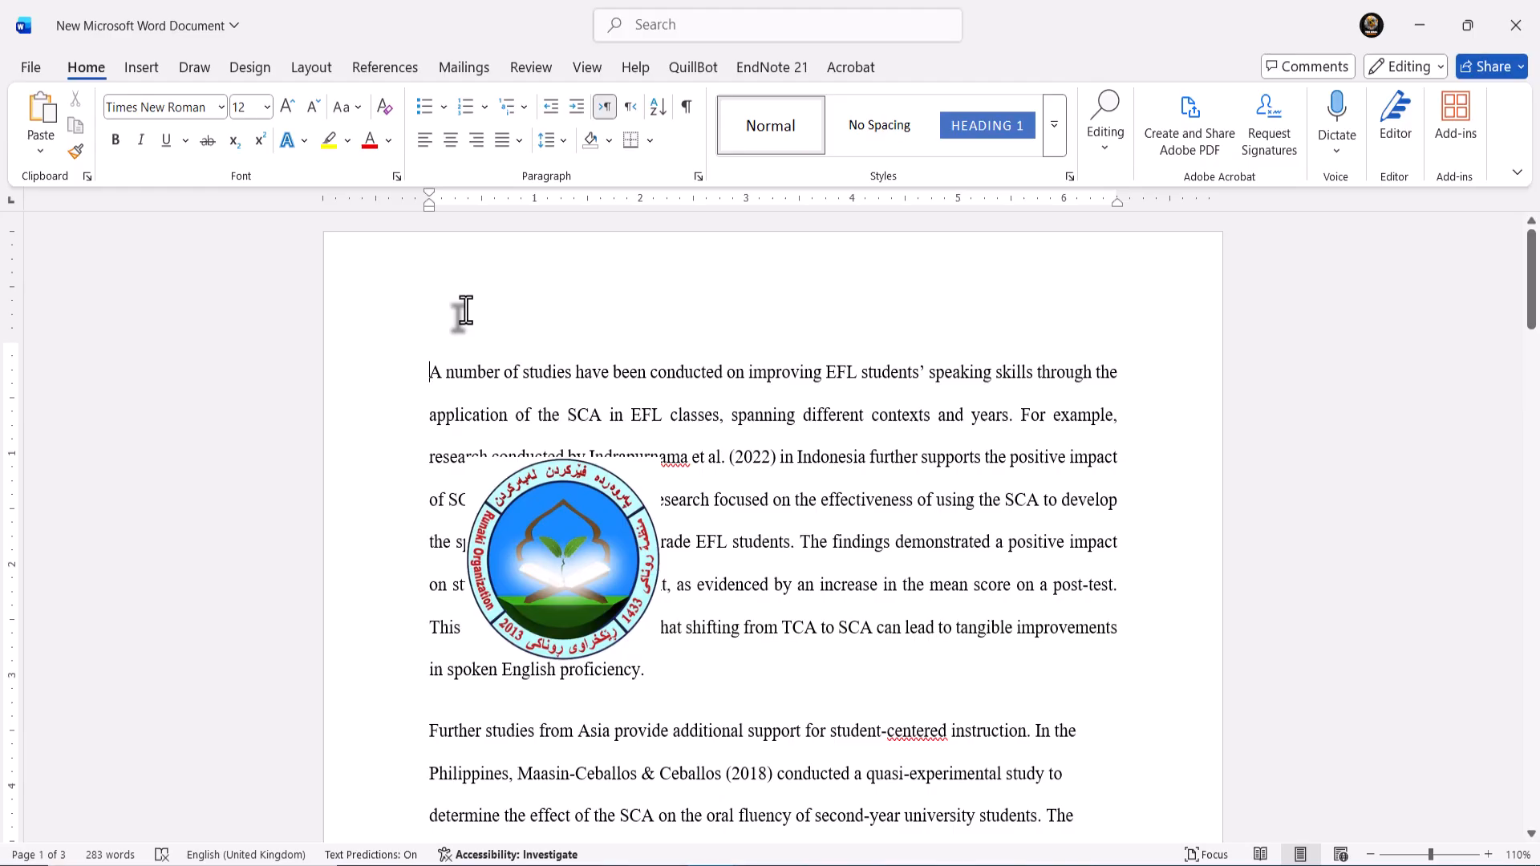
left_click_drag(548, 560, 488, 354)
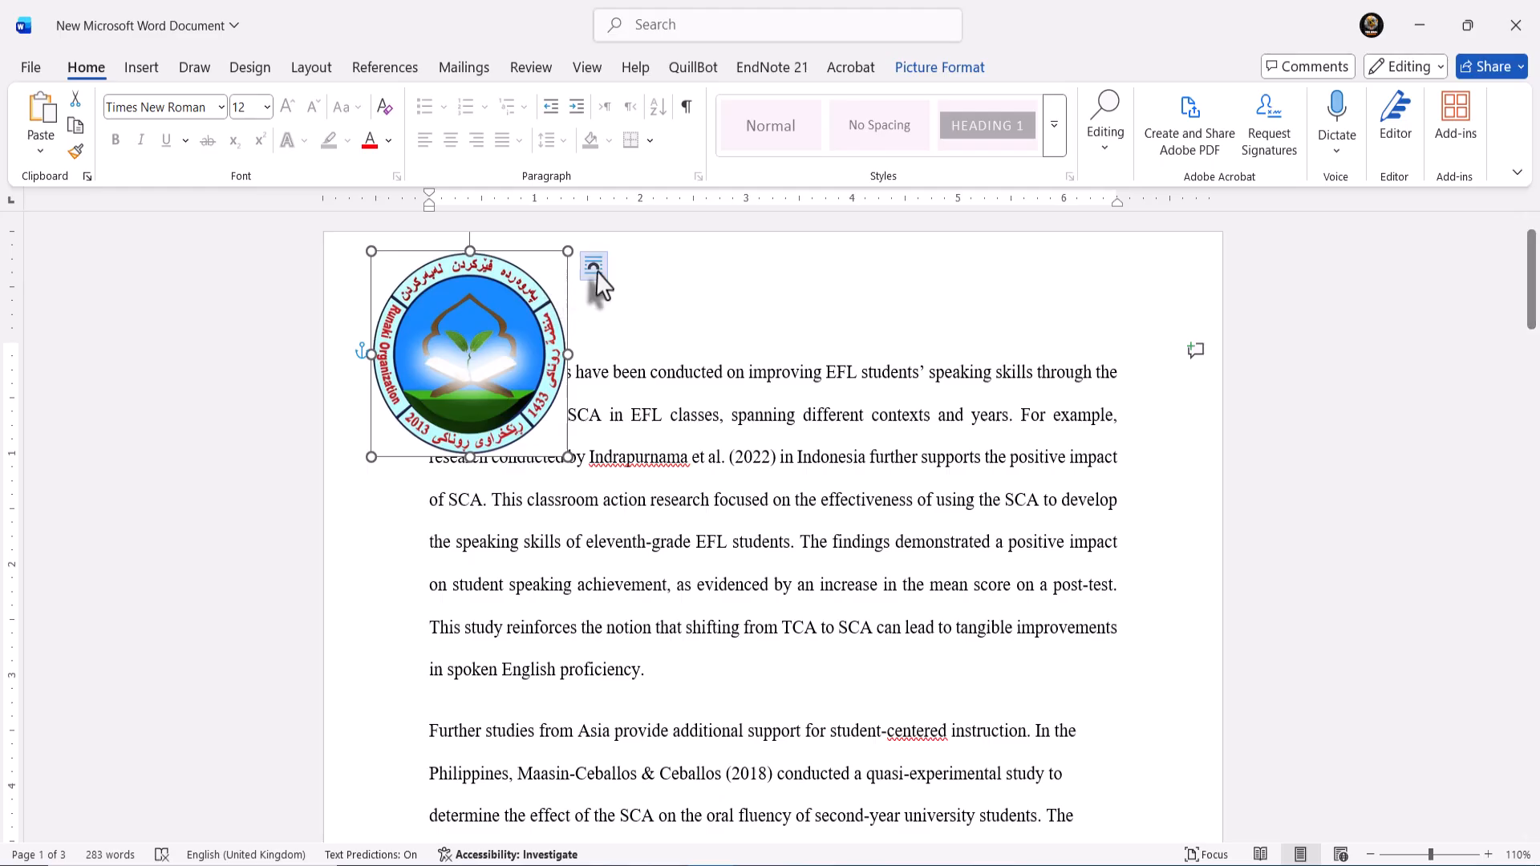
- Set the logo's text wrapping to Behind Text and shrink the logo so it fits above the first line
left_click(595, 271)
left_click(692, 464)
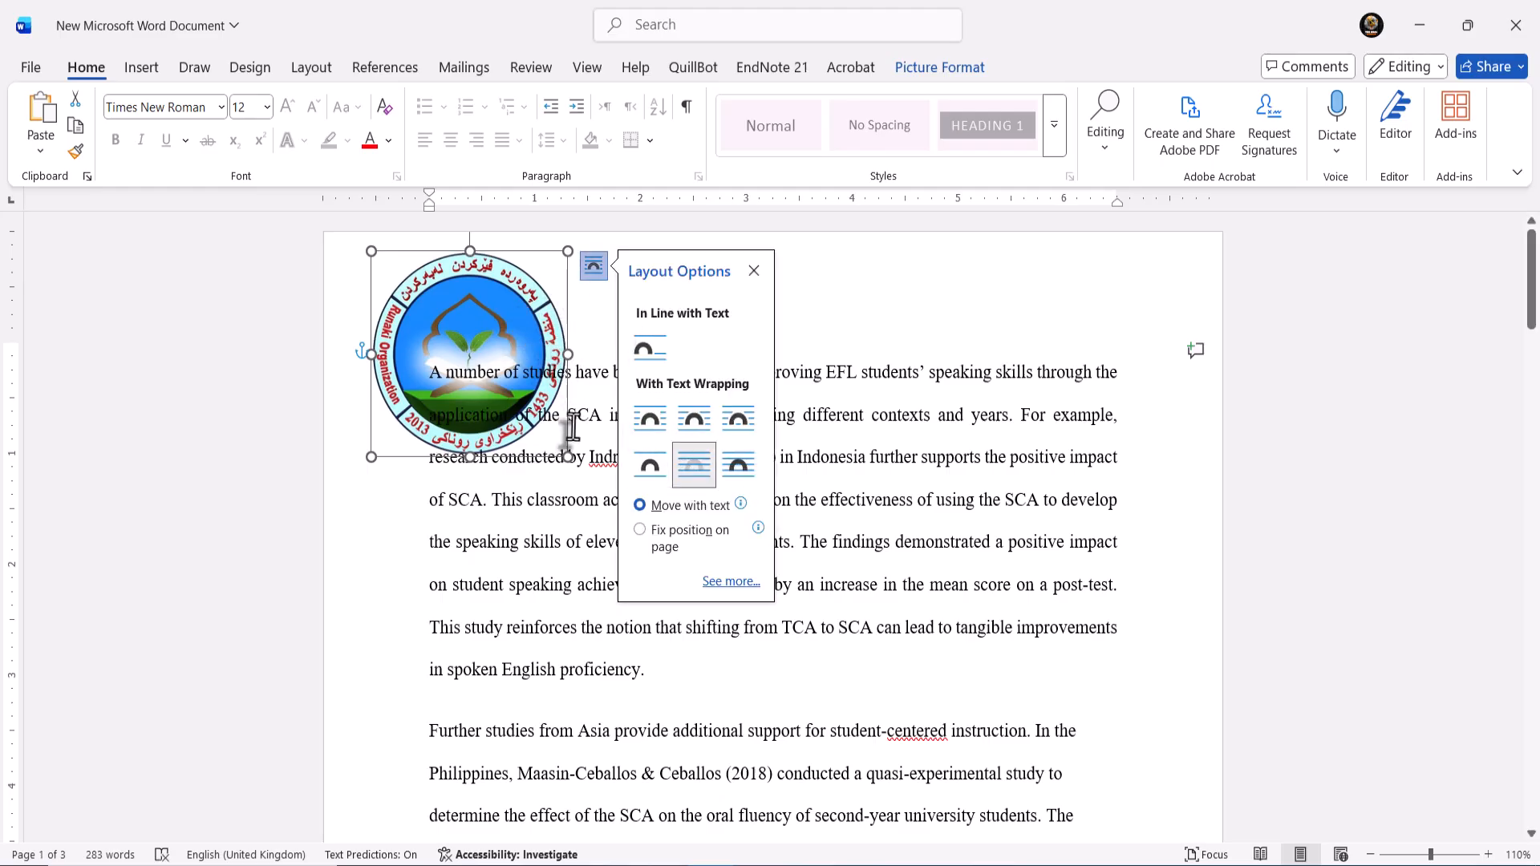
left_click_drag(567, 458, 458, 343)
left_click(550, 335)
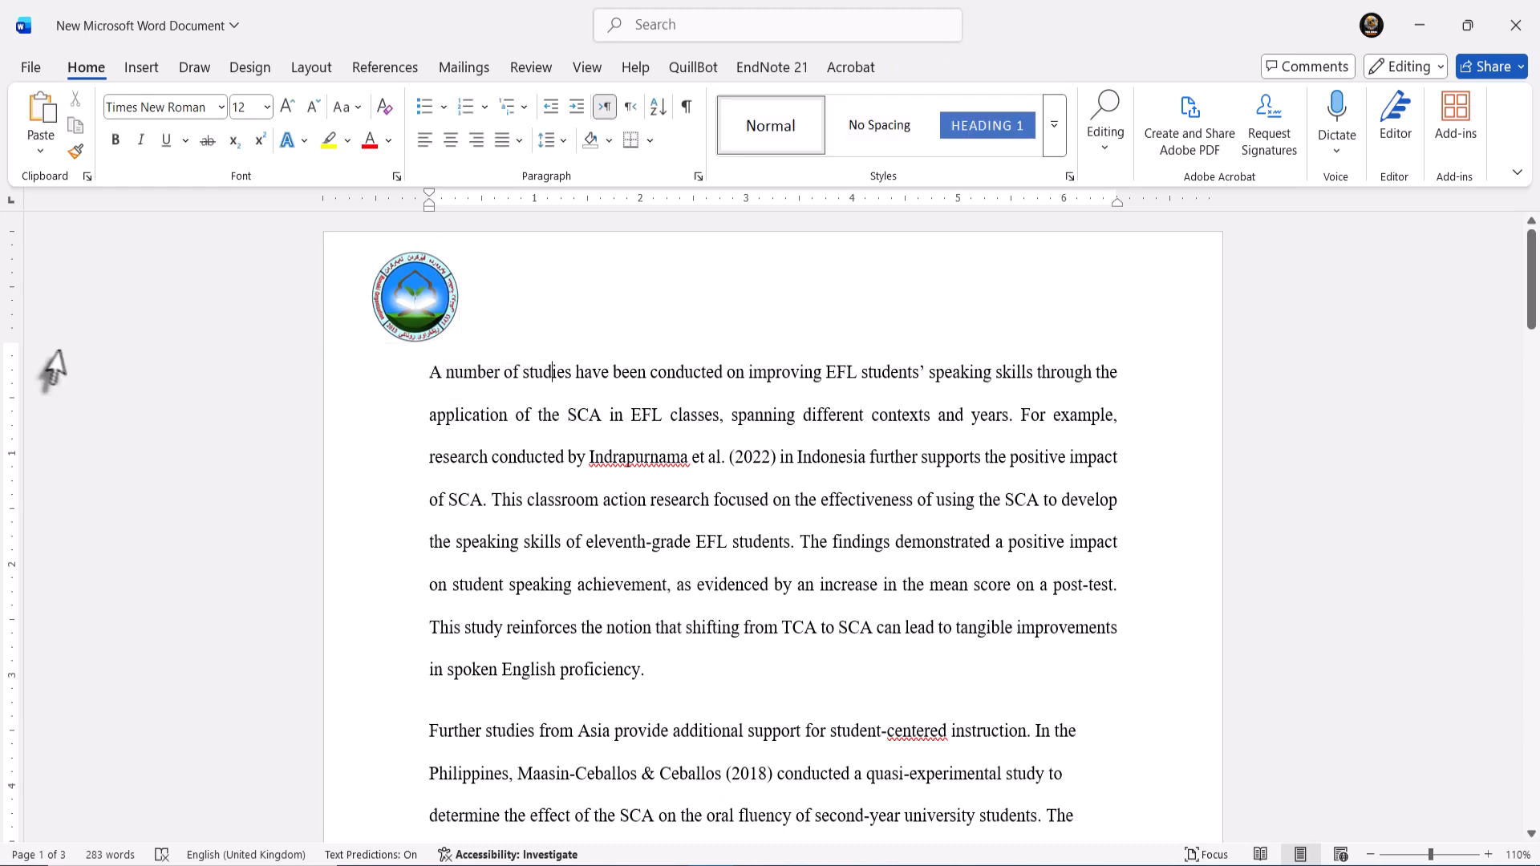
- Try reducing the page's top margin and repositioning the small logo, and undo these changes together with the logo's resizing
left_click_drag(13, 343, 8, 301)
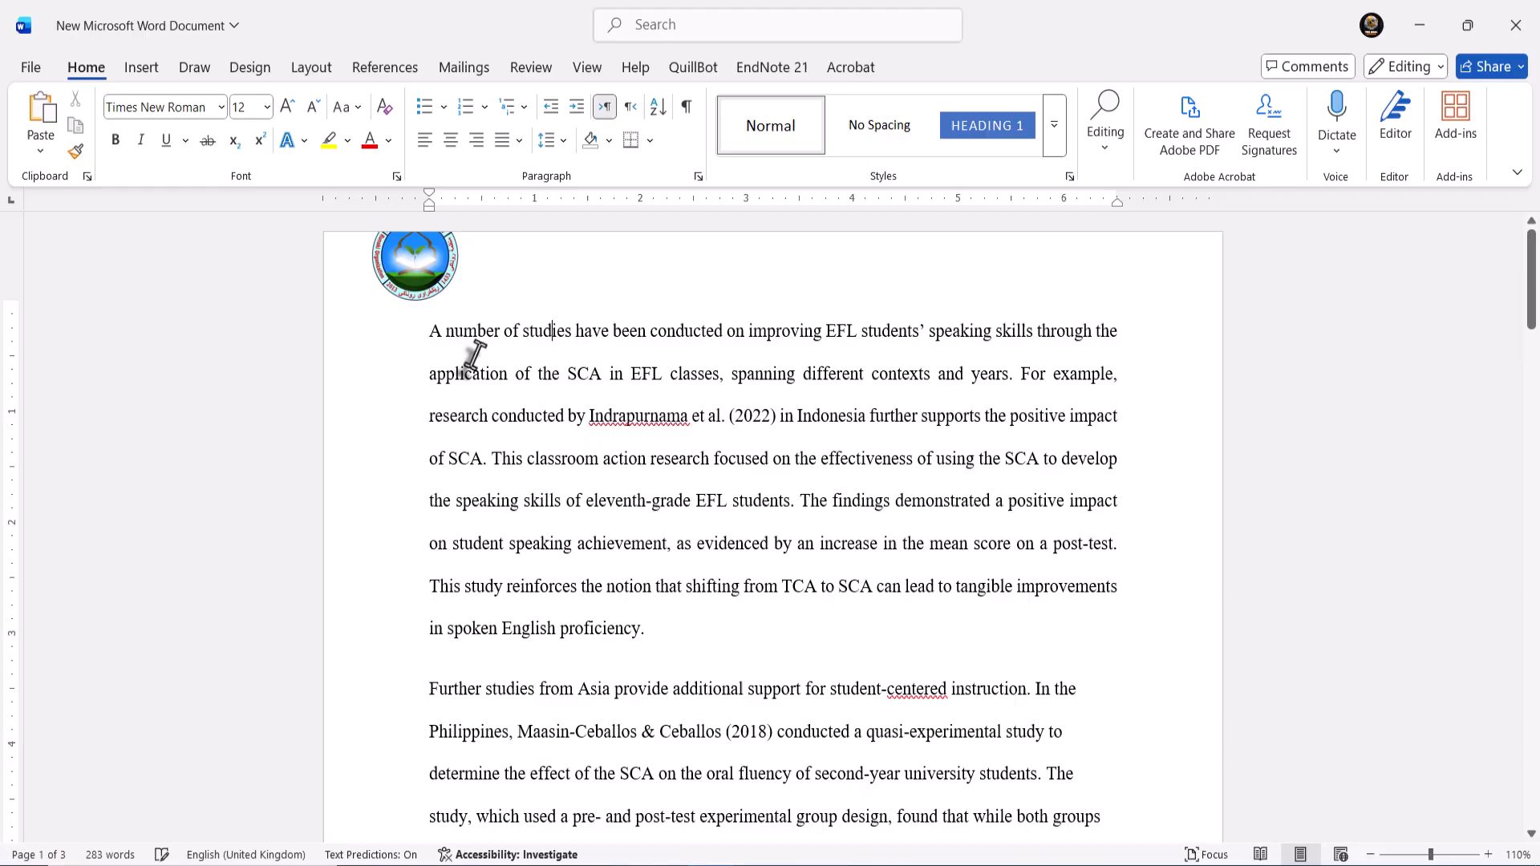
left_click(413, 277)
left_click_drag(413, 284, 399, 305)
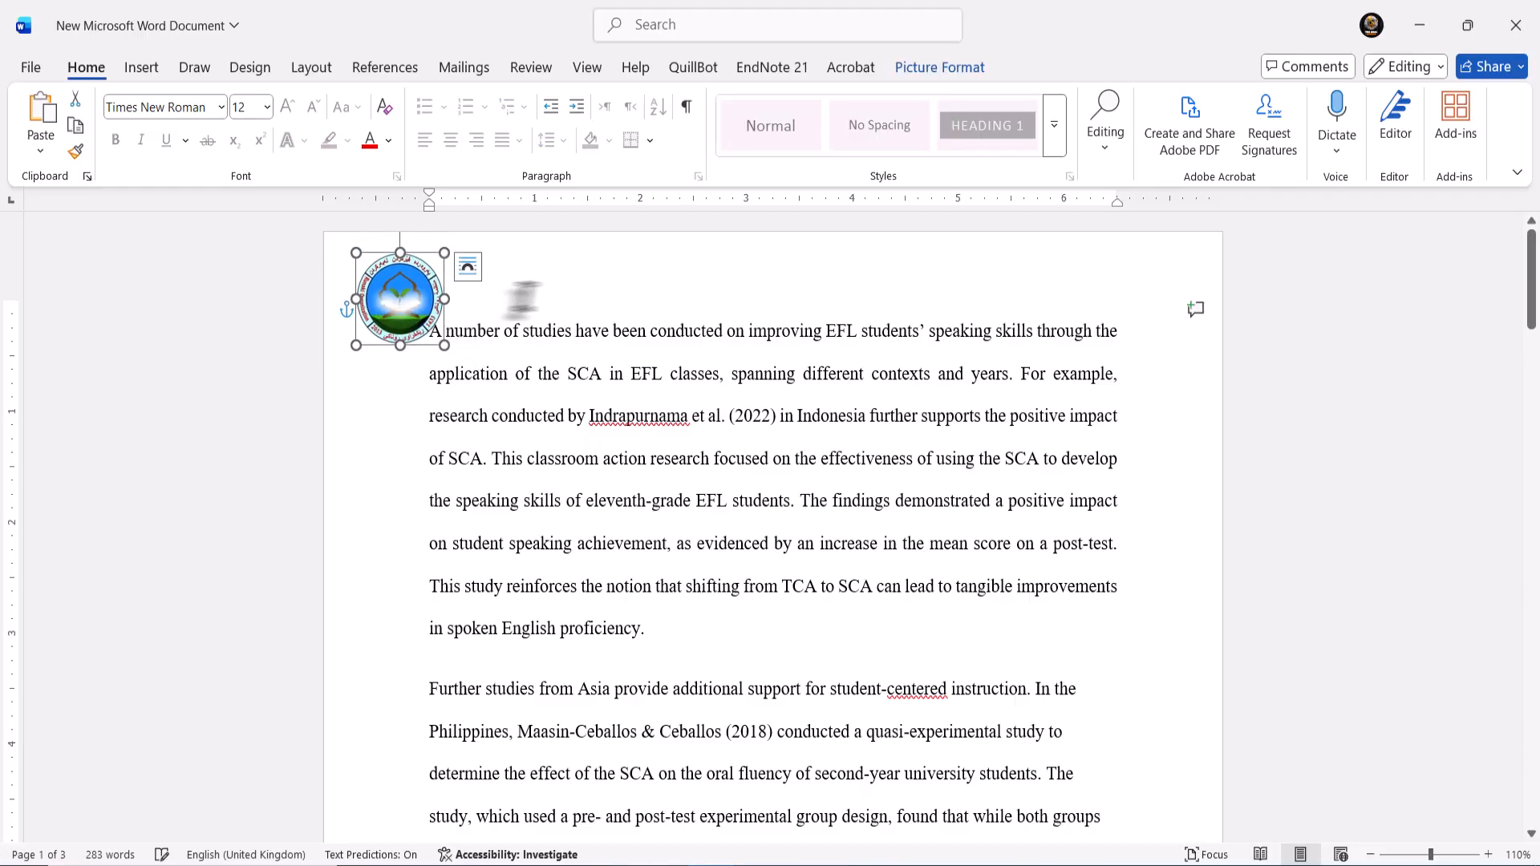
left_click(548, 292)
key("ctrl+z")
key("ctrl+z")
key("ctrl+z")
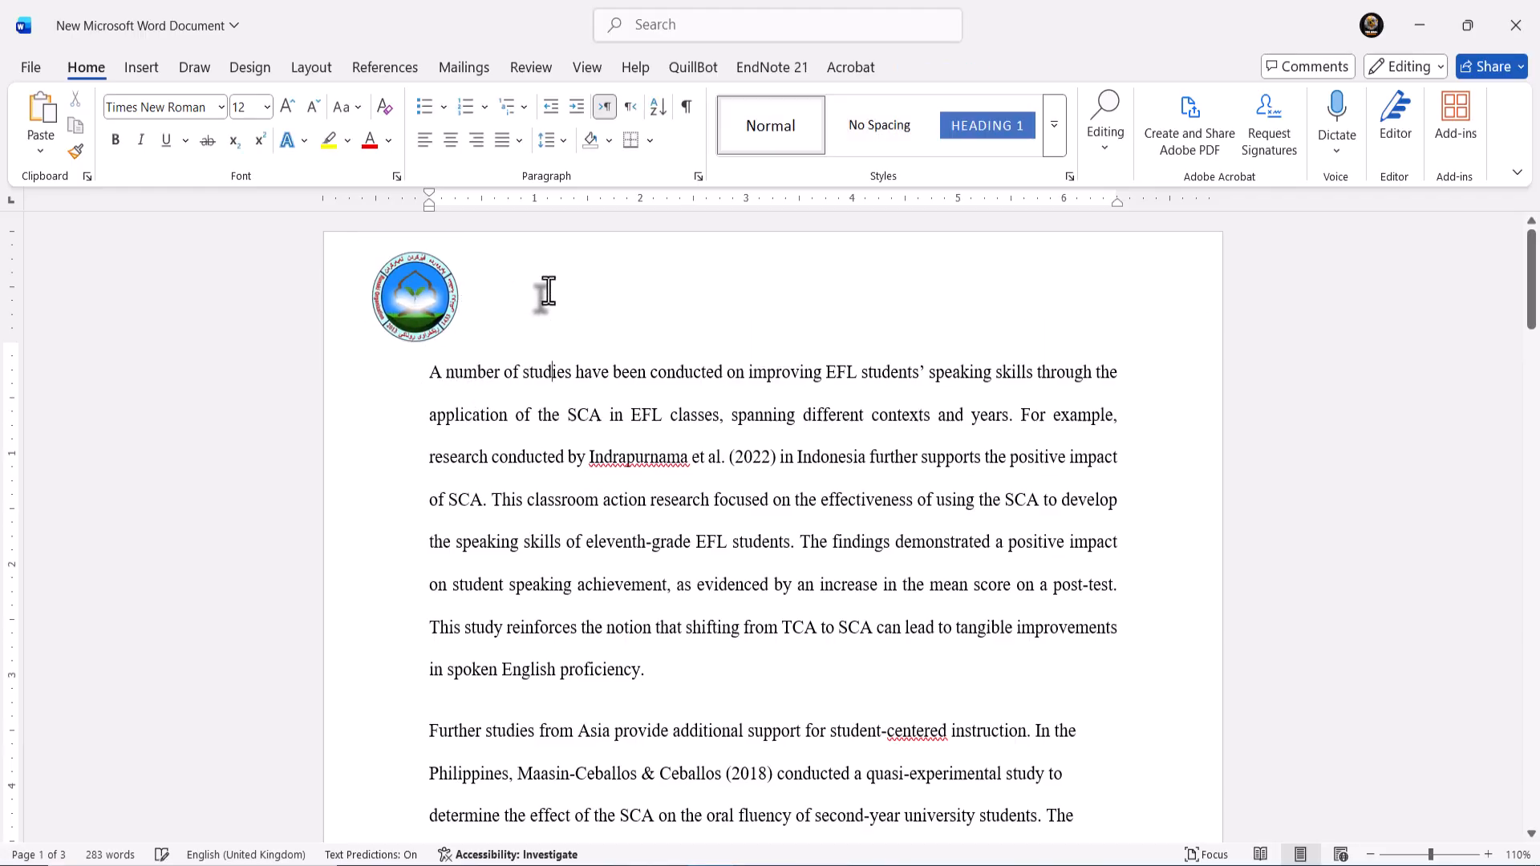
left_click(612, 313)
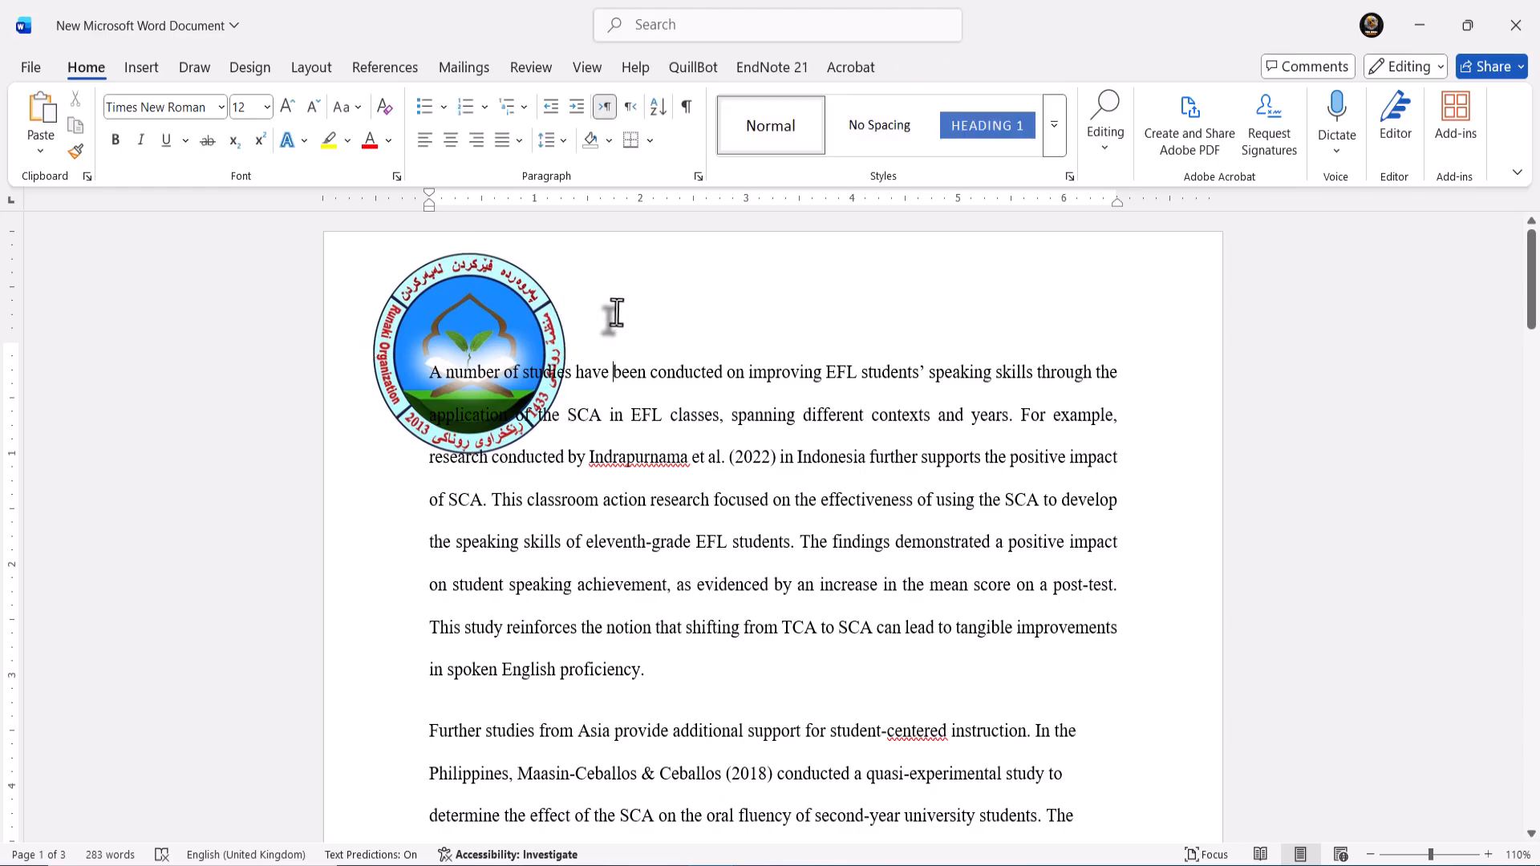
- Move the logo right across the first paragraph, set its text wrapping to In Front of Text, and deselect it
left_click(529, 315)
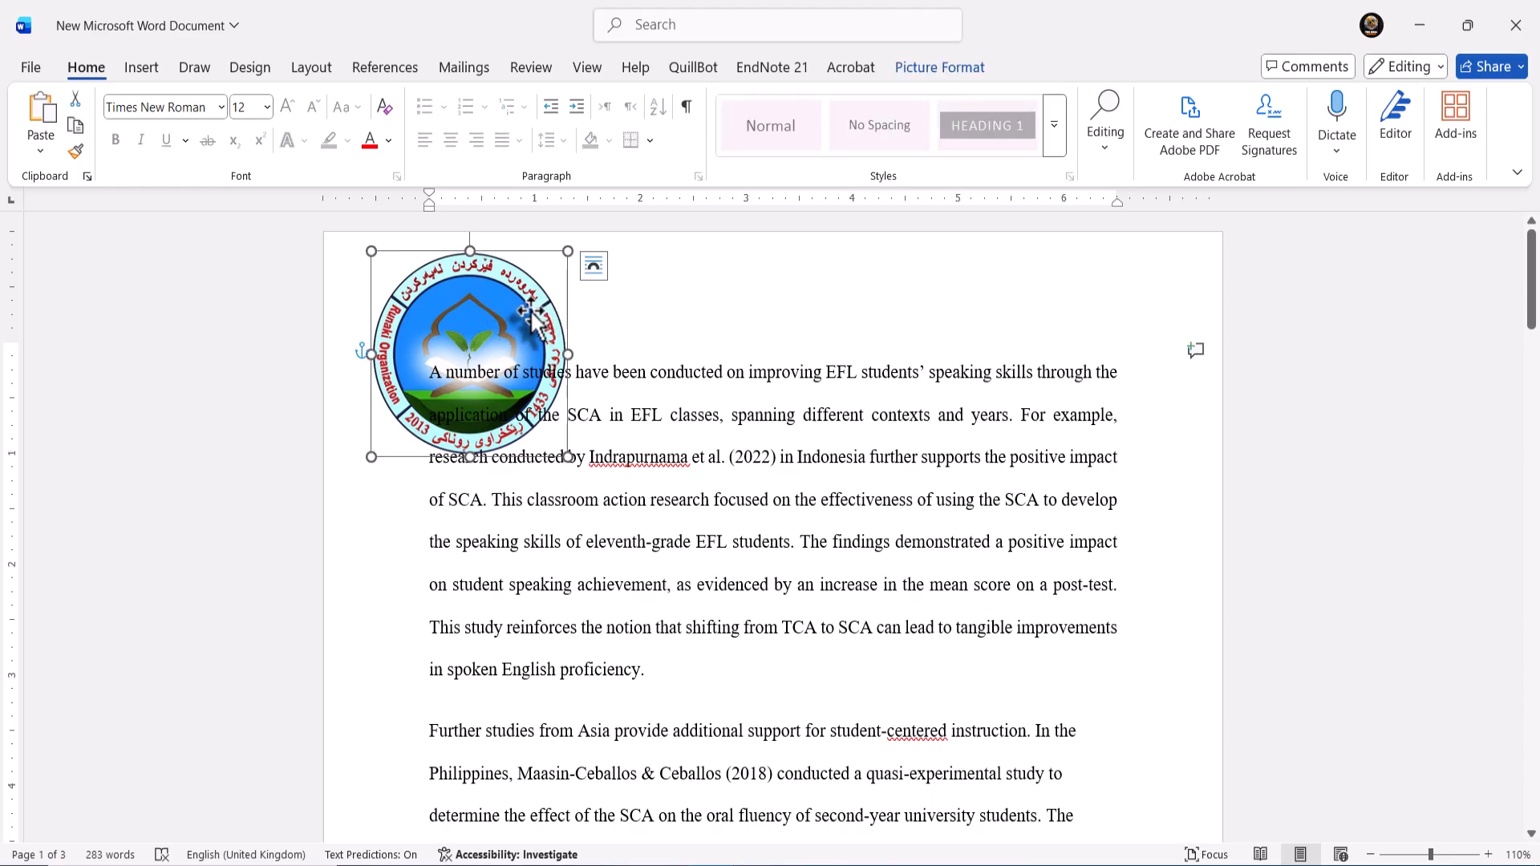
left_click_drag(529, 314, 896, 329)
left_click(972, 280)
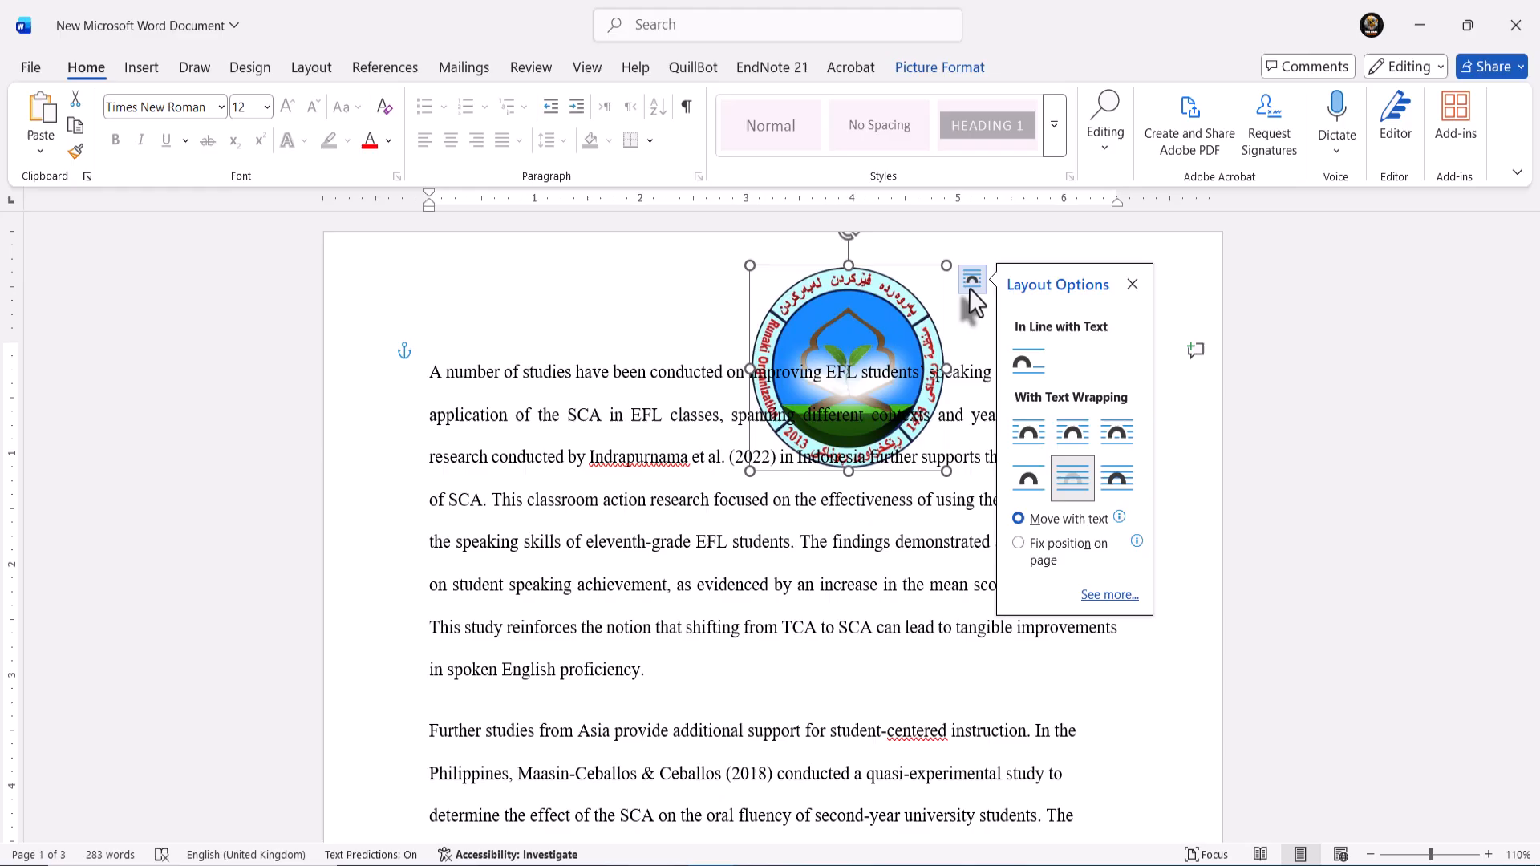
left_click(1109, 484)
left_click(1186, 482)
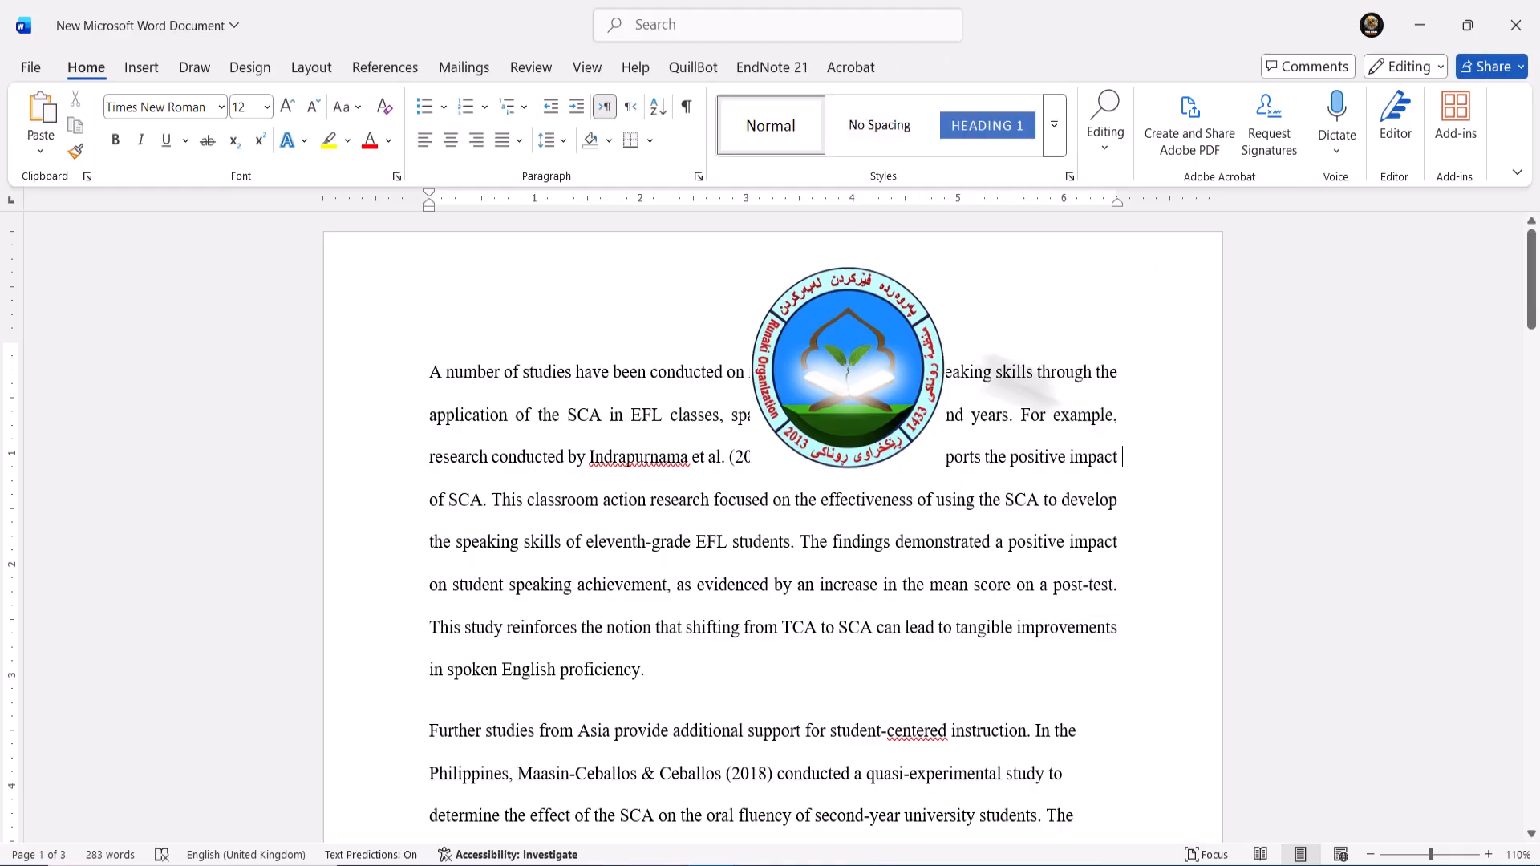
- Move the logo over the start of the first paragraph and change its text wrapping to Behind Text
left_click(910, 352)
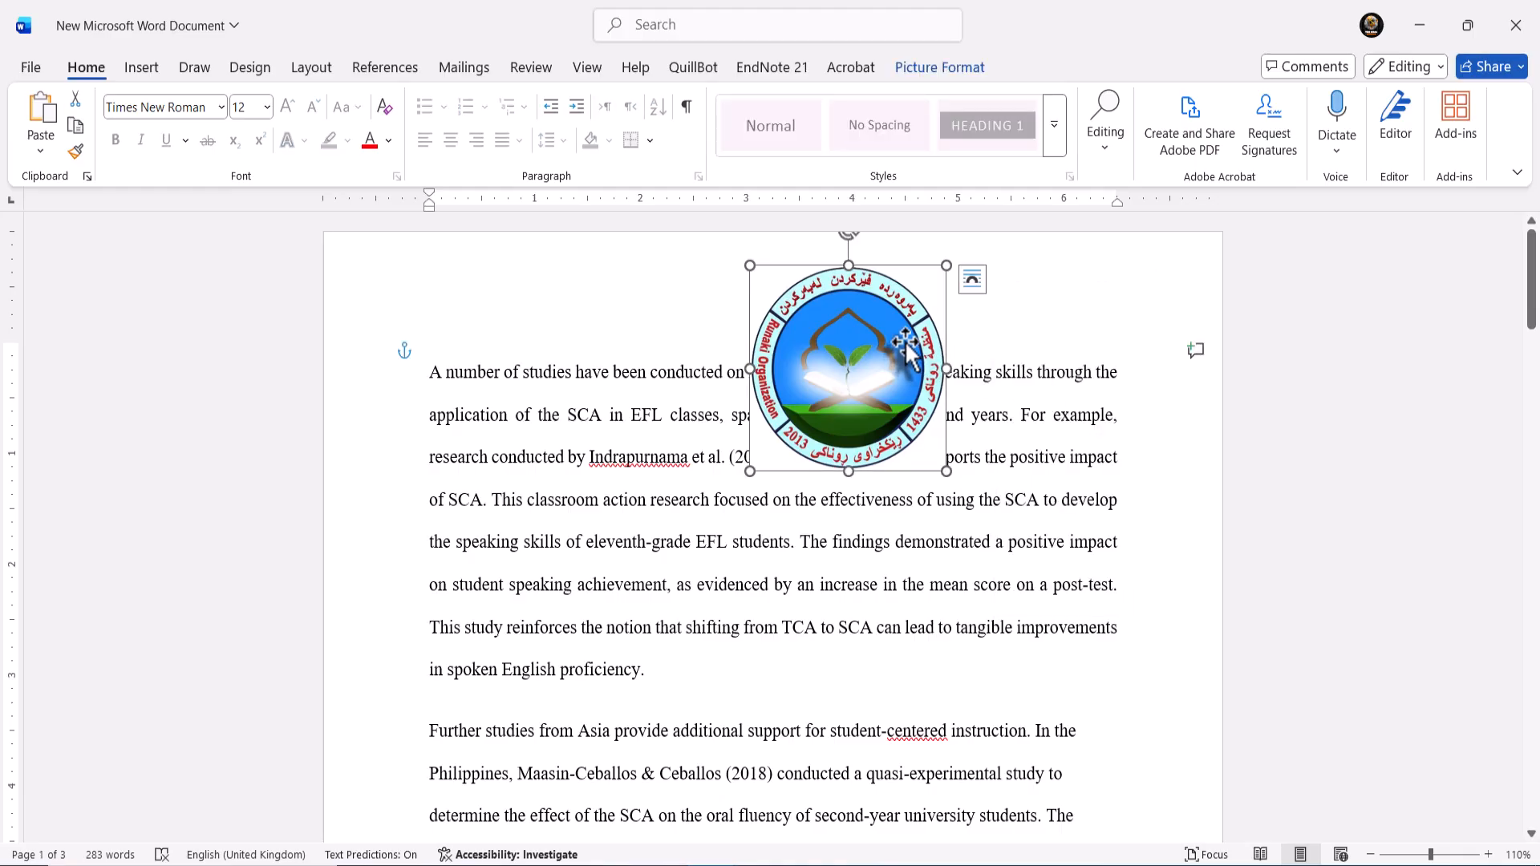
left_click_drag(906, 349, 527, 349)
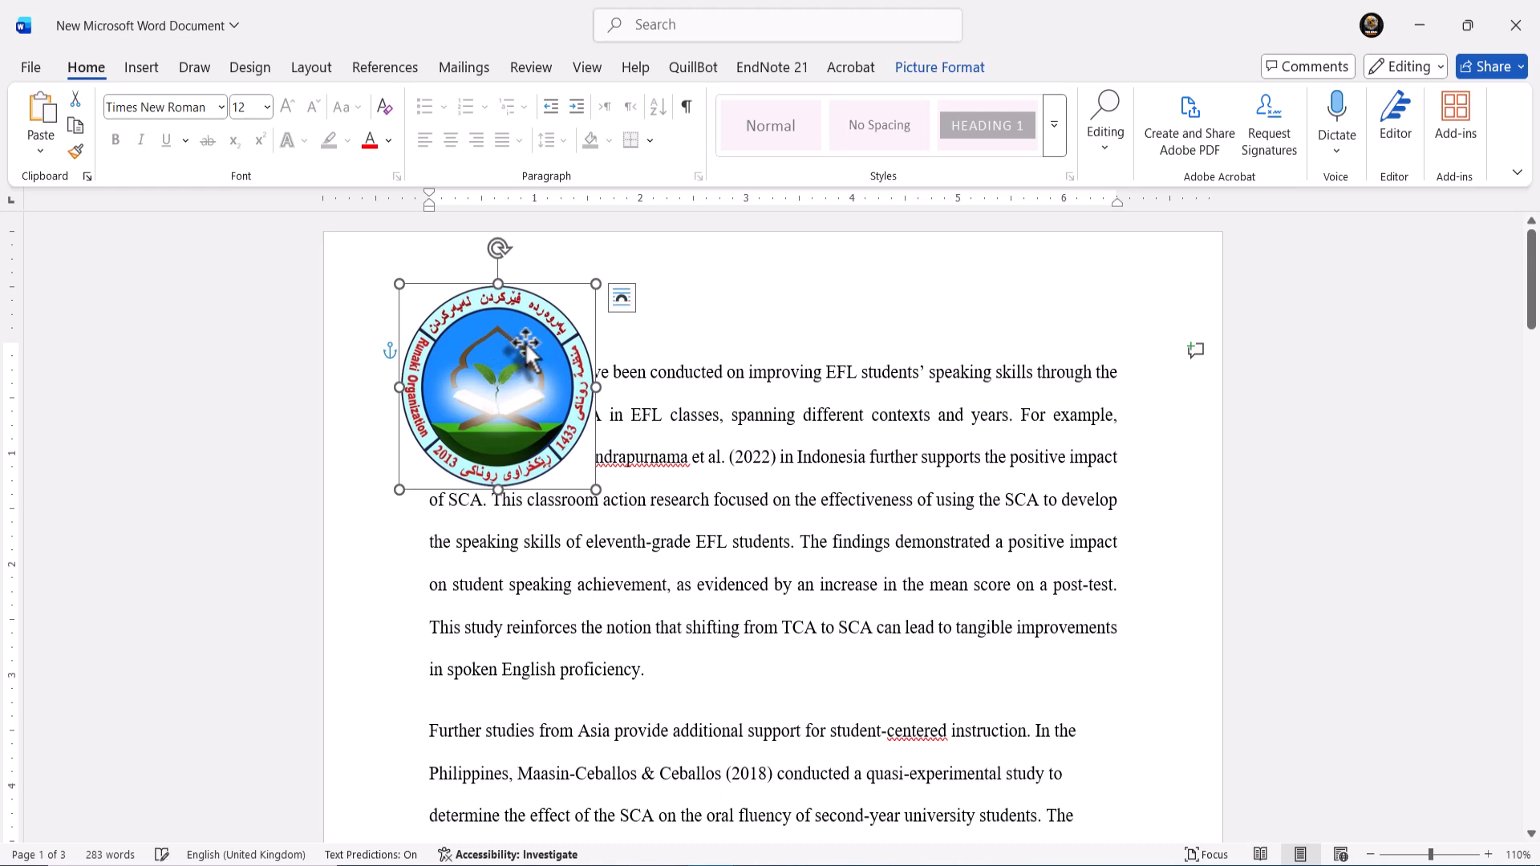
left_click(615, 303)
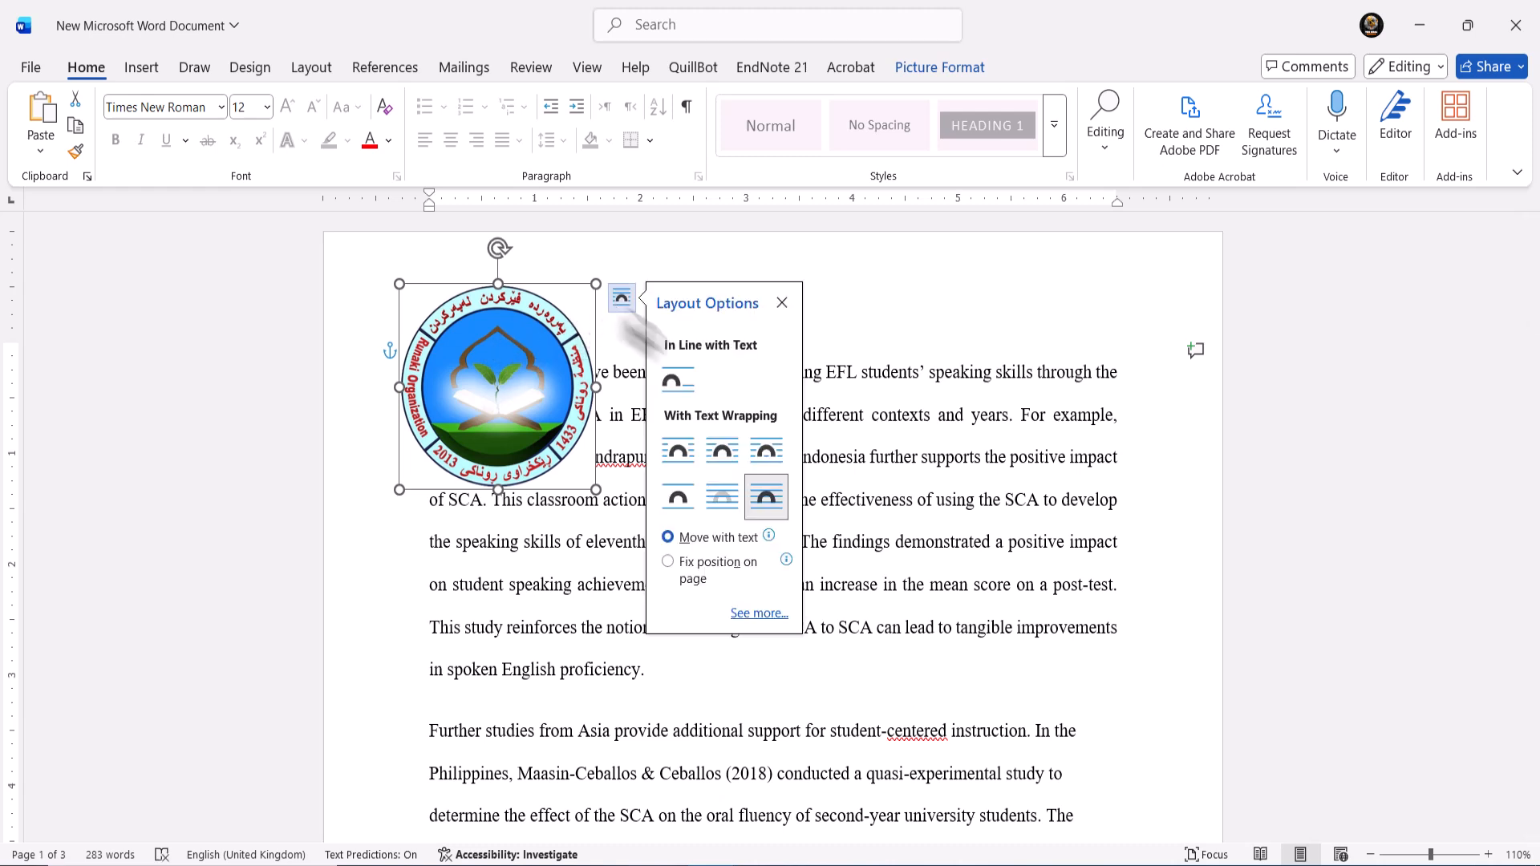
left_click(718, 498)
left_click(579, 549)
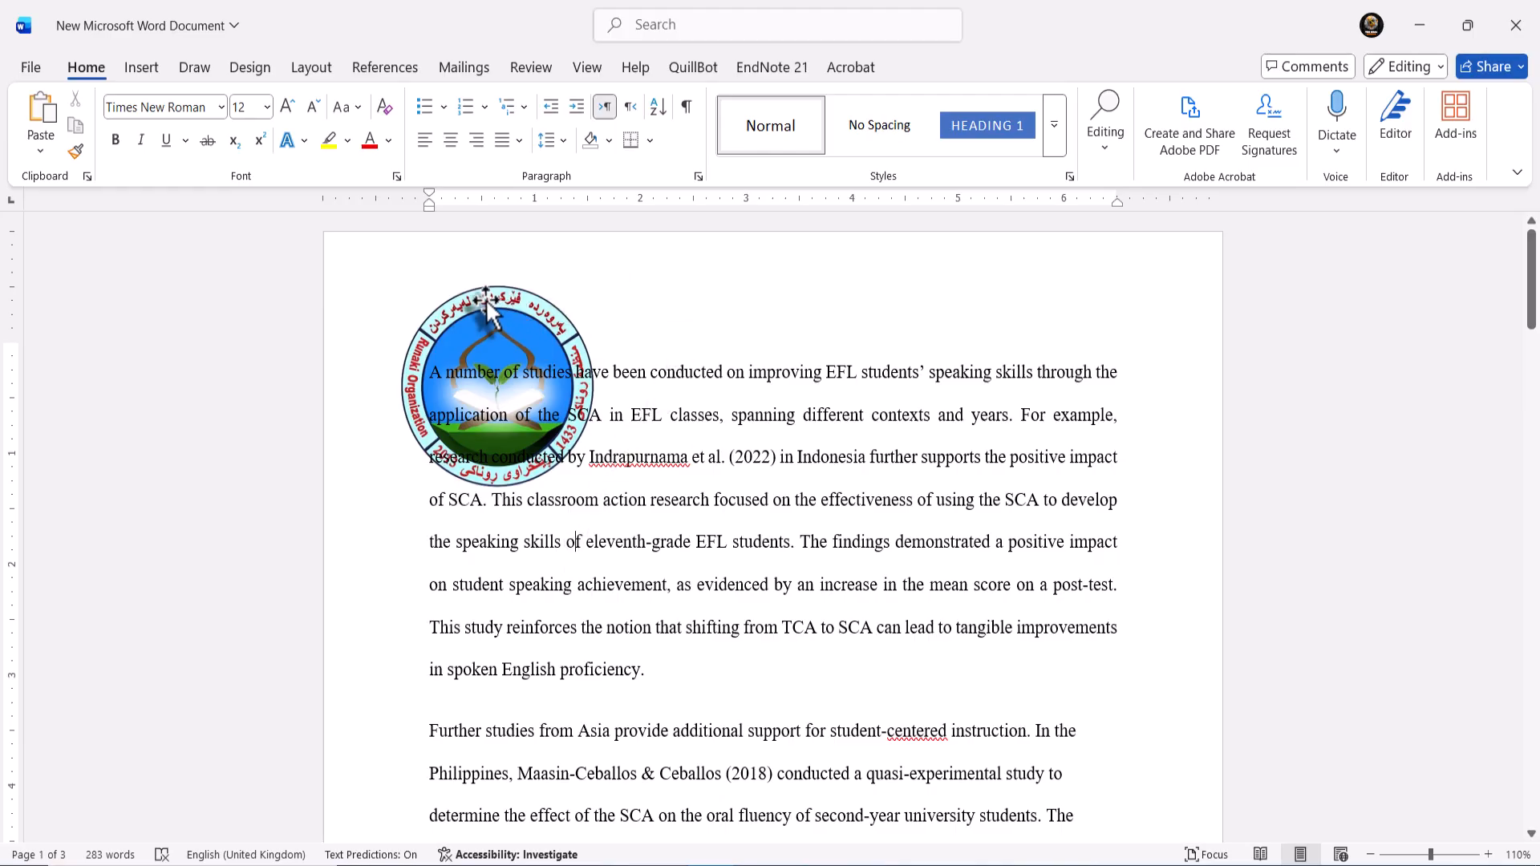
- Shift the logo slightly right within the first paragraph and switch its text wrapping back to In Front of Text
left_click_drag(487, 299, 623, 332)
left_click_drag(624, 362, 526, 317)
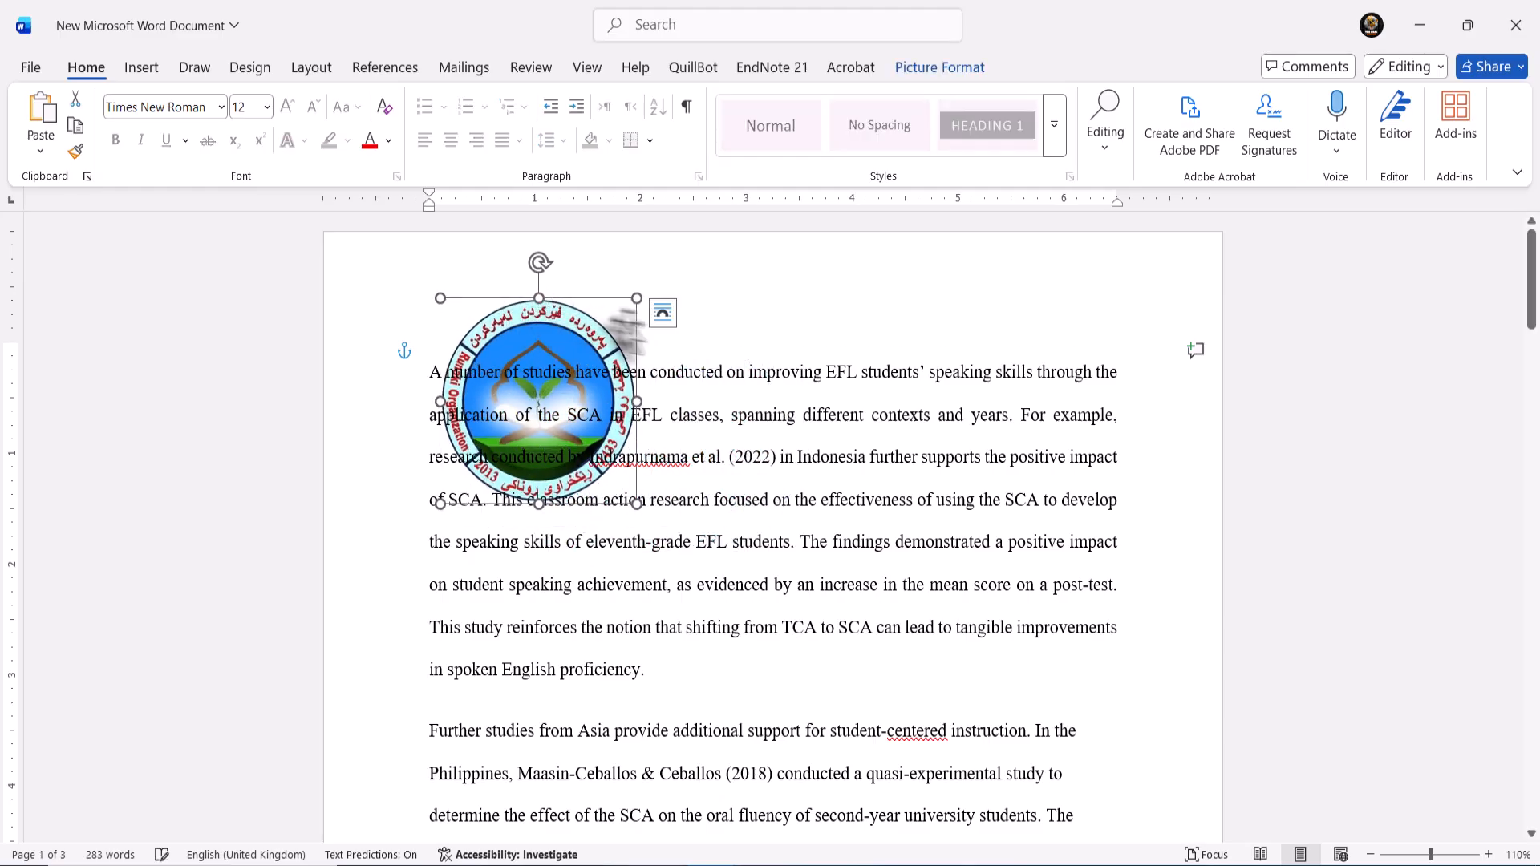
left_click(663, 313)
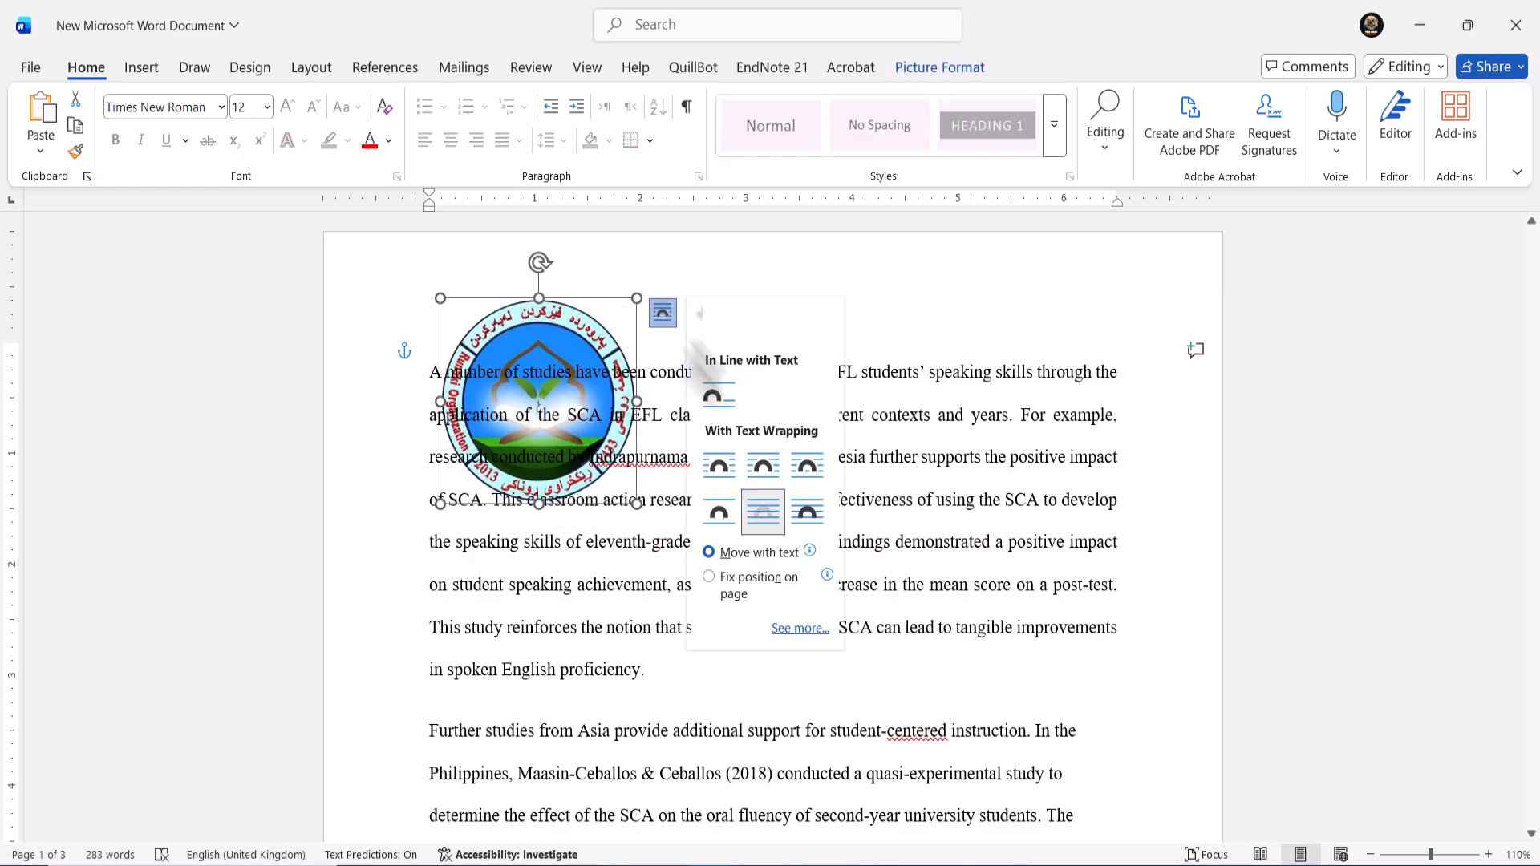
left_click(799, 502)
left_click(591, 584)
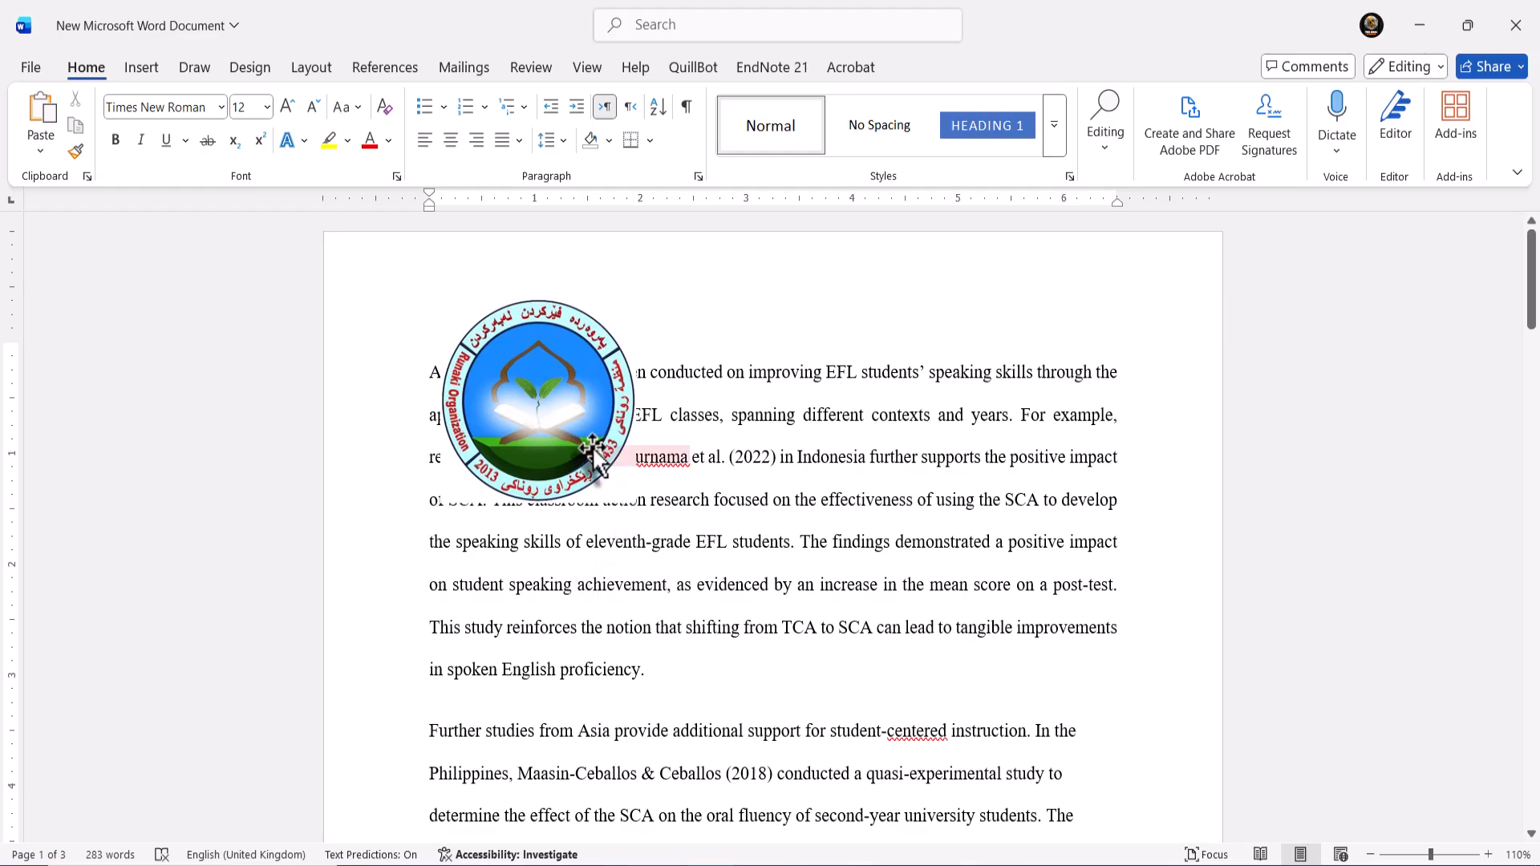
- Move the logo left over the beginning of the first paragraph's lines and apply Bring Forward to it
left_click_drag(604, 465, 523, 441)
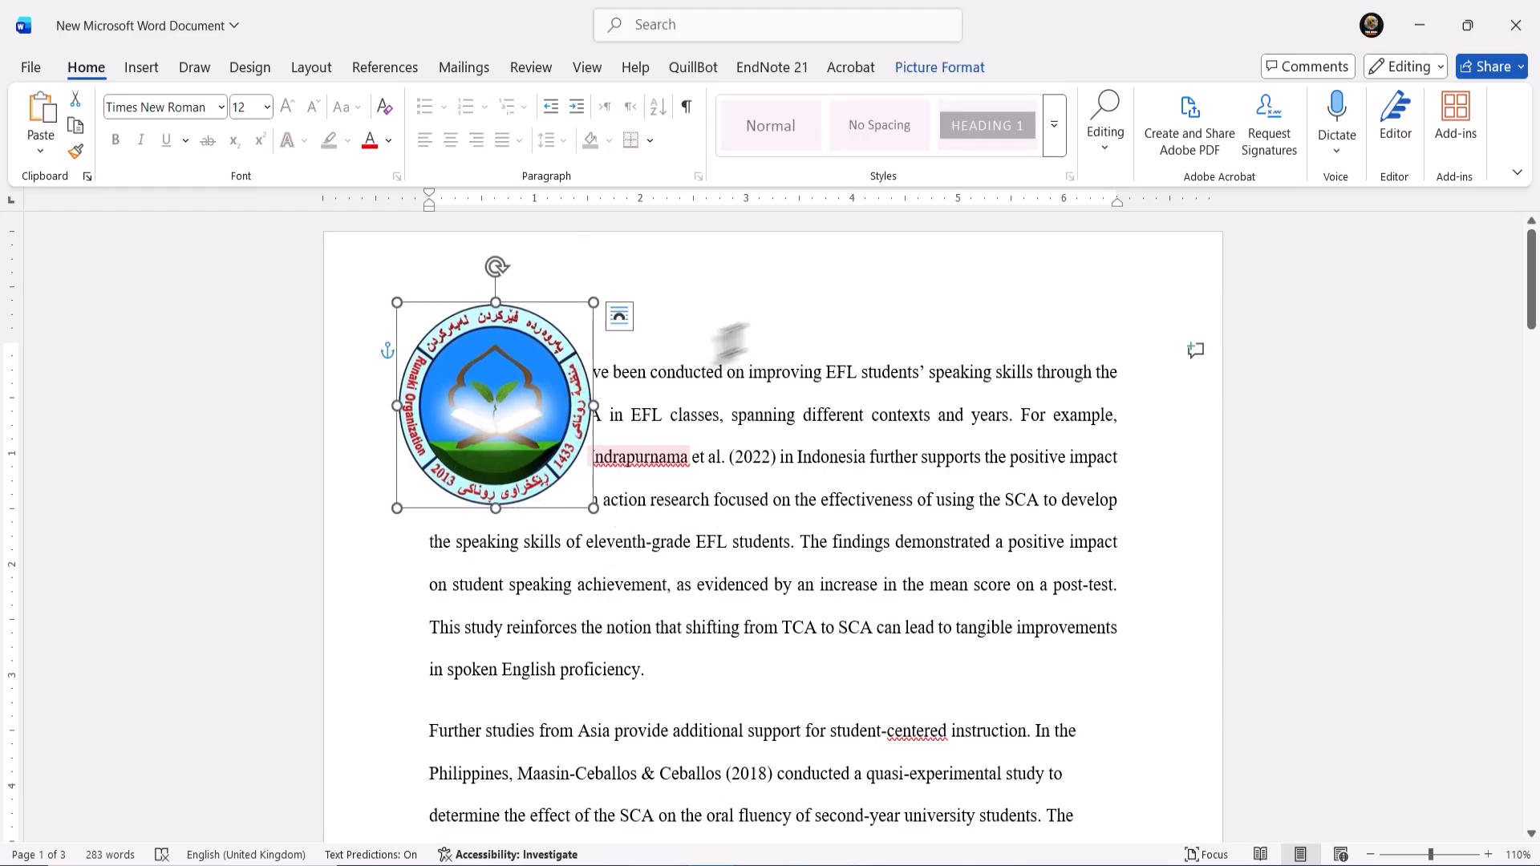
left_click(935, 68)
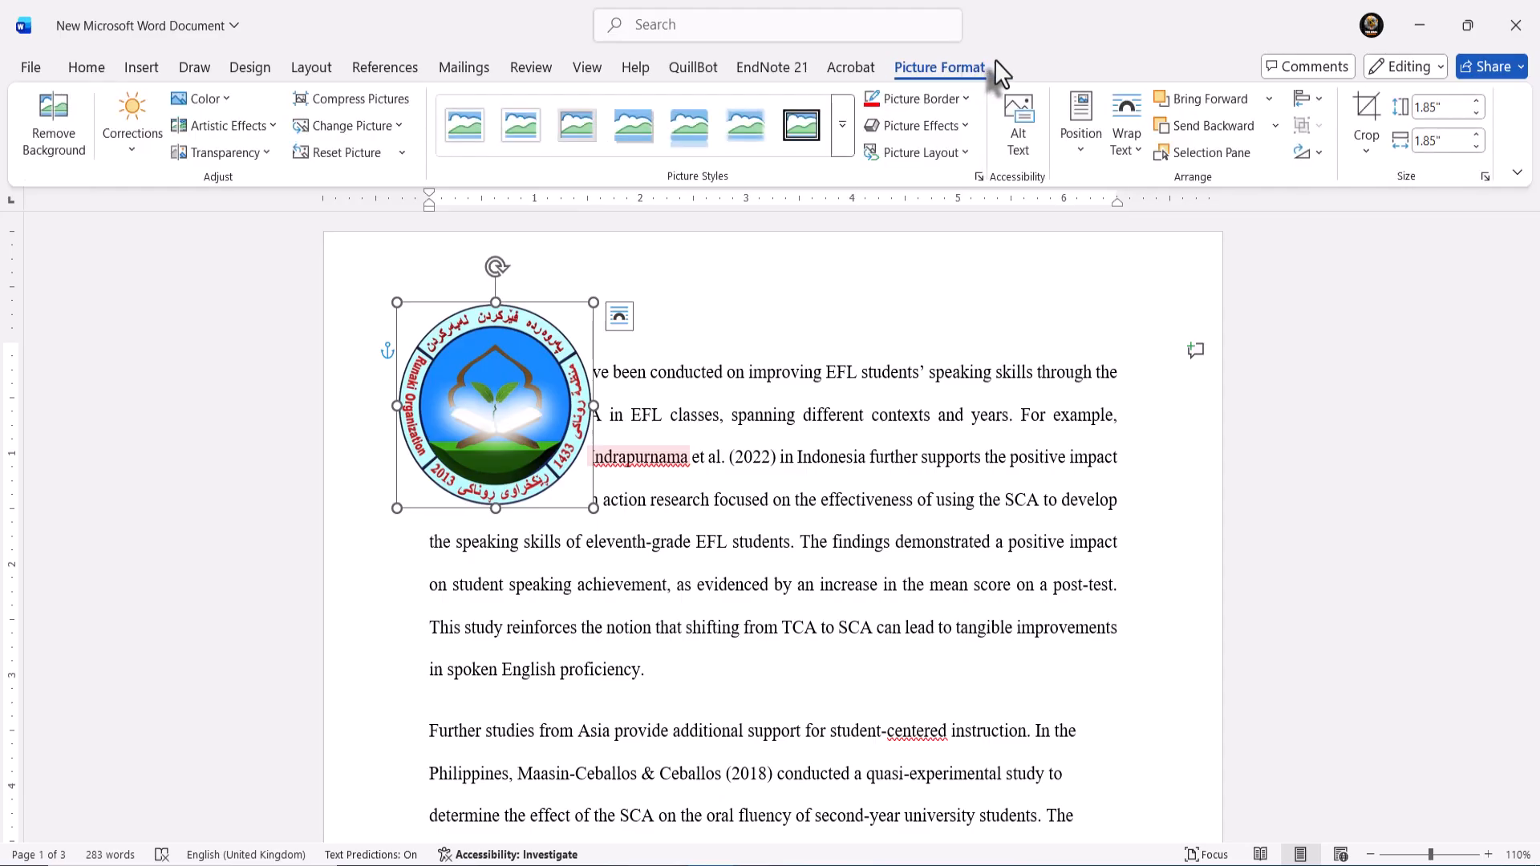
left_click(1167, 108)
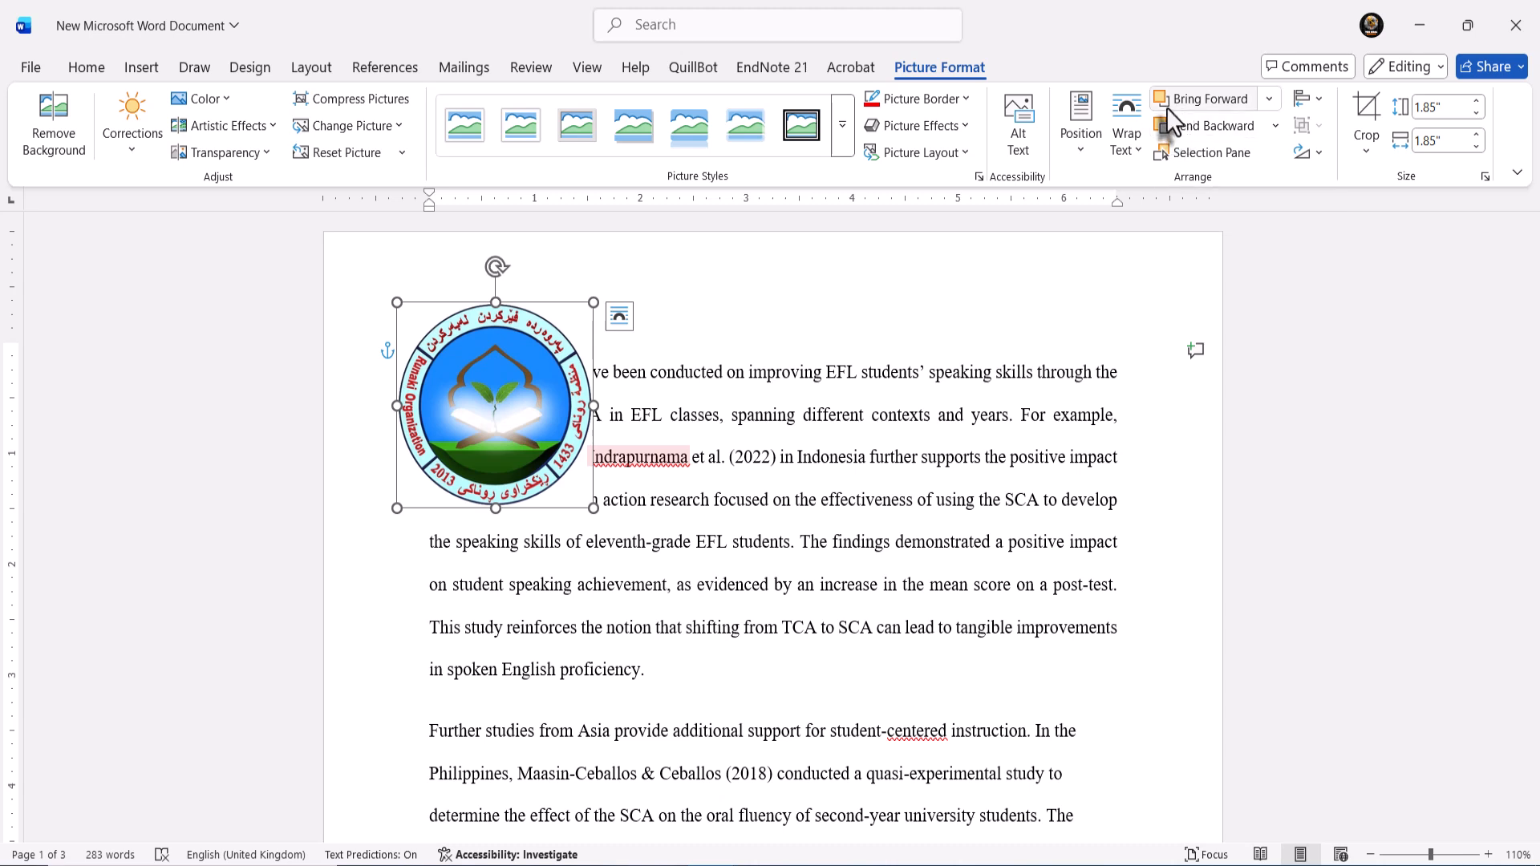
- Apply Send Backward twice to the logo and move it right and down within the first paragraph
left_click(1168, 132)
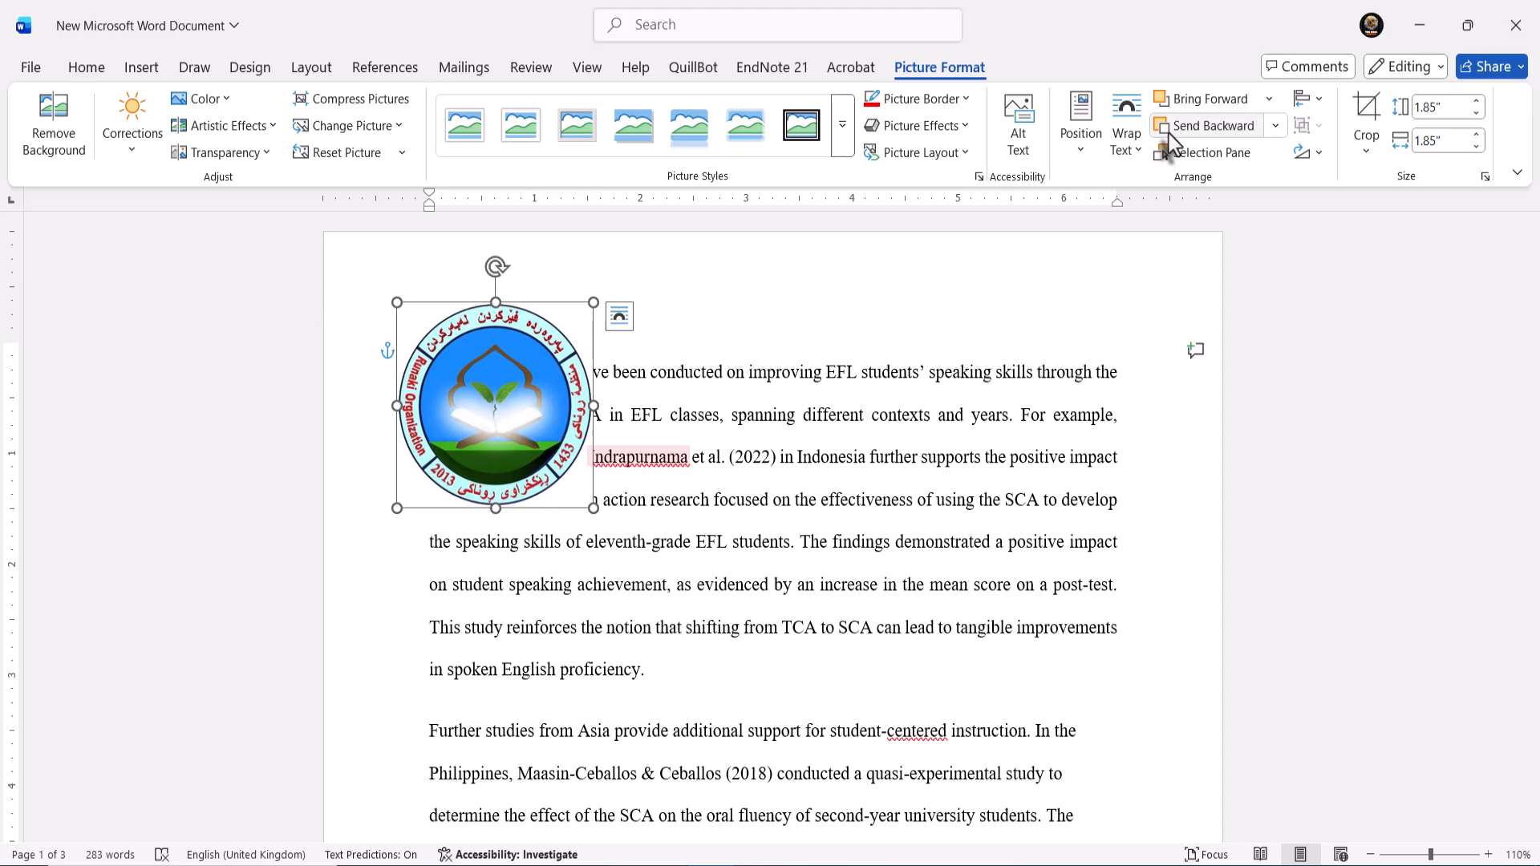
left_click(1168, 132)
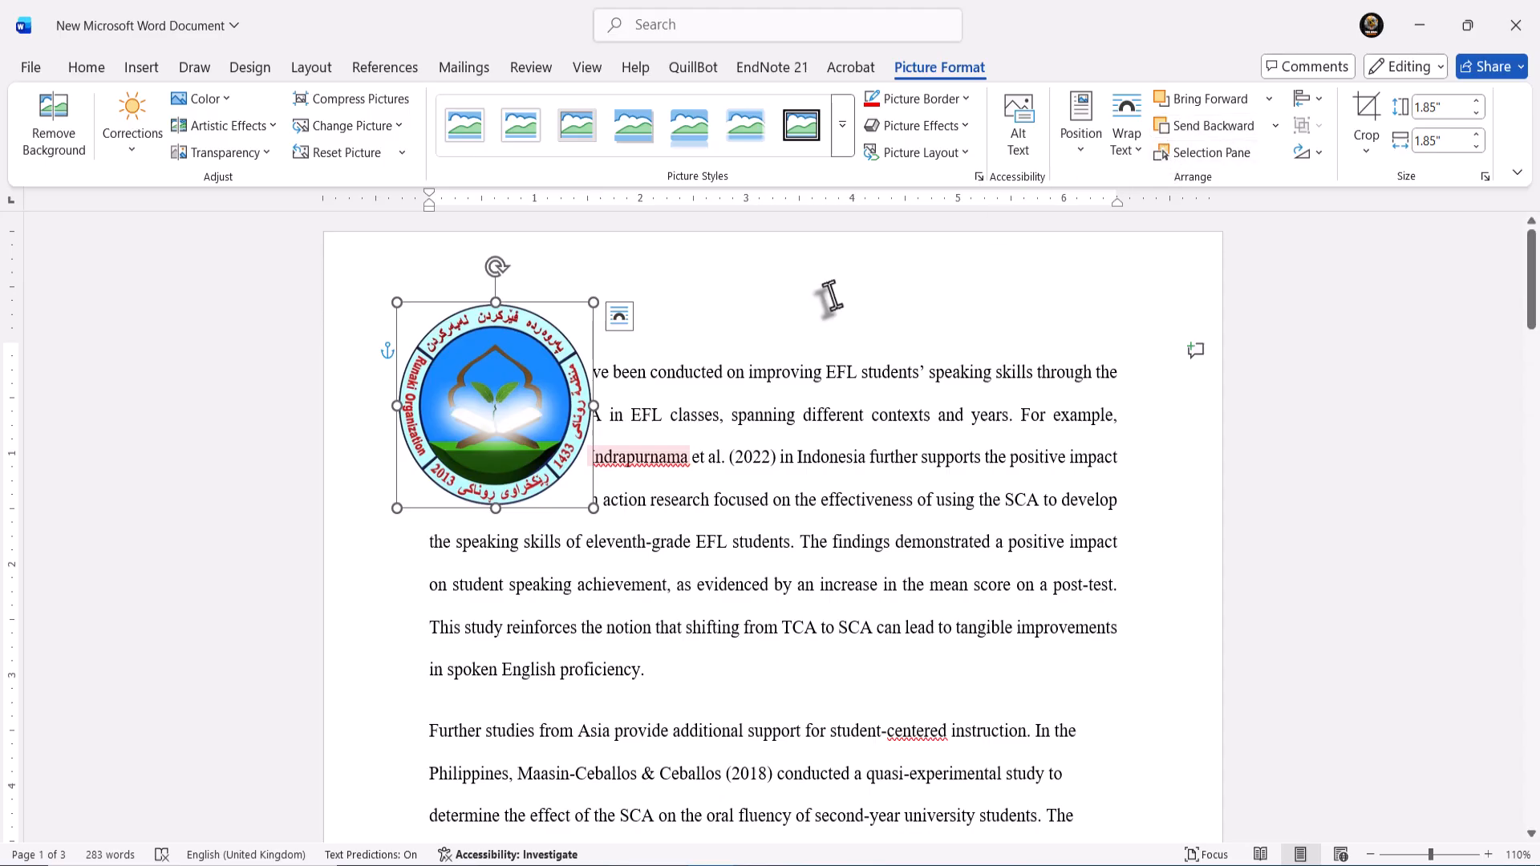
left_click_drag(485, 401, 548, 409)
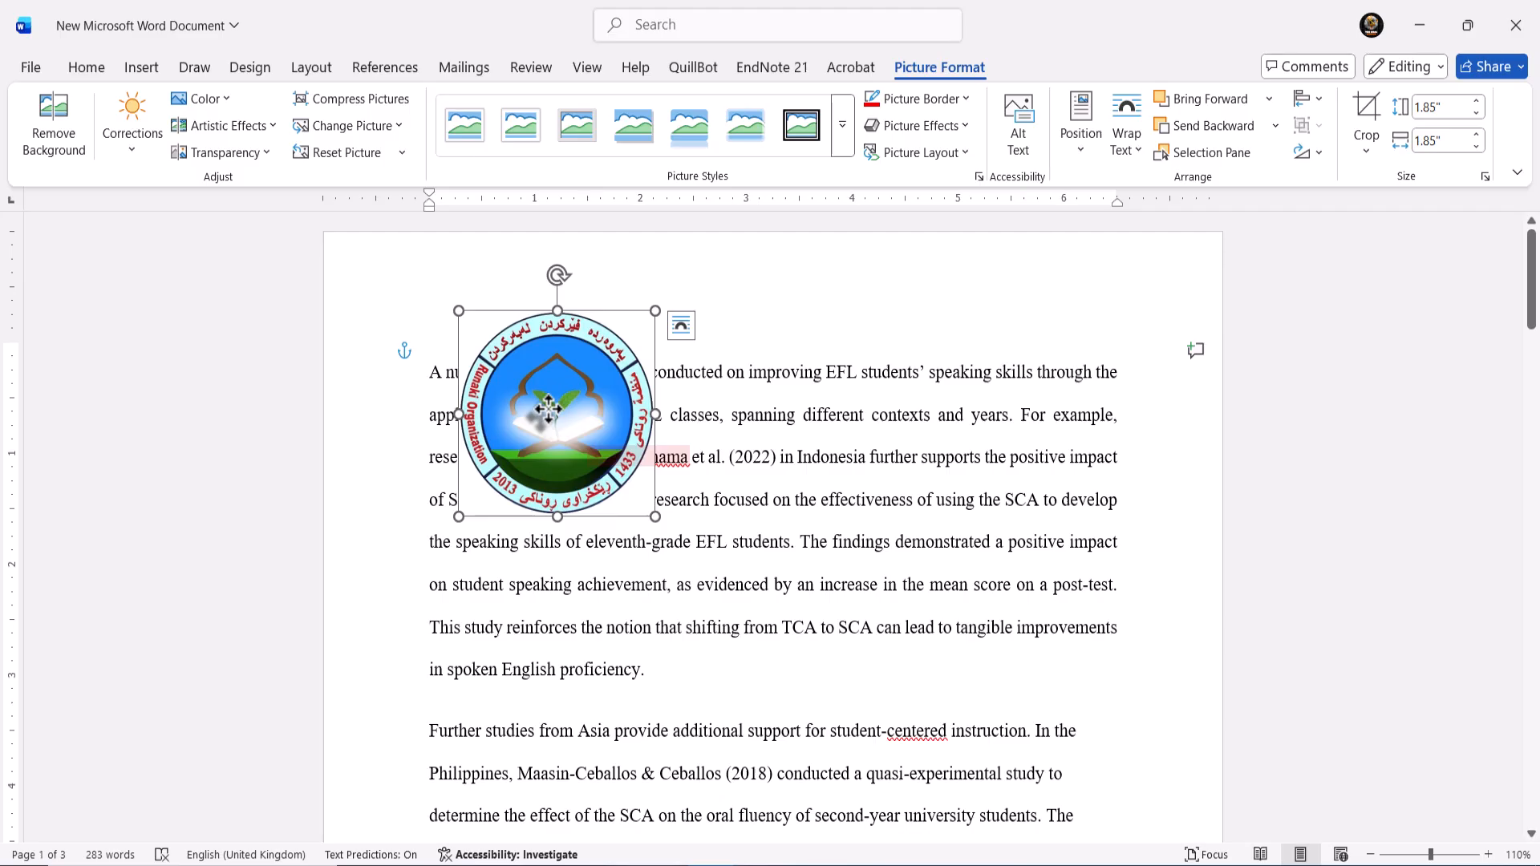
left_click(726, 321)
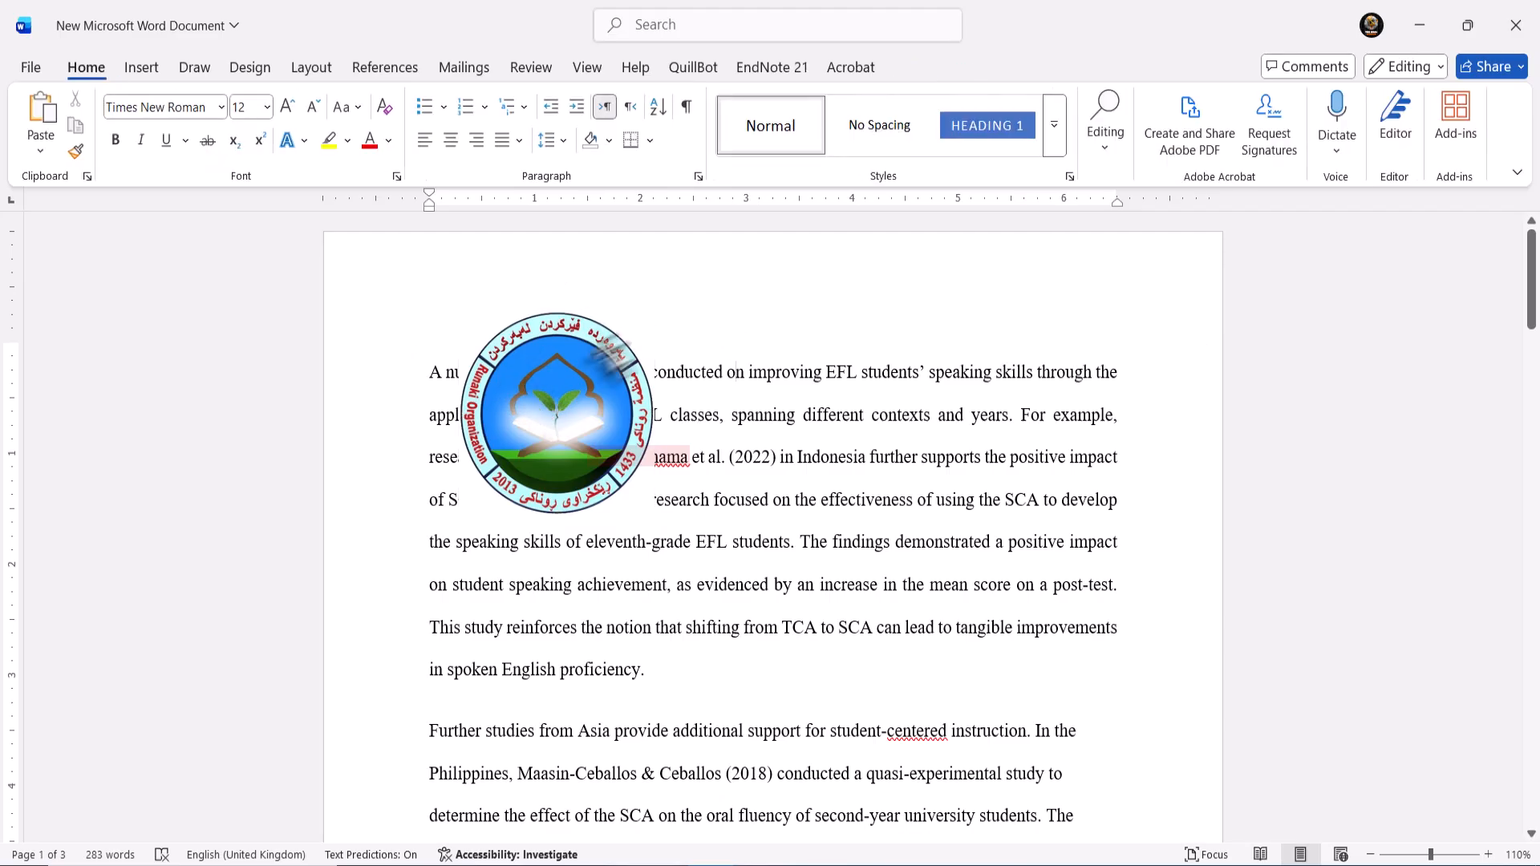
left_click_drag(581, 381, 599, 447)
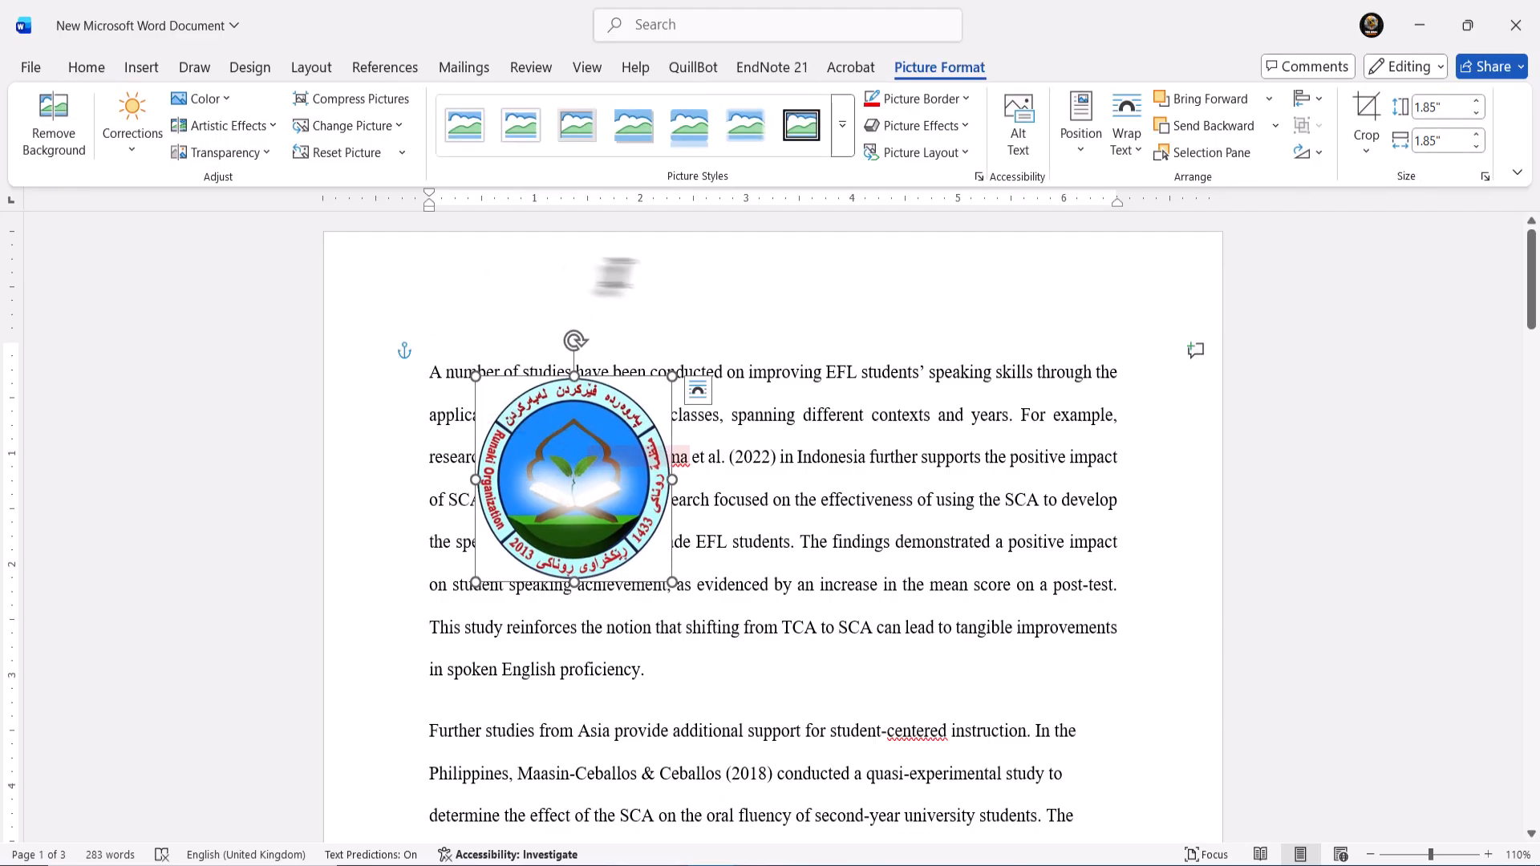
- Insert the gold Islamic corner frame and the islamic-ribbon-banner-illustration-vector pictures together from this device
left_click(140, 69)
left_click(241, 129)
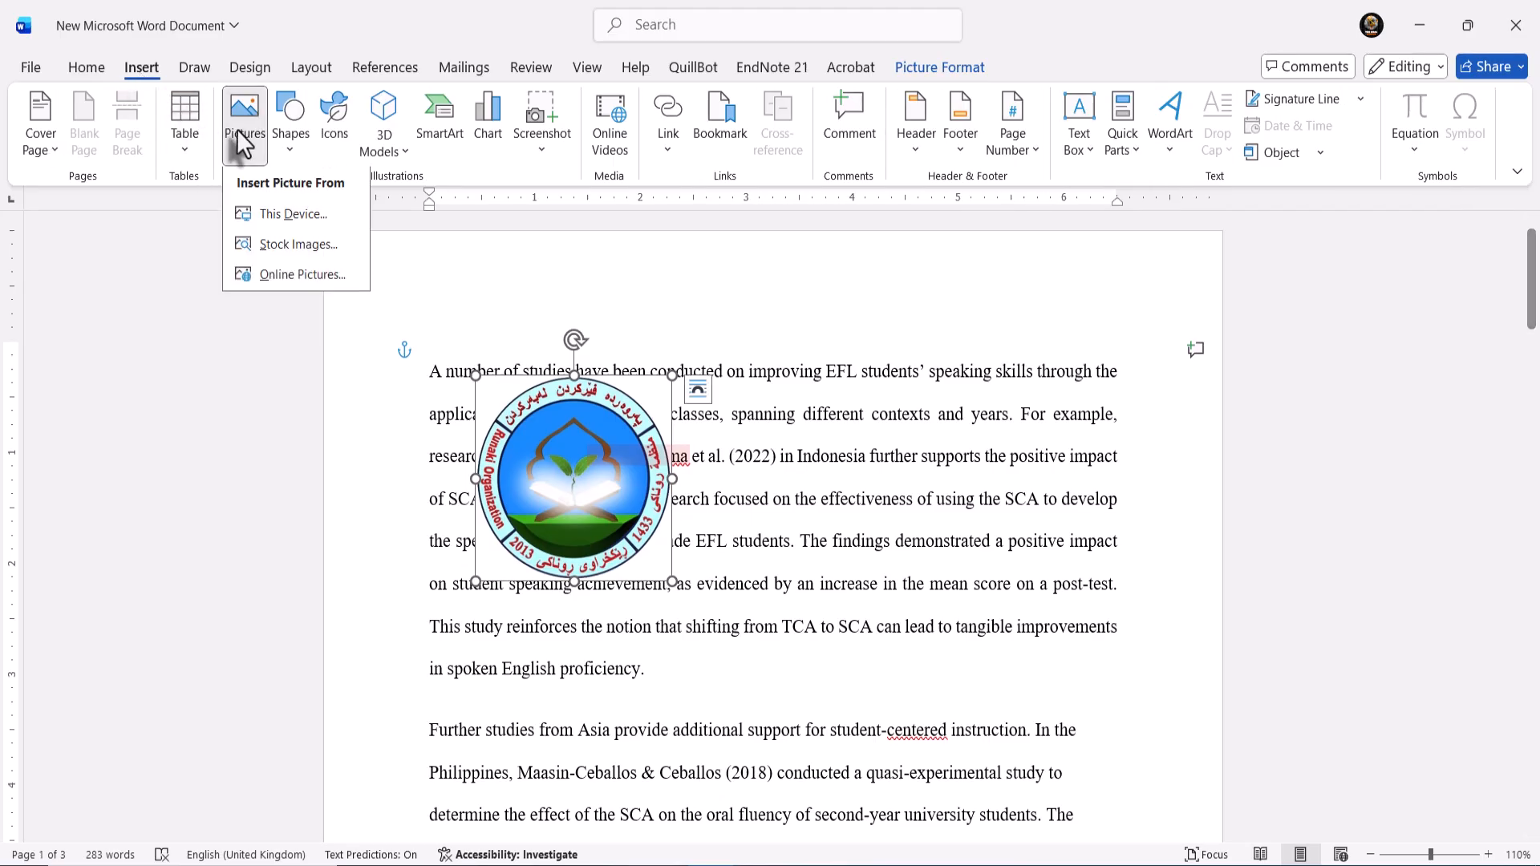
left_click(271, 213)
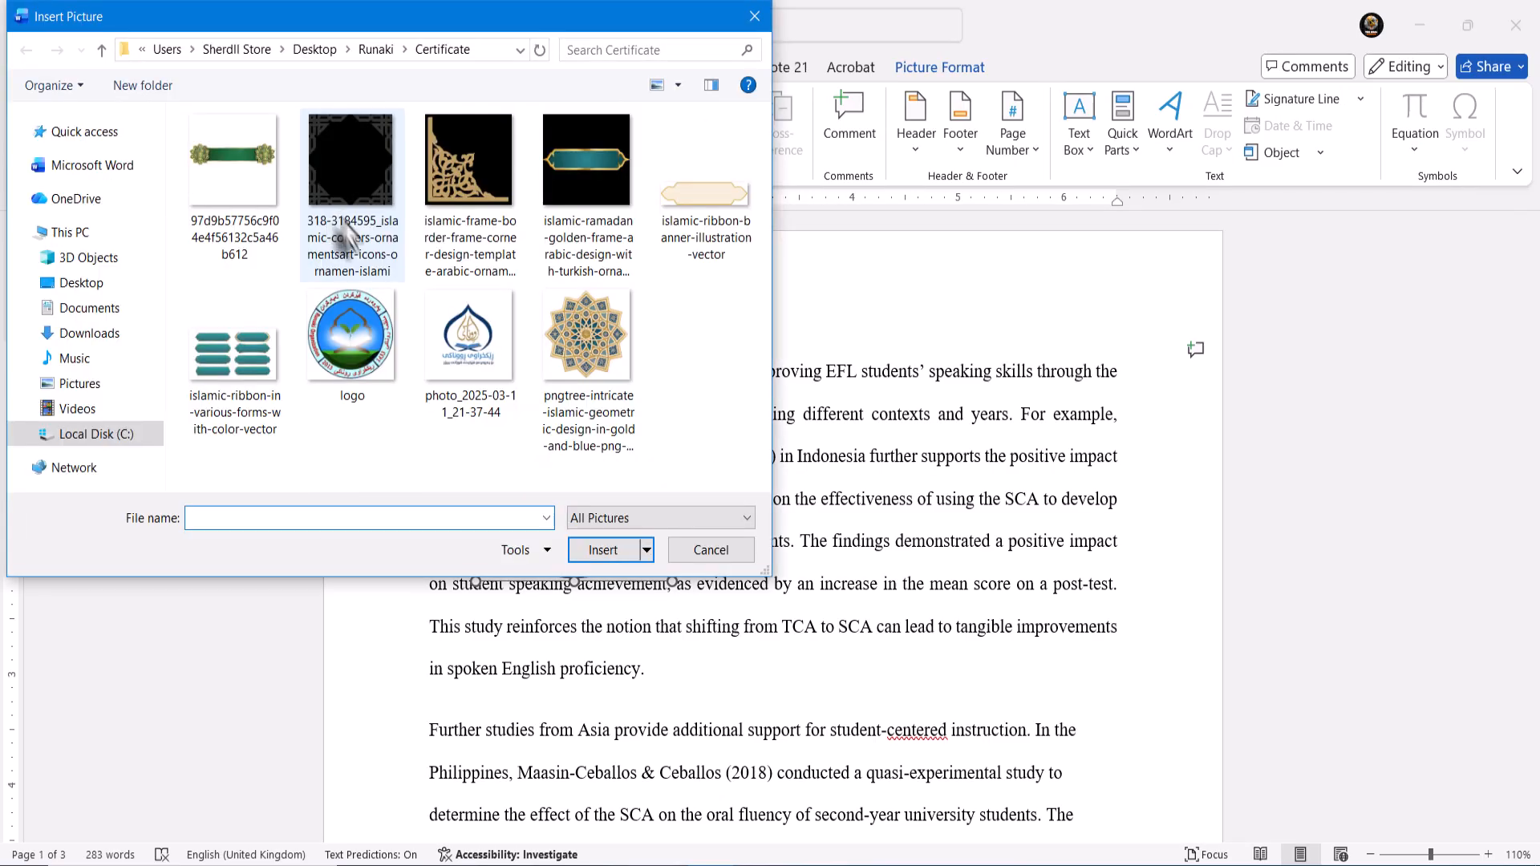
left_click(452, 327)
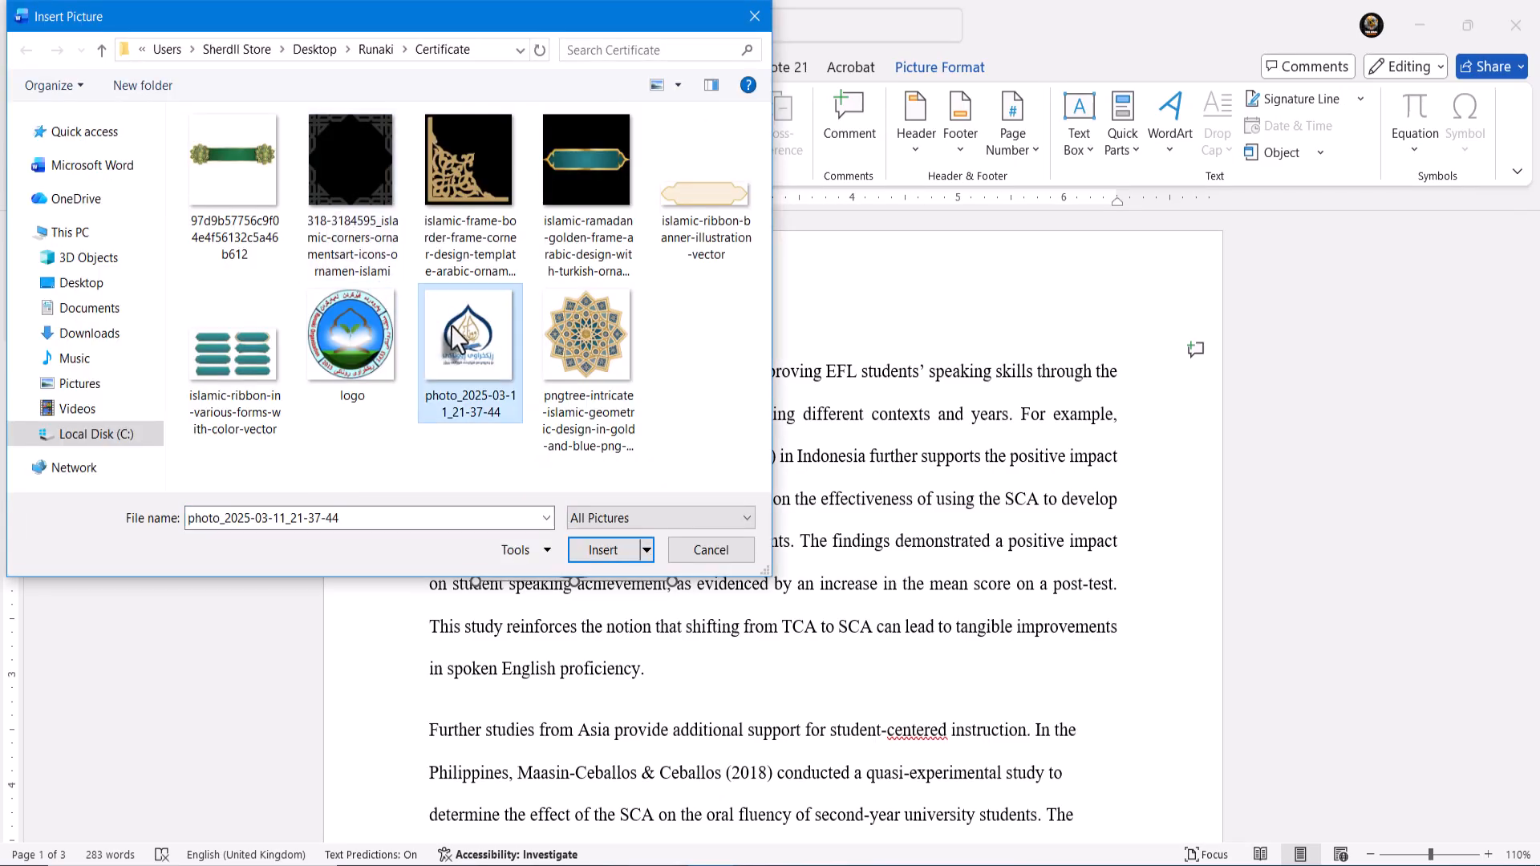
left_click(453, 200)
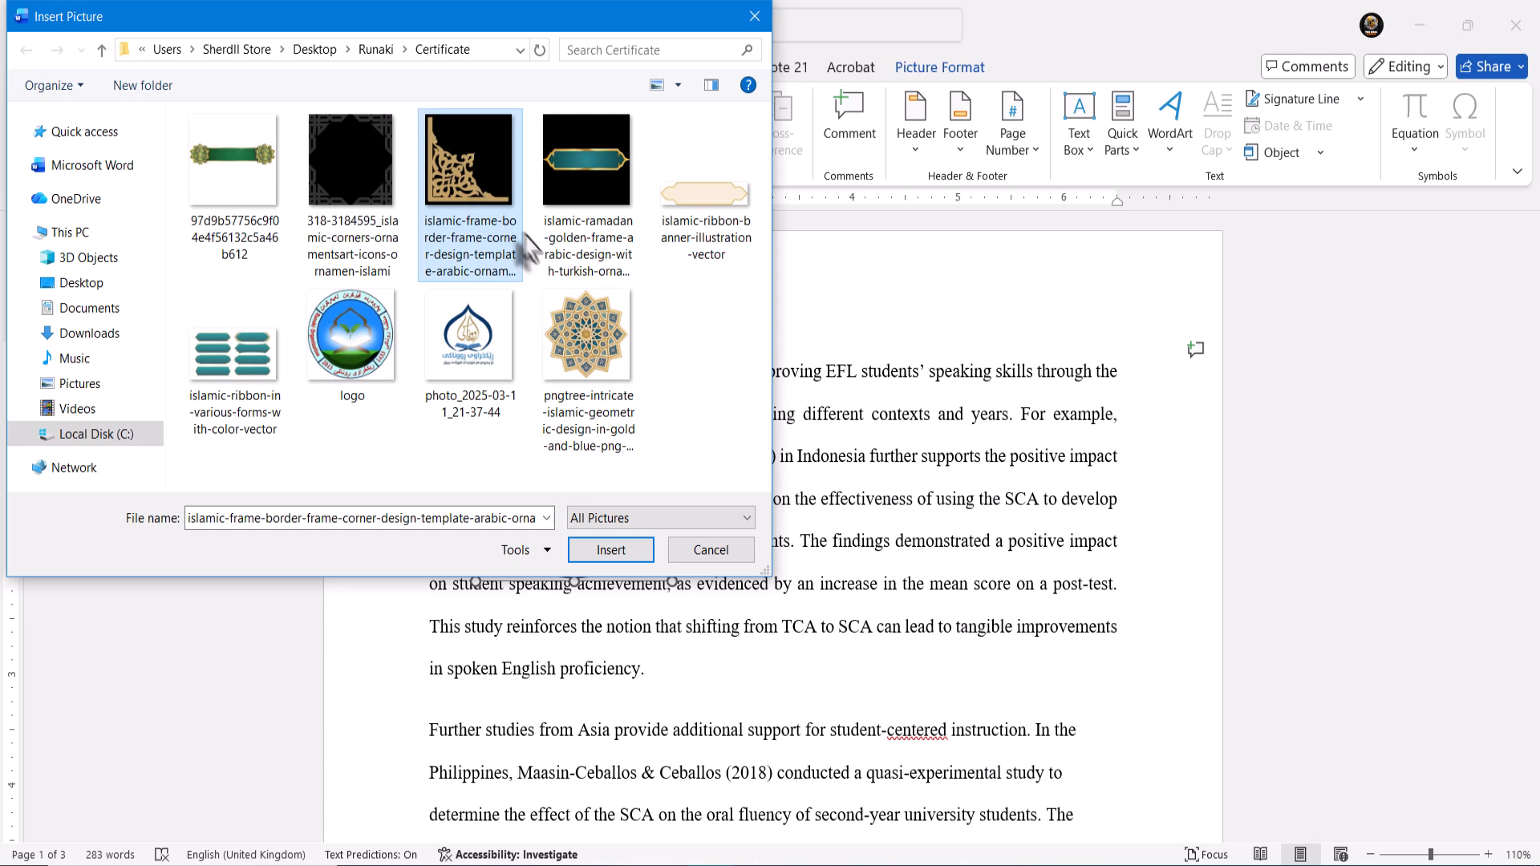
left_click(704, 196, "ctrl")
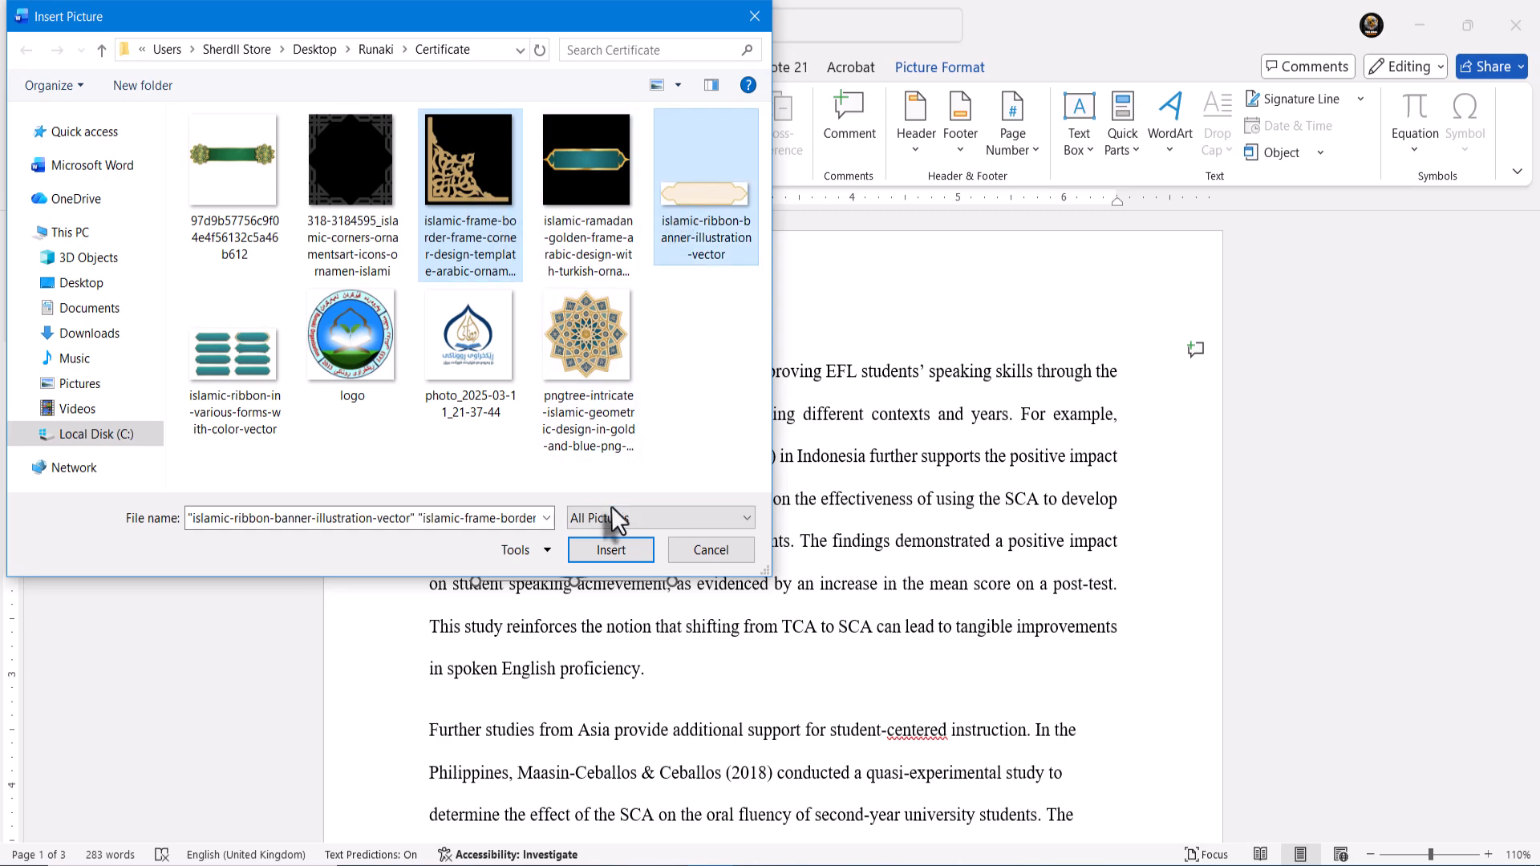
left_click(615, 549)
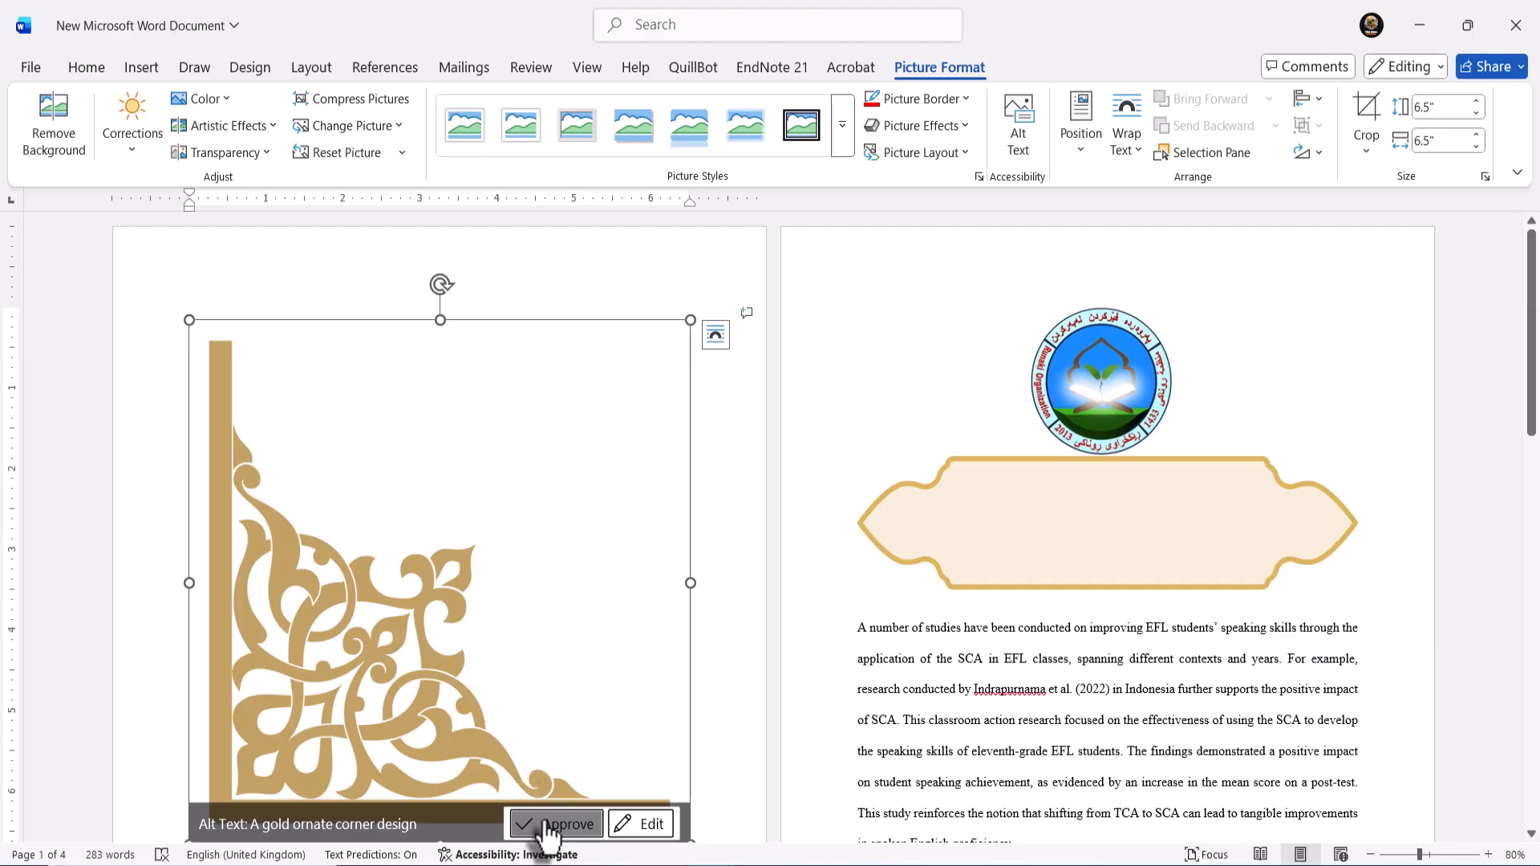
- Approve the gold corner ornament's suggested alt text and set its text wrapping to In Front of Text
left_click(548, 826)
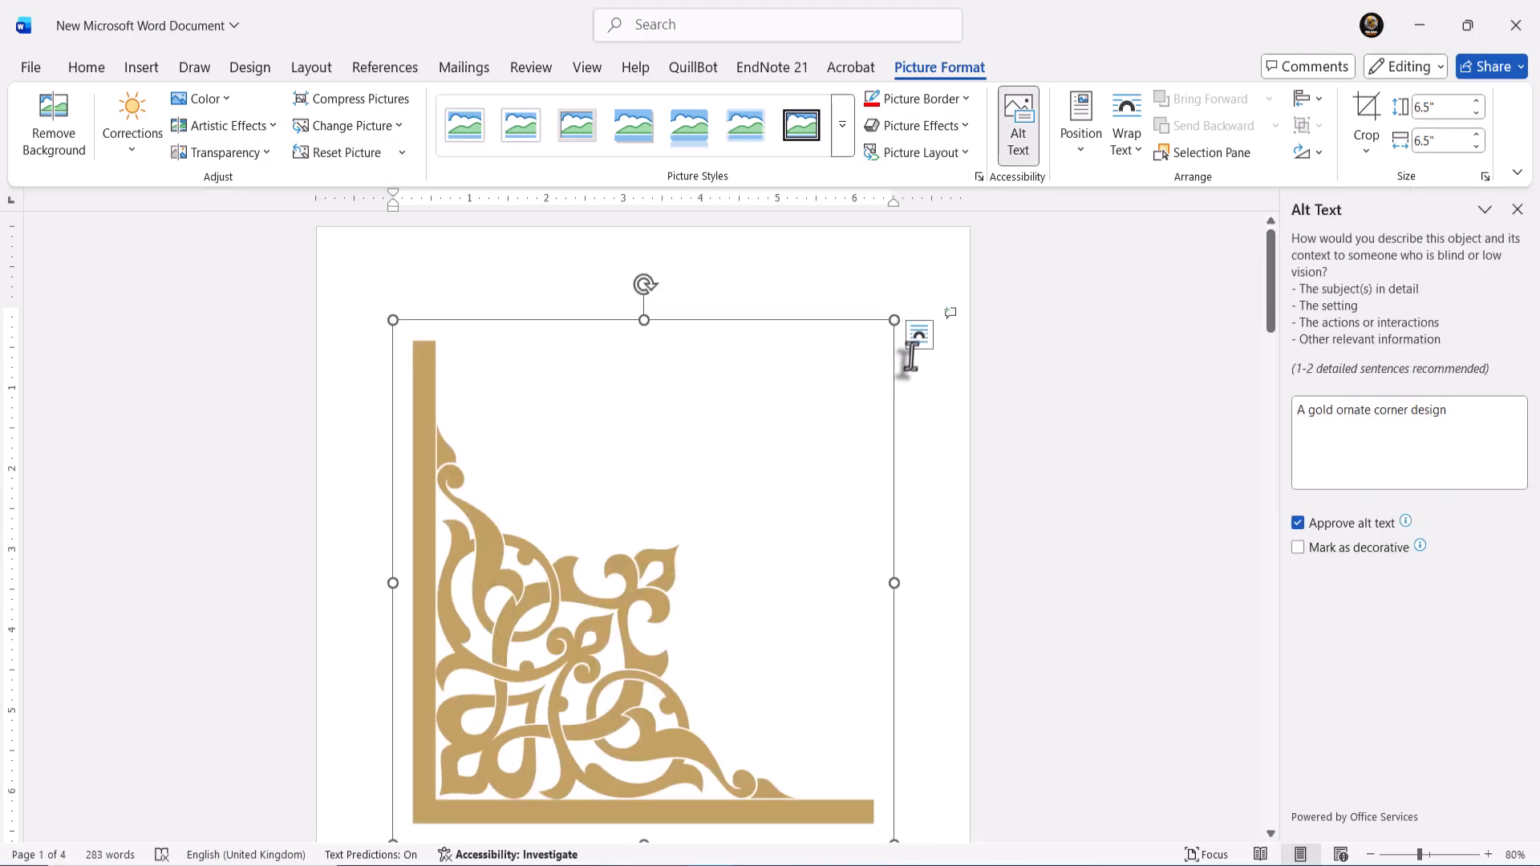
left_click(917, 337)
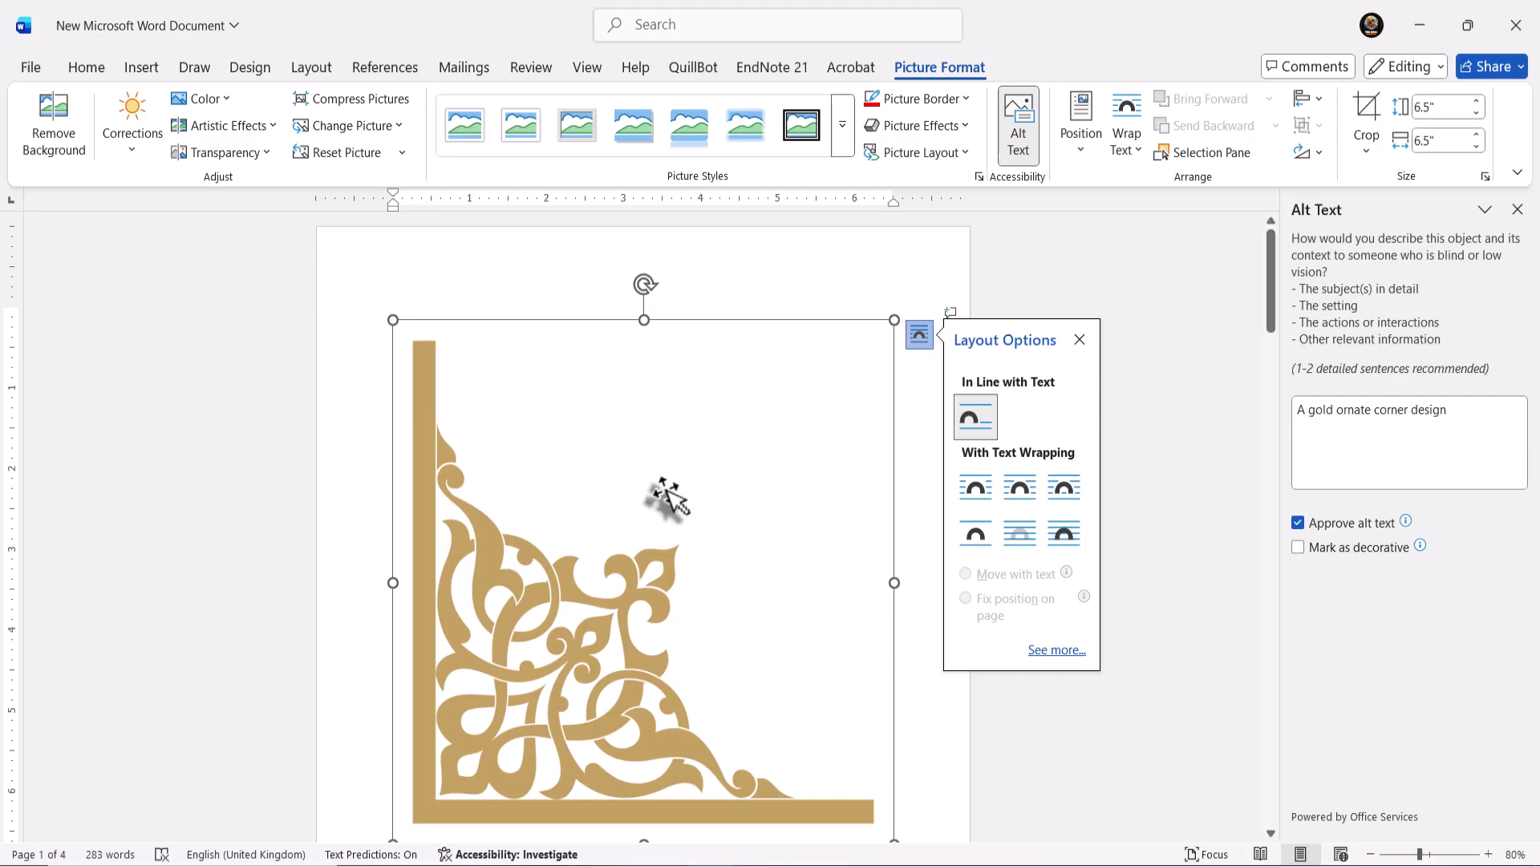
left_click(662, 546)
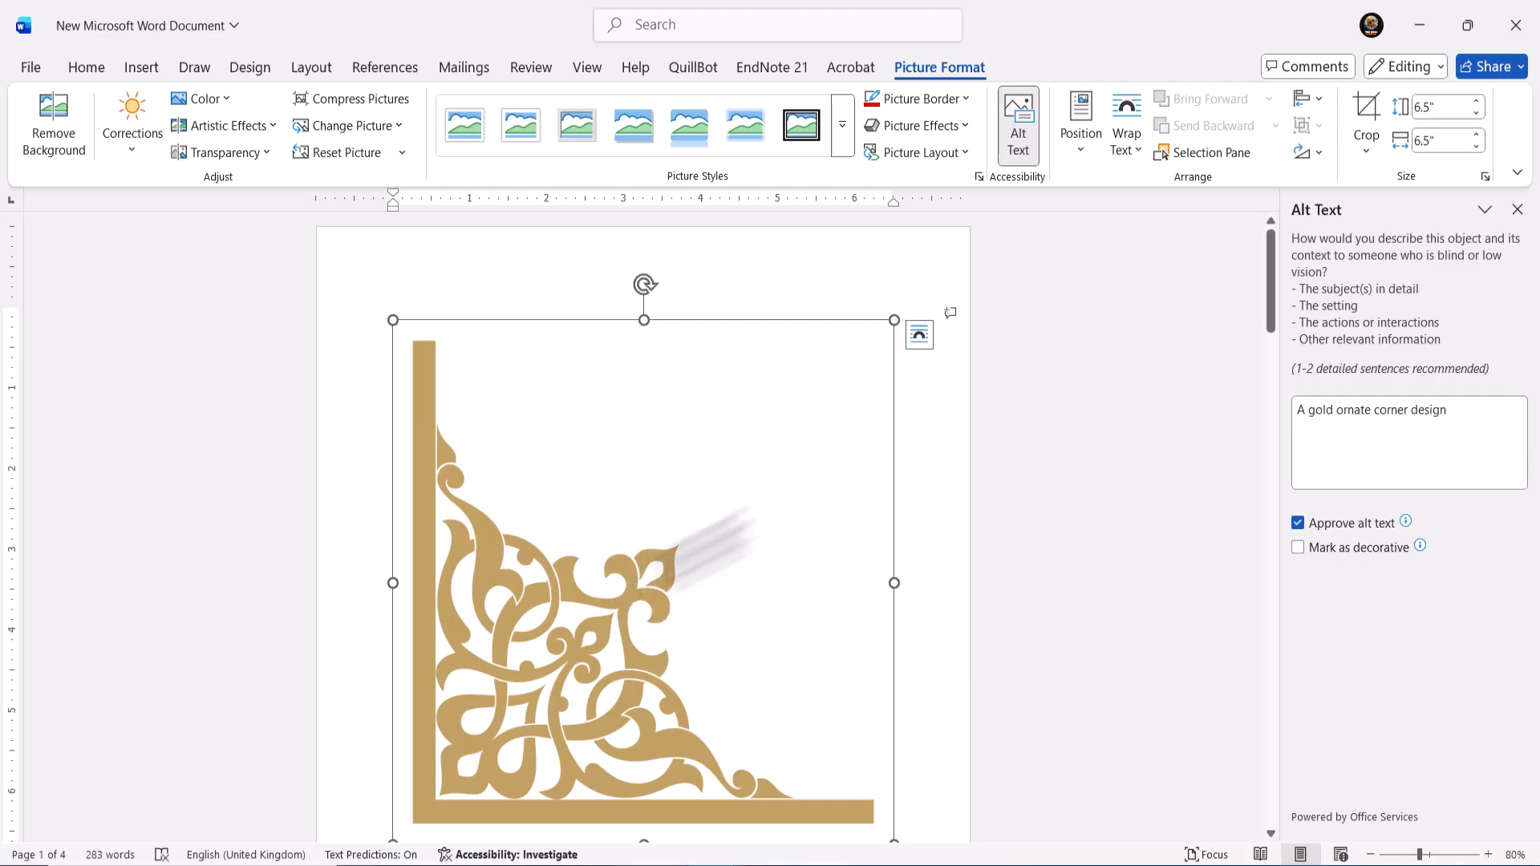
left_click(919, 335)
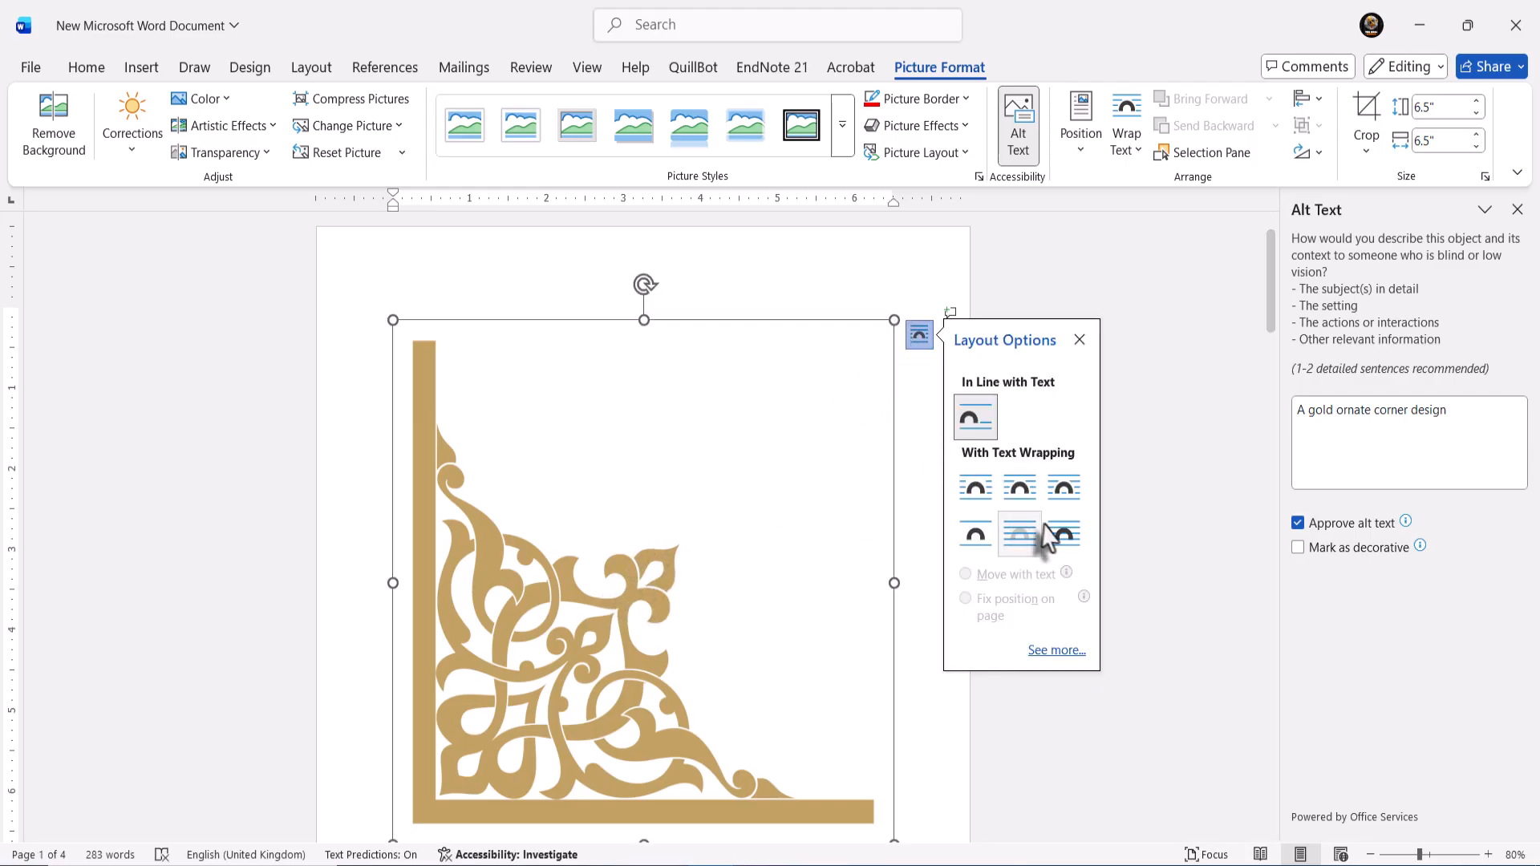
left_click(1058, 536)
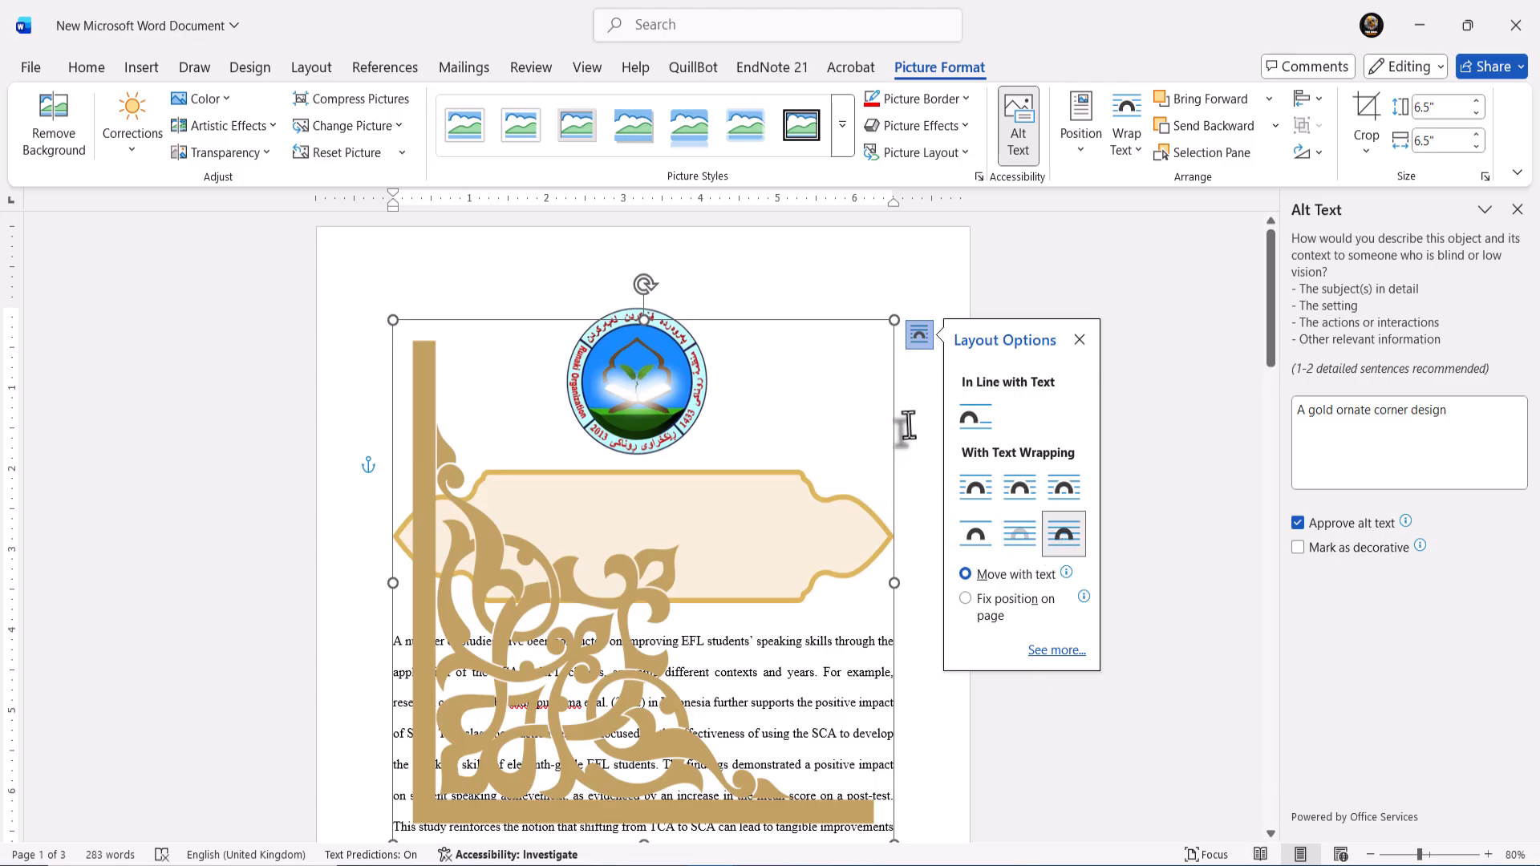
left_click(915, 292)
left_click(589, 642)
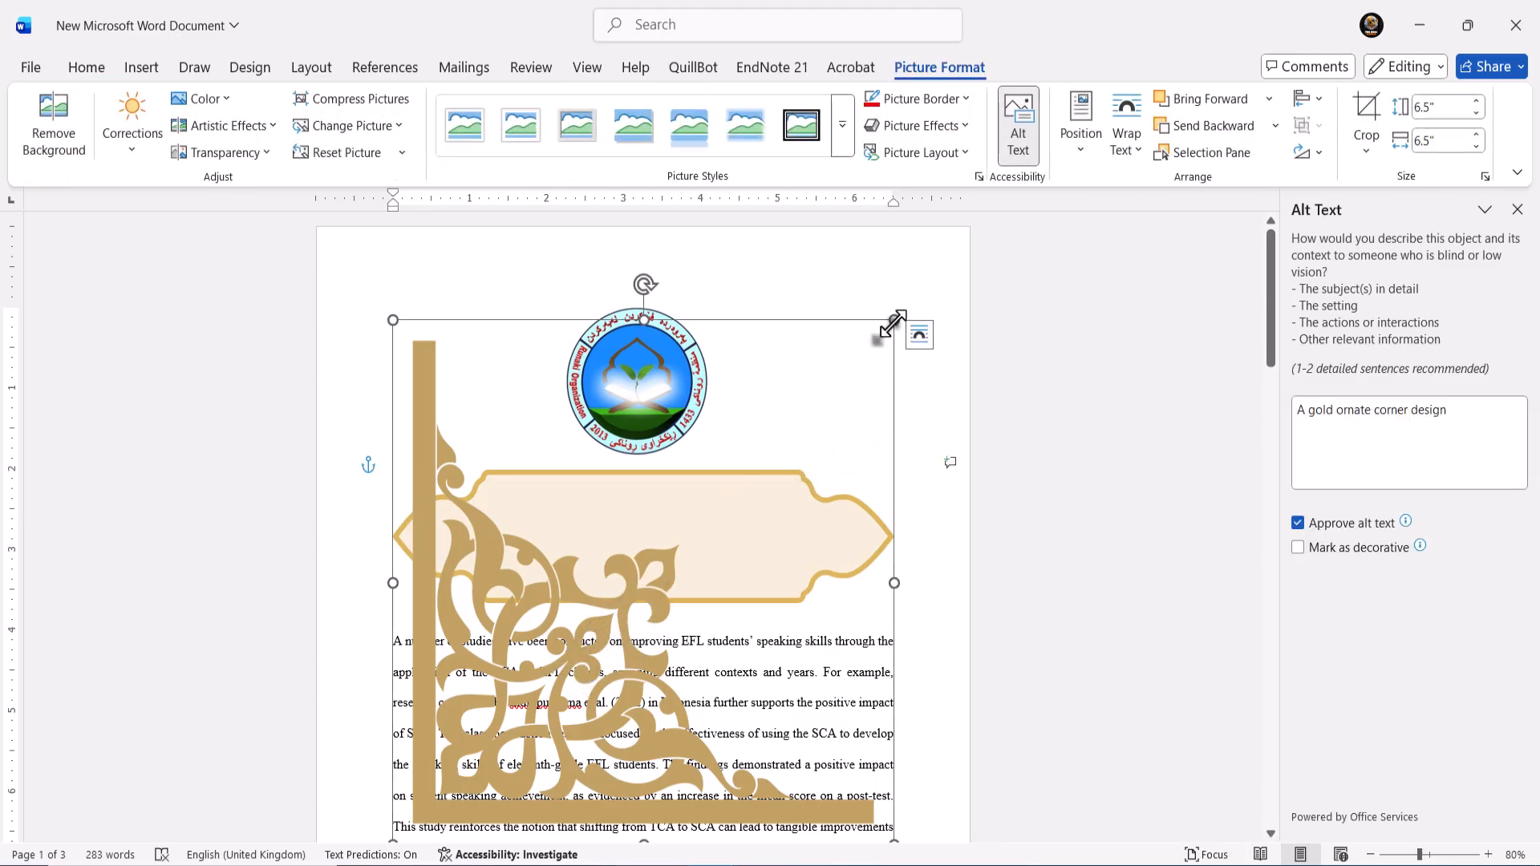
- Shrink the corner ornament to about 2.41" square, rotate it 90° clockwise, and fit it into the page's upper-left corner
left_click_drag(891, 322, 564, 654)
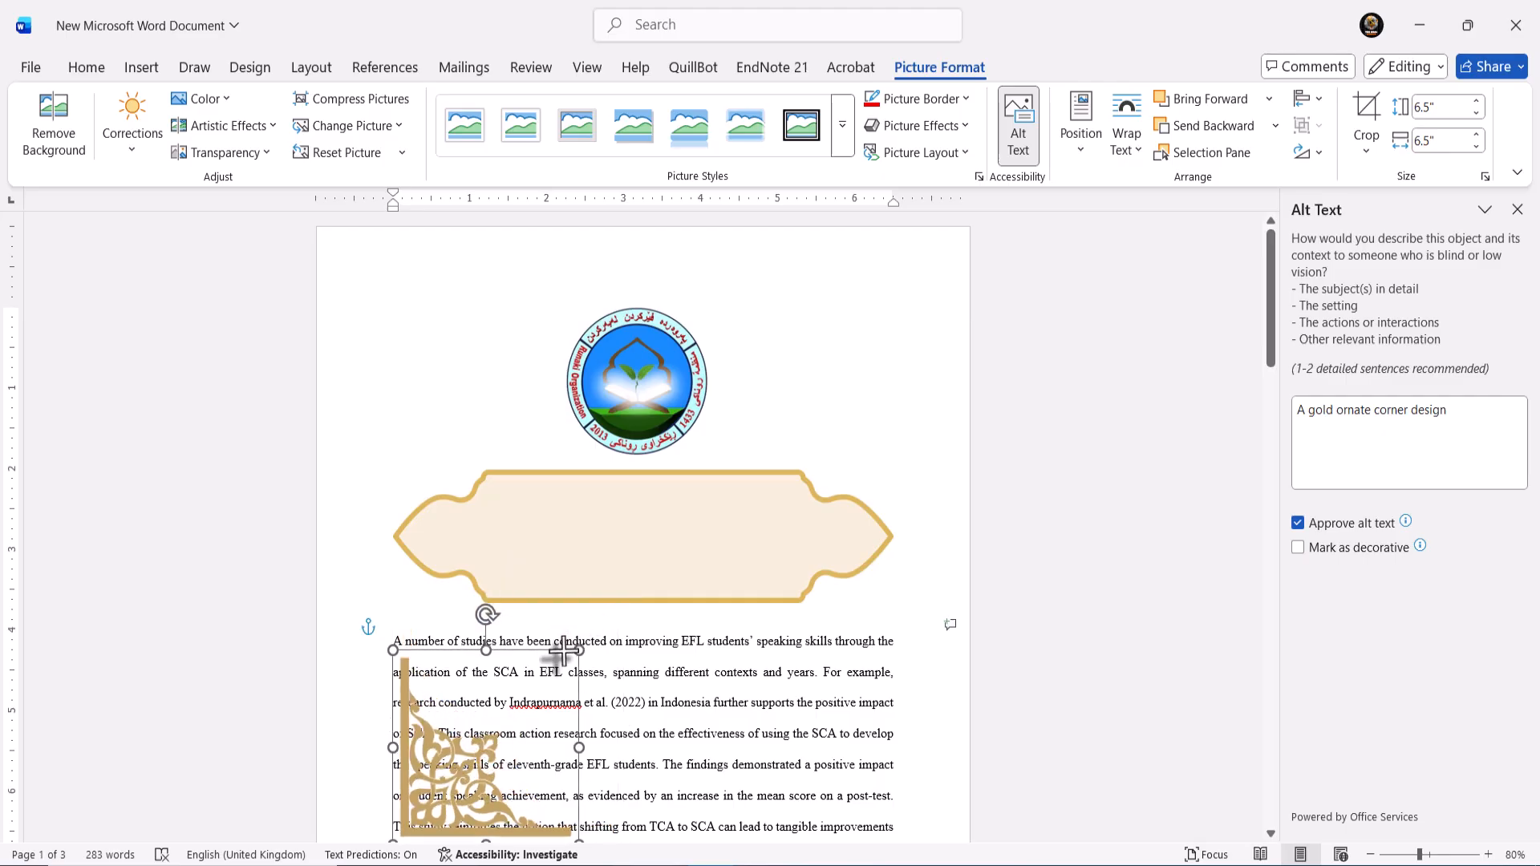
left_click_drag(482, 745, 456, 369)
left_click_drag(461, 241, 508, 375)
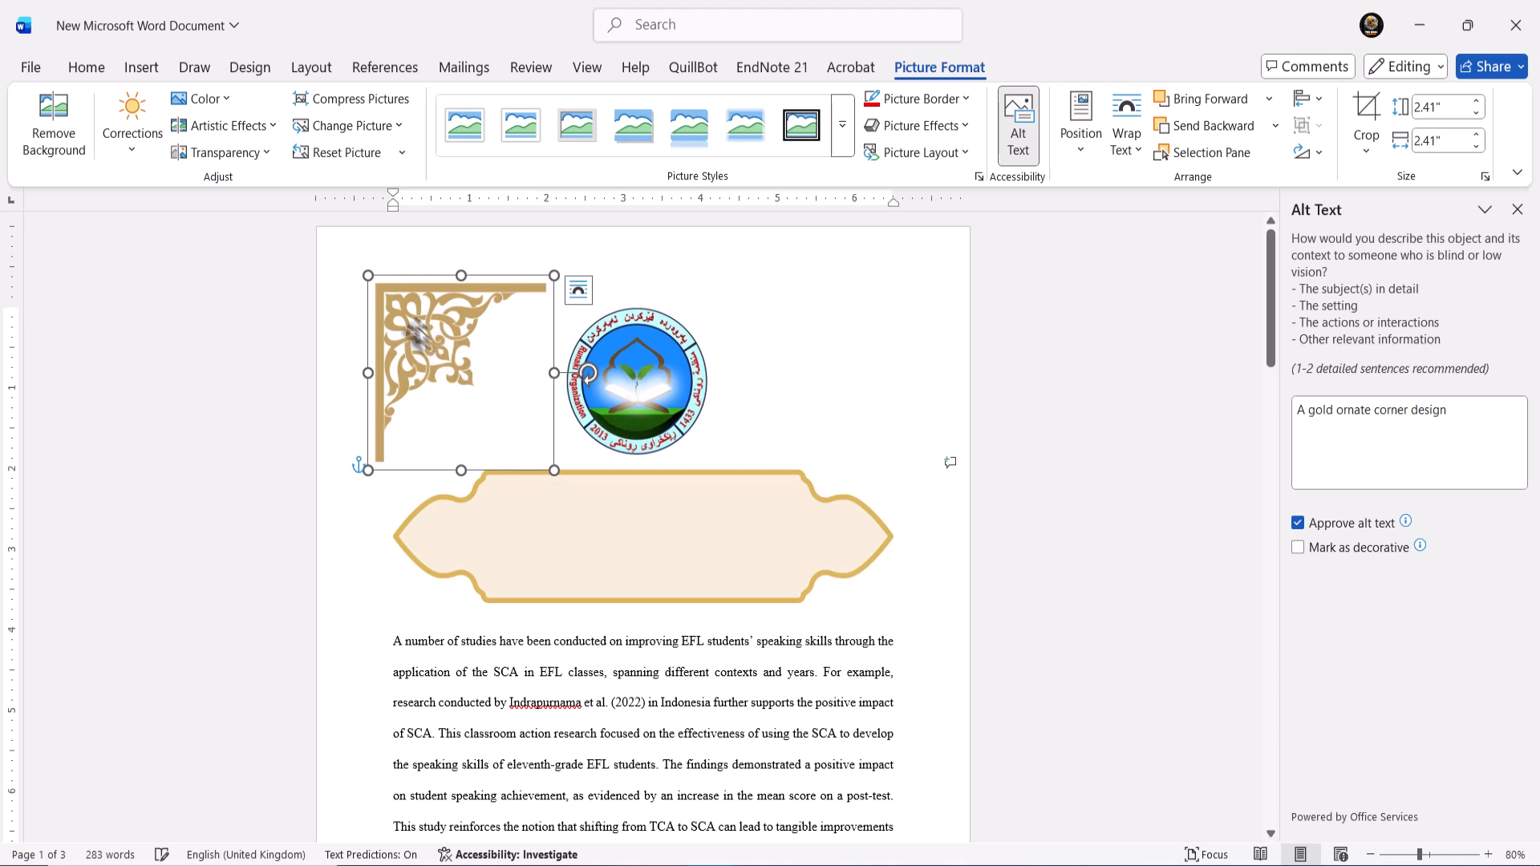
left_click_drag(436, 339, 397, 300)
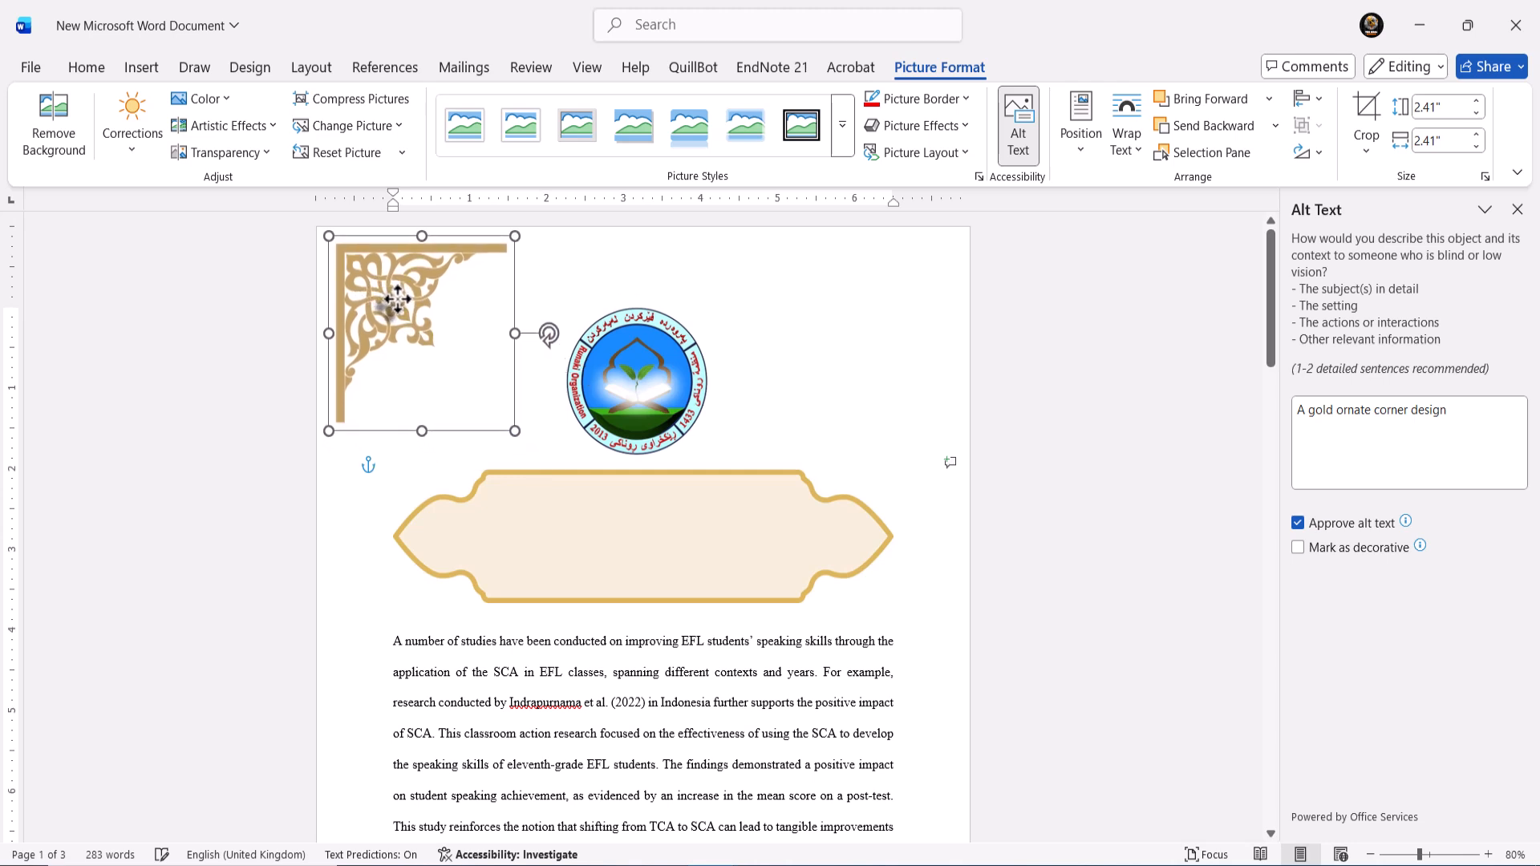
left_click(1000, 436)
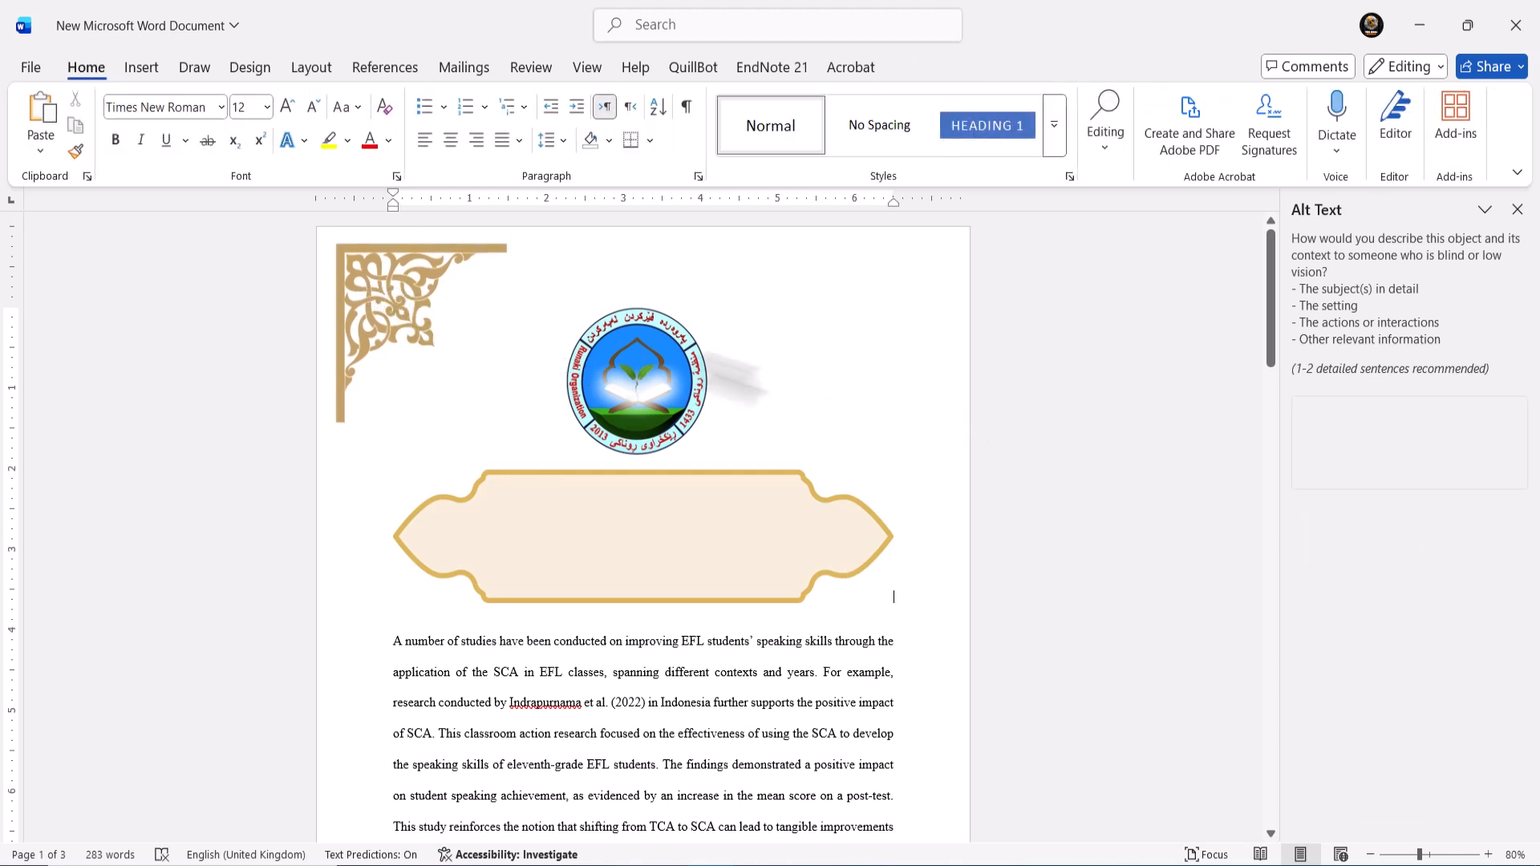
- Move the logo so it overlaps the gold corner ornament, set its text wrapping to In Front of Text, and nudge it up
left_click_drag(670, 357, 475, 301)
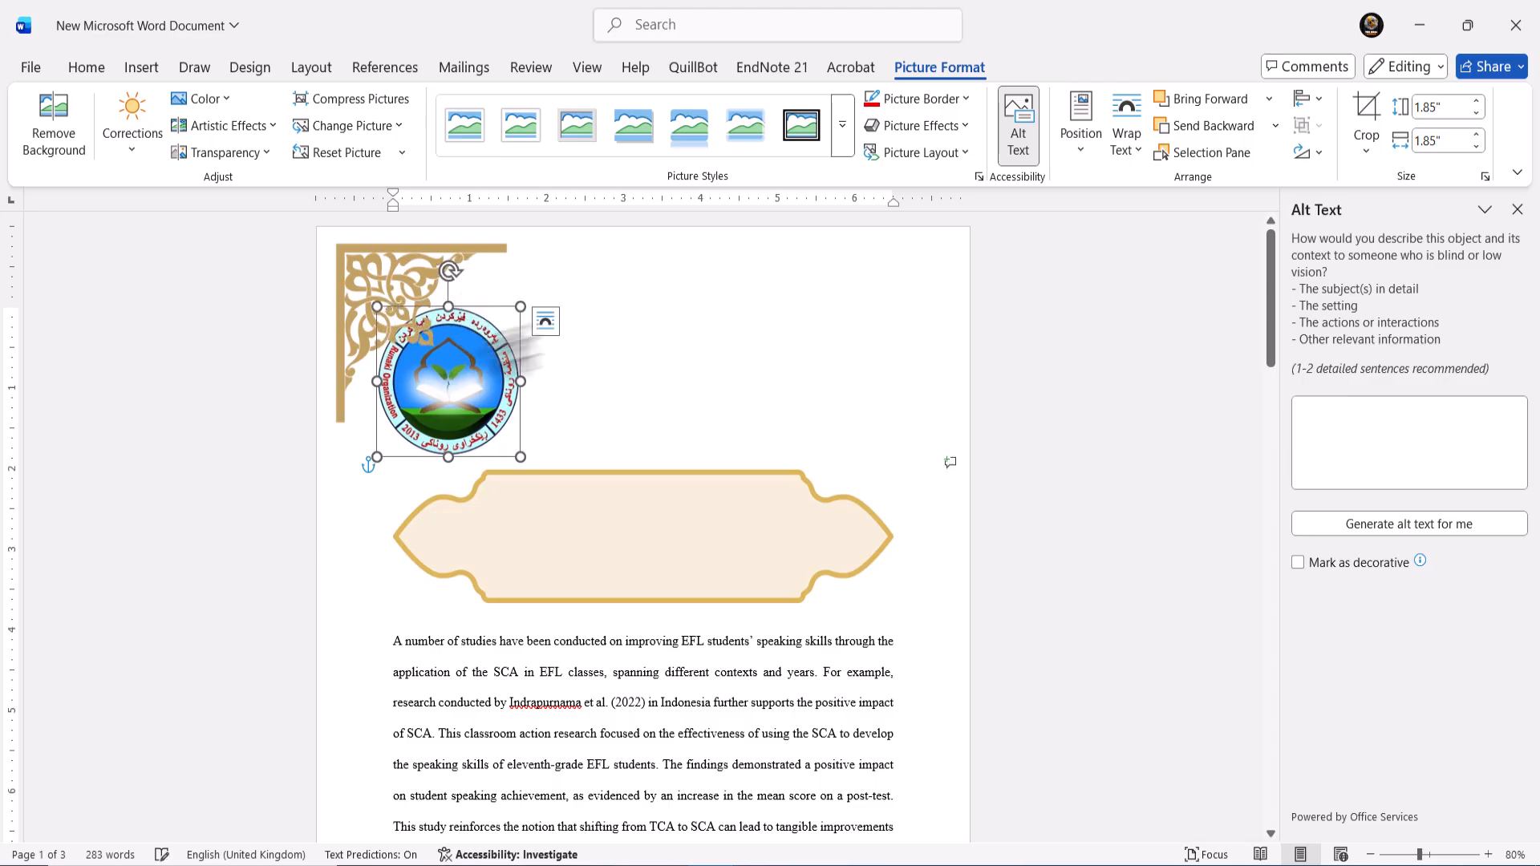
left_click(547, 322)
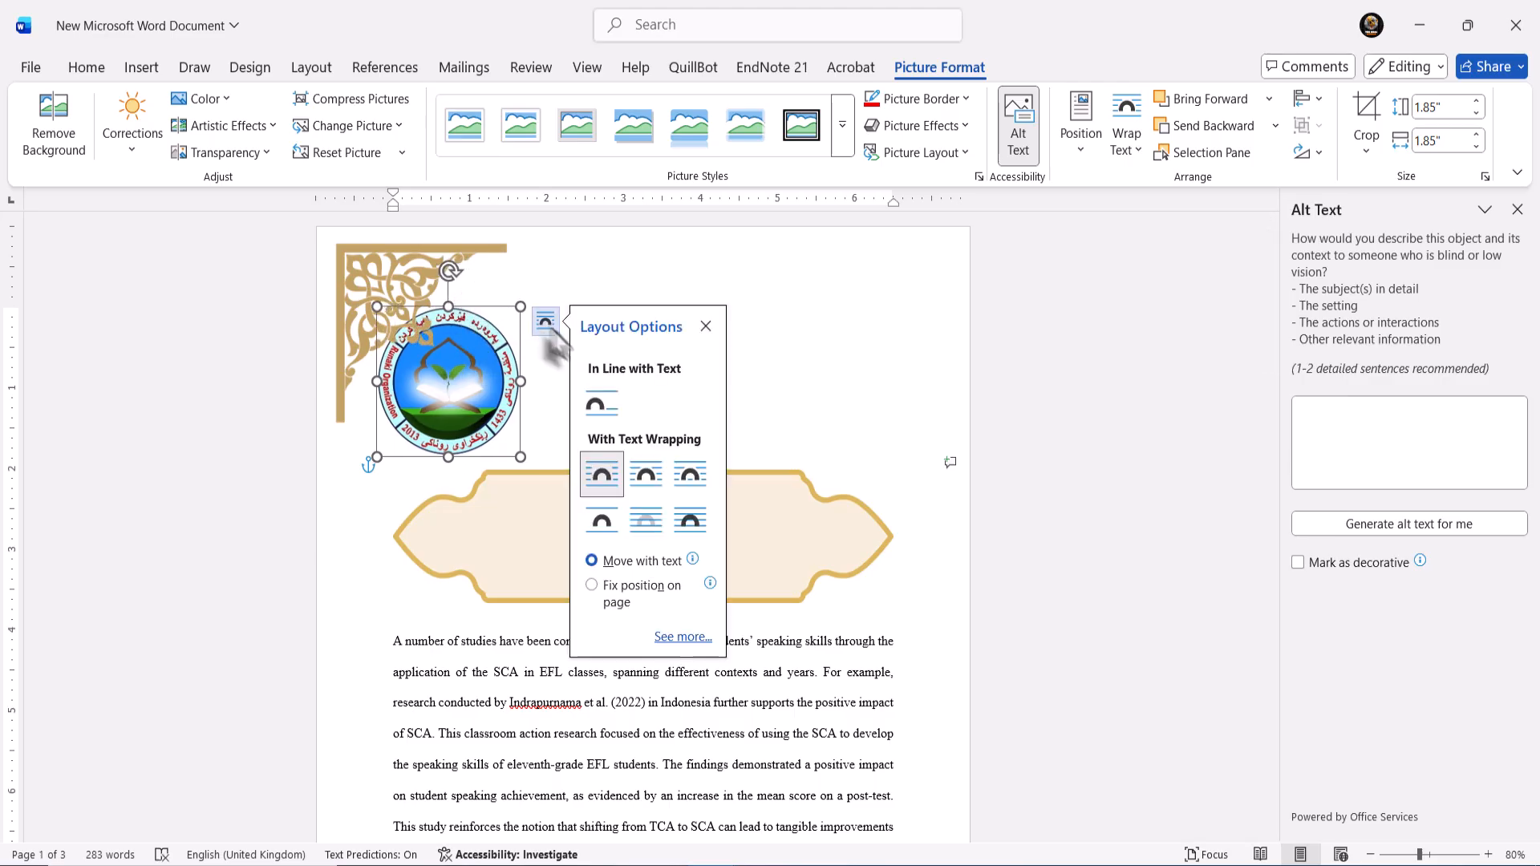
left_click(684, 519)
left_click(464, 414)
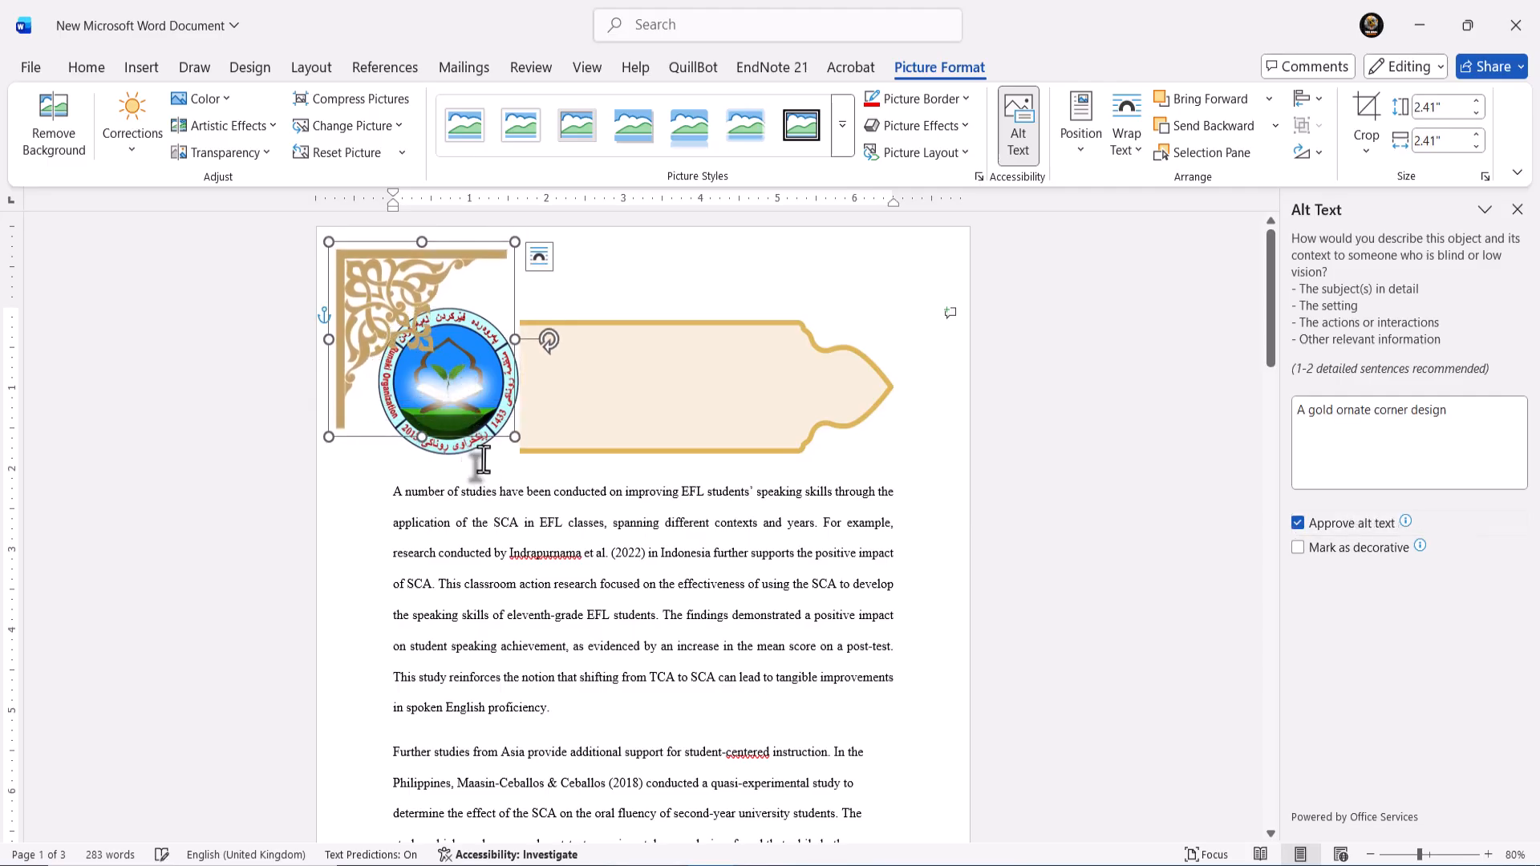
left_click(473, 453)
left_click_drag(475, 454, 474, 424)
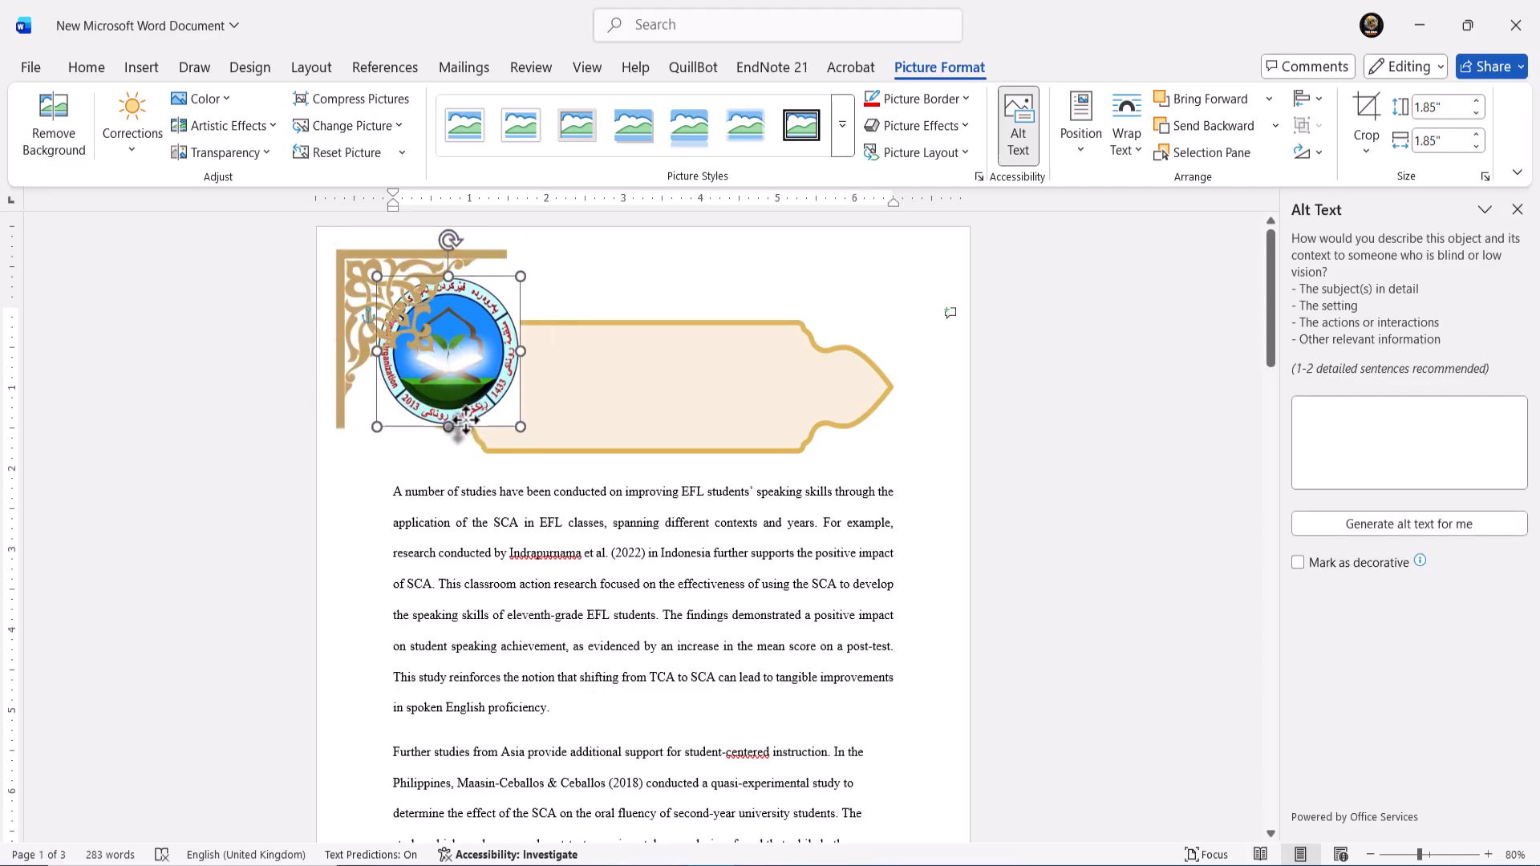
- Shrink the ribbon banner to about 1.04" by 4.07", wrap it In Front of Text, and move it up over the logo
left_click(601, 433)
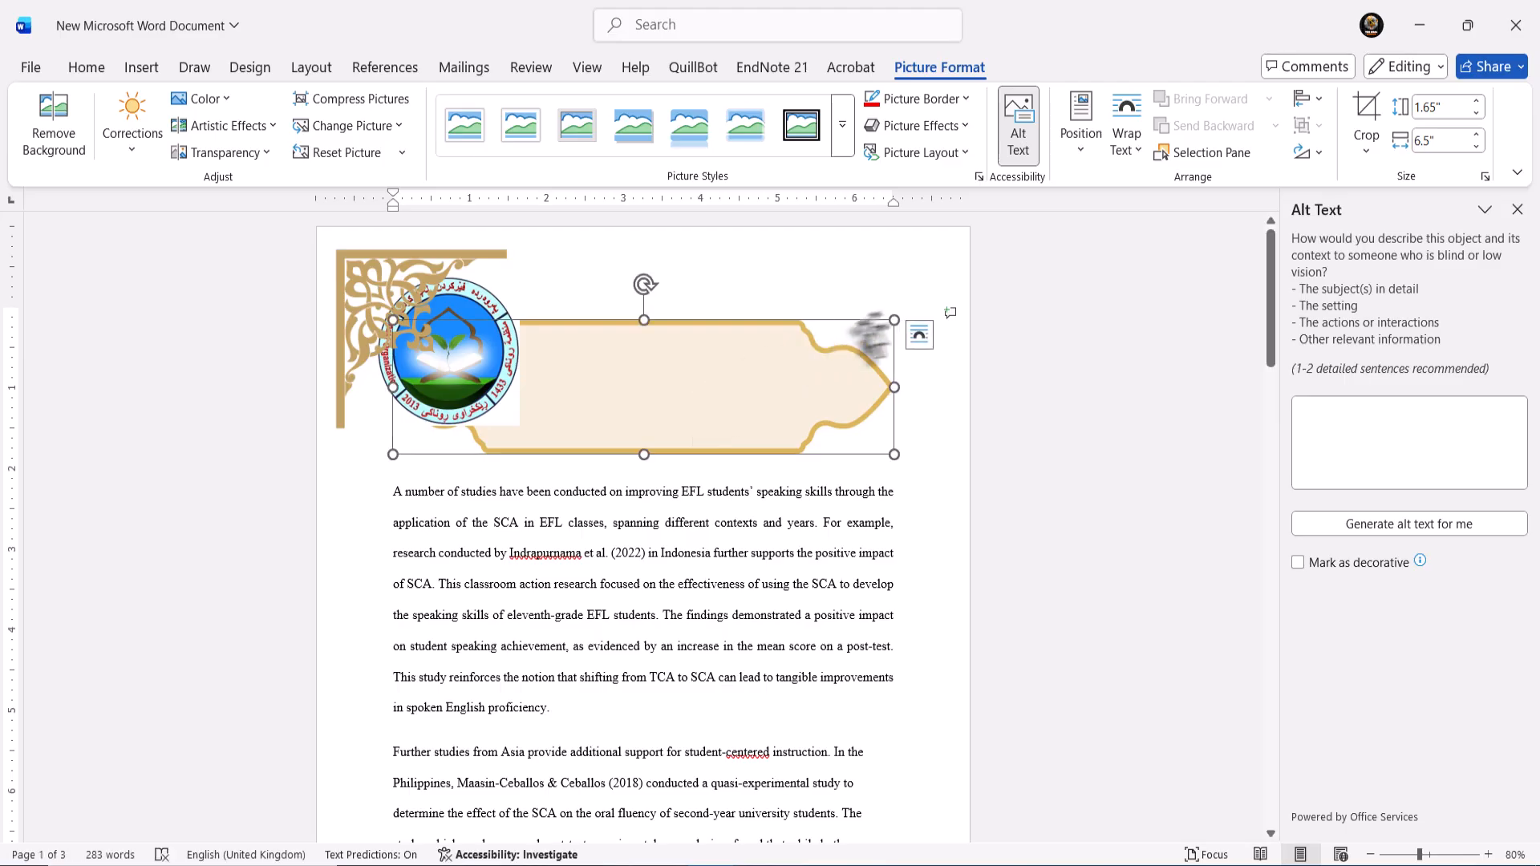
left_click_drag(889, 322, 708, 367)
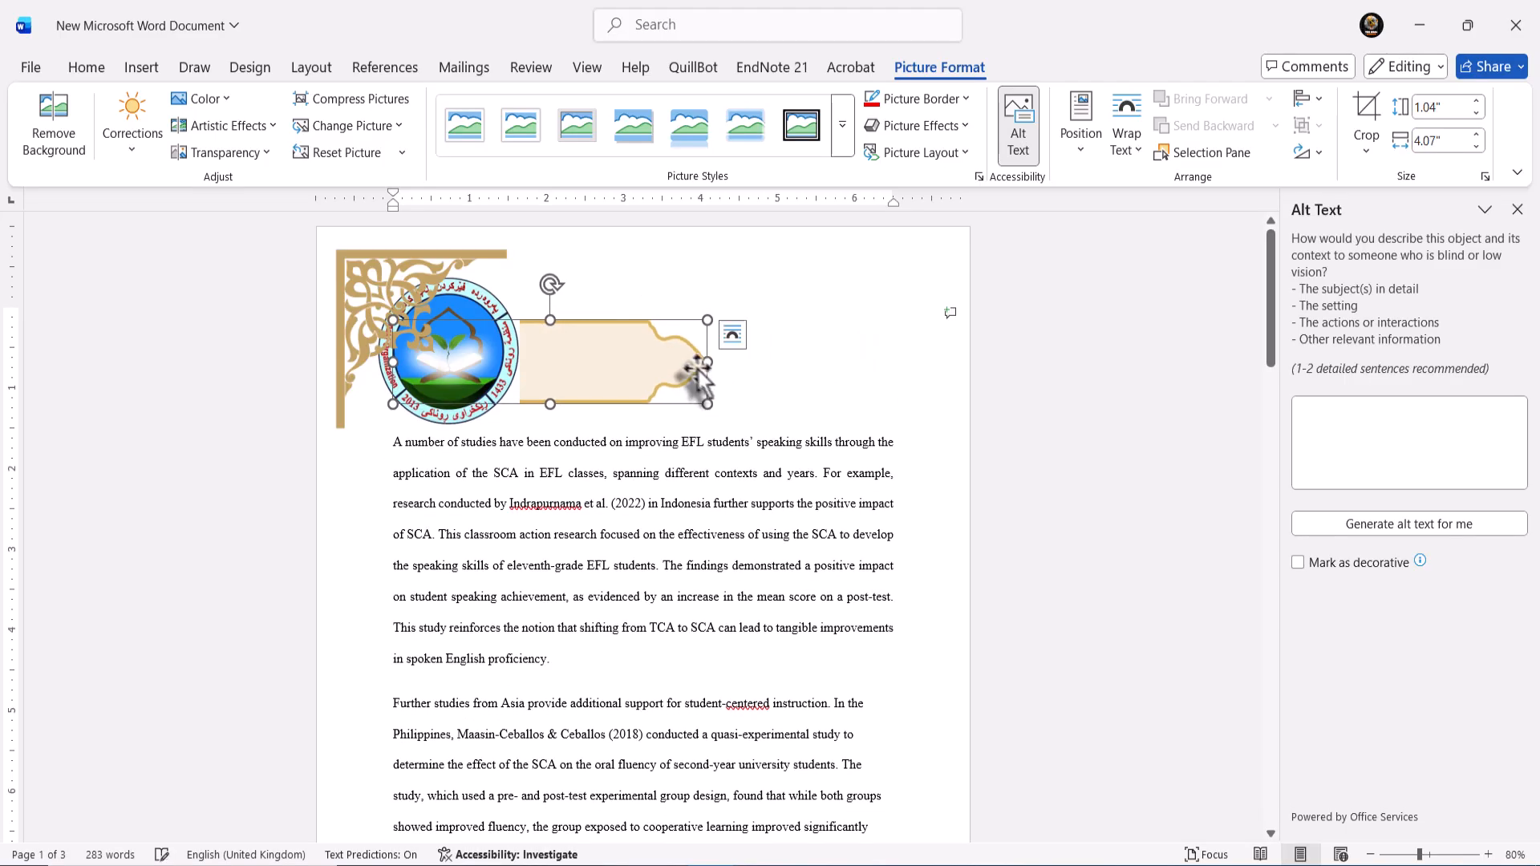
left_click(733, 339)
left_click(874, 533)
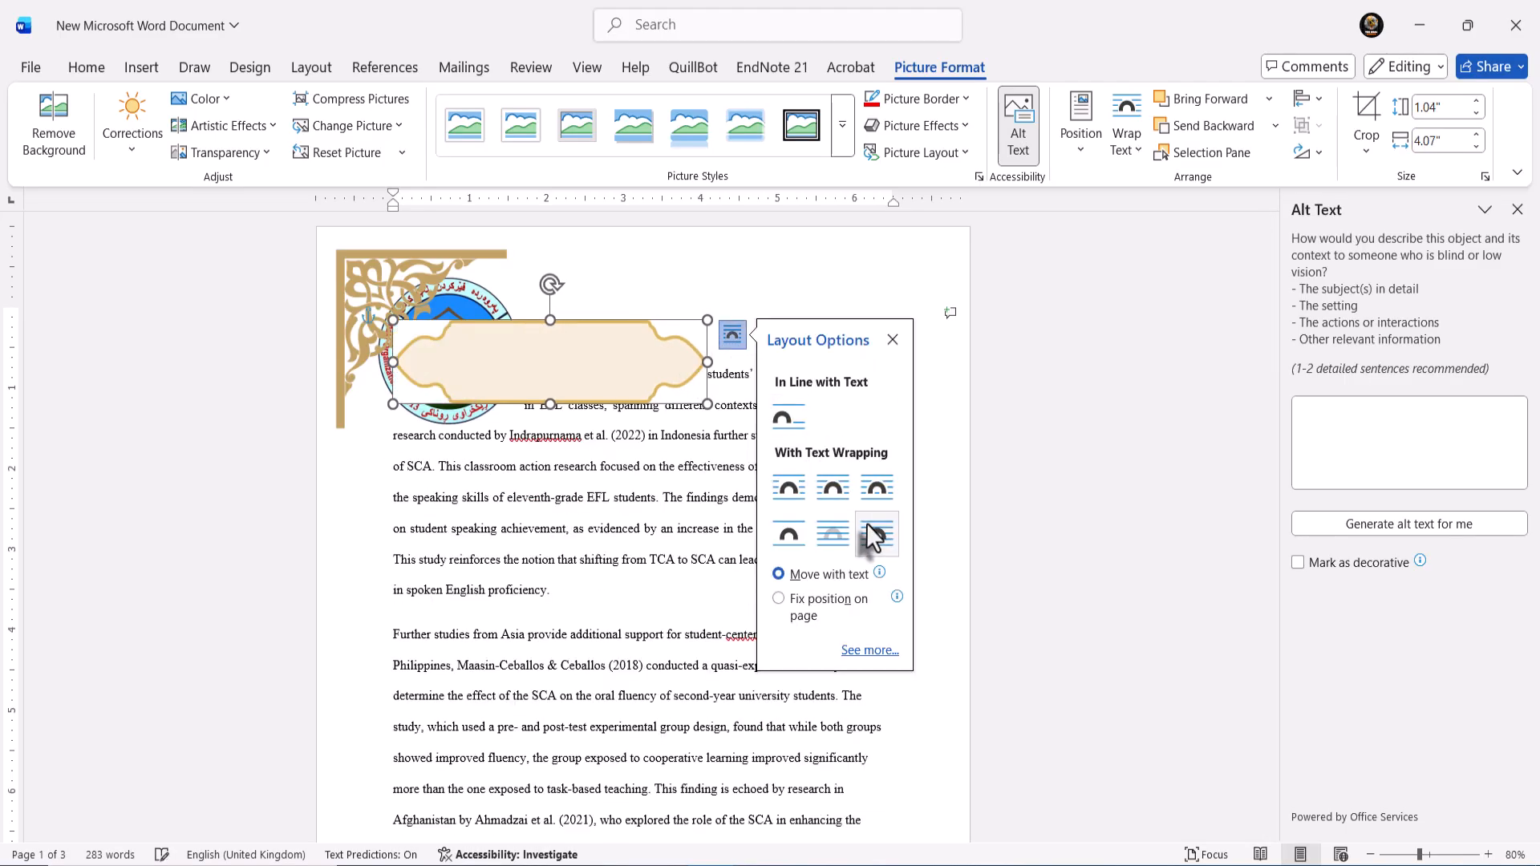
left_click_drag(634, 386, 650, 304)
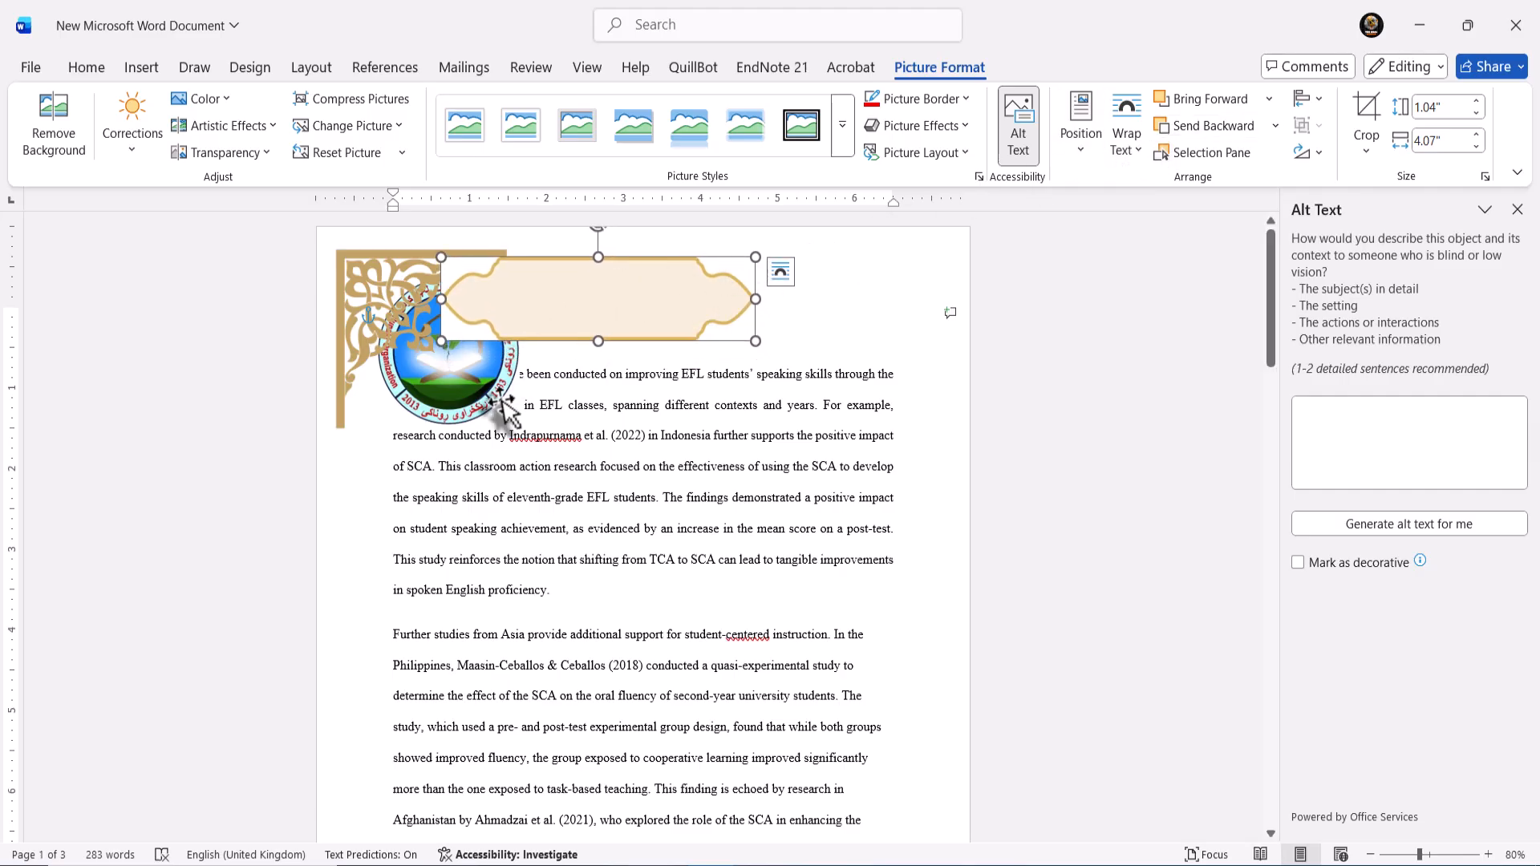
- Send the ribbon banner backward until it lies behind the logo
left_click(530, 435)
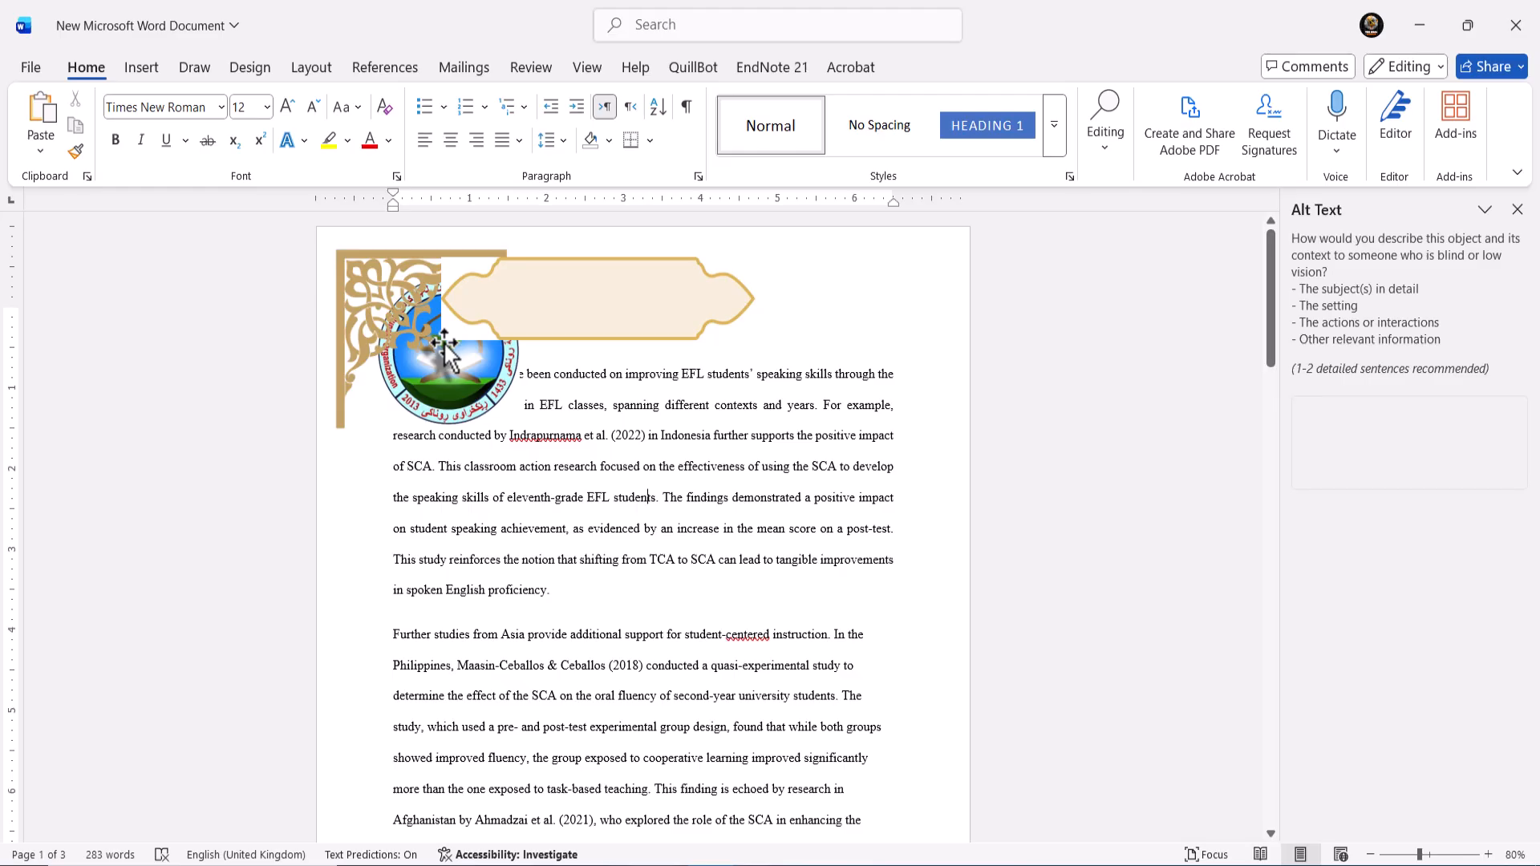
left_click(485, 329)
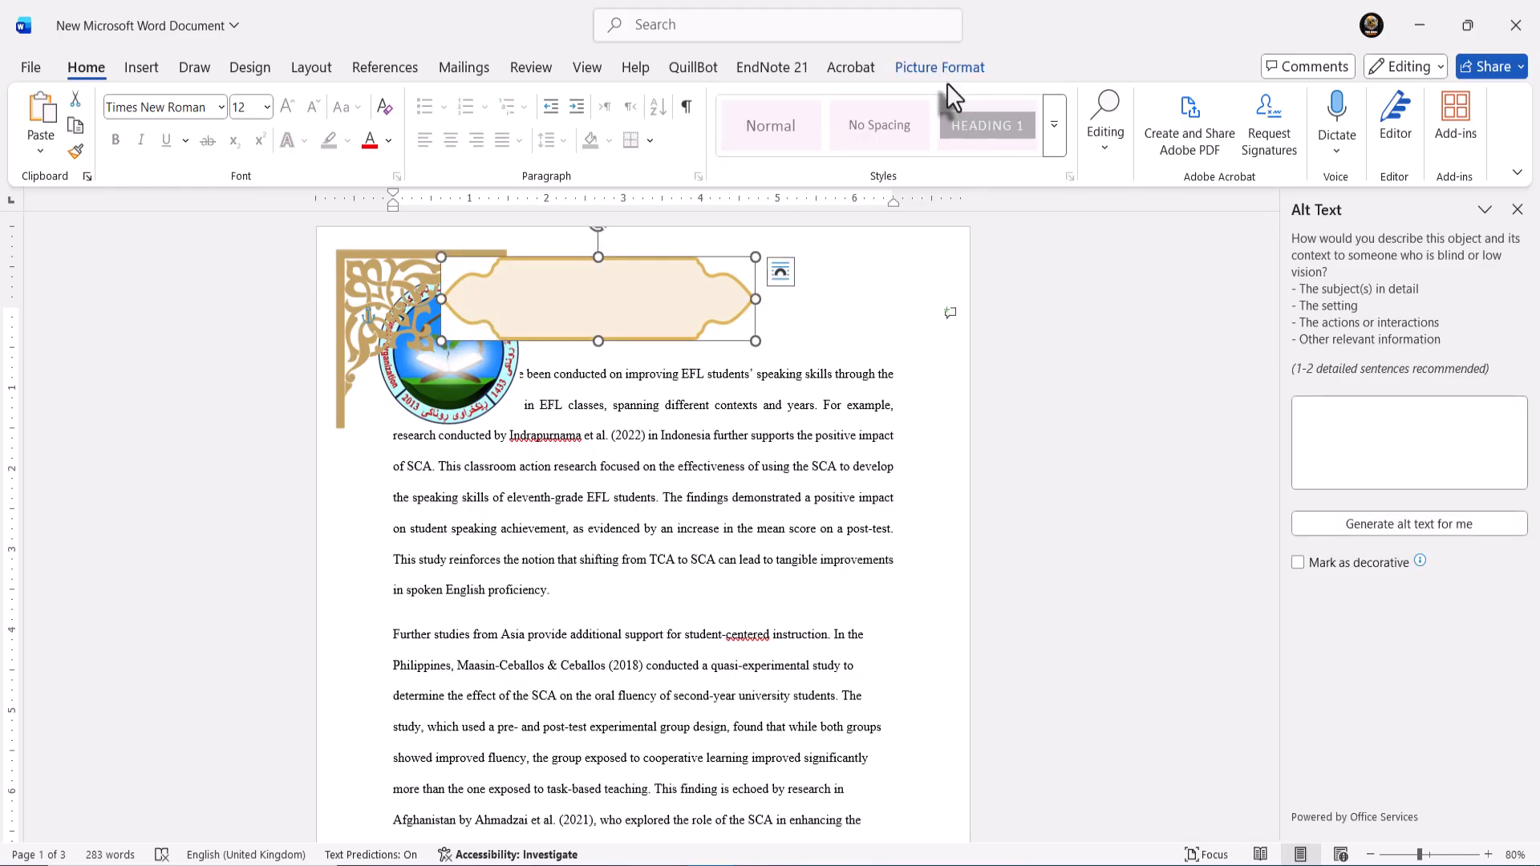
left_click(946, 80)
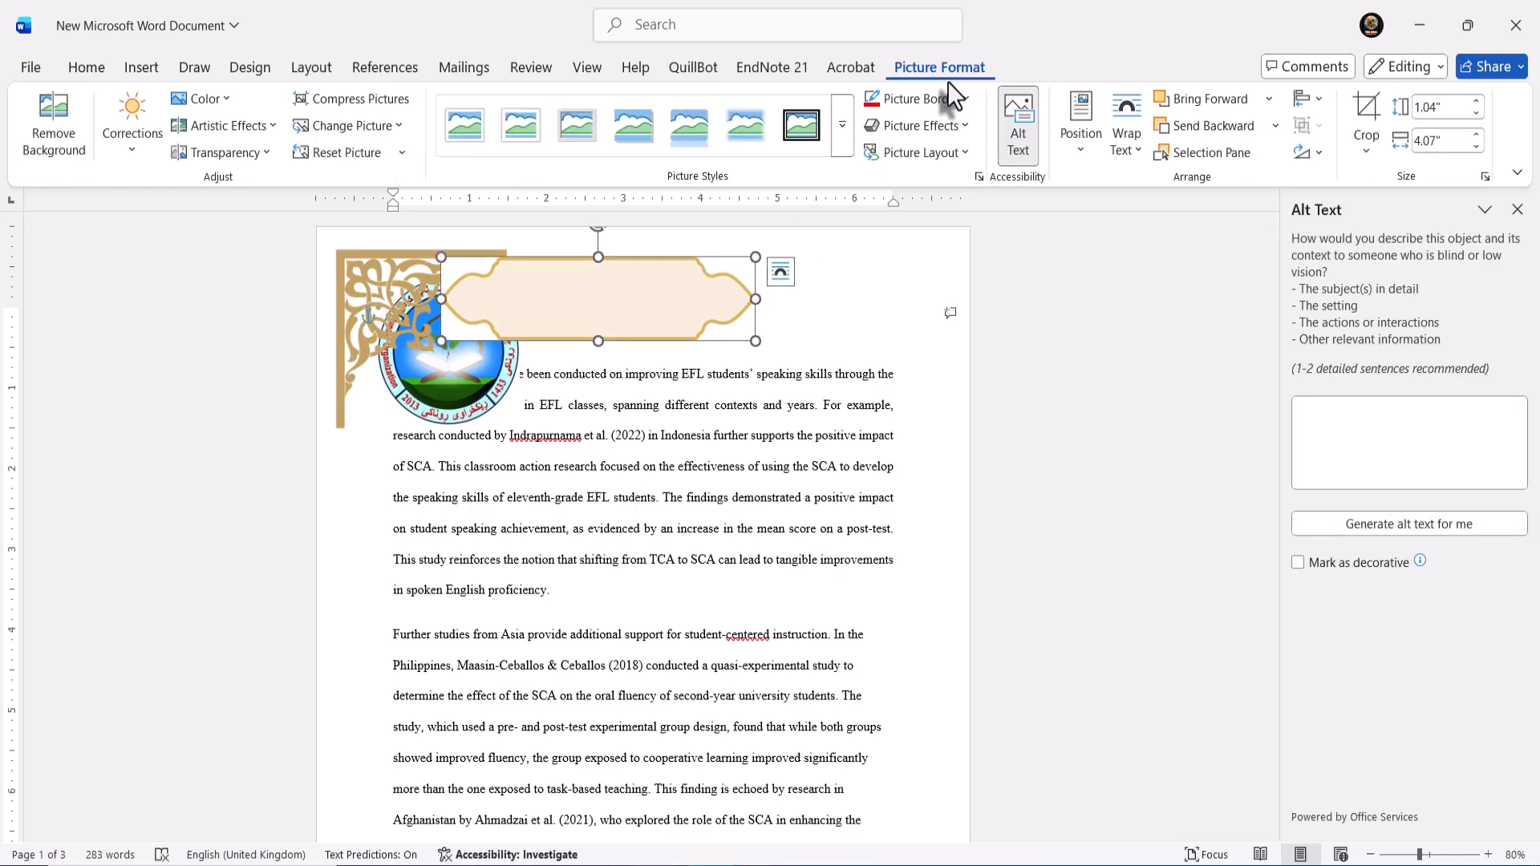
left_click(1198, 129)
left_click(1198, 128)
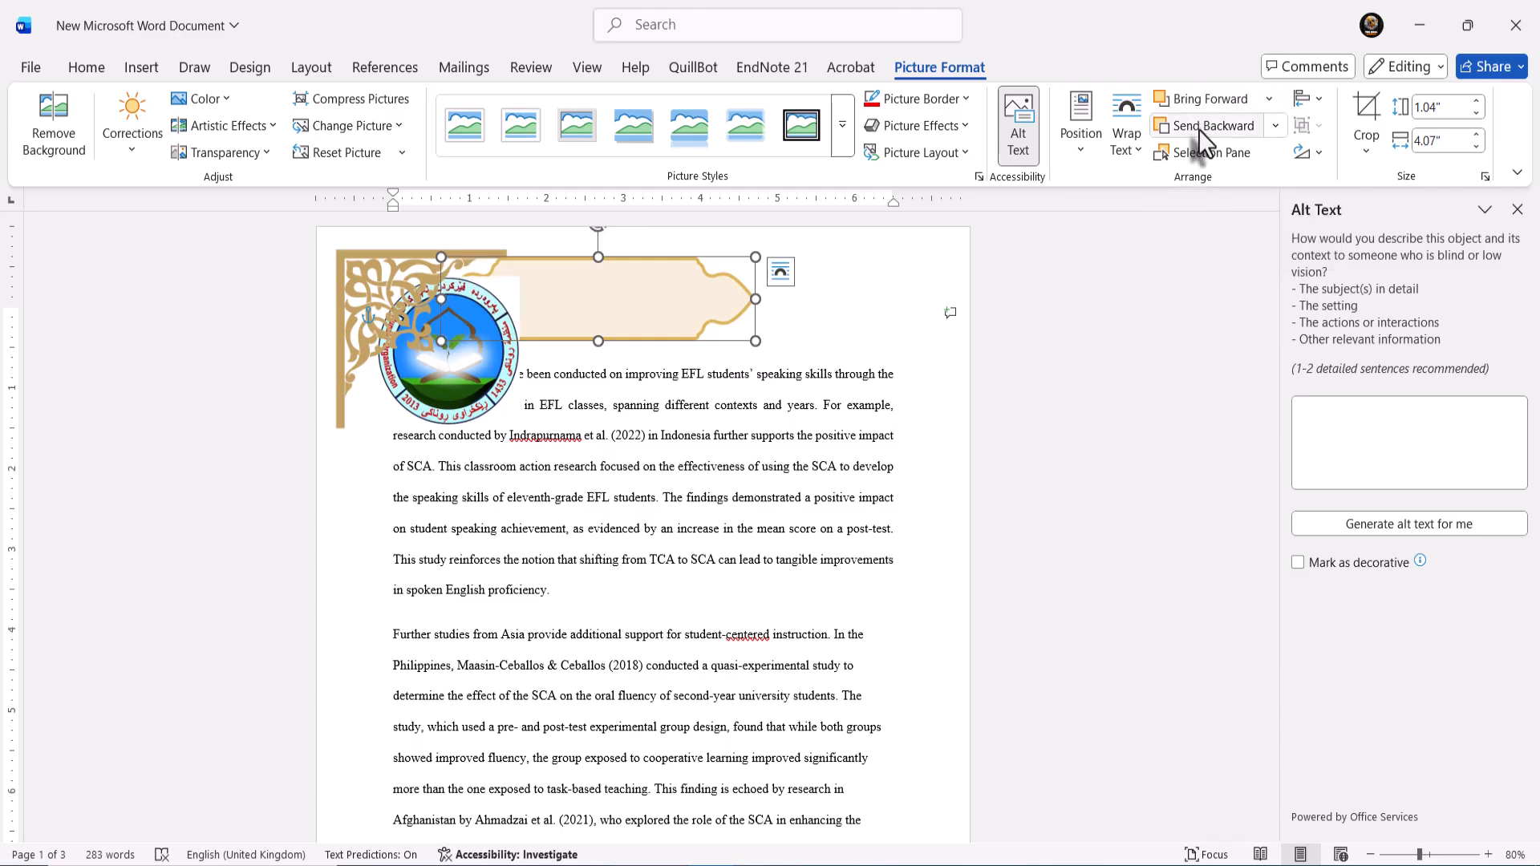
- Bring the logo forward so it sits in front of the gold corner ornament
left_click(464, 394)
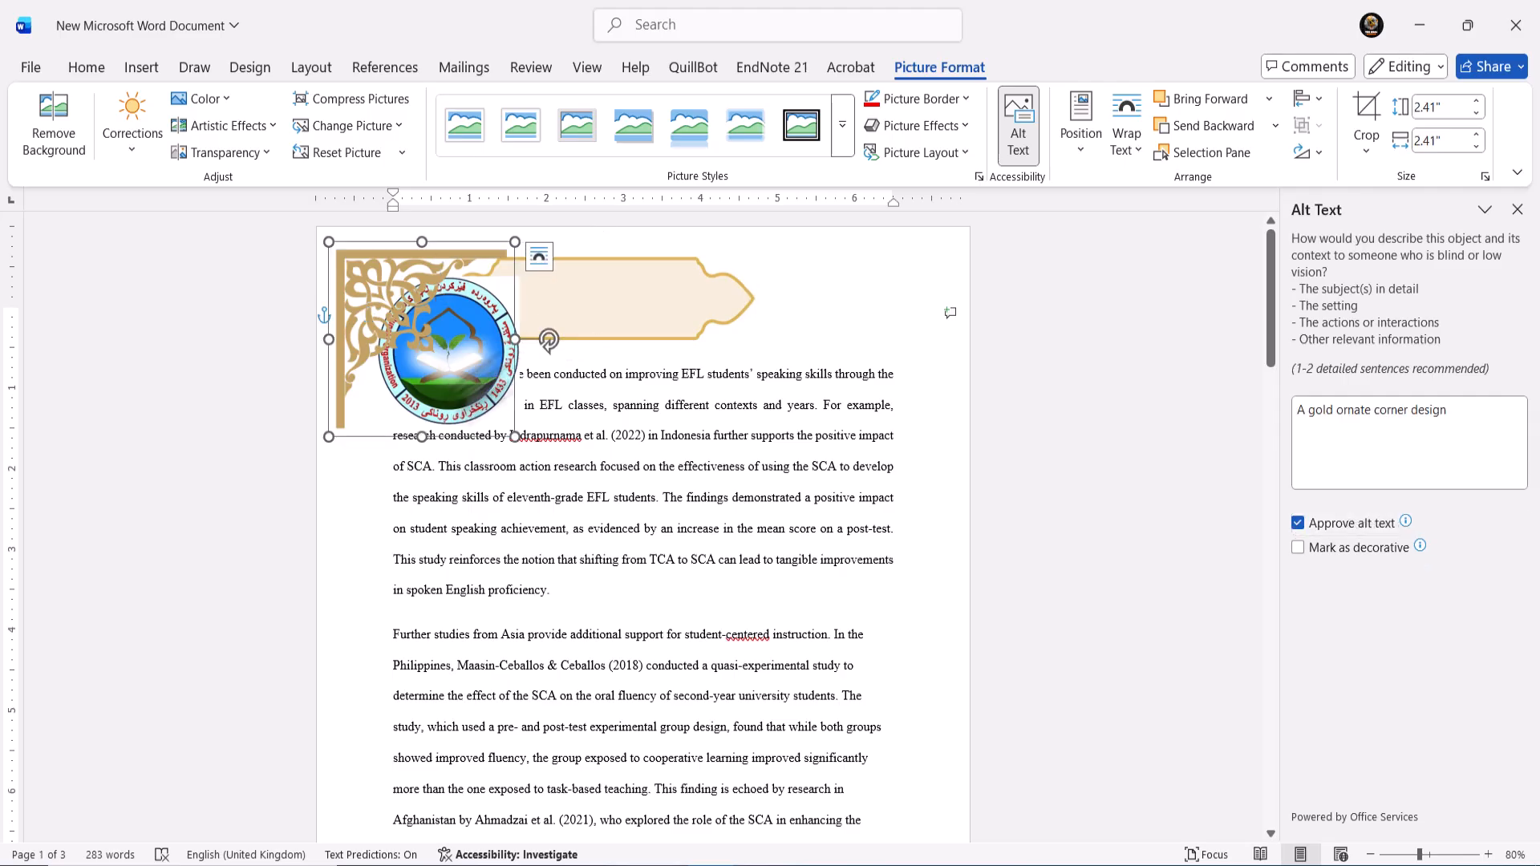
left_click(519, 389)
left_click(507, 376)
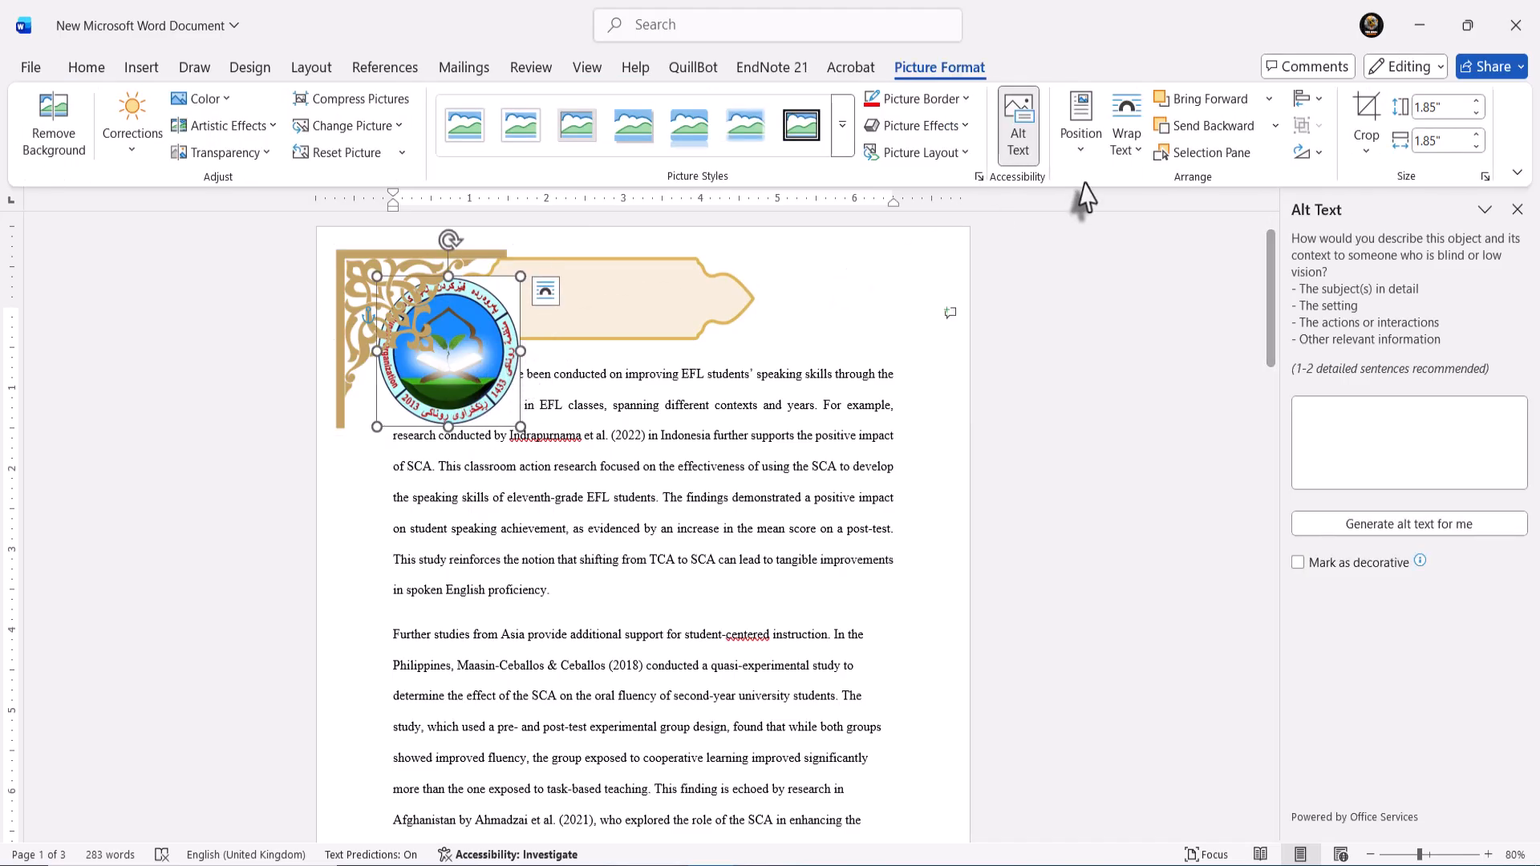
left_click(1184, 108)
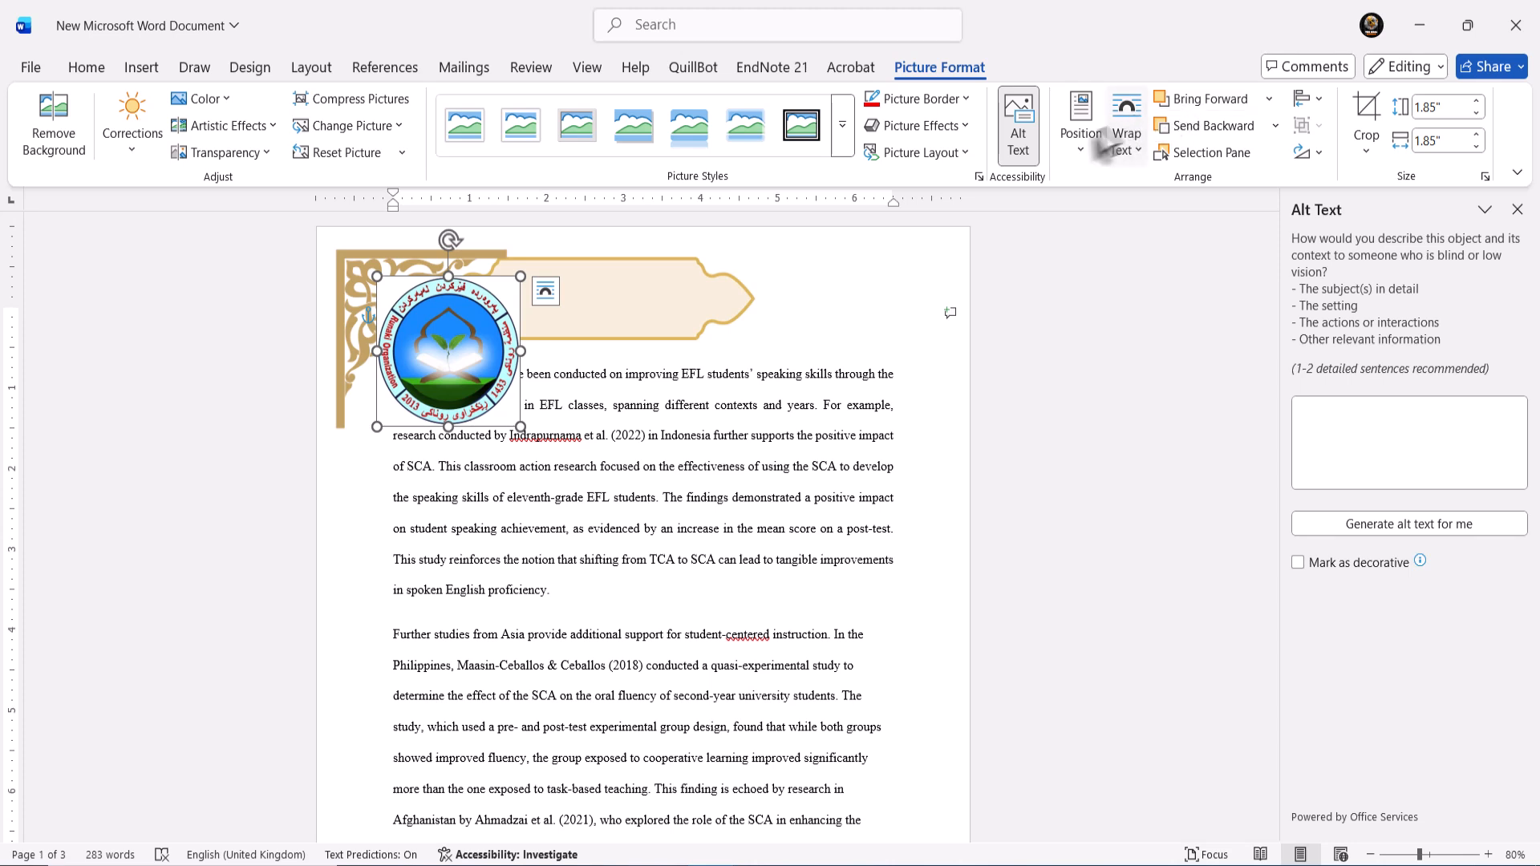
- Separate the overlapping pictures, placing the ribbon banner at the top centre and the logo in the upper-right corner, shrunk to about 1.03" square
left_click_drag(461, 373, 532, 433)
left_click_drag(661, 301, 716, 313)
left_click_drag(549, 428, 893, 326)
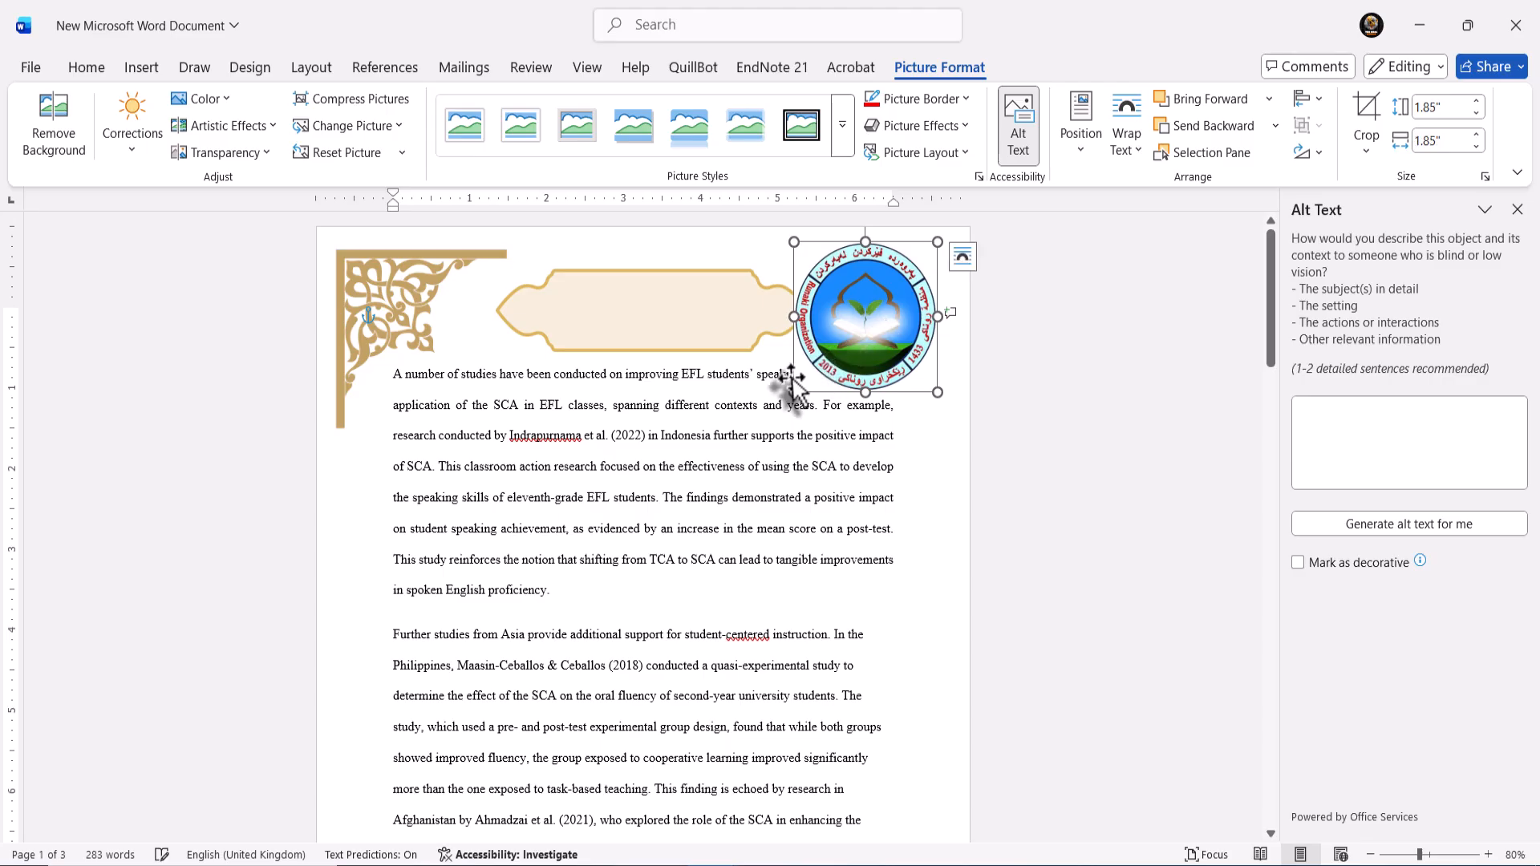
left_click_drag(794, 392, 864, 333)
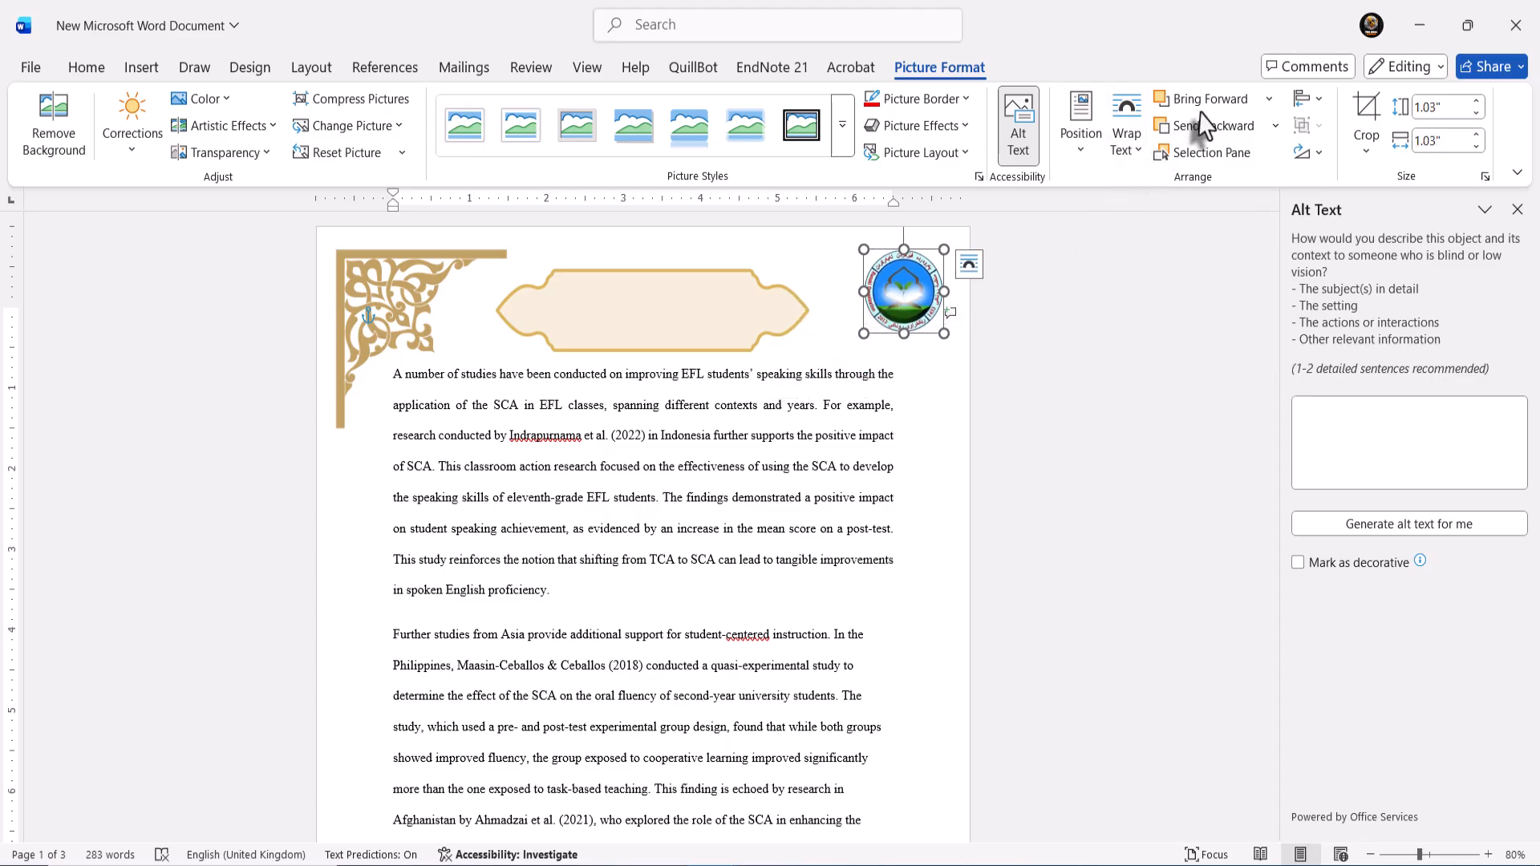
- Examine the text wrapping options of the gold corner ornament and how it sits against the body text
left_click(730, 333)
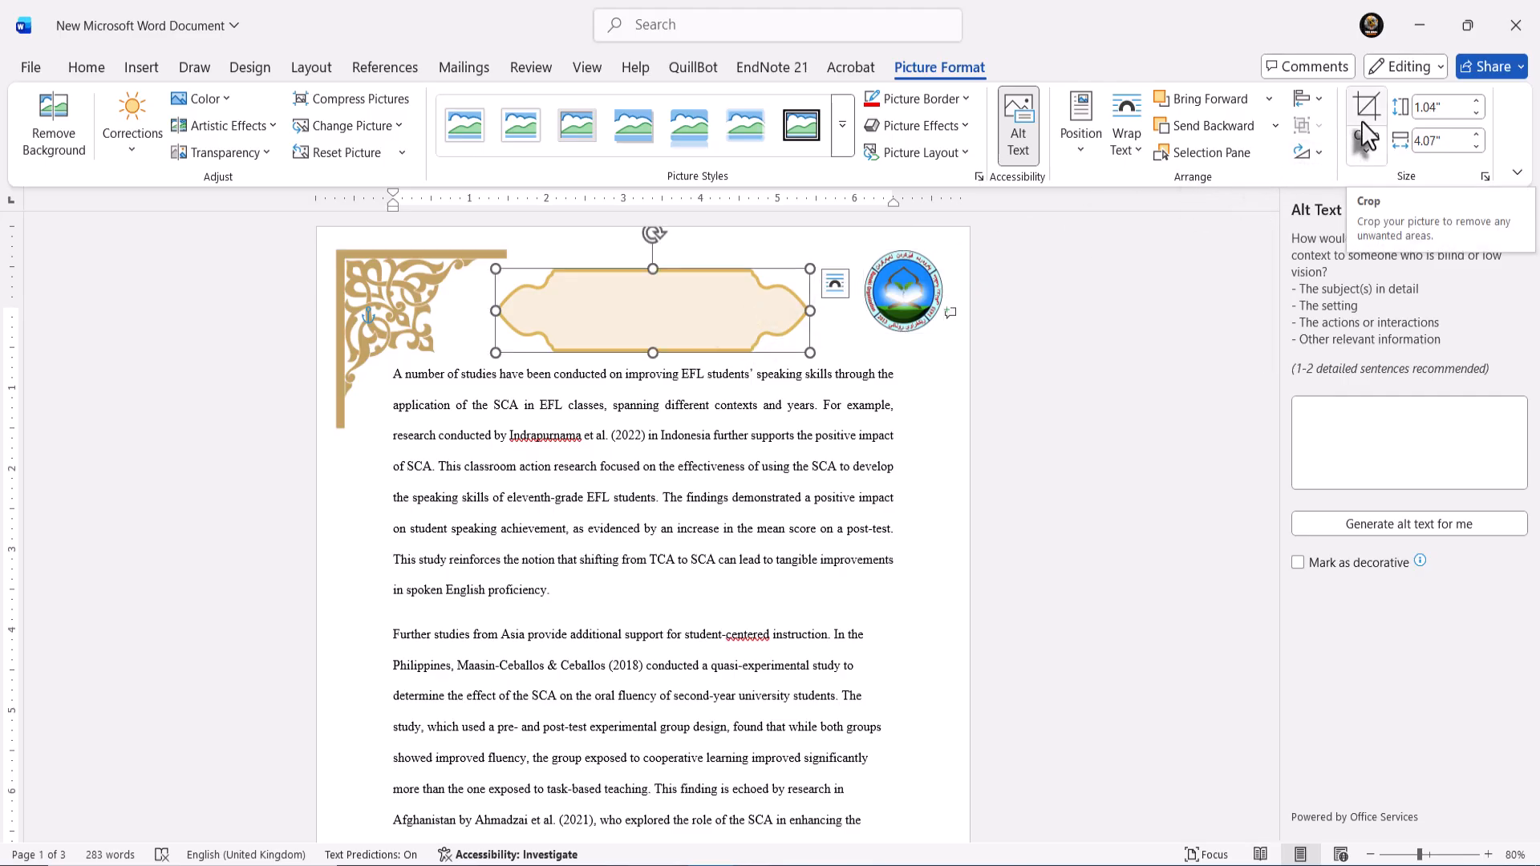
left_click(825, 357)
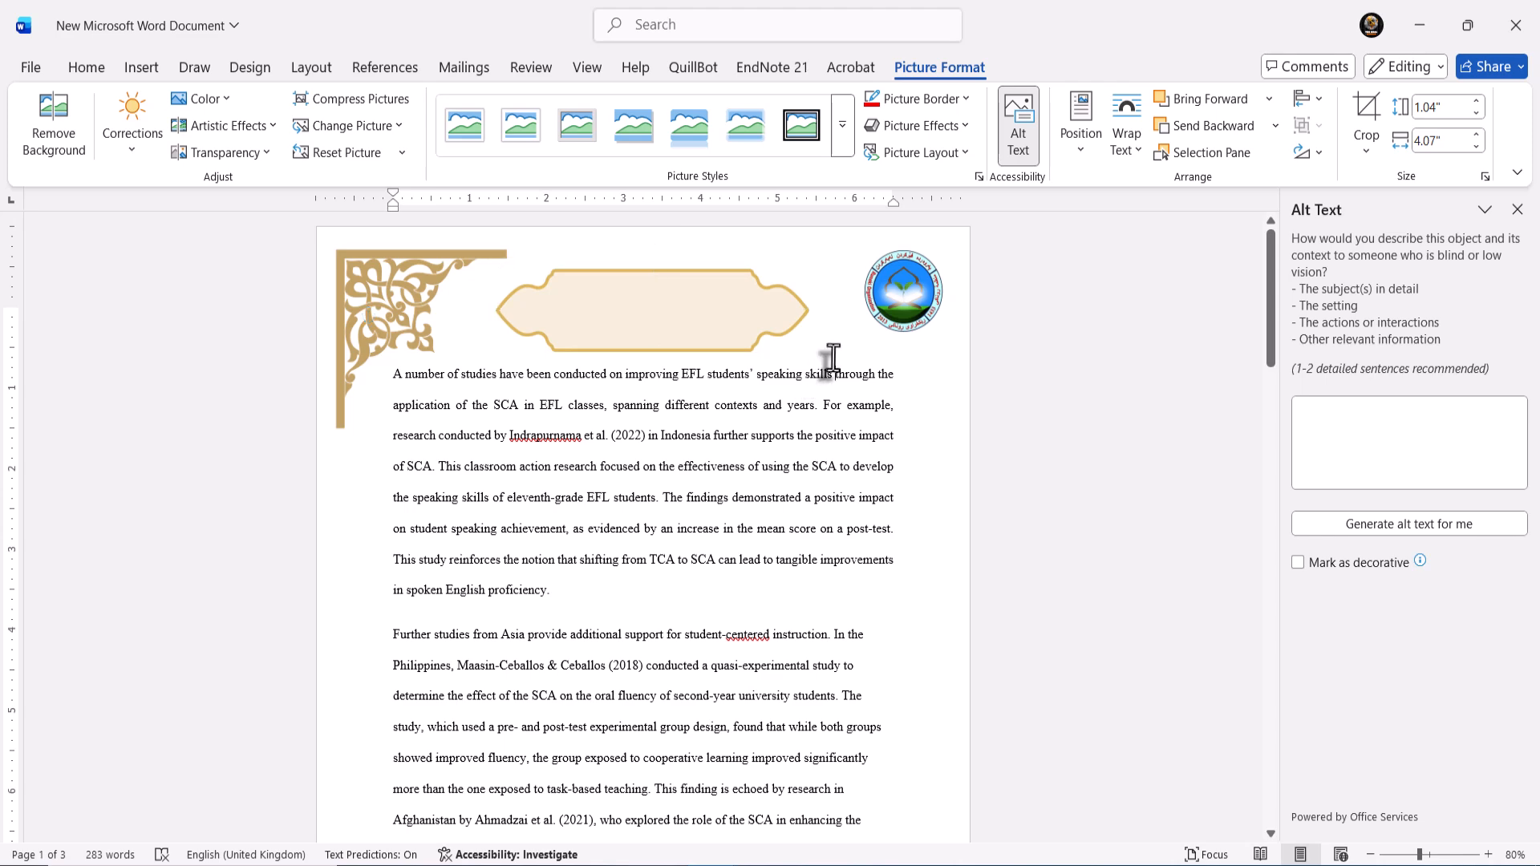
left_click(393, 384)
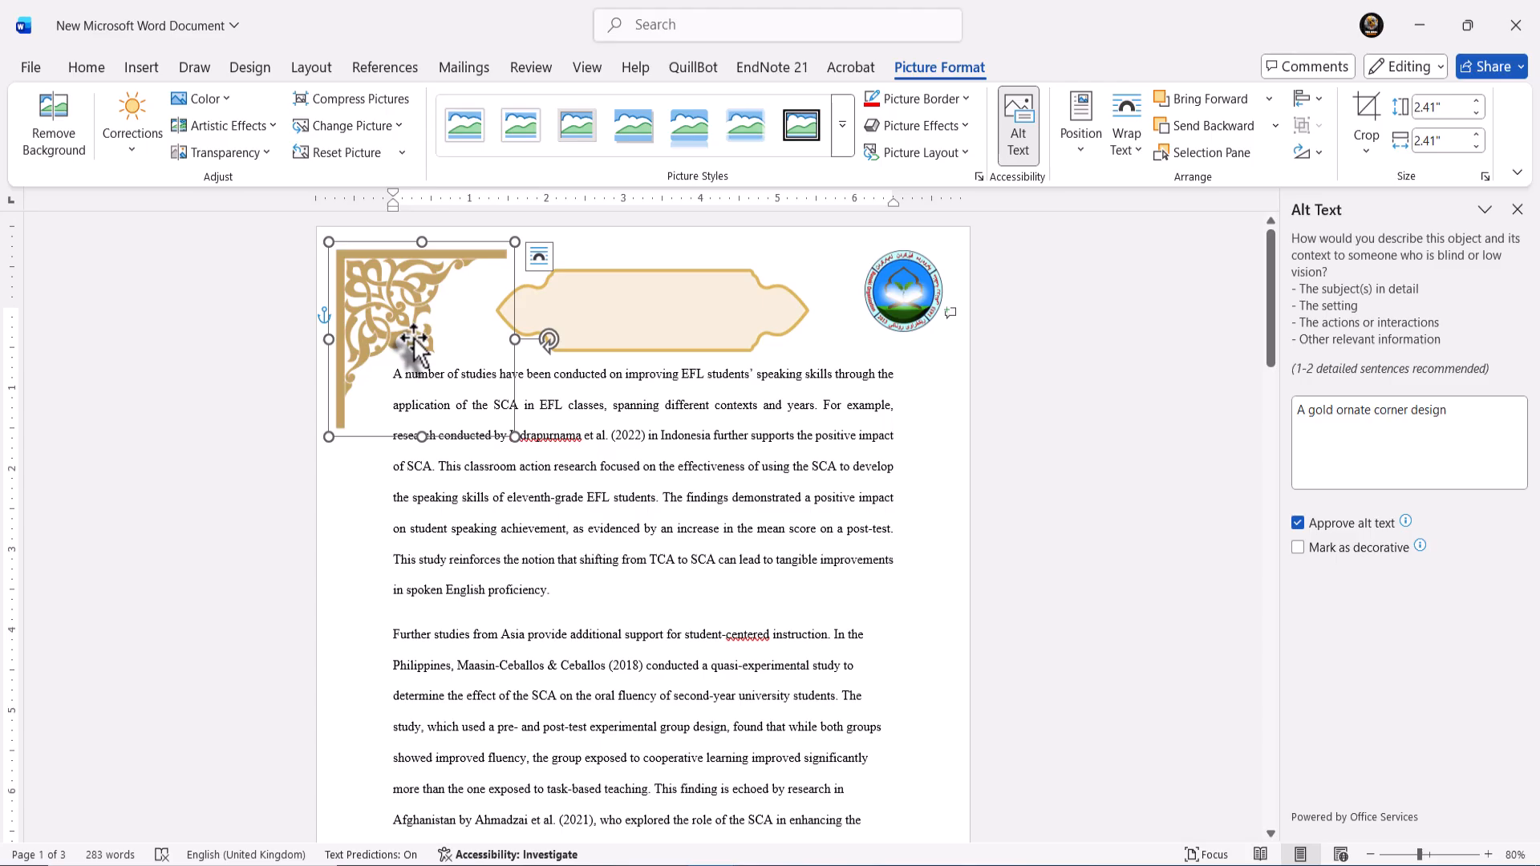
left_click(537, 261)
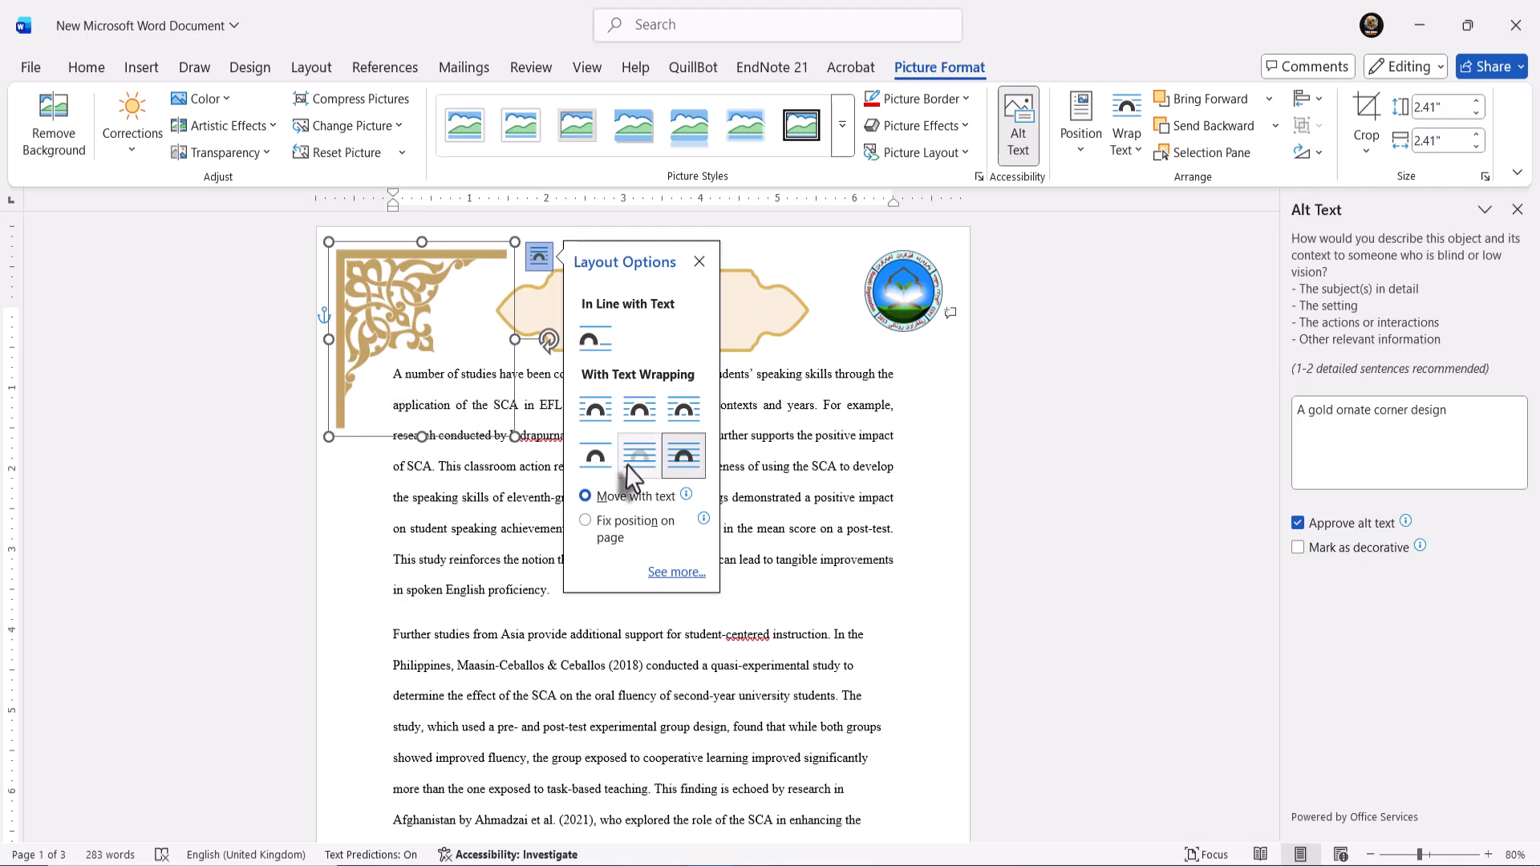
left_click(416, 521)
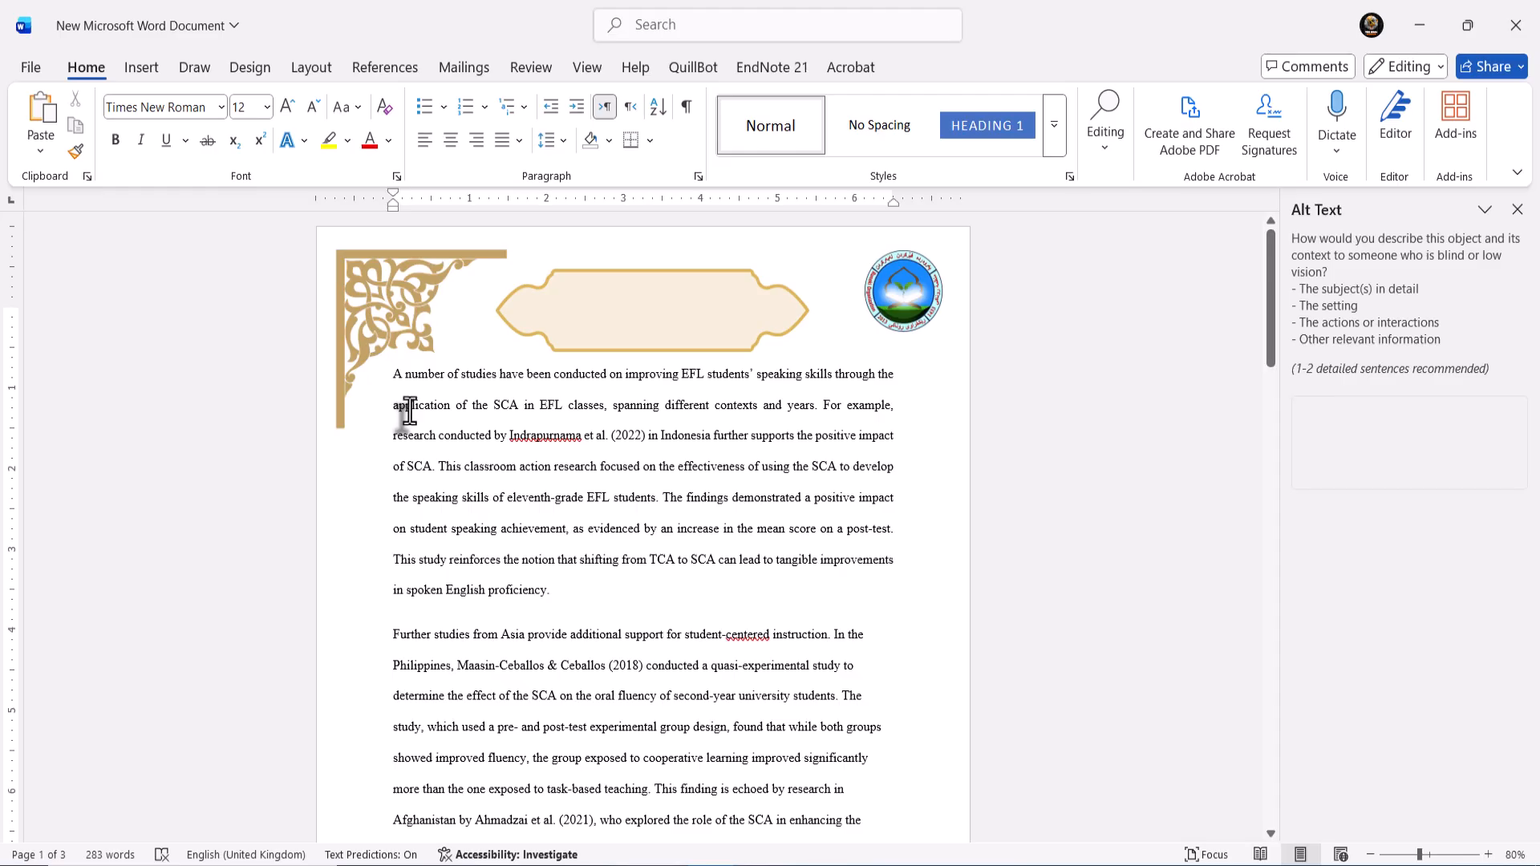
left_click(416, 346)
left_click(468, 469)
left_click(362, 268)
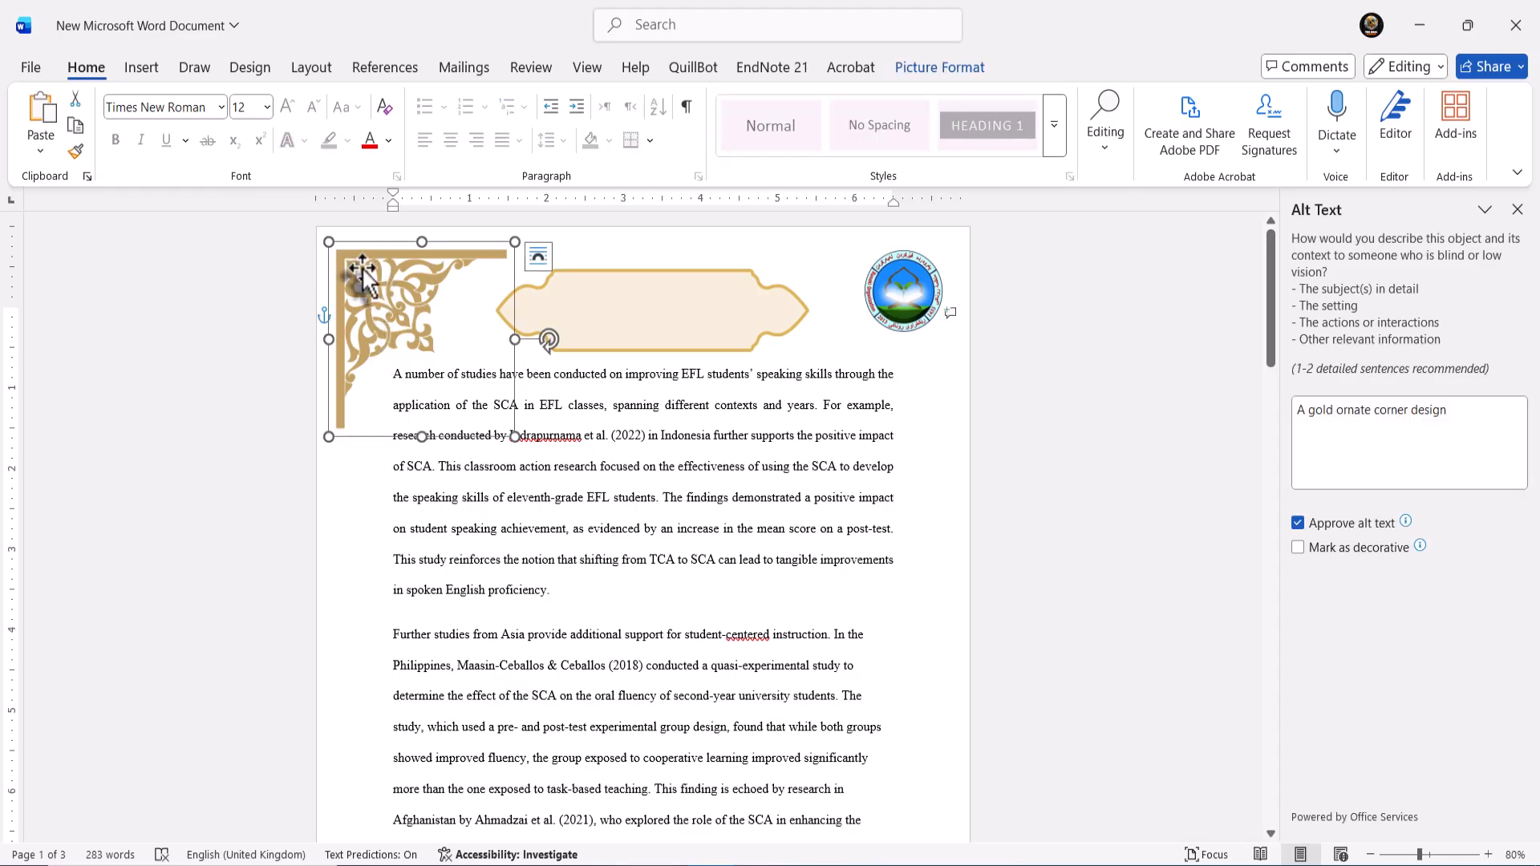
left_click(454, 415)
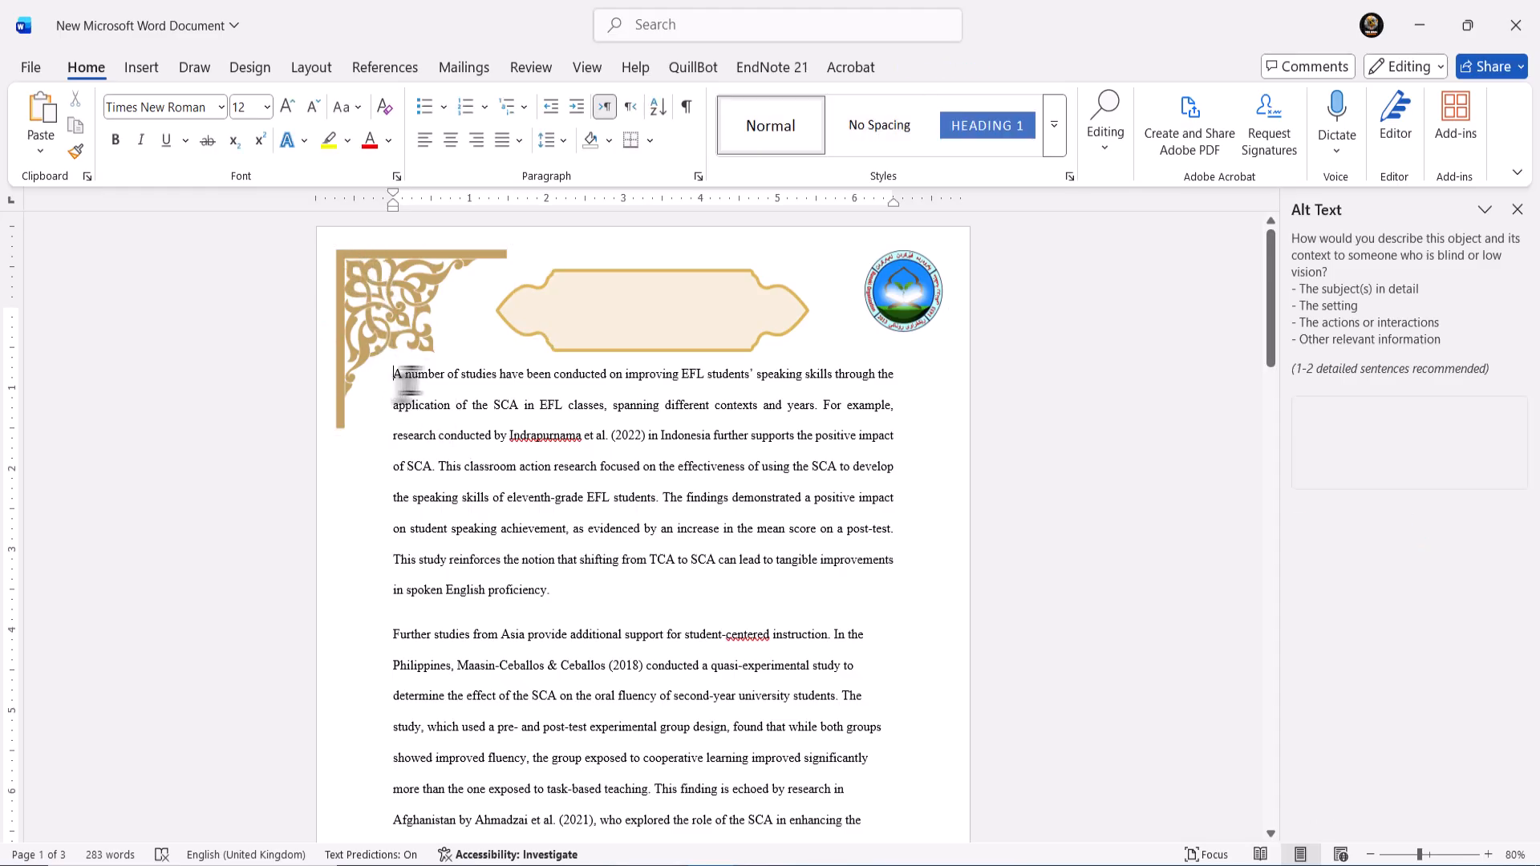
left_click(381, 343)
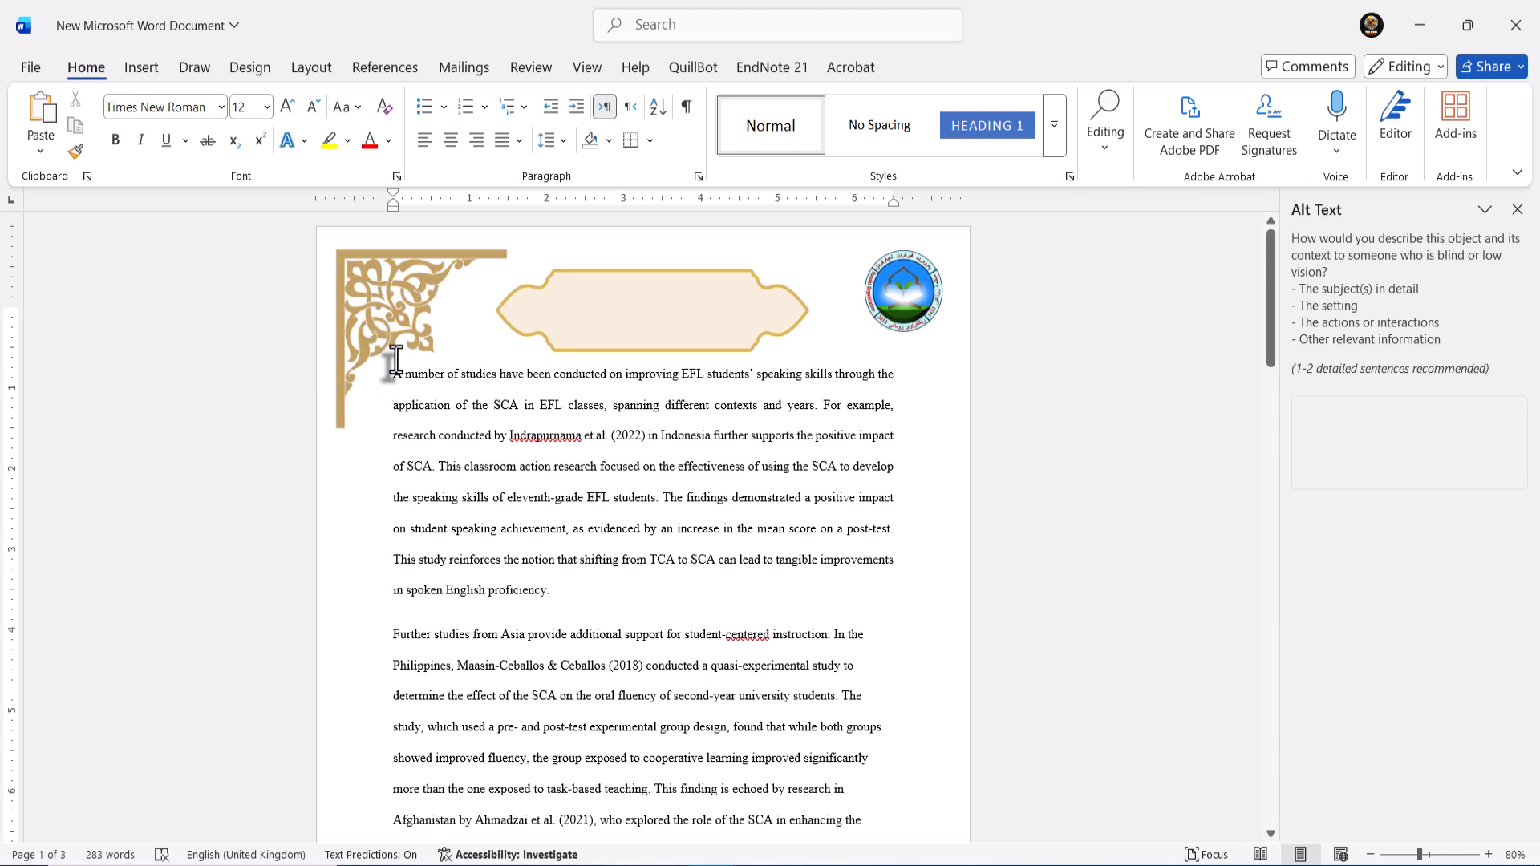
left_click(384, 327)
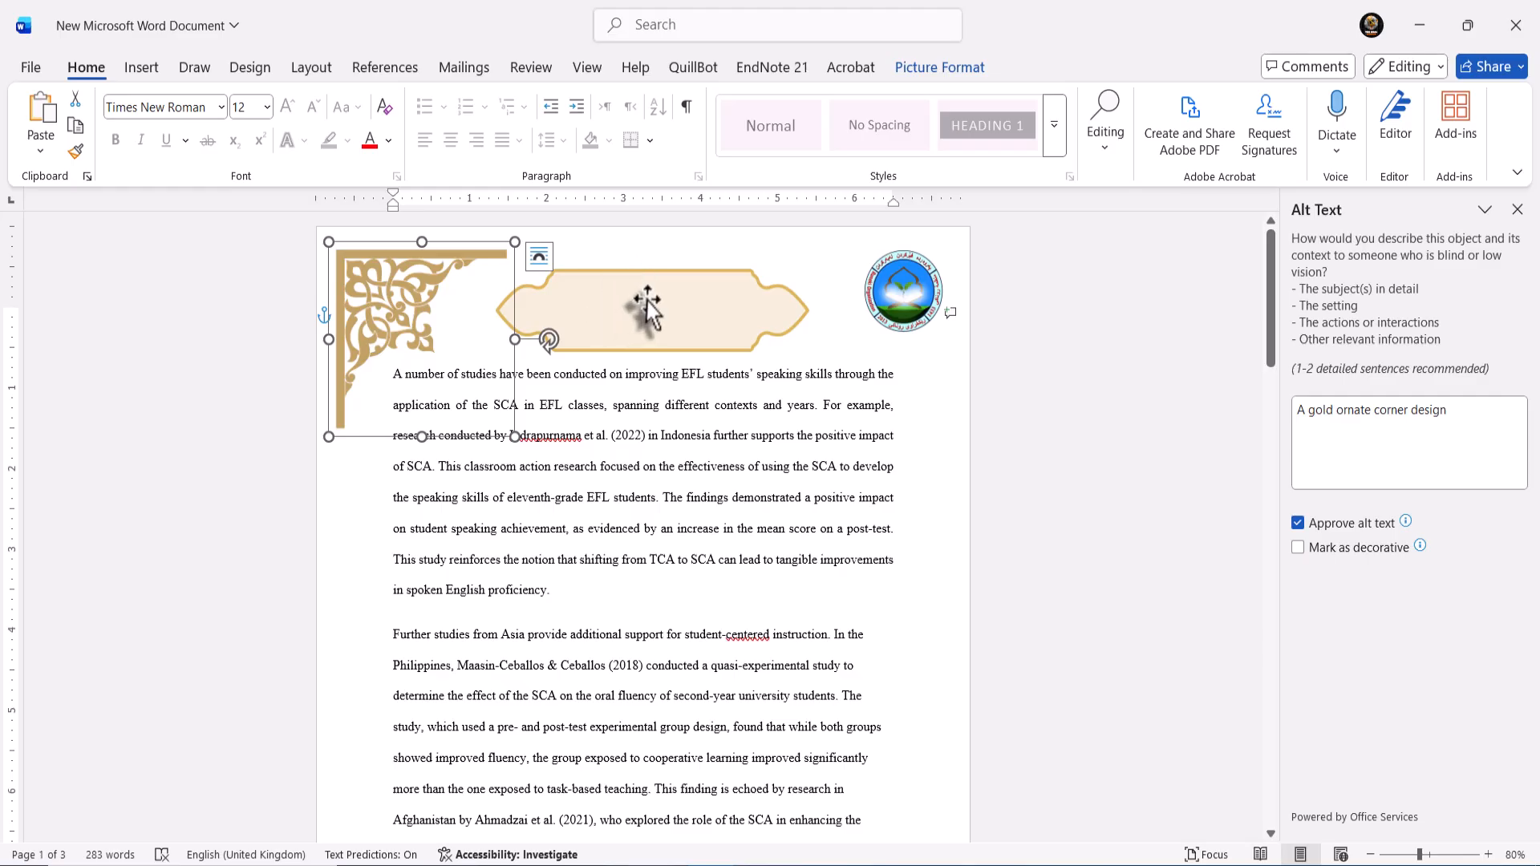
left_click(542, 265)
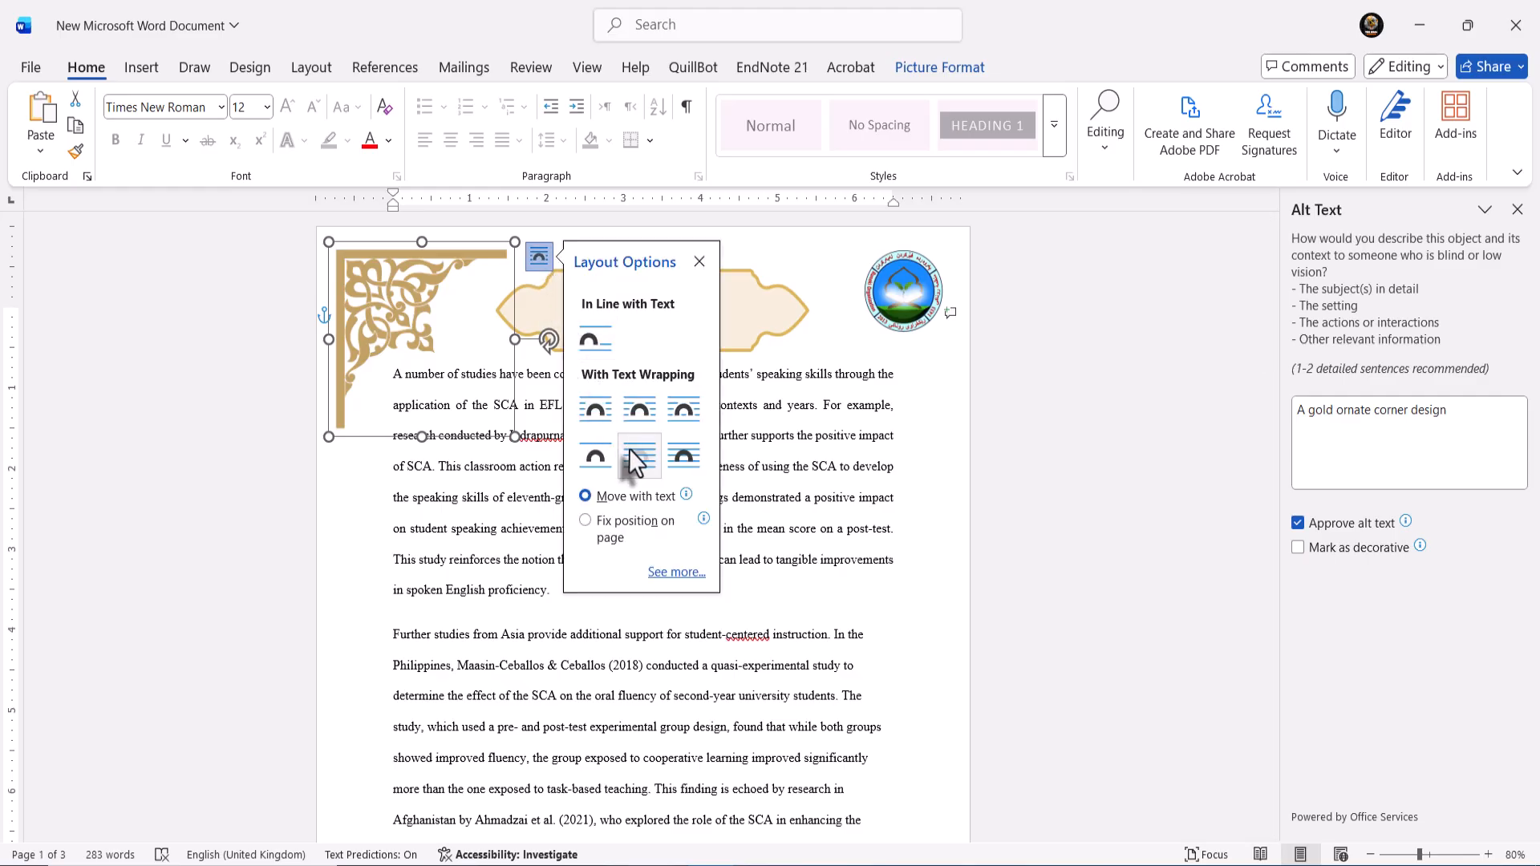
left_click(528, 503)
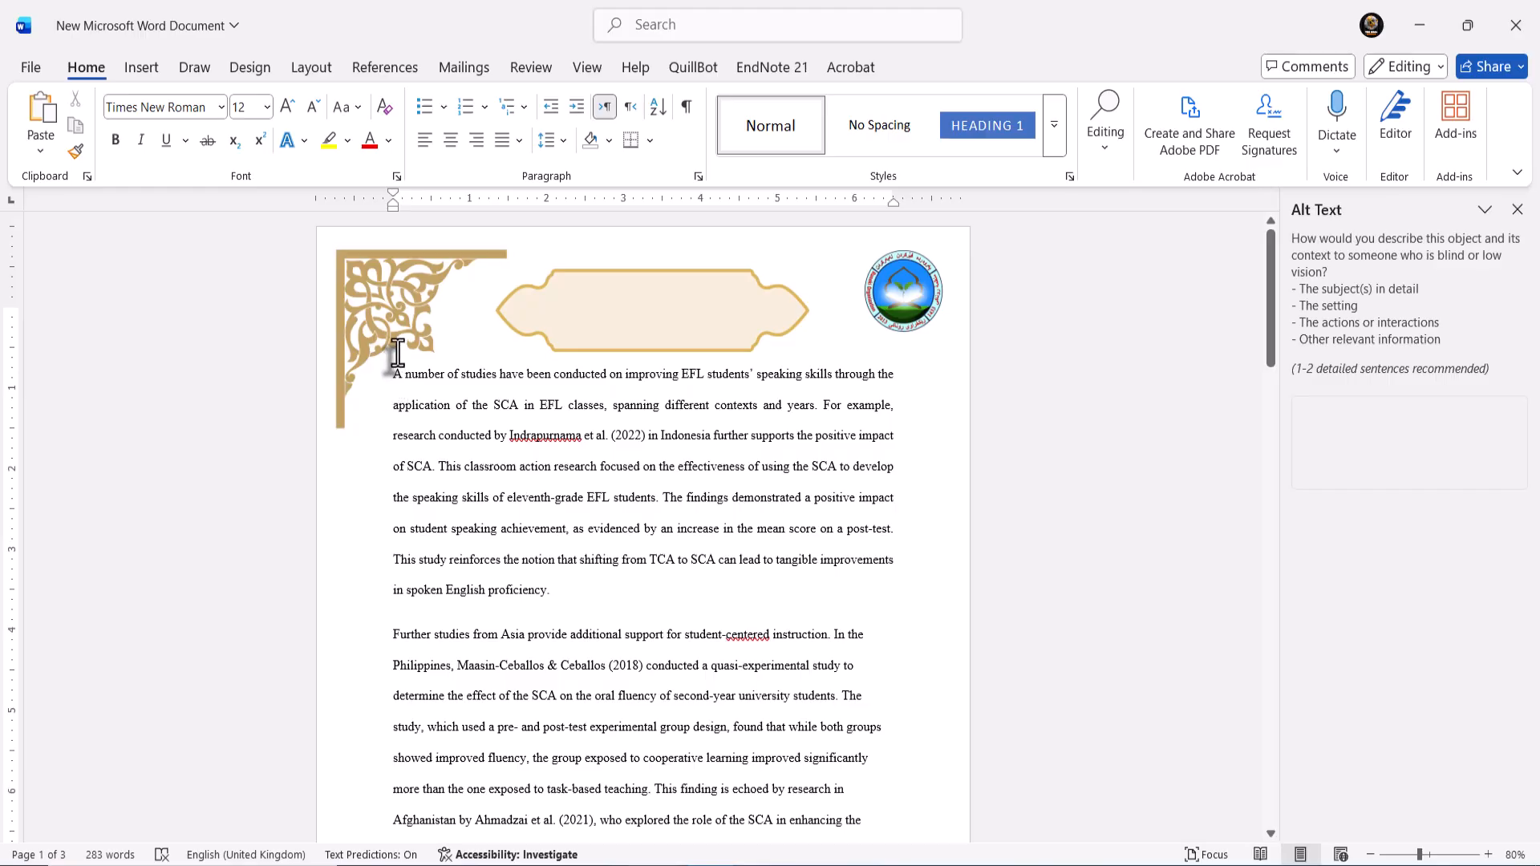
- Add two blank lines above the first paragraph and insert the islamic-ribbon-in-various-forms-with-color-vector picture from the device there
key("Return")
key("Return")
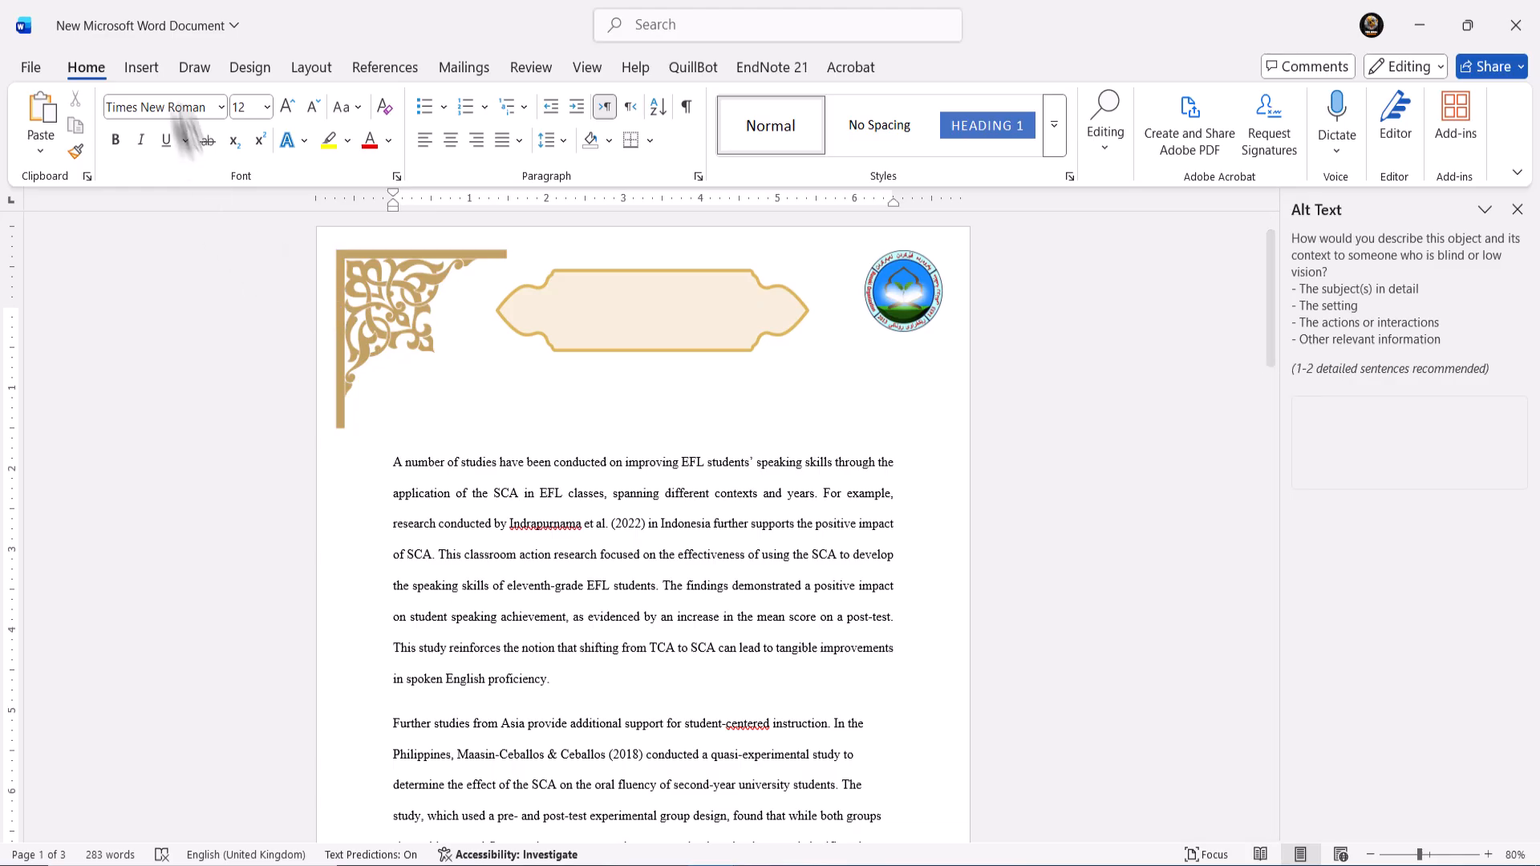
left_click(151, 60)
left_click(240, 125)
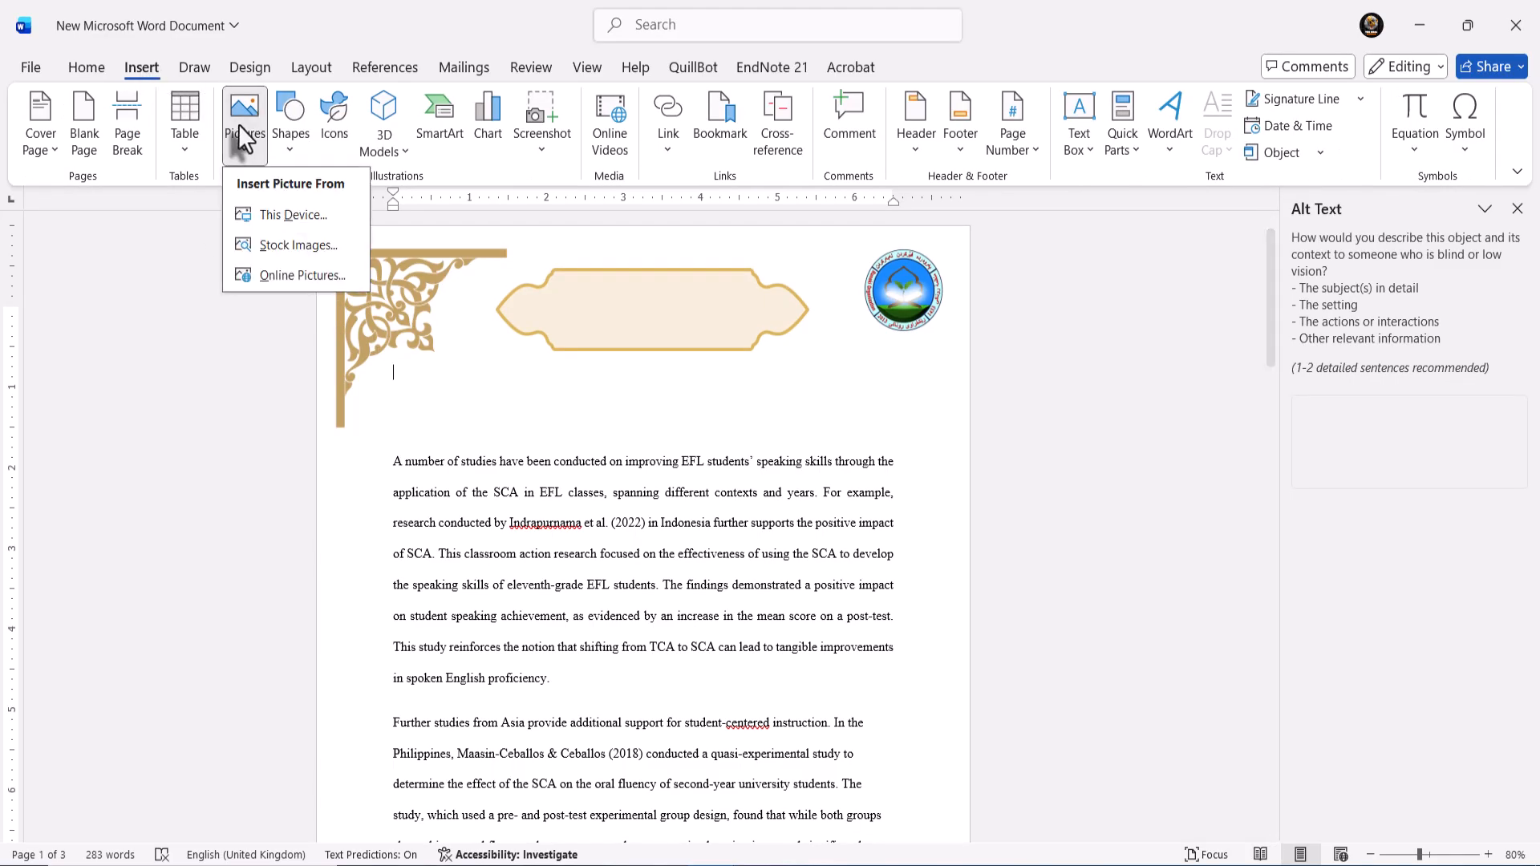
left_click(248, 205)
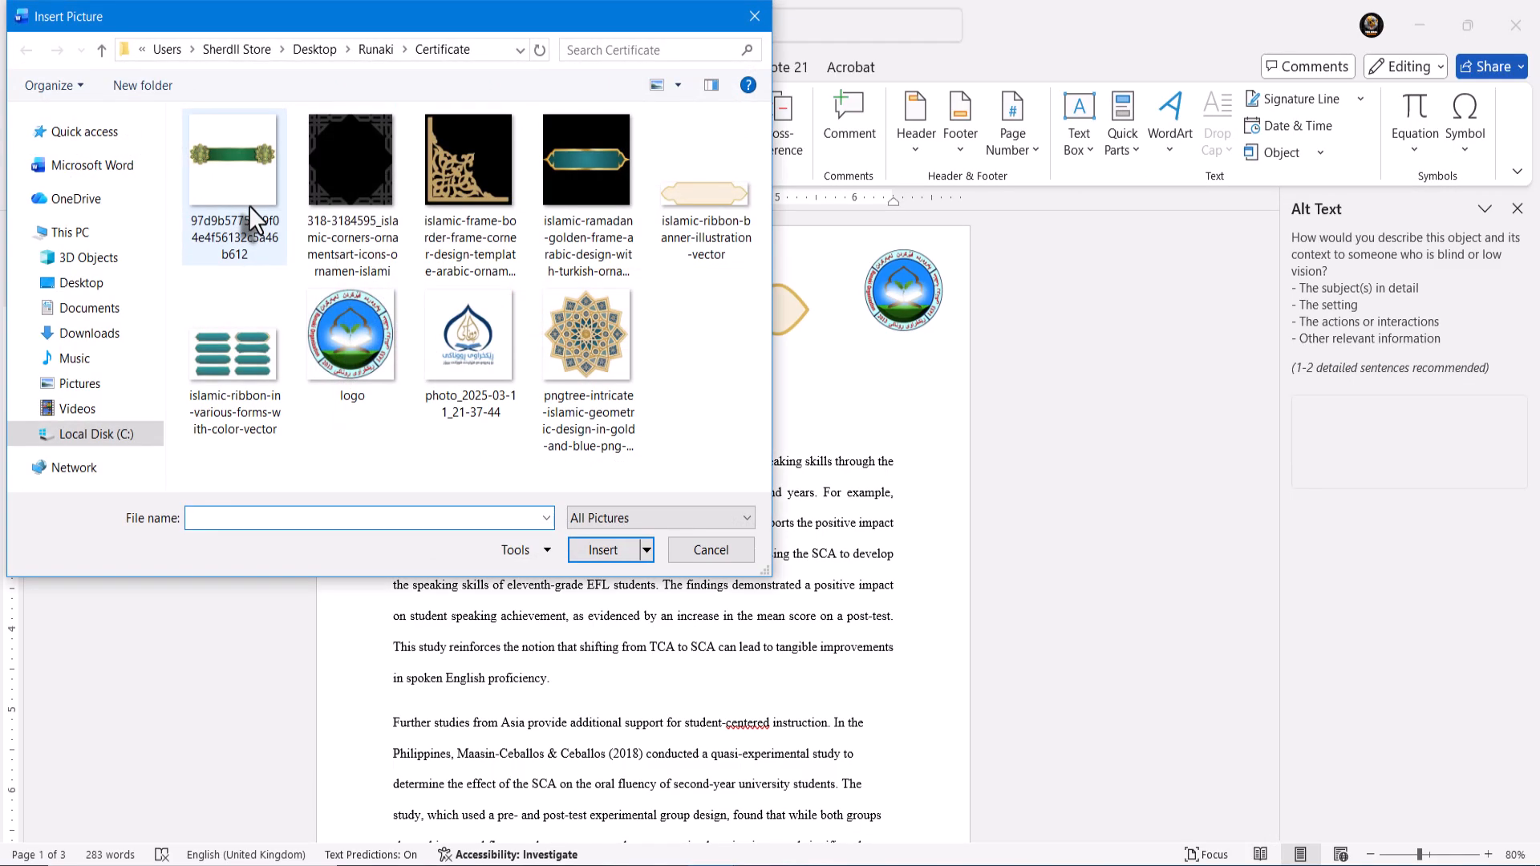
left_click(258, 335)
left_click(587, 550)
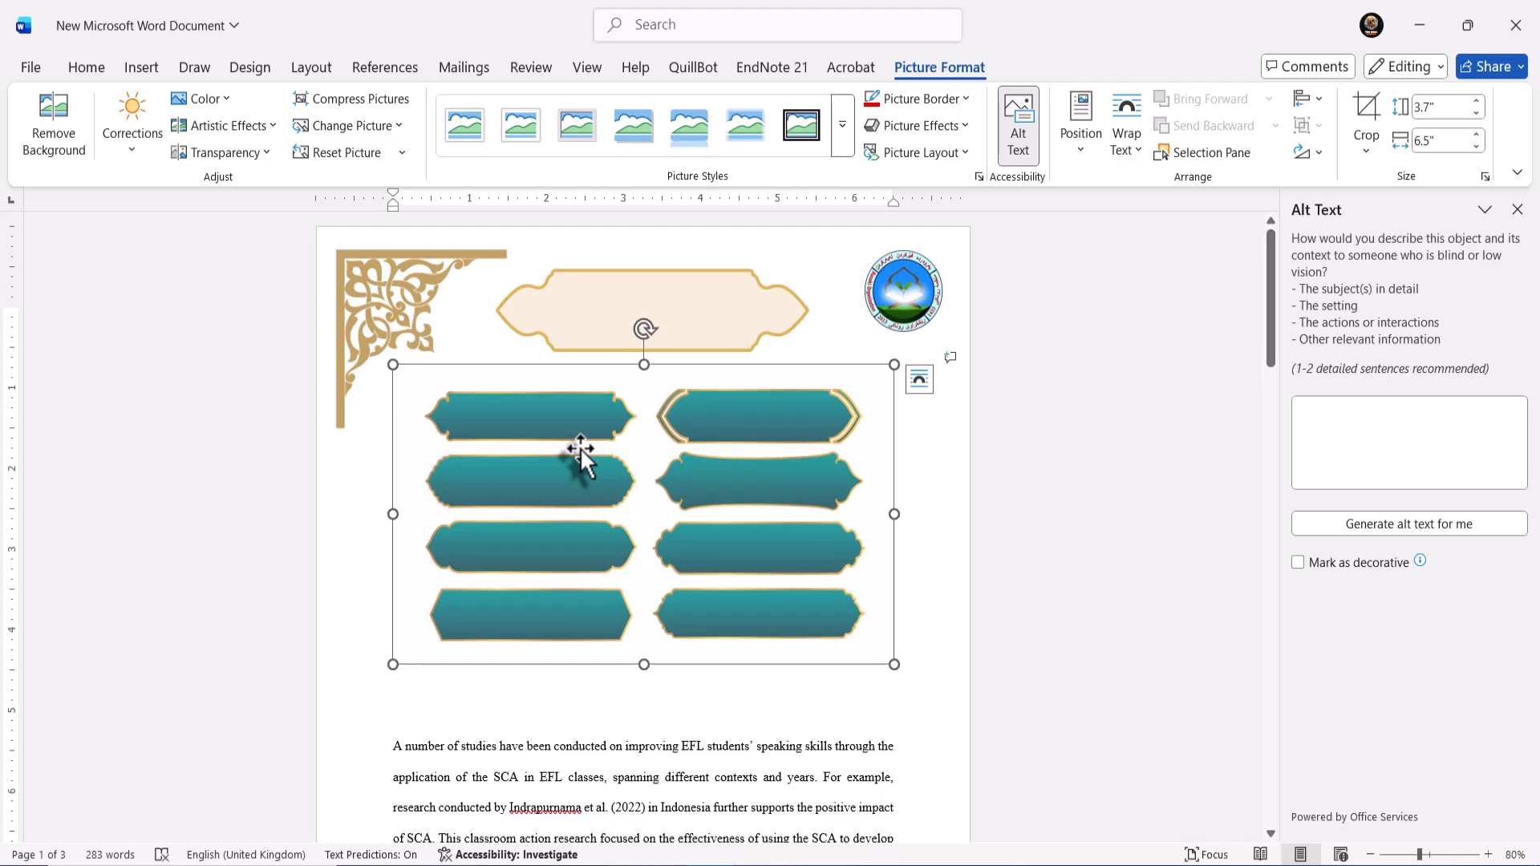
- Crop the inserted ribbon sheet to only its upper-left teal ribbon, about 0.77" by 3"
left_click(1368, 116)
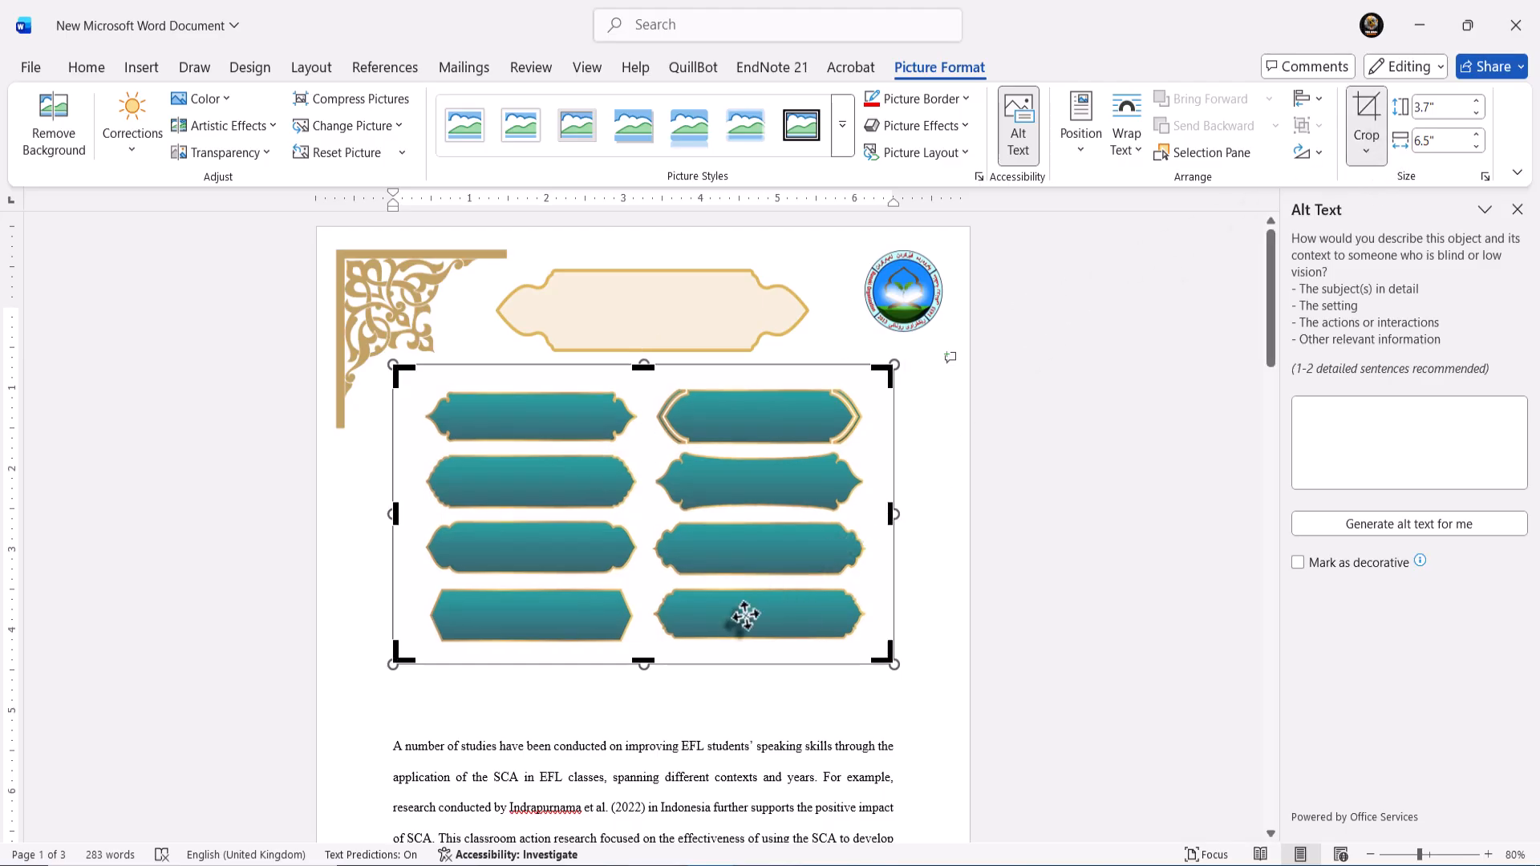
left_click_drag(641, 662, 649, 451)
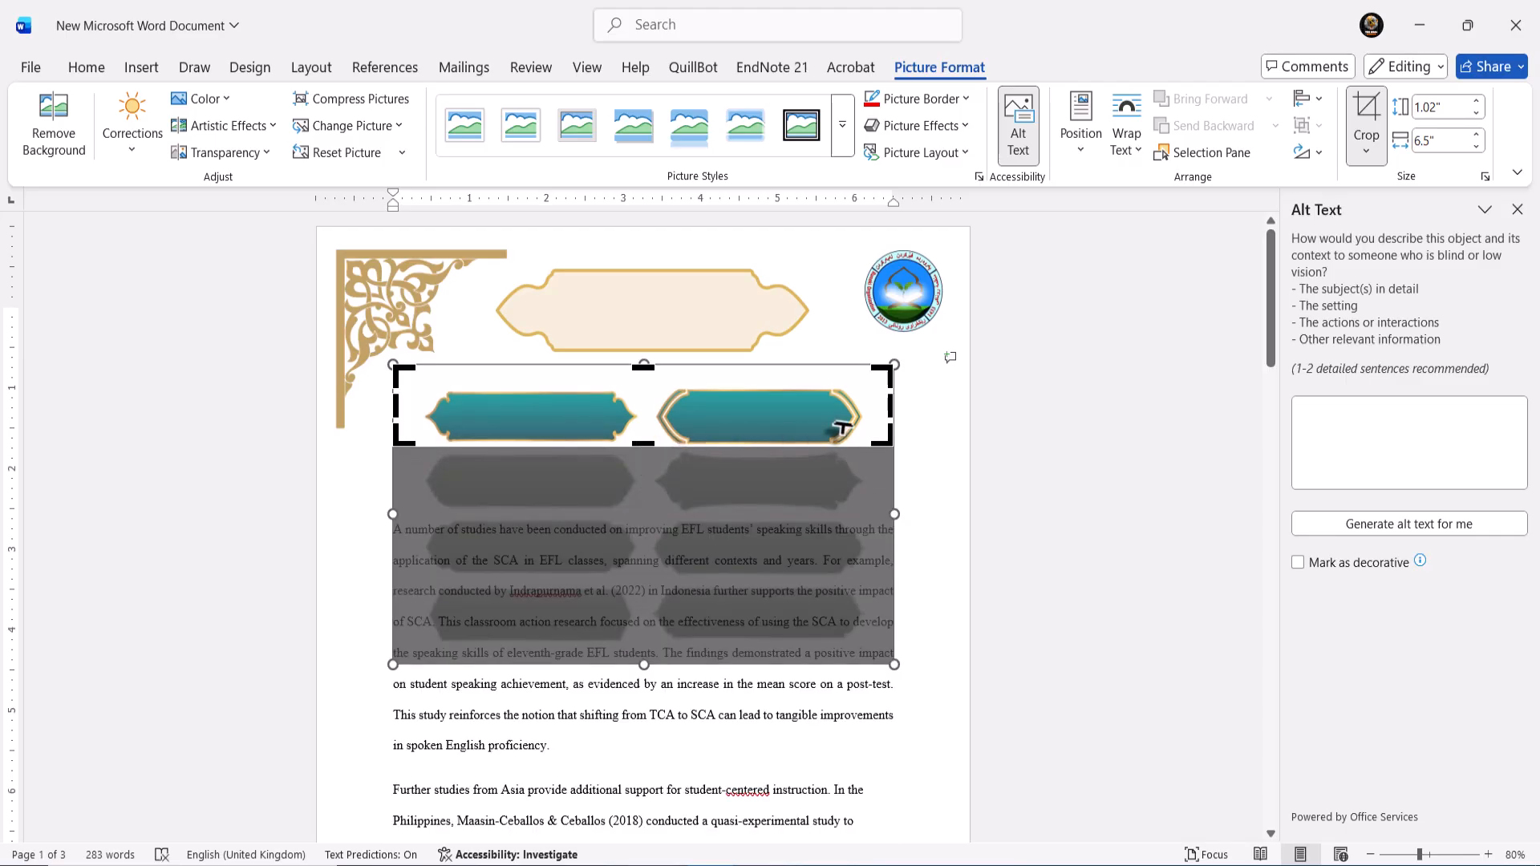
left_click_drag(887, 411, 646, 423)
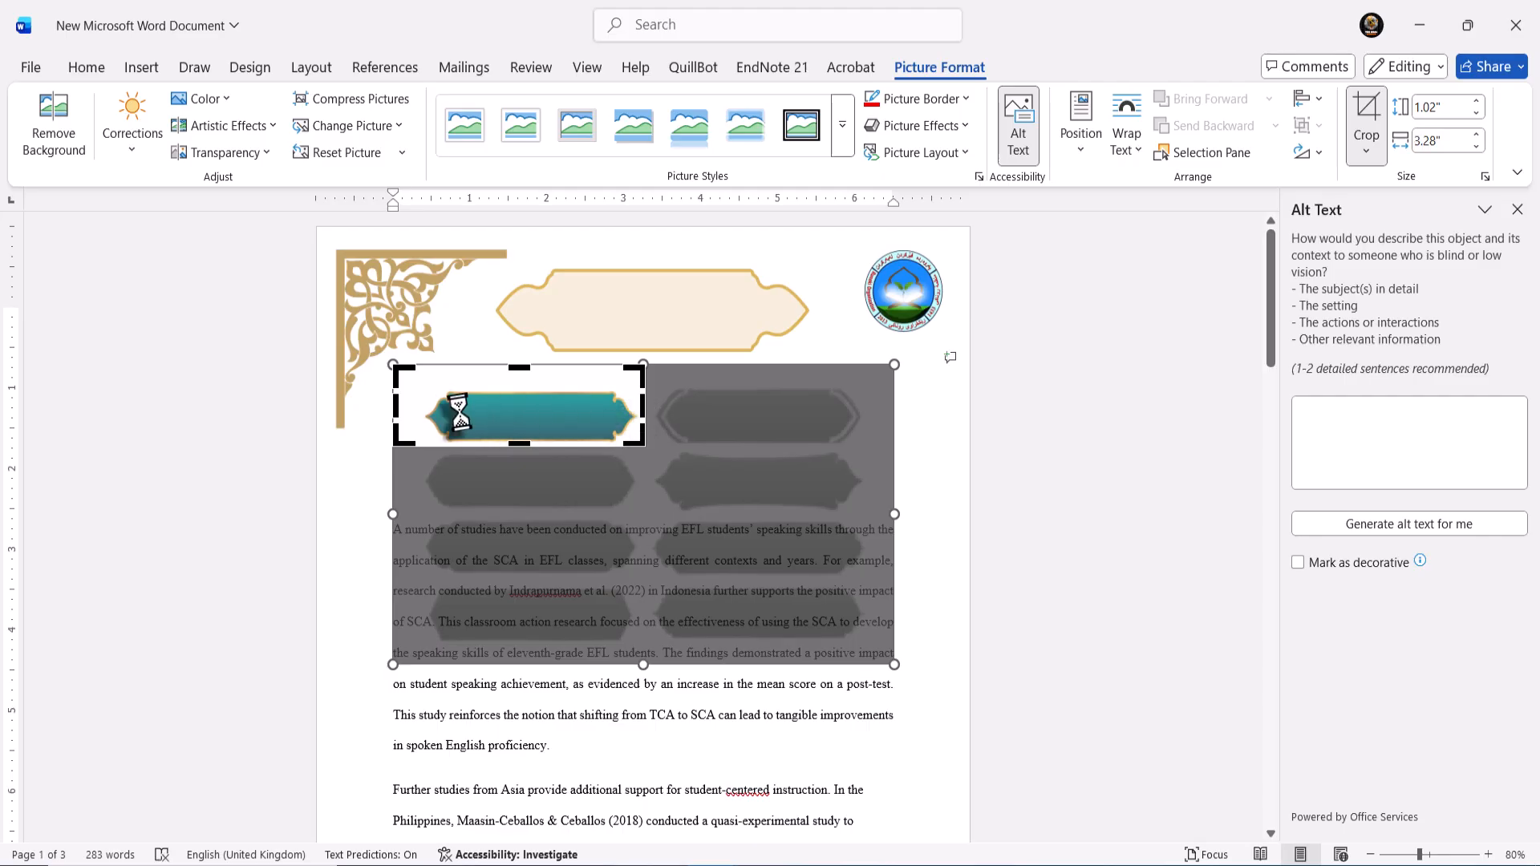
left_click_drag(388, 413, 414, 410)
left_click_drag(507, 365, 499, 385)
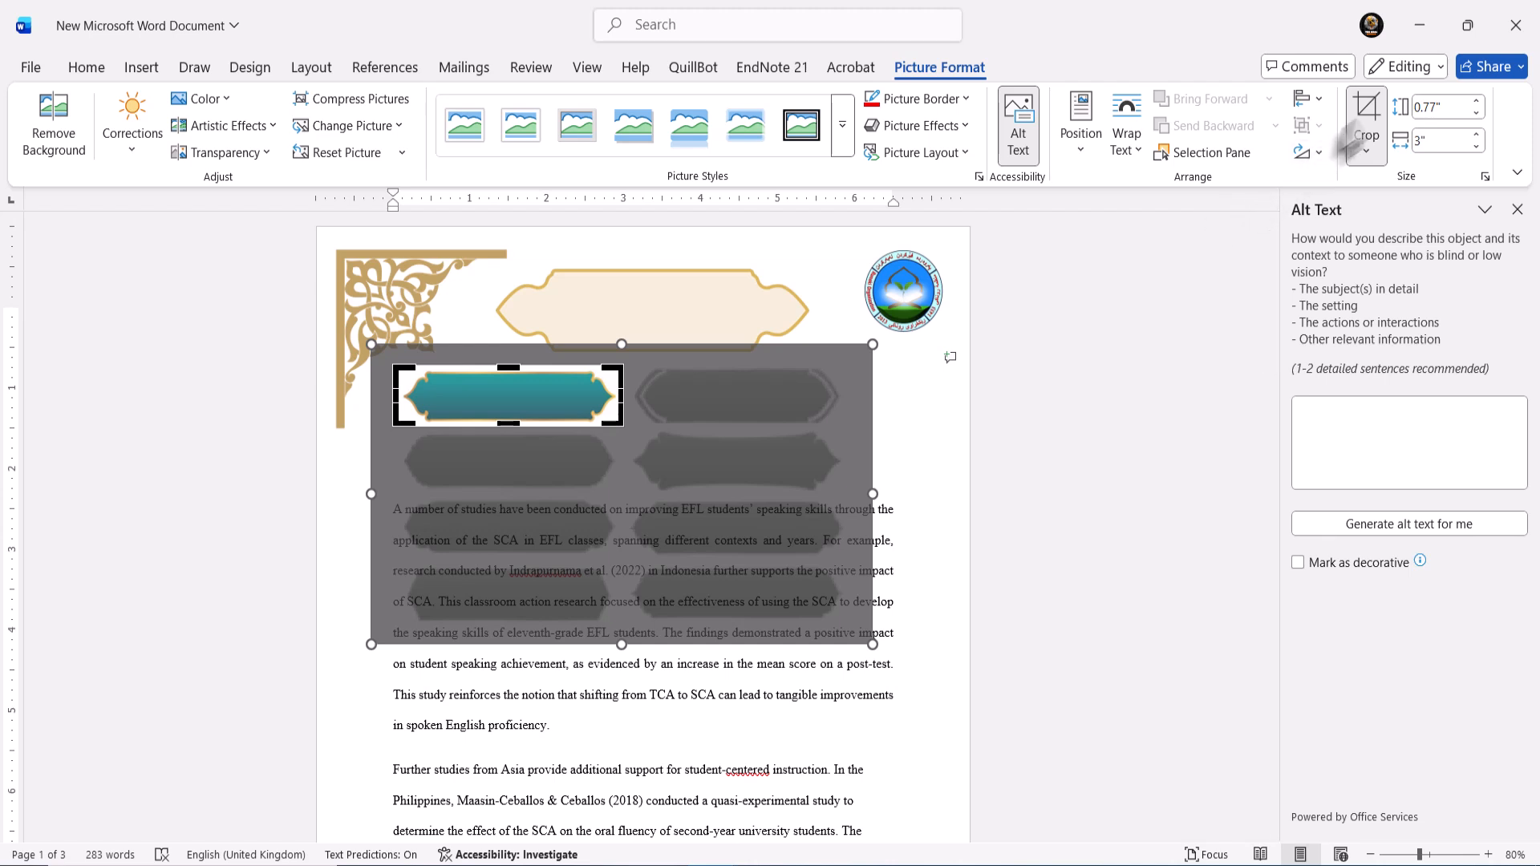
left_click(1368, 110)
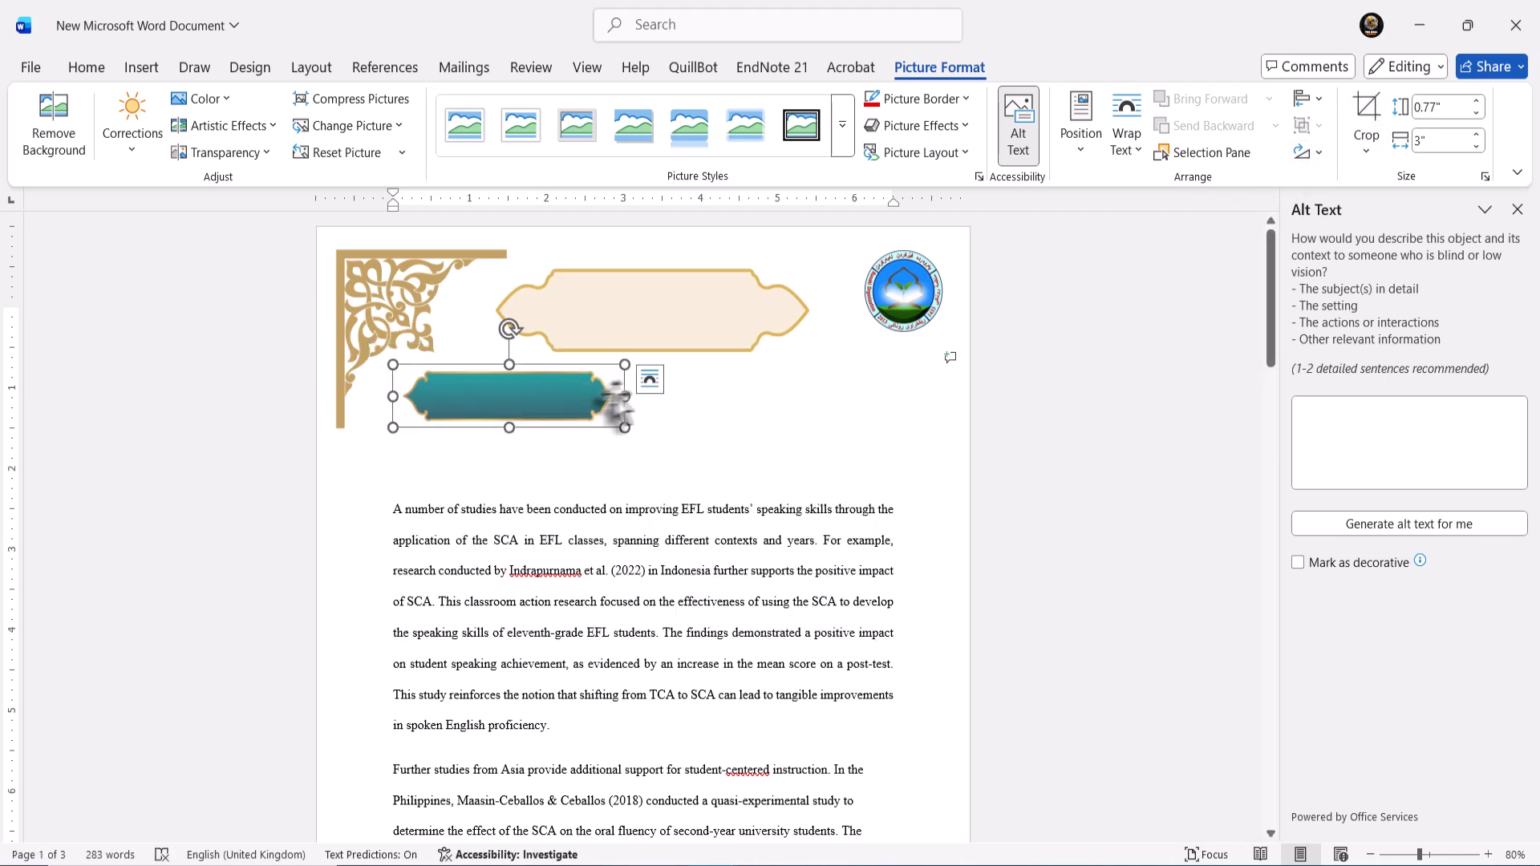
- Set the teal ribbon's text wrapping to Behind Text and move it down to the end of the first paragraph
left_click(655, 381)
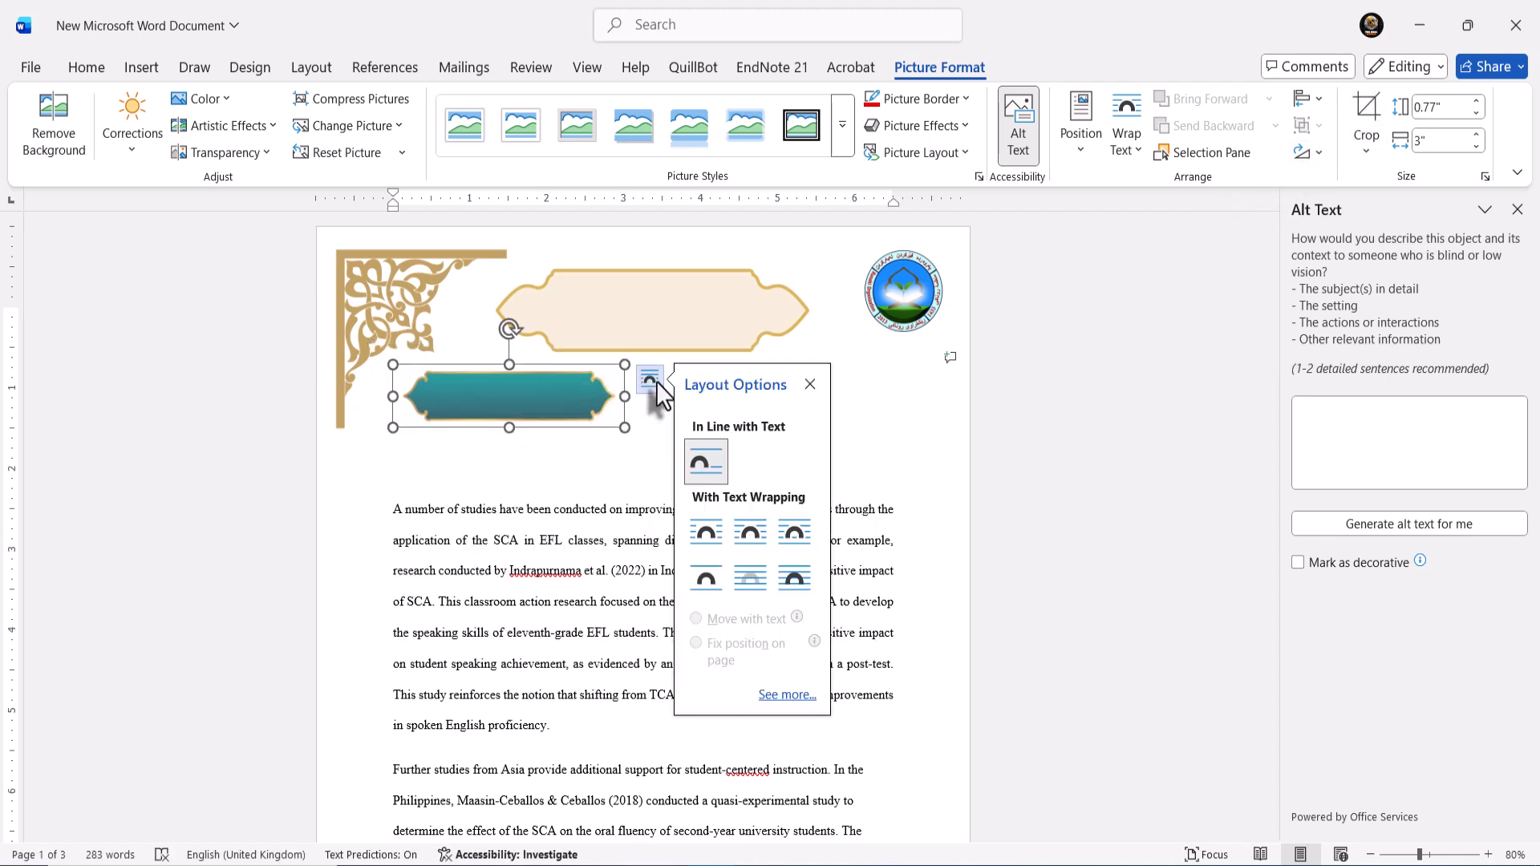
left_click(739, 566)
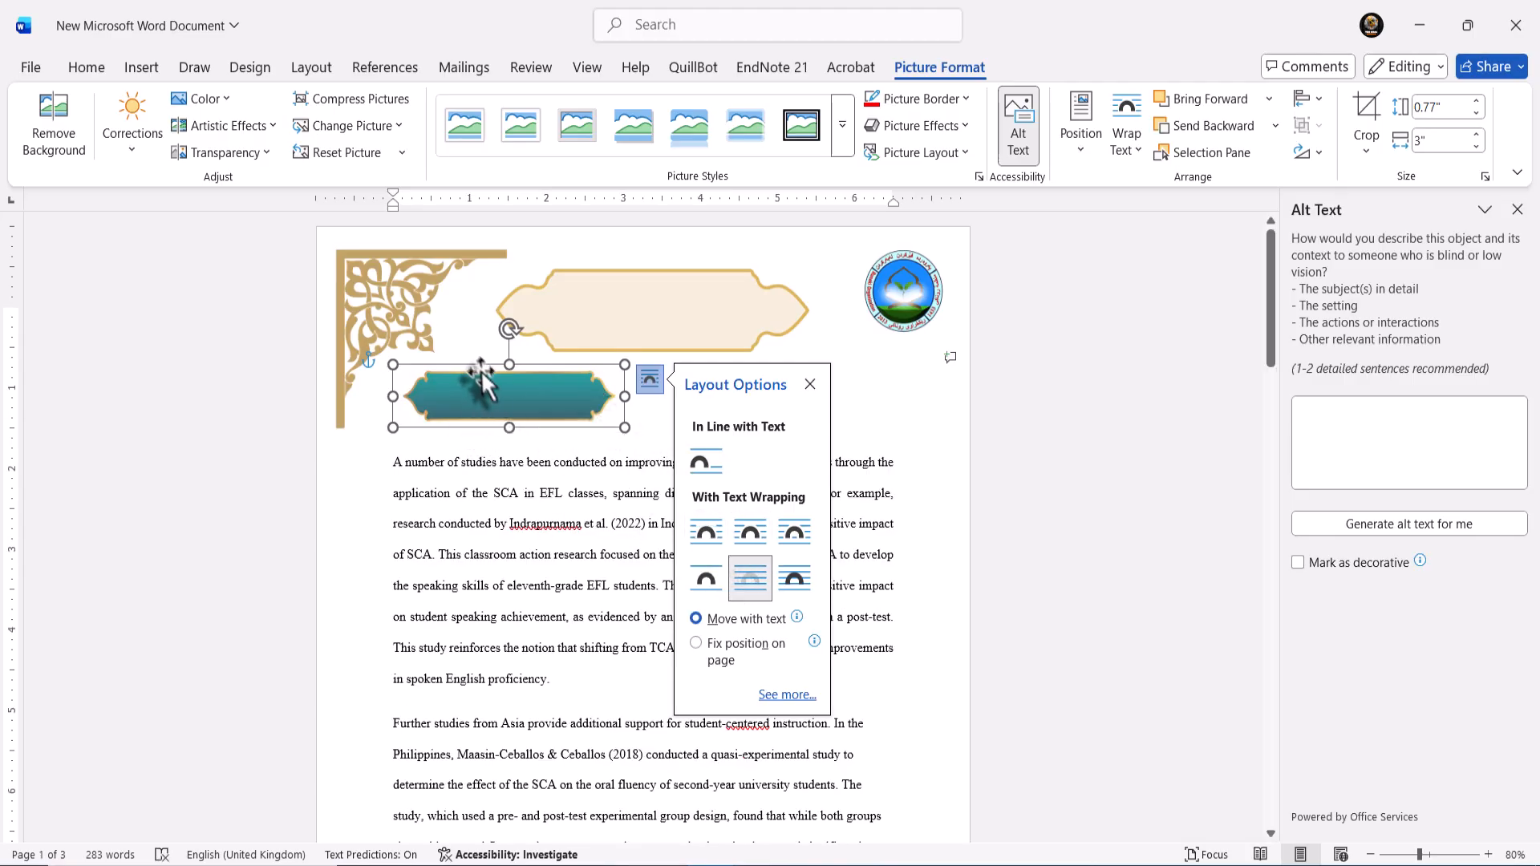
left_click_drag(491, 398, 638, 394)
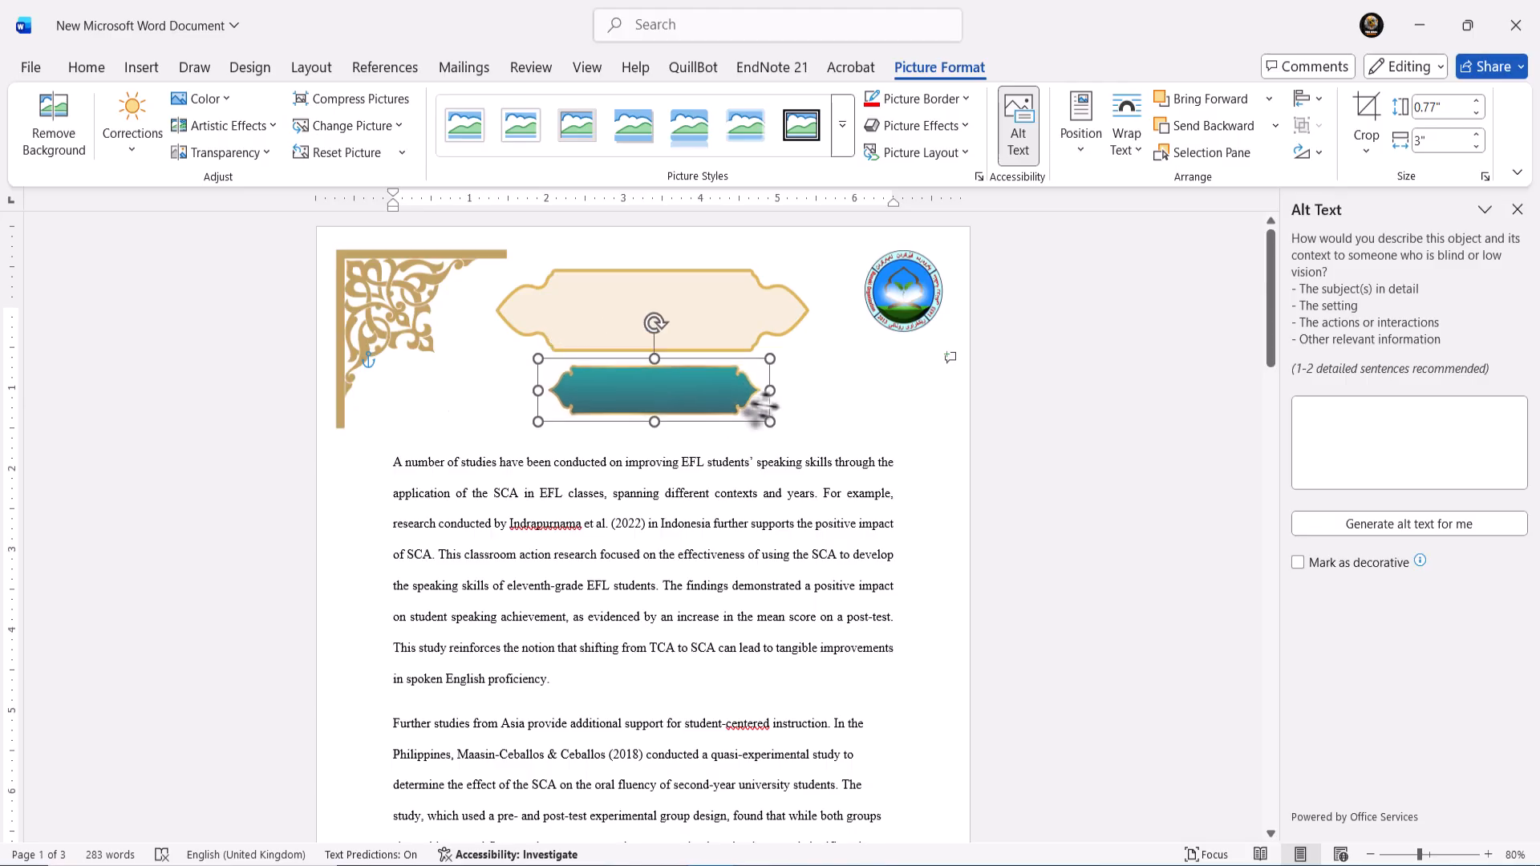
left_click_drag(758, 409, 710, 690)
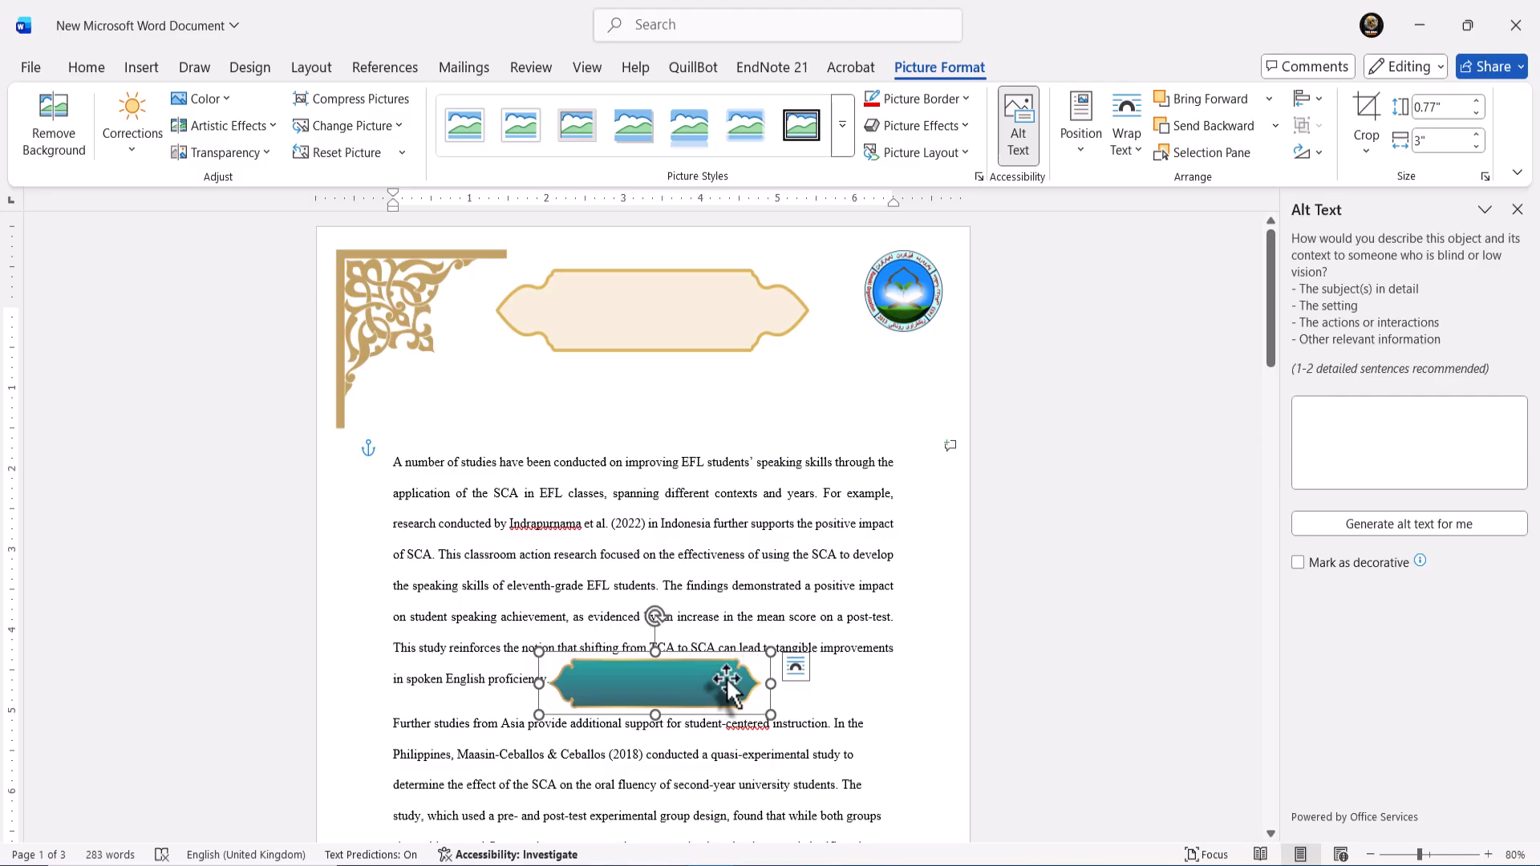
- Set the teal ribbon In Line with Text and move it to the start of the "Further studies from Asia" paragraph
left_click(795, 666)
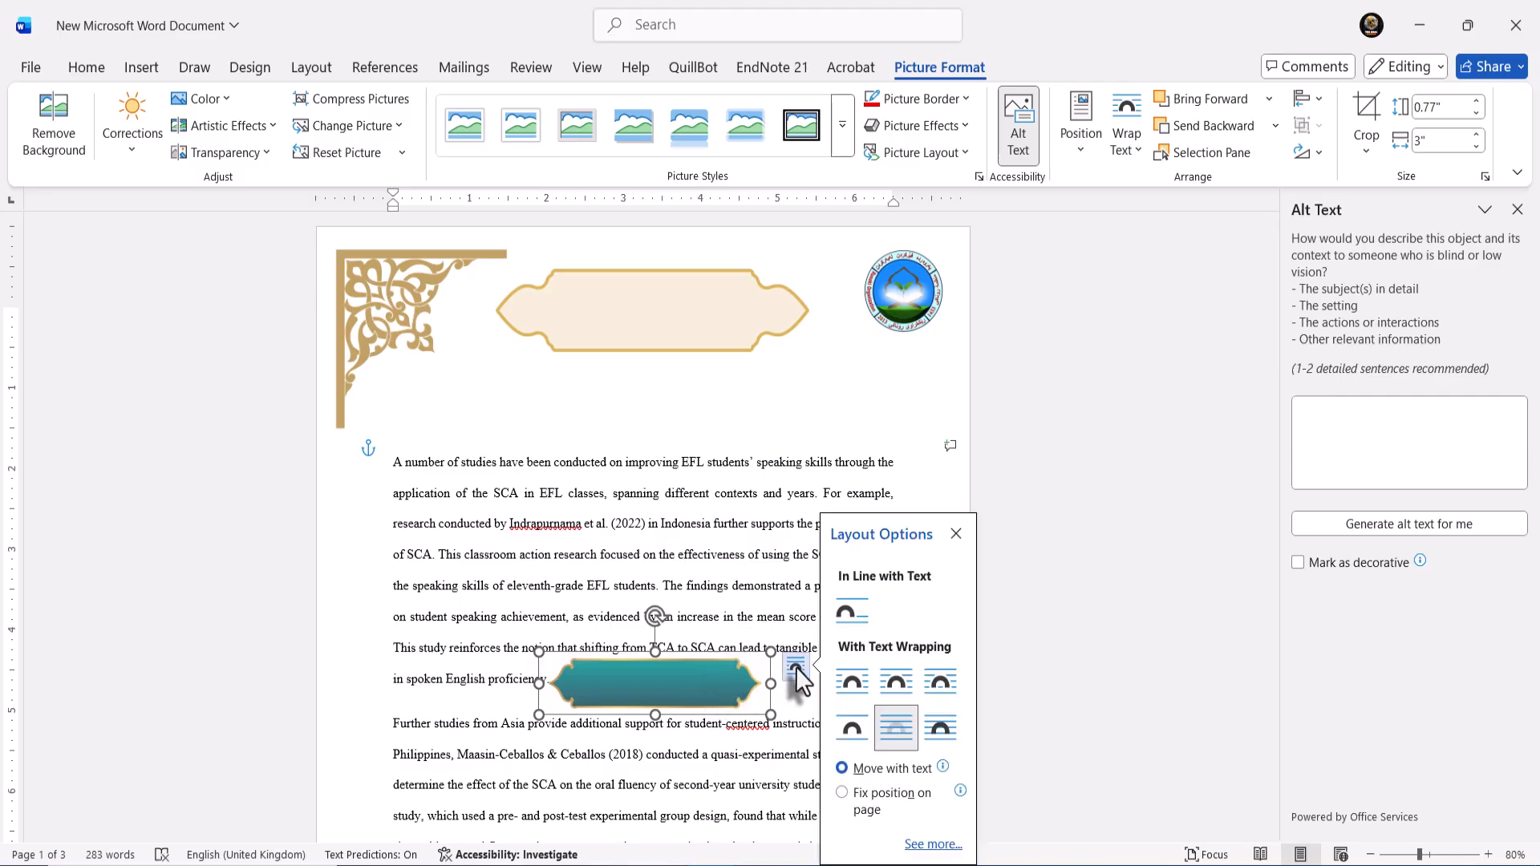
left_click(852, 616)
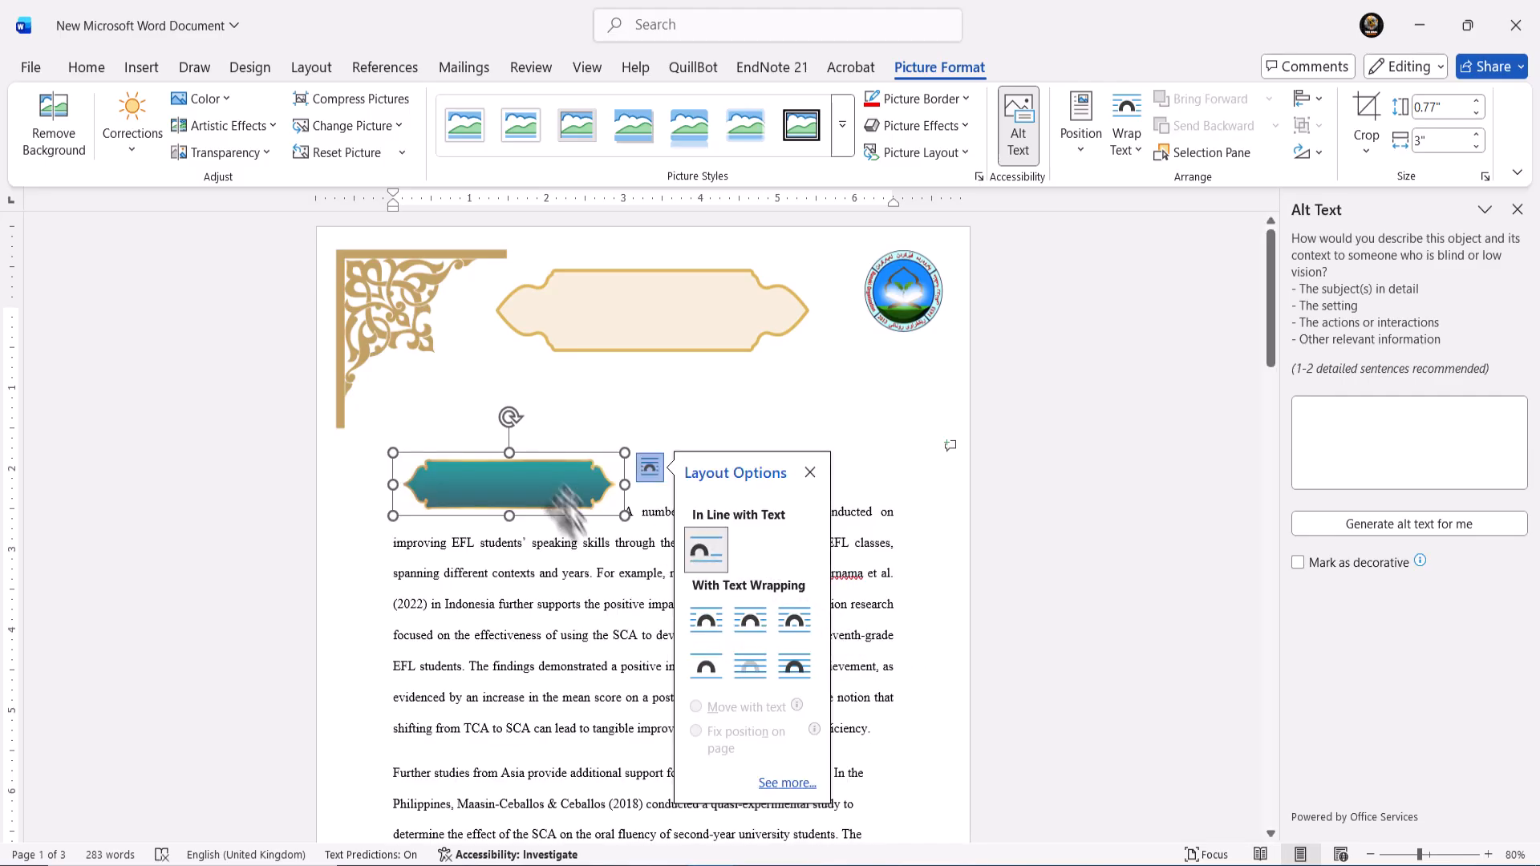
left_click_drag(570, 510, 898, 749)
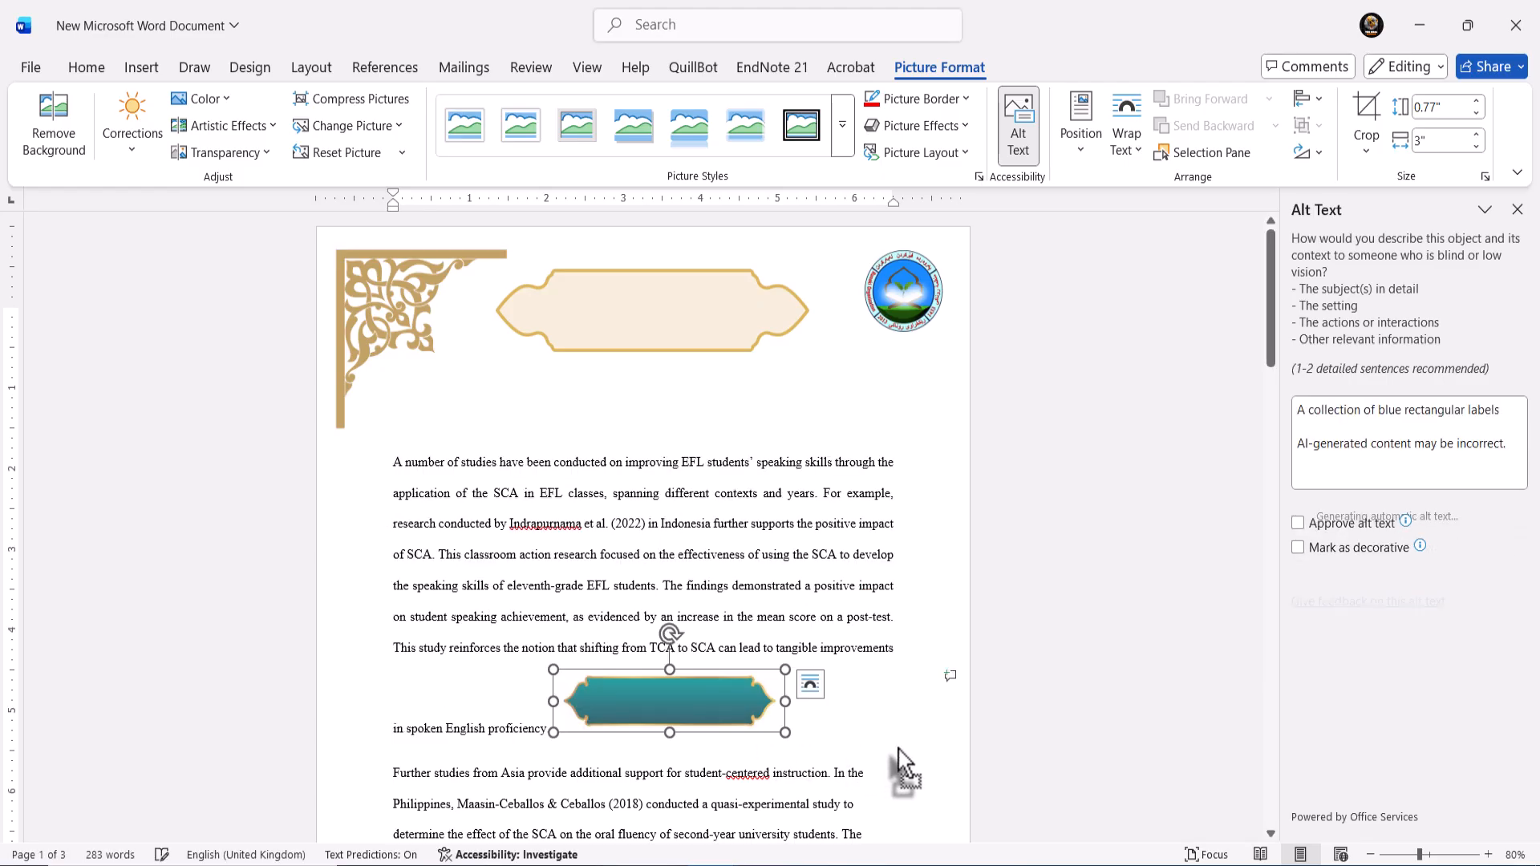
left_click_drag(732, 720, 384, 726)
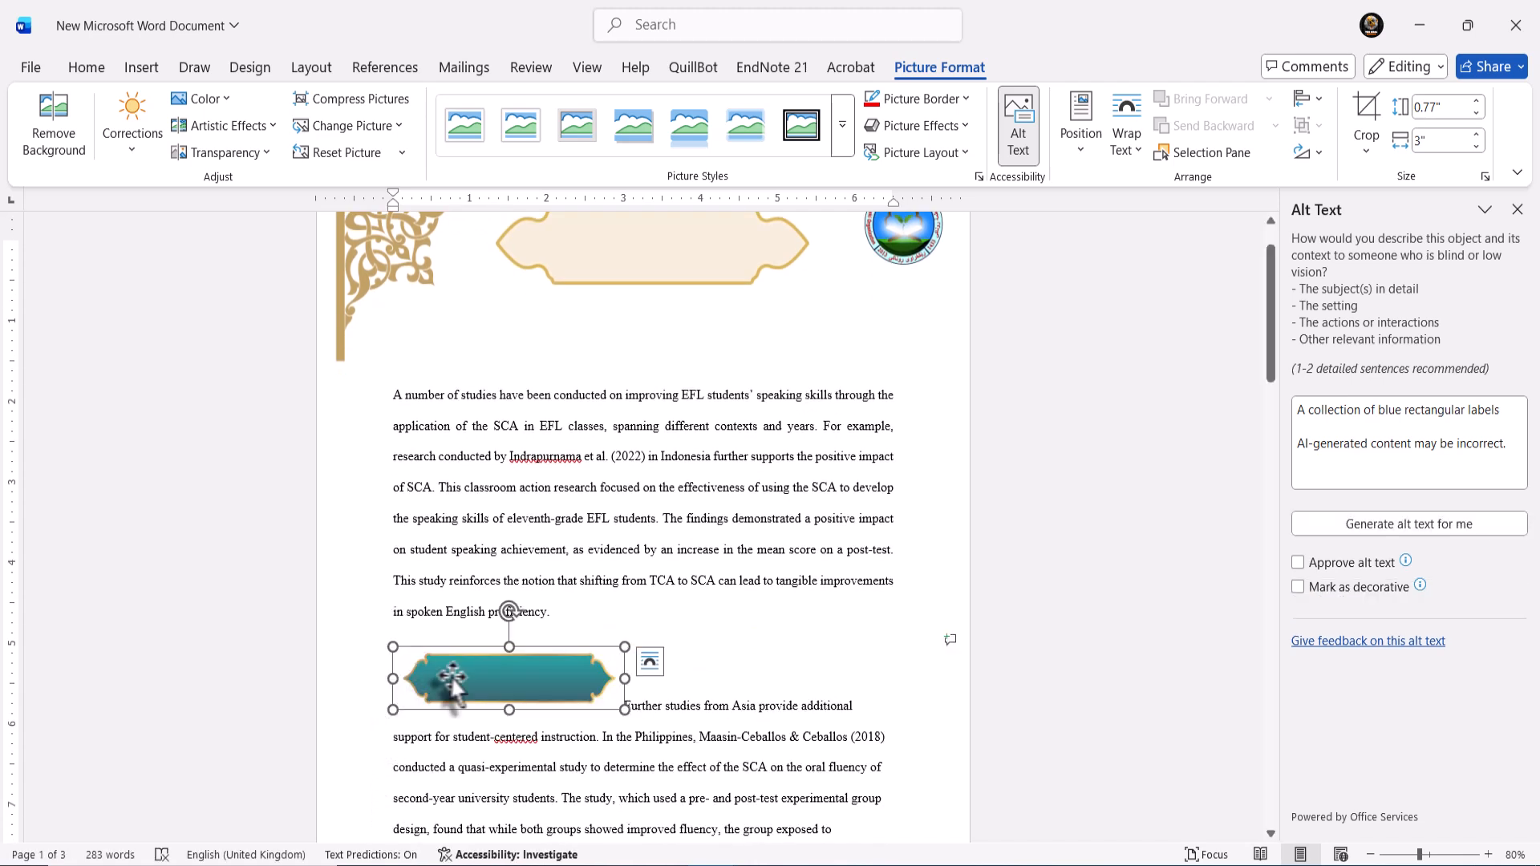
- Try Square wrapping on the teal ribbon and switch it to Top and Bottom
left_click(648, 662)
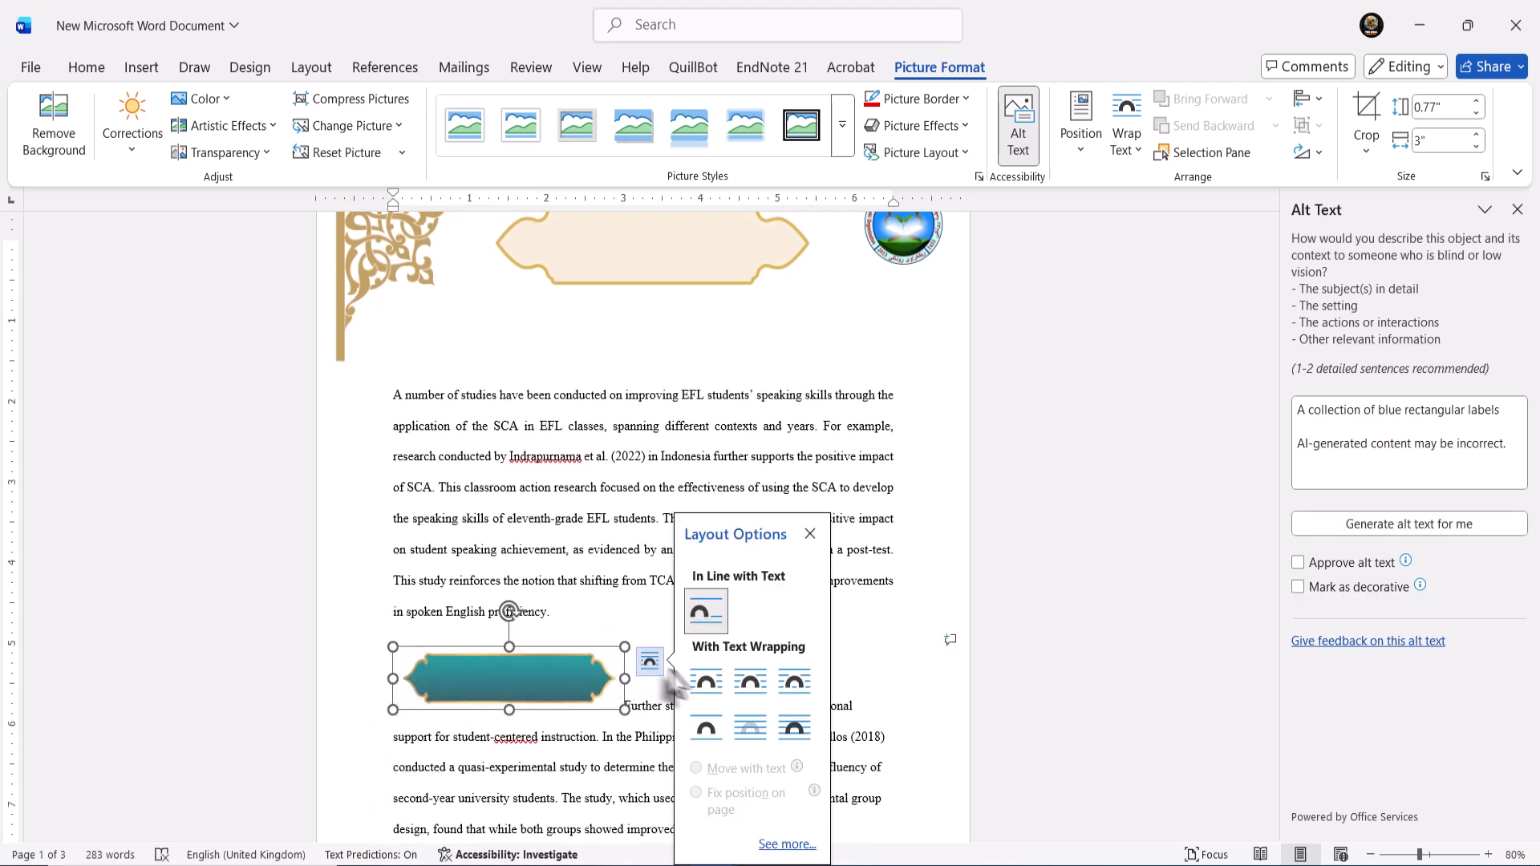
left_click(706, 681)
left_click(706, 726)
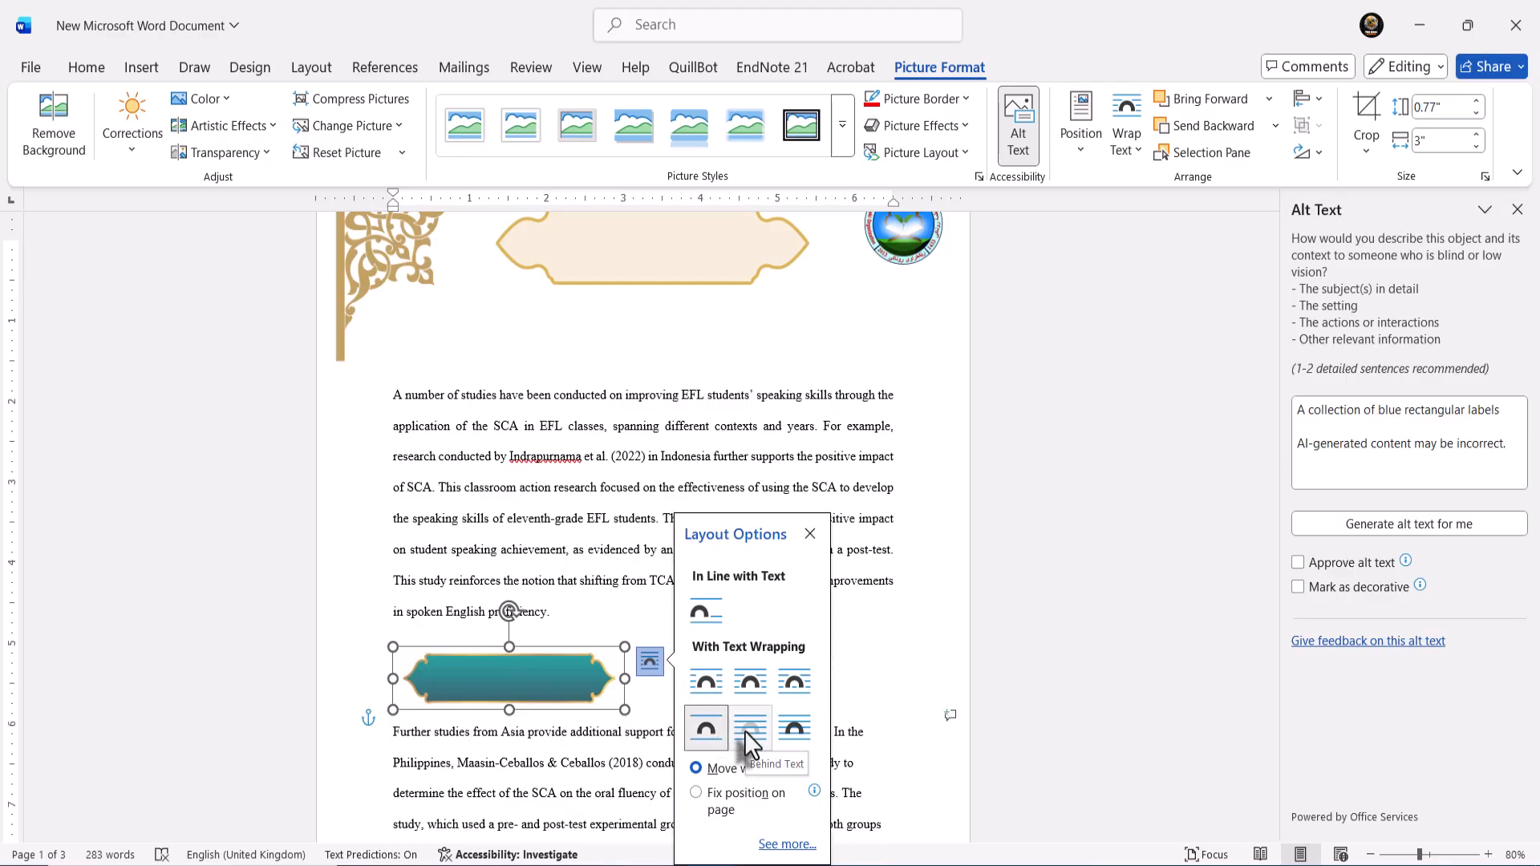
- Move the teal ribbon to the horizontal middle of the page, between the first paragraph and the "Further studies from Asia" paragraph
left_click(548, 676)
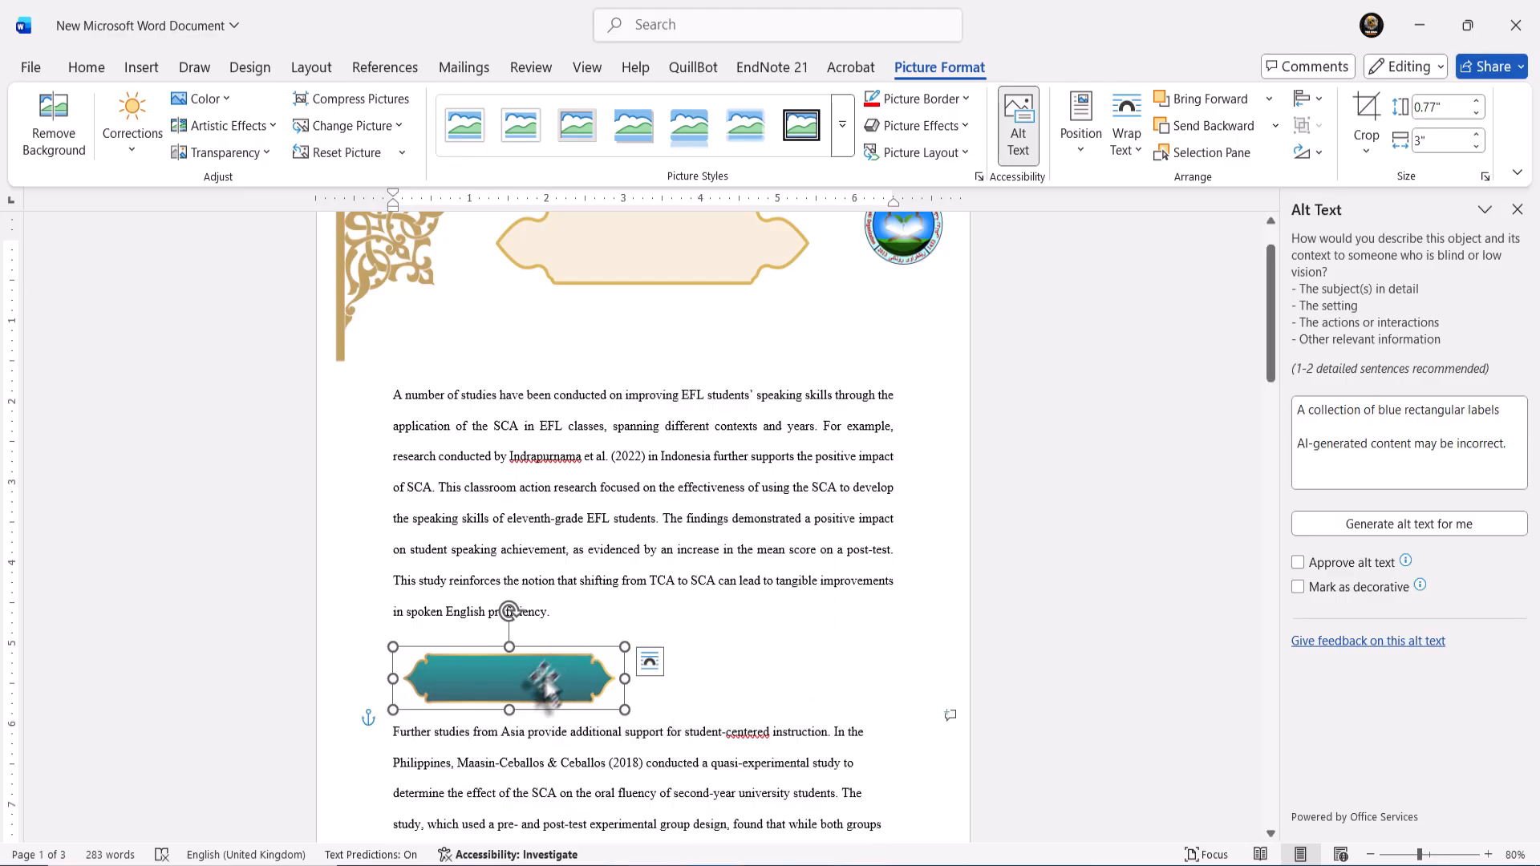
left_click_drag(536, 677, 675, 664)
left_click(770, 647)
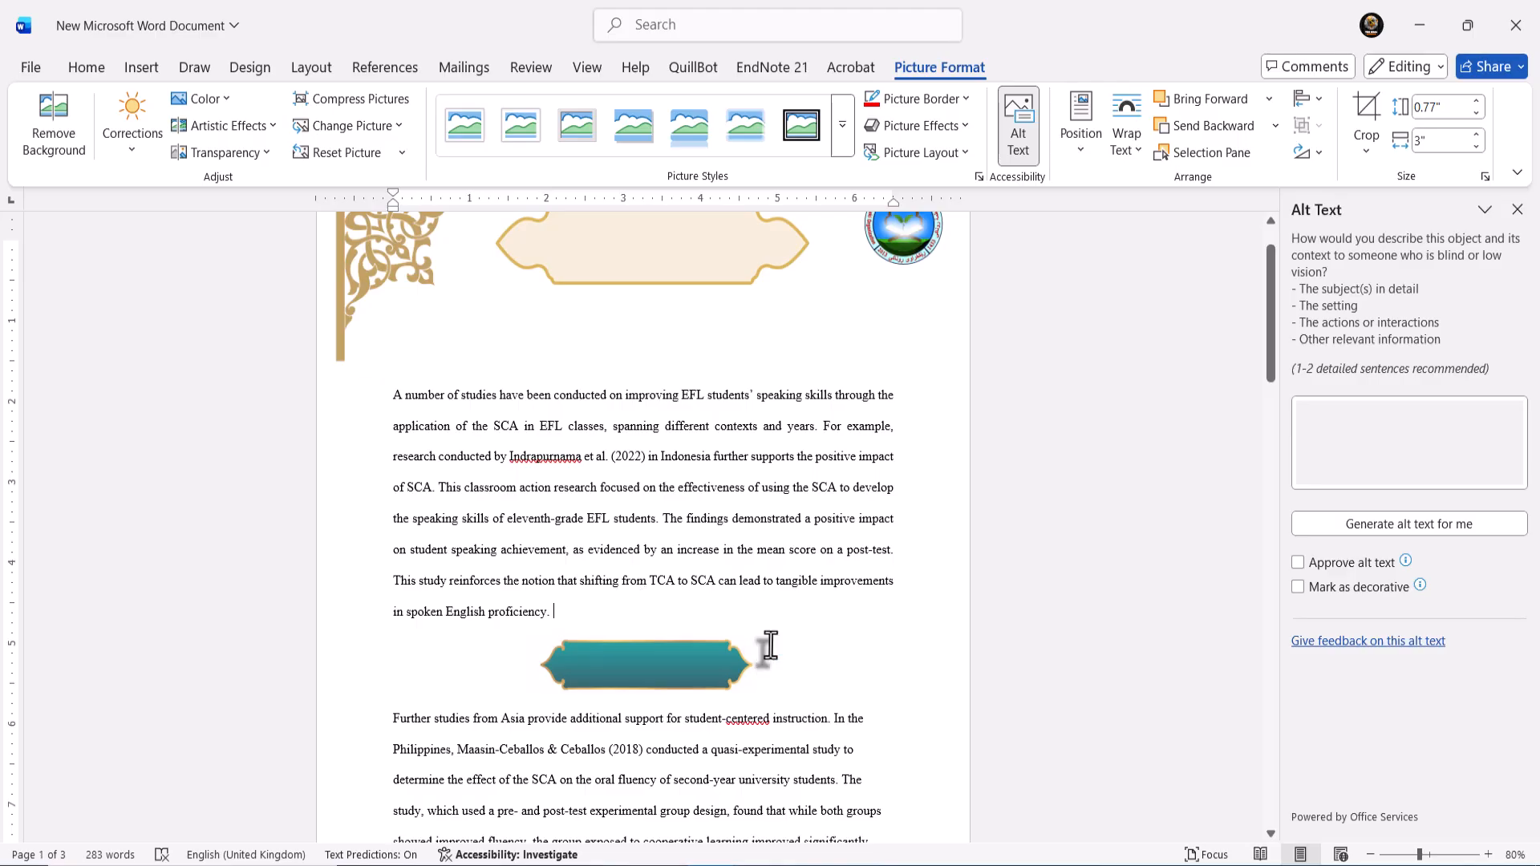
left_click(718, 669)
left_click(785, 664)
left_click(742, 672)
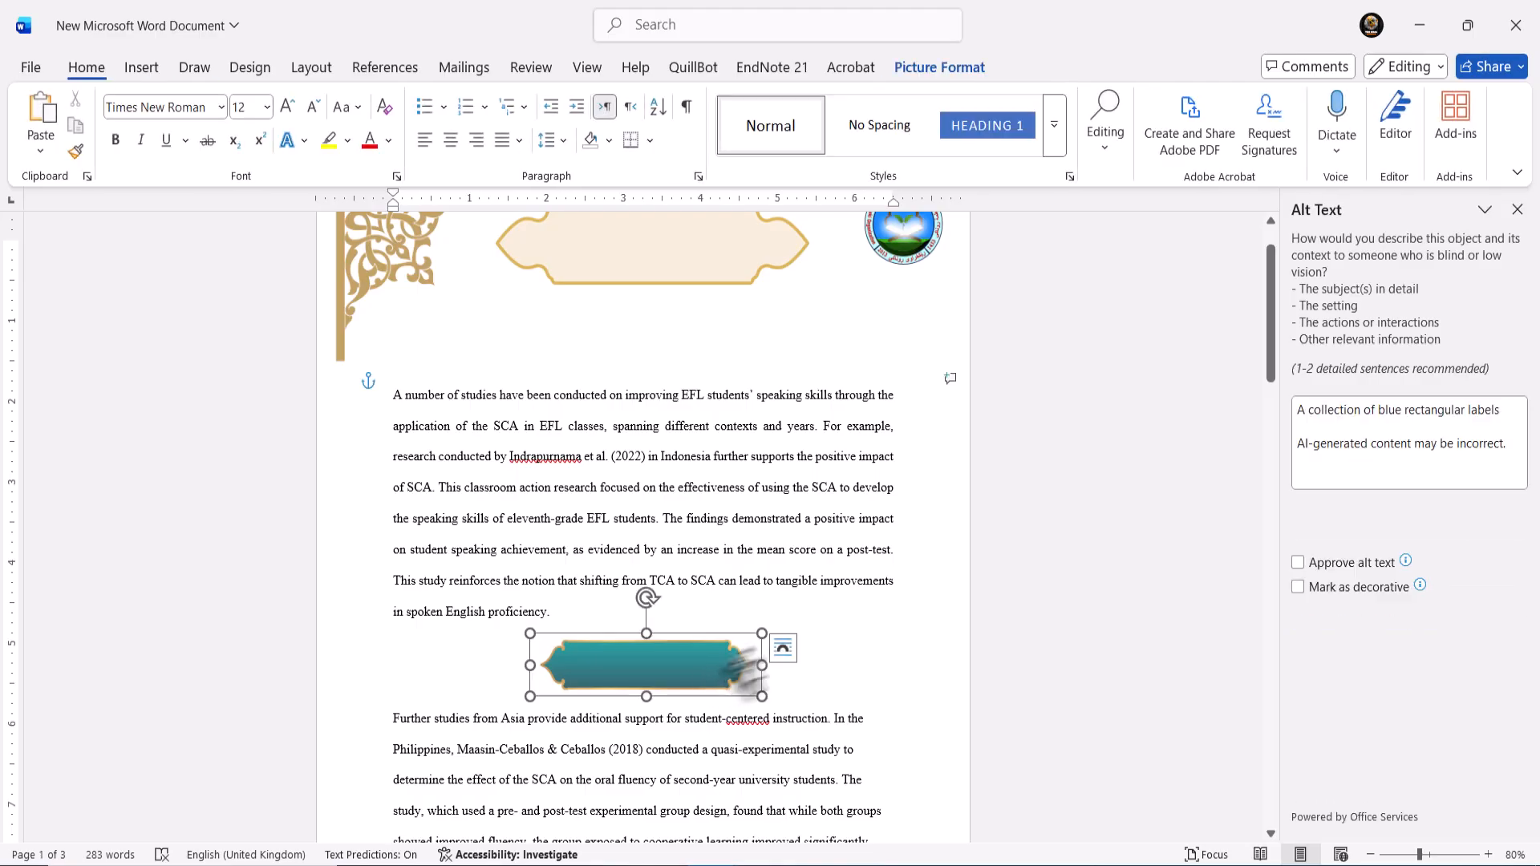
- Try In Front of Text wrapping on the teal ribbon and move it up slightly over the text
left_click(790, 654)
left_click(931, 727)
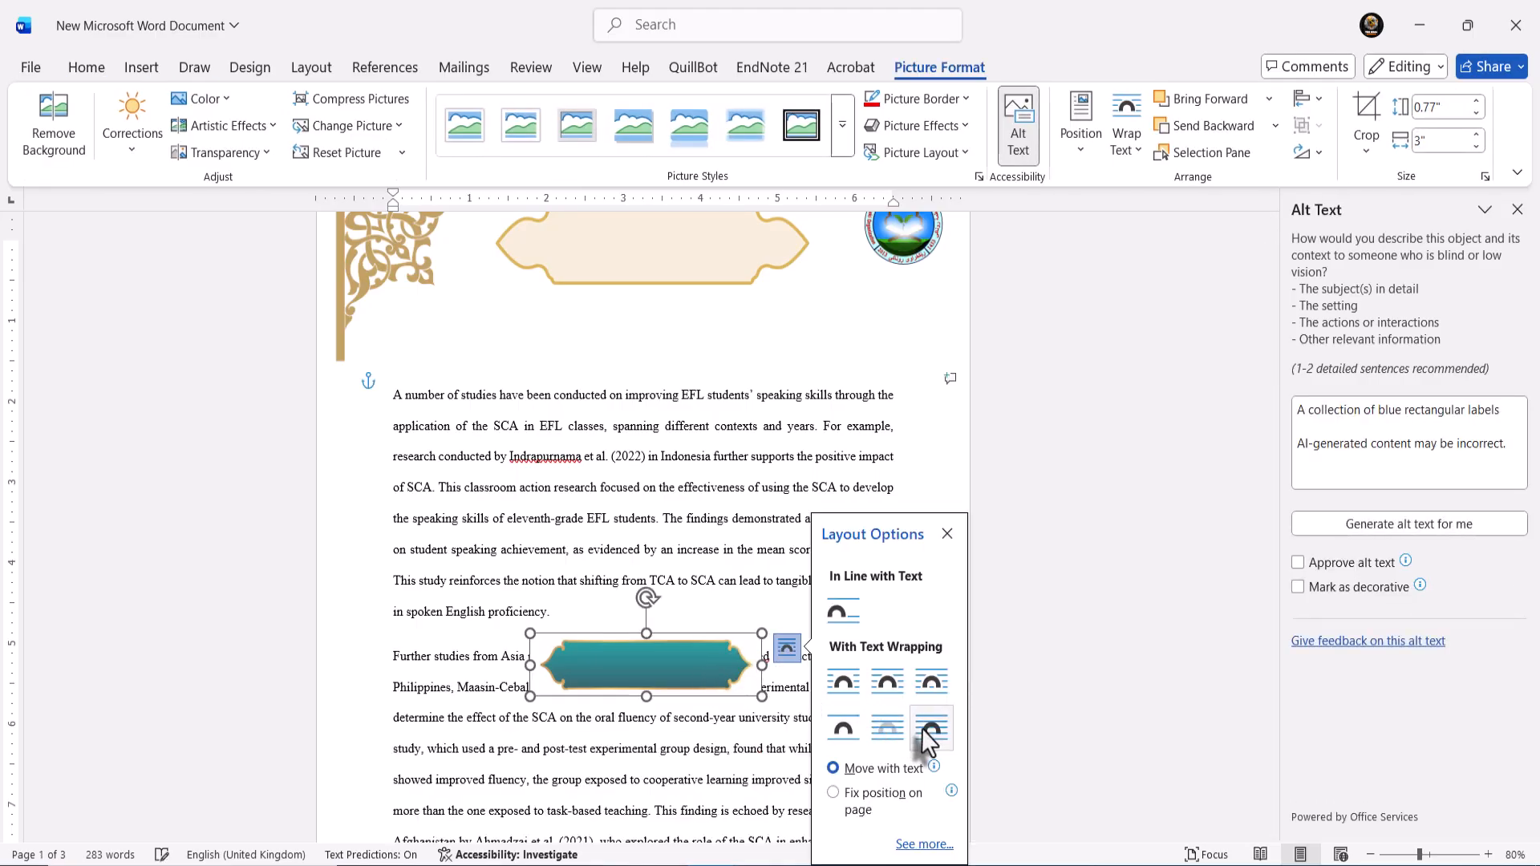
left_click_drag(703, 680, 711, 645)
- Set the teal ribbon's wrapping to Top and Bottom and move it down into the gap between the two paragraphs
left_click(794, 612)
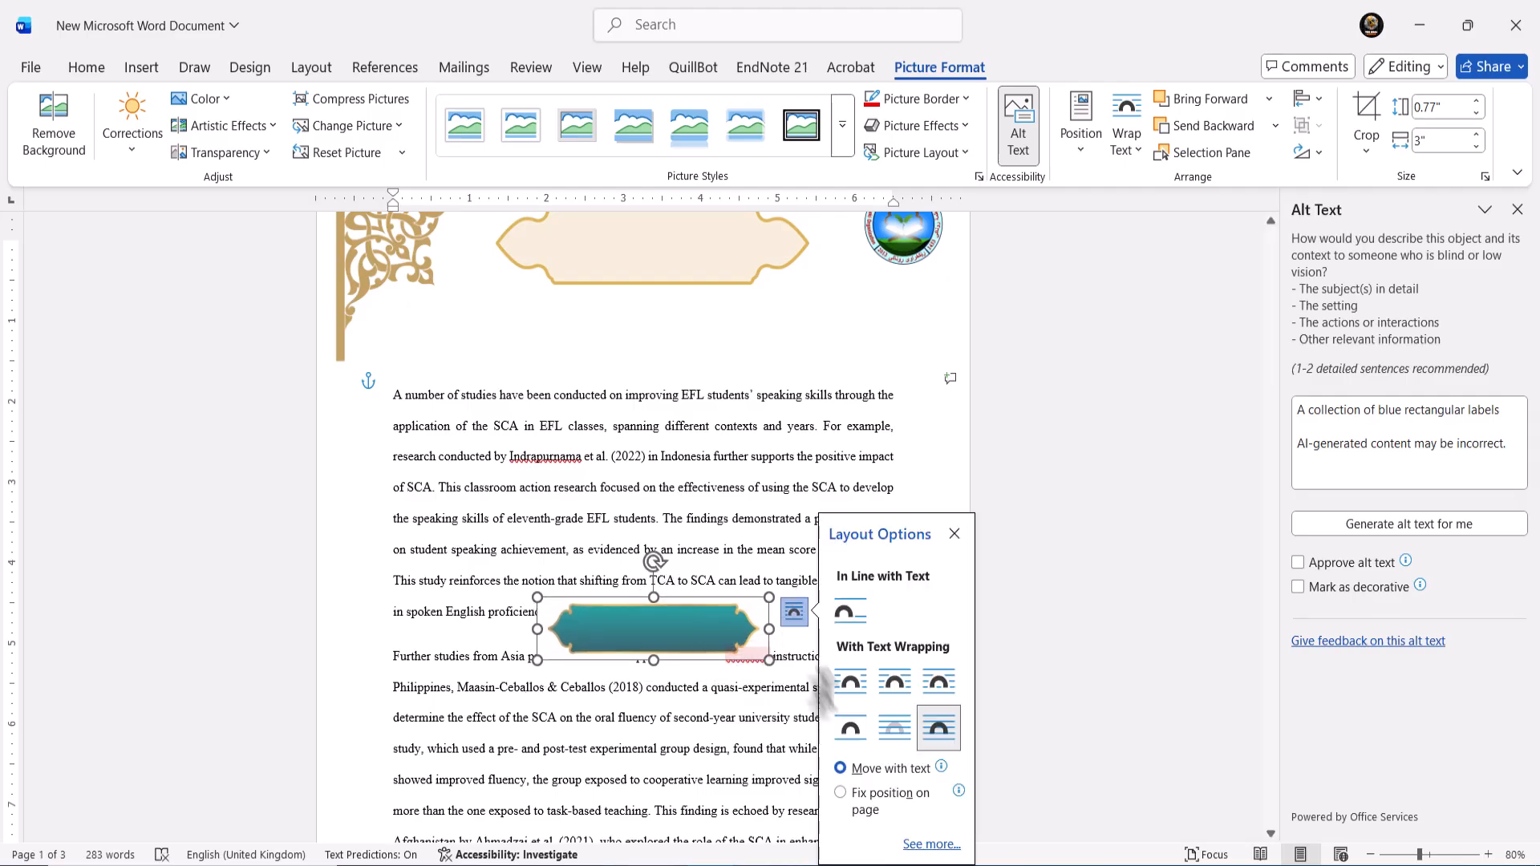
left_click(850, 729)
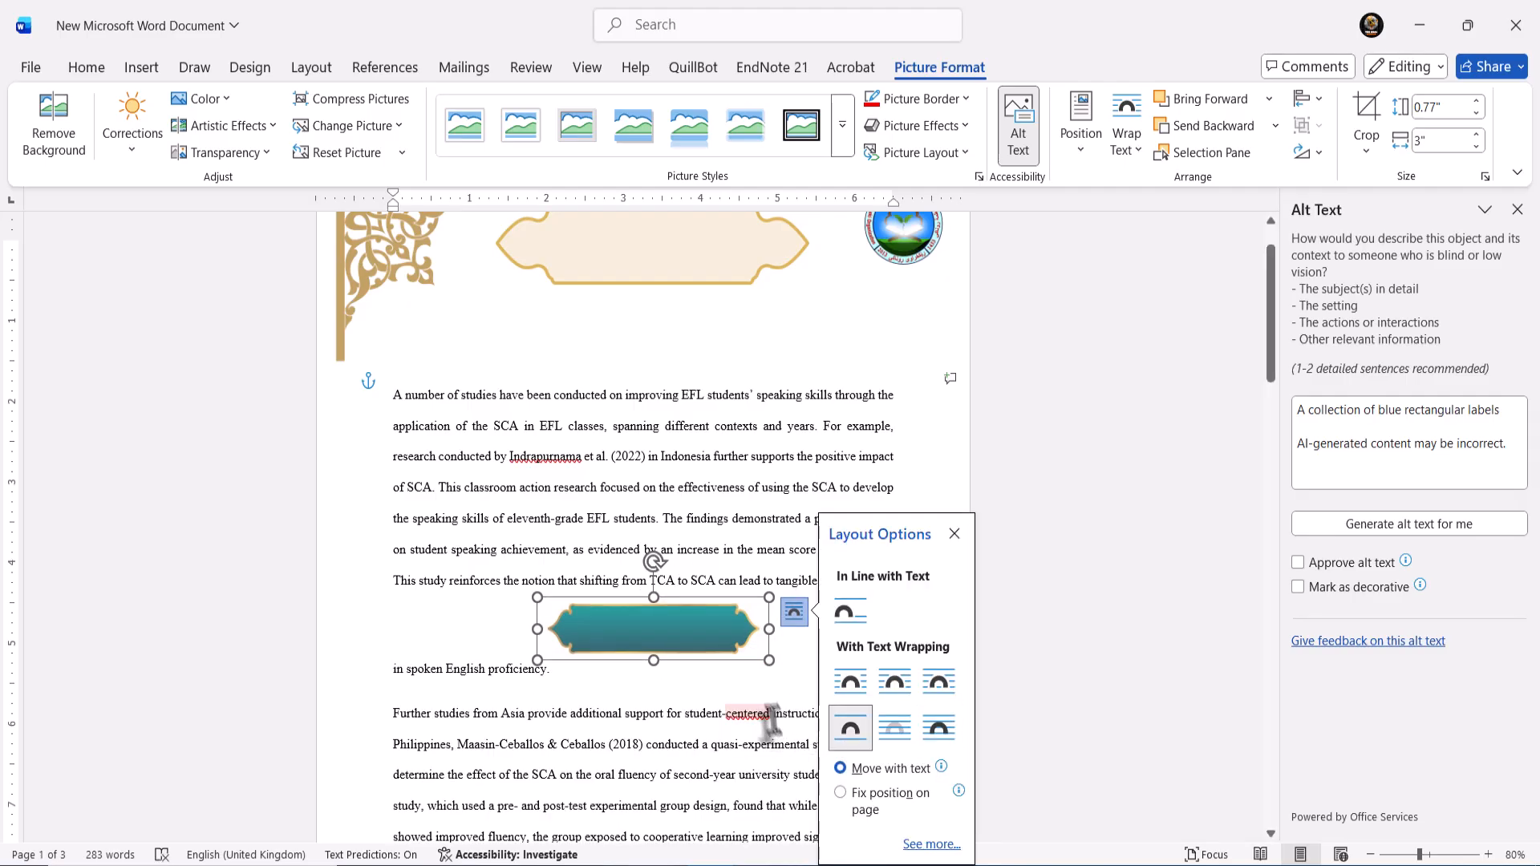
left_click_drag(697, 640, 698, 658)
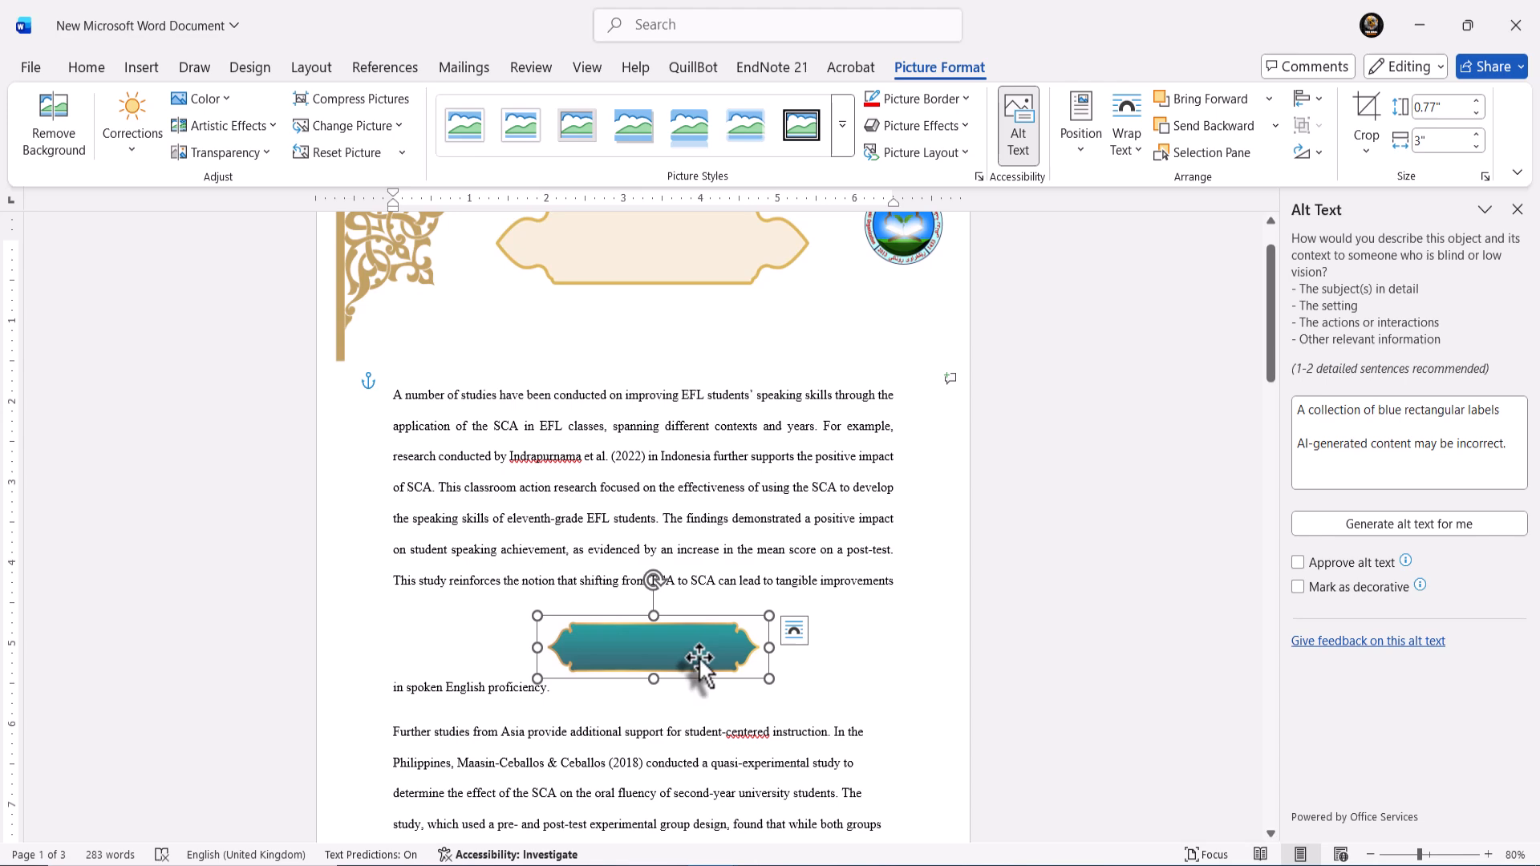
left_click(831, 663)
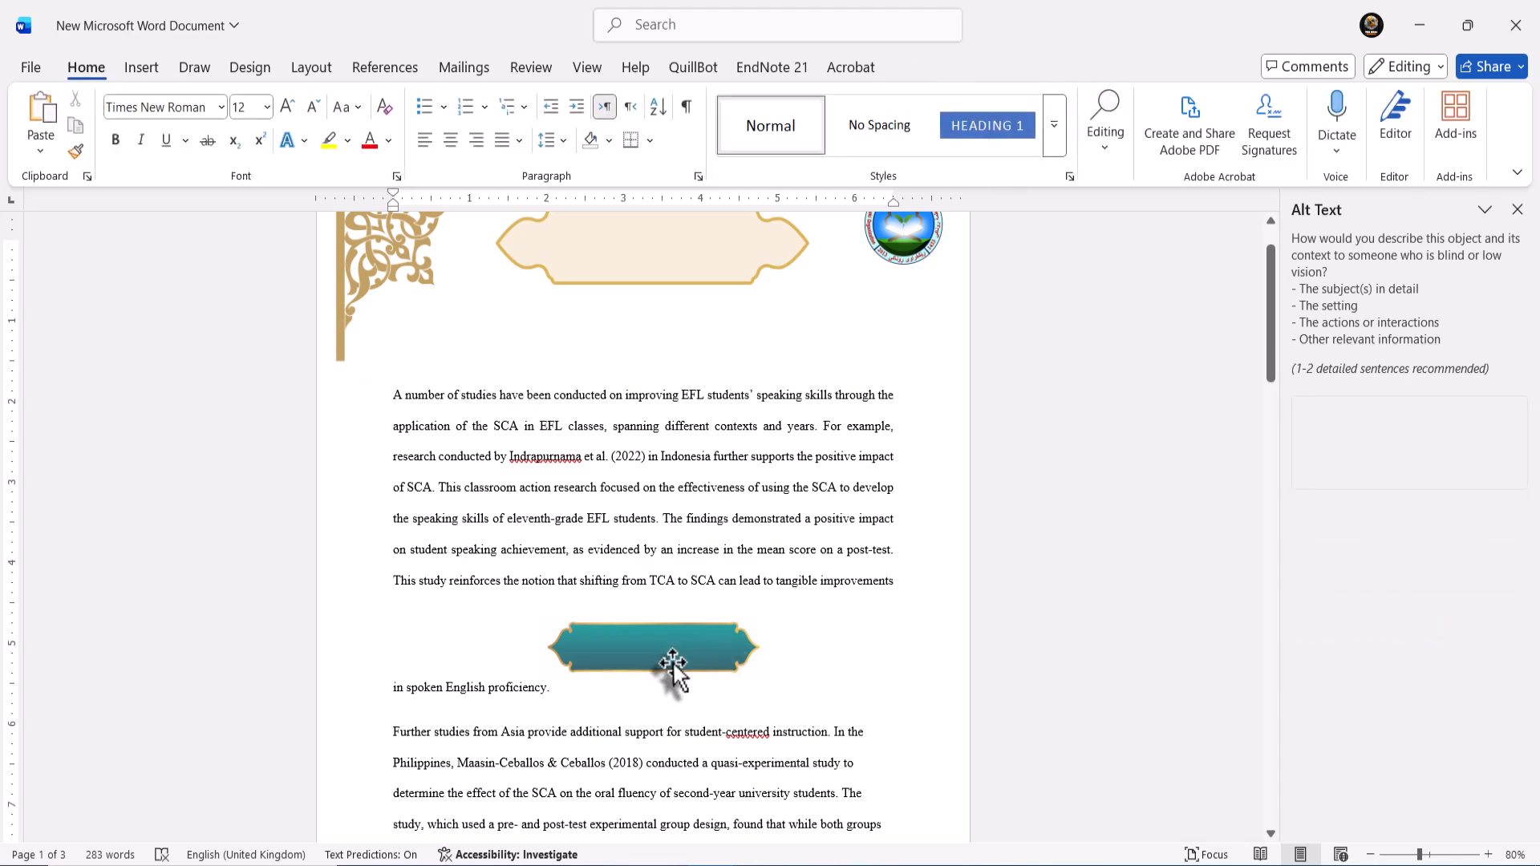
mouse_move(672, 661)
left_mouse_down()
mouse_move(659, 694)
mouse_move(663, 674)
left_mouse_up()
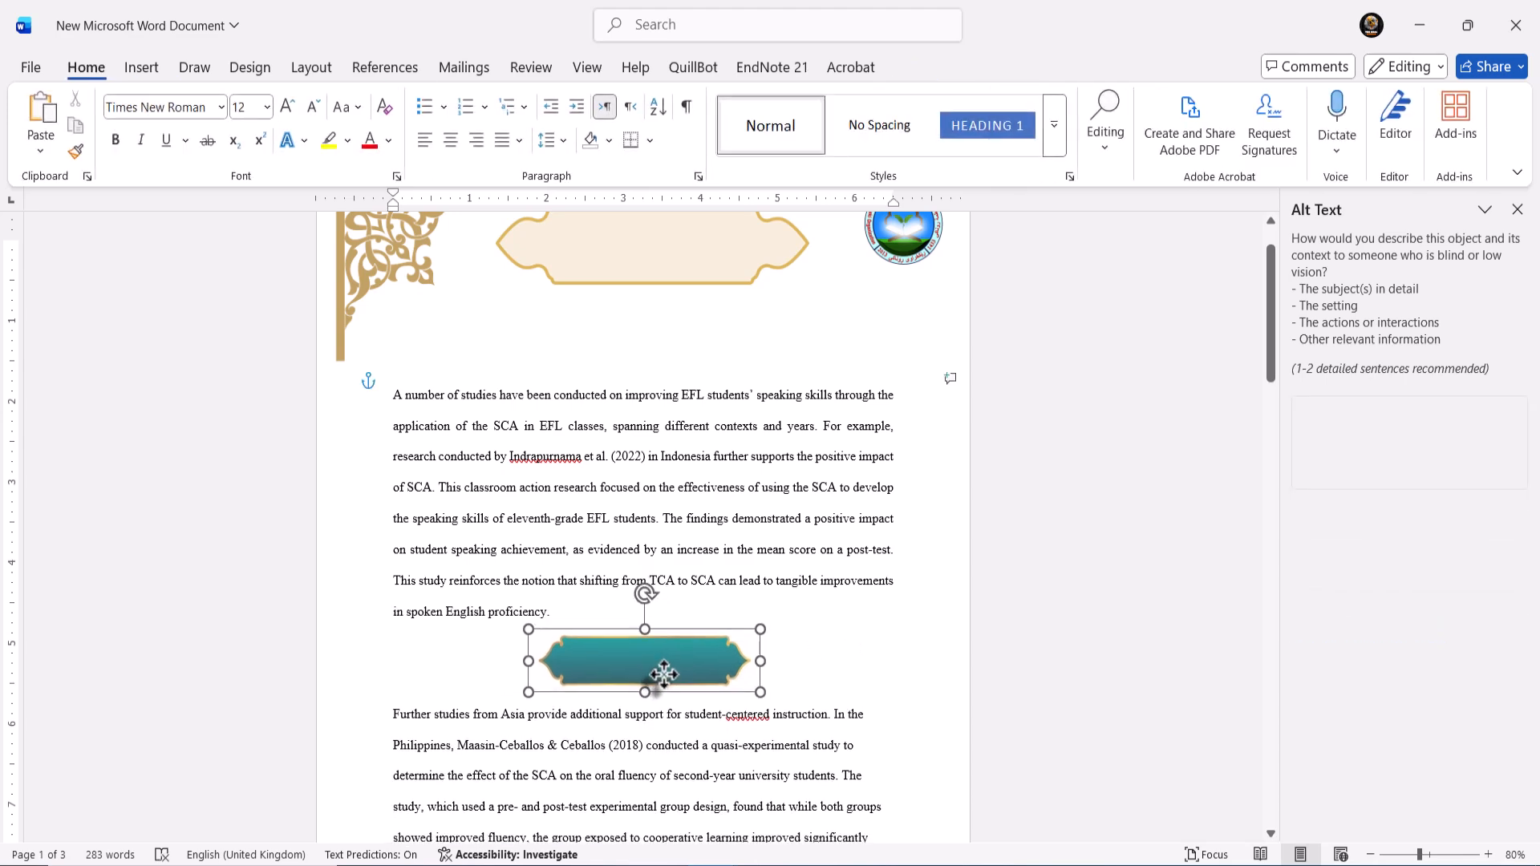
left_click(892, 619)
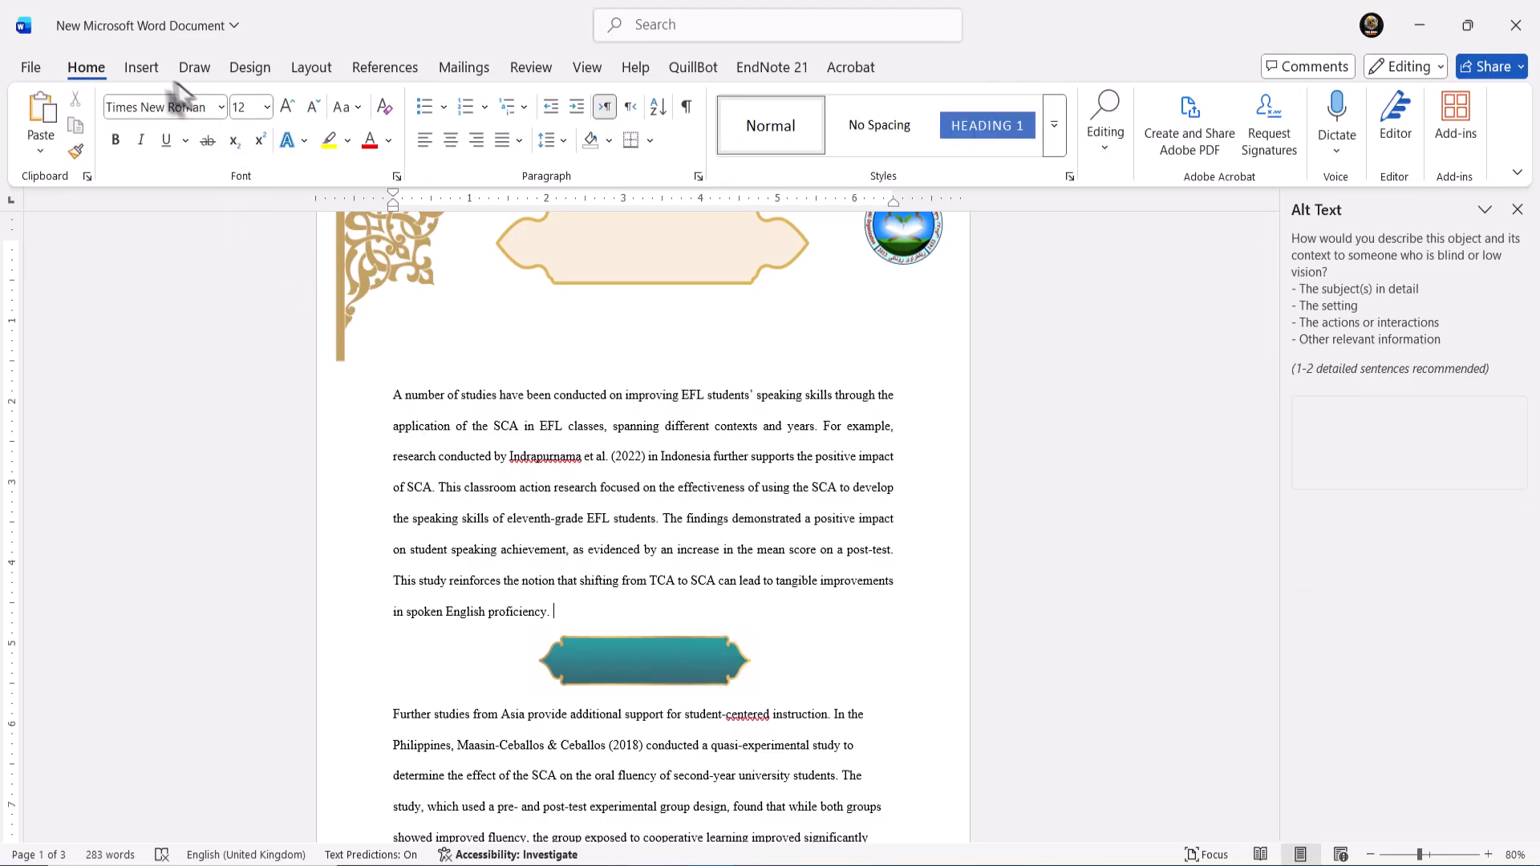
- Insert a Simple Text Box and move it down onto the teal ribbon
left_click(143, 69)
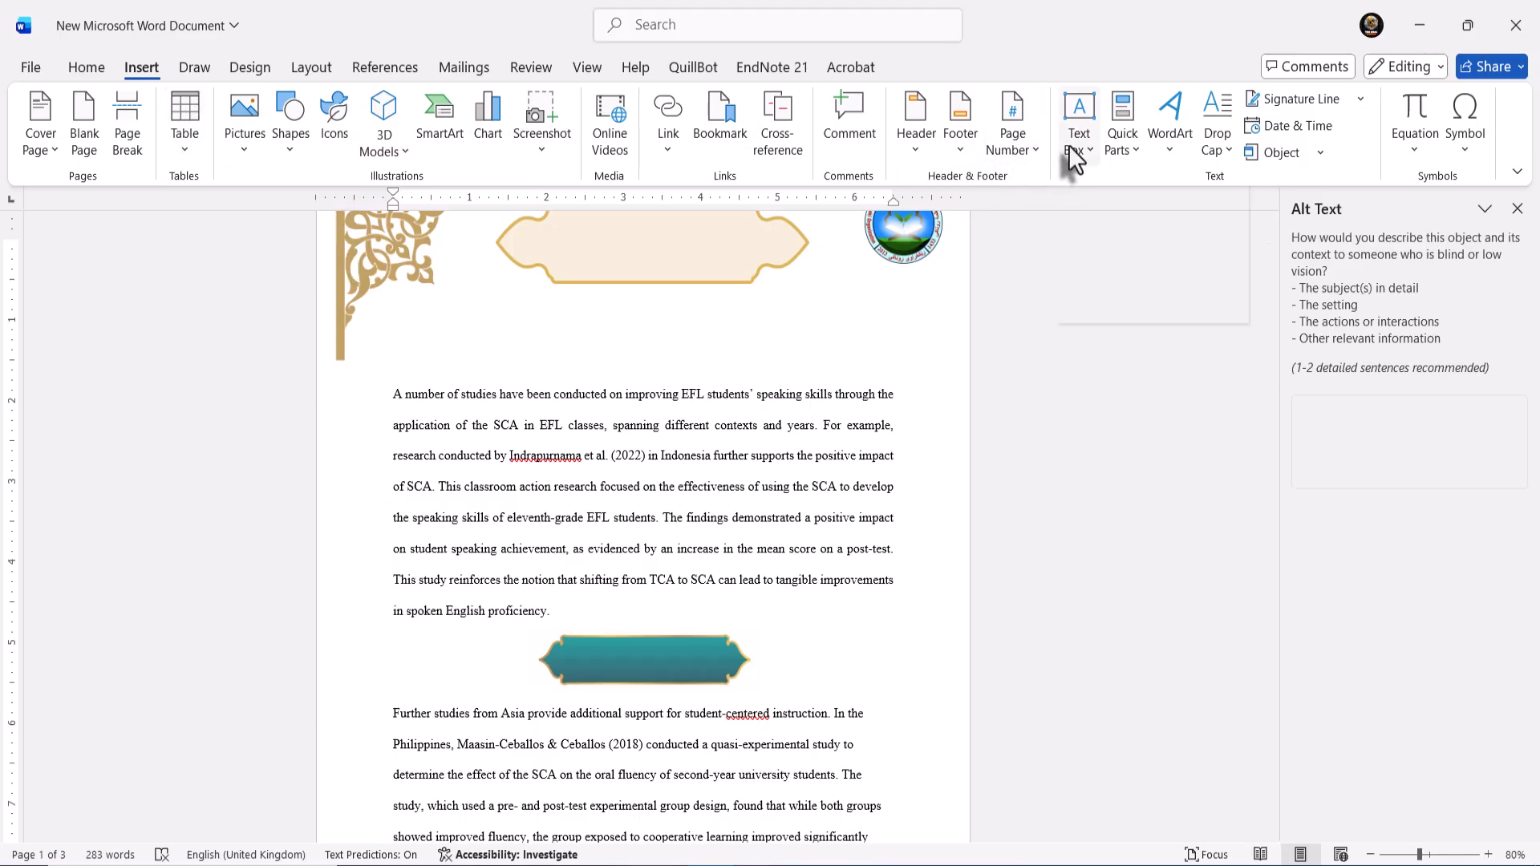
left_click(1075, 109)
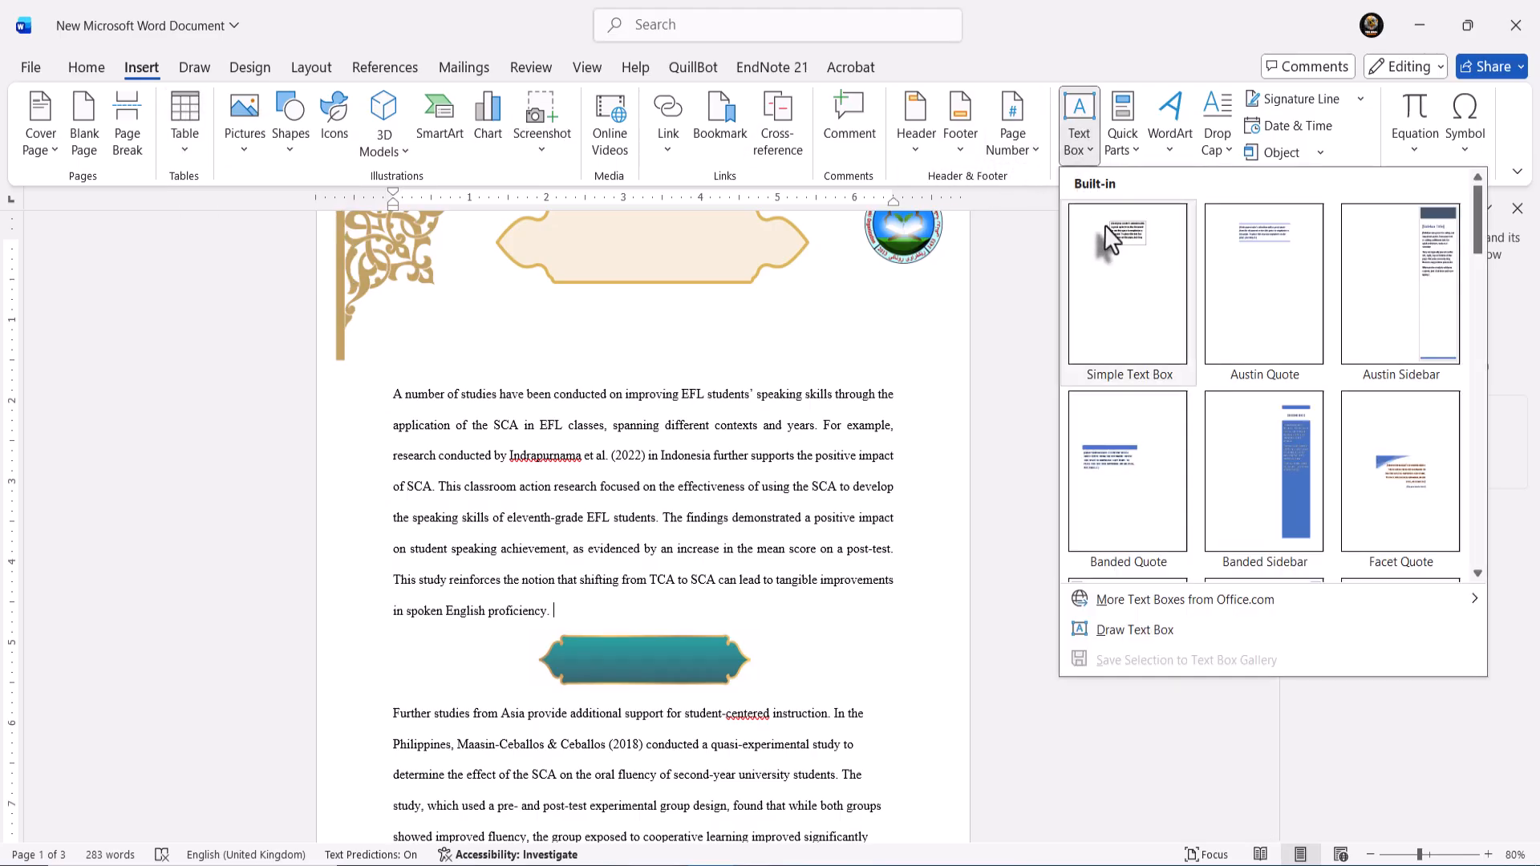
left_click(1114, 257)
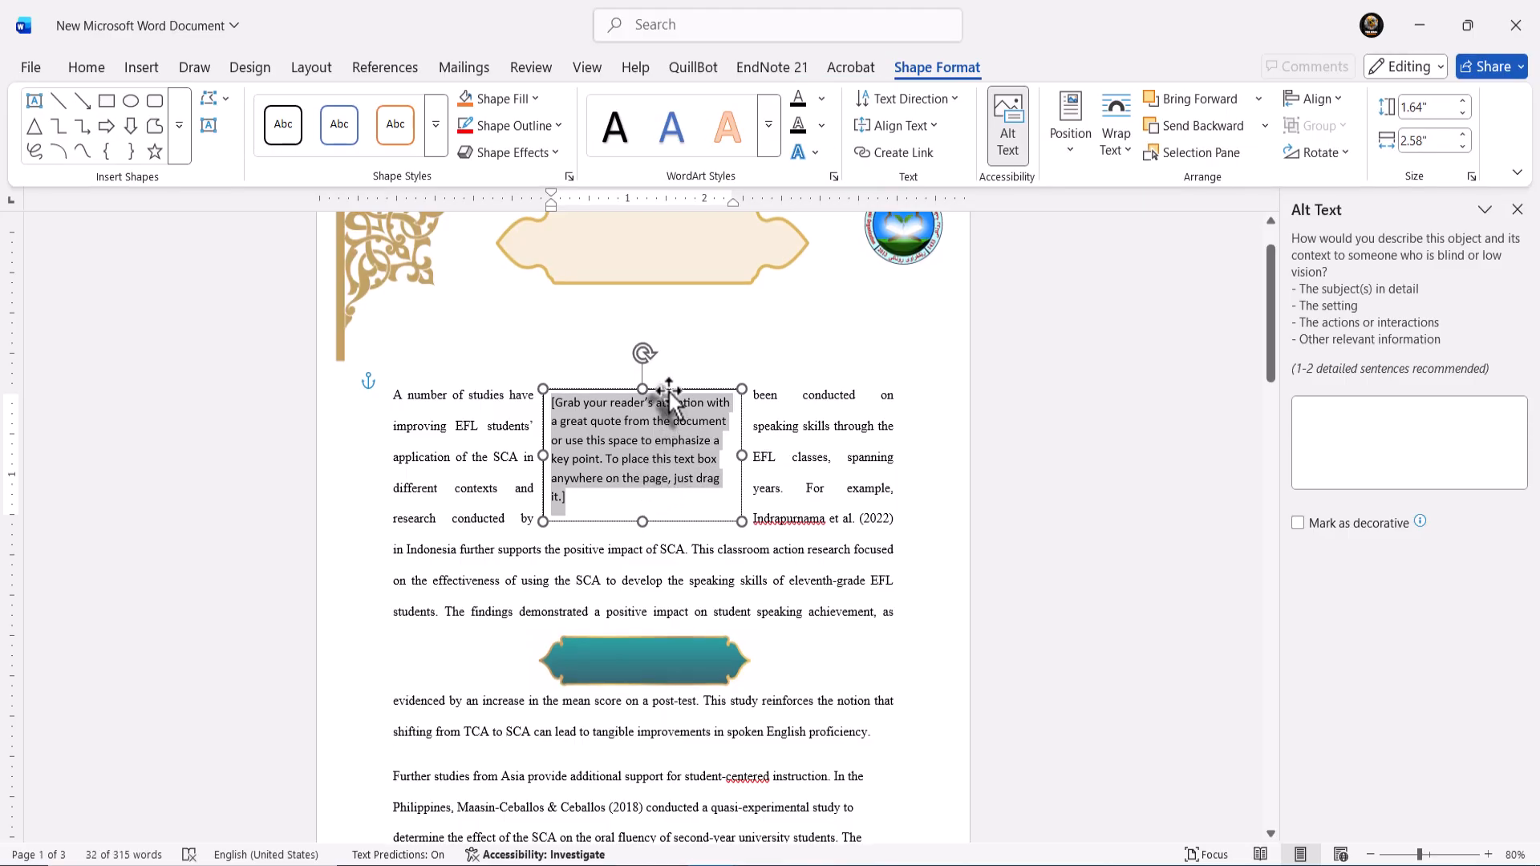
left_click_drag(667, 396, 691, 650)
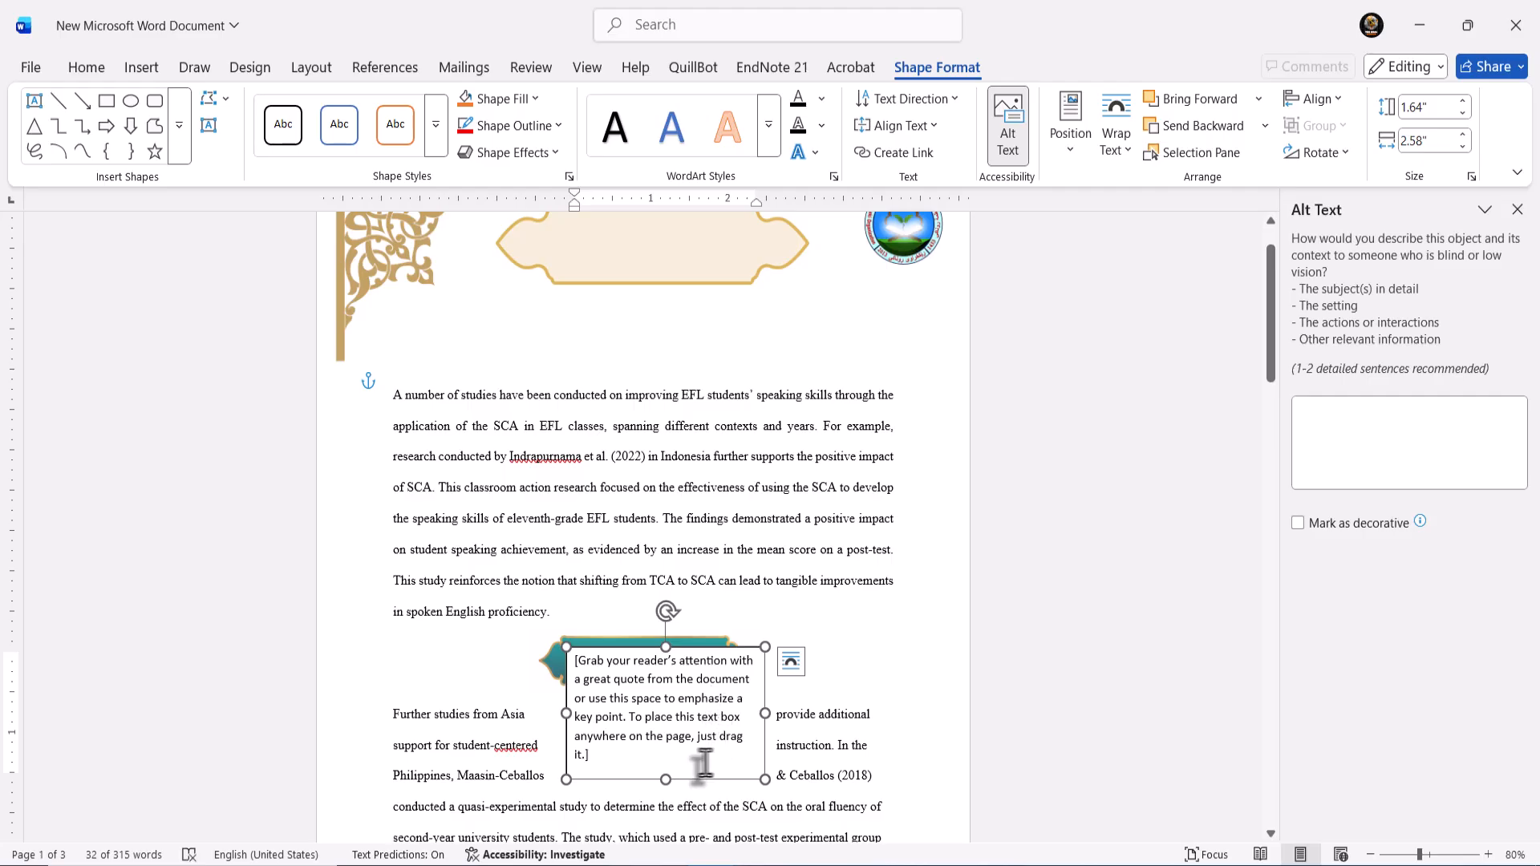
- Shrink the text box to about 0.32" by 2" inside the ribbon and replace its placeholder text with "Chapter 1"
triple_click(617, 730)
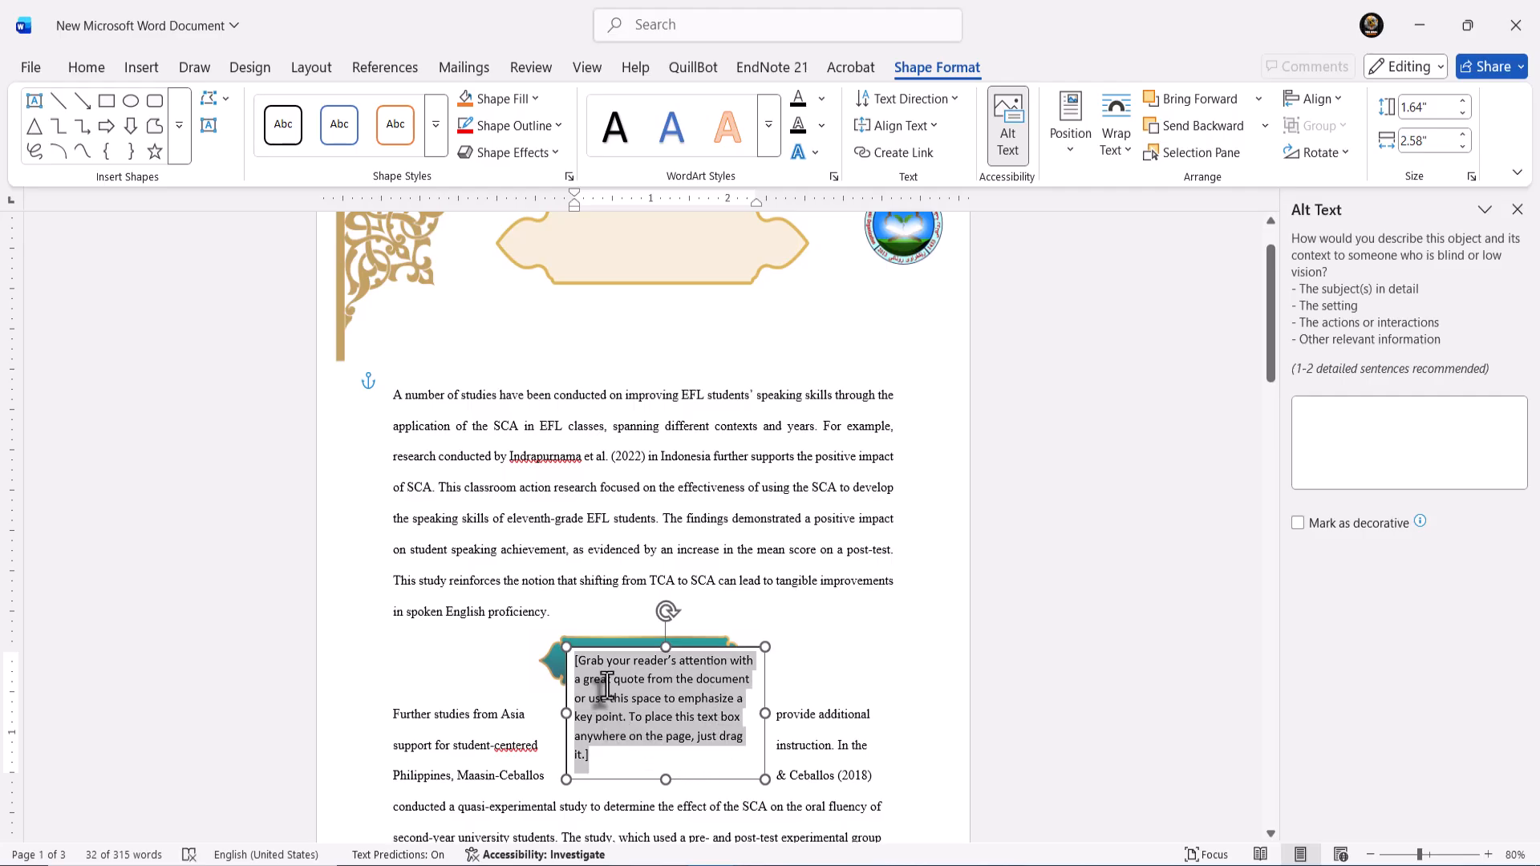
type("a")
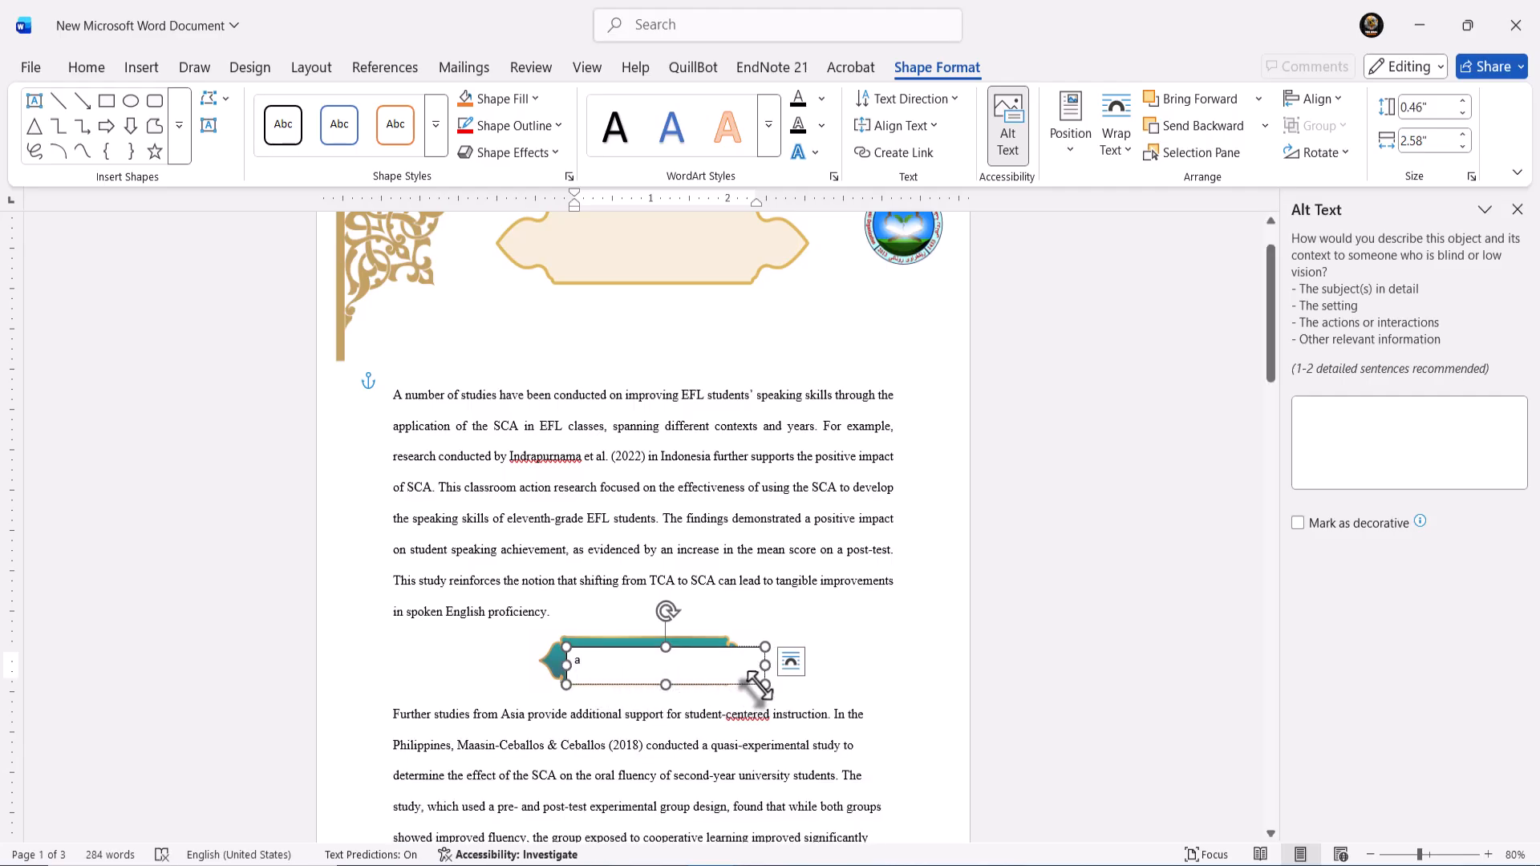
left_click_drag(765, 685, 718, 672)
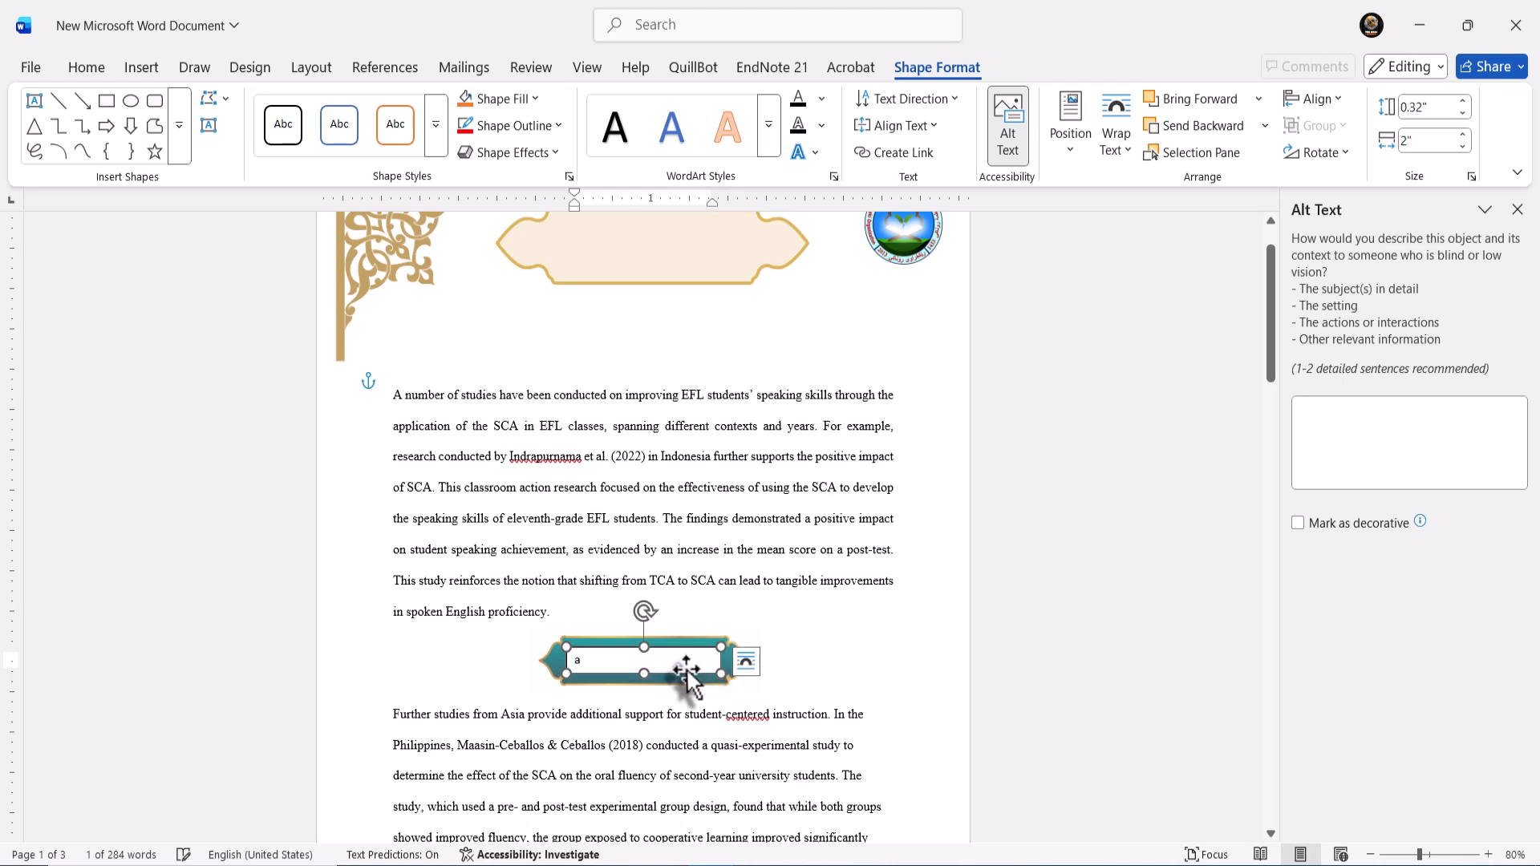
left_click(613, 665)
key("BackSpace")
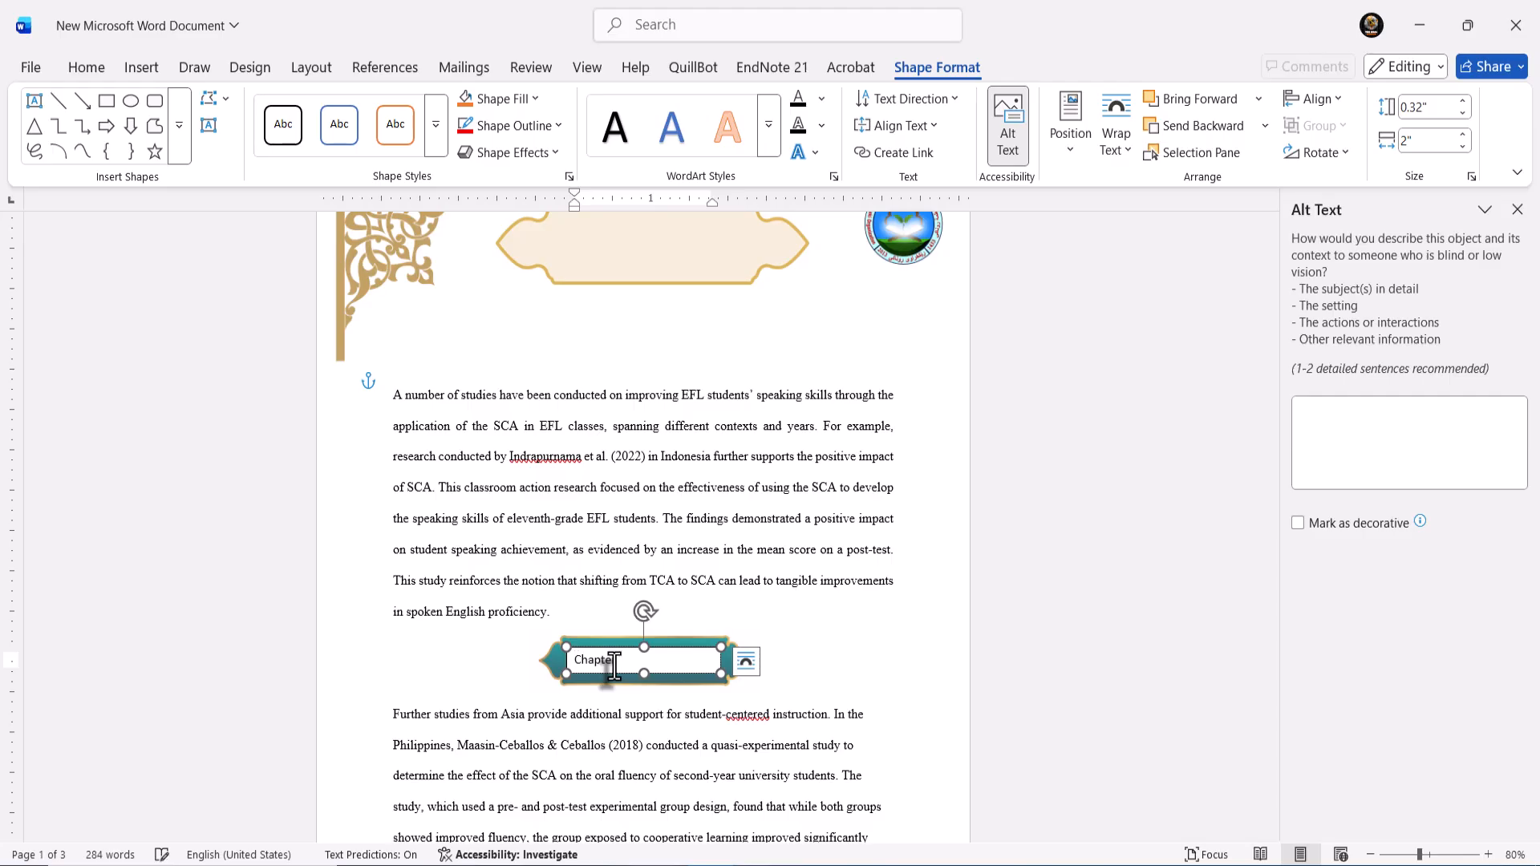
left_click(704, 715)
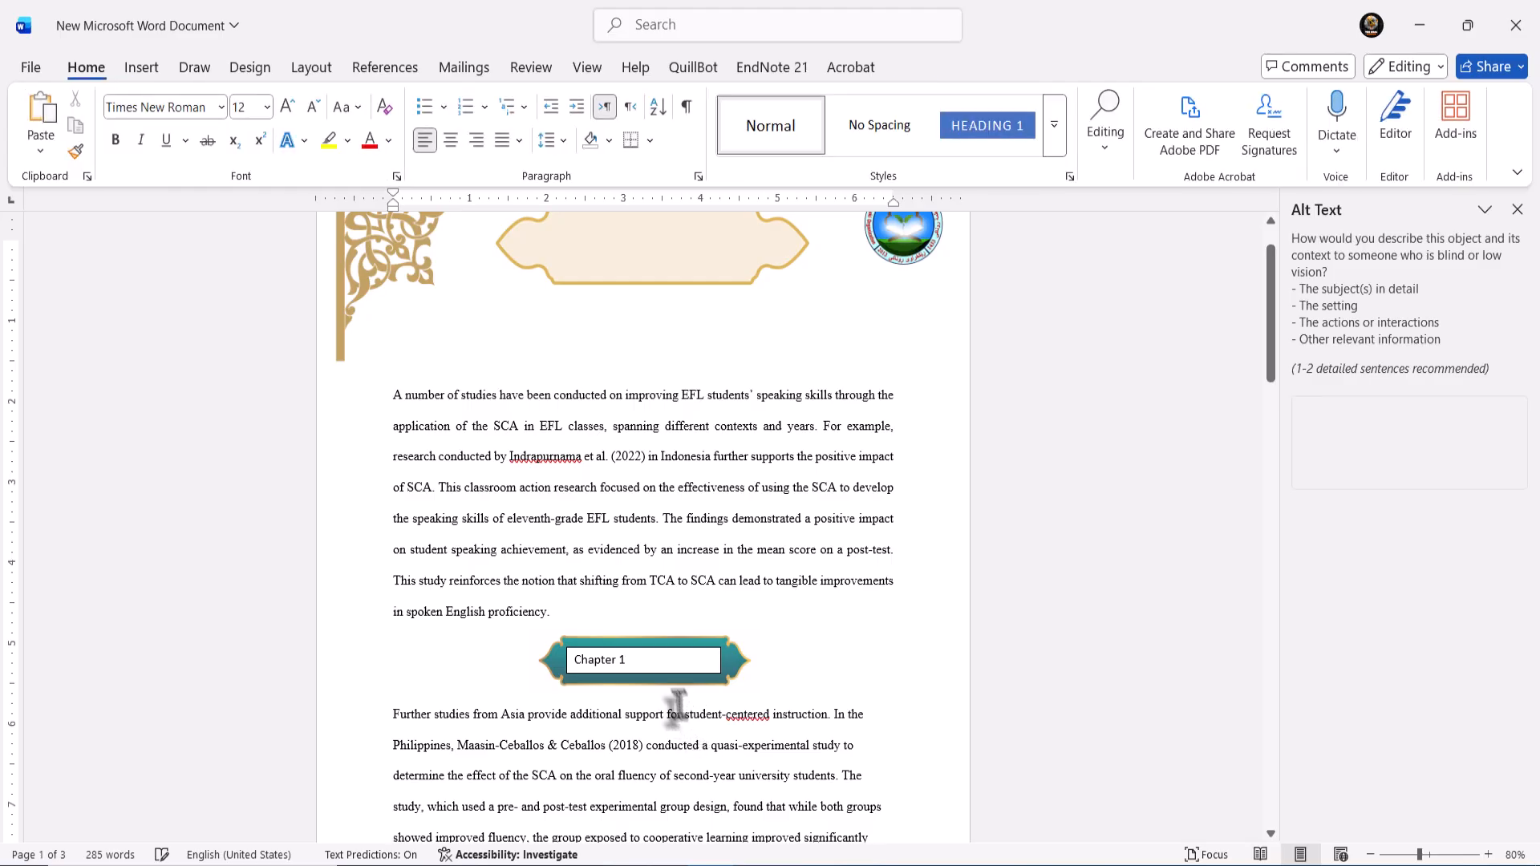
- Apply the transparent preset shape style with black text and no outline to the "Chapter 1" text box
left_click(661, 668)
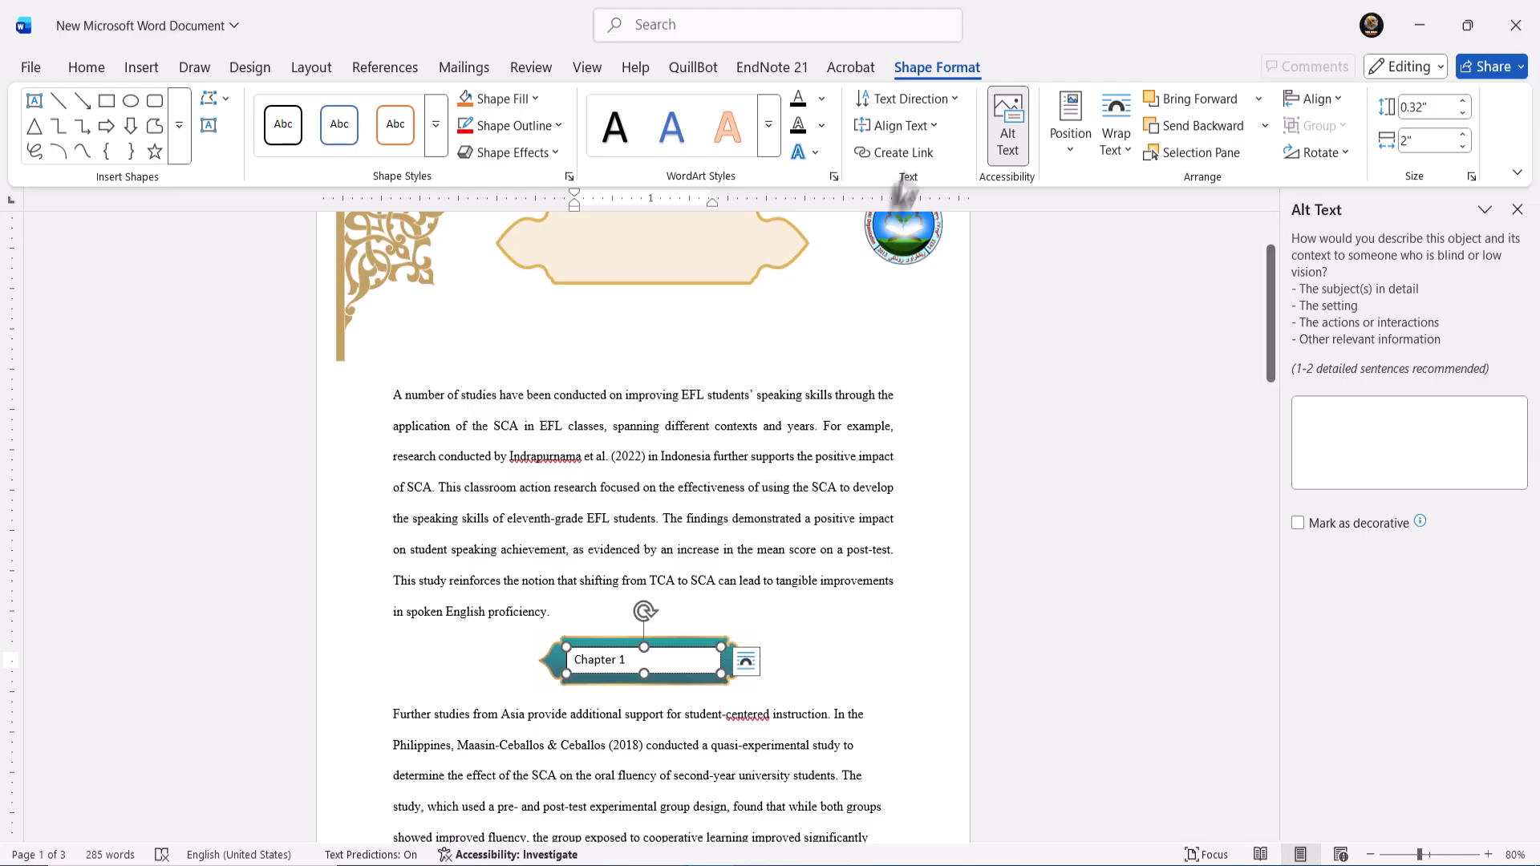
left_click(660, 698)
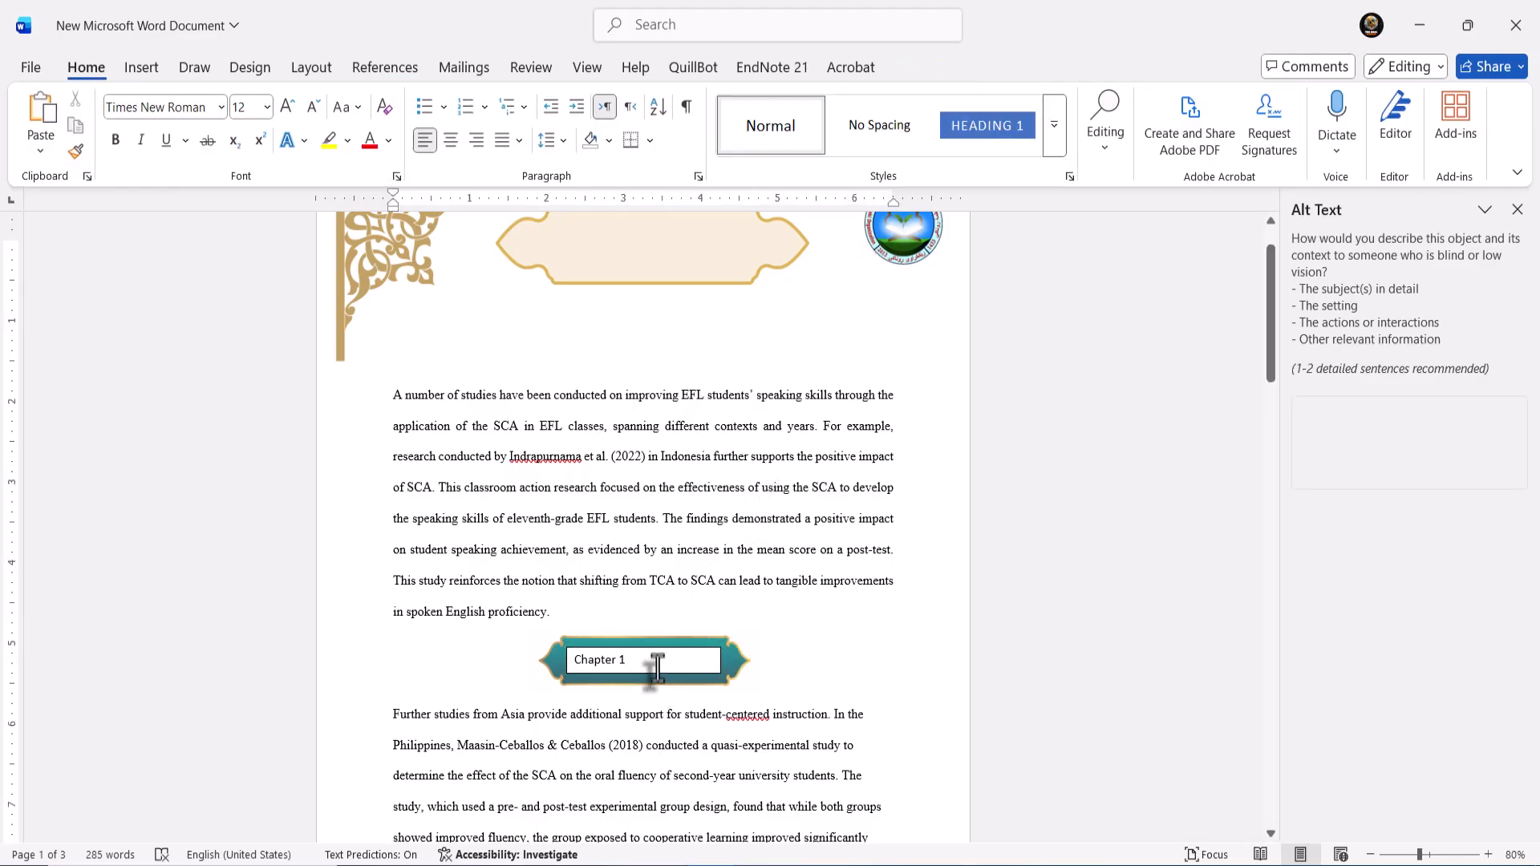
left_click(653, 666)
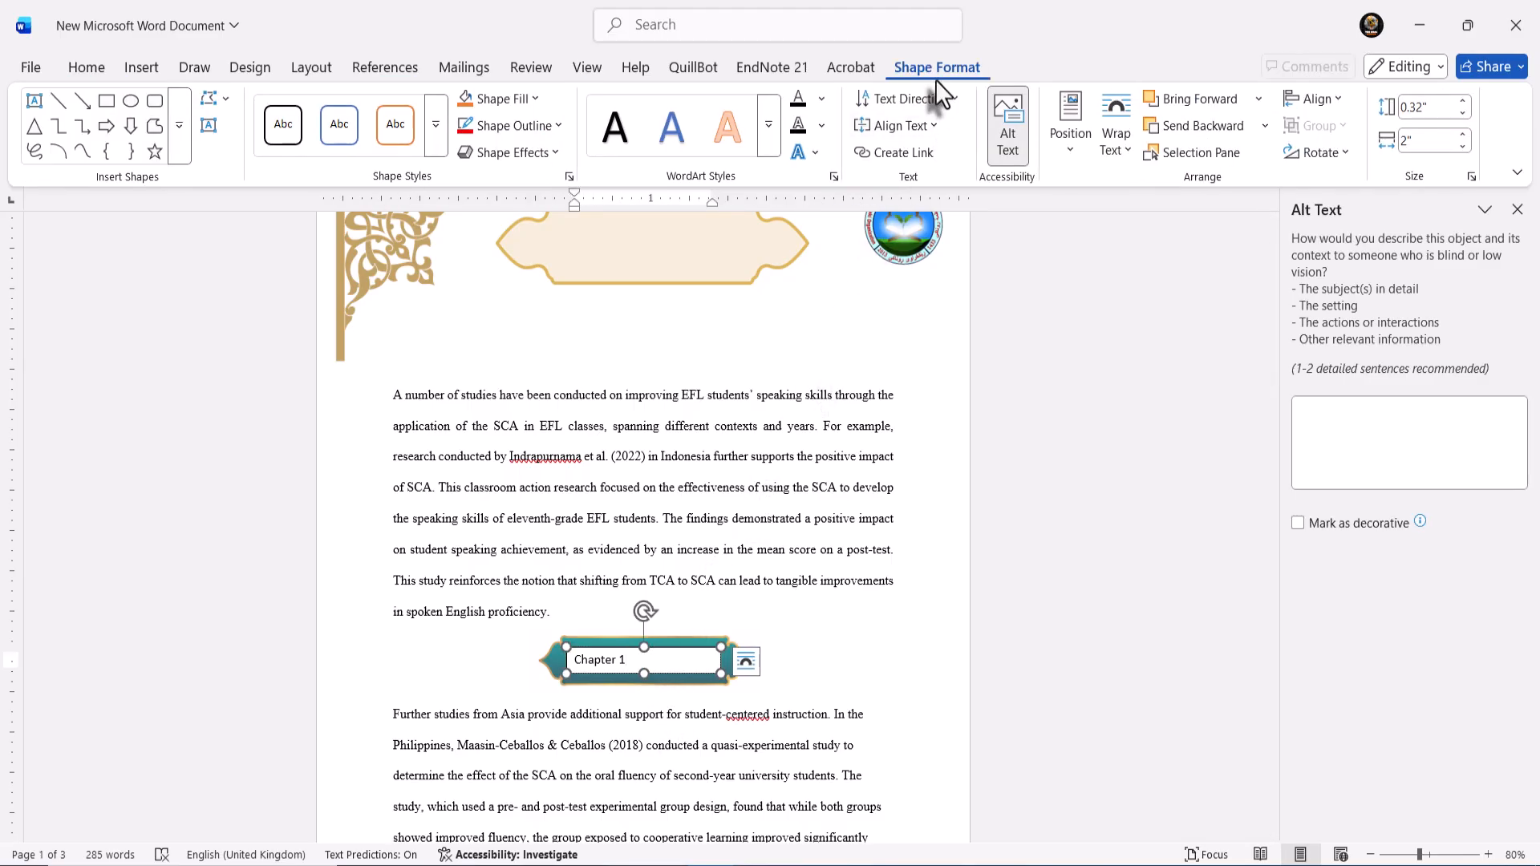
left_click(432, 137)
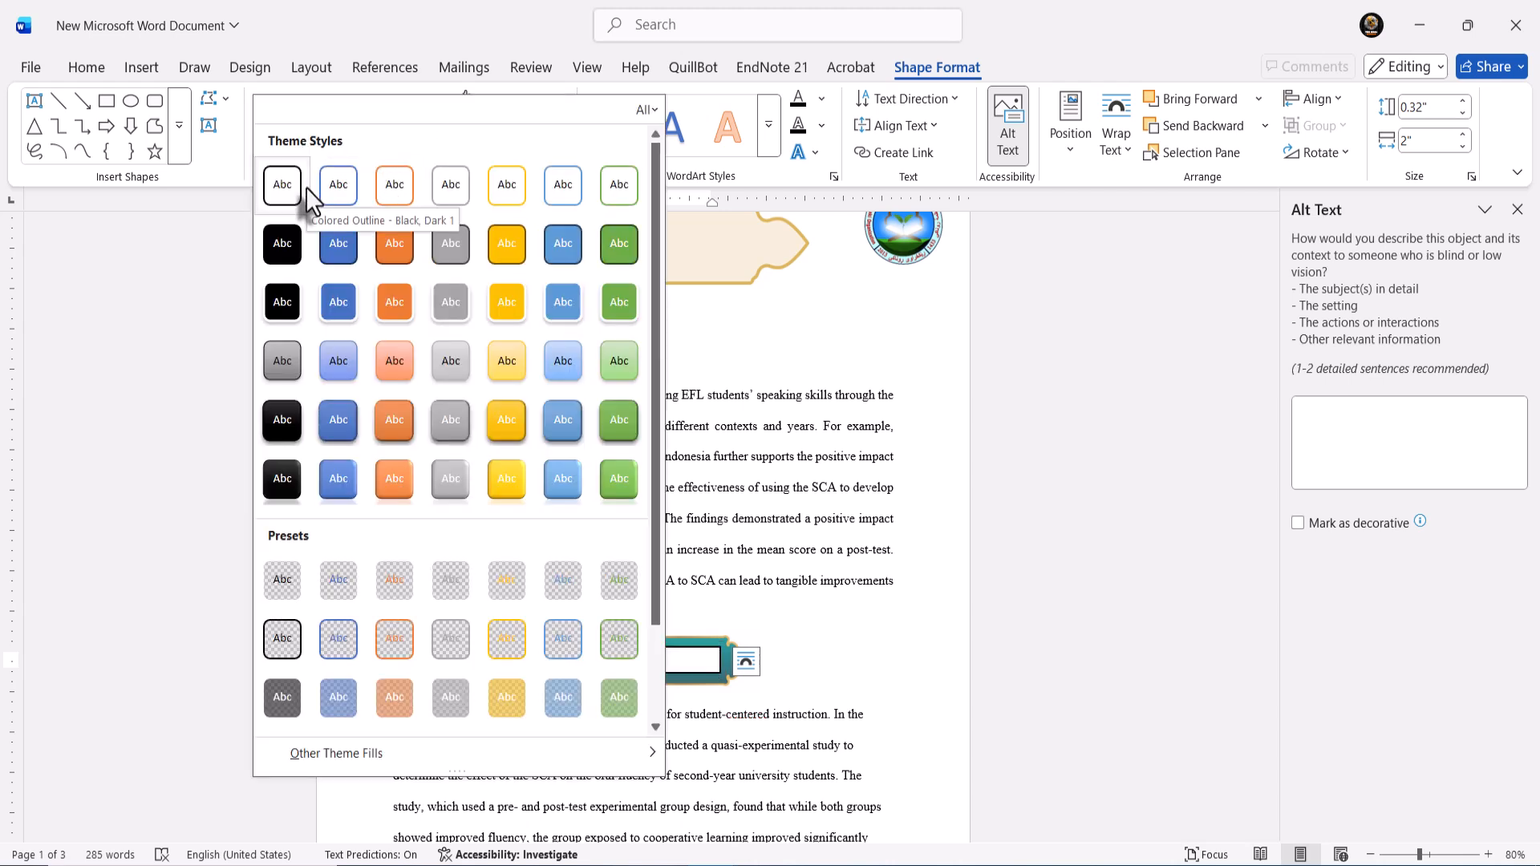
left_click(297, 574)
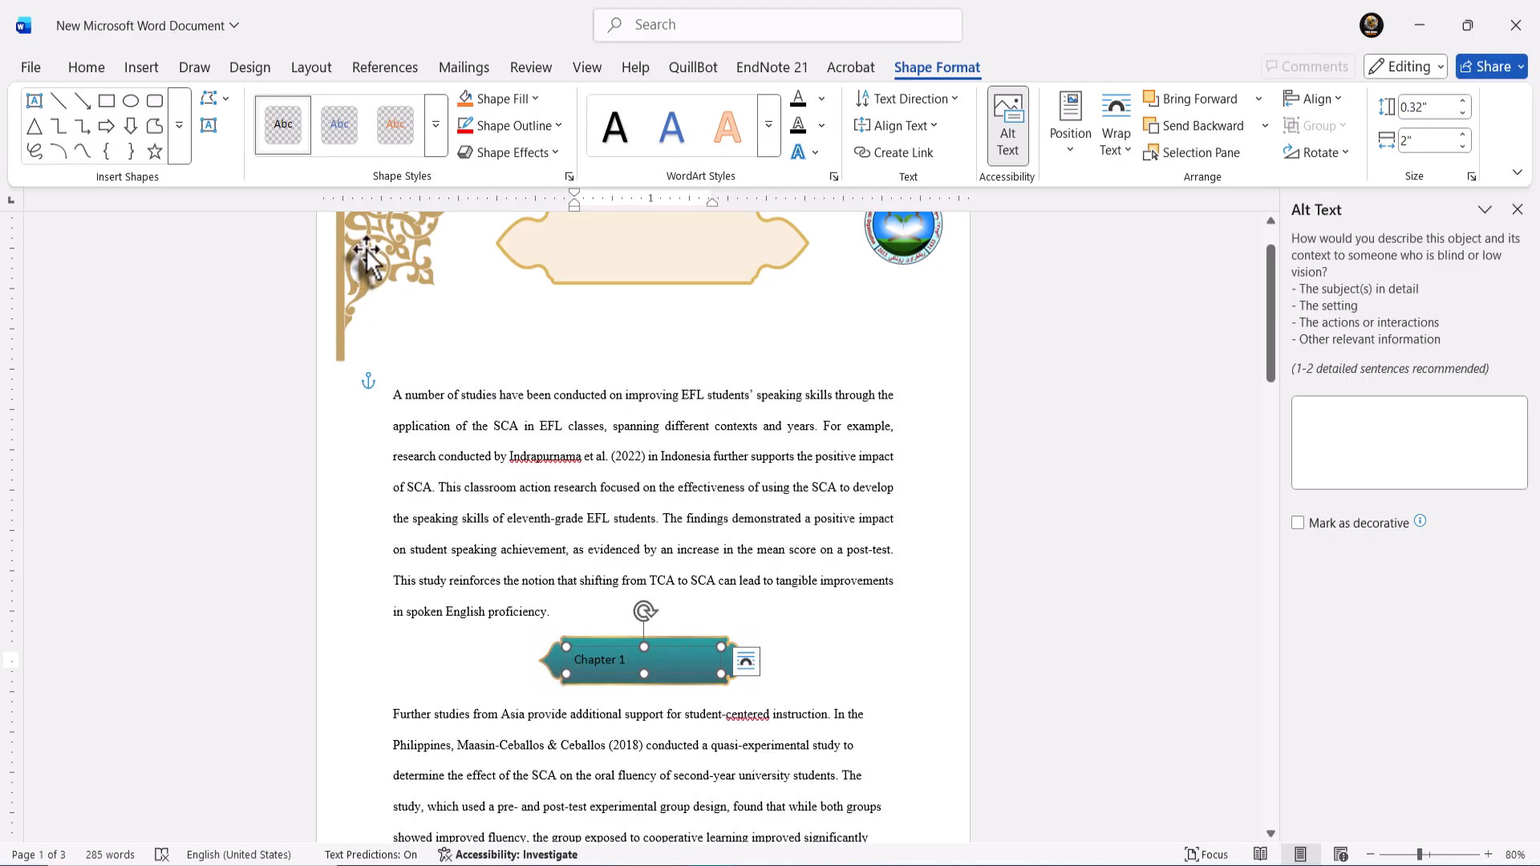
- Centre the "Chapter 1" text and apply the dark shadowed WordArt style, second in the gallery's last row
left_click(103, 72)
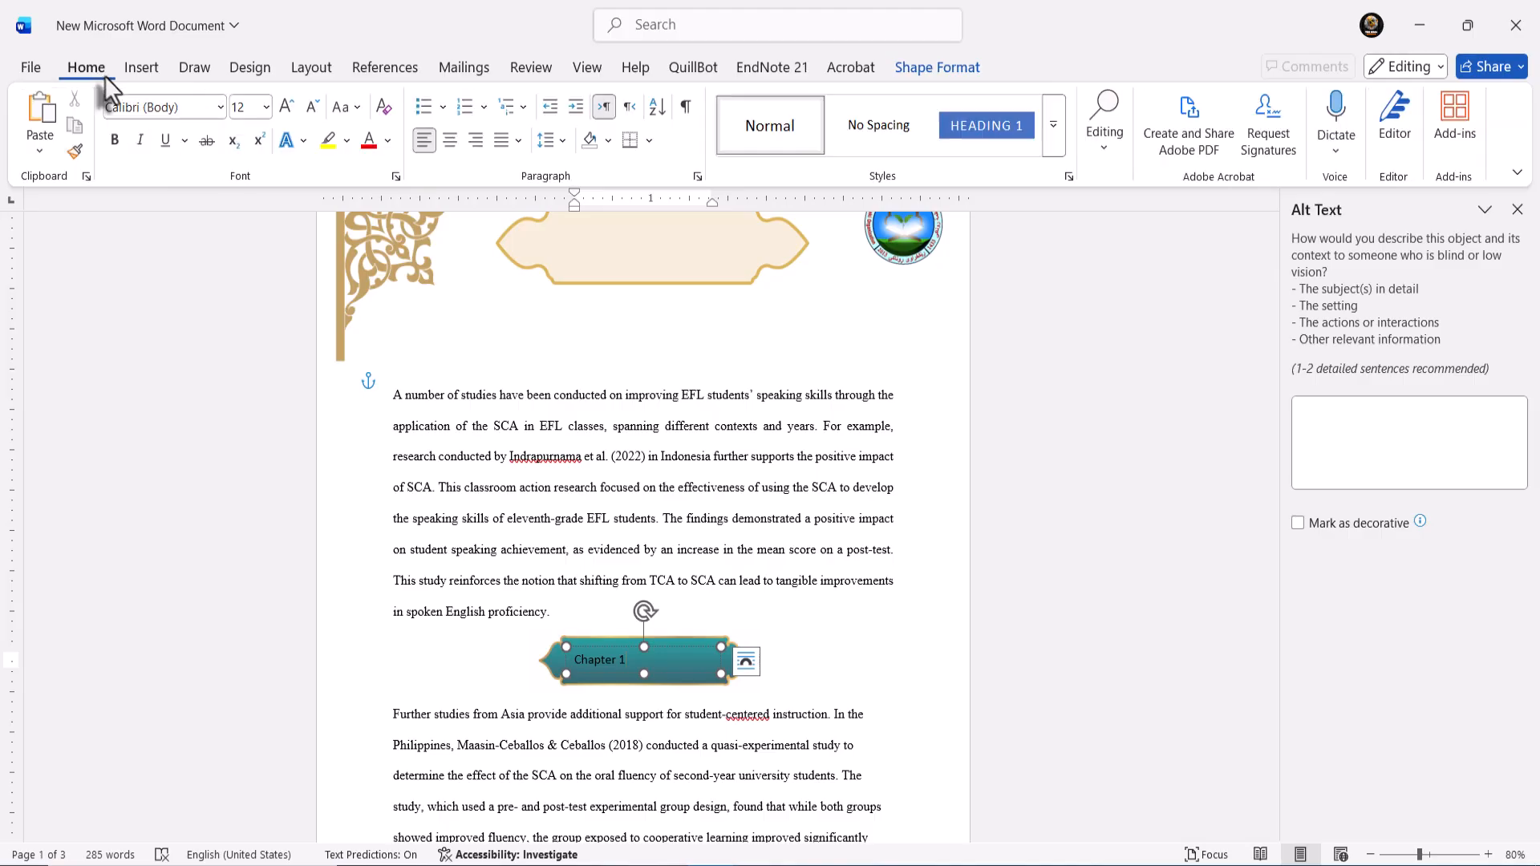
left_click(450, 141)
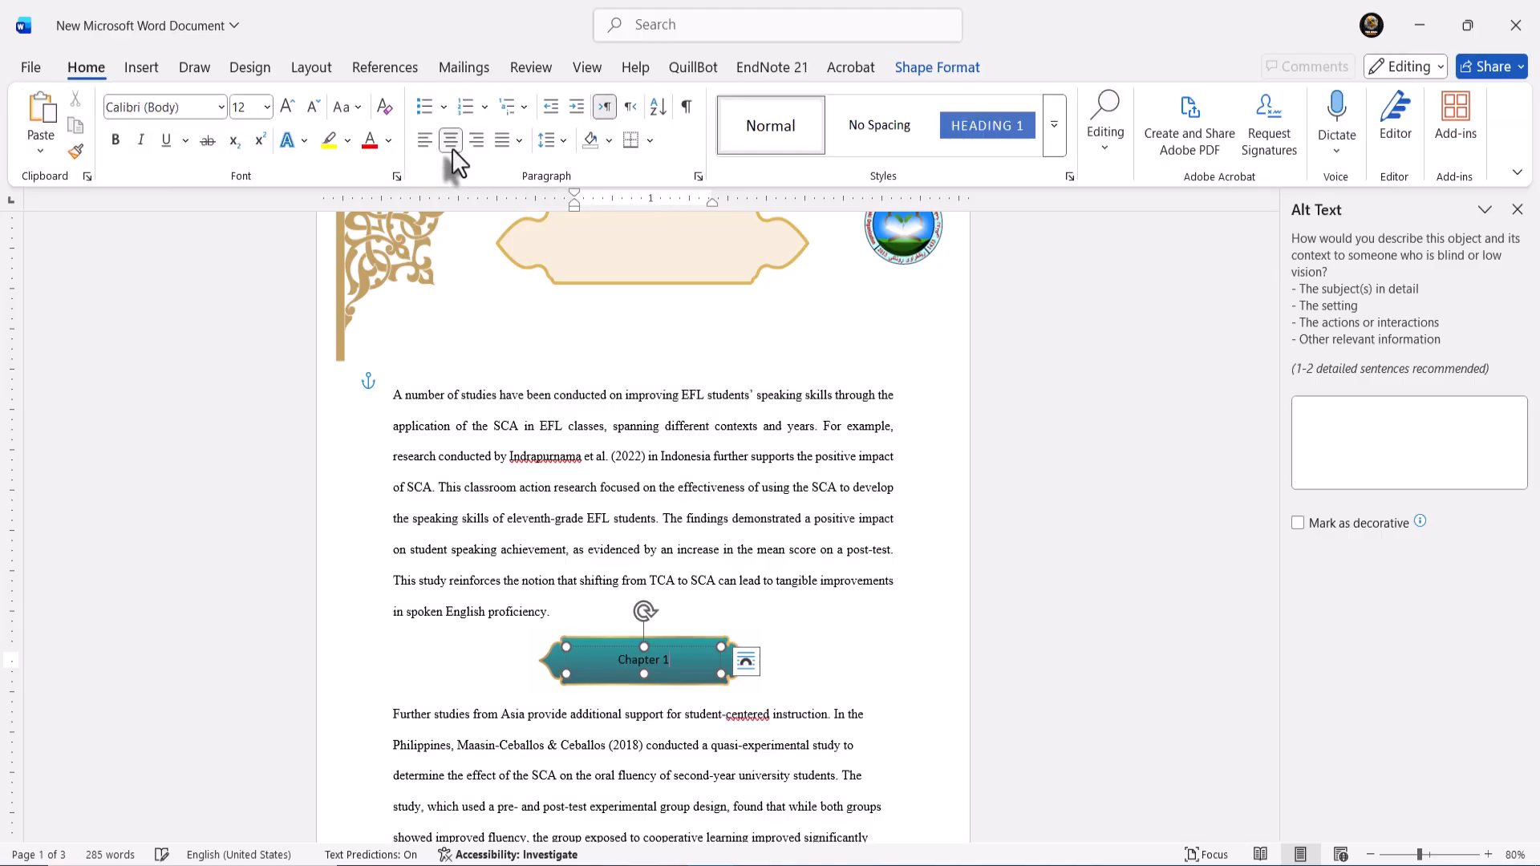
left_click(908, 74)
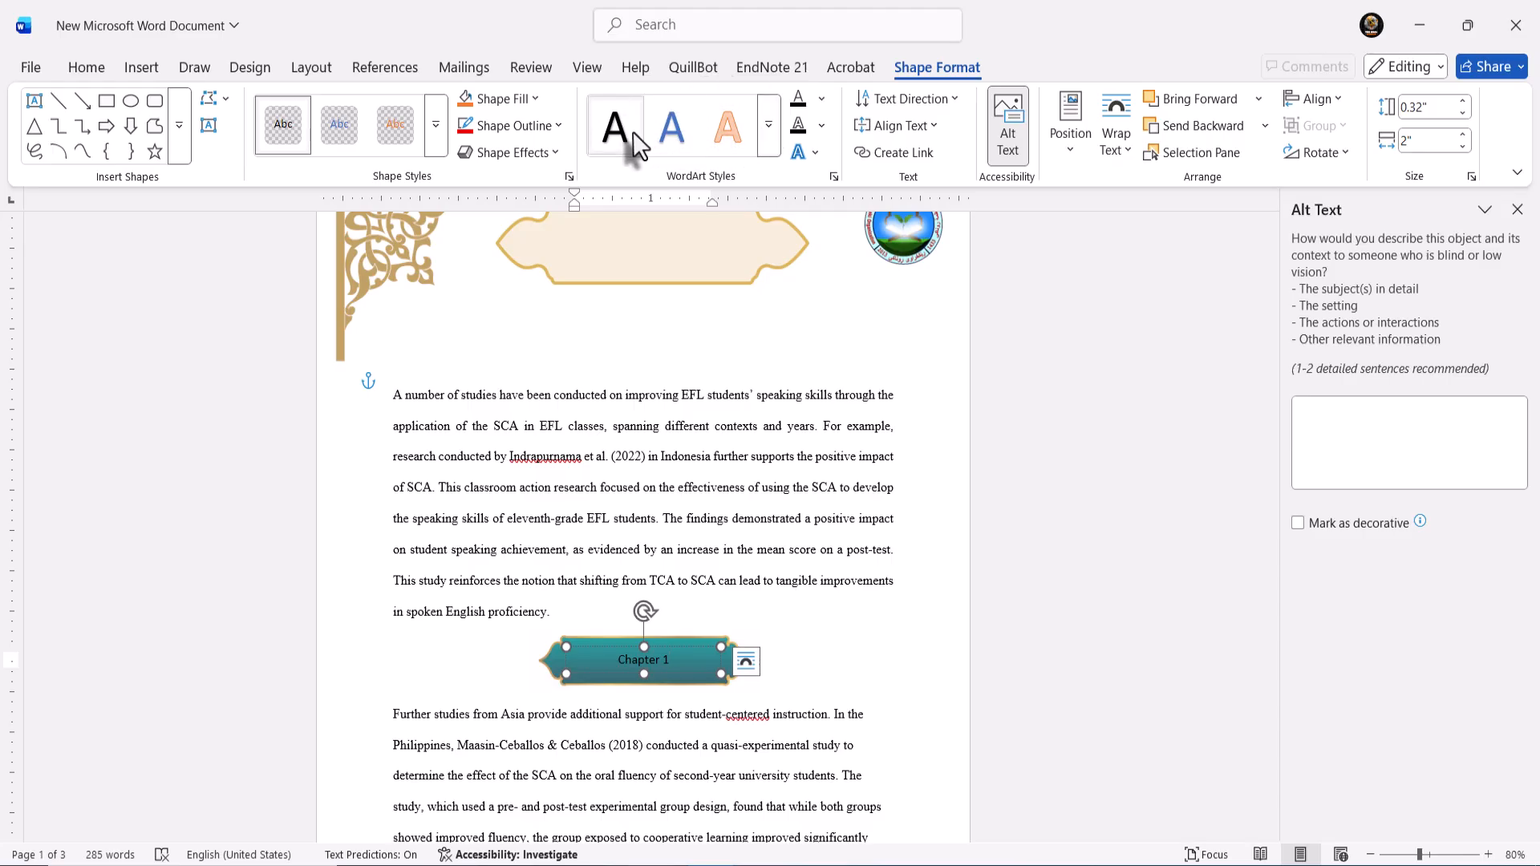
left_click(770, 128)
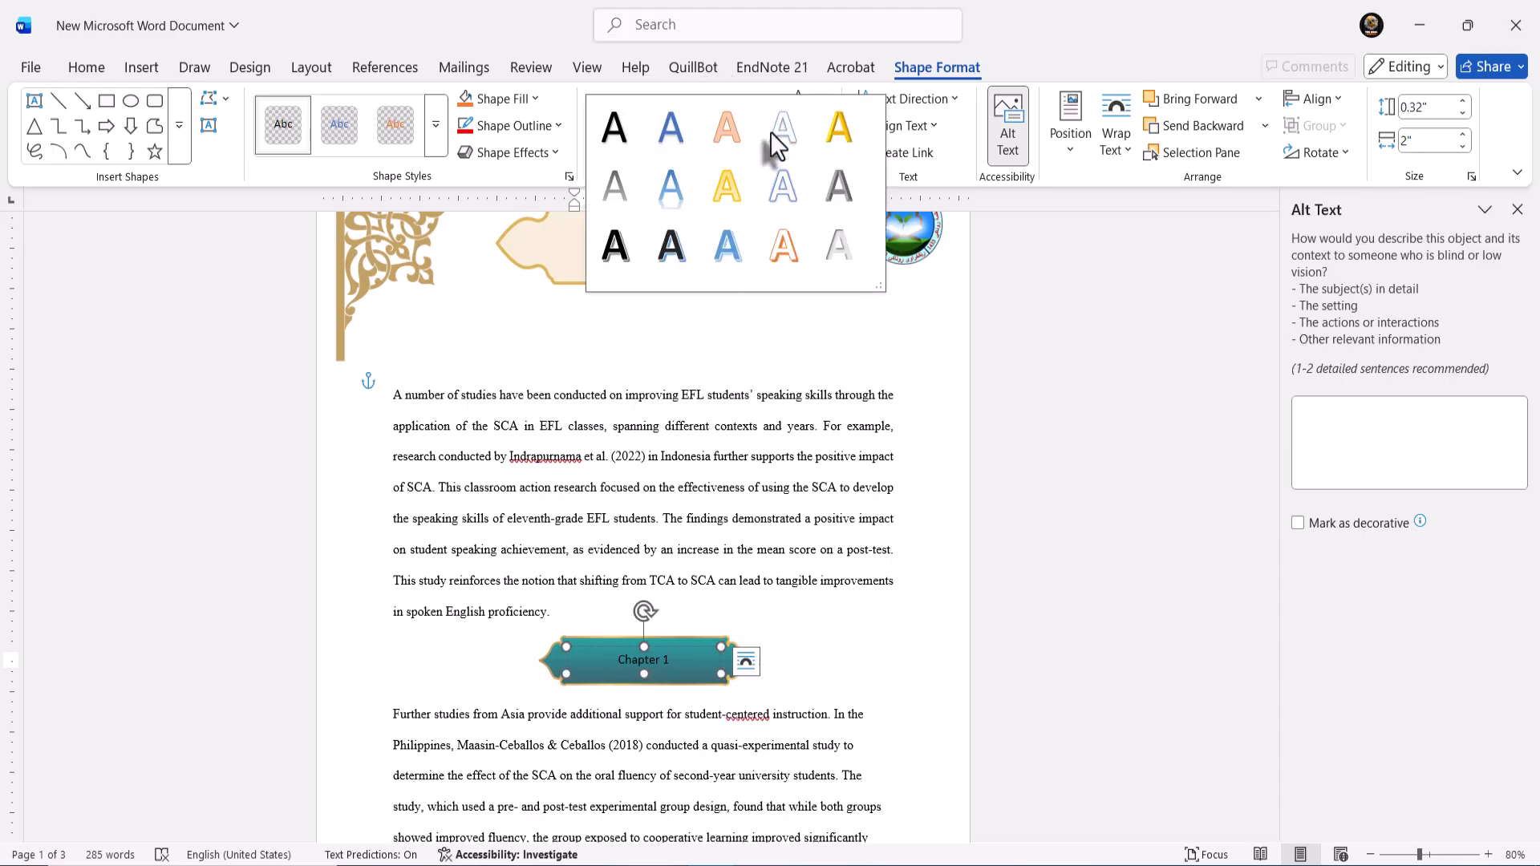
left_click(670, 260)
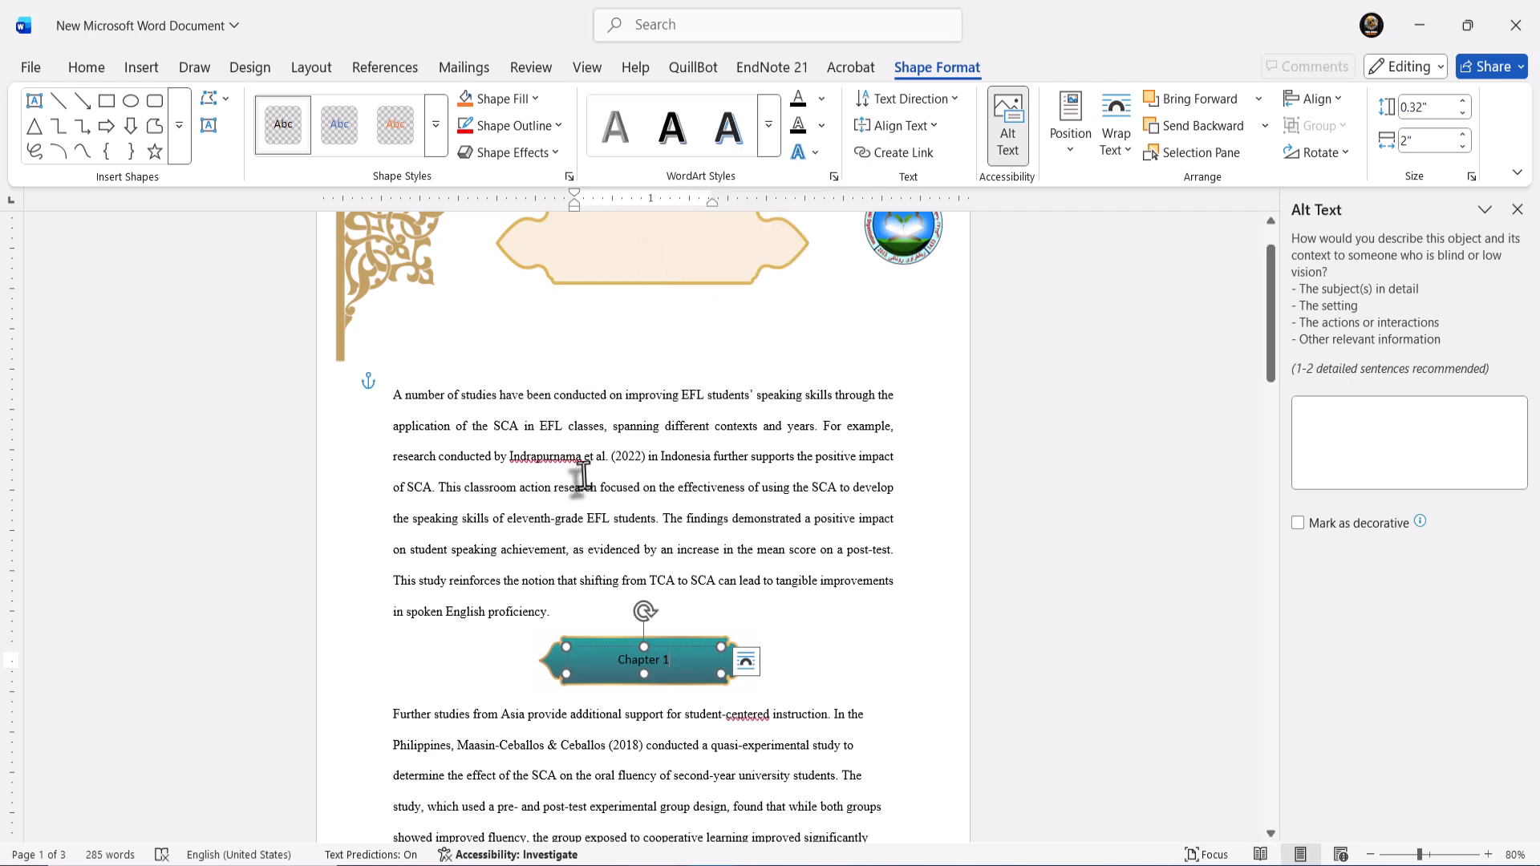
- Select the "Chapter 1" text and increase its font size to 20
left_click_drag(670, 657, 614, 662)
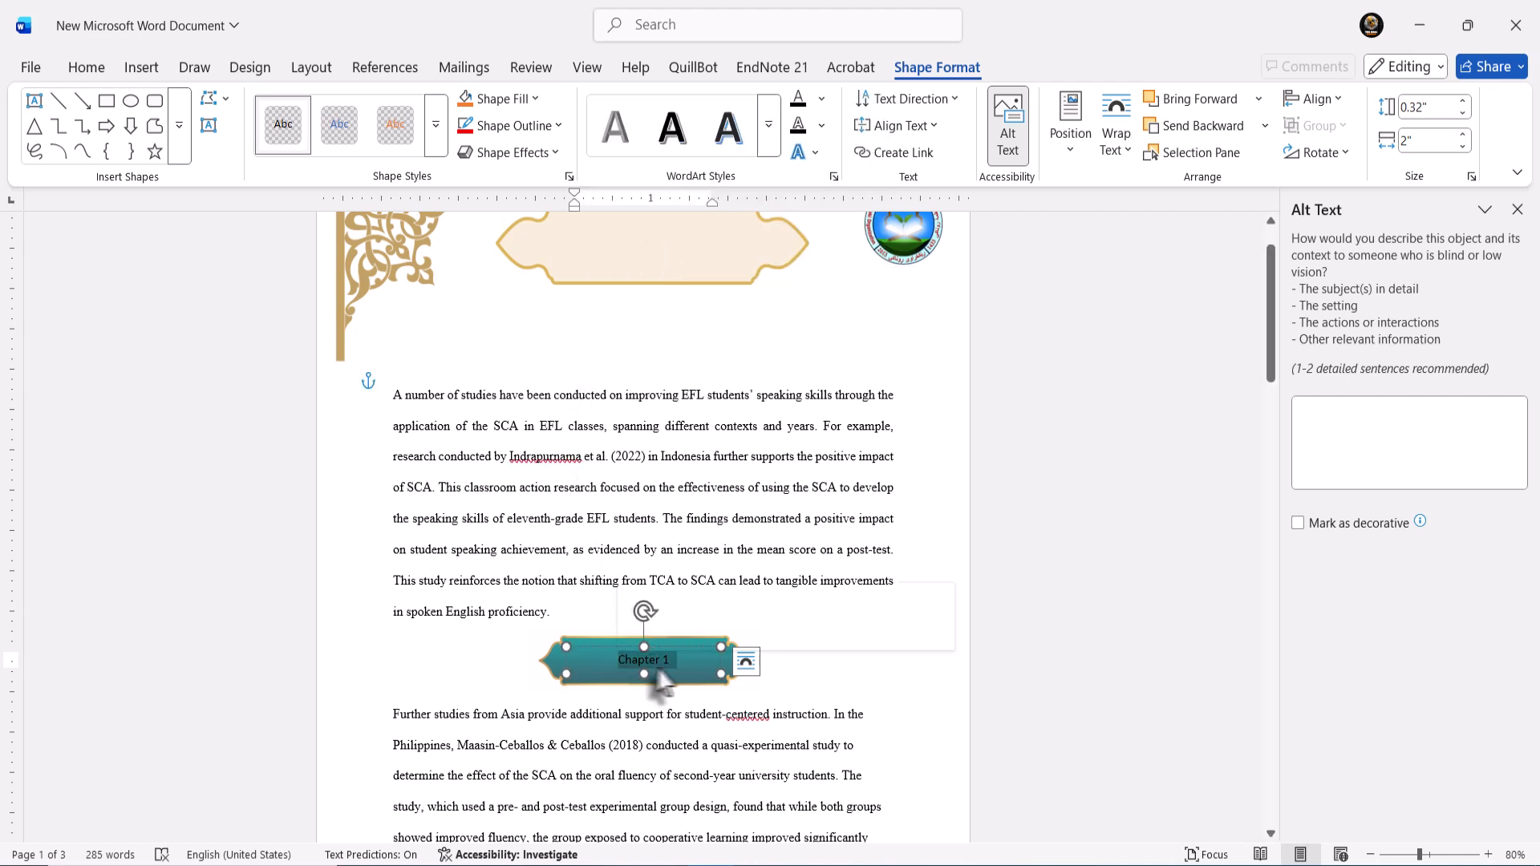
left_click(791, 602)
left_click(792, 601)
left_click(791, 601)
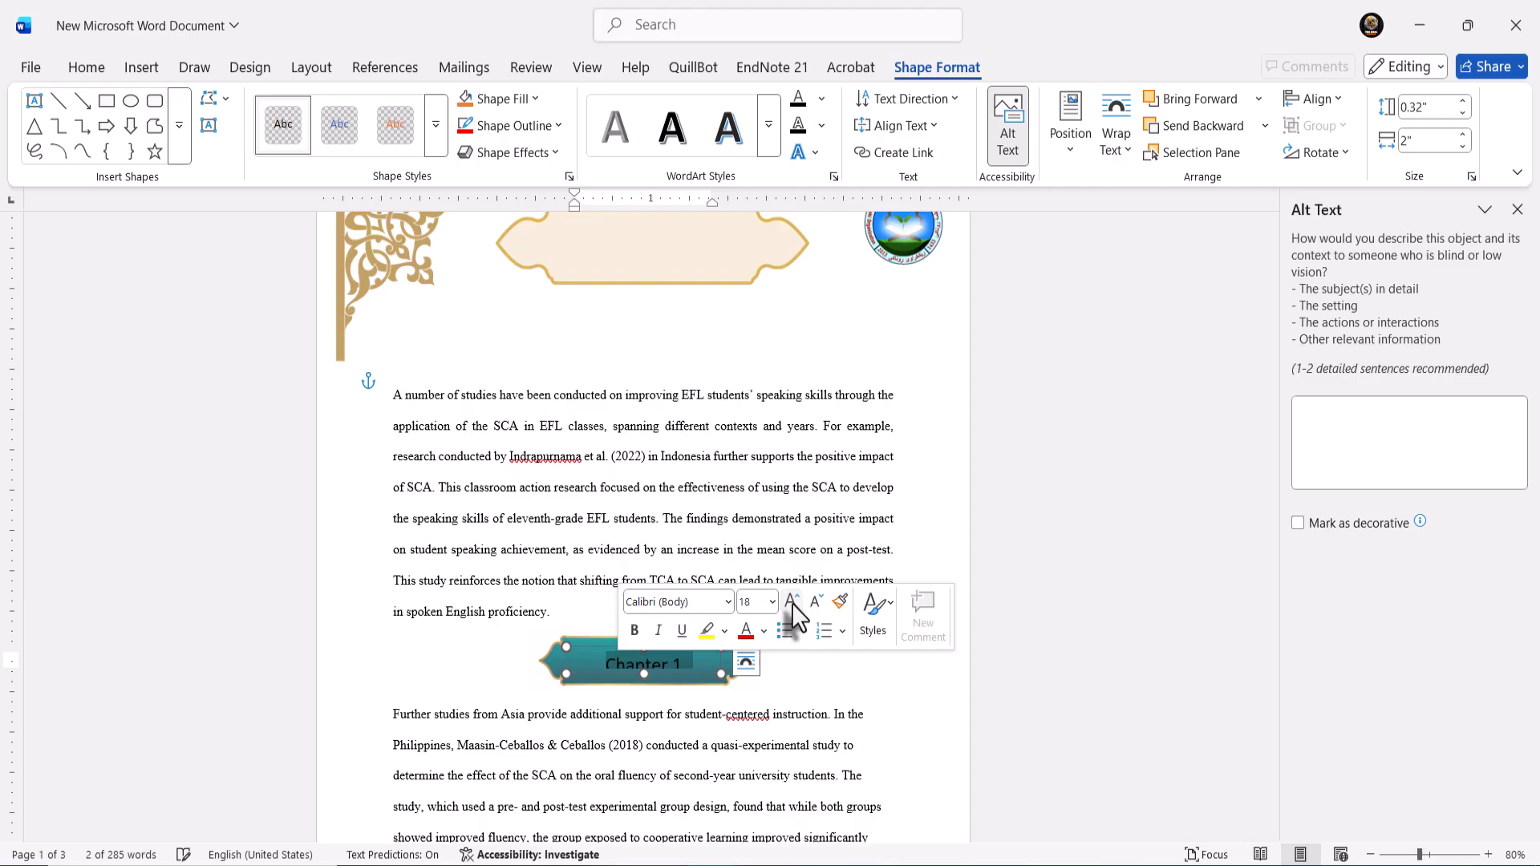
left_click(792, 602)
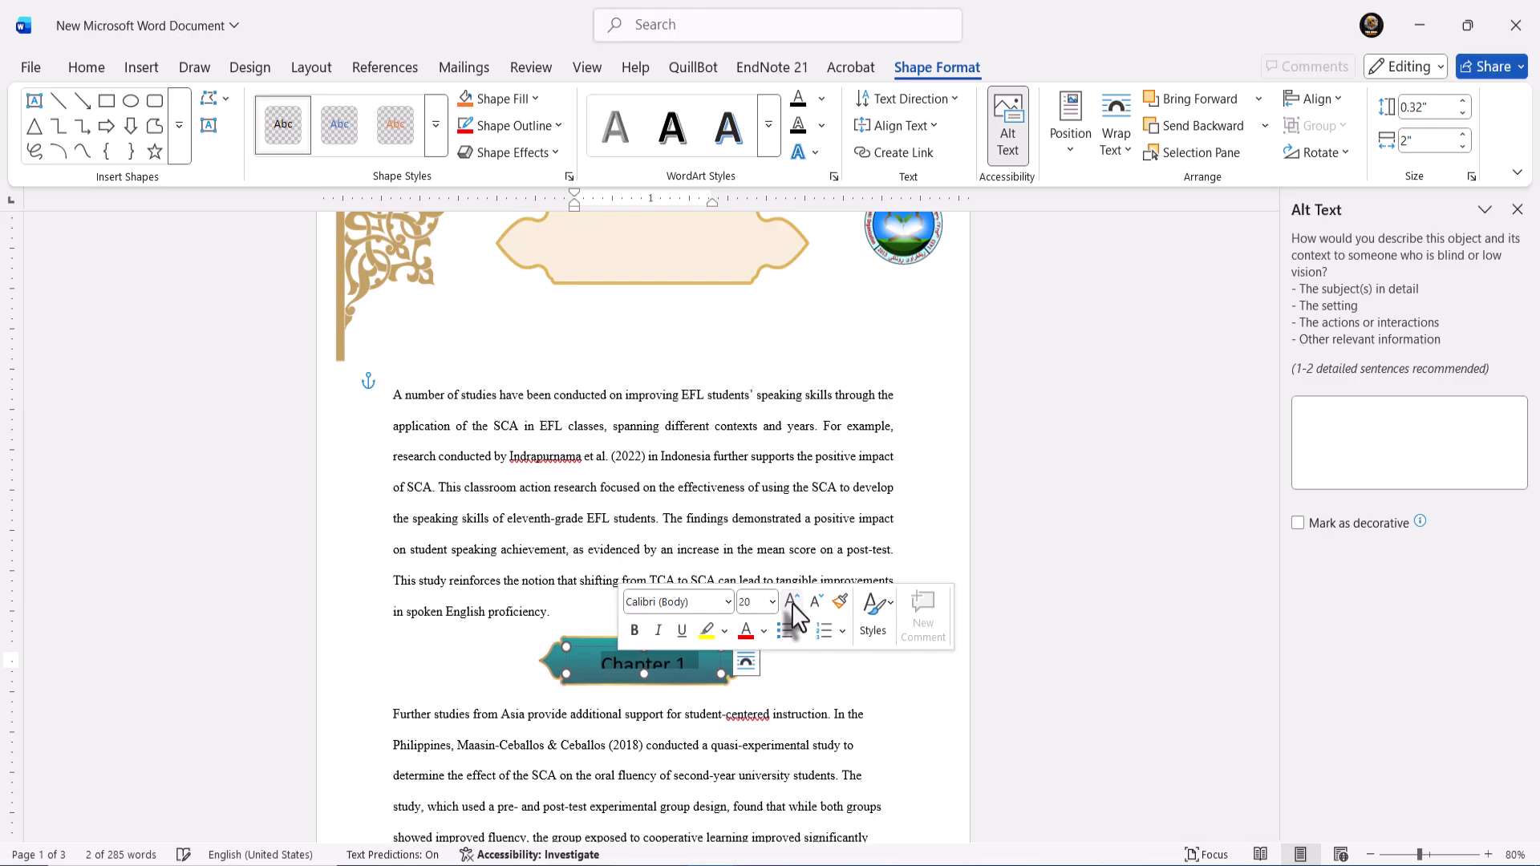
- Extend the text box's upper edge slightly so "Chapter 1" sits vertically centred in the ribbon
left_click(648, 734)
left_click(653, 670)
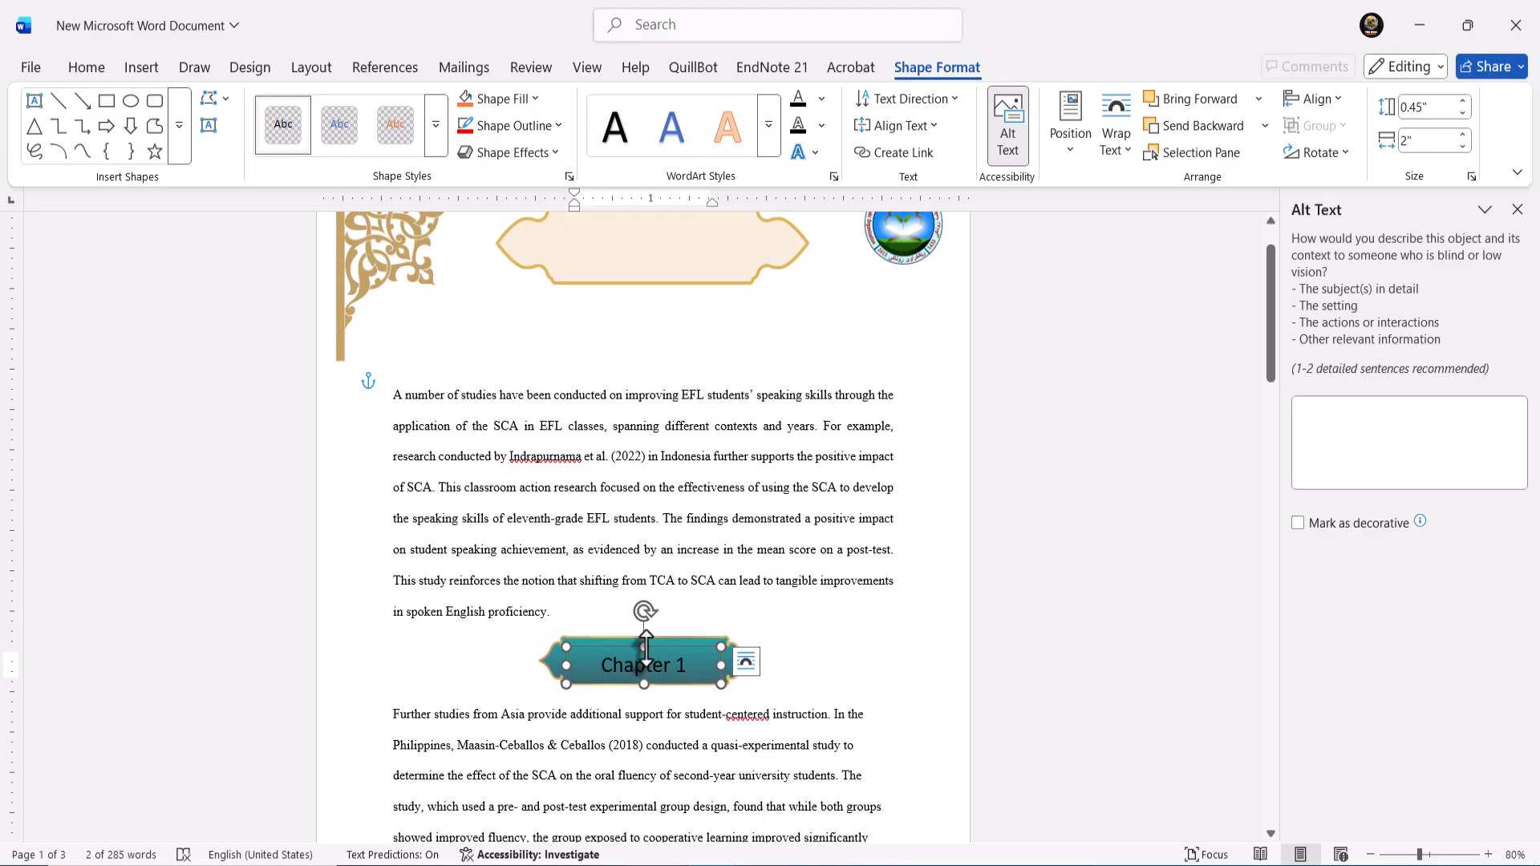
left_click_drag(646, 646, 646, 642)
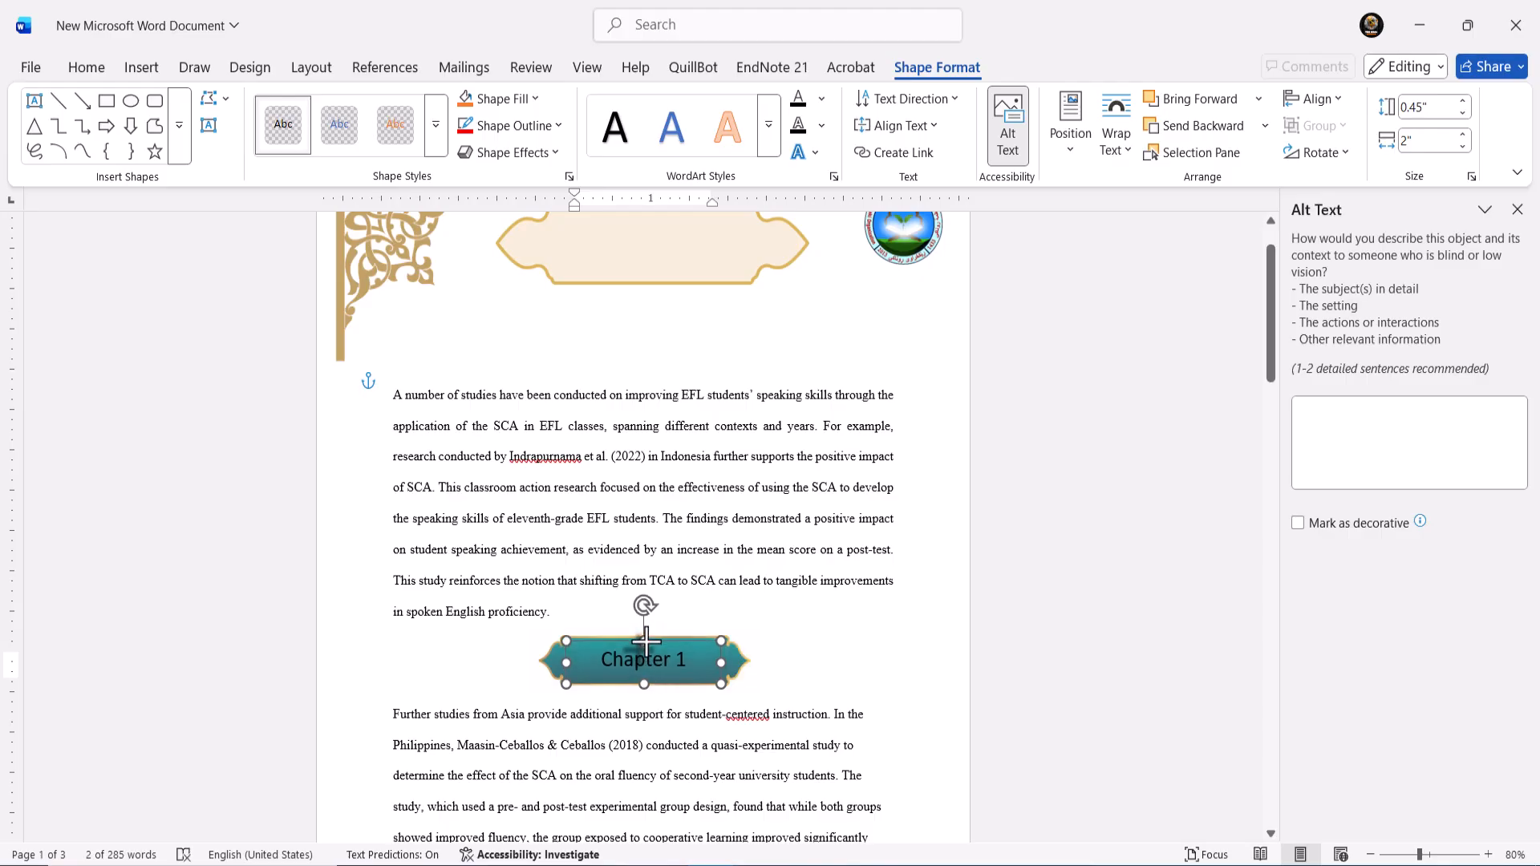
left_click(653, 744)
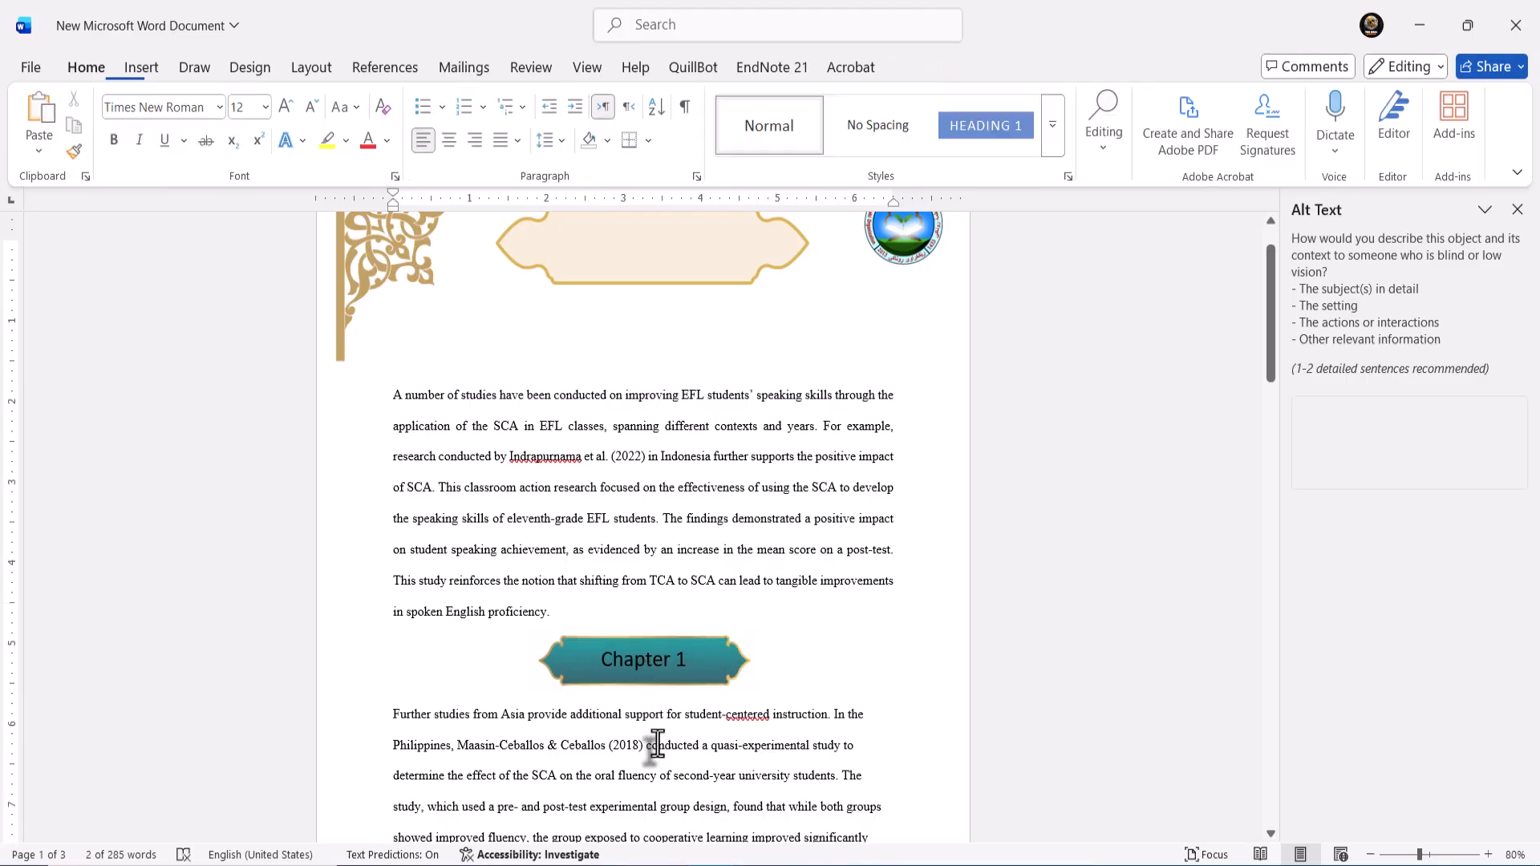
- Give the "Chapter 1" text box a dark red outline
left_click(656, 666)
left_click_drag(672, 659, 600, 662)
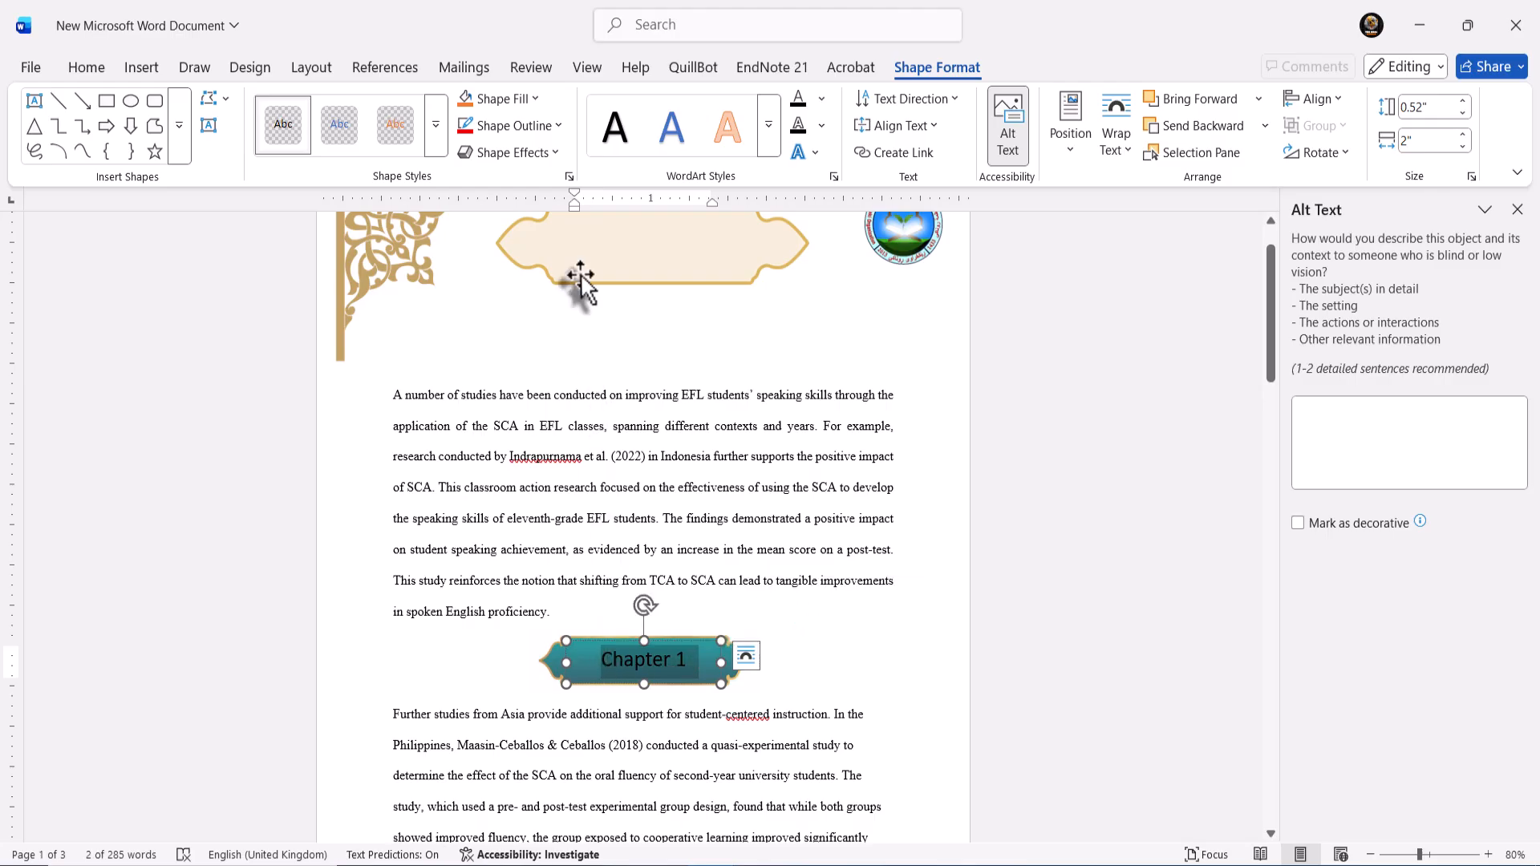
left_click(528, 101)
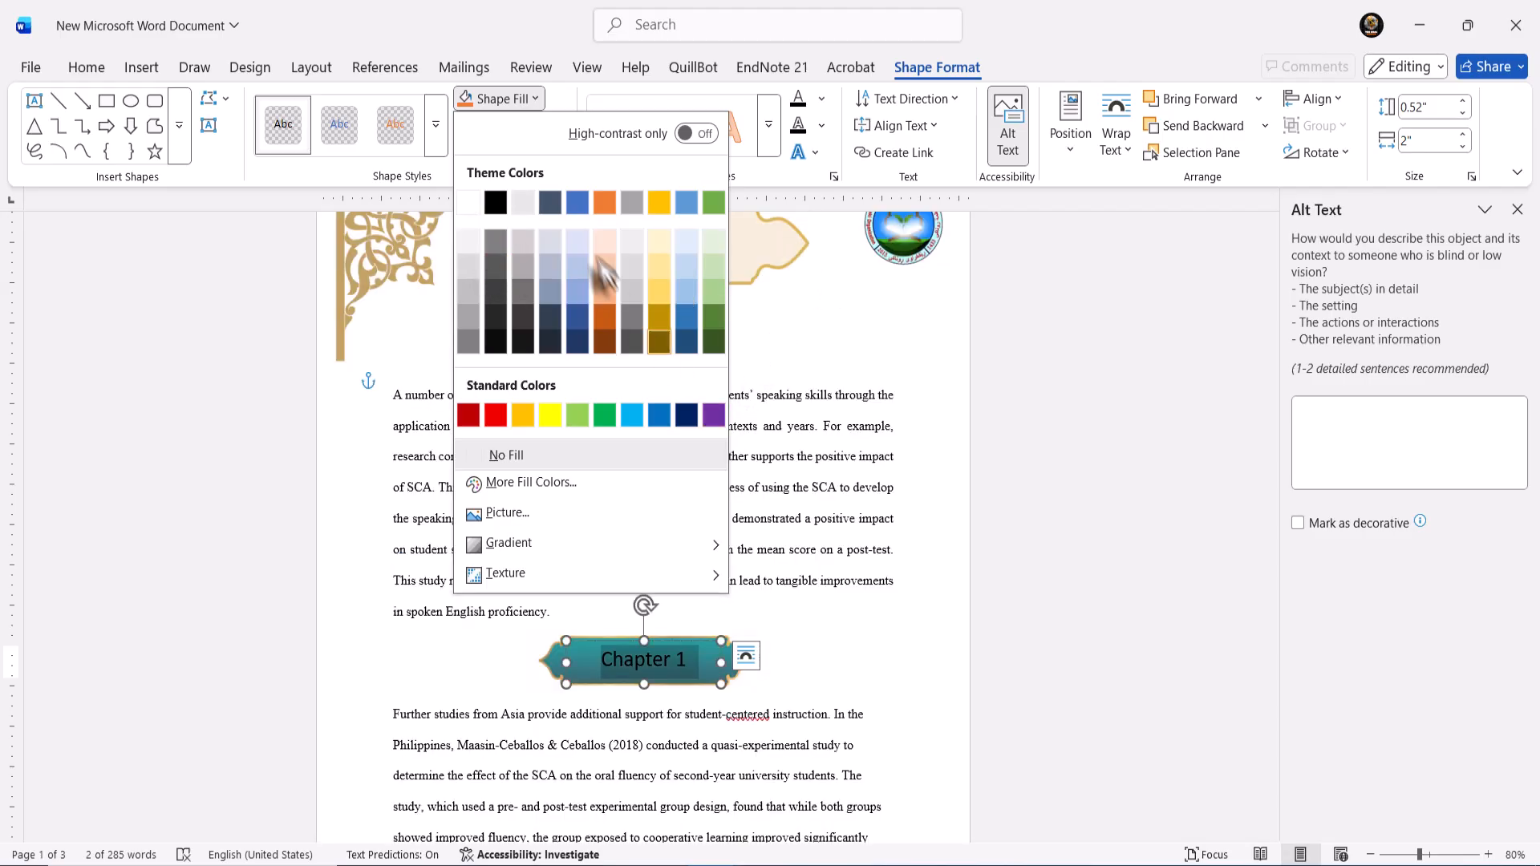
left_click(716, 664)
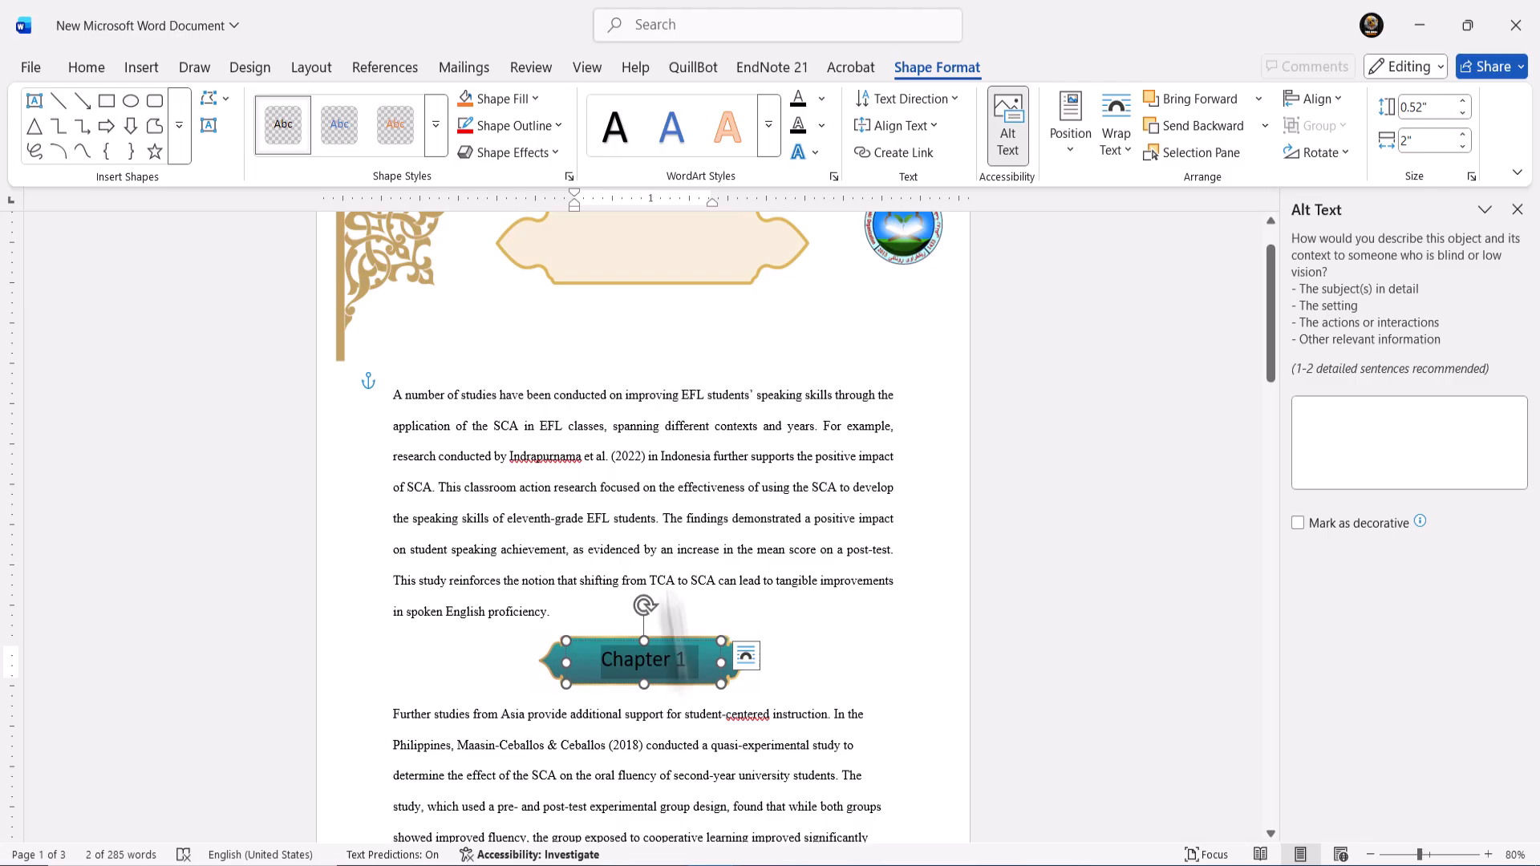
left_click(557, 128)
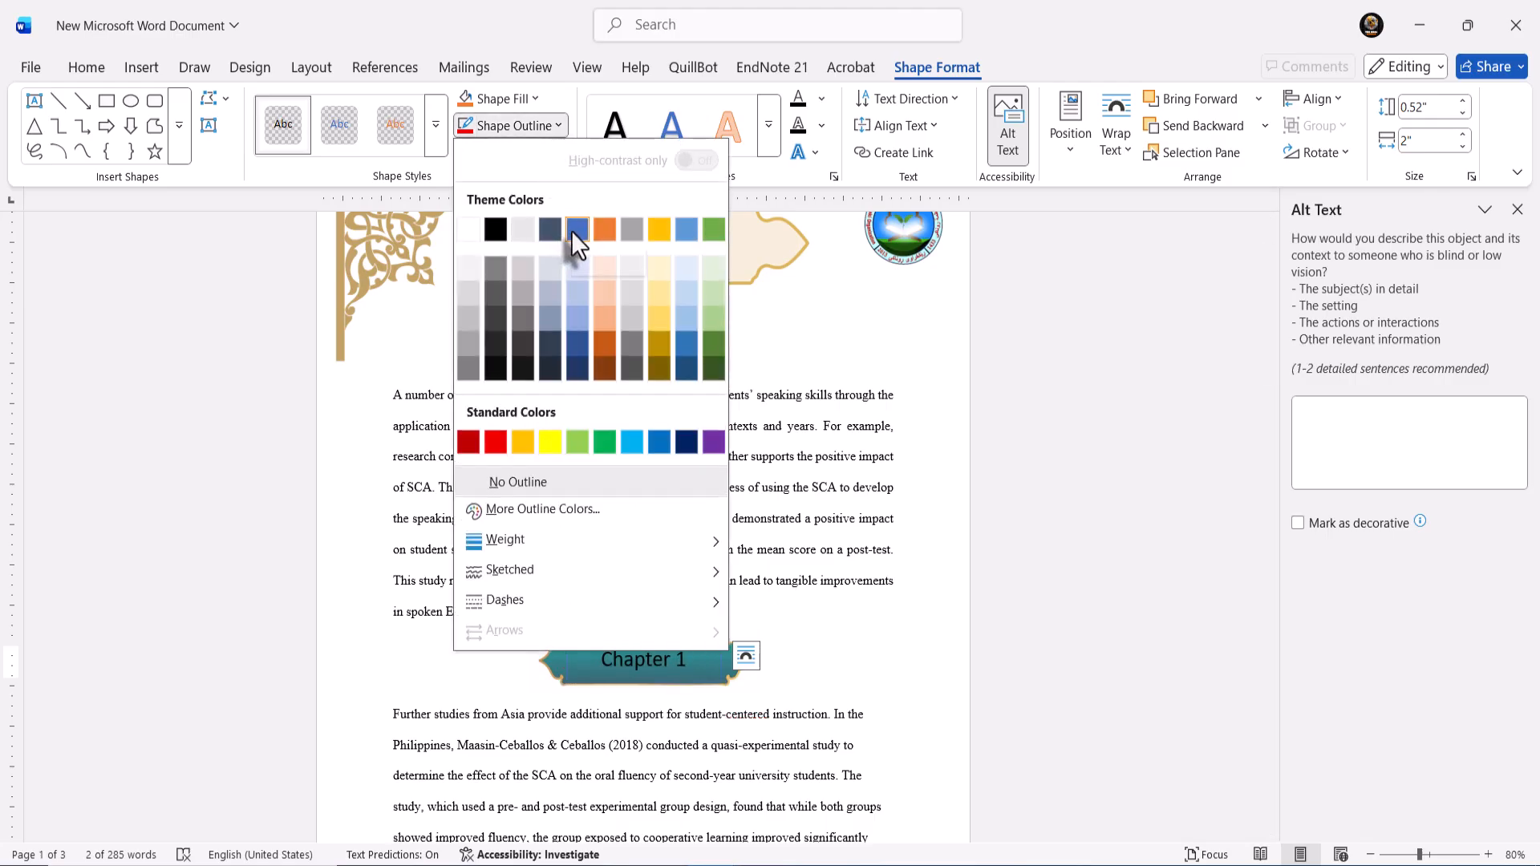
left_click(471, 437)
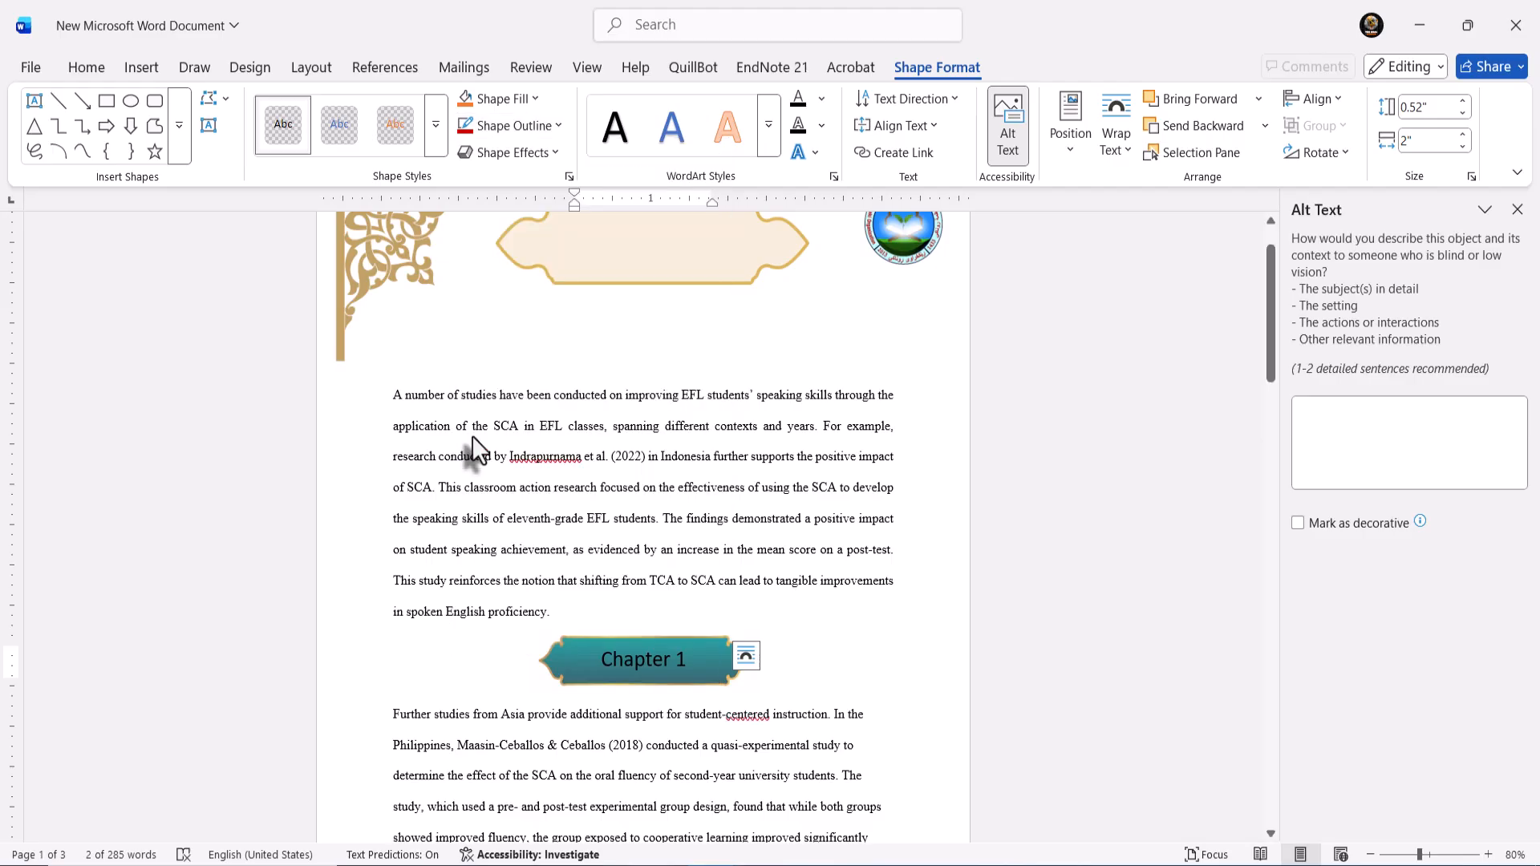
left_click(601, 745)
scroll(606, 716, "up", 11, "ctrl")
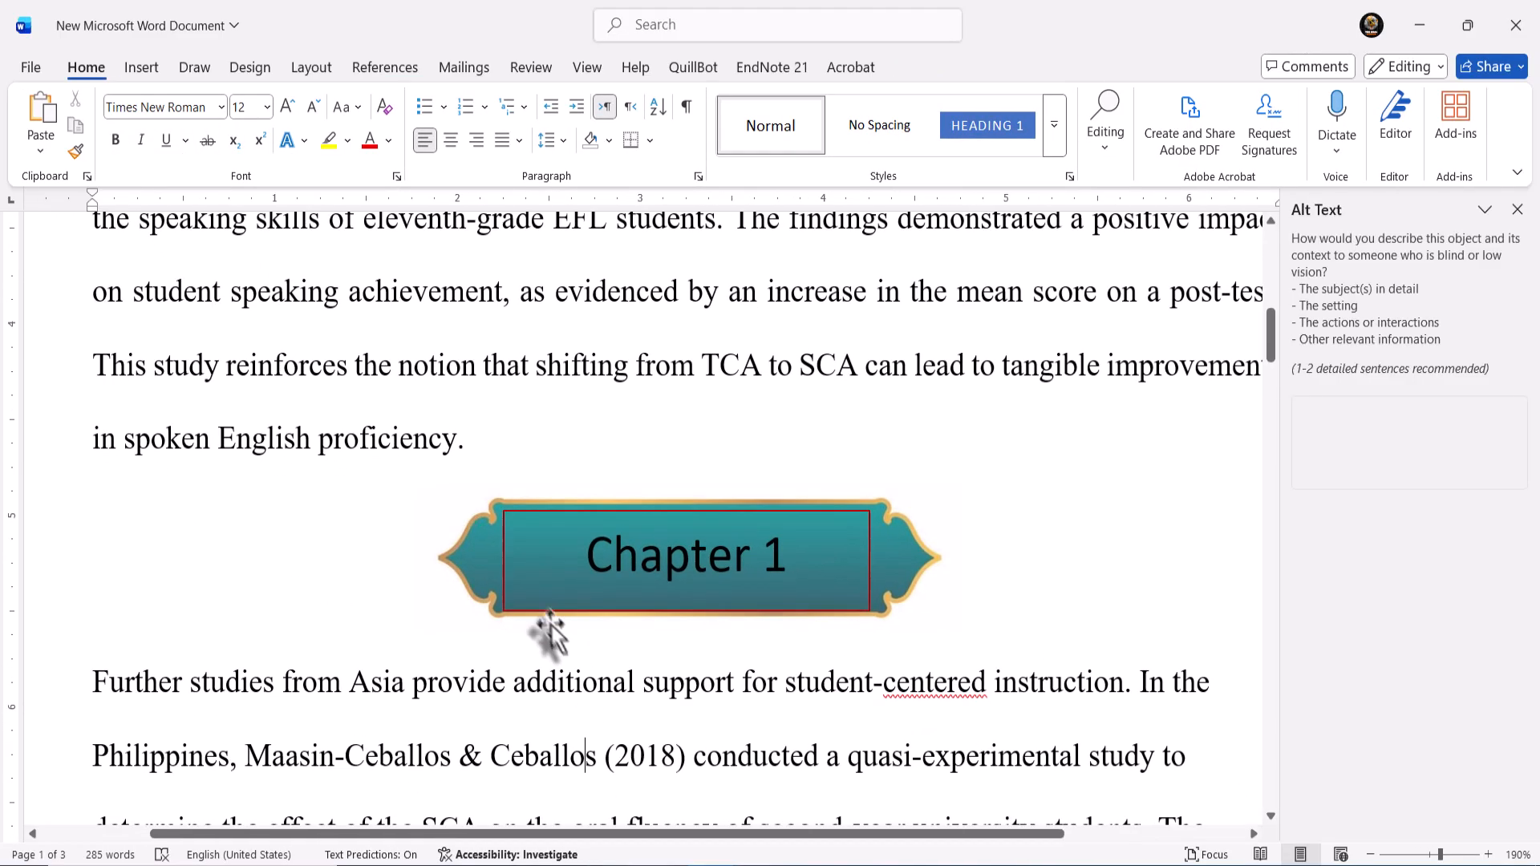
left_click(533, 600)
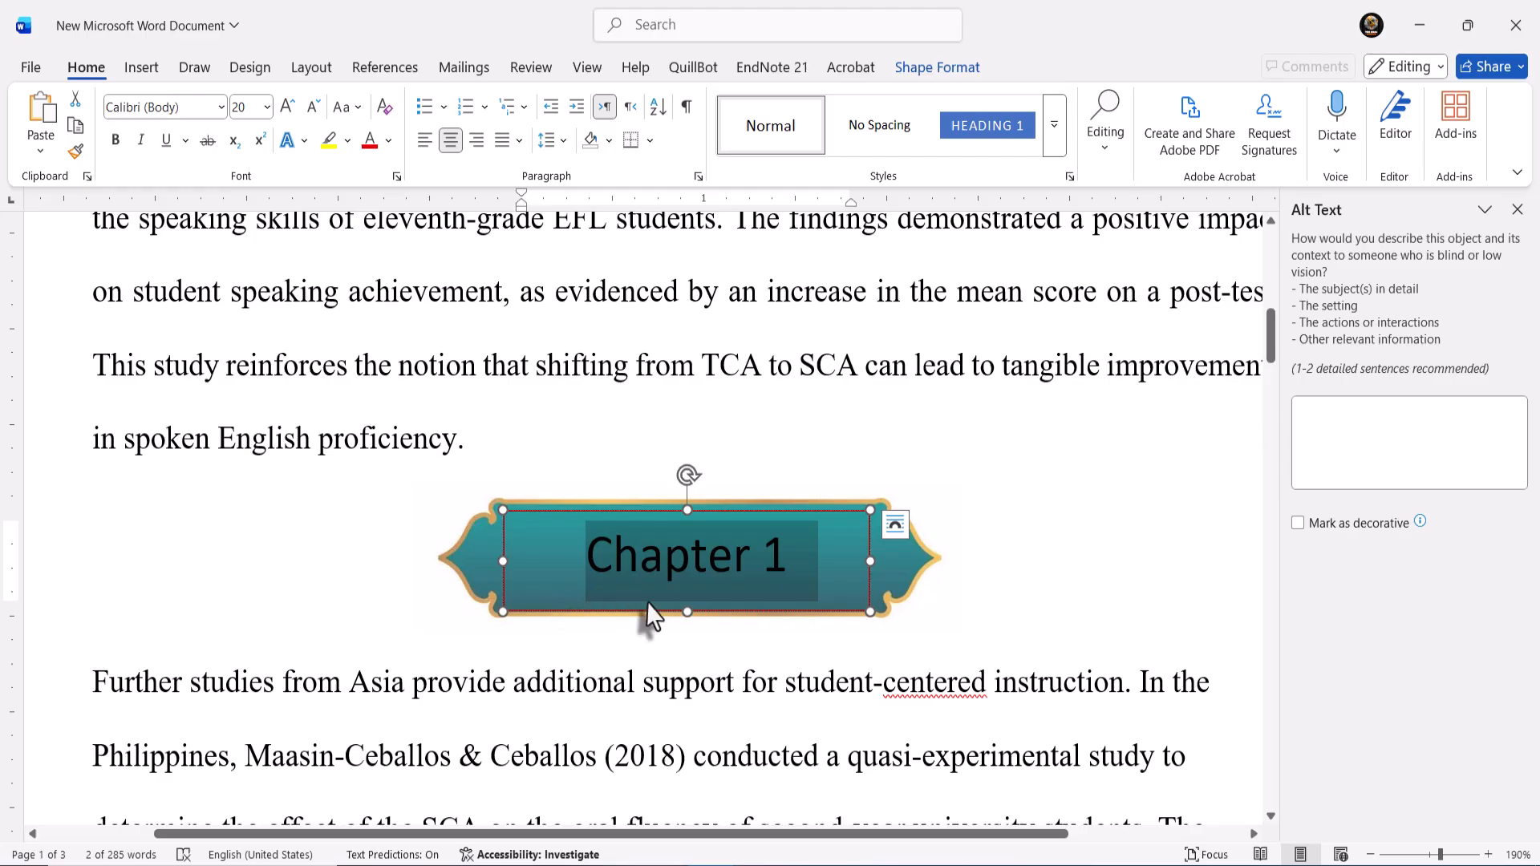
left_click(849, 554)
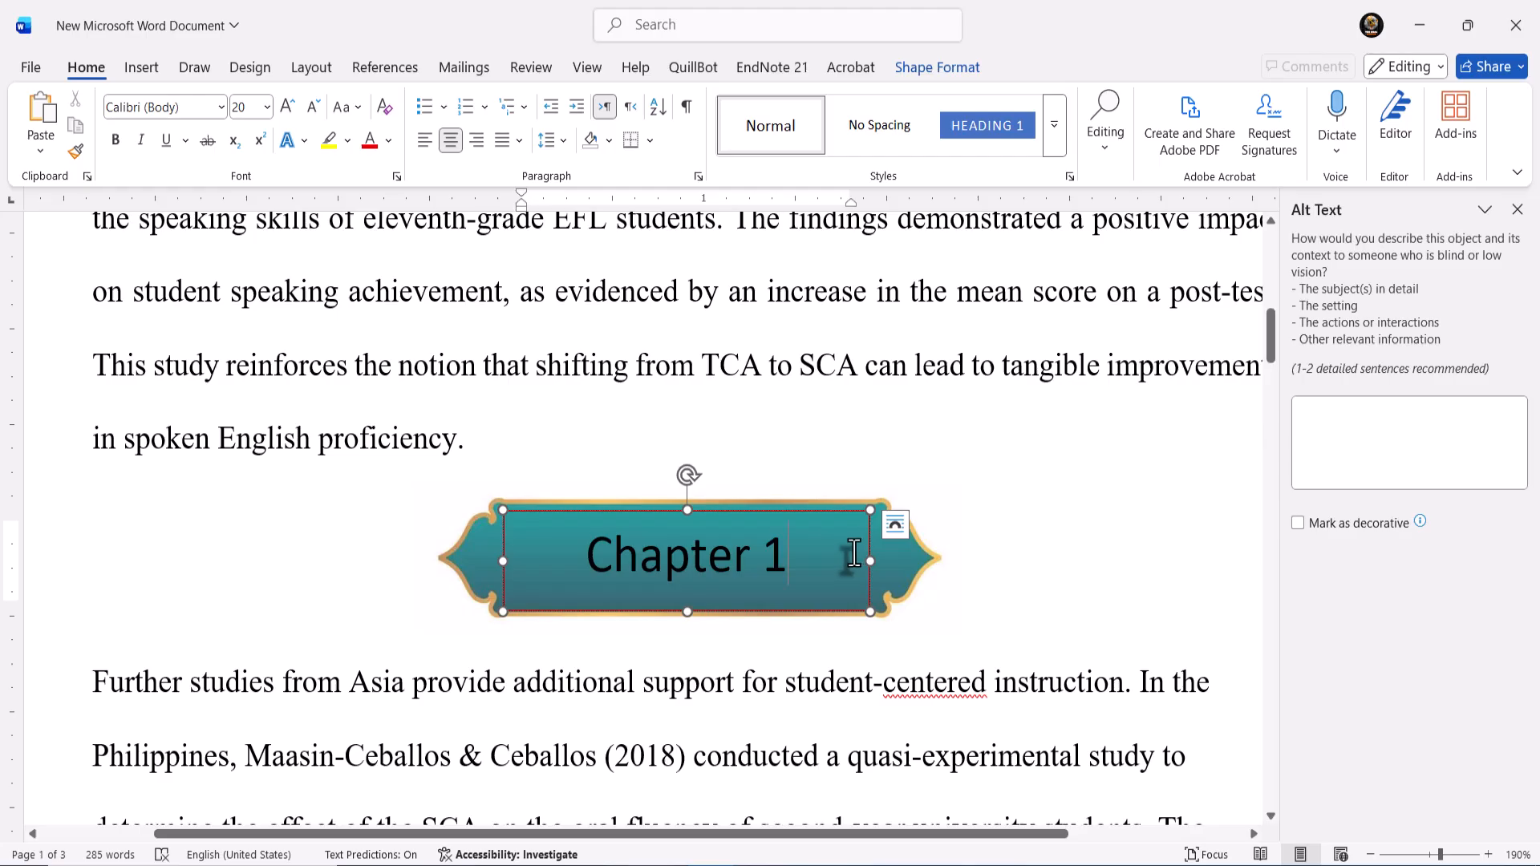
left_click(923, 69)
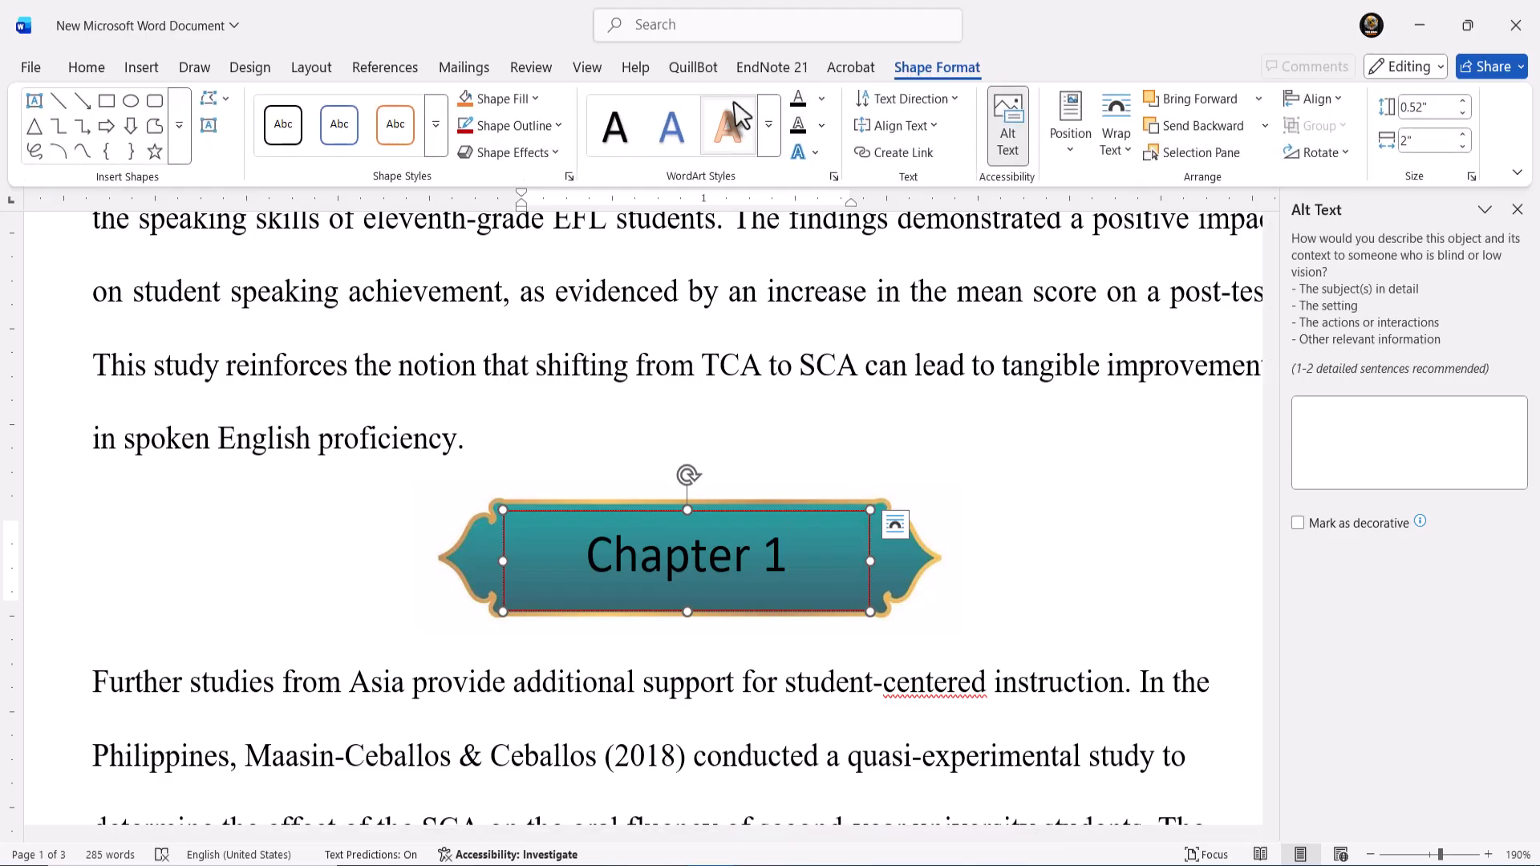
left_click(513, 125)
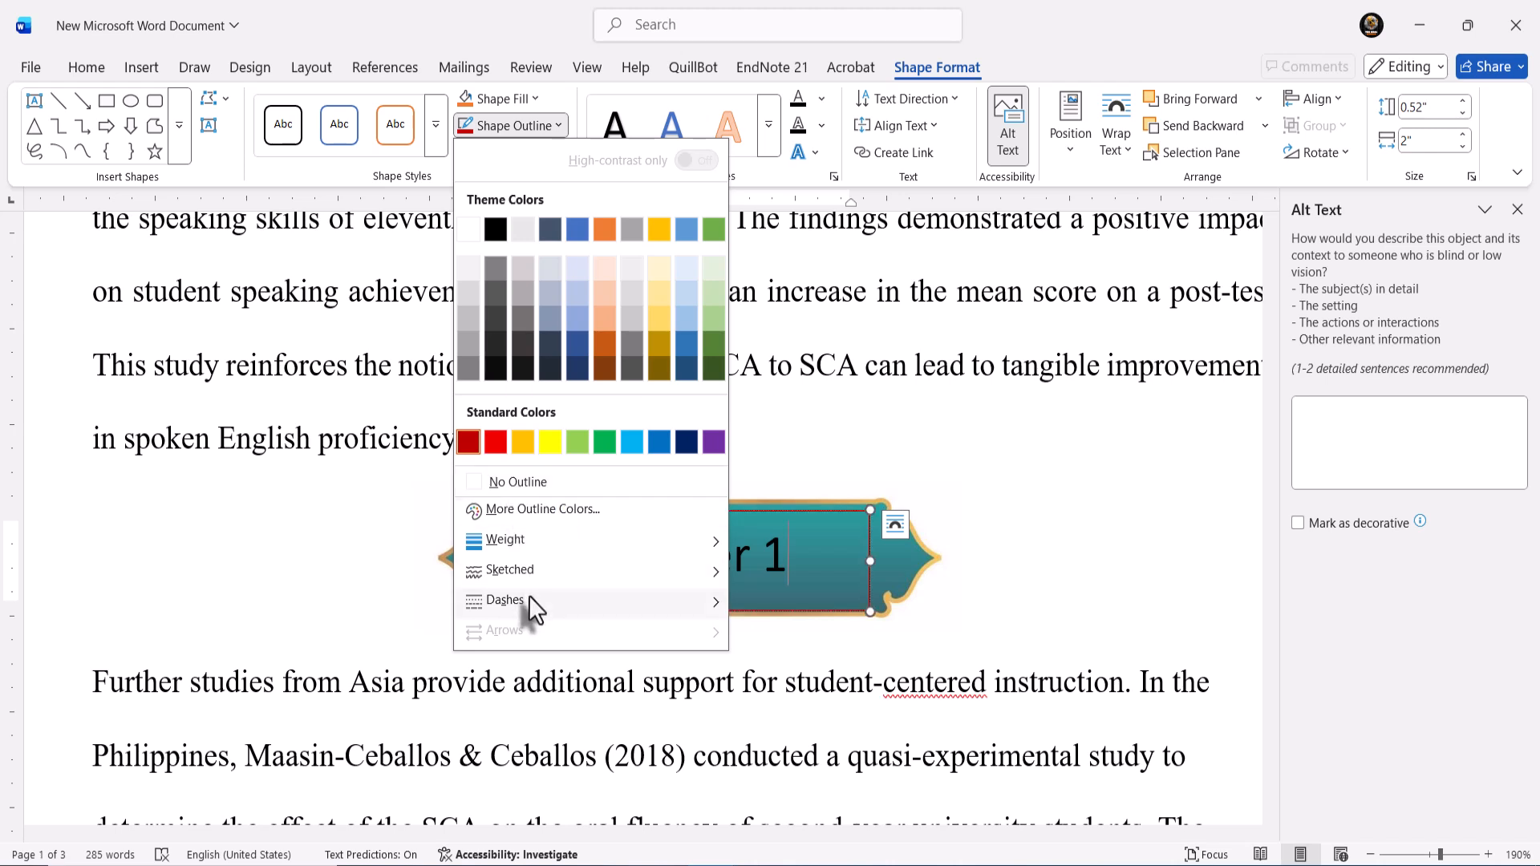
mouse_move(527, 595)
left_click(757, 629)
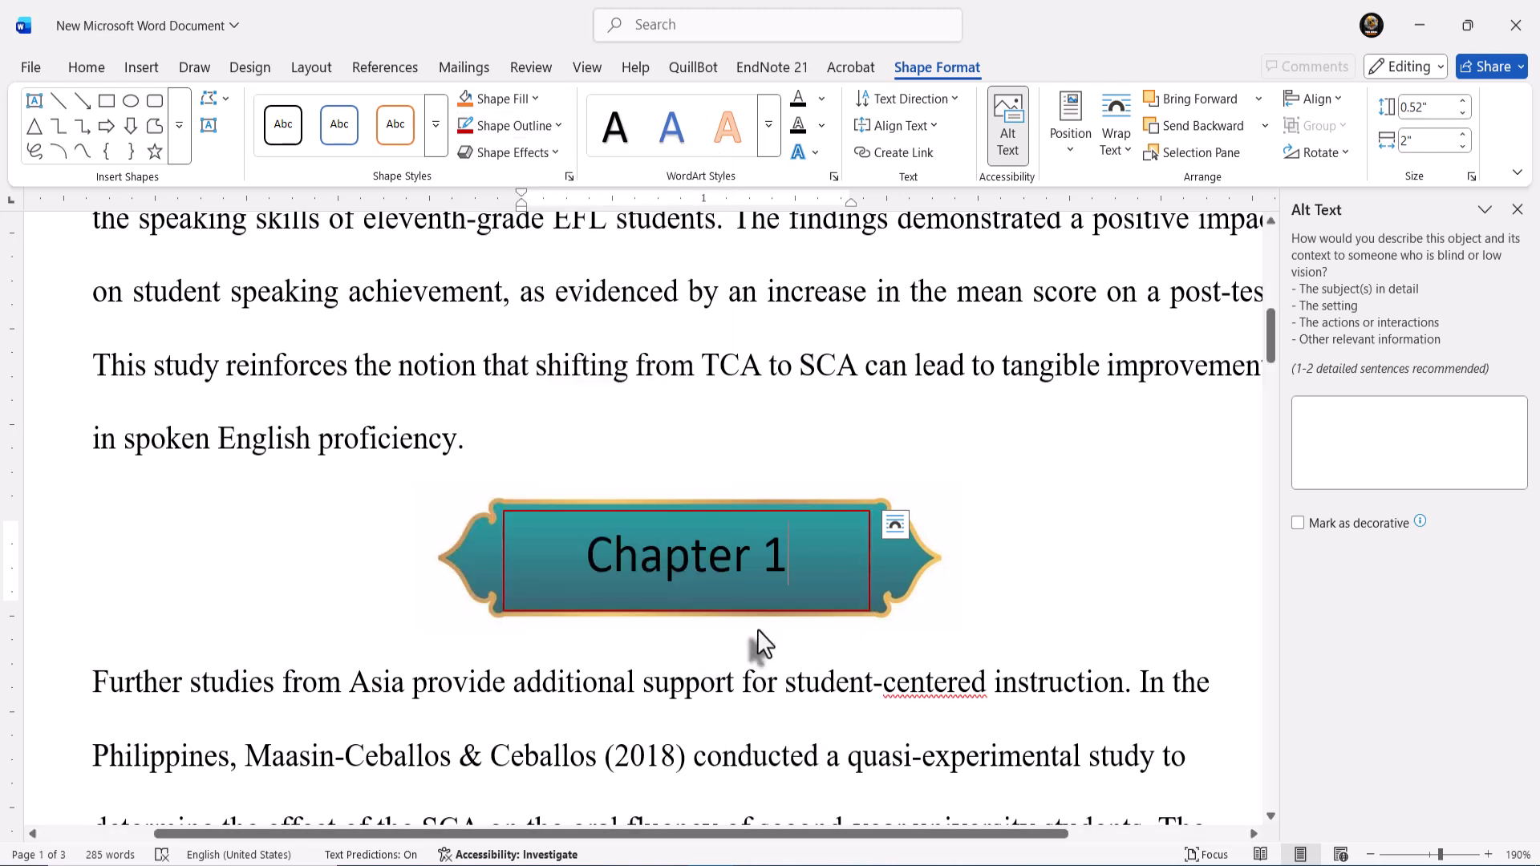
- Remove the outline from the "Chapter 1" text box
left_click(889, 526)
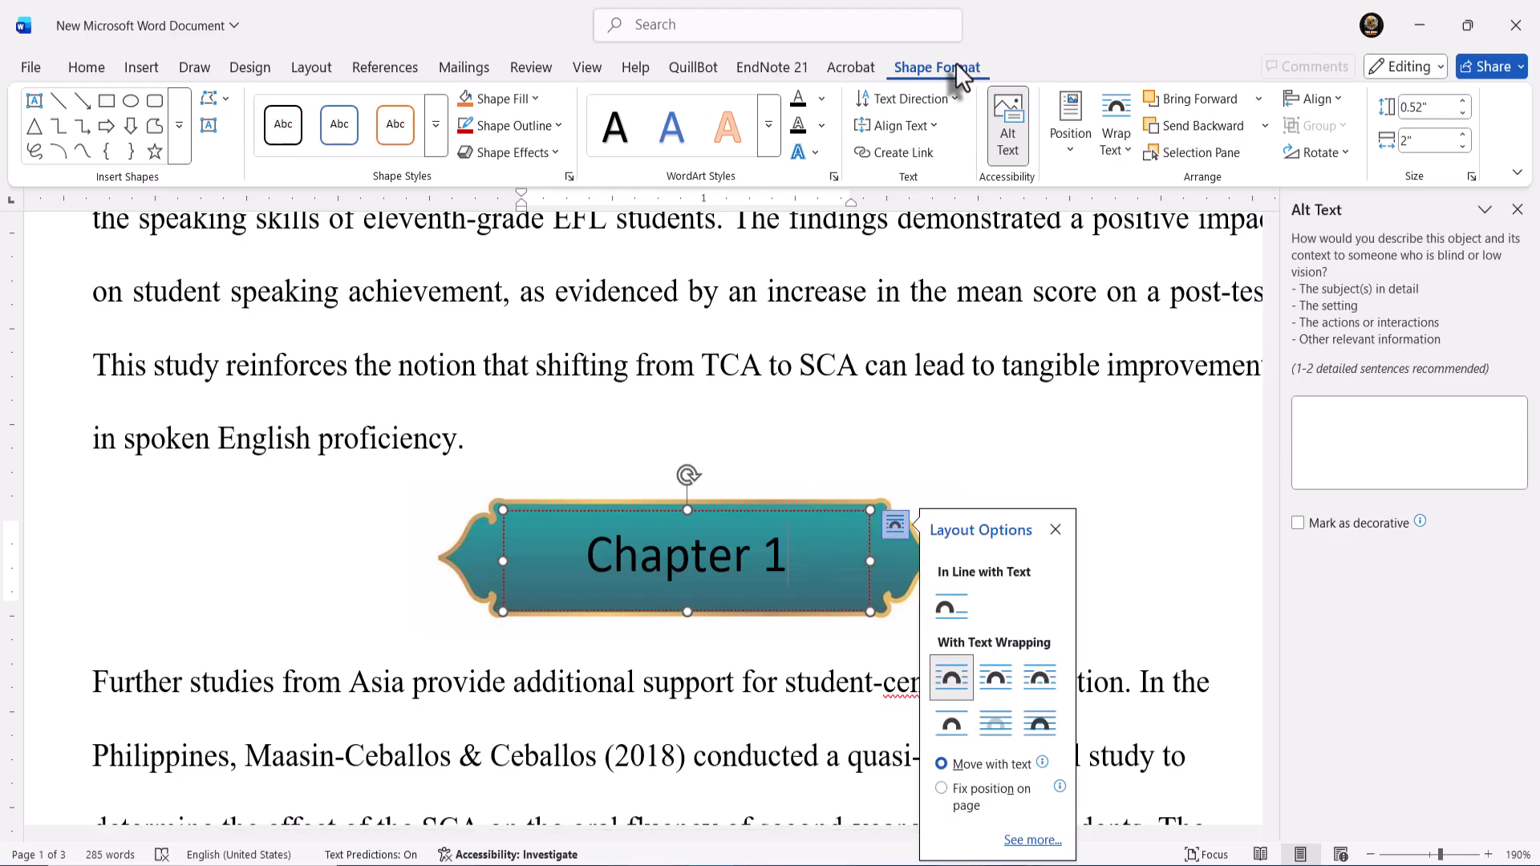
left_click(537, 125)
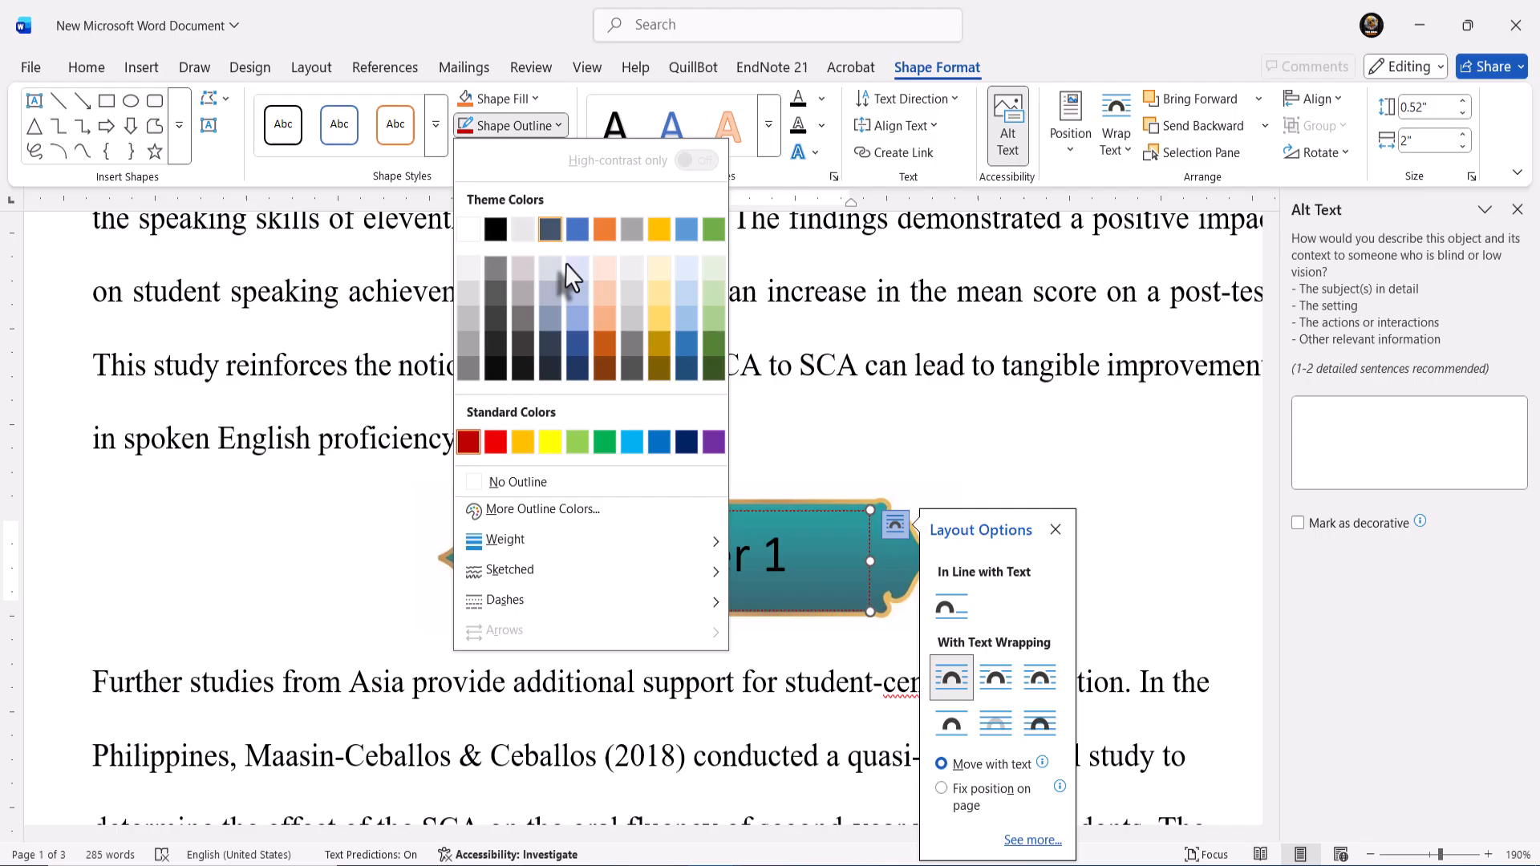
left_click(522, 478)
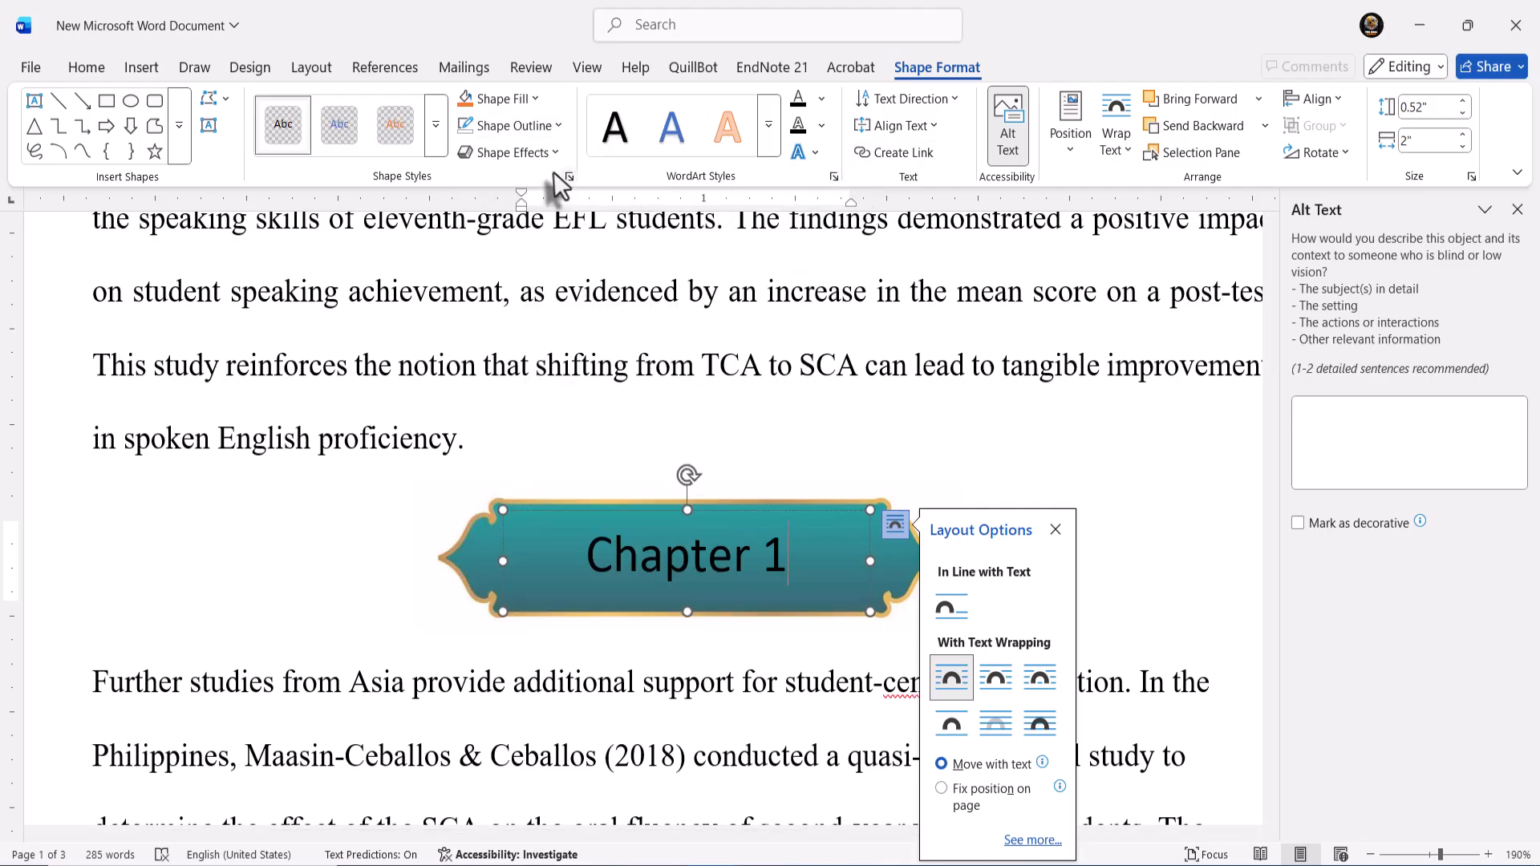
- Select the whole "Chapter 1" text and set its text fill to the standard dark red
left_click(820, 99)
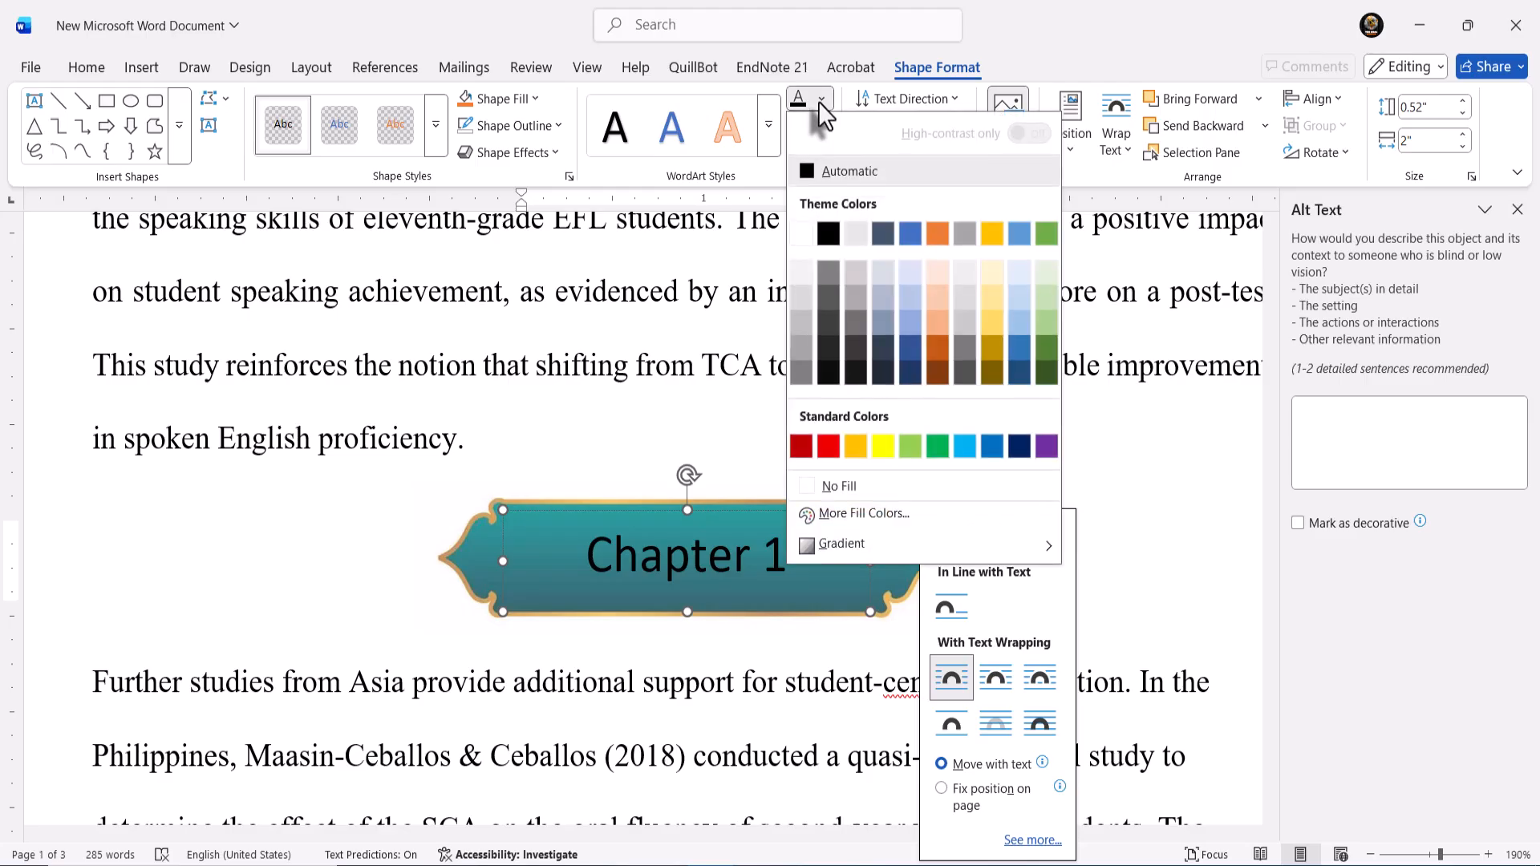
left_click(808, 446)
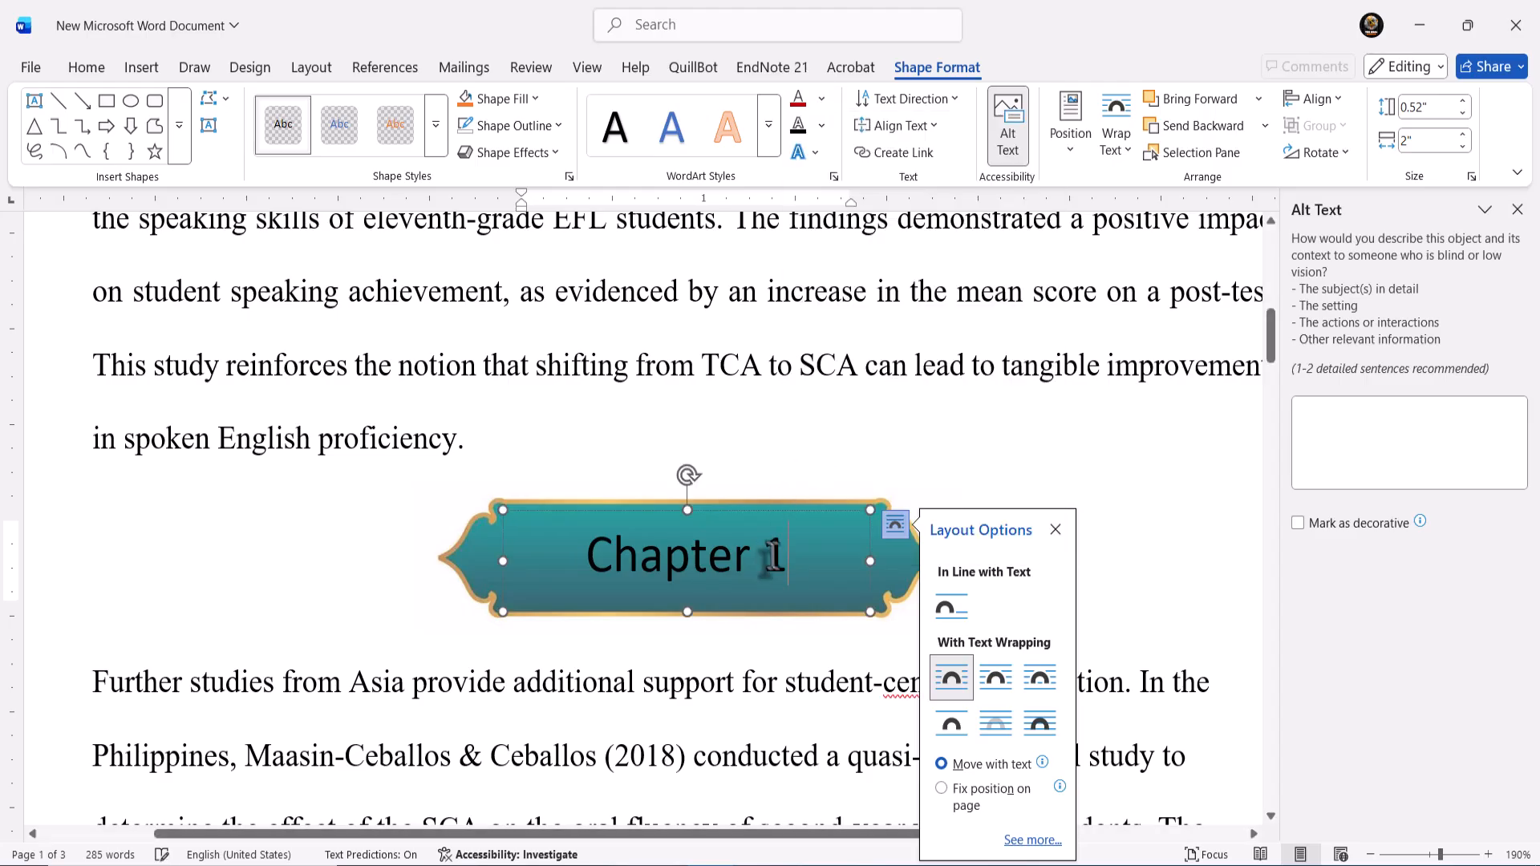
left_click_drag(790, 557, 581, 557)
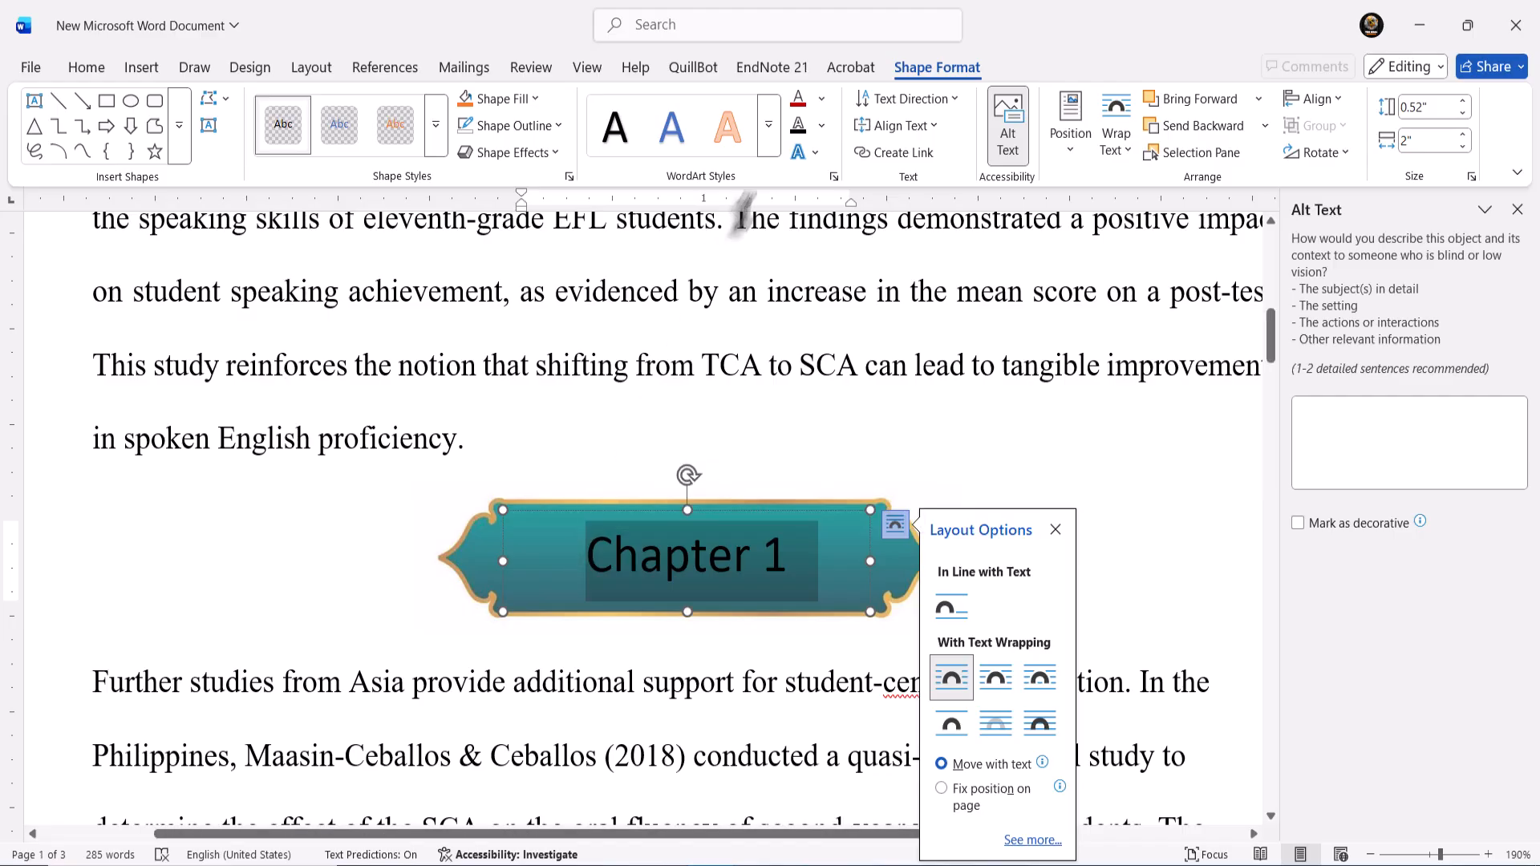
left_click(797, 101)
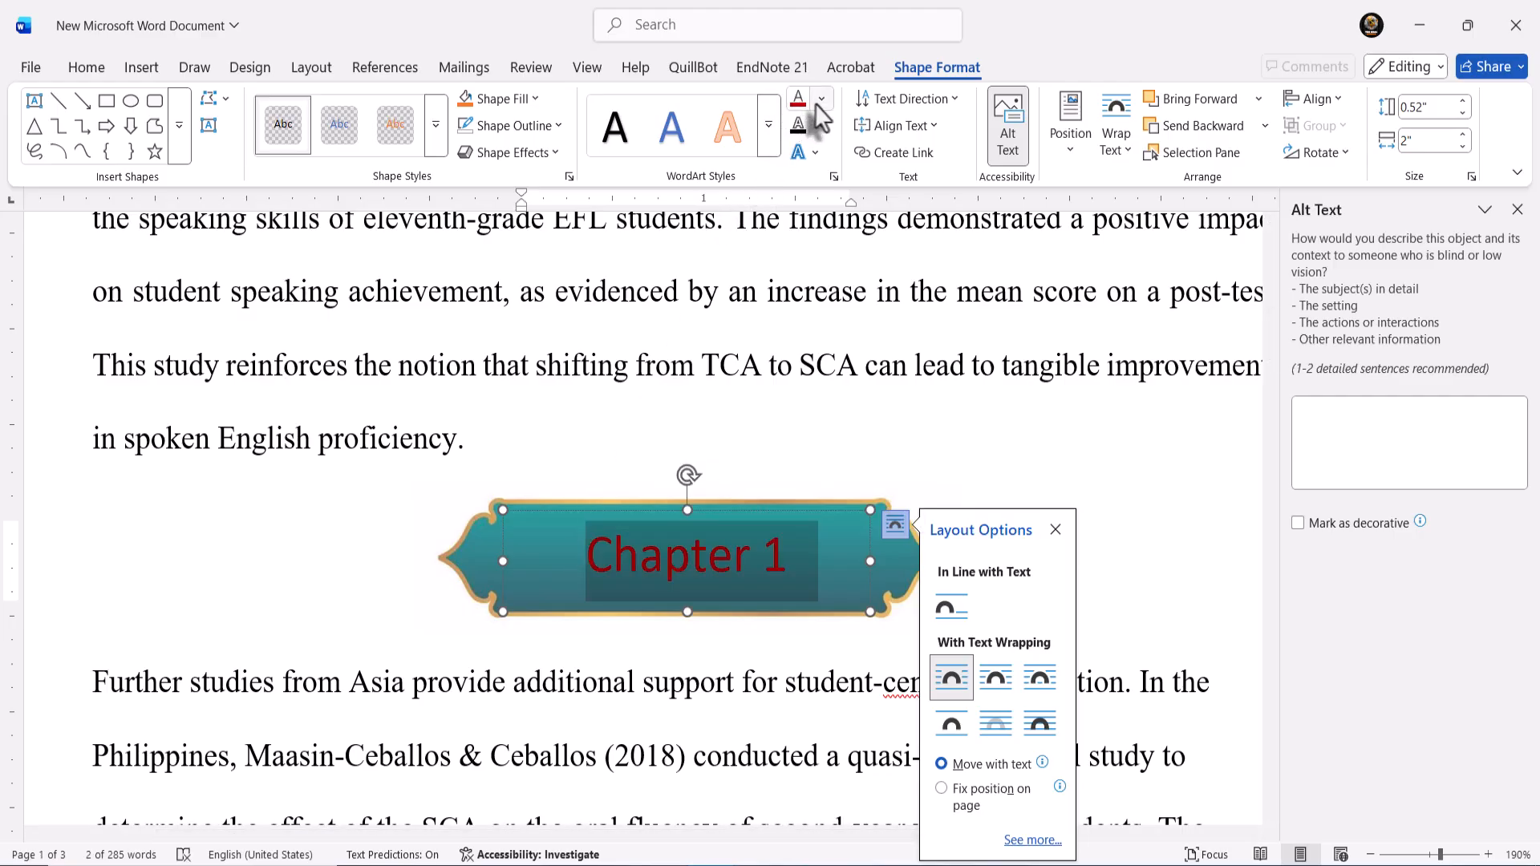
- Change the "Chapter 1" text fill to a dark shade of gold and make the text bold
left_click(821, 98)
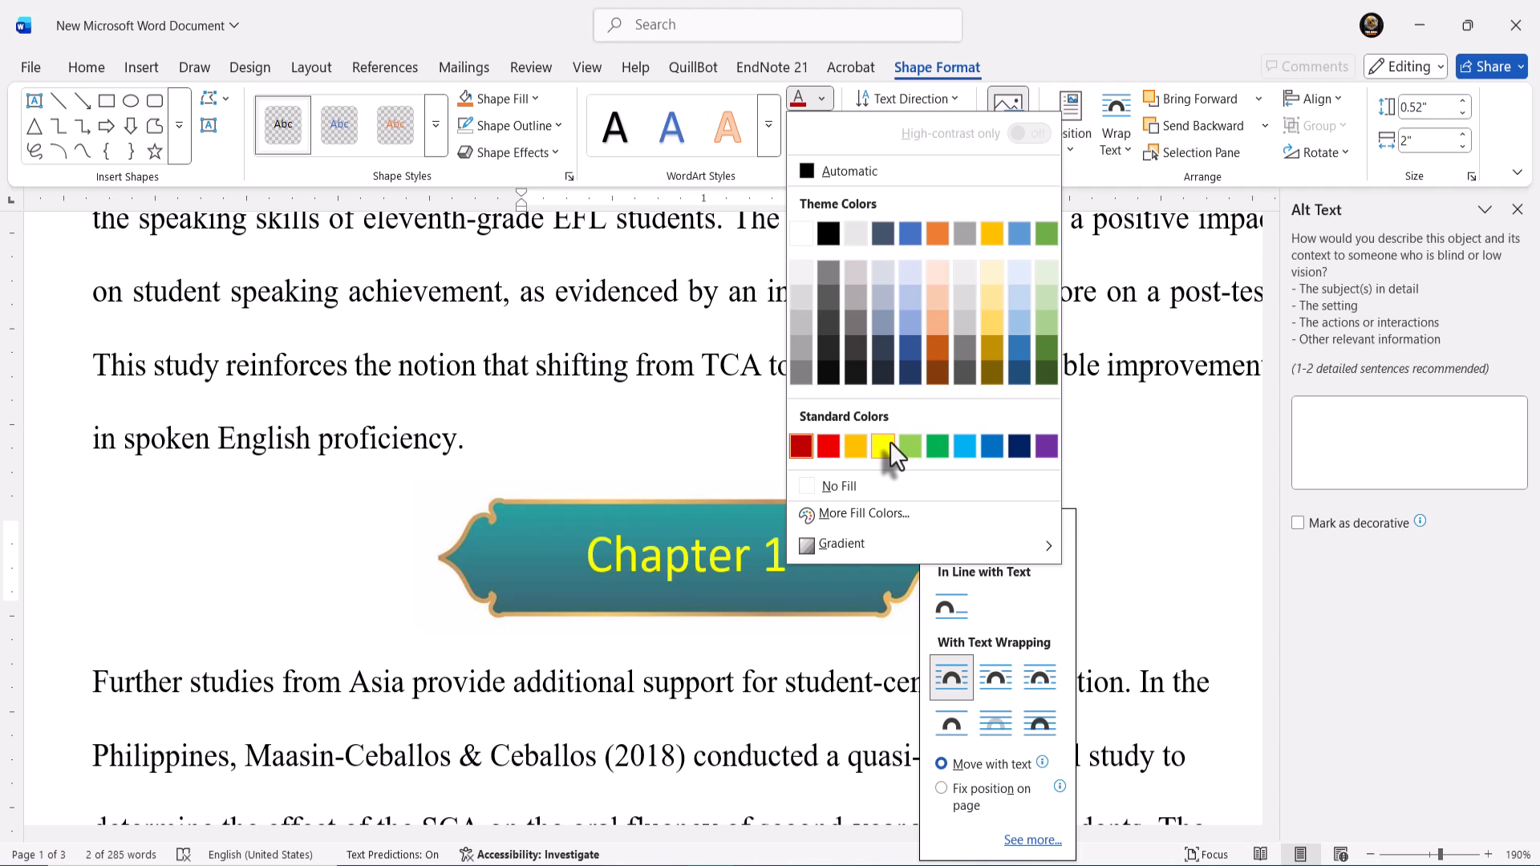
left_click(984, 358)
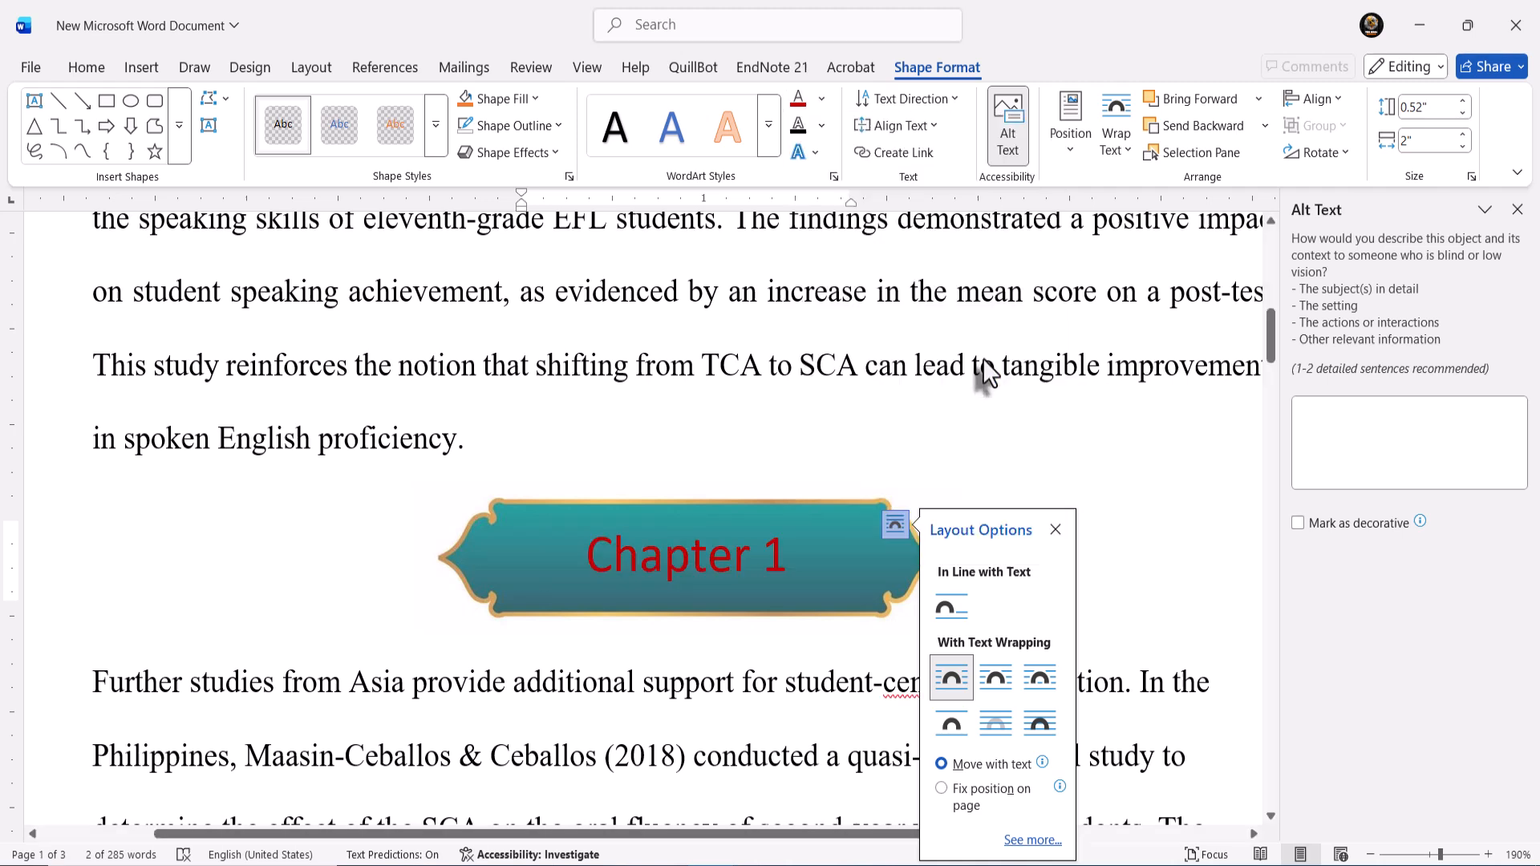
left_click(864, 399)
left_click_drag(817, 565, 595, 570)
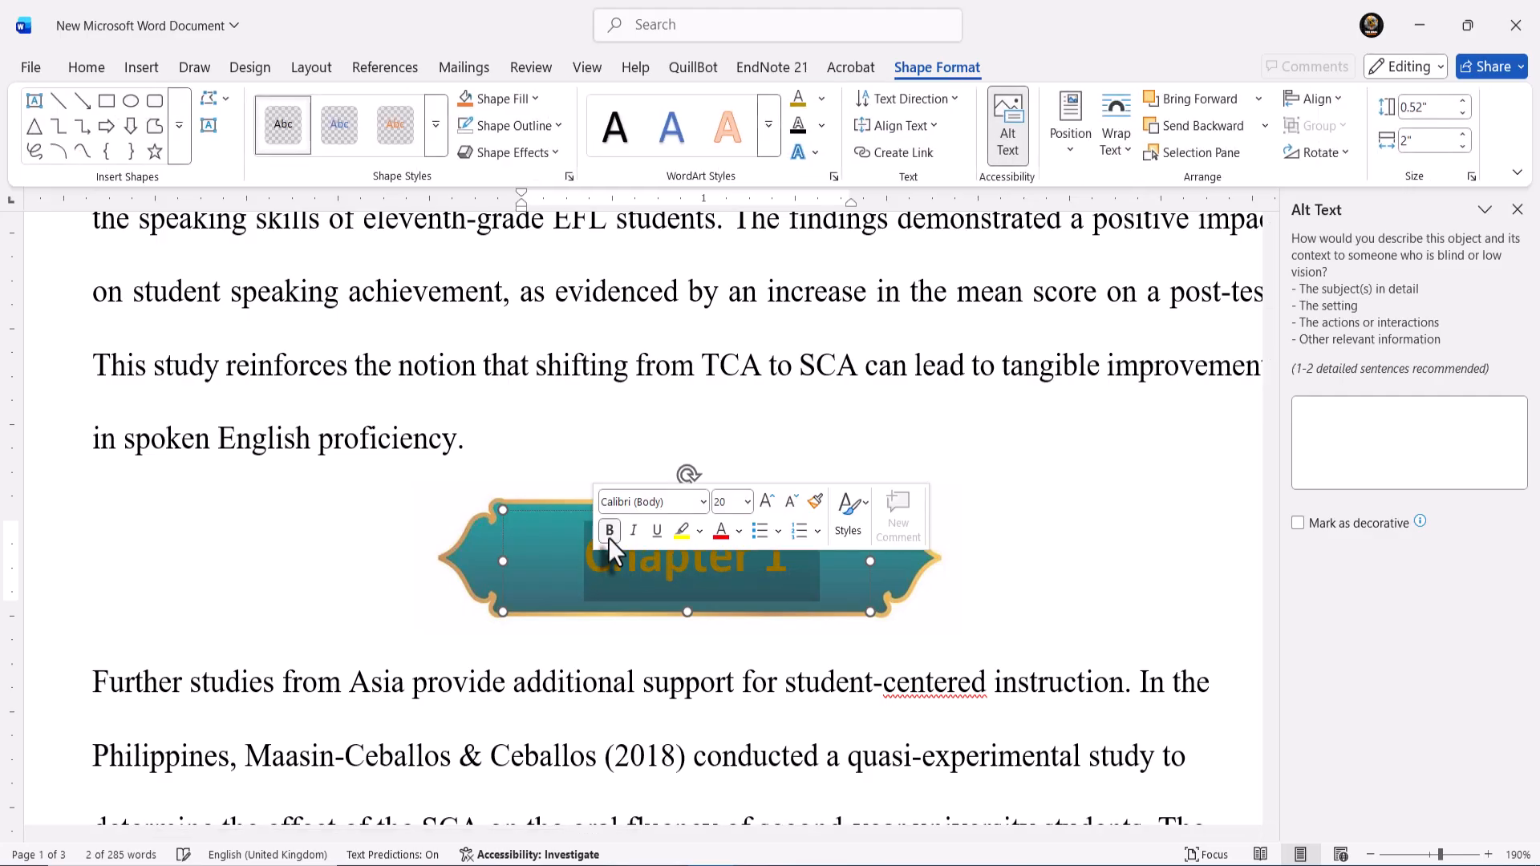
left_click(643, 682)
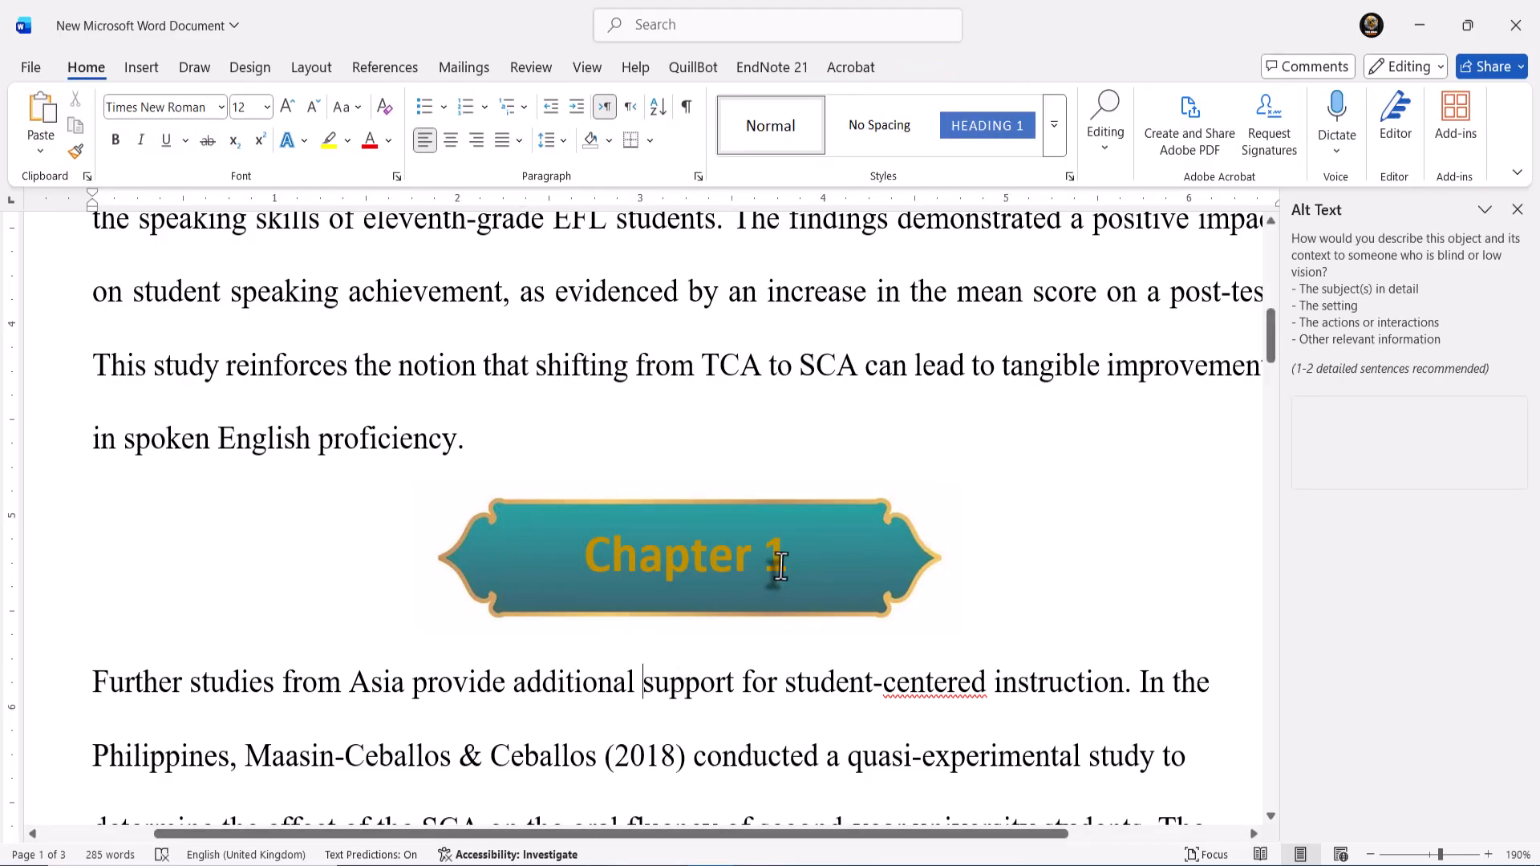
- Select the "Chapter 1" text and bring up its font formatting options
left_click_drag(780, 564, 590, 583)
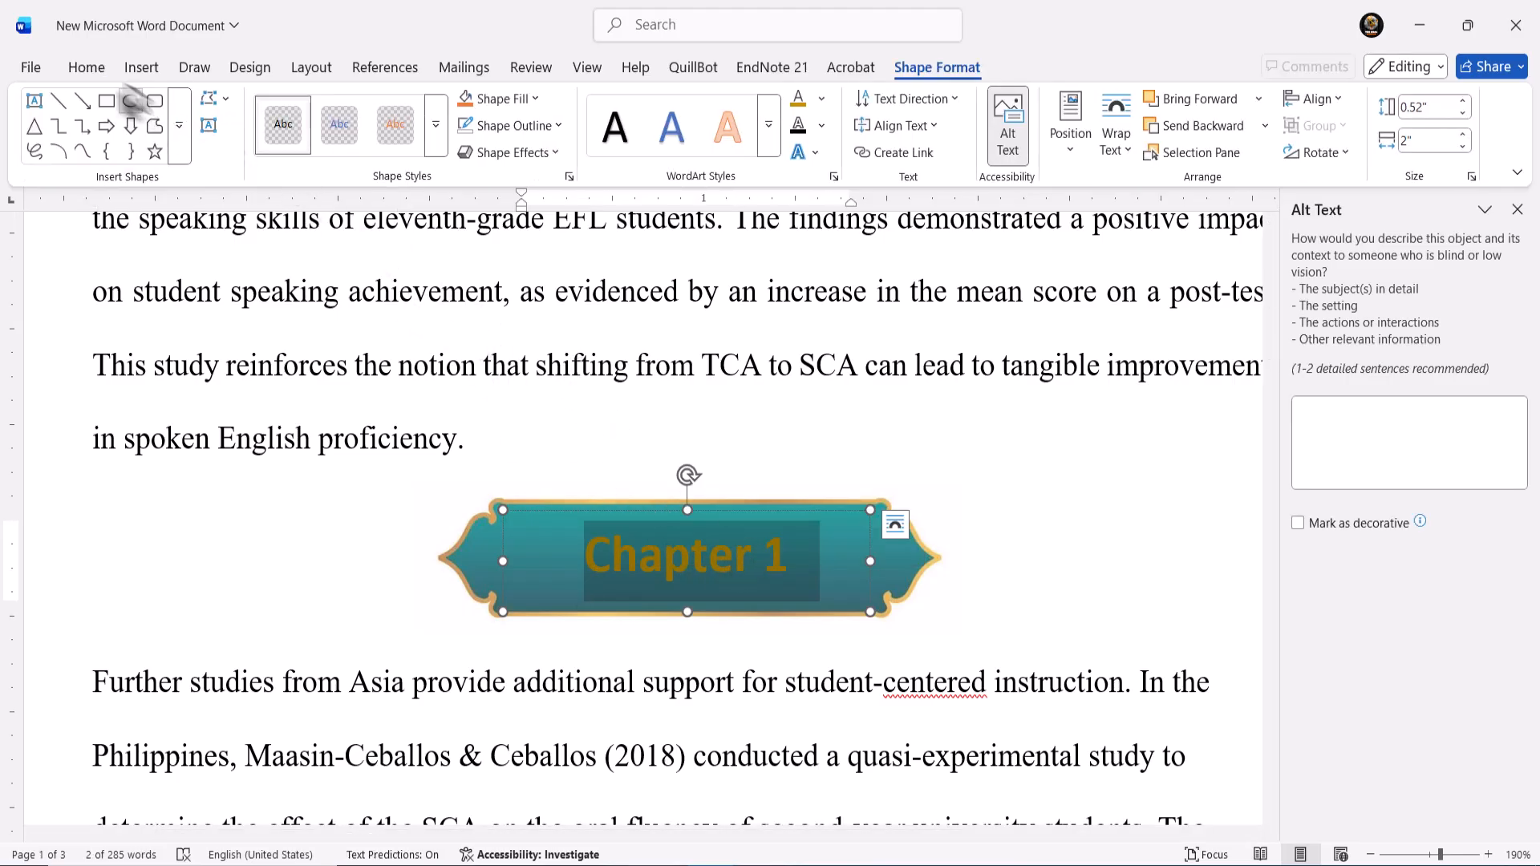
left_click(90, 68)
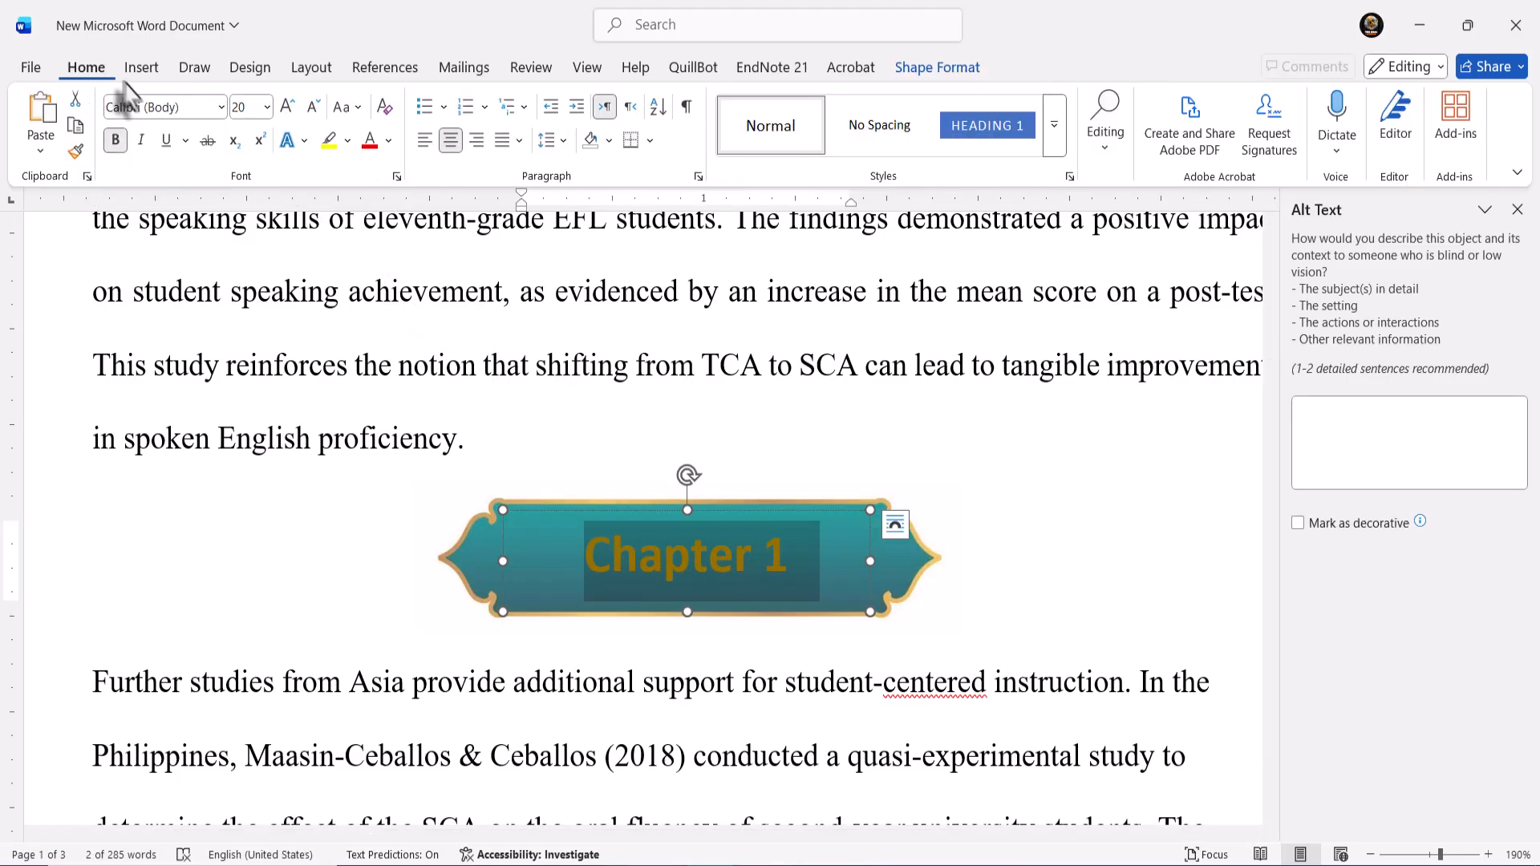
- Set the font of the banner's "Chapter 1" text to NRT Bold
left_click(217, 109)
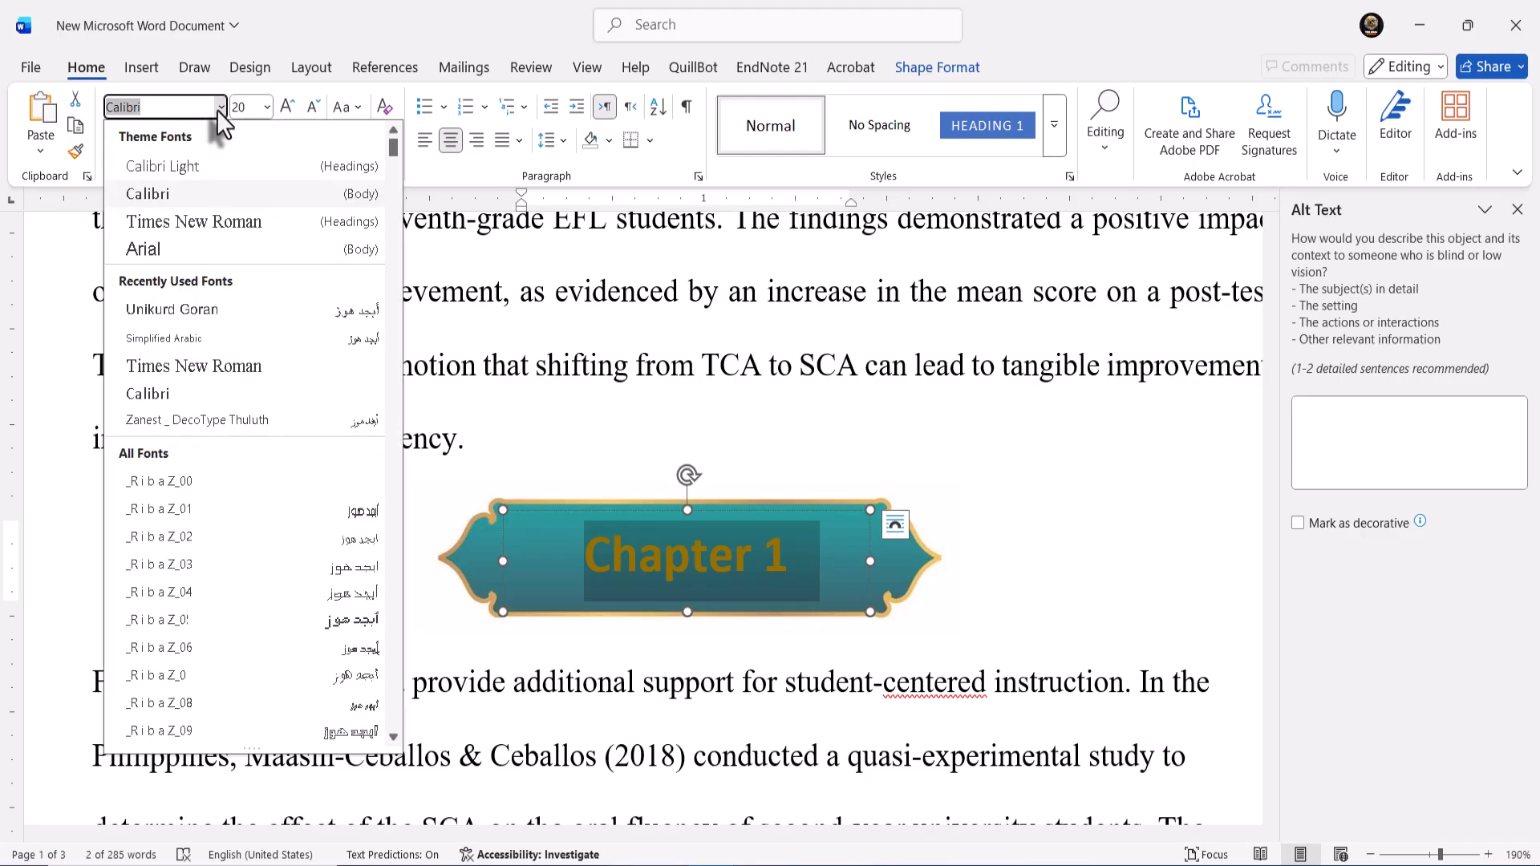
type("NRT Bold")
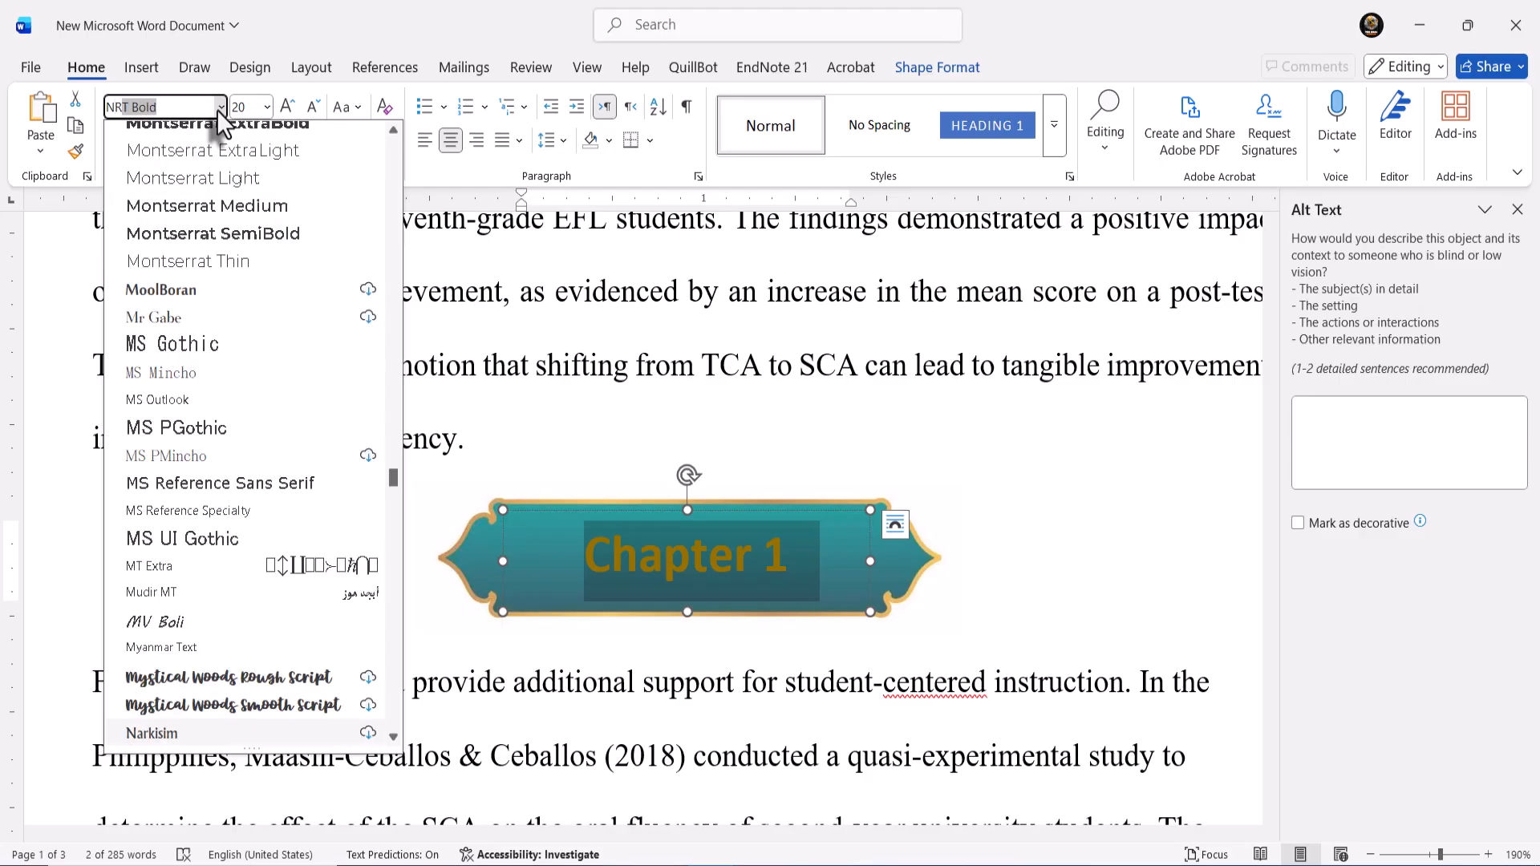
key("Return")
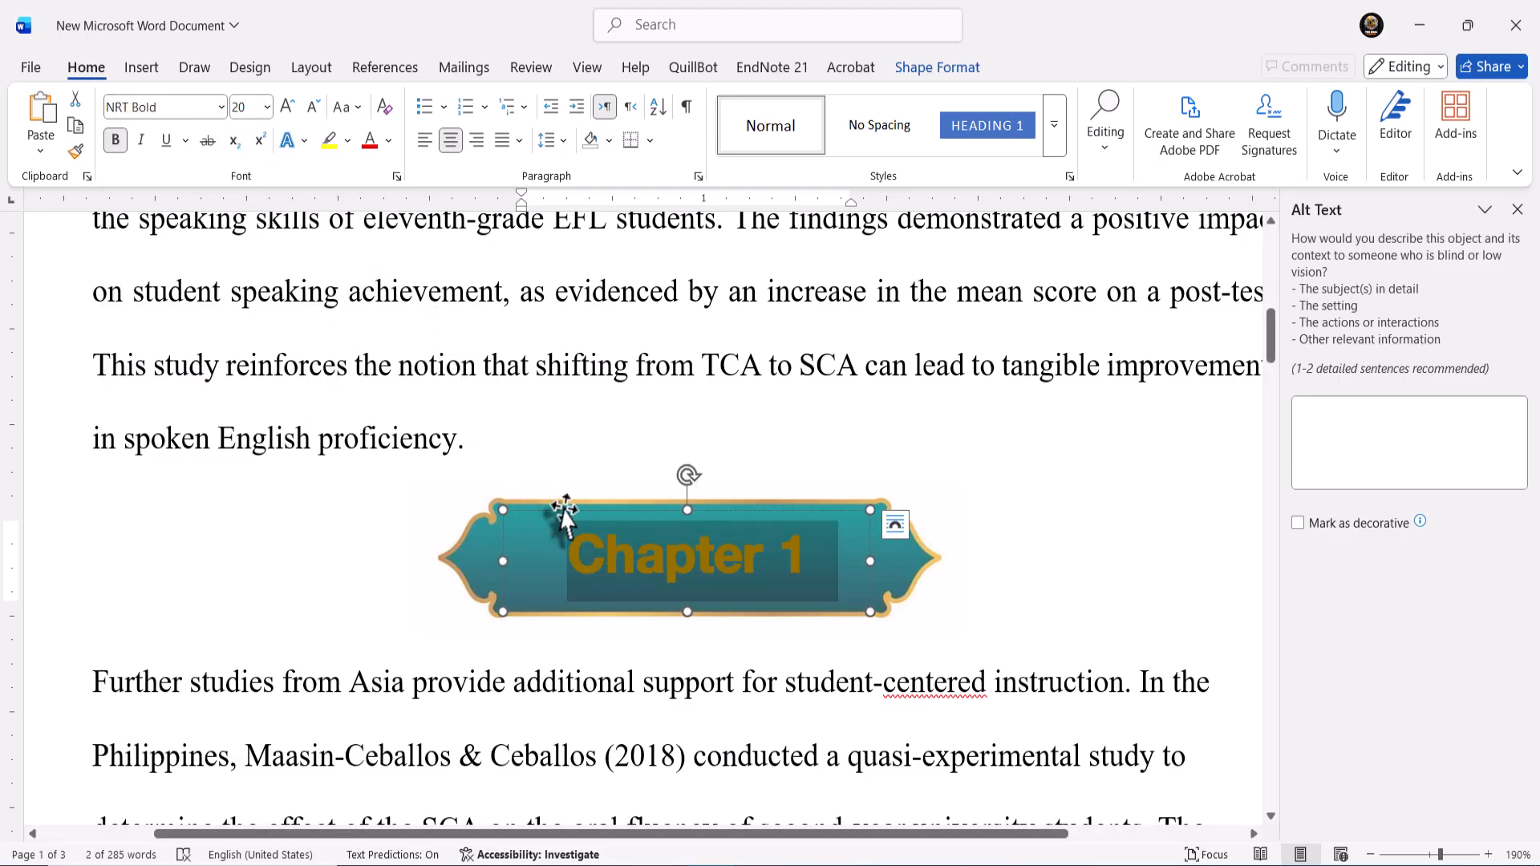
- Replace the banner's "Chapter 1" text with the Kurdish title "بەشی یەکەم"
left_click(662, 560)
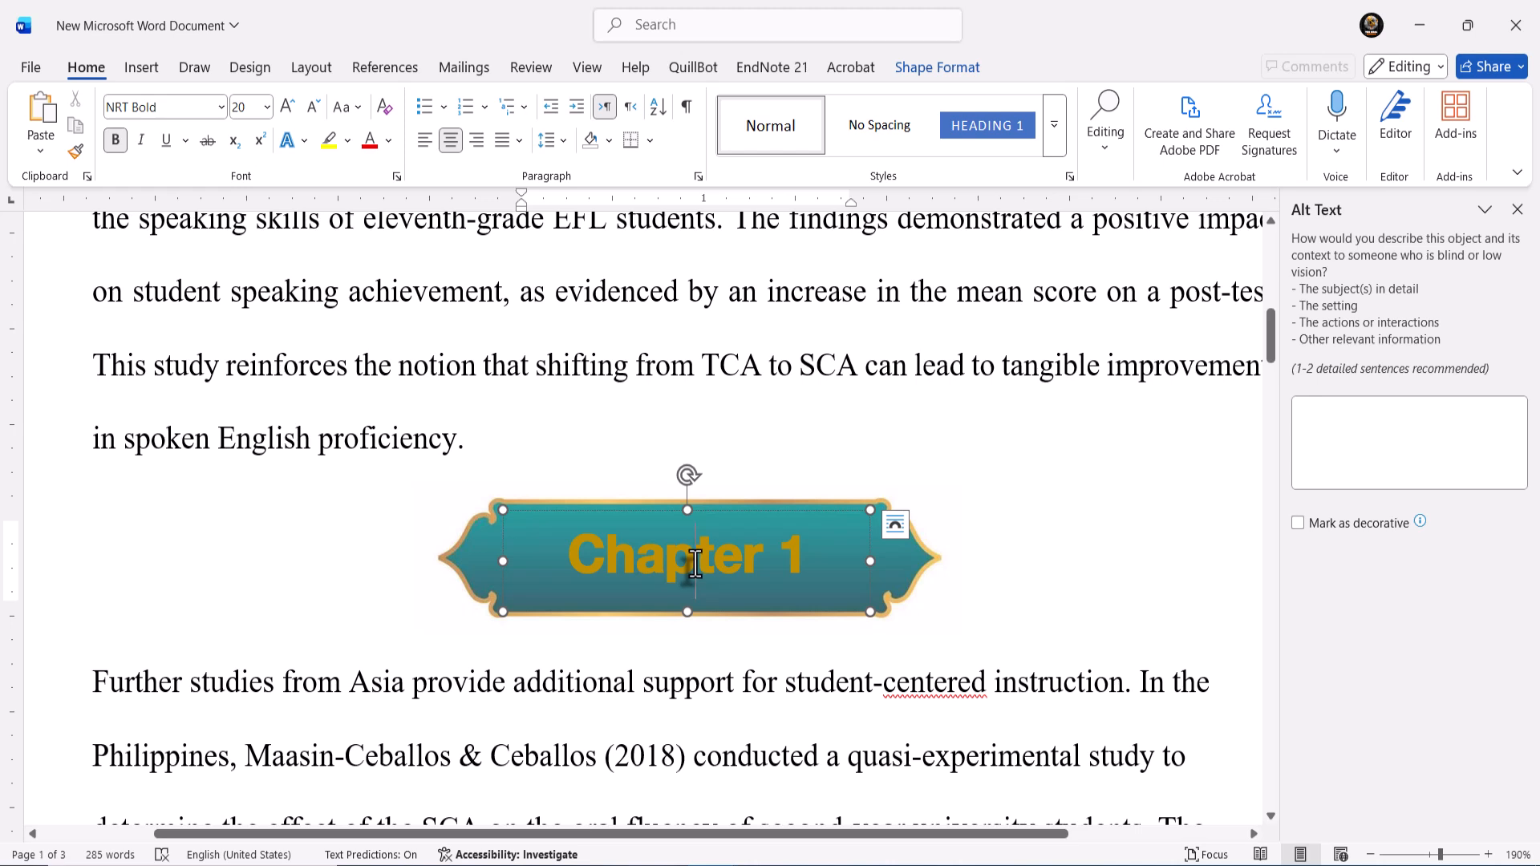
double_click(694, 563)
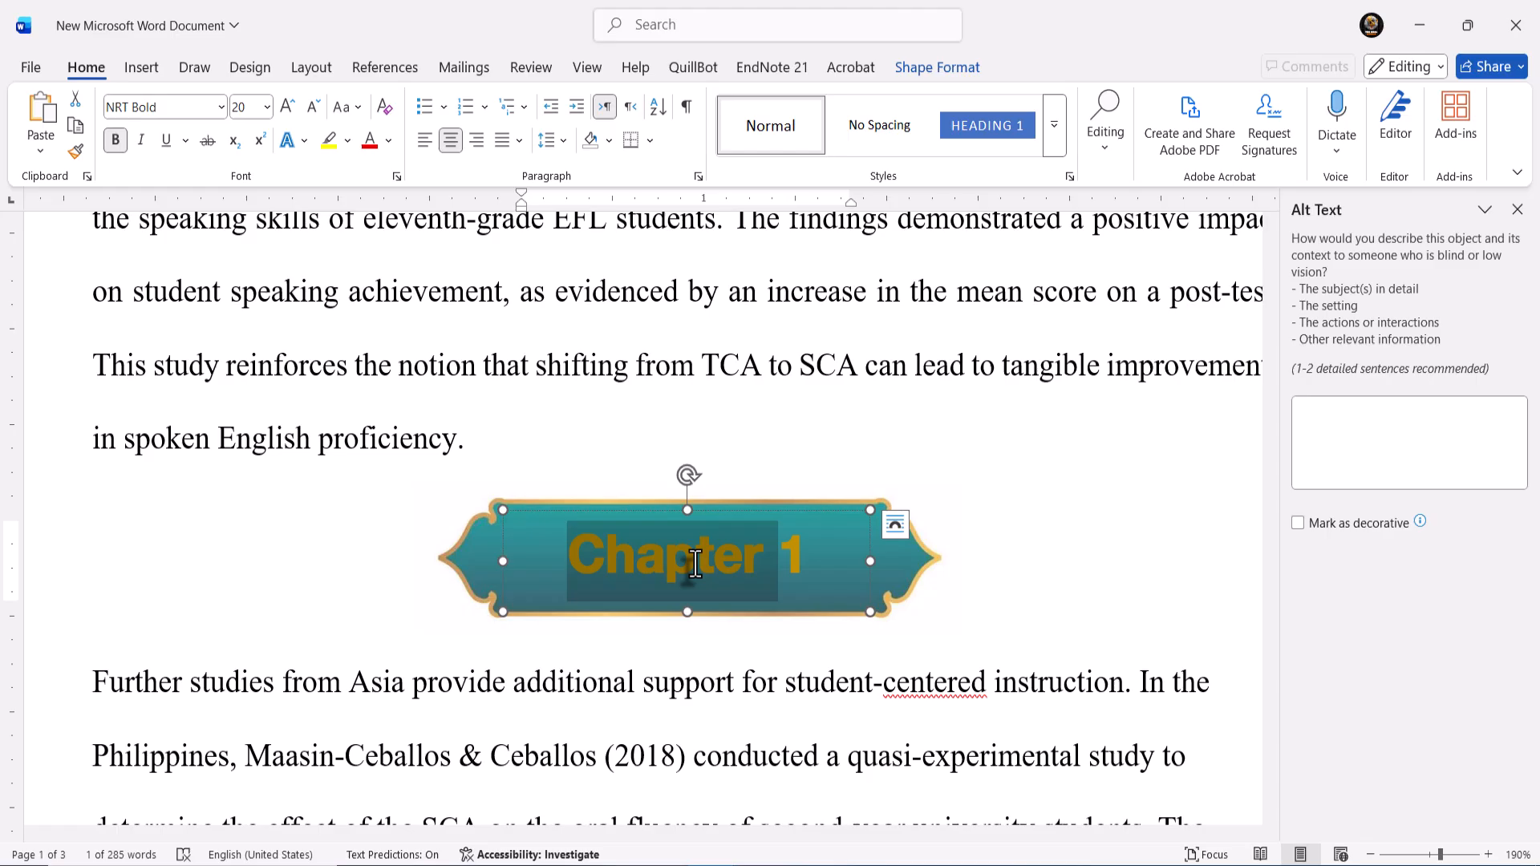
key("BackSpace")
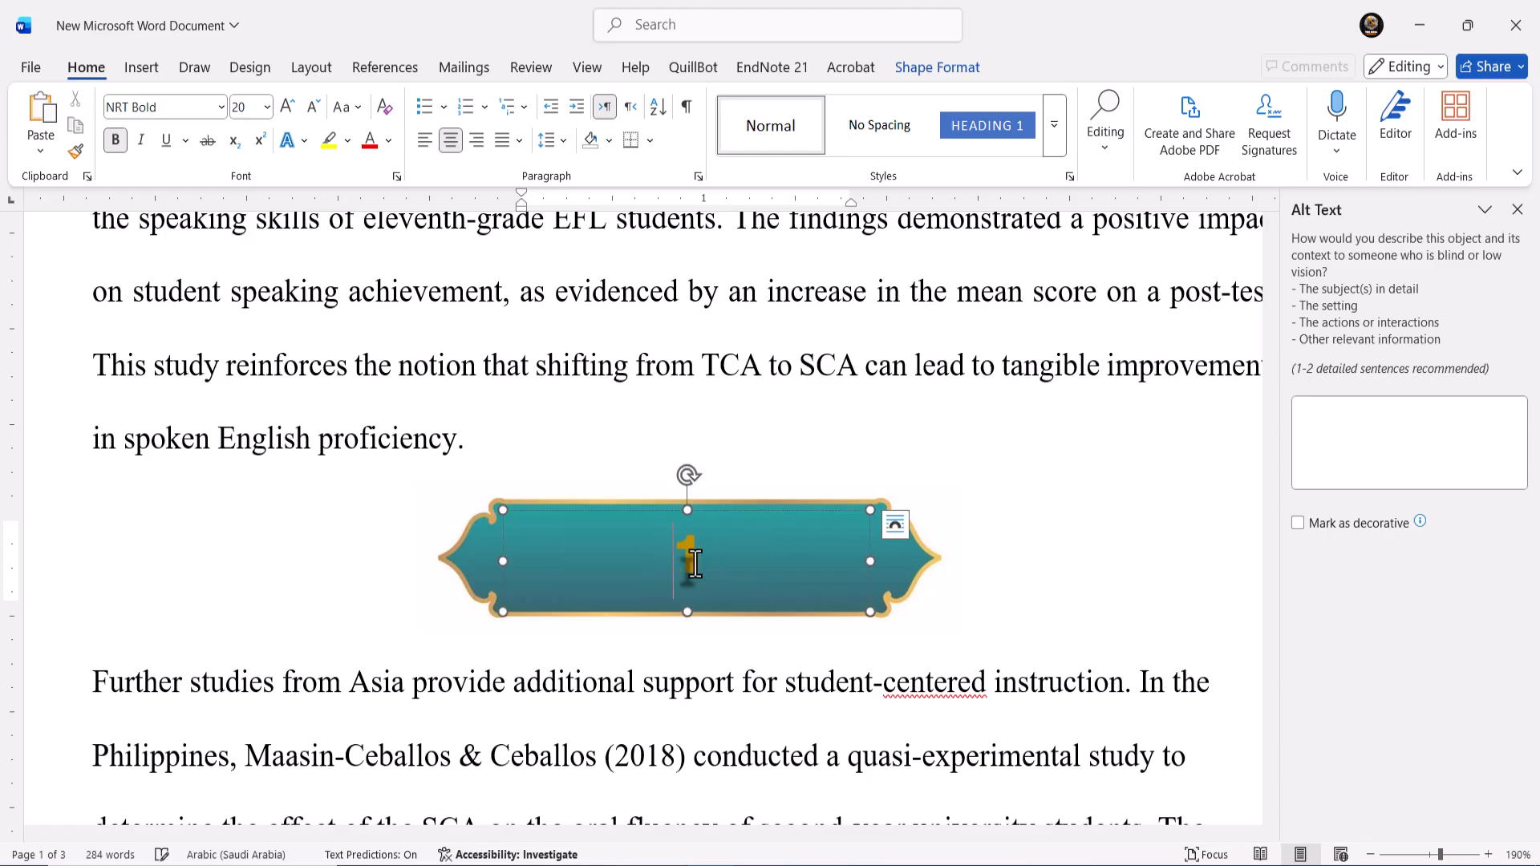
type("بەس")
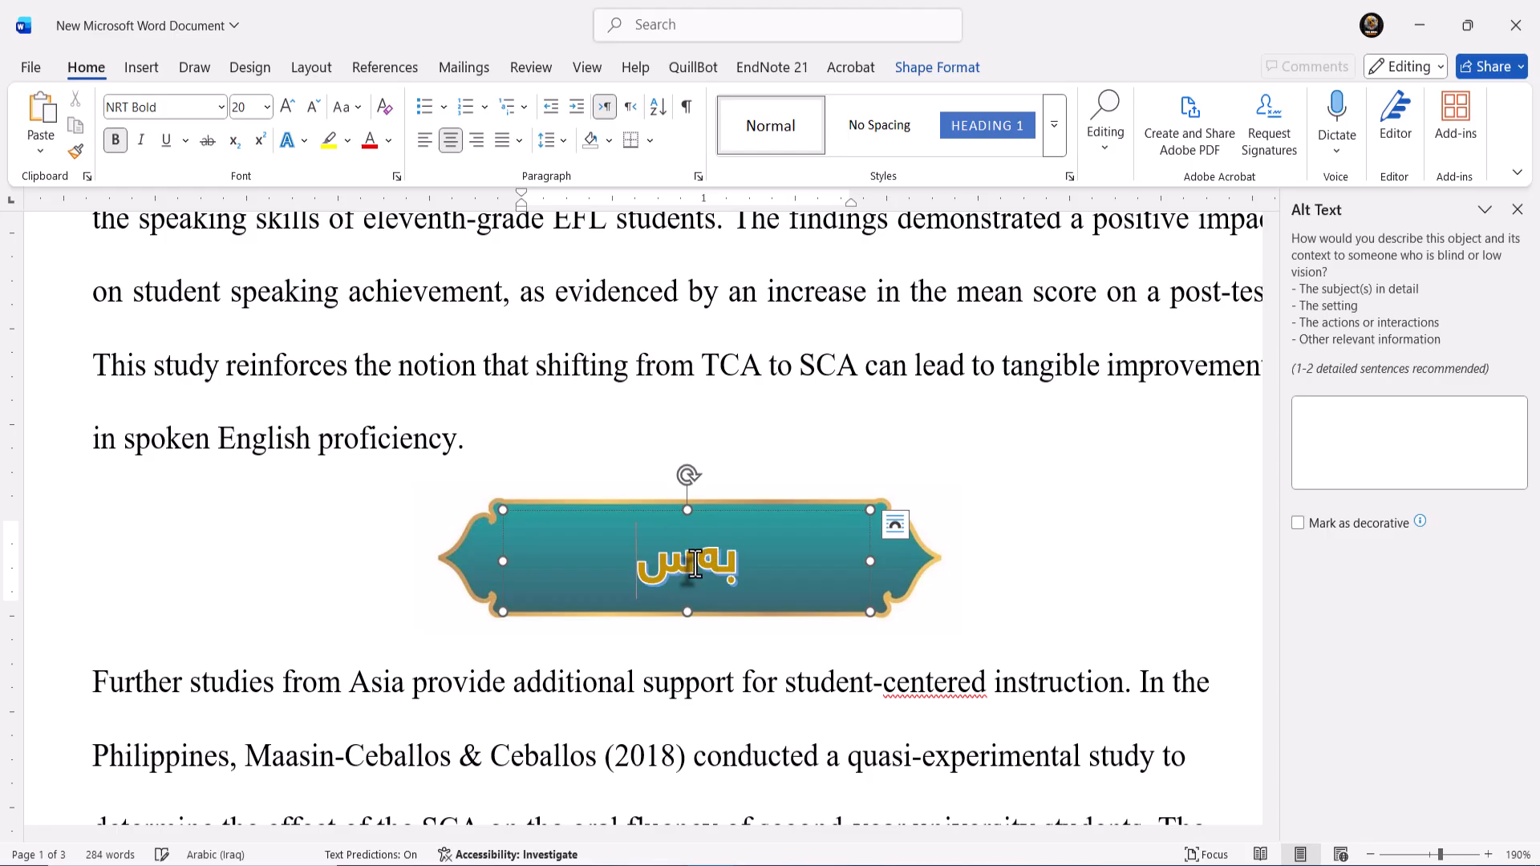
key("BackSpace")
type("شی")
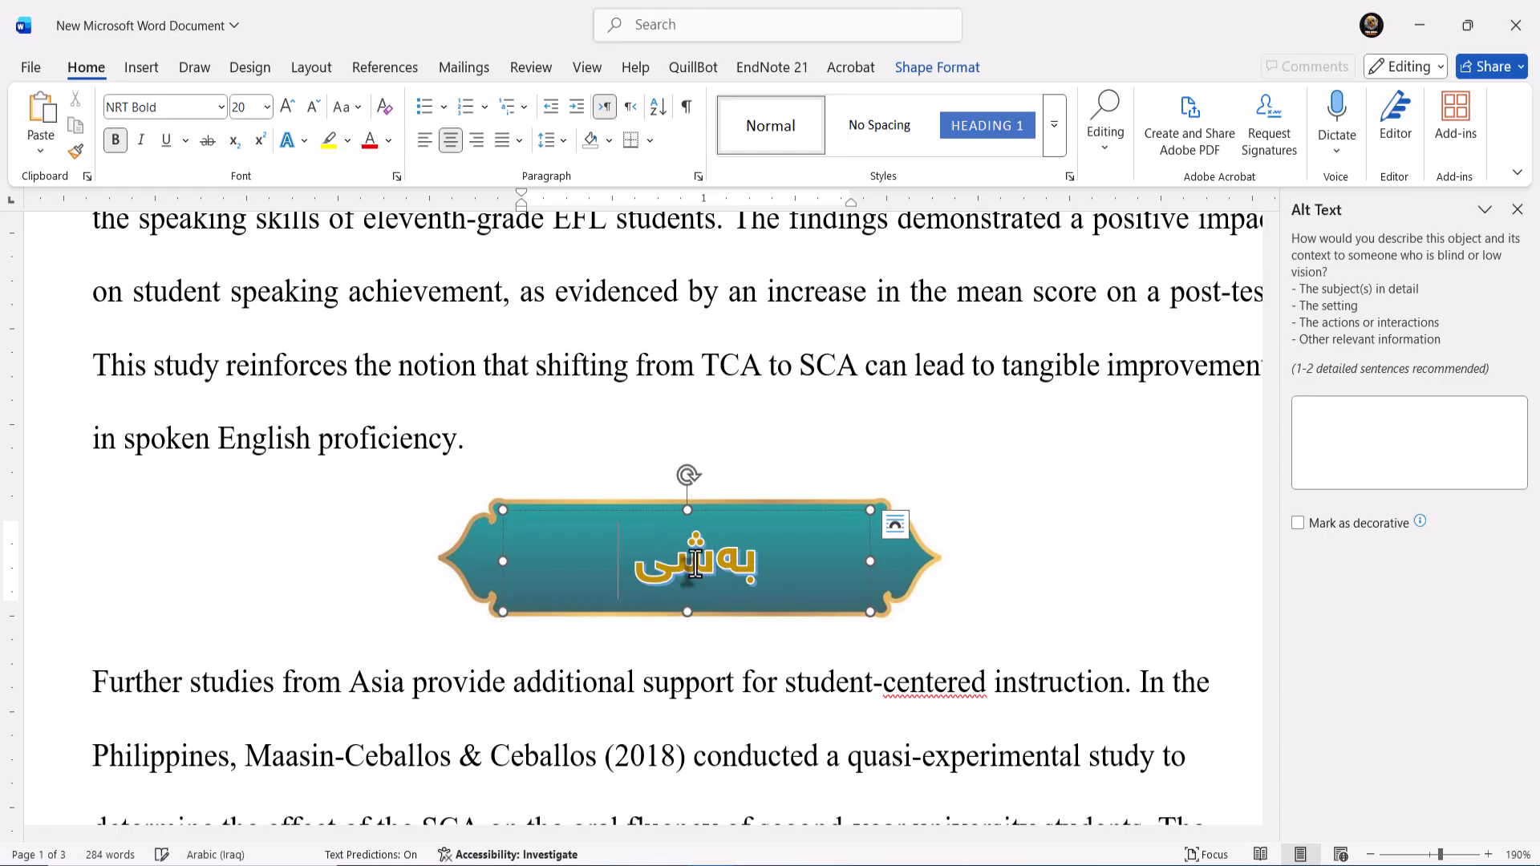
type(" یەمەک")
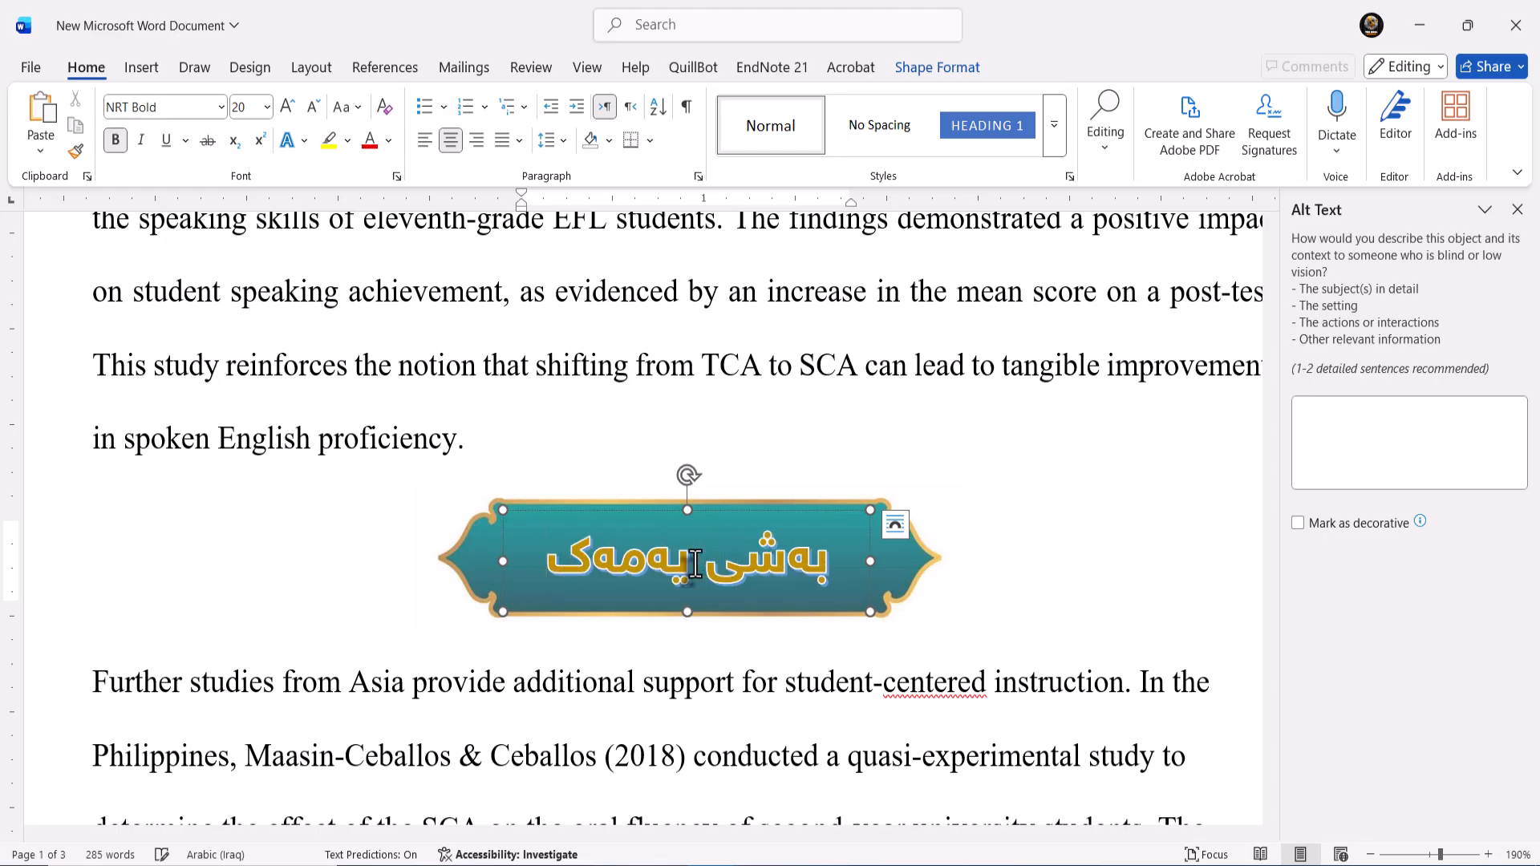
key("BackSpace")
key("BackSpace")
key("BackSpace")
type("کەم")
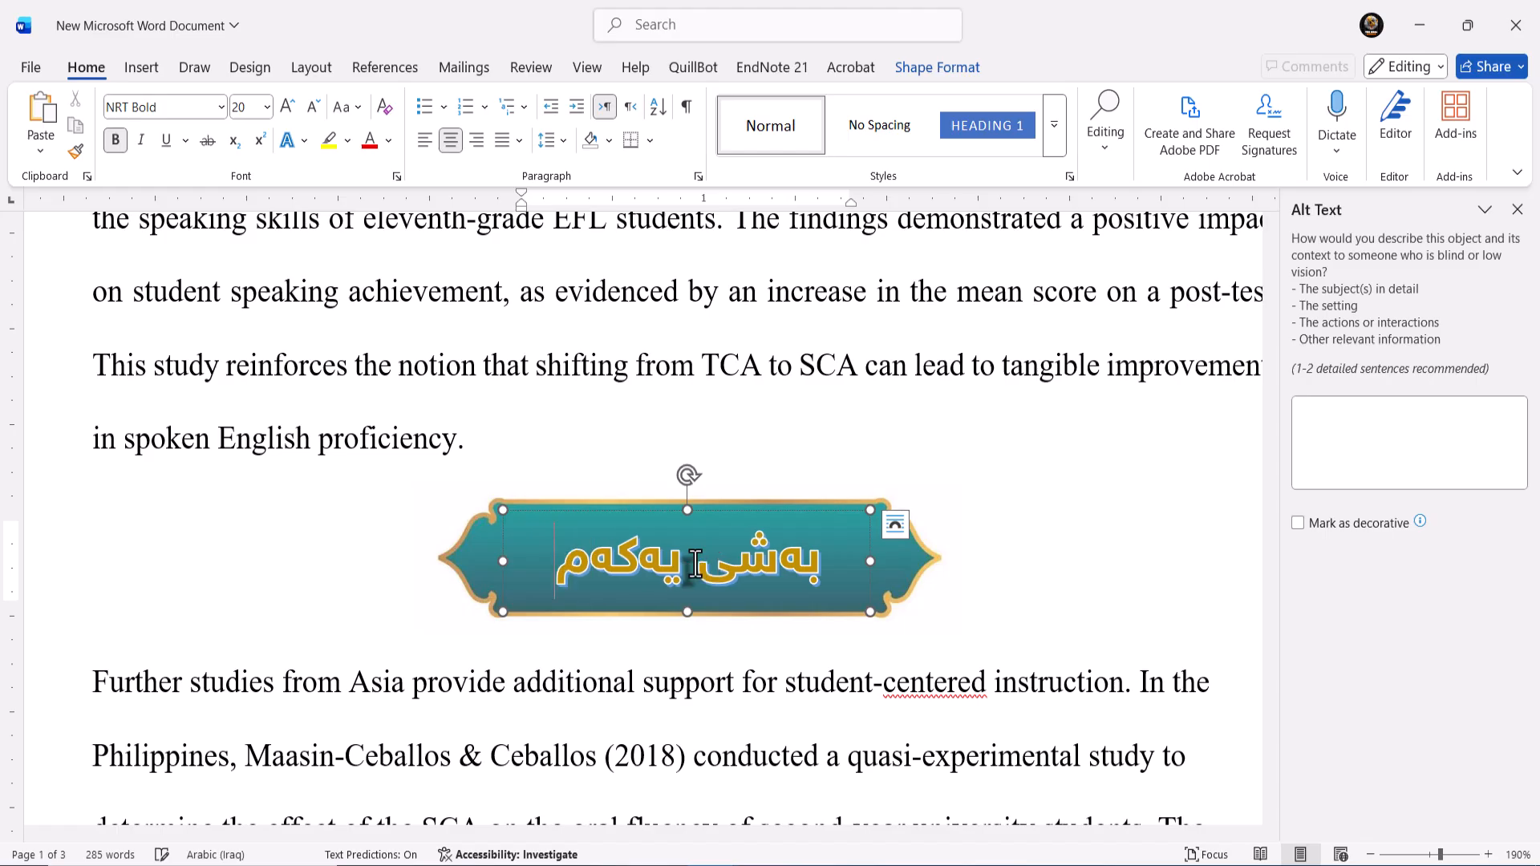
left_click(751, 684)
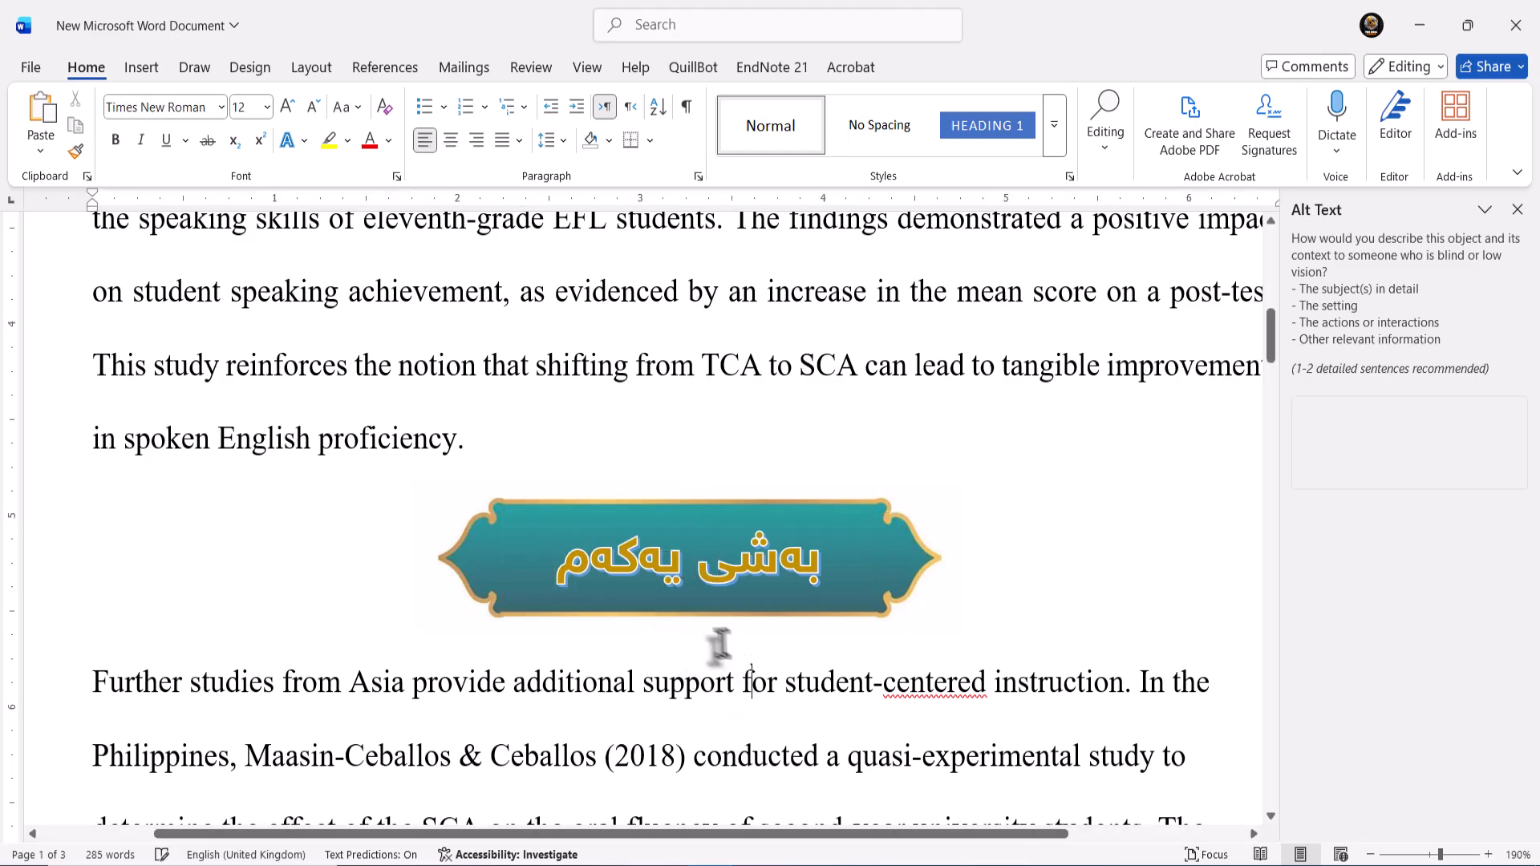
- Select the whole Kurdish title in the banner and try out text outline colors on it
left_click(681, 581)
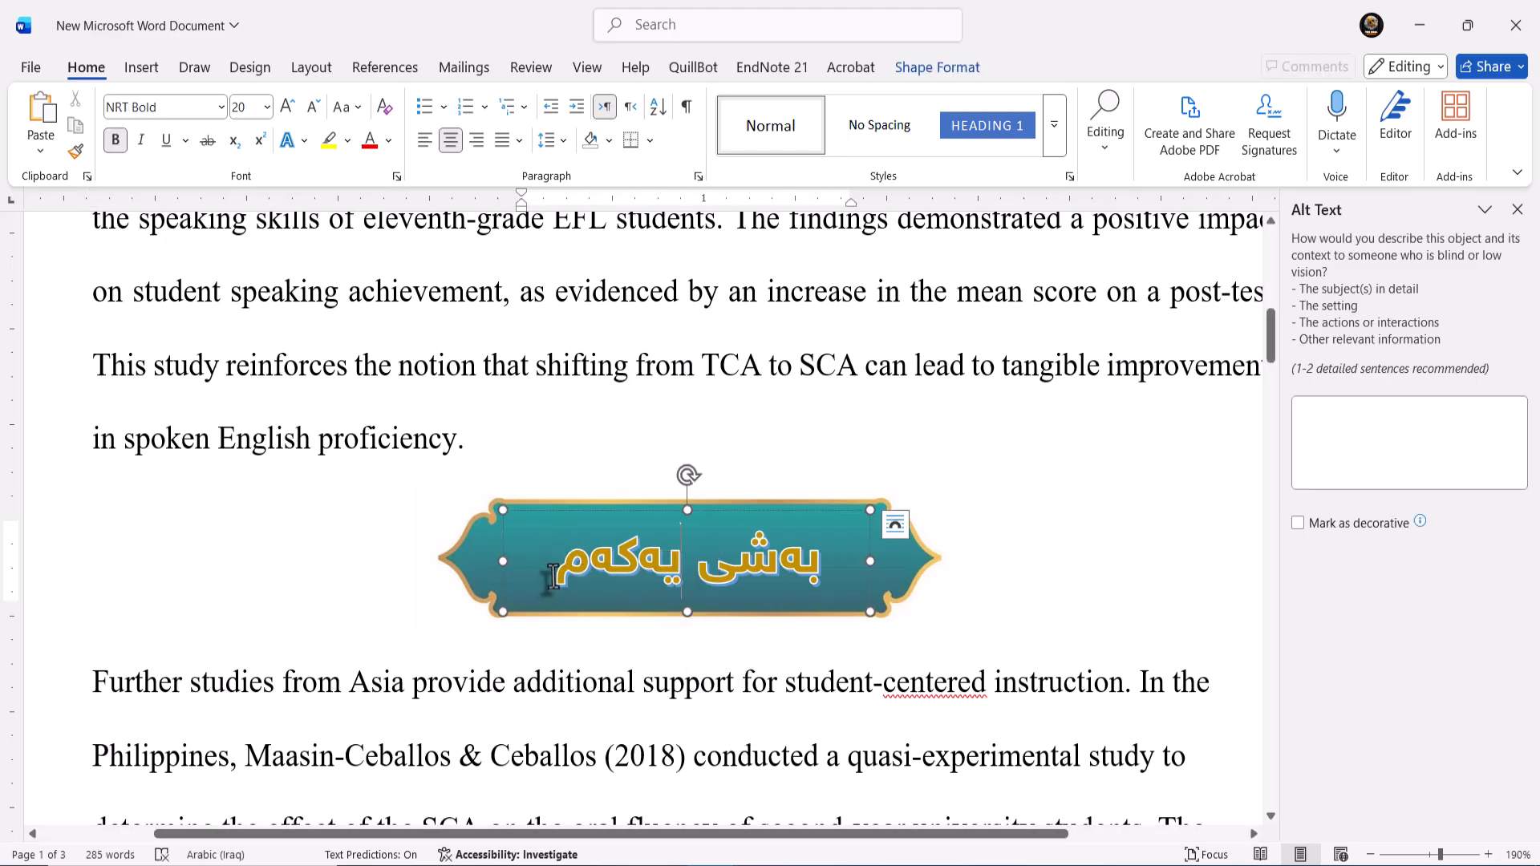
left_click_drag(553, 576, 814, 564)
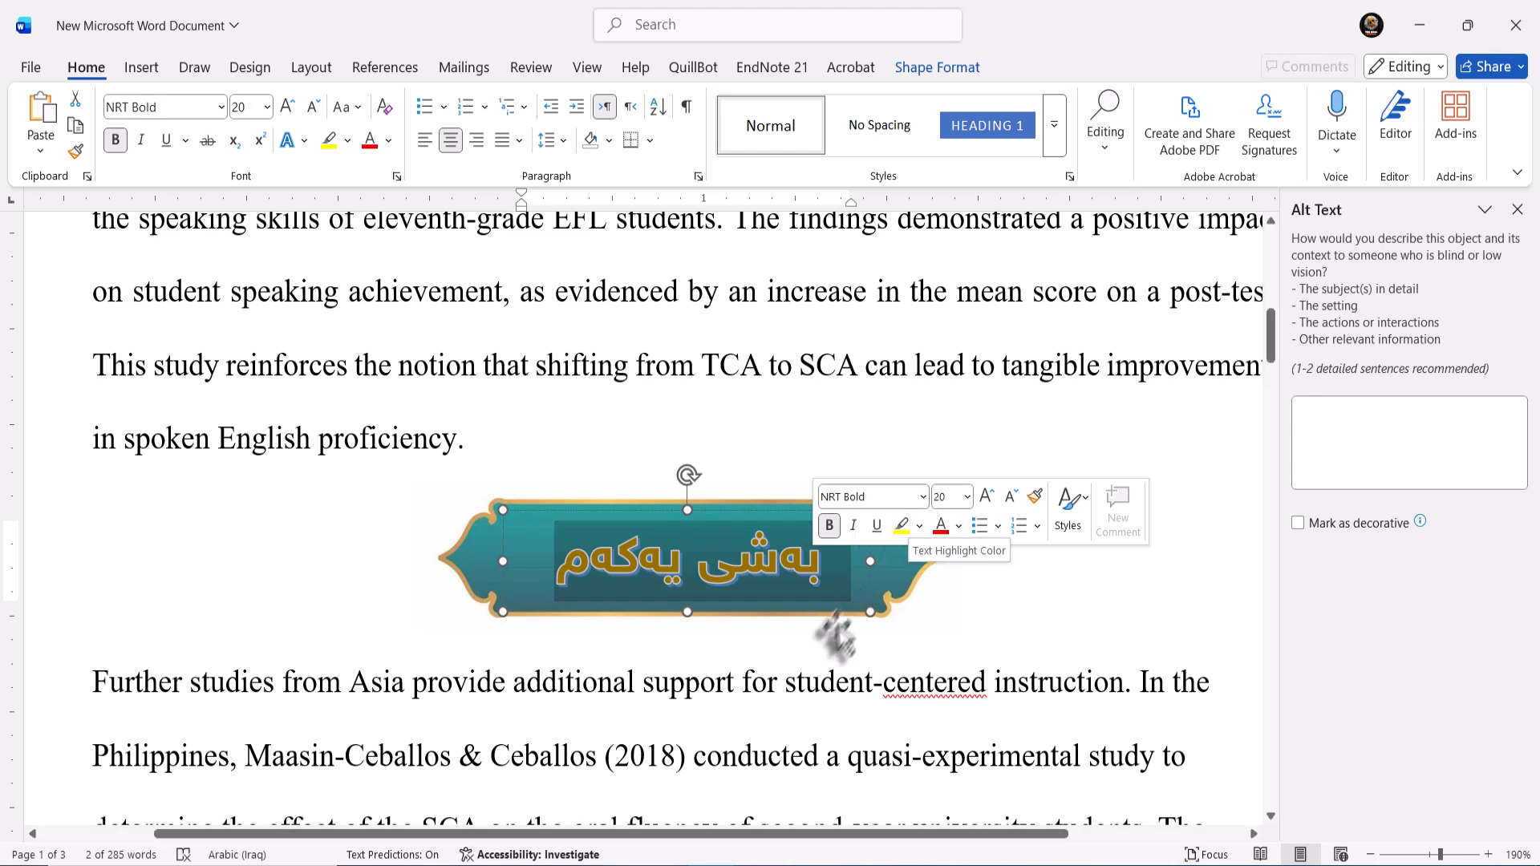
left_click(764, 716)
left_click(706, 594)
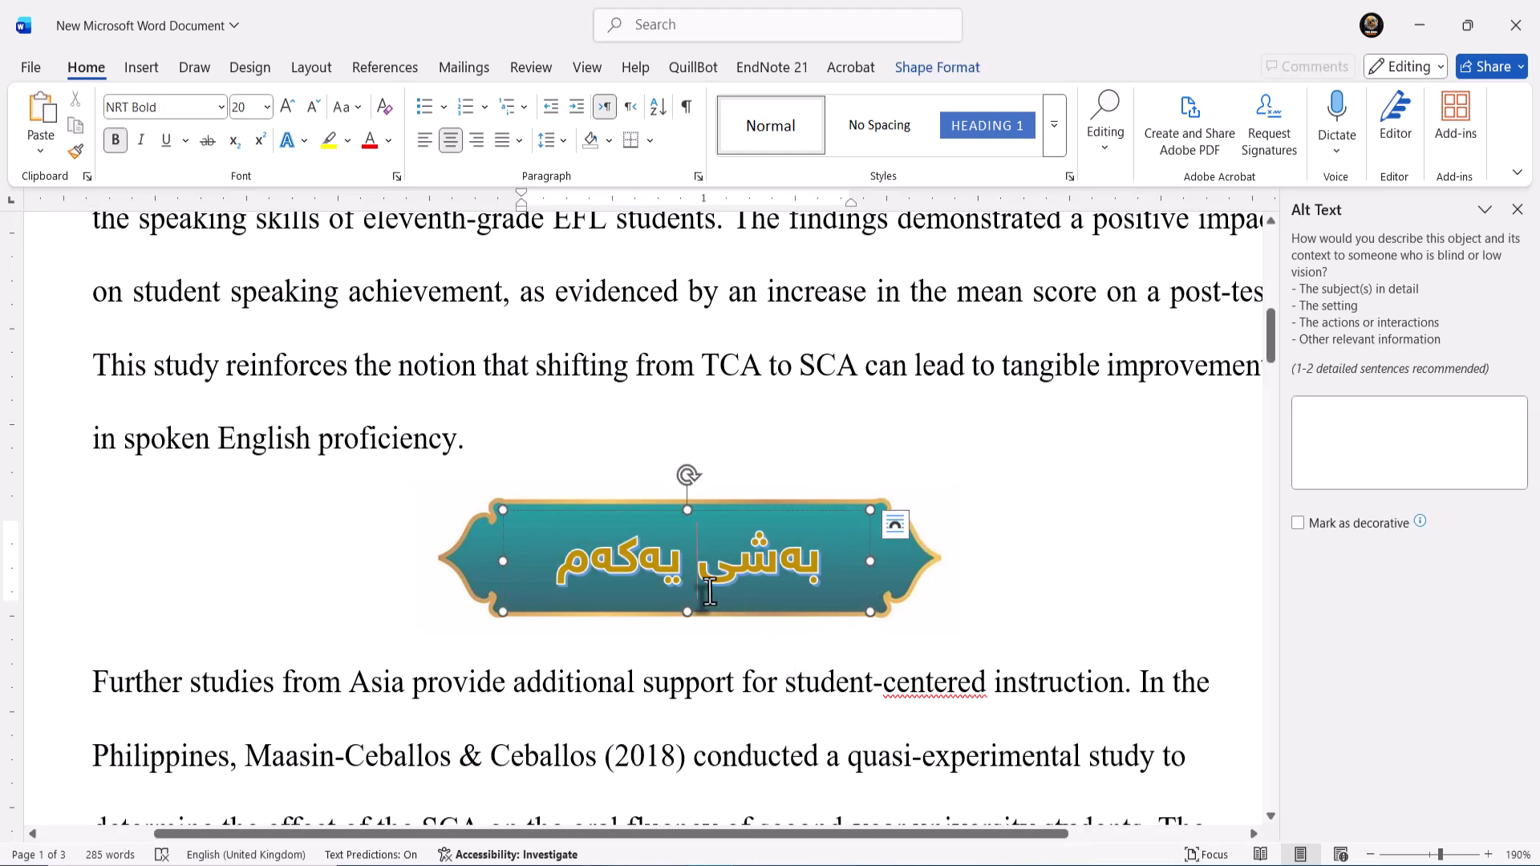
left_click_drag(557, 572, 831, 567)
left_click(800, 566)
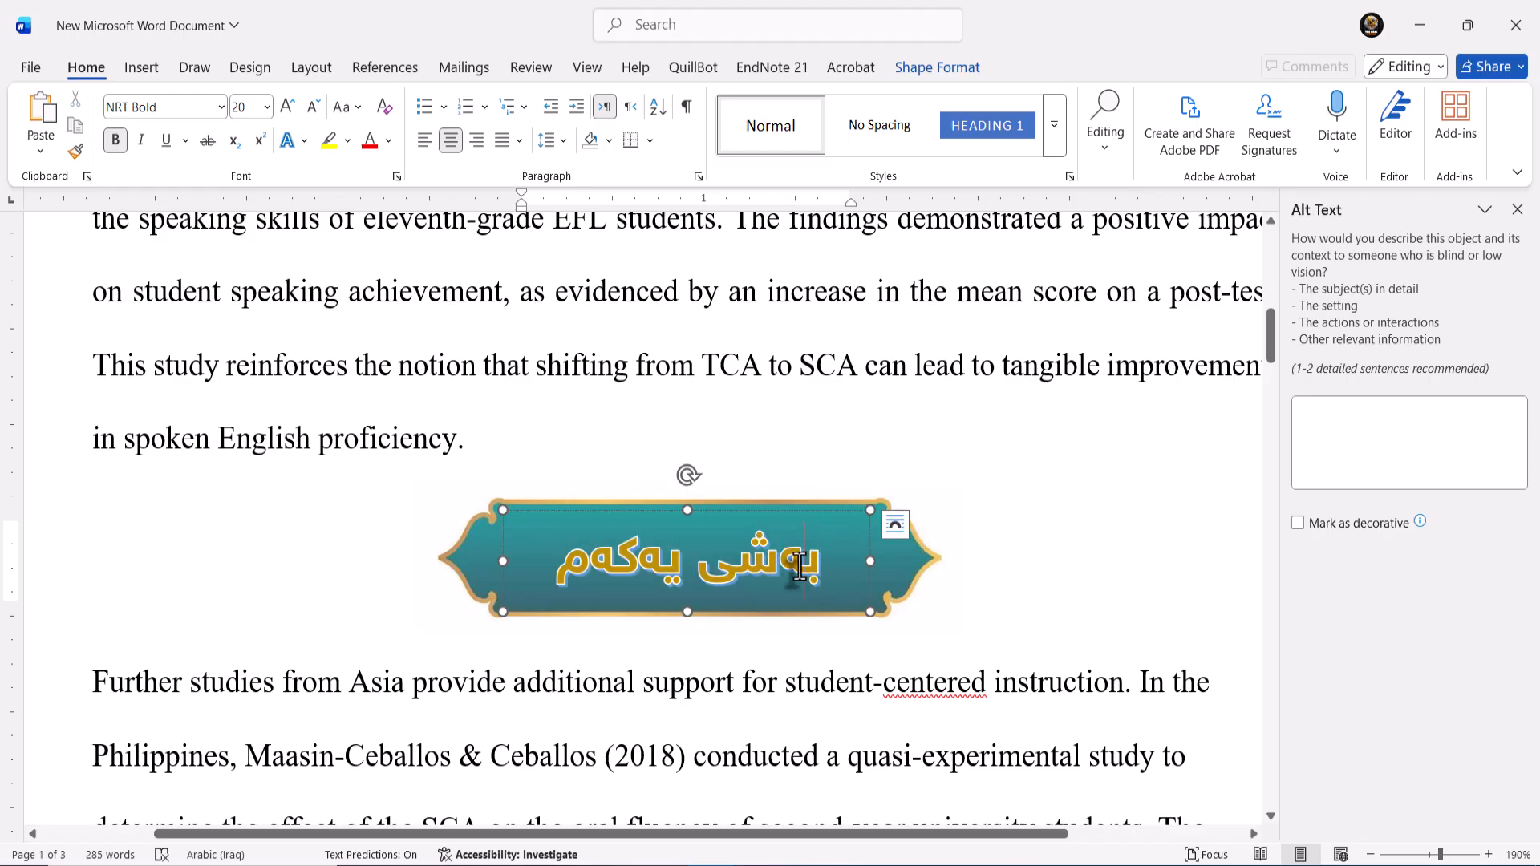
key("ctrl+a")
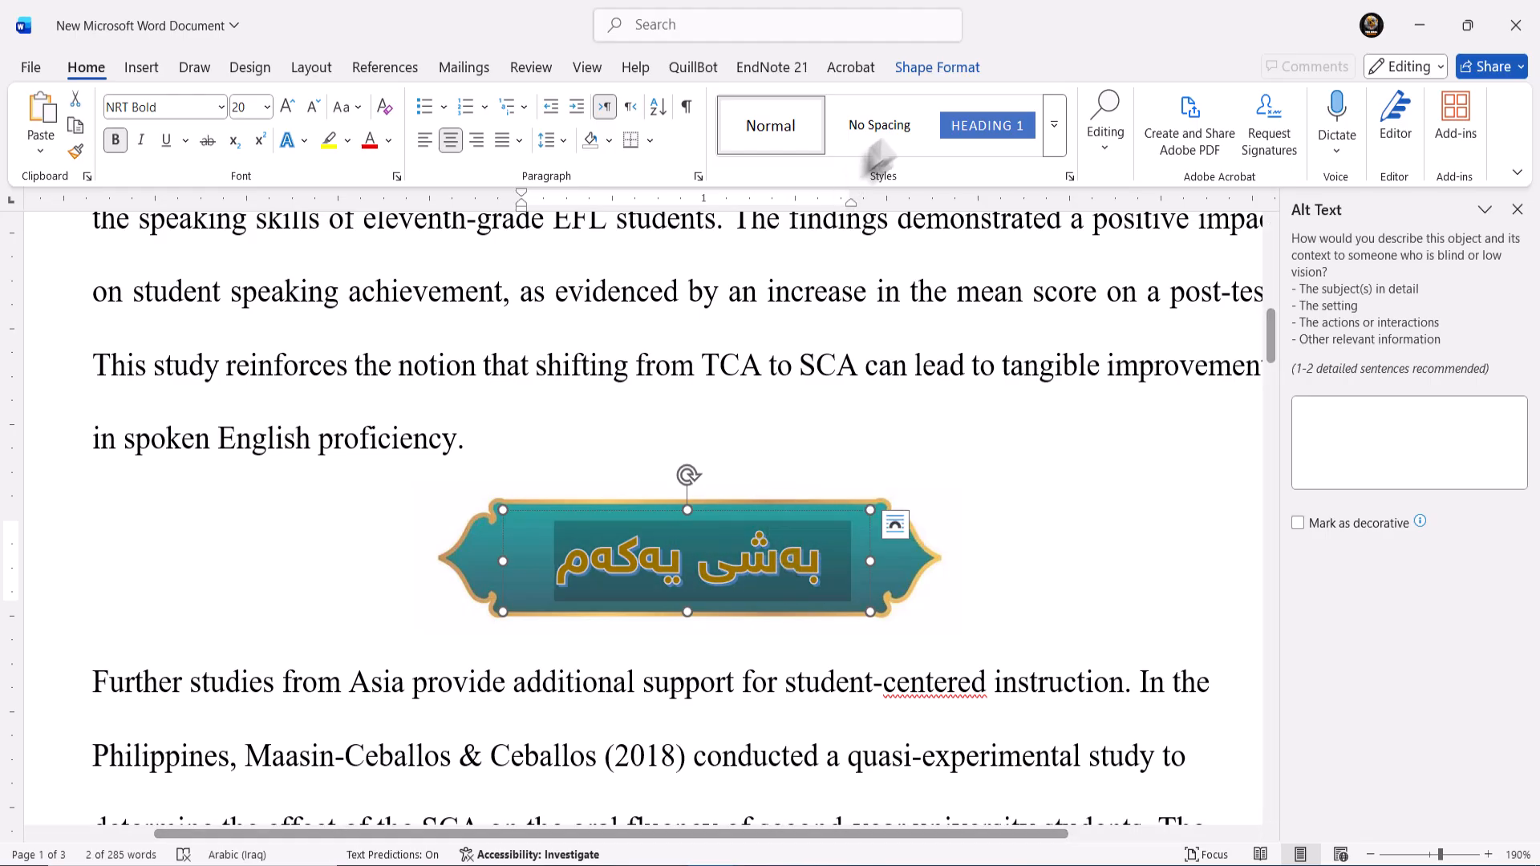
left_click(928, 76)
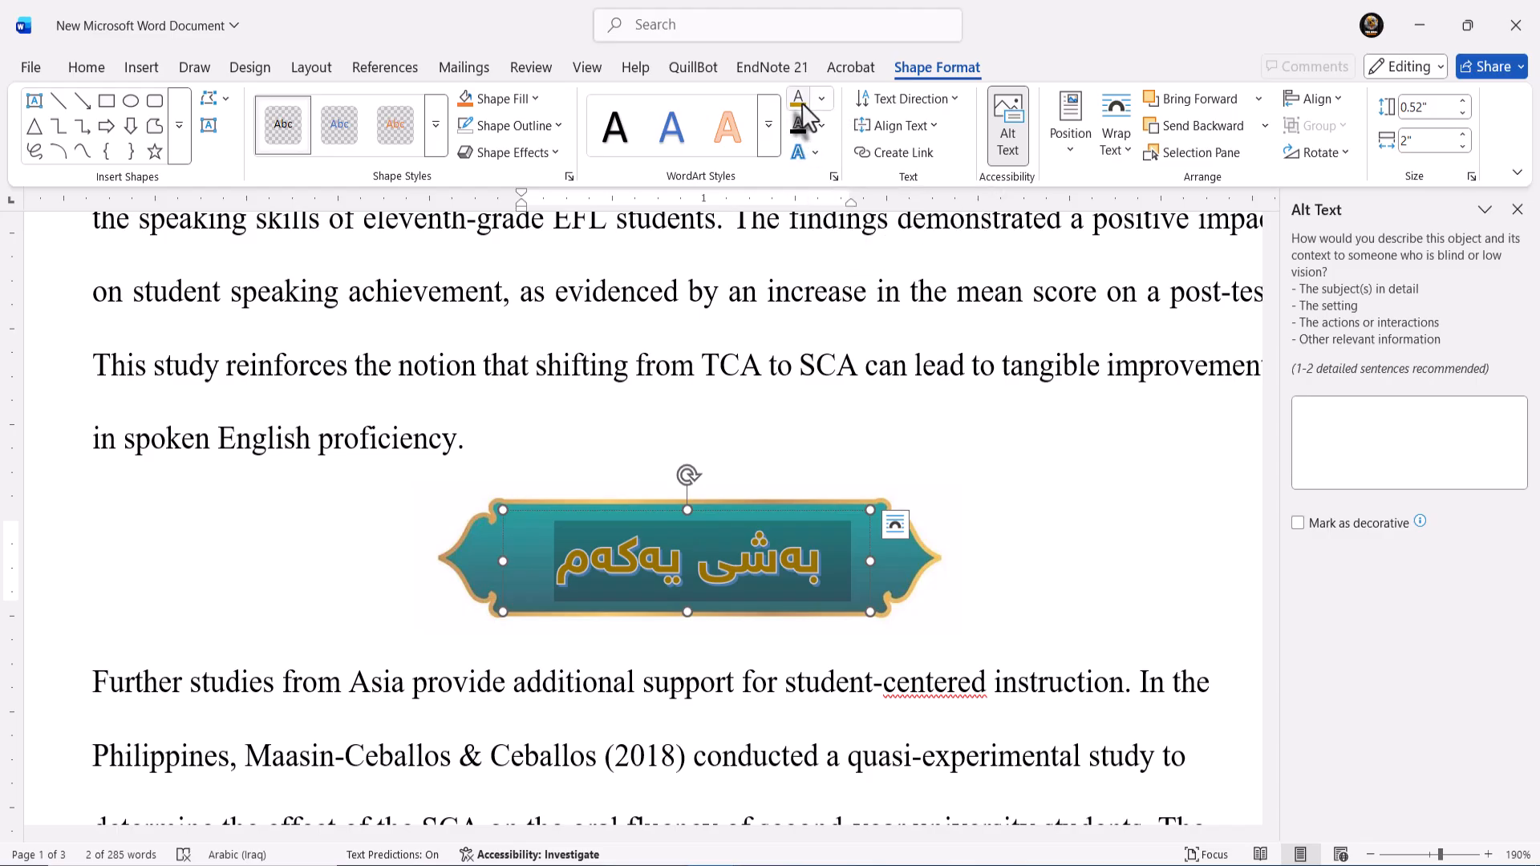
left_click(820, 127)
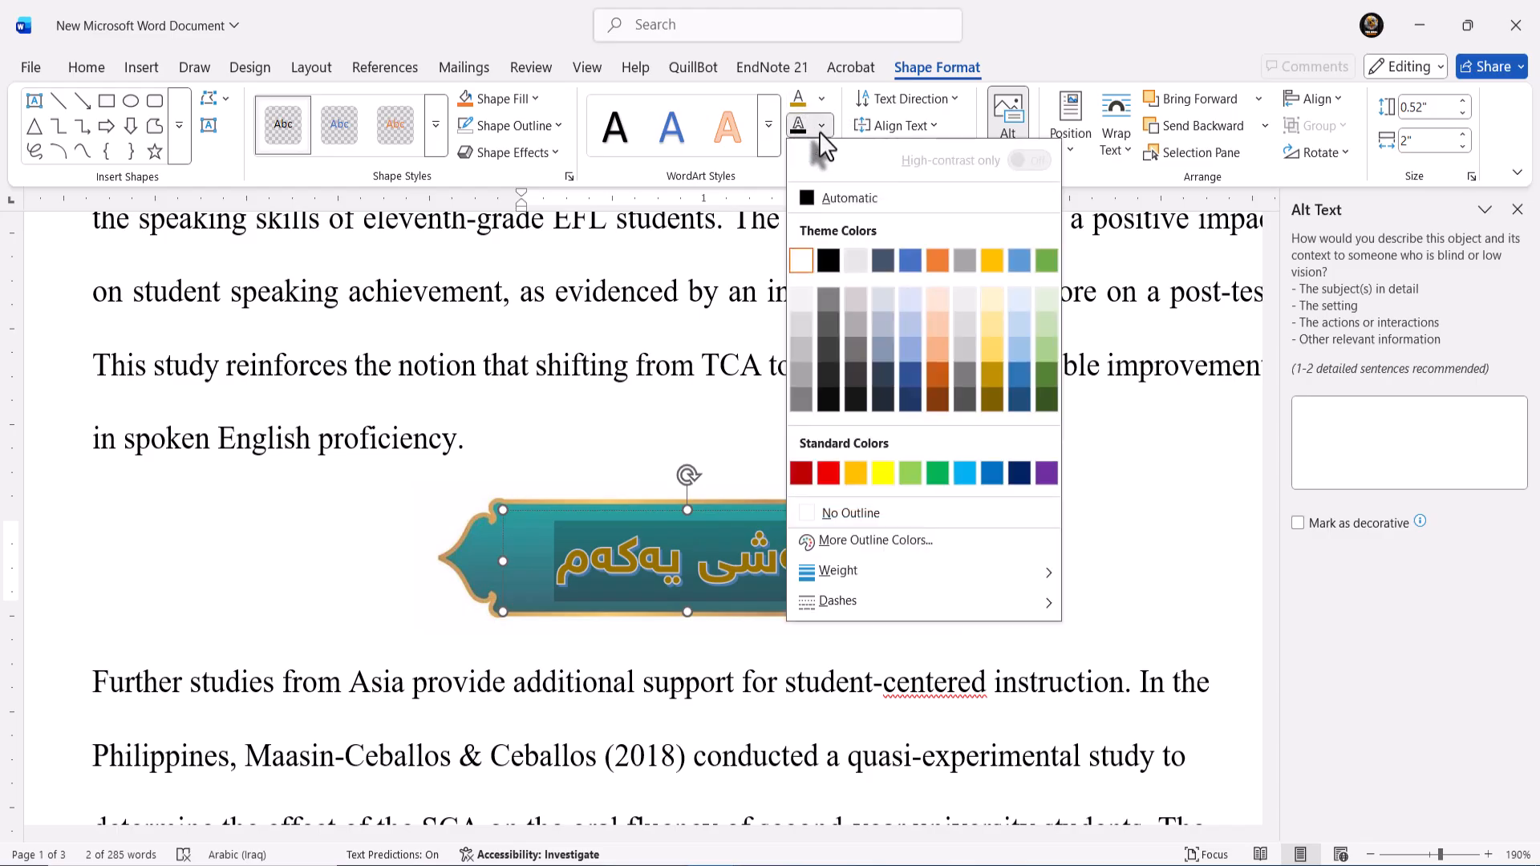
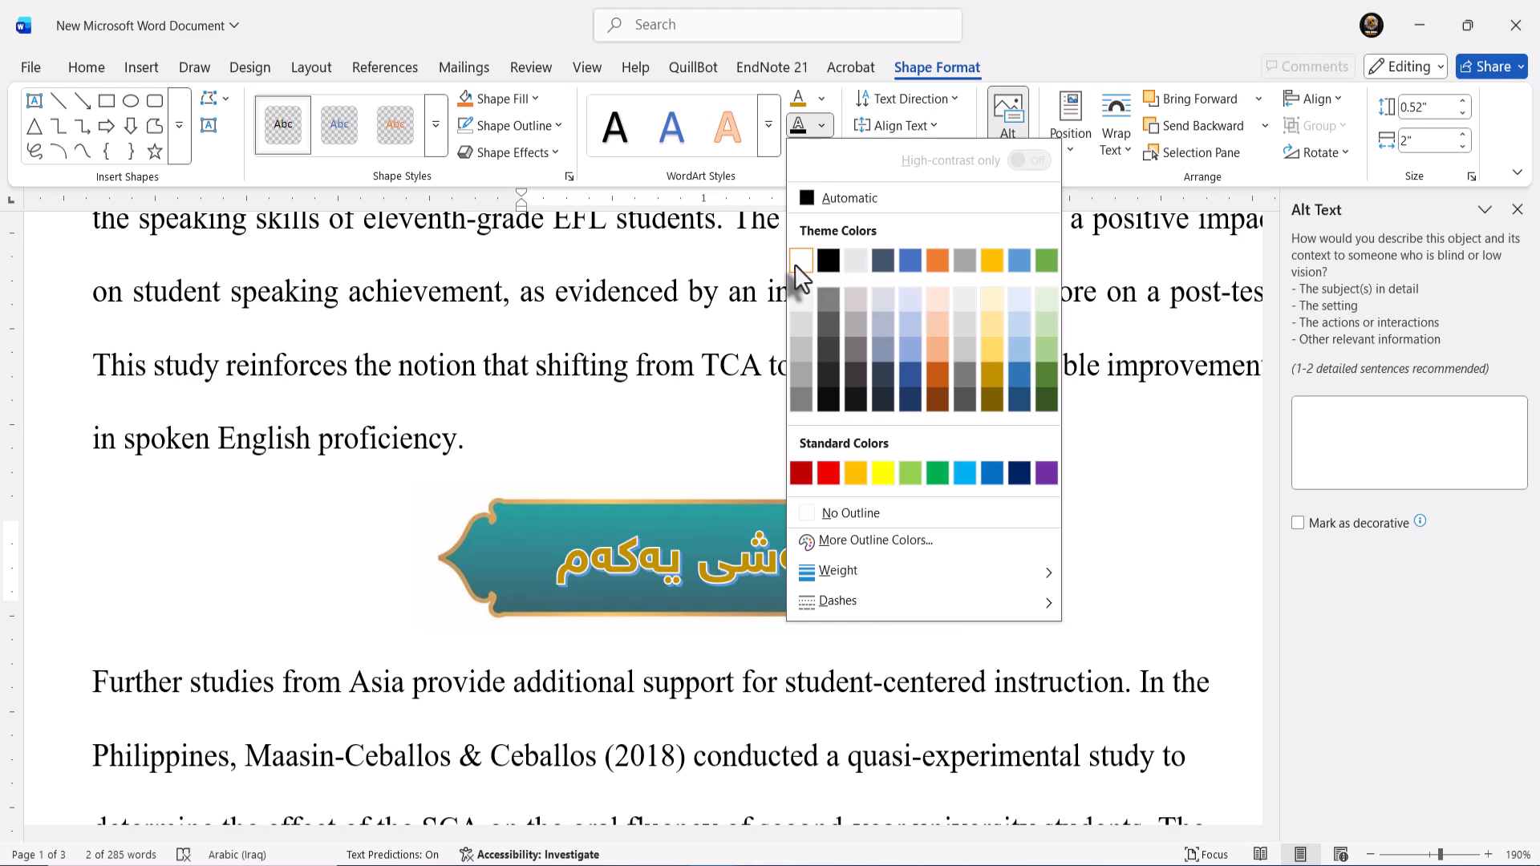
left_click(855, 473)
left_click(741, 686)
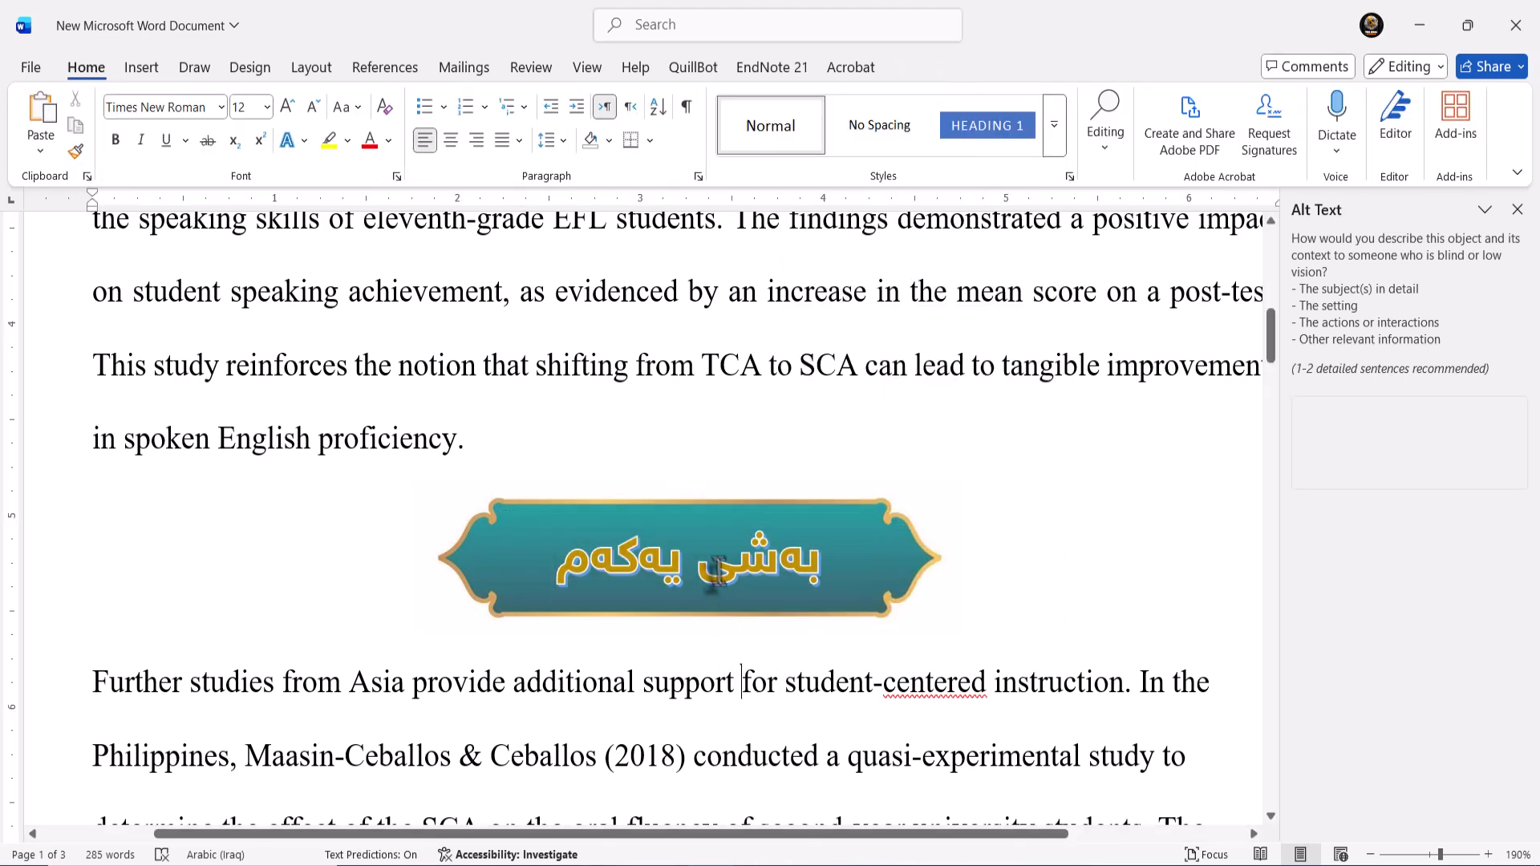
- Preview the shadow and glow text effects on the banner title without applying any
left_click(716, 572)
left_click_drag(555, 561, 849, 566)
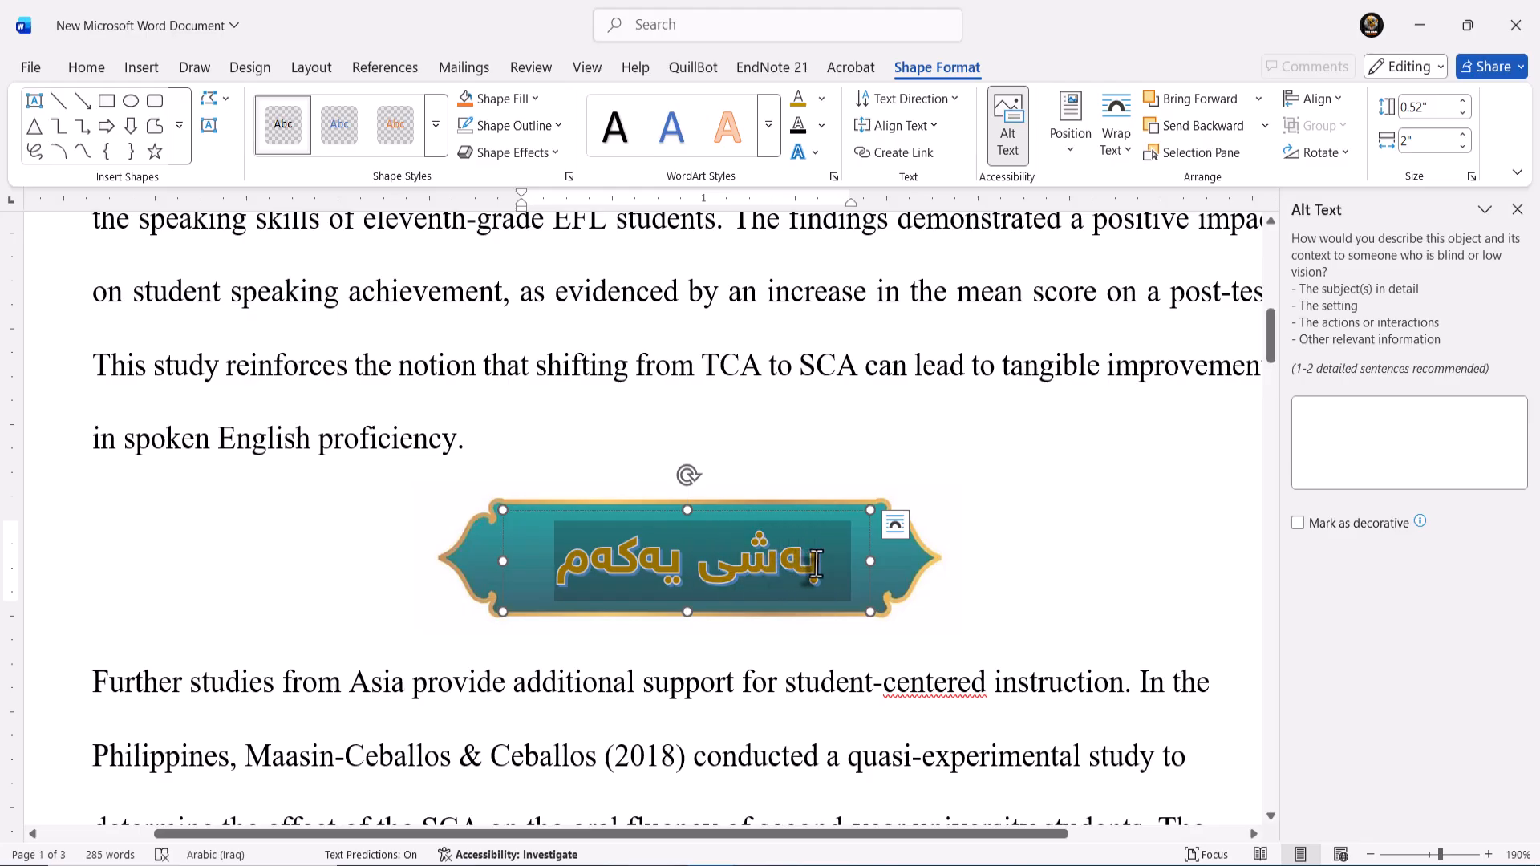
left_click(815, 154)
mouse_move(826, 185)
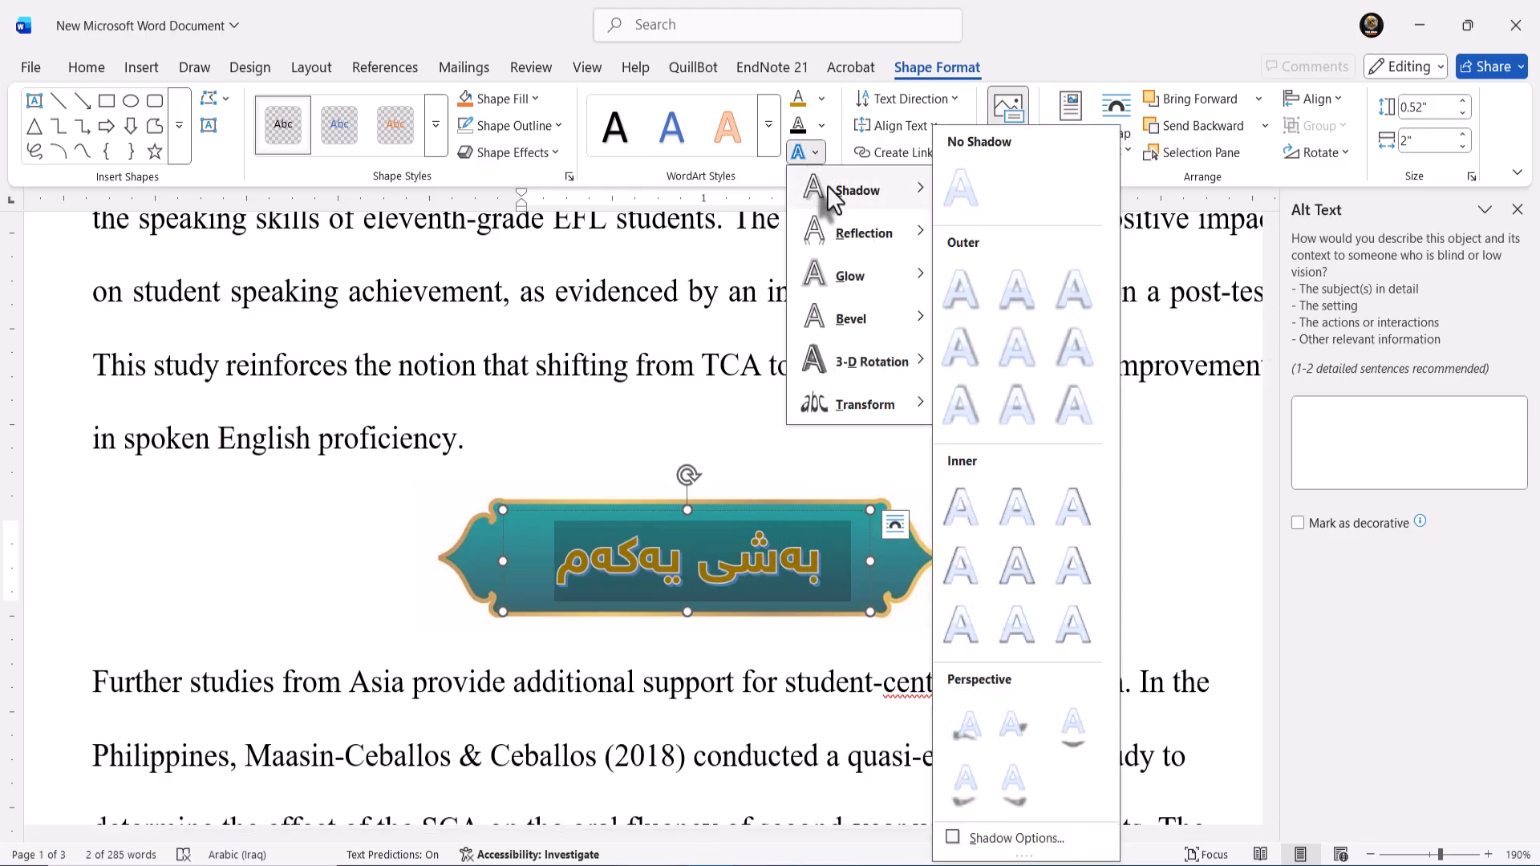
mouse_move(853, 238)
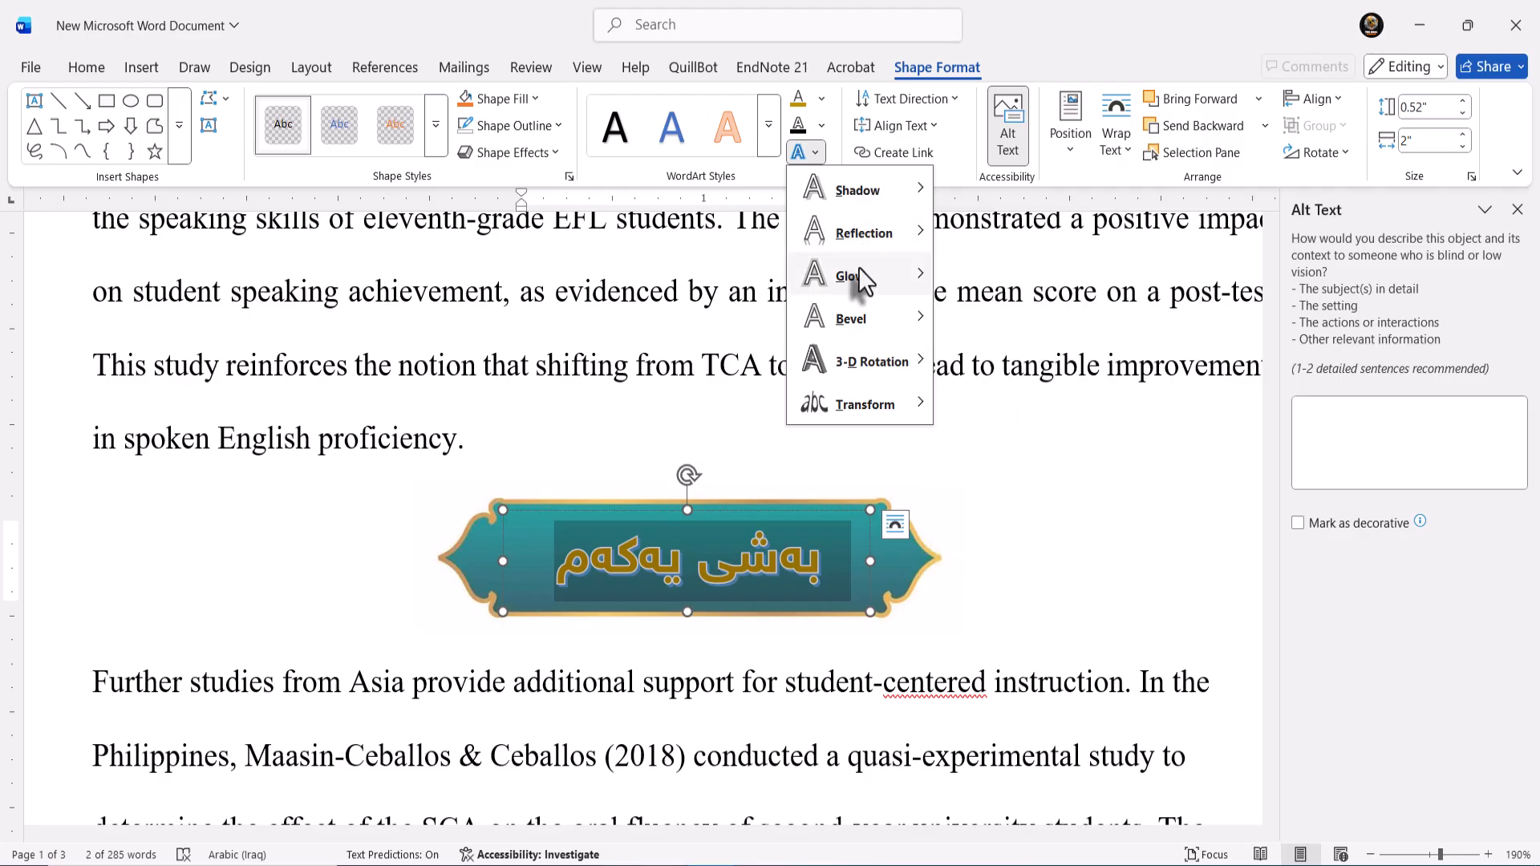
mouse_move(858, 272)
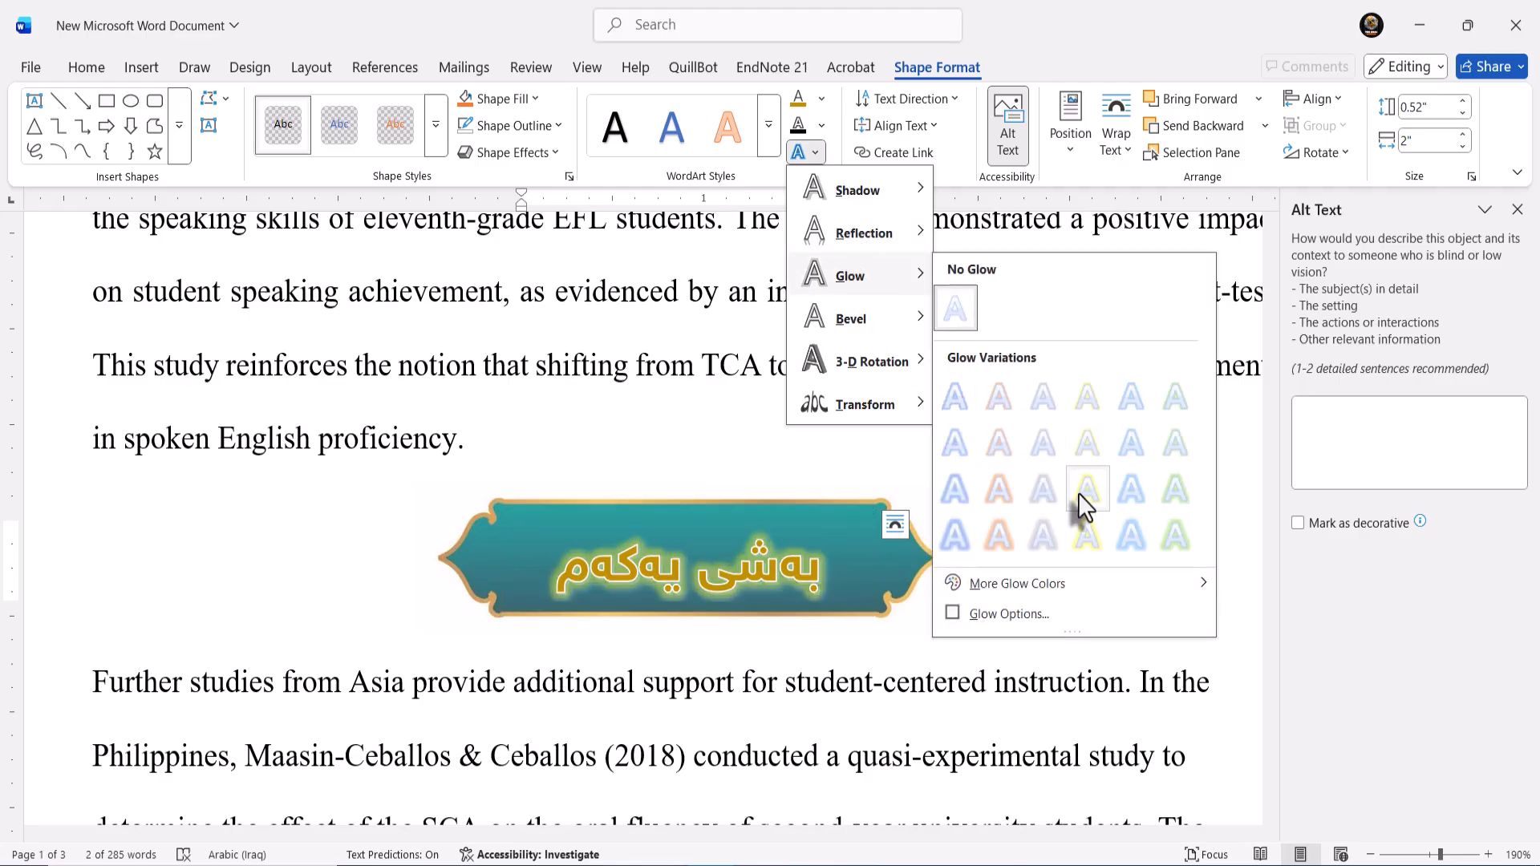
left_click(776, 685)
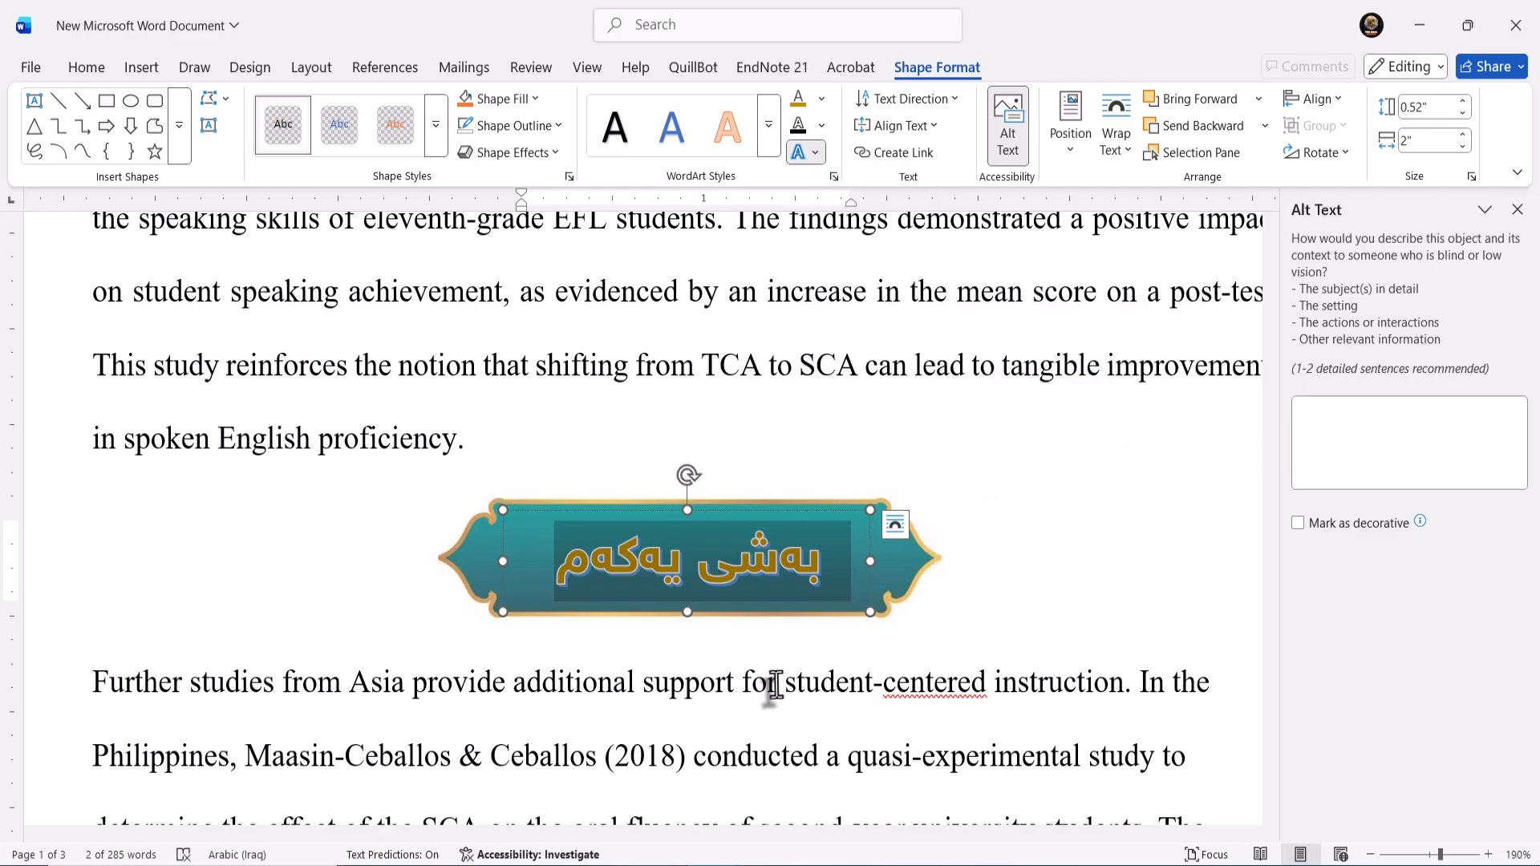
left_click(835, 677)
left_click(804, 688)
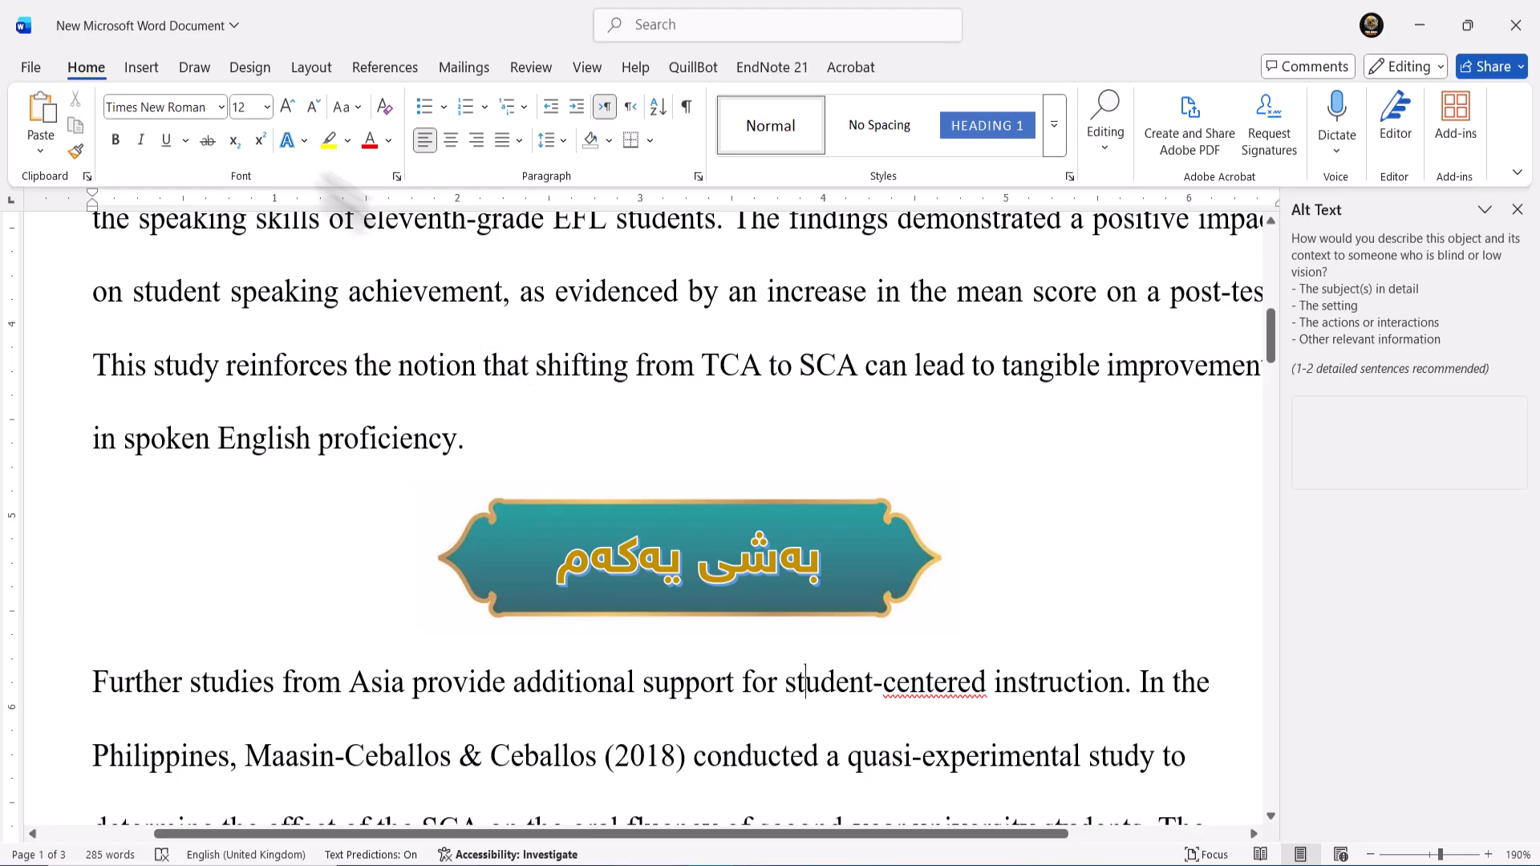
- Add two blank paragraphs between the banner and the "Further studies from Asia" paragraph
left_click(141, 73)
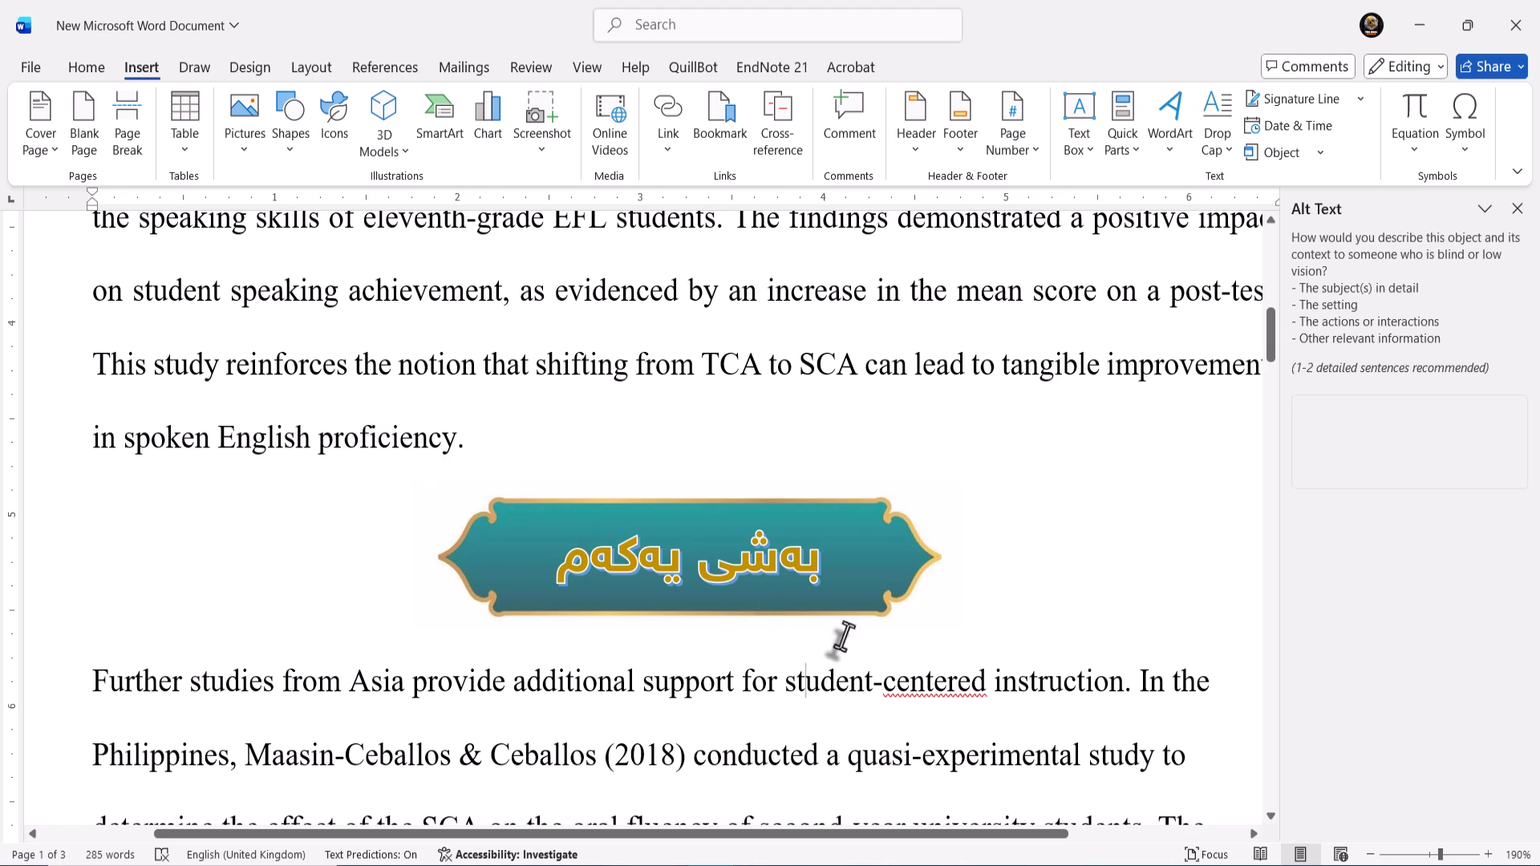
left_click(998, 583)
key("Return")
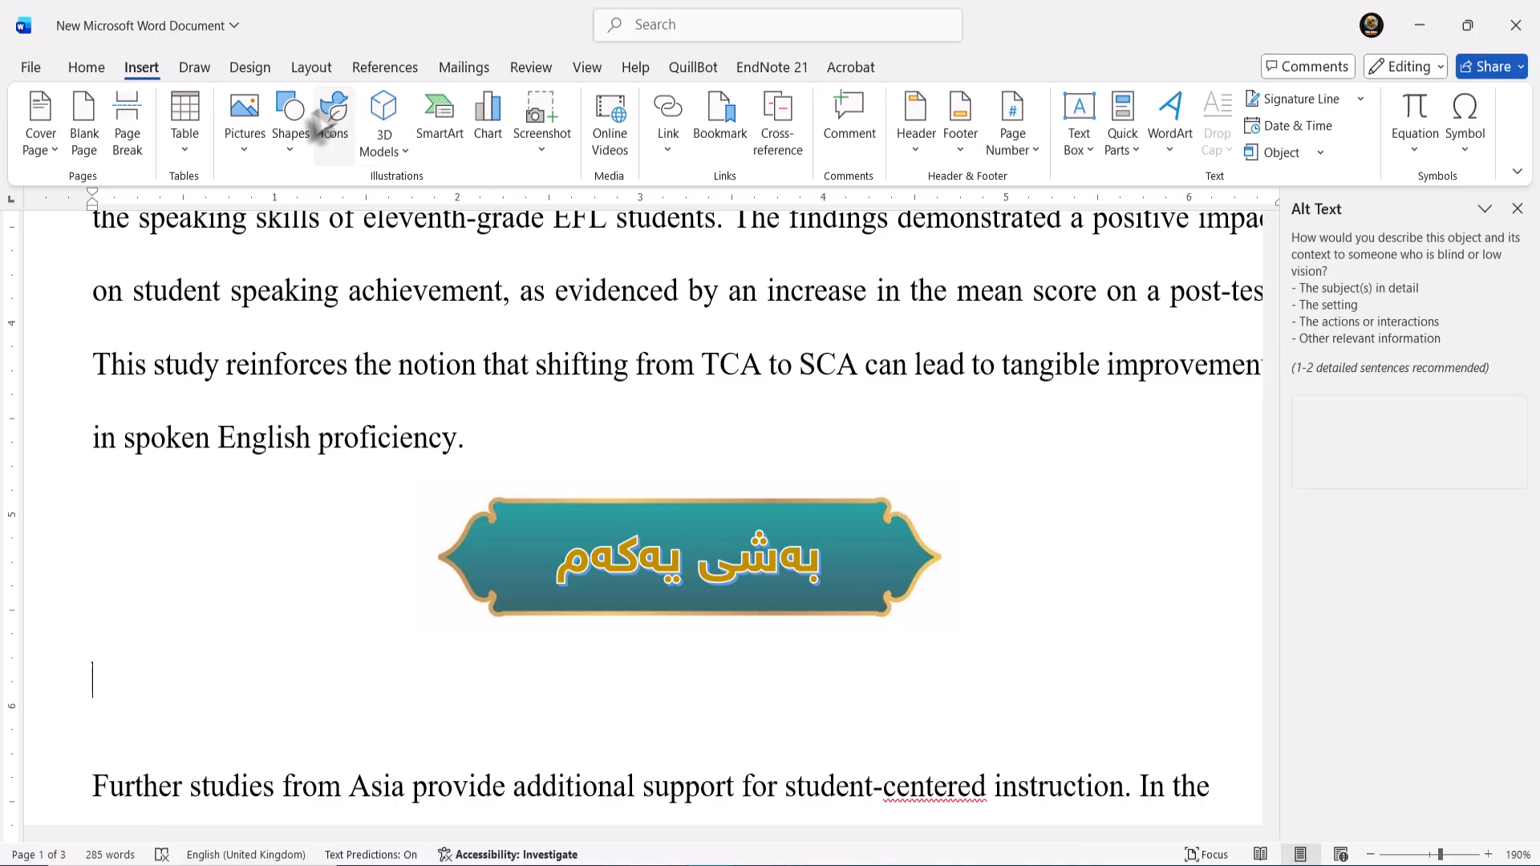
left_click(279, 153)
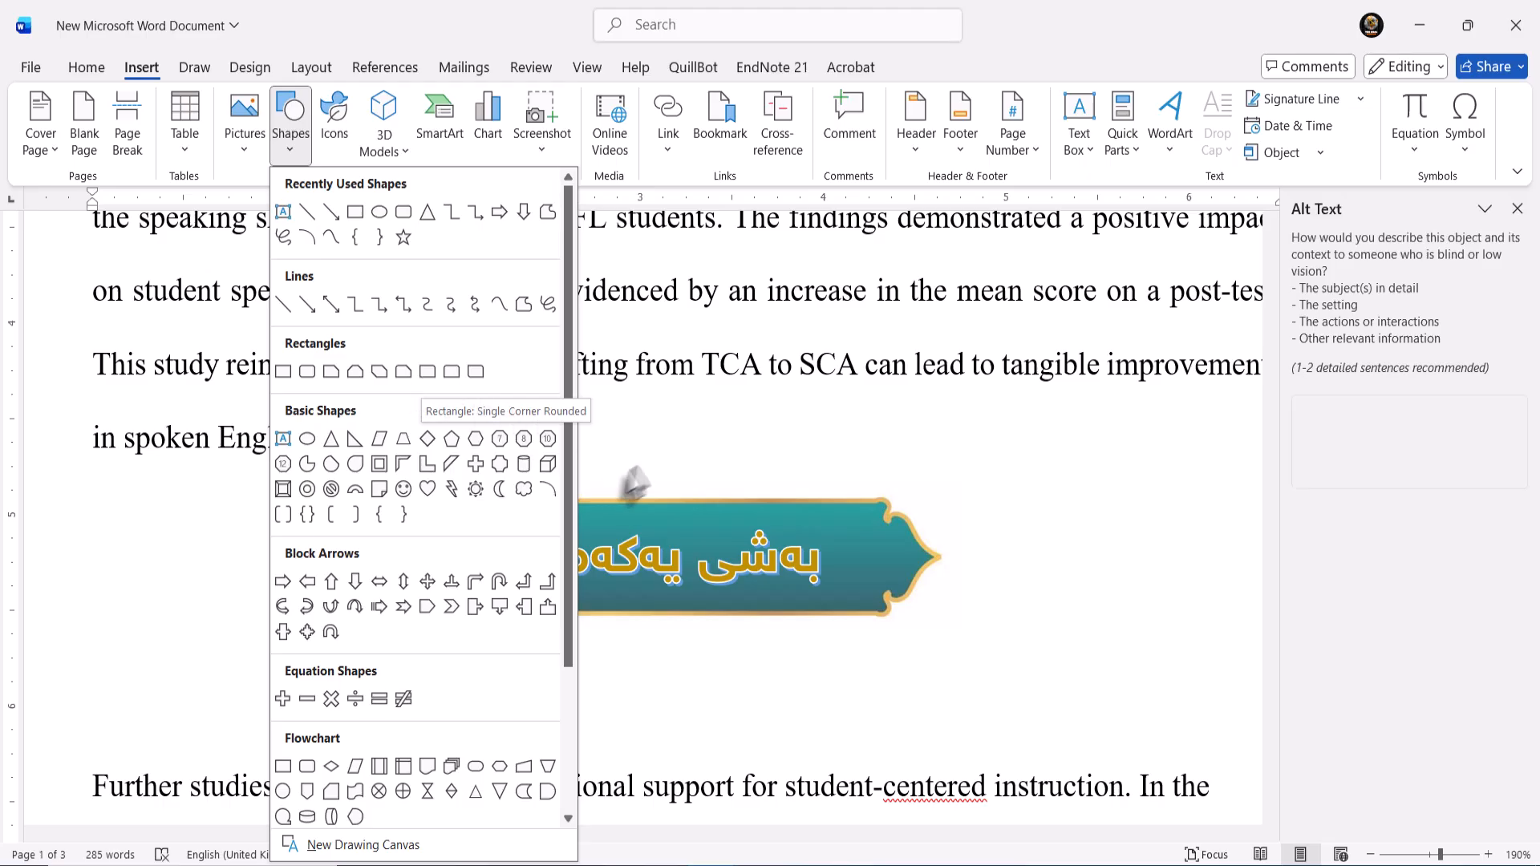
left_click(642, 476)
key("Return")
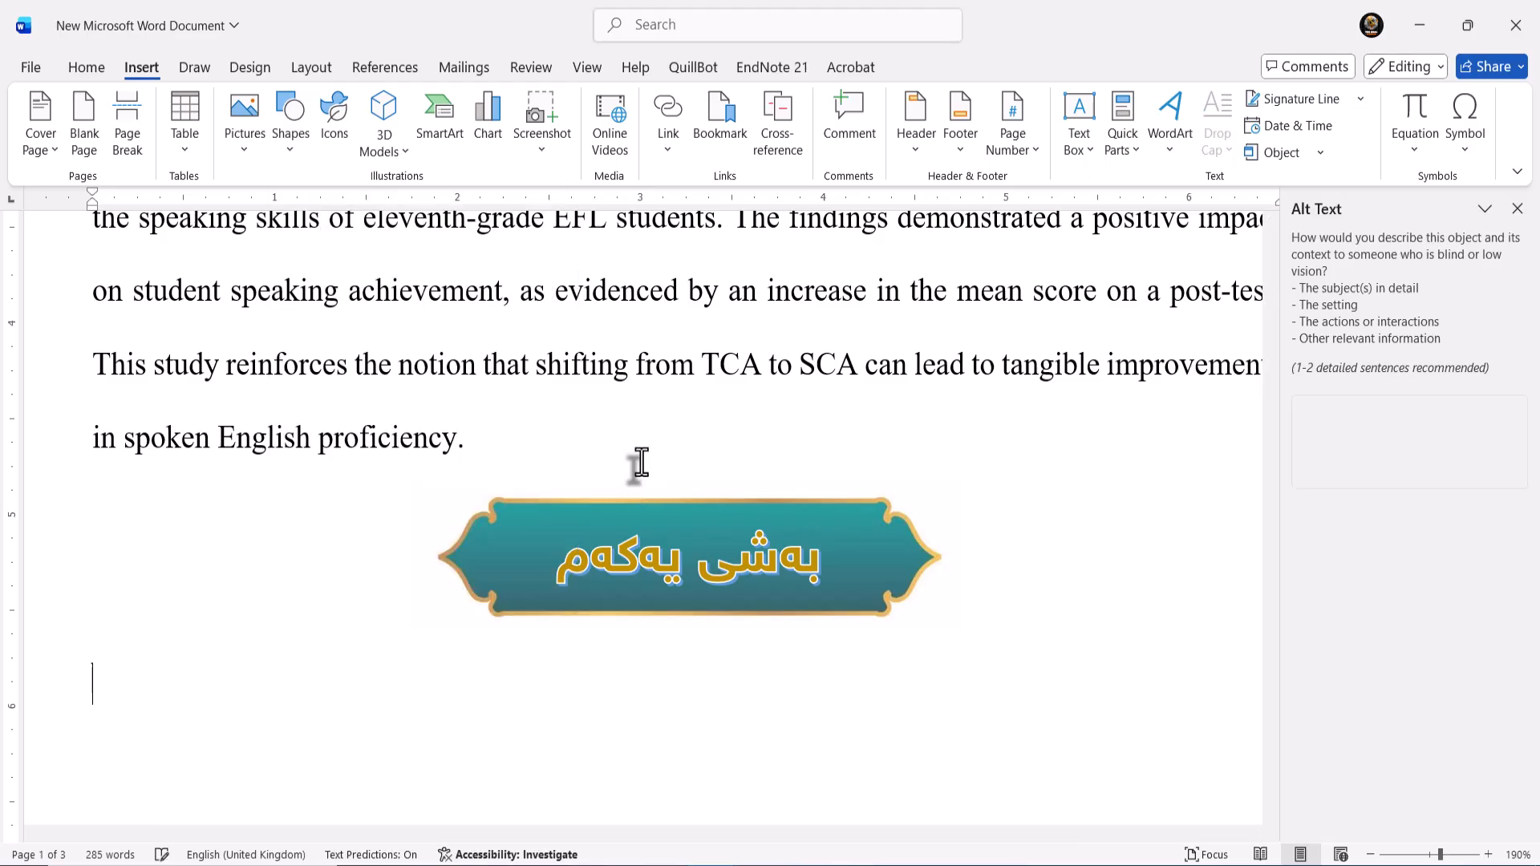
- Shift the teal banner picture slightly right and down behind its title text
left_click(665, 505)
mouse_move(672, 513)
left_mouse_down()
mouse_move(662, 564)
mouse_move(683, 512)
left_mouse_up()
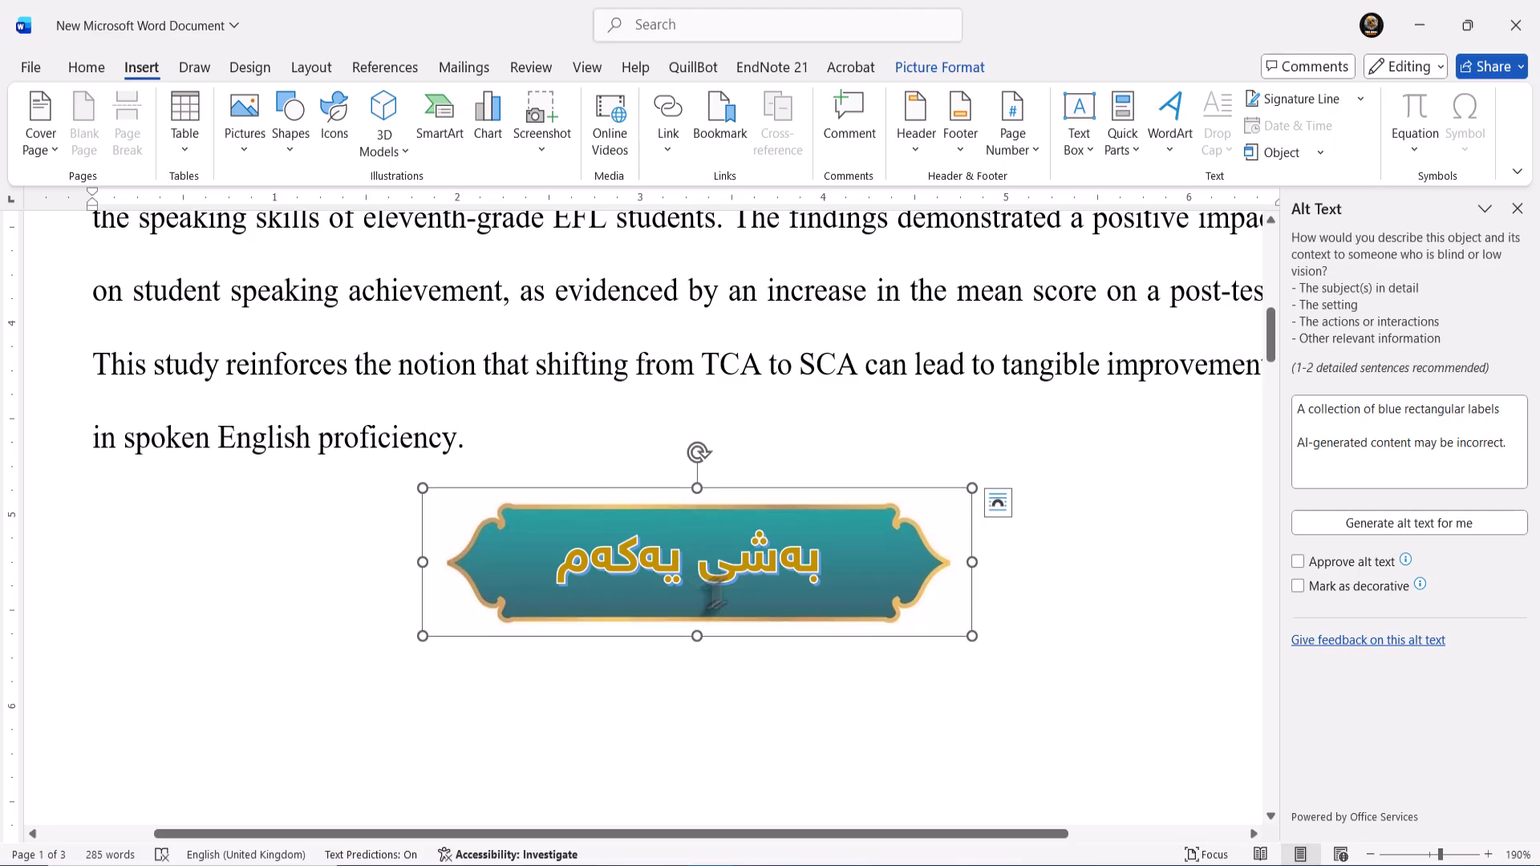
left_click(802, 688)
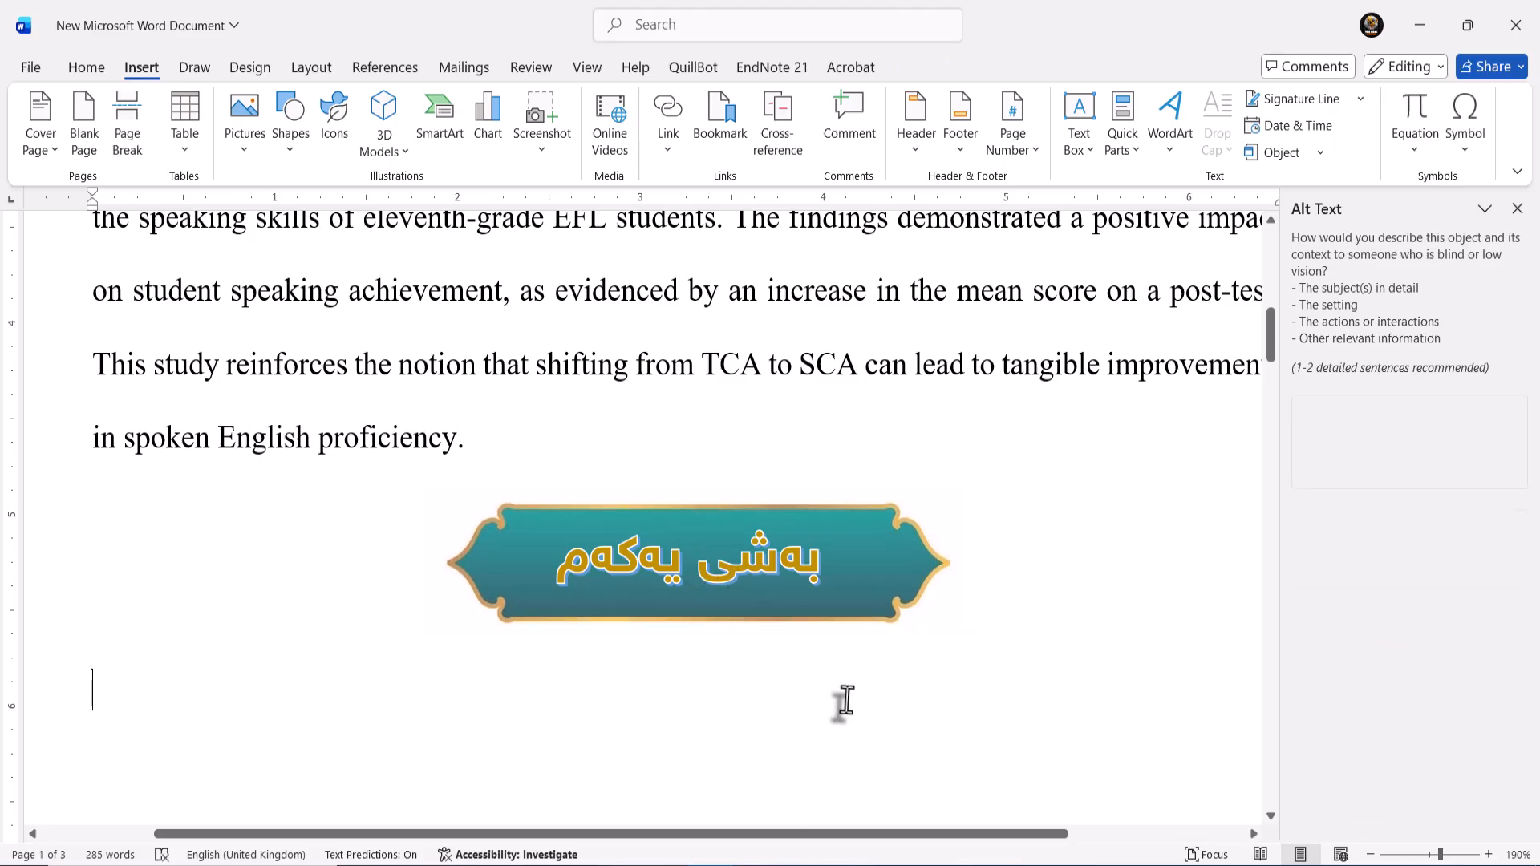
- Select the Kurdish title text box together with the teal banner picture and move both slightly right and down
left_click(632, 539)
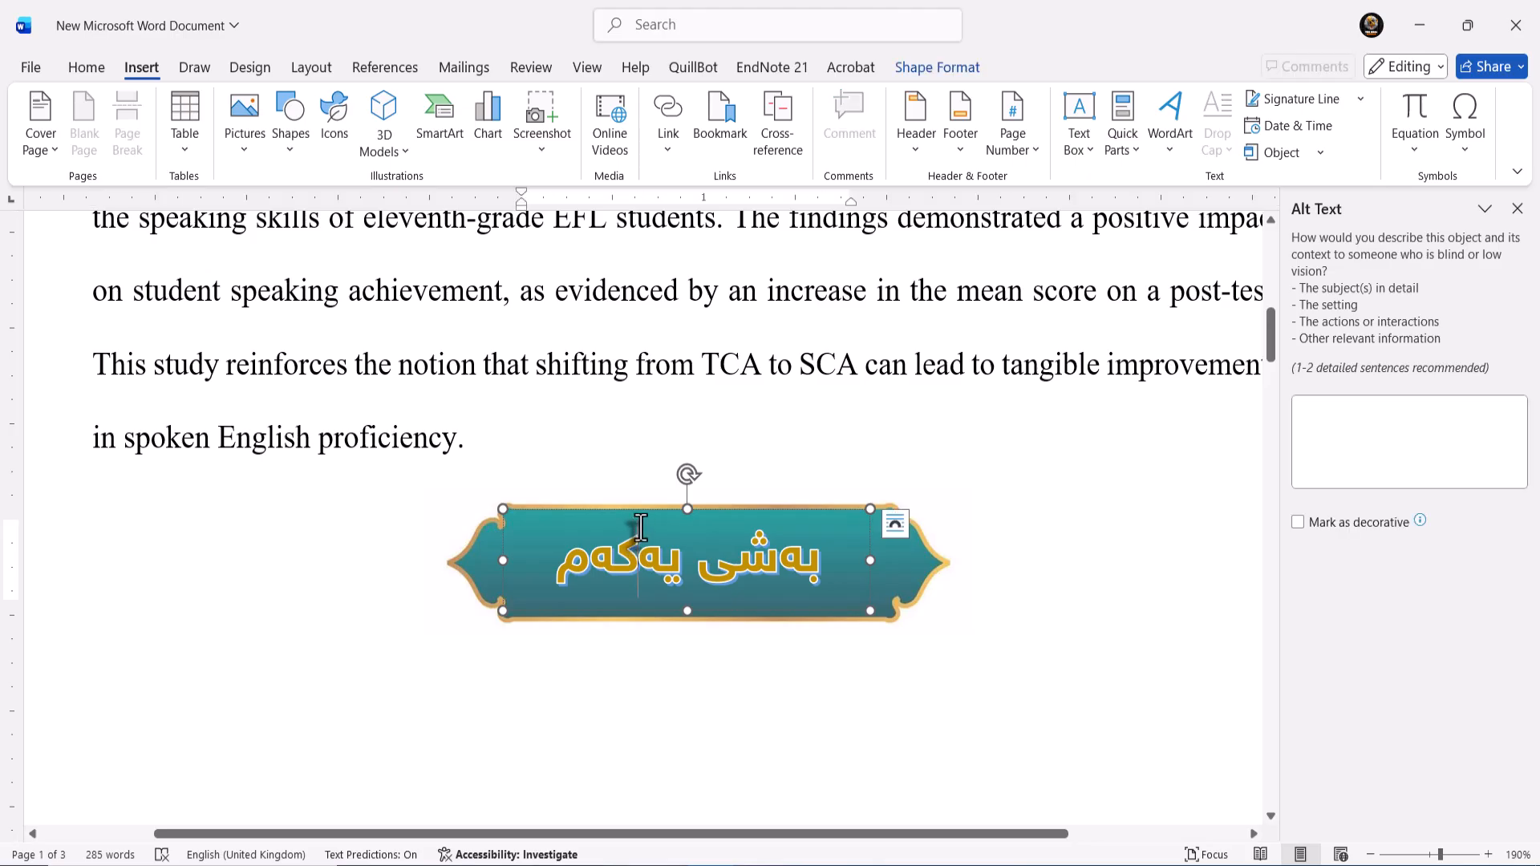
left_click(590, 705)
left_click(576, 564)
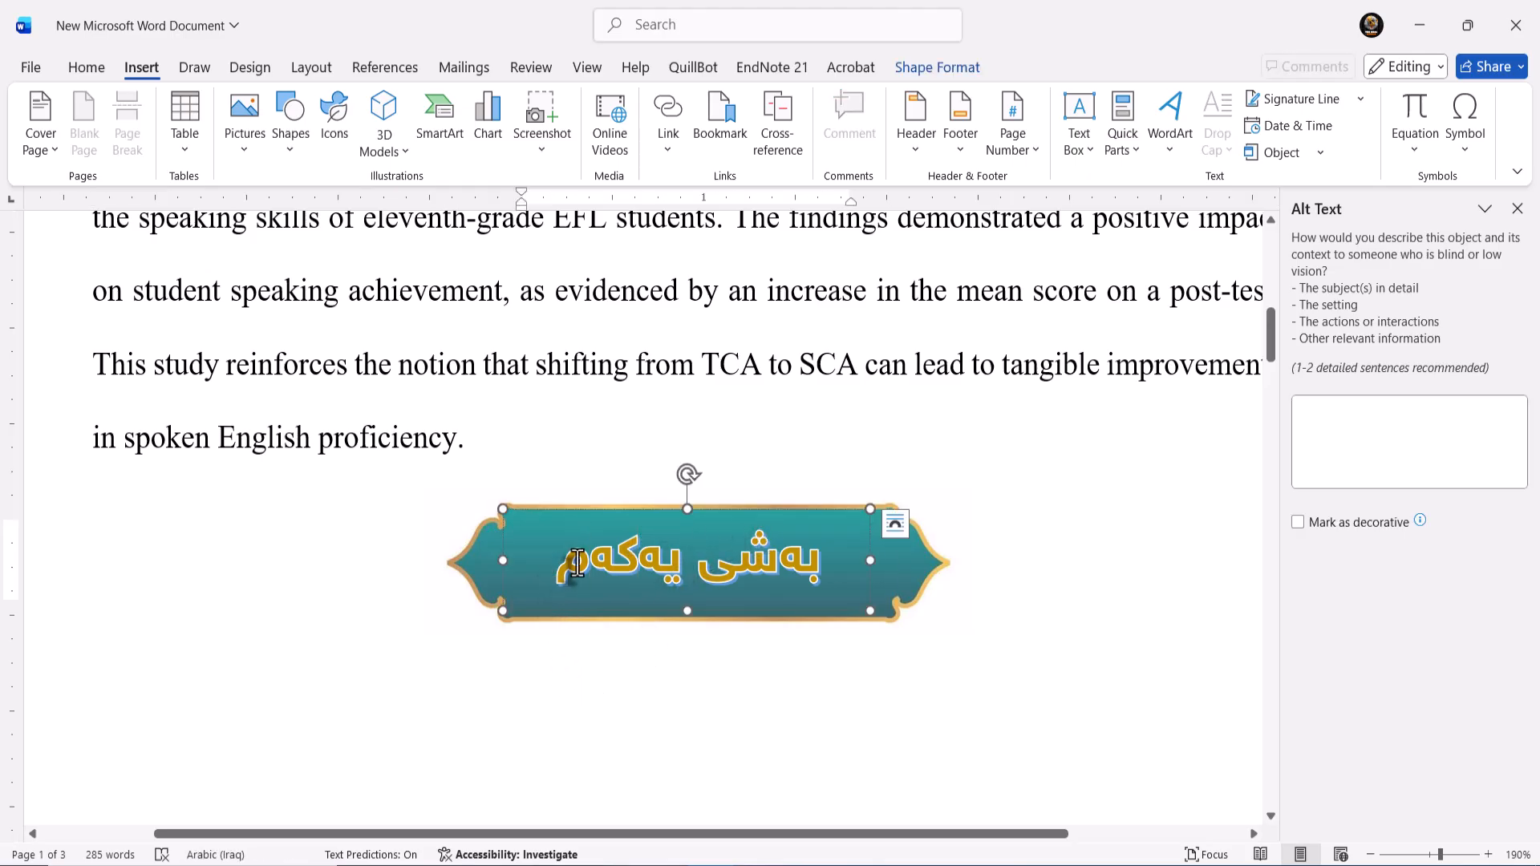
key("ctrl+a")
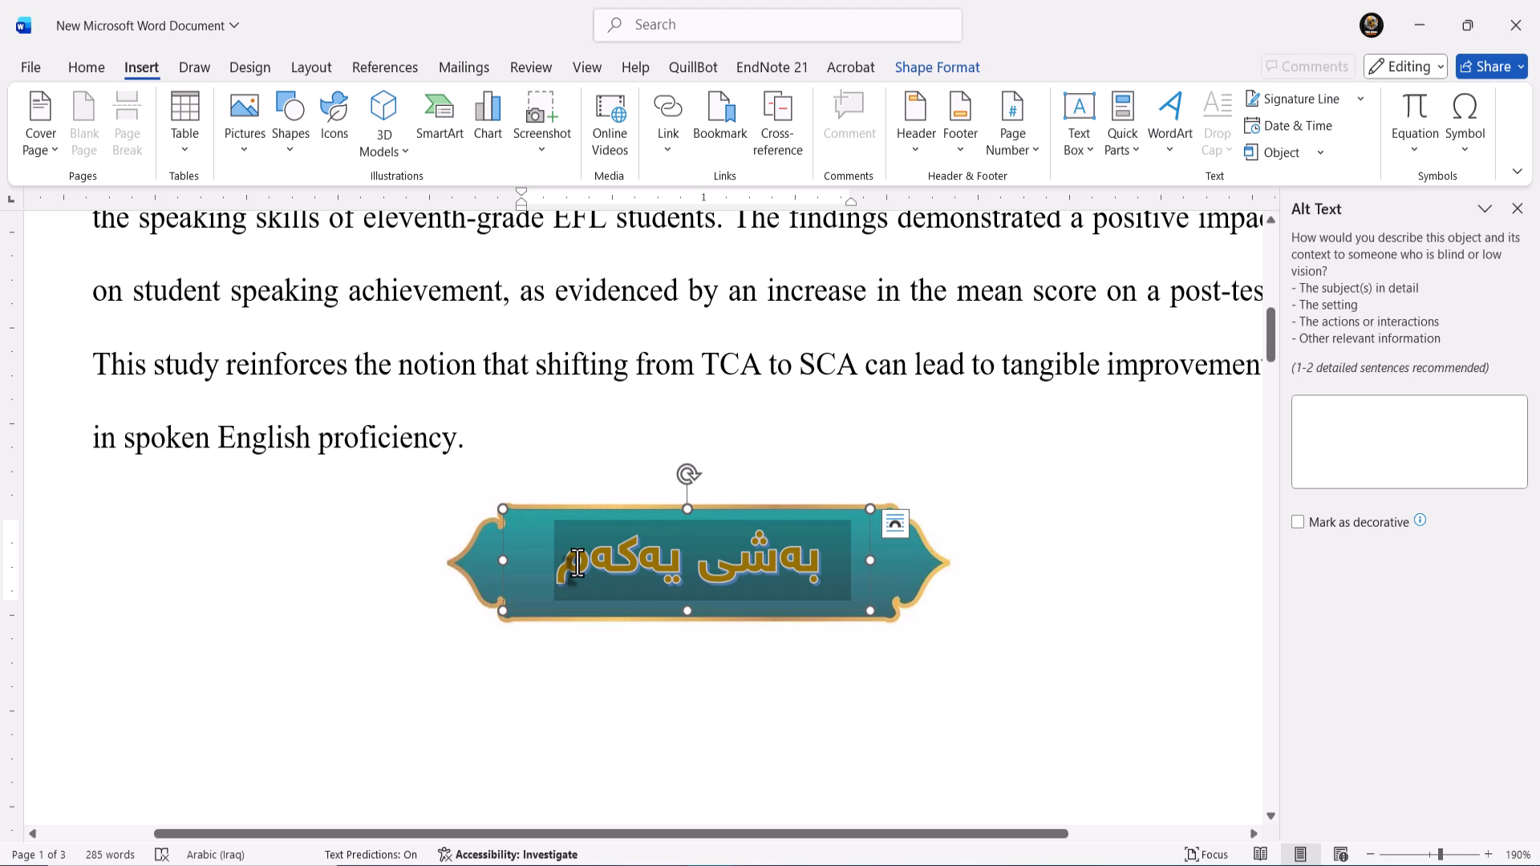
left_click(484, 561, "shift")
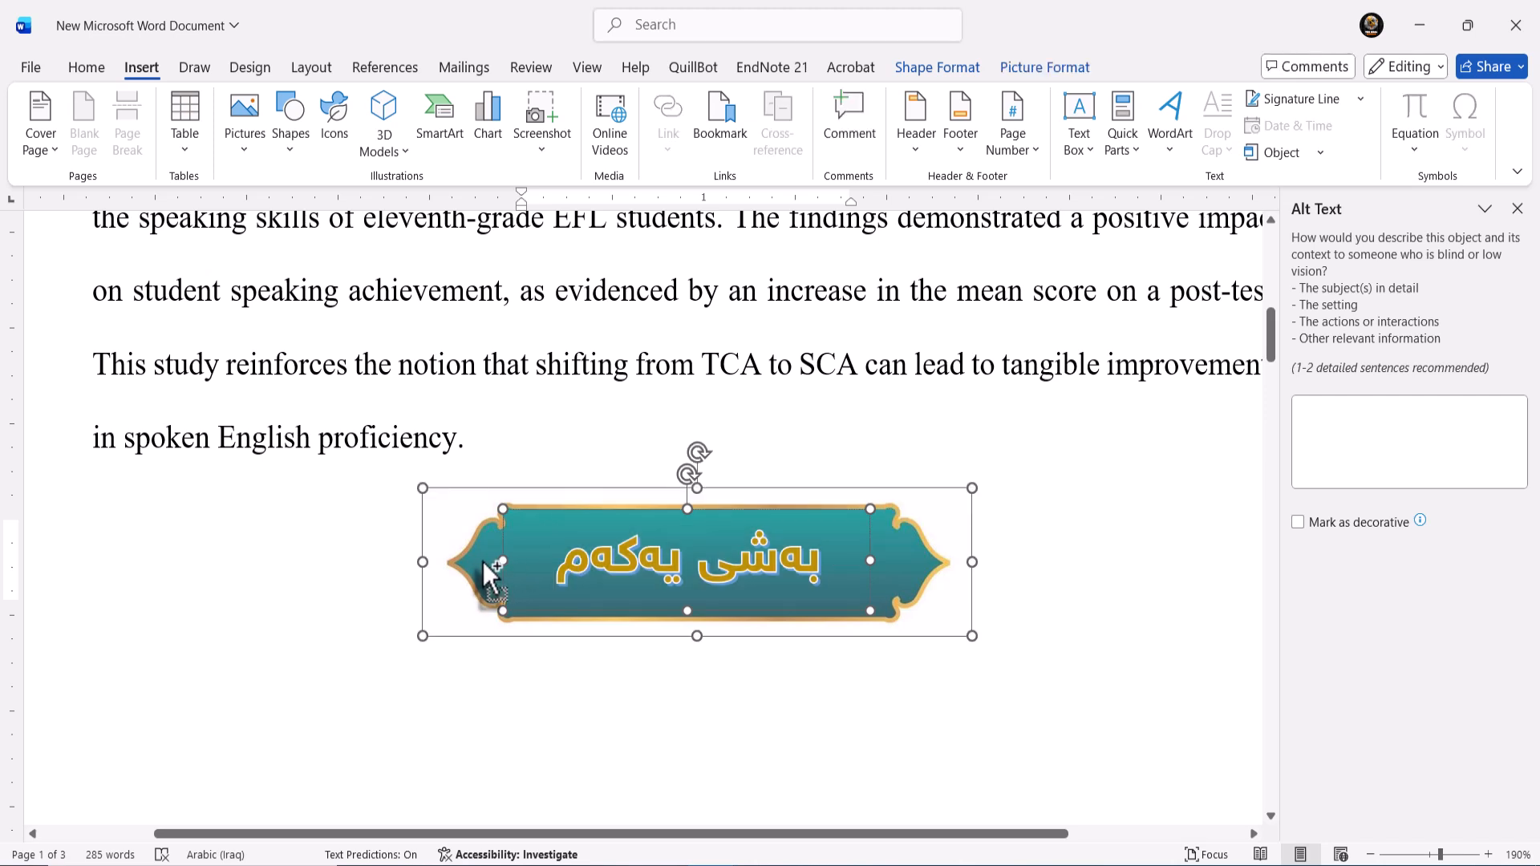
left_click_drag(503, 534, 577, 588)
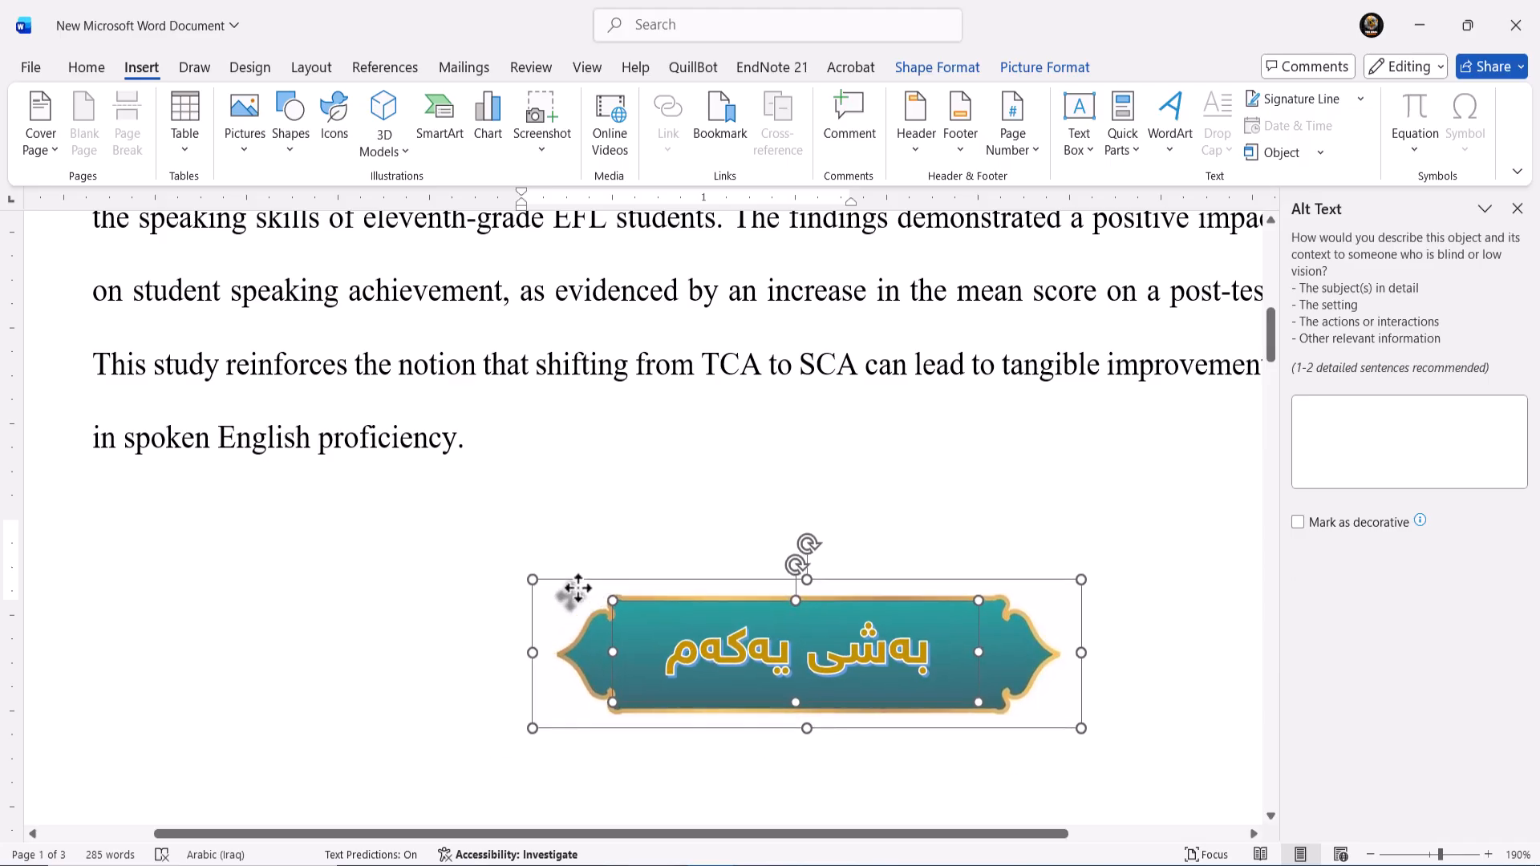
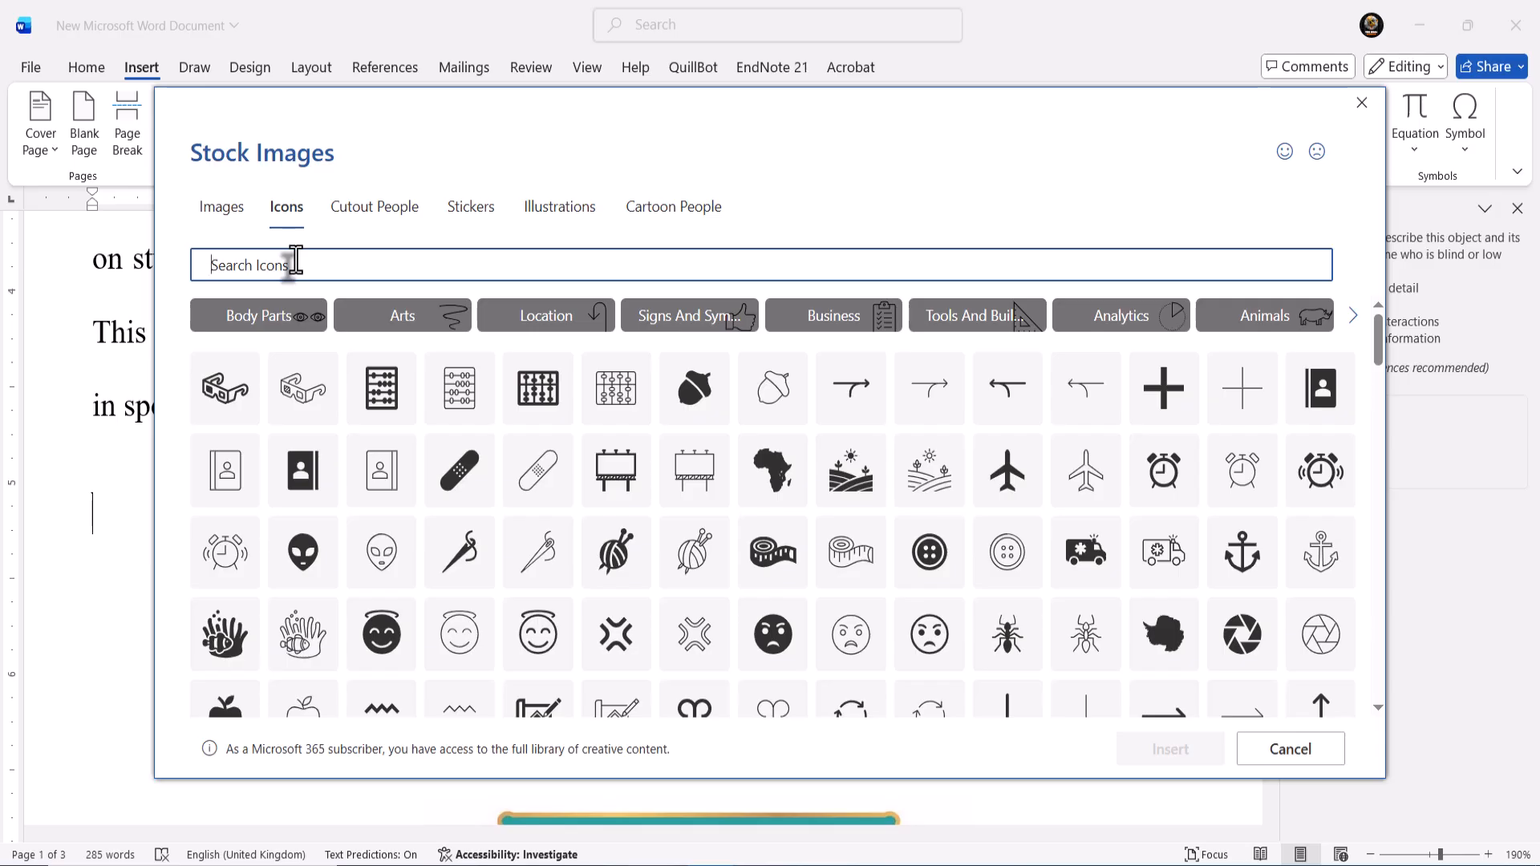
- Browse the stock image categories from photos to illustrations and insert the yellow flower bouquet illustration
left_click(232, 212)
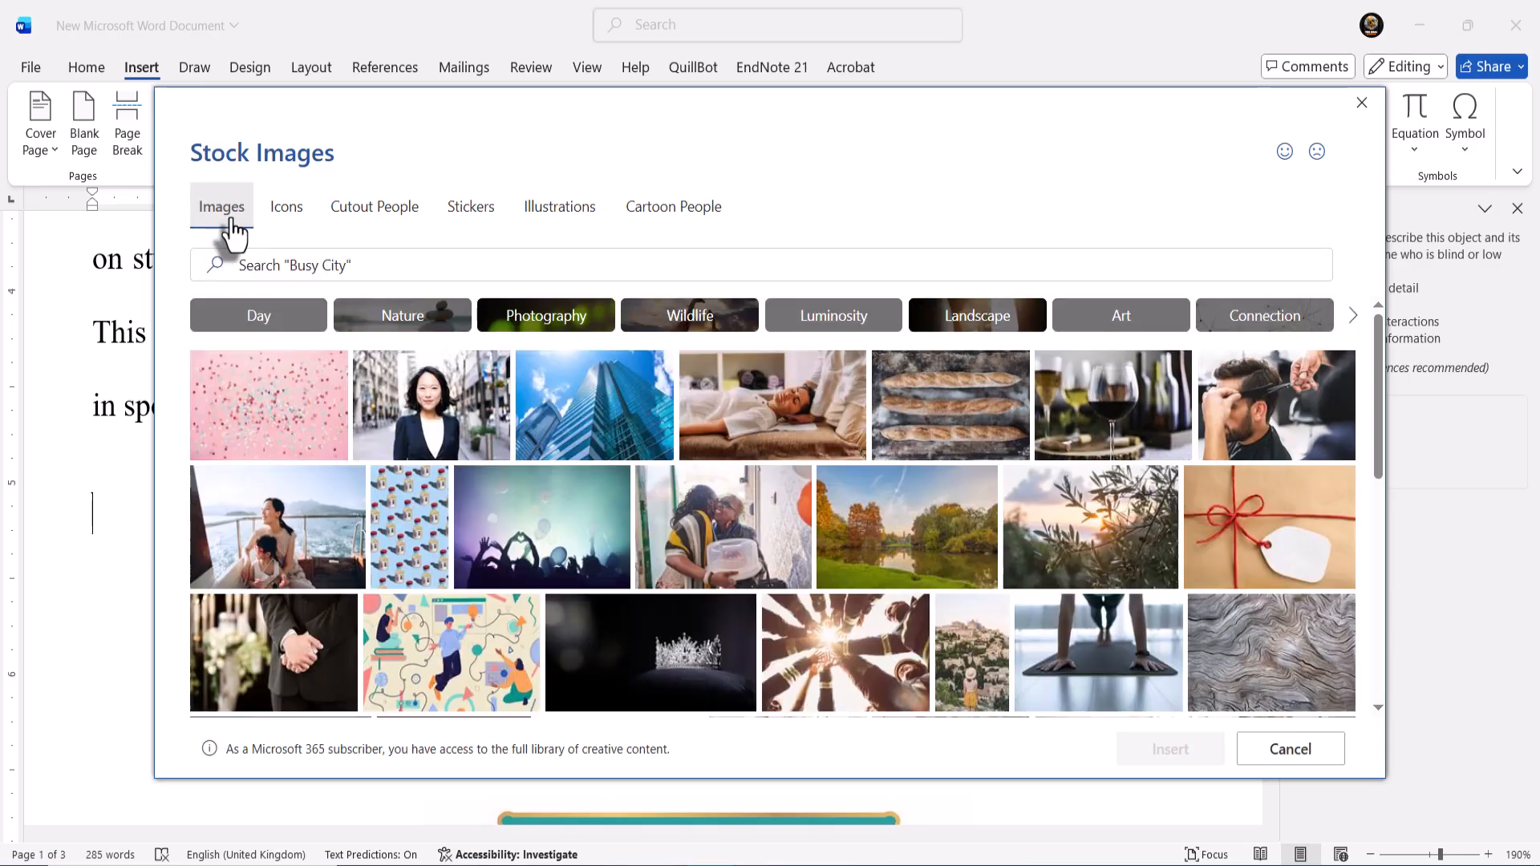
left_click(265, 231)
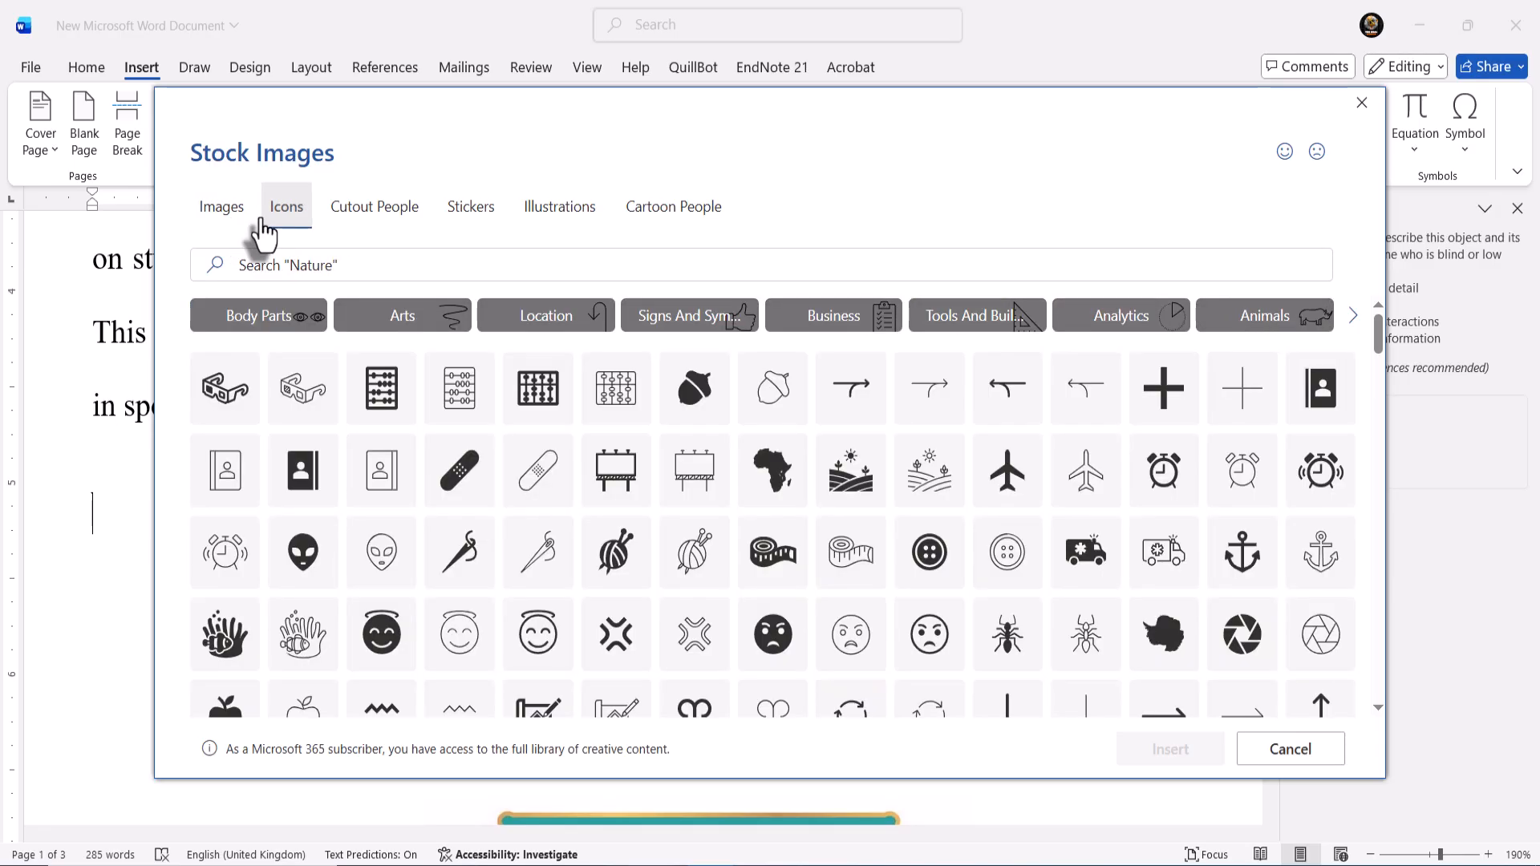
left_click(343, 231)
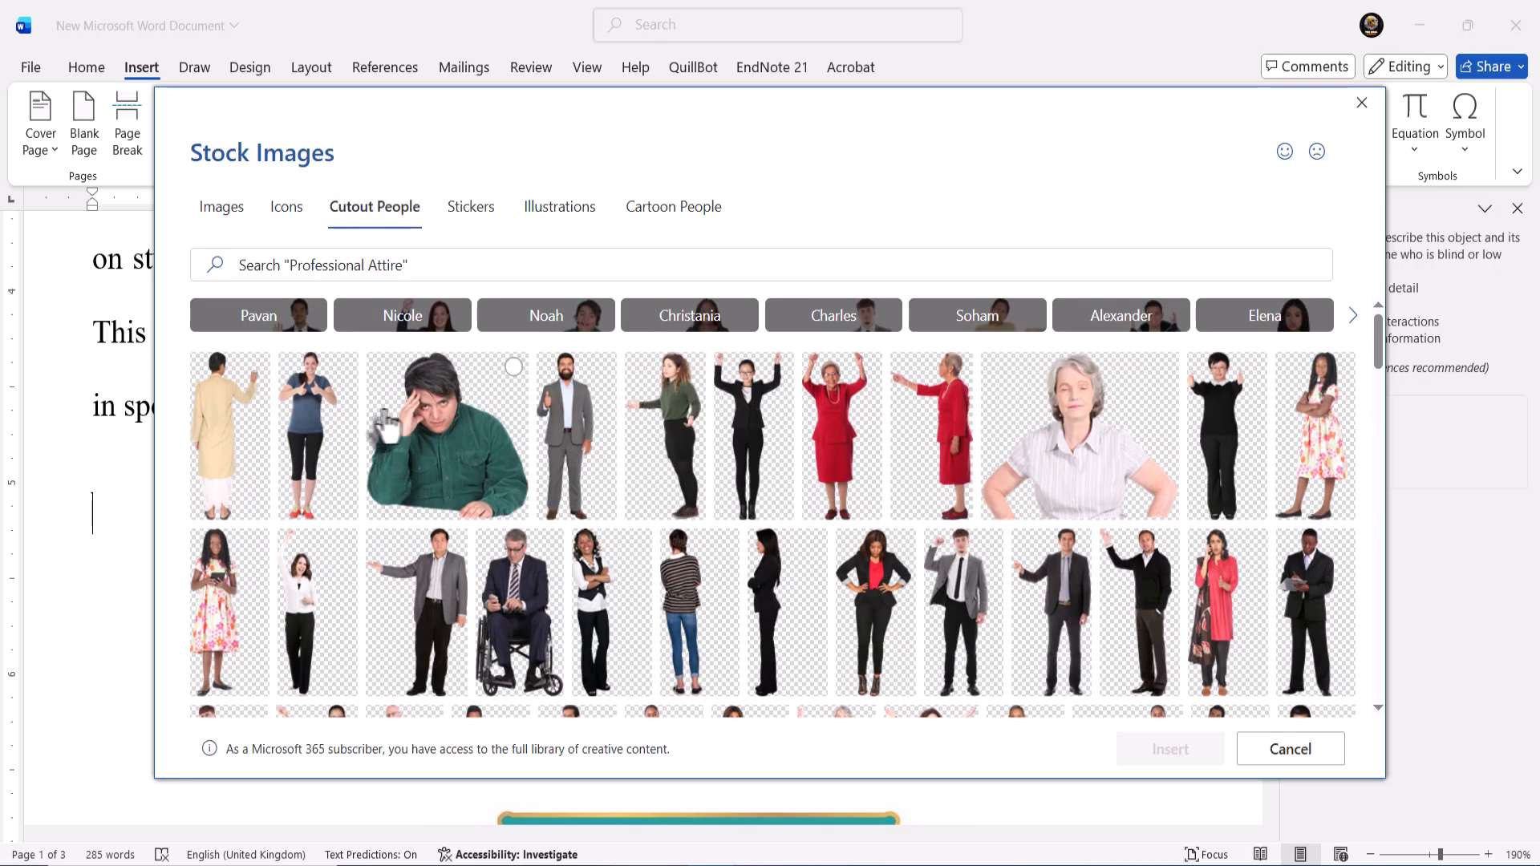
left_click(460, 240)
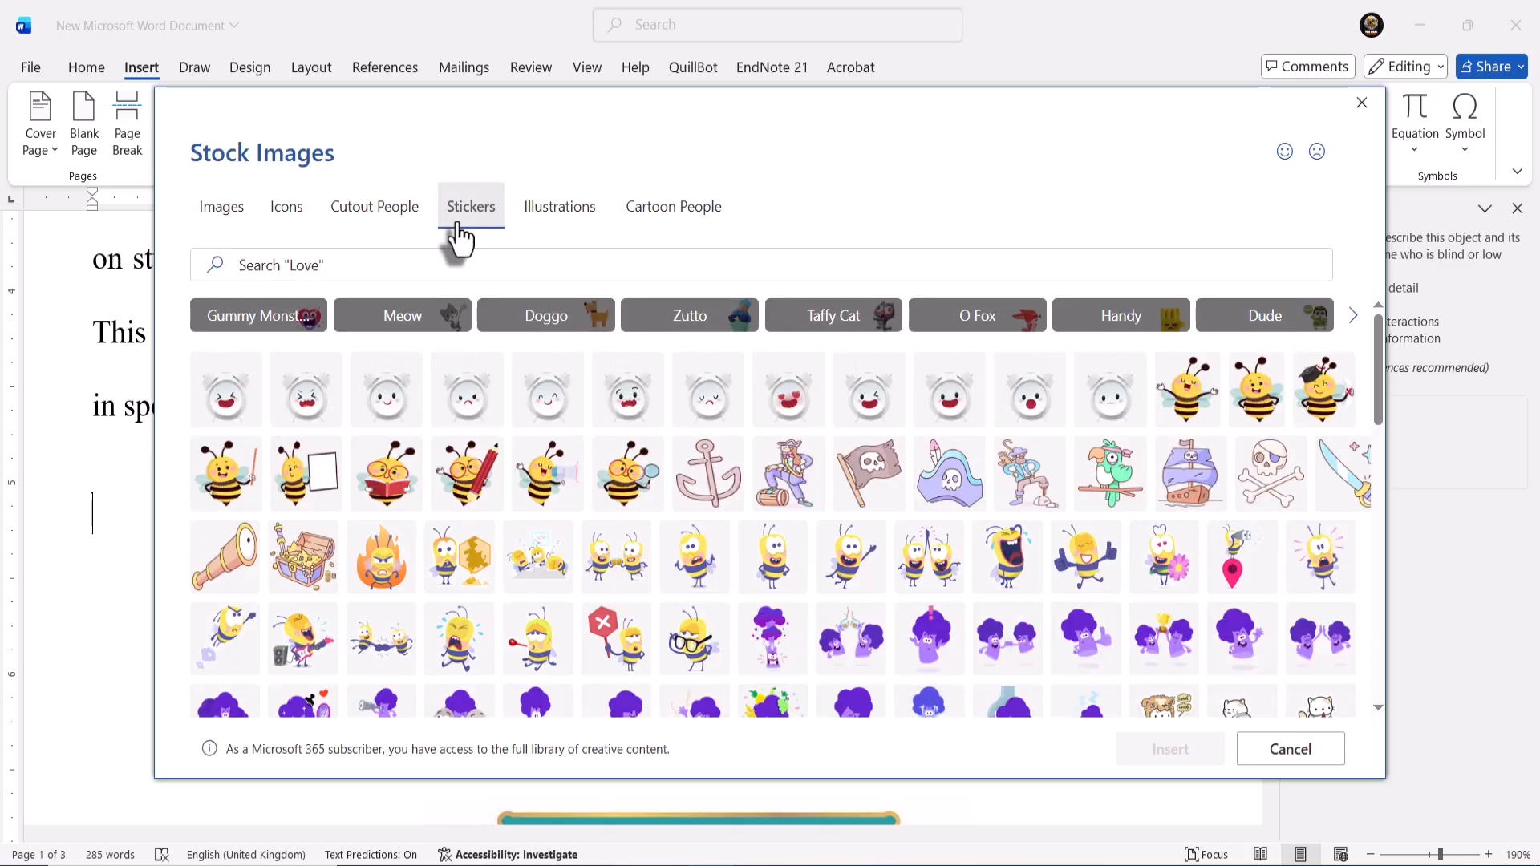
left_click(526, 227)
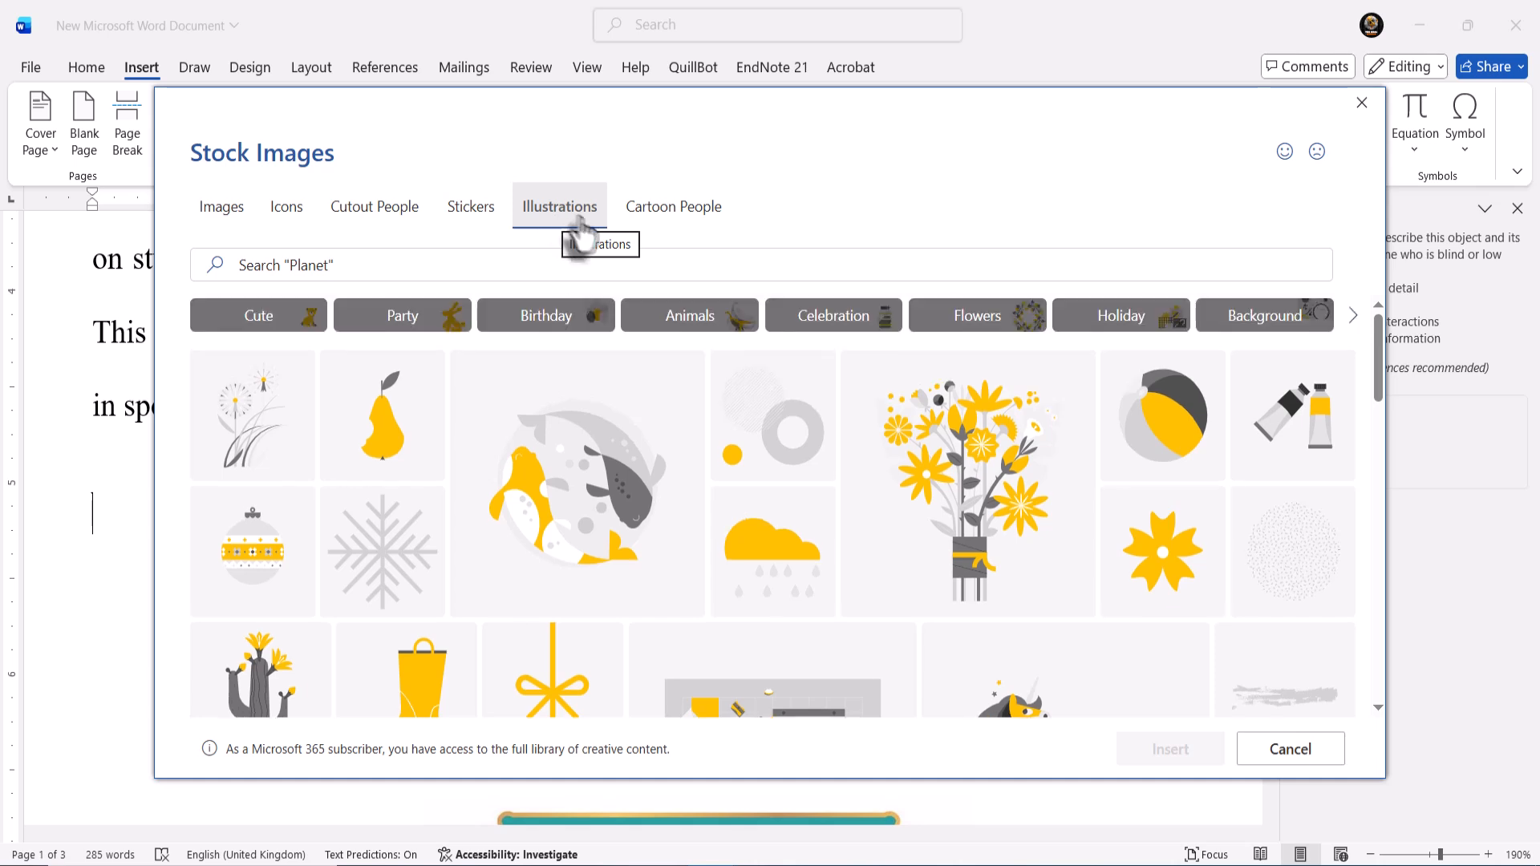
scroll(762, 505, "down", 2)
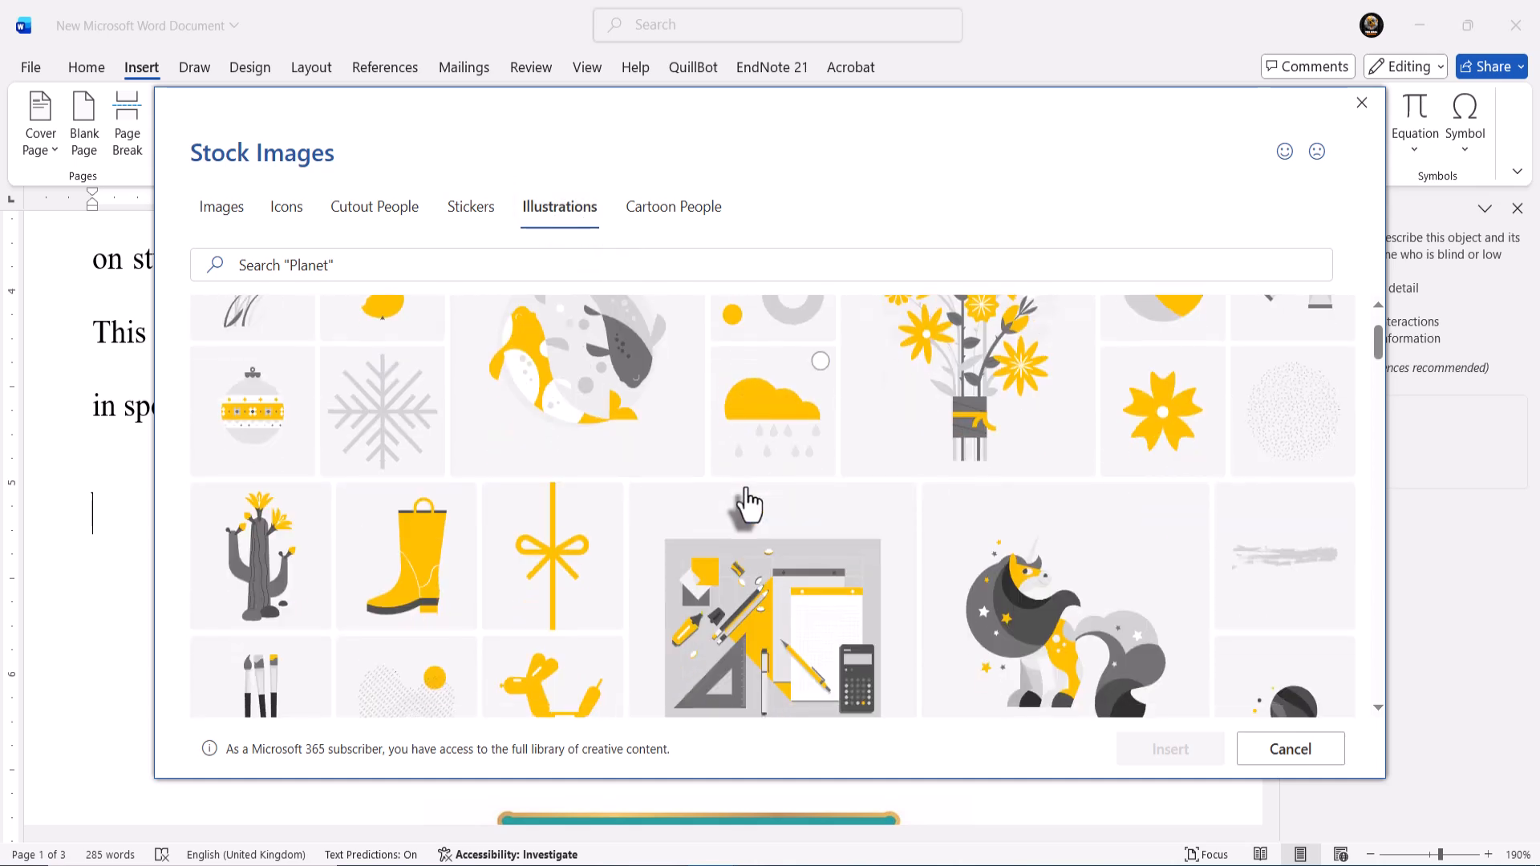
left_click(949, 409)
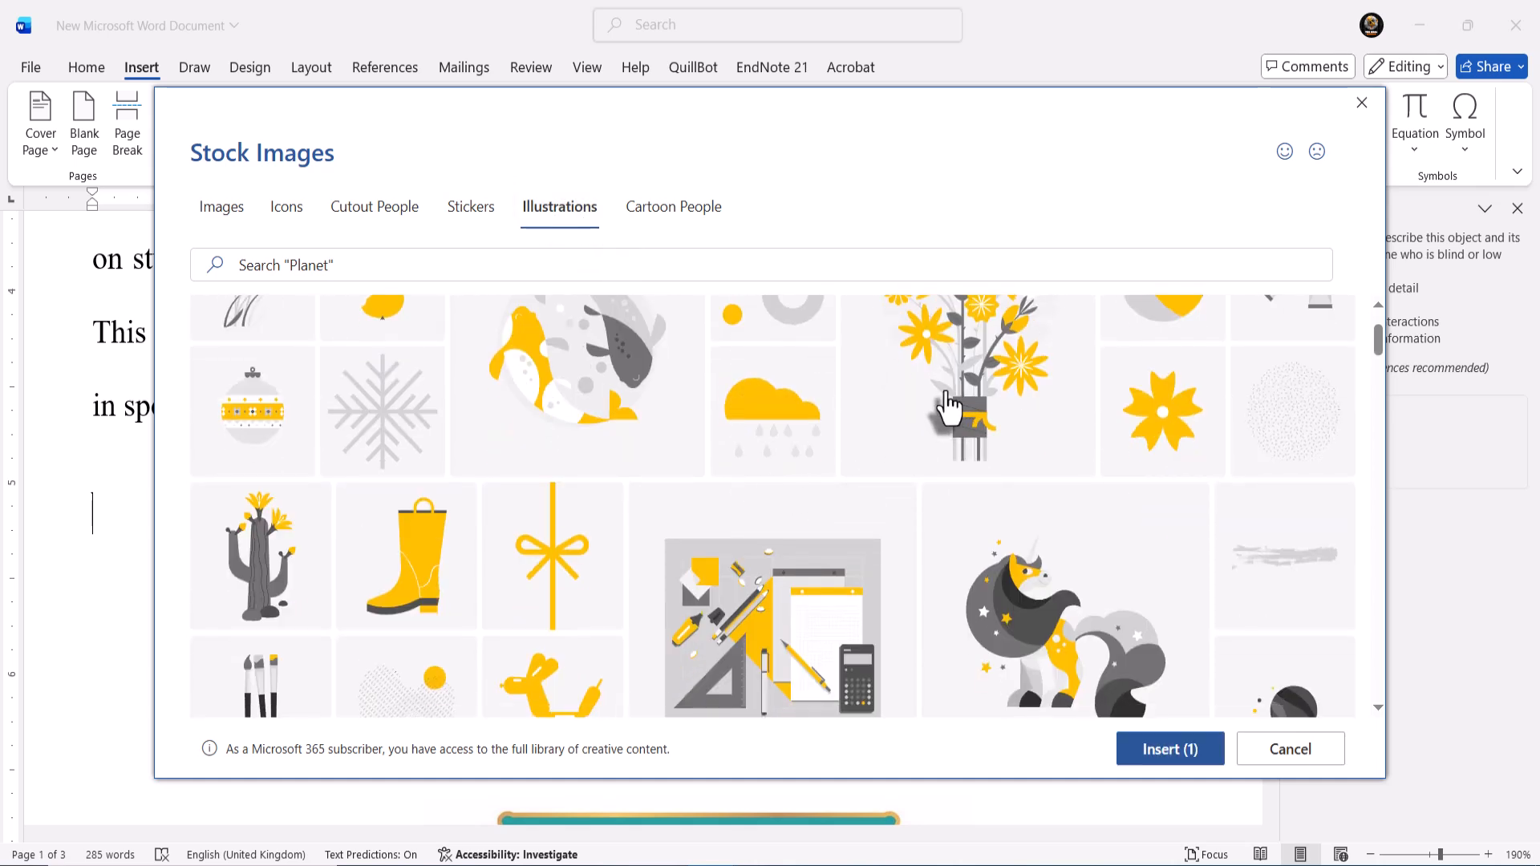
left_click(1173, 752)
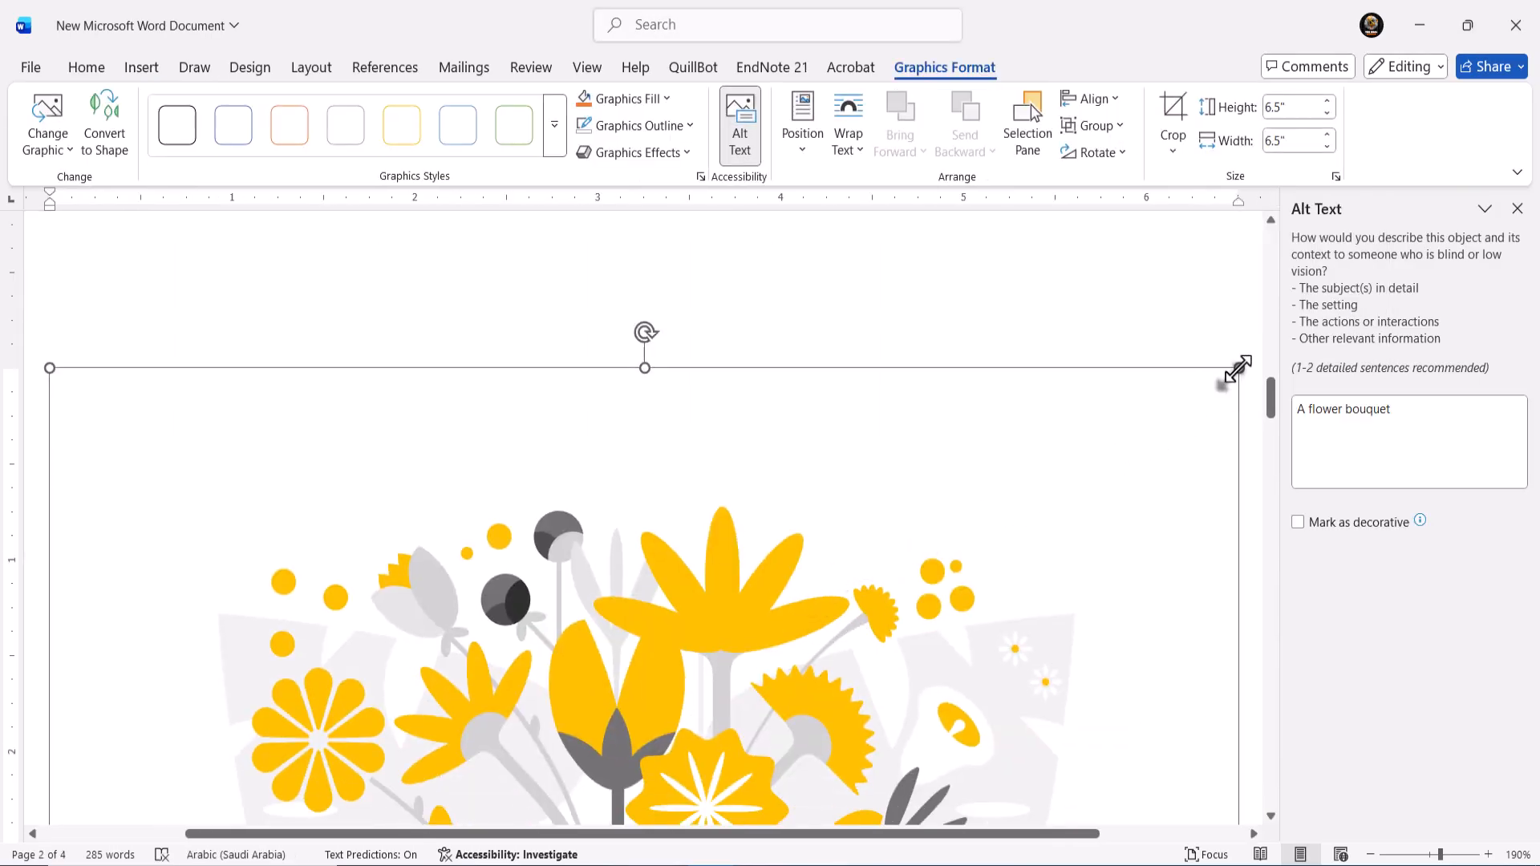
- Shrink the flower bouquet graphic to about 1.07 by 1.07 inches
left_click_drag(1237, 367, 970, 636)
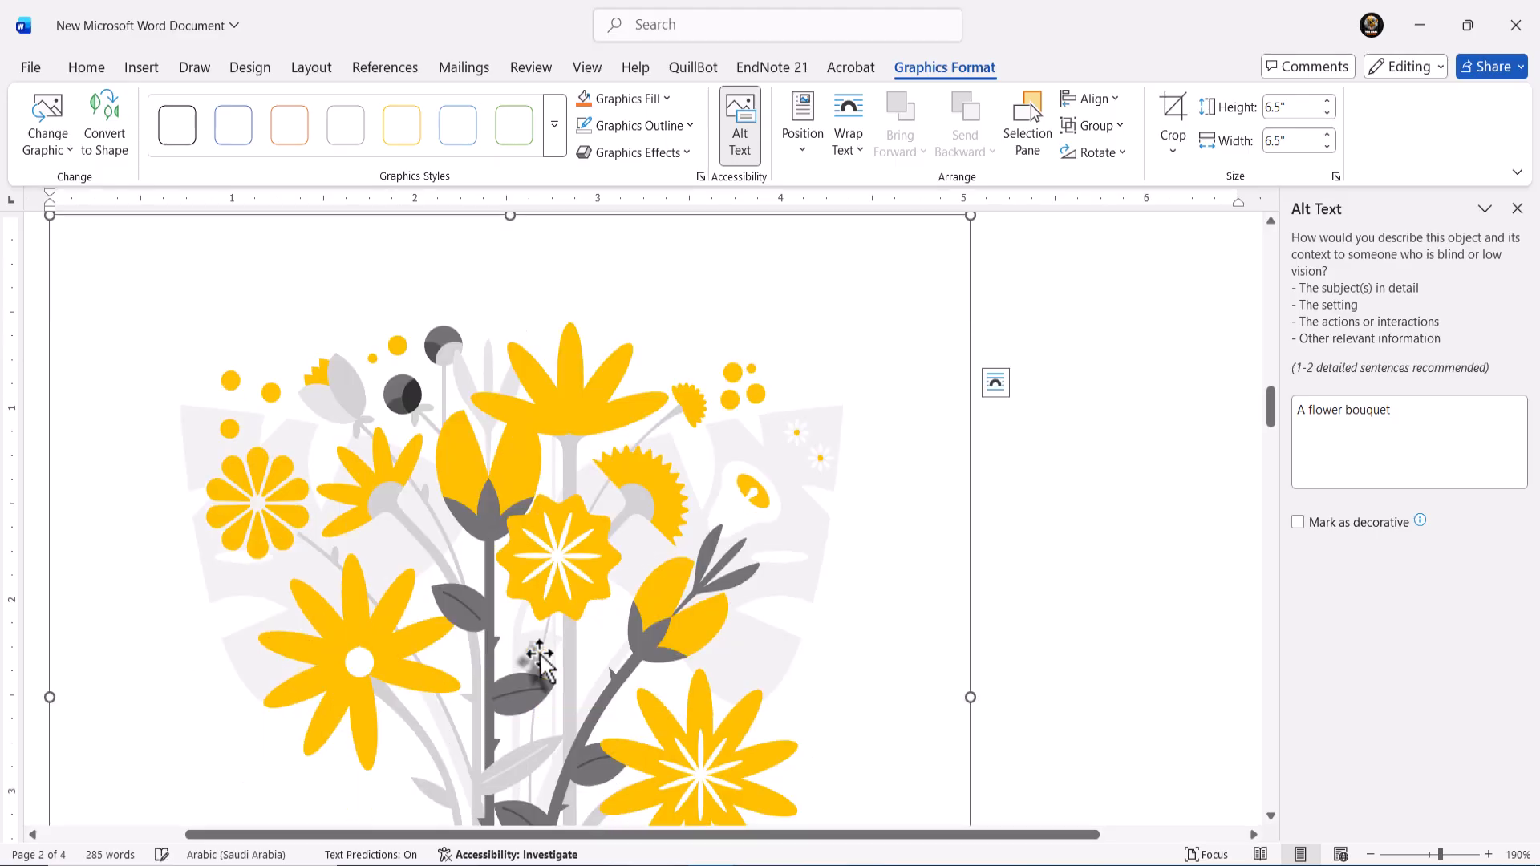
scroll(601, 621, "down", 7)
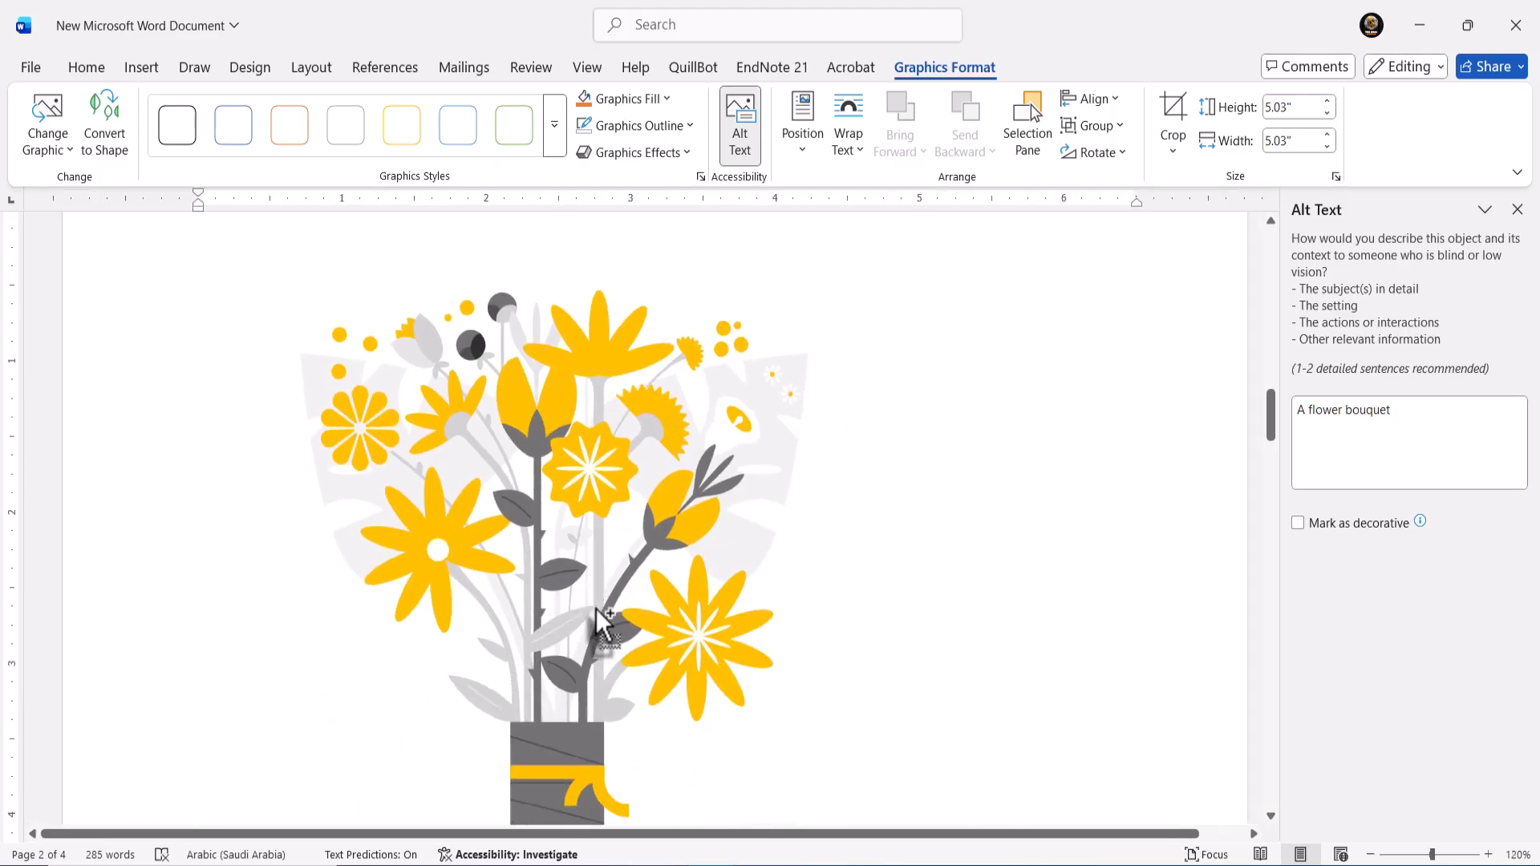
scroll(602, 622, "down", 3)
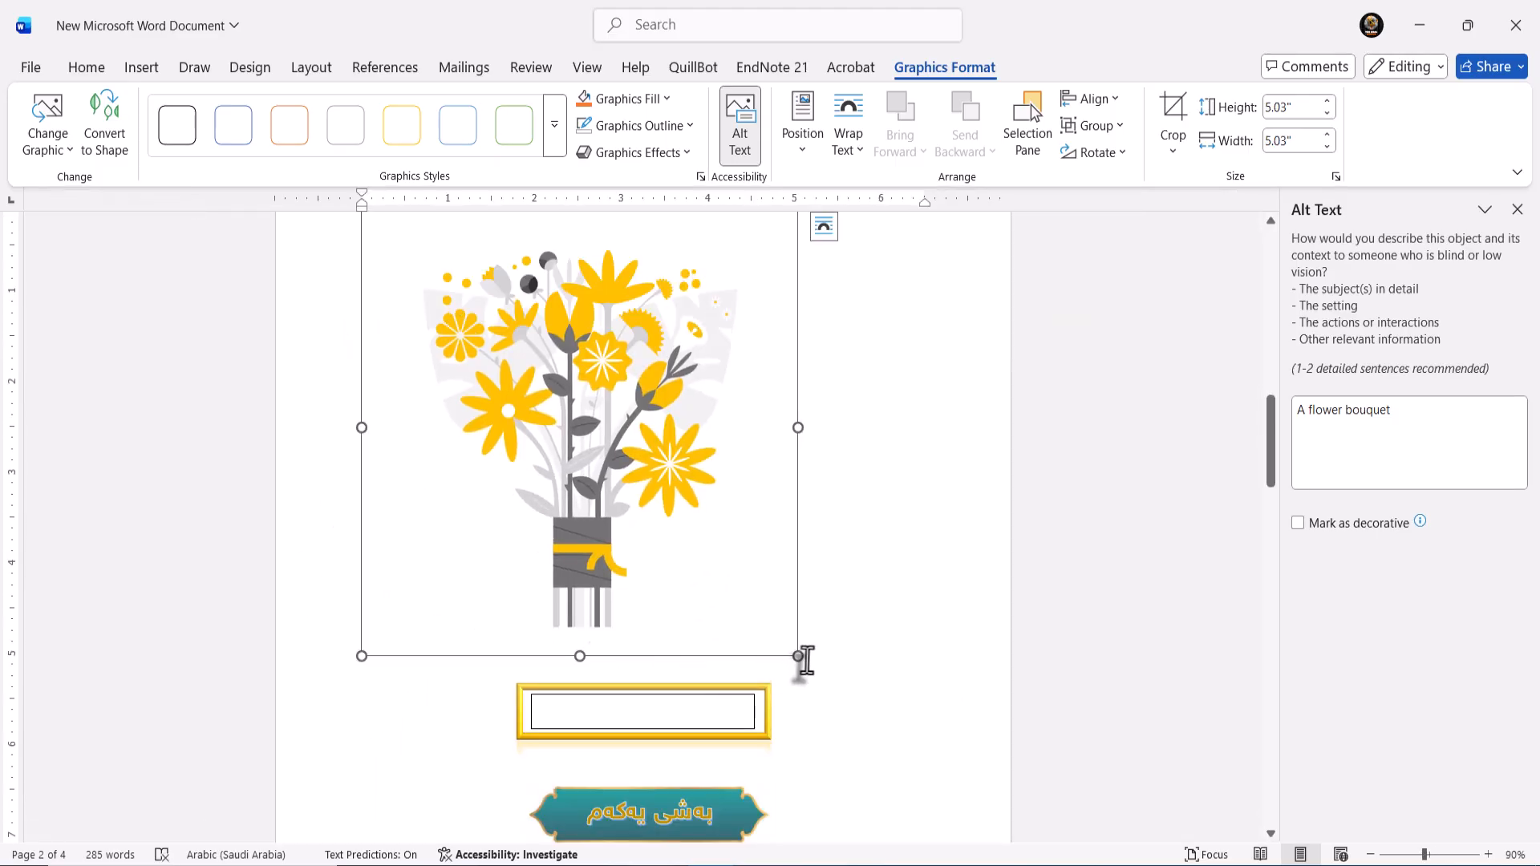
left_click_drag(798, 656, 458, 317)
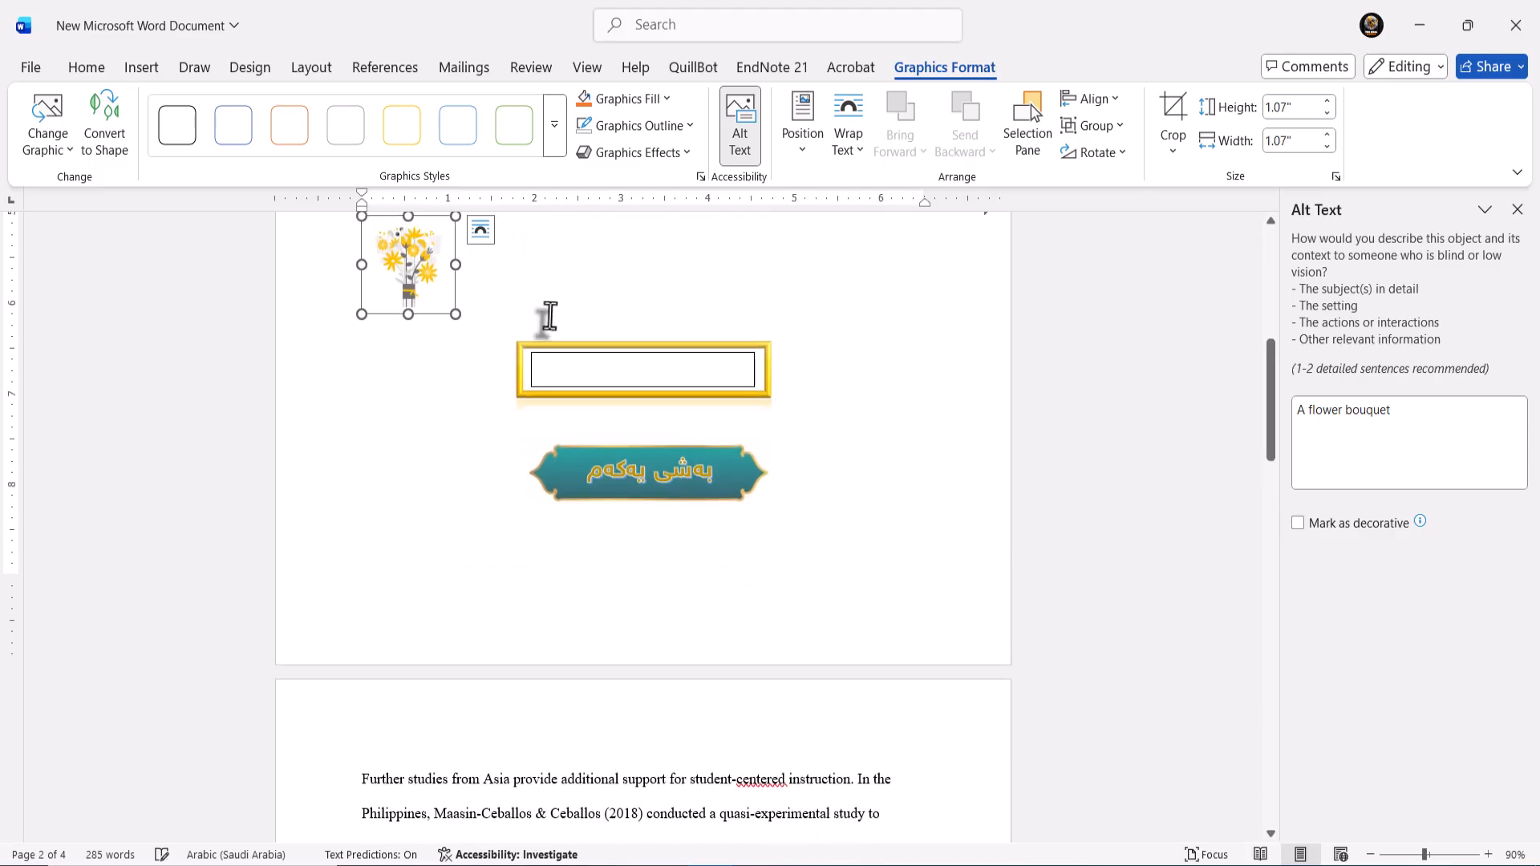
scroll(549, 317, "up", 2)
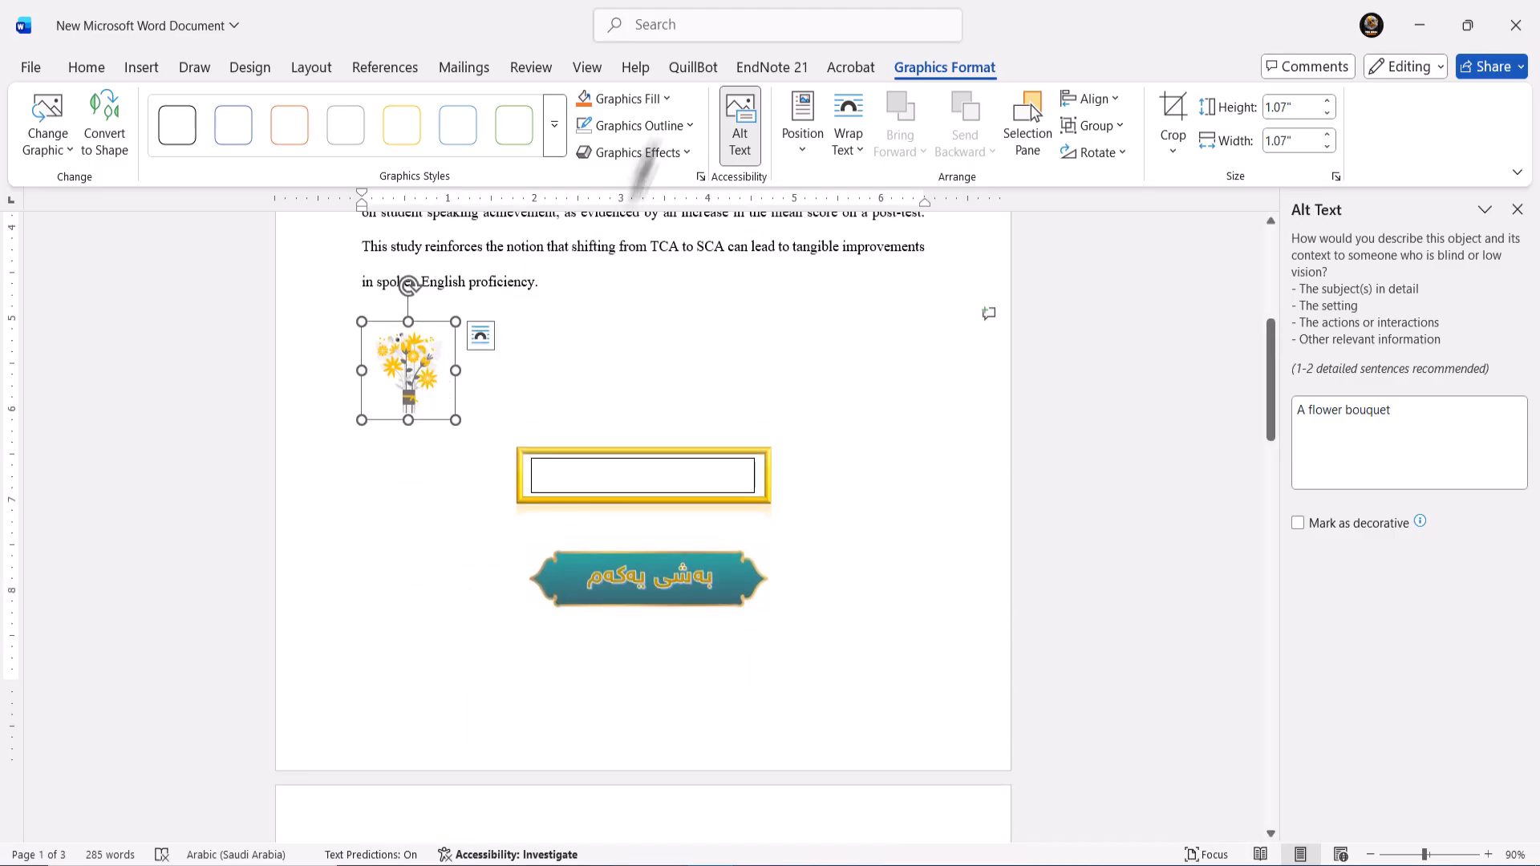
- Recolor the flower bouquet graphic with the standard dark blue fill
left_click(663, 99)
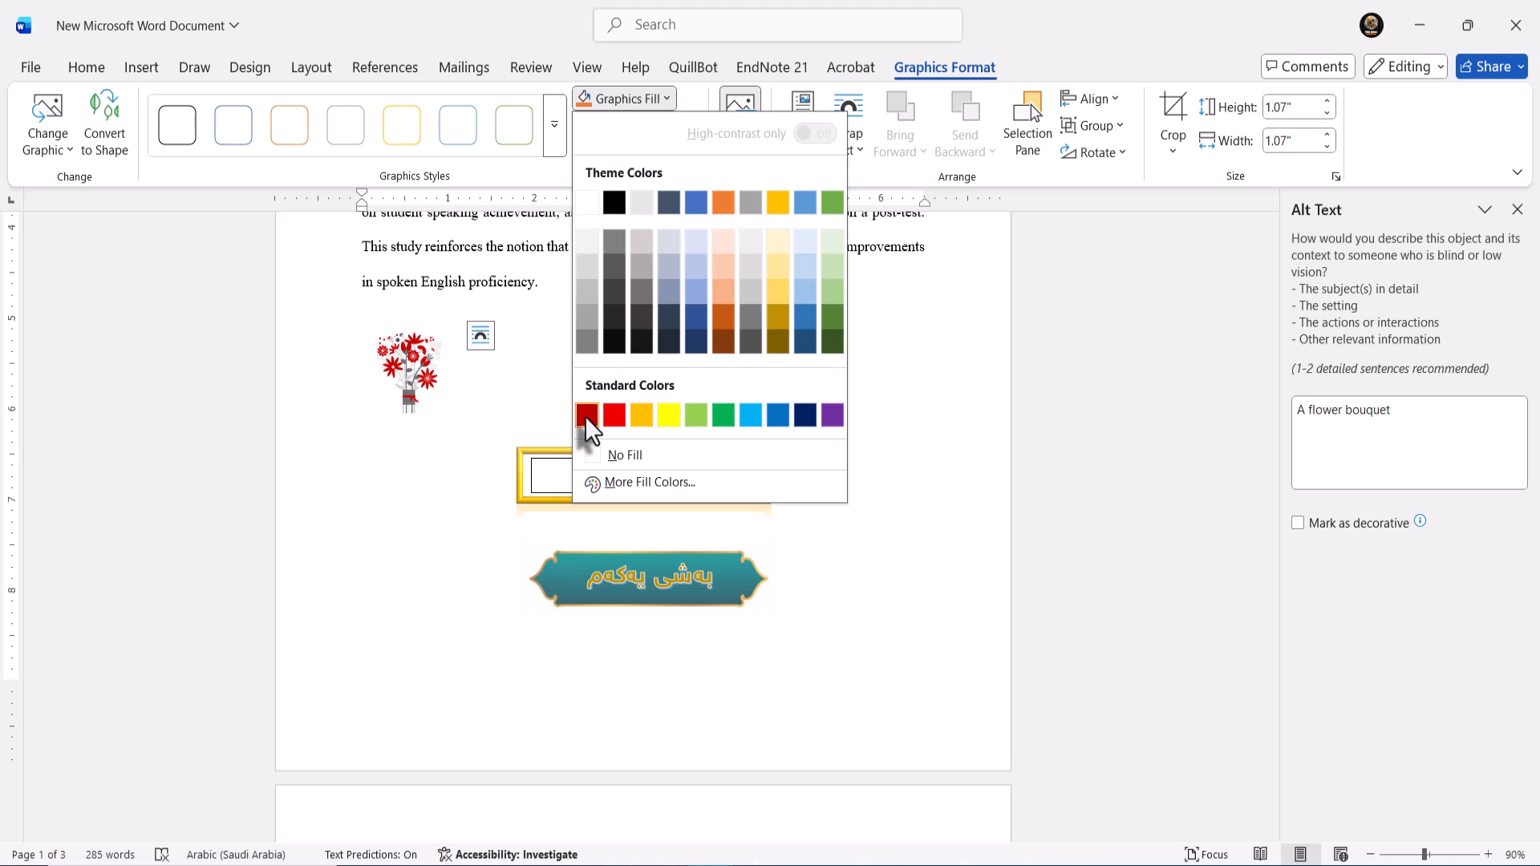
left_click(806, 415)
left_click(607, 419)
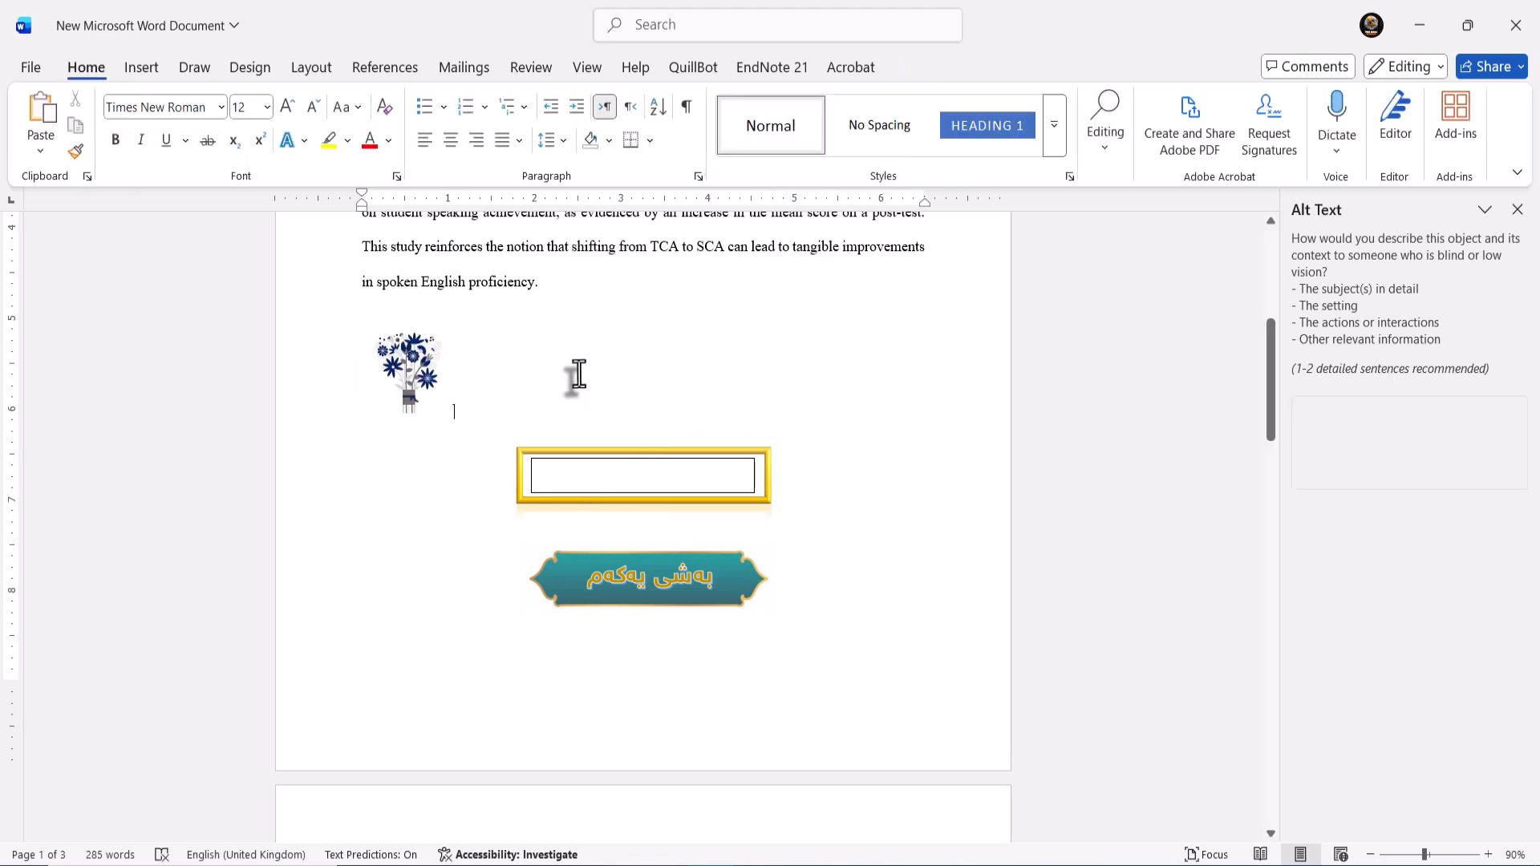
- Set the bouquet's text wrapping to In Front of Text and move it to the right margin beside "in spoken English proficiency."
scroll(578, 373, "up", 3, "ctrl")
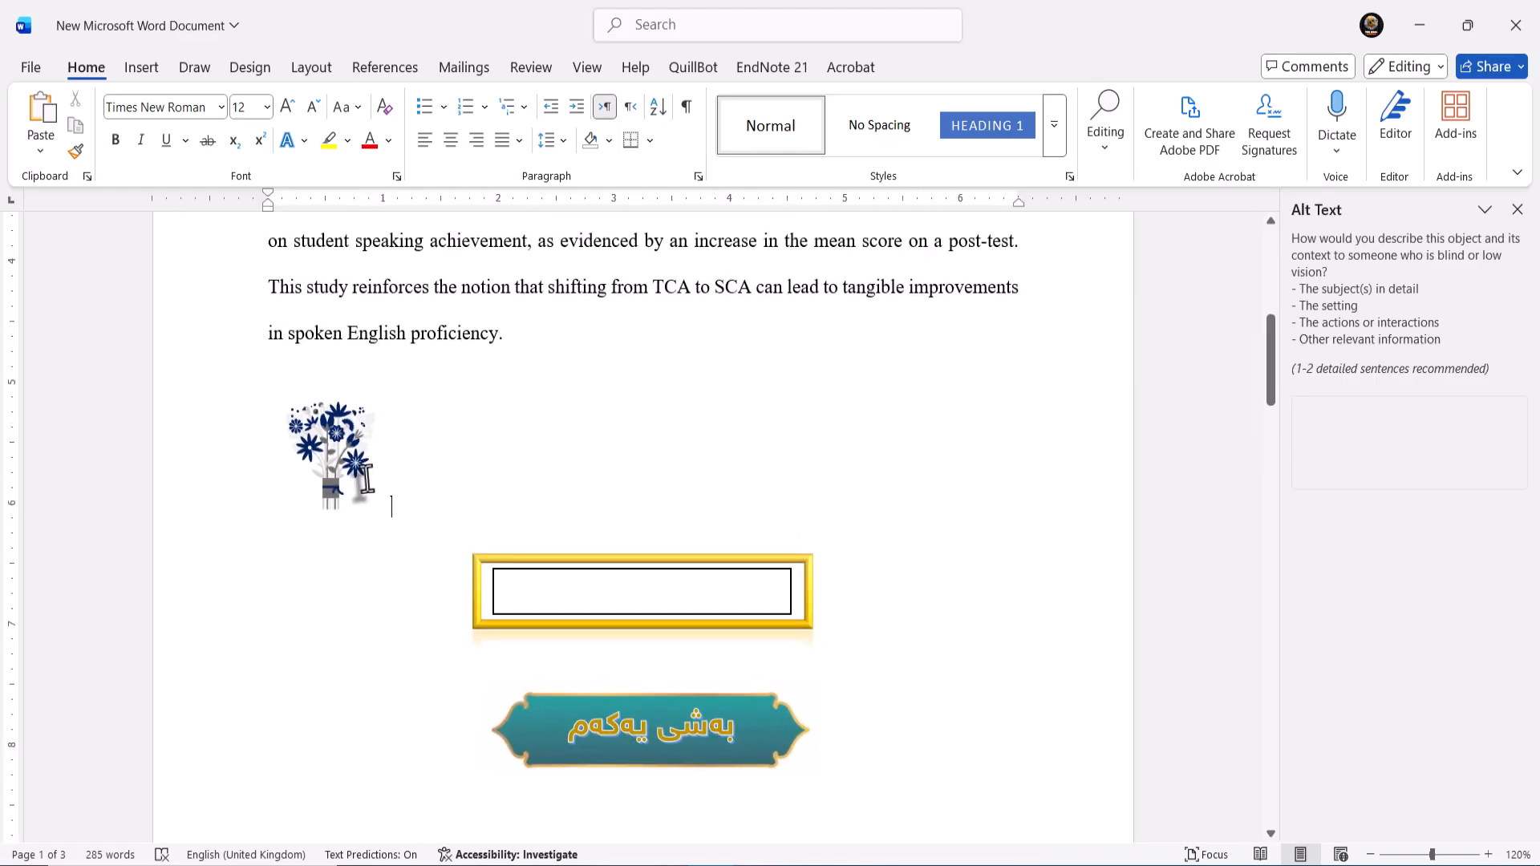
left_click(362, 474)
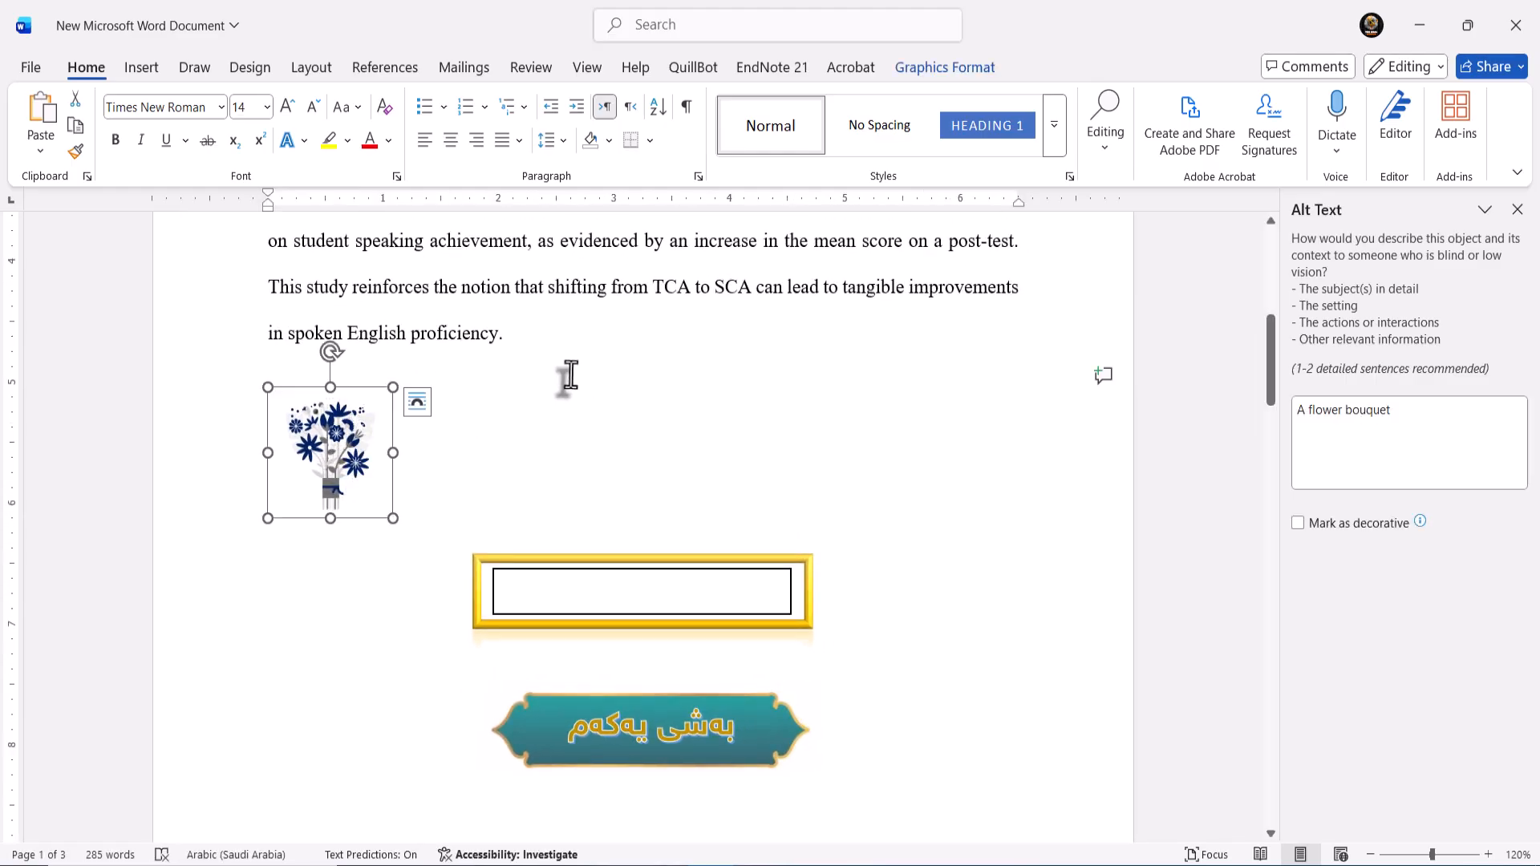
left_click(419, 401)
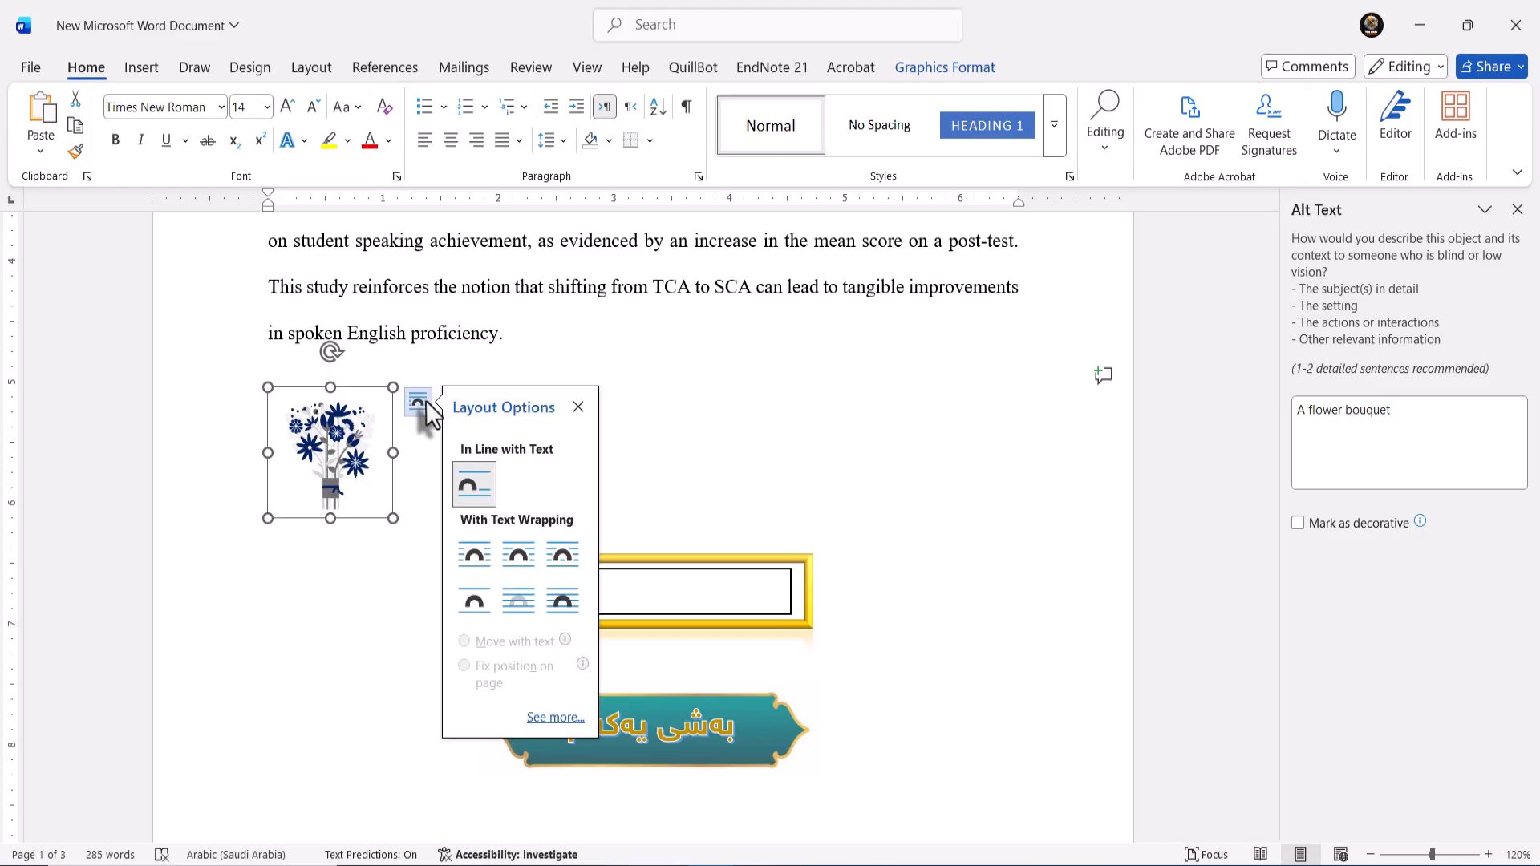
left_click(562, 601)
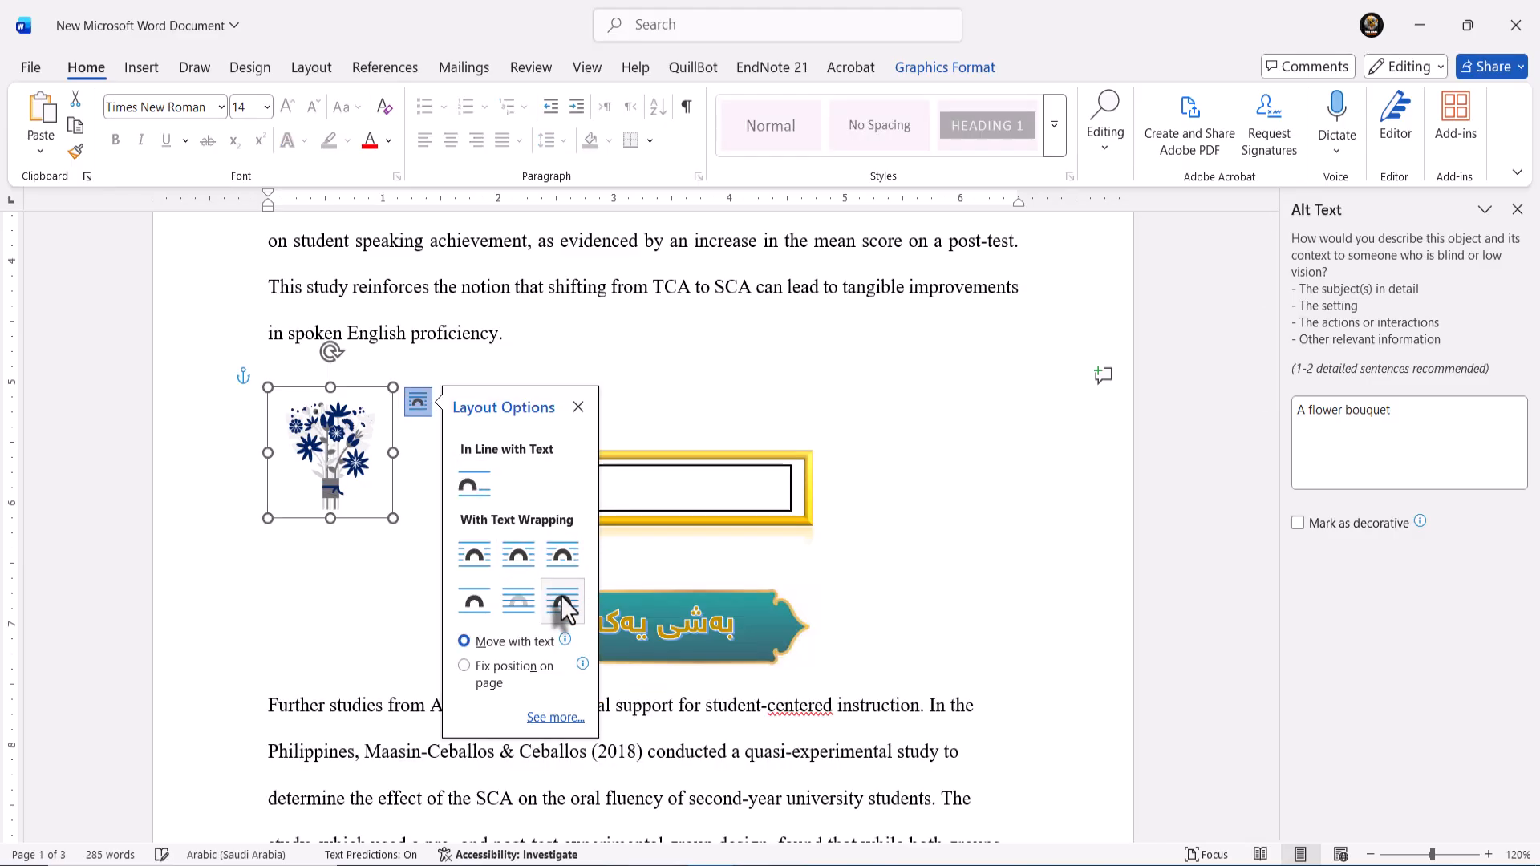
left_click_drag(346, 480, 1014, 393)
left_click(938, 385)
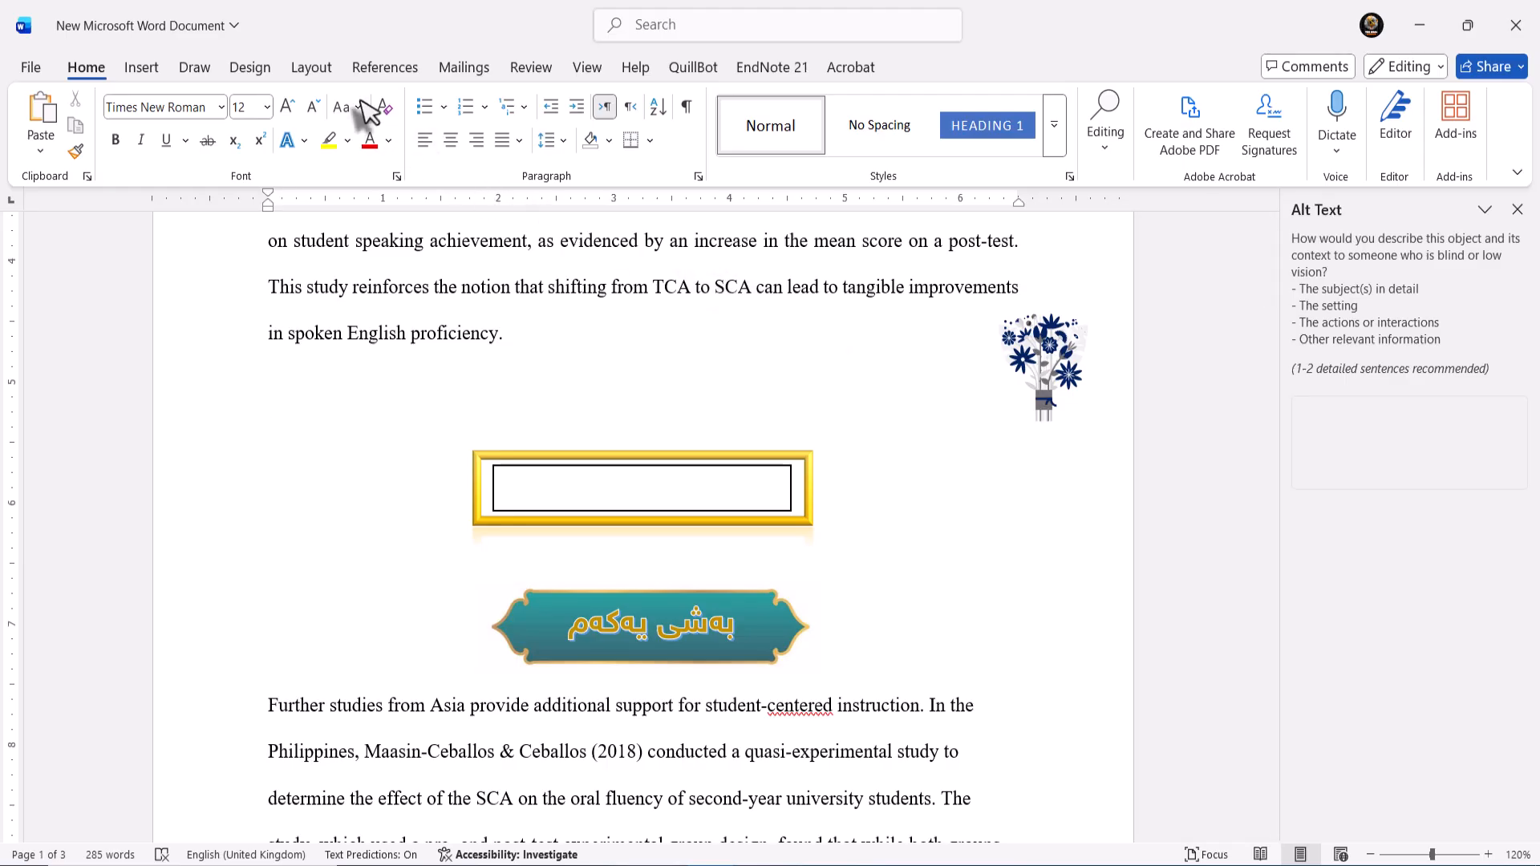
left_click(143, 68)
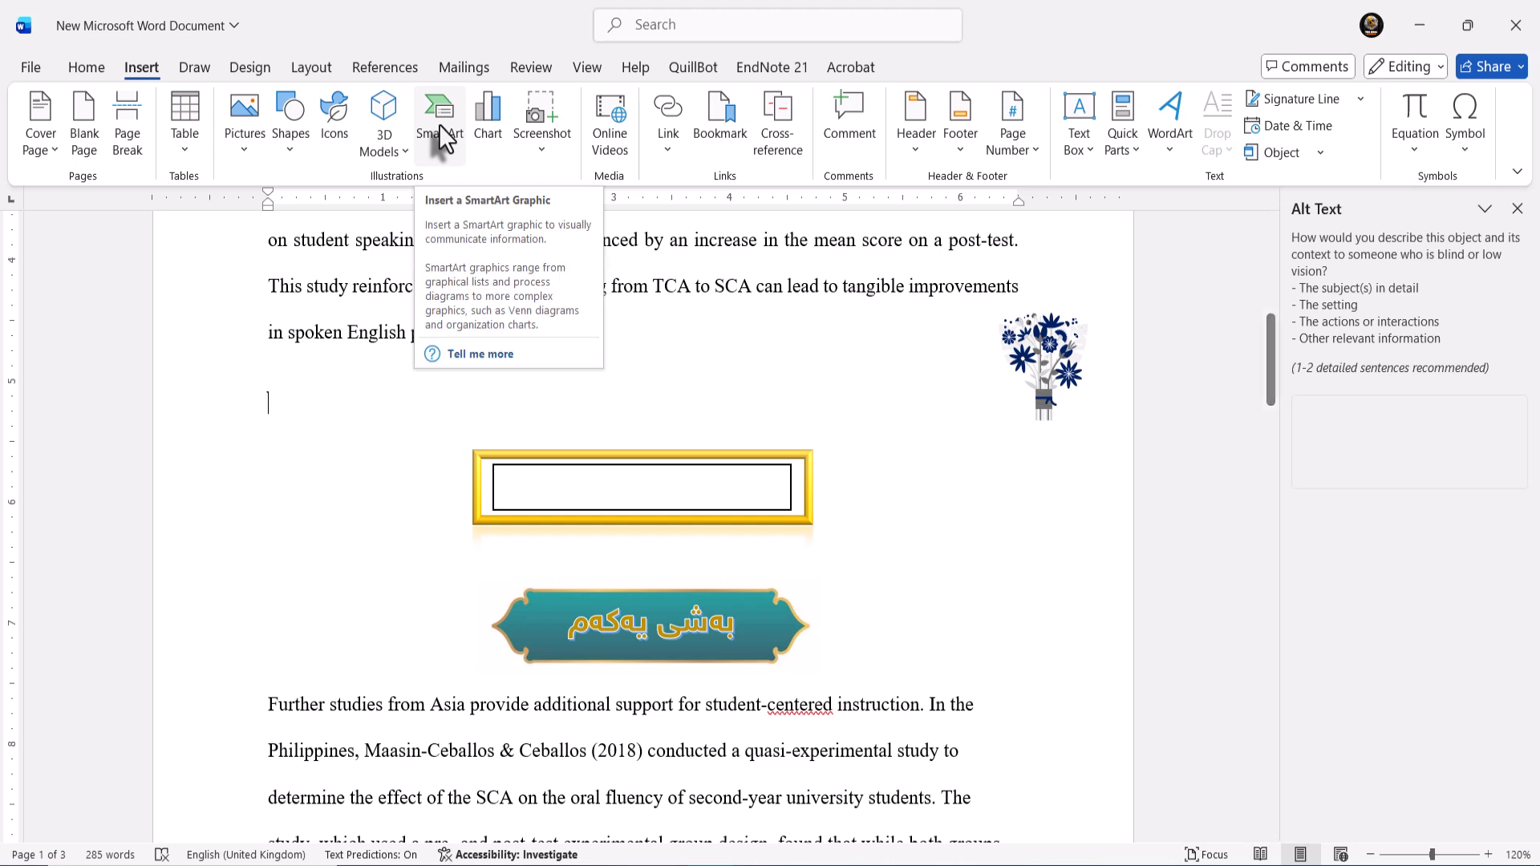
left_click(401, 152)
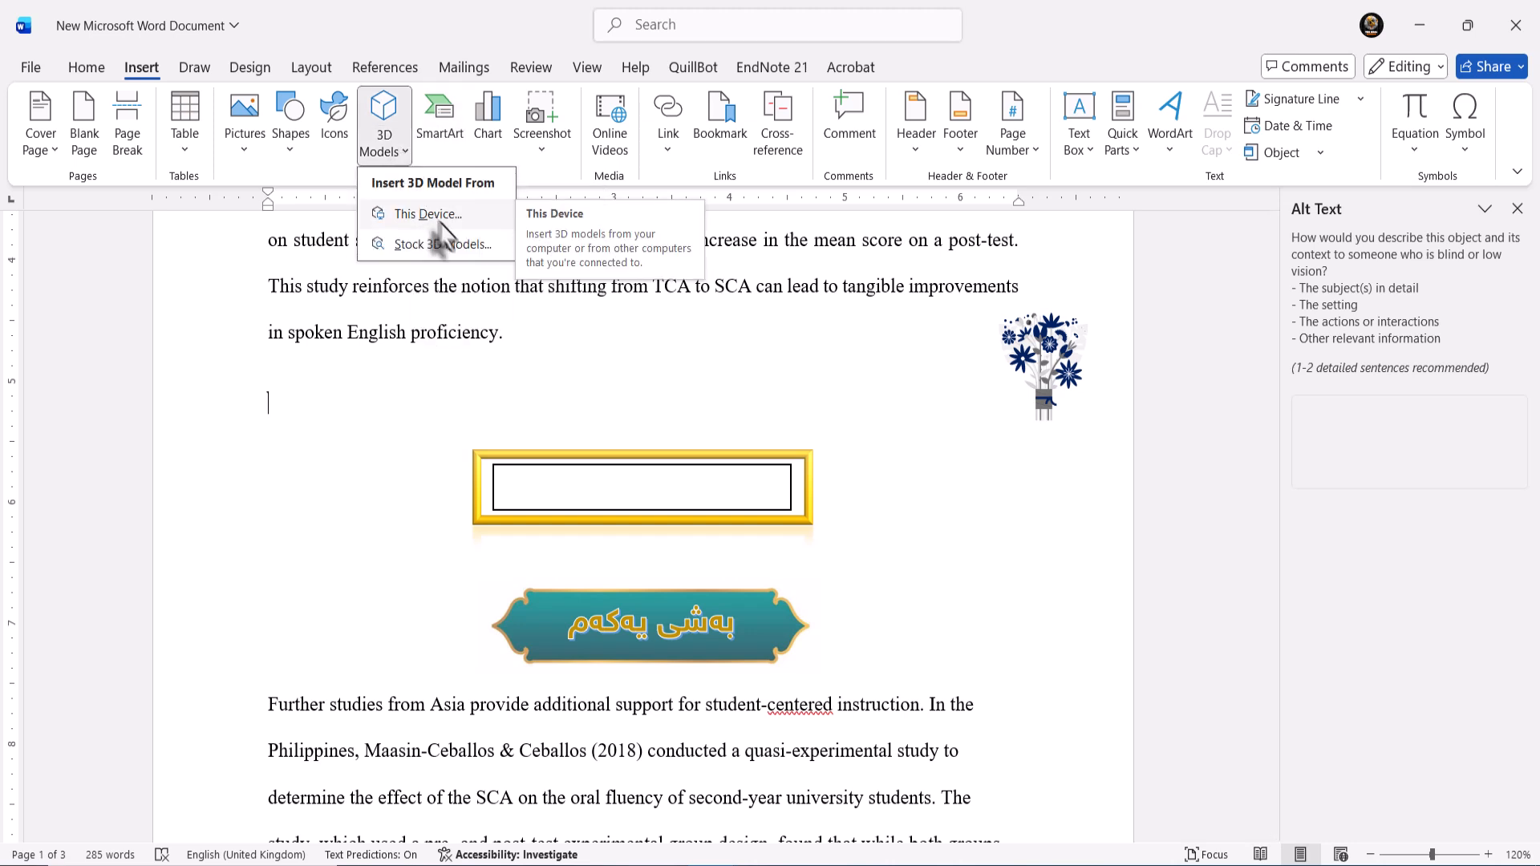
left_click(593, 329)
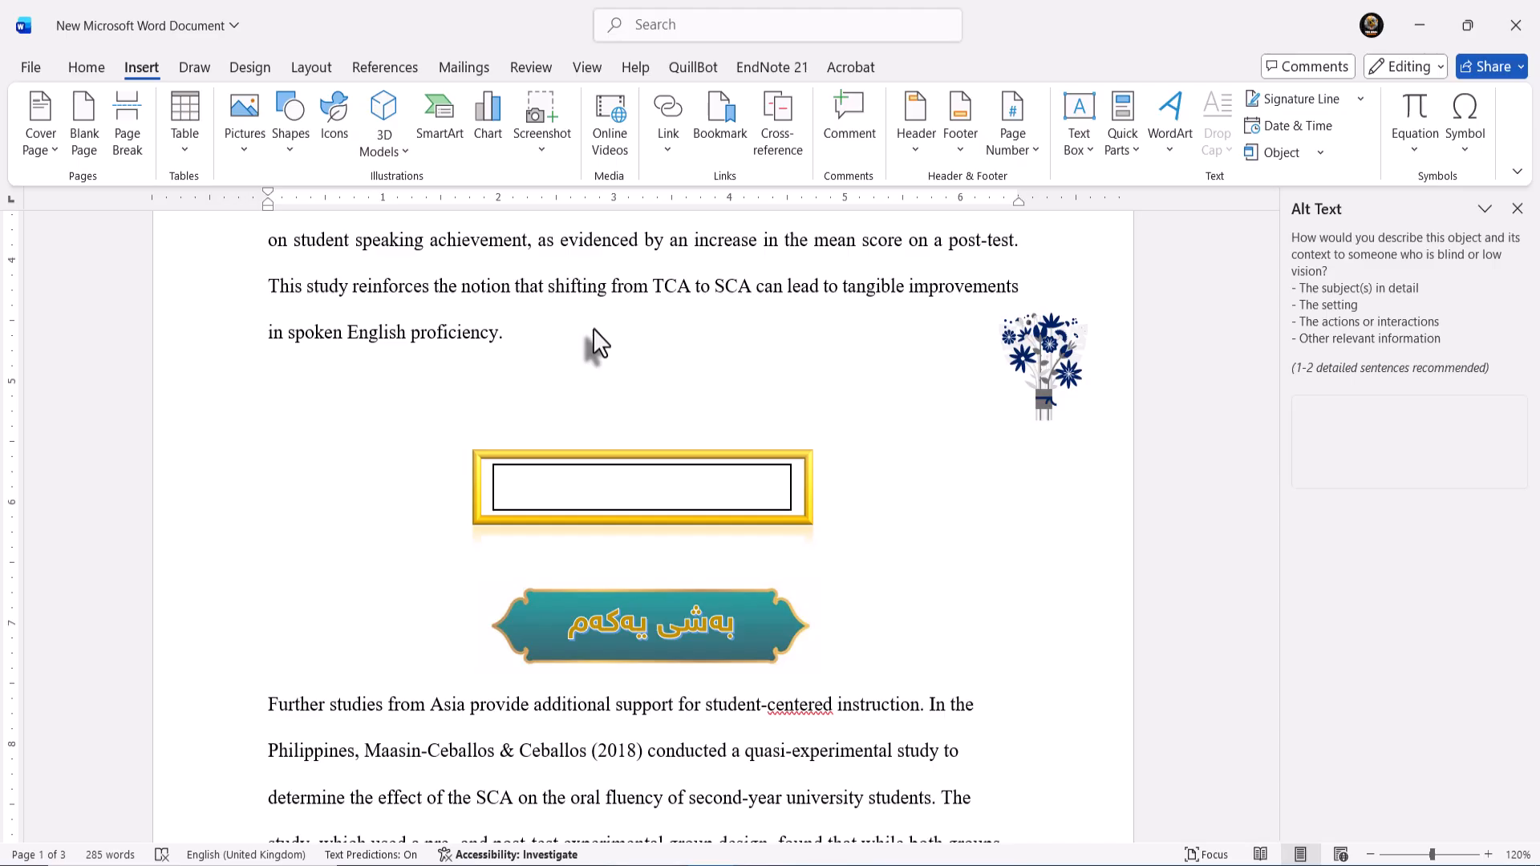
left_click(590, 334)
- Examine the existing SmartArt diagram of the Pre-Stage, Pre-Post Stage and Post-Stage, including its first column
scroll(584, 340, "down", 3)
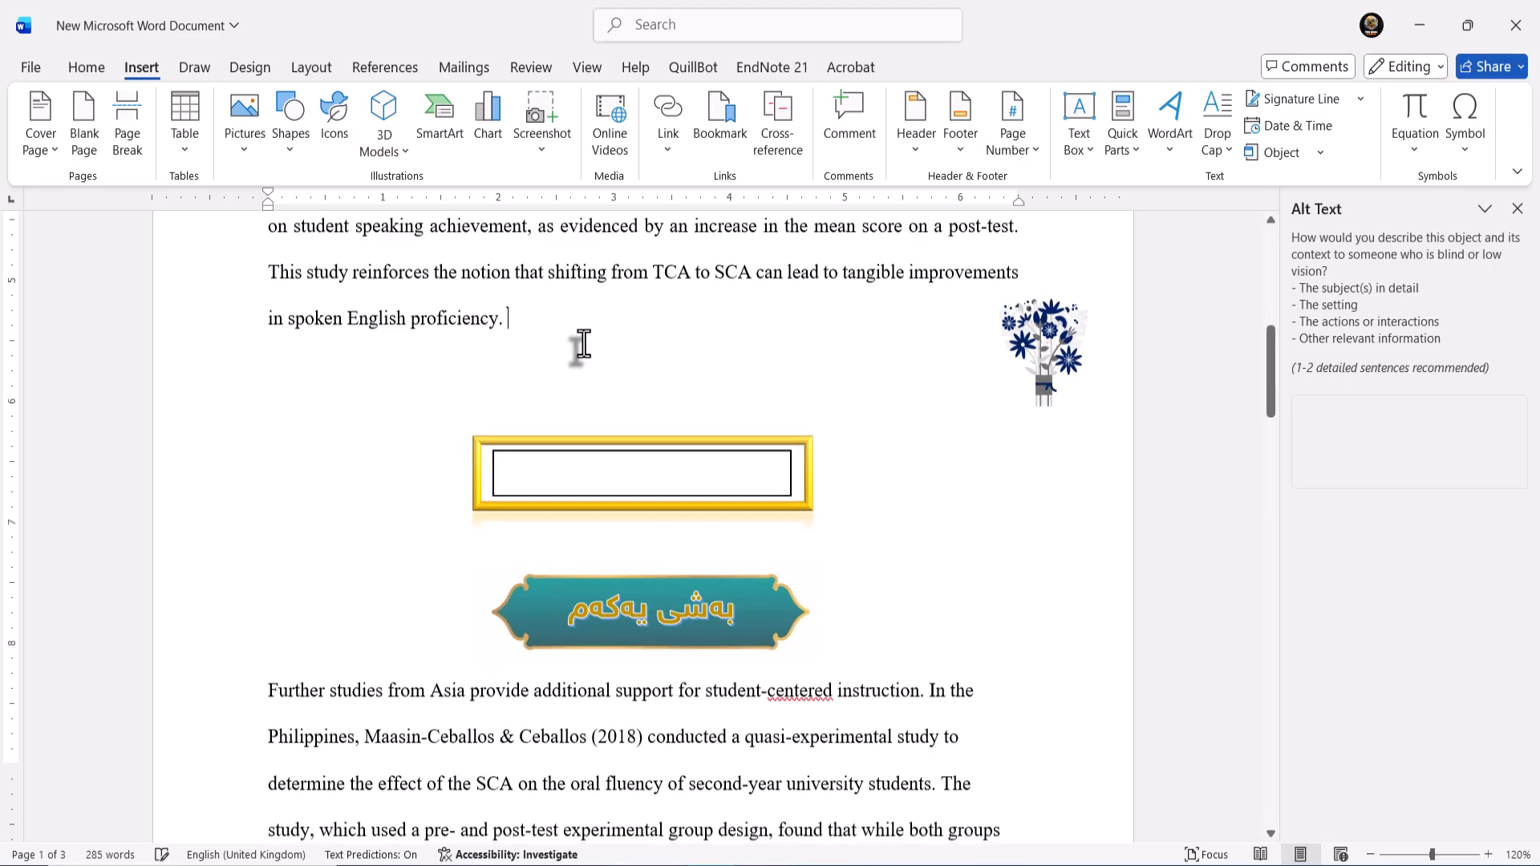
scroll(584, 340, "down", 15)
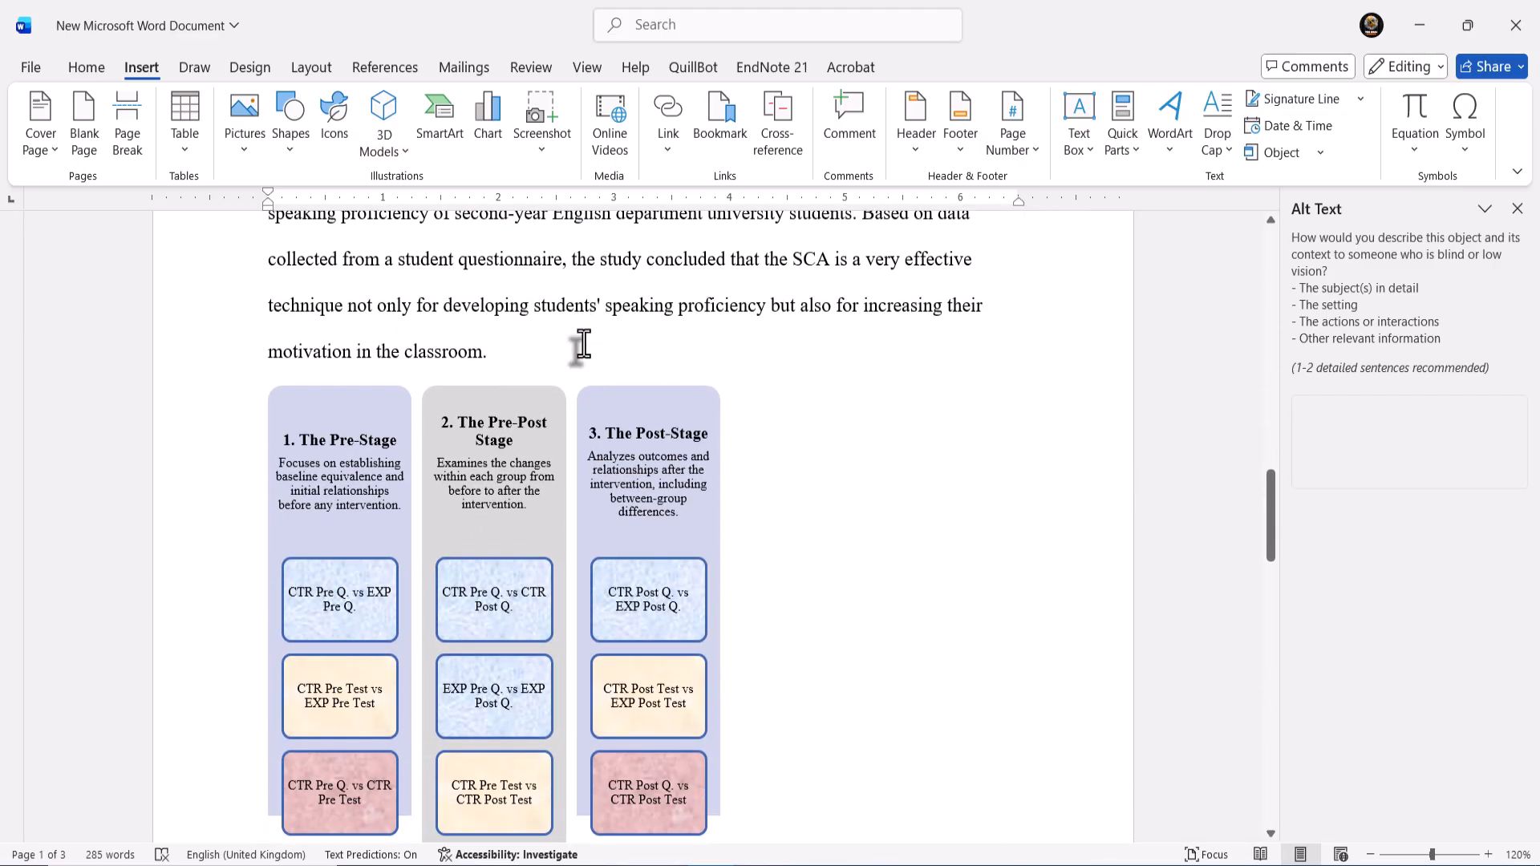
left_click(381, 405)
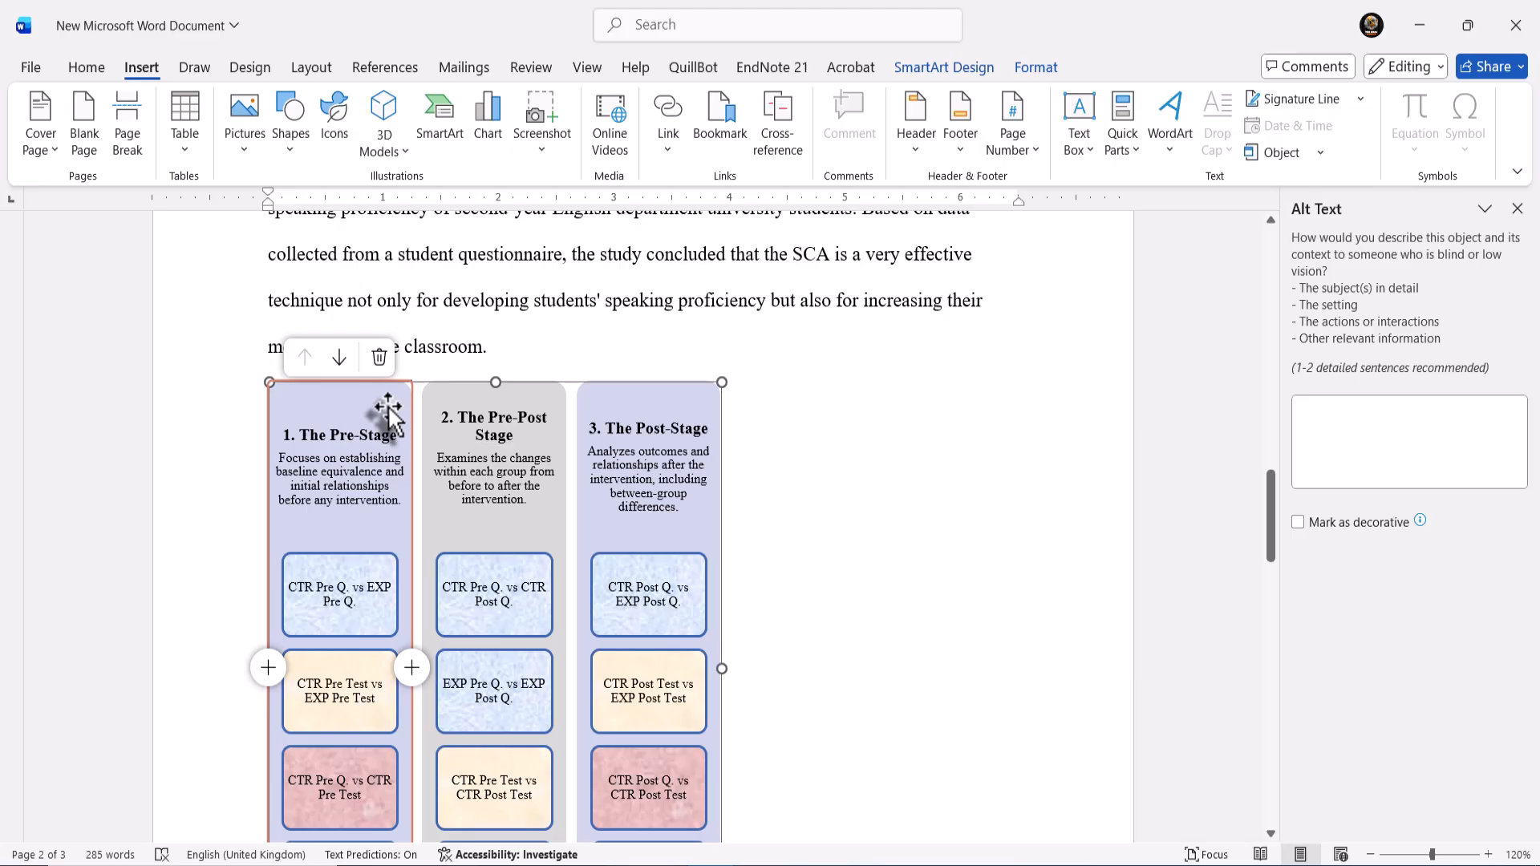
left_click(545, 343)
scroll(529, 332, "down", 5)
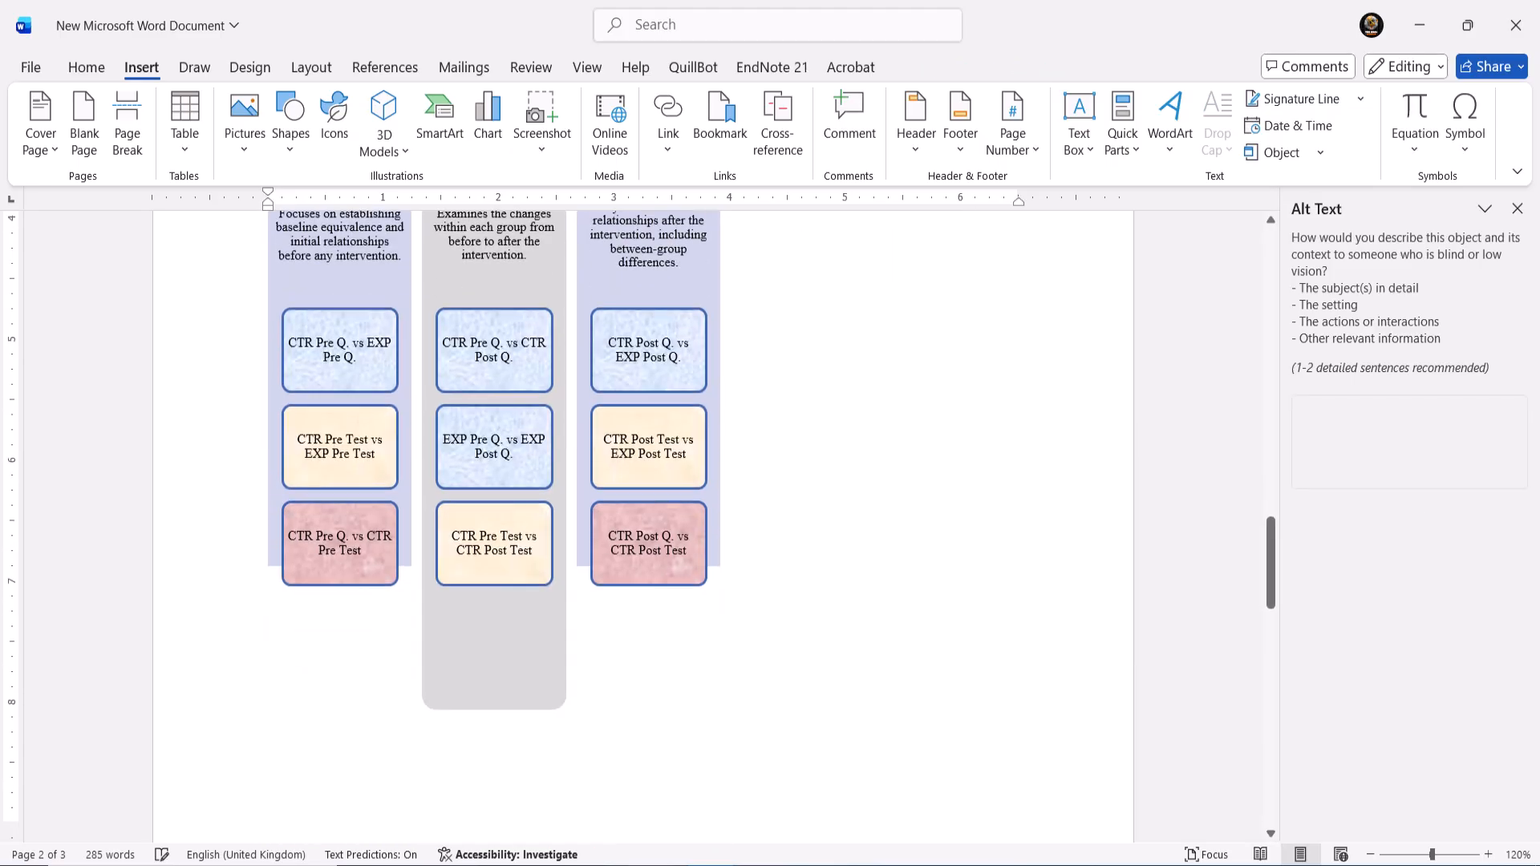
scroll(479, 299, "up", 1)
scroll(479, 299, "up", 1)
left_click(345, 295)
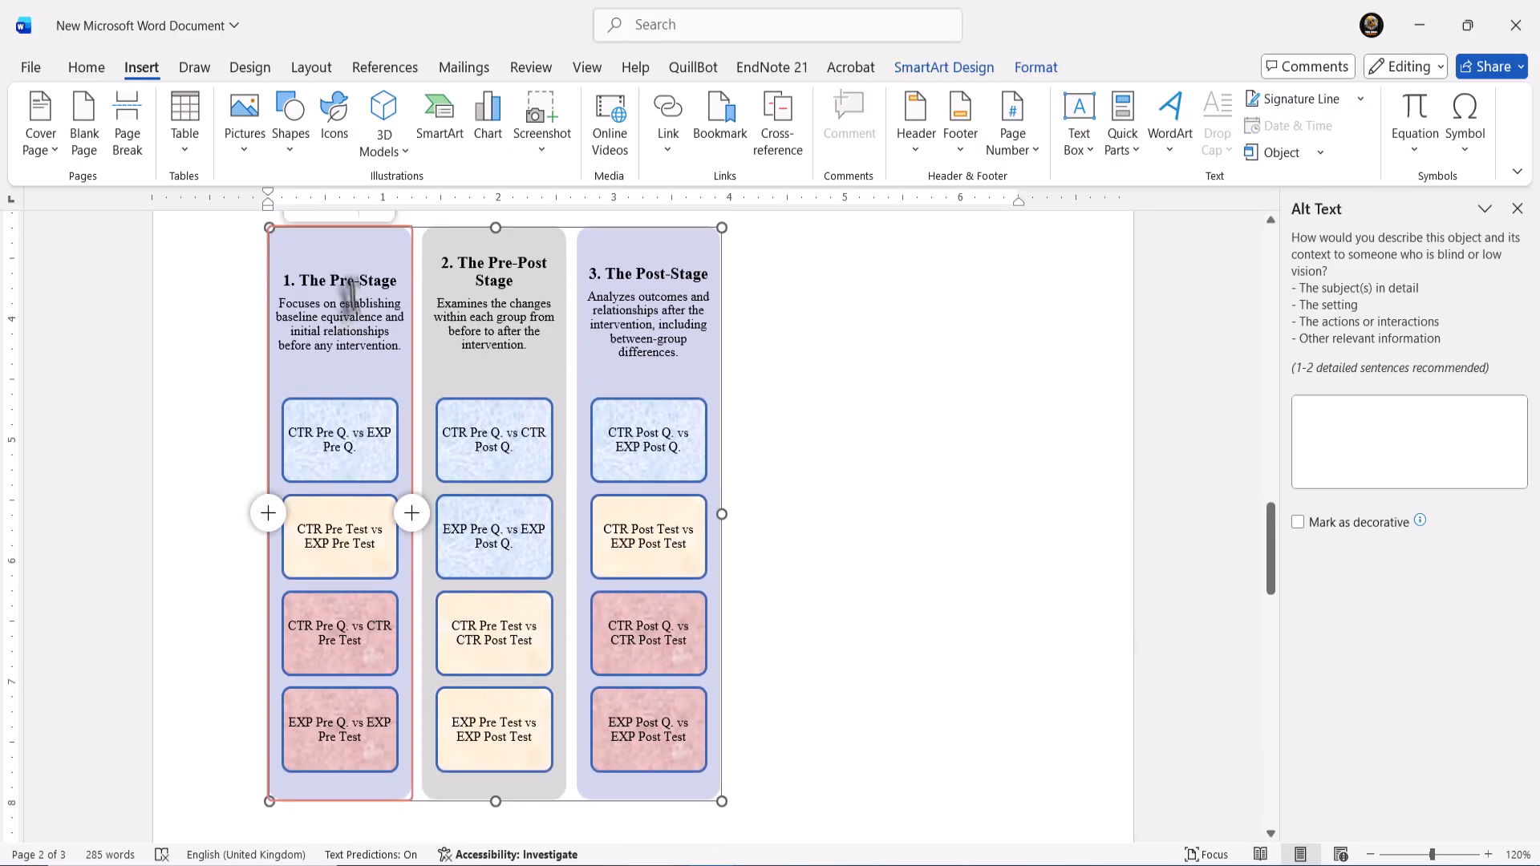
scroll(381, 277, "up", 1)
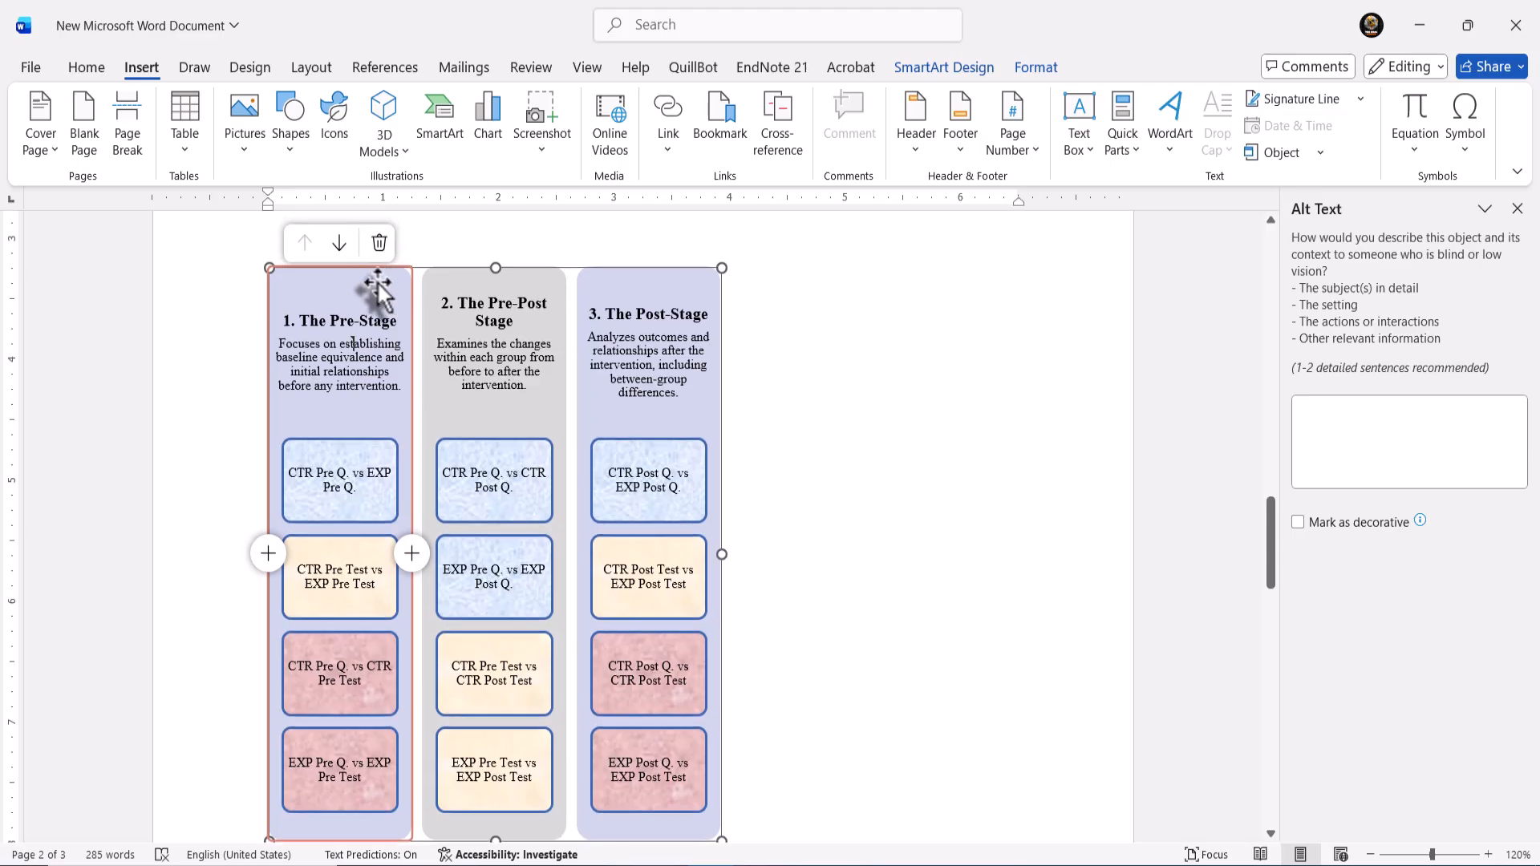
- Center the three-stage SmartArt diagram on the page and change its layout to Hierarchy List
key("ctrl+e")
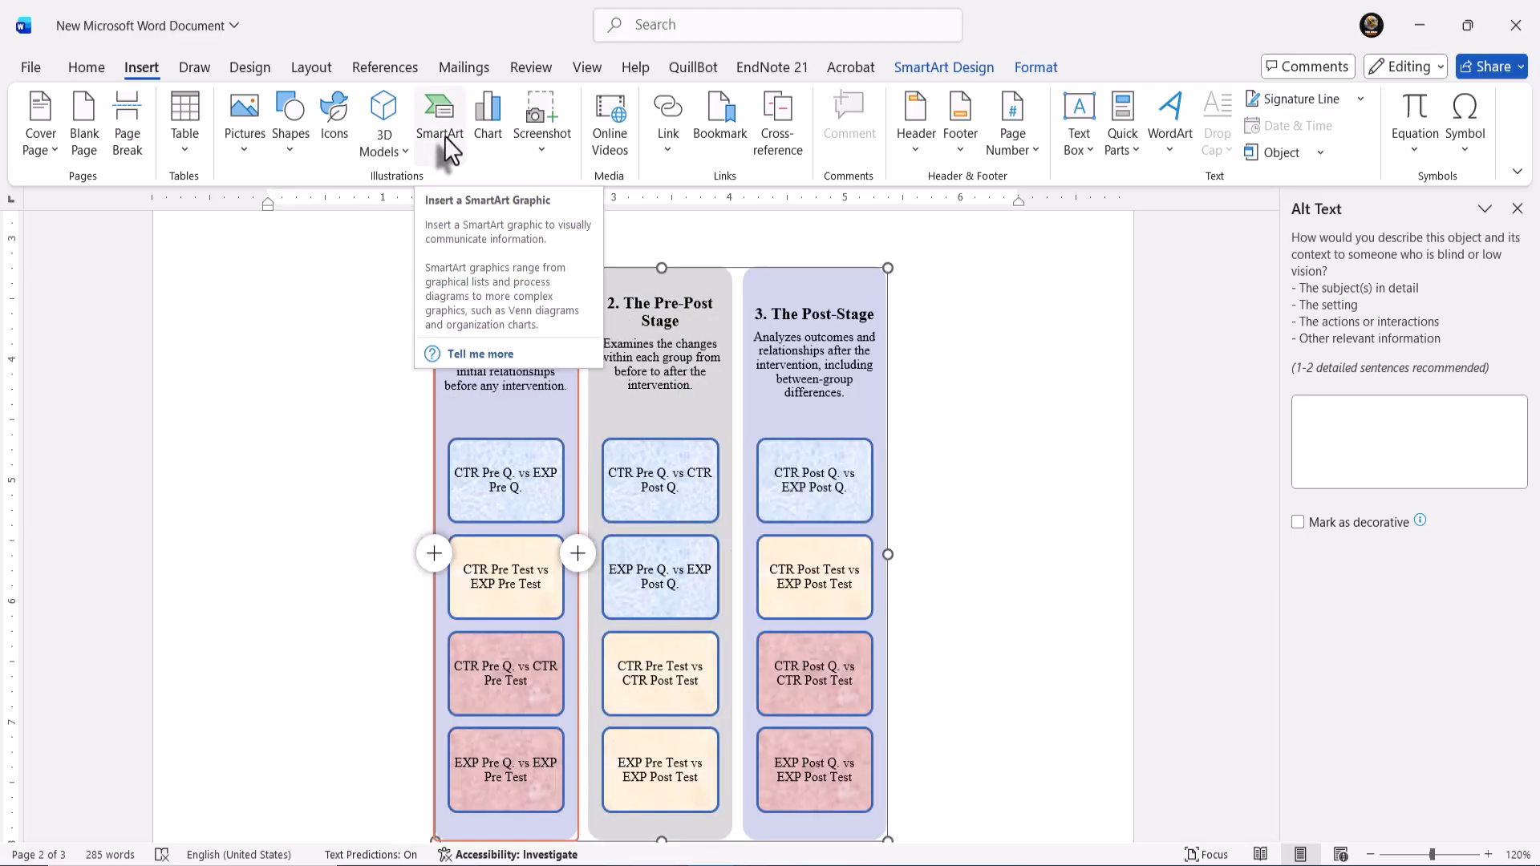
left_click(658, 251)
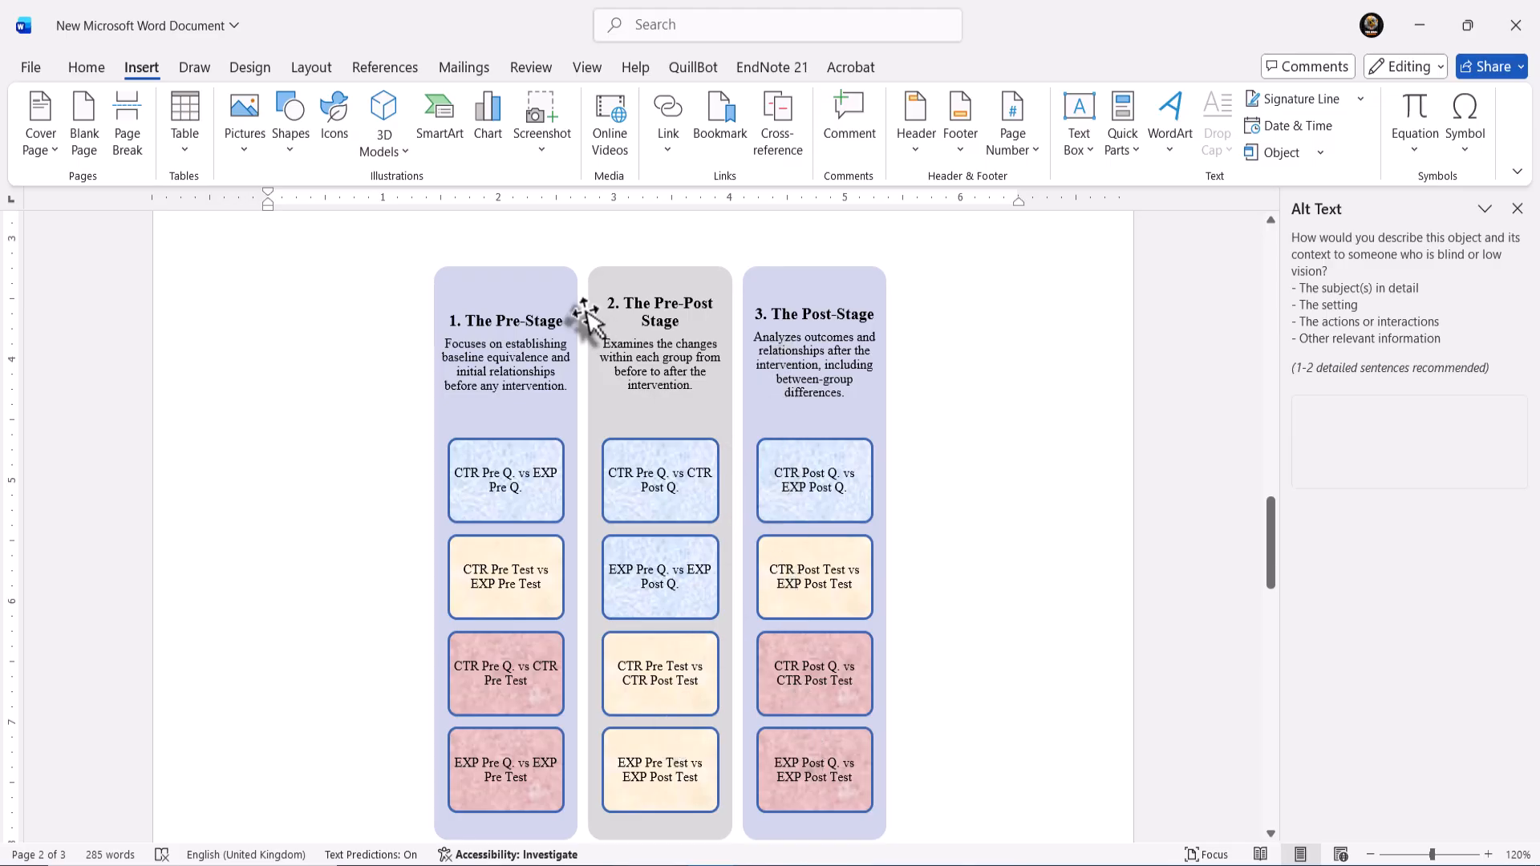
left_click(491, 287)
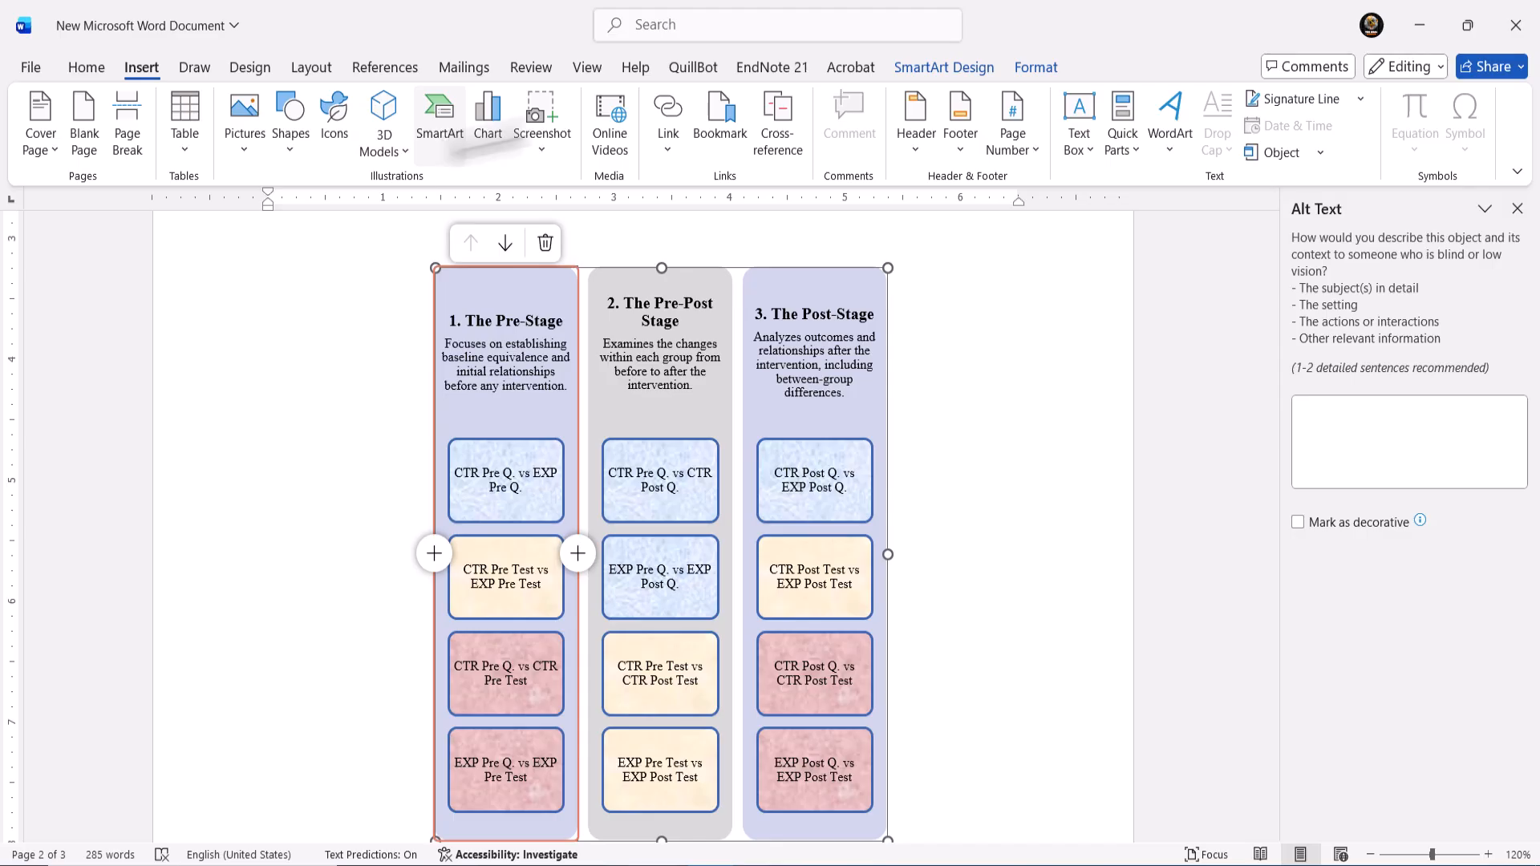
left_click(940, 74)
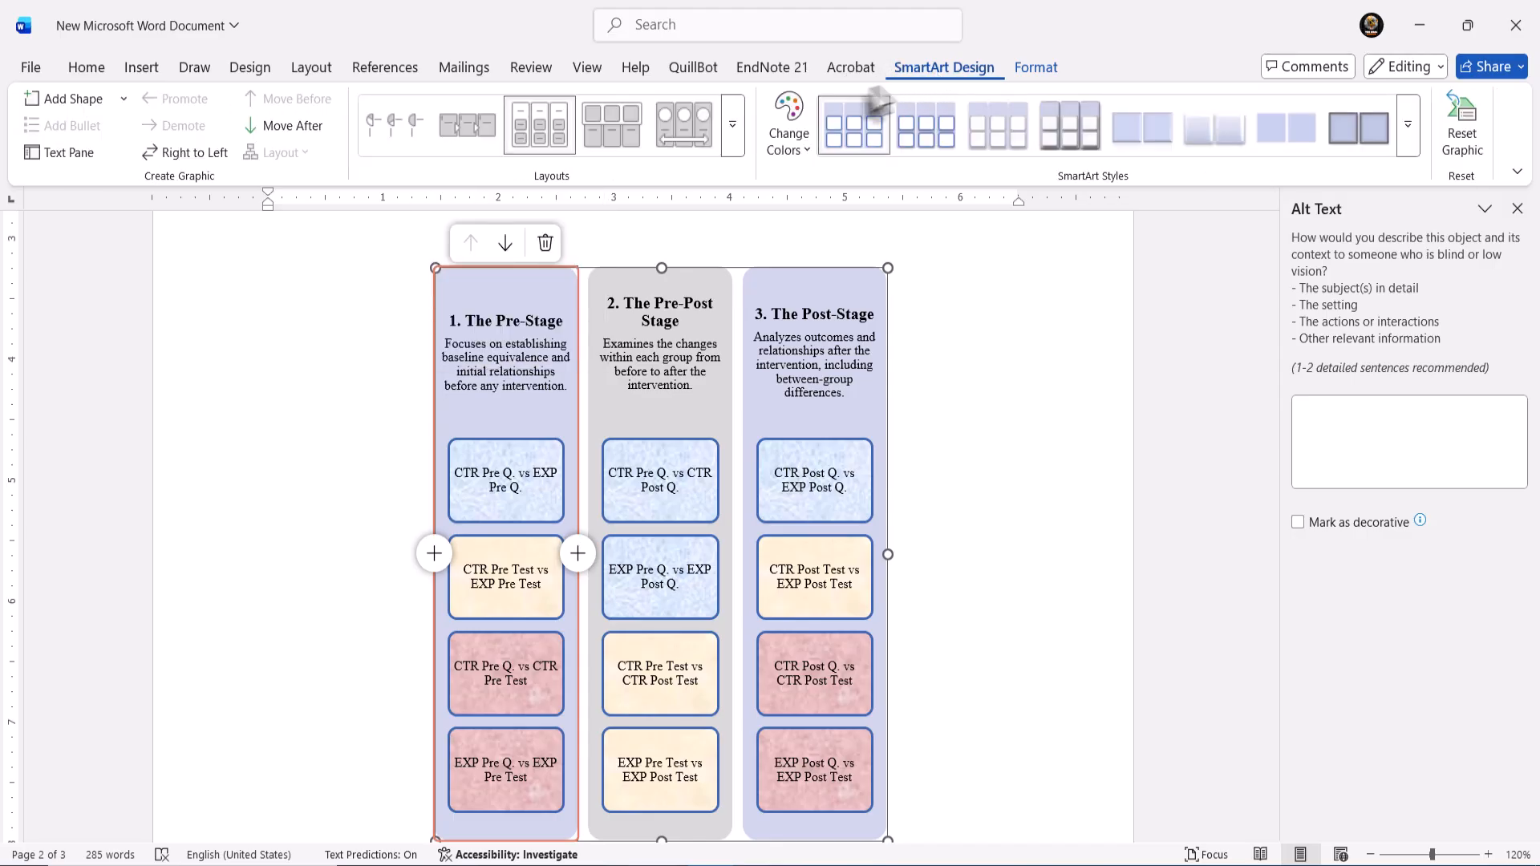
left_click(738, 124)
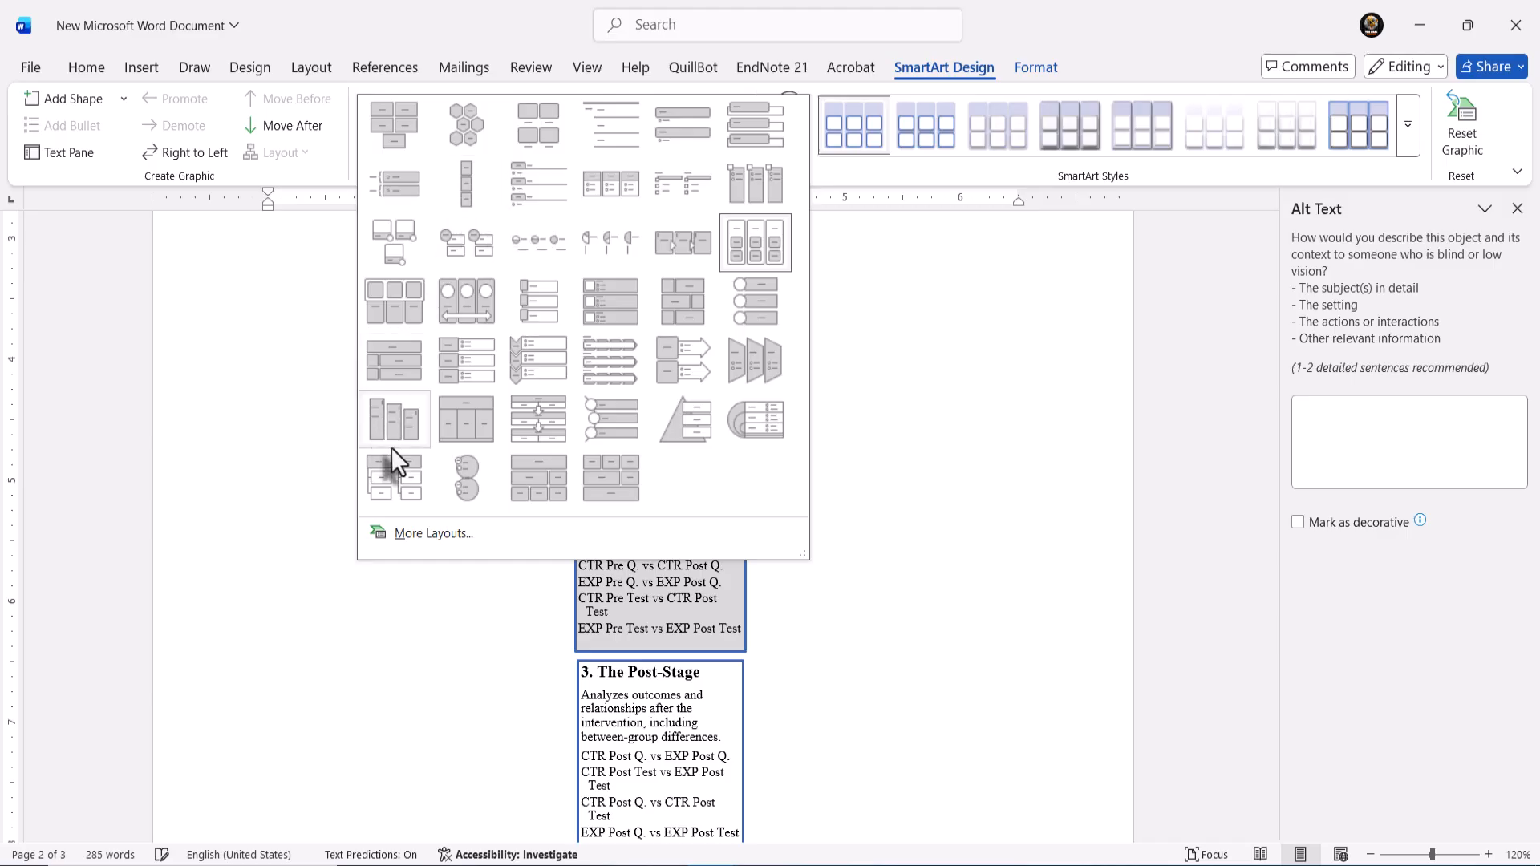
left_click(395, 474)
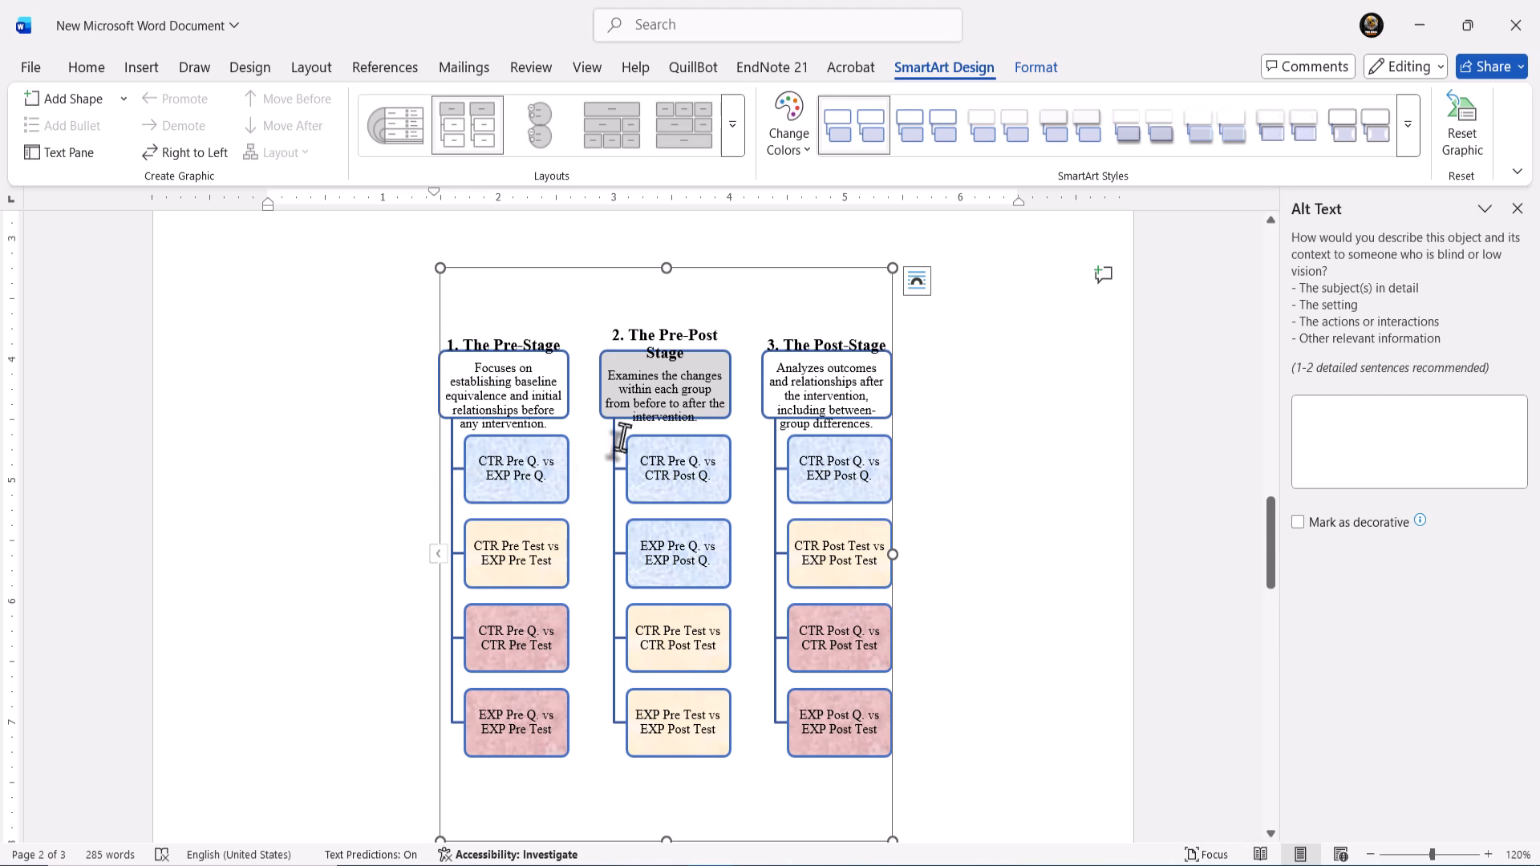
- Widen the gray heading box of "2. The Pre-Post Stage" in the diagram
left_click(716, 378)
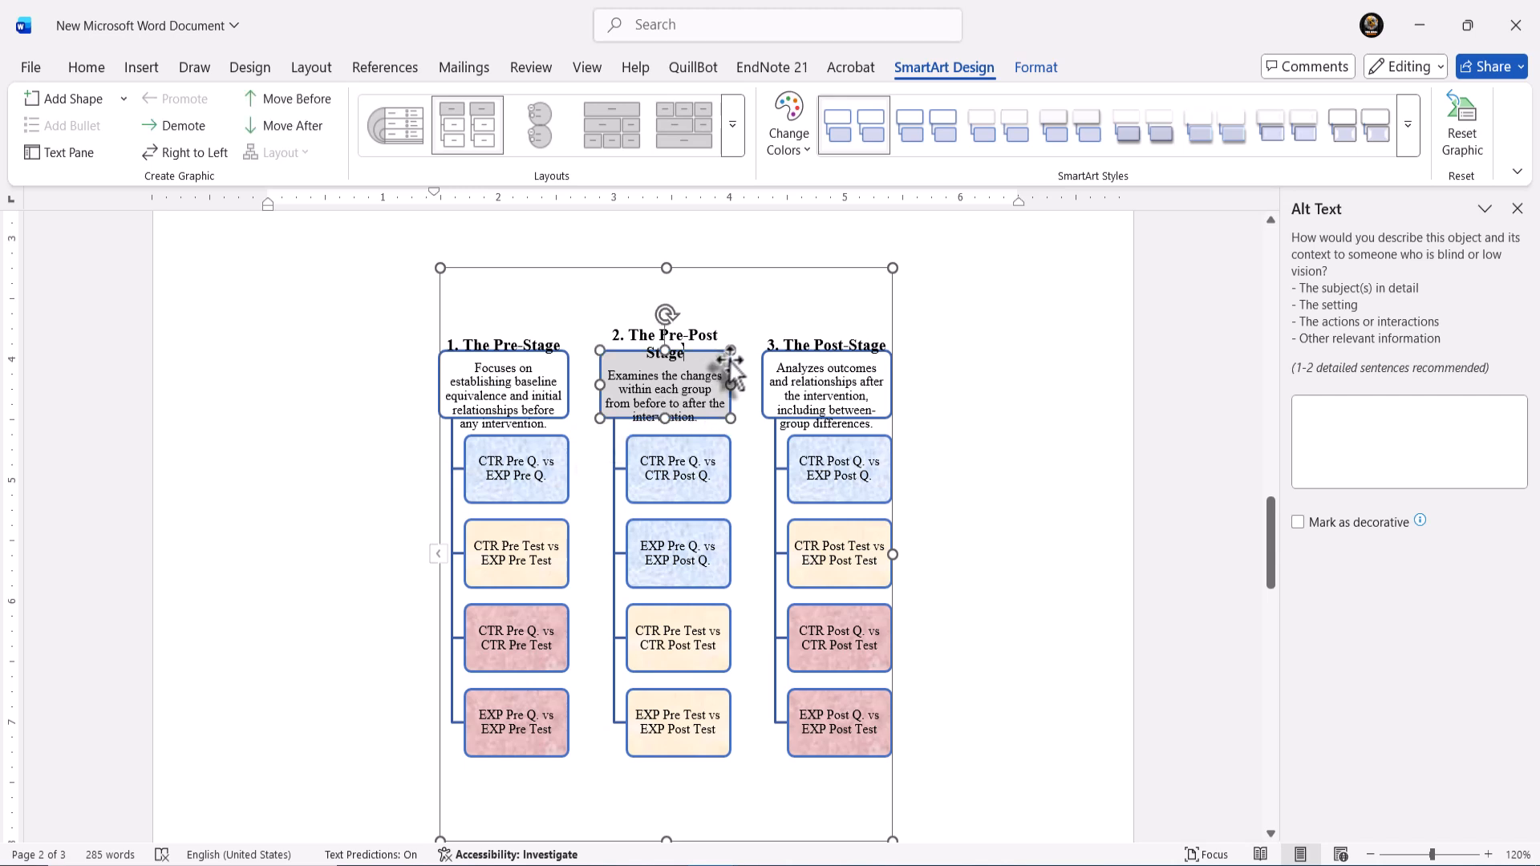
left_click_drag(730, 349, 755, 346)
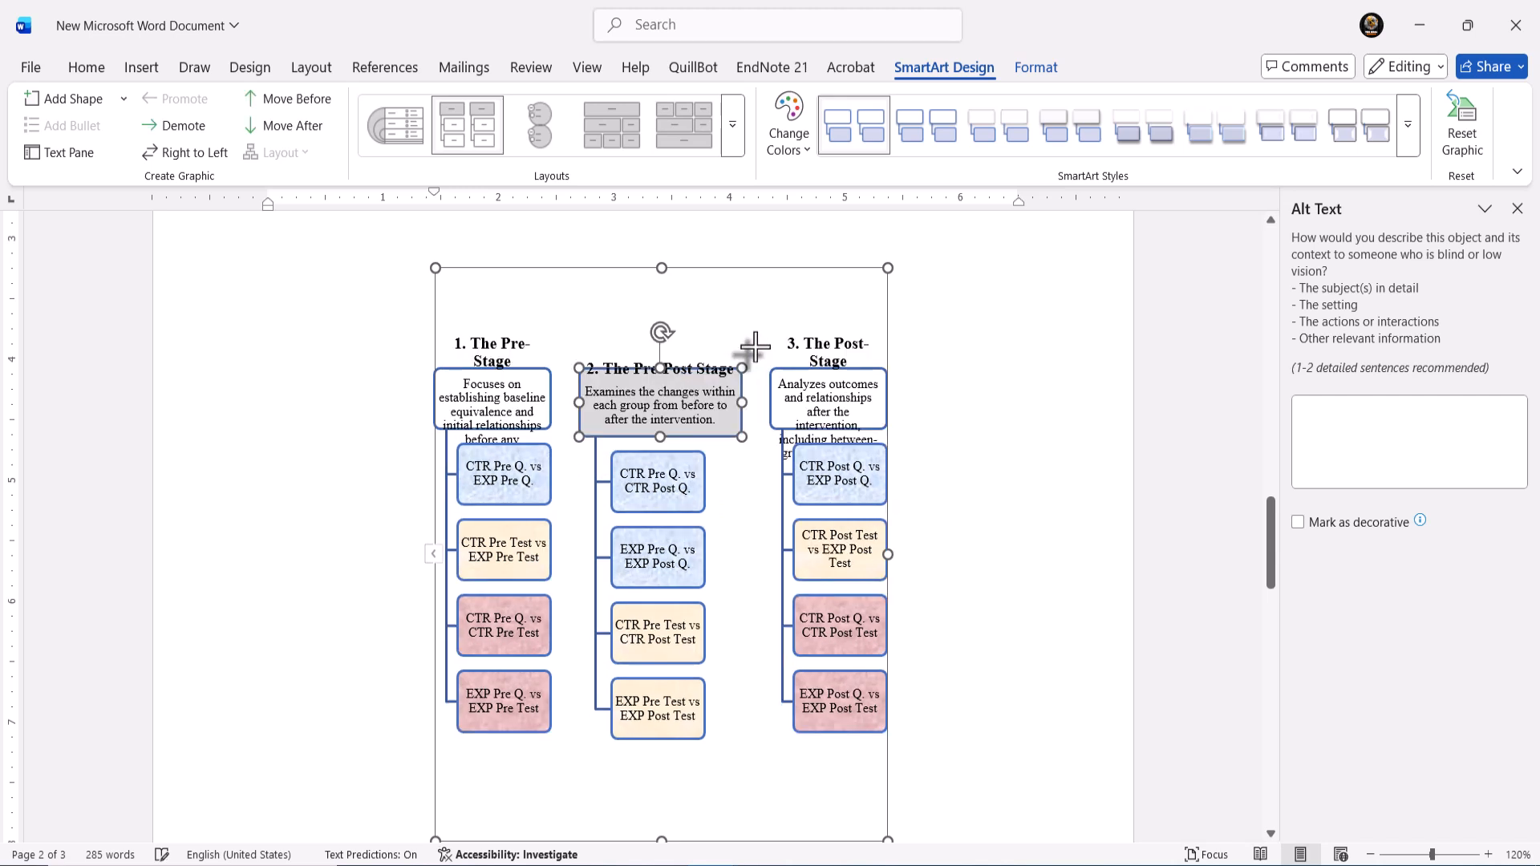
left_click(950, 454)
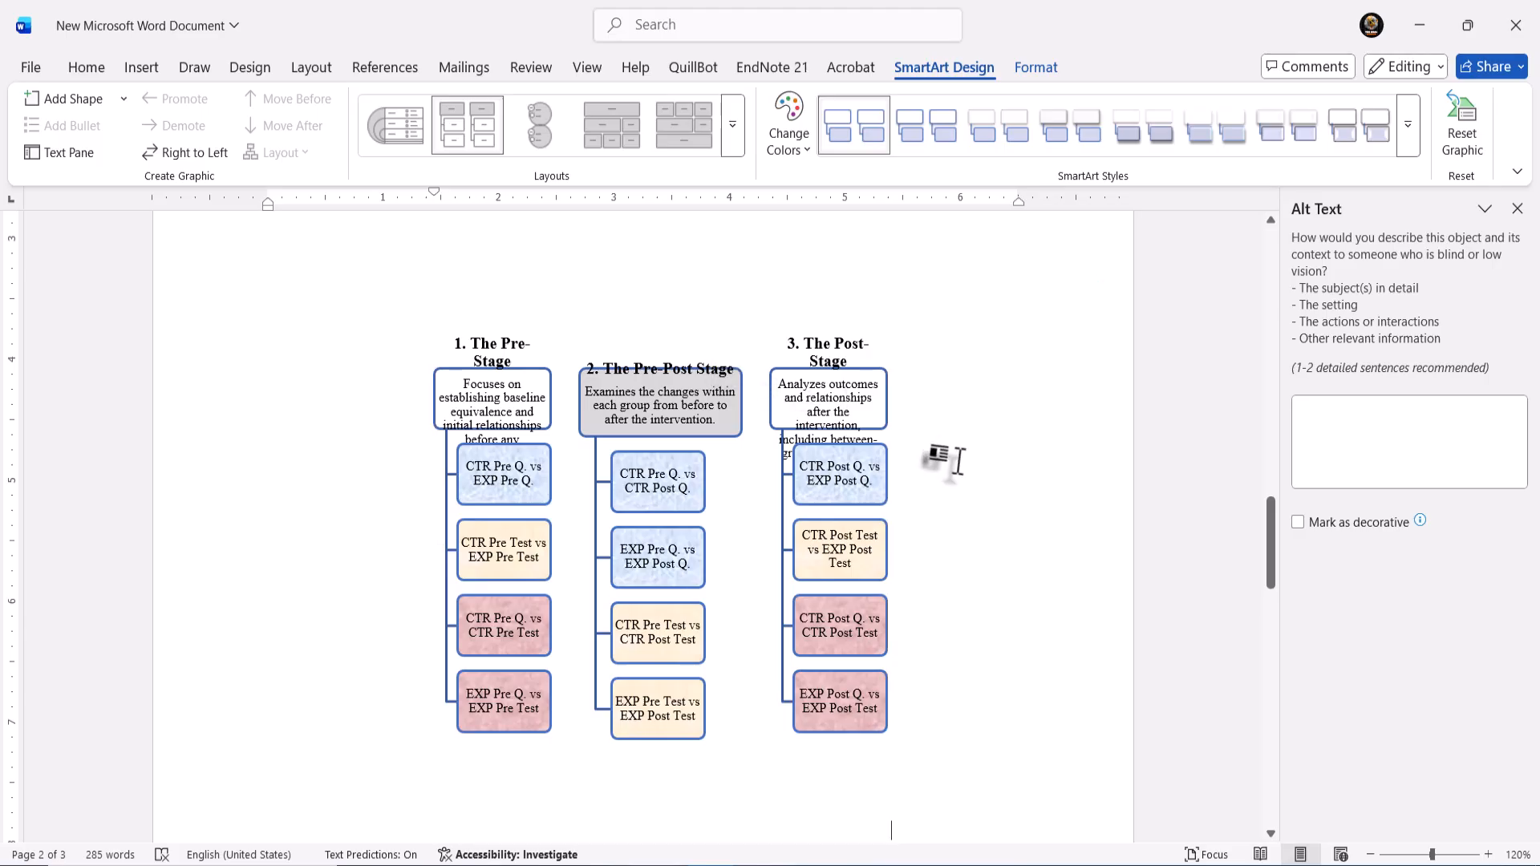
- Delete the Pre-Post Stage and Post-Stage entries from the diagram's text outline, keeping only "1. The Pre-Stage" and its four items
scroll(912, 444, "down", 3)
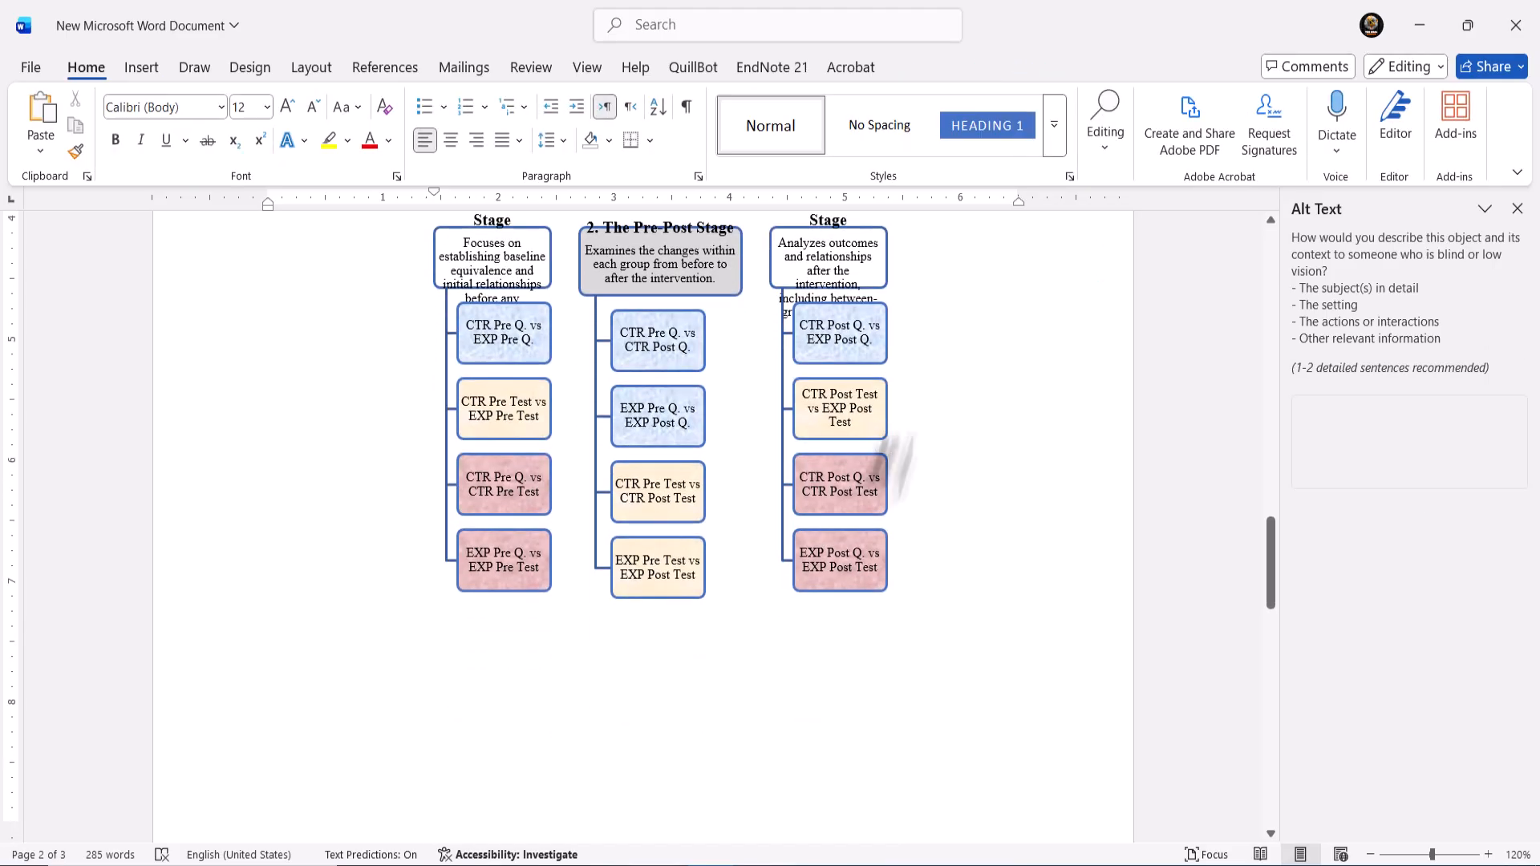
left_click(874, 577)
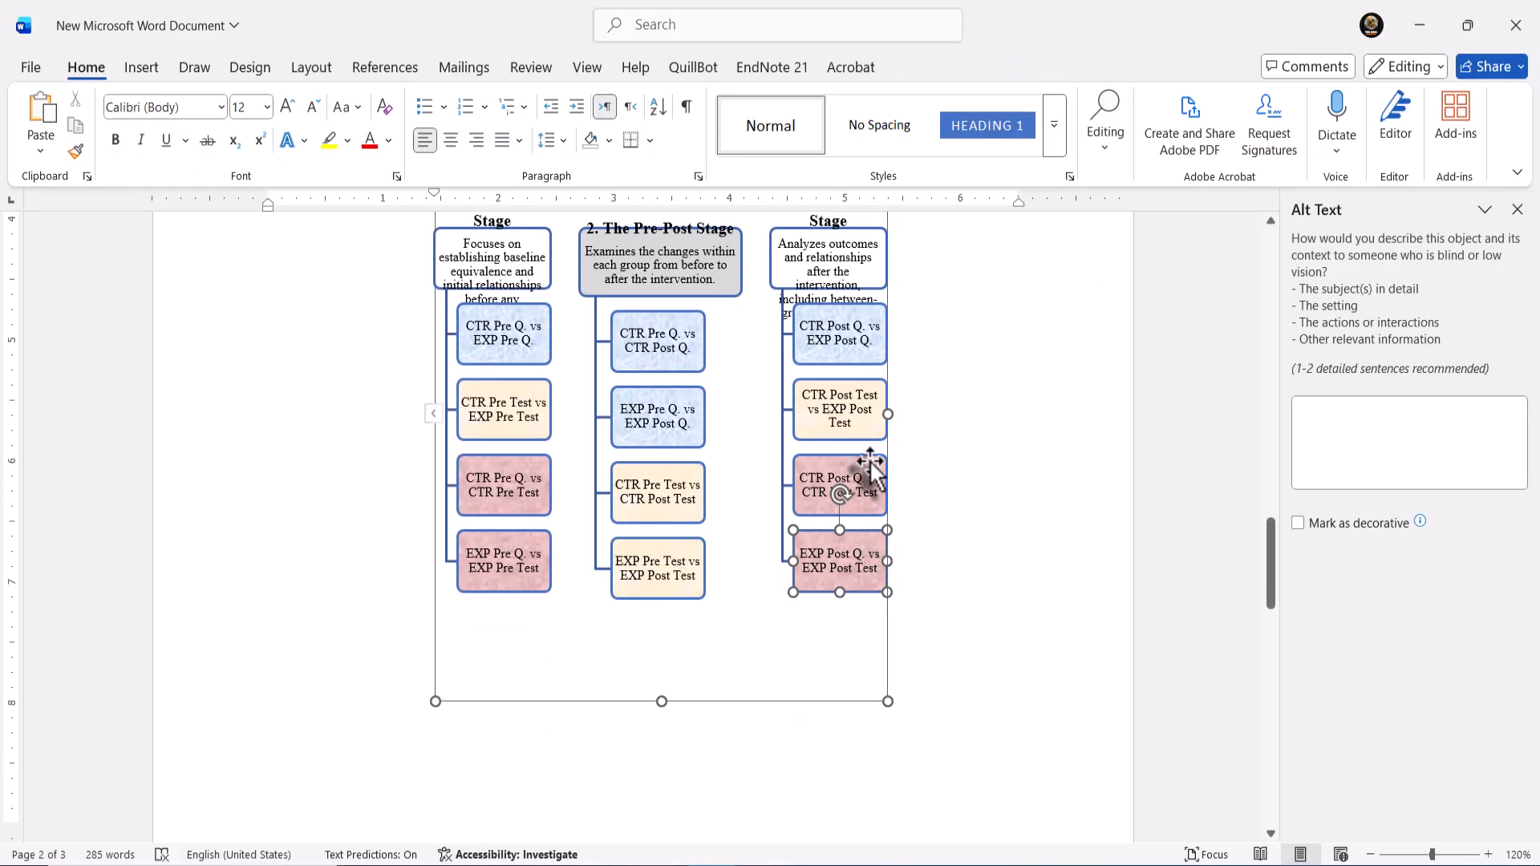
left_click(433, 414)
left_click(336, 520)
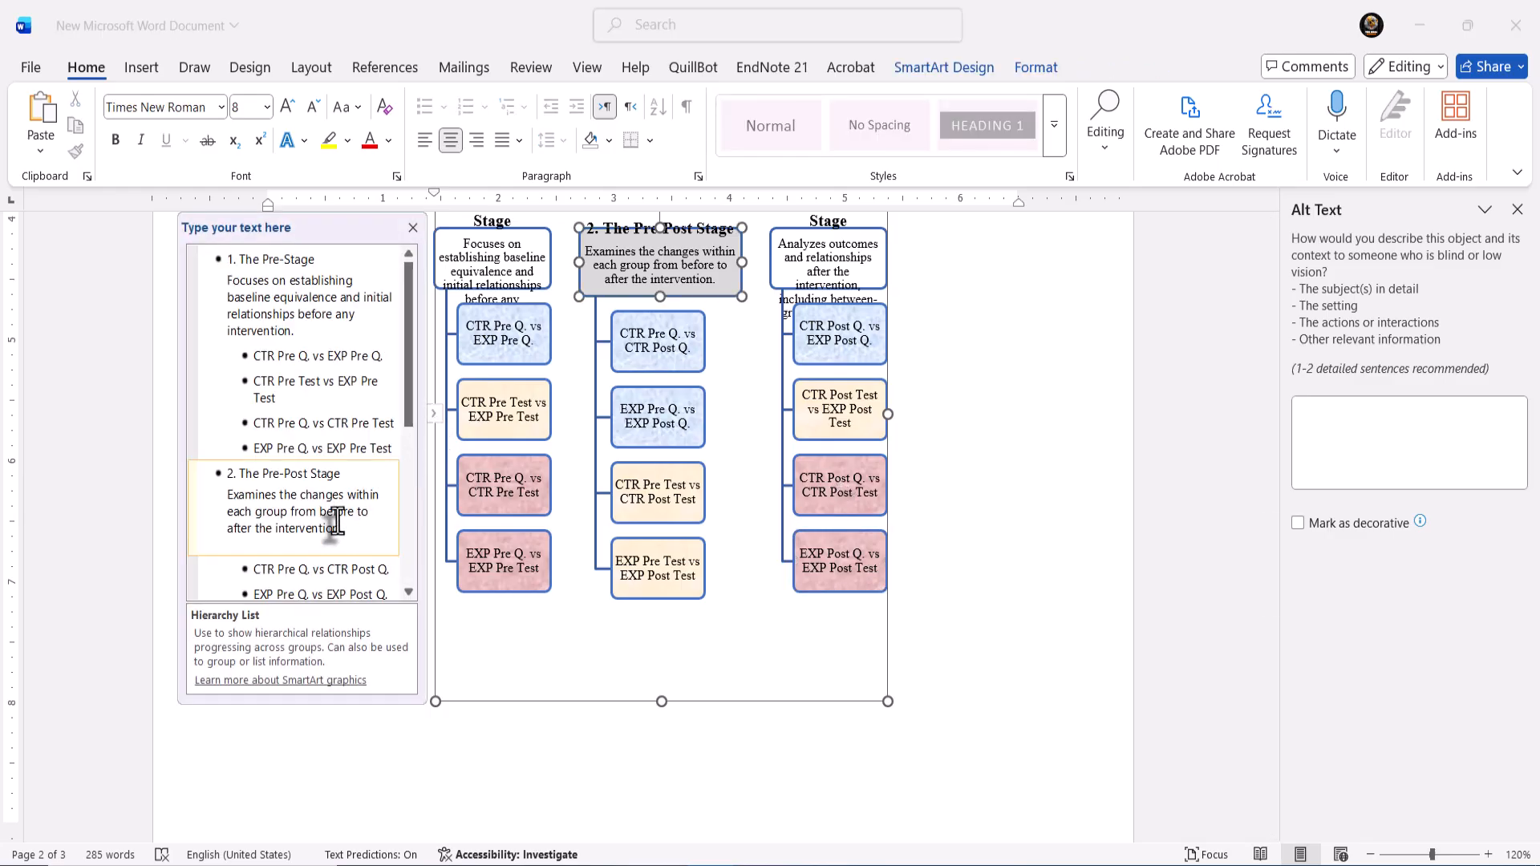
left_click_drag(370, 533, 285, 645)
key("BackSpace")
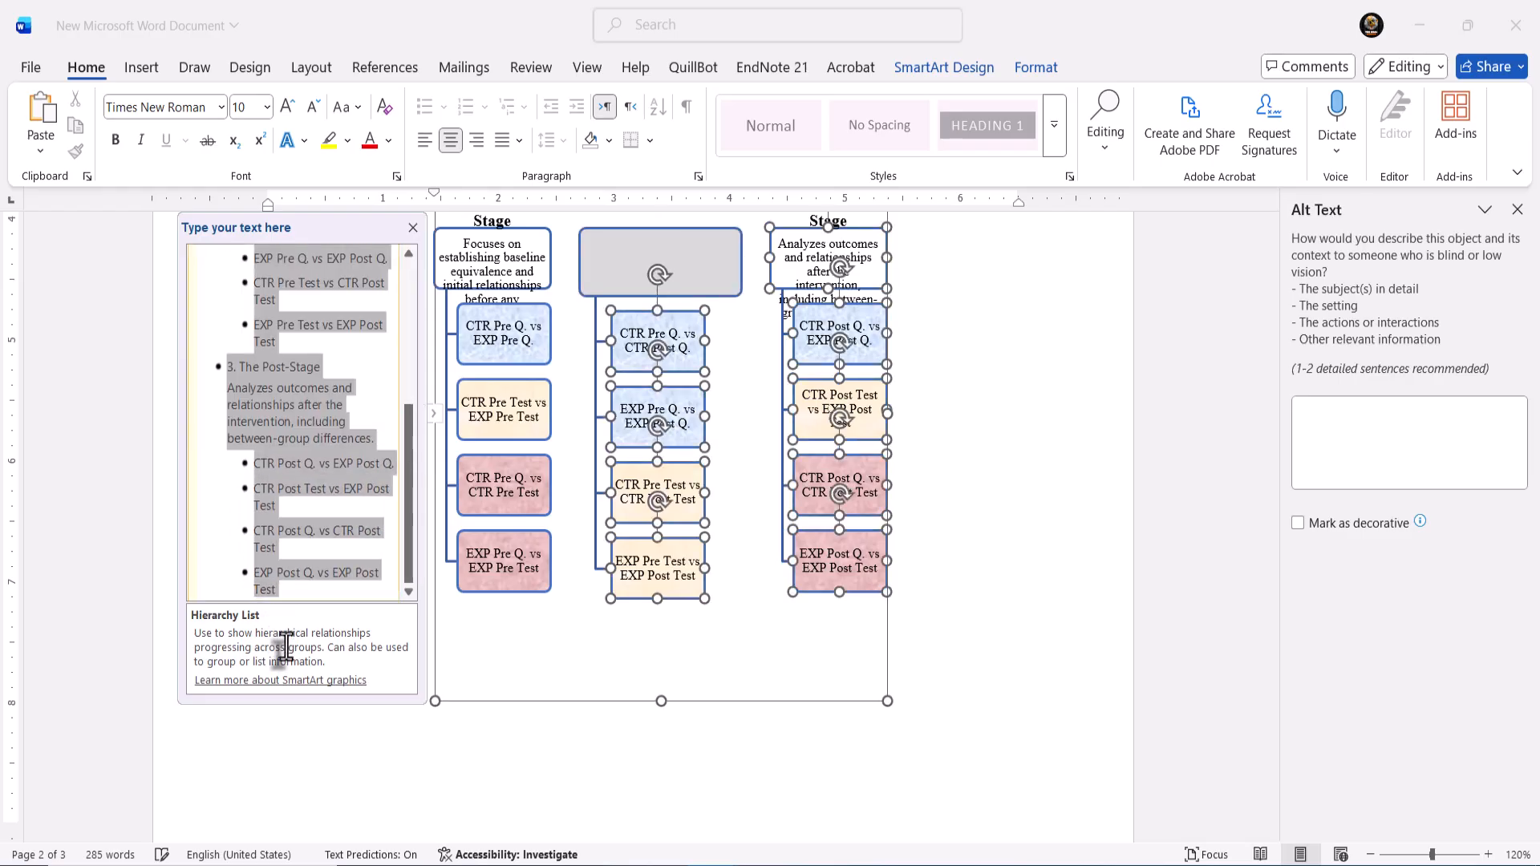
key("BackSpace")
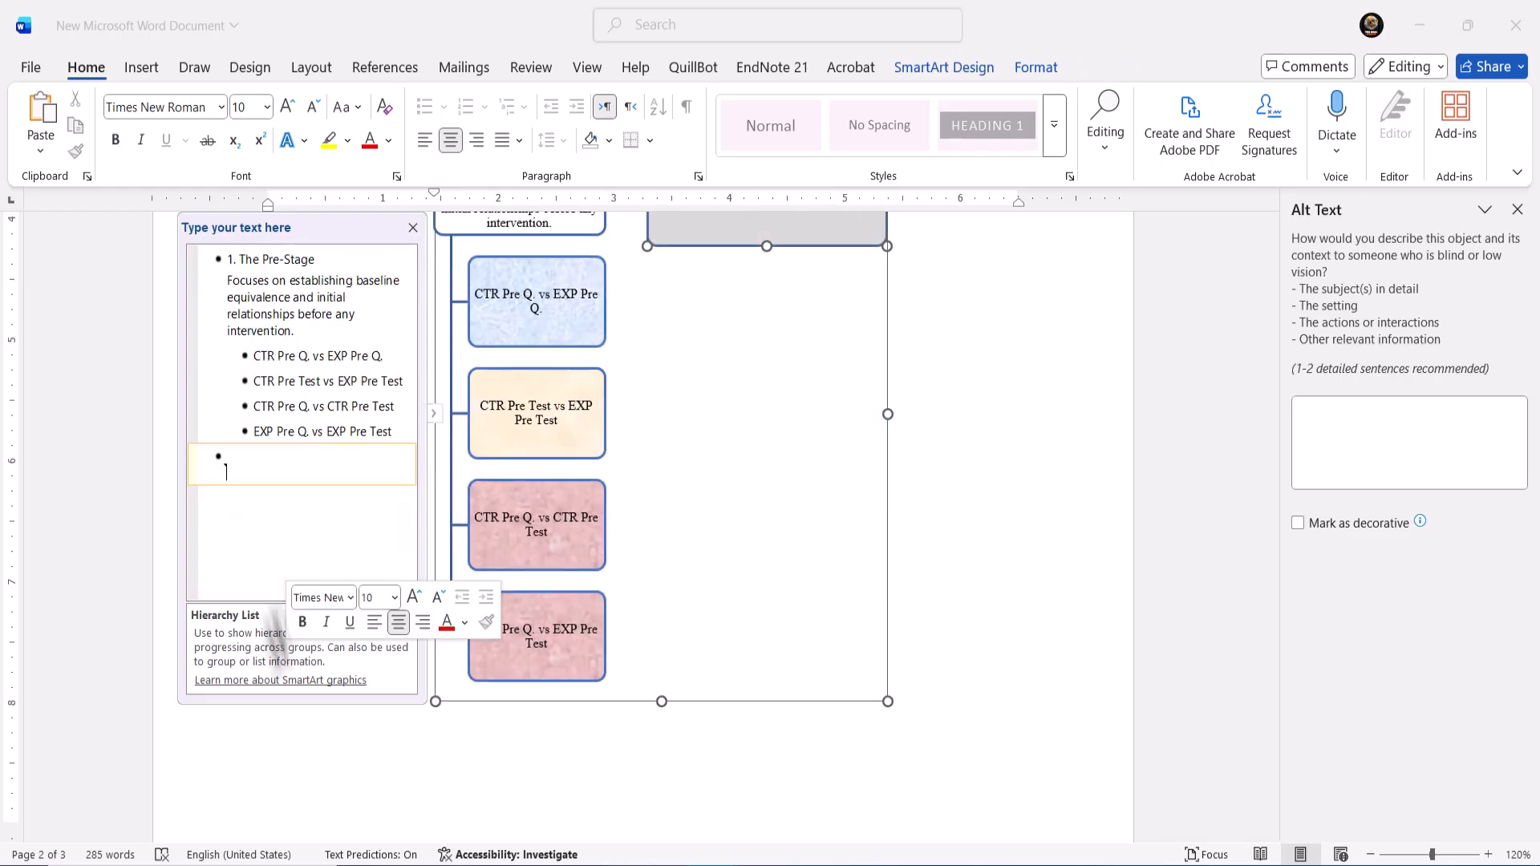
key("BackSpace")
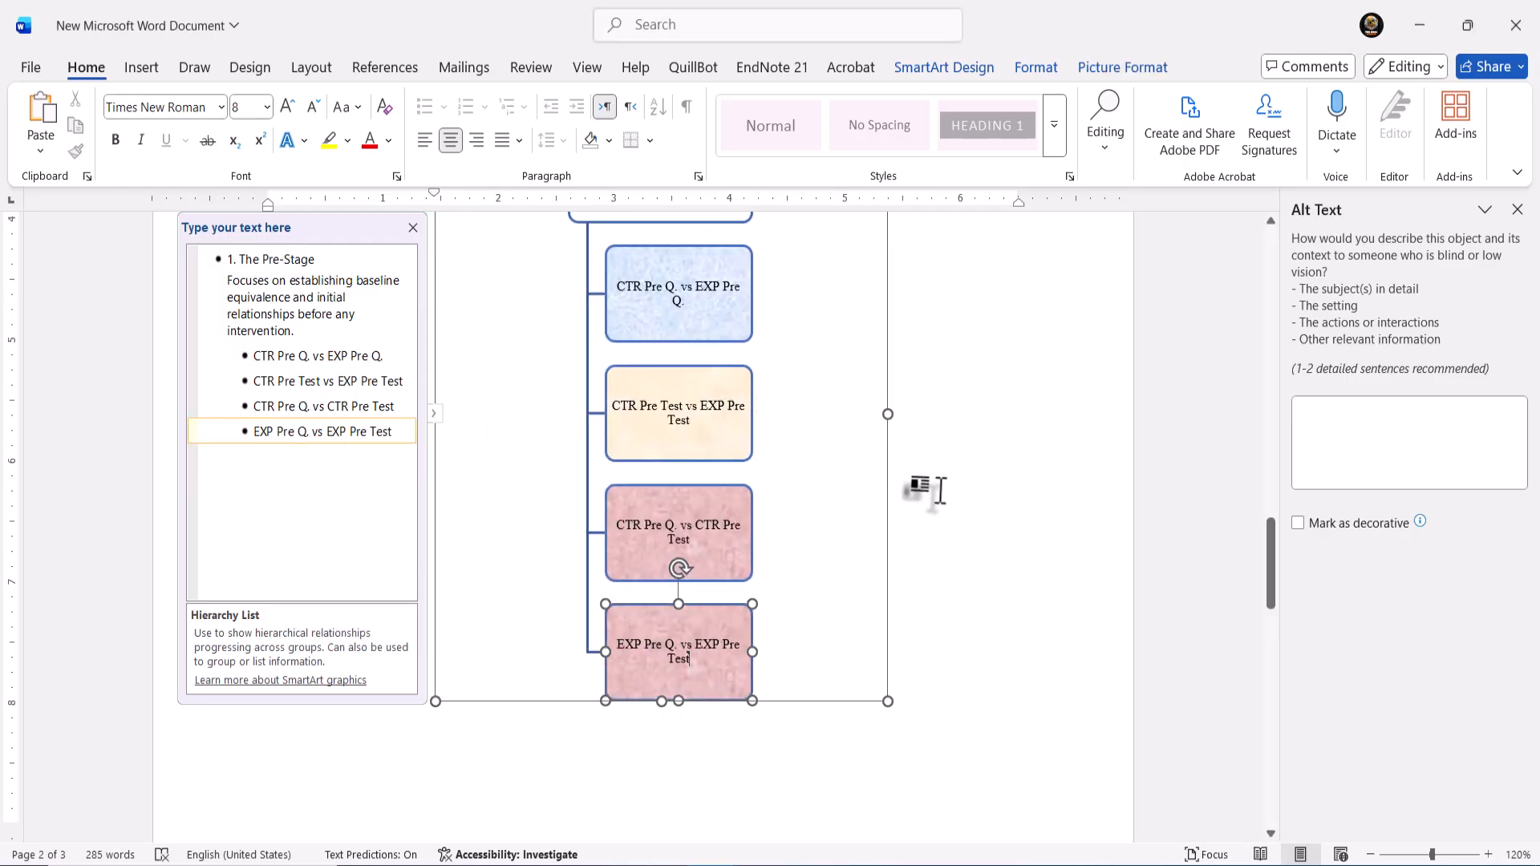
- Enlarge the single-column Pre-Stage diagram slightly and close its text outline
scroll(922, 485, "down", 2, "ctrl")
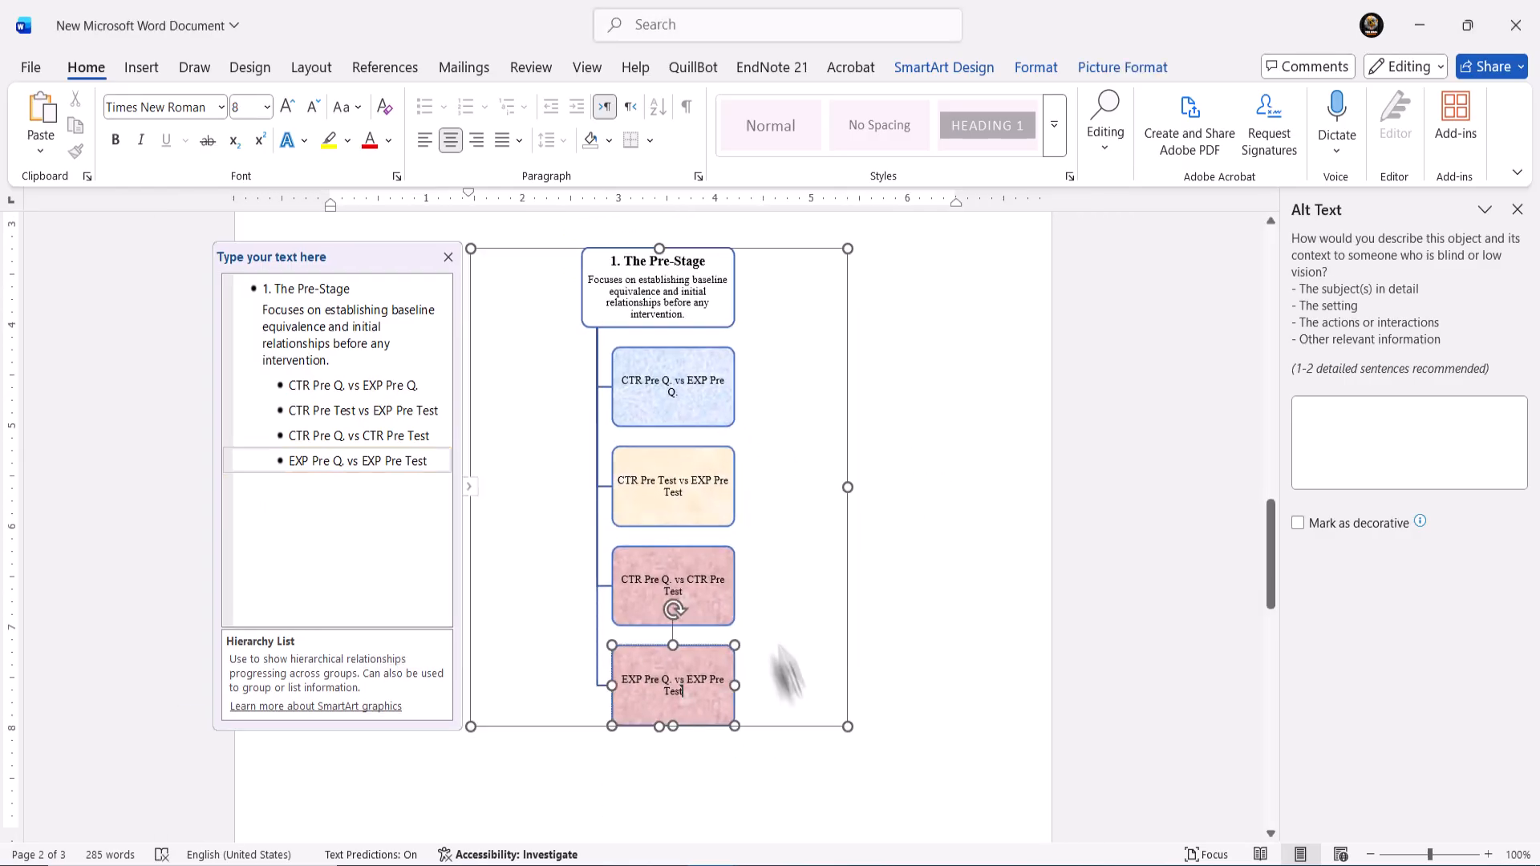
left_click_drag(840, 727, 887, 755)
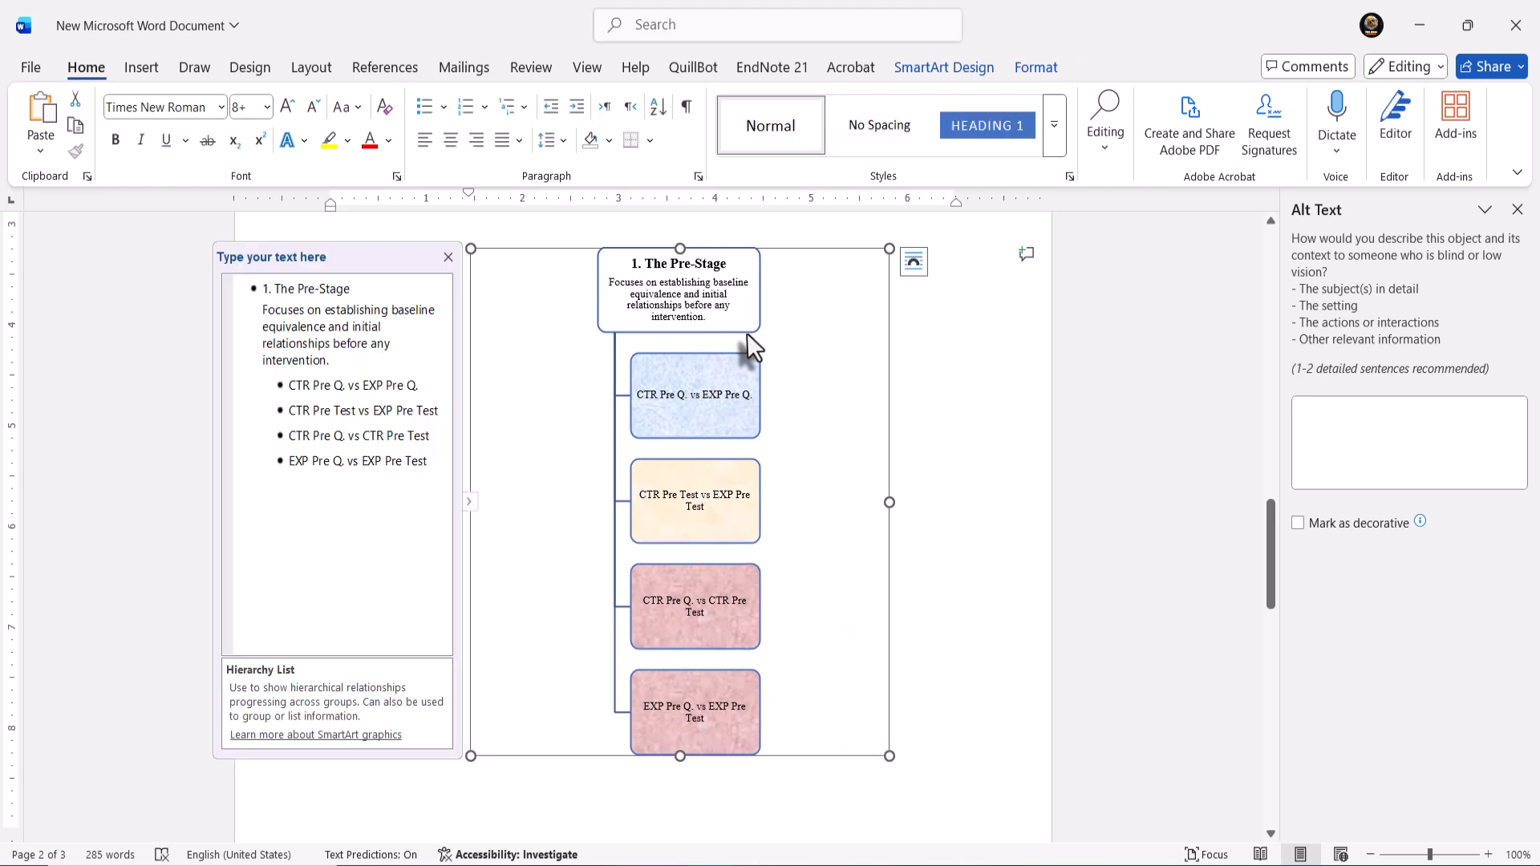
left_click(449, 257)
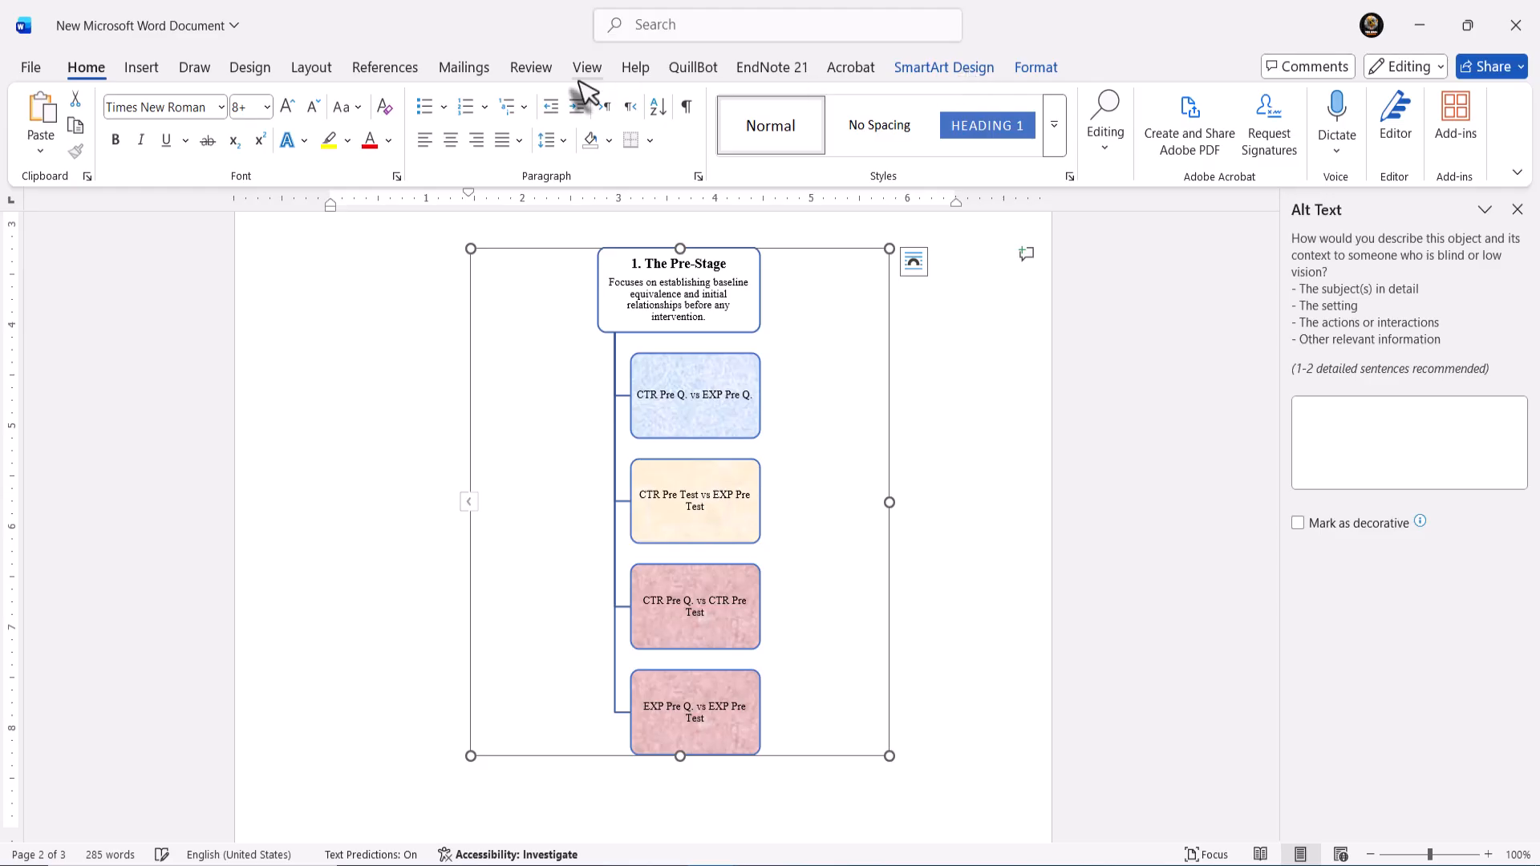
- Switch the diagram to the list layout with a rounded picture frame above the text, and view the frame's image source options
left_click(909, 71)
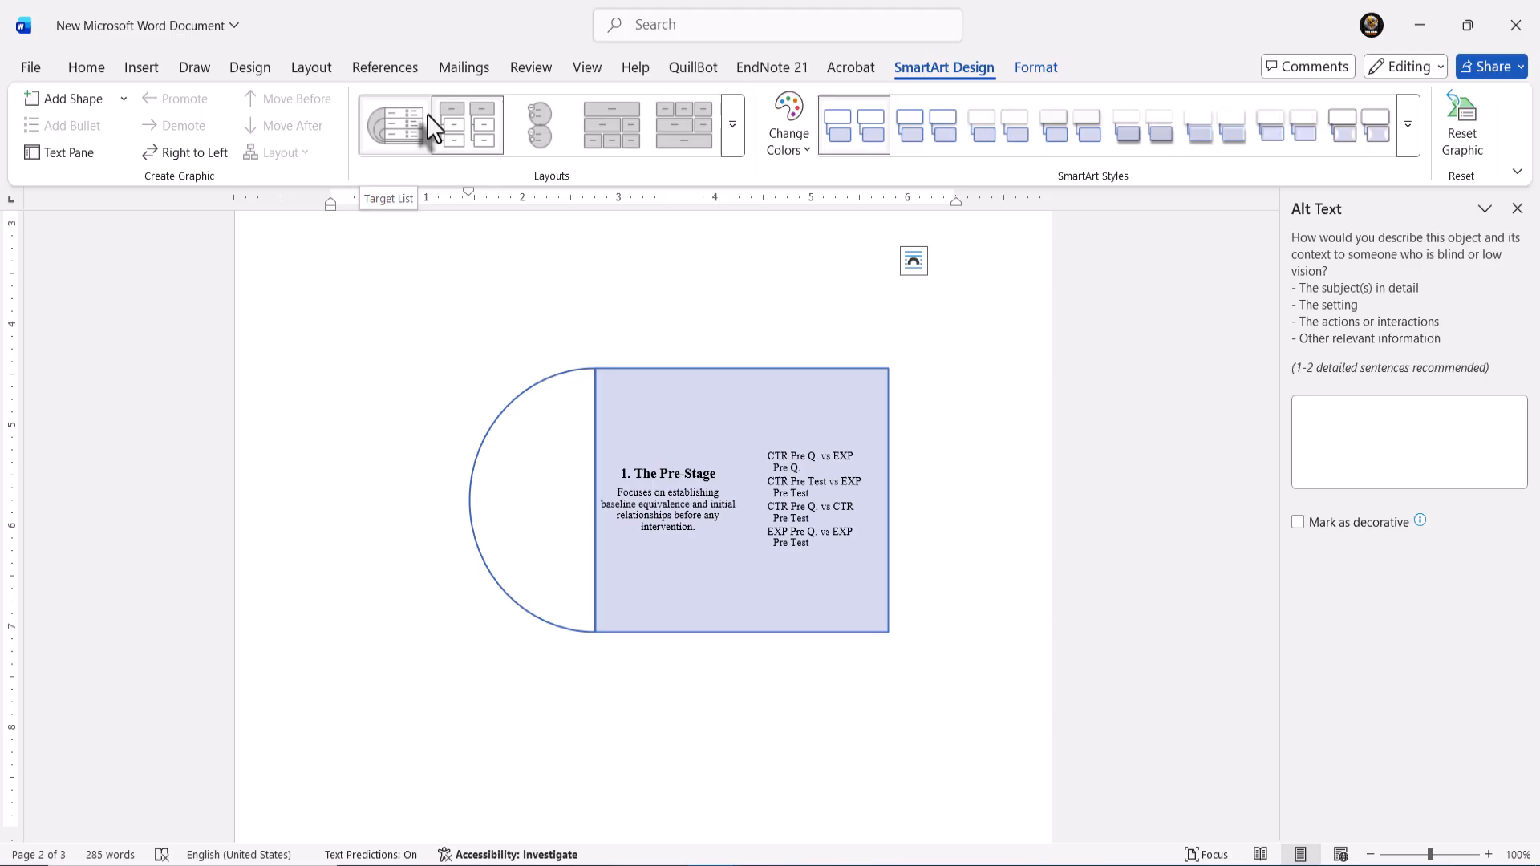
left_click(729, 128)
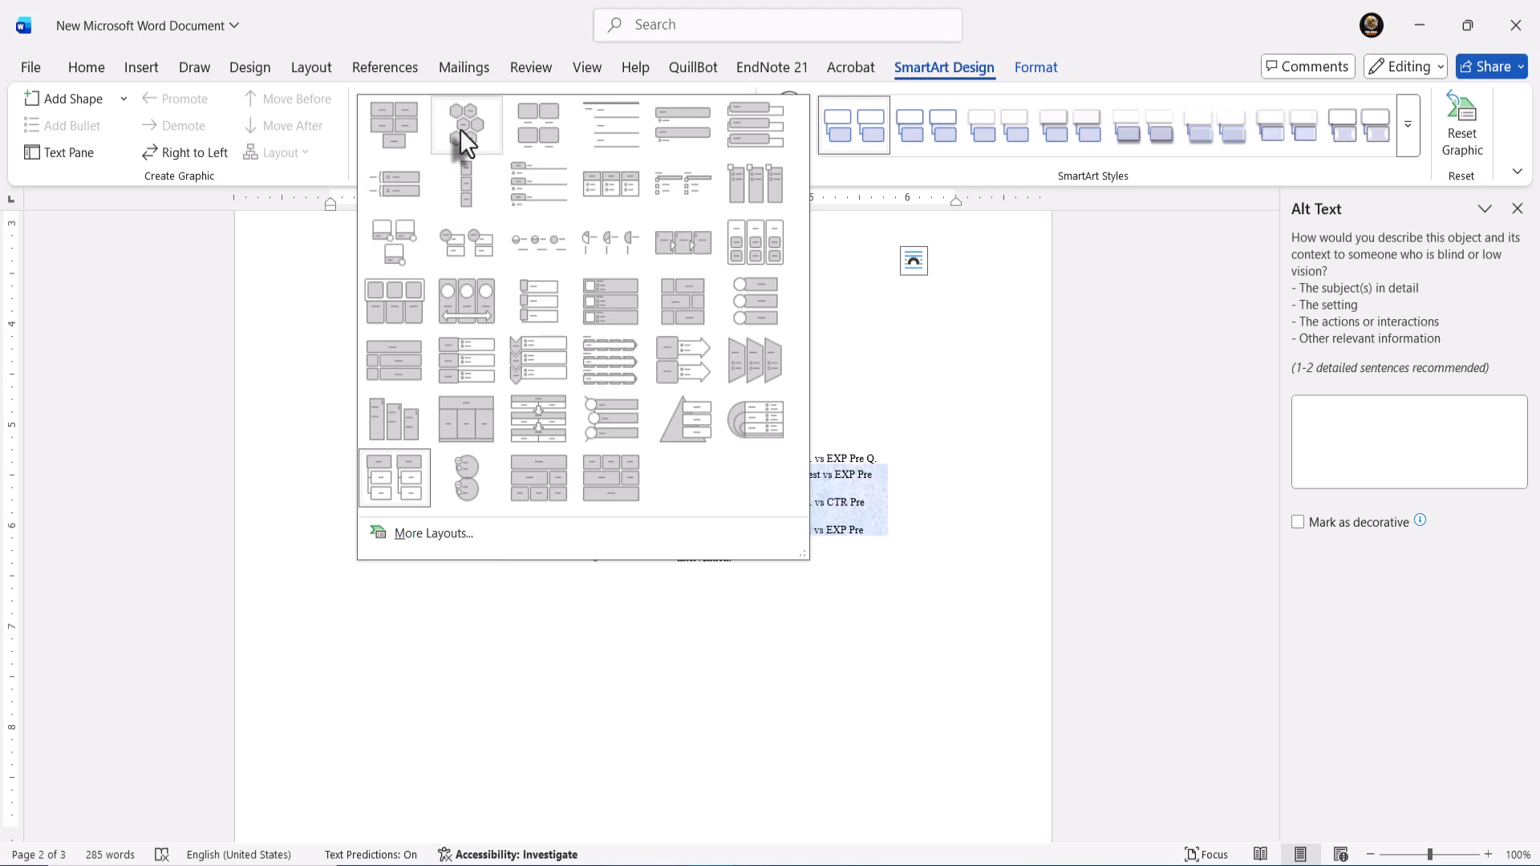
key("Escape")
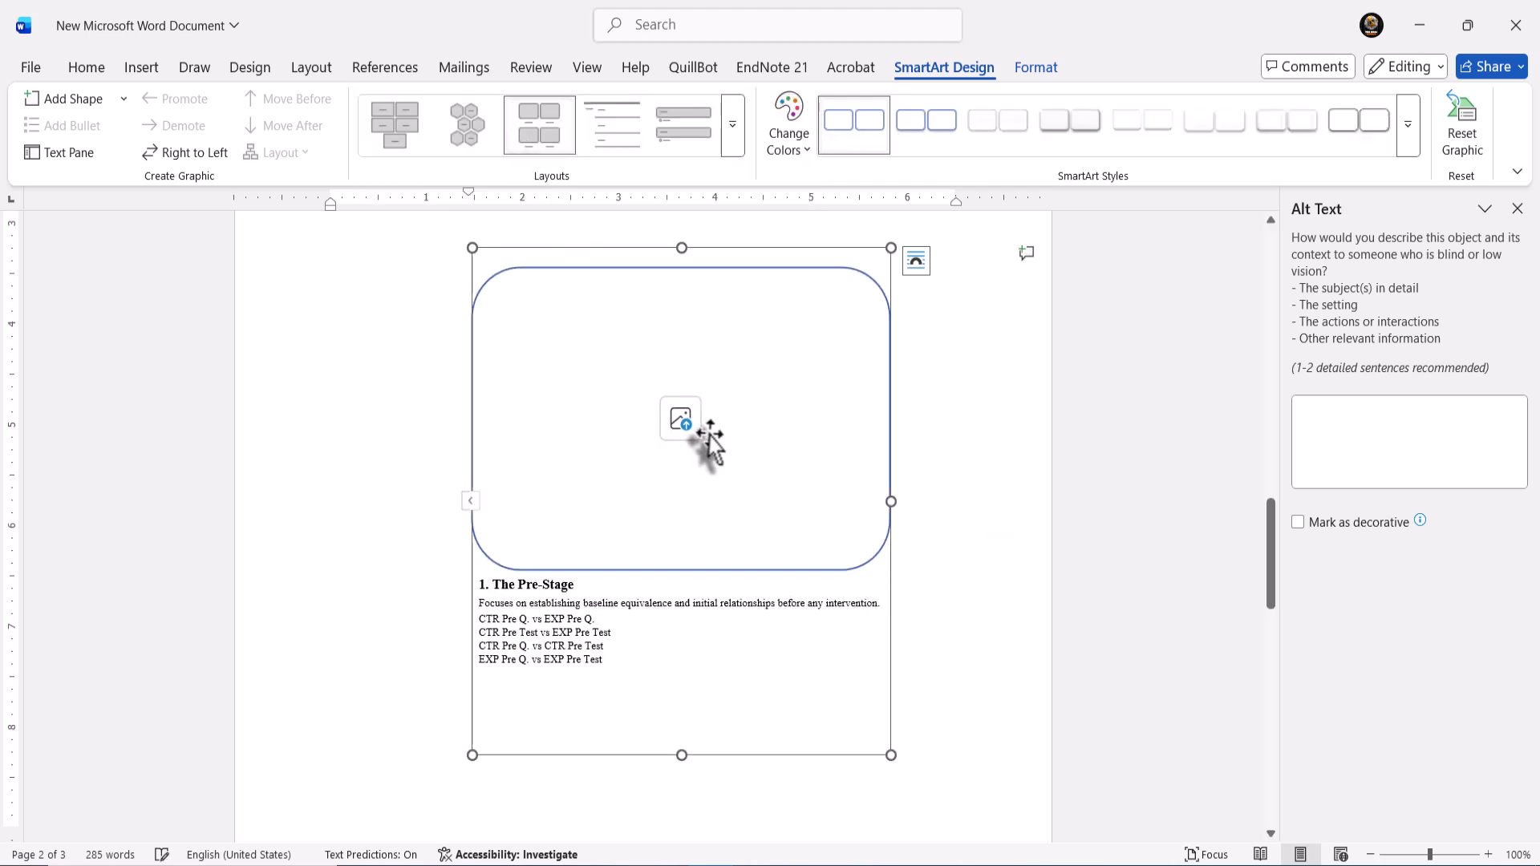
left_click(930, 497)
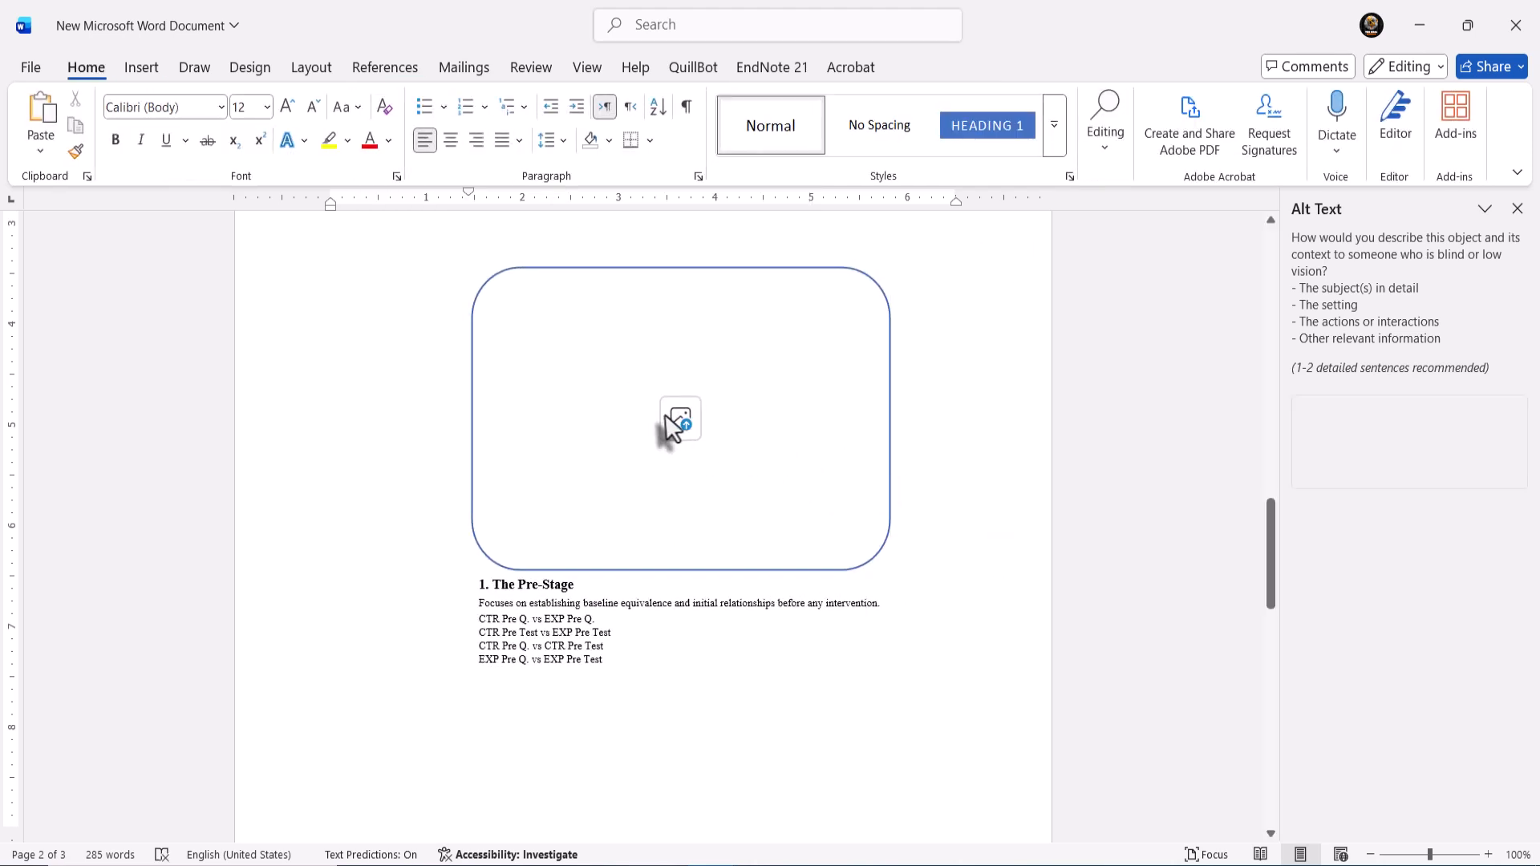
left_click(685, 422)
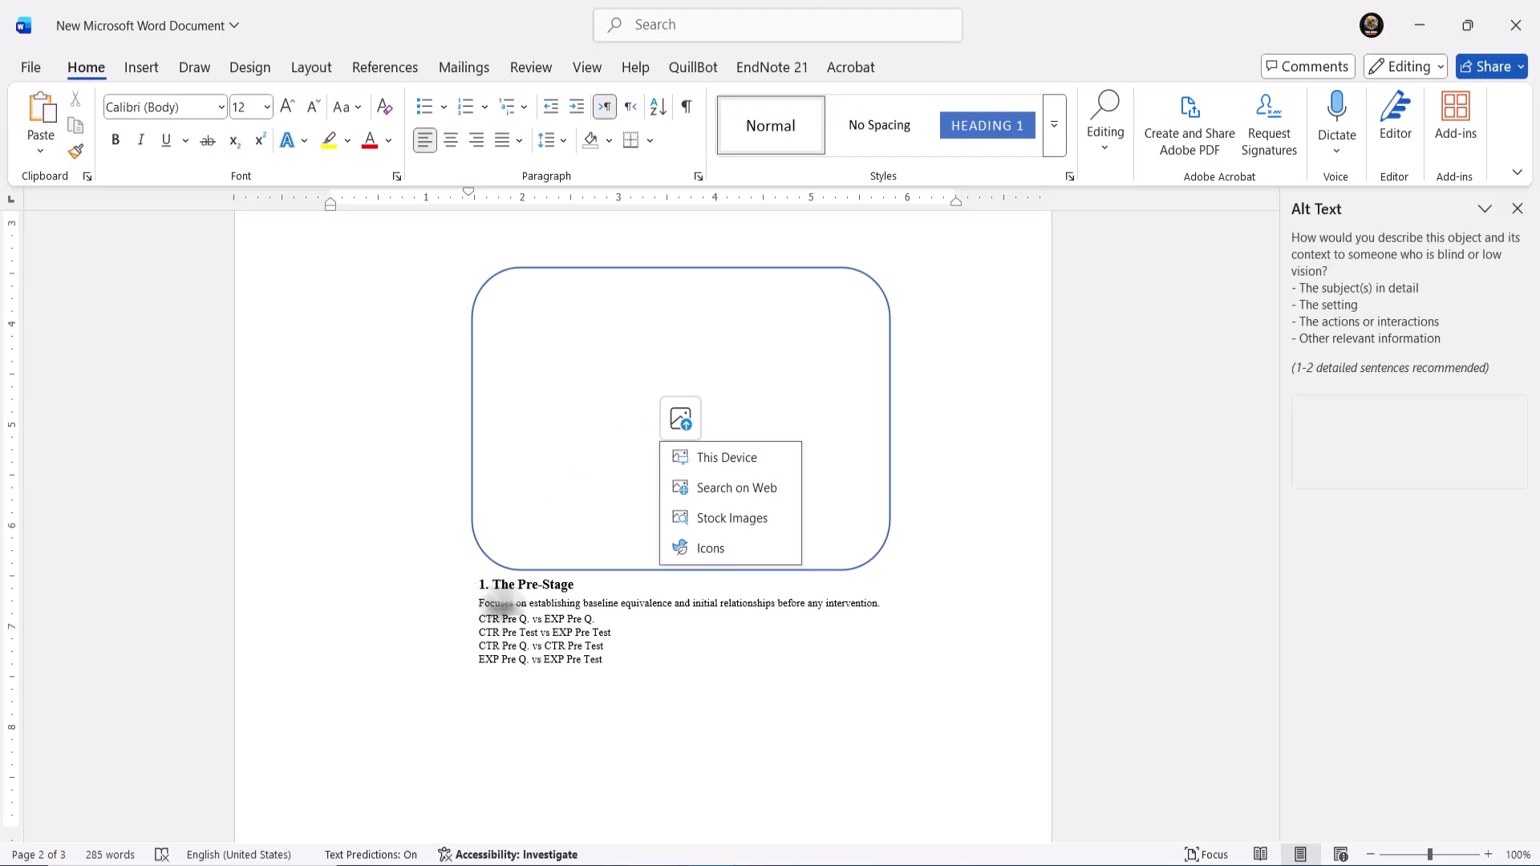
left_click(643, 634)
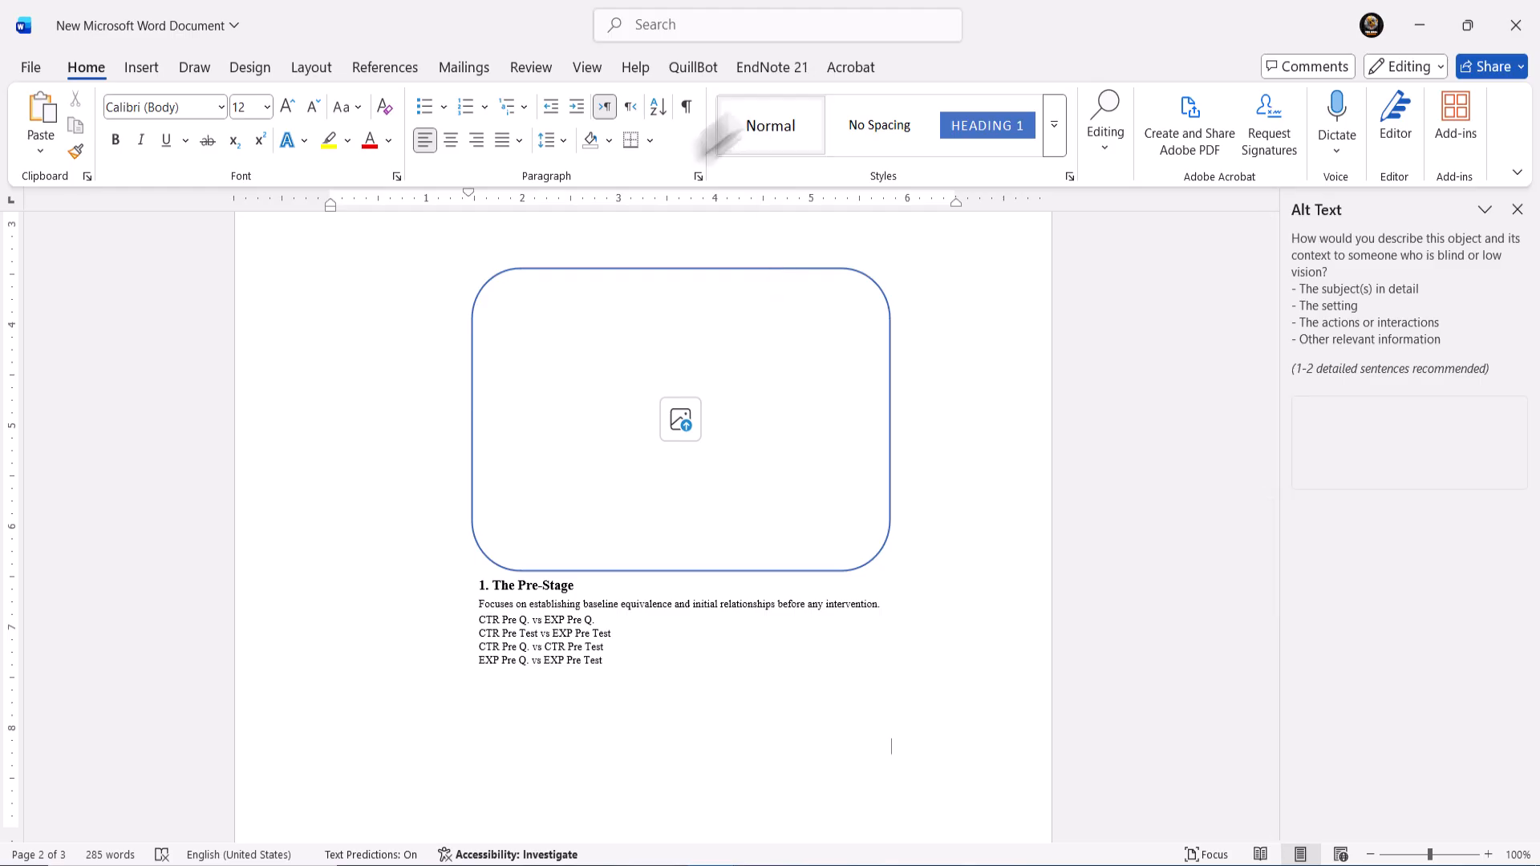
- Preview other list layouts on the Pre-Stage diagram, such as Lined List and Tab List, without applying one
left_click(671, 298)
left_click(965, 72)
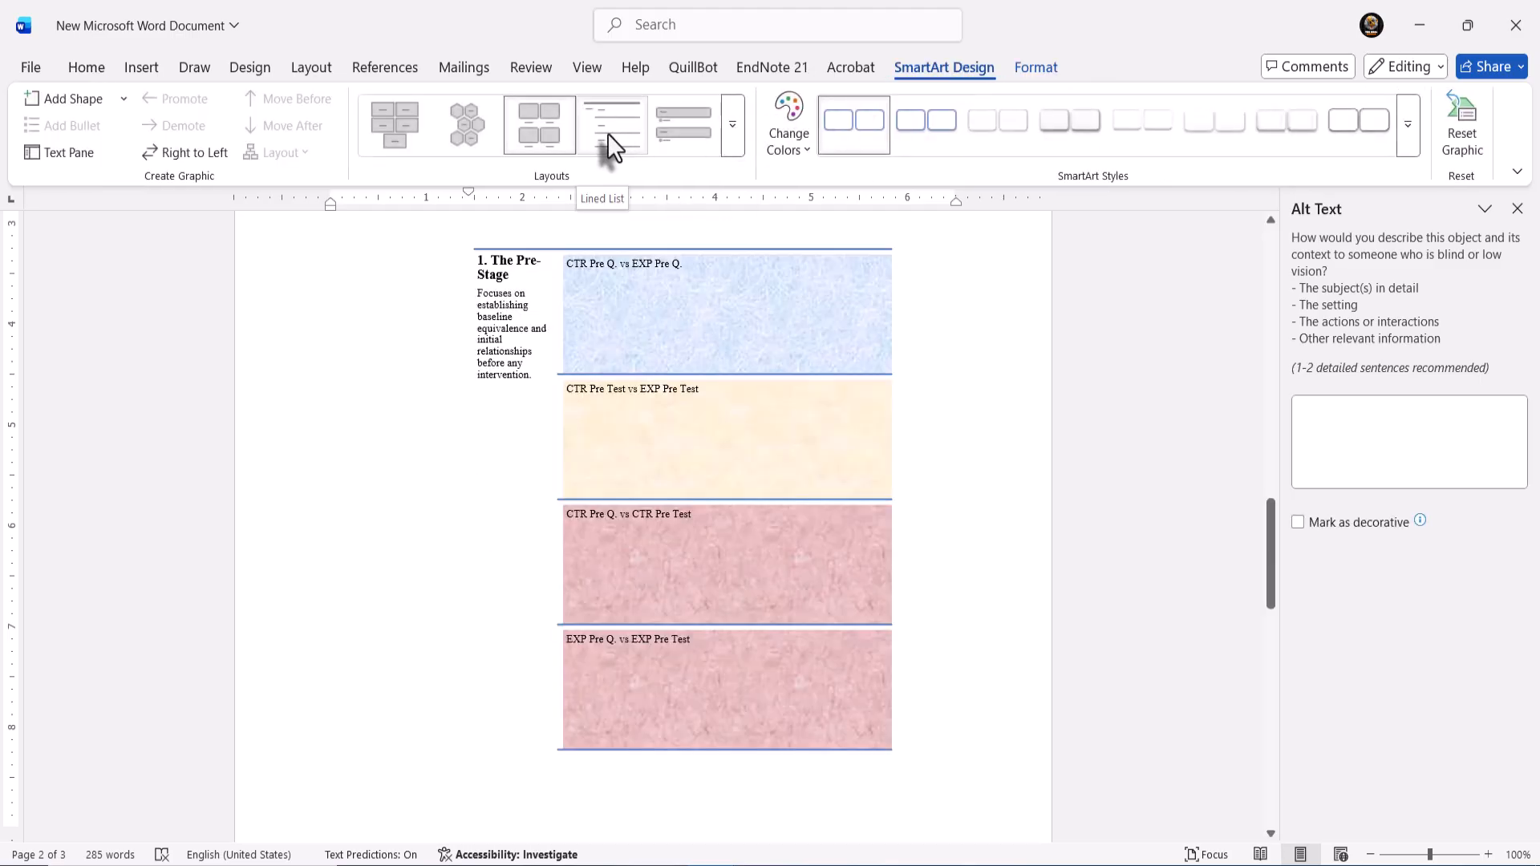
left_click(732, 138)
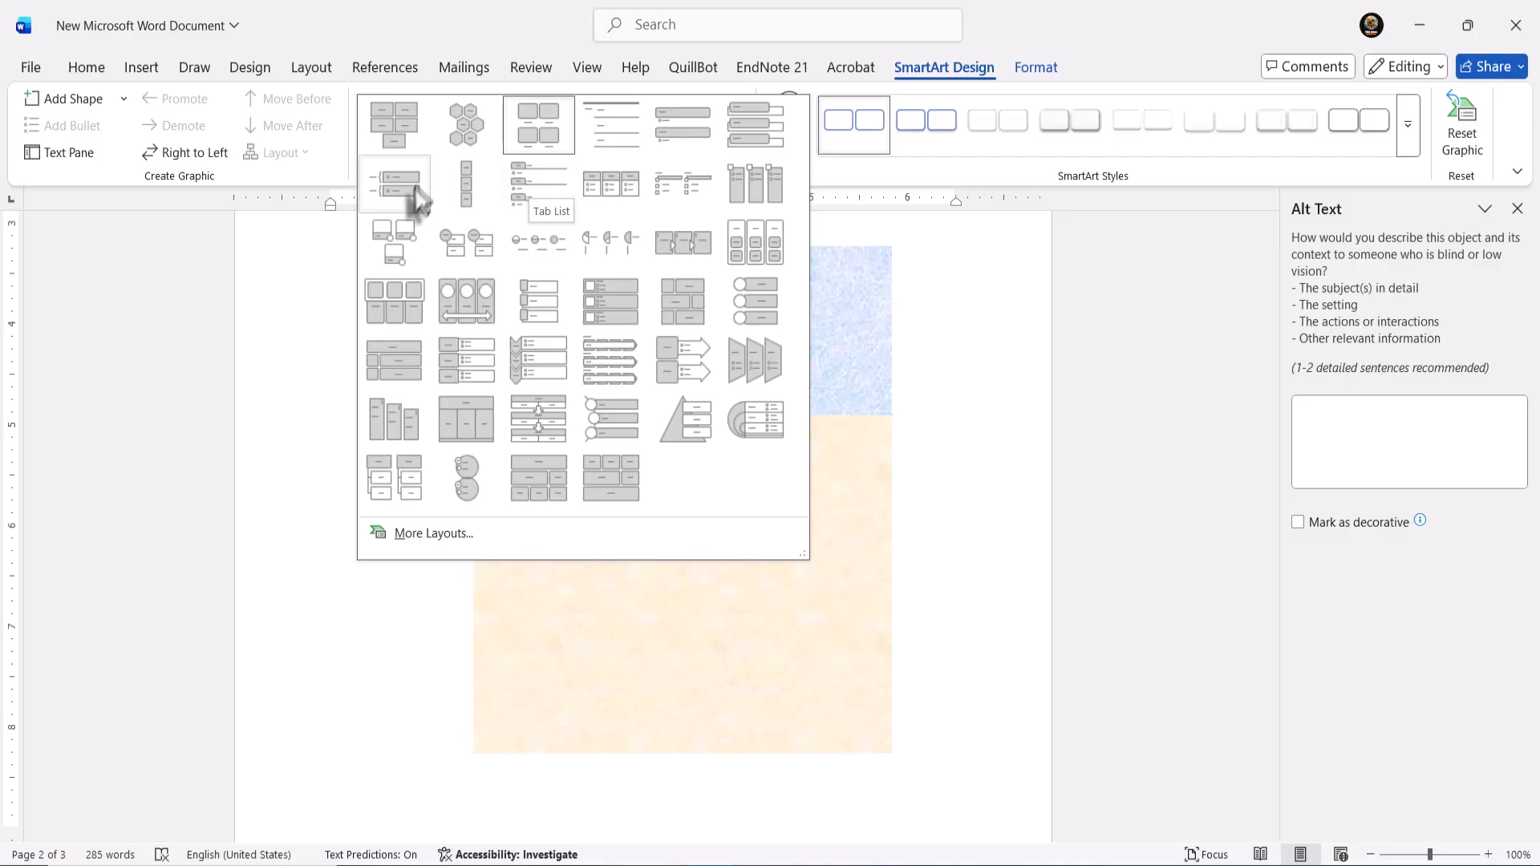
left_click(913, 322)
- Undo the picture layout and the enlargement to return to the single-column Pre-Stage Hierarchy List
key("ctrl+z")
key("ctrl+z")
key("ctrl+z")
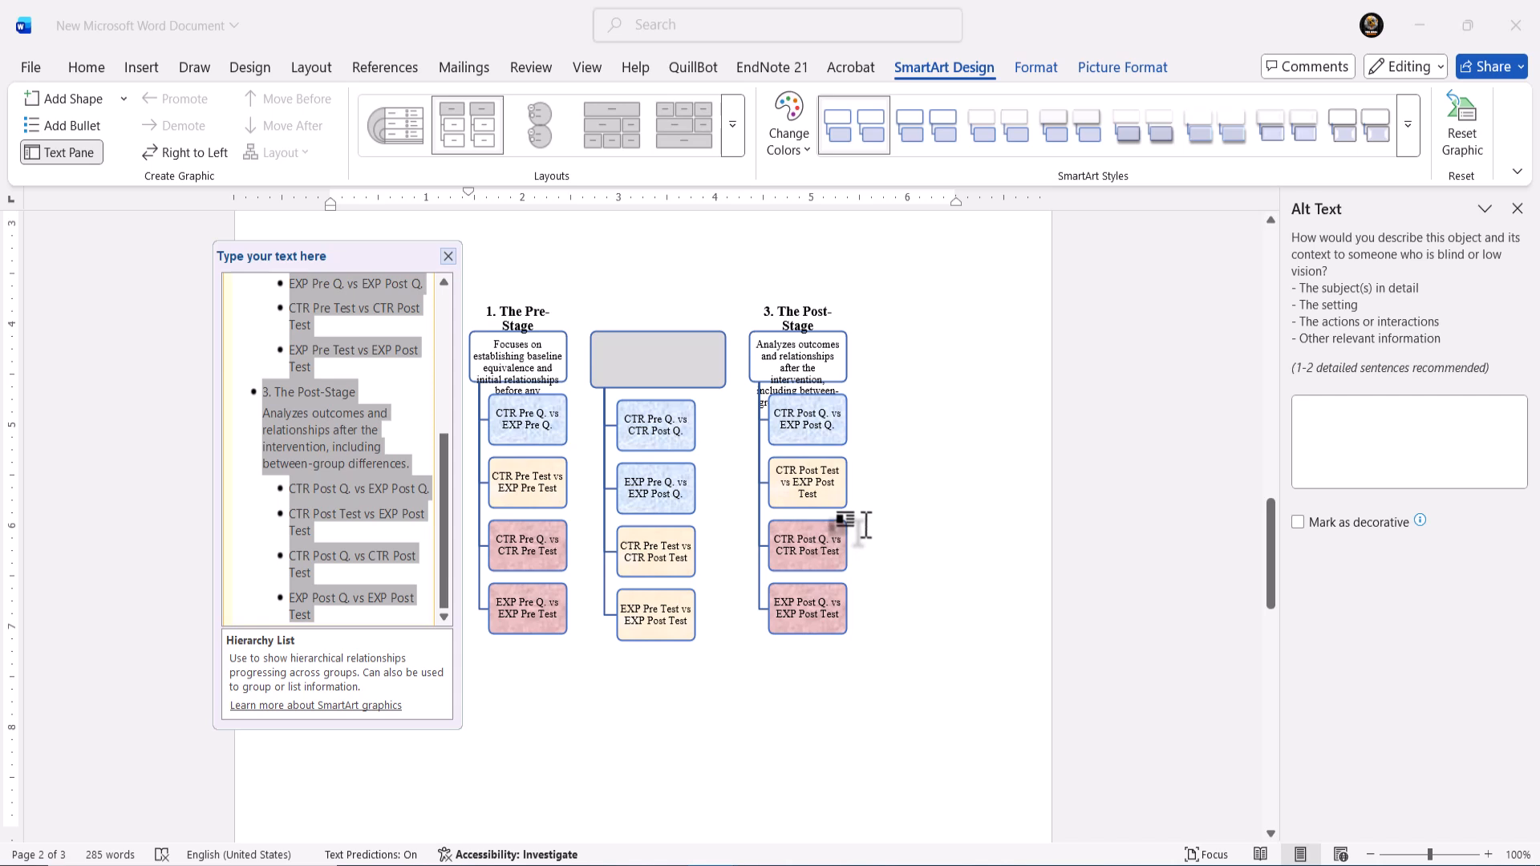
key("ctrl+z")
key("ctrl+z")
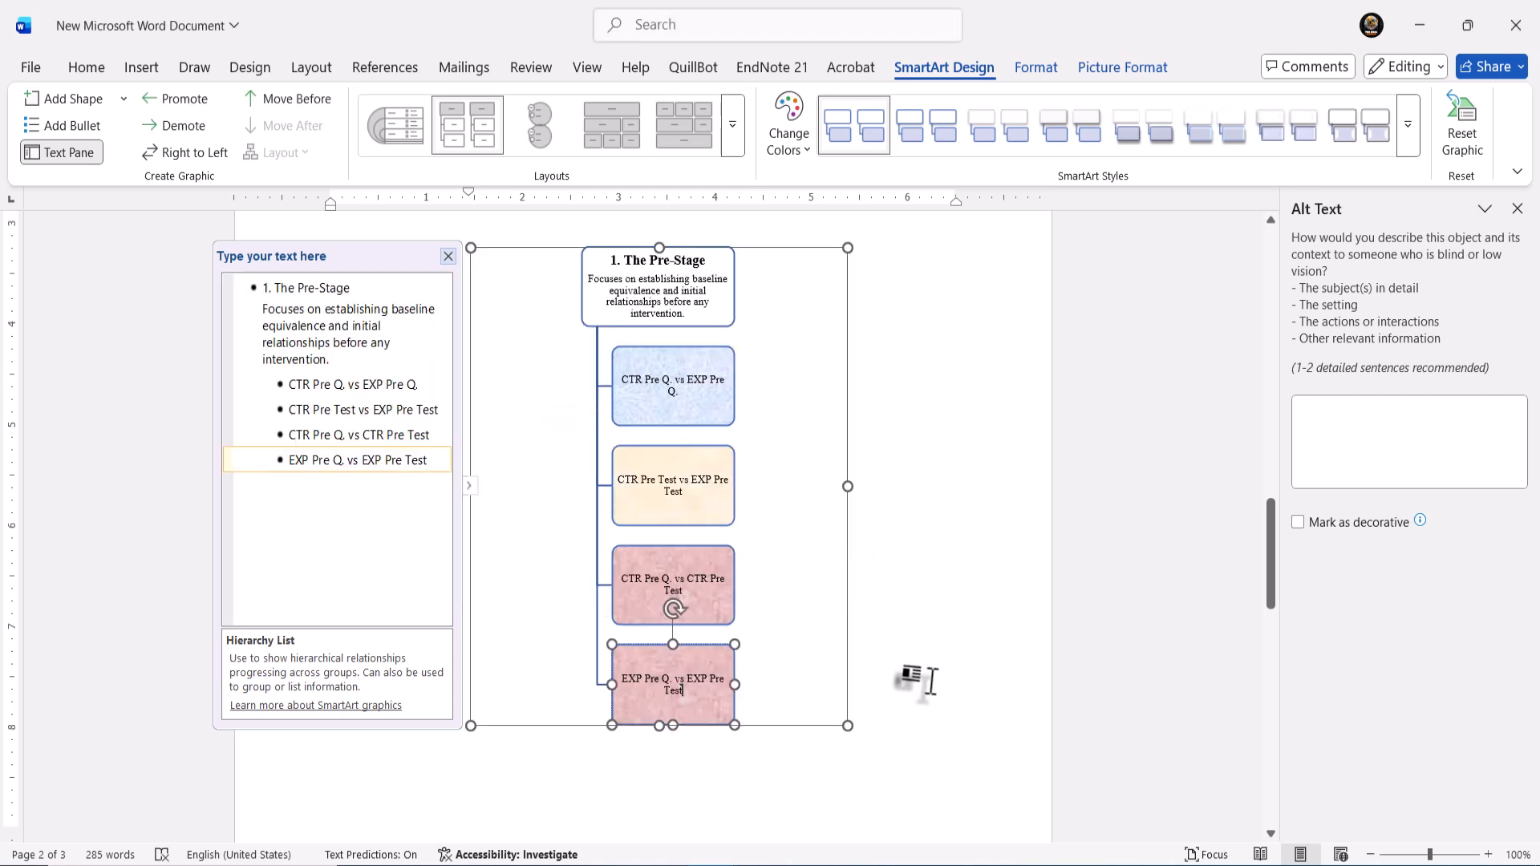
- Place the cursor after the Pre-Stage diagram and add blank lines below it
left_click(906, 680)
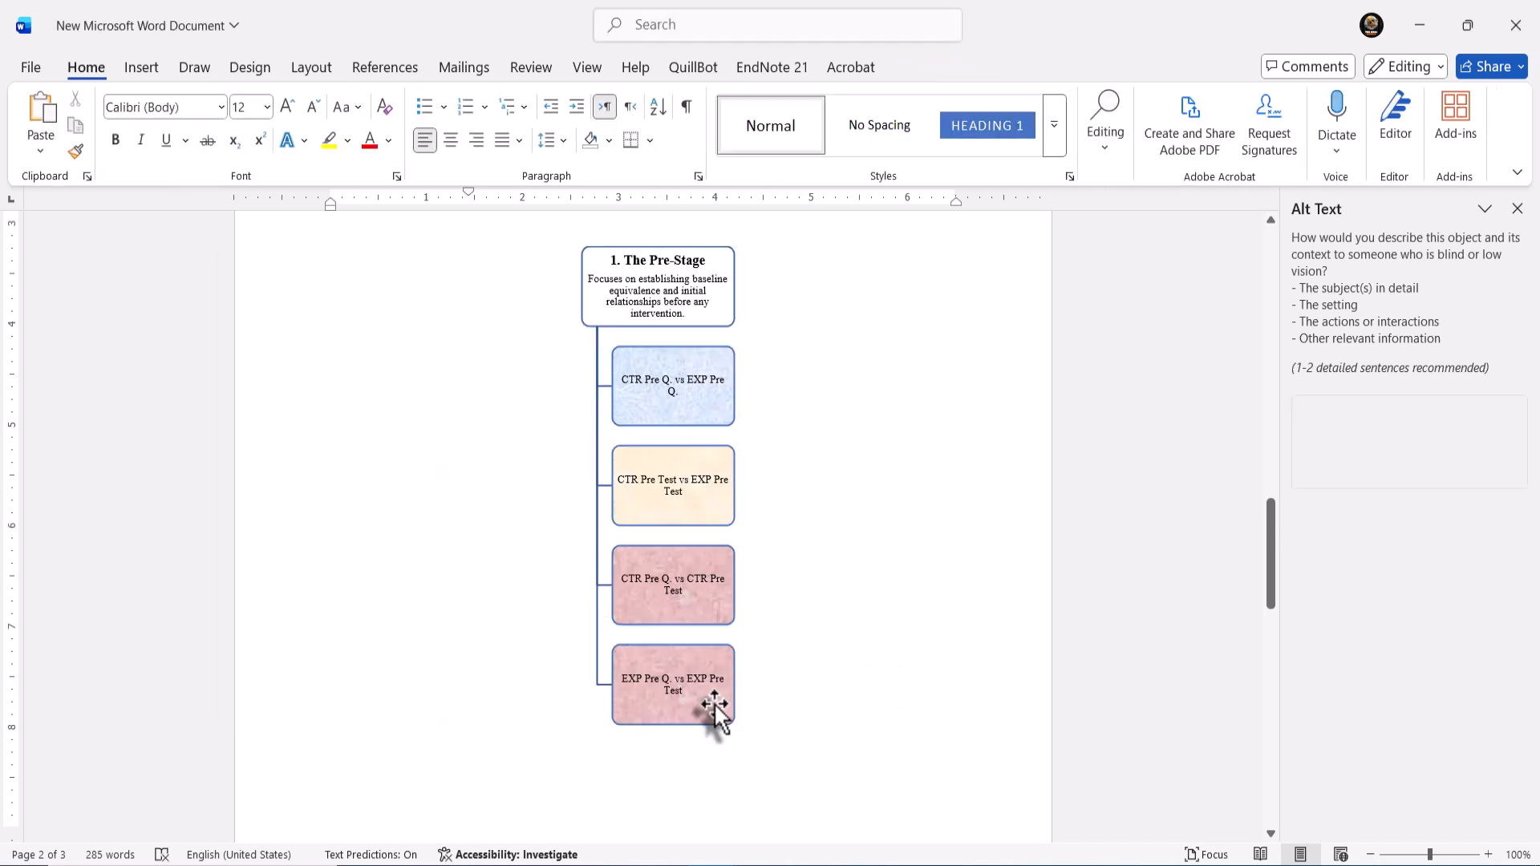
key("Return")
key("Return")
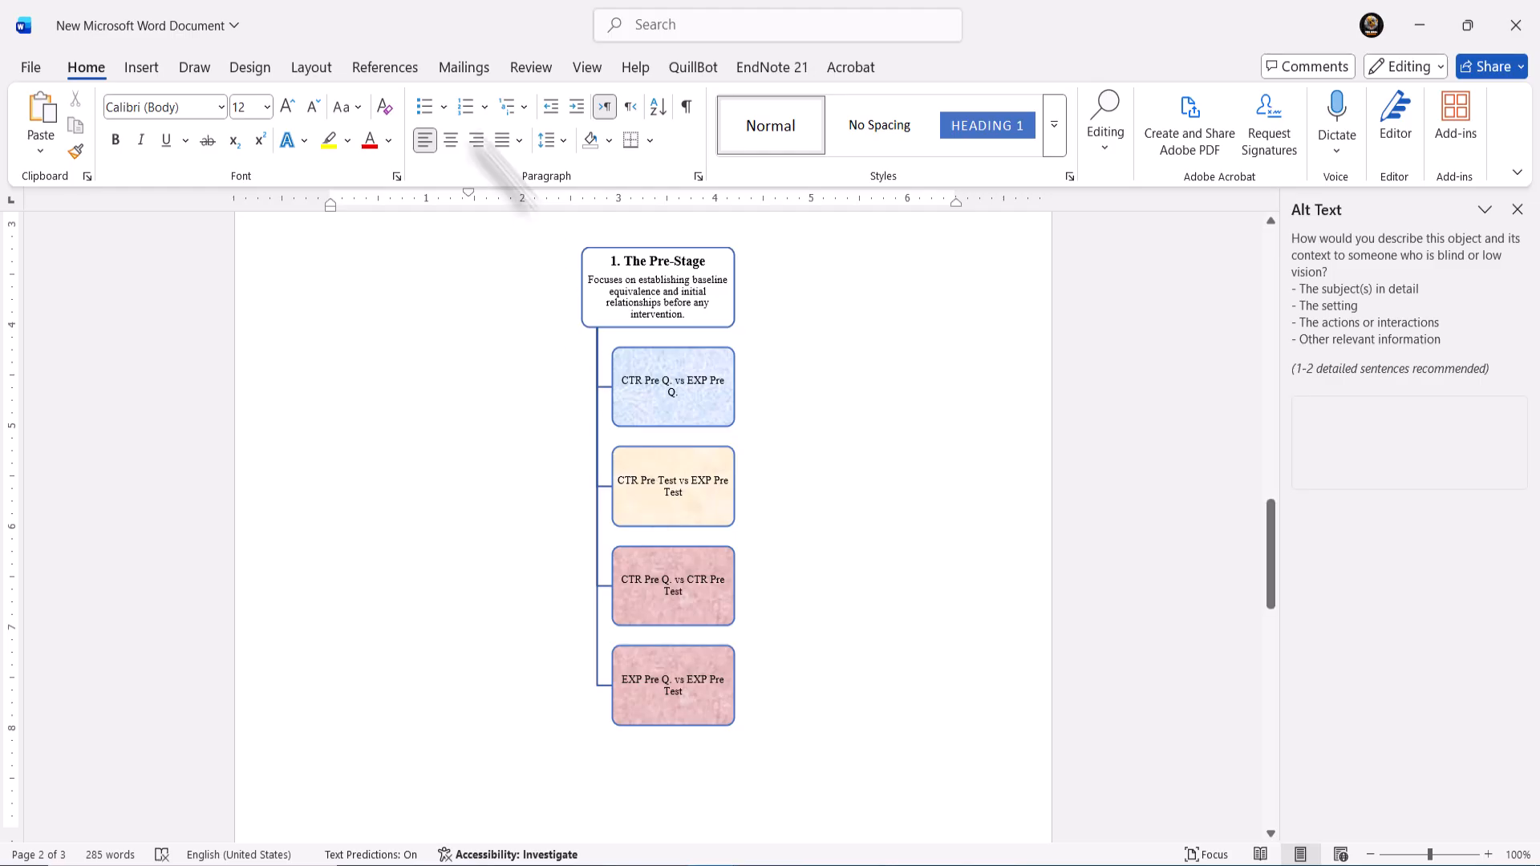
- Insert a new SmartArt graphic with the Hierarchy layout below the Pre-Stage diagram
left_click(141, 67)
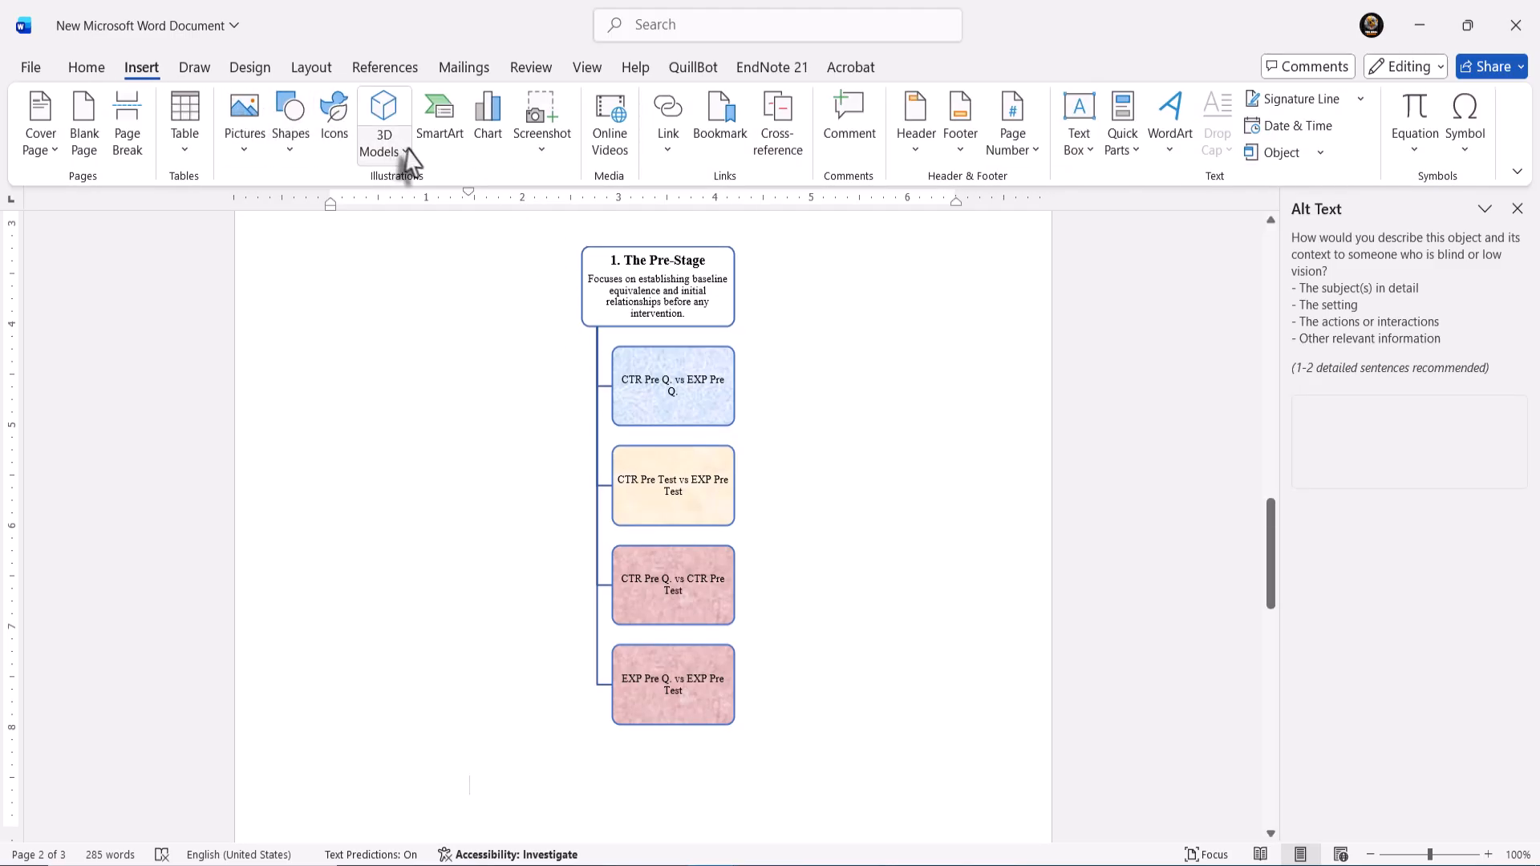
left_click(442, 144)
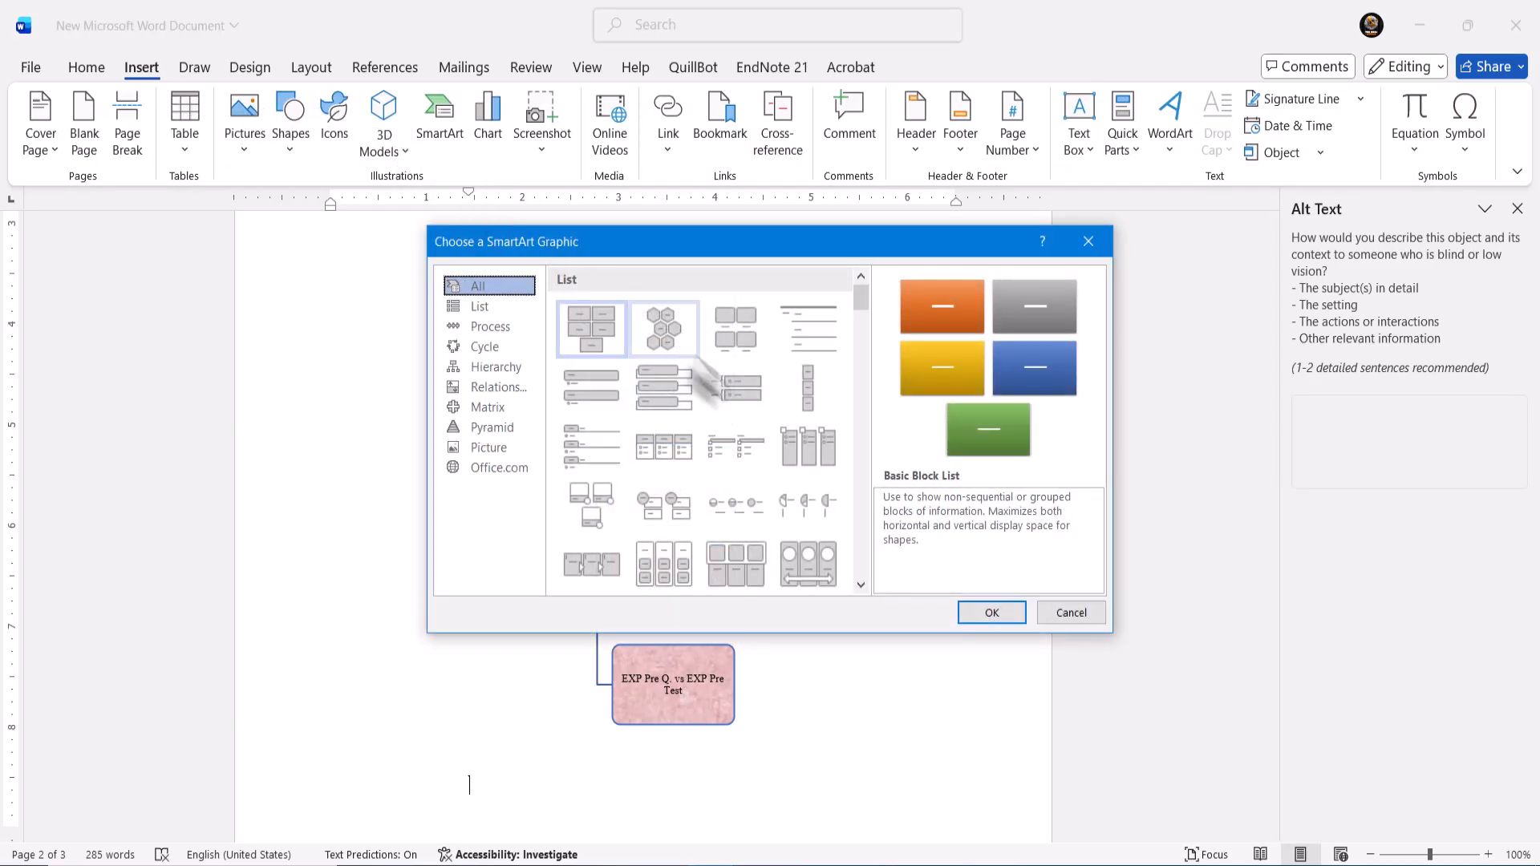
left_click(497, 326)
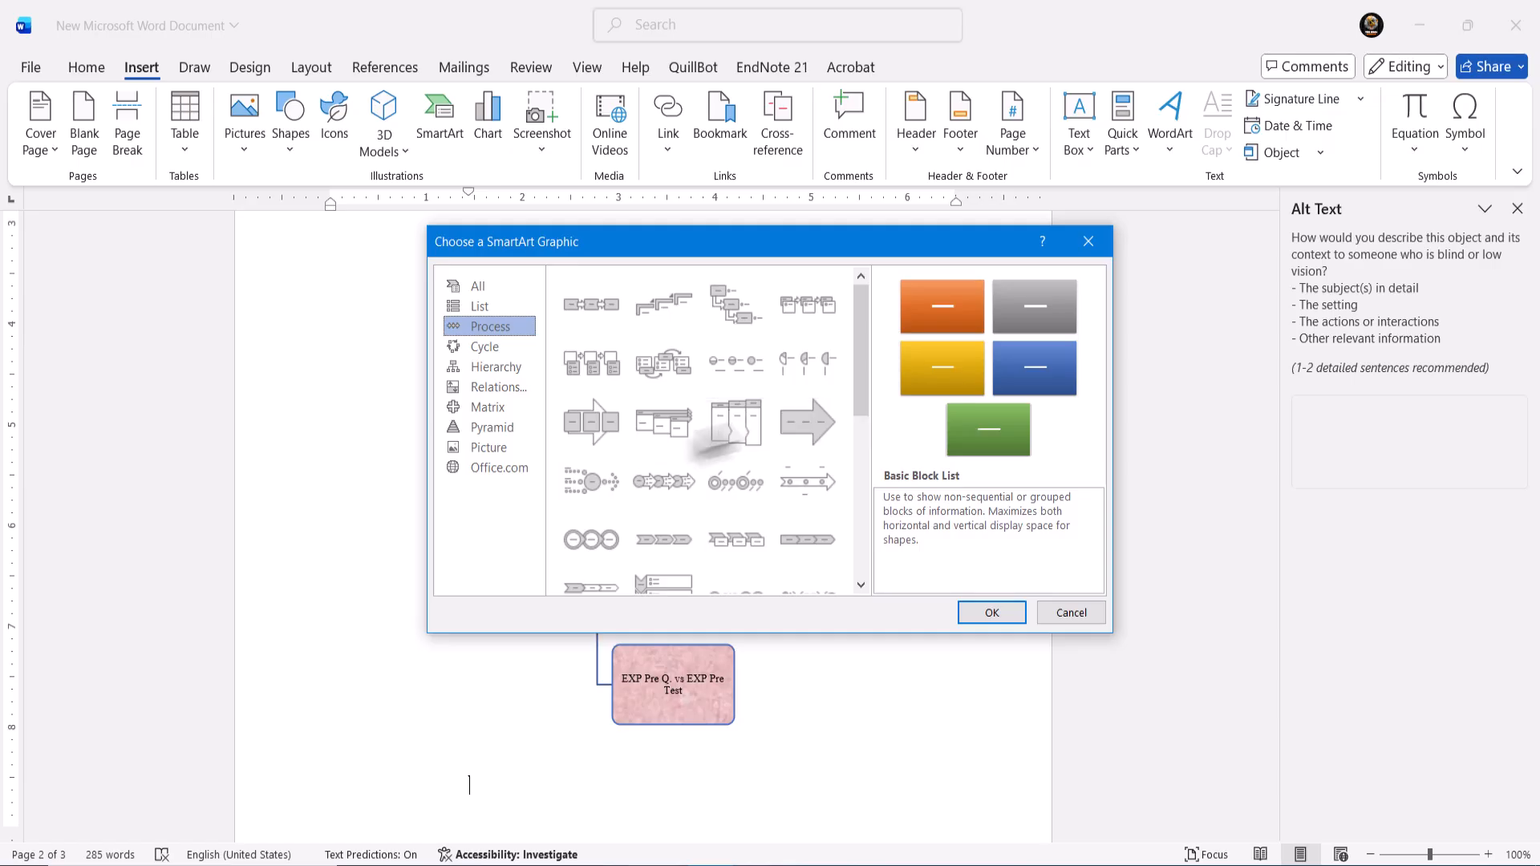
left_click(495, 369)
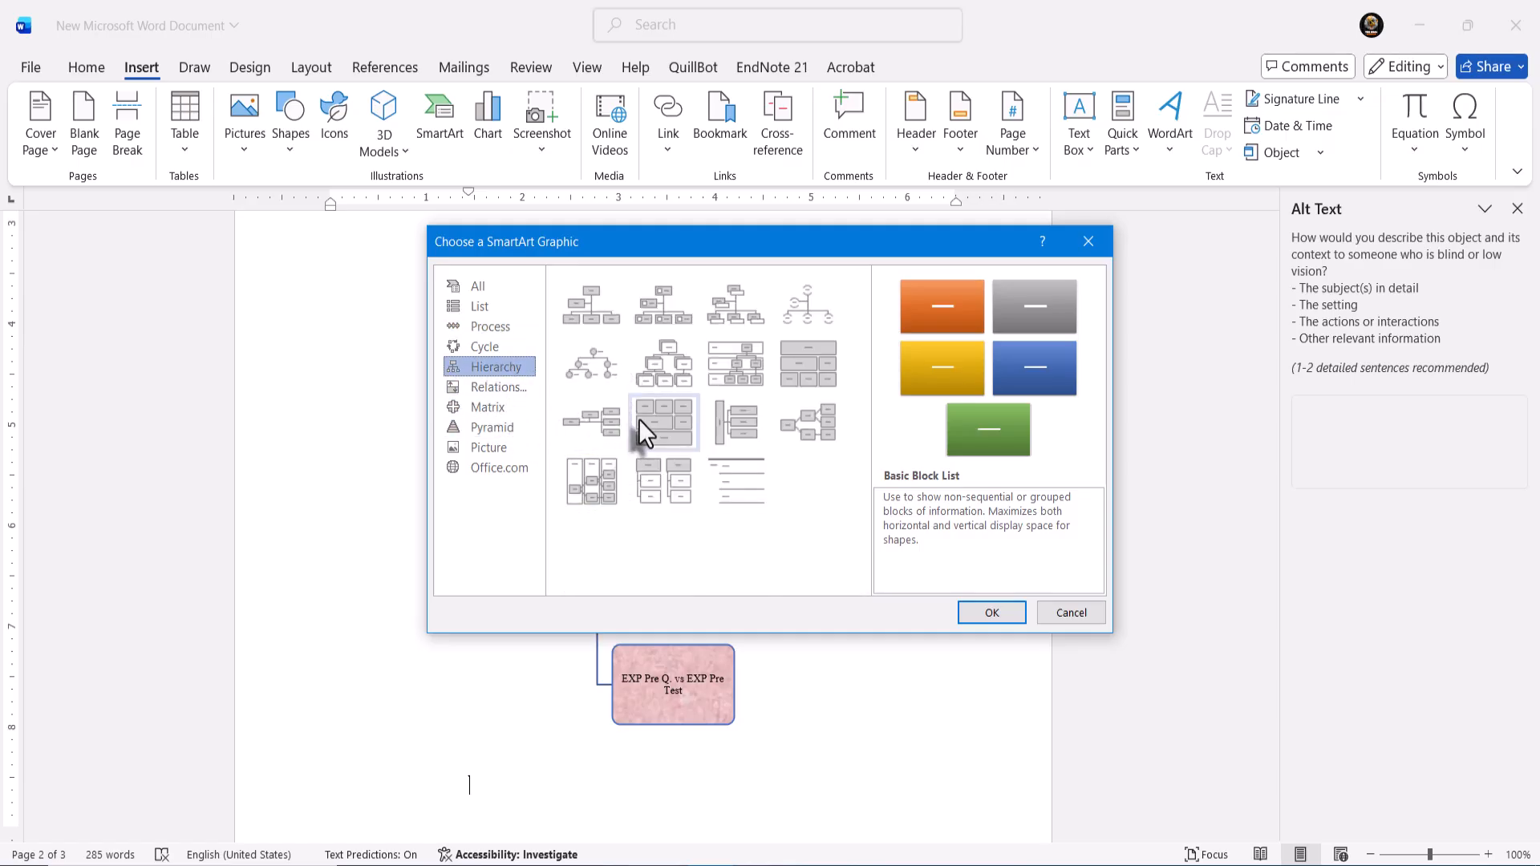
left_click(656, 355)
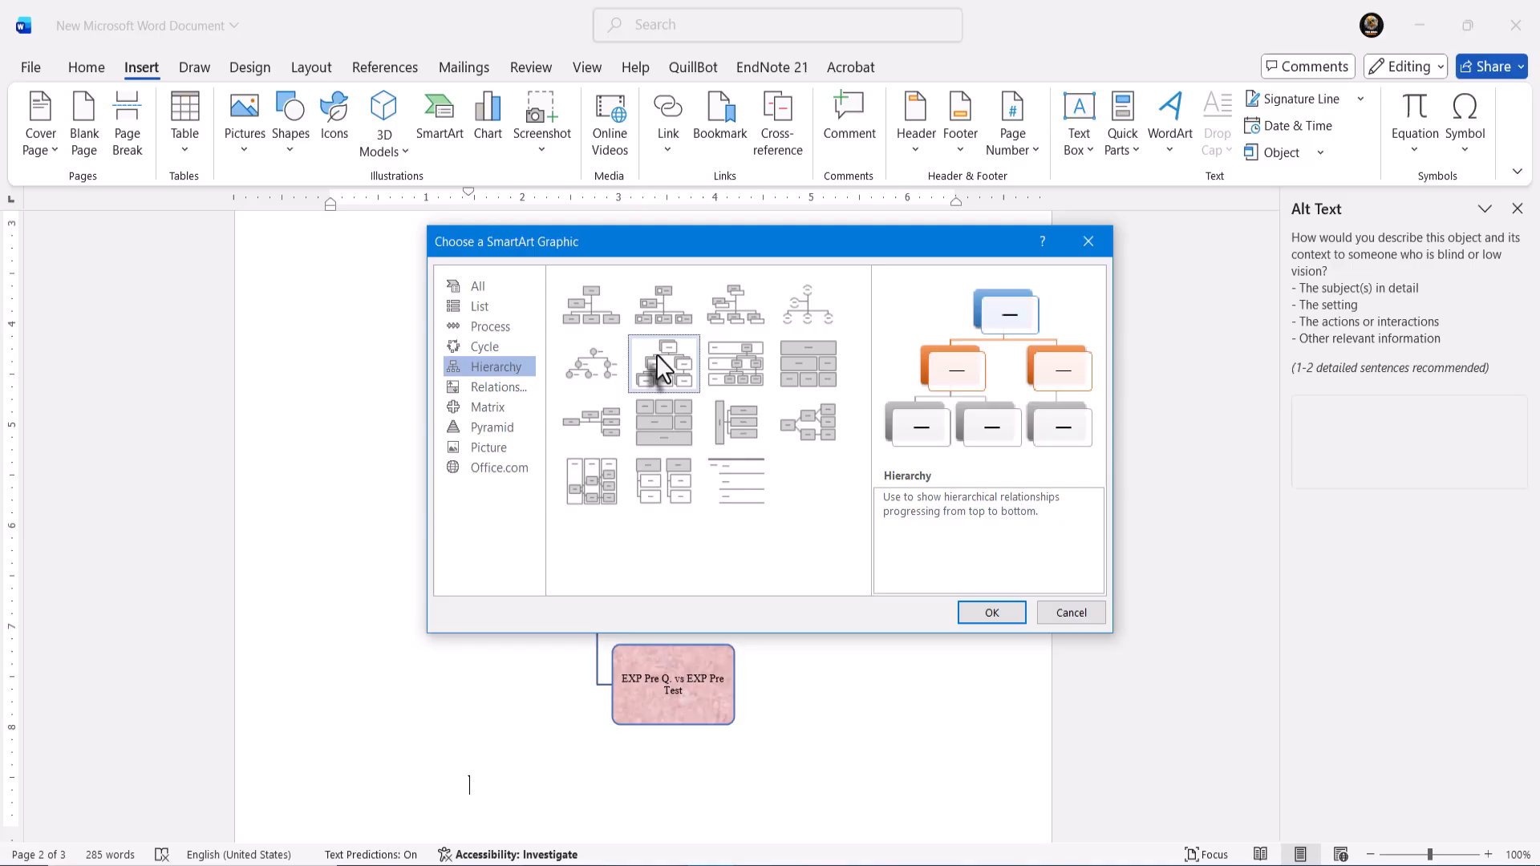
left_click(998, 620)
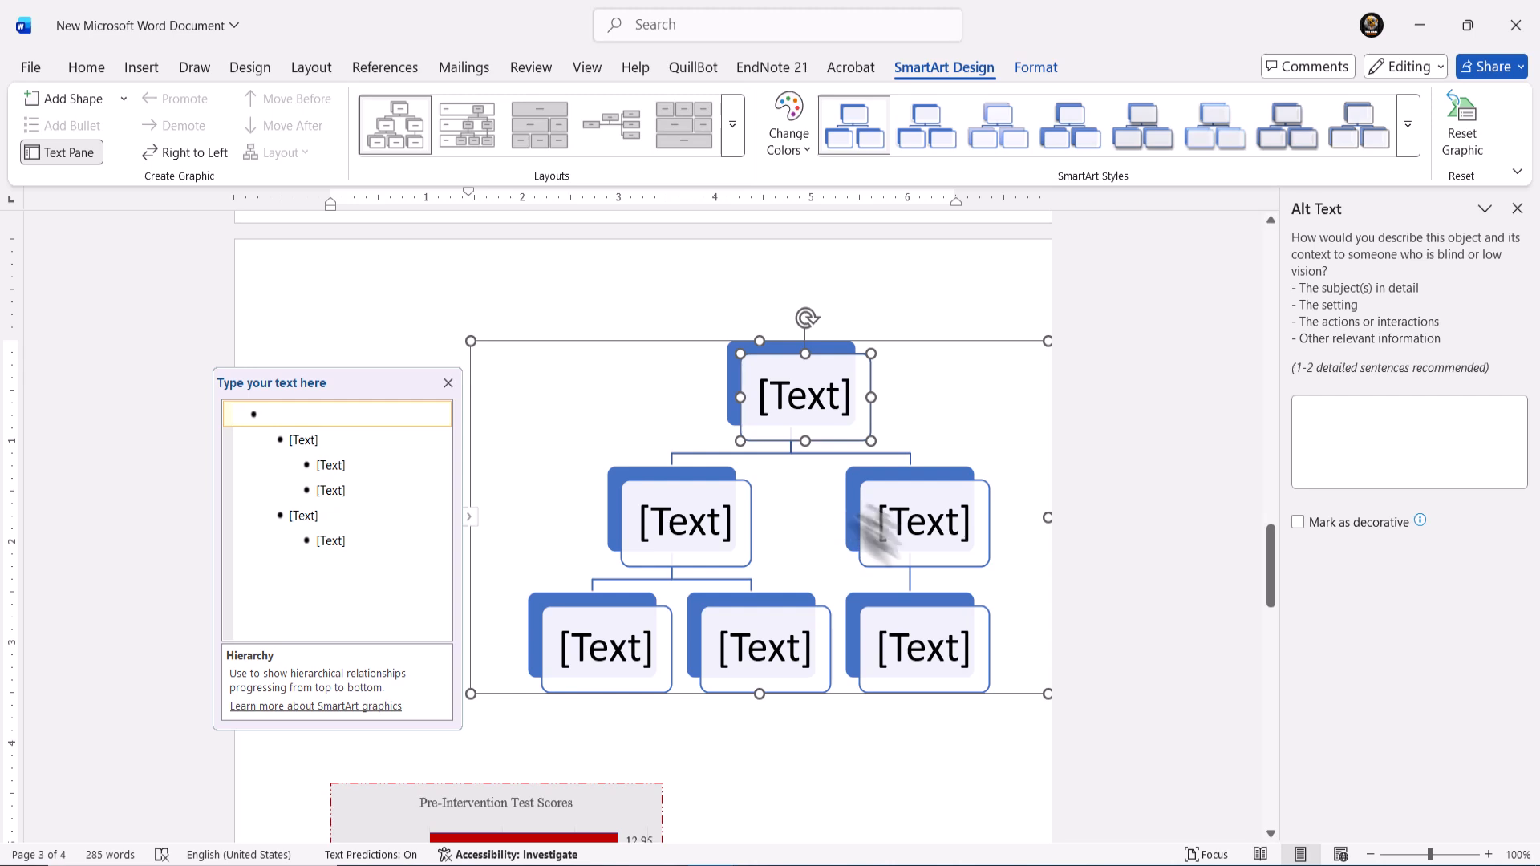
- Add one empty third-level box to each of the two branches of the new hierarchy SmartArt
left_click(742, 641)
left_click(365, 430)
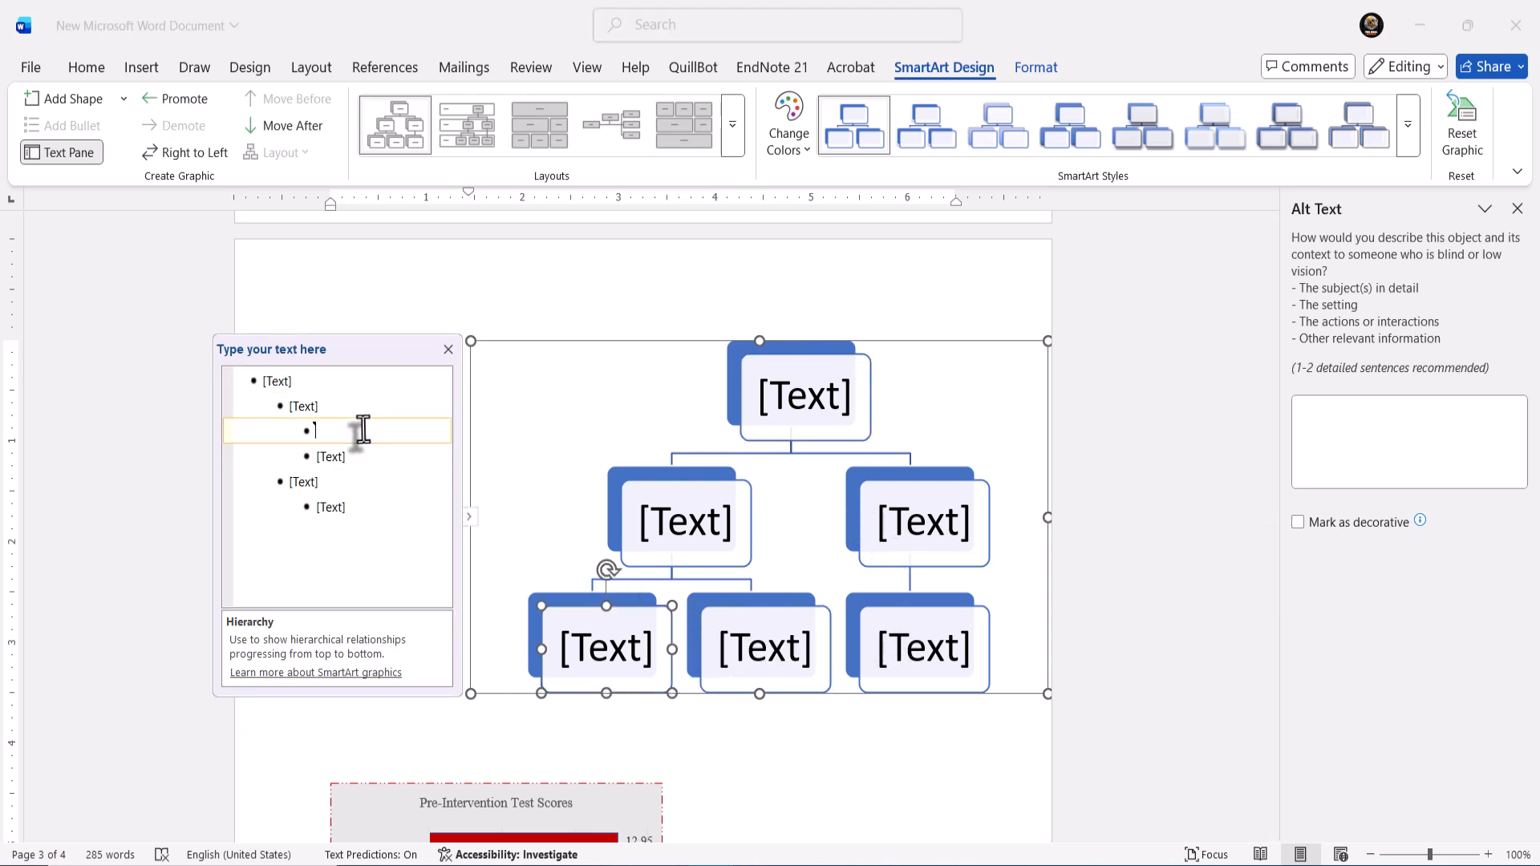
key("Return")
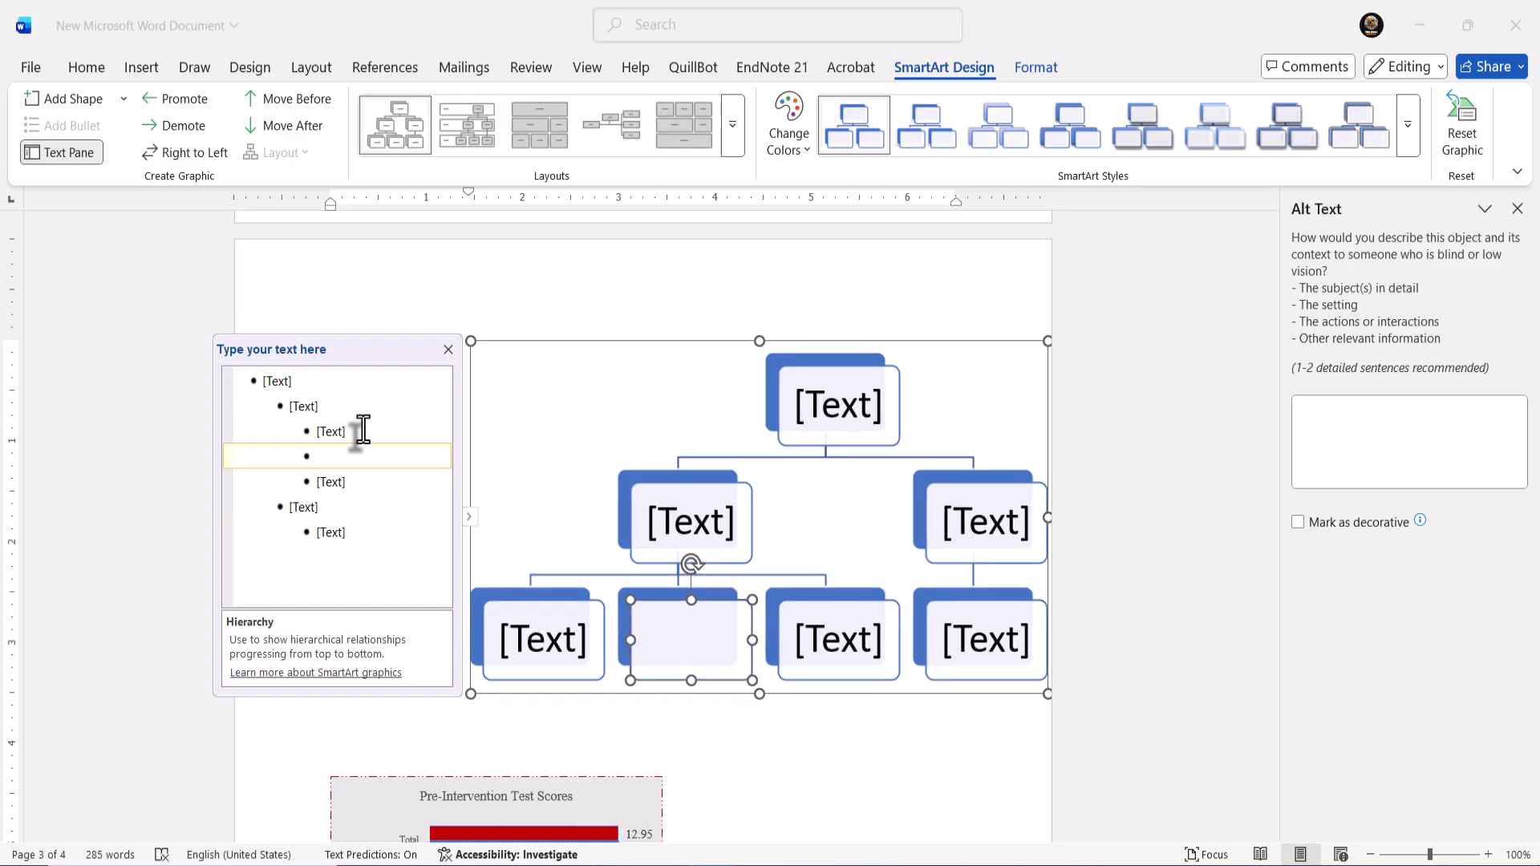
left_click(365, 529)
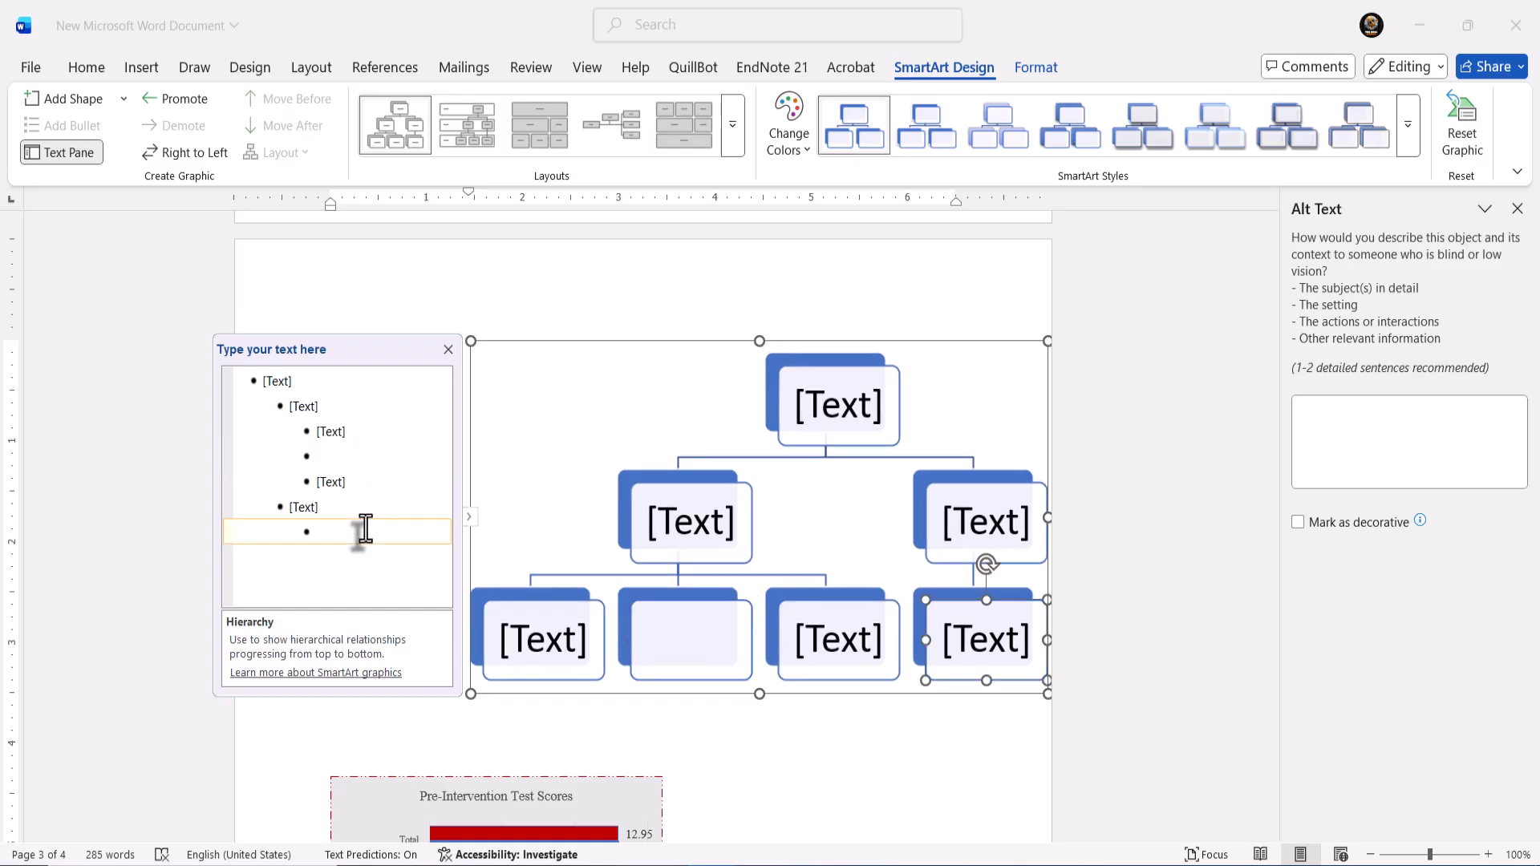
key("Return")
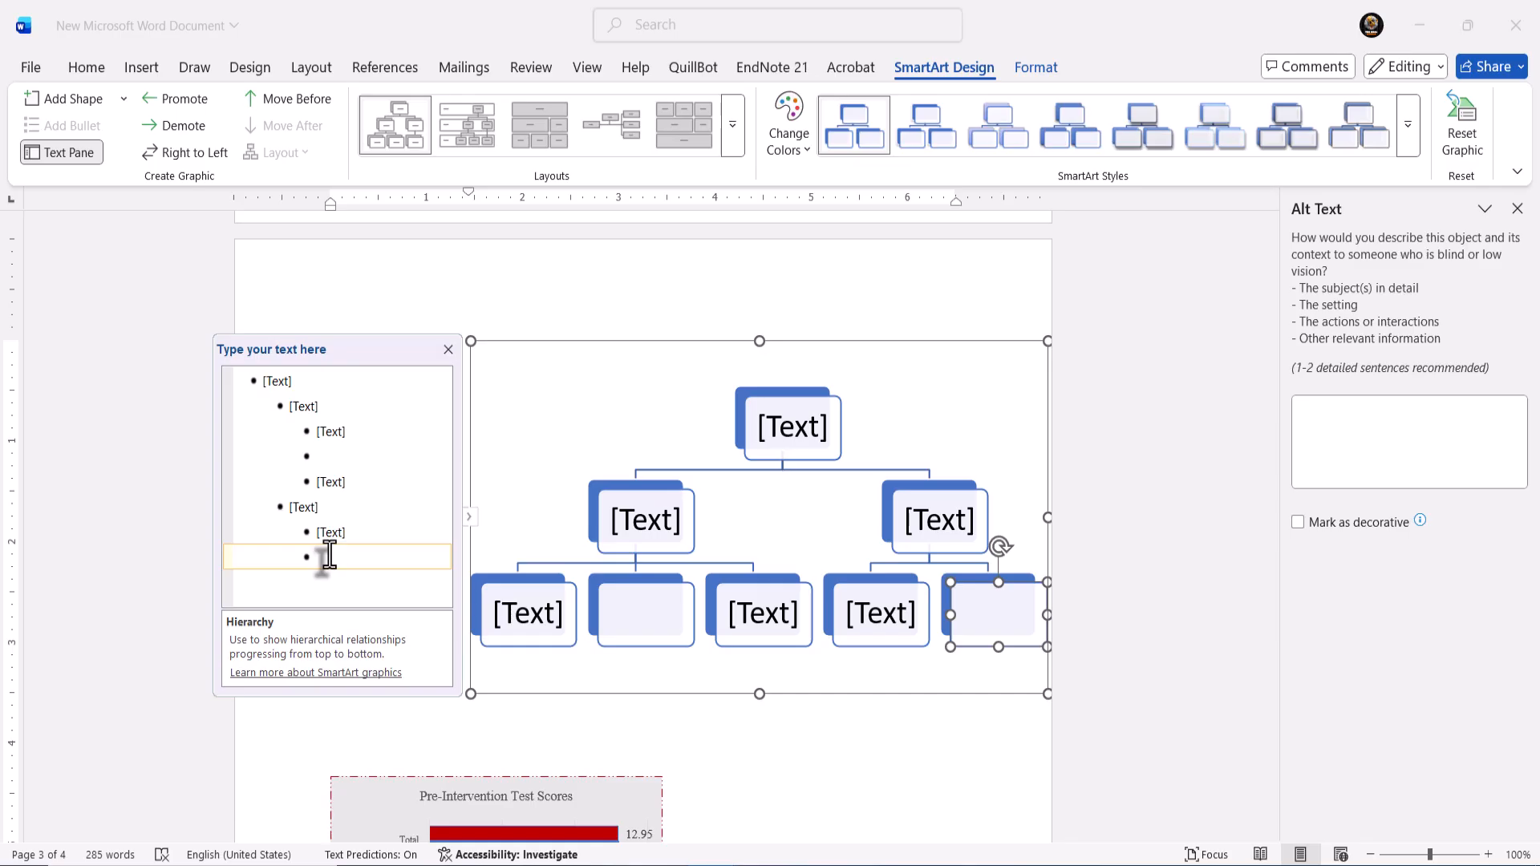
- Demote the last added box one level, then promote it step by step to the top level of the hierarchy
left_click(176, 125)
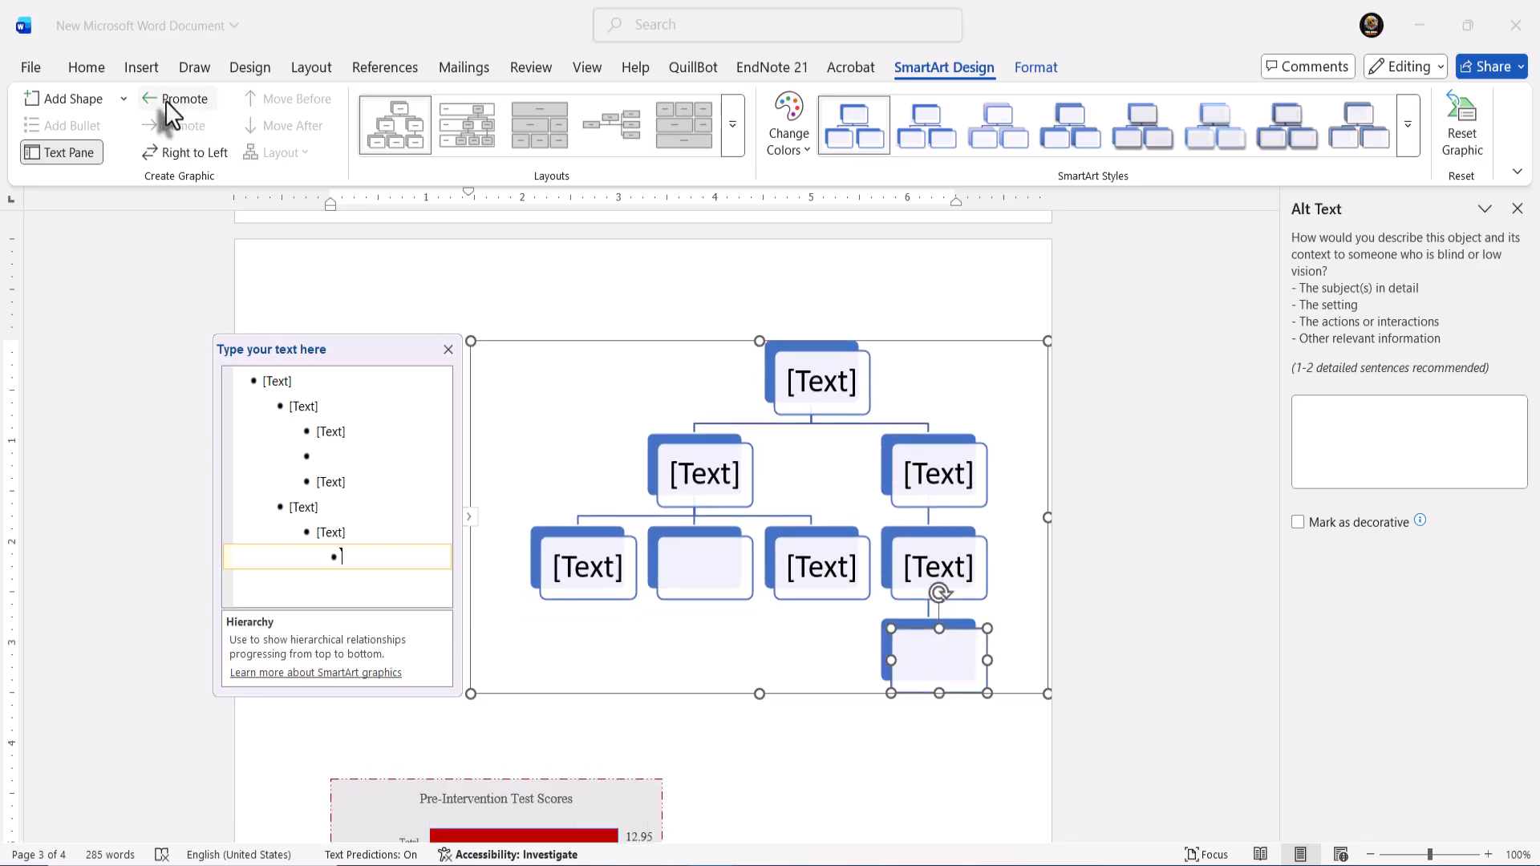
left_click(165, 99)
left_click(165, 100)
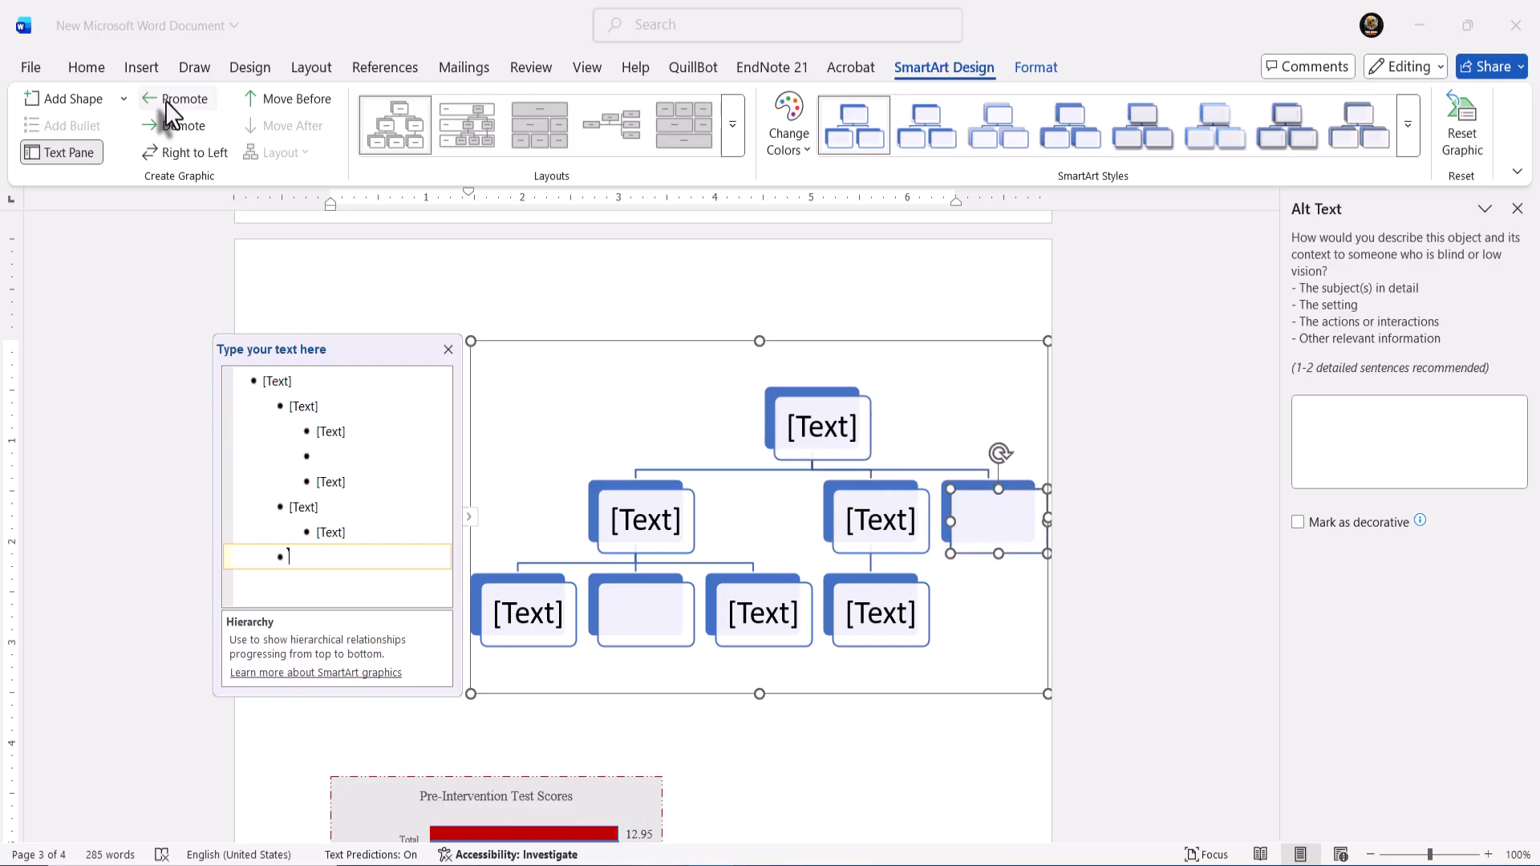
left_click(165, 99)
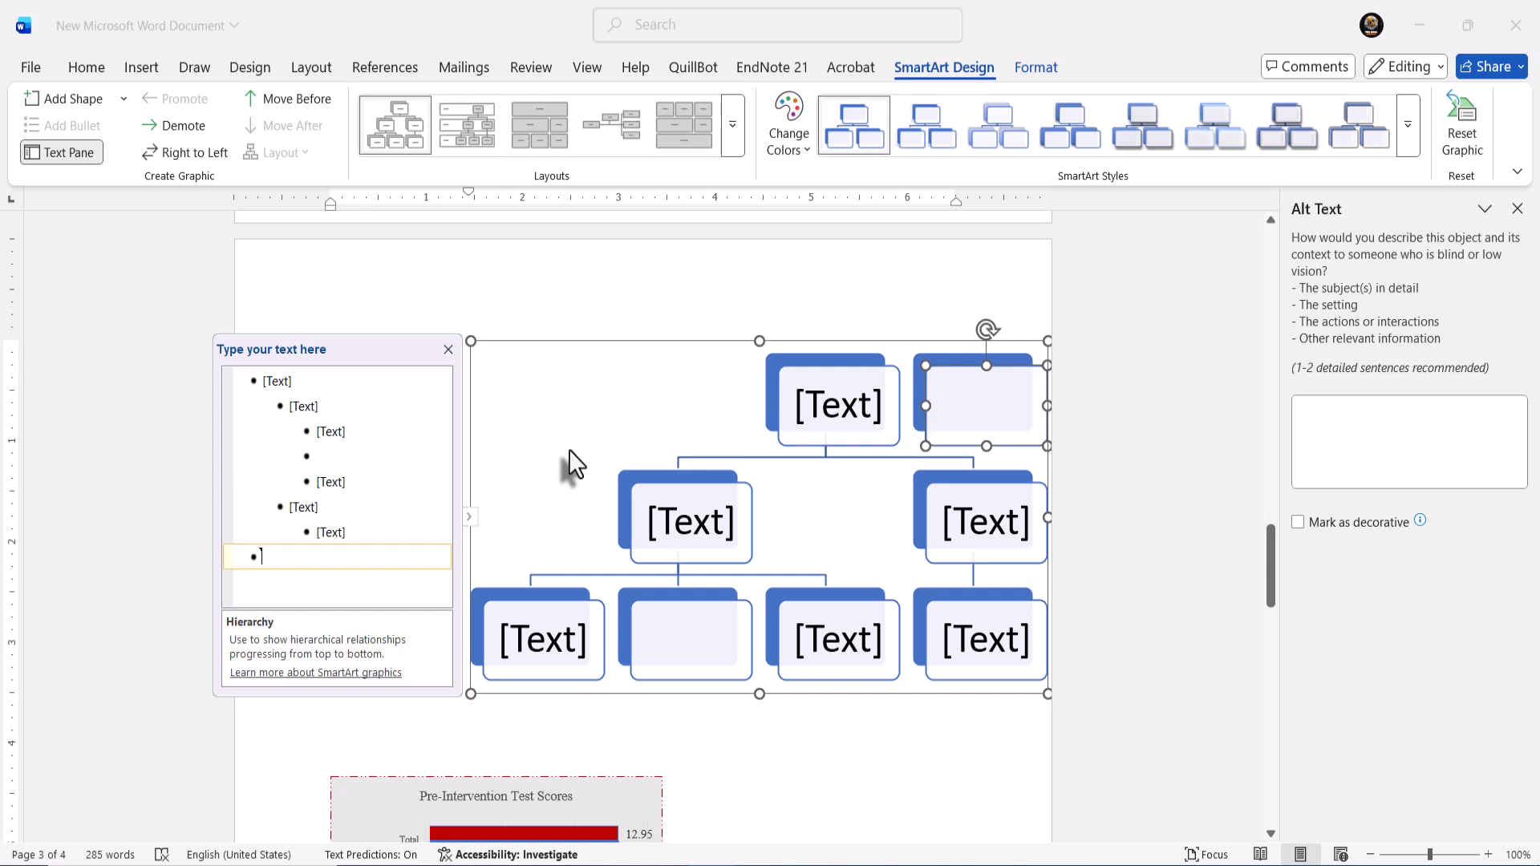
- Hide the SmartArt text pane and delete the whole new hierarchy graphic from the document
left_click(817, 415)
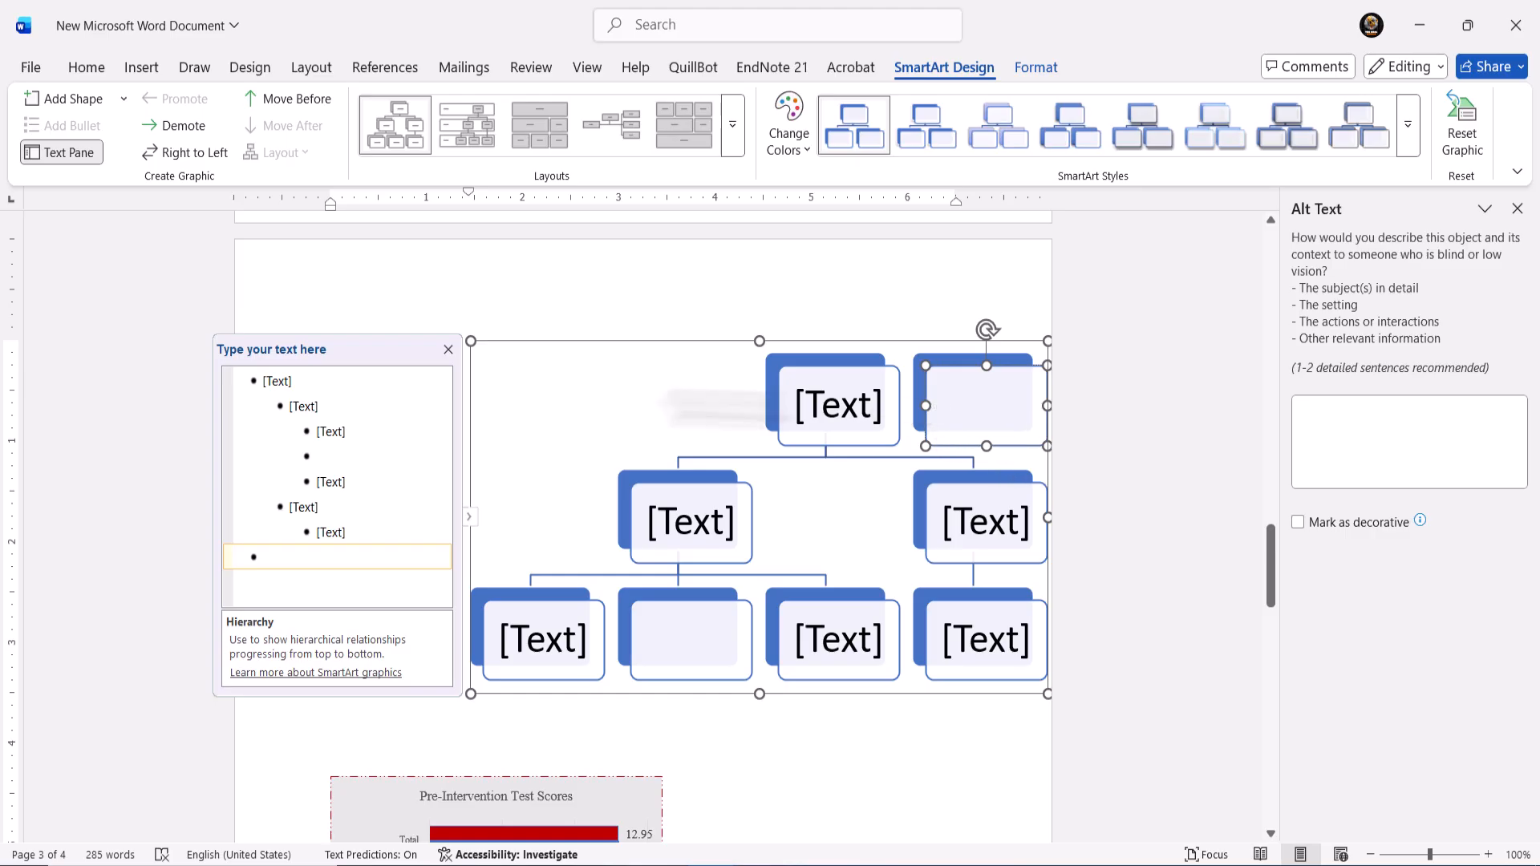
left_click(450, 353)
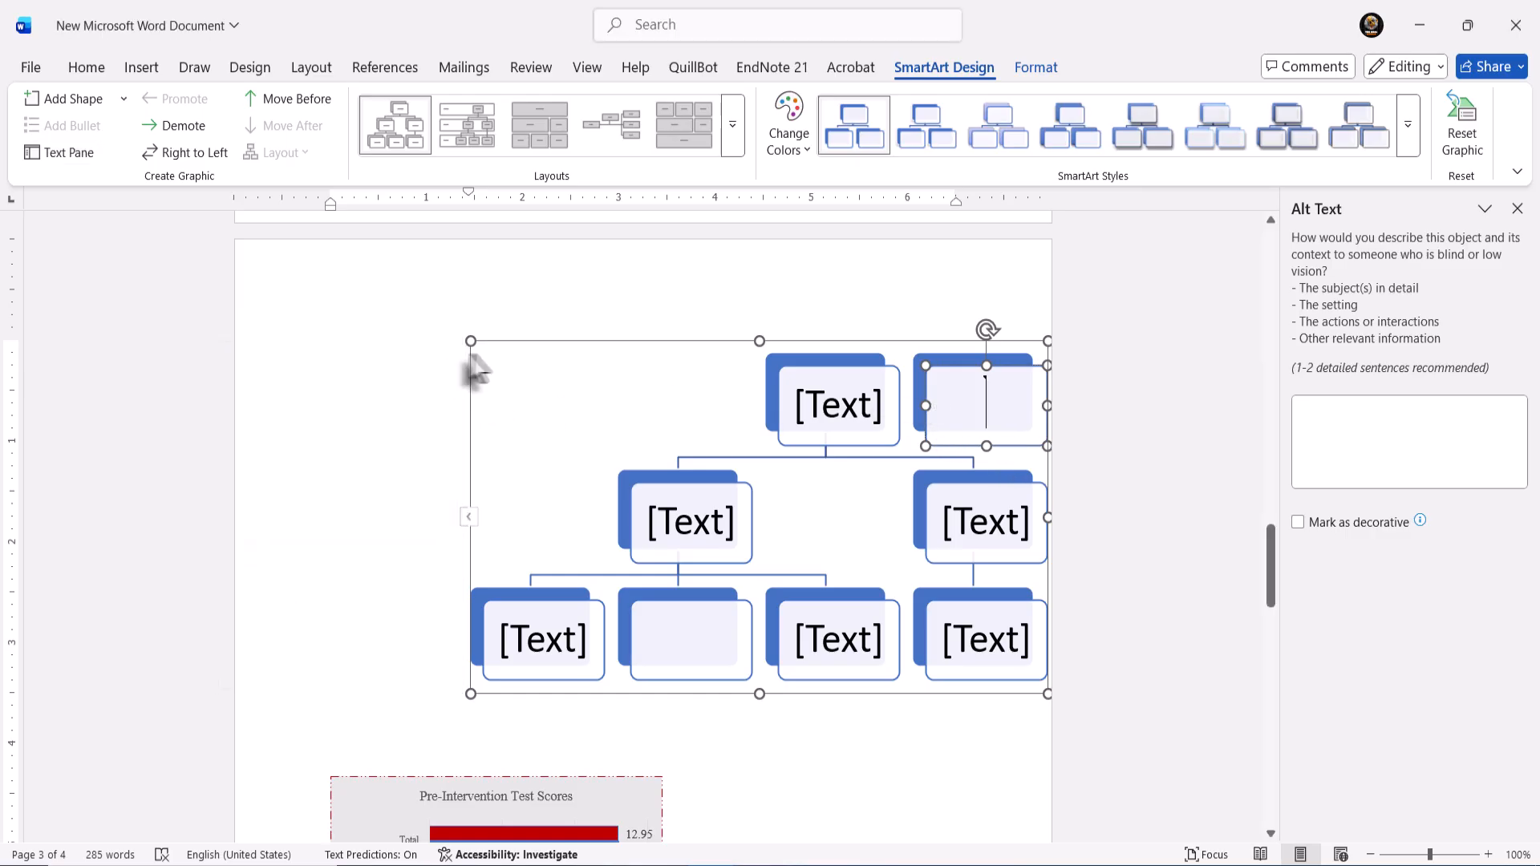
left_click_drag(585, 348, 439, 331)
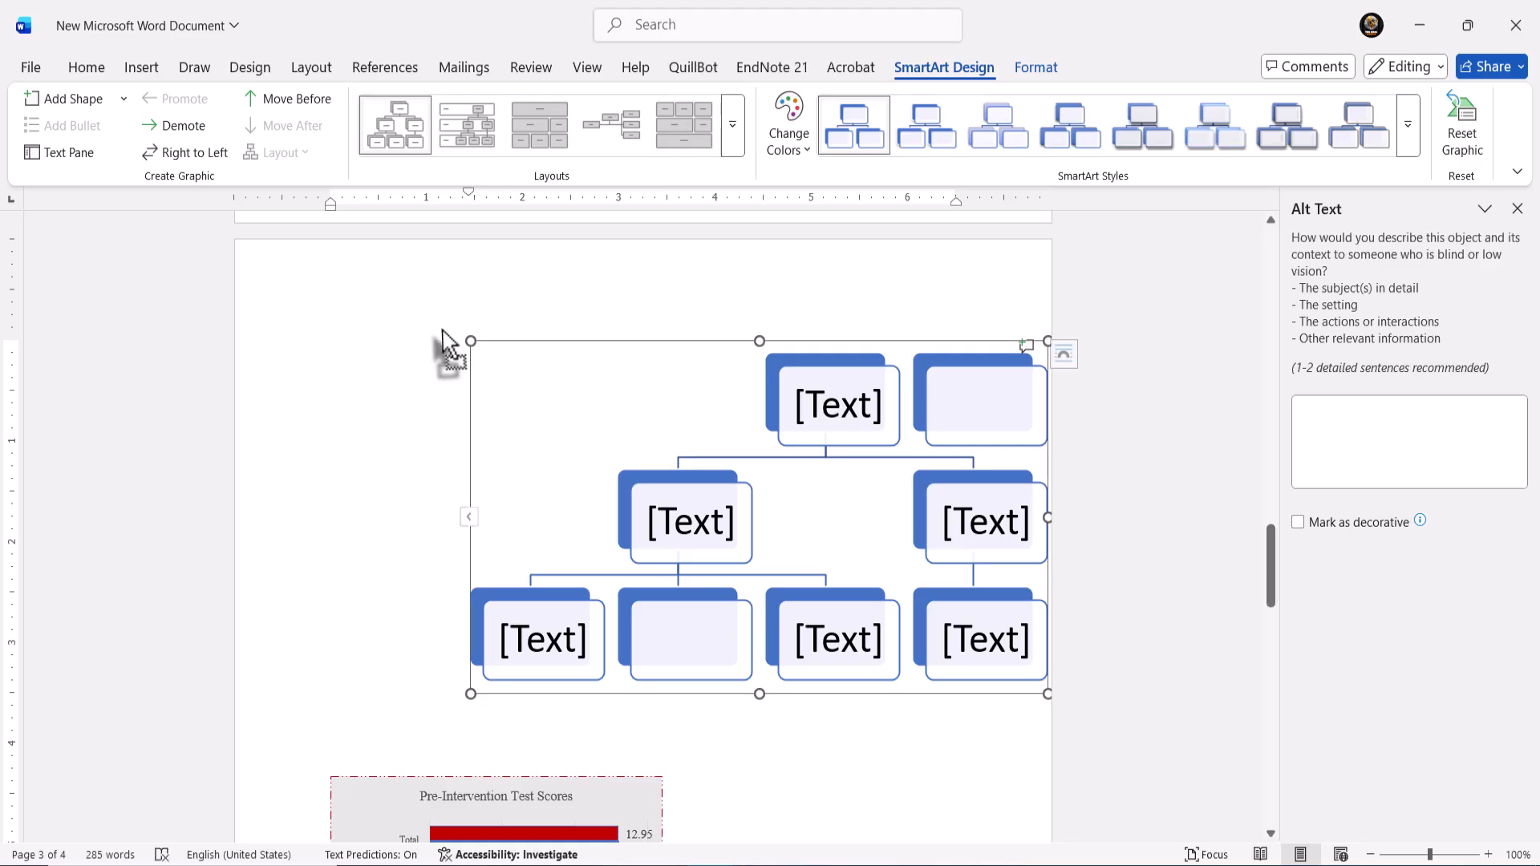
key("Delete")
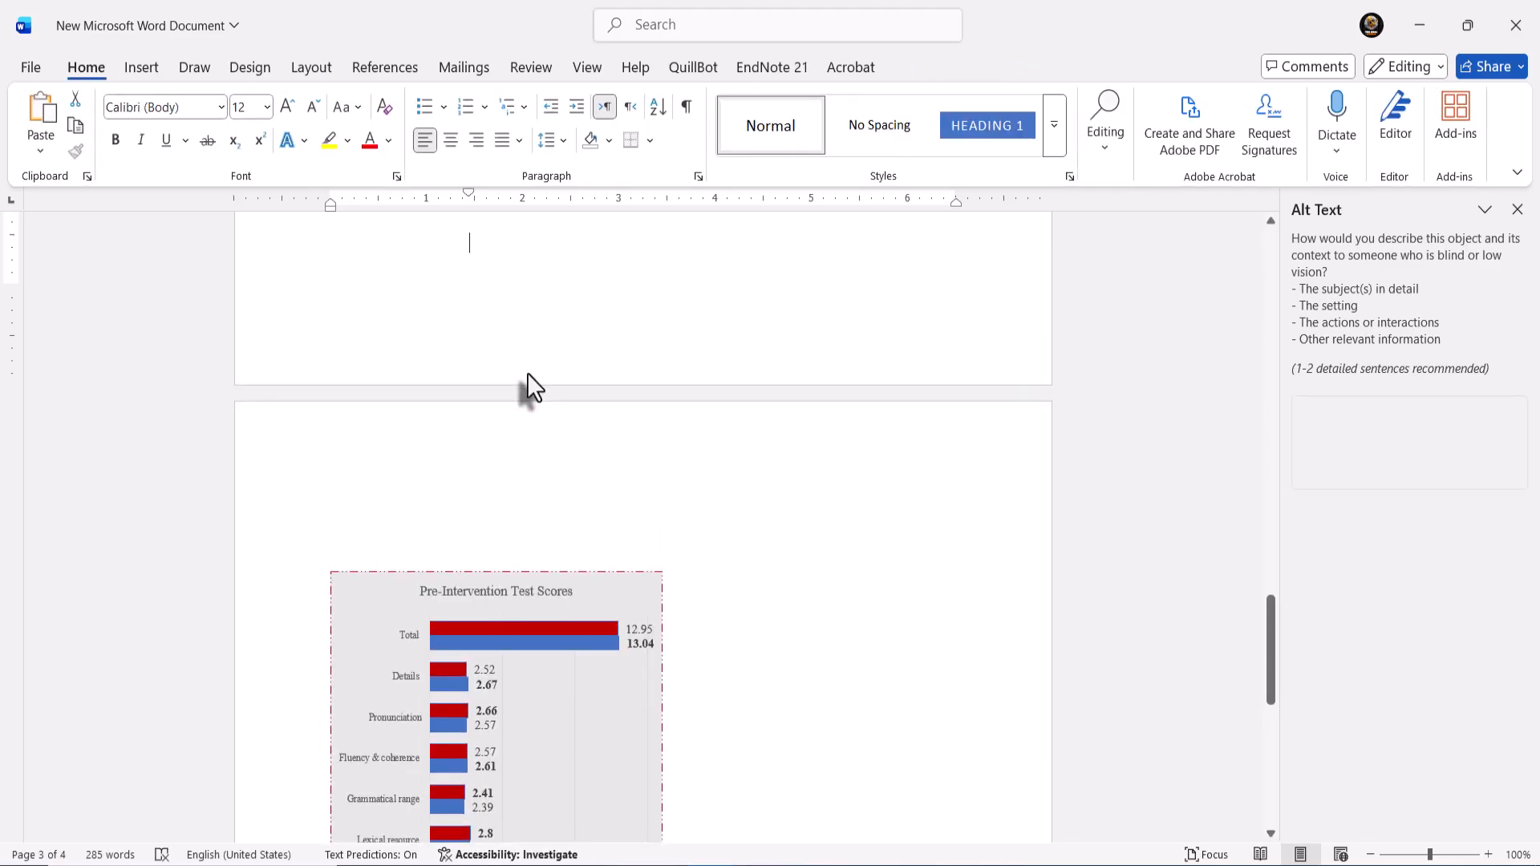
key("ctrl+z")
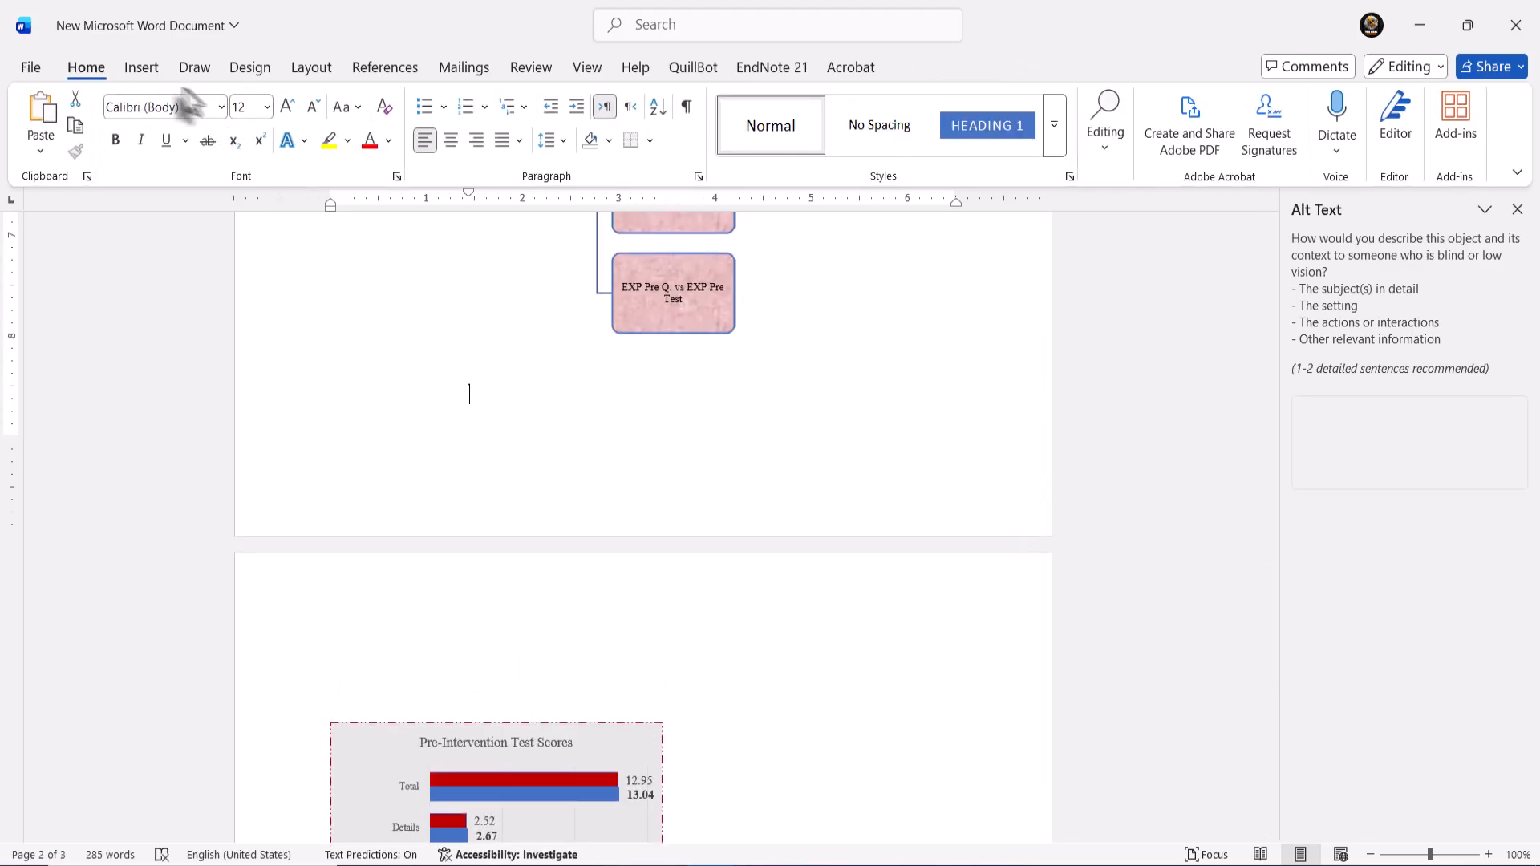
- Preview the pie chart types available for insertion, including 3-D Pie, Bar of Pie and Doughnut
left_click(152, 74)
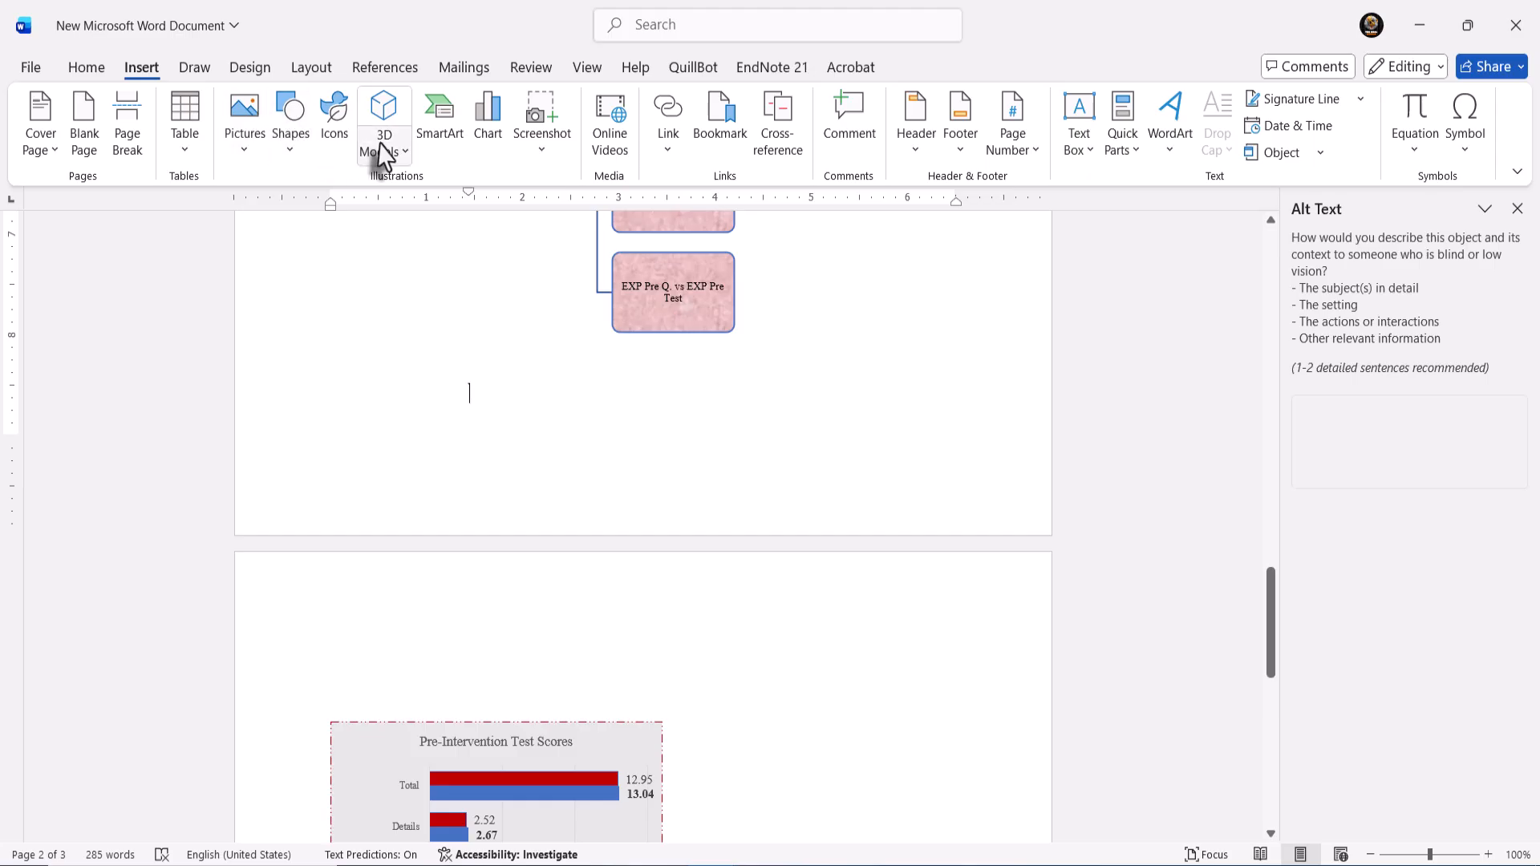
left_click(482, 139)
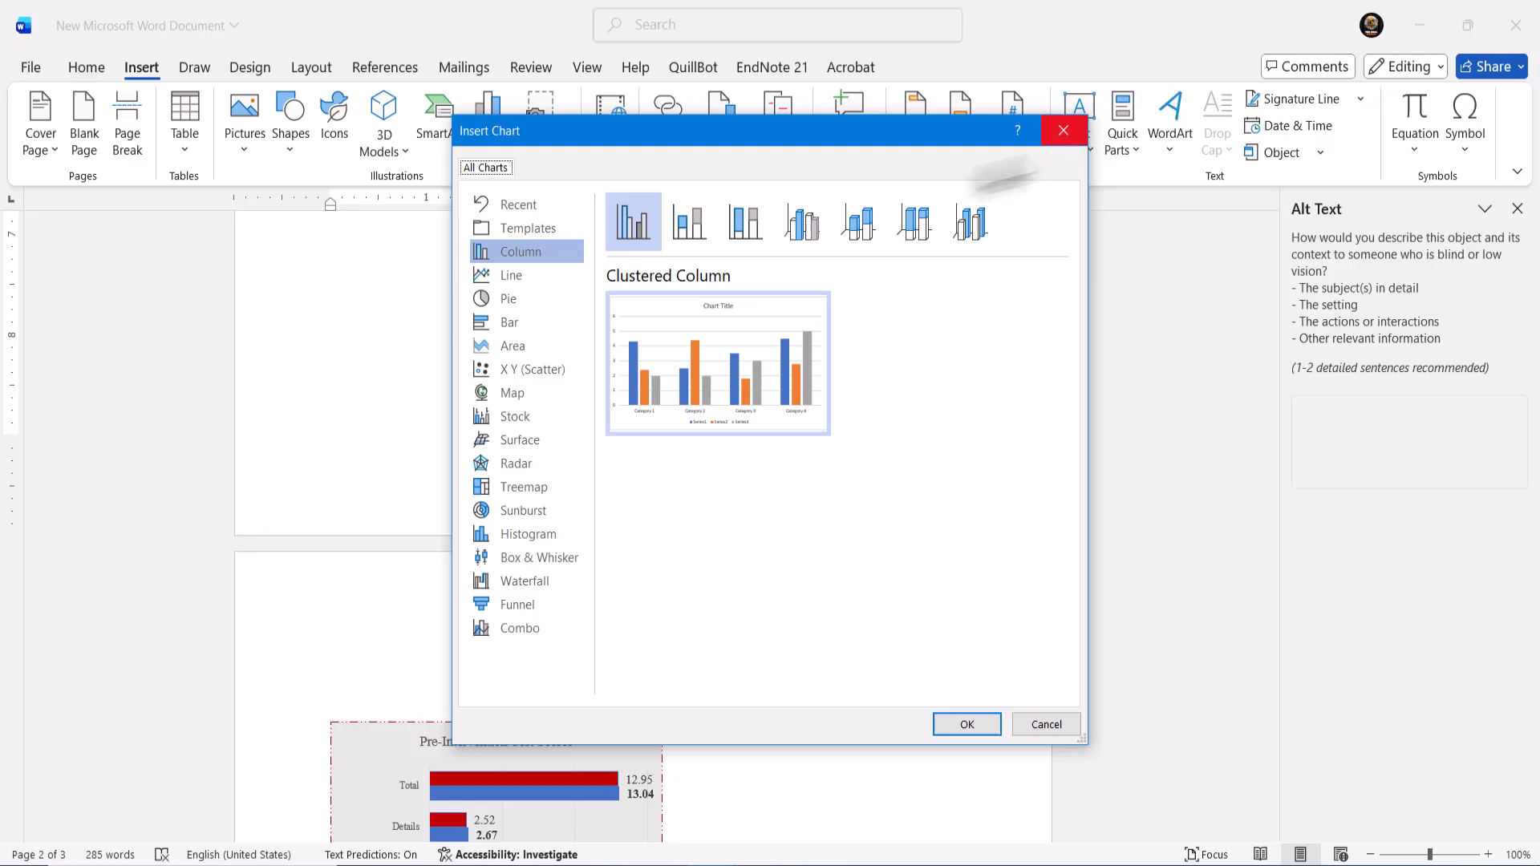
left_click(551, 300)
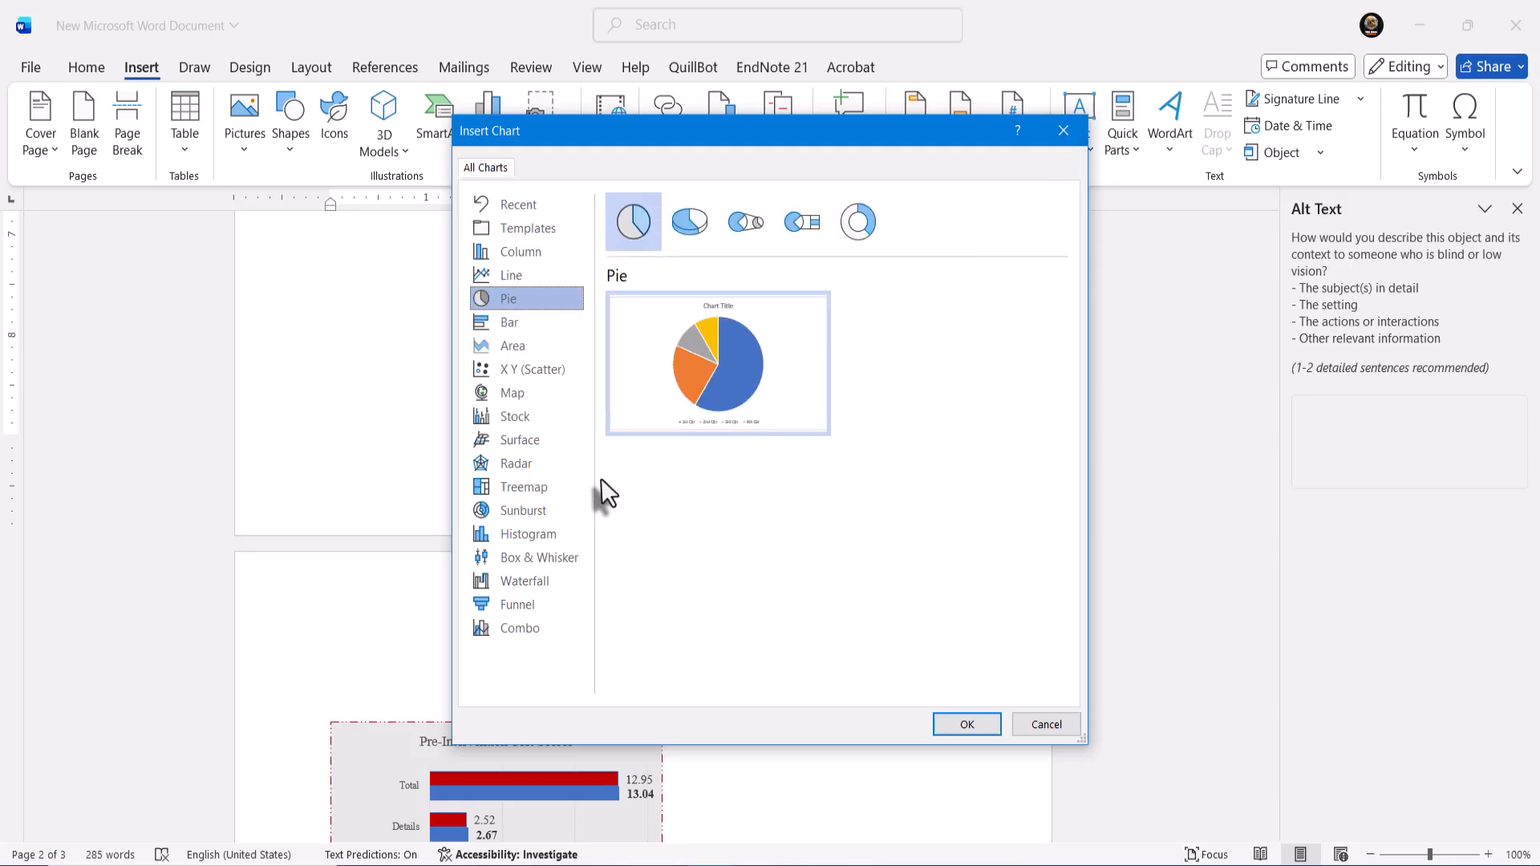
mouse_move(619, 432)
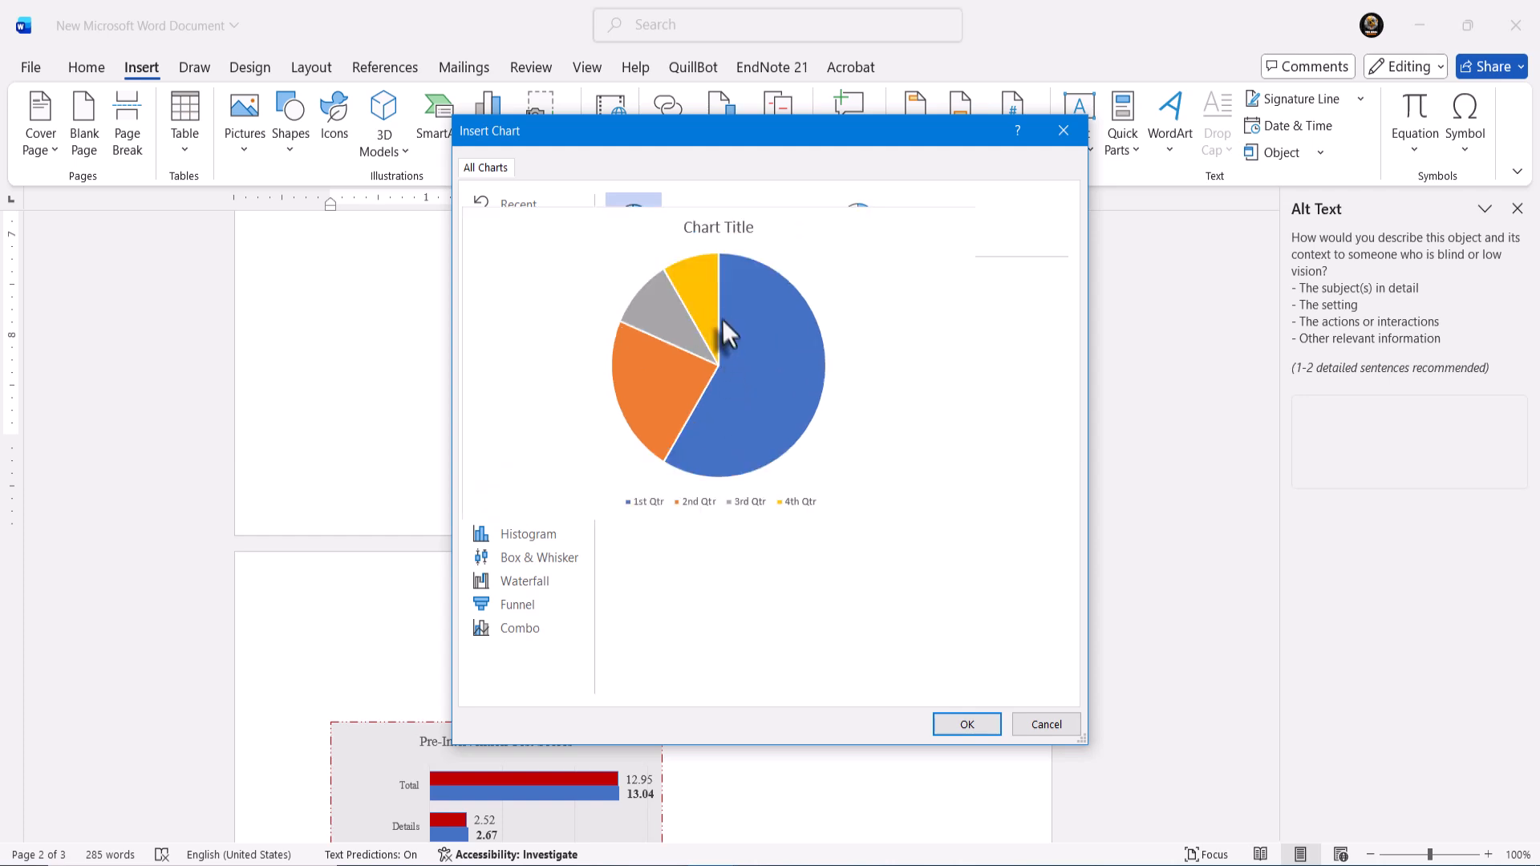
left_click(693, 225)
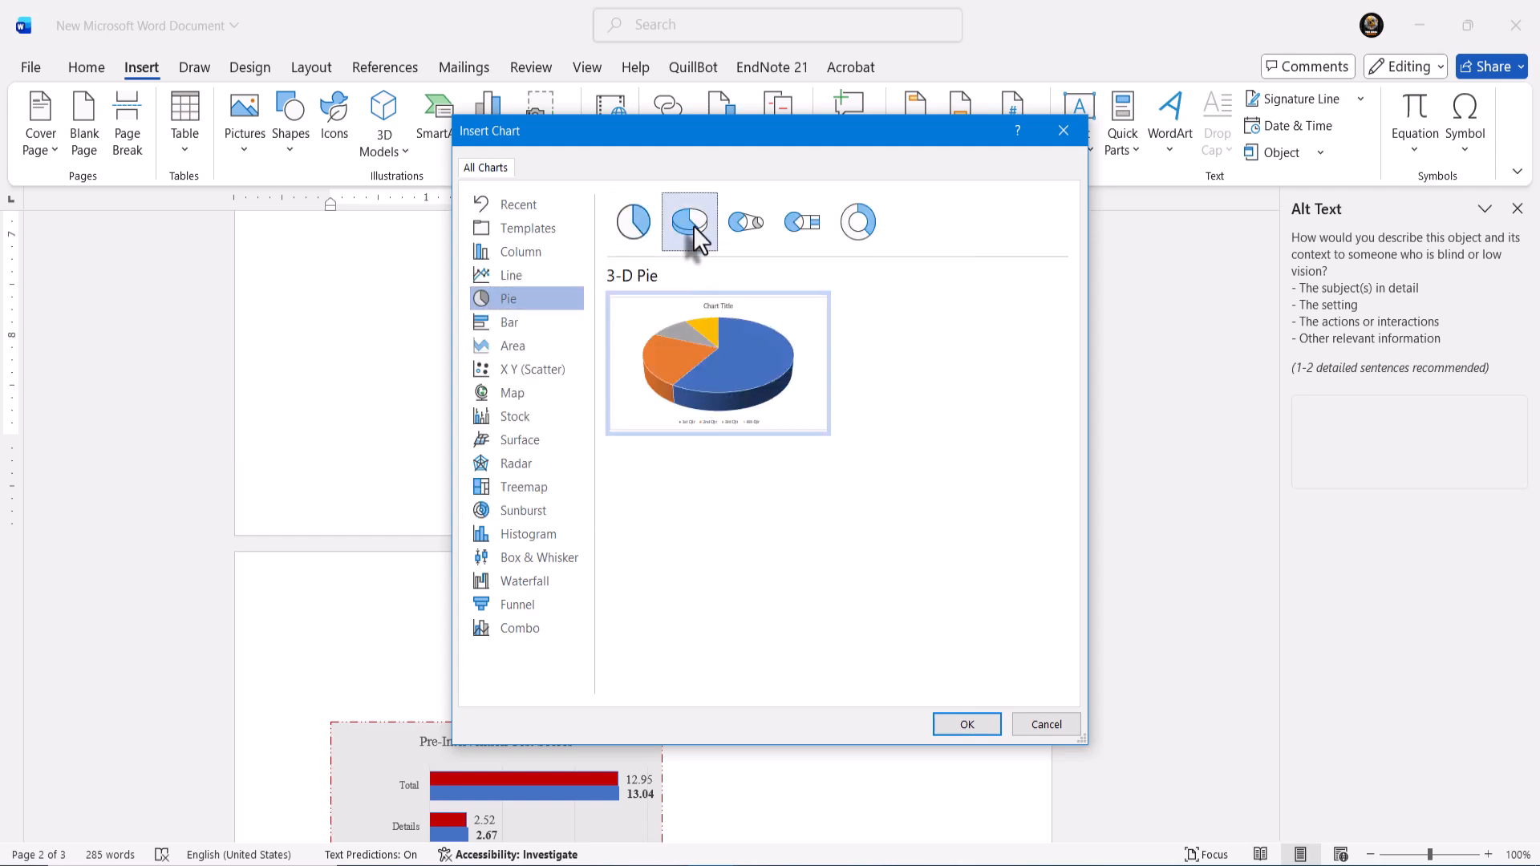
left_click(749, 227)
left_click(790, 225)
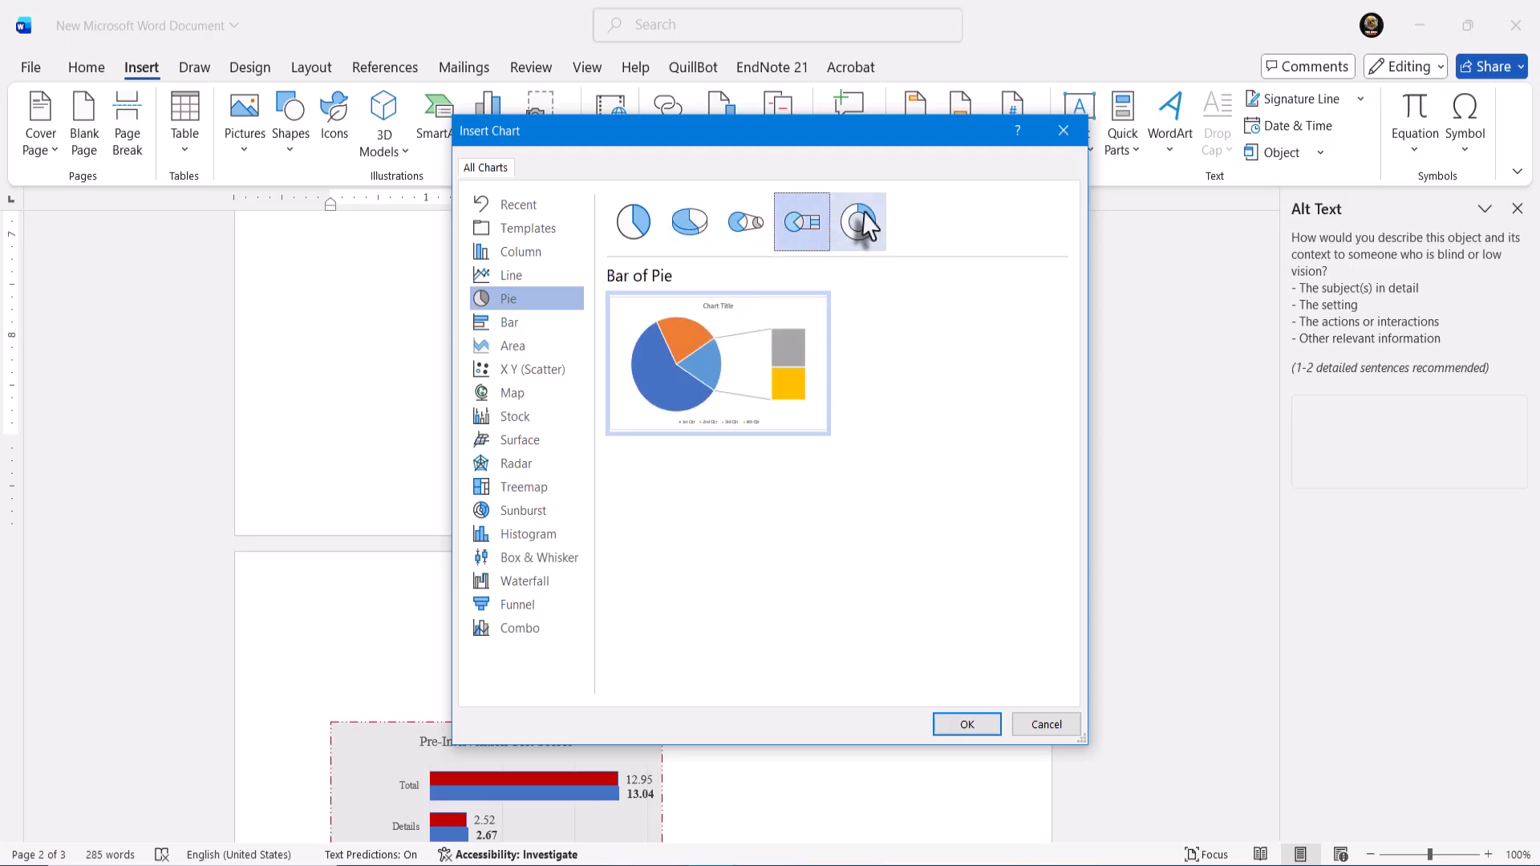
left_click(860, 217)
left_click(808, 225)
left_click(863, 226)
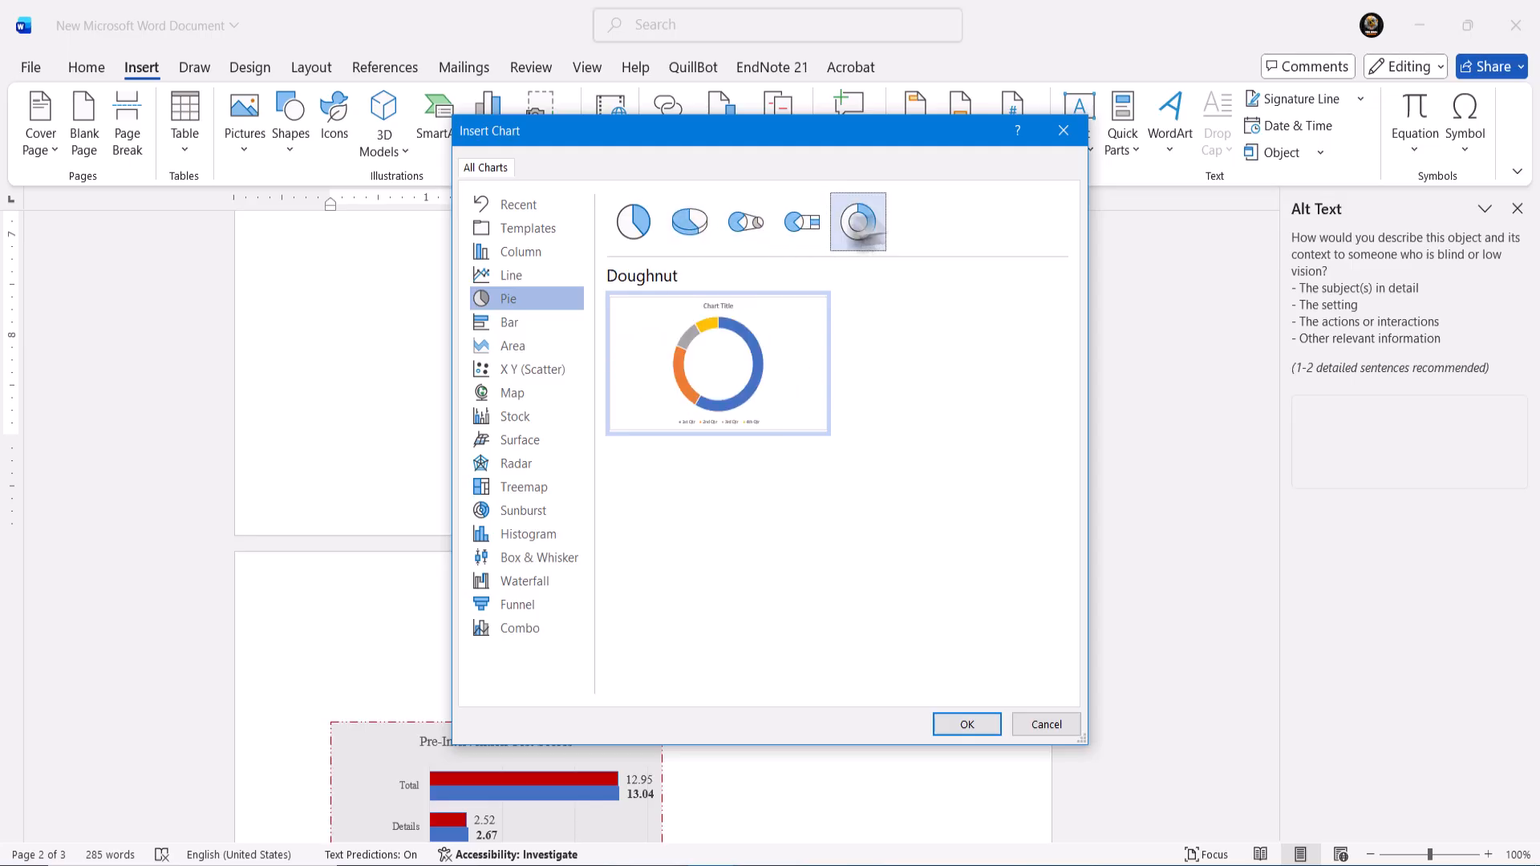
left_click(634, 239)
- Preview the Bar, Area, Map, Stock, Surface, Radar, Treemap, Histogram and Column chart categories, then dismiss the chart selection without inserting one
left_click(566, 323)
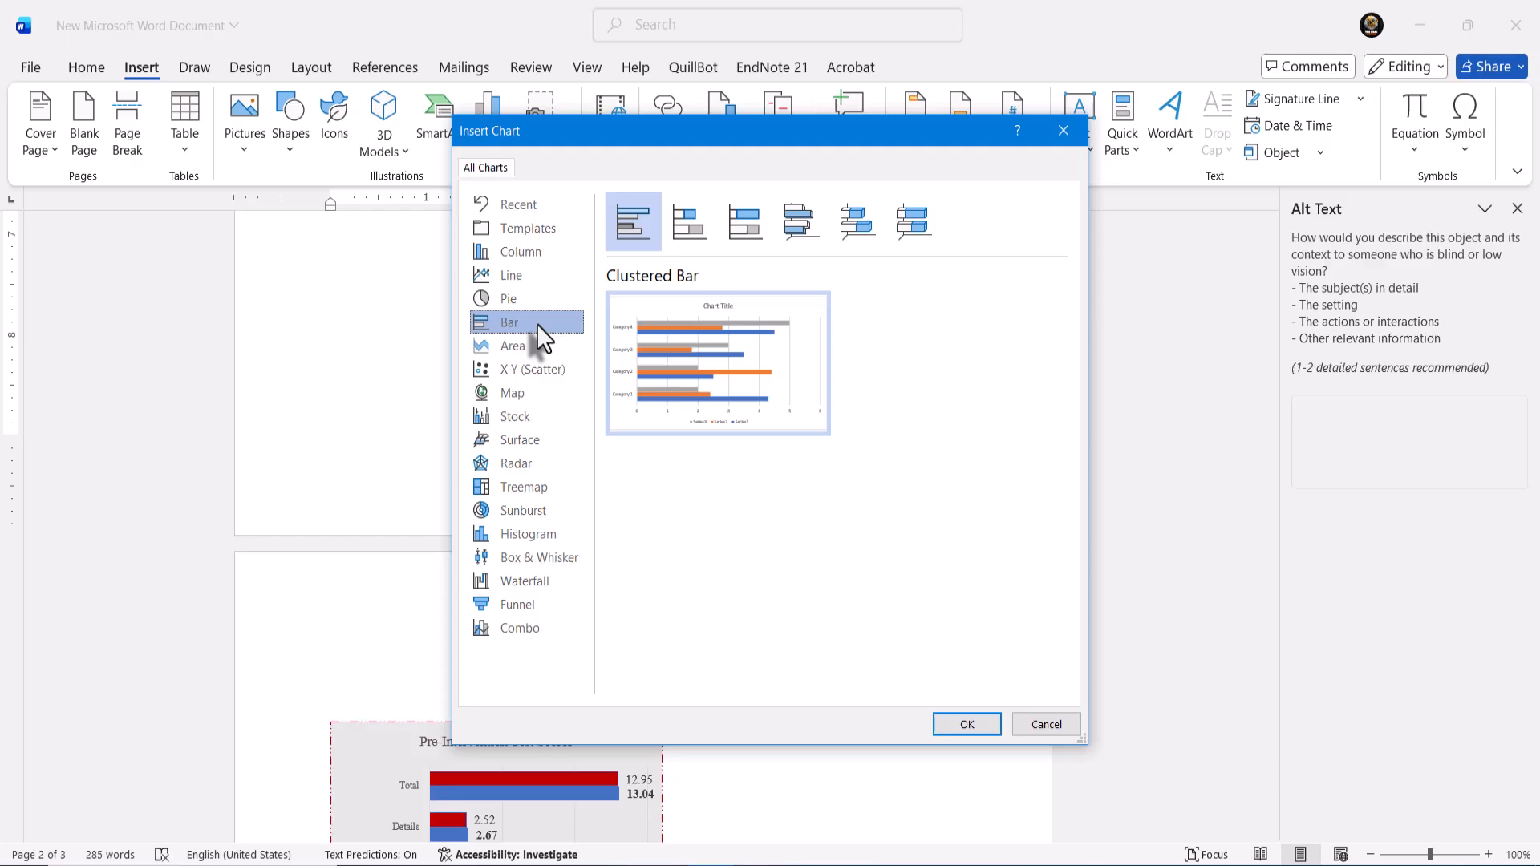
left_click(529, 349)
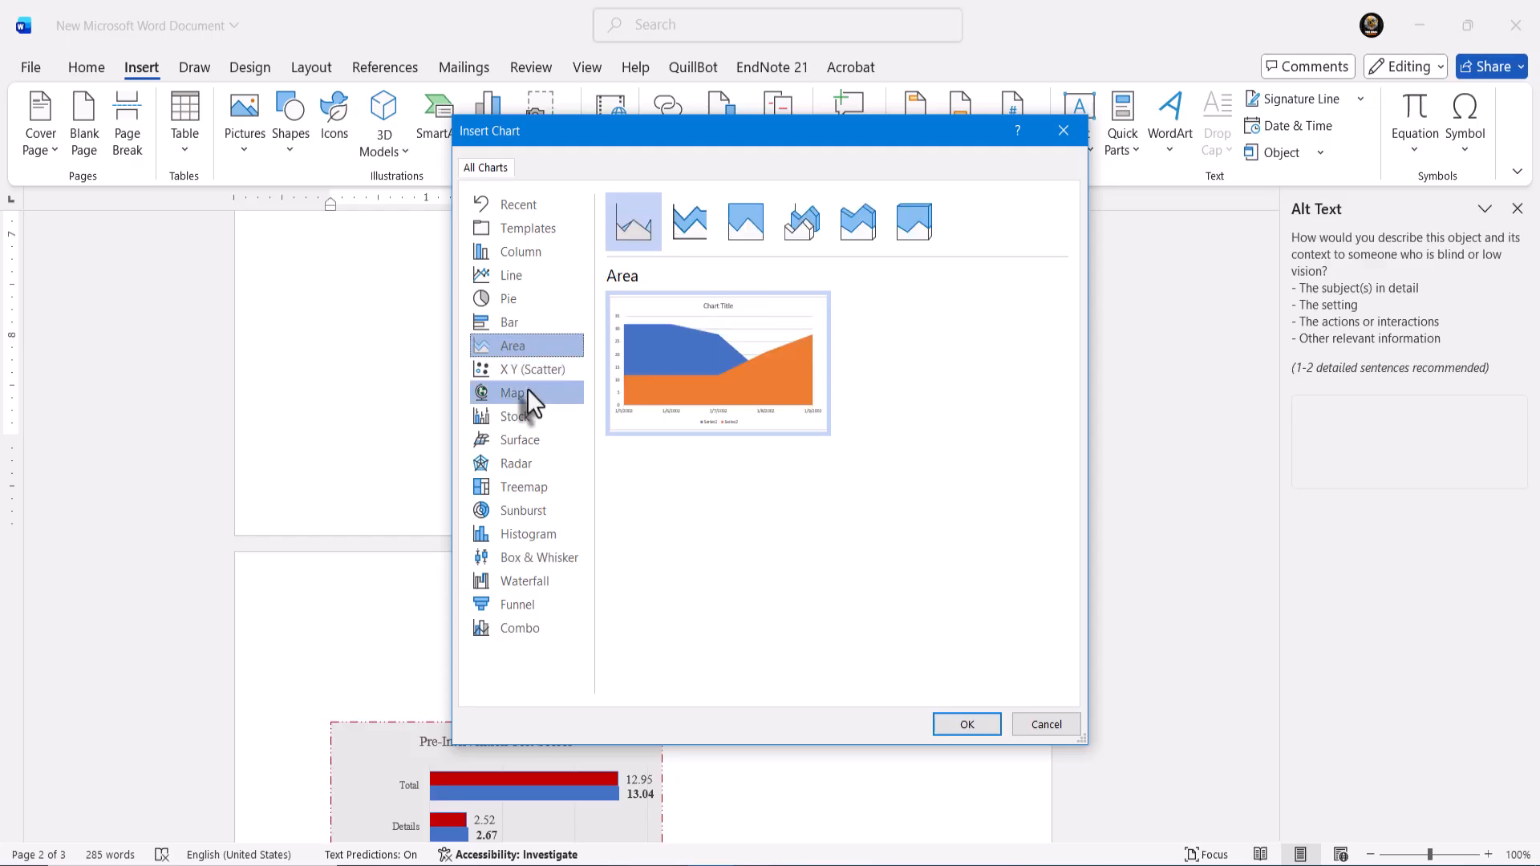
left_click(527, 390)
left_click(527, 417)
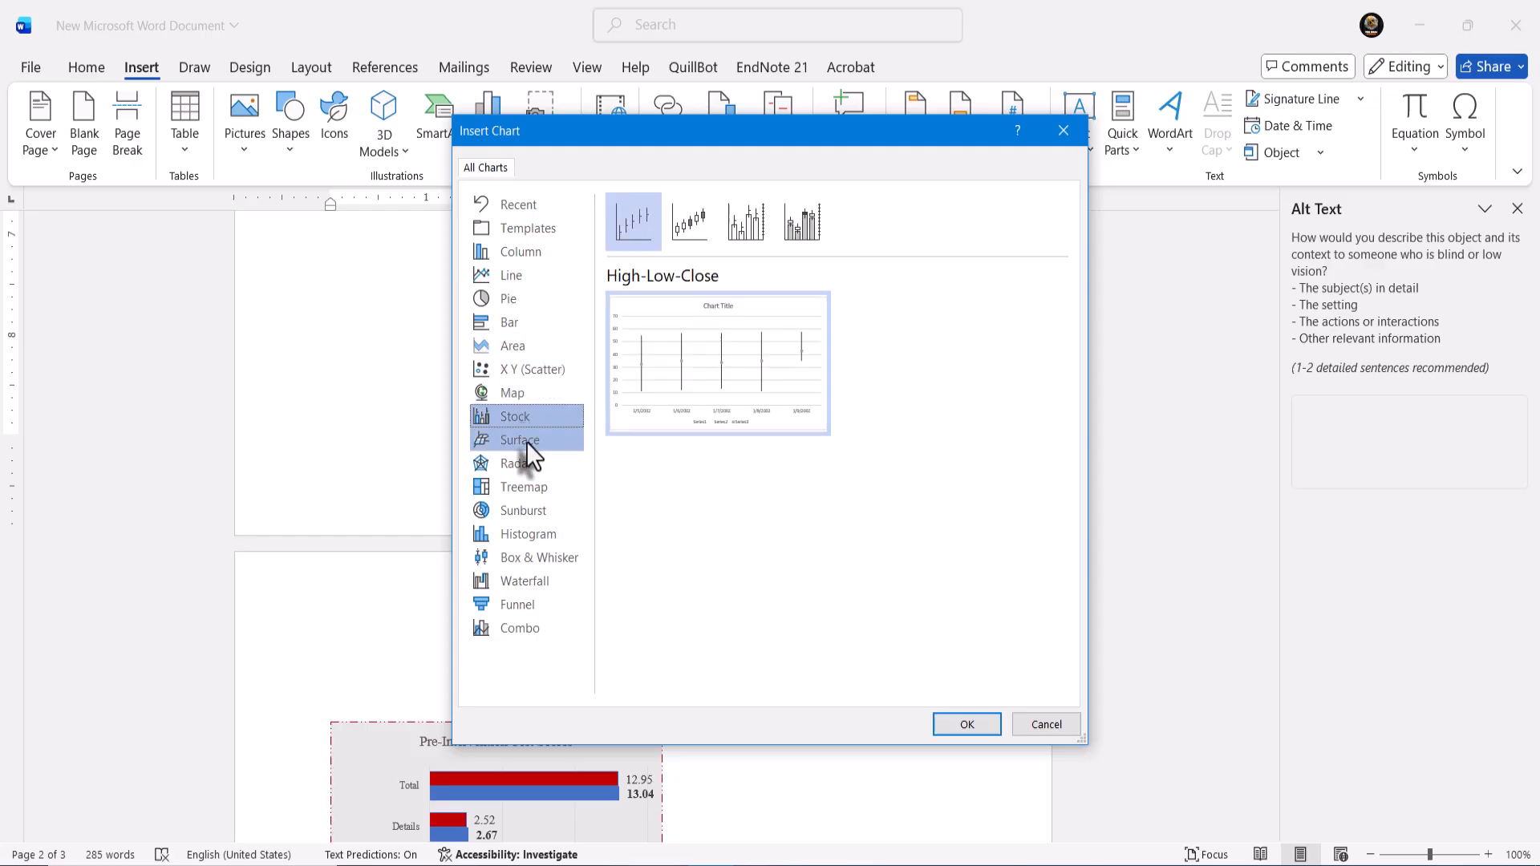
left_click(526, 441)
left_click(527, 470)
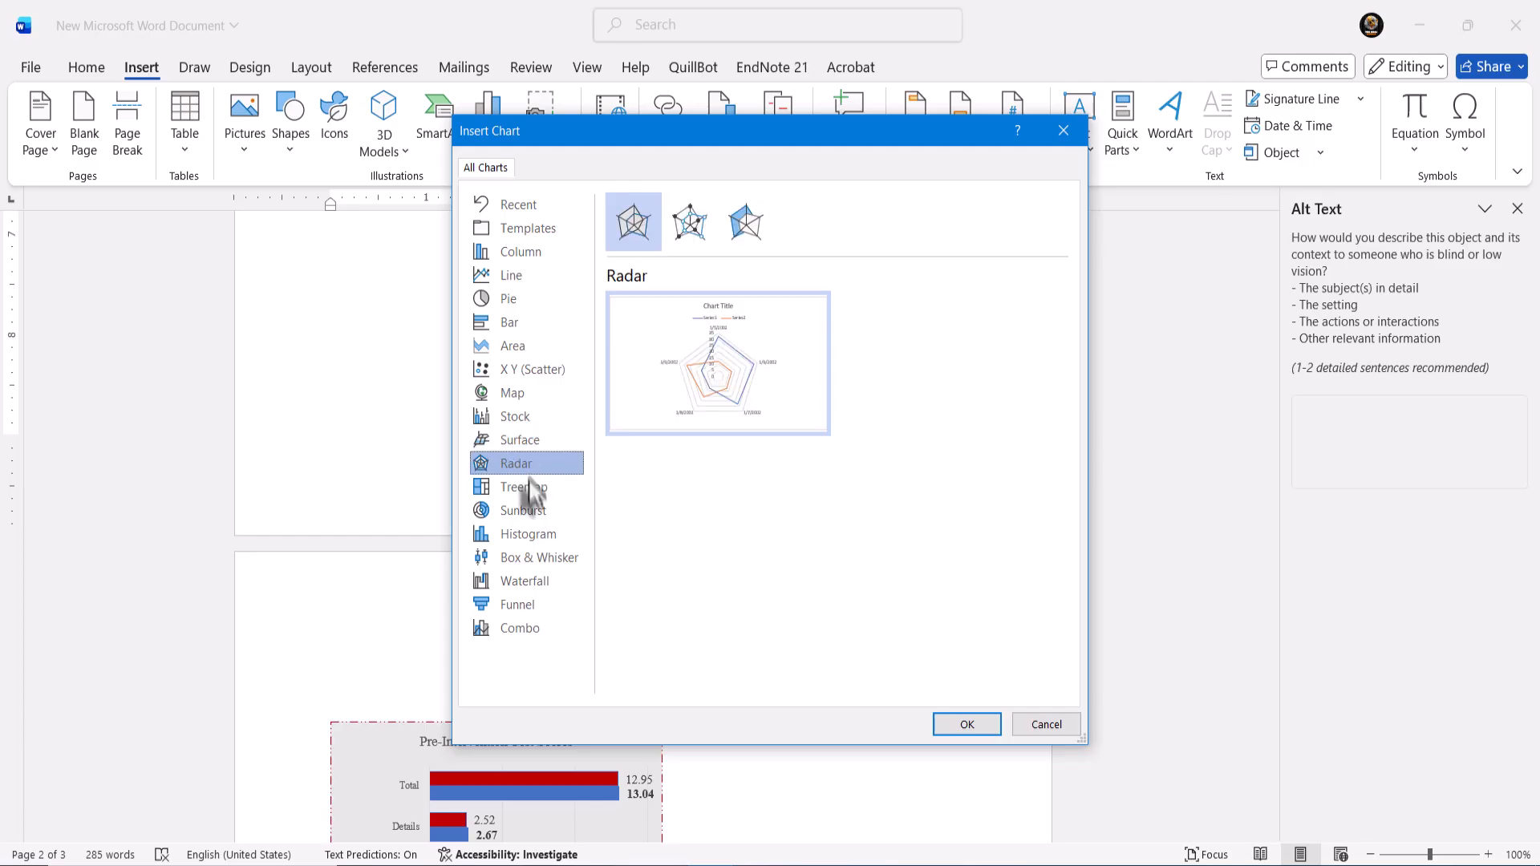
left_click(530, 489)
left_click(532, 532)
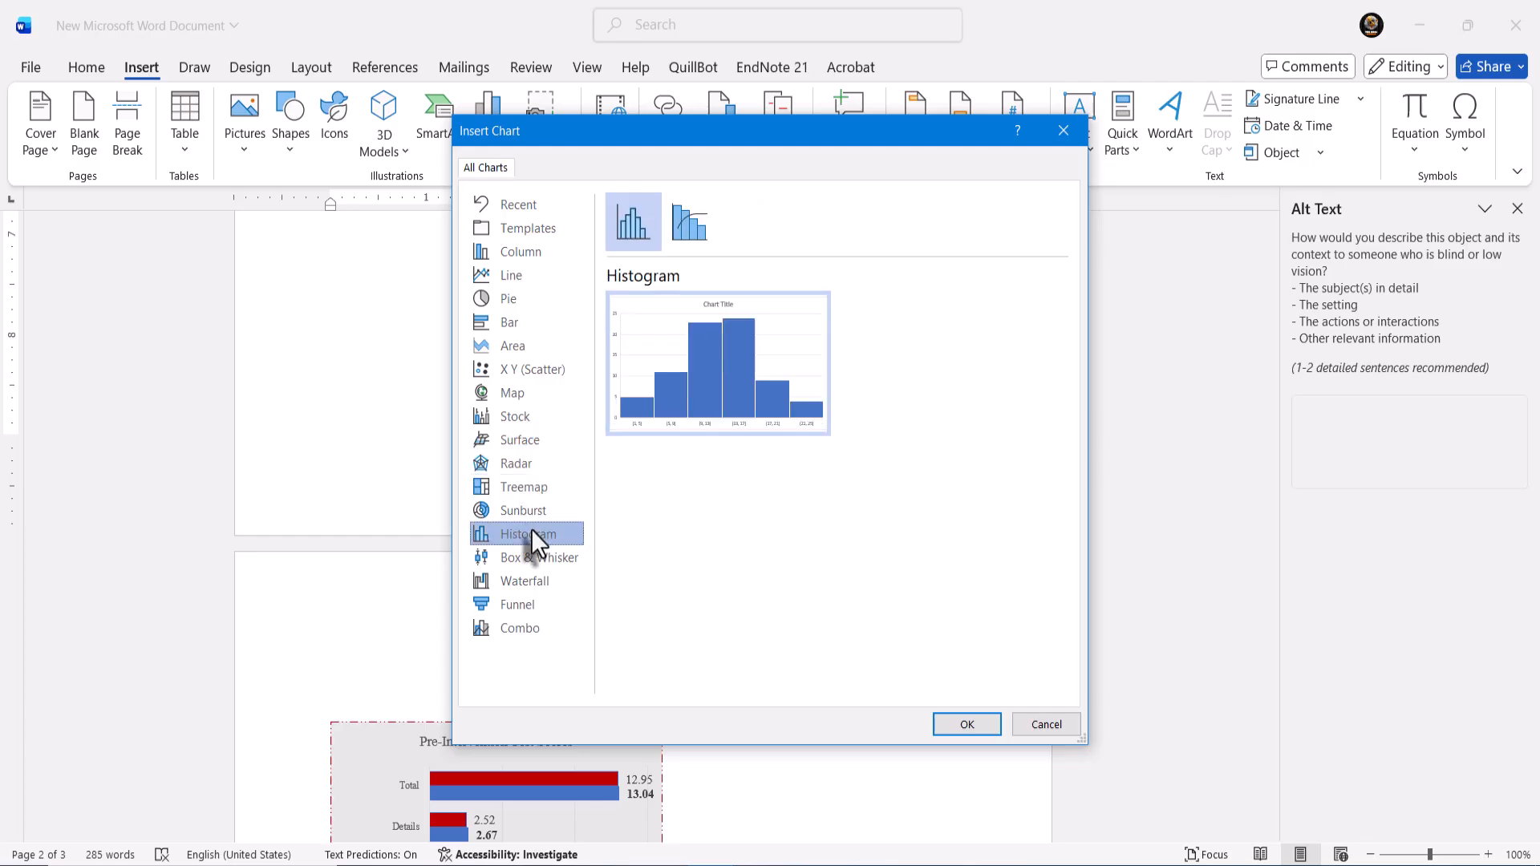
left_click(529, 254)
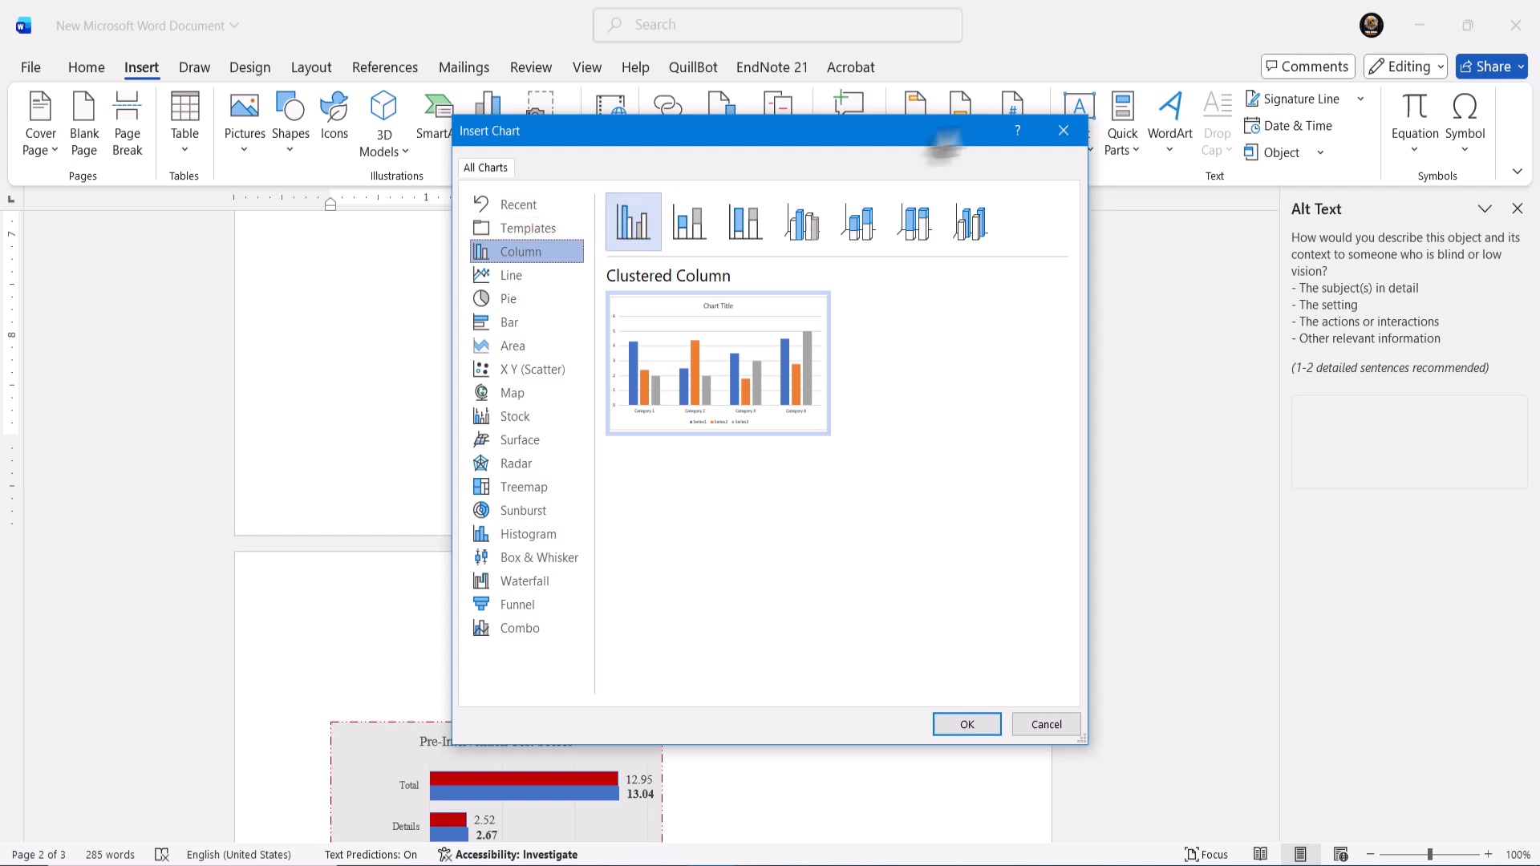
left_click(1063, 131)
- Select the Pre-Intervention Test Scores chart and view its quick layout options
scroll(797, 343, "down", 7)
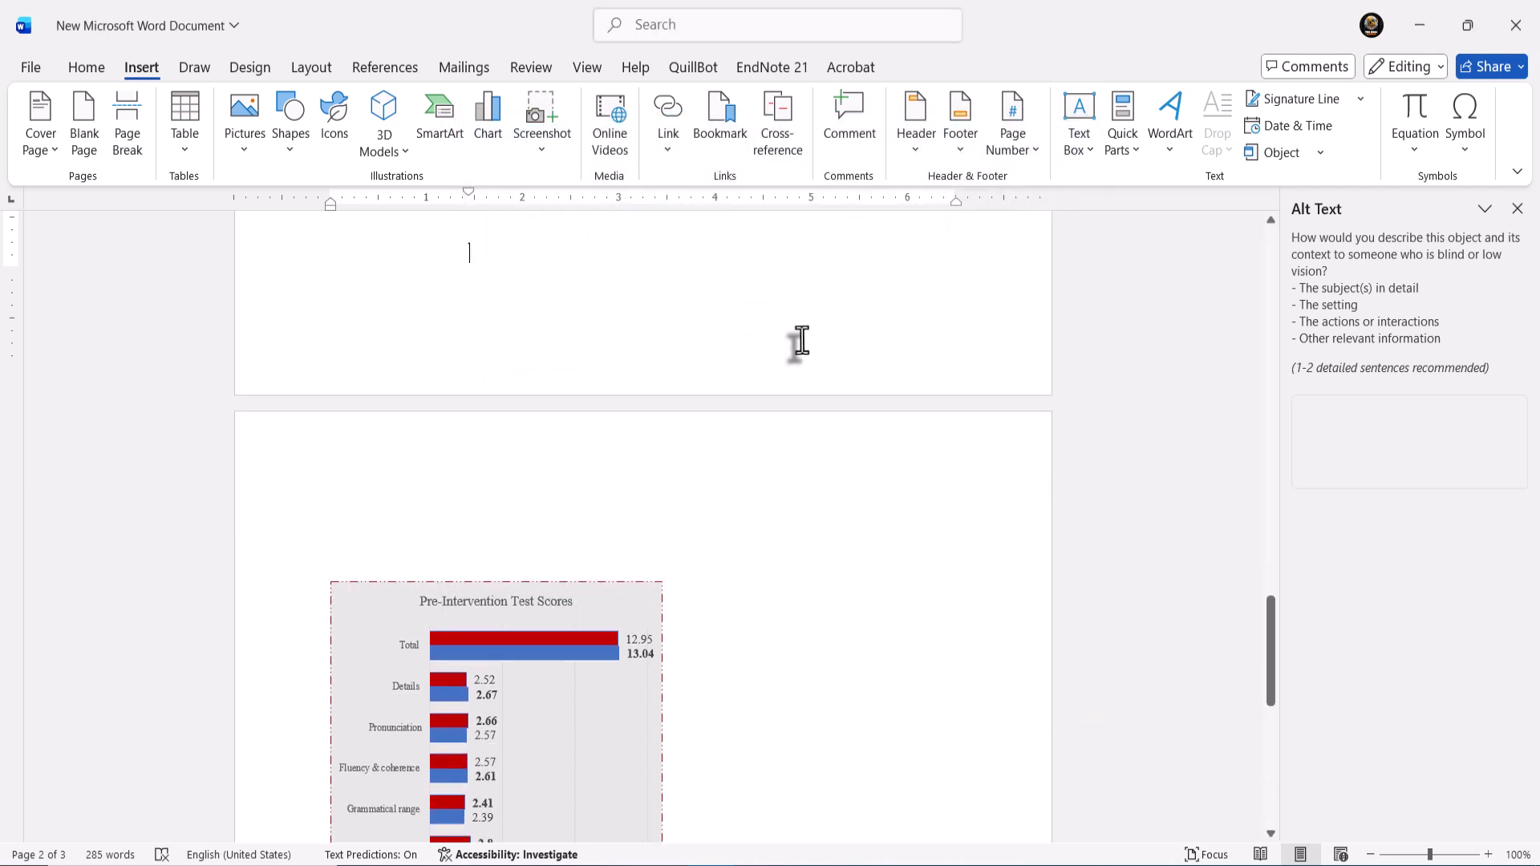
left_click(595, 420)
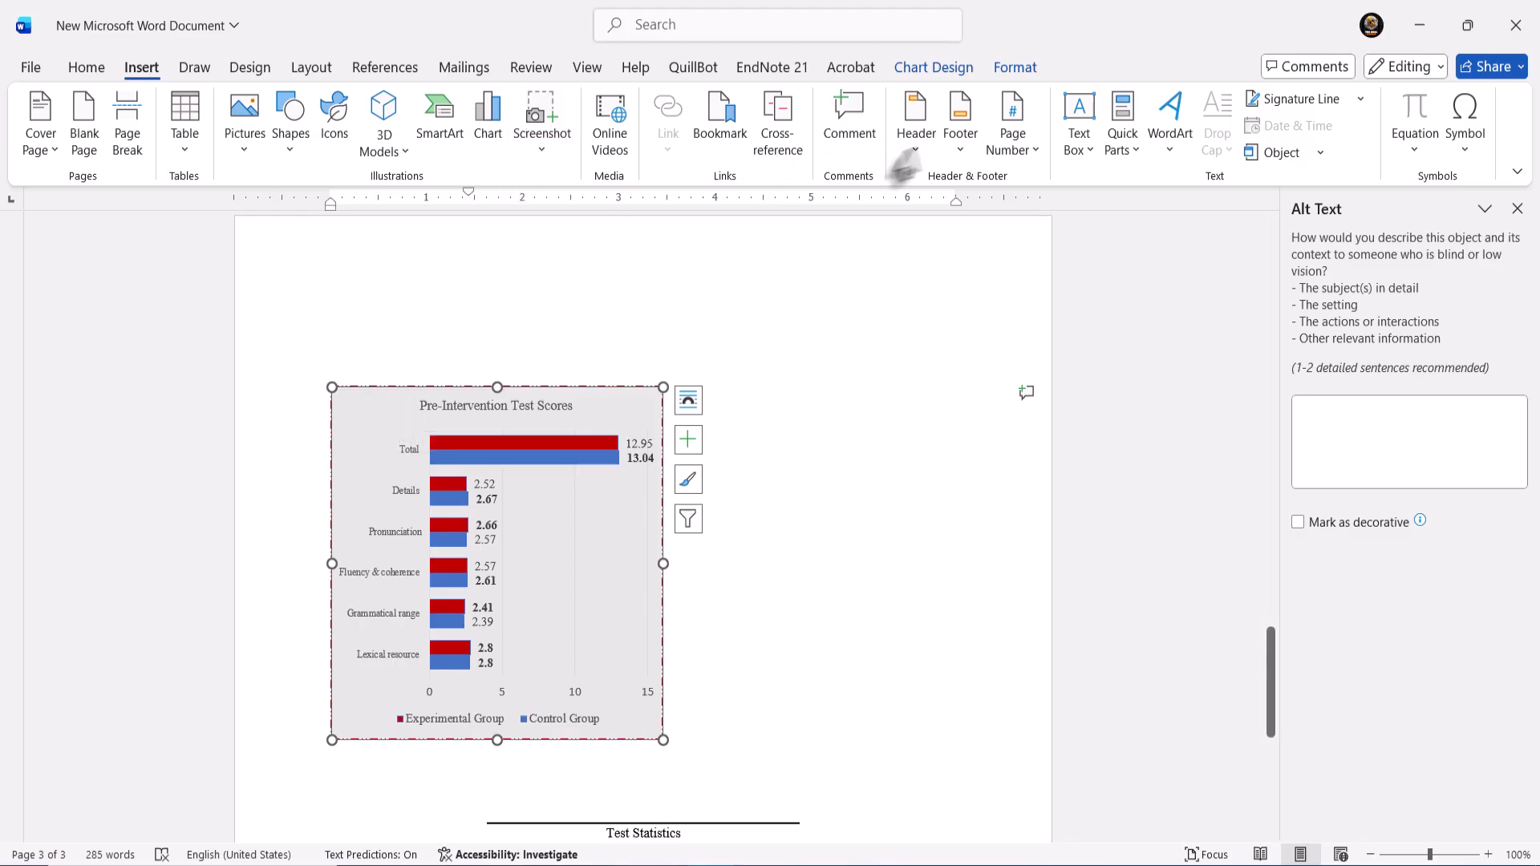
left_click(941, 75)
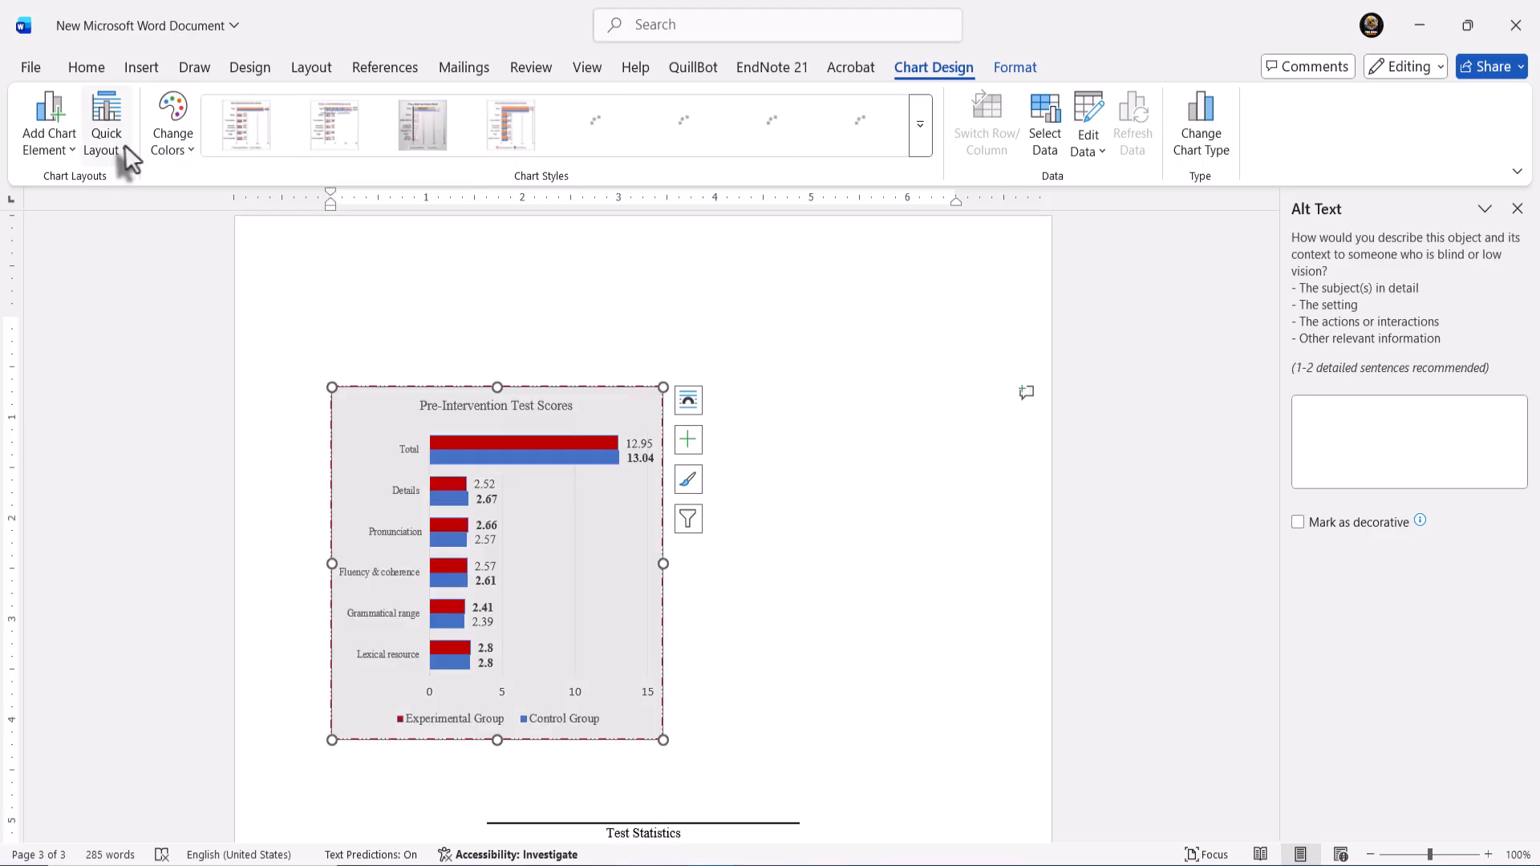
left_click(122, 144)
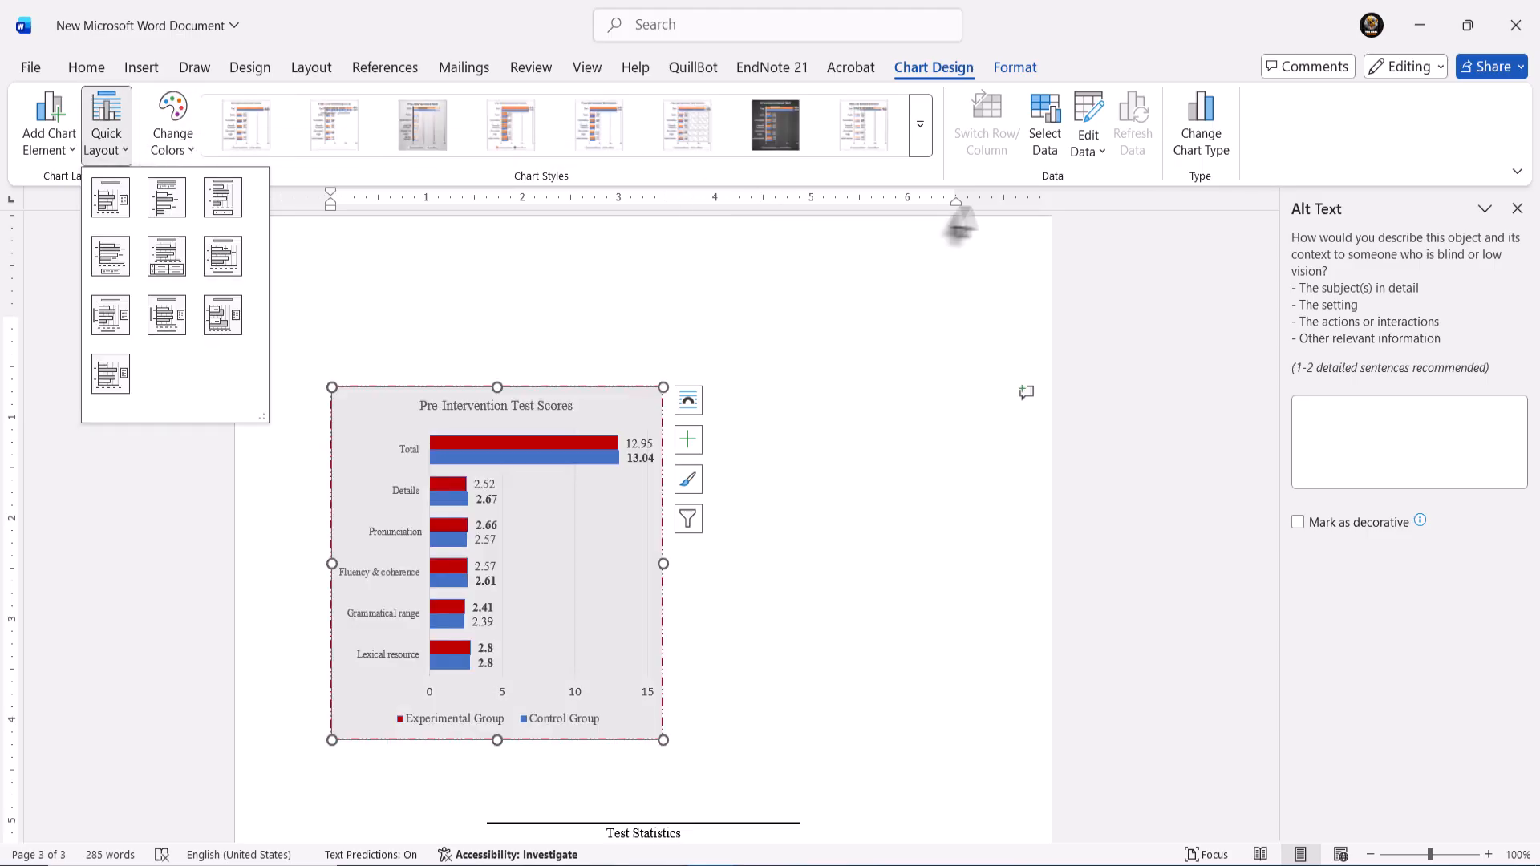
- Change the Pre-Intervention Test Scores chart to the Clustered Column type
left_click(935, 171)
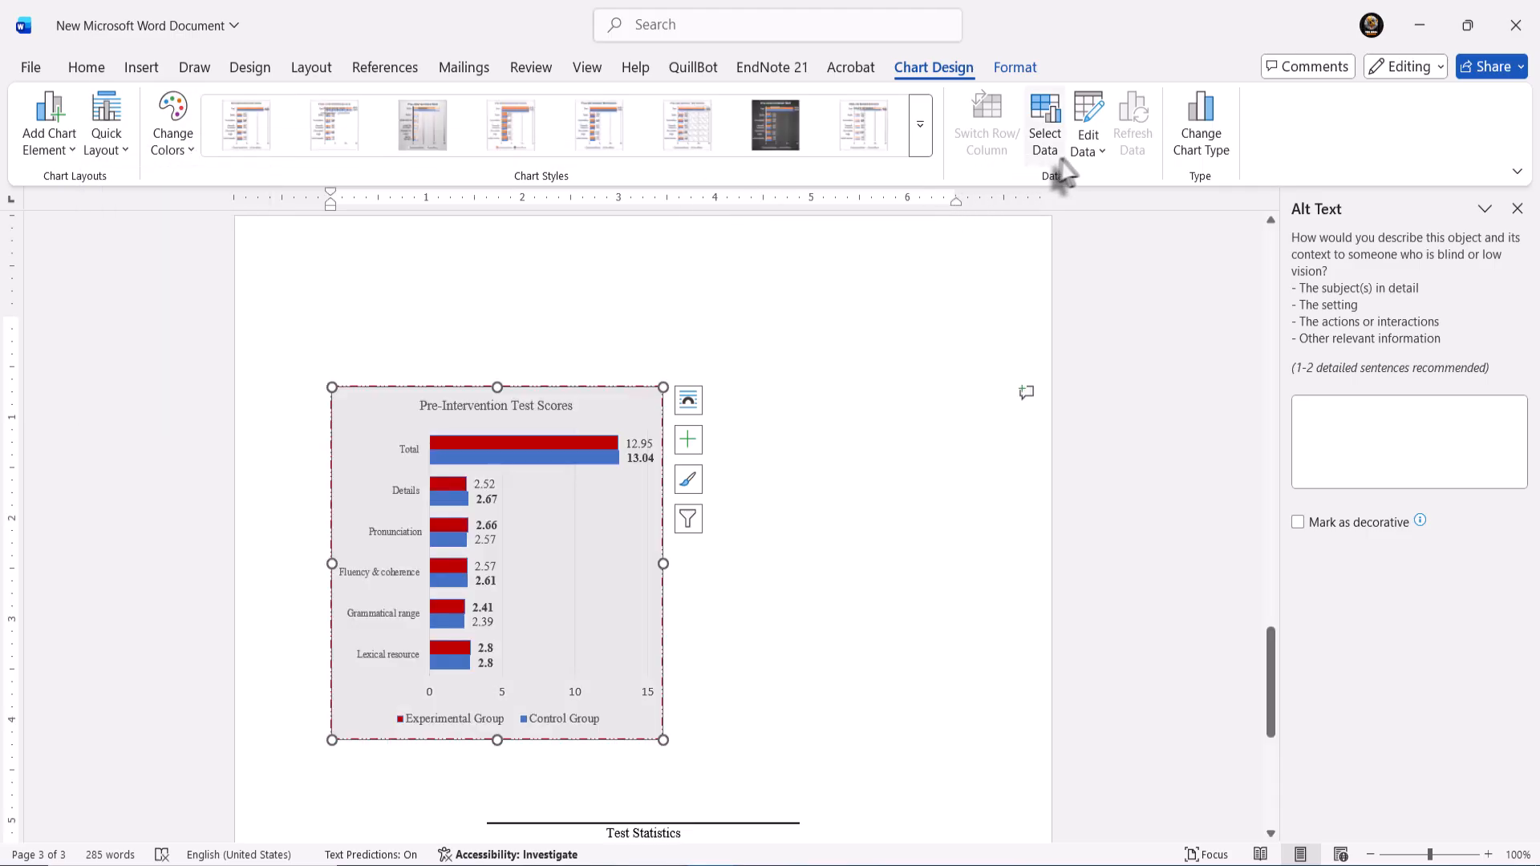
left_click(1203, 136)
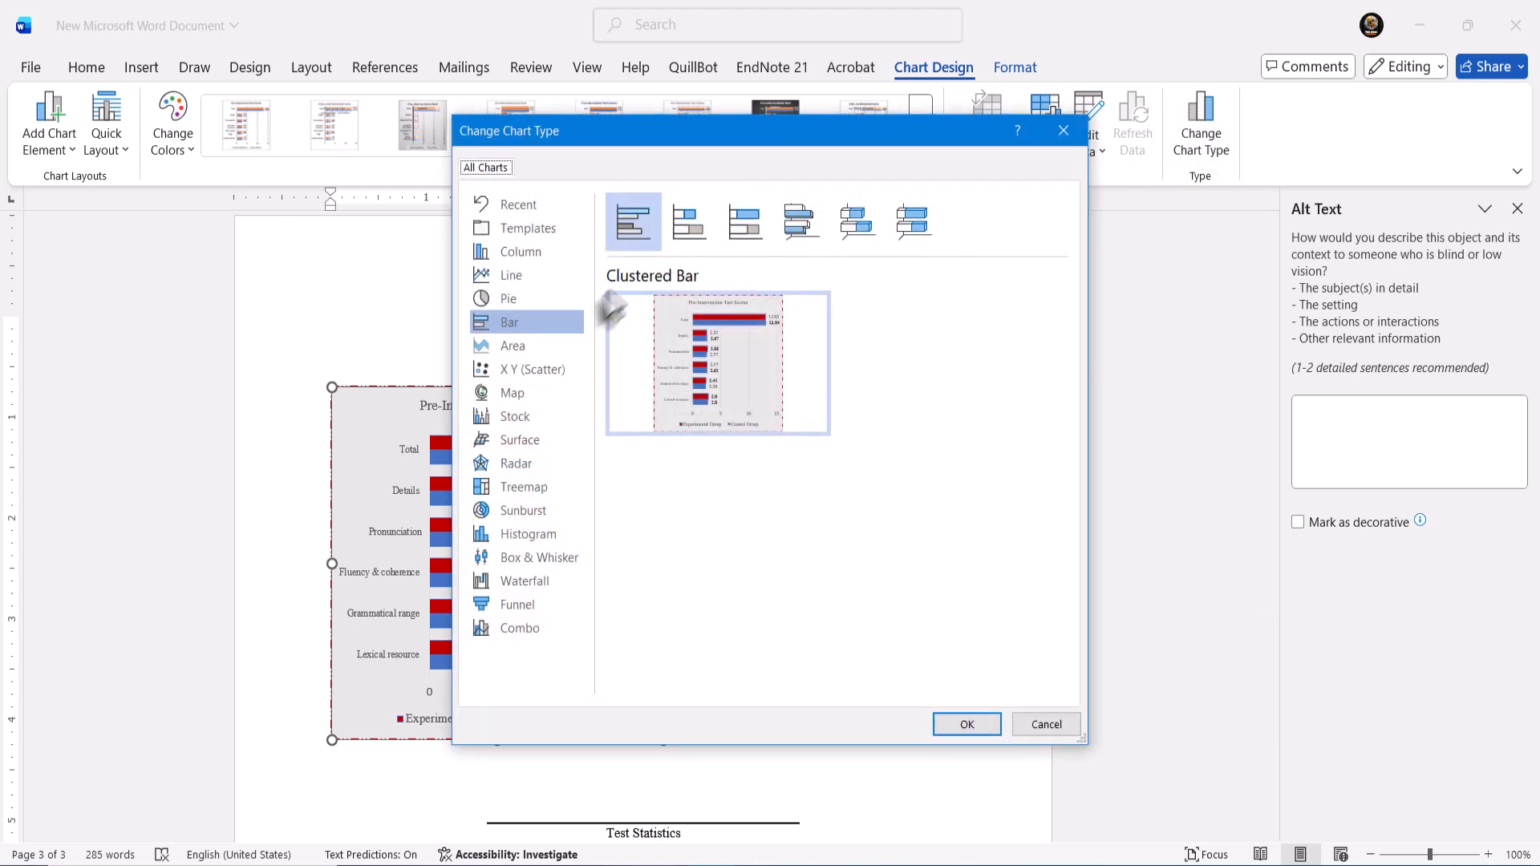
left_click(531, 250)
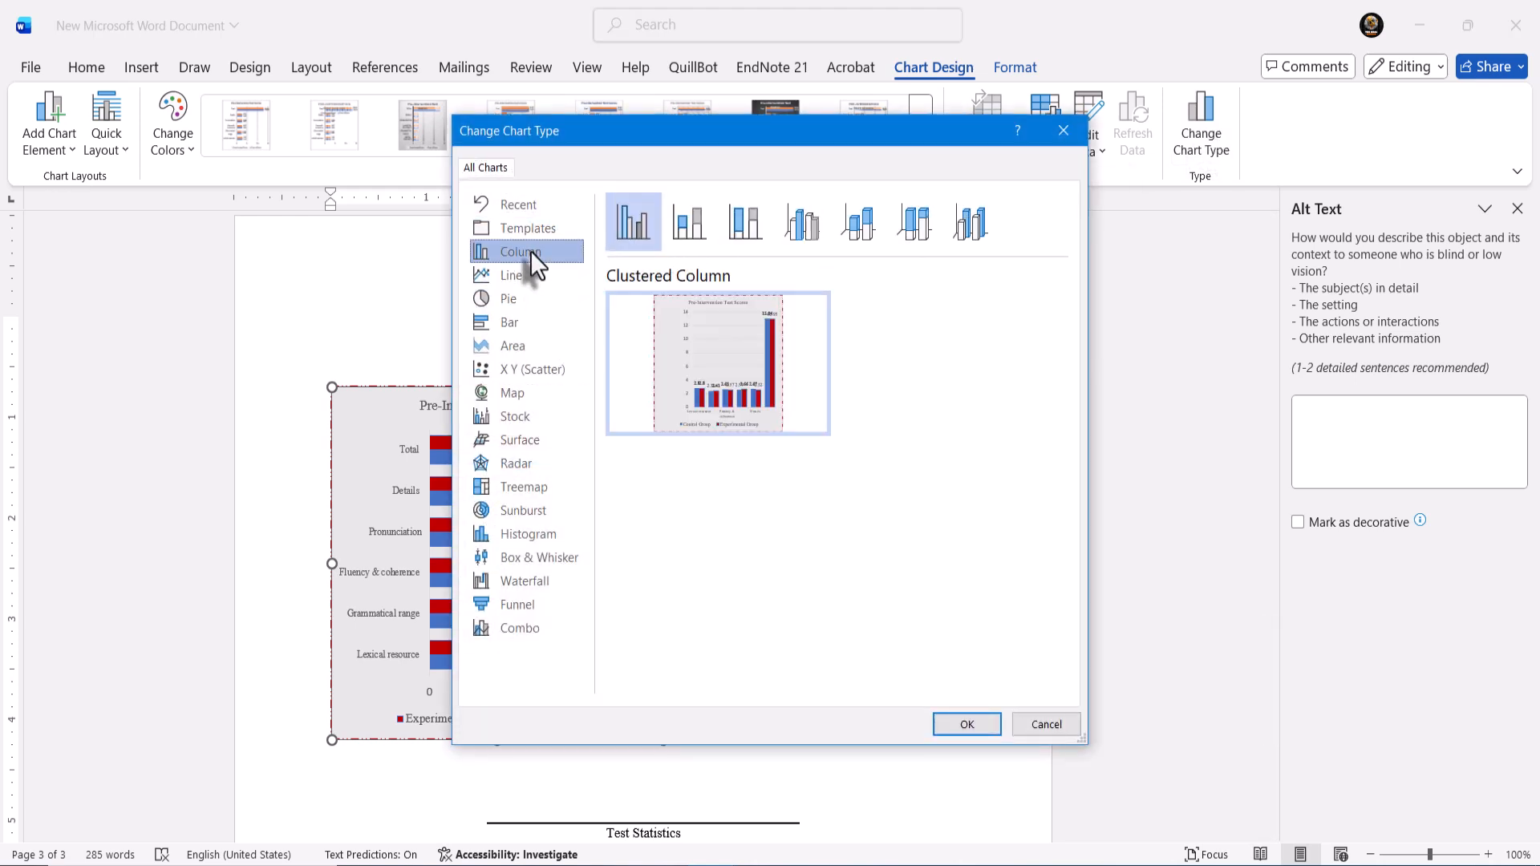
mouse_move(719, 359)
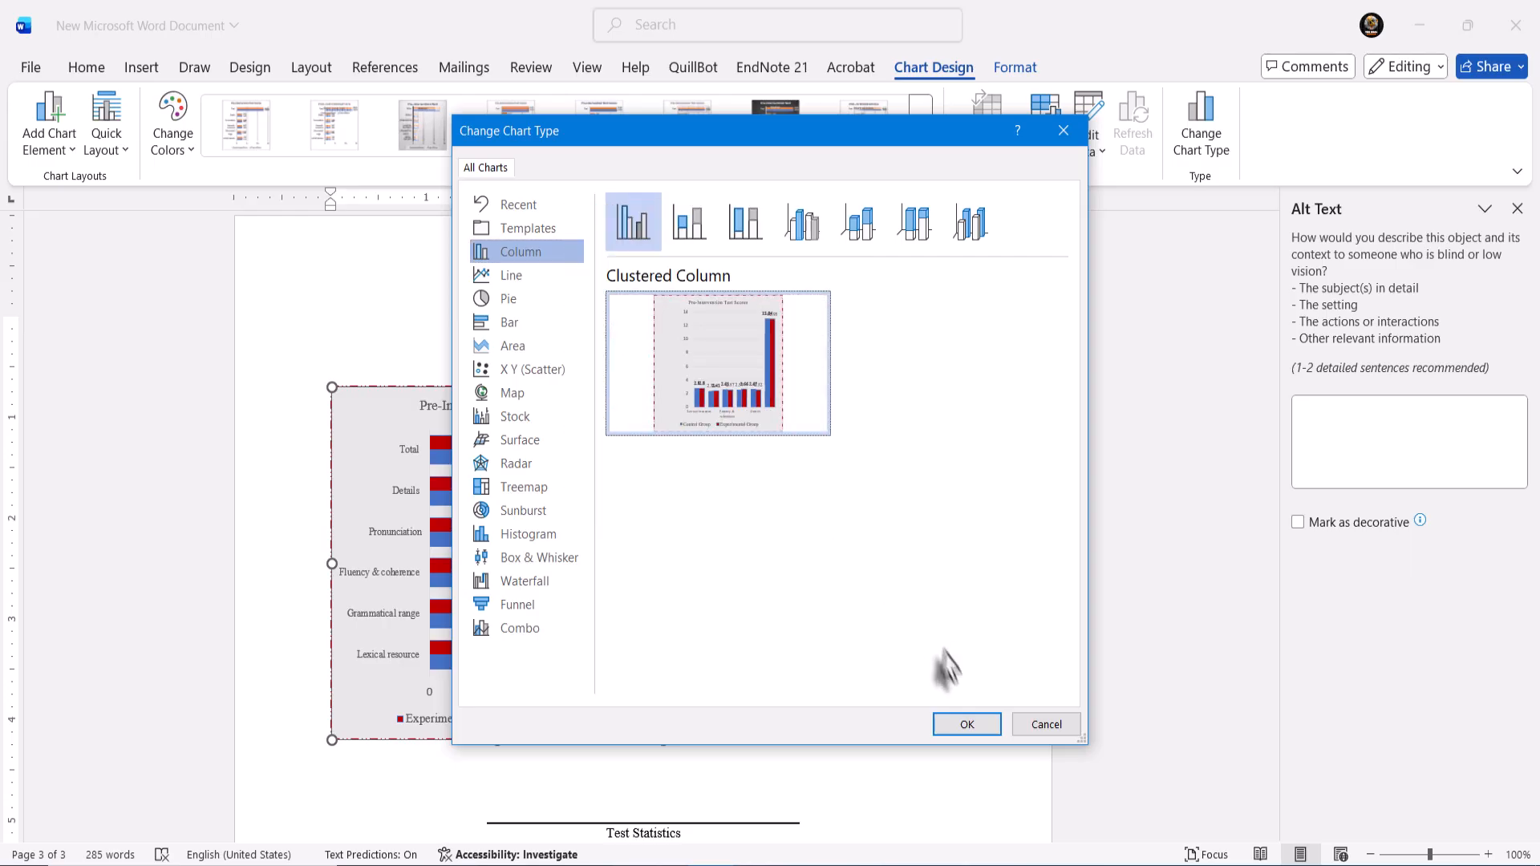
left_click(965, 724)
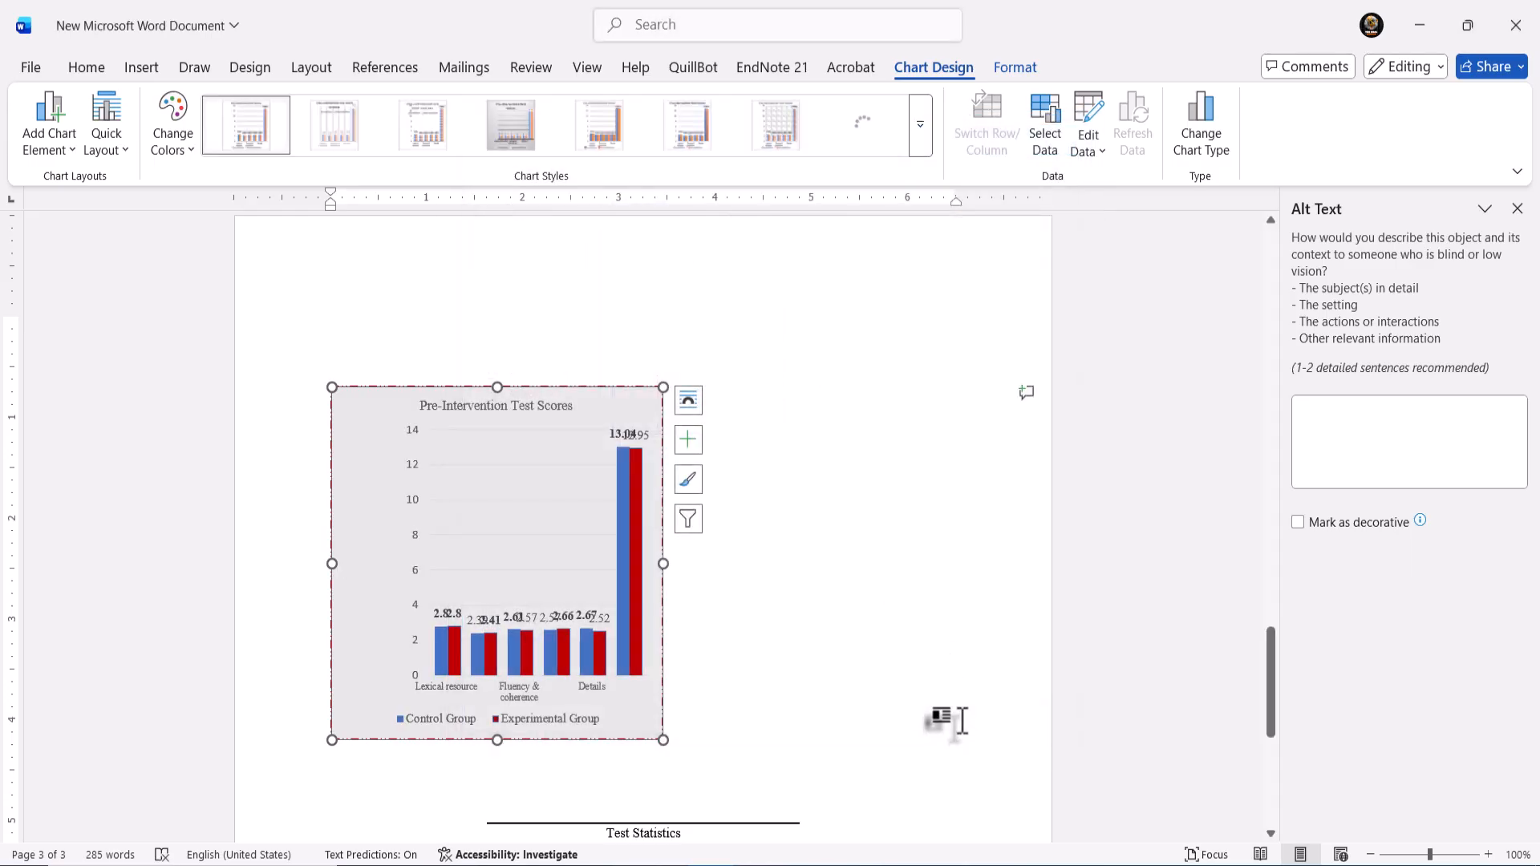
- Open the chart's data for editing and set the Experimental Group's Total to 2.95
left_click(567, 567)
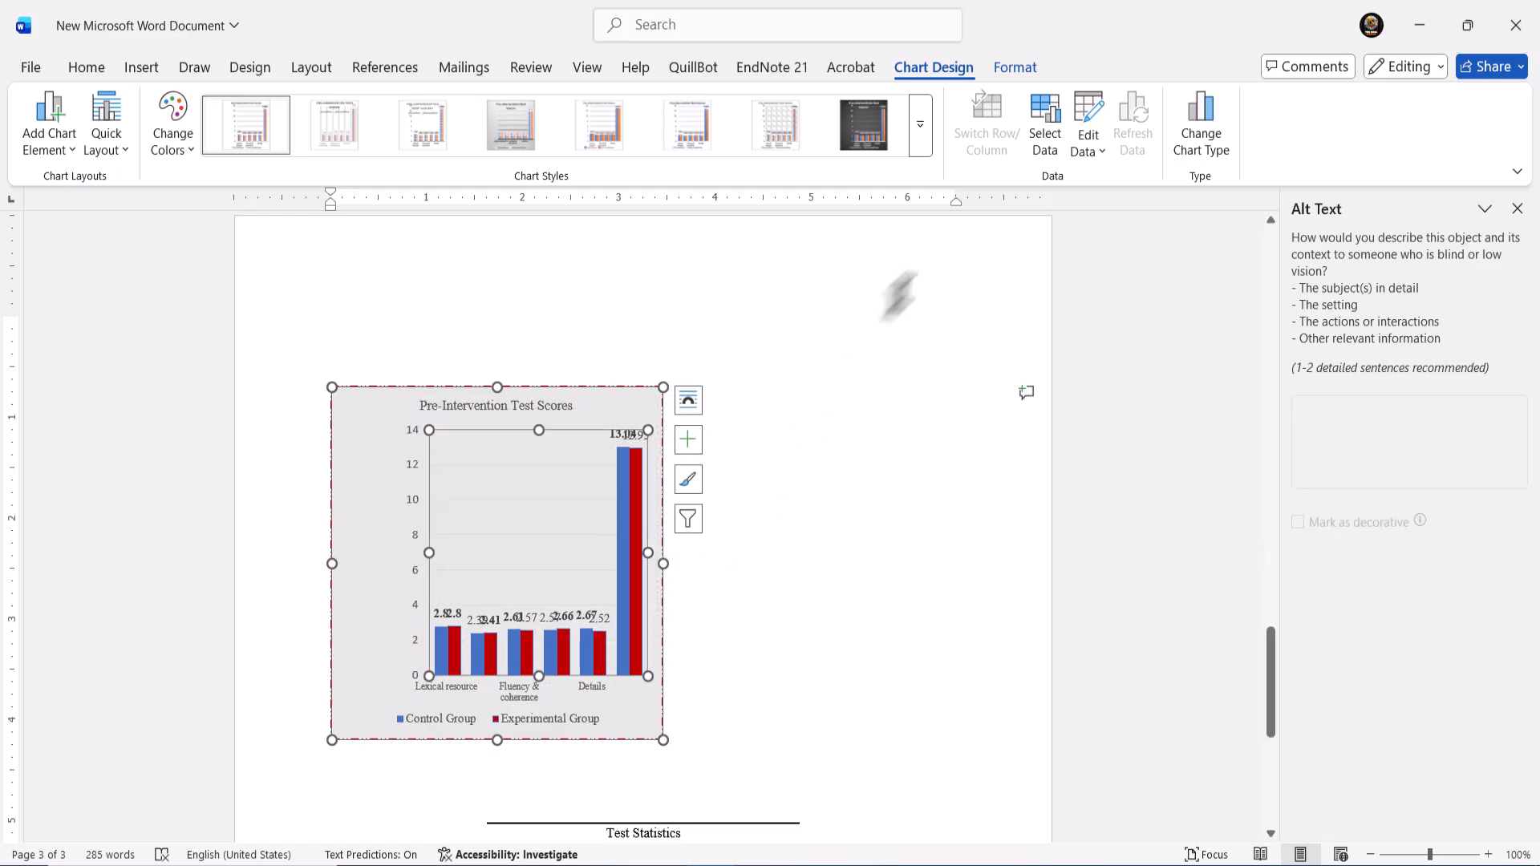
left_click(1089, 153)
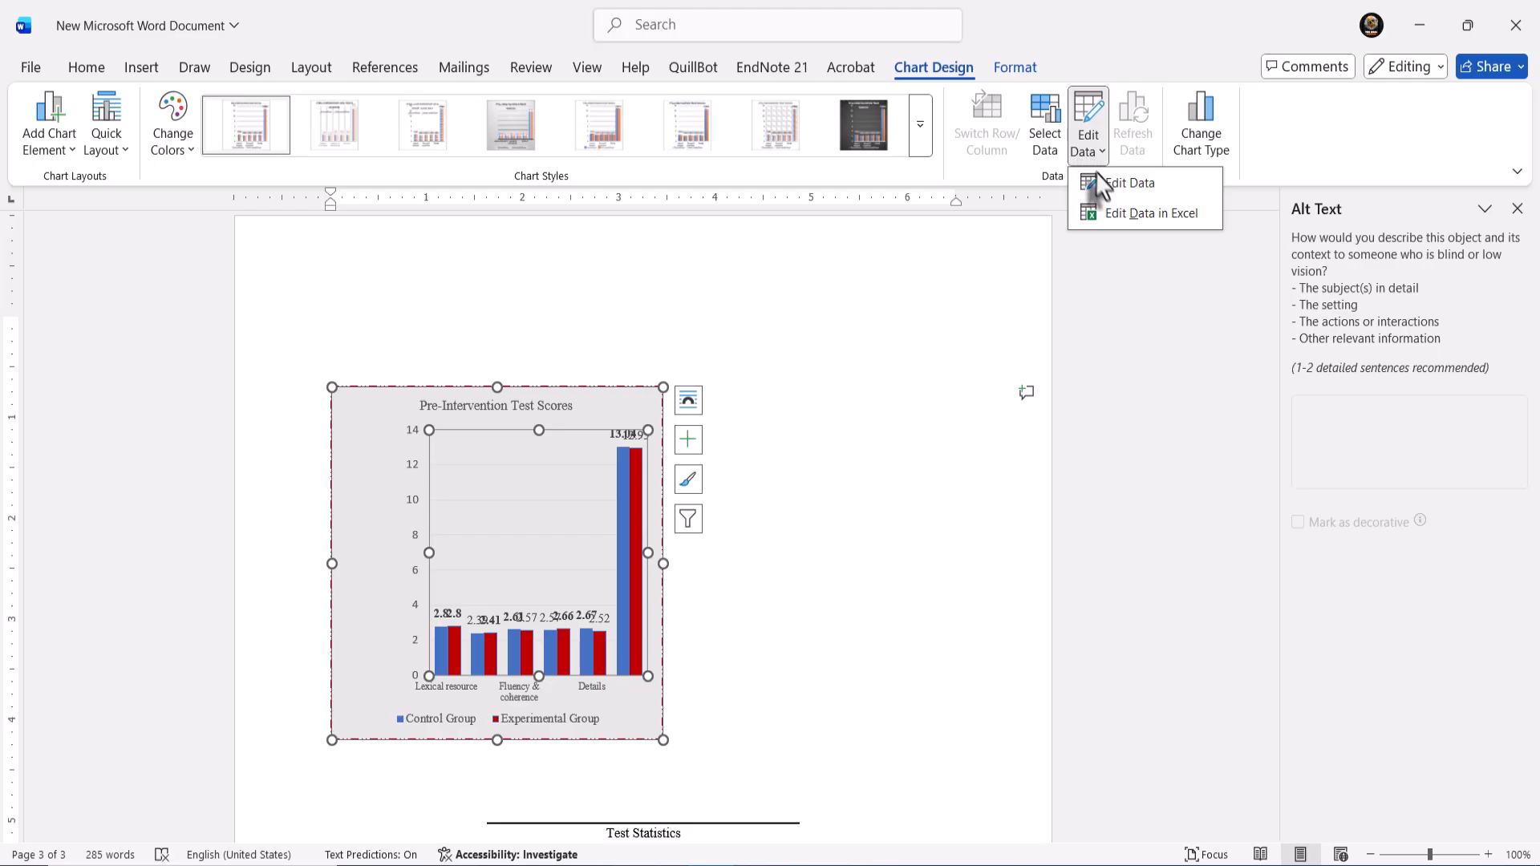
left_click(1099, 183)
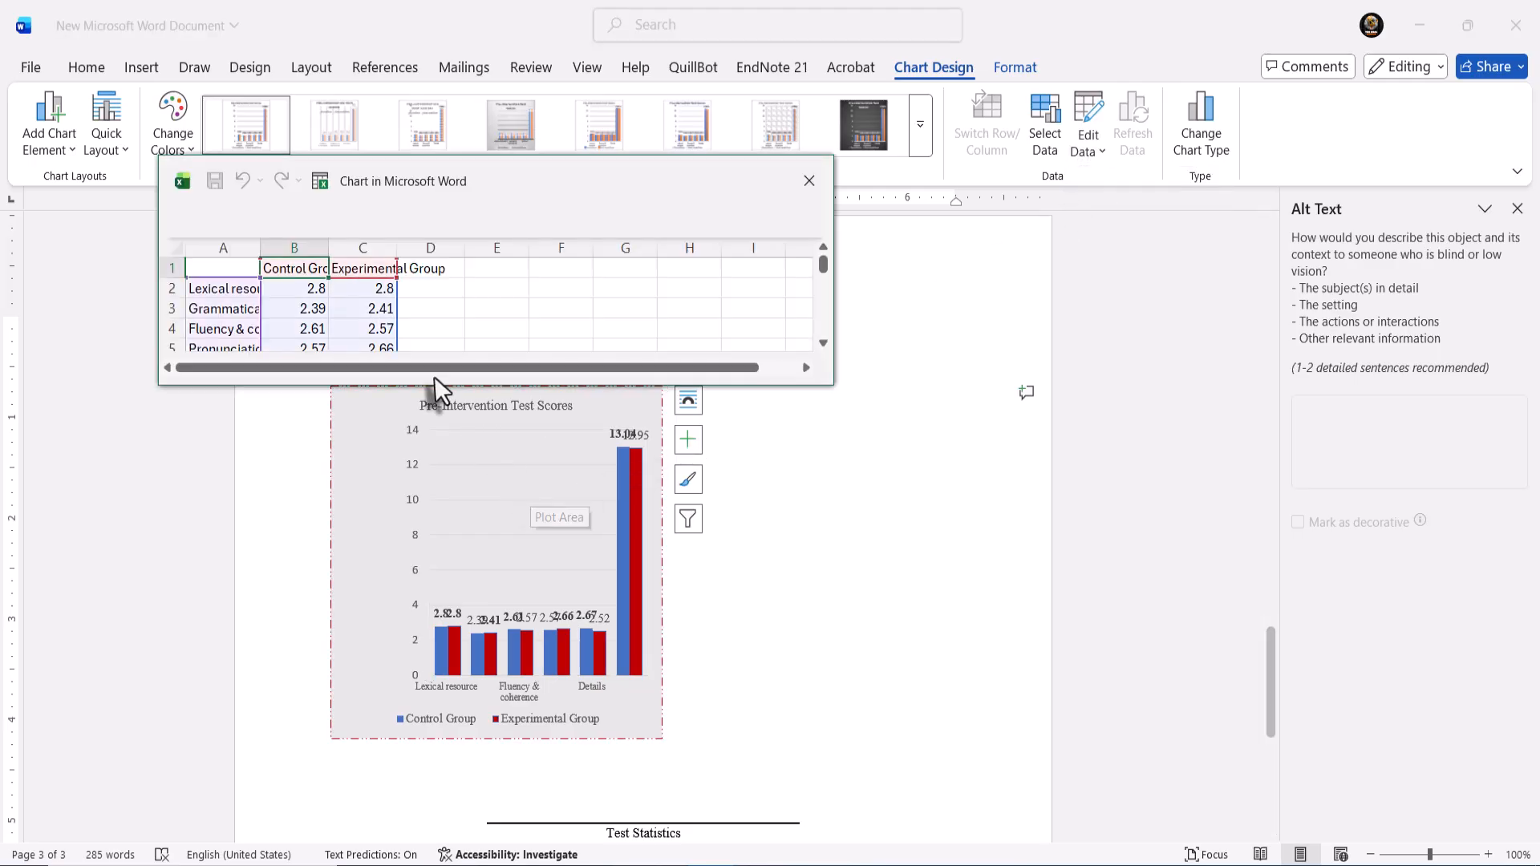
left_click(473, 310)
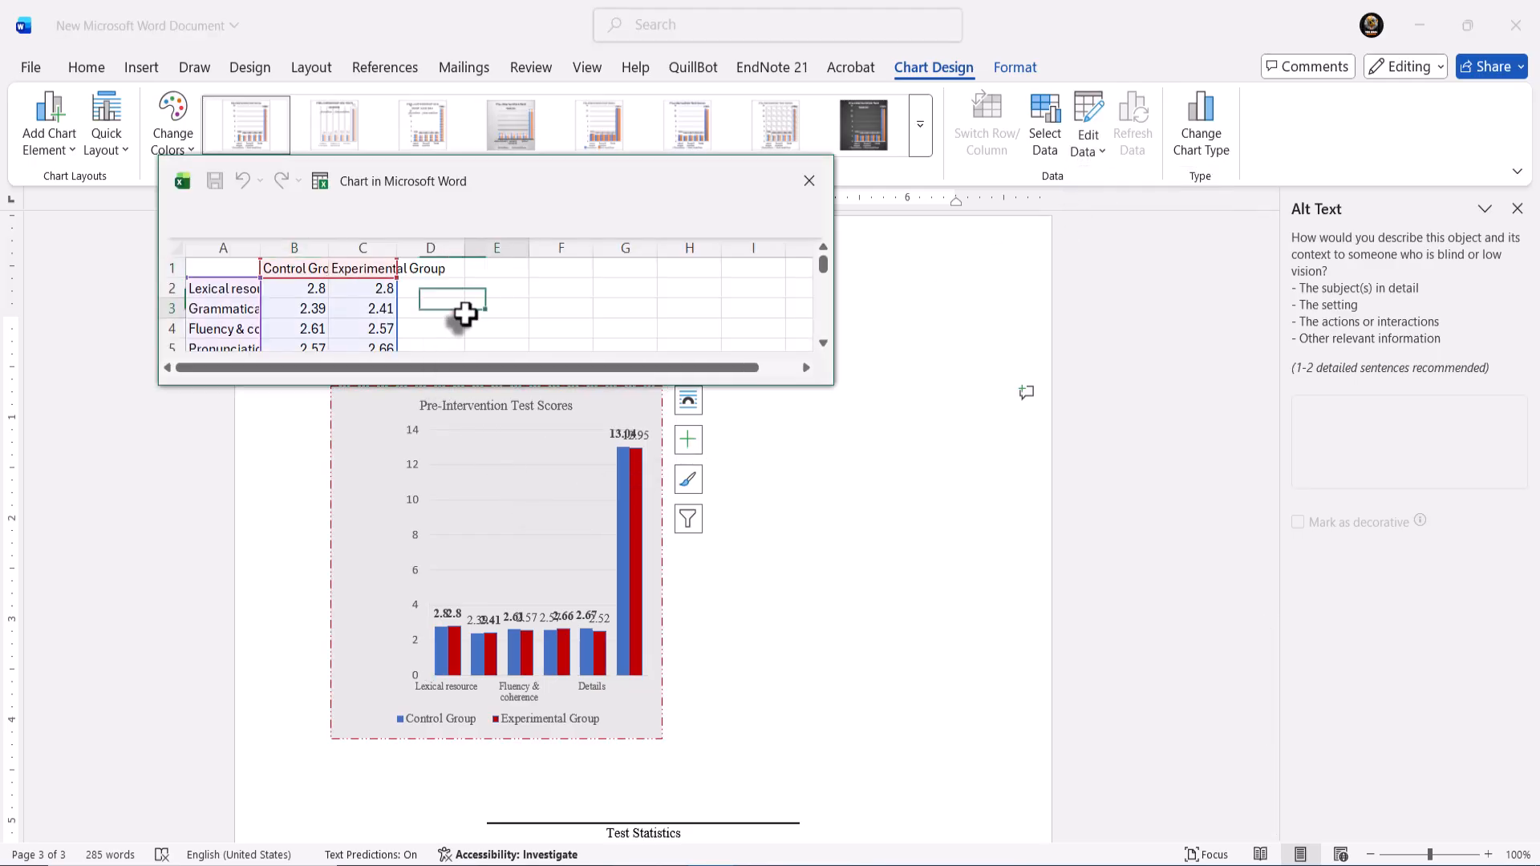
left_click(372, 344)
key("Down")
key("Down")
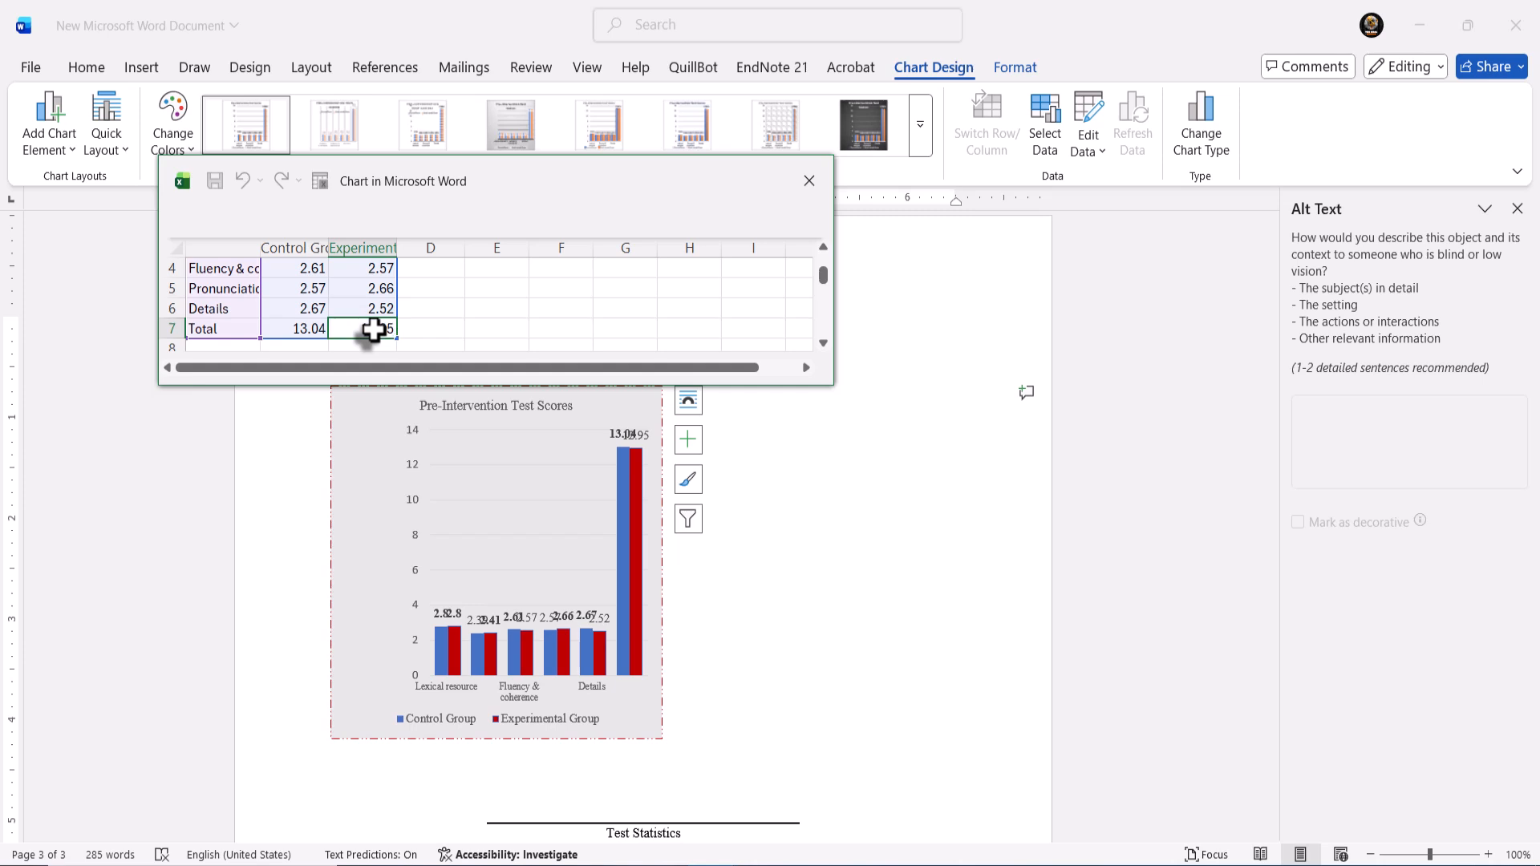
double_click(373, 329)
key("BackSpace")
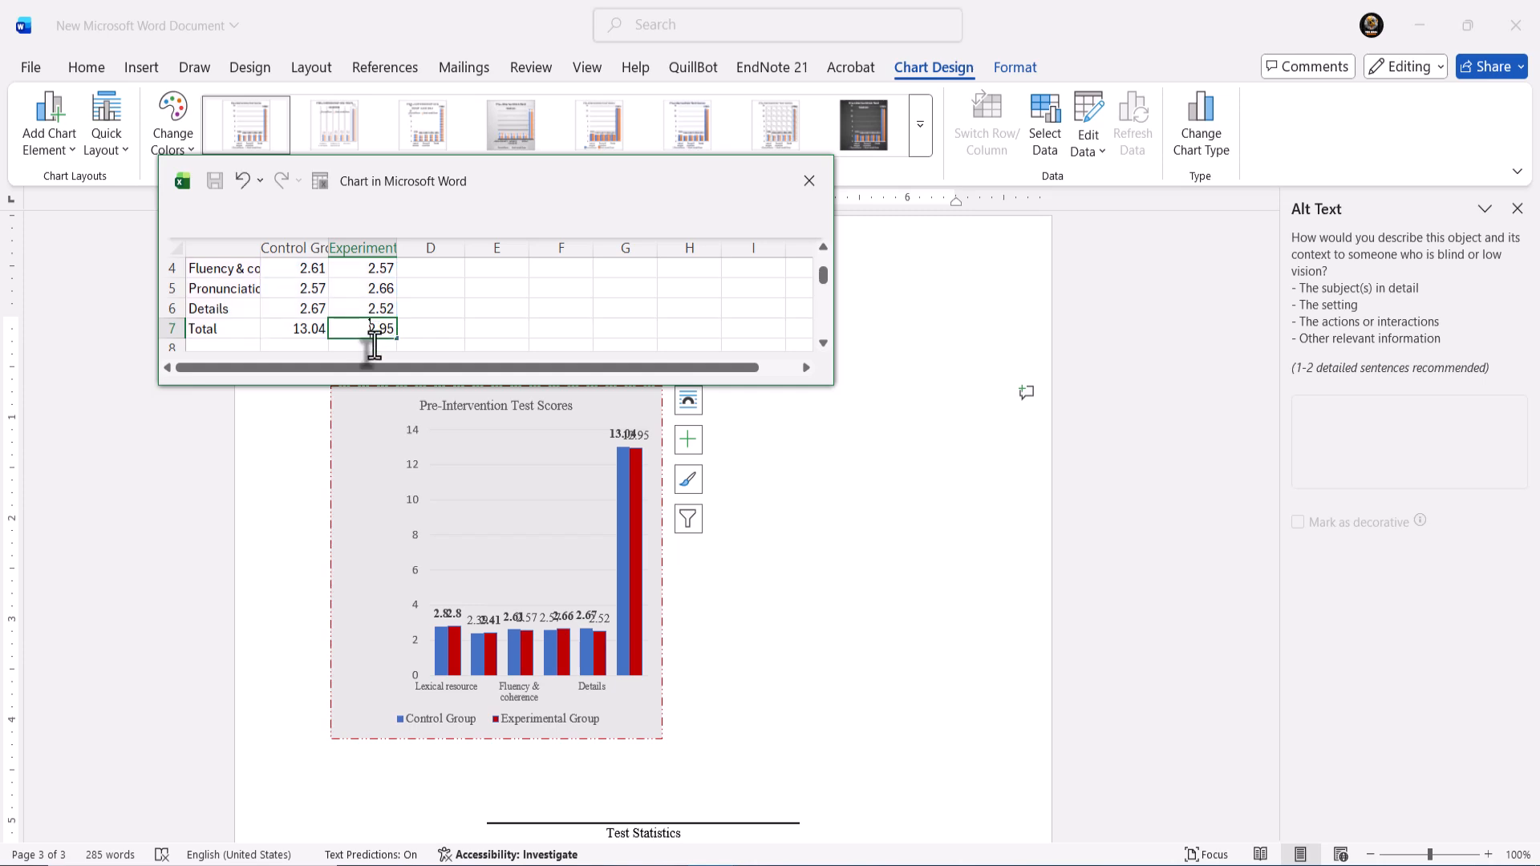
- Set the Control Group's Total to 3.04 and close the chart's data sheet
left_click(292, 331)
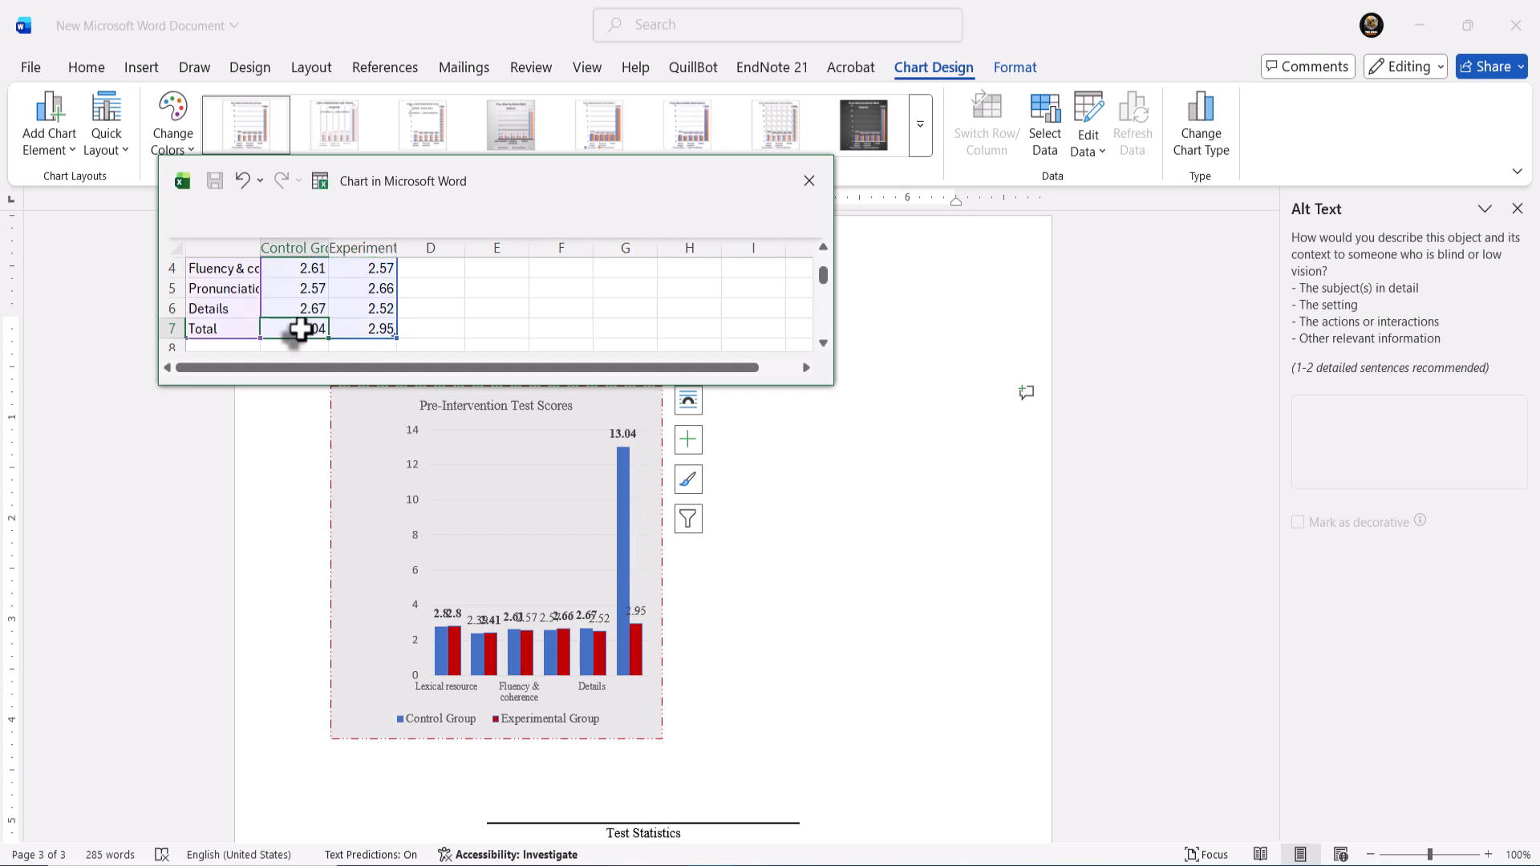
type("3.04")
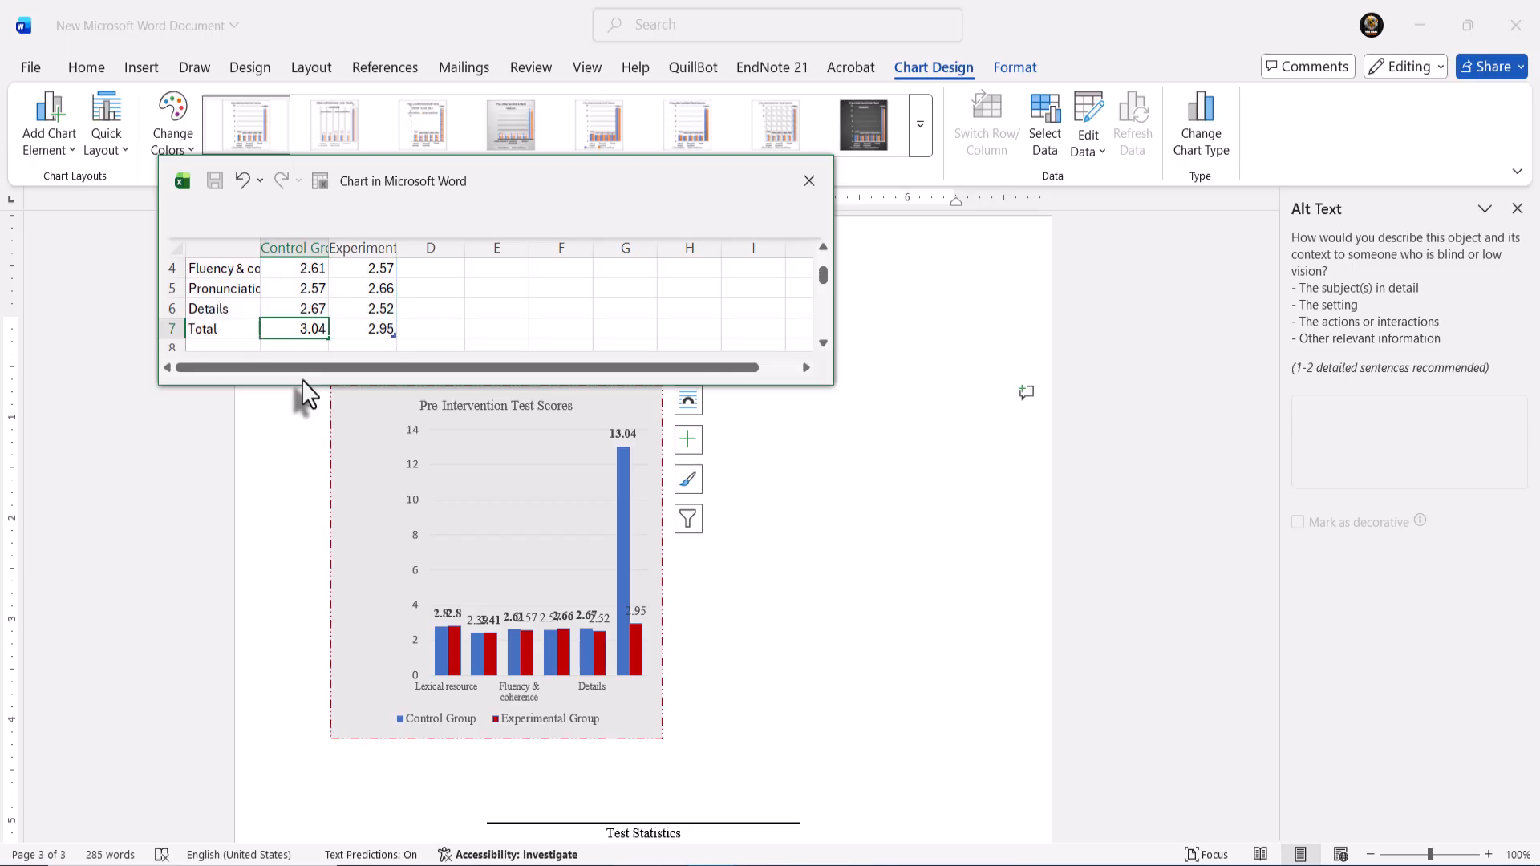
key("Return")
left_click(871, 646)
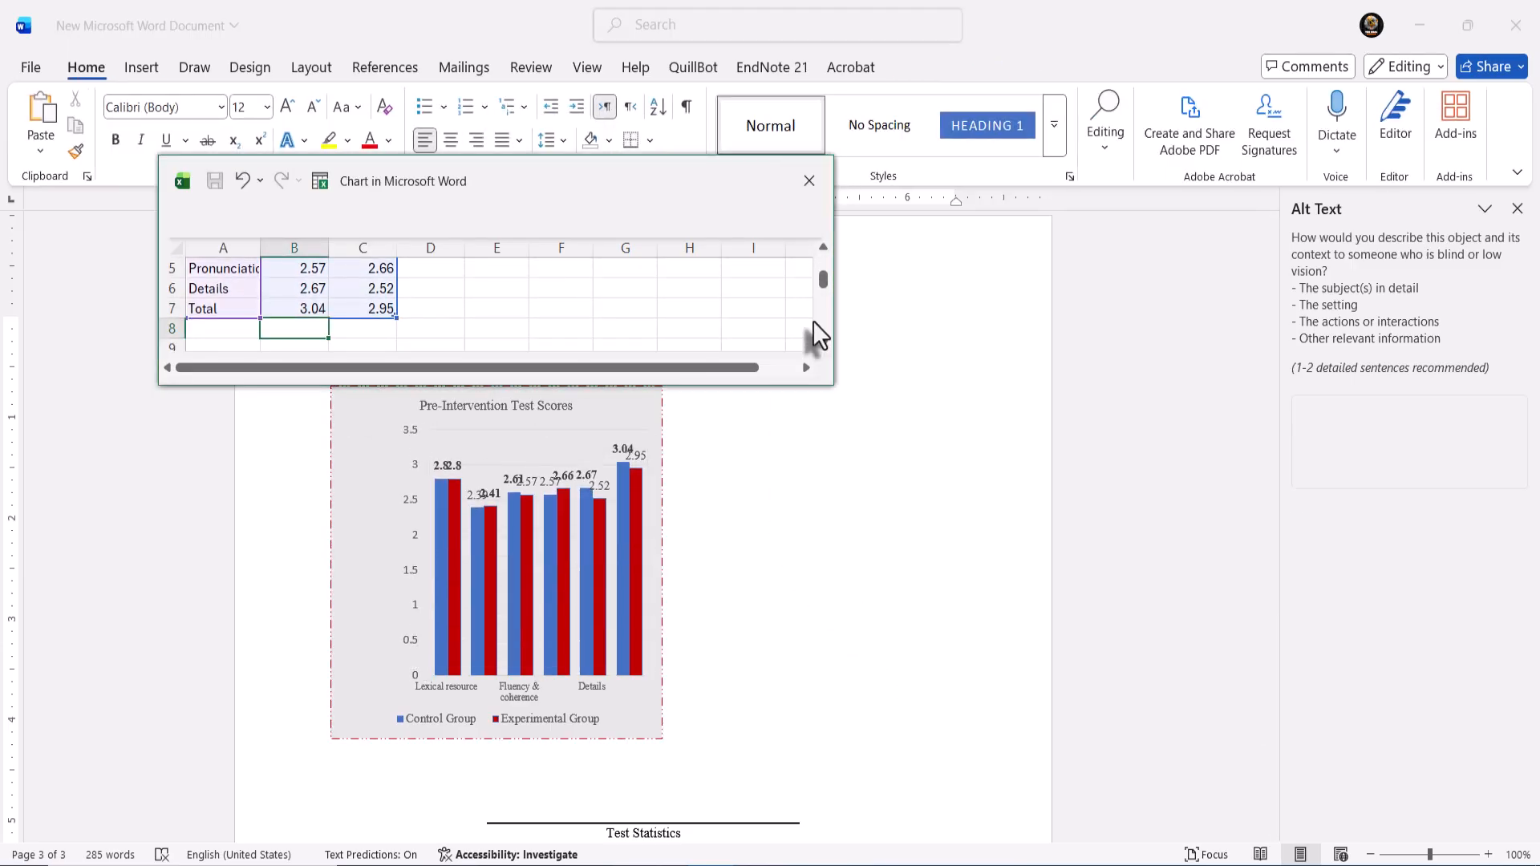
left_click(810, 192)
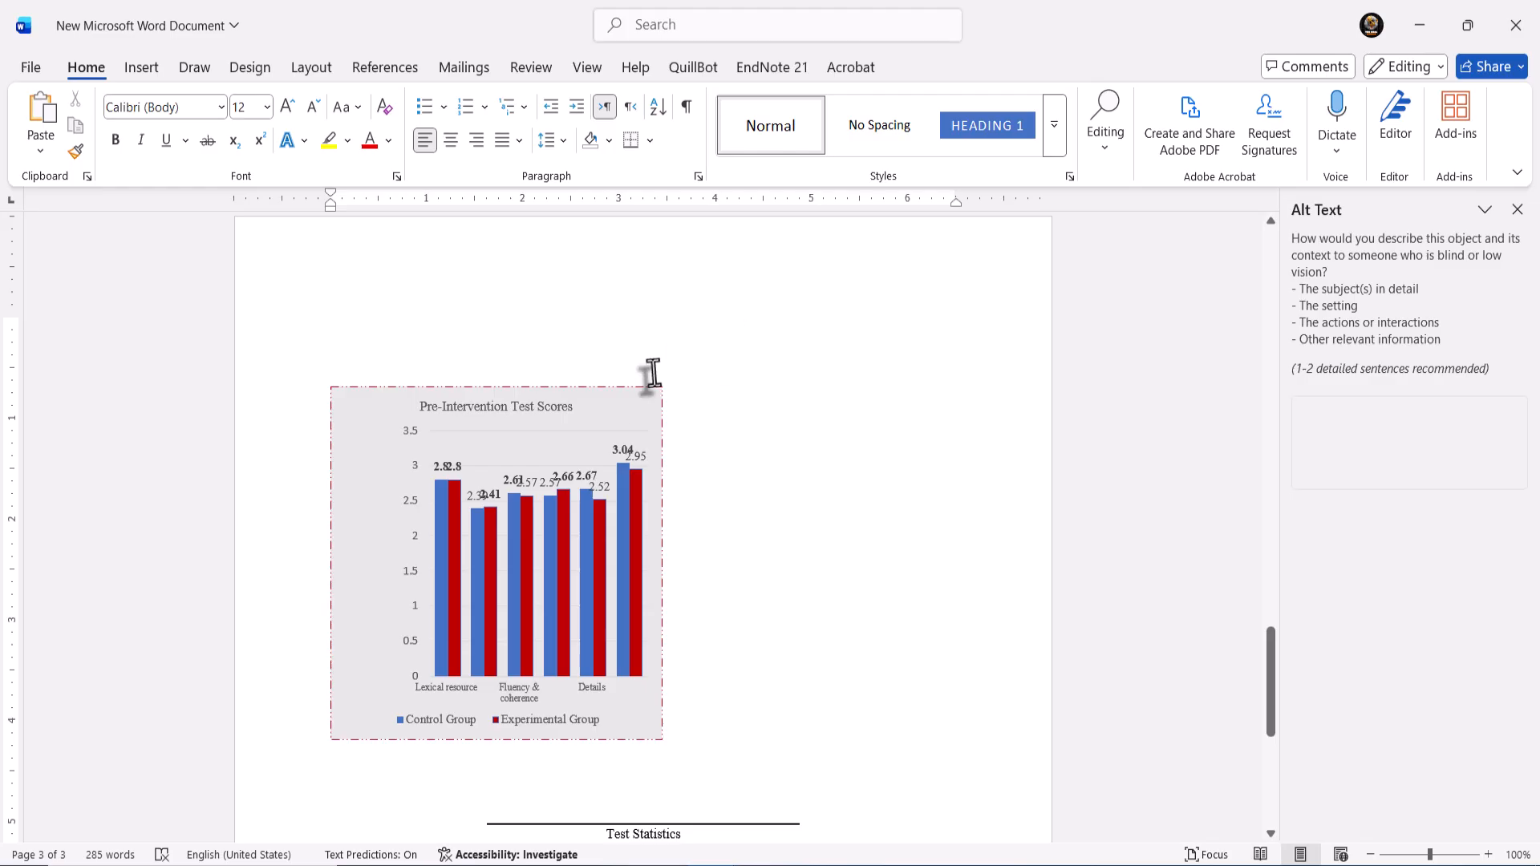
- Enlarge the chart across the page's text width and open the formatting options for its major gridlines
left_click_drag(636, 402, 954, 306)
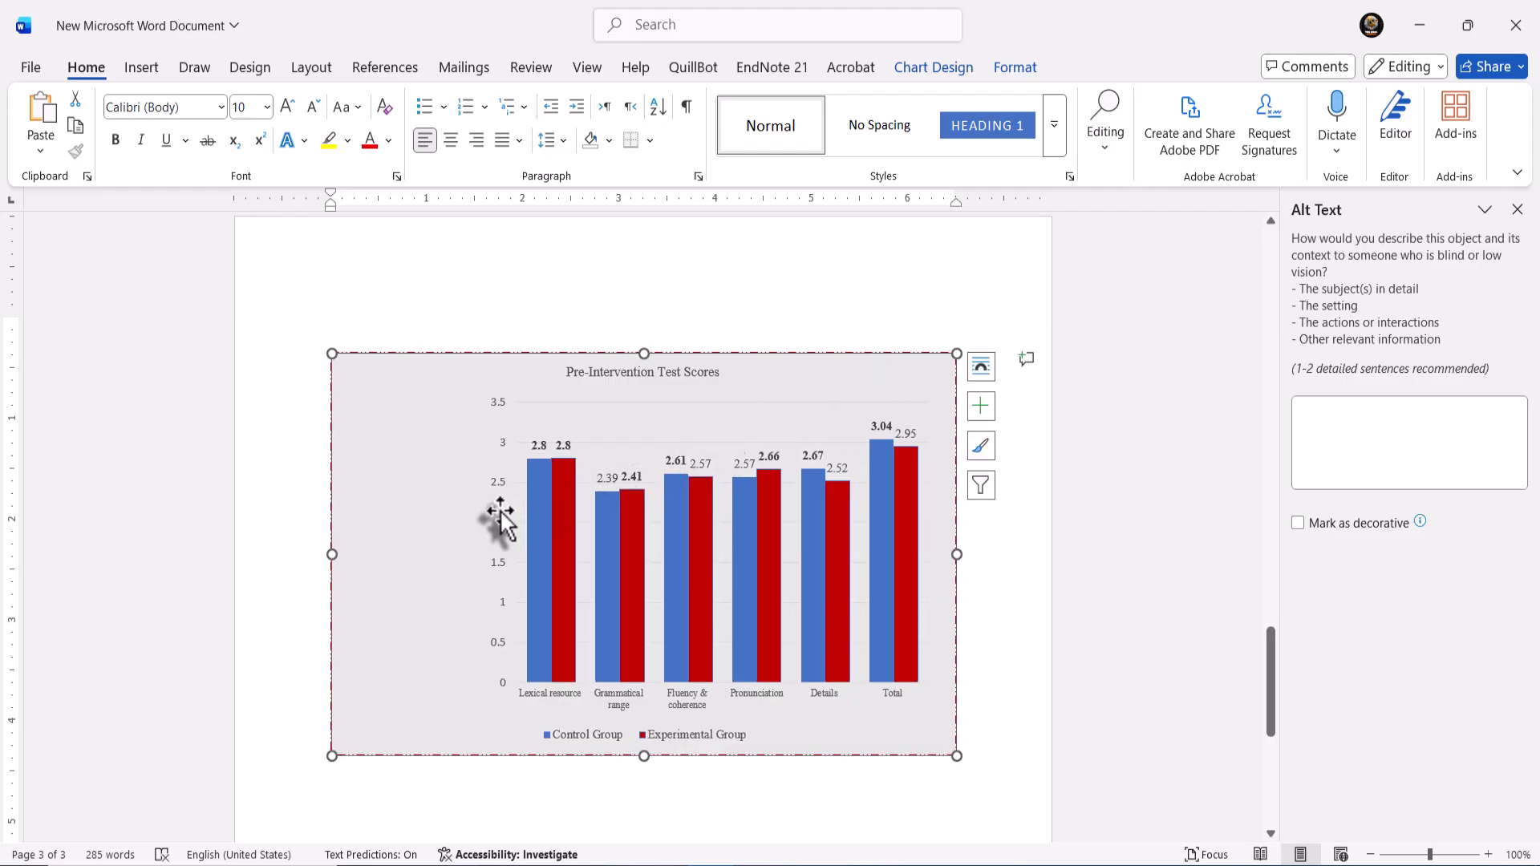
left_click(522, 526)
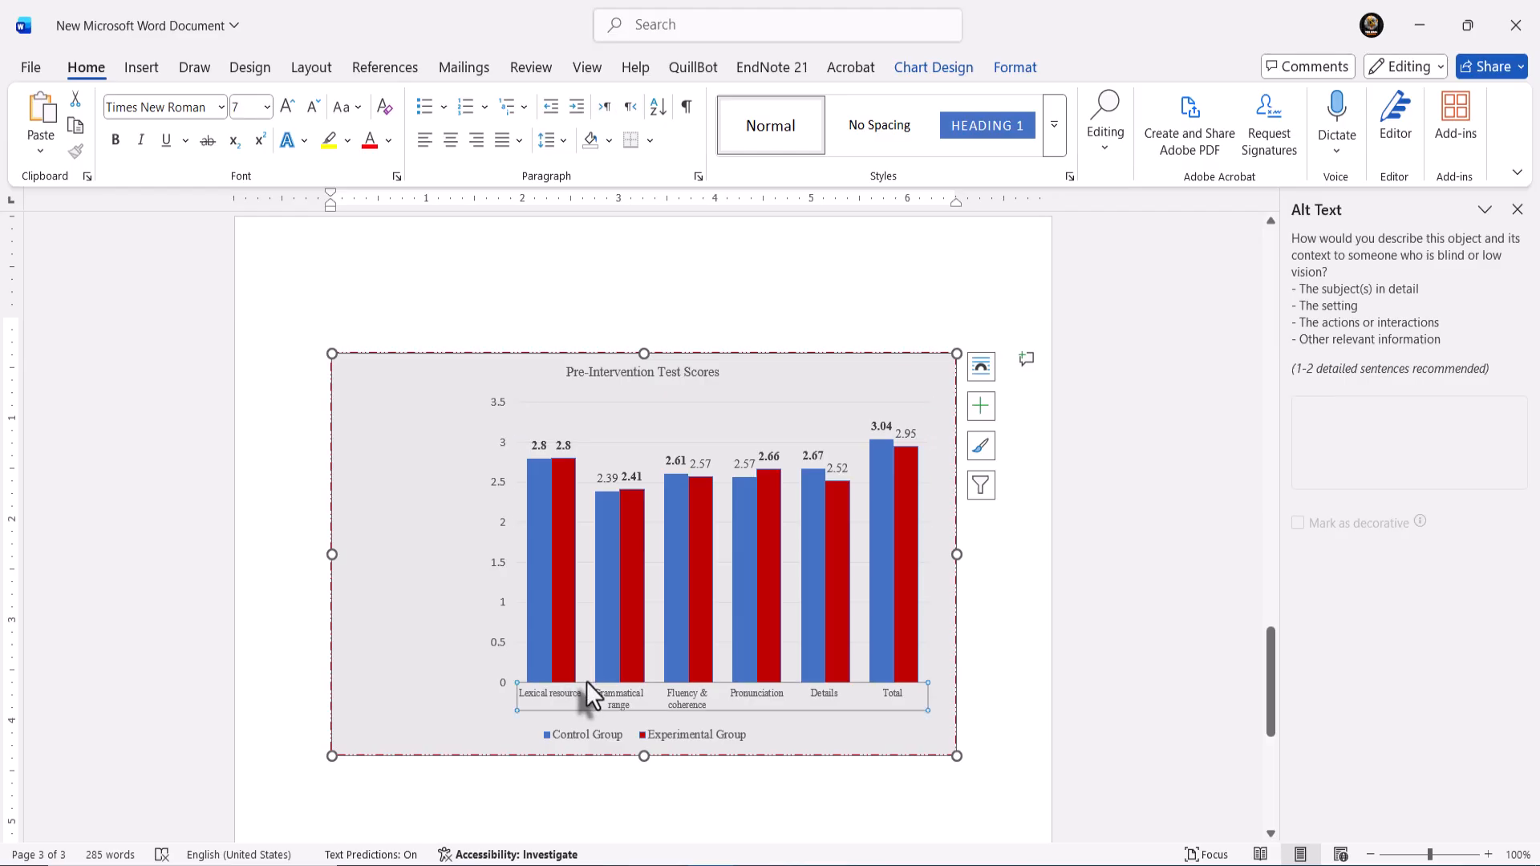
double_click(517, 402)
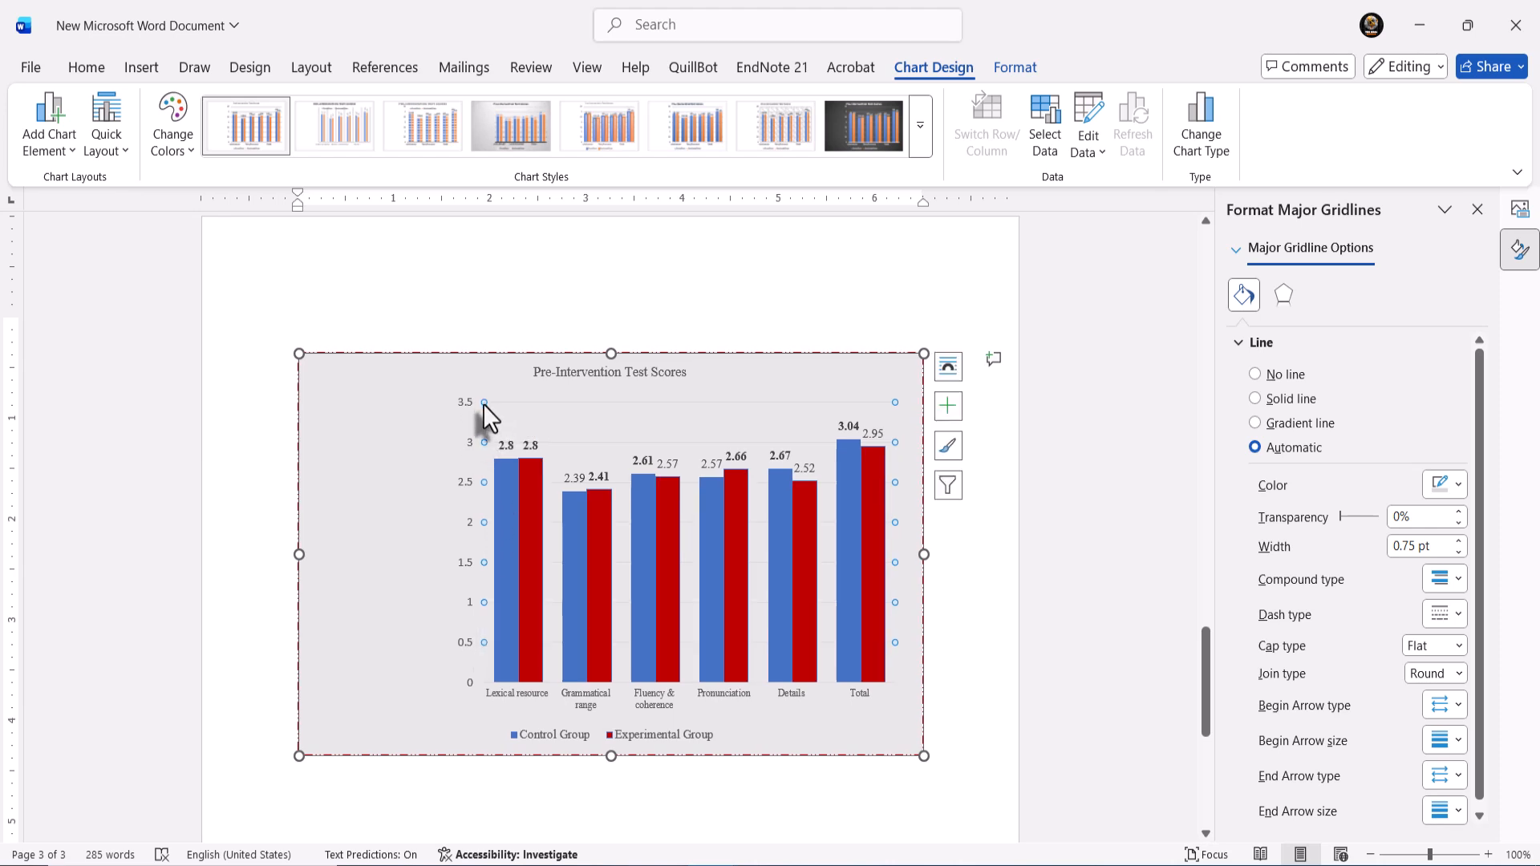
left_click_drag(576, 475, 513, 470)
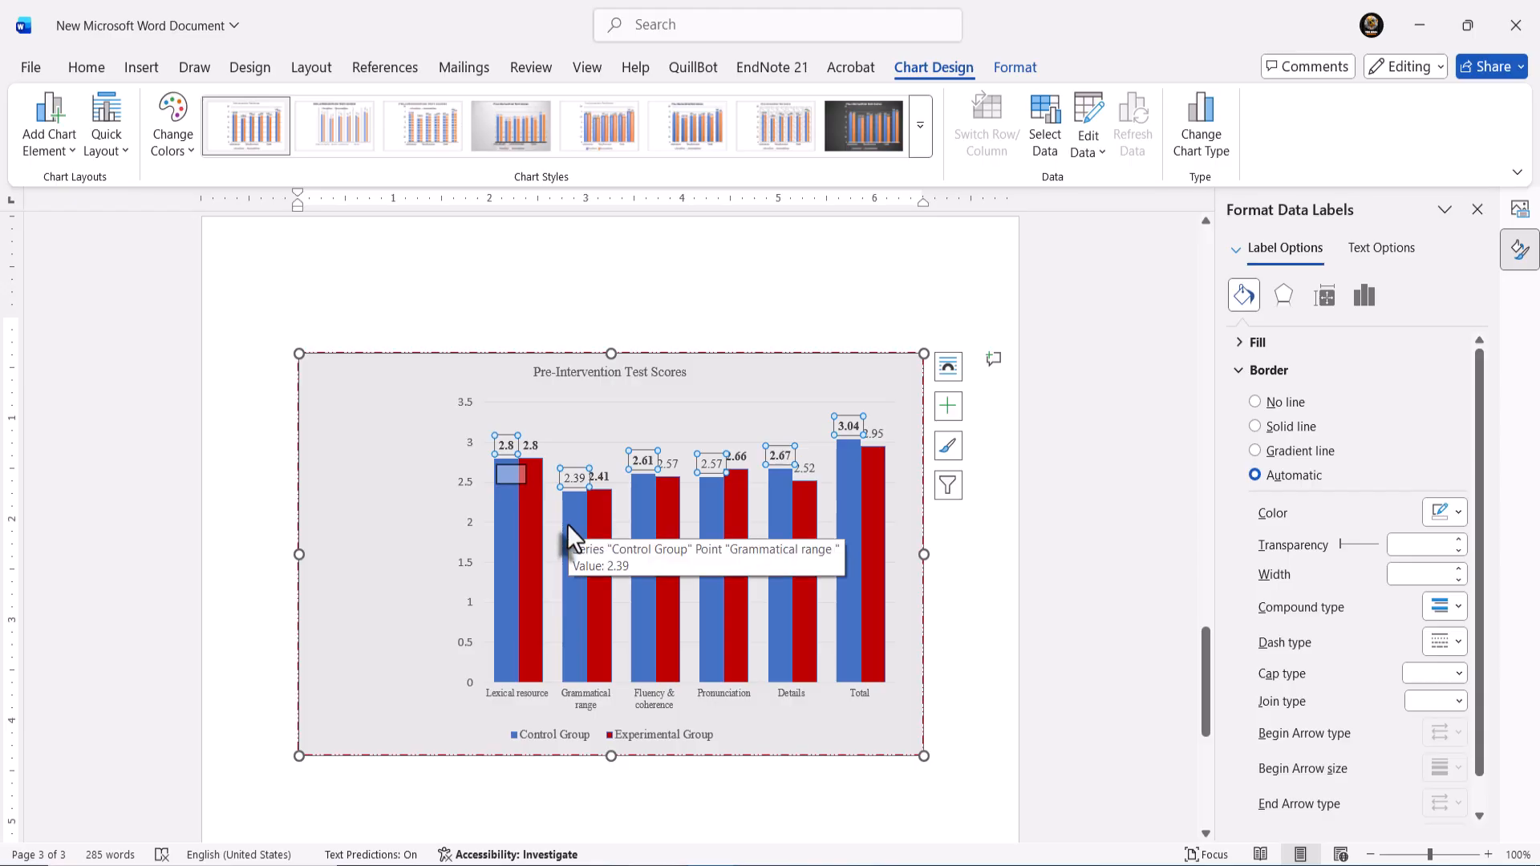
- Undo the chart's enlargement and delete the whole Pre-Intervention Test Scores chart from the page
key("ctrl+z")
left_click(588, 561)
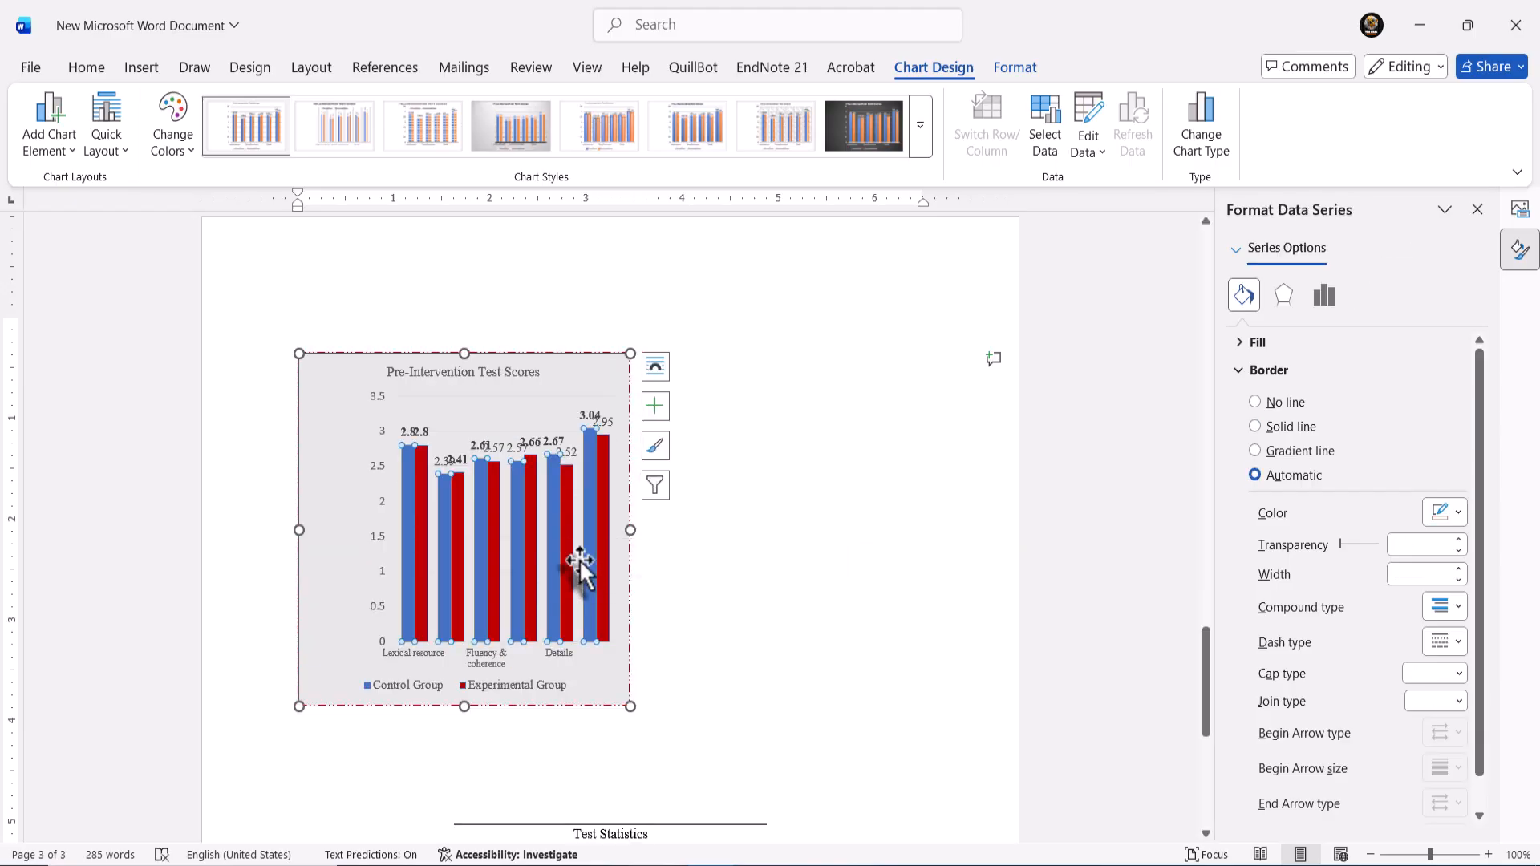
key("ctrl")
left_click(856, 479)
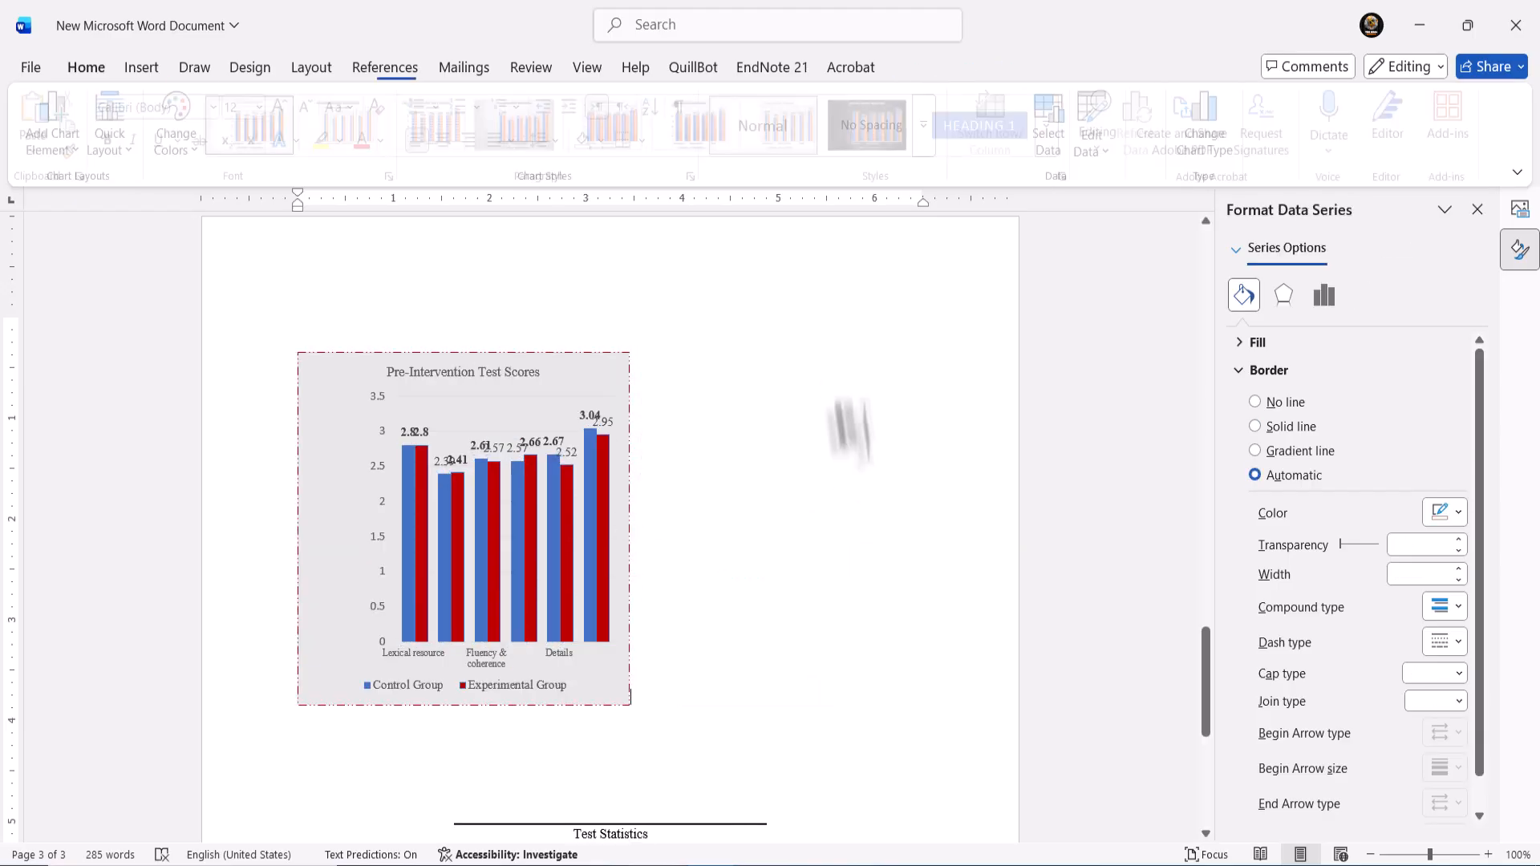
left_click(608, 393)
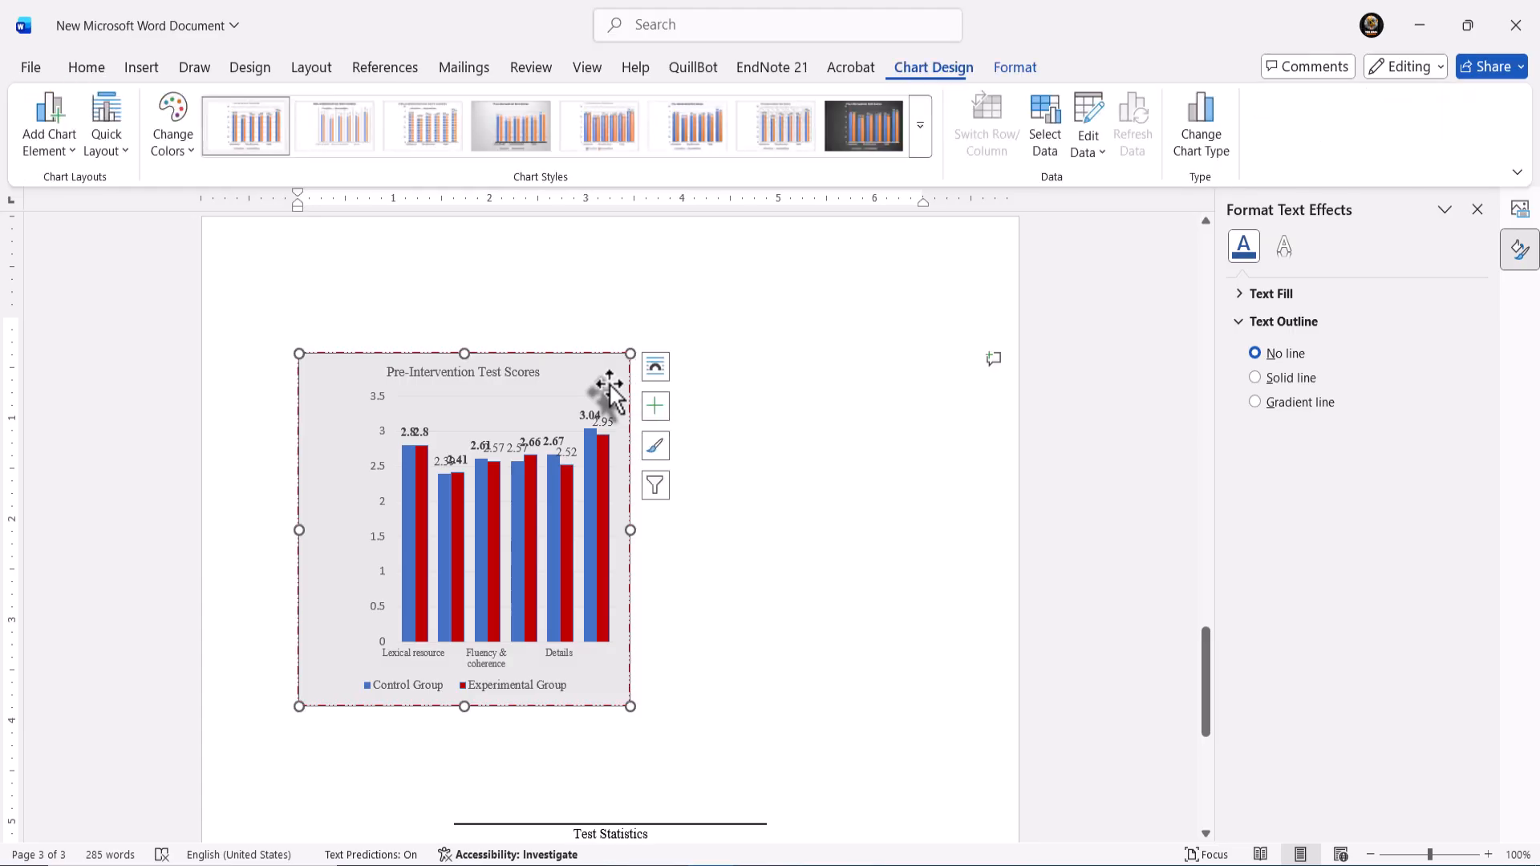
key("Delete")
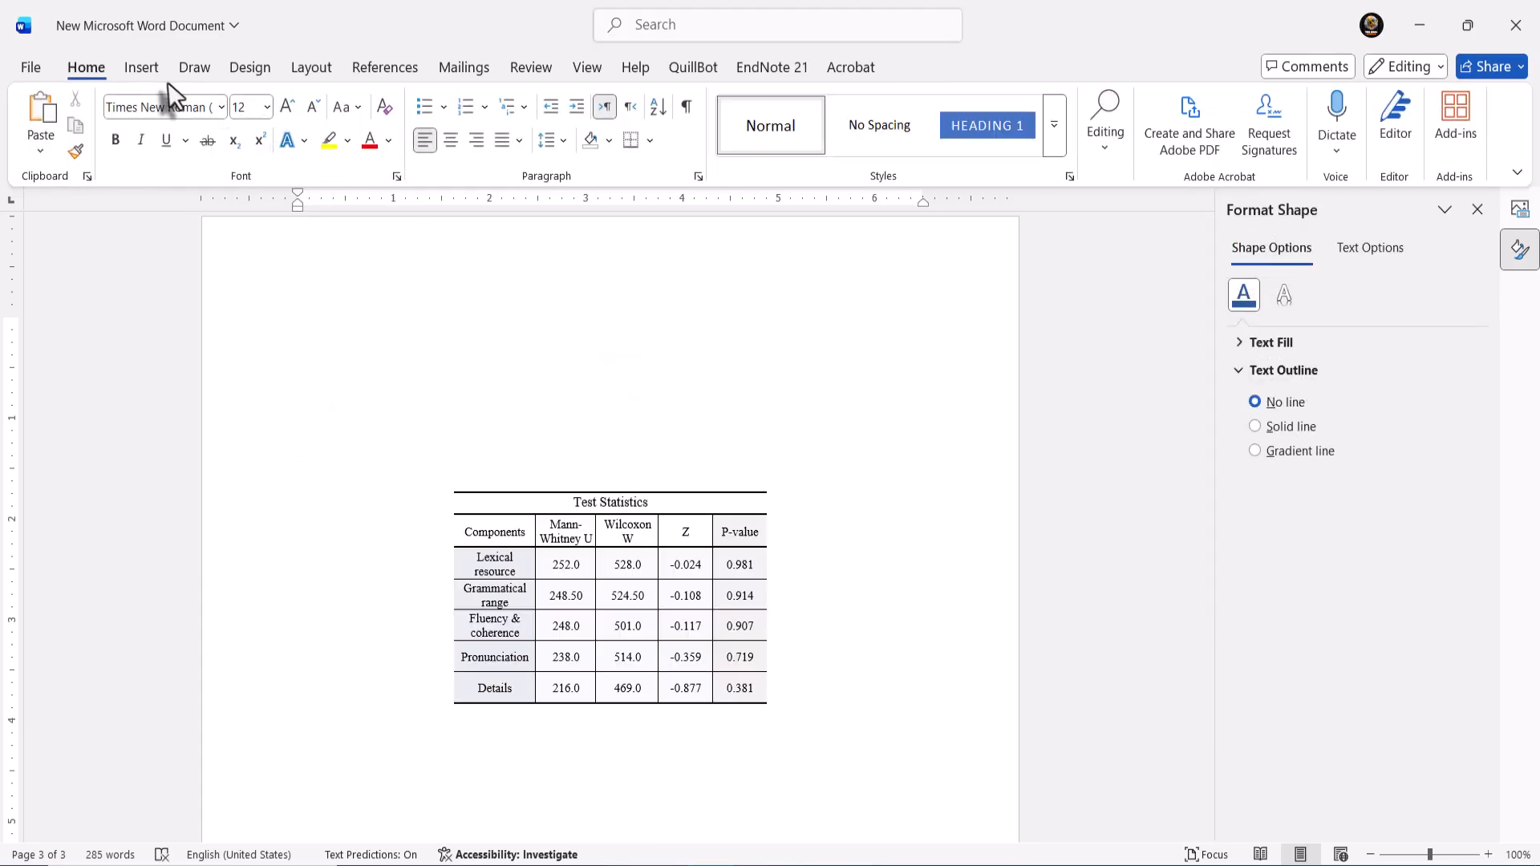
- Insert a Clustered Column chart with its sample data above the Test Statistics table, and delete it again
left_click(151, 70)
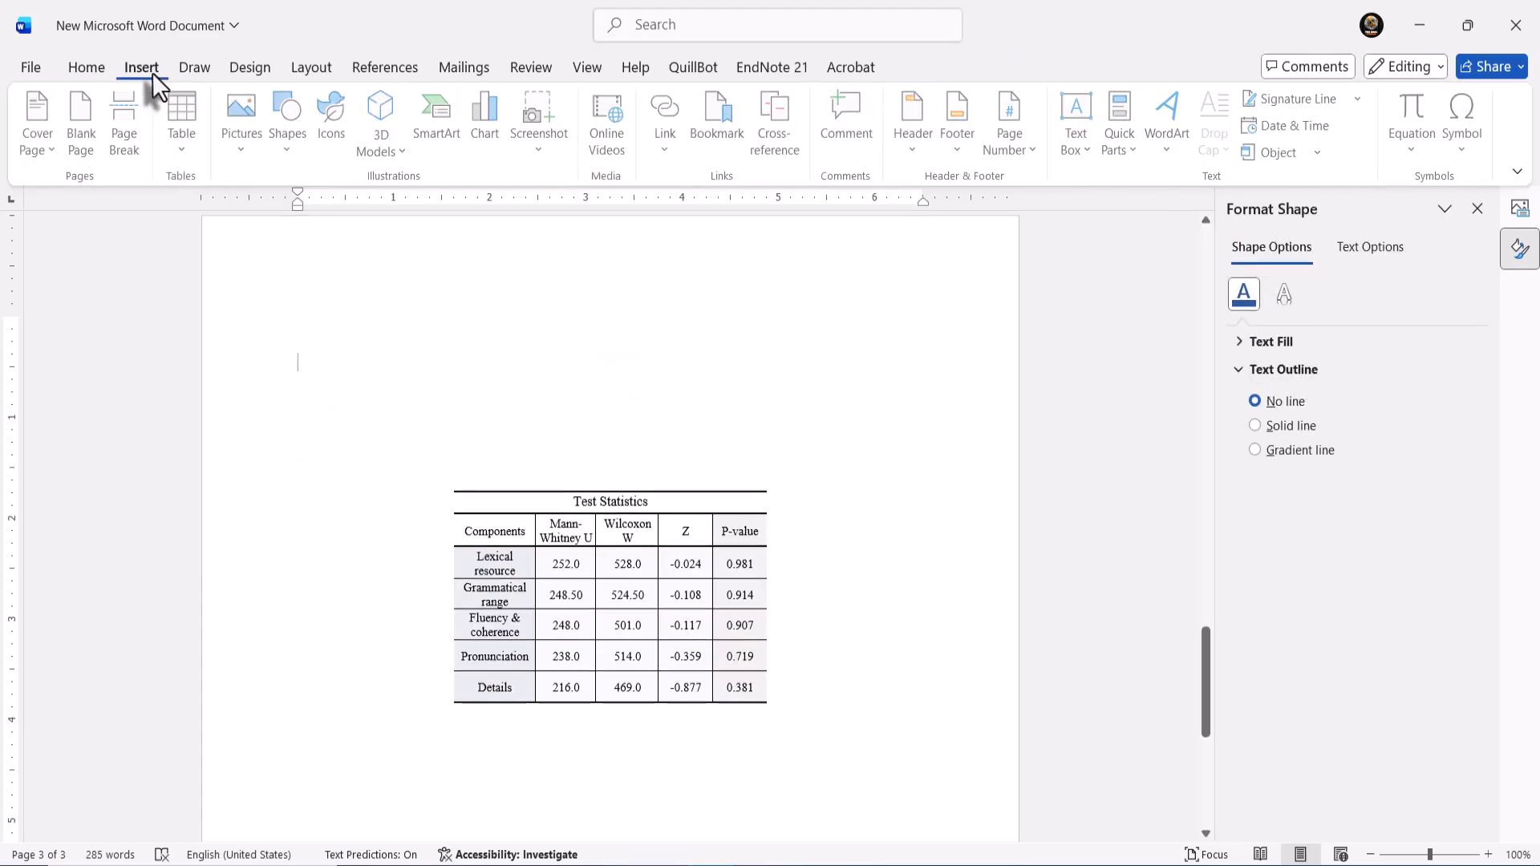
left_click(489, 128)
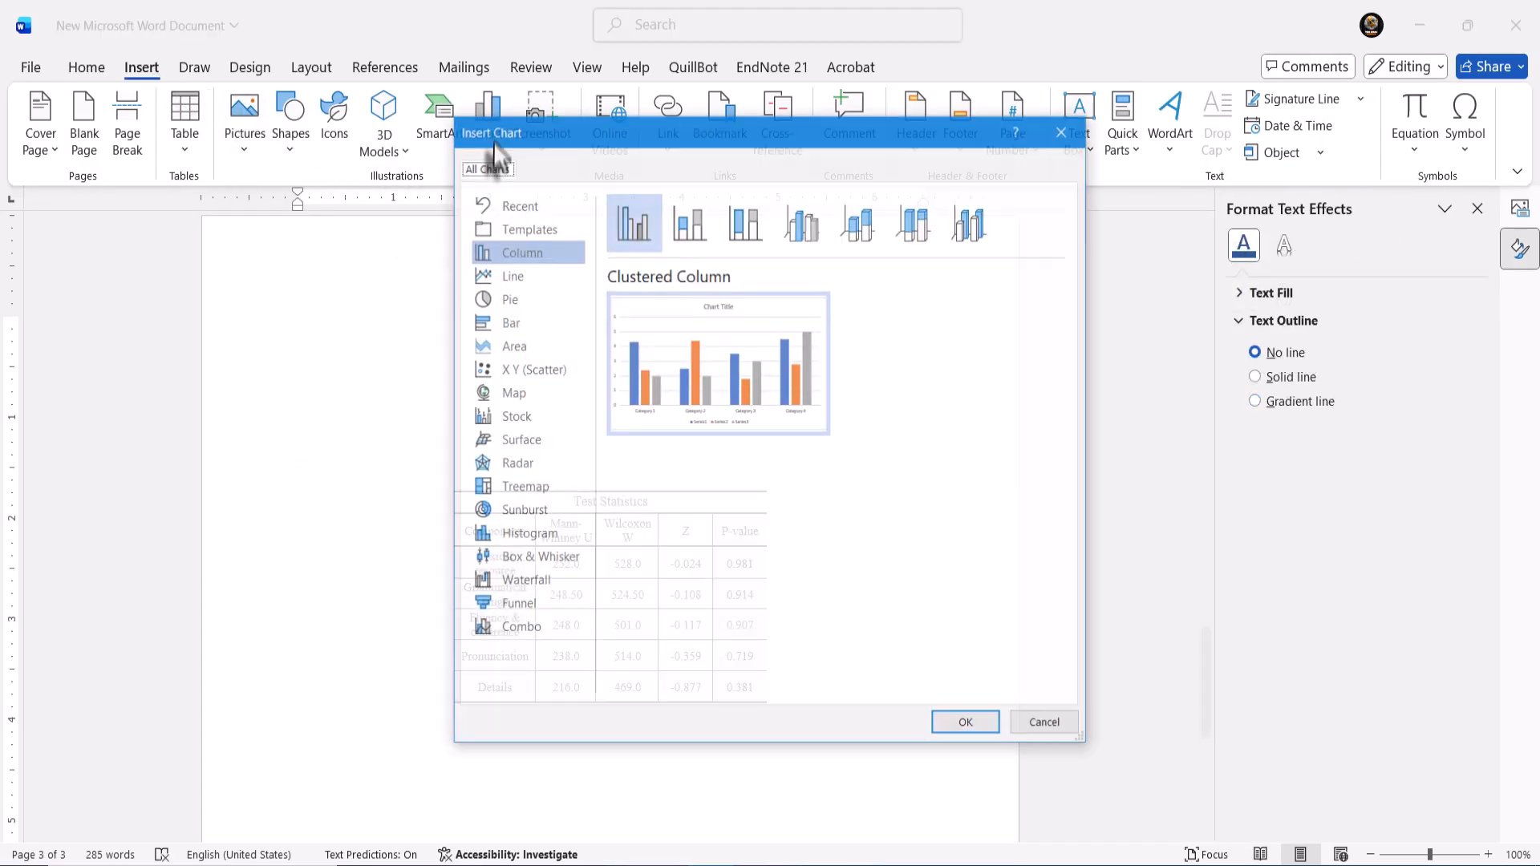
left_click(947, 720)
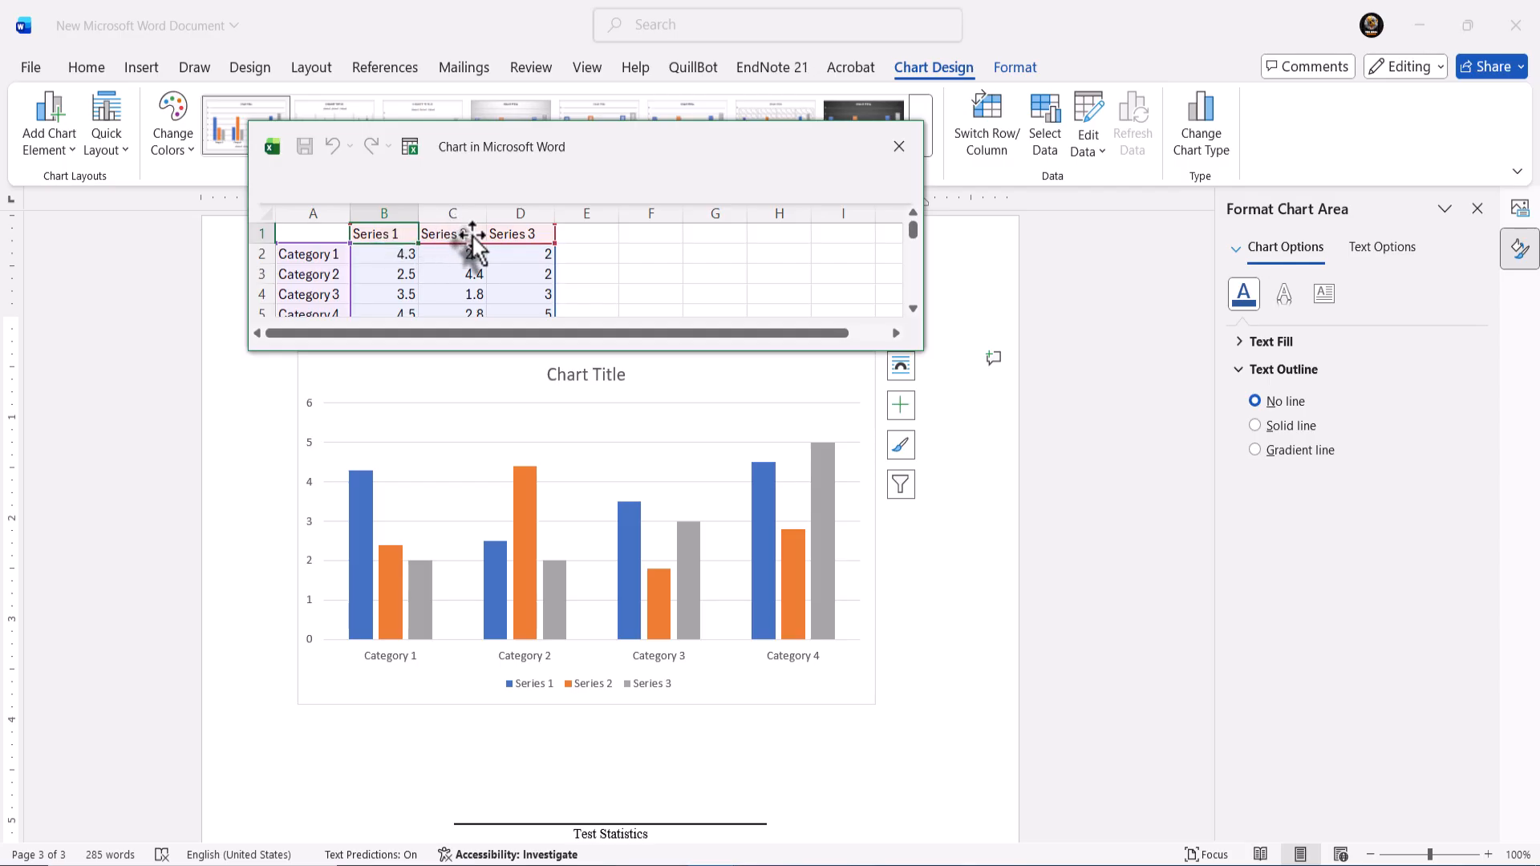
left_click(898, 146)
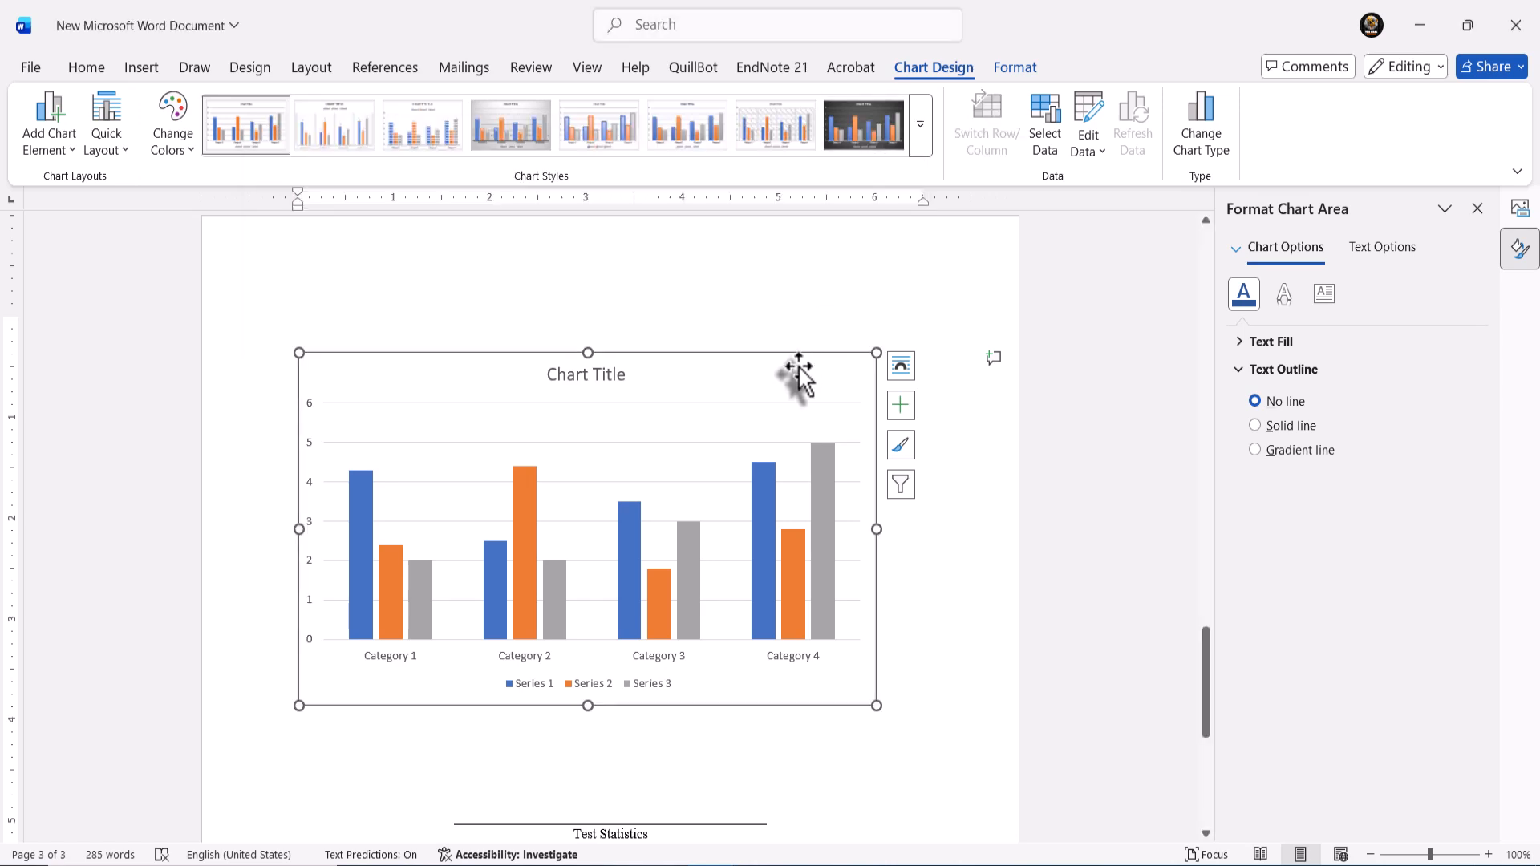
key("Delete")
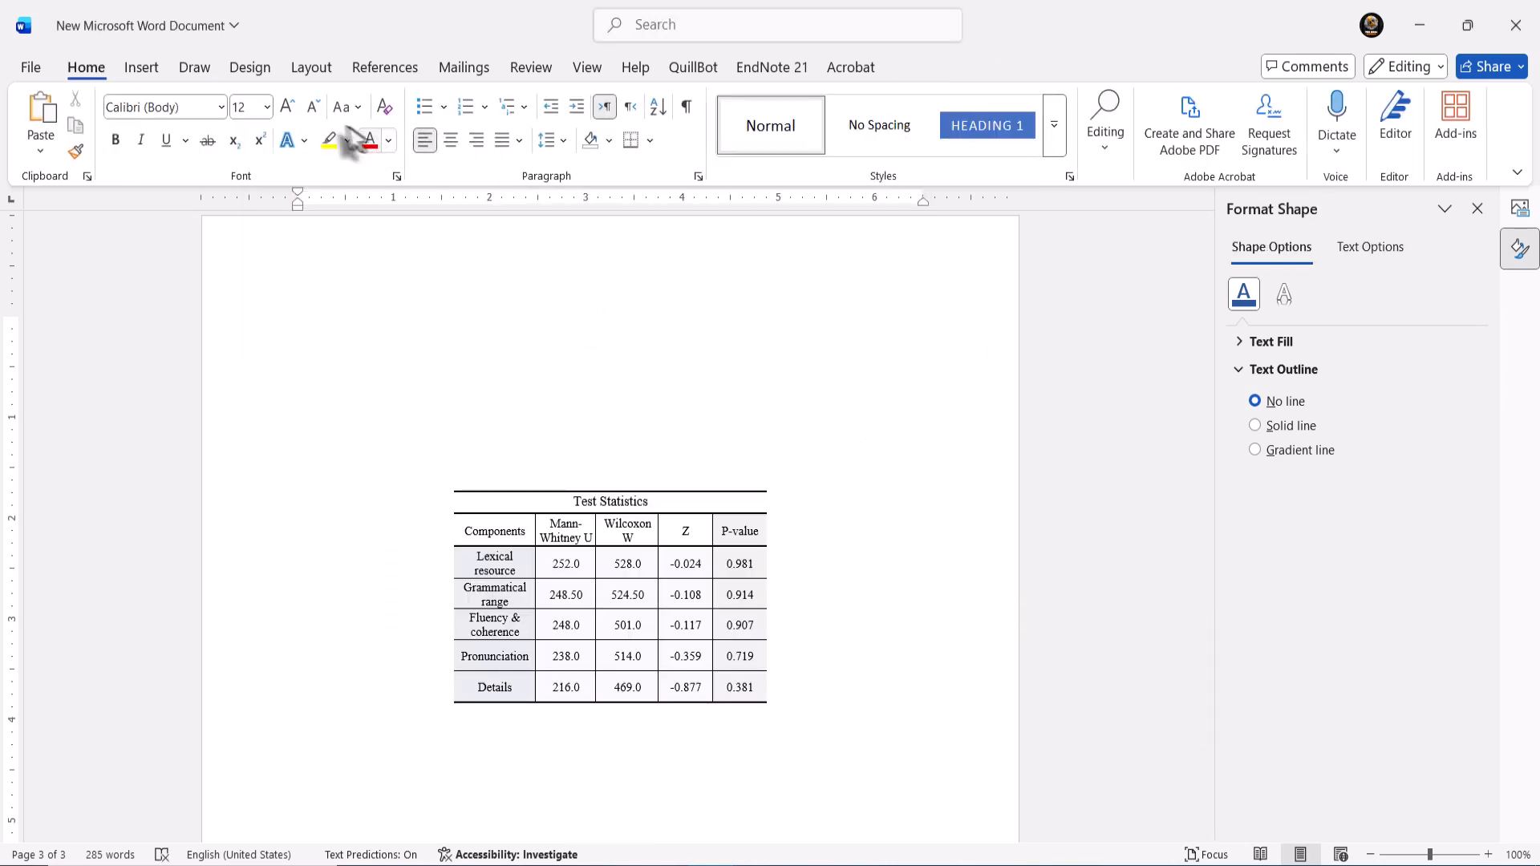
- Insert a screenshot of the other open Word window, The Paper, above the table and delete the picture again
left_click(199, 69)
left_click(154, 67)
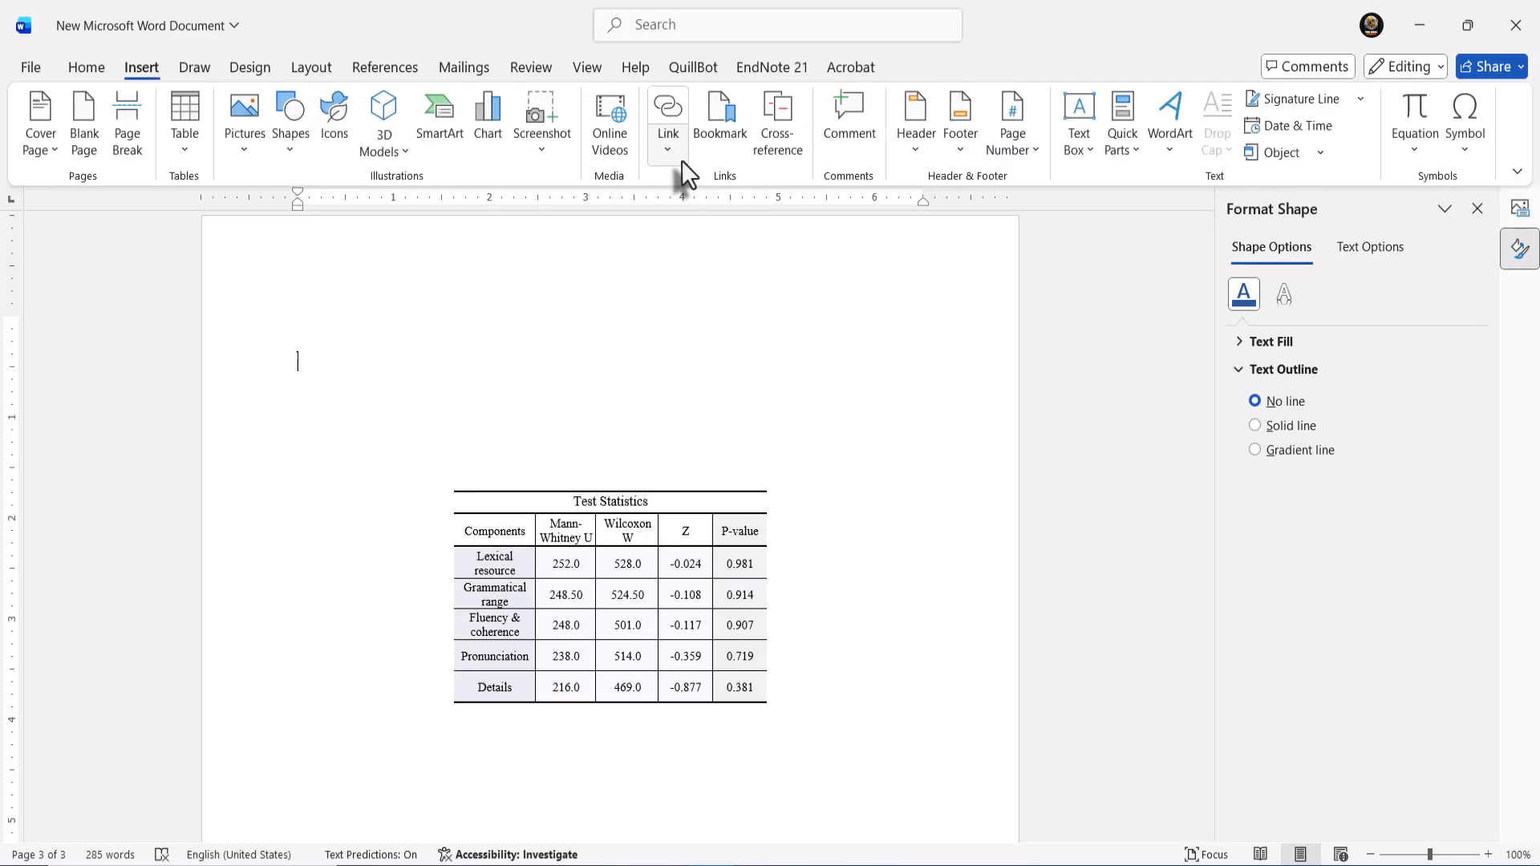
left_click(547, 153)
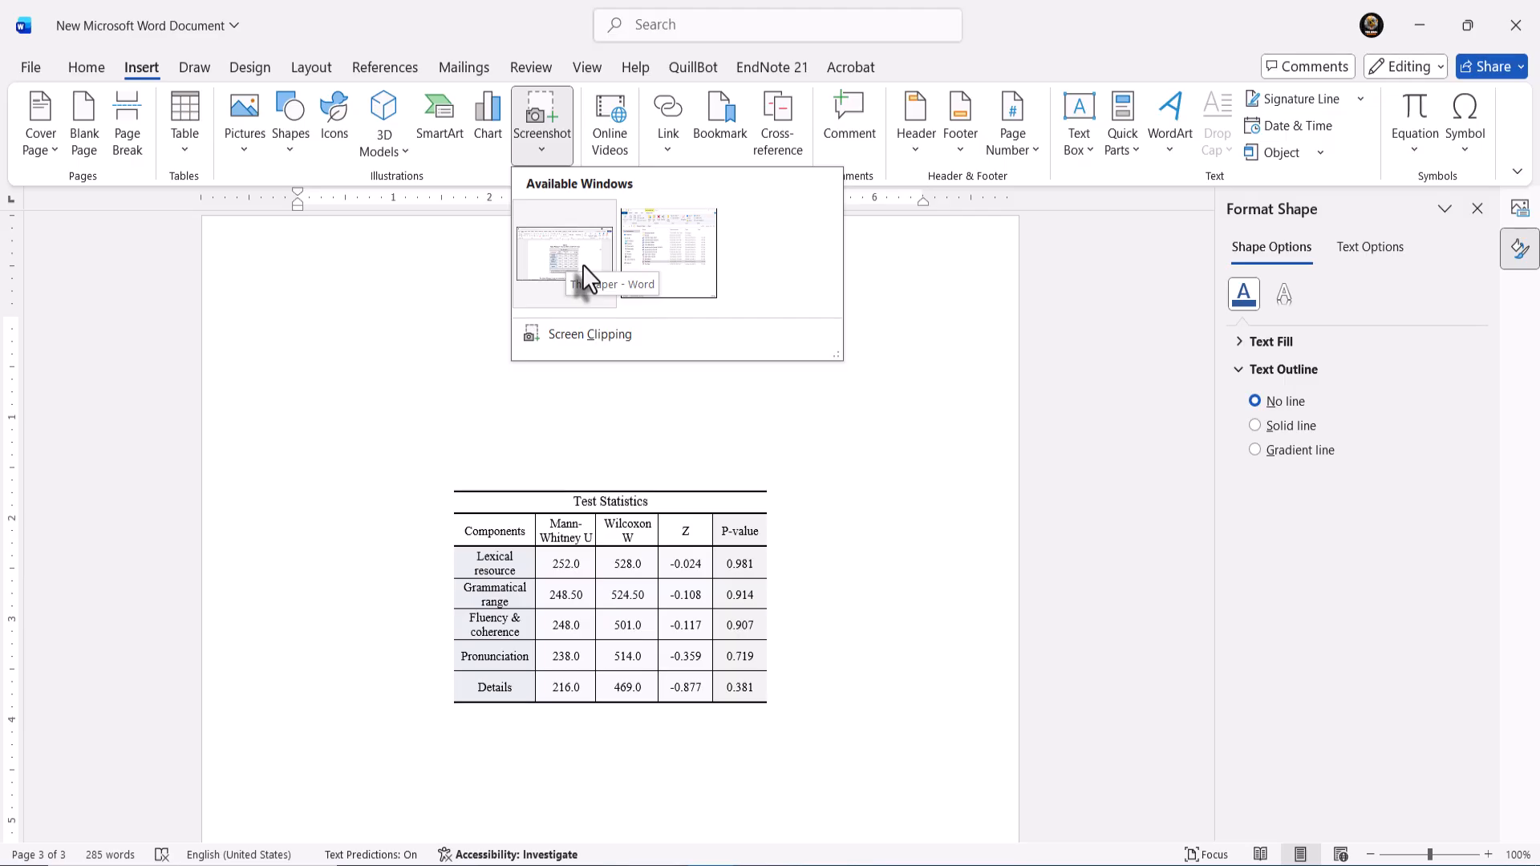
left_click(582, 265)
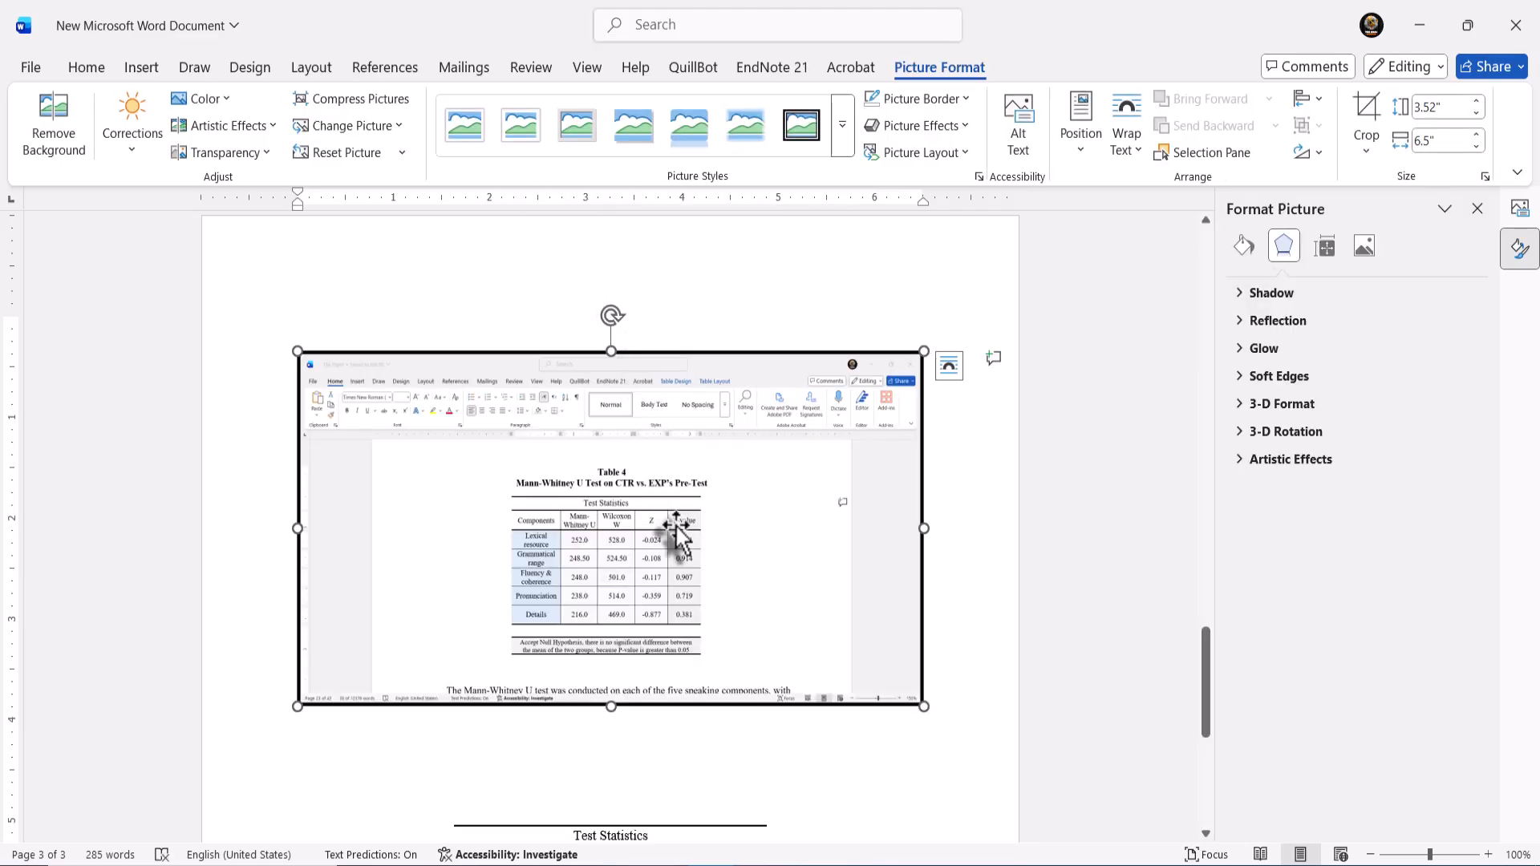
key("Delete")
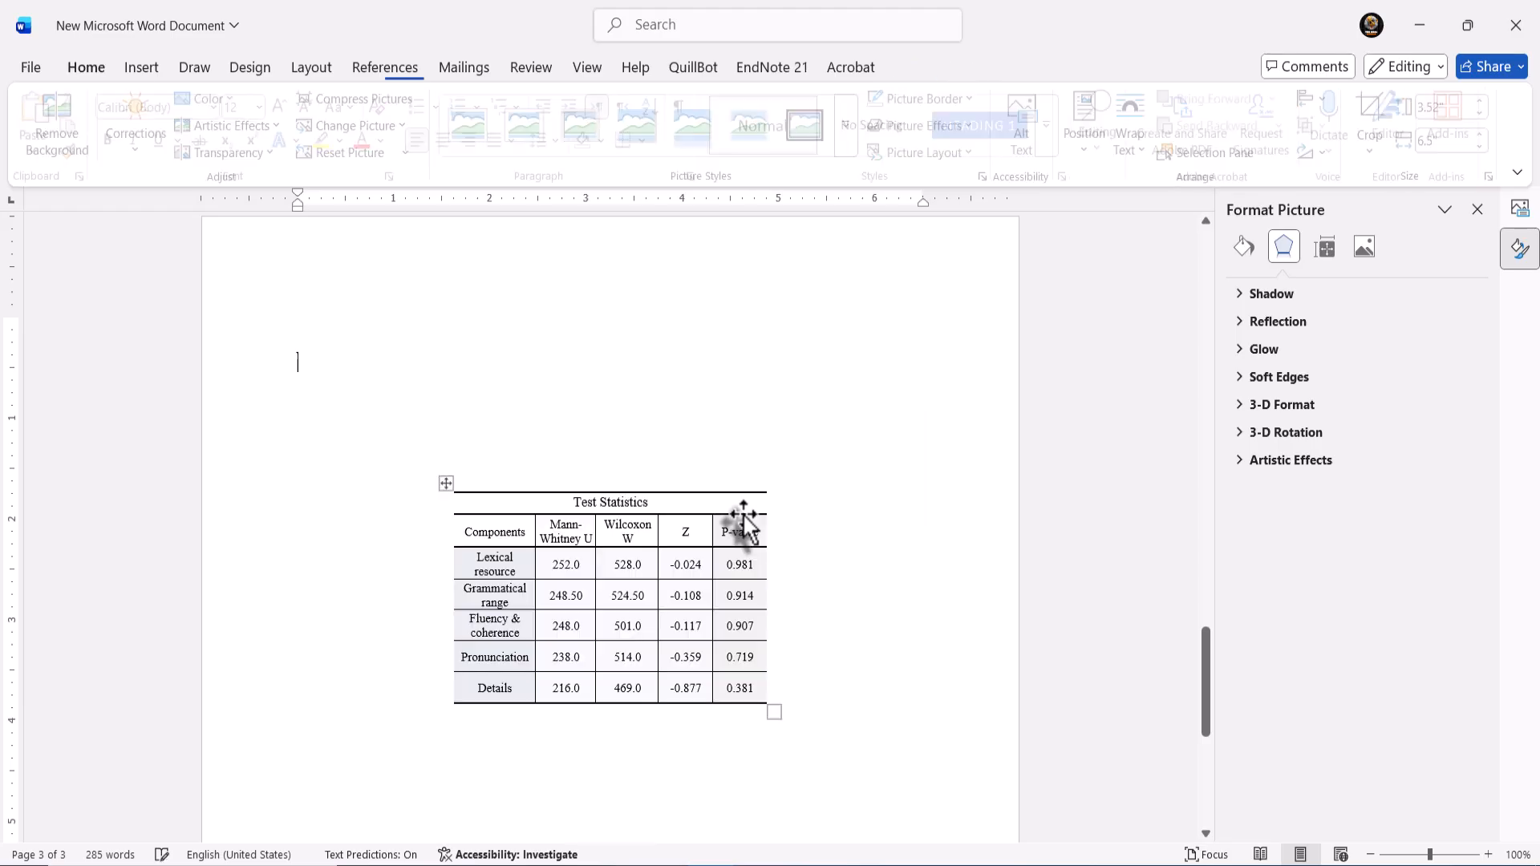
- Insert a screenshot of the open Paper folder window above the Test Statistics table
left_click(146, 65)
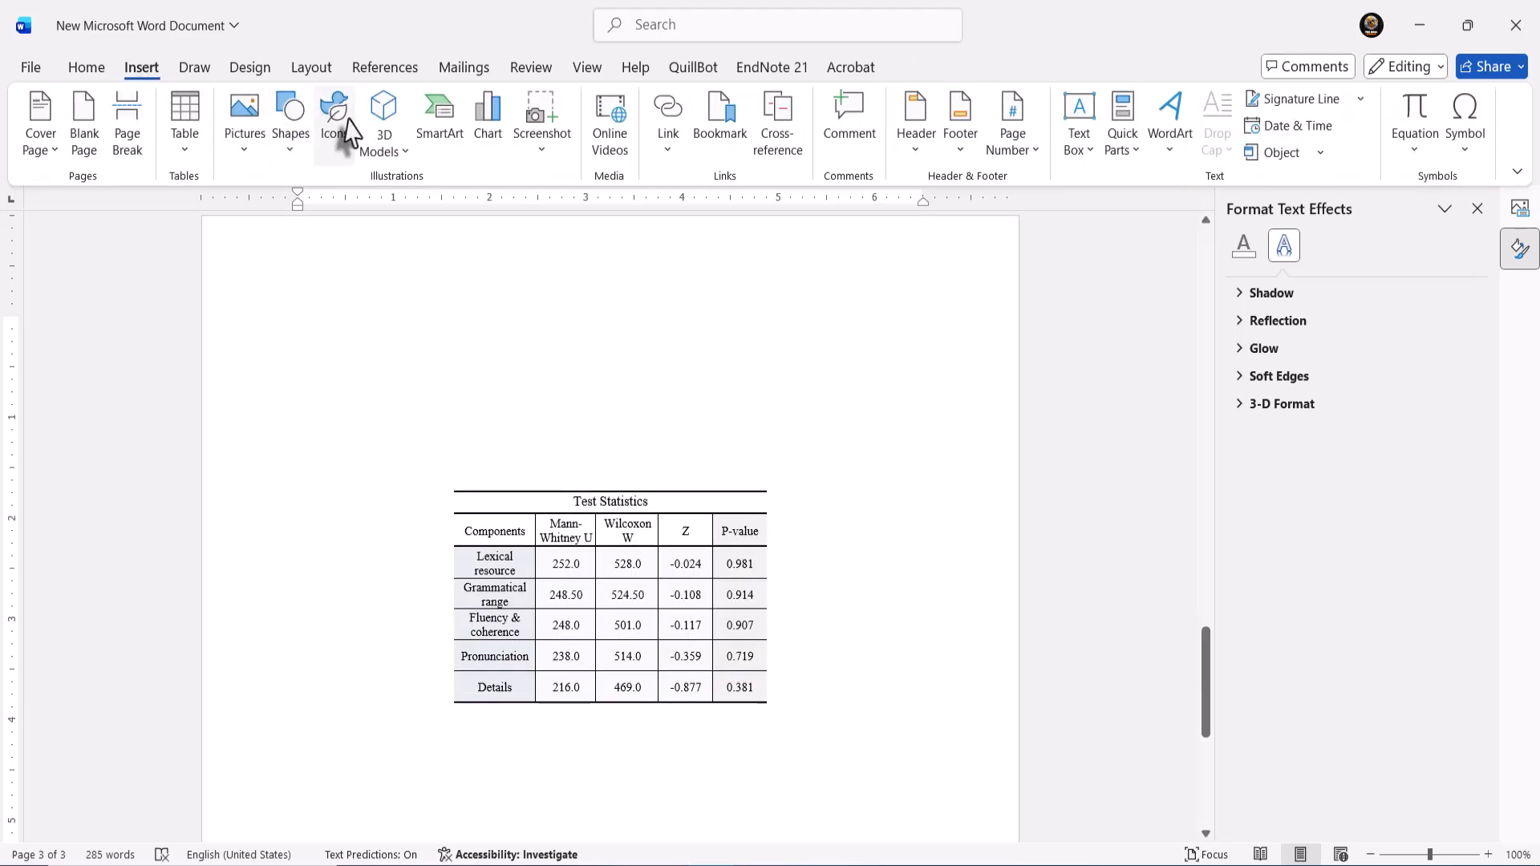
left_click(548, 152)
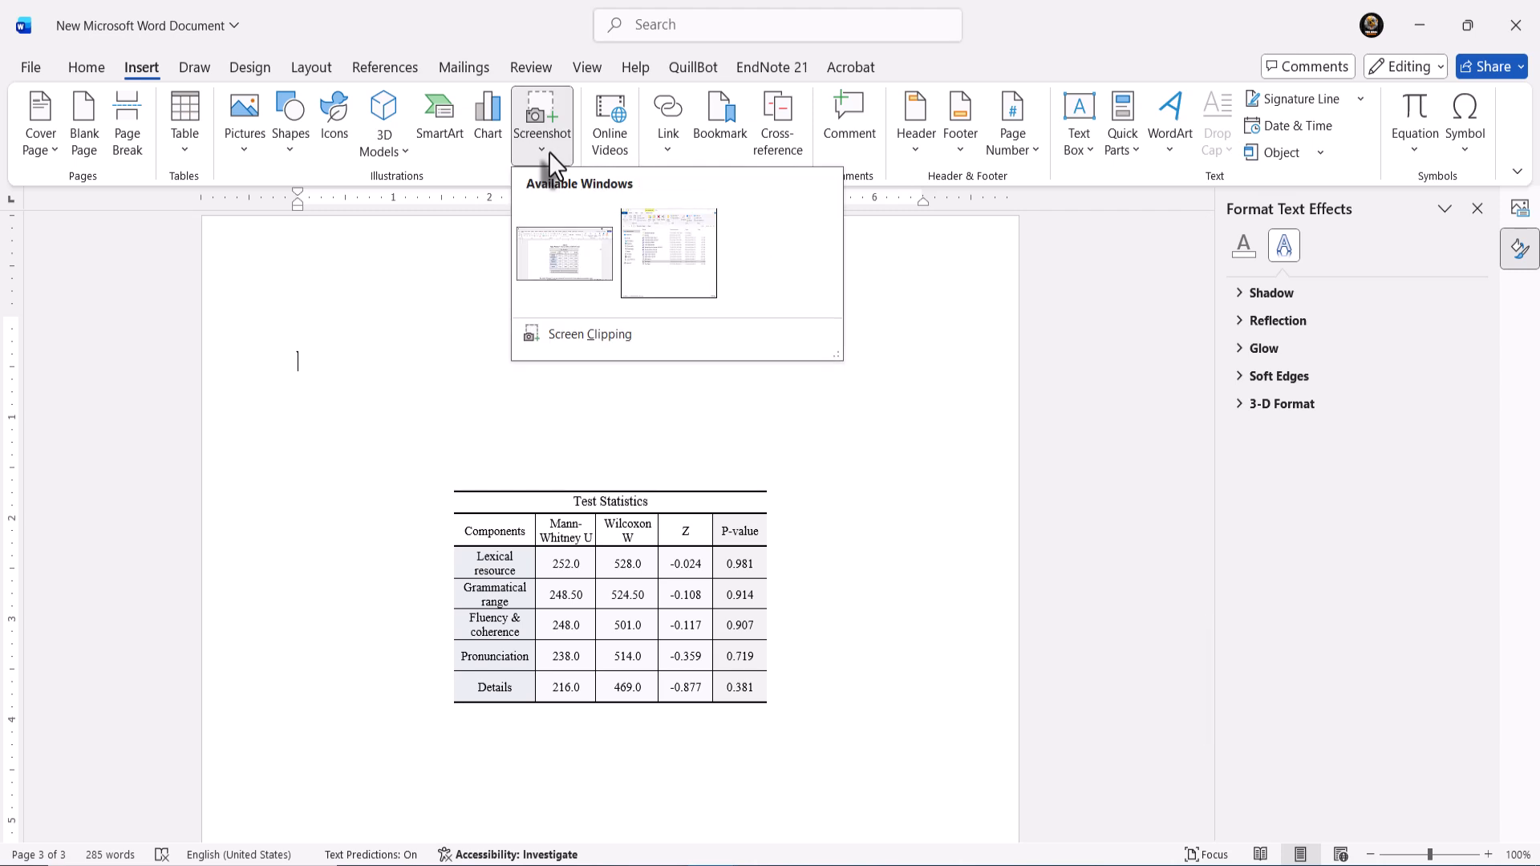
left_click(641, 249)
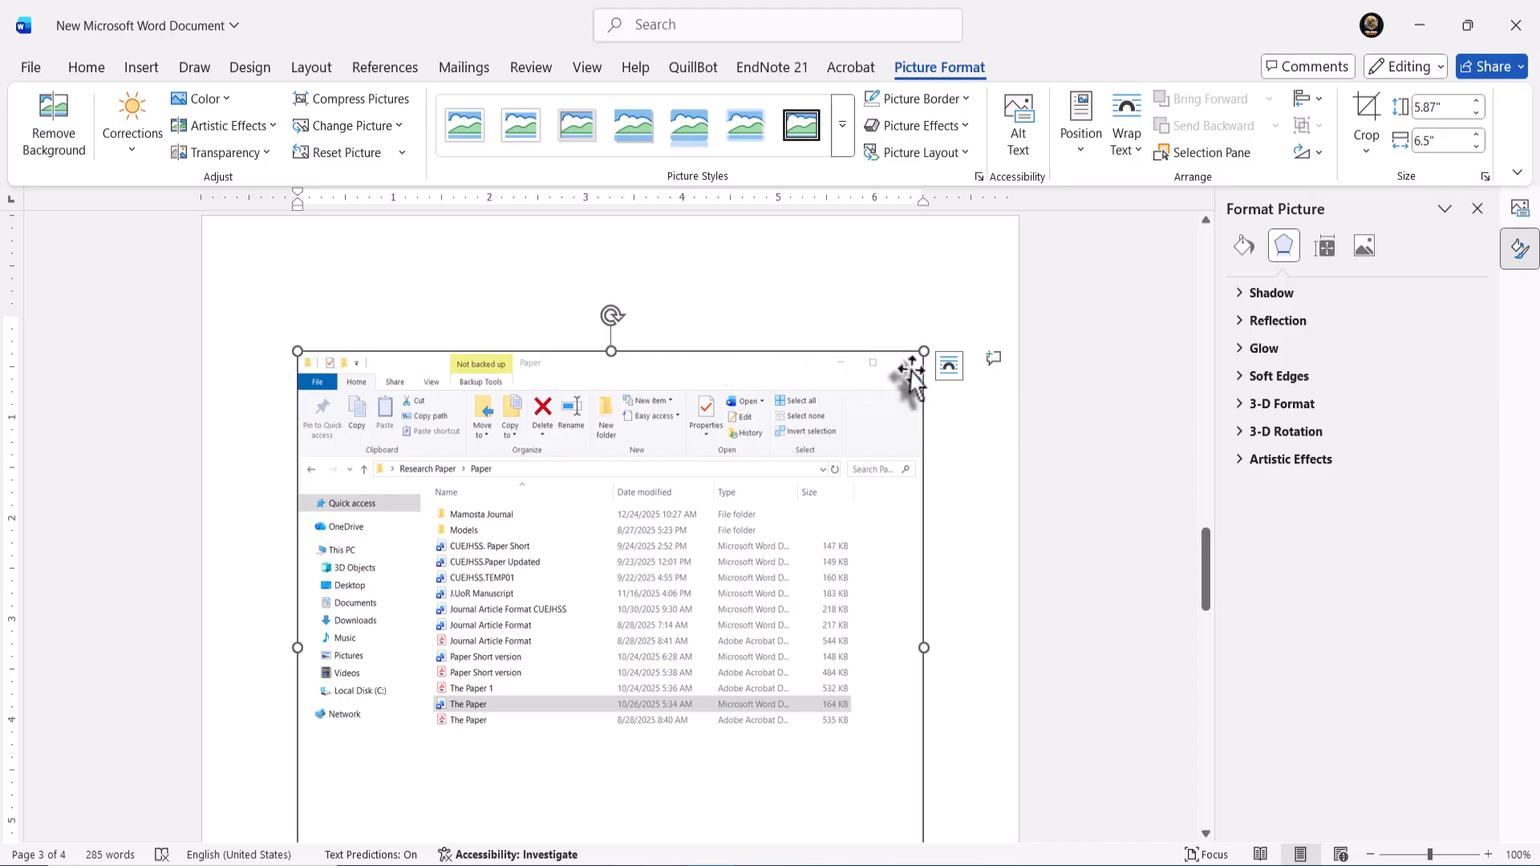
- Delete the screenshot of the Paper folder window from above the Test Statistics table
key("Delete")
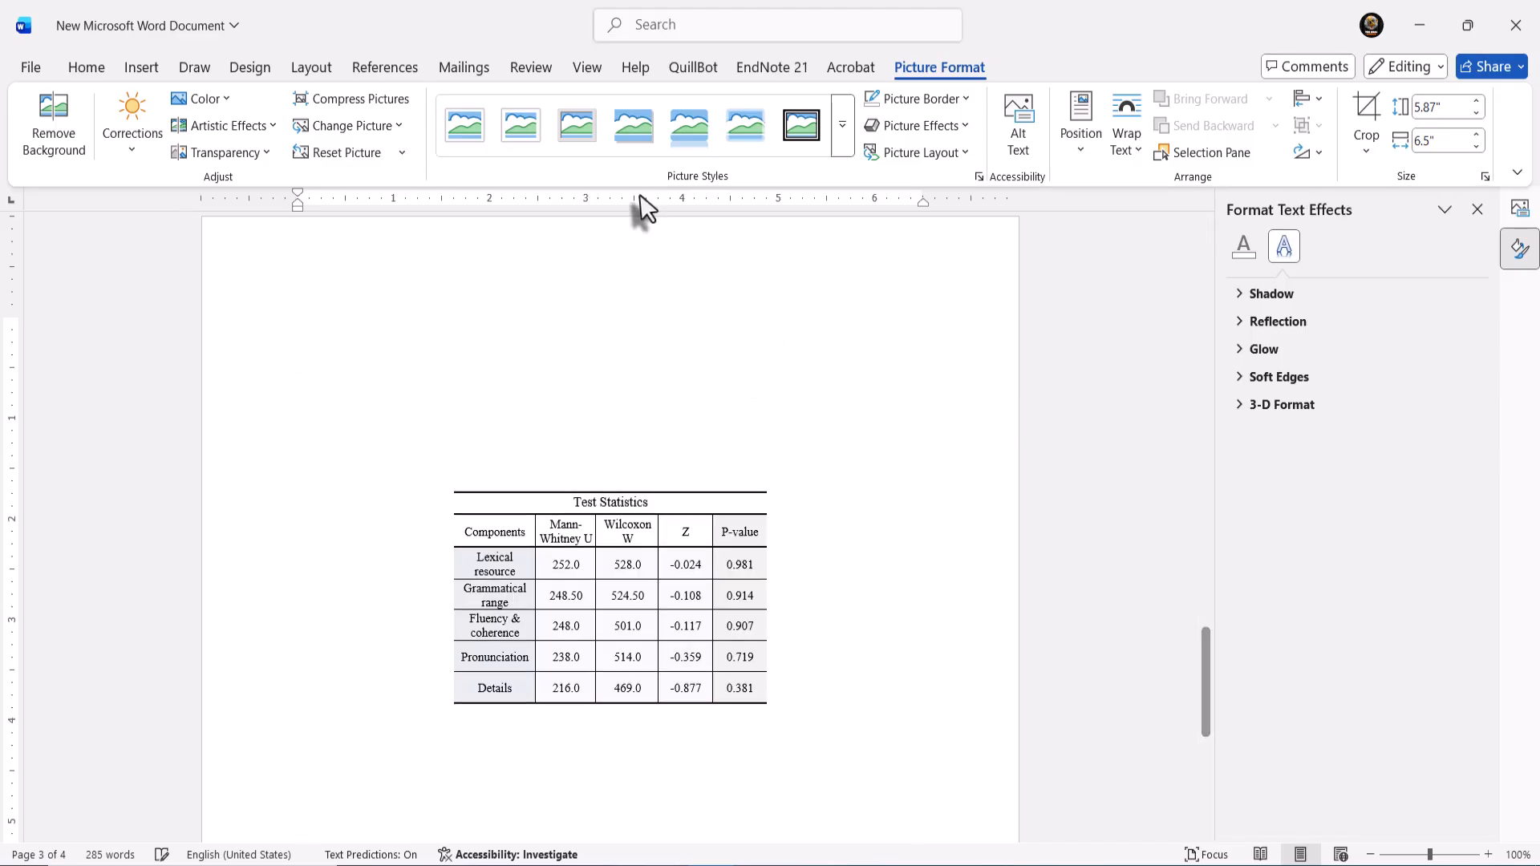
left_click(202, 67)
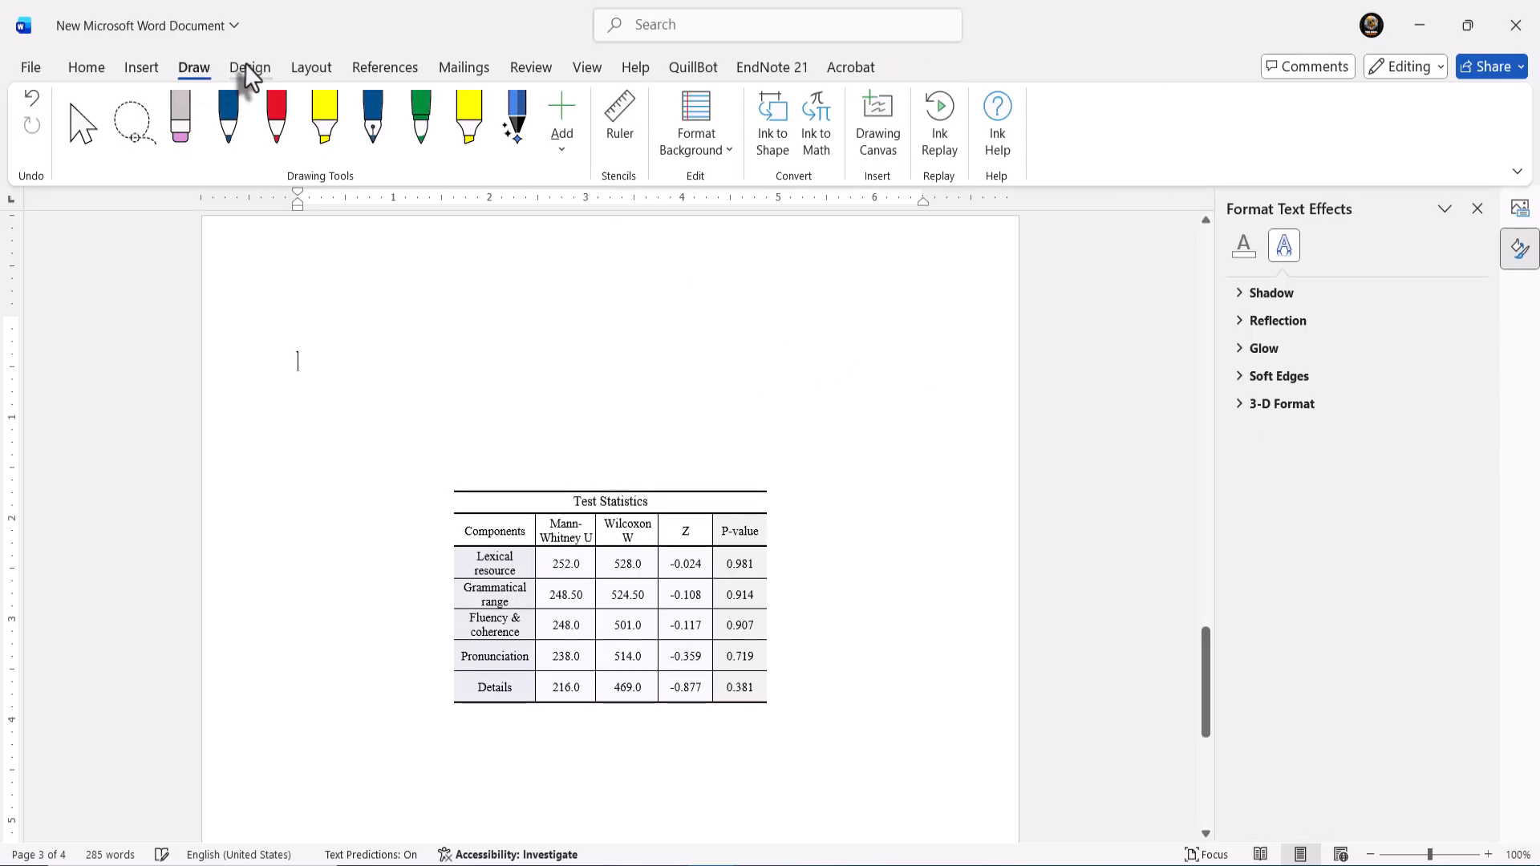
left_click(247, 66)
left_click(141, 67)
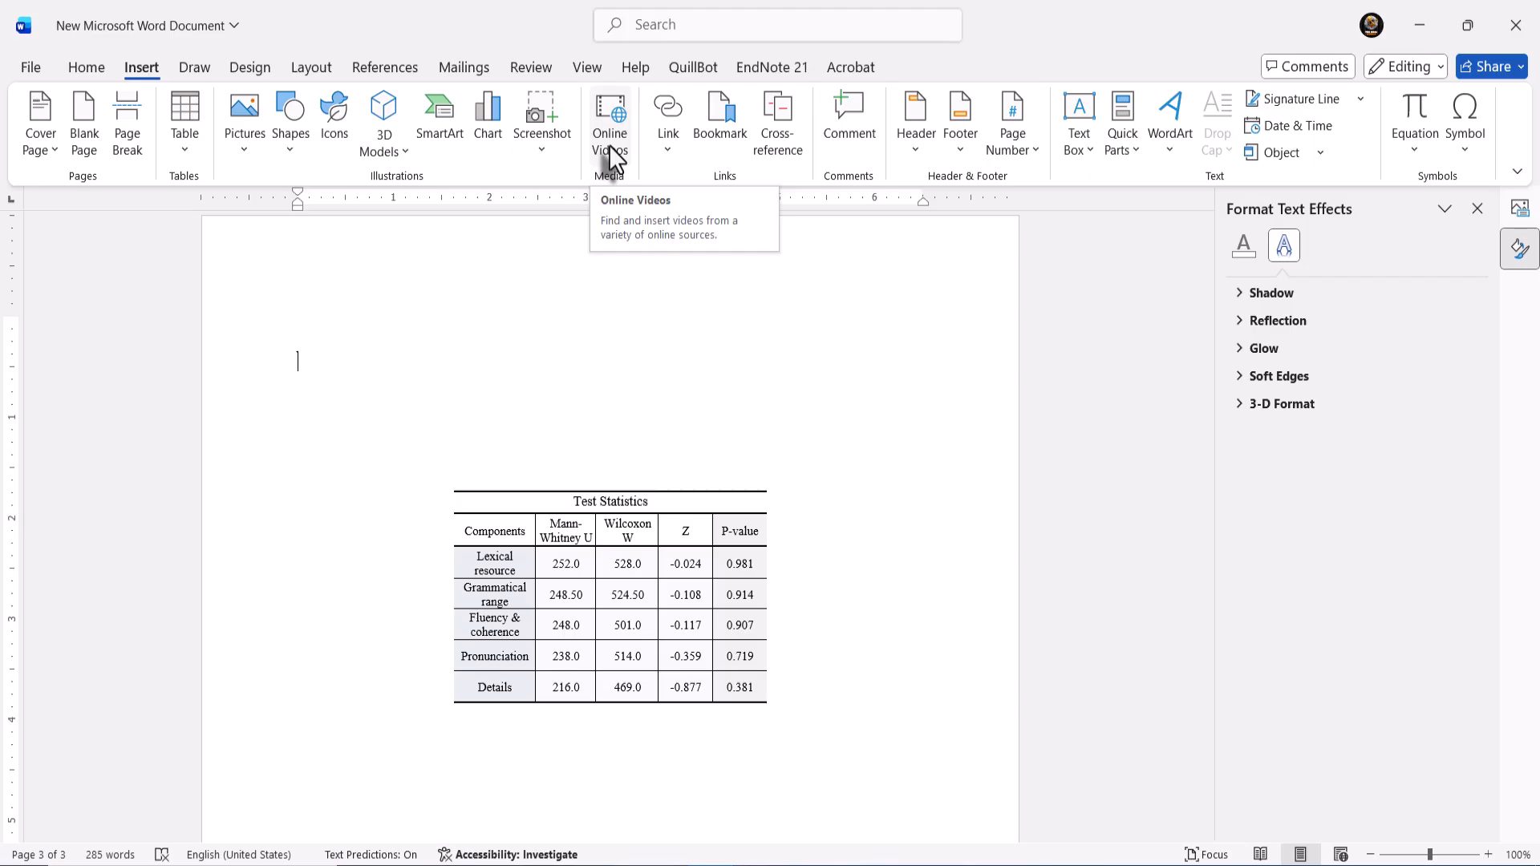
left_click(677, 151)
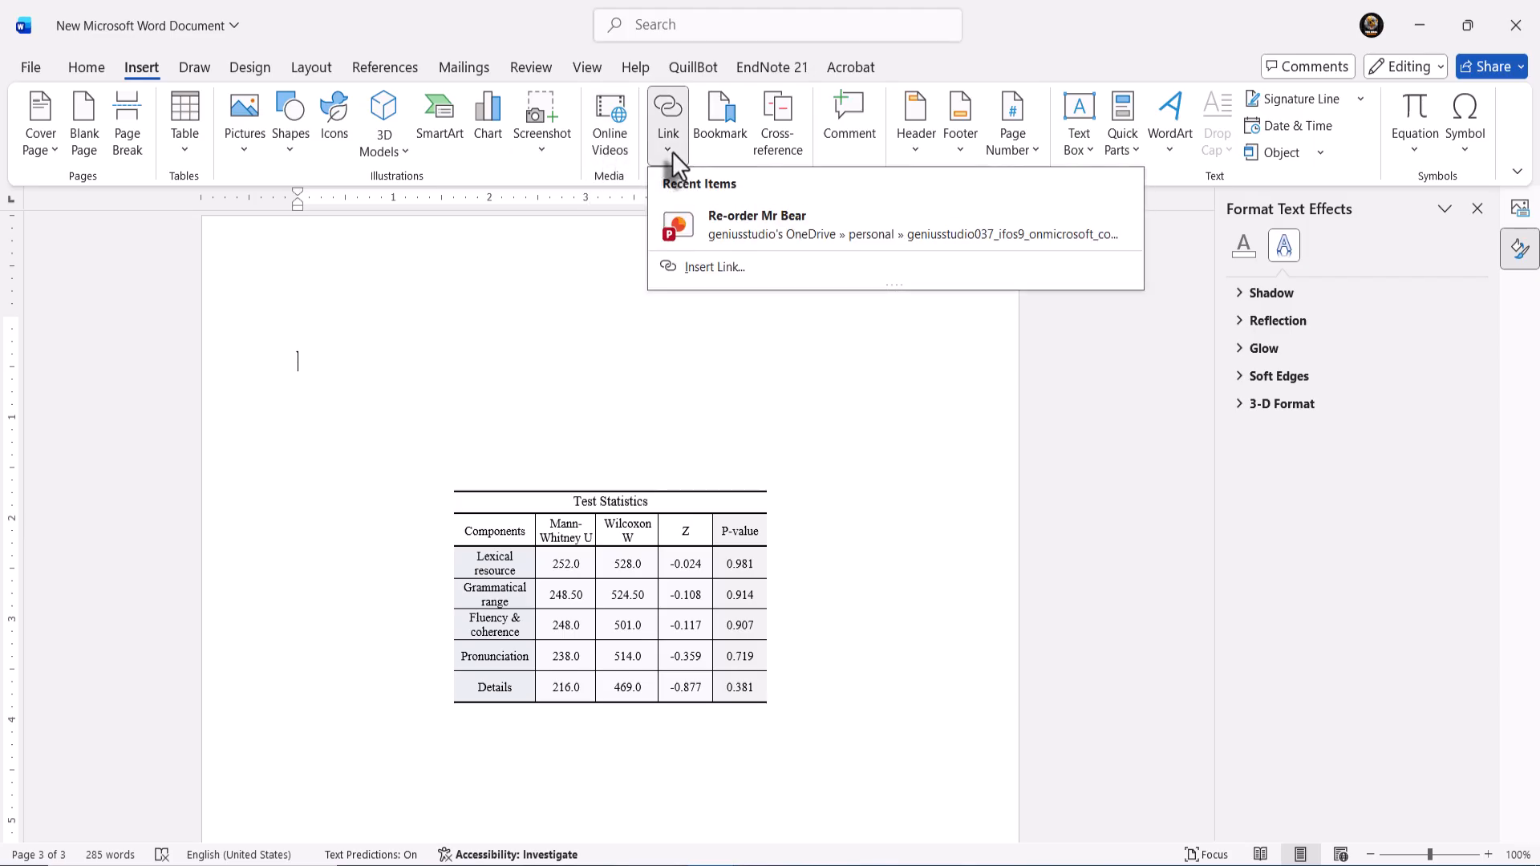
left_click(685, 268)
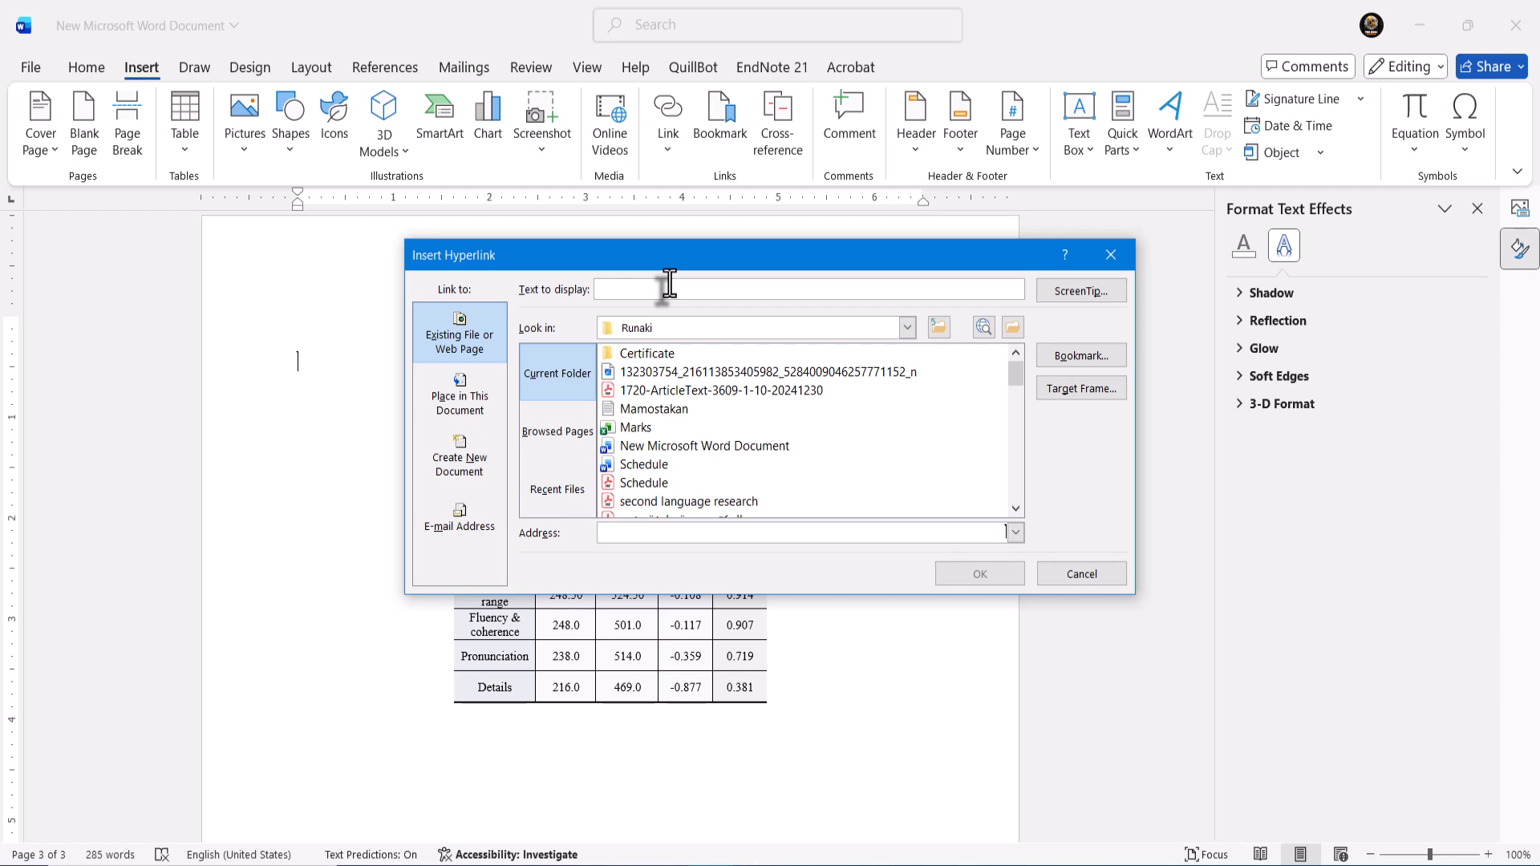
left_click(672, 368)
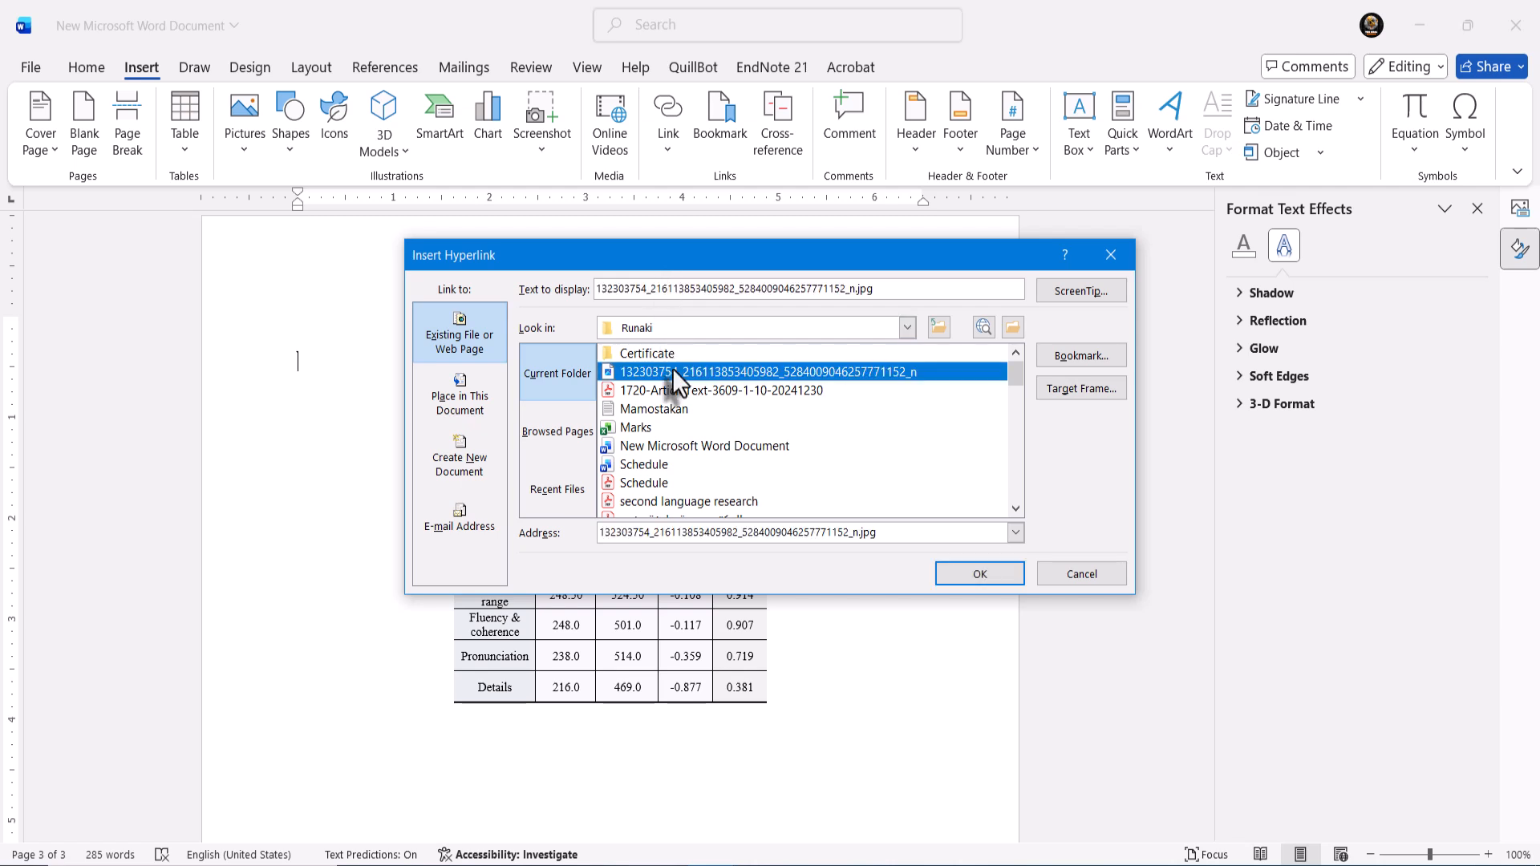
left_click(978, 574)
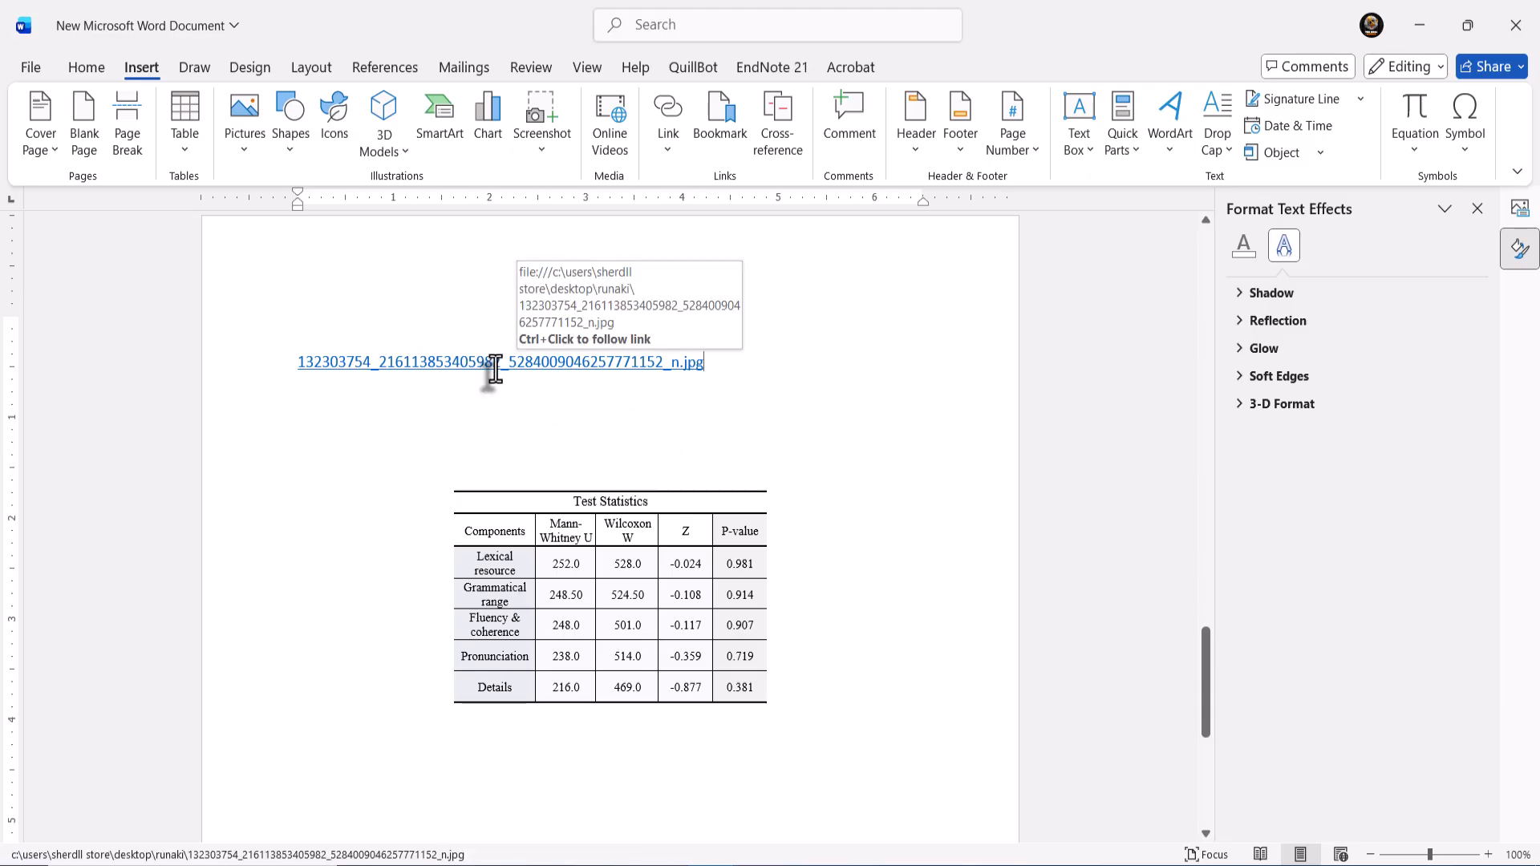
left_click(496, 369, "ctrl")
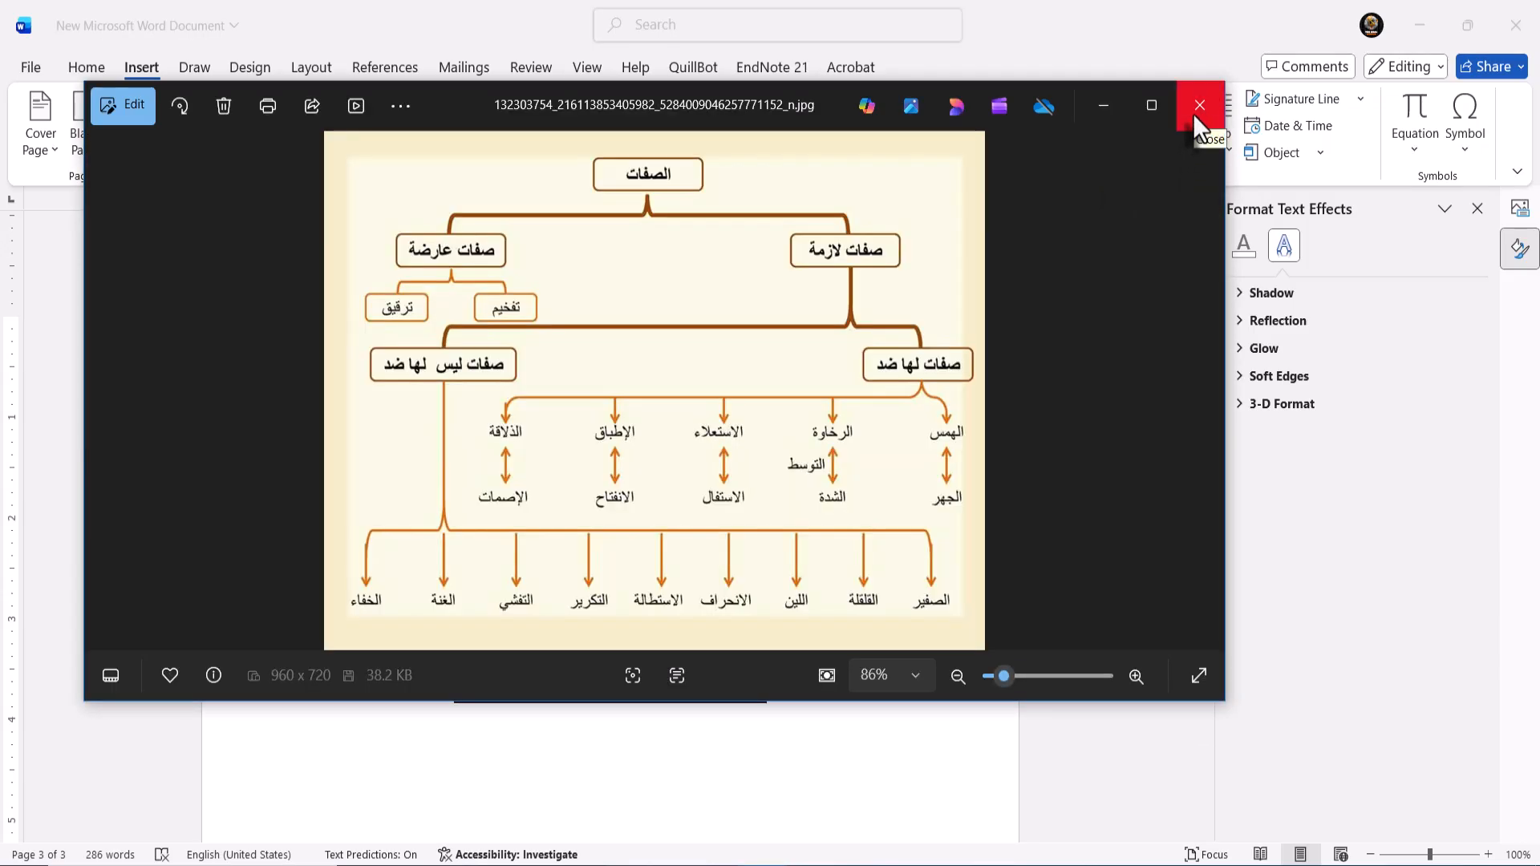
left_click(1200, 105)
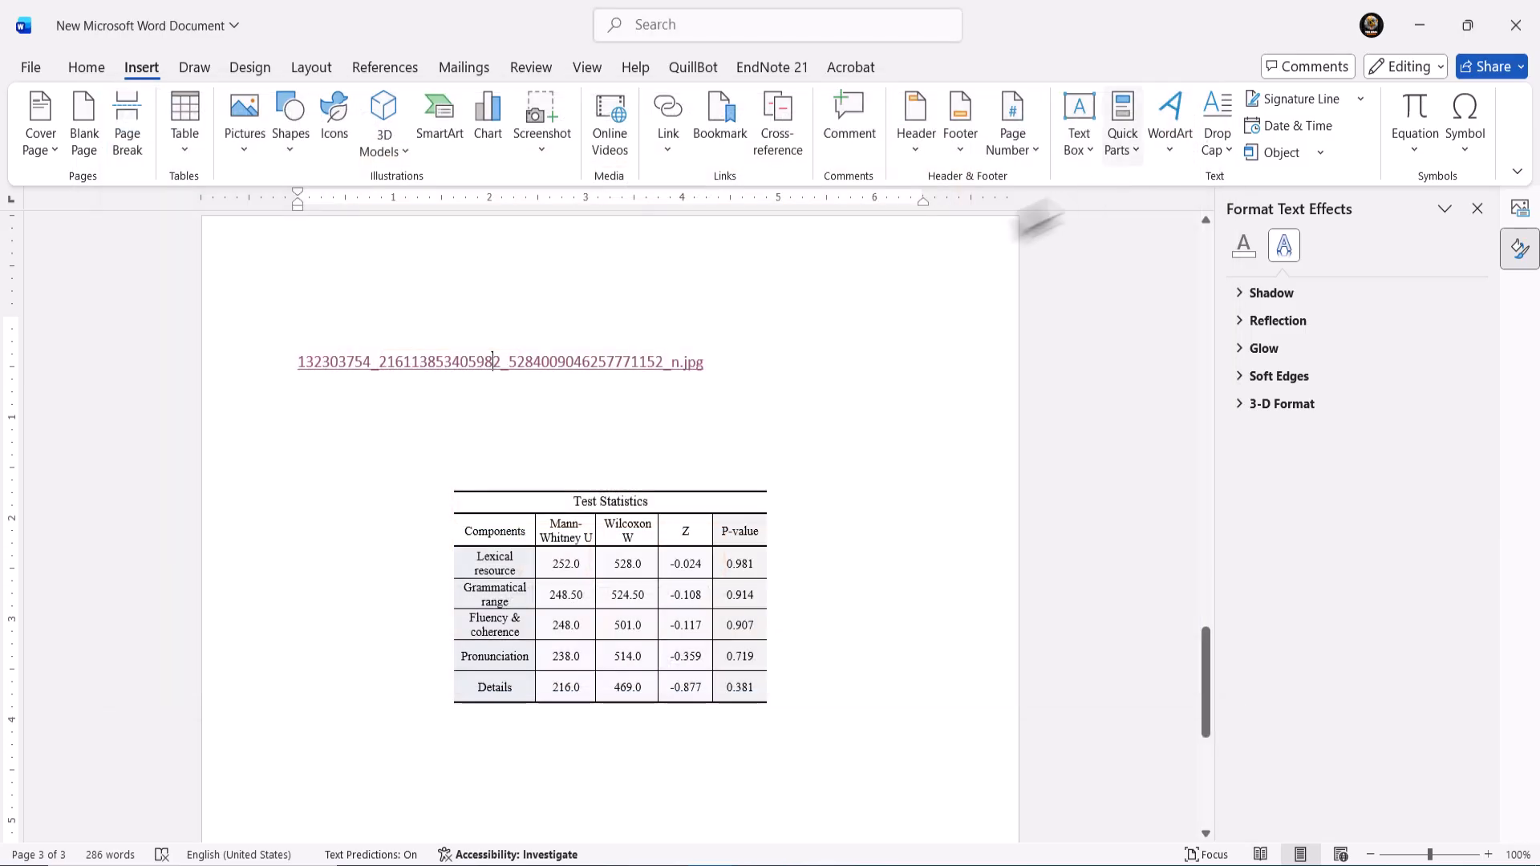
- Delete the image file hyperlink together with its line above the Test Statistics table
left_click_drag(567, 373, 295, 334)
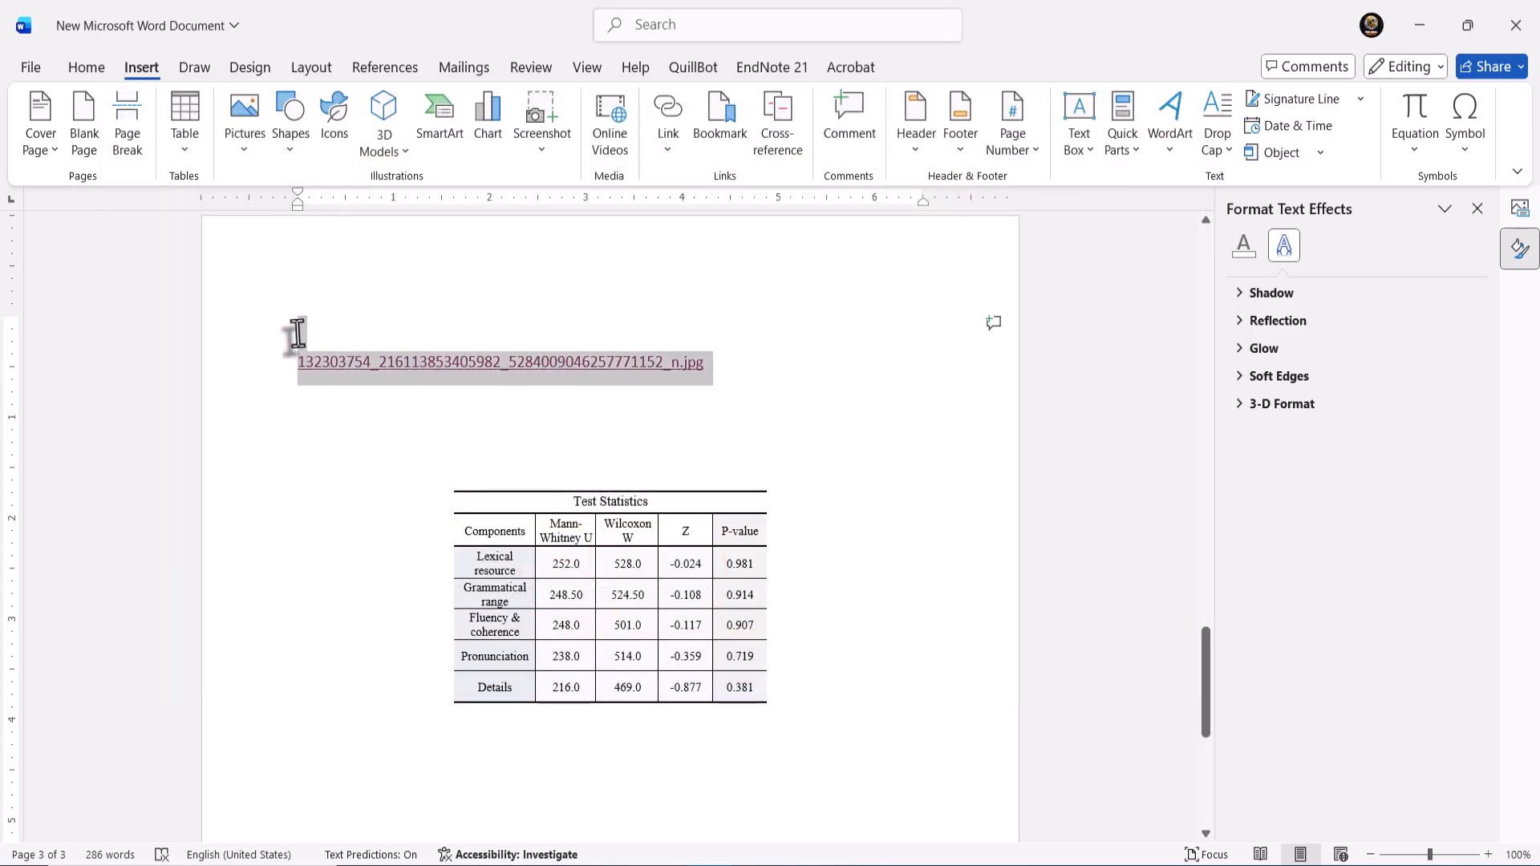
key("BackSpace")
key("BackSpace")
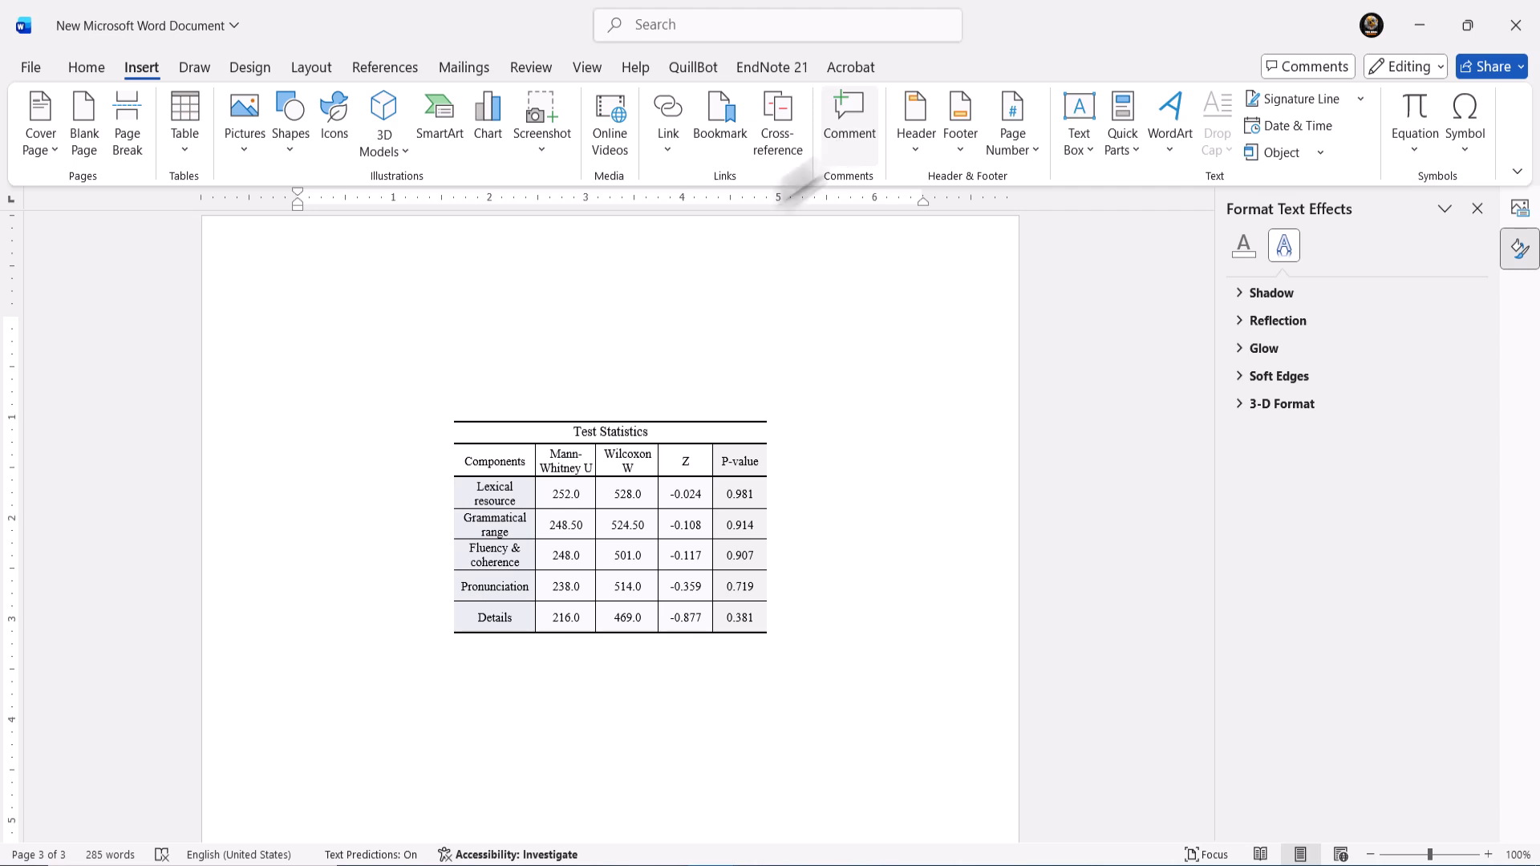
- Post the comment "ئەم بۆشاییە ناپێویستە" on the blank paragraph above the Test Statistics table
key("ctrl+alt+m")
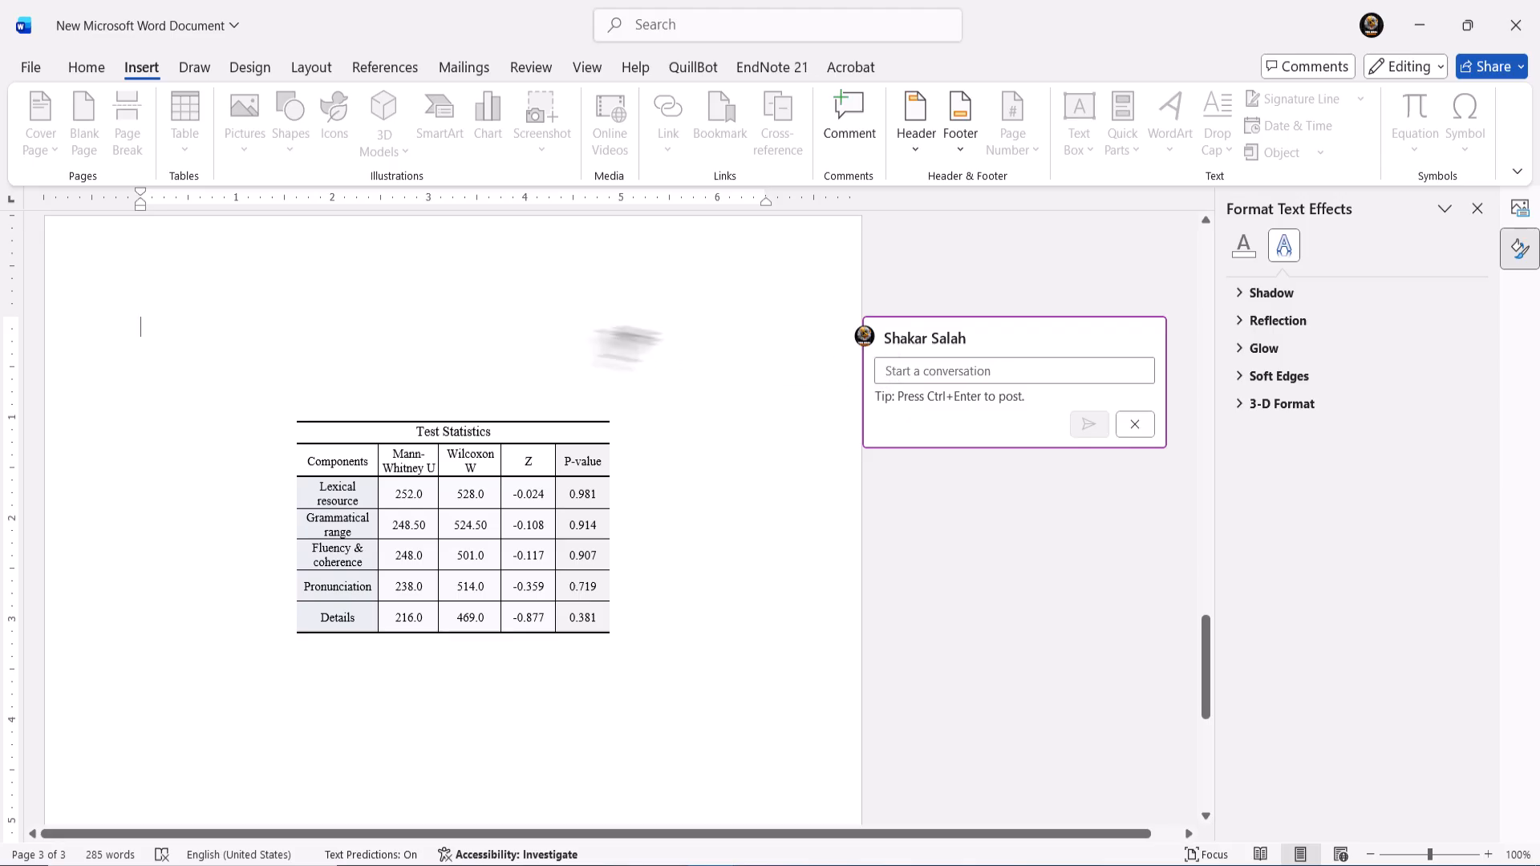
left_click(907, 372)
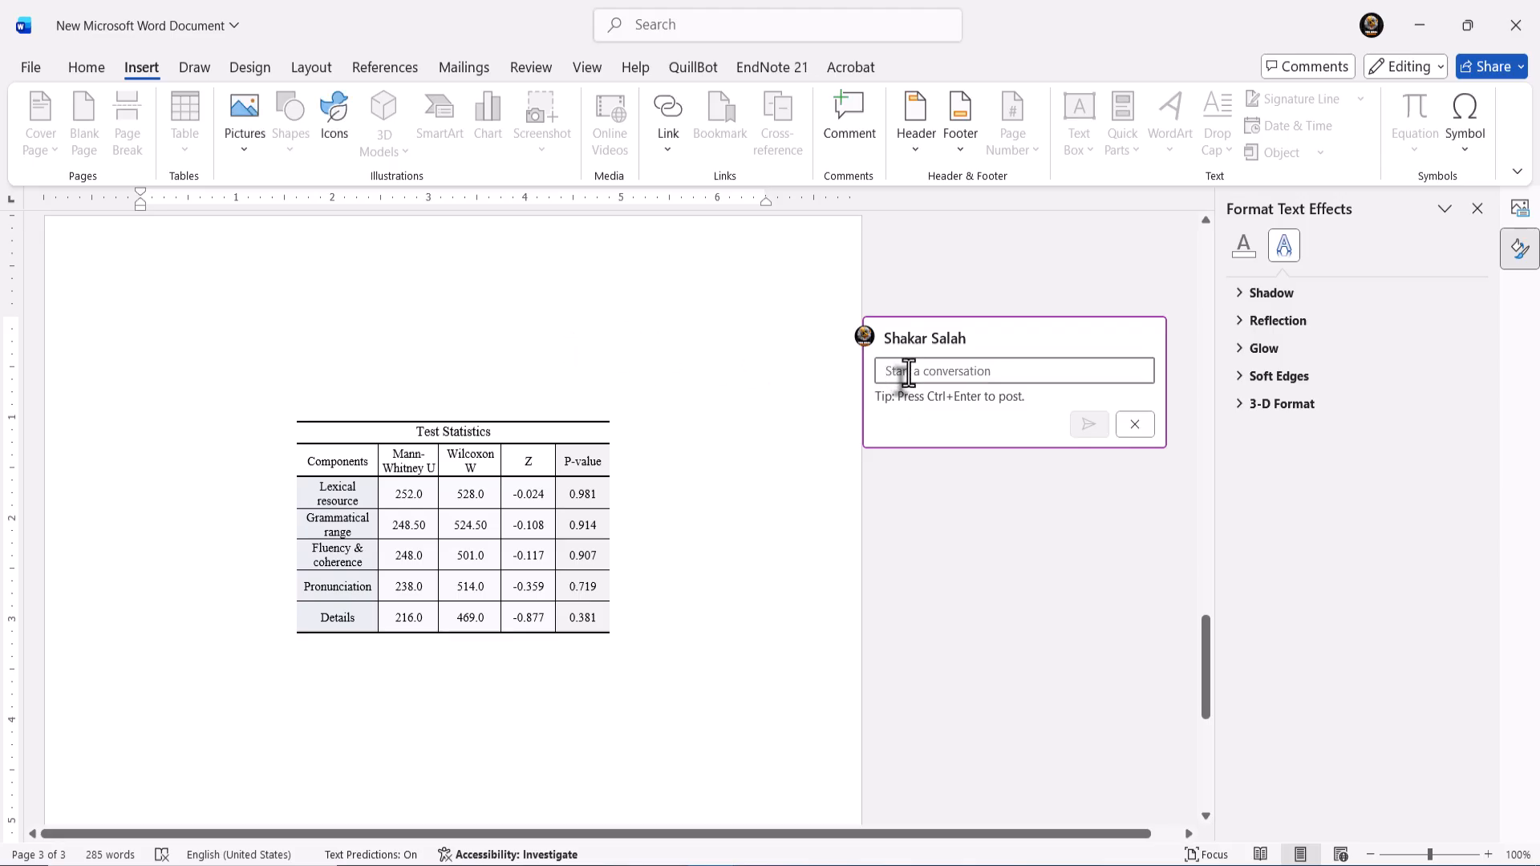
type("ئەم")
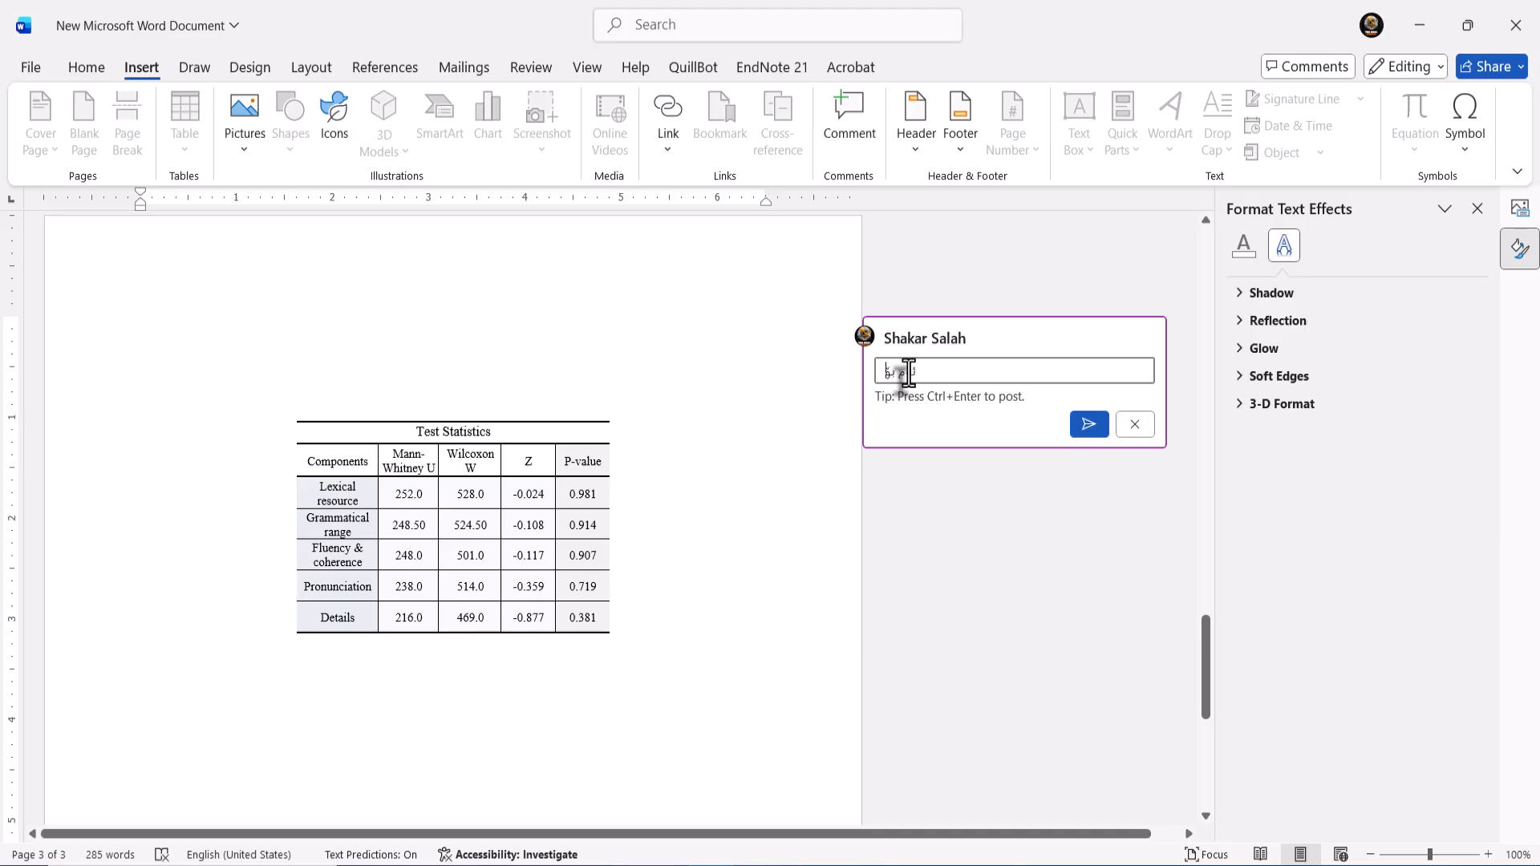
type("شاییە ناپێویستە")
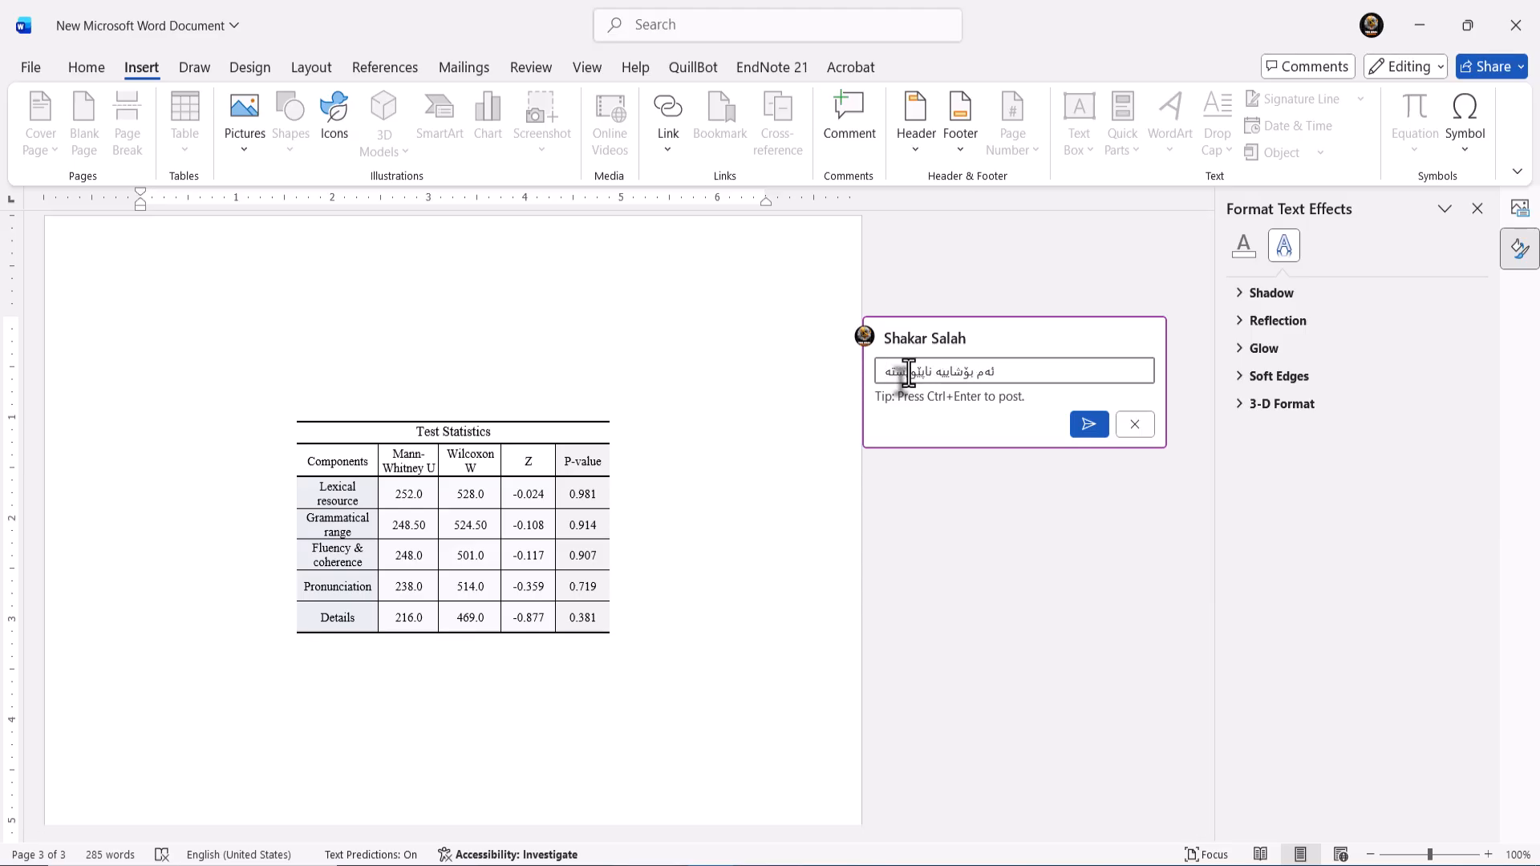
left_click(1088, 423)
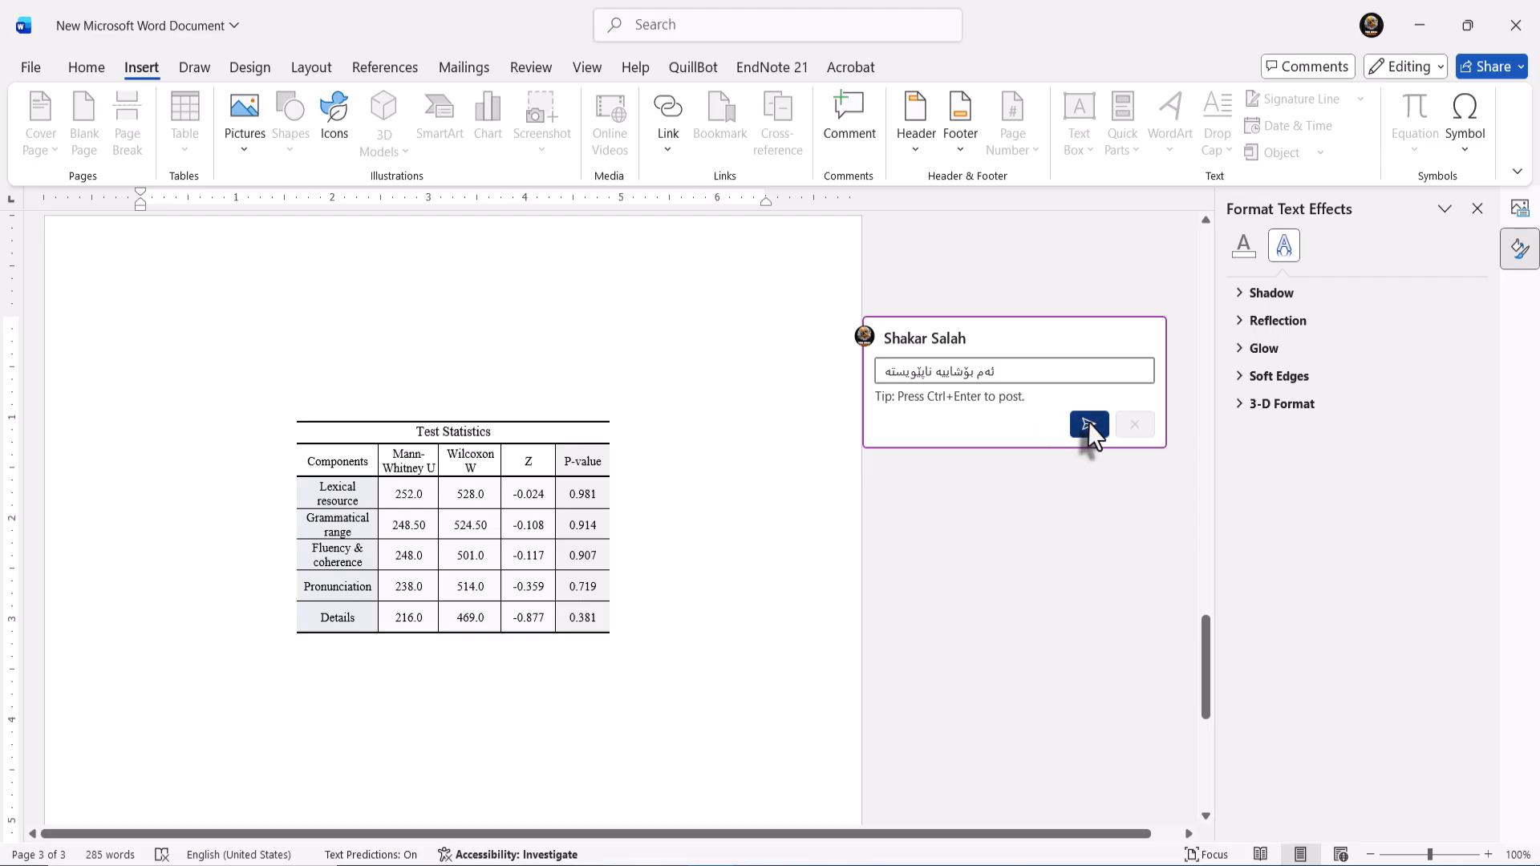
left_click(778, 515)
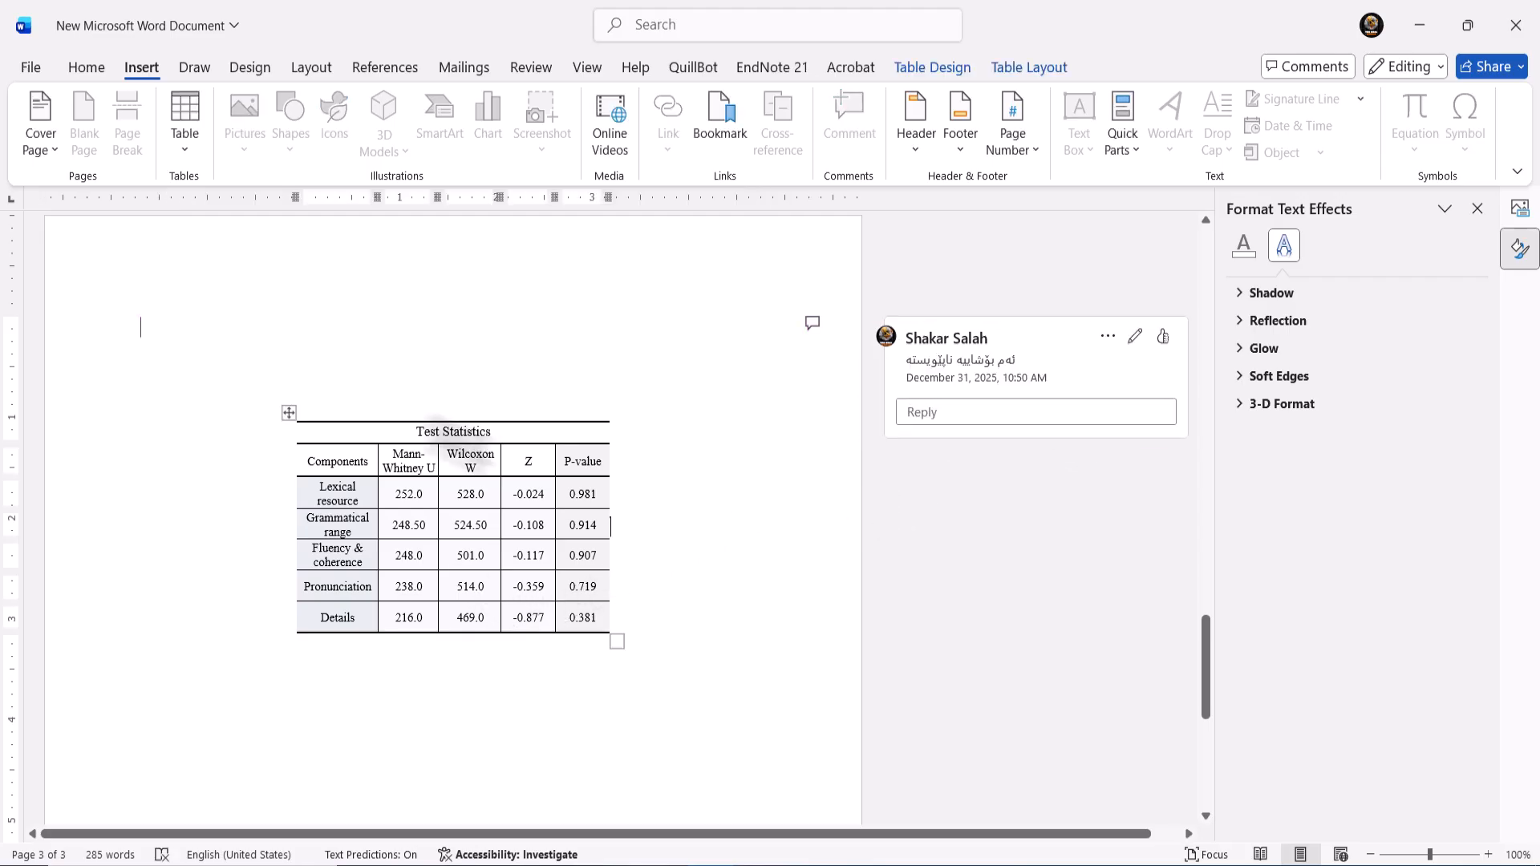
- Open the posted comment and delete the blank space it refers to above the Test Statistics table
left_click(812, 323)
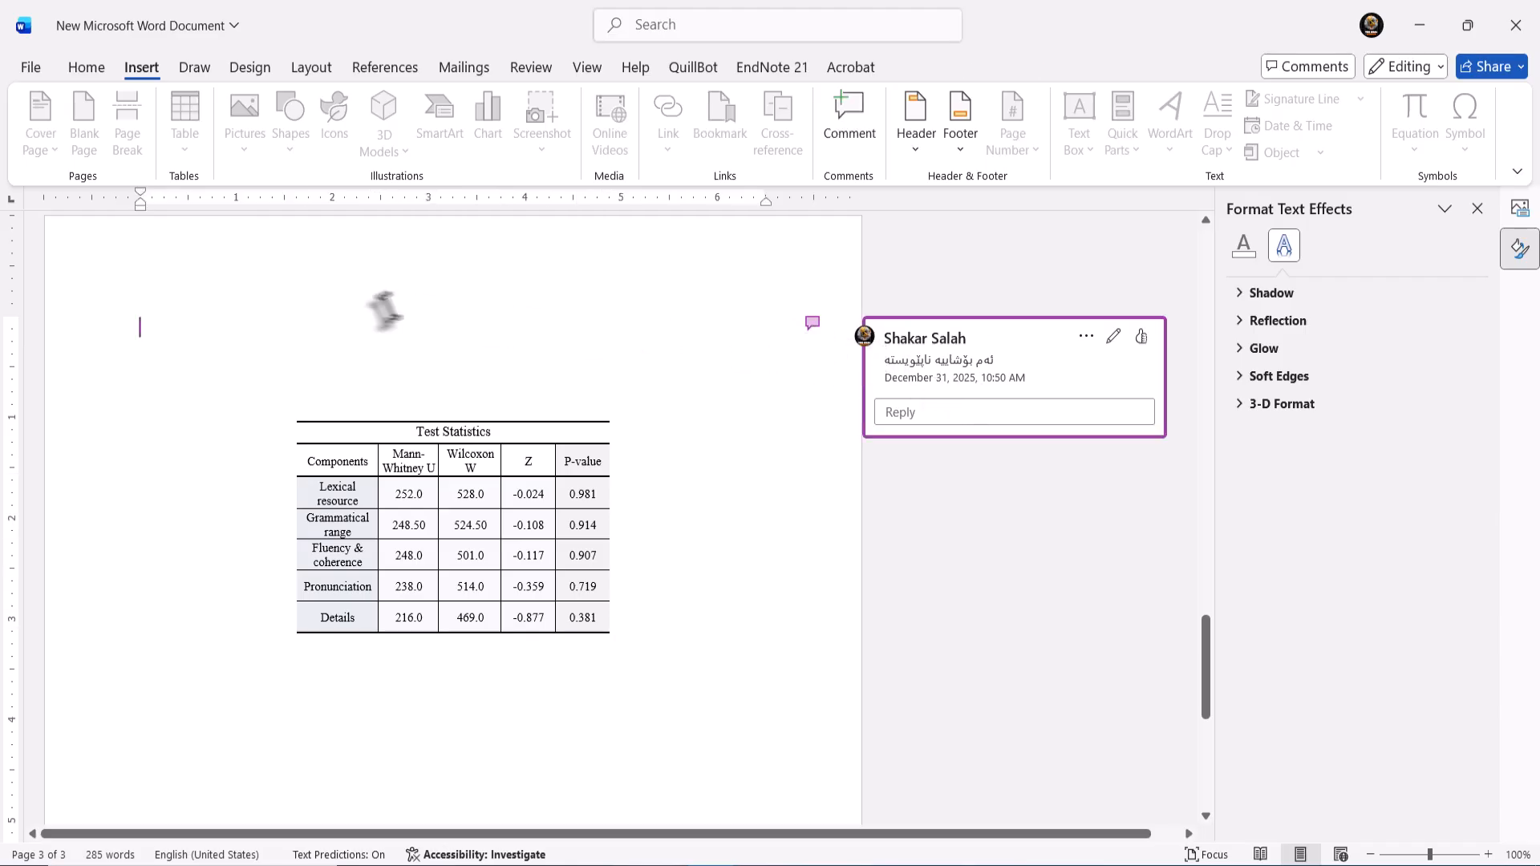
left_click(147, 345)
left_click_drag(150, 345, 114, 320)
key("BackSpace")
key("BackSpace")
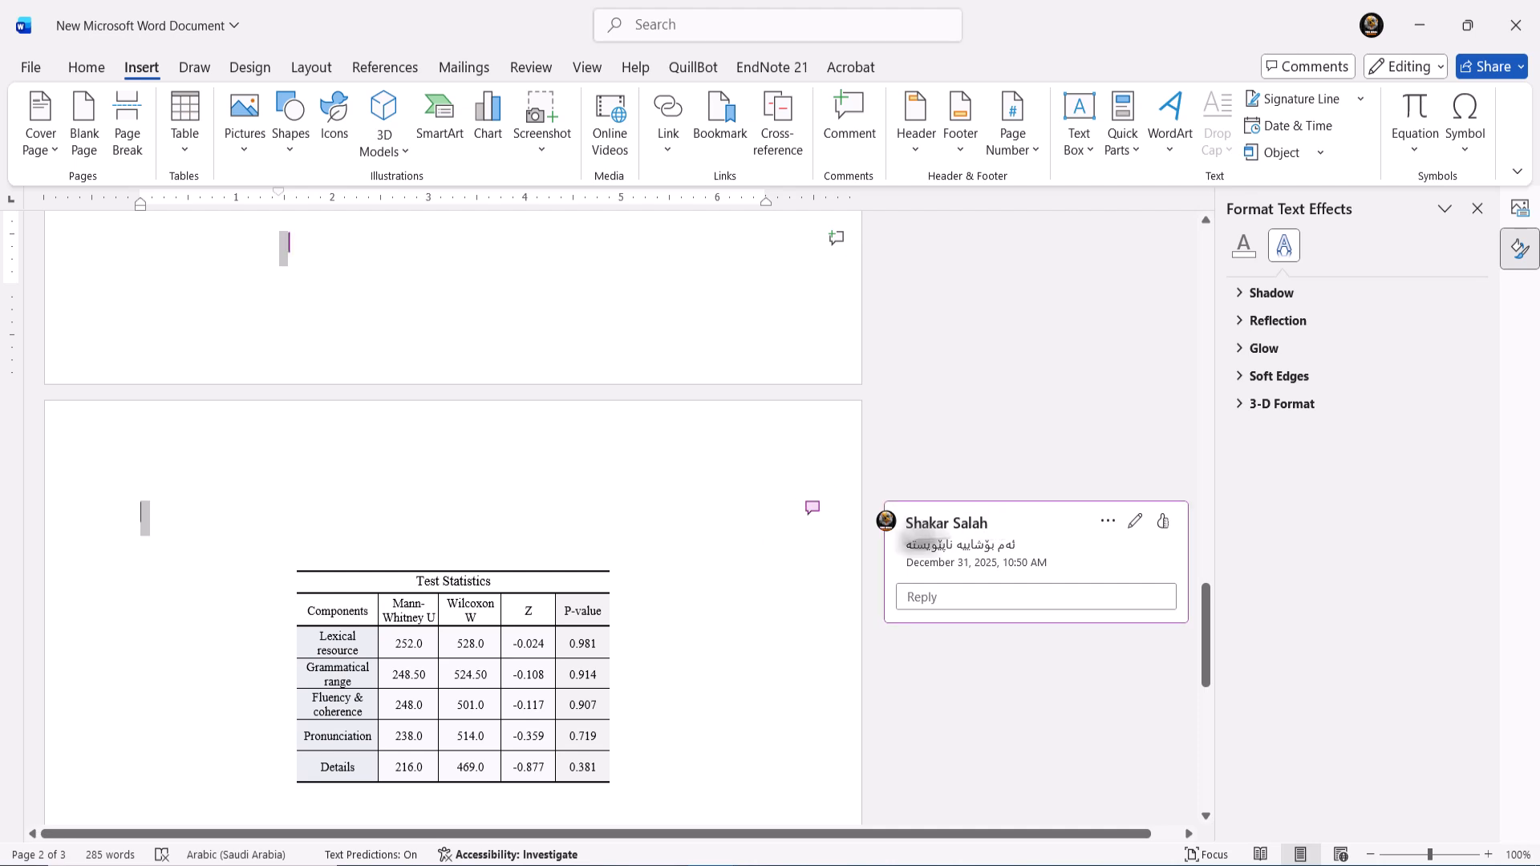
- Delete the comment thread and the remaining blank line before the Test Statistics table
left_click(813, 509)
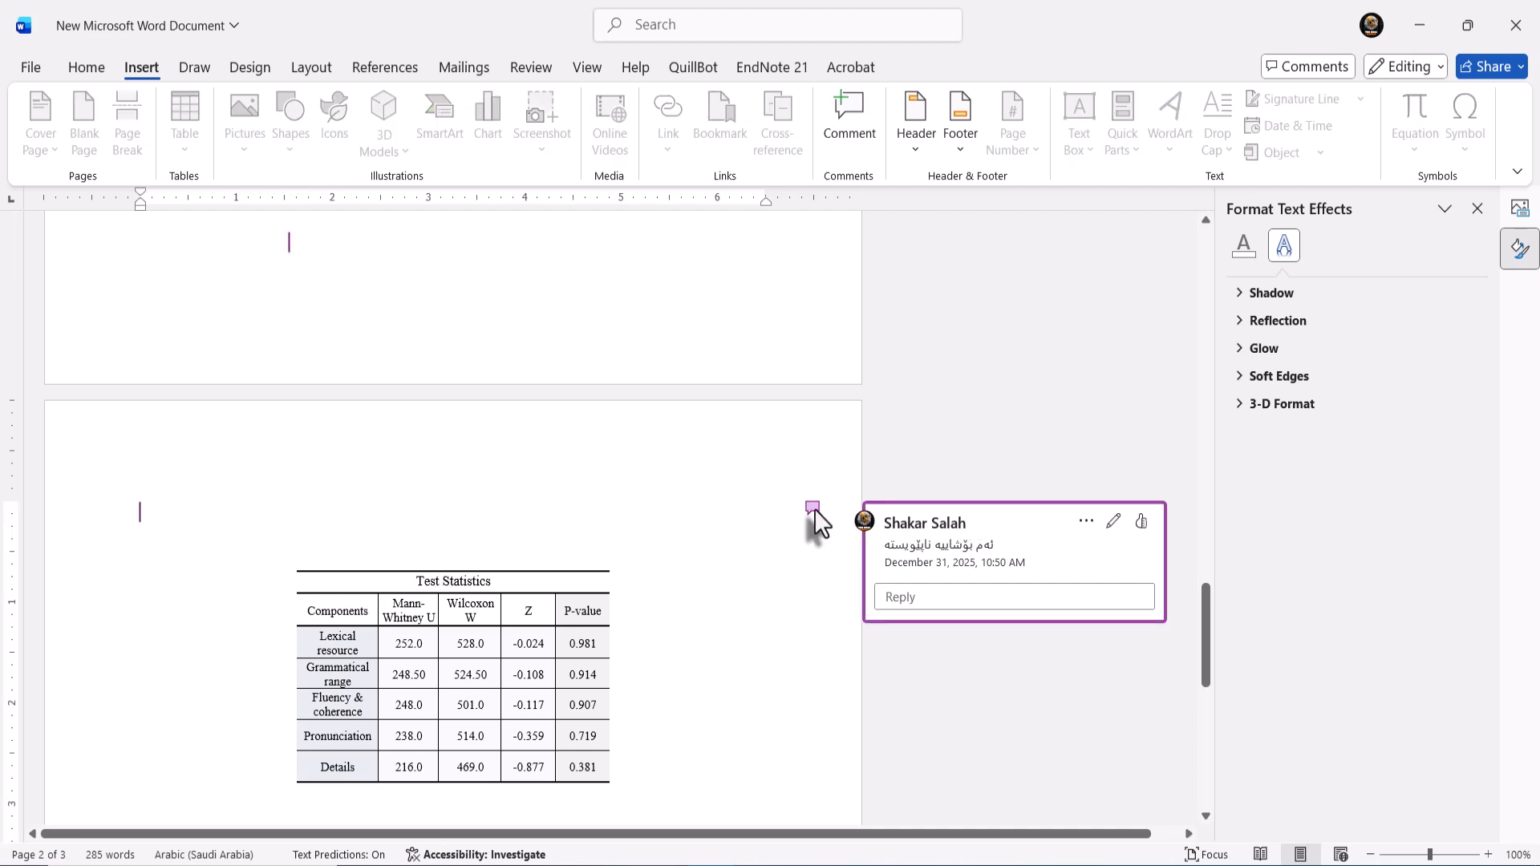
left_click(1086, 523)
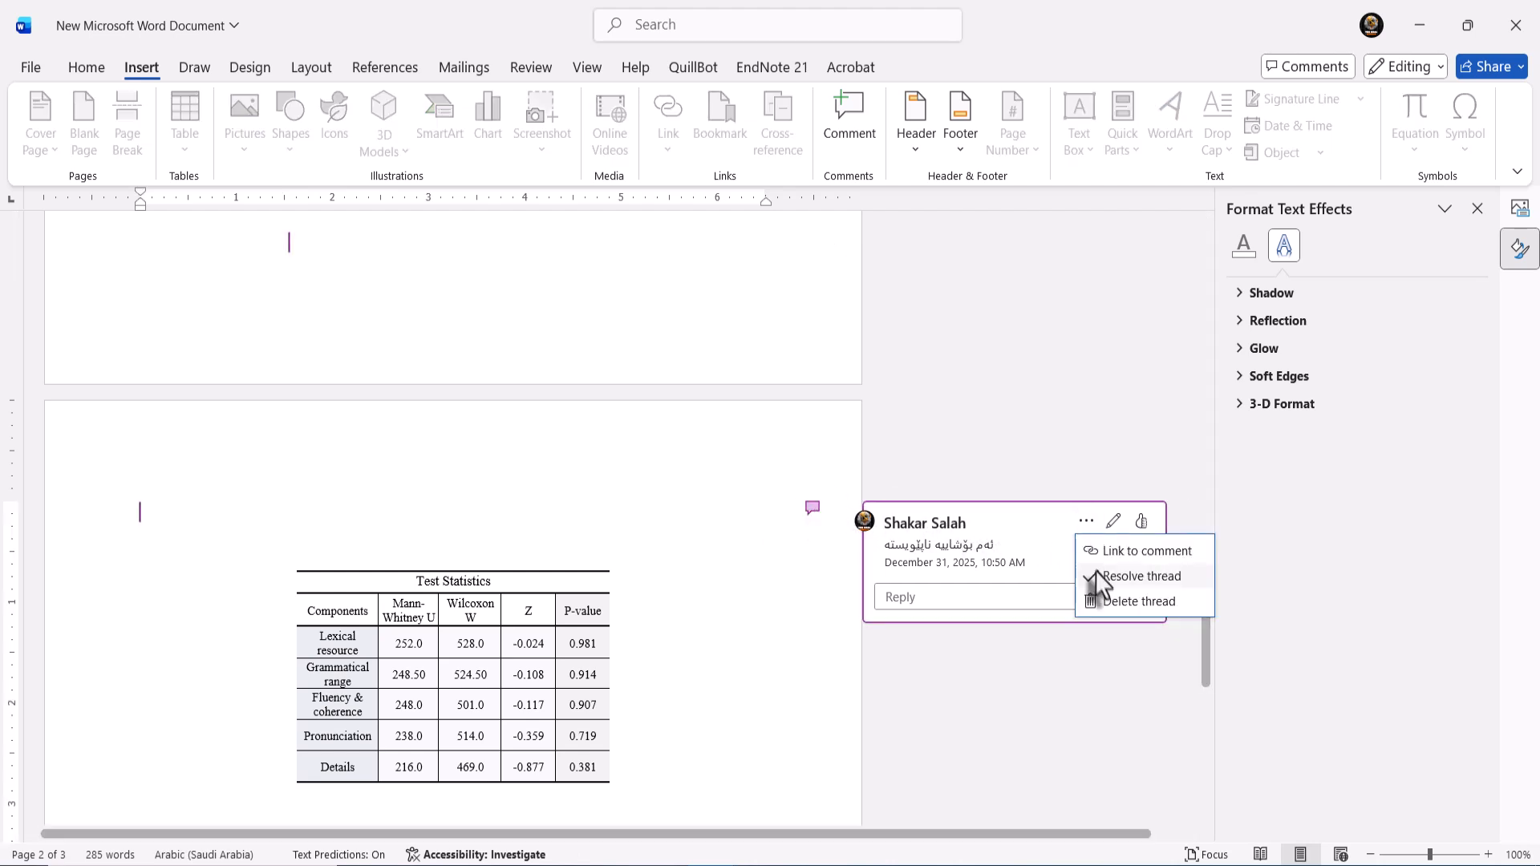
left_click(1105, 601)
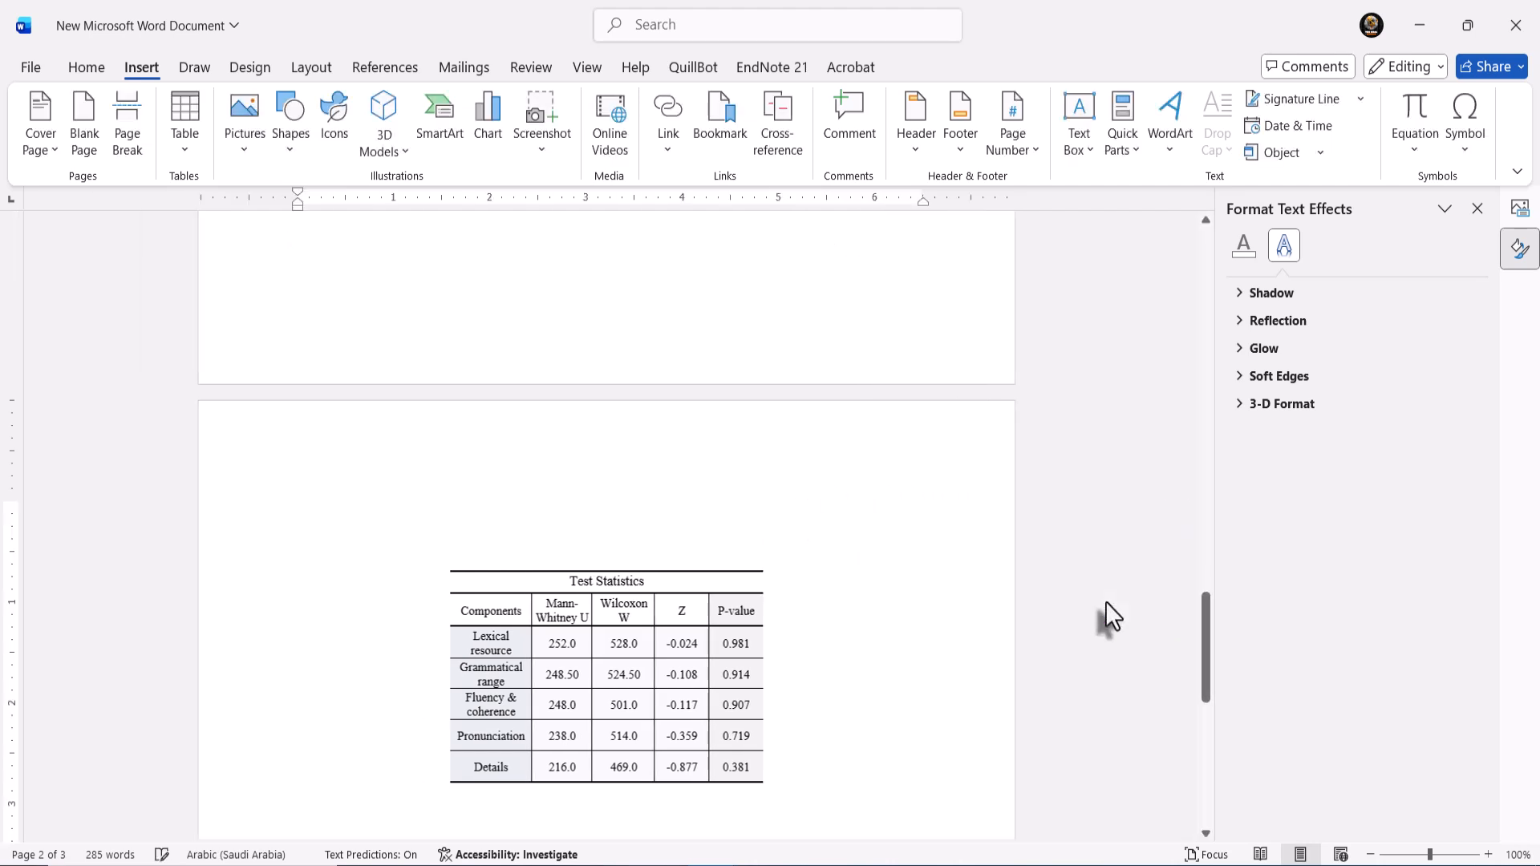
scroll(409, 420, "up", 2)
left_click(404, 425)
key("BackSpace")
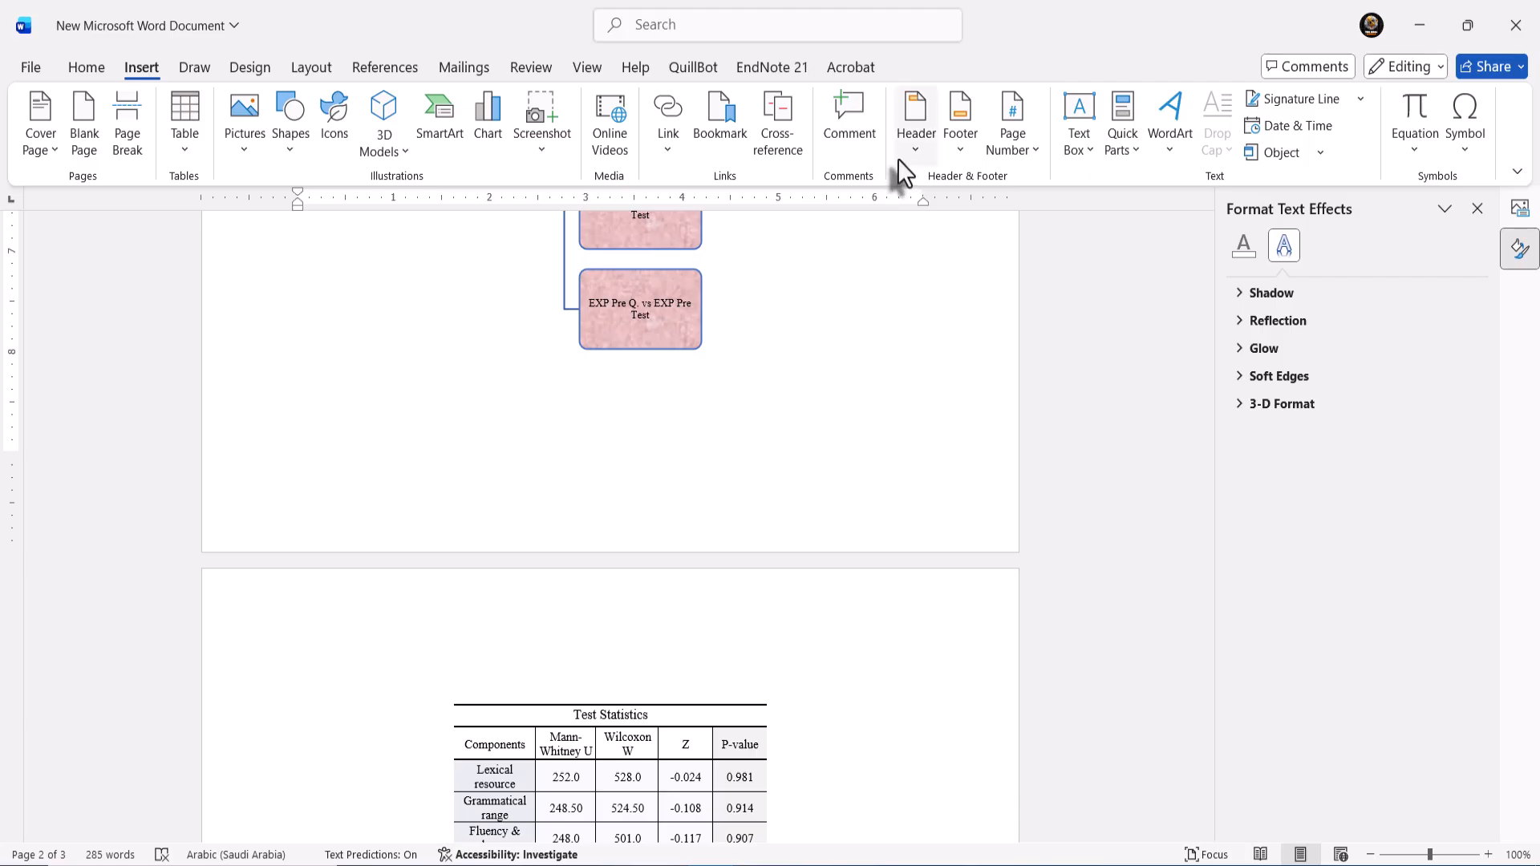
- Open page 2's header area to show where header and footer lie, and return to the body text
scroll(855, 276, "up", 20)
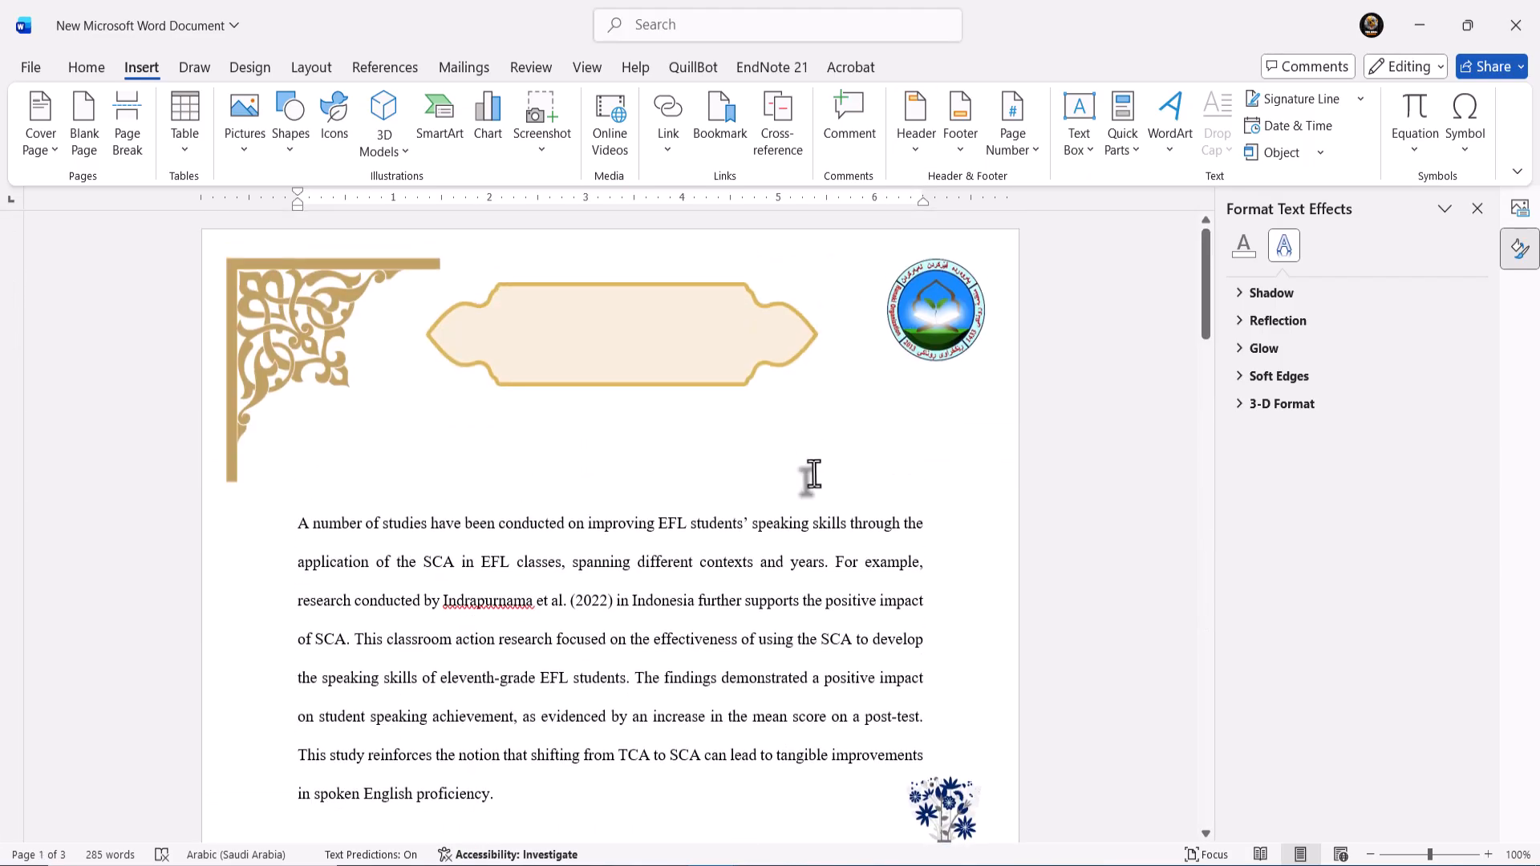
scroll(812, 474, "down", 10)
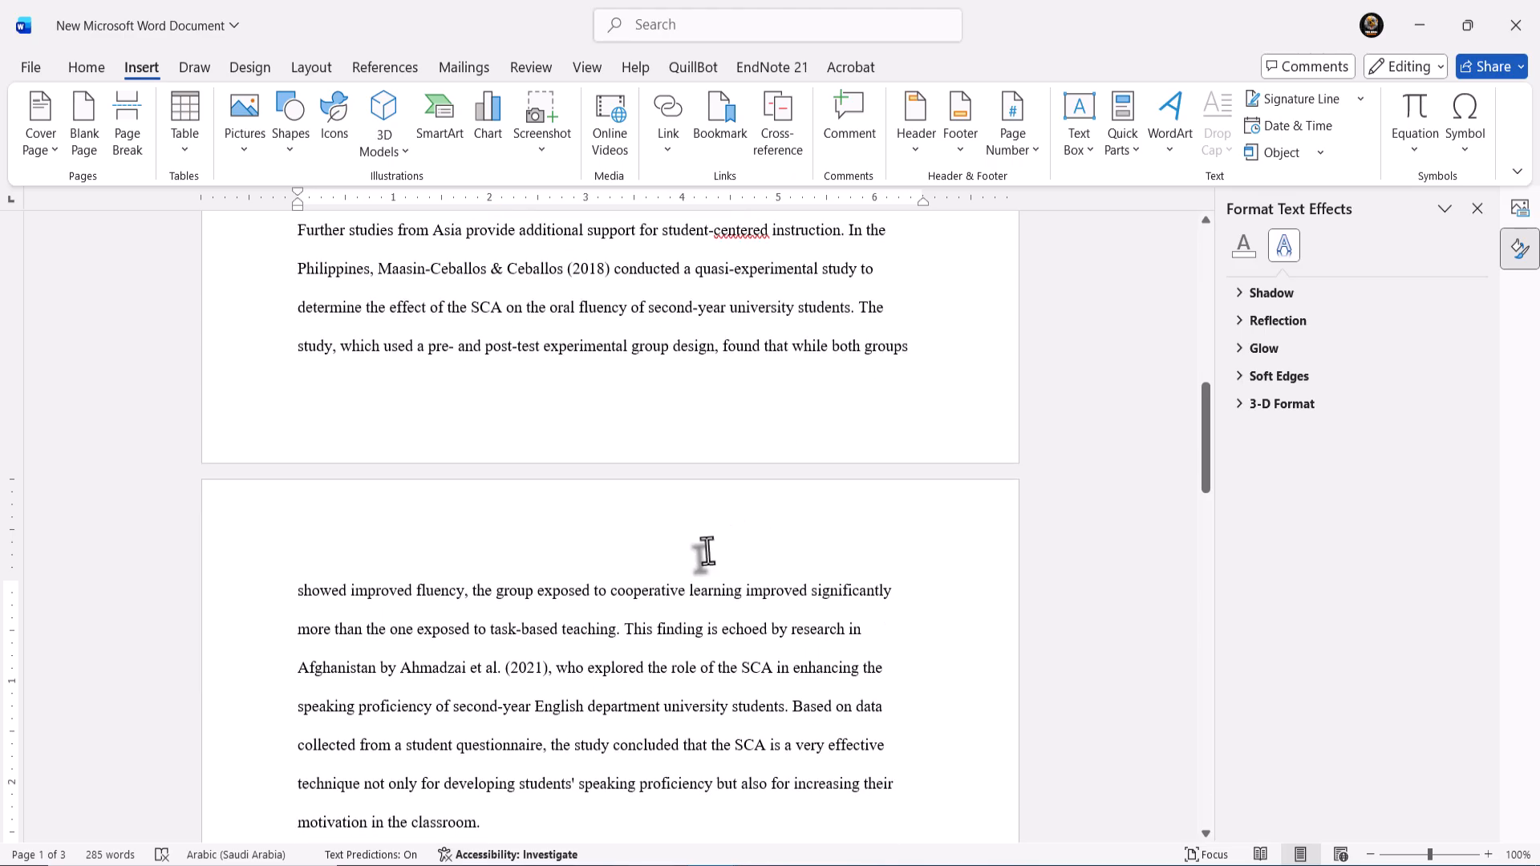
double_click(706, 551)
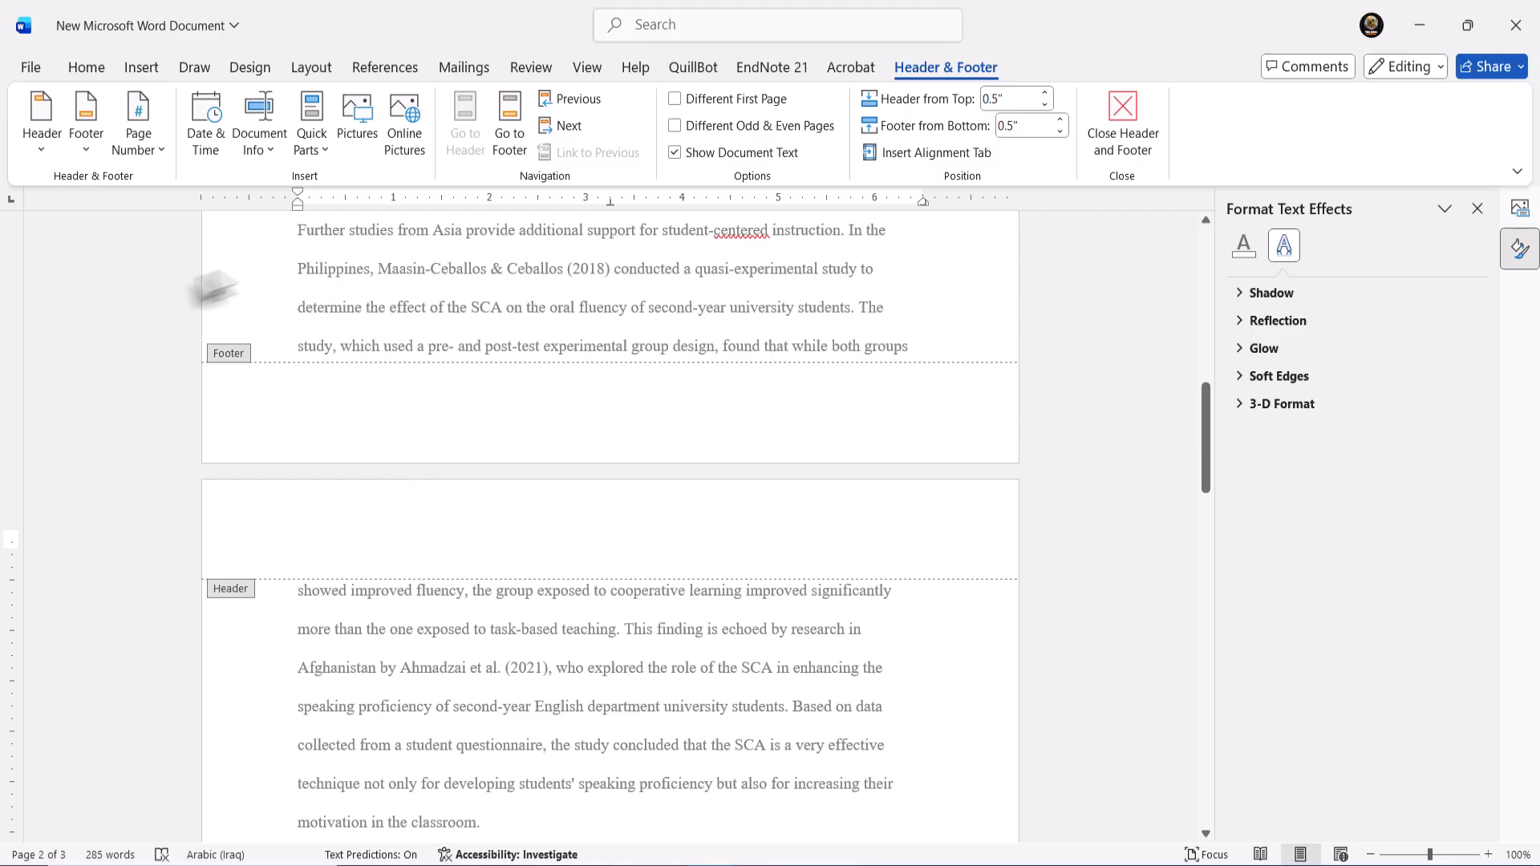
left_click(141, 70)
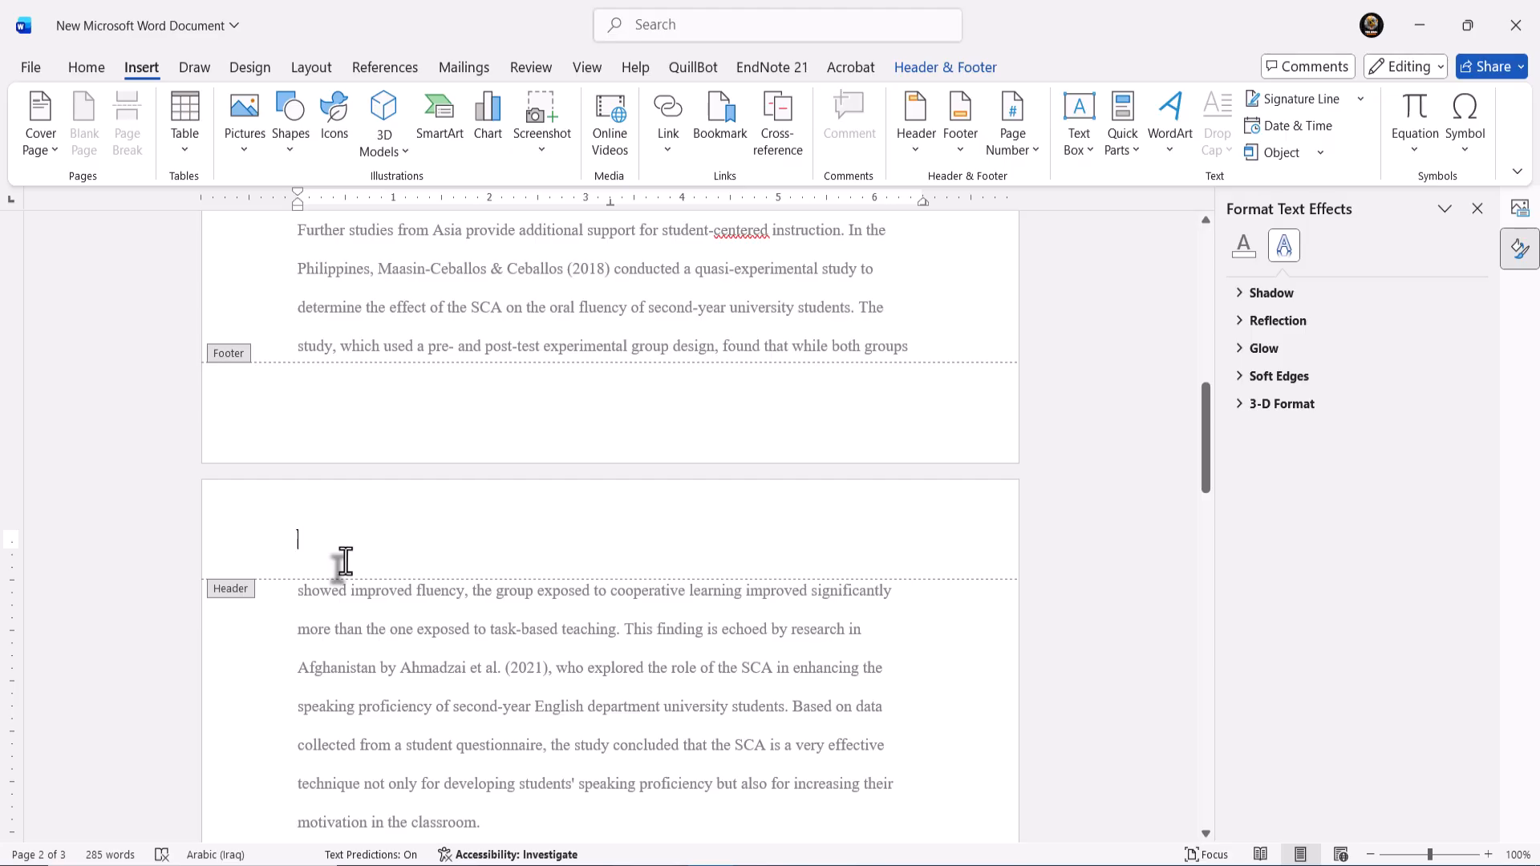
double_click(378, 690)
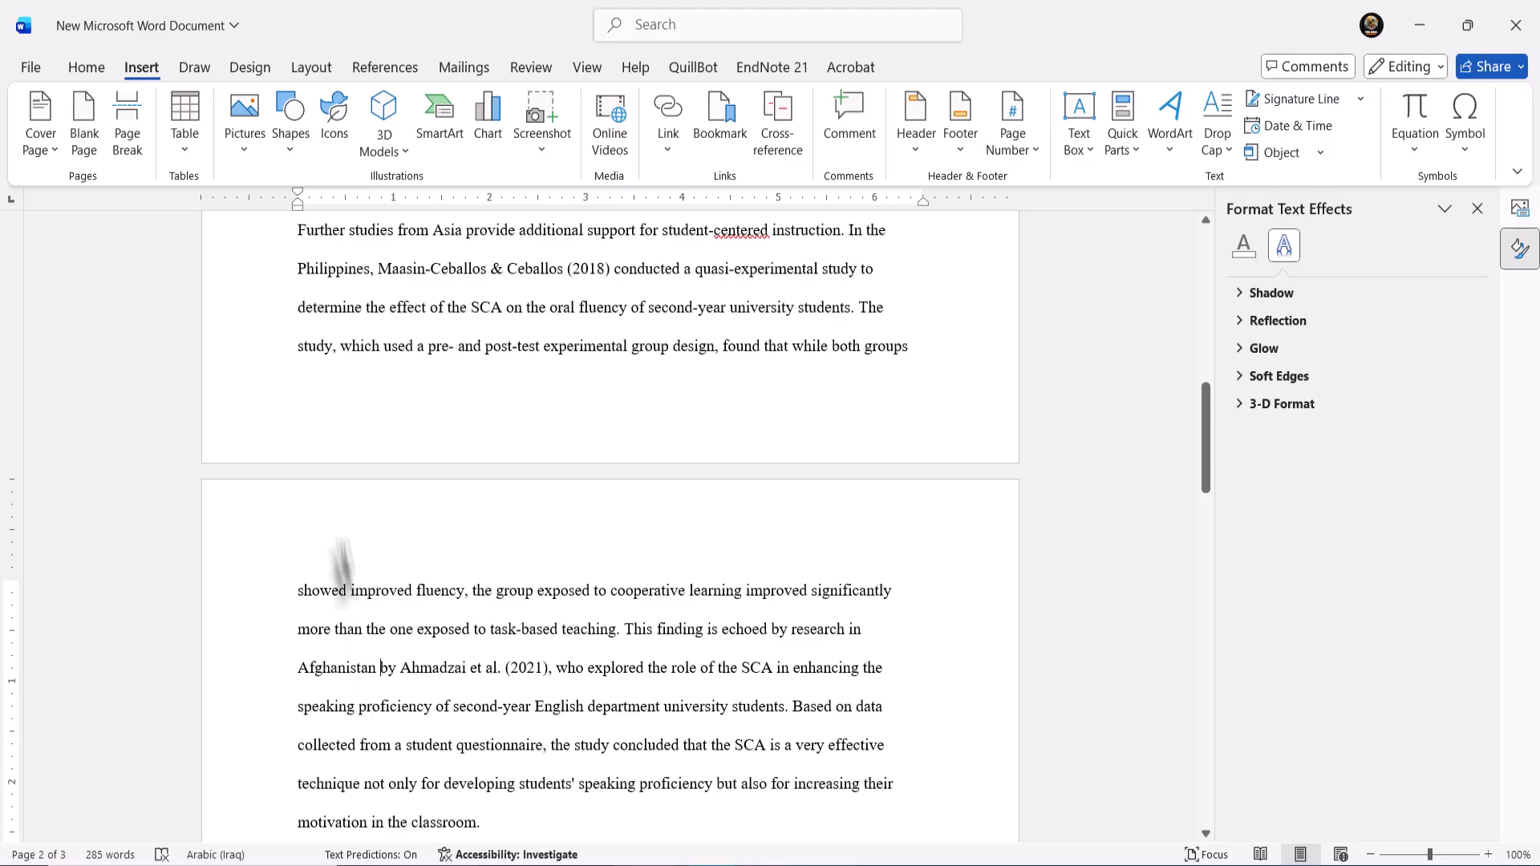
- Reduce the bottom page margin so one more text line fits on page 1, and check the footer area
left_click(302, 419)
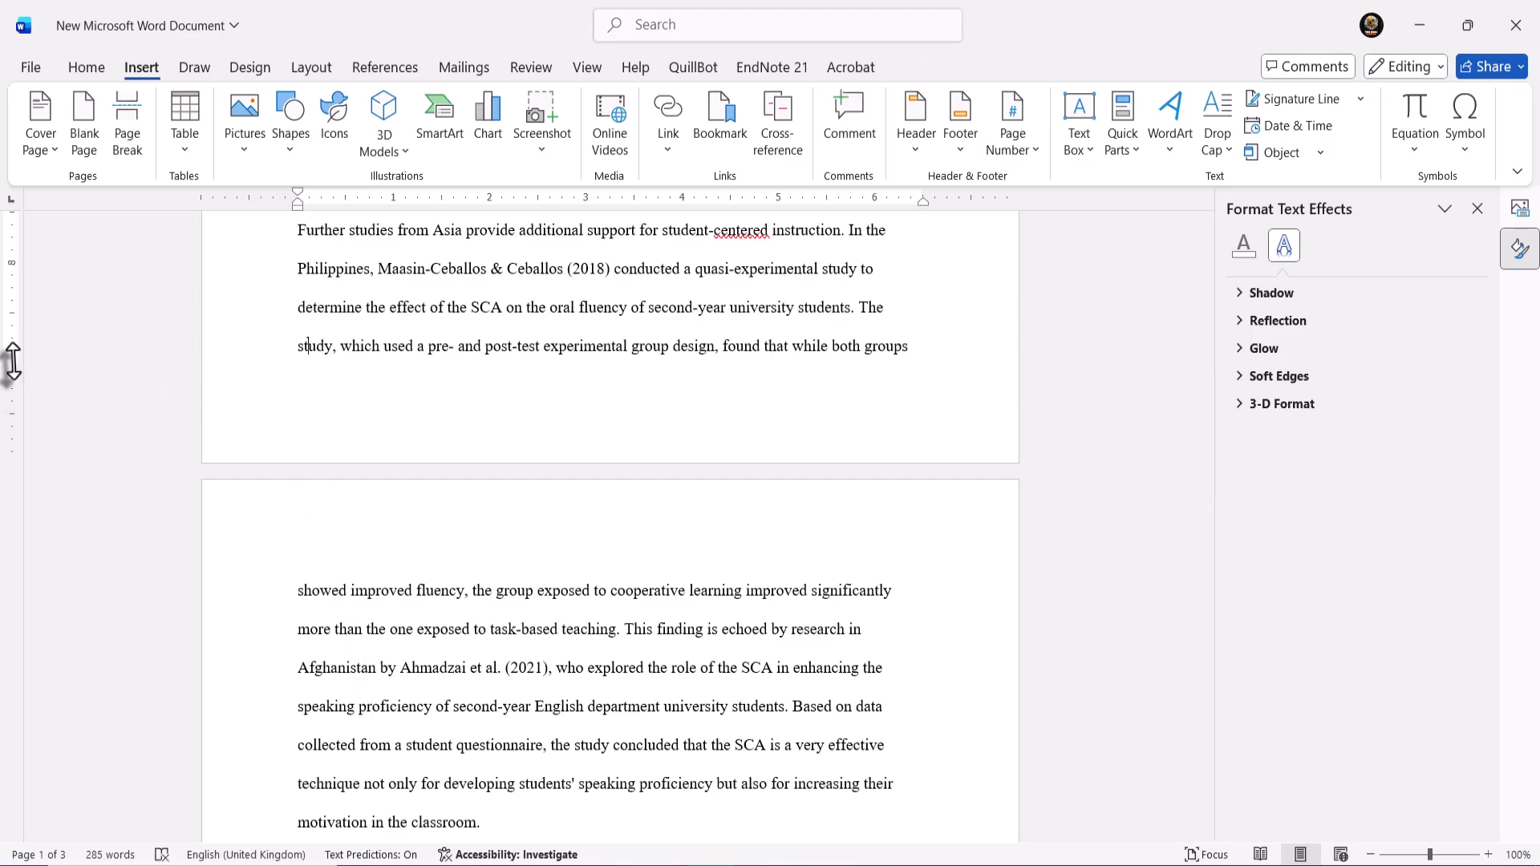
left_click_drag(12, 369, 12, 413)
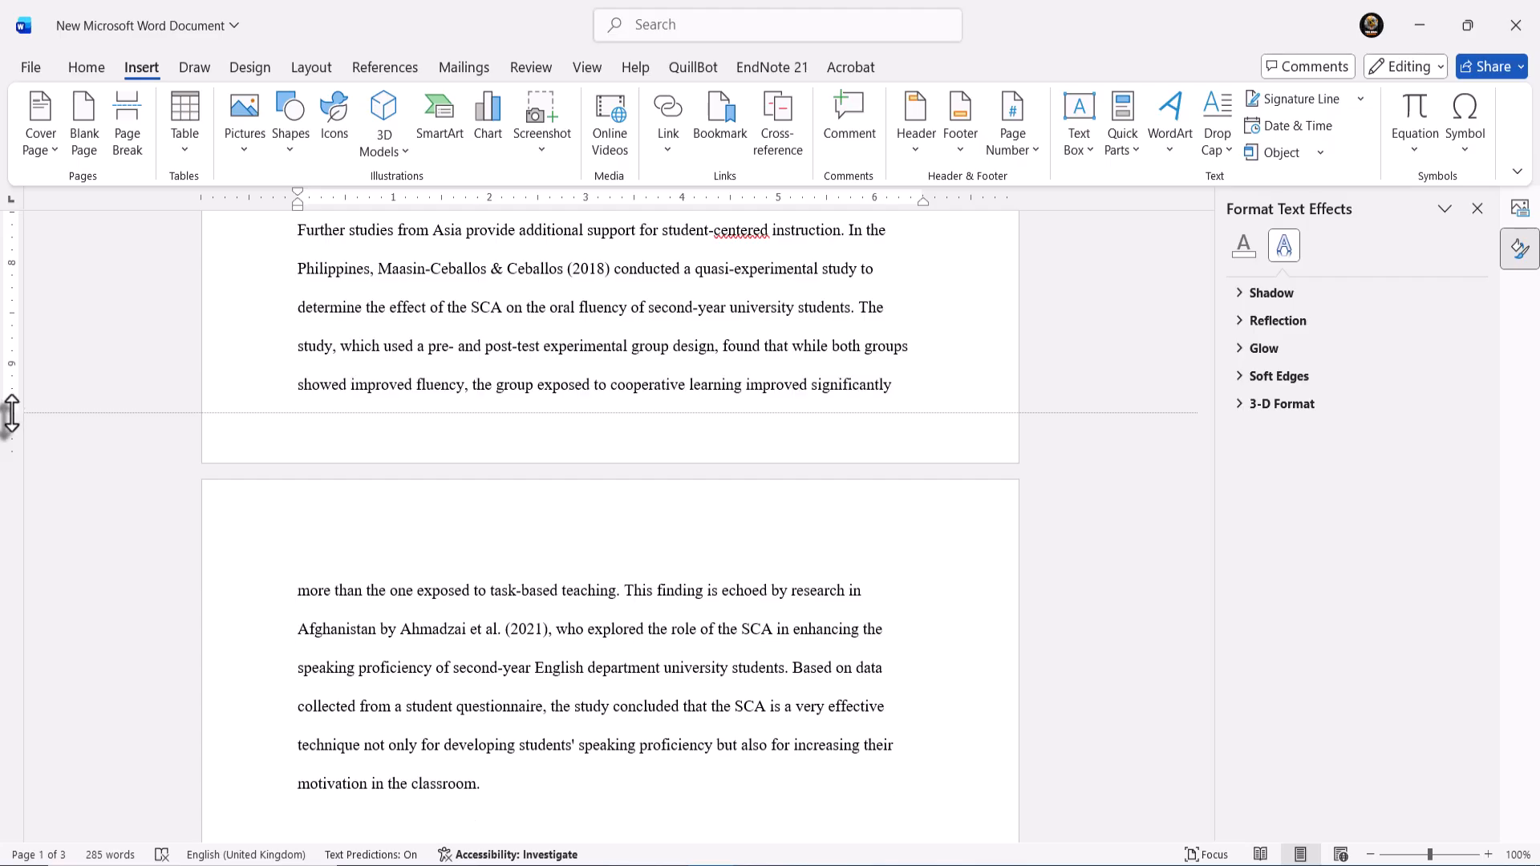
double_click(312, 447)
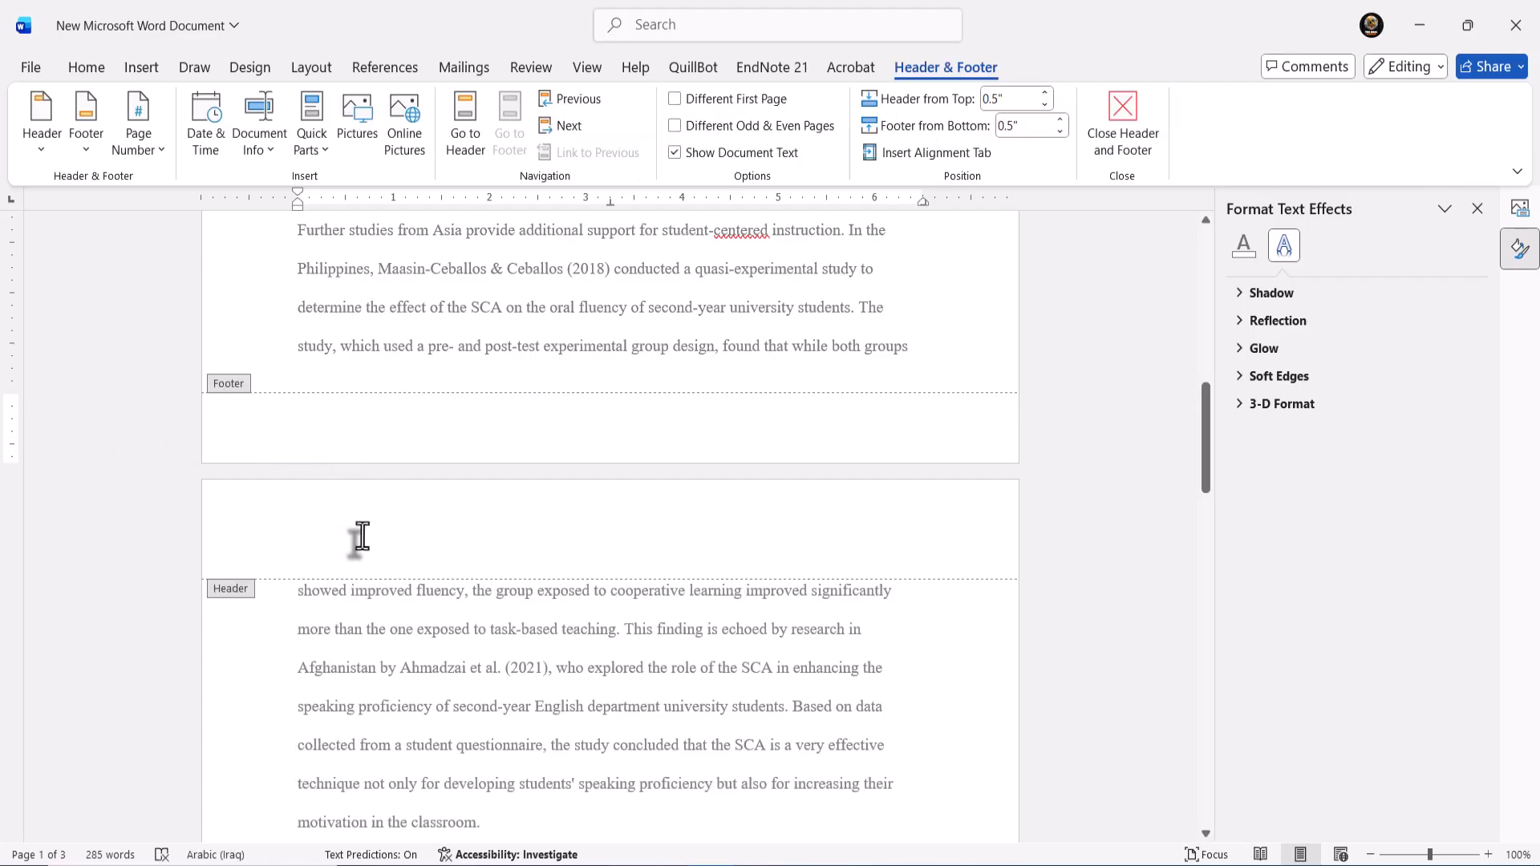
double_click(415, 666)
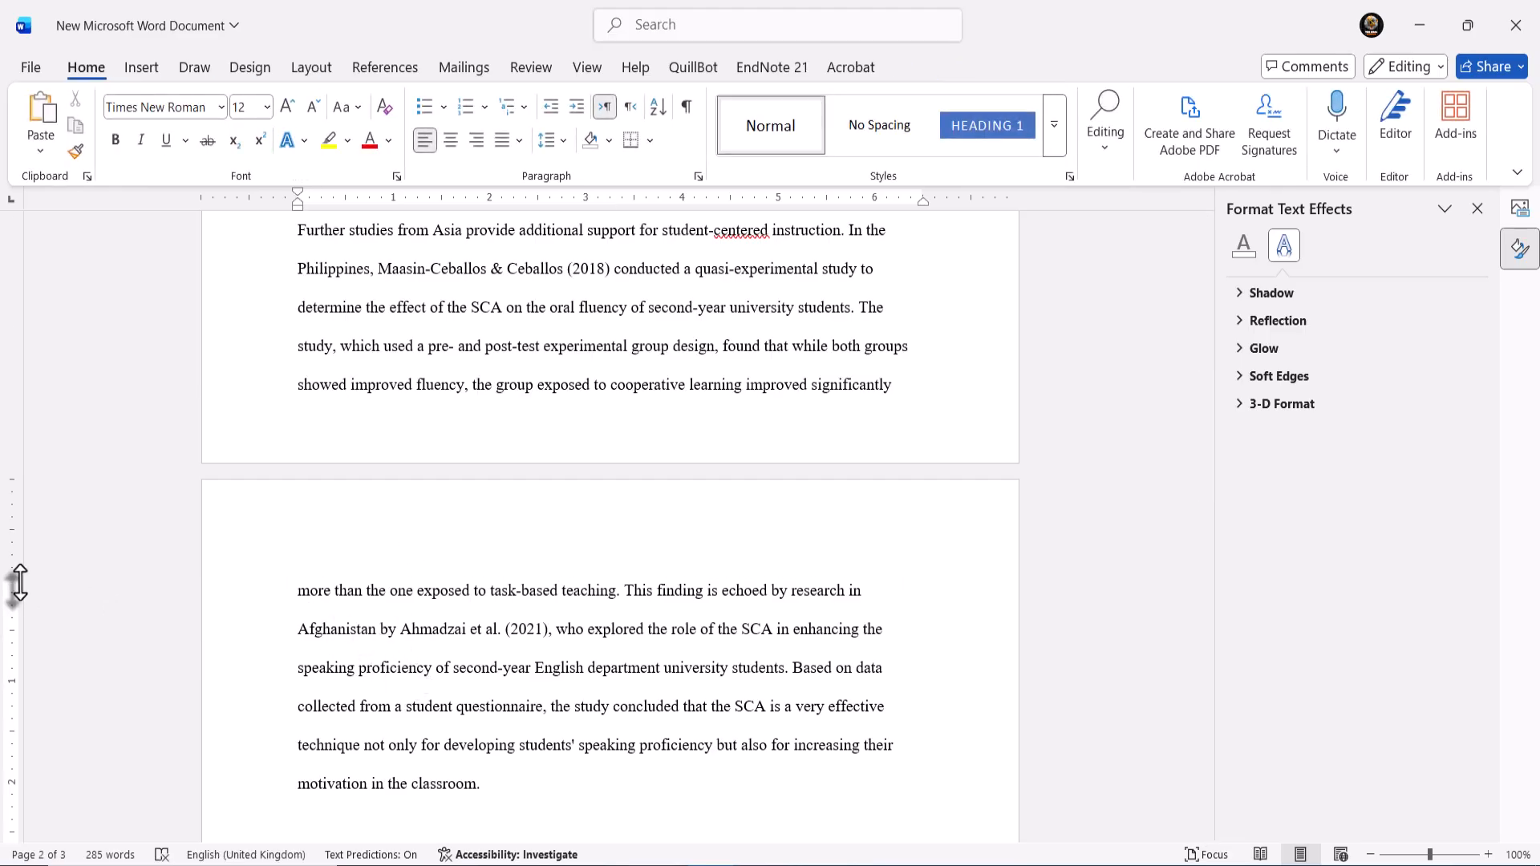
- Reduce the top page margin slightly, and open the header and footer areas to check their boundaries
left_click_drag(19, 582, 24, 534)
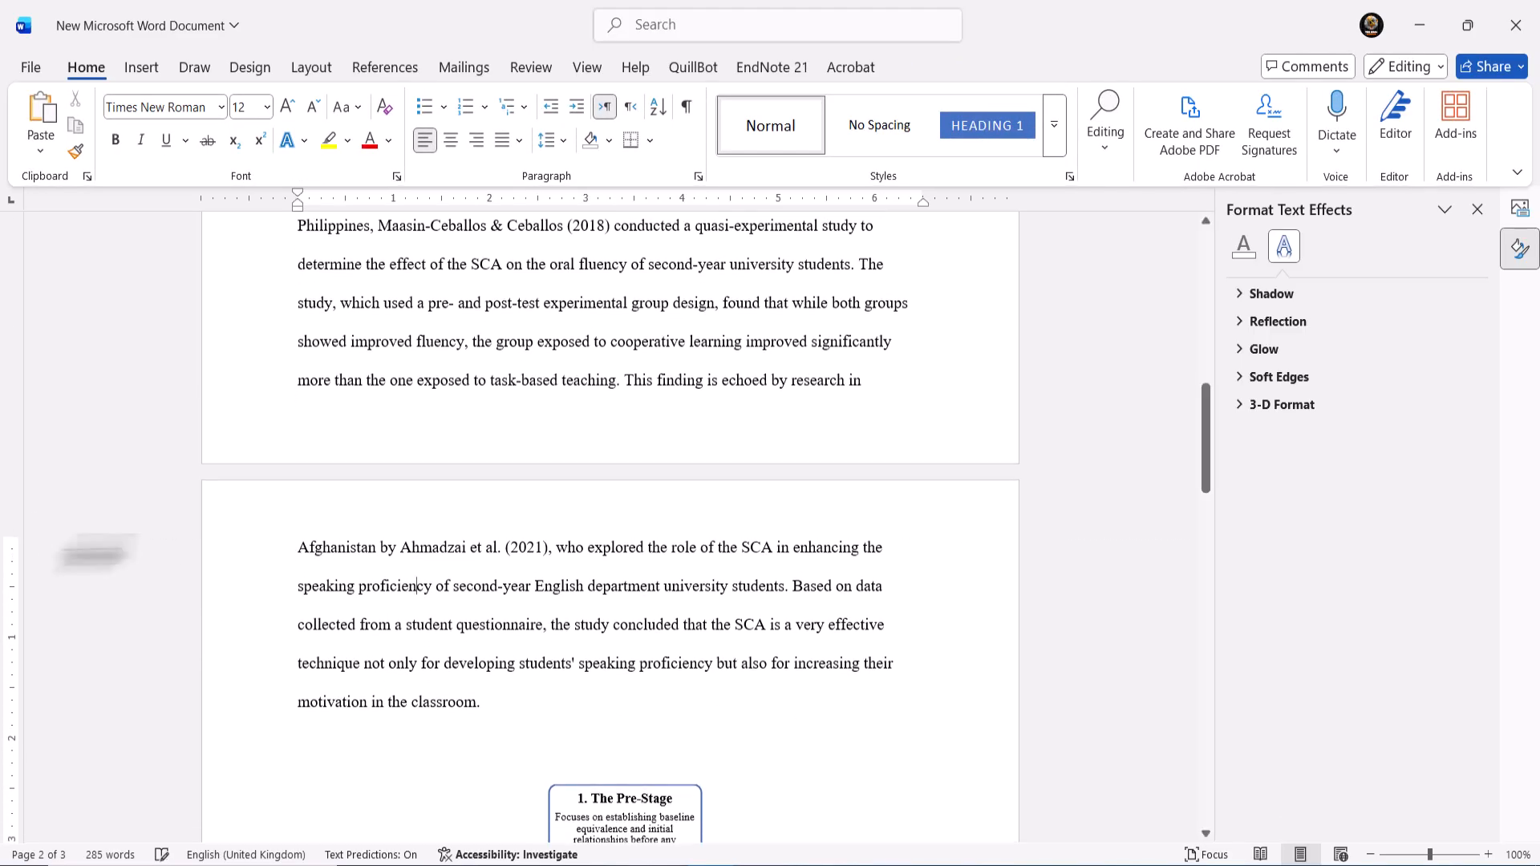
double_click(320, 516)
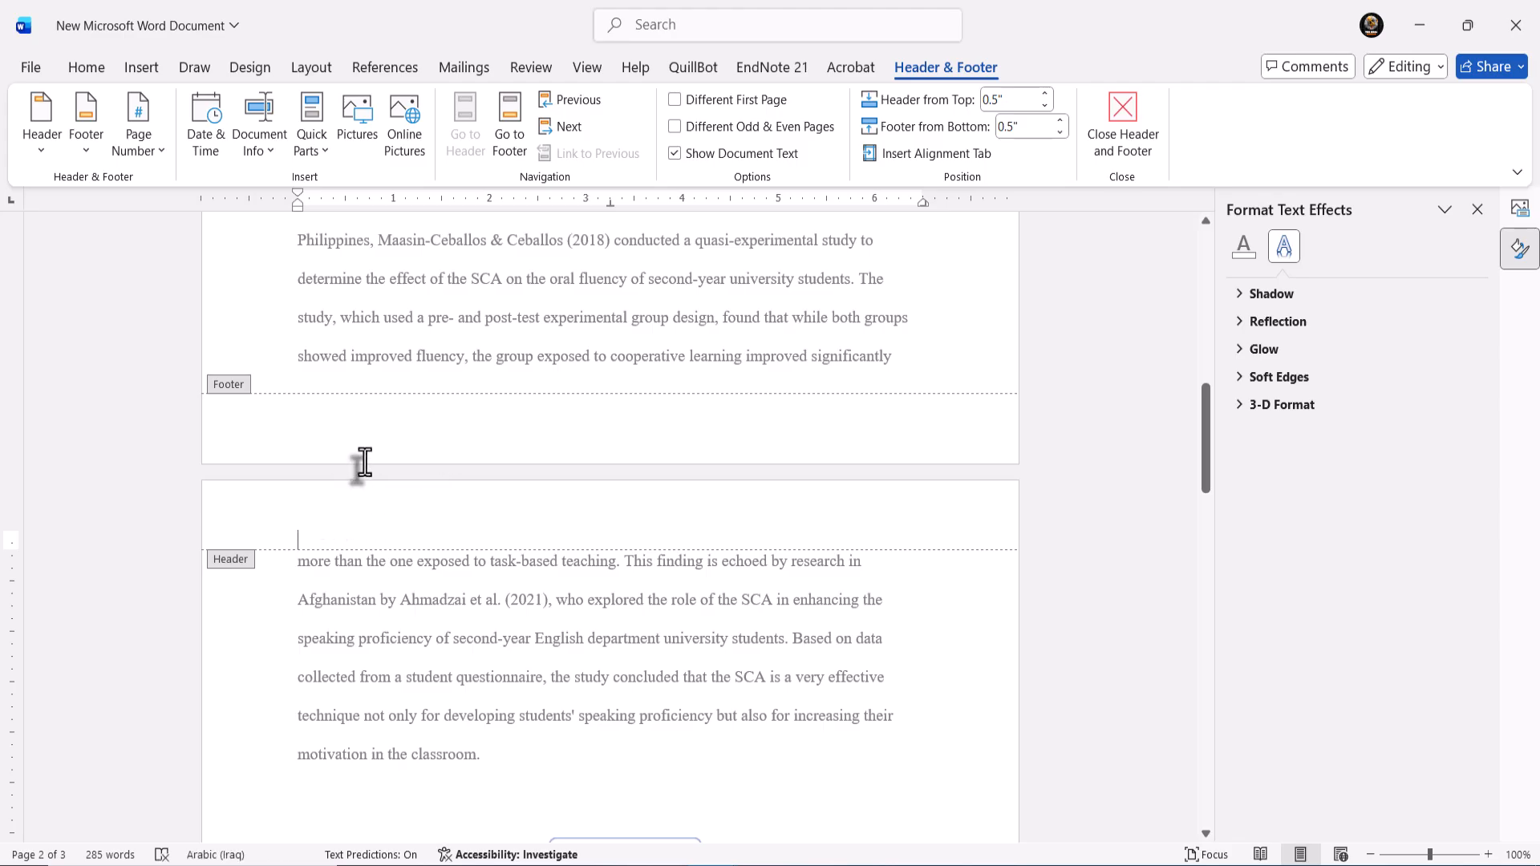
left_click(412, 434)
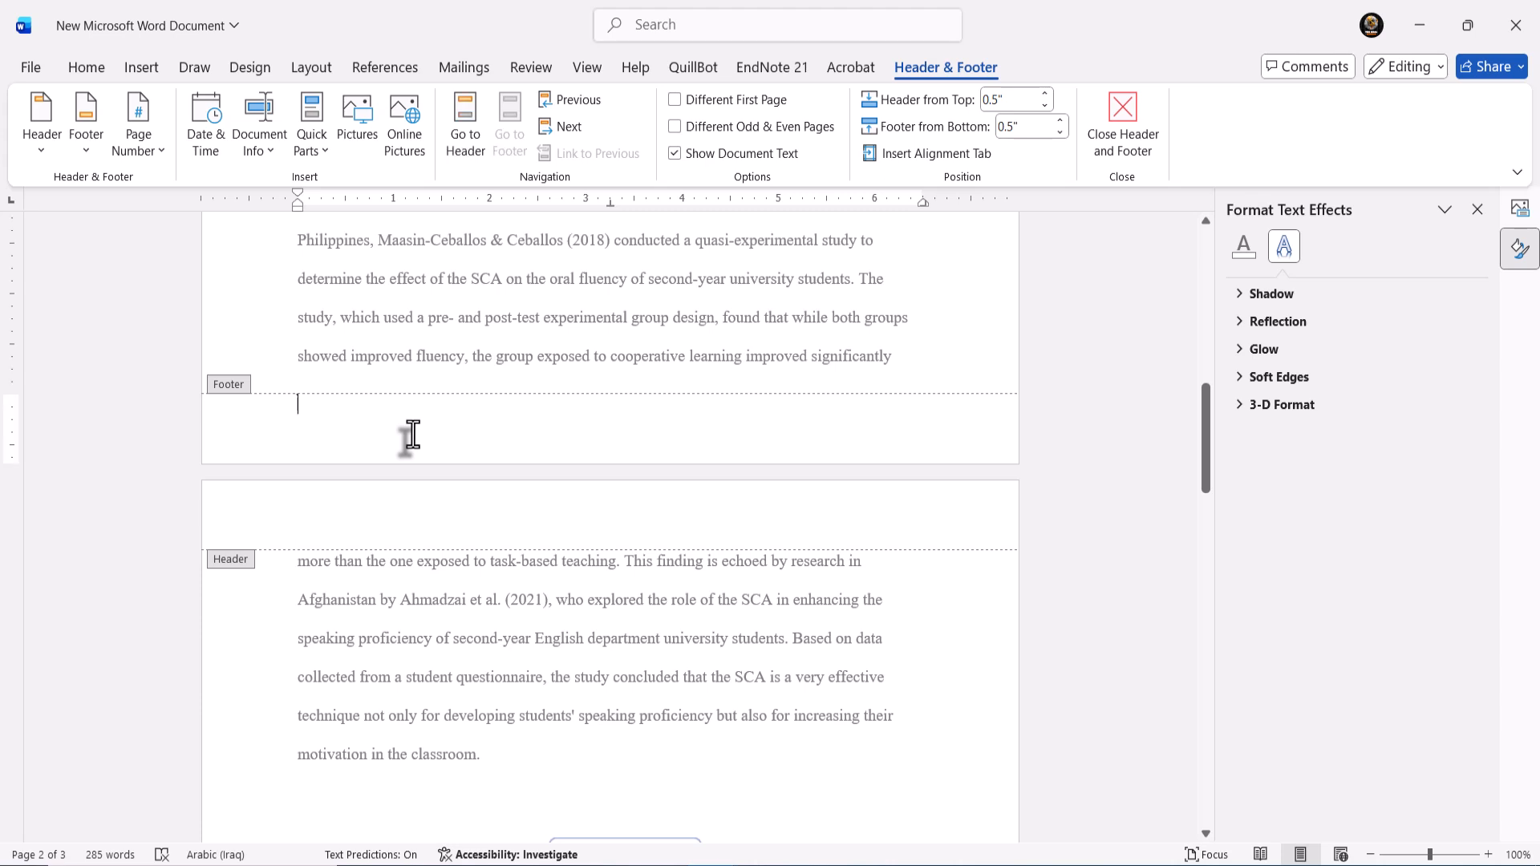
- Enter "ڕێکخراوی ڕوناکی" as right-aligned footer text, return to the body text, and check the footer on every page
type("ریکخراوی روناکی")
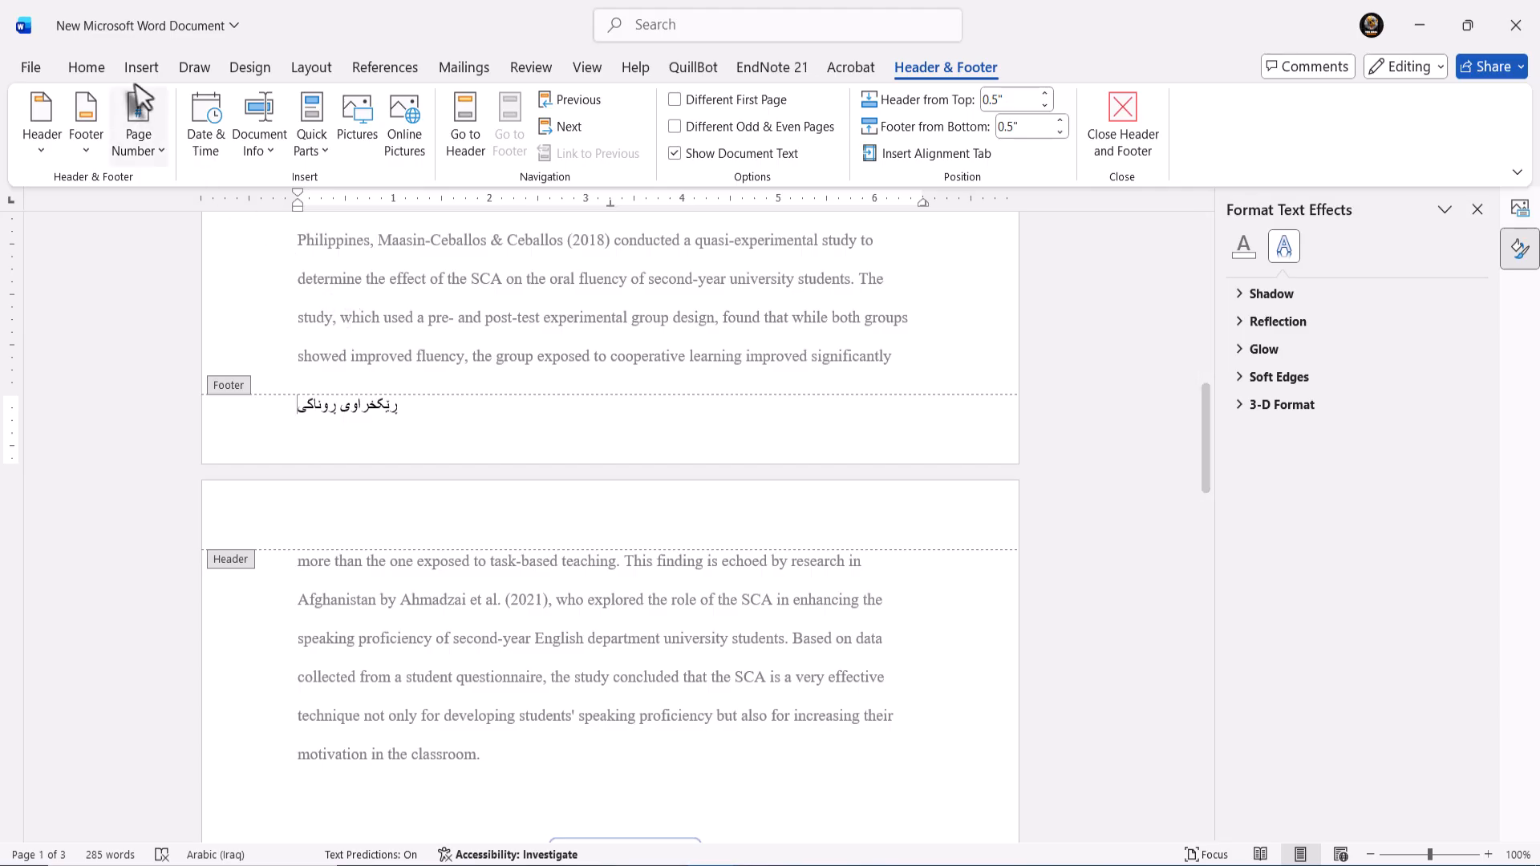
left_click(90, 66)
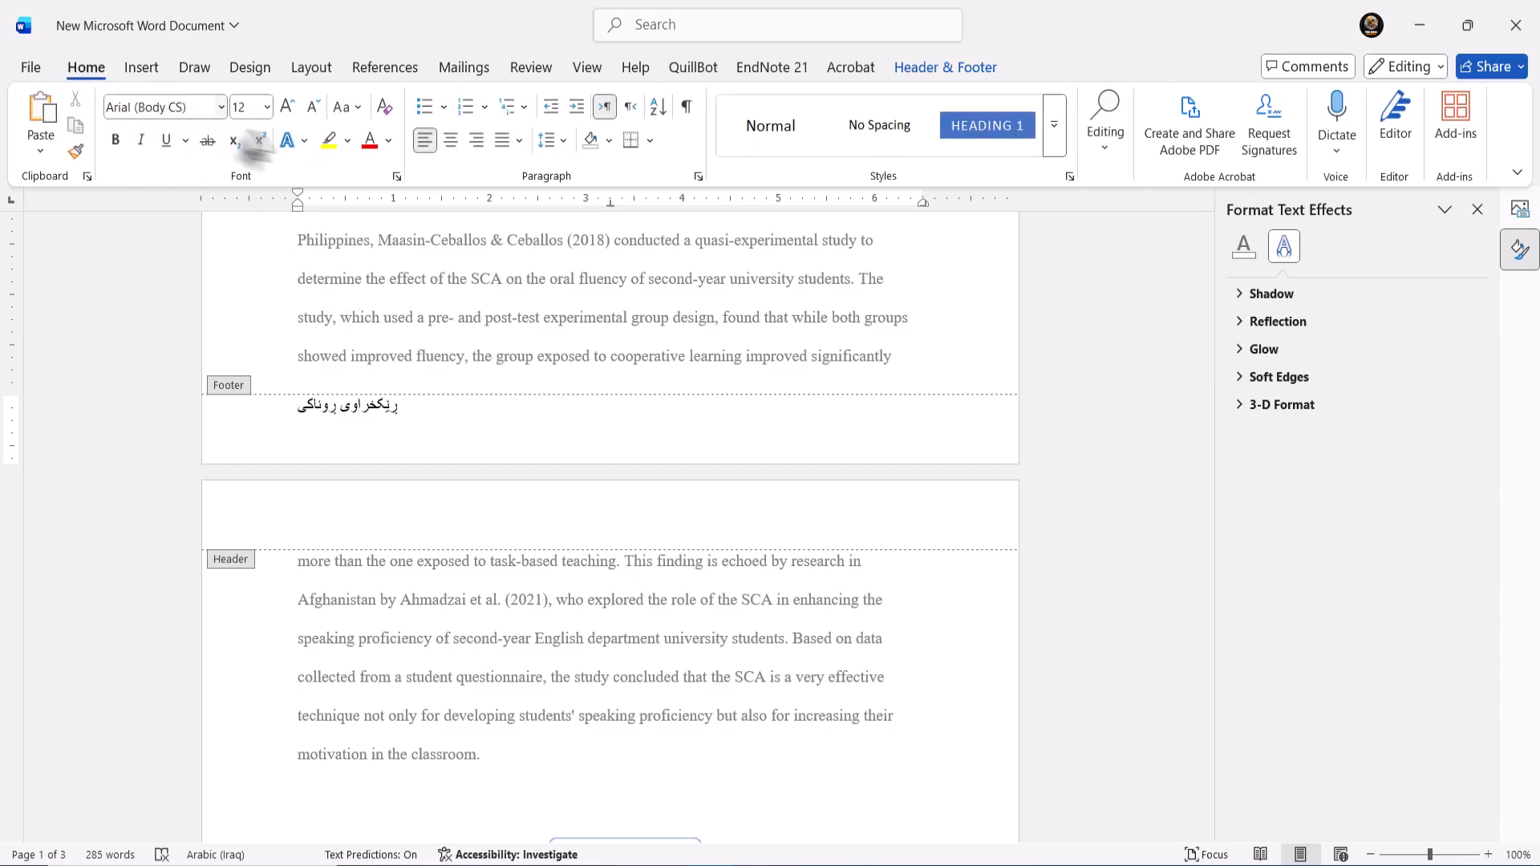
left_click(452, 141)
left_click(477, 141)
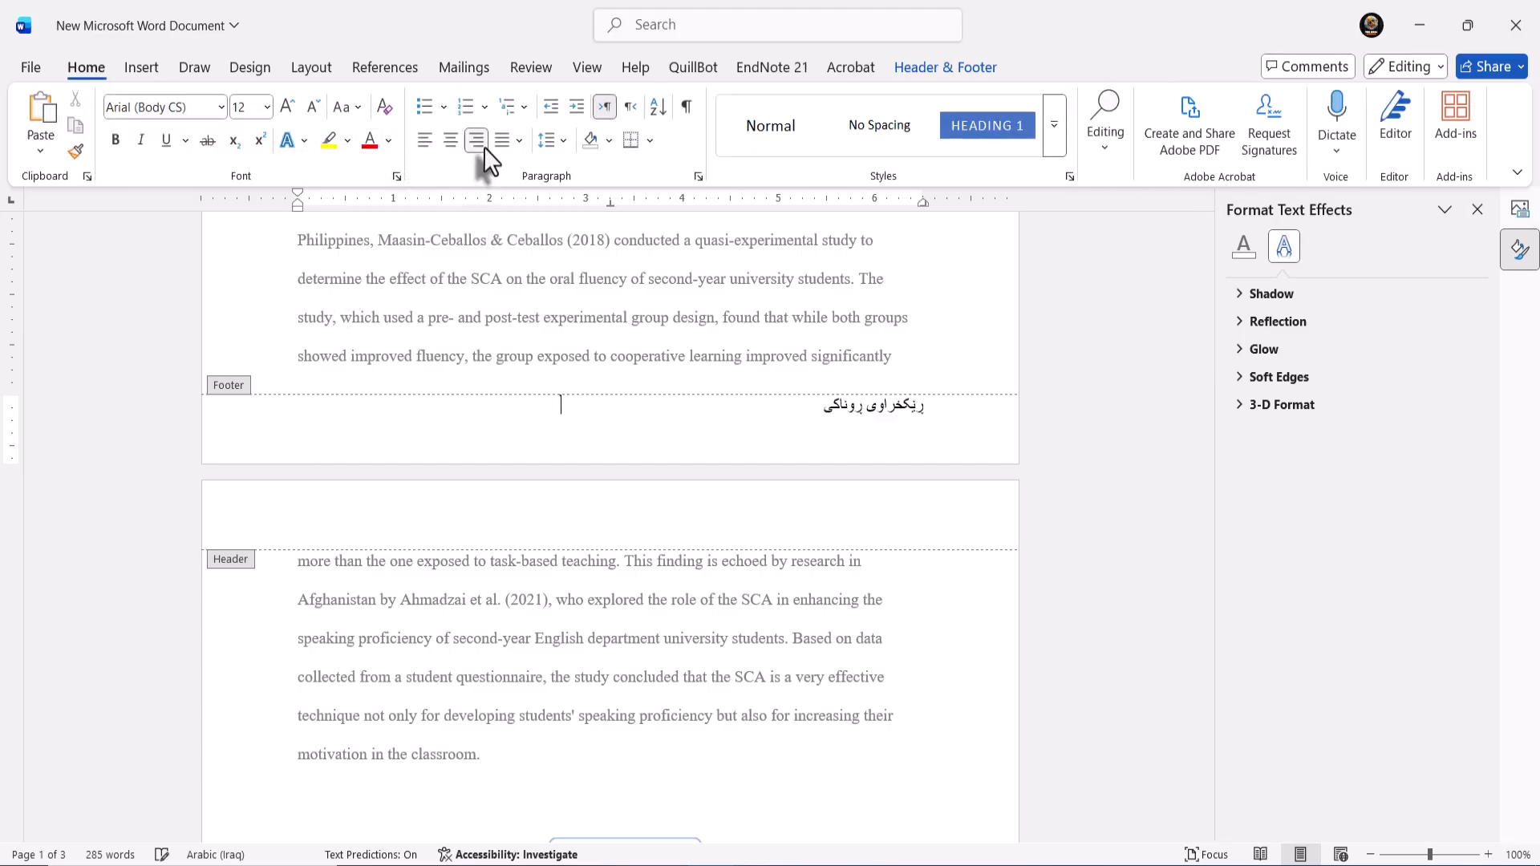
double_click(576, 265)
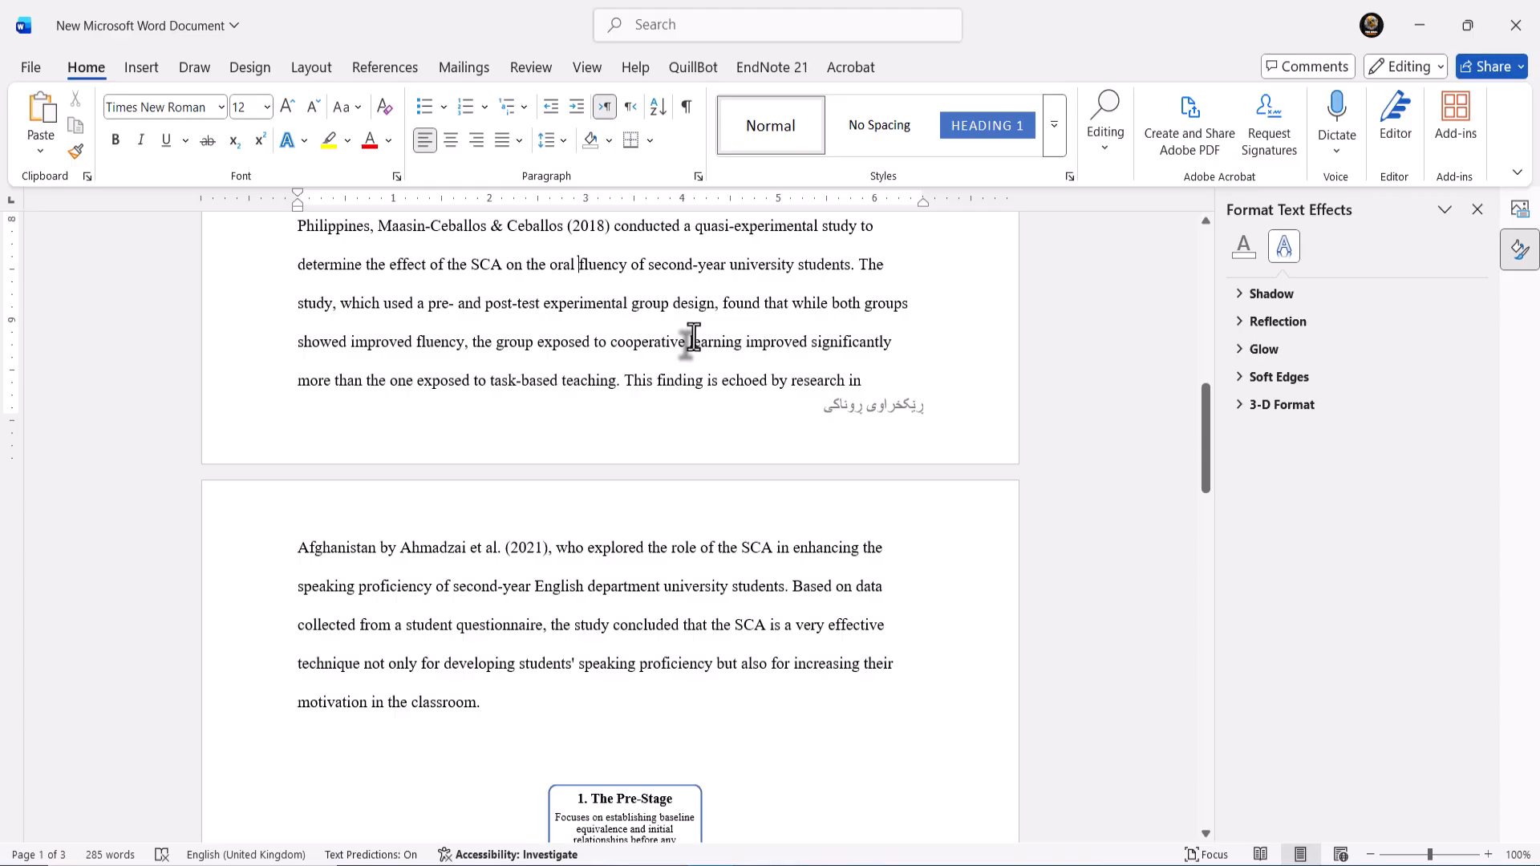
scroll(693, 334, "down", 15)
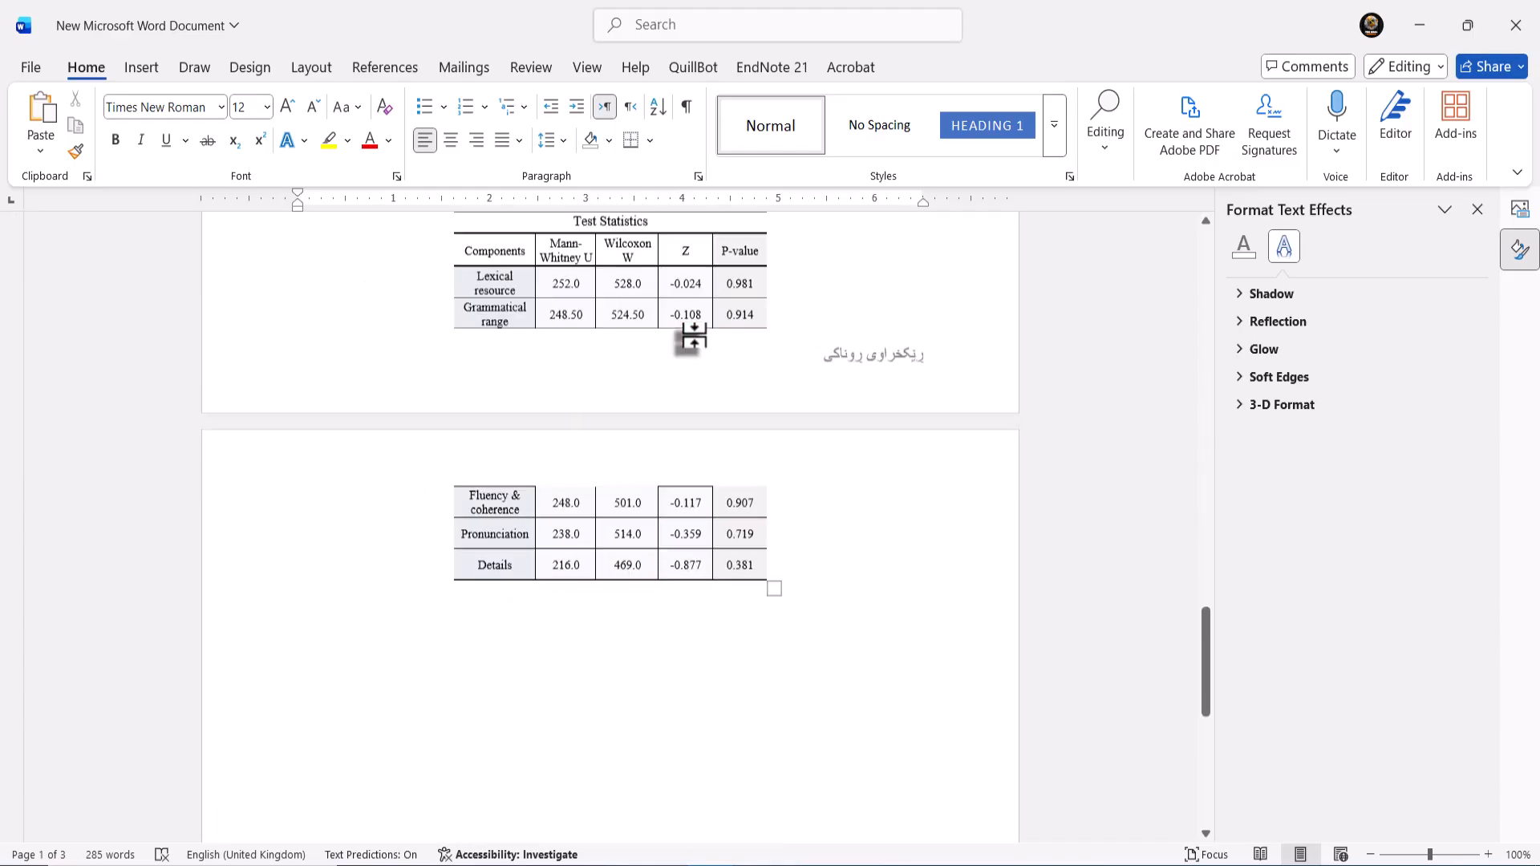
scroll(693, 337, "down", 8)
scroll(693, 337, "down", 10)
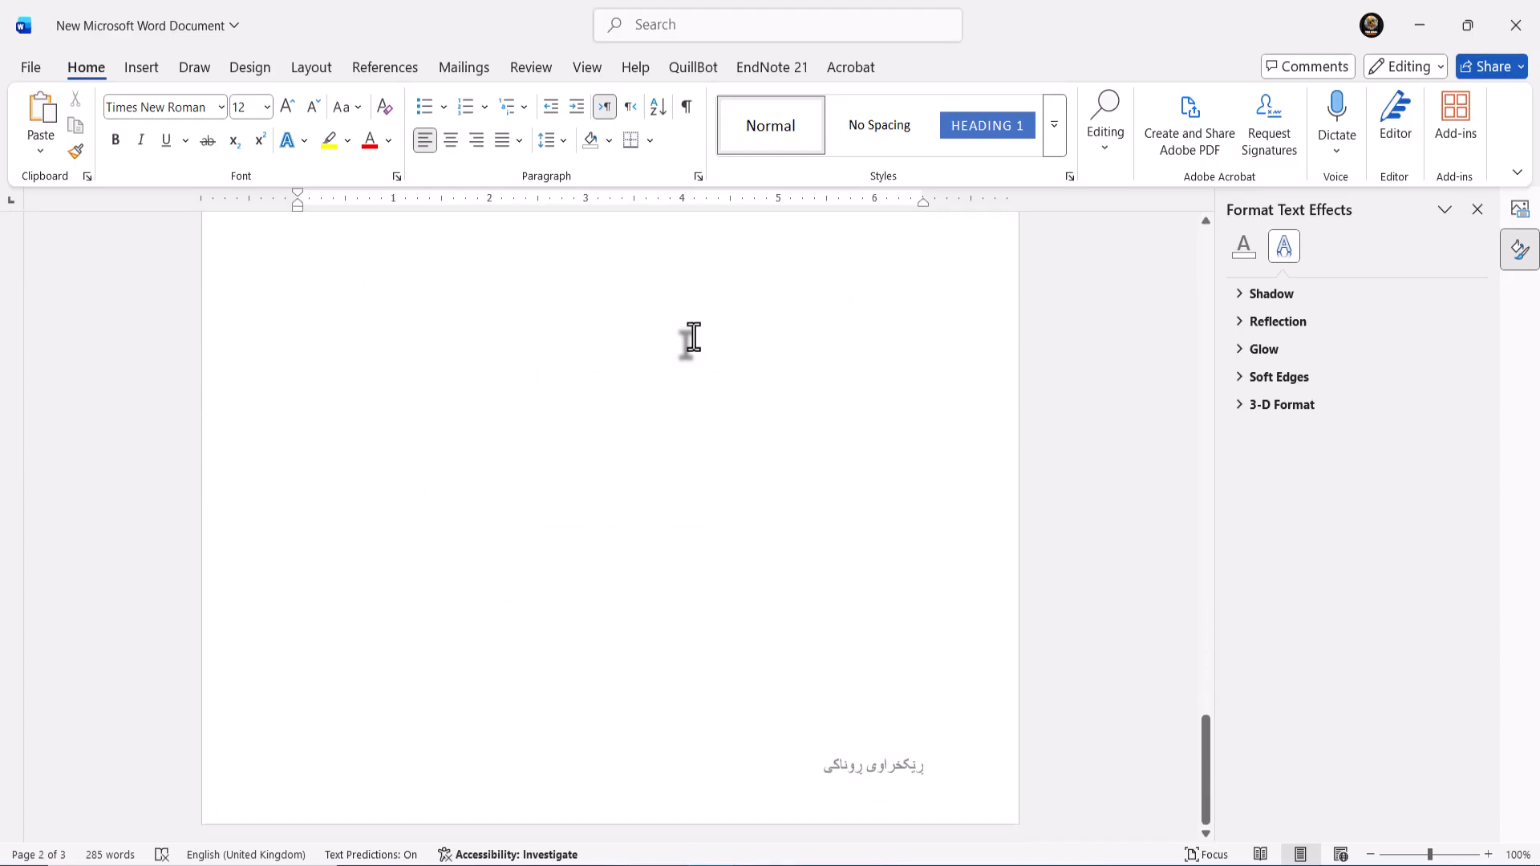
scroll(693, 334, "down", 12)
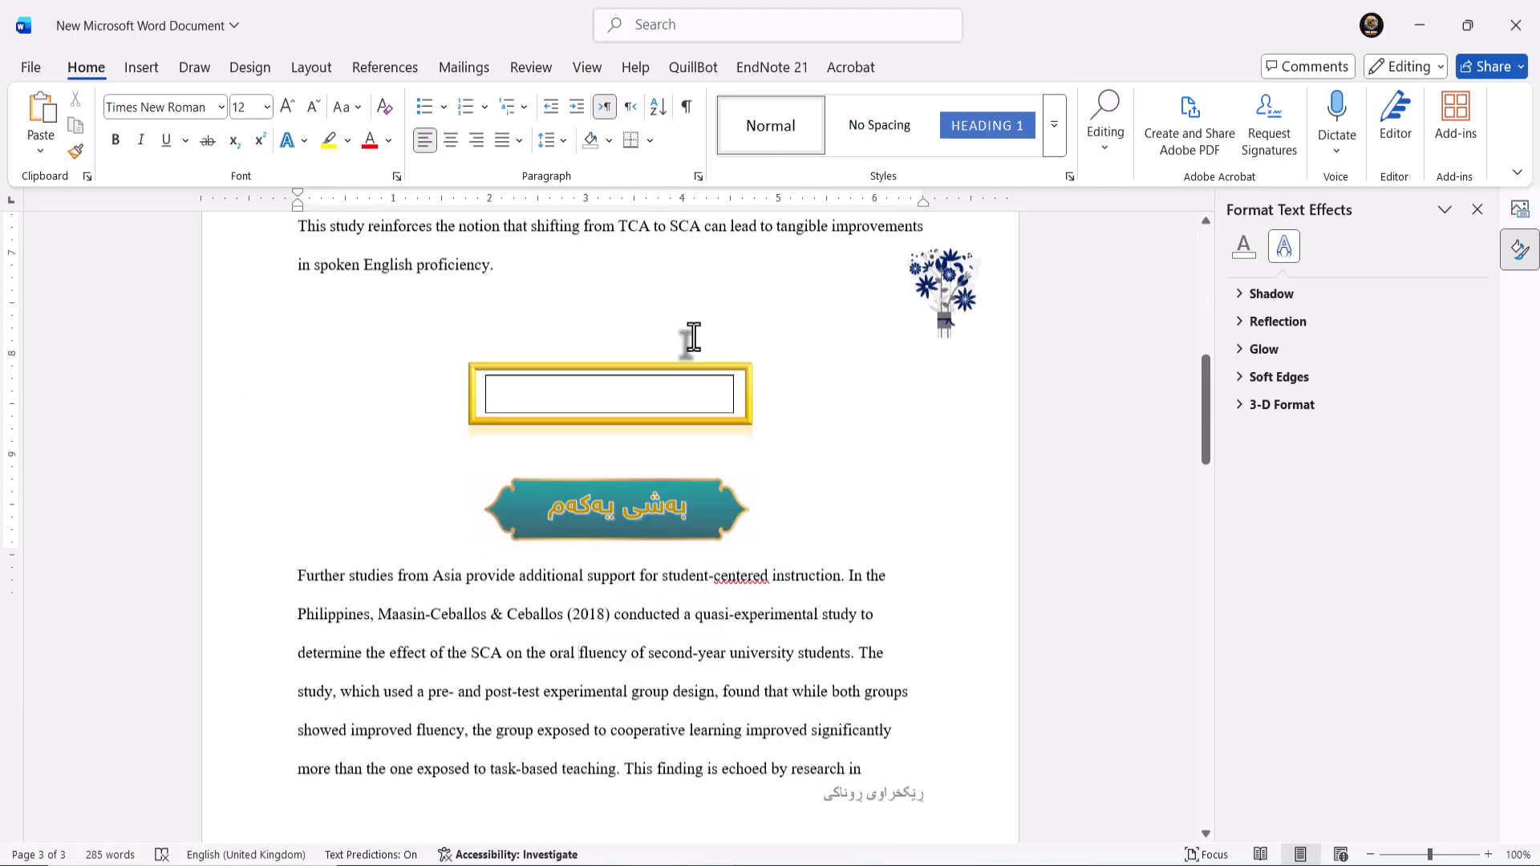
- Try the Different First Page option for headers and footers across the pages, and turn it off again
double_click(693, 337)
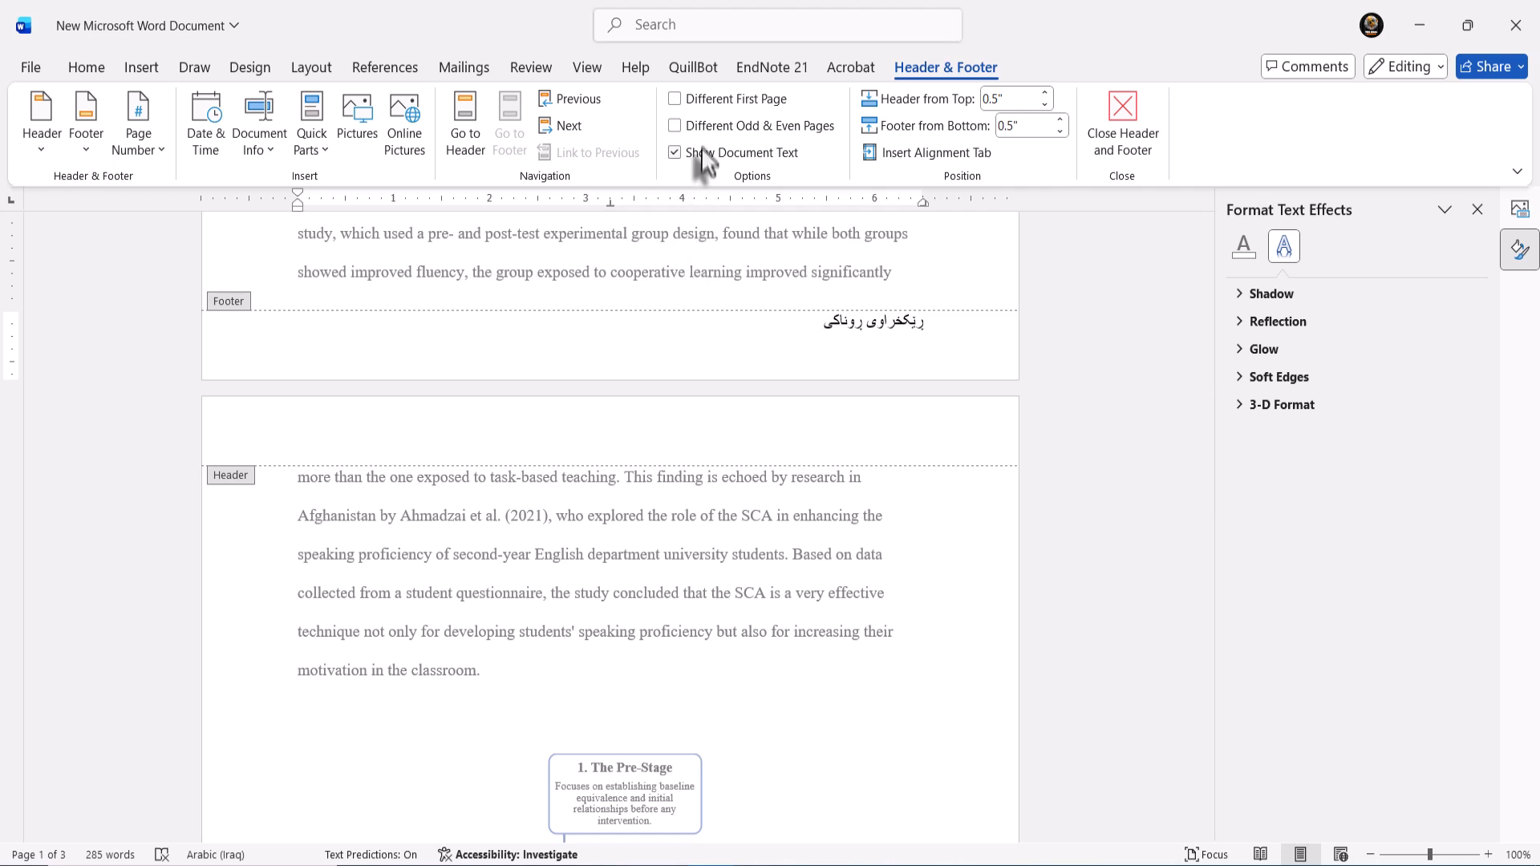
left_click(675, 100)
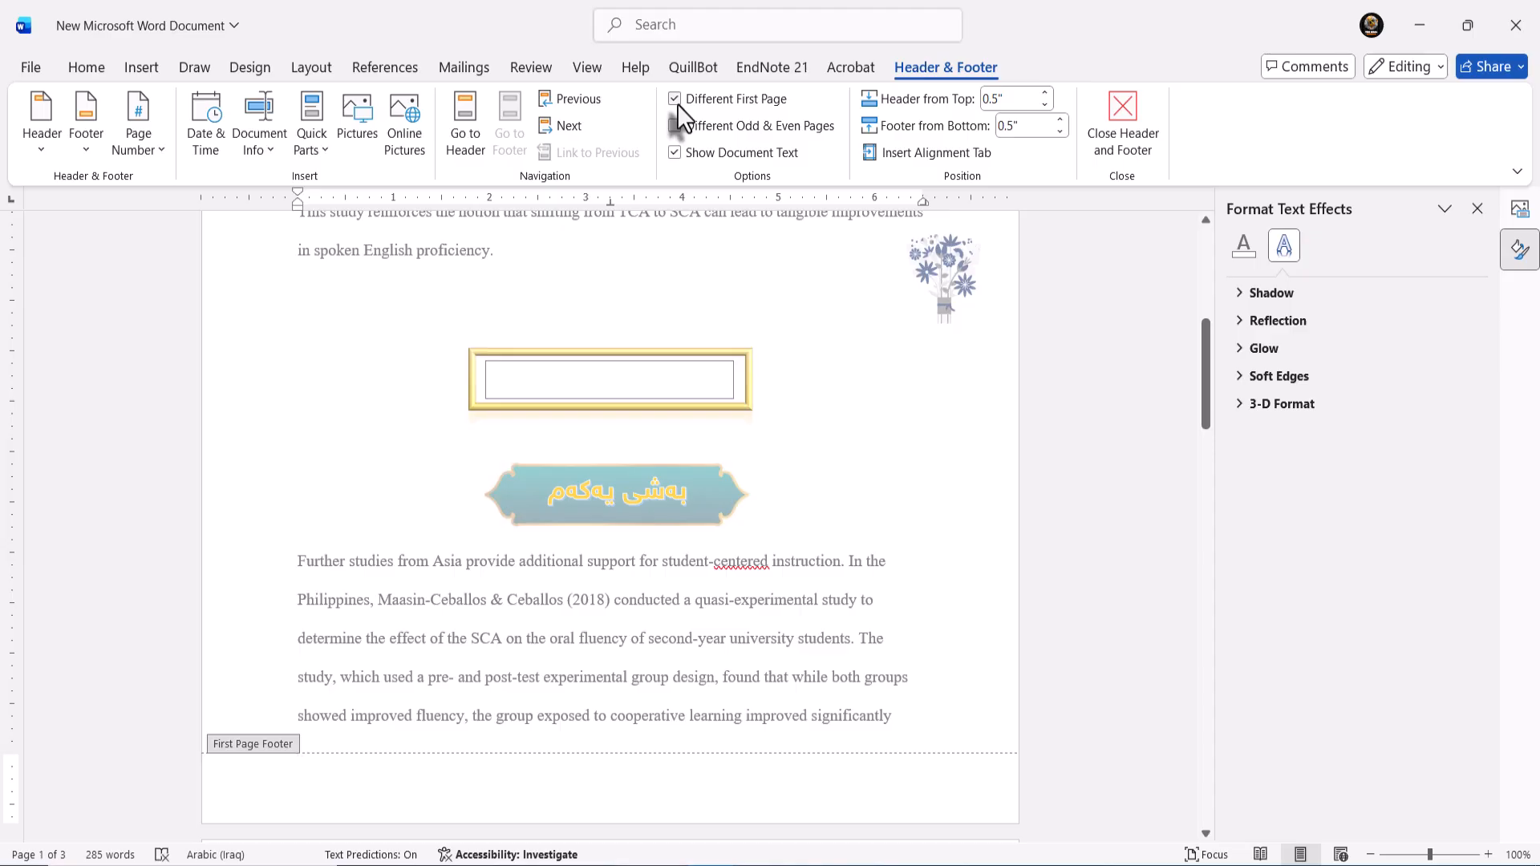
scroll(791, 367, "up", 6)
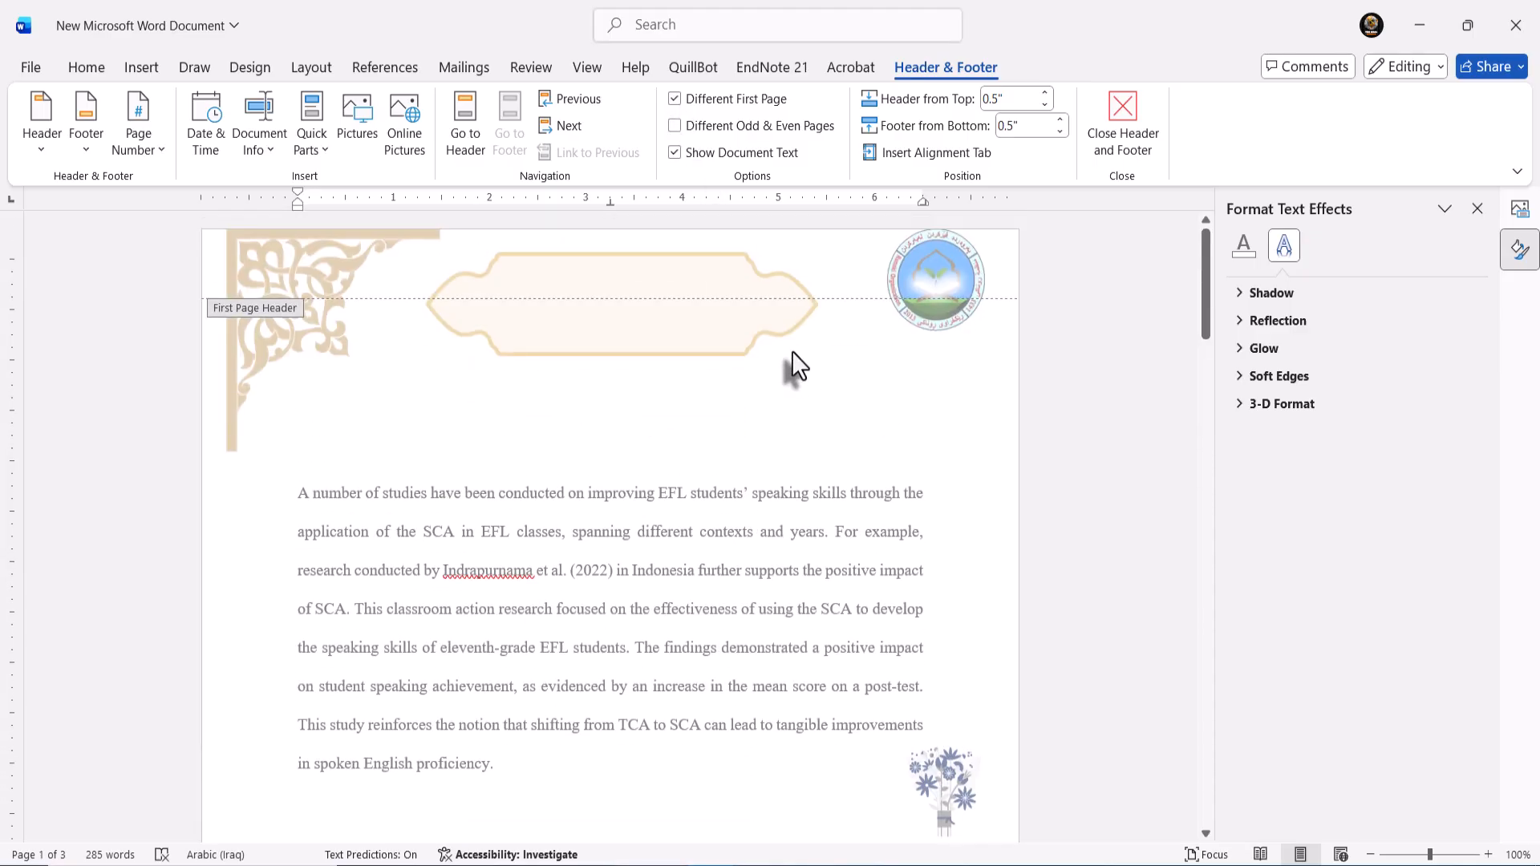
scroll(792, 349, "down", 8)
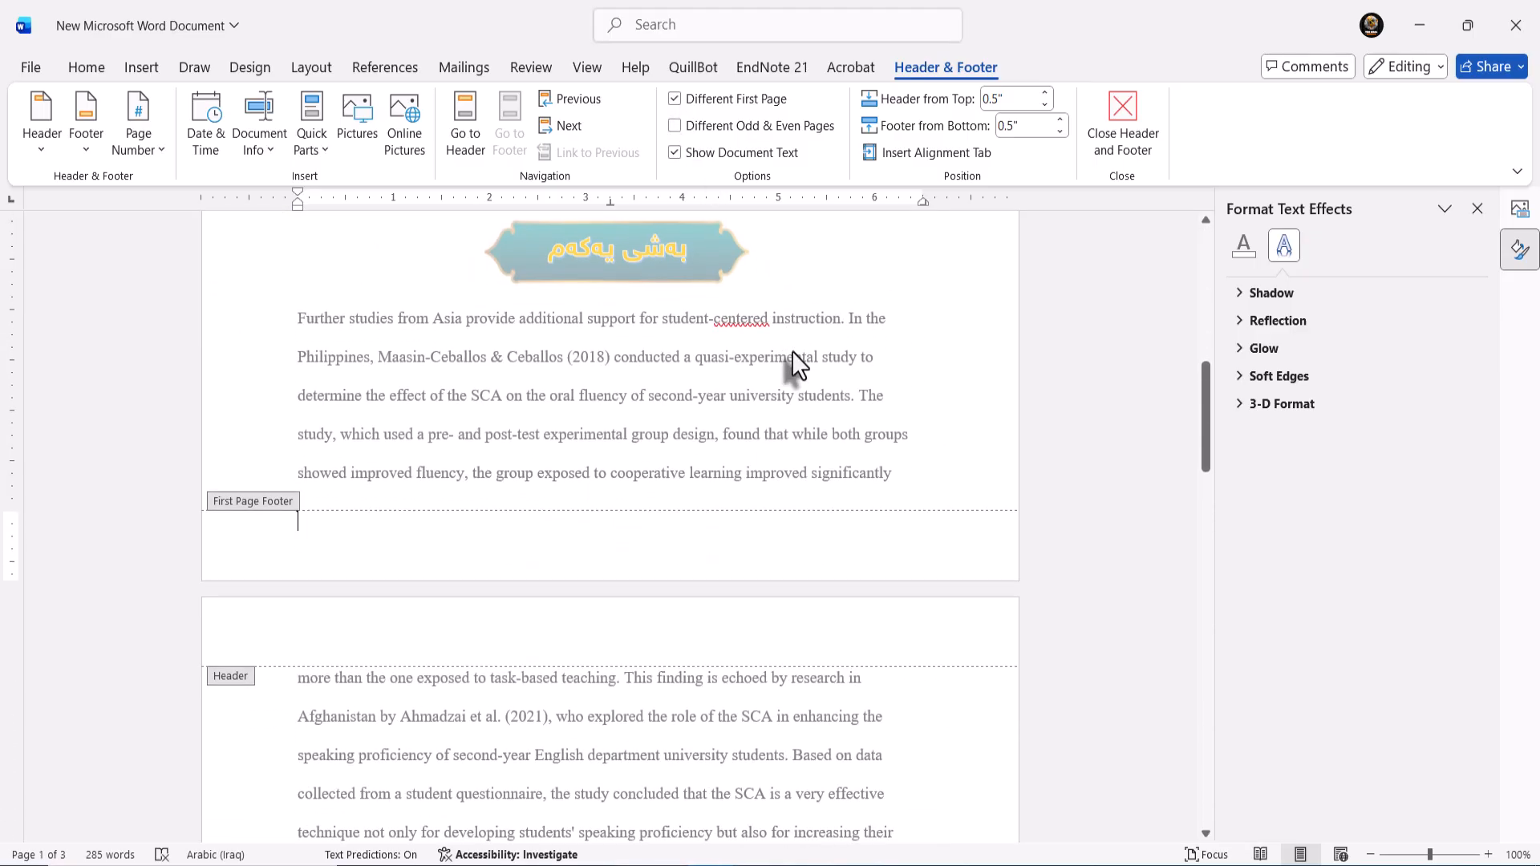
scroll(791, 351, "down", 9)
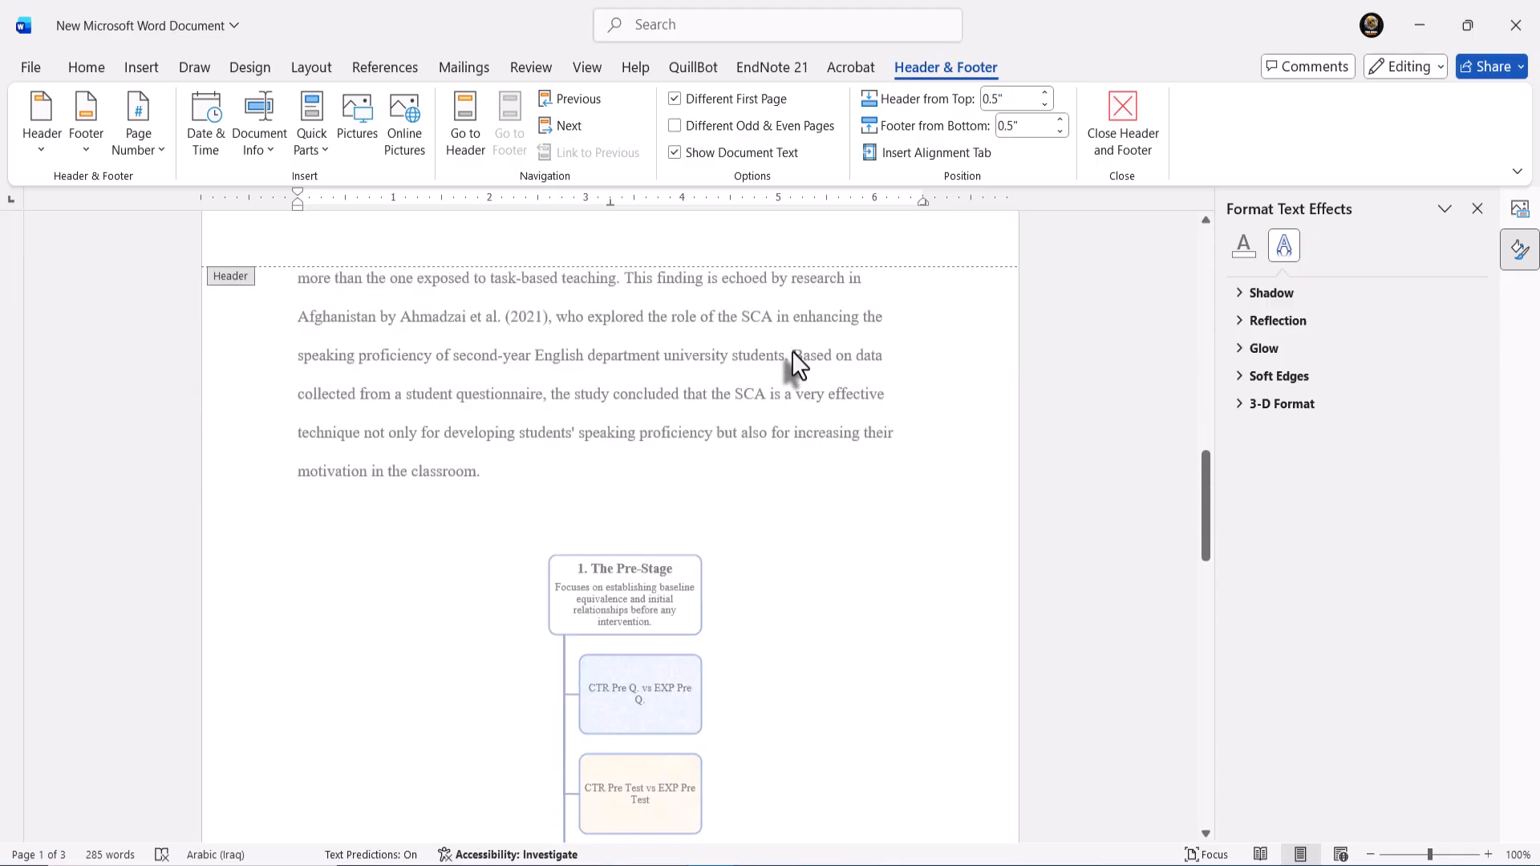
scroll(792, 350, "down", 12)
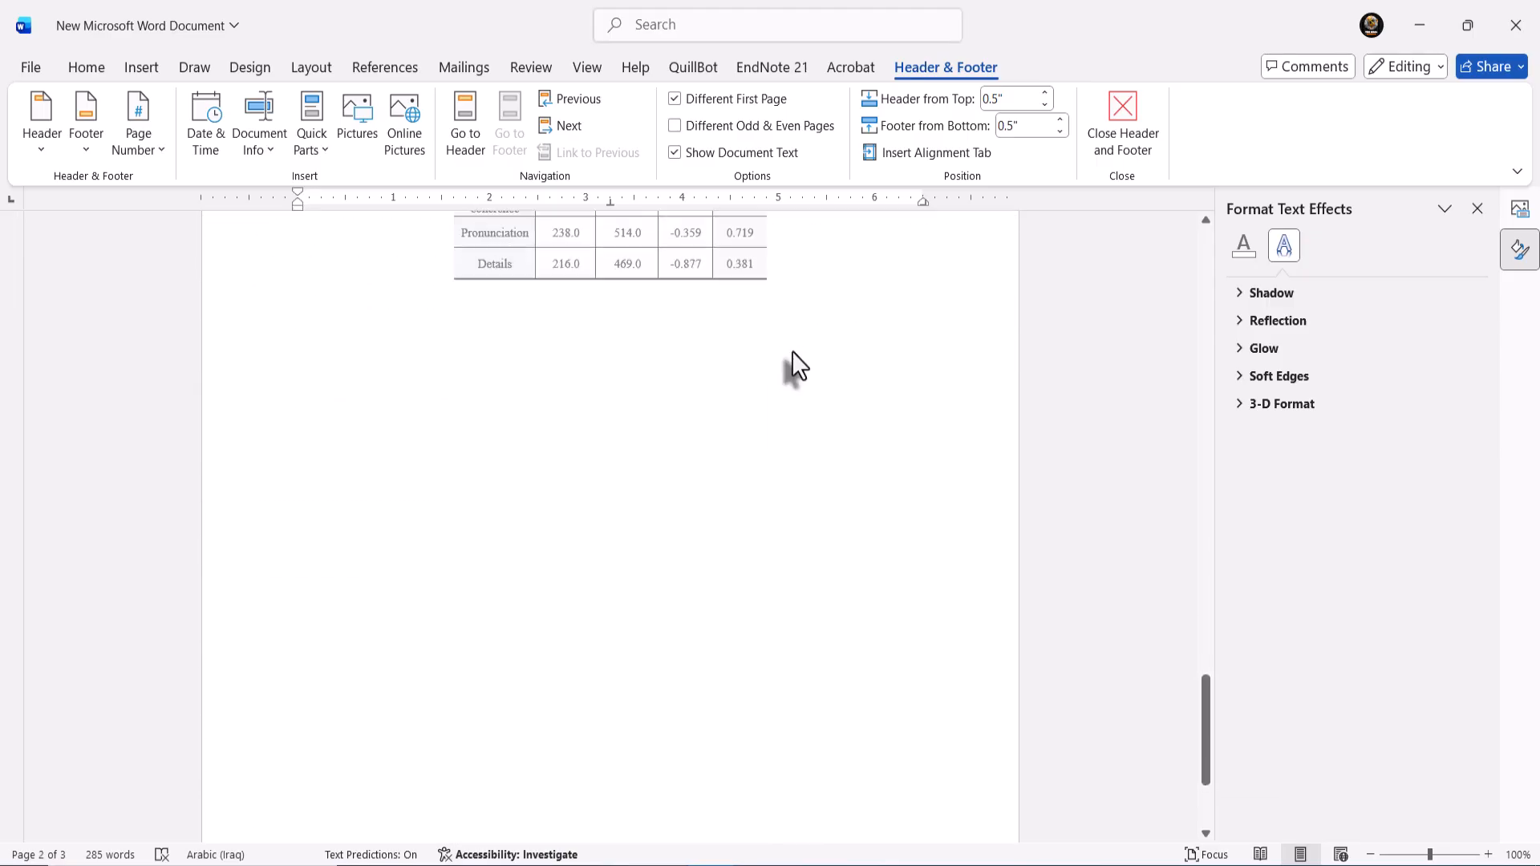
scroll(792, 350, "up", 10)
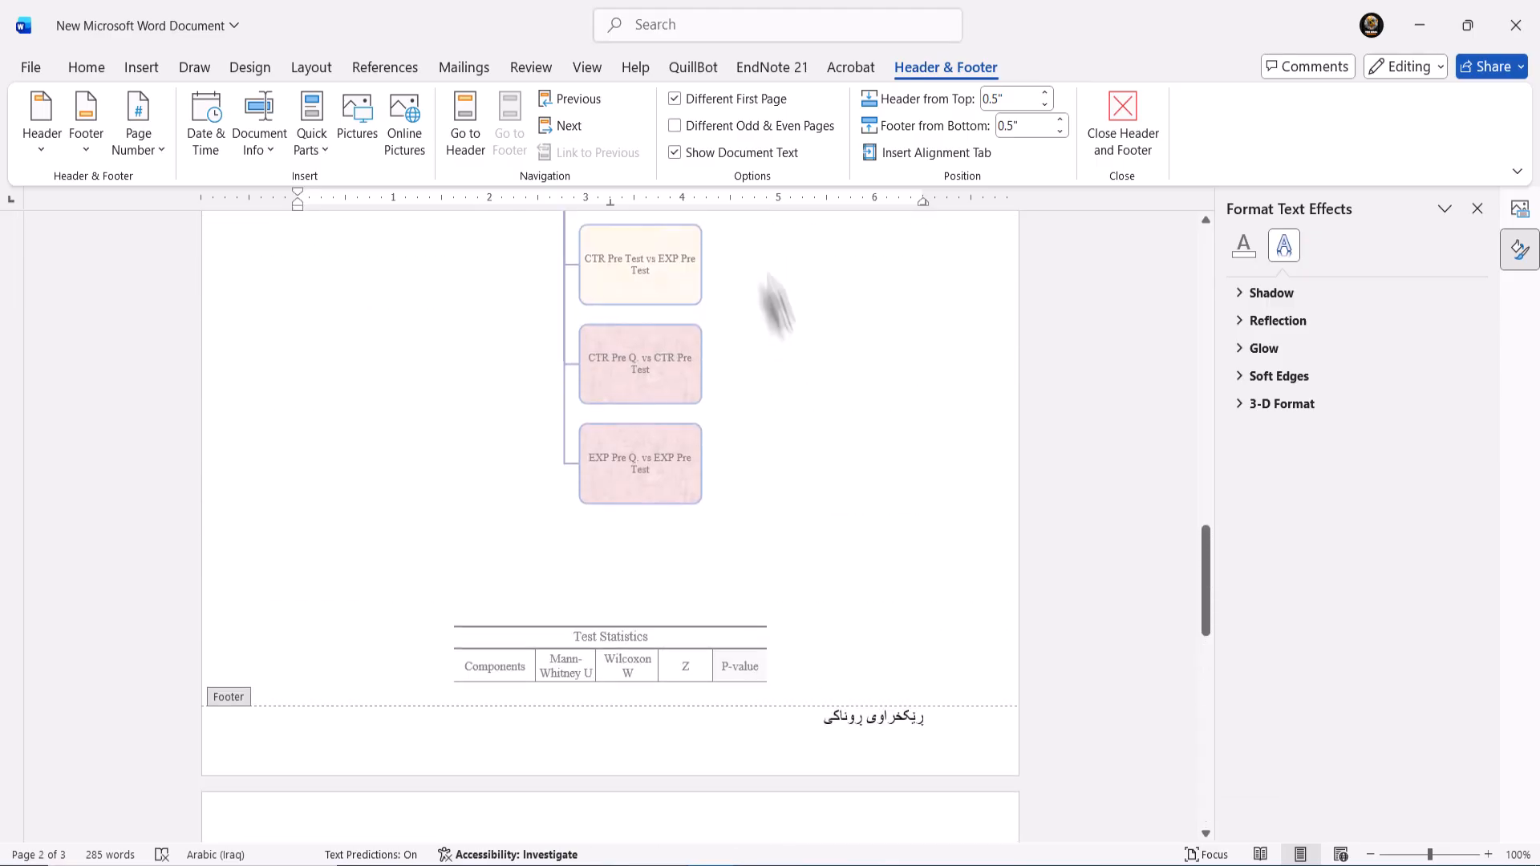
left_click(674, 100)
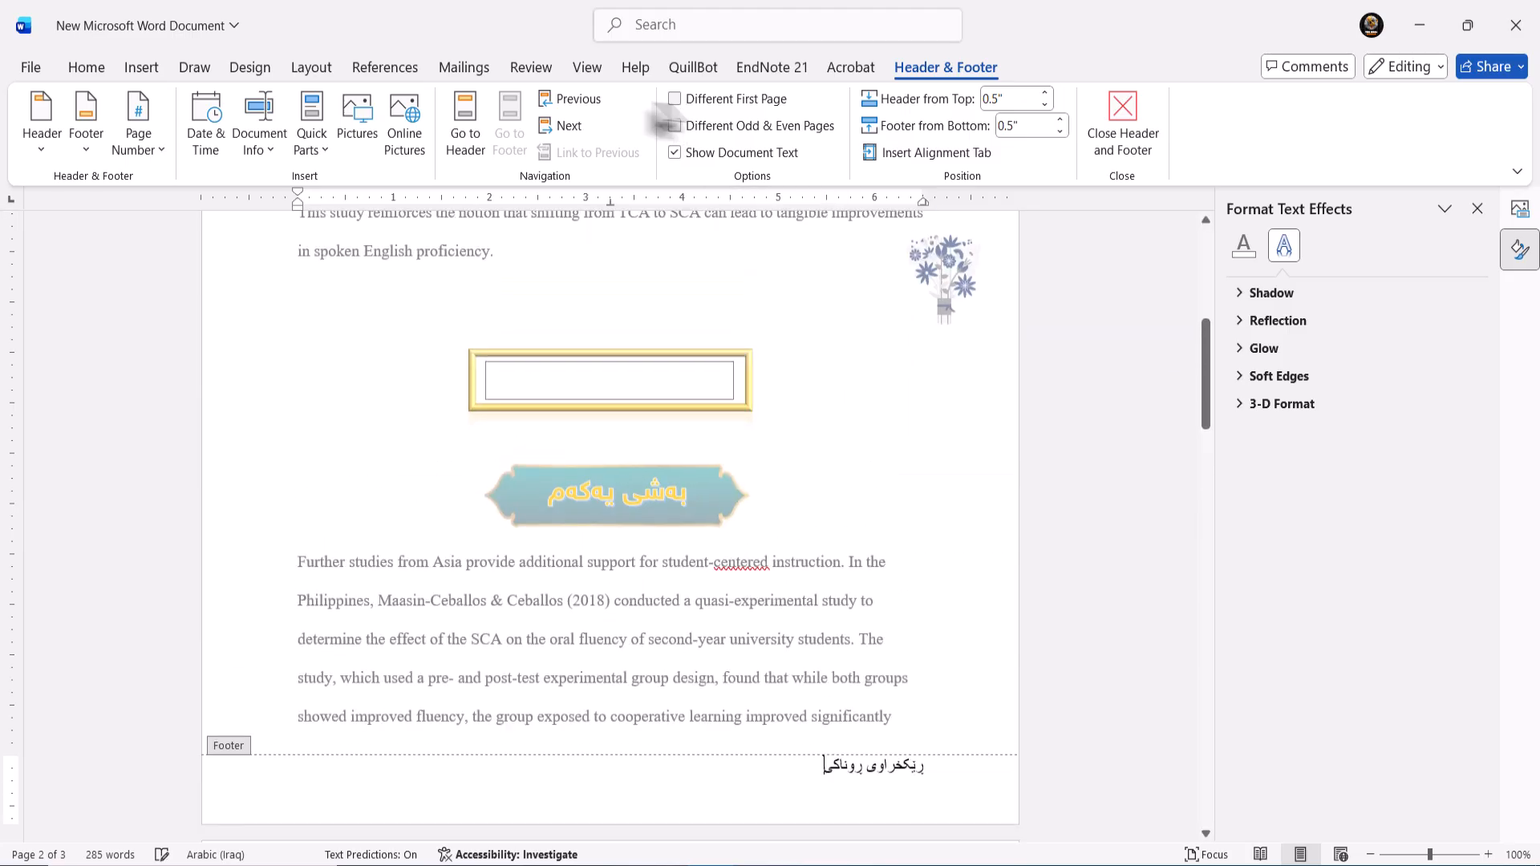
double_click(421, 559)
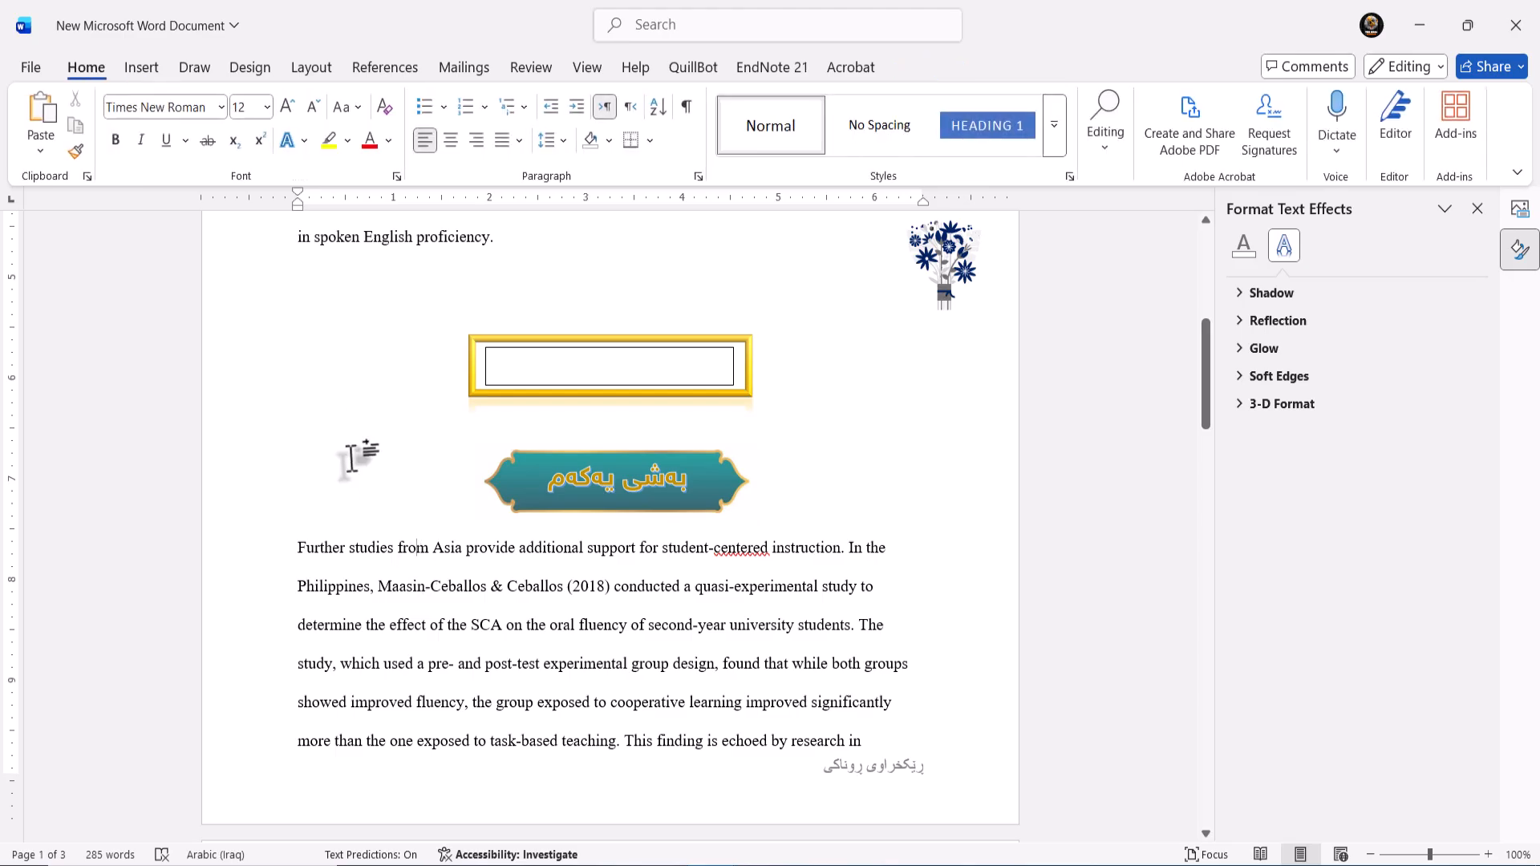
- Insert a bottom-of-page number in the style with a tab-shaped outline on a line, right-aligned, and return to the body text
left_click(144, 81)
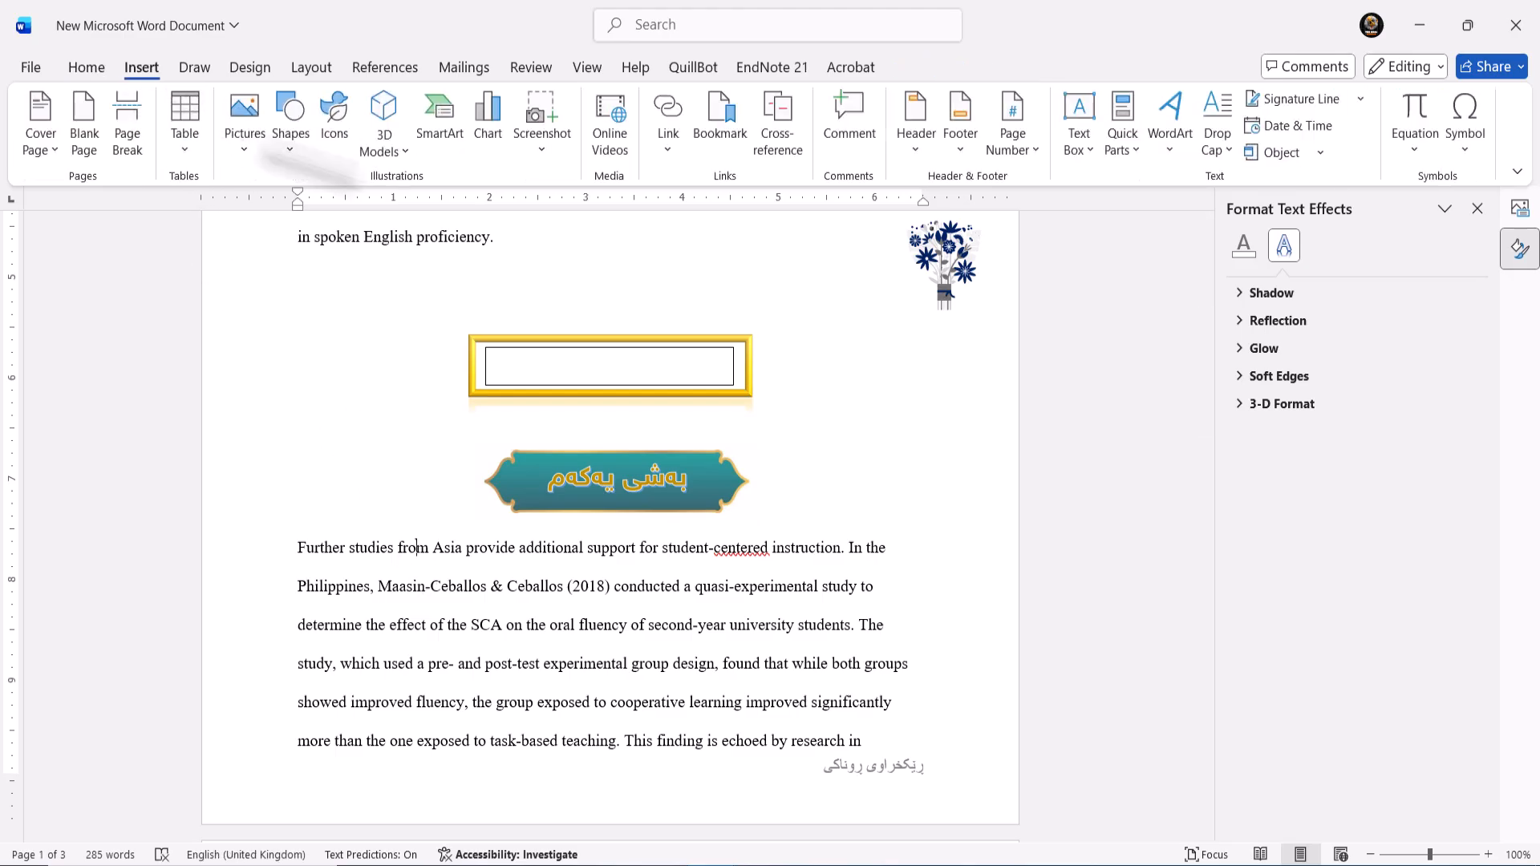
left_click(1017, 160)
mouse_move(1028, 186)
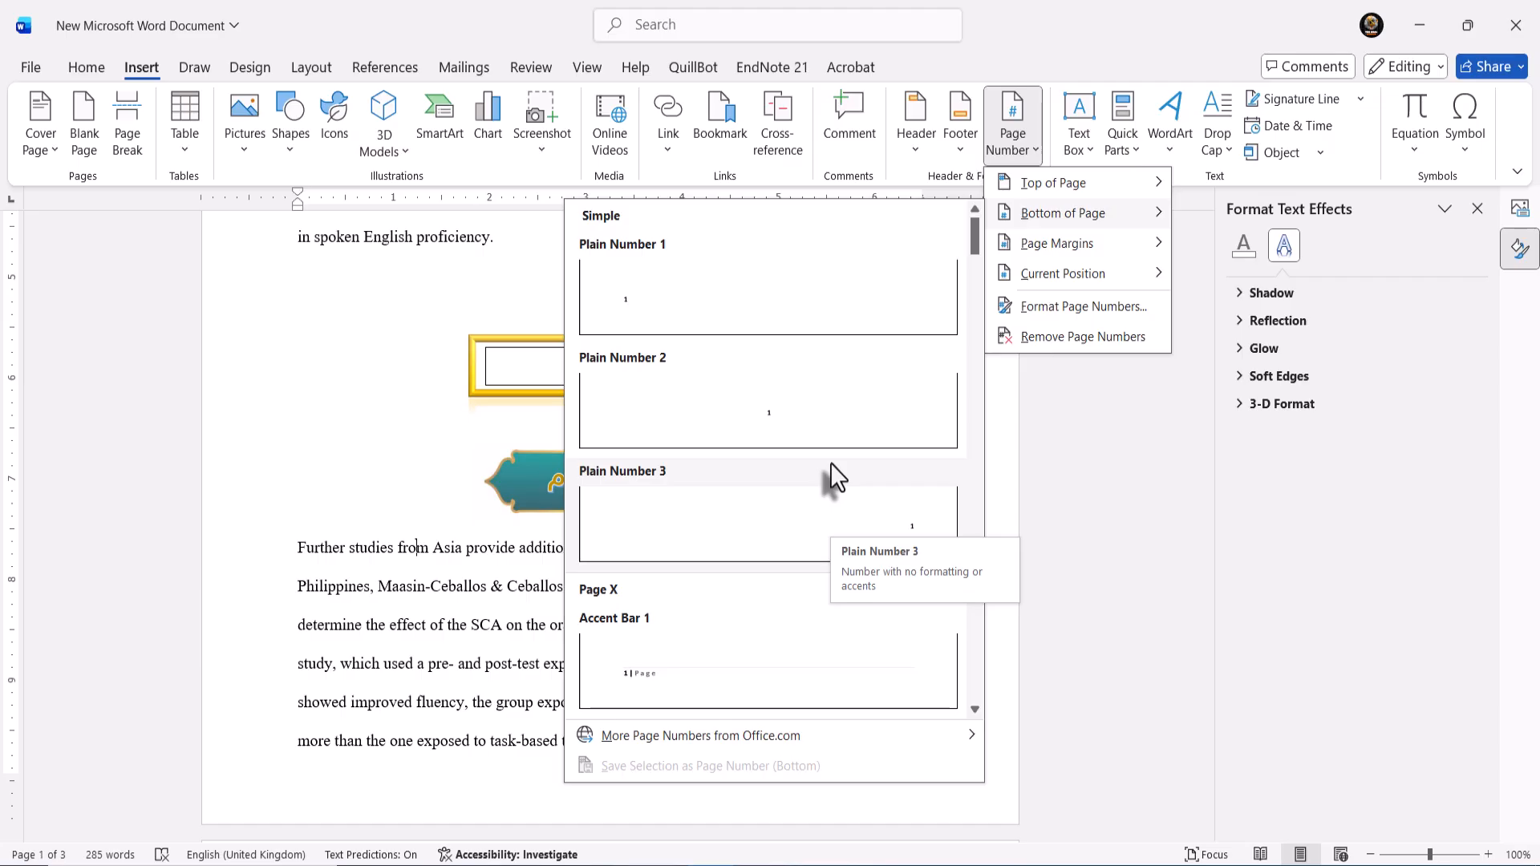
scroll(830, 463, "down", 5)
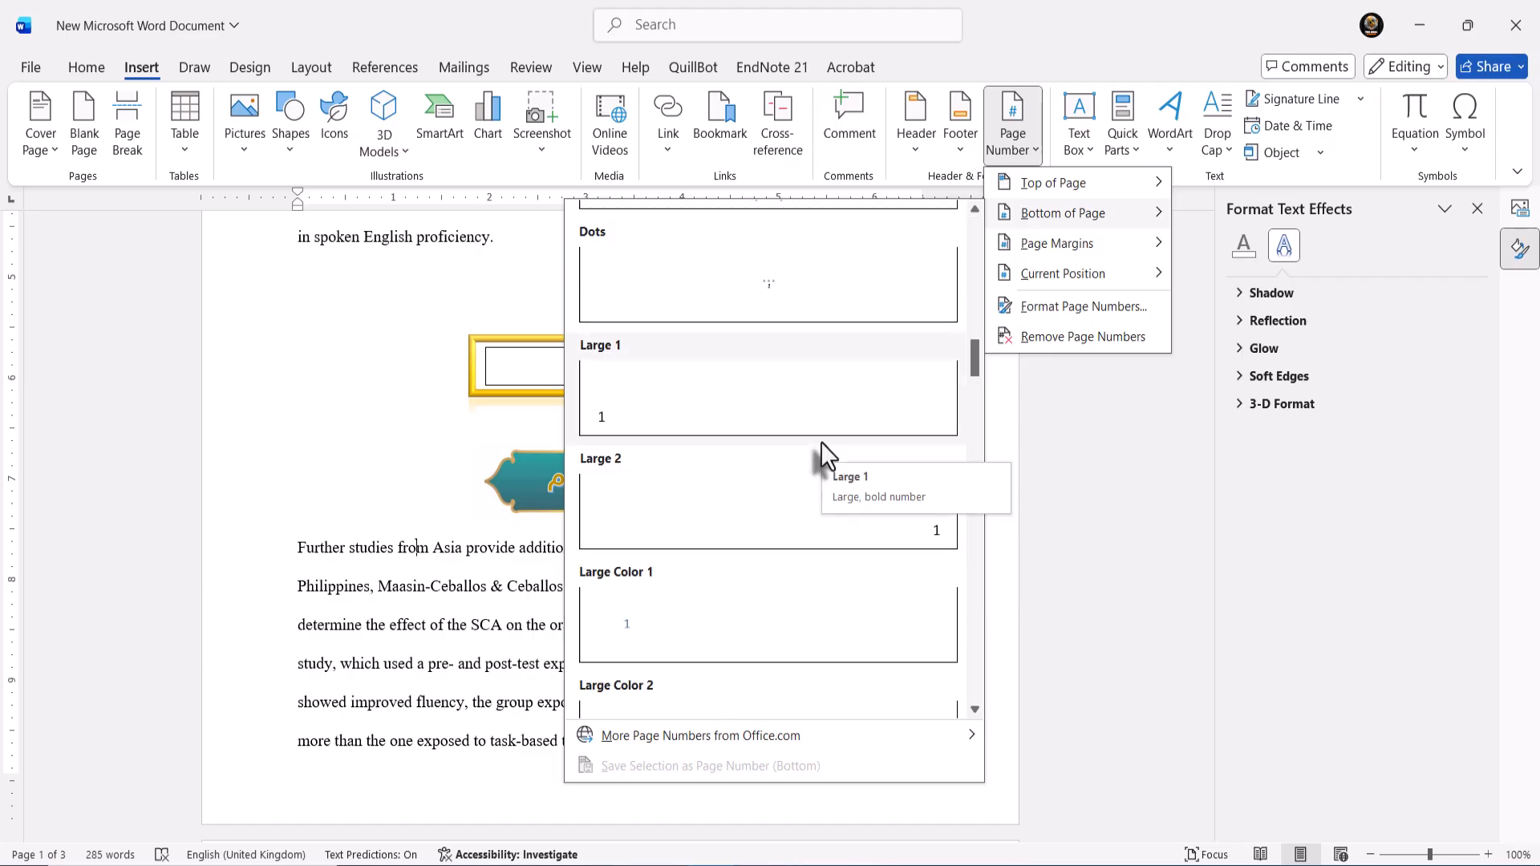
scroll(820, 441, "up", 5)
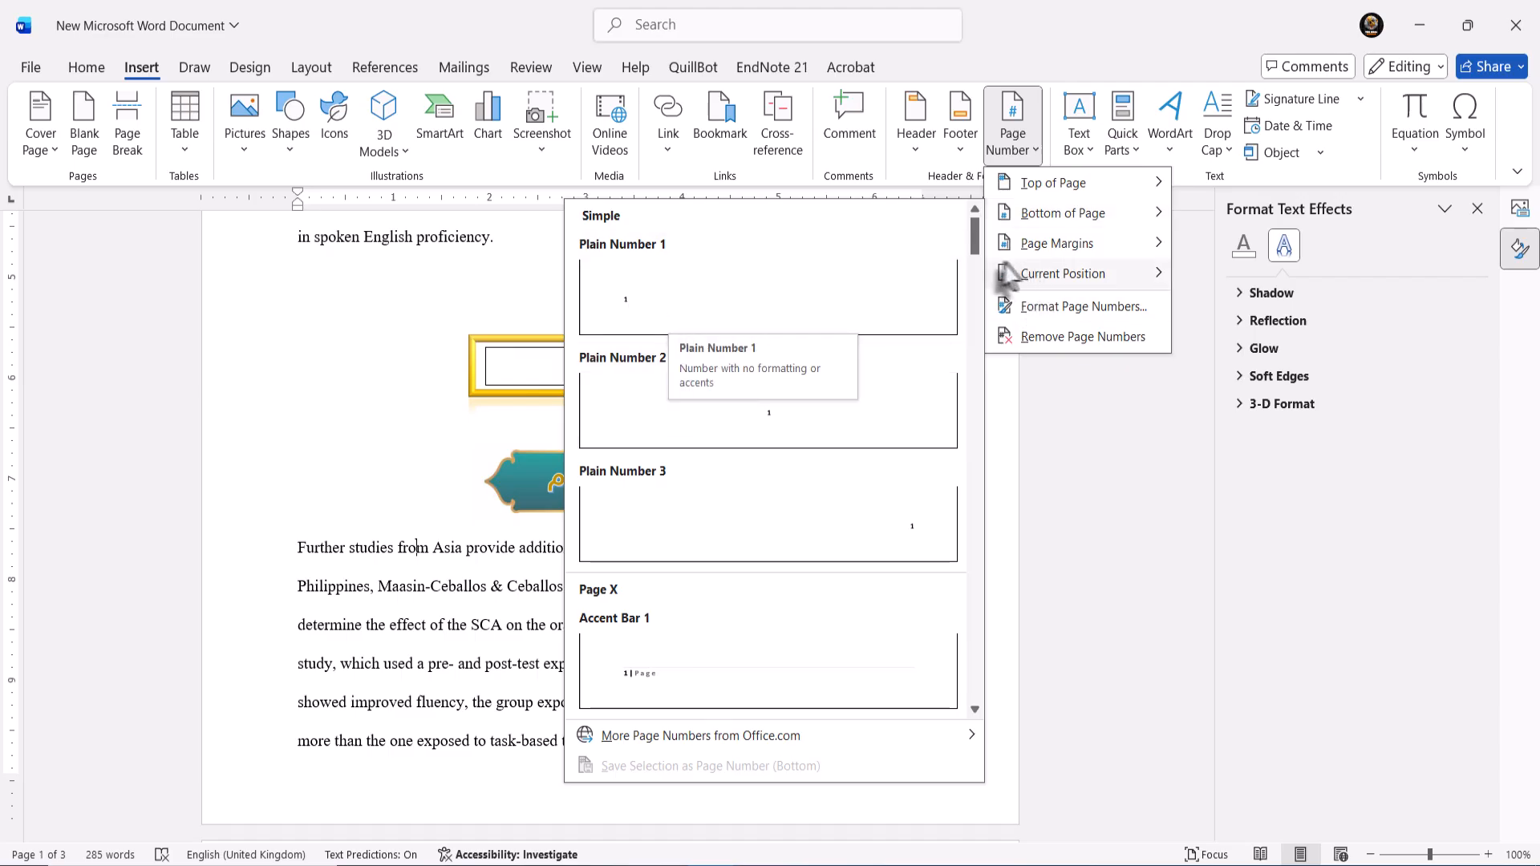
left_click_drag(969, 243, 973, 274)
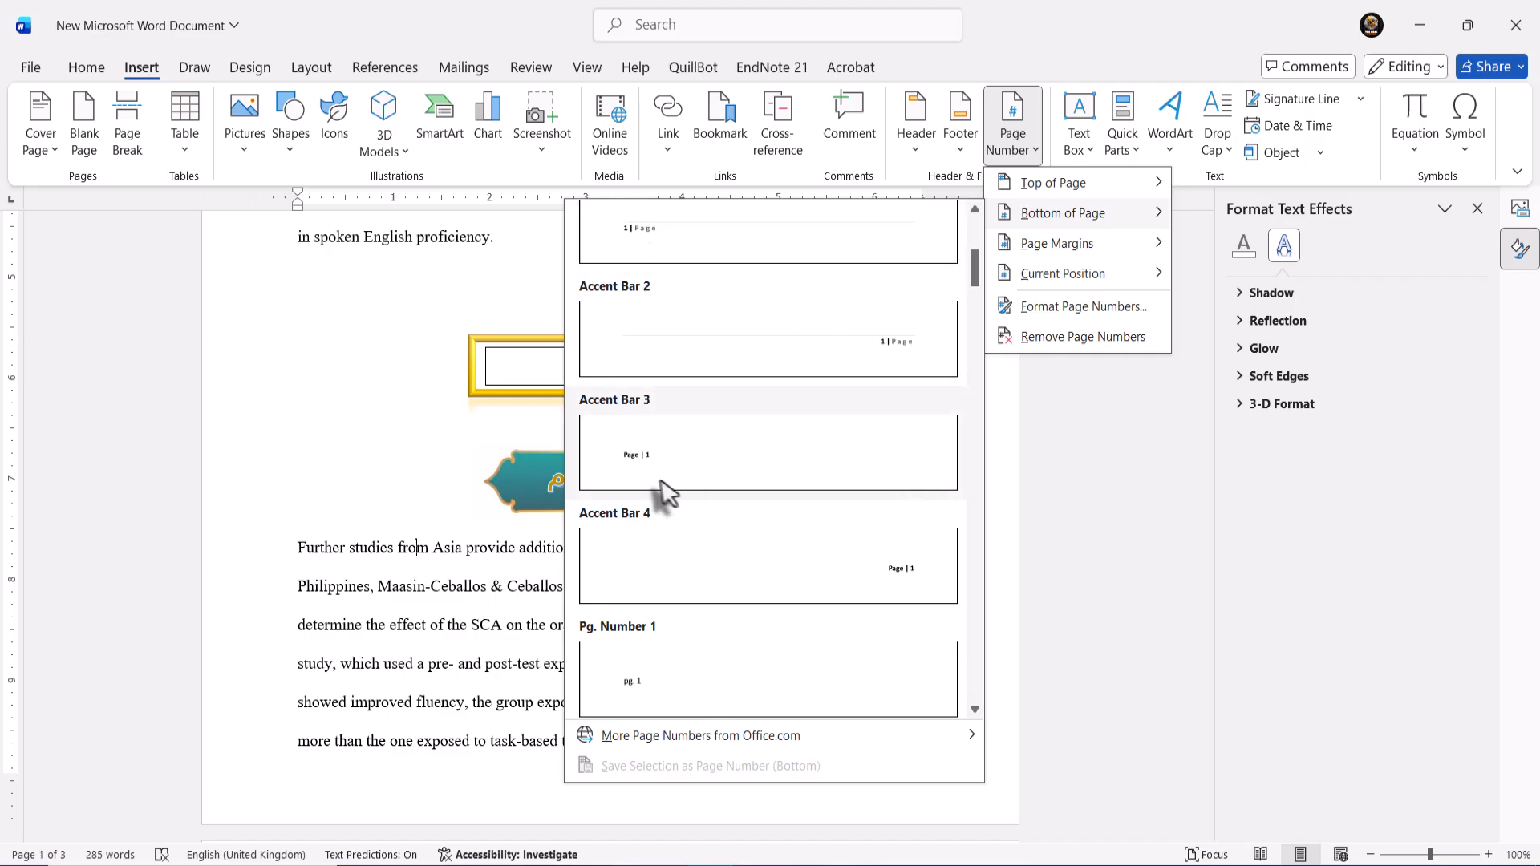
left_click_drag(976, 277, 977, 333)
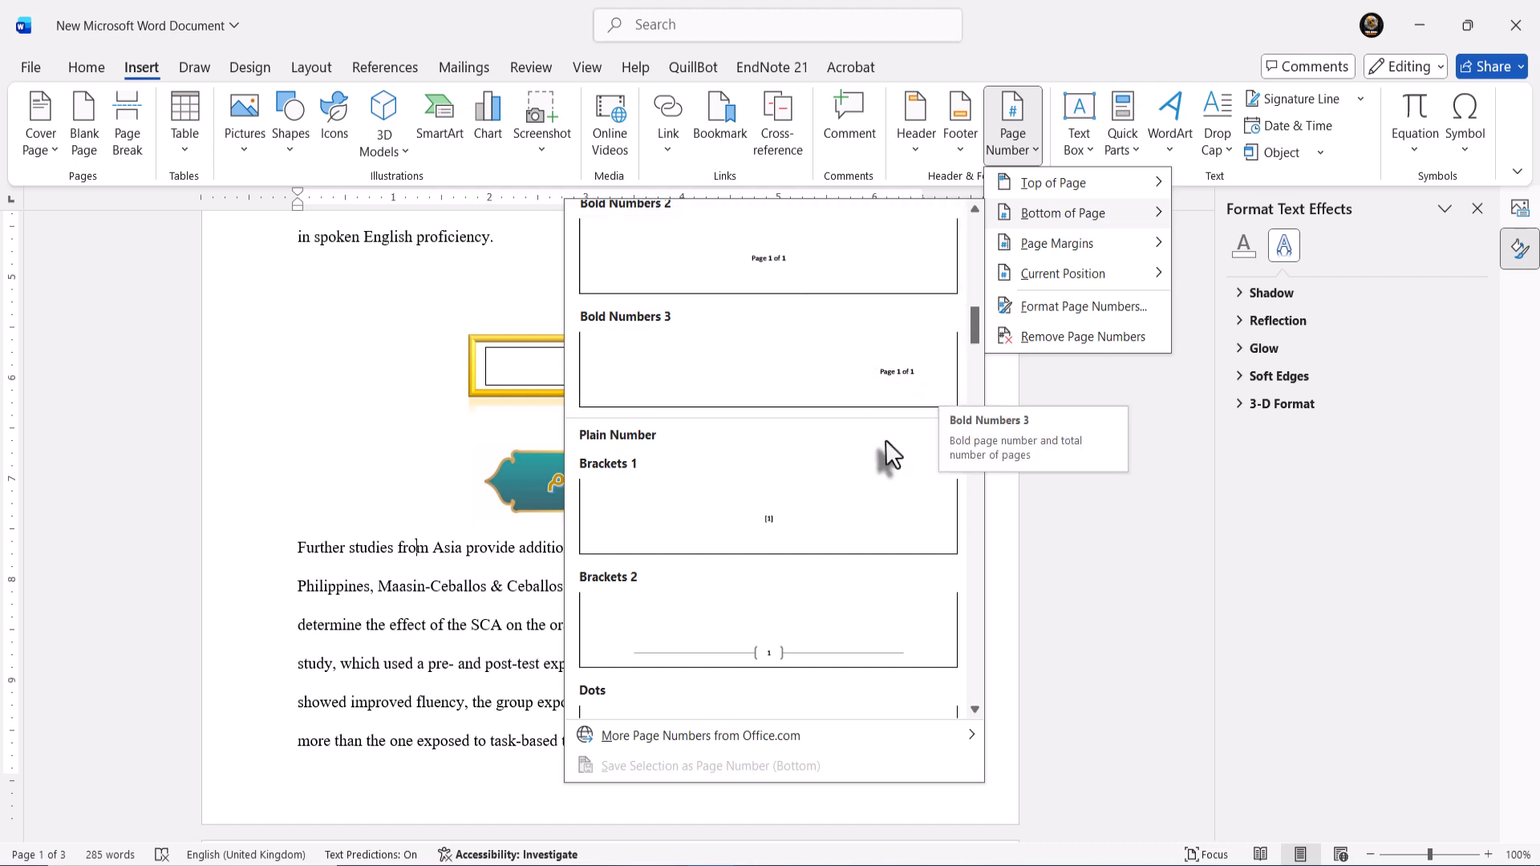
left_click_drag(976, 337, 970, 403)
left_click(920, 362)
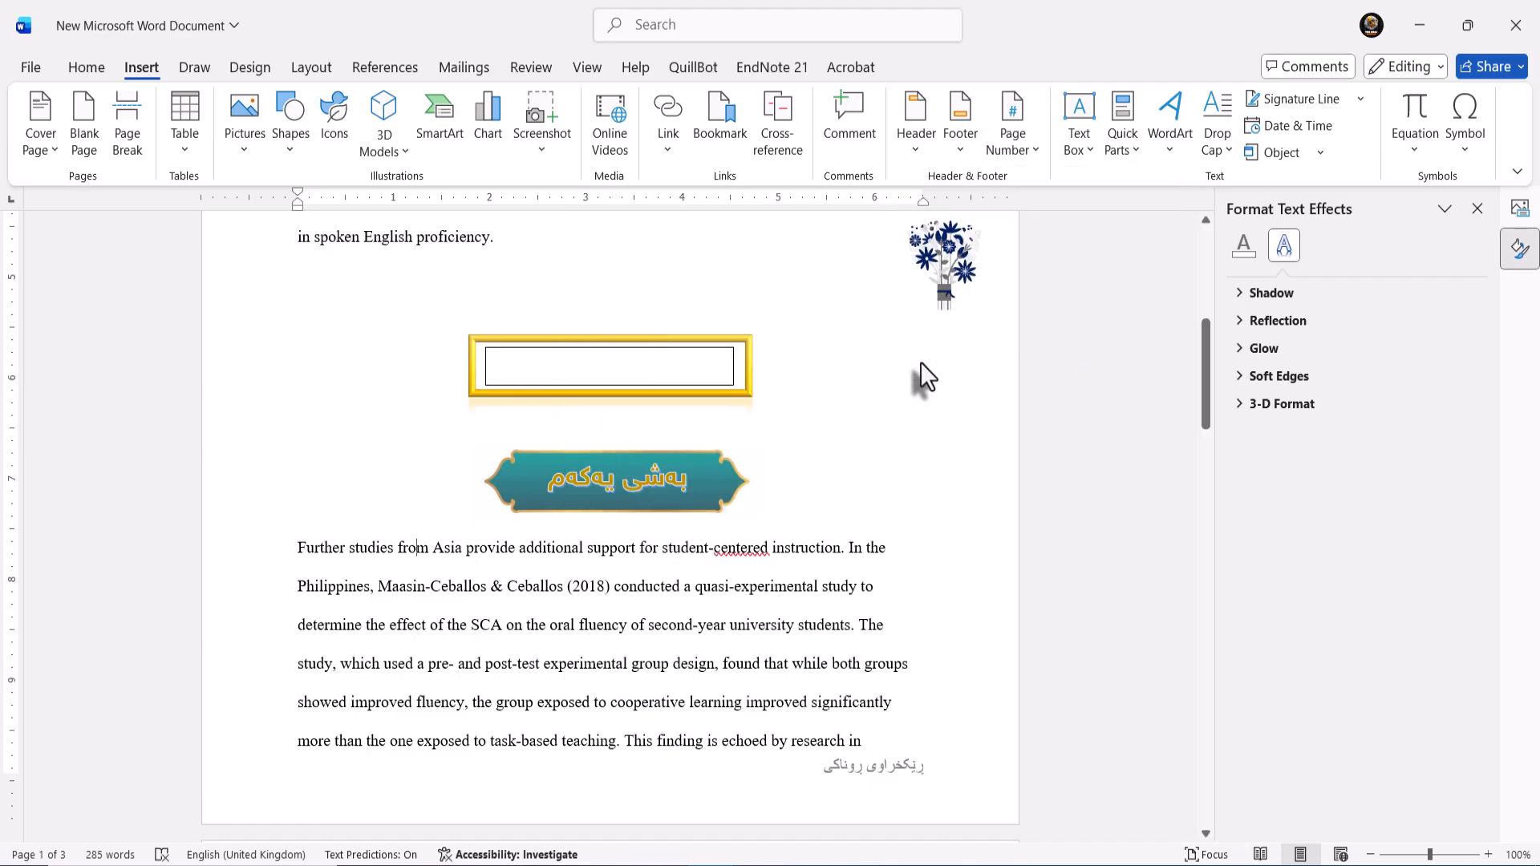
double_click(855, 566)
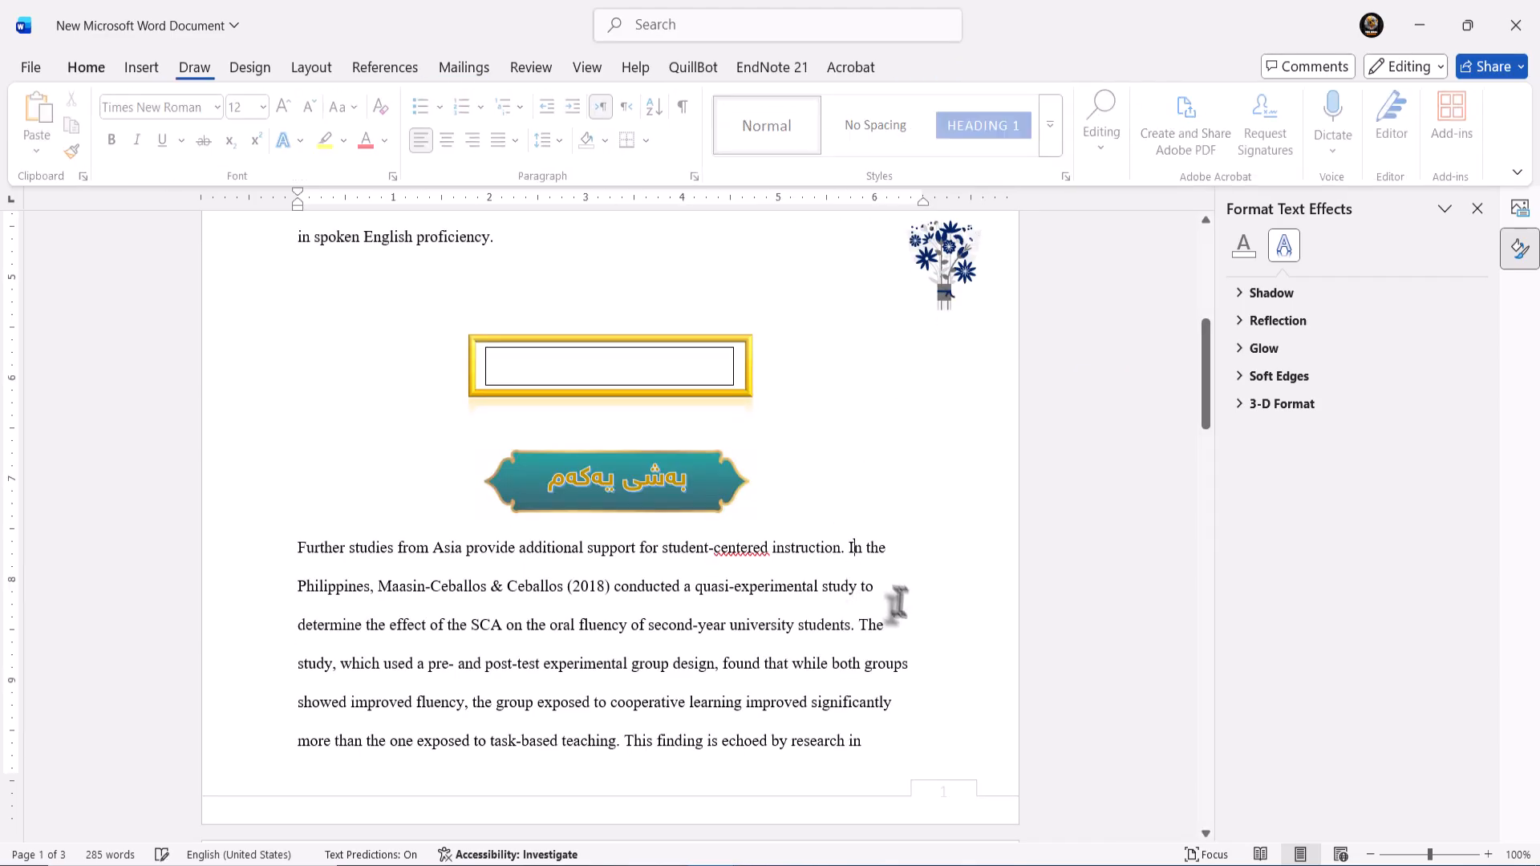
- Check the page numbers in the footers of all three pages
scroll(842, 716, "down", 10)
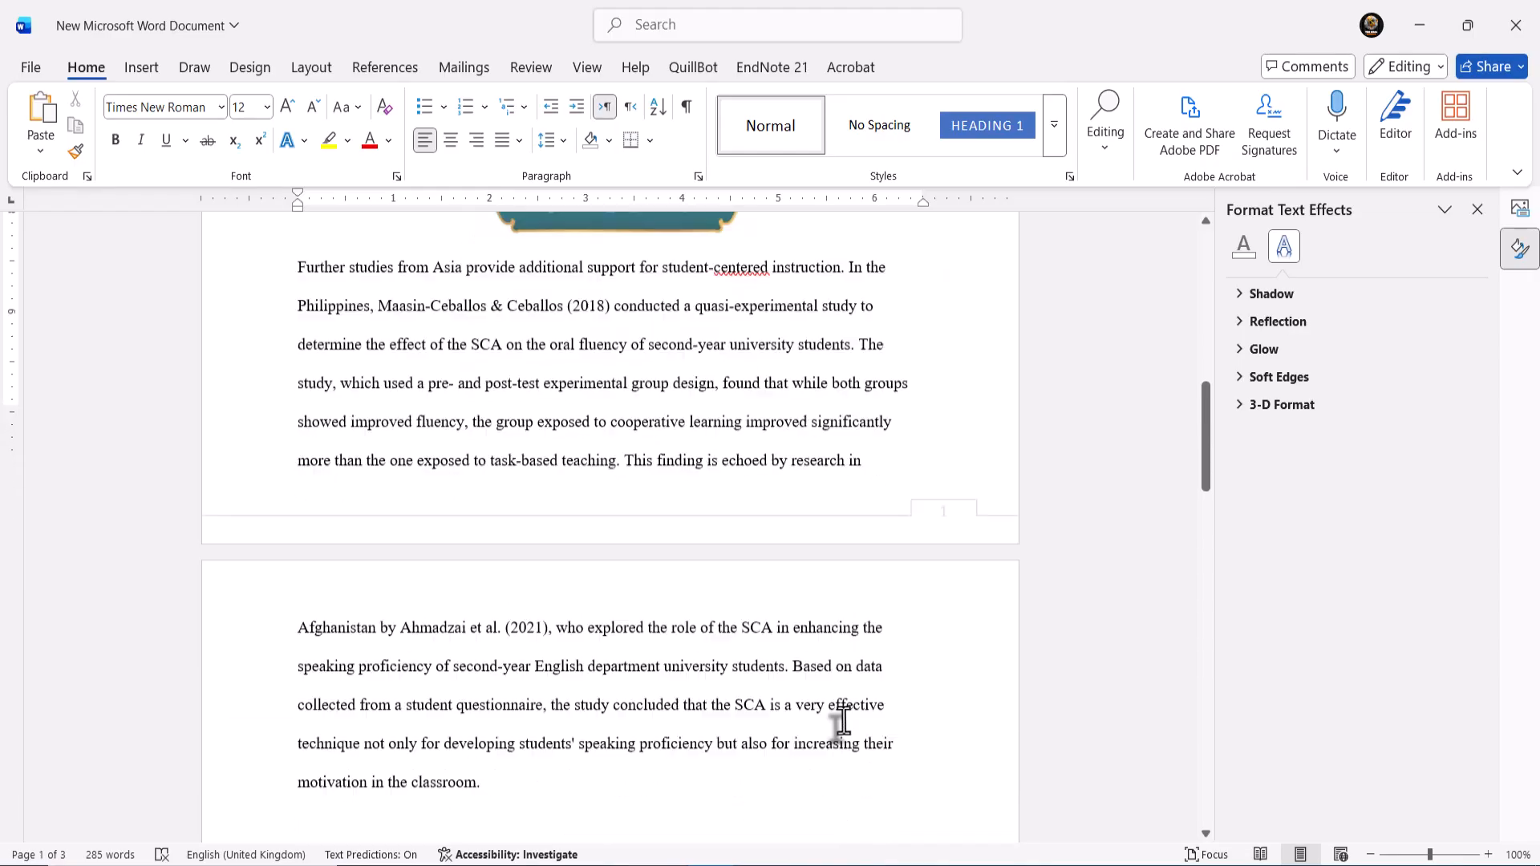
scroll(843, 722, "down", 4)
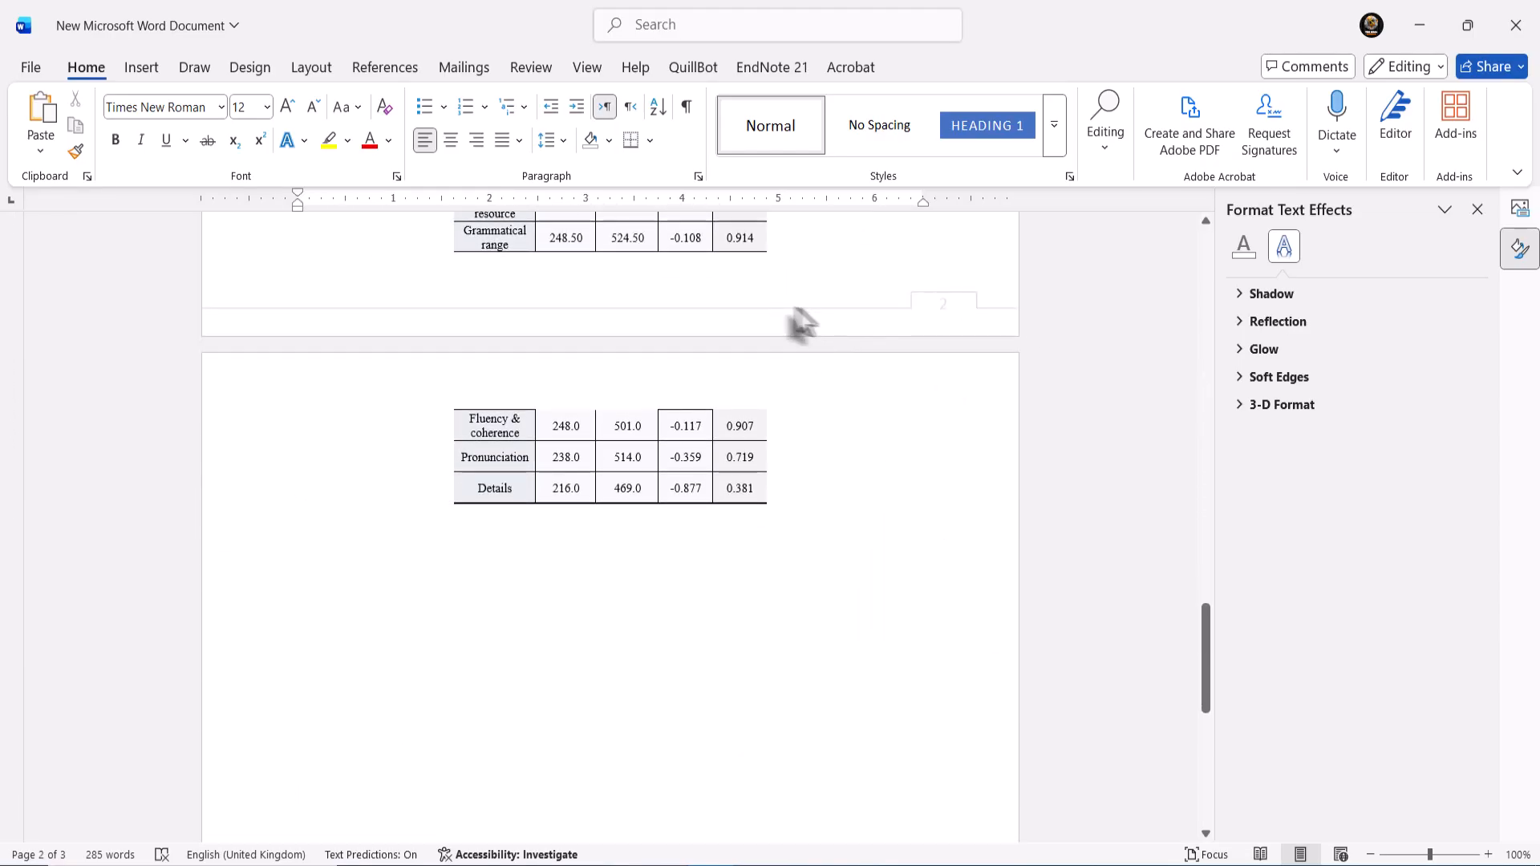
scroll(777, 310, "down", 7)
scroll(780, 309, "up", 7)
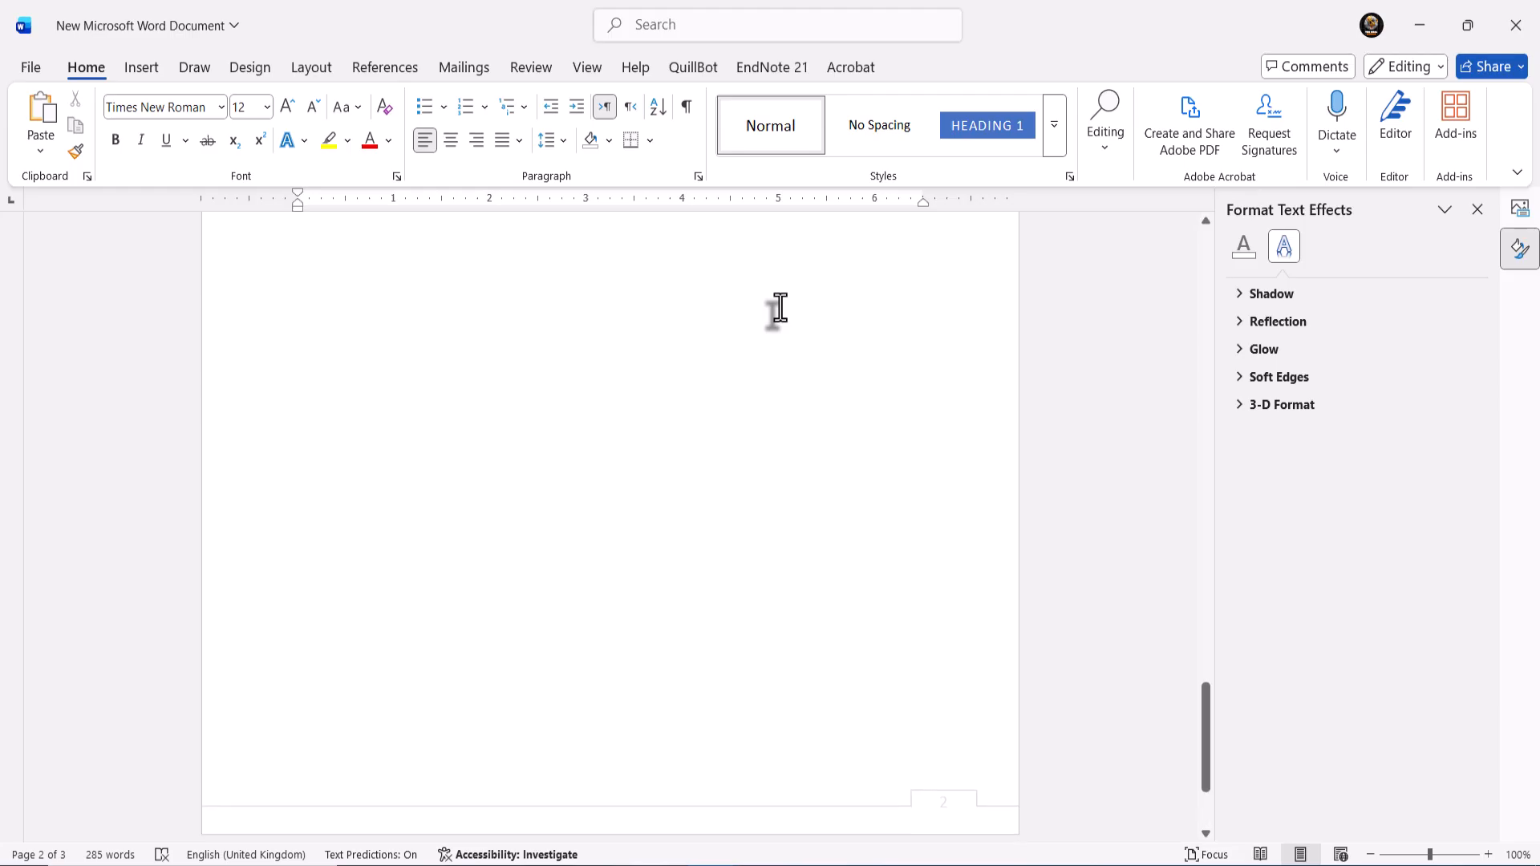
scroll(780, 309, "up", 3)
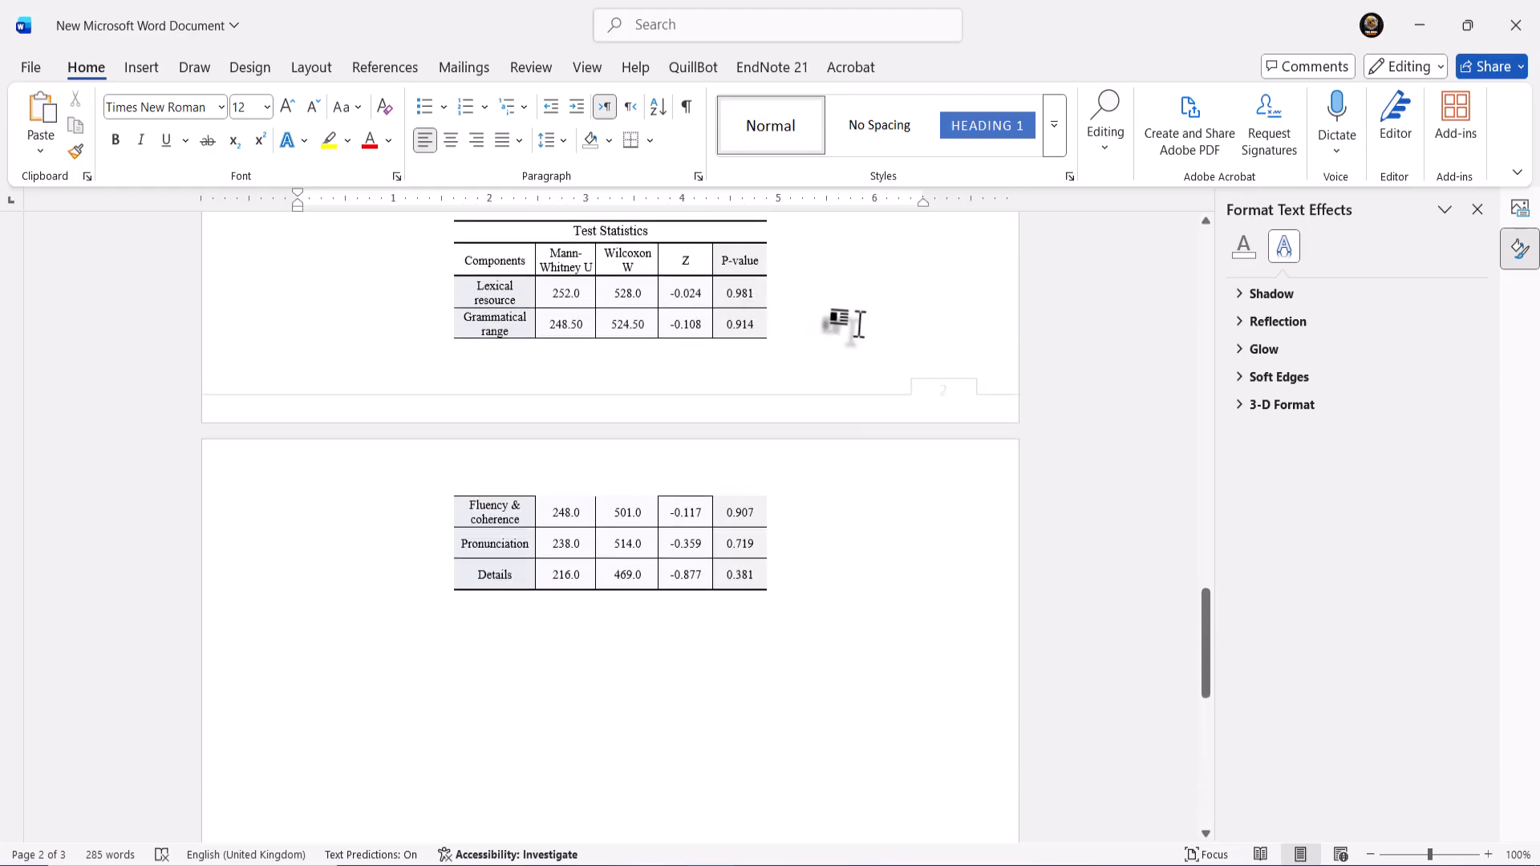
left_click(883, 491)
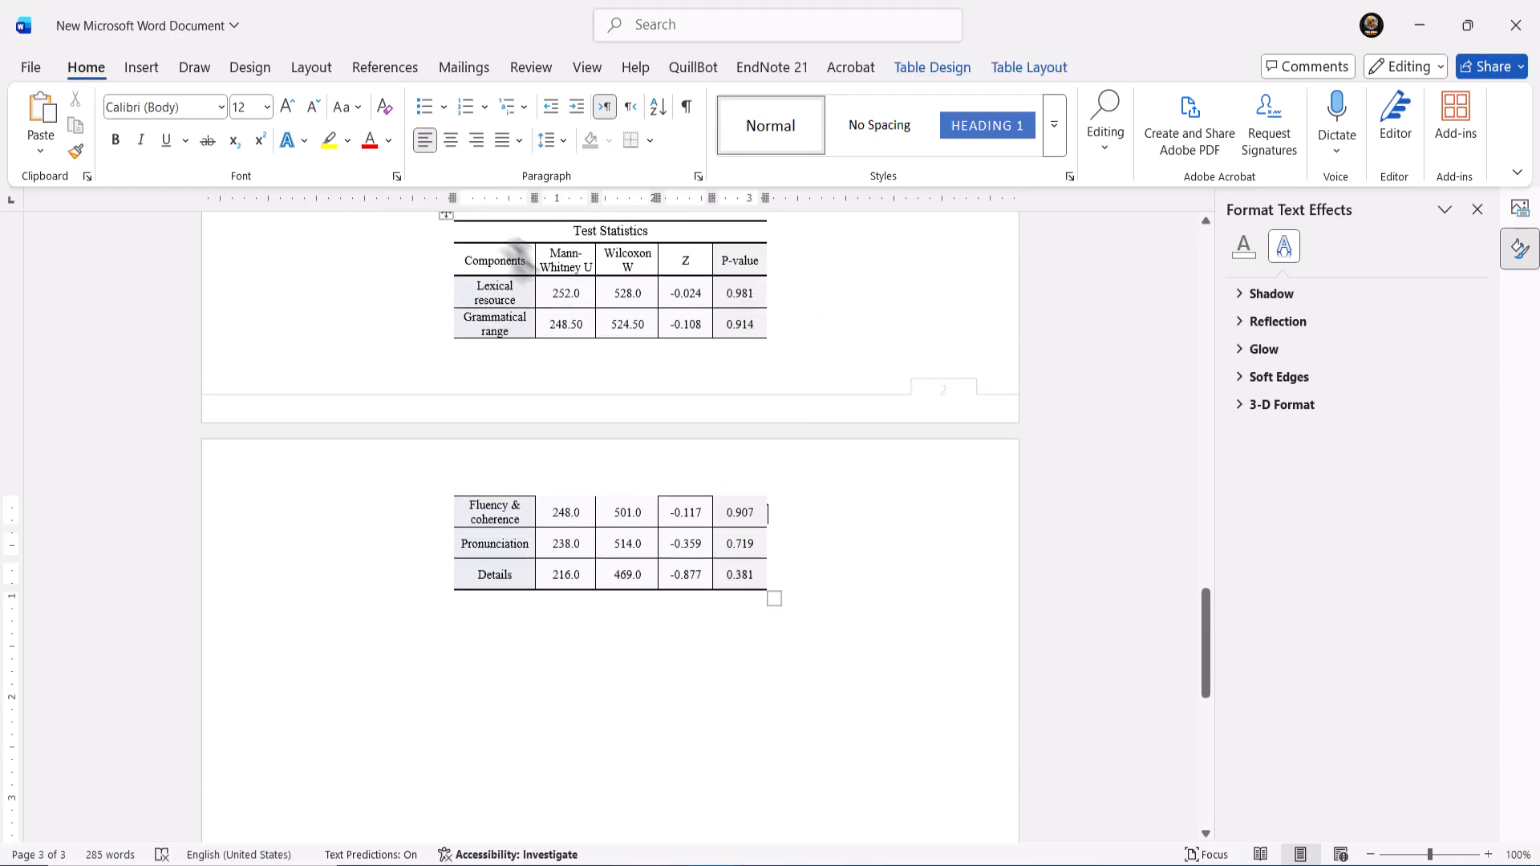
left_click(140, 69)
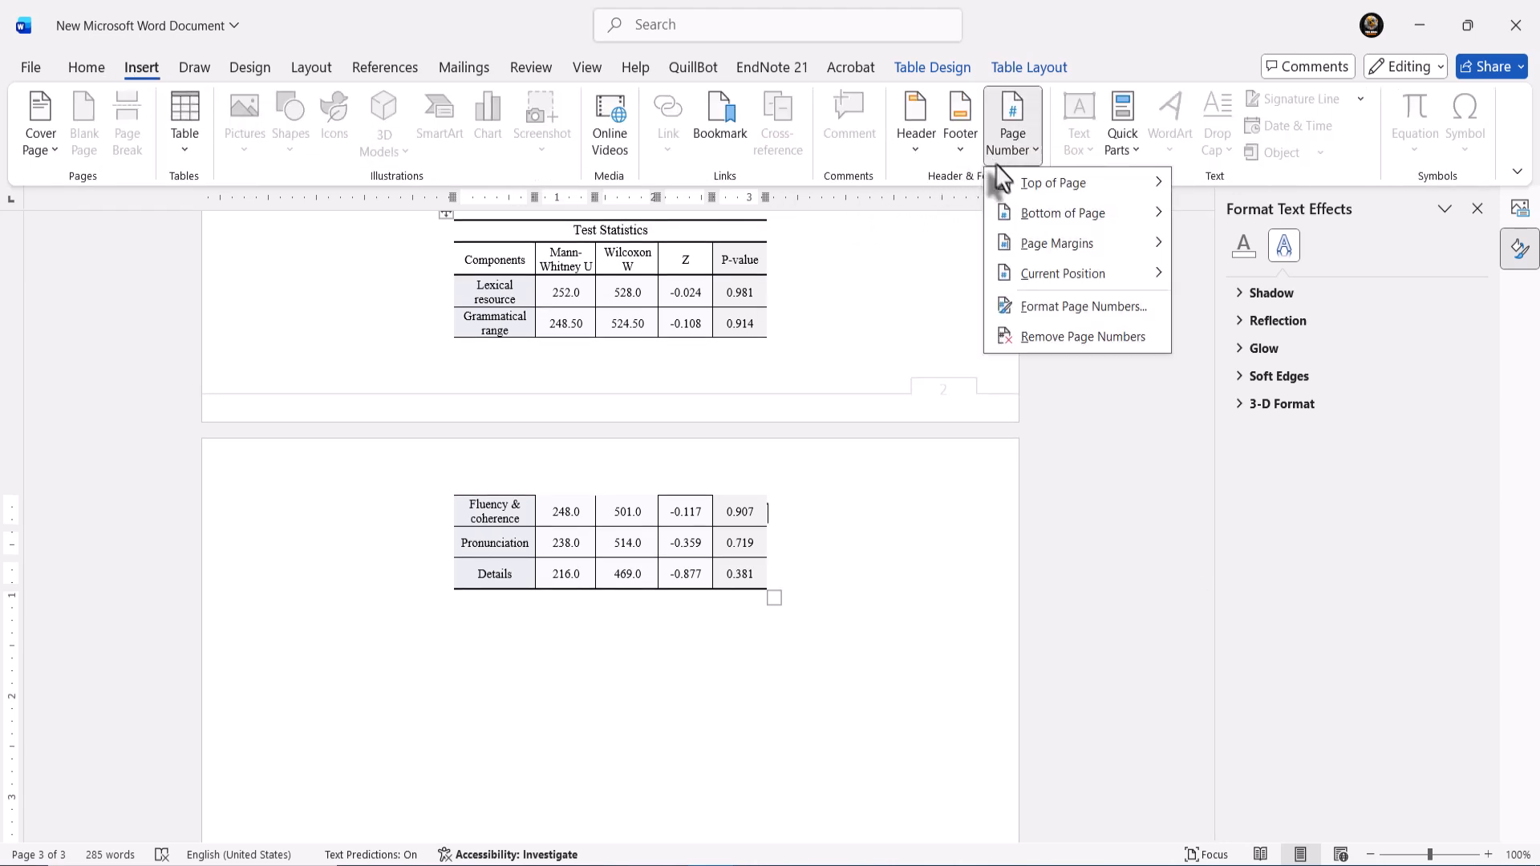
mouse_move(1026, 196)
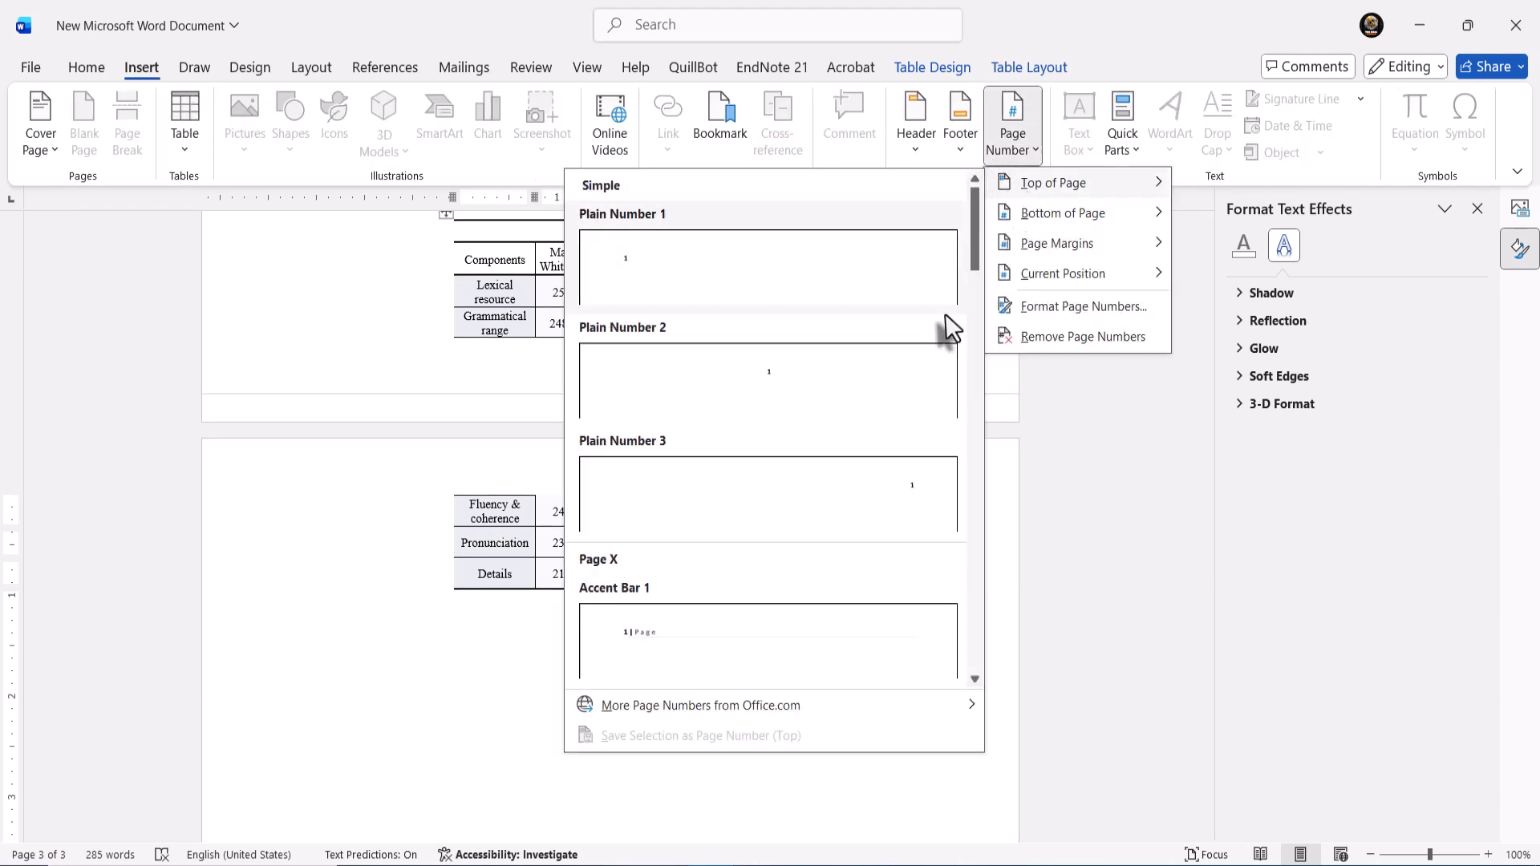
left_click(531, 385)
- Enable different odd and even page headers and footers from page 2's footer, return to the body text, and check the footers
double_click(608, 416)
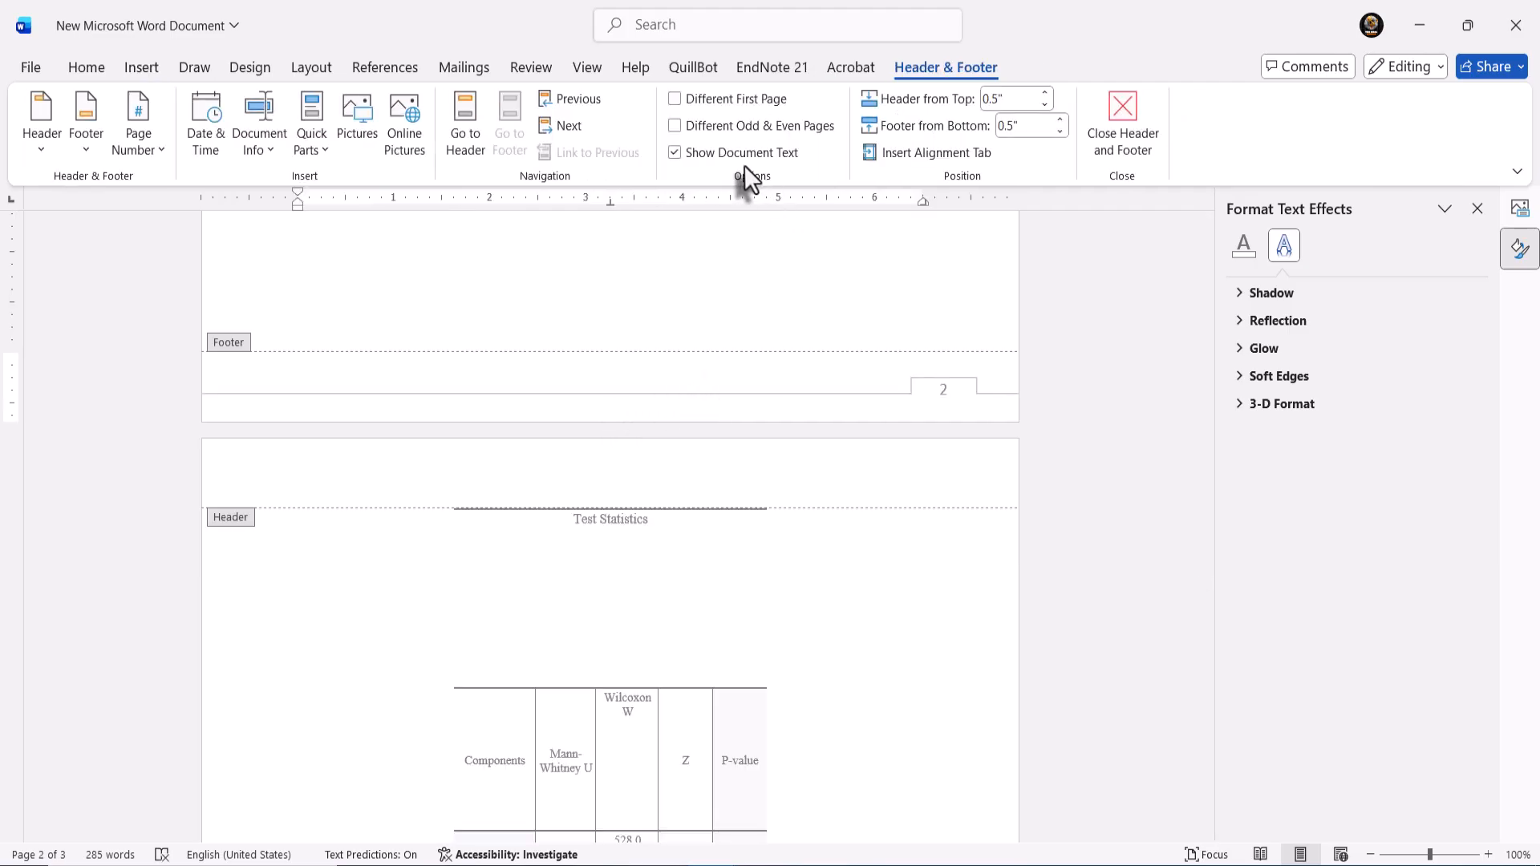
left_click(676, 126)
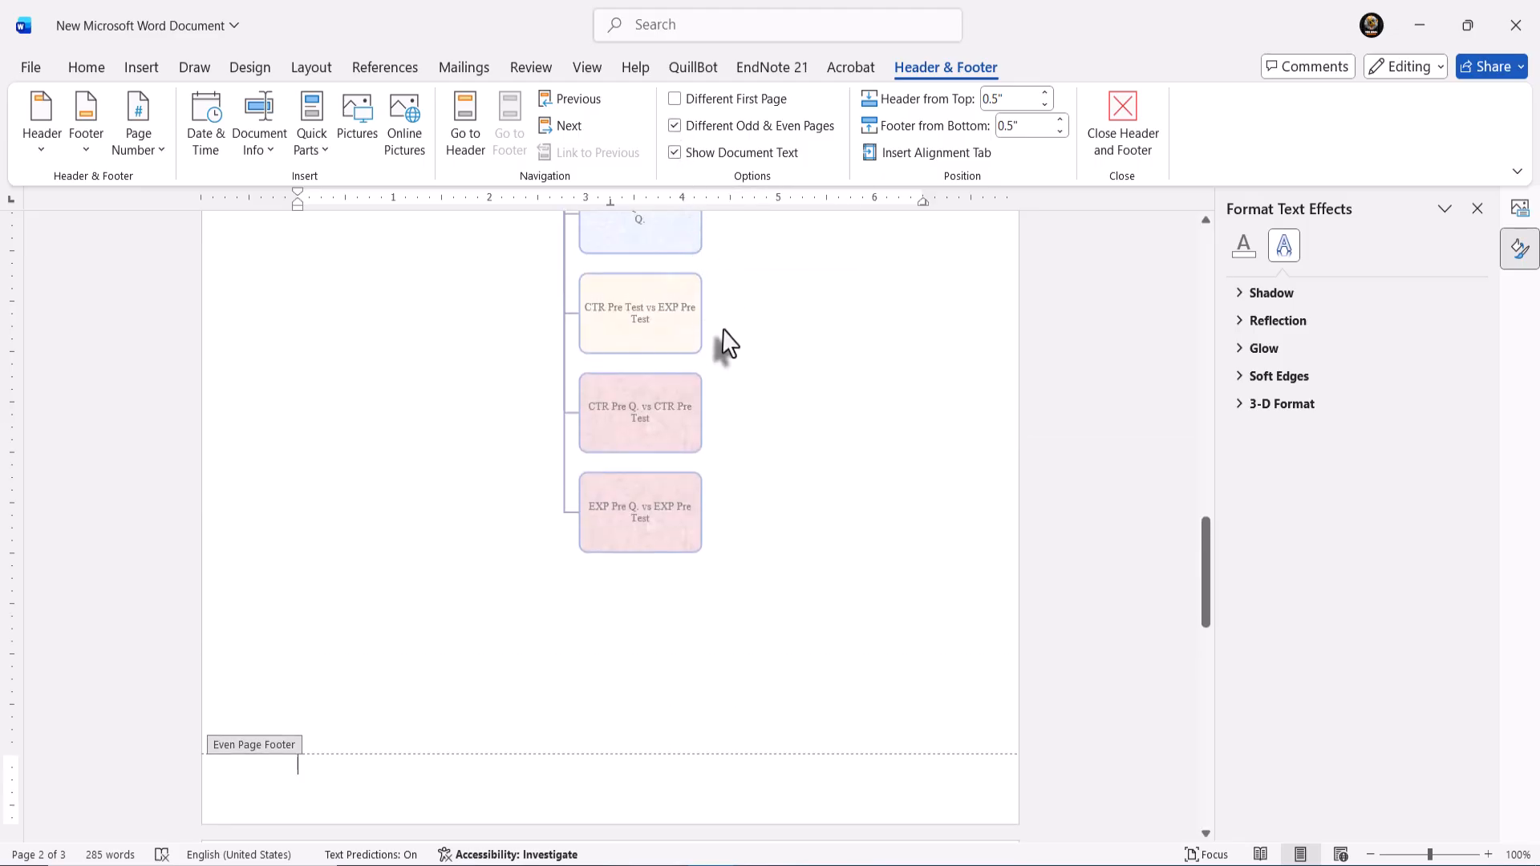
double_click(826, 446)
scroll(825, 446, "up", 8)
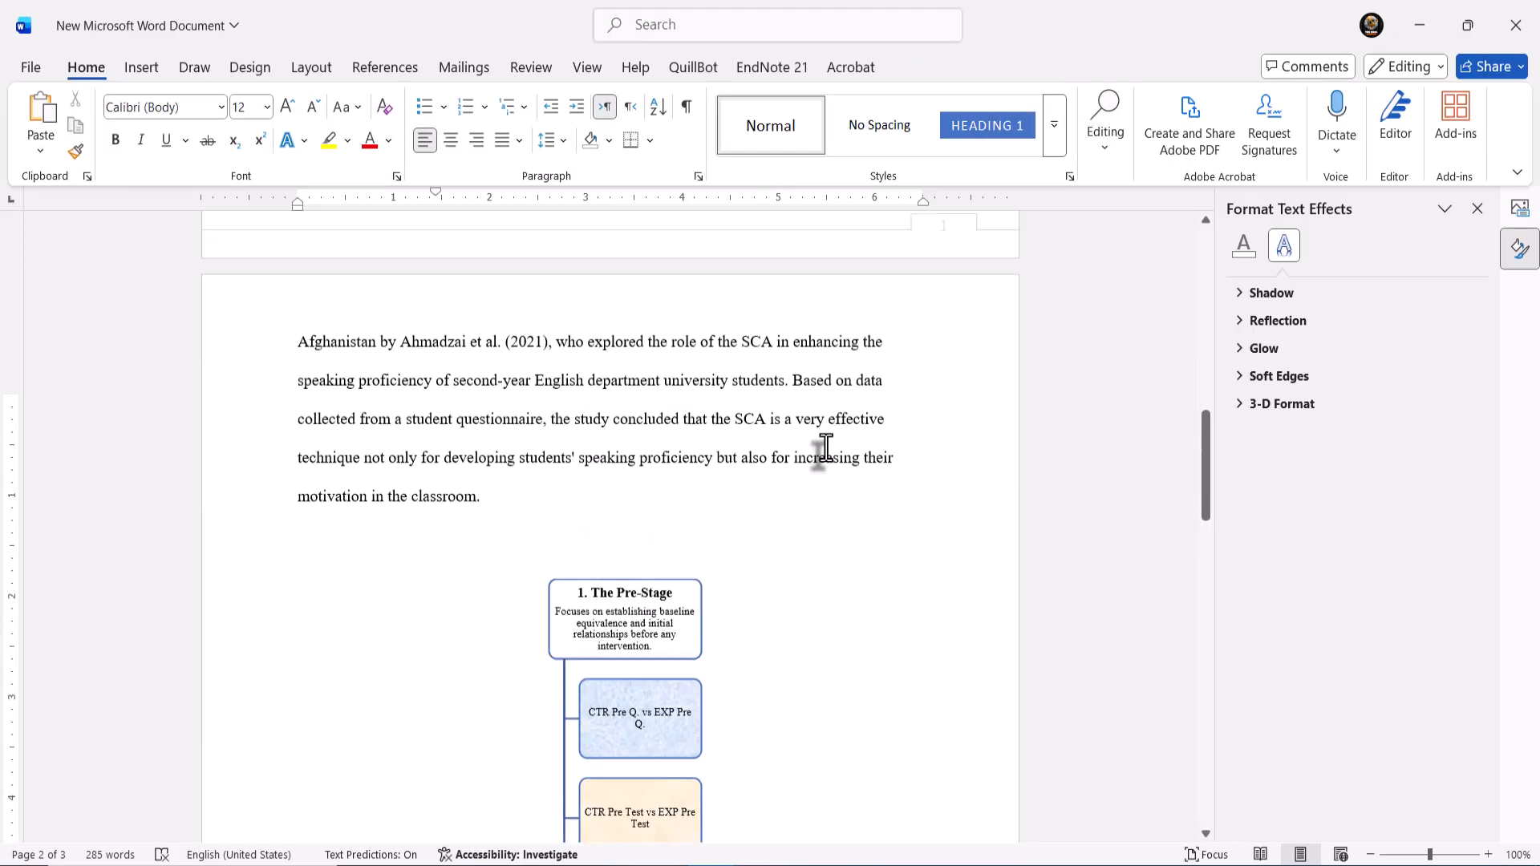
scroll(826, 446, "up", 8)
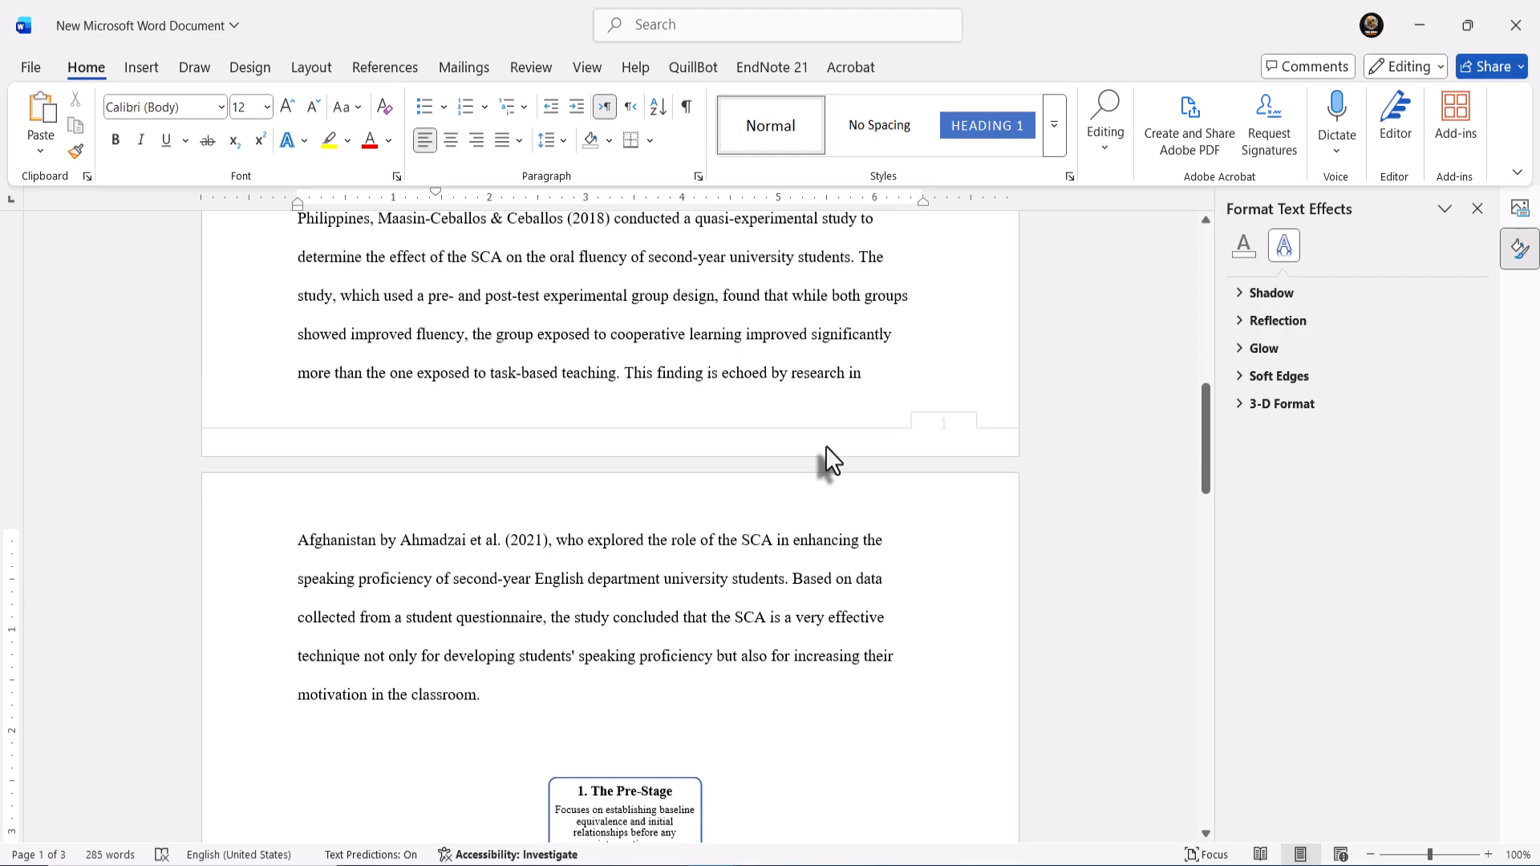
- Compare the footers of pages 1, 2 and 3 with different odd and even pages enabled
scroll(826, 446, "up", 6)
scroll(826, 446, "down", 9)
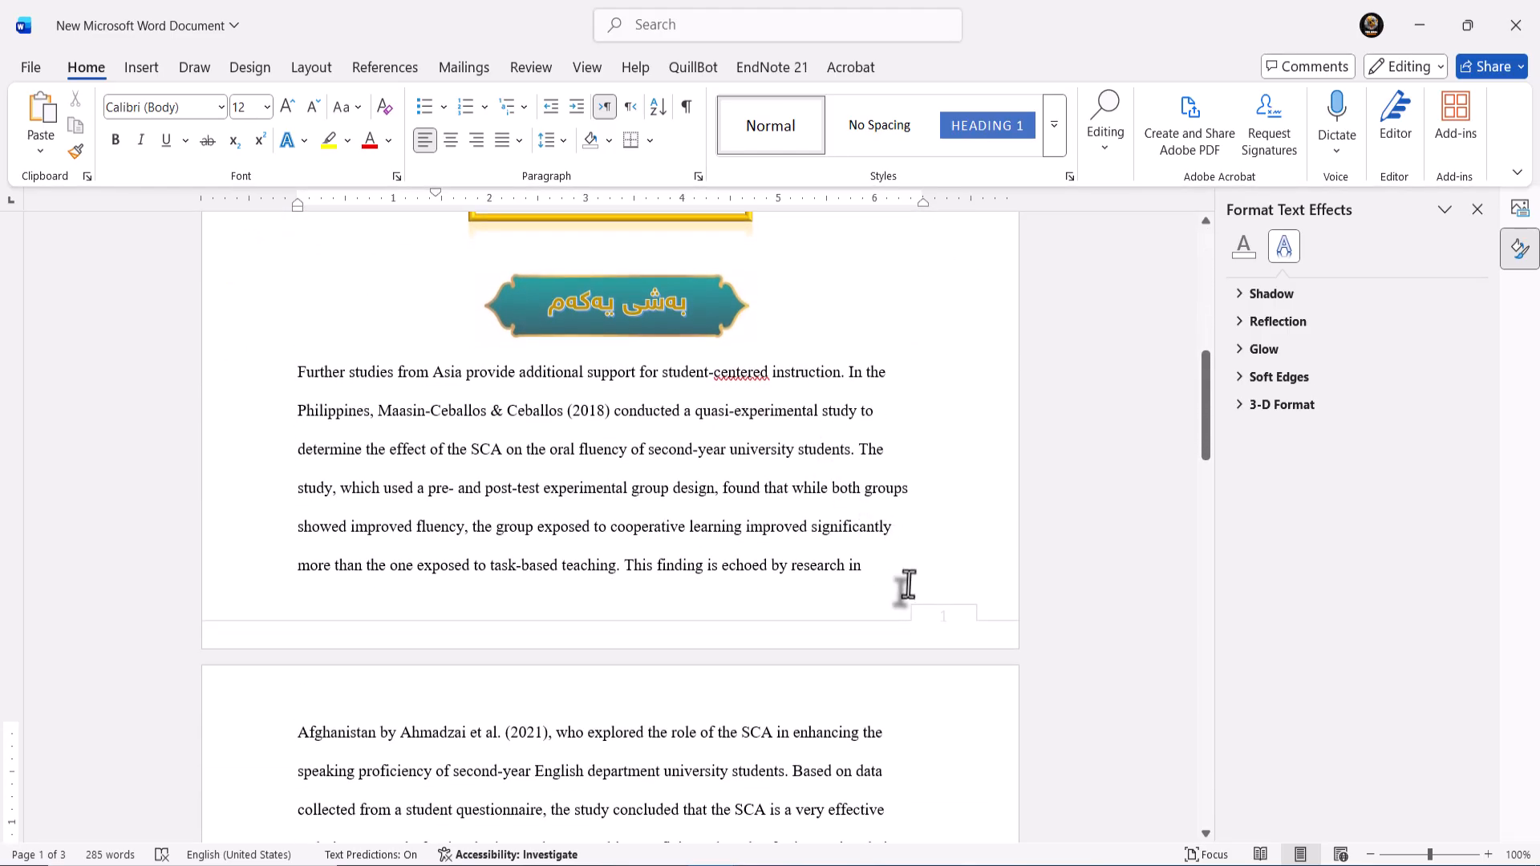
scroll(911, 596, "down", 12)
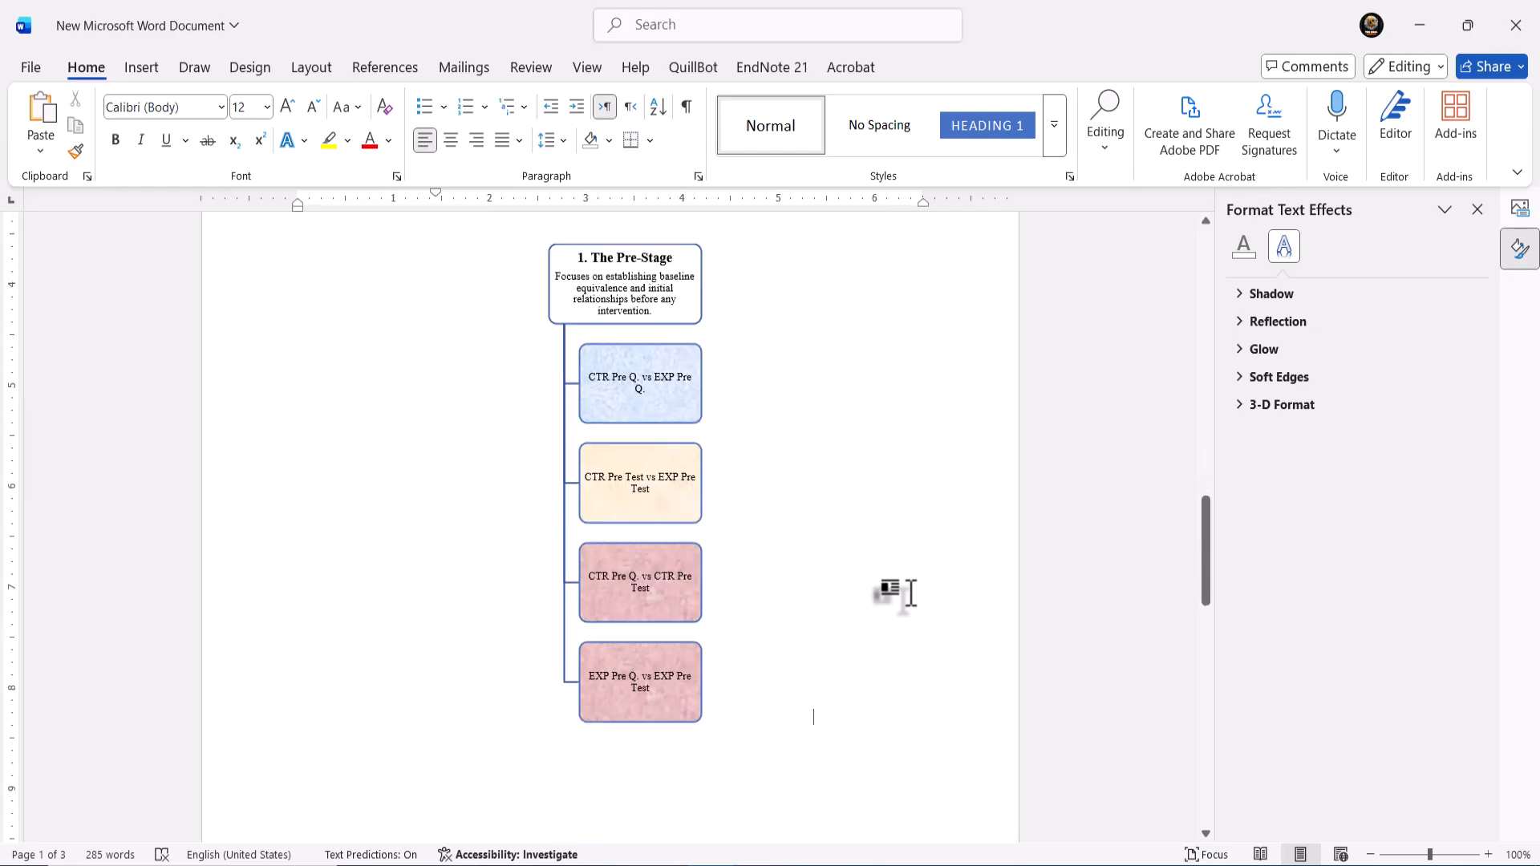
scroll(909, 595, "down", 1)
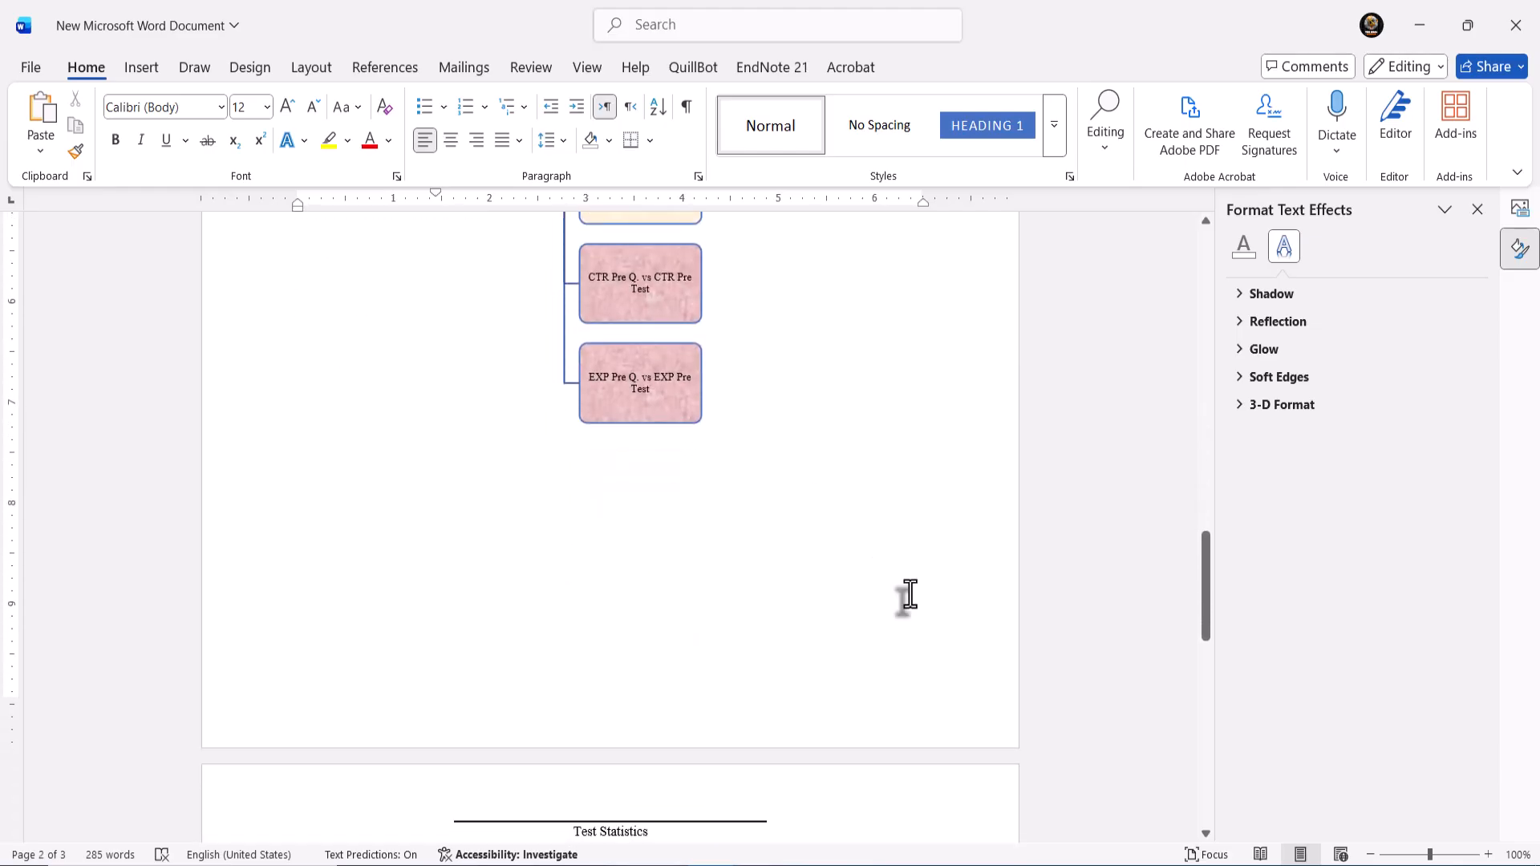
scroll(909, 595, "down", 13)
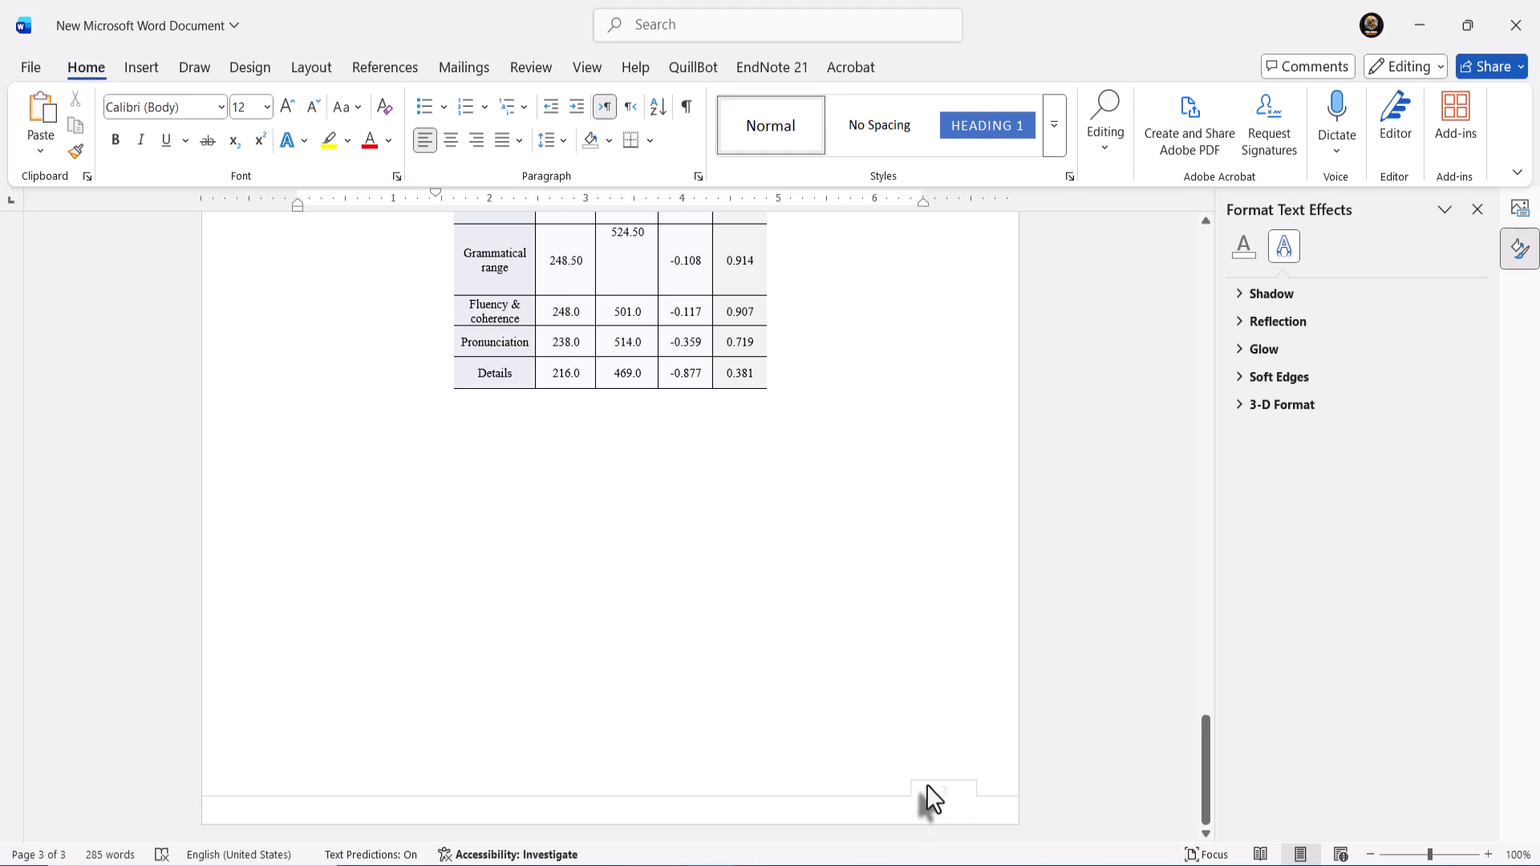
scroll(926, 784, "up", 4)
scroll(926, 785, "up", 5)
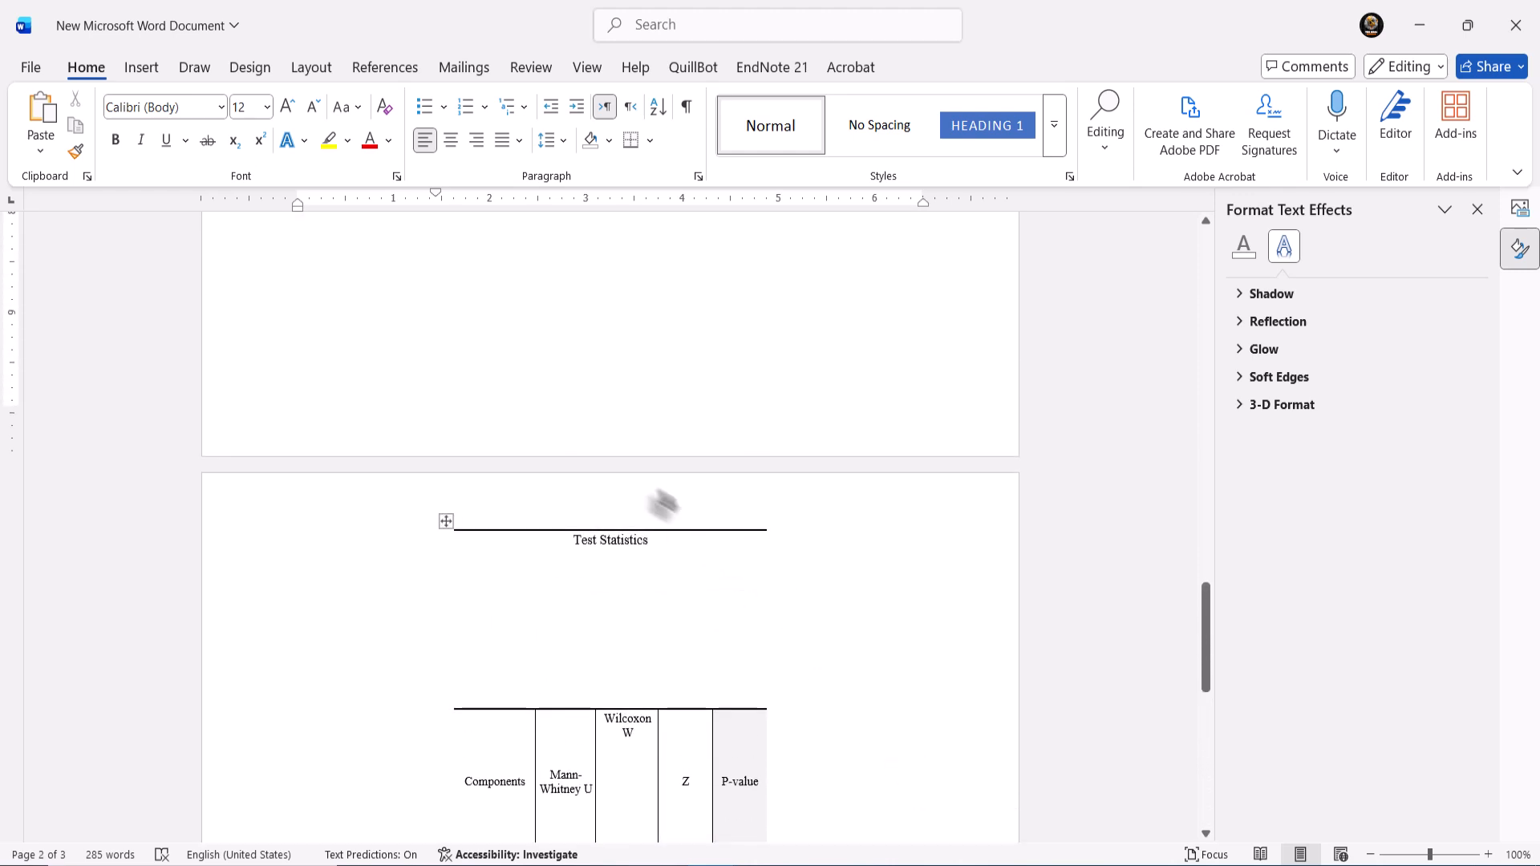
- Insert a Triangle 1 bottom-of-page number in page 2's even page footer and return to the body text
double_click(548, 435)
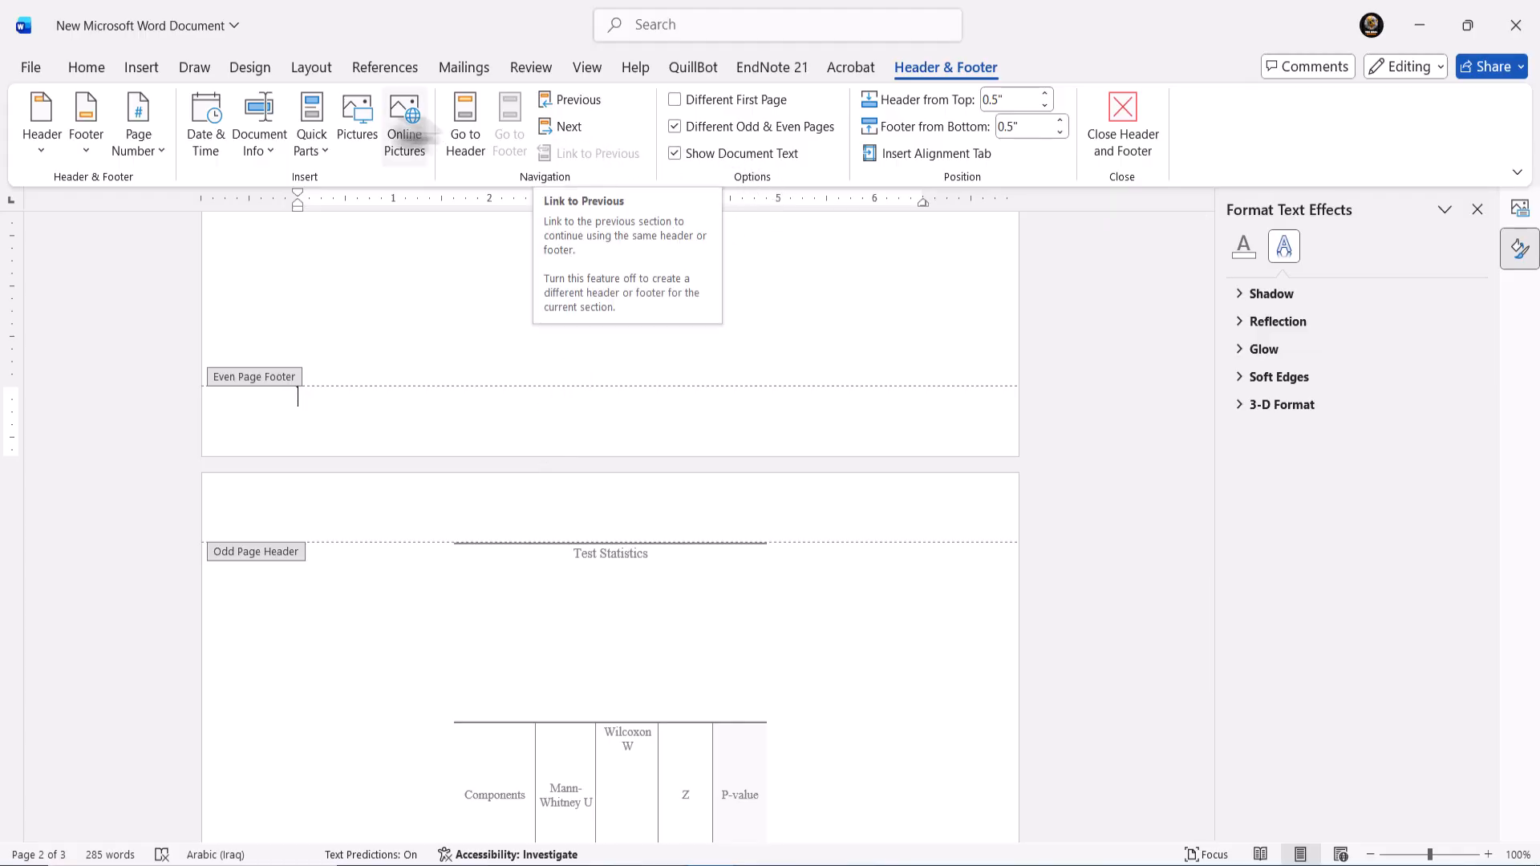
left_click(156, 153)
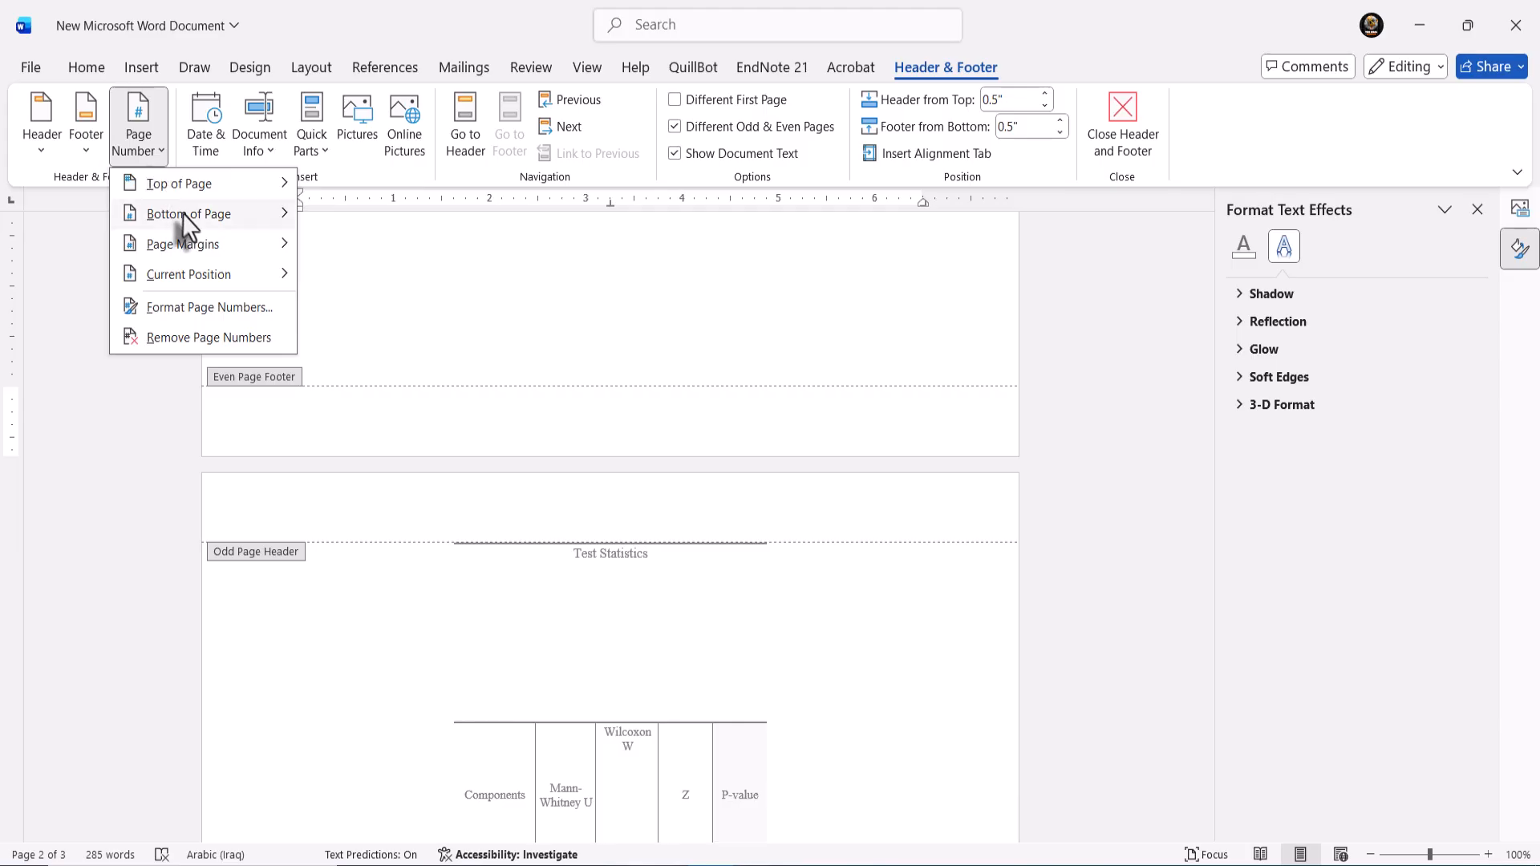
mouse_move(183, 213)
scroll(517, 494, "down", 10)
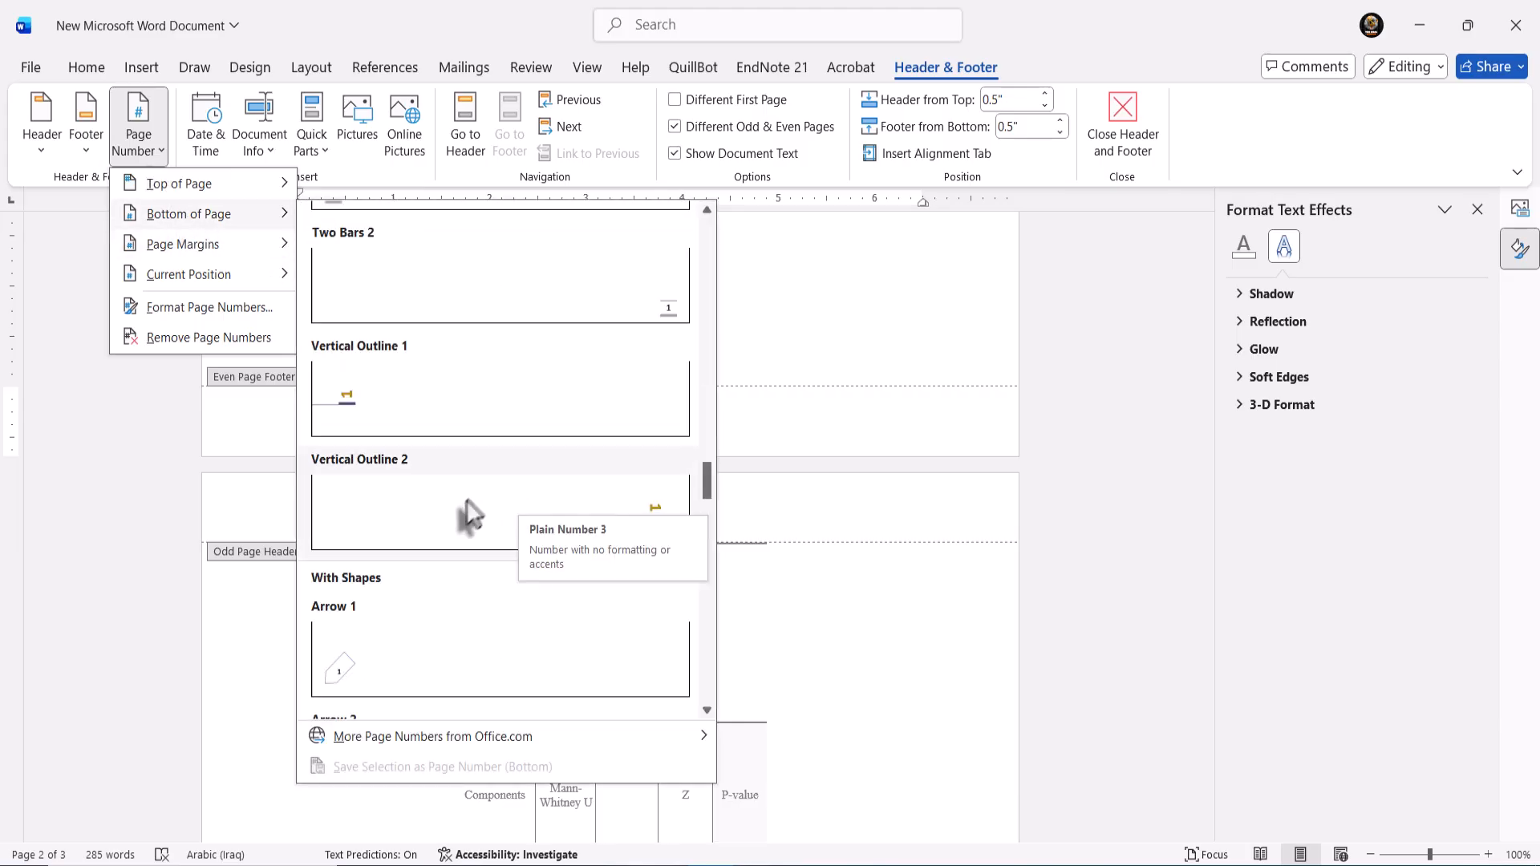
scroll(404, 638, "down", 5)
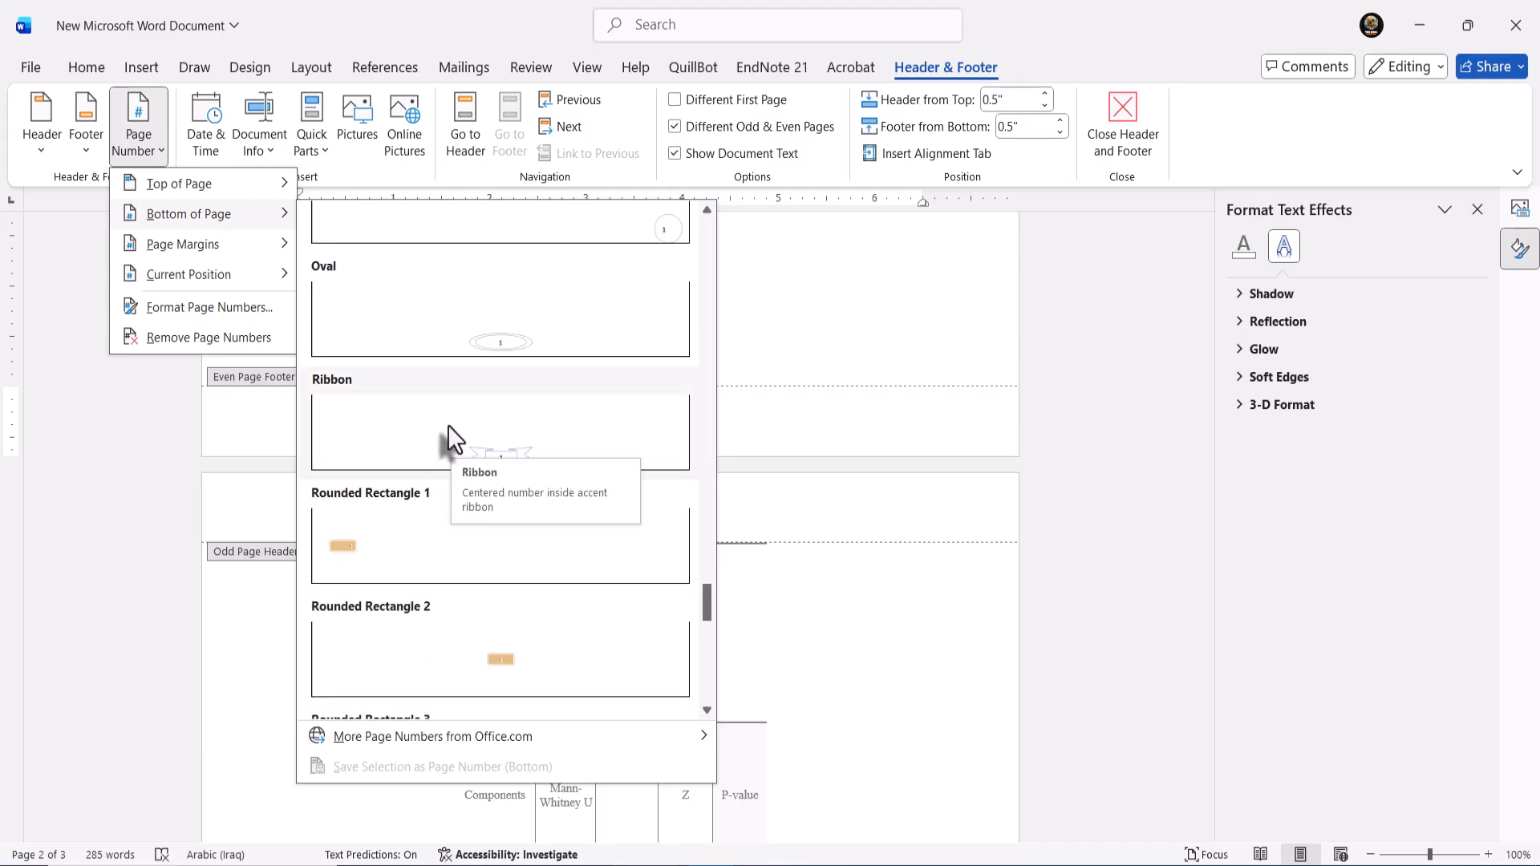
scroll(459, 386, "down", 3)
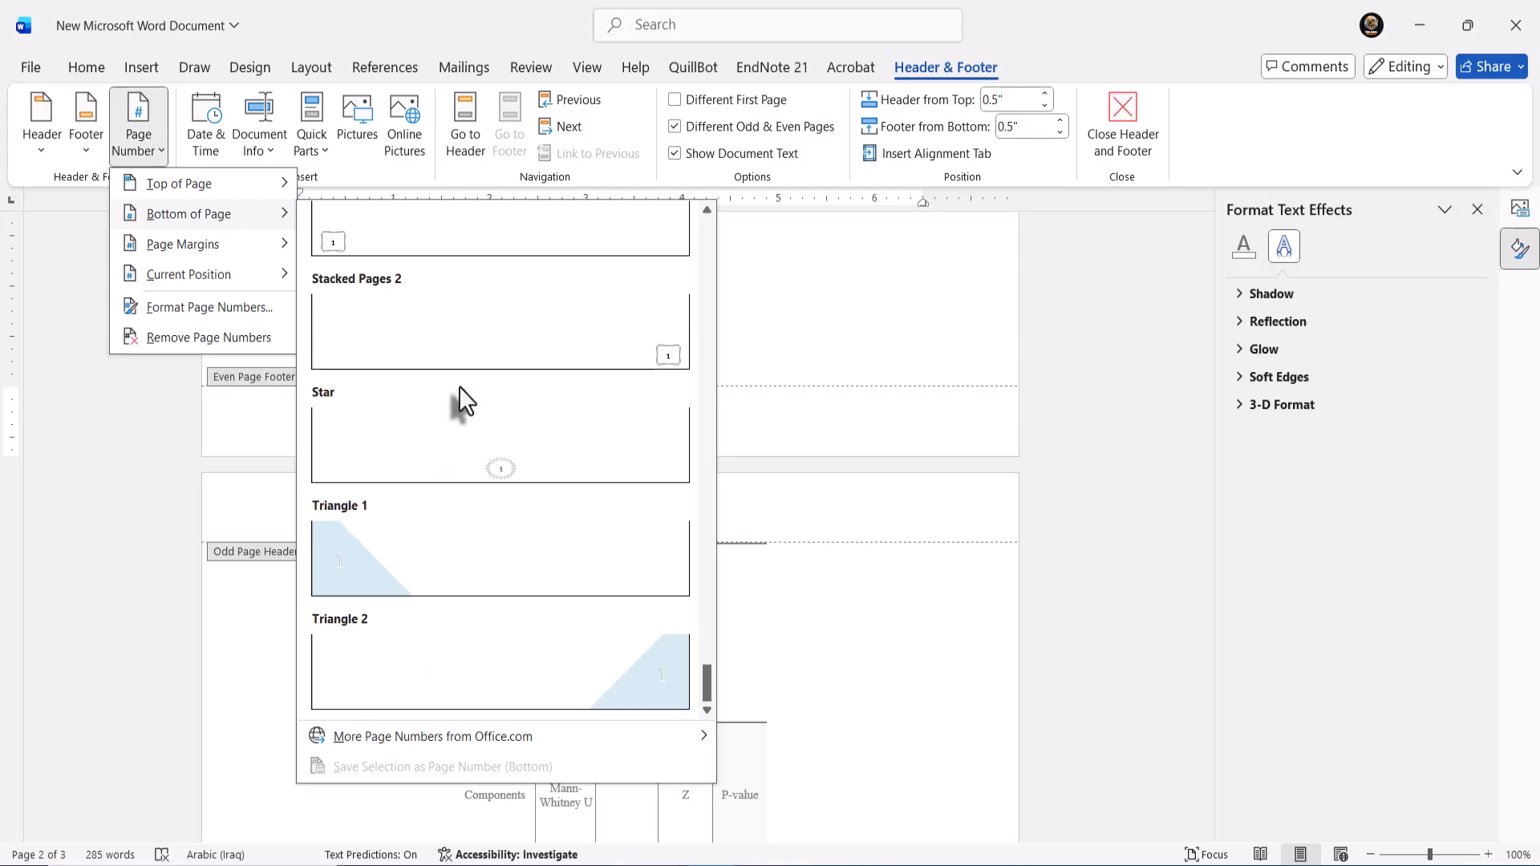
left_click(415, 529)
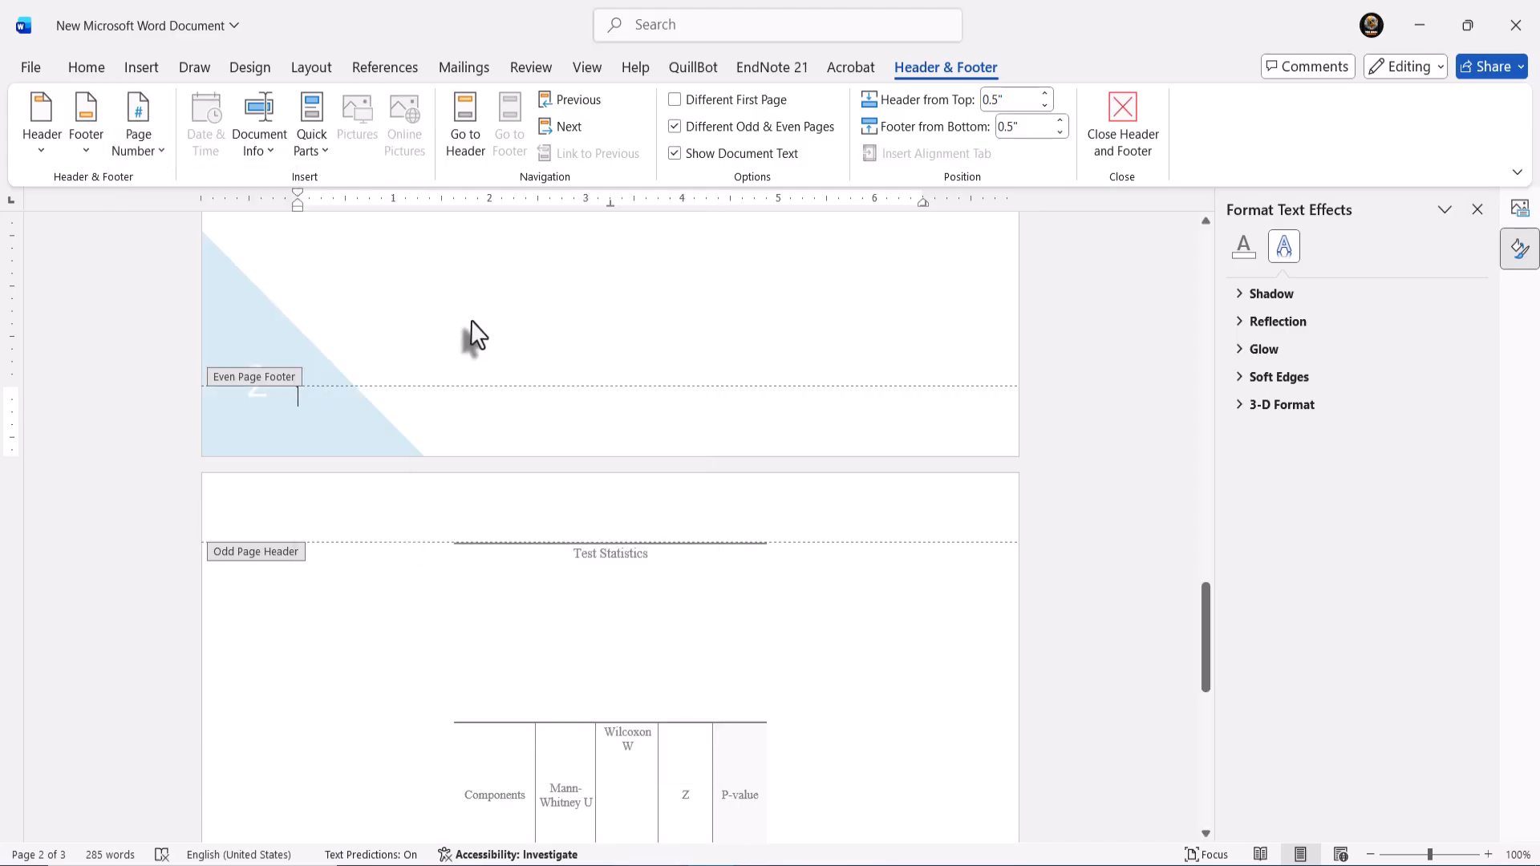
key("Escape")
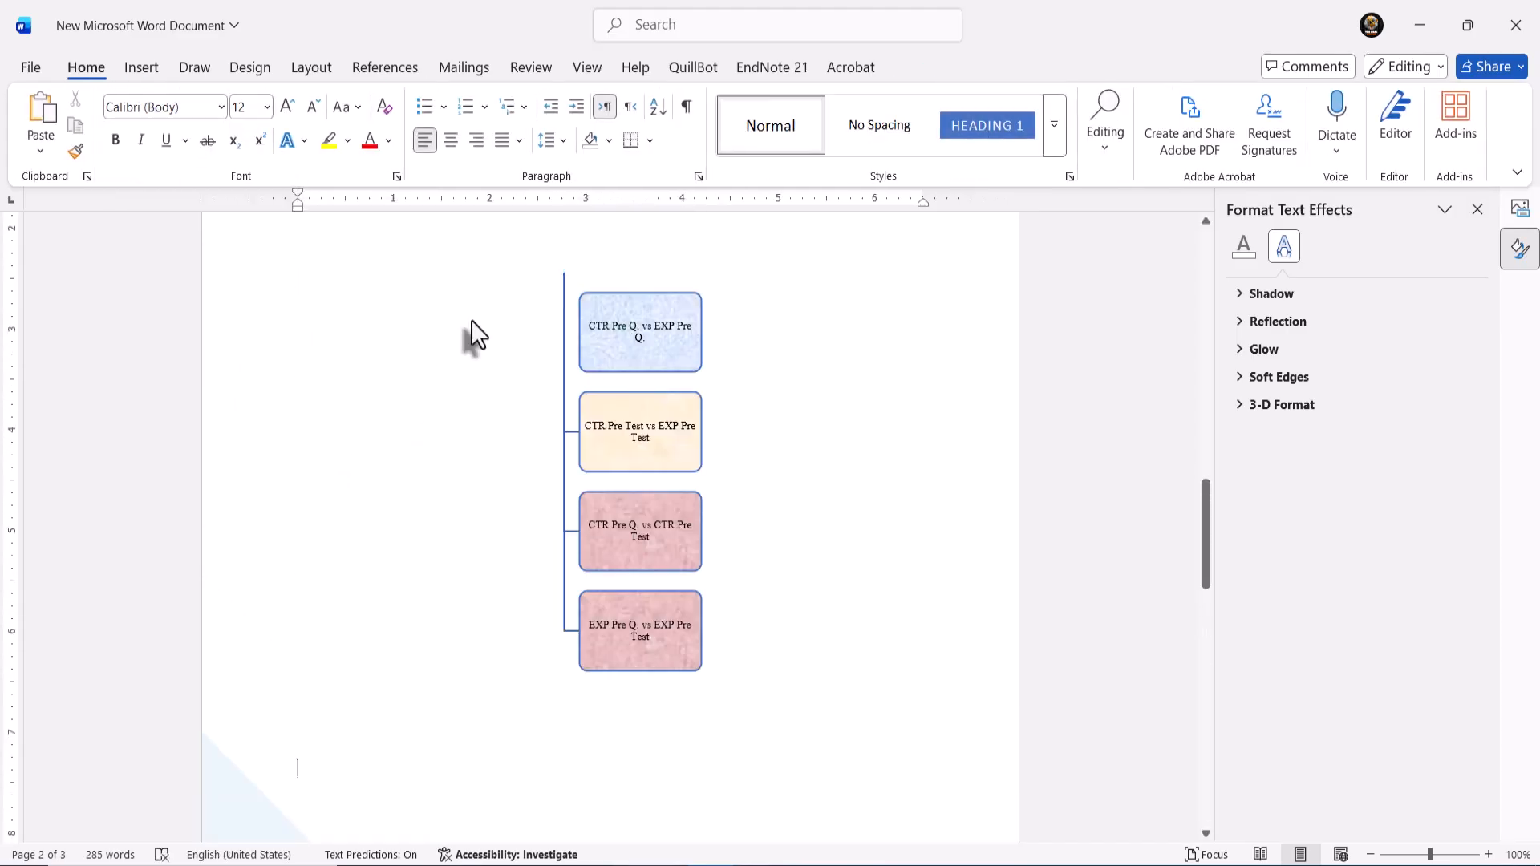
- Close the Format Text Effects pane and compare the page number styles in the footers of pages 1 to 3
scroll(470, 320, "up", 10)
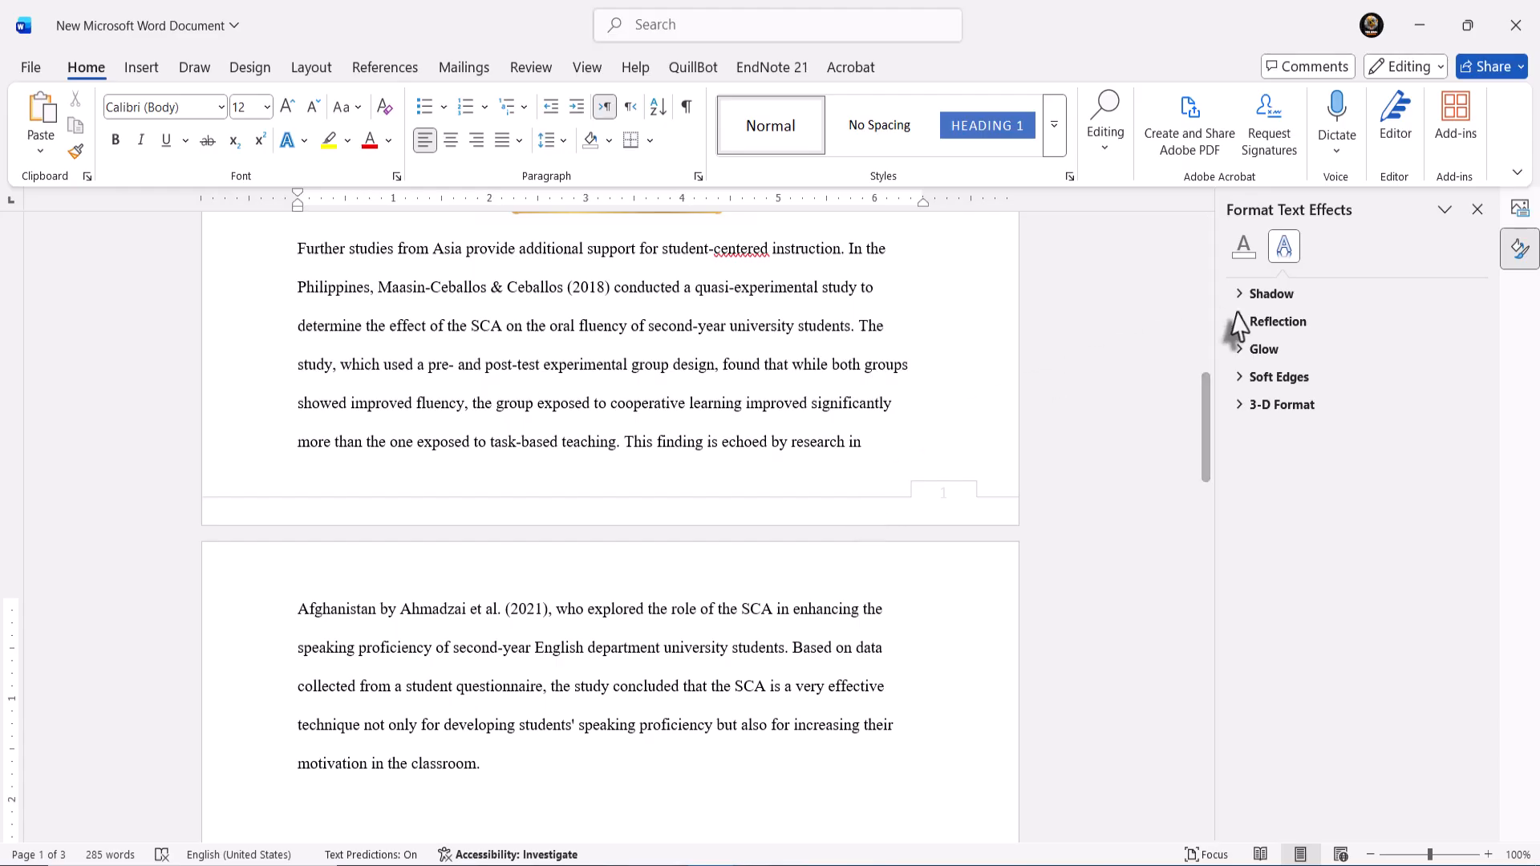
left_click(1476, 210)
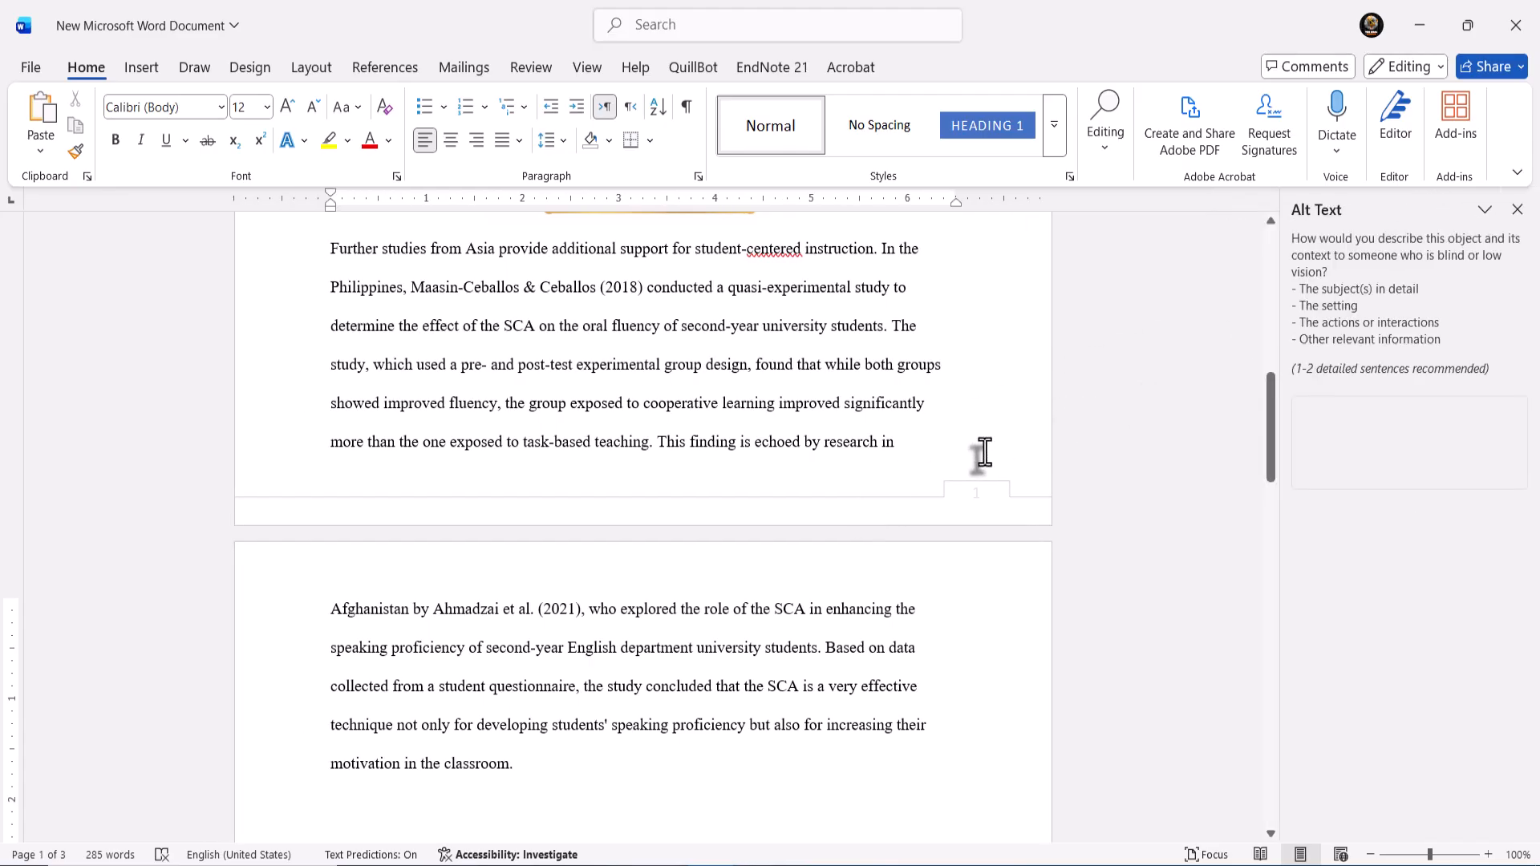
scroll(983, 453, "down", 10)
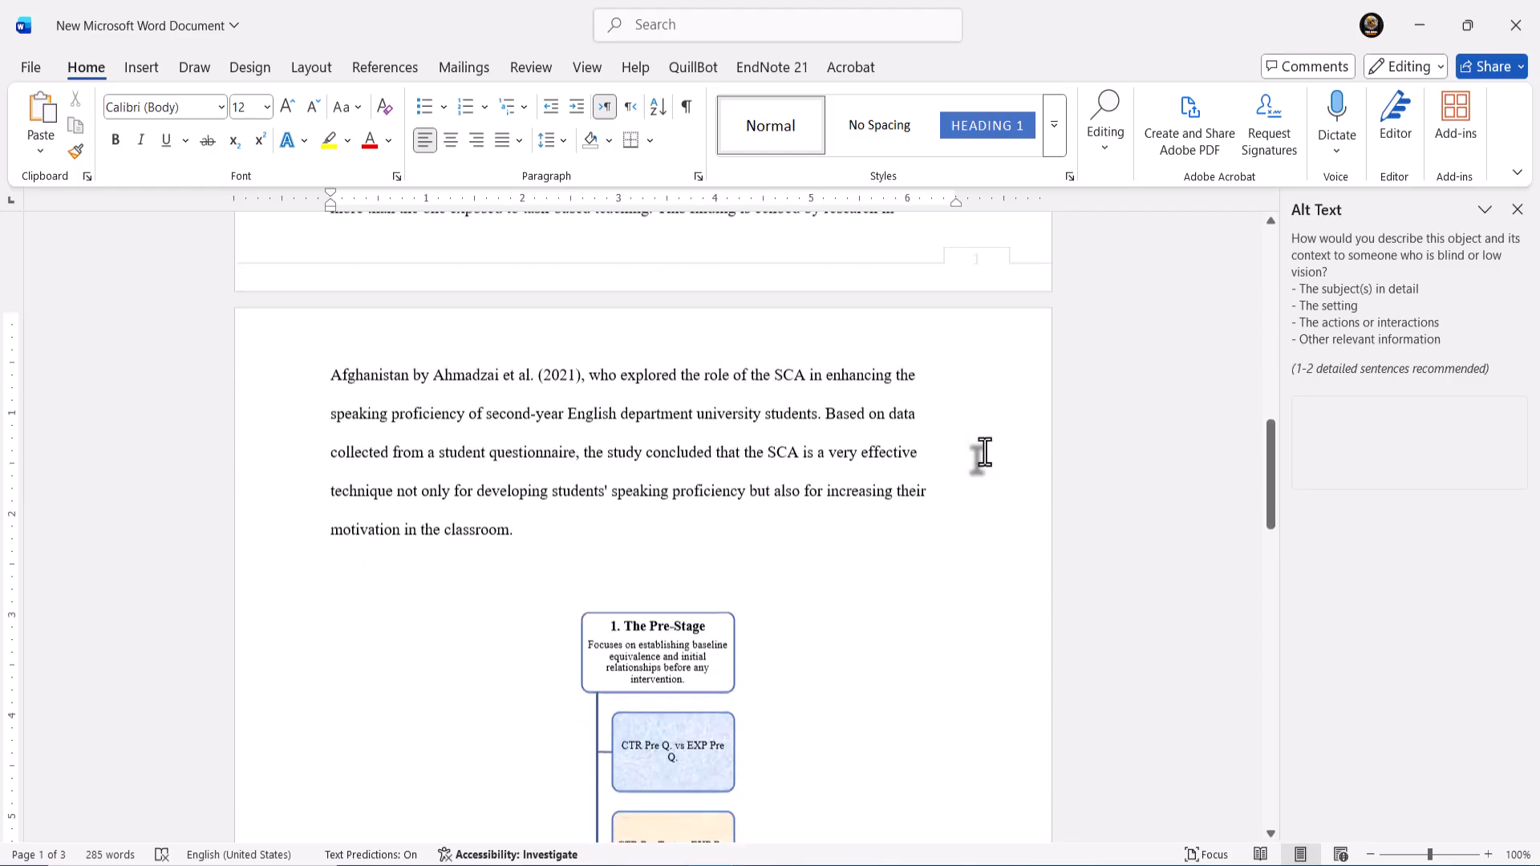
scroll(983, 453, "down", 5)
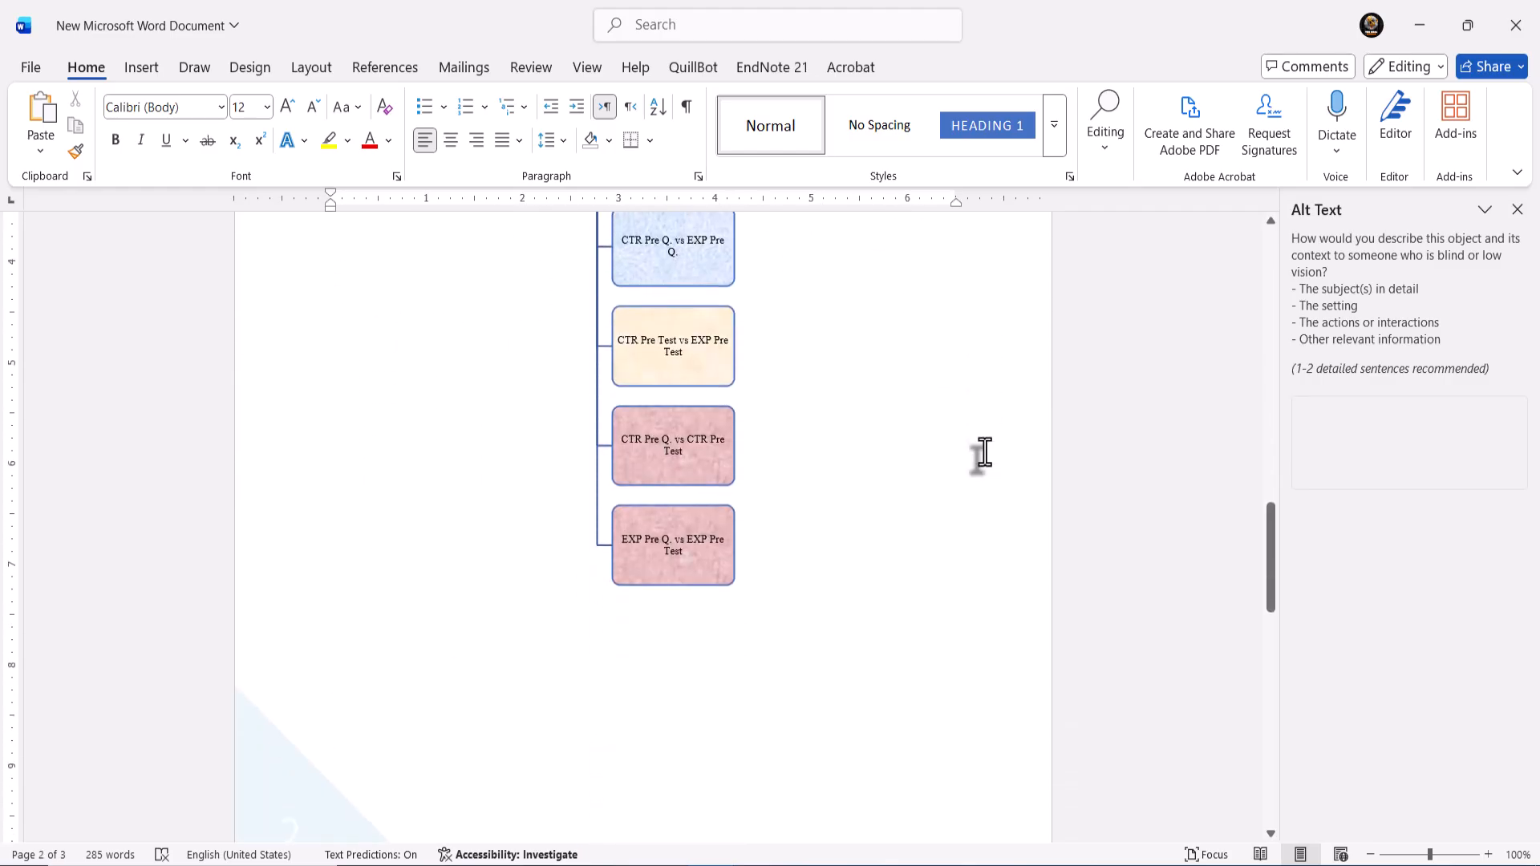
scroll(869, 497, "down", 3)
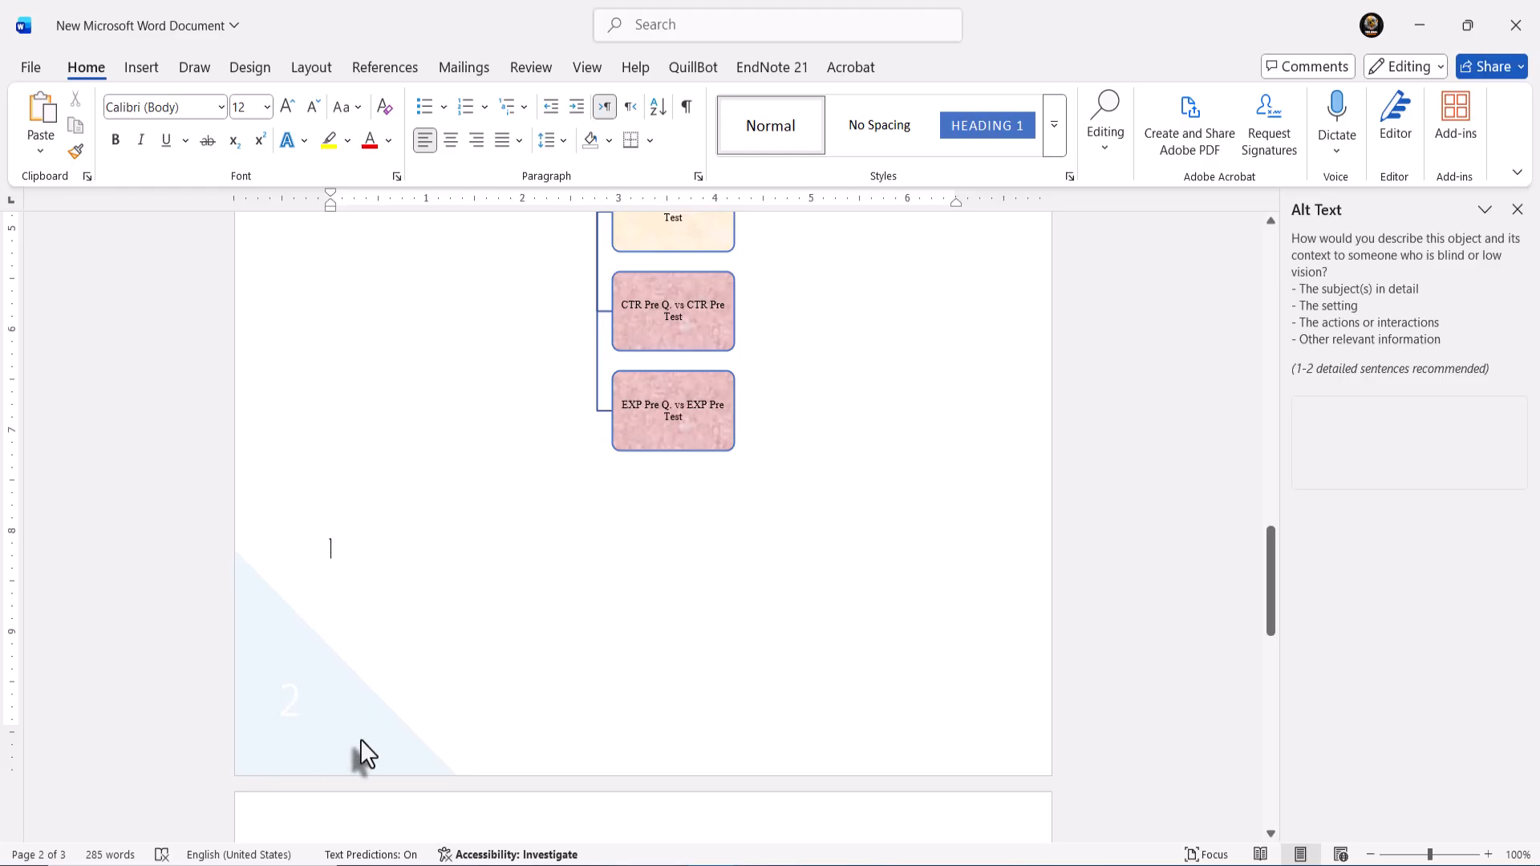
scroll(361, 741, "down", 9)
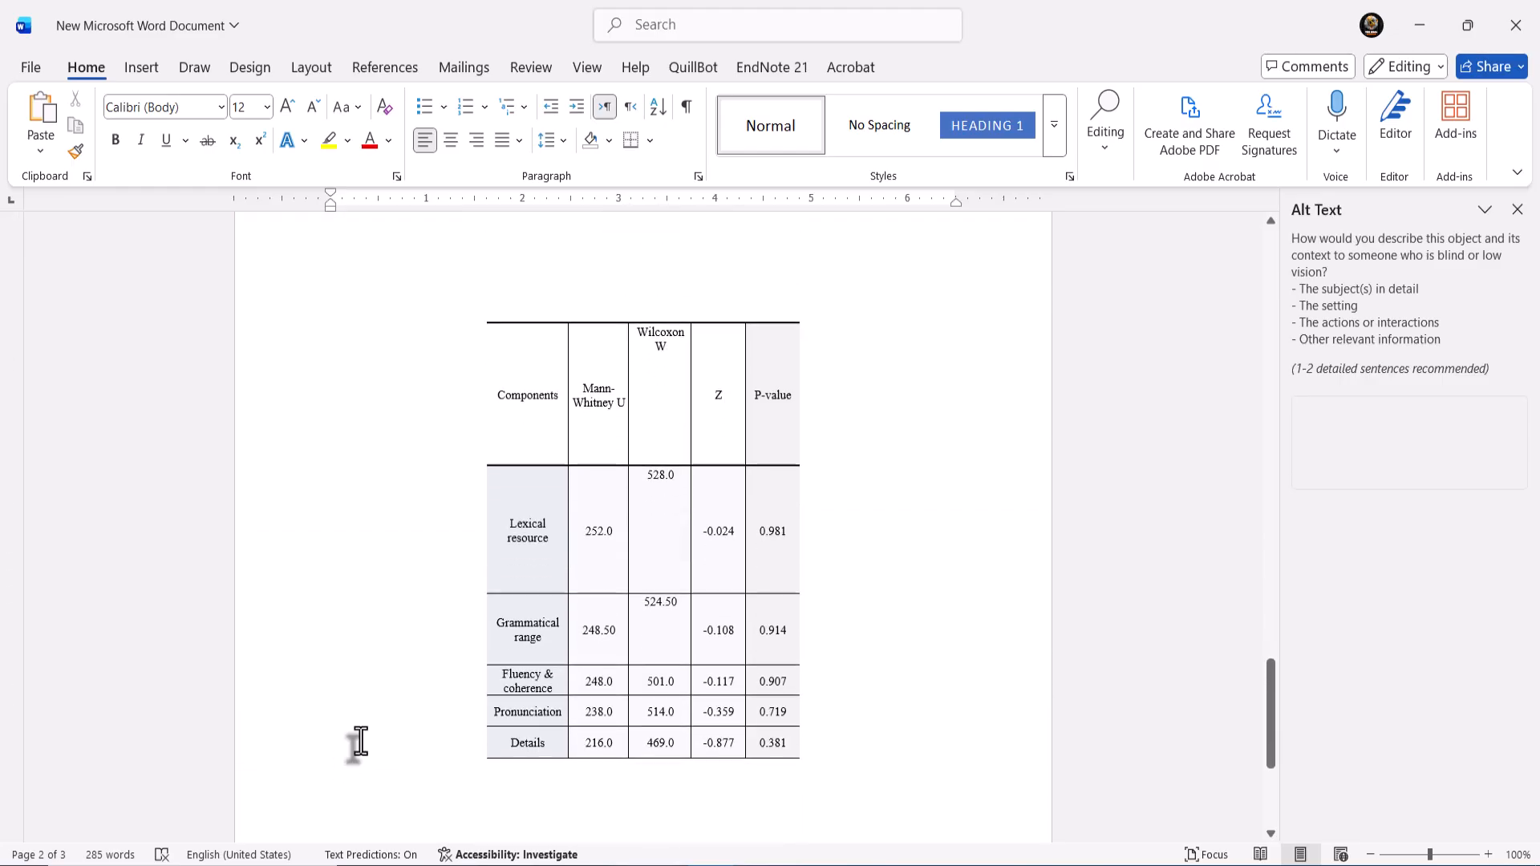
scroll(360, 740, "down", 5)
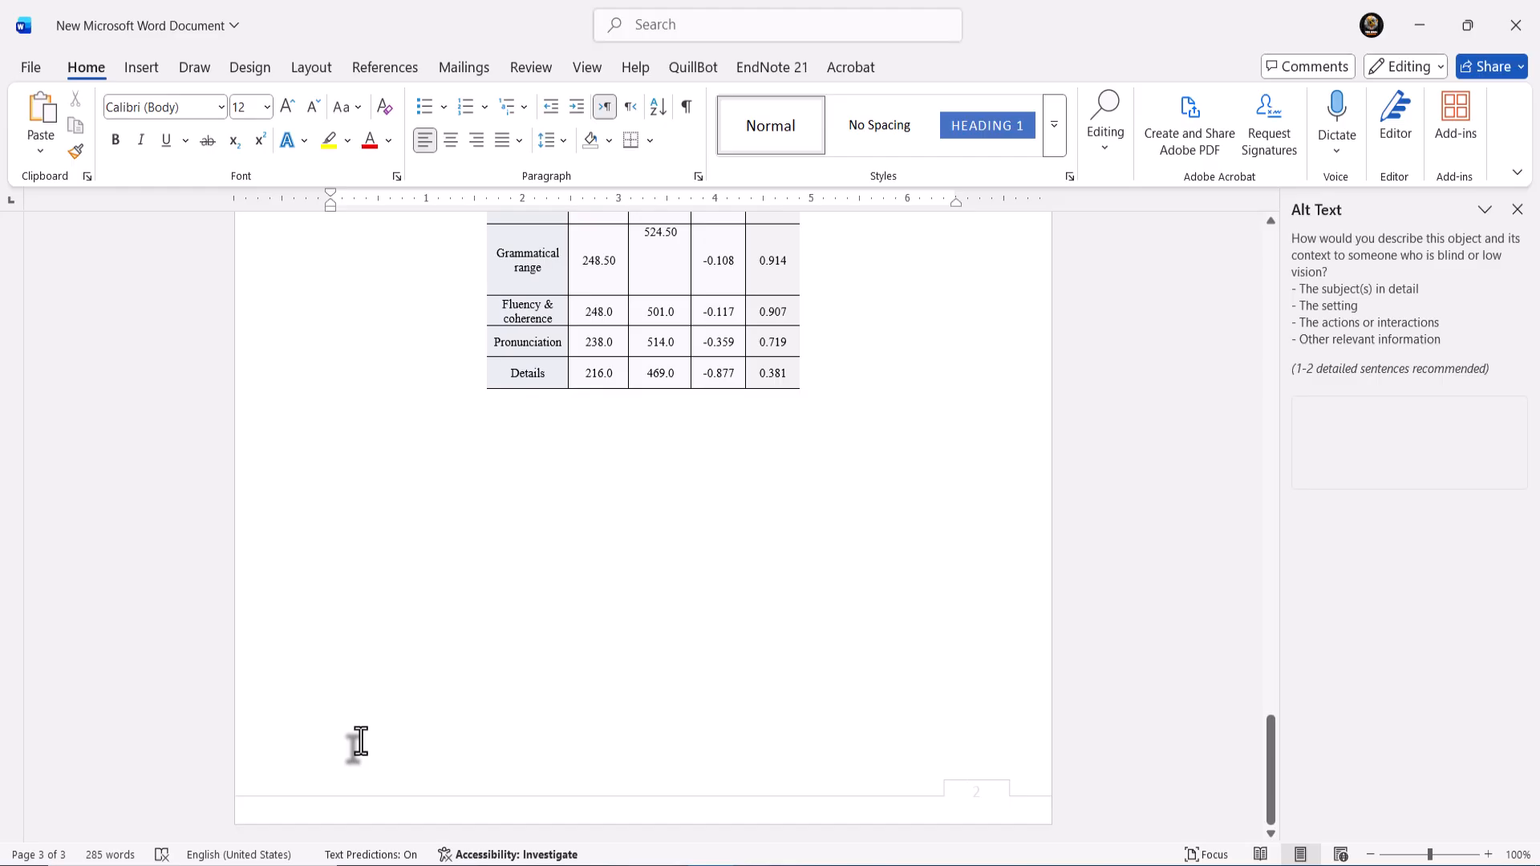
- Add a page break below the table on page 3 and check the new page 4's footer number
left_click(360, 741)
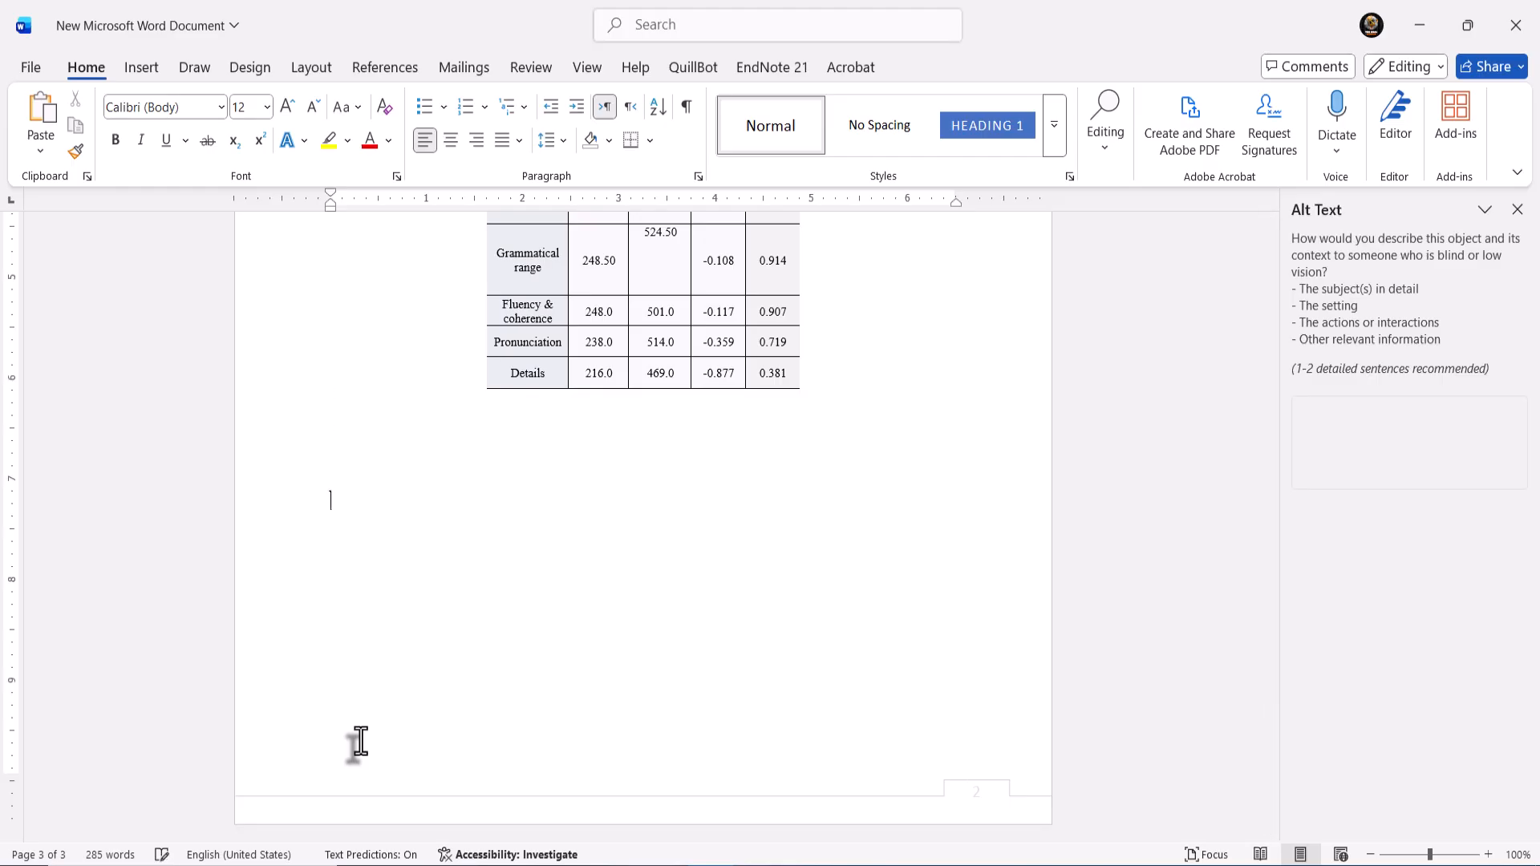
key("ctrl+Return")
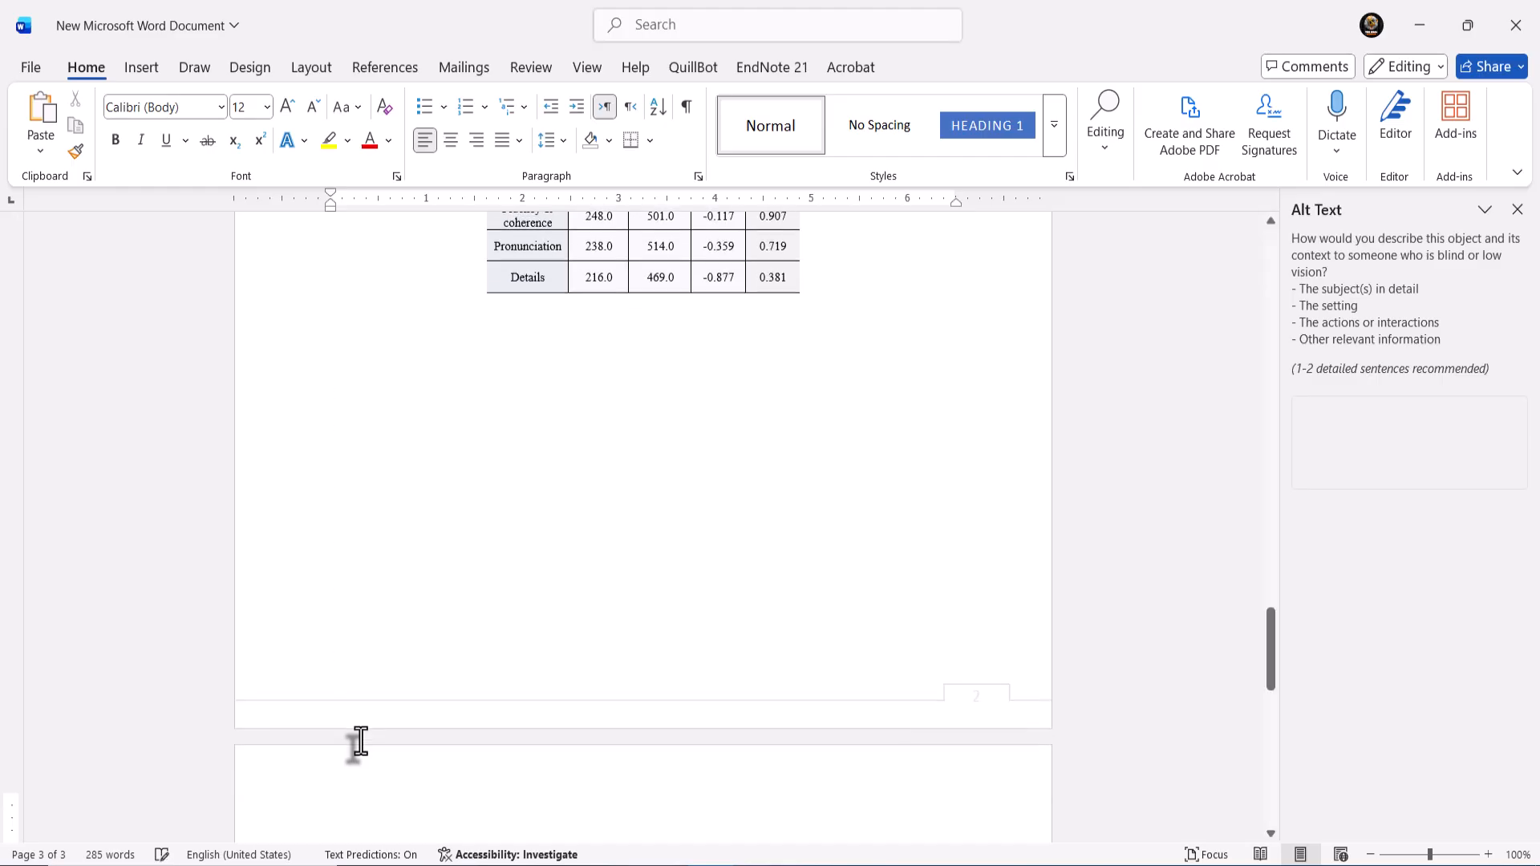
scroll(643, 526, "down", 1)
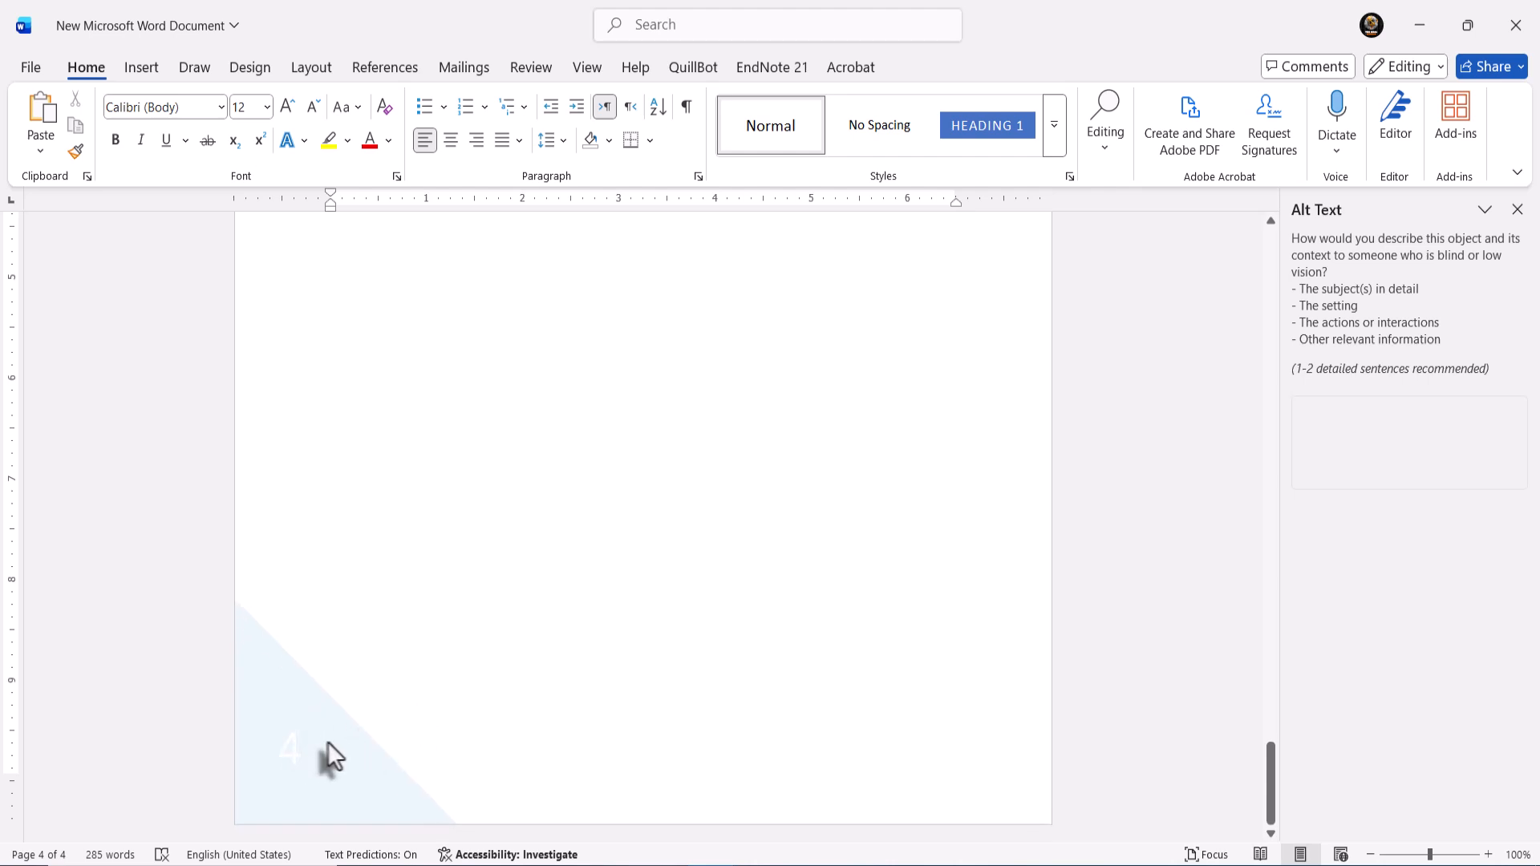
left_click(319, 705)
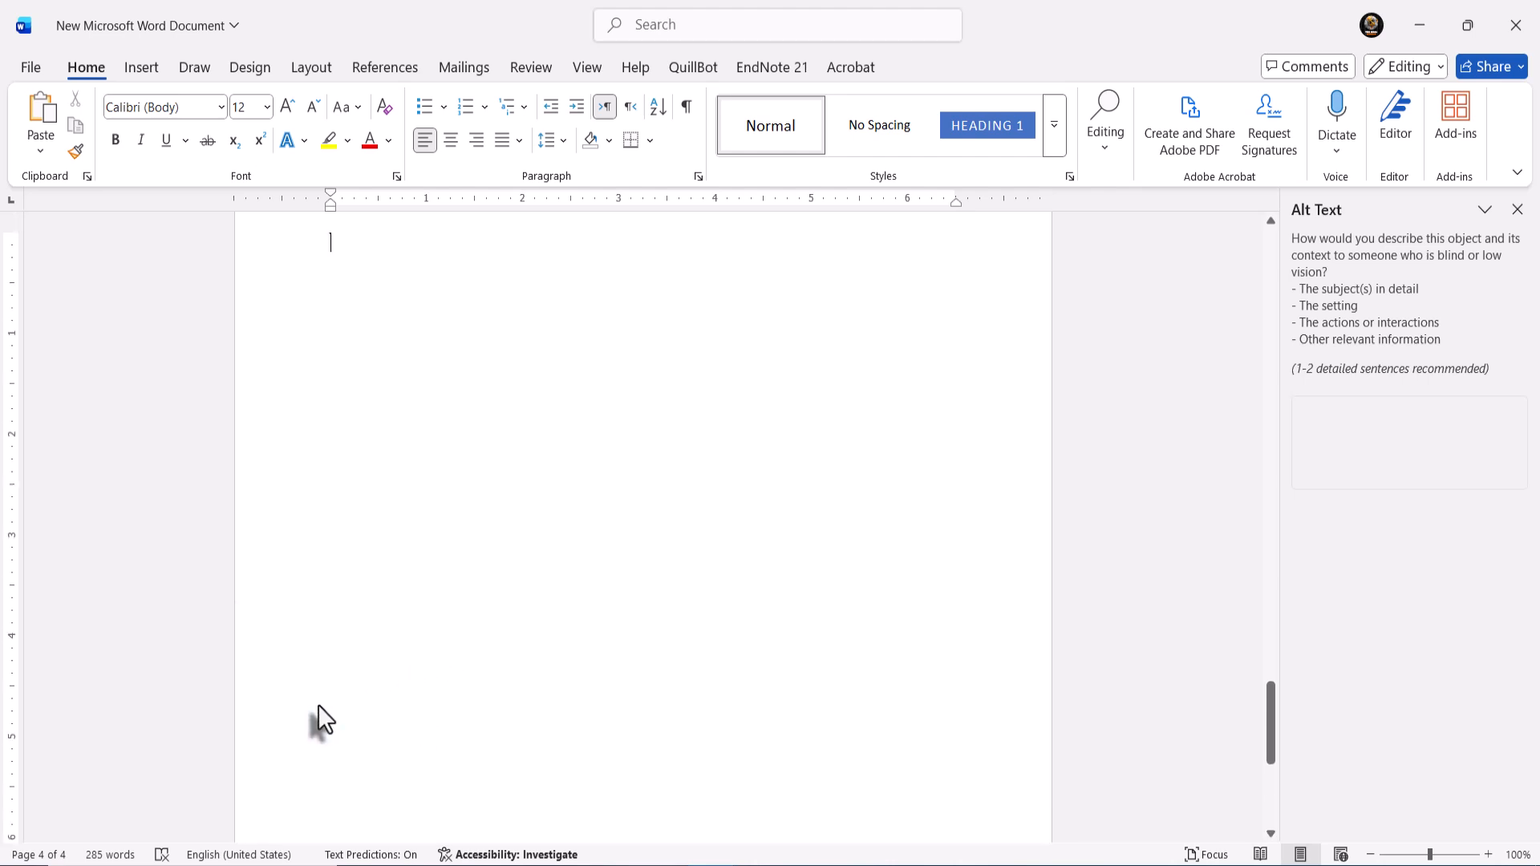
scroll(396, 646, "down", 5)
scroll(396, 646, "down", 1)
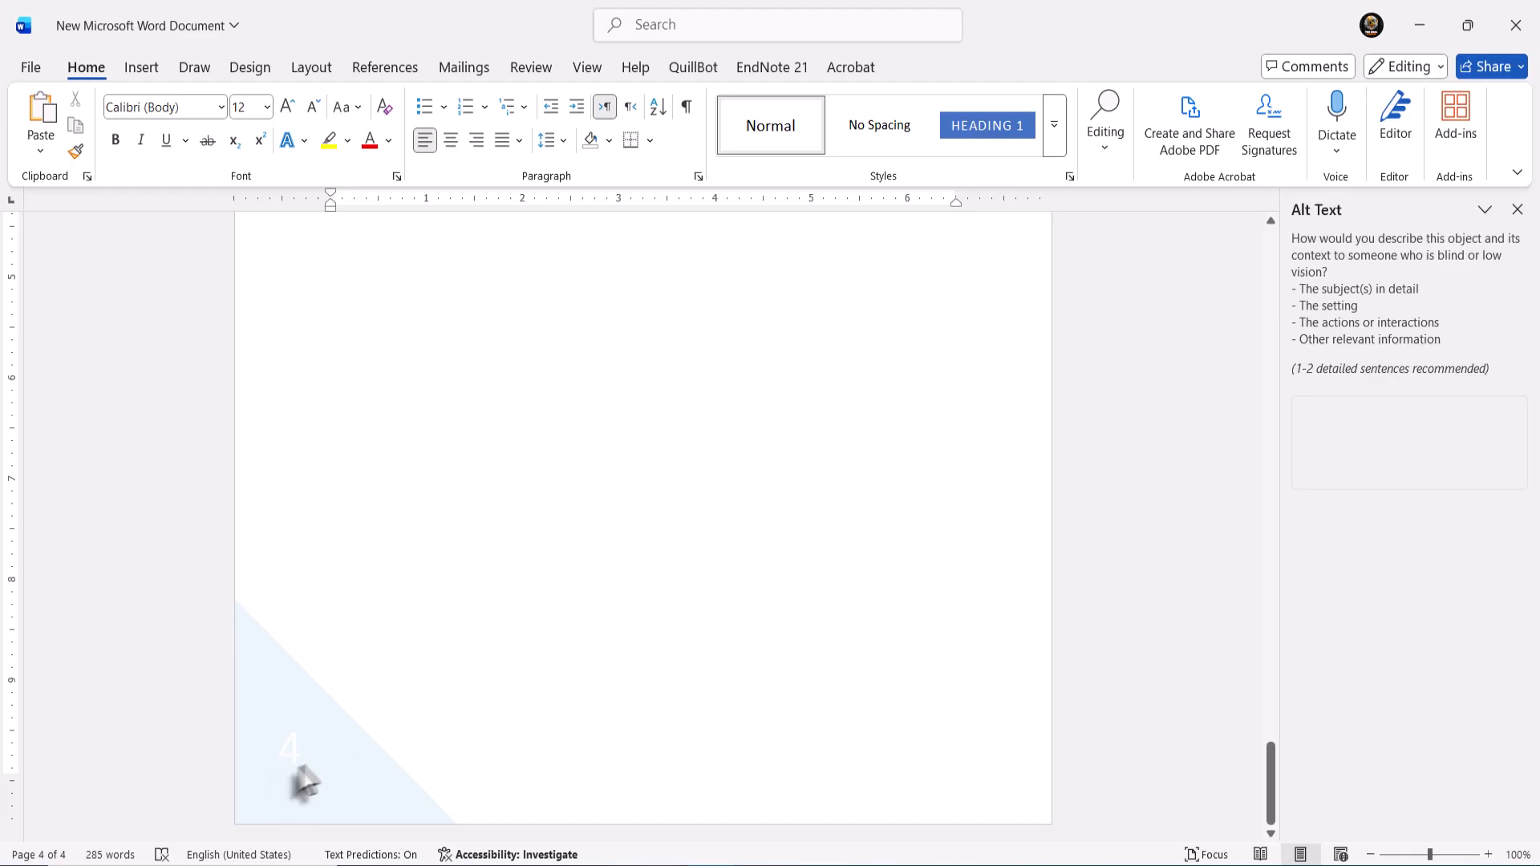
- Select the whole statistics table on page 3 and delete it
scroll(620, 656, "up", 15)
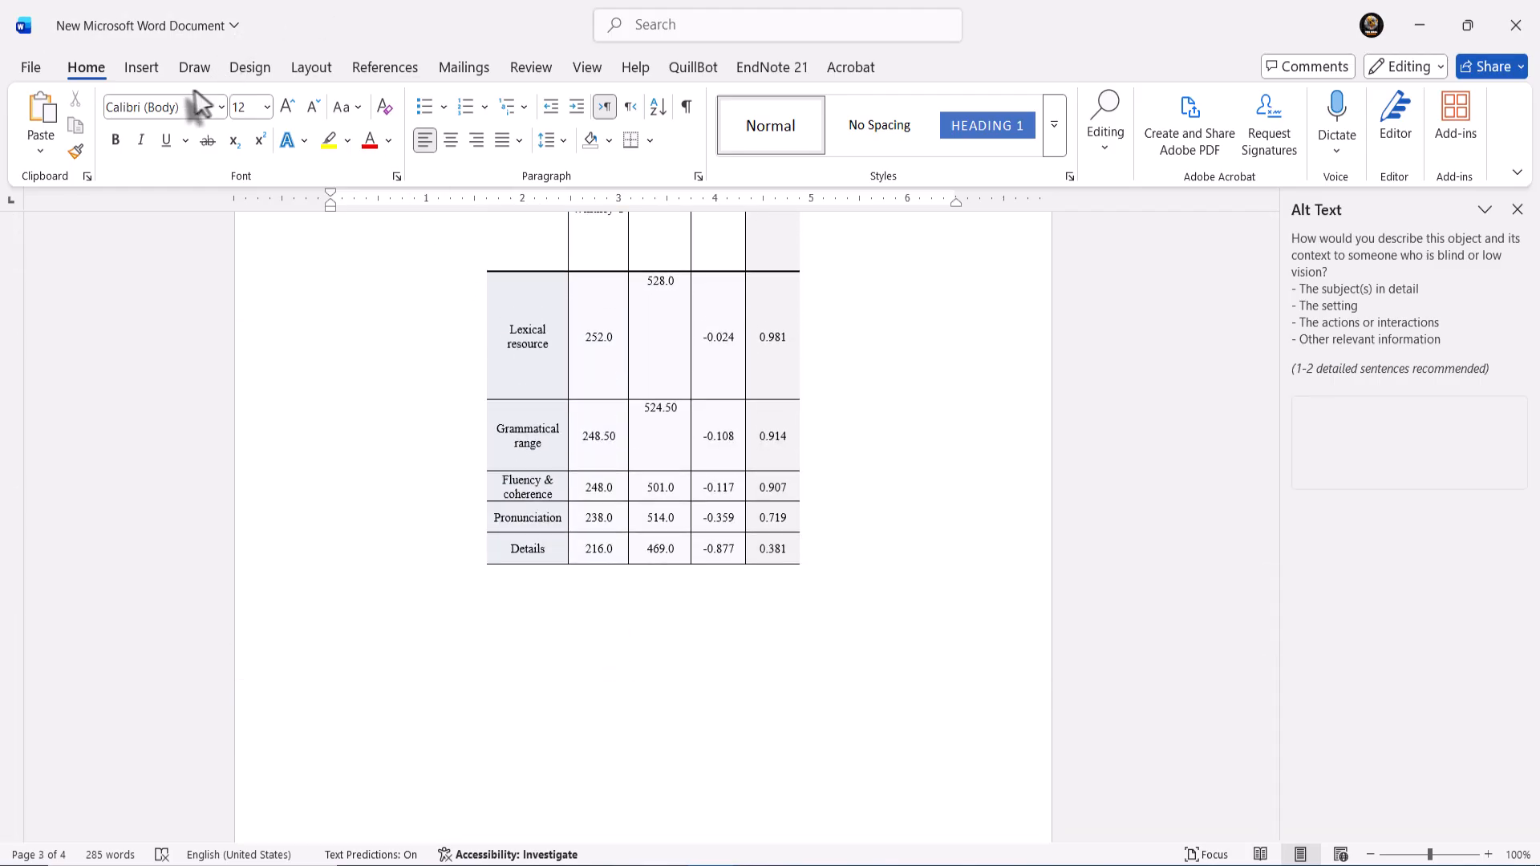
left_click(157, 69)
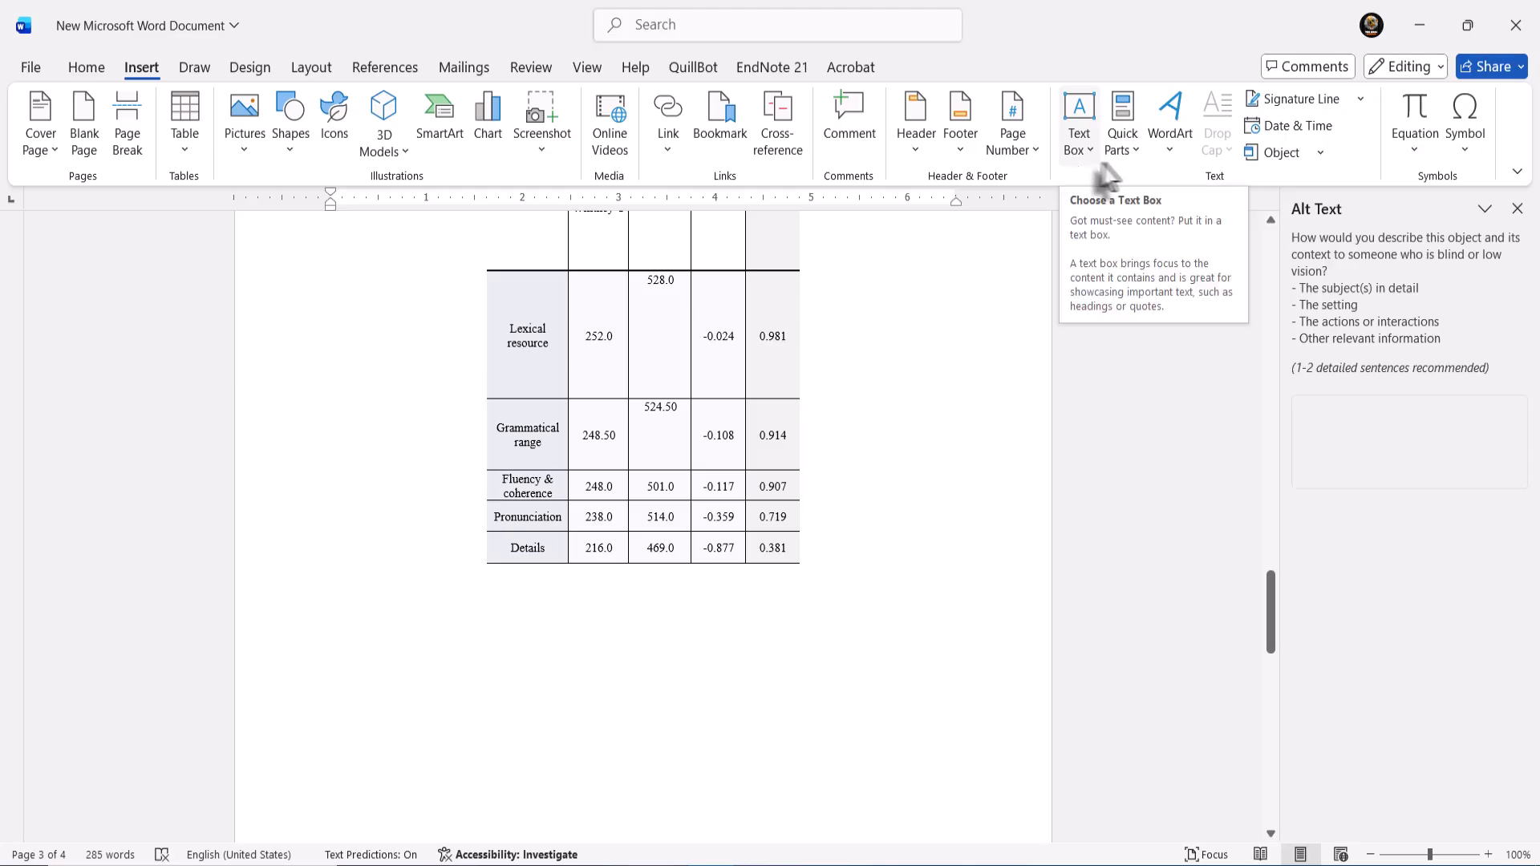
left_click(964, 265)
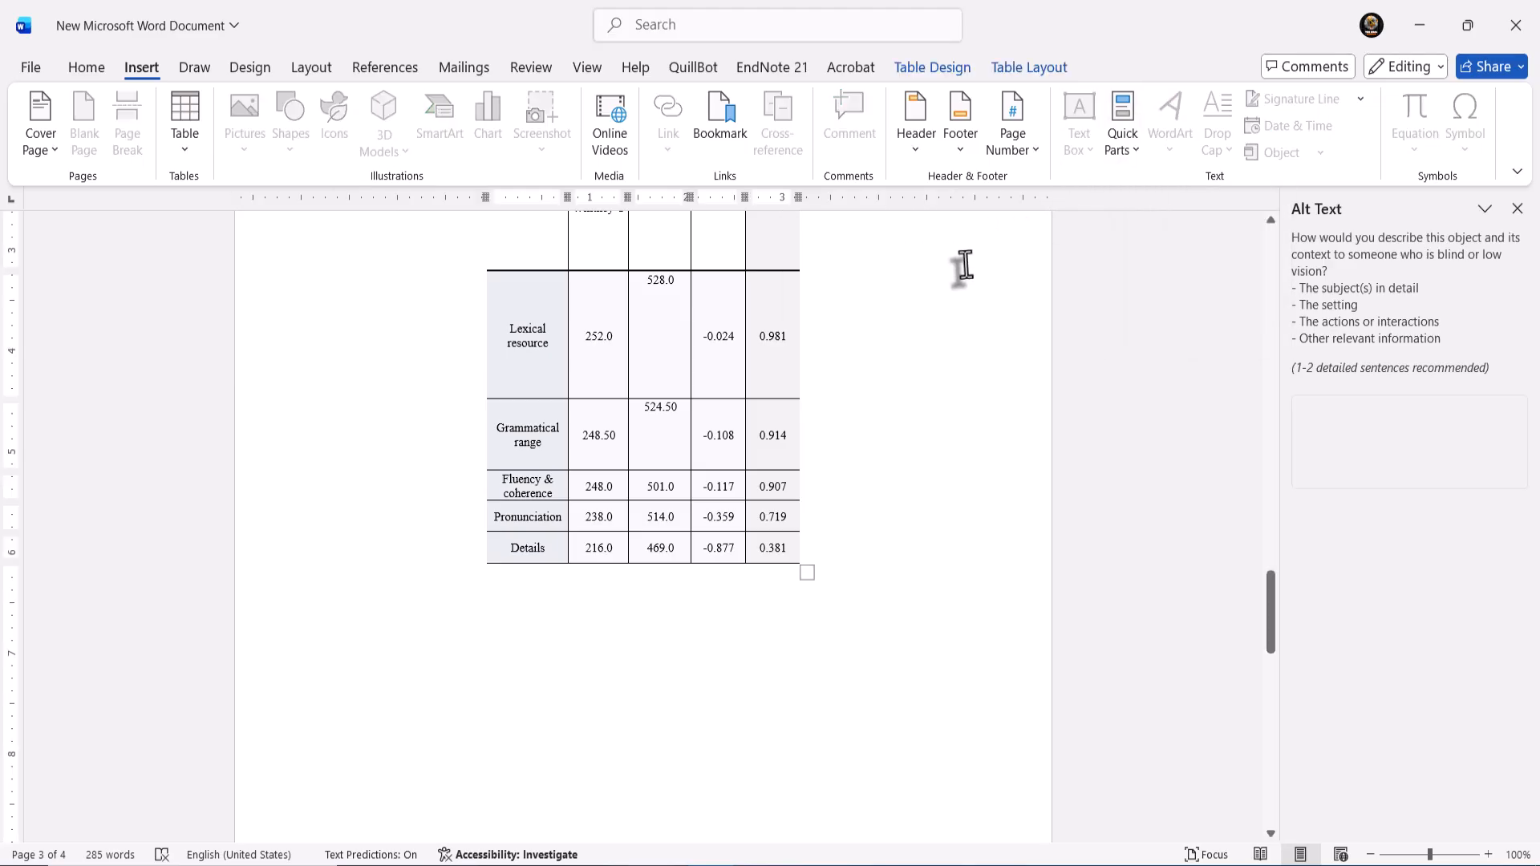
scroll(794, 433, "up", 5)
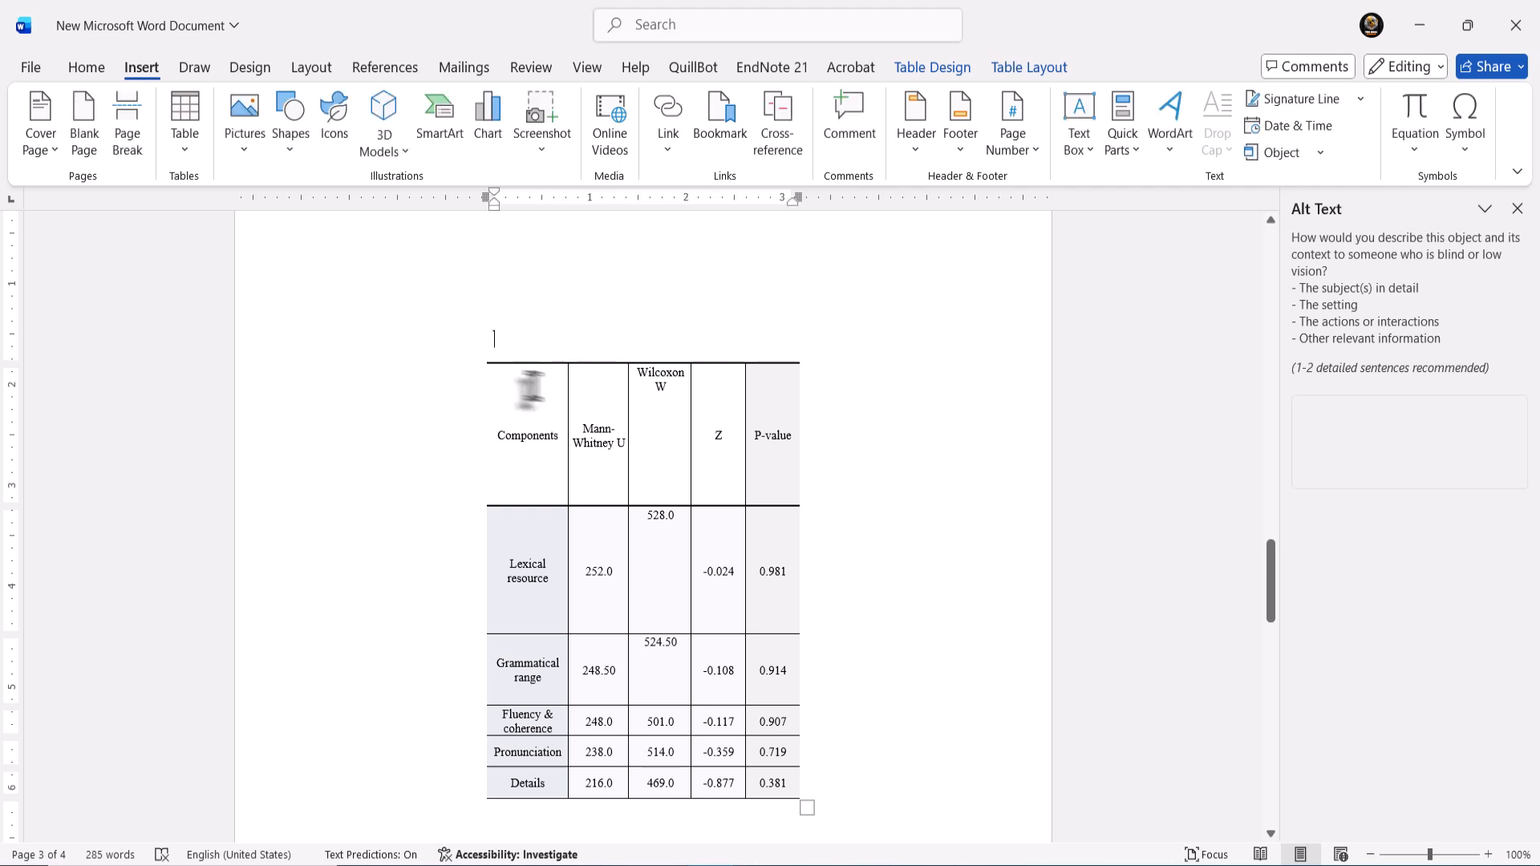
left_click(721, 446)
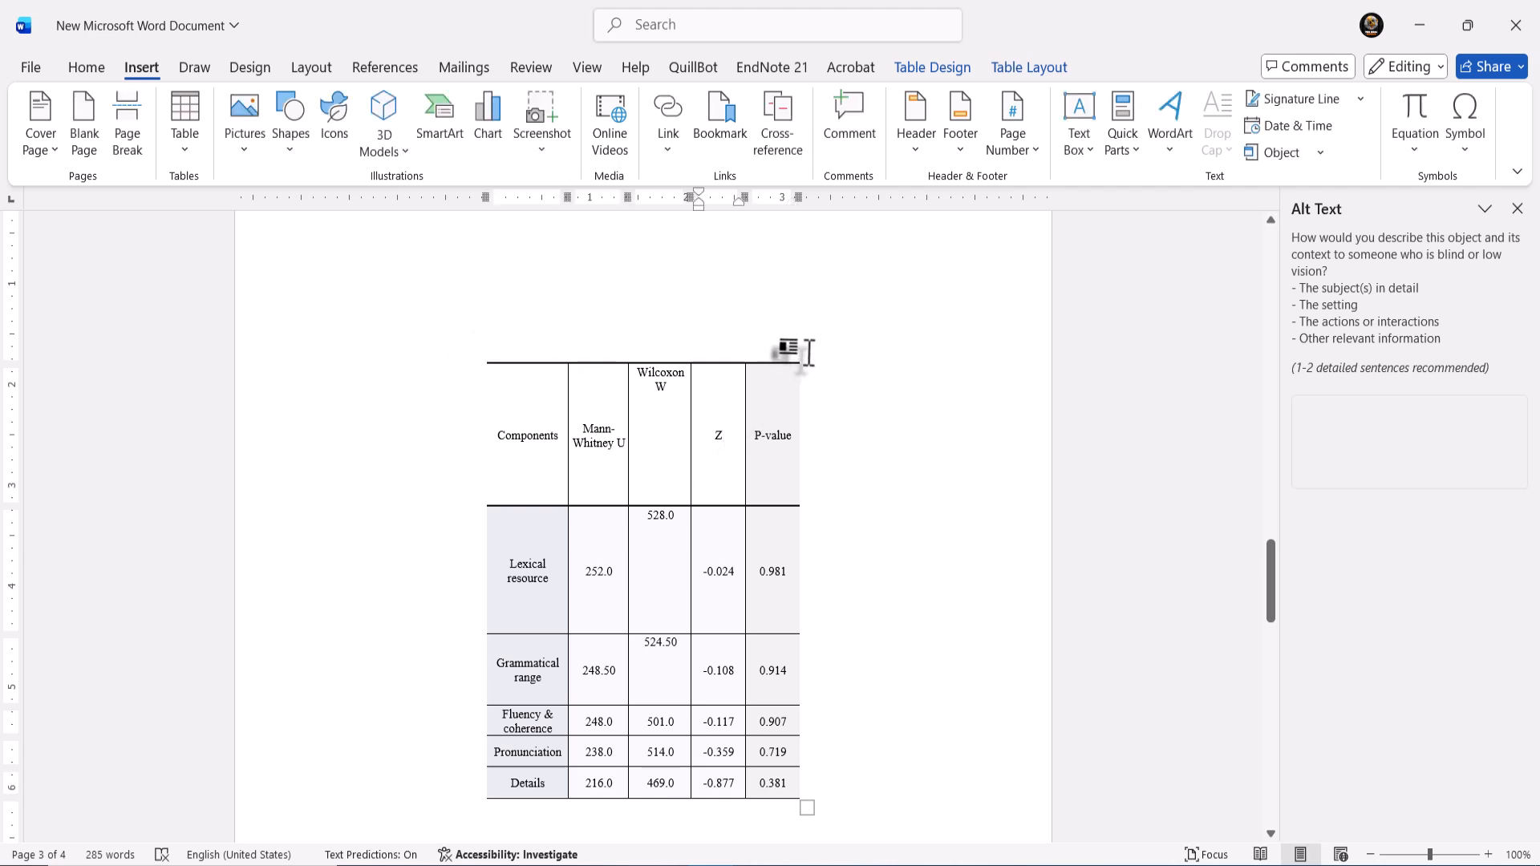
left_click(749, 394)
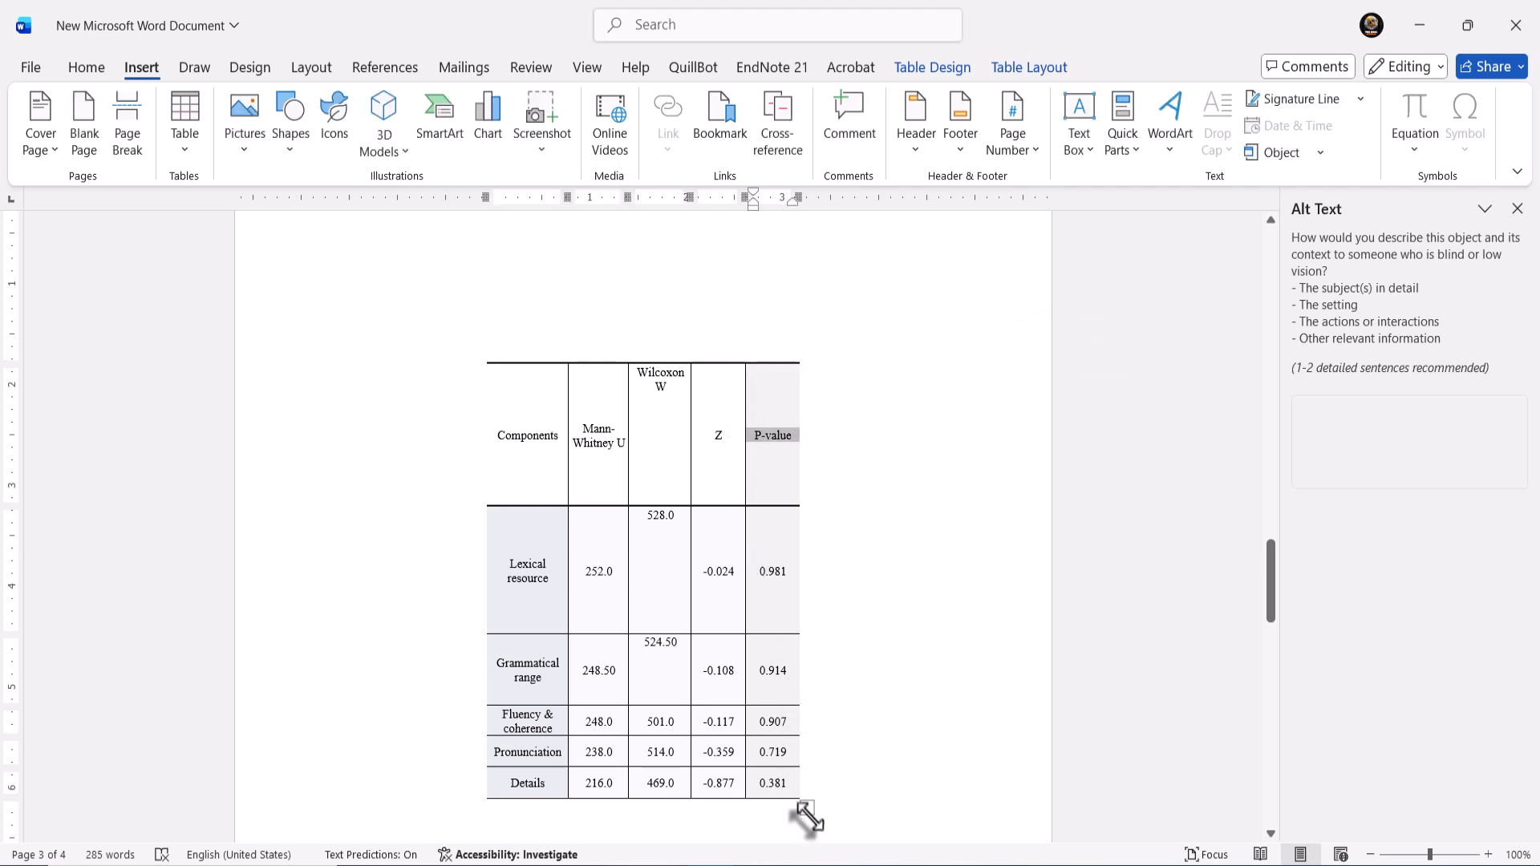
left_click_drag(806, 818, 455, 361)
key("BackSpace")
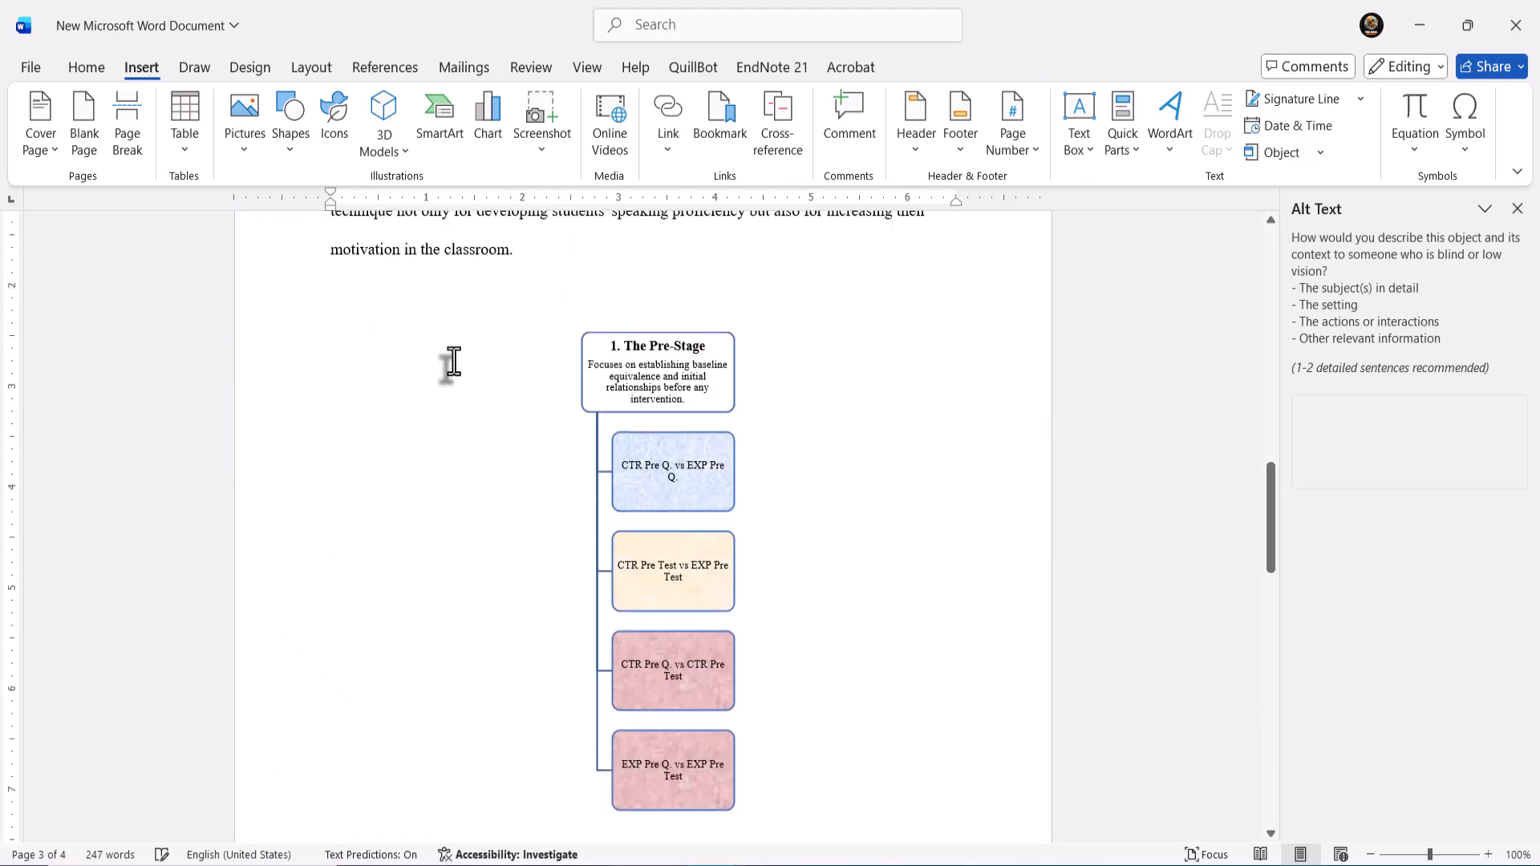
- Insert the Author document property from Quick Parts on the blank line above page 1's first paragraph
scroll(454, 360, "up", 12)
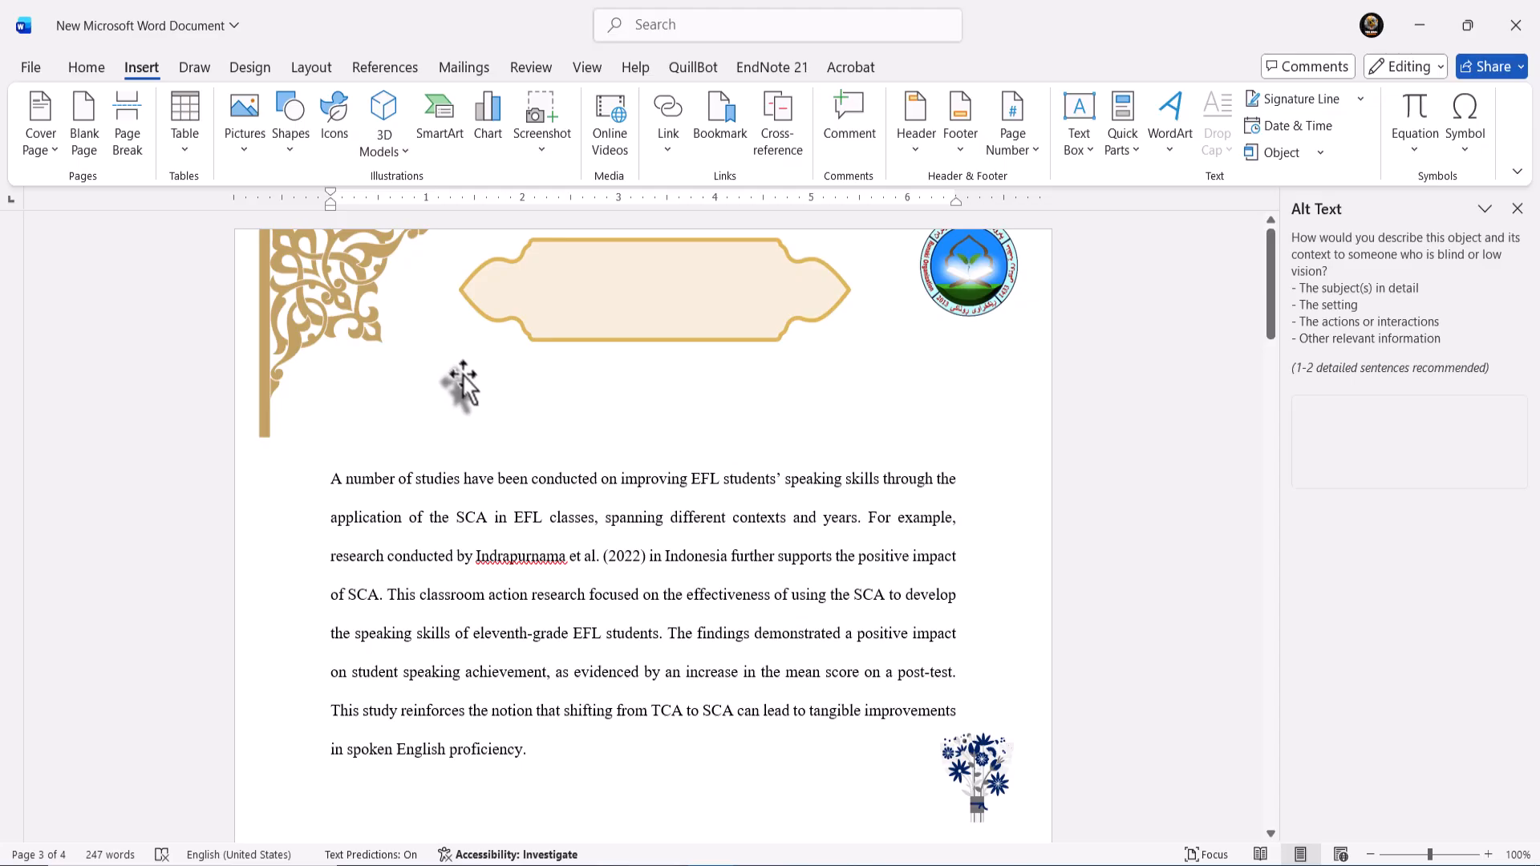
left_click(461, 385)
left_click(440, 454)
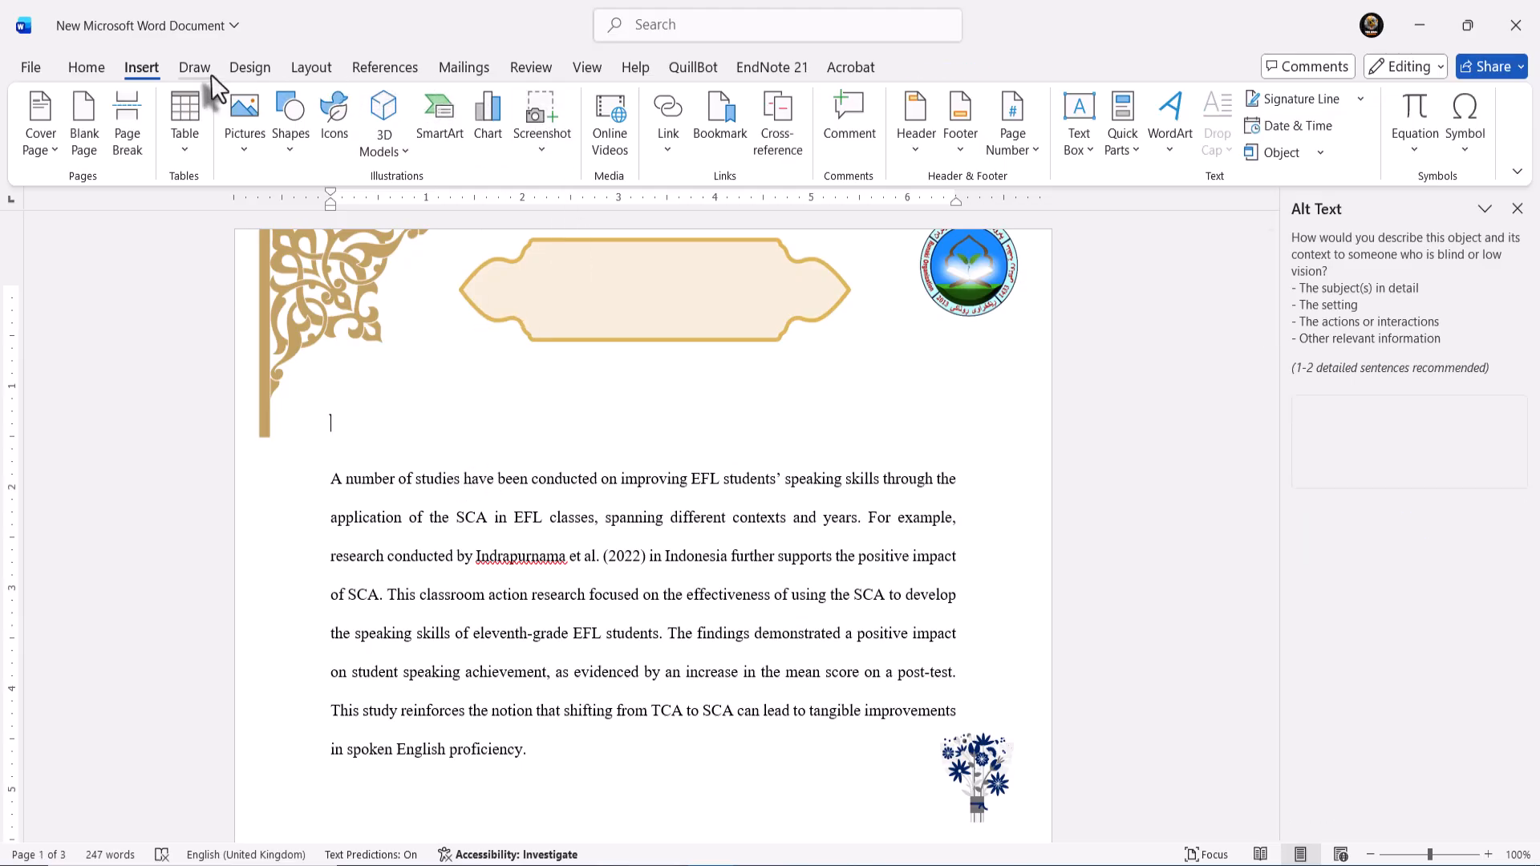
left_click(1127, 153)
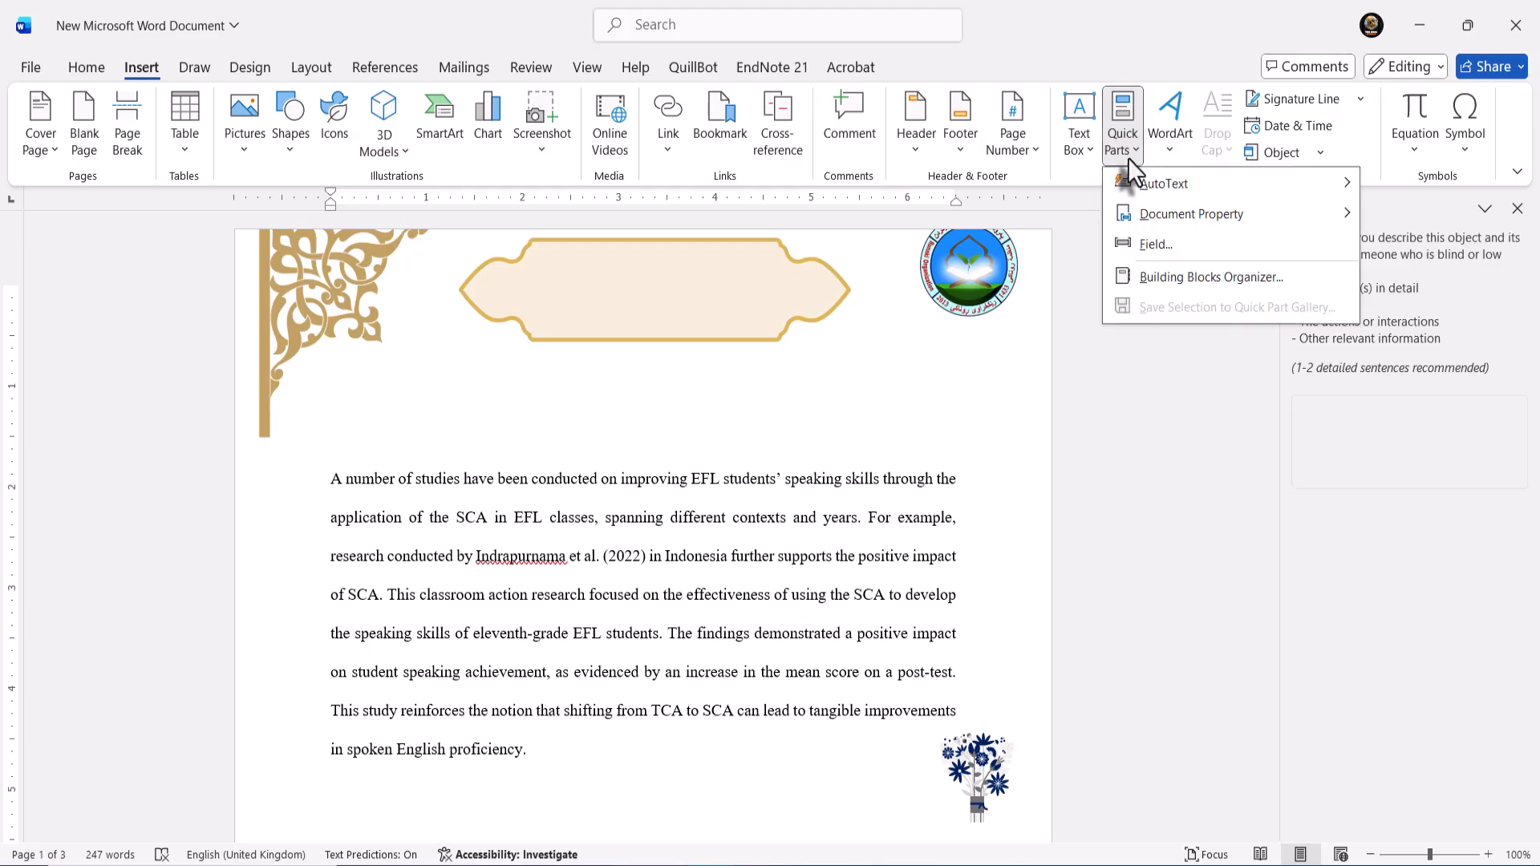
mouse_move(1152, 196)
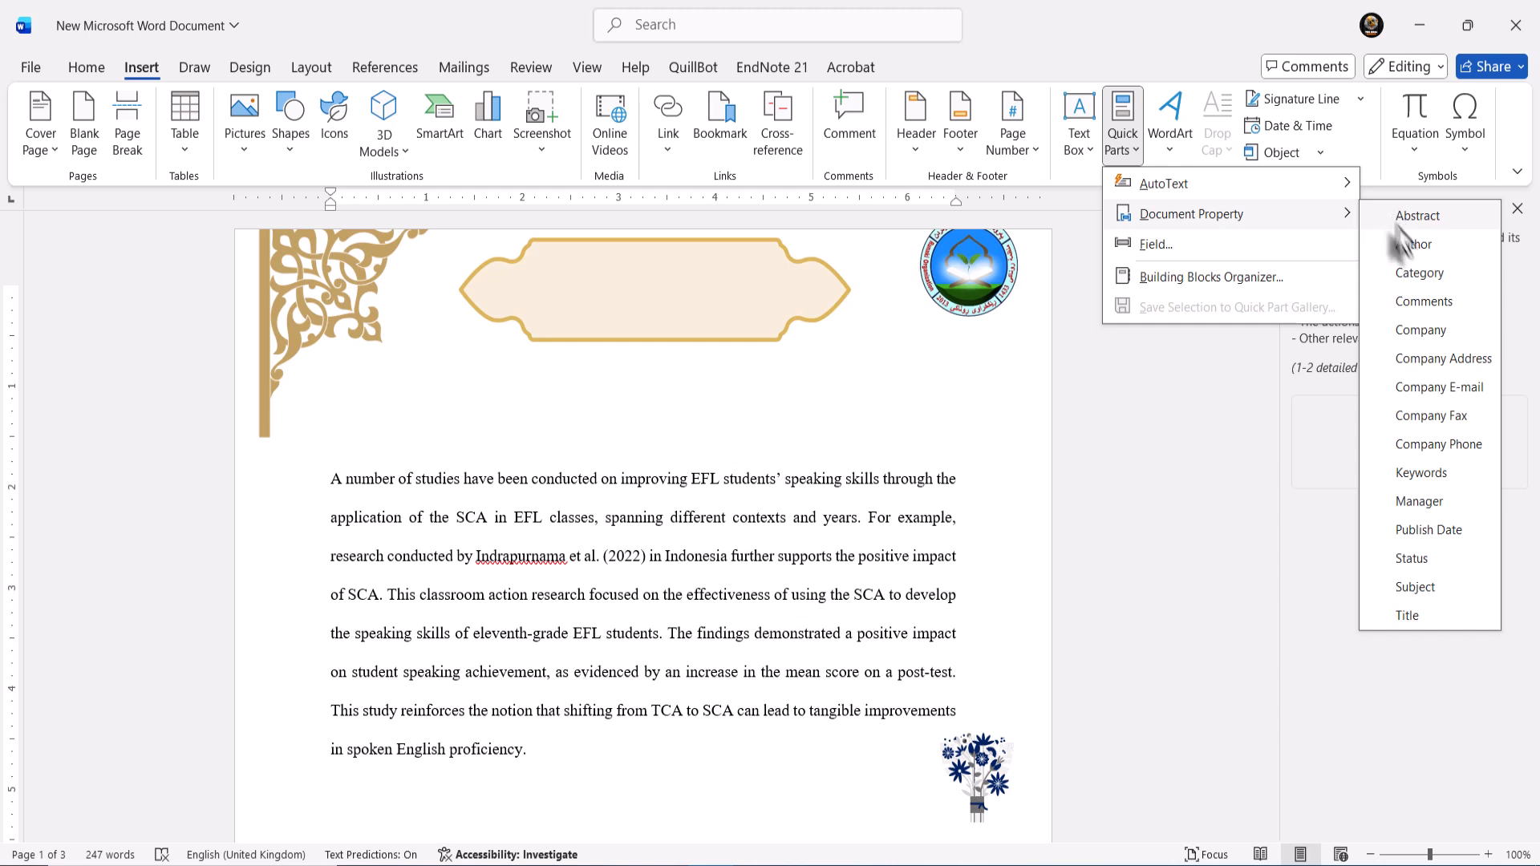
left_click(1411, 245)
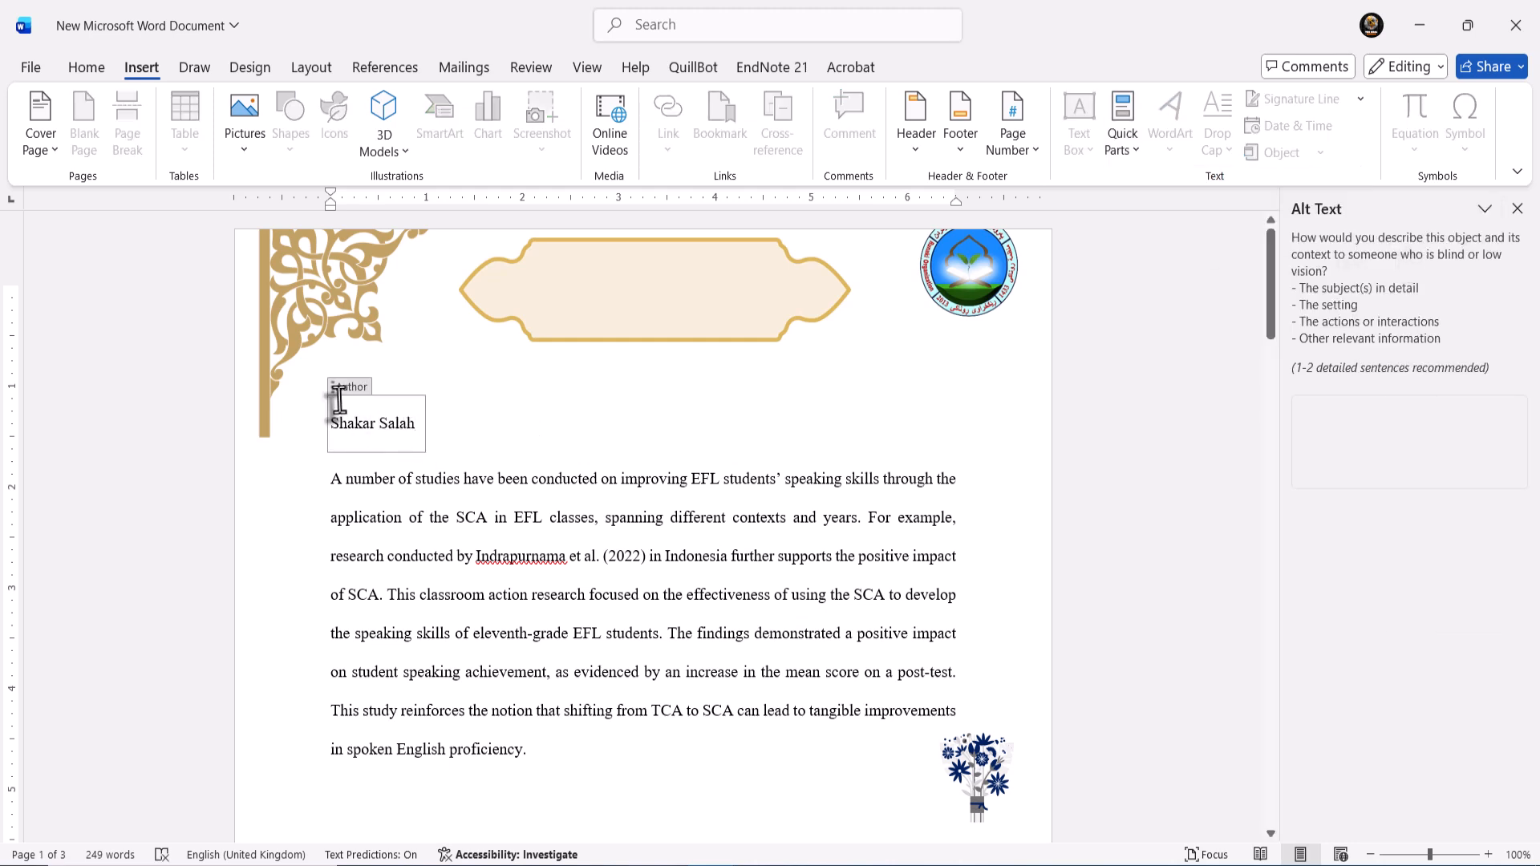
left_click(1124, 159)
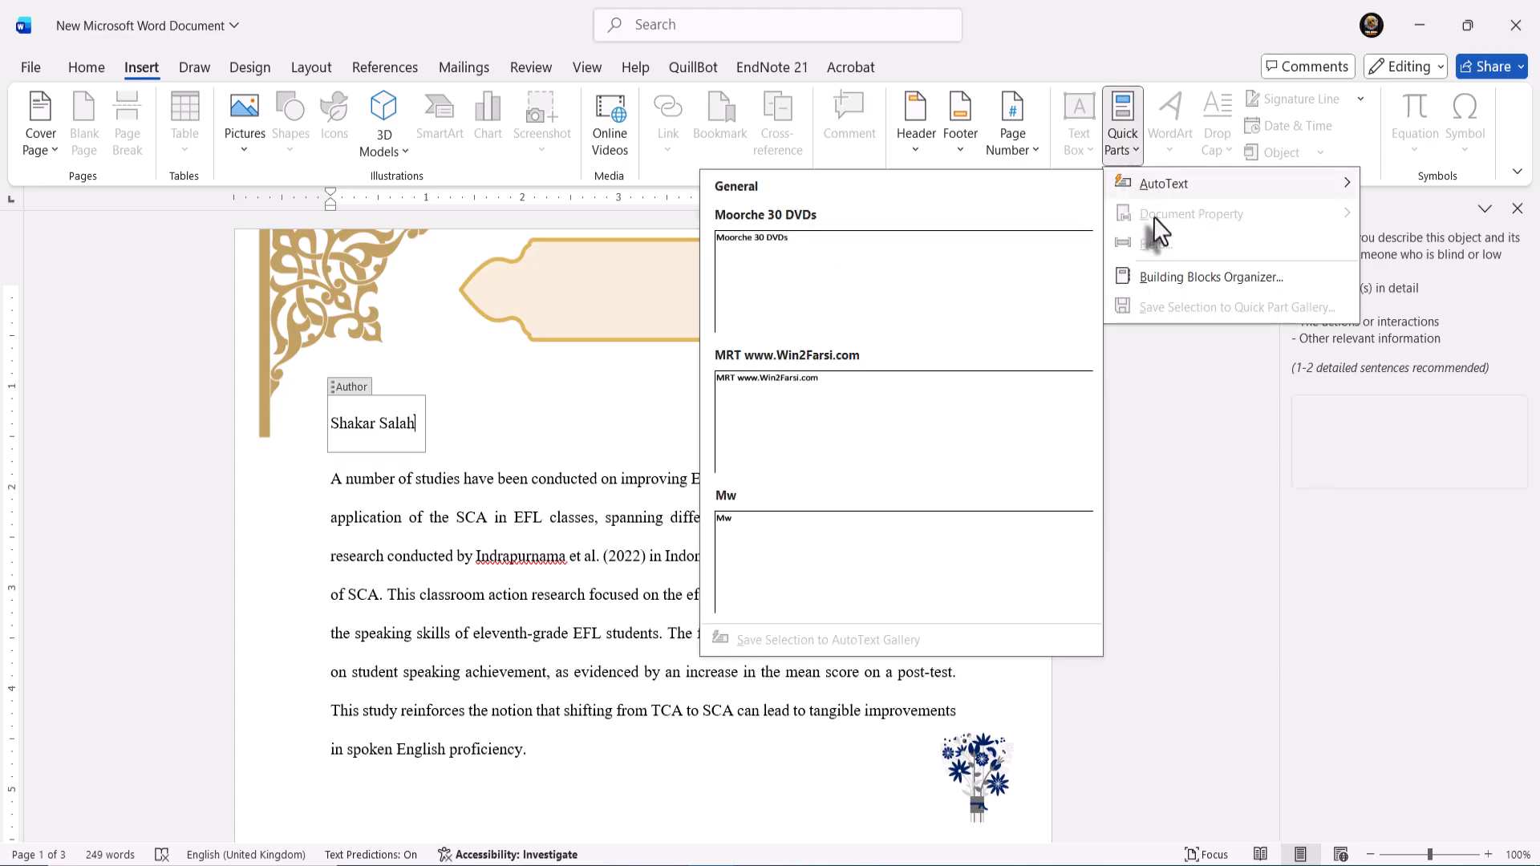
left_click(412, 425)
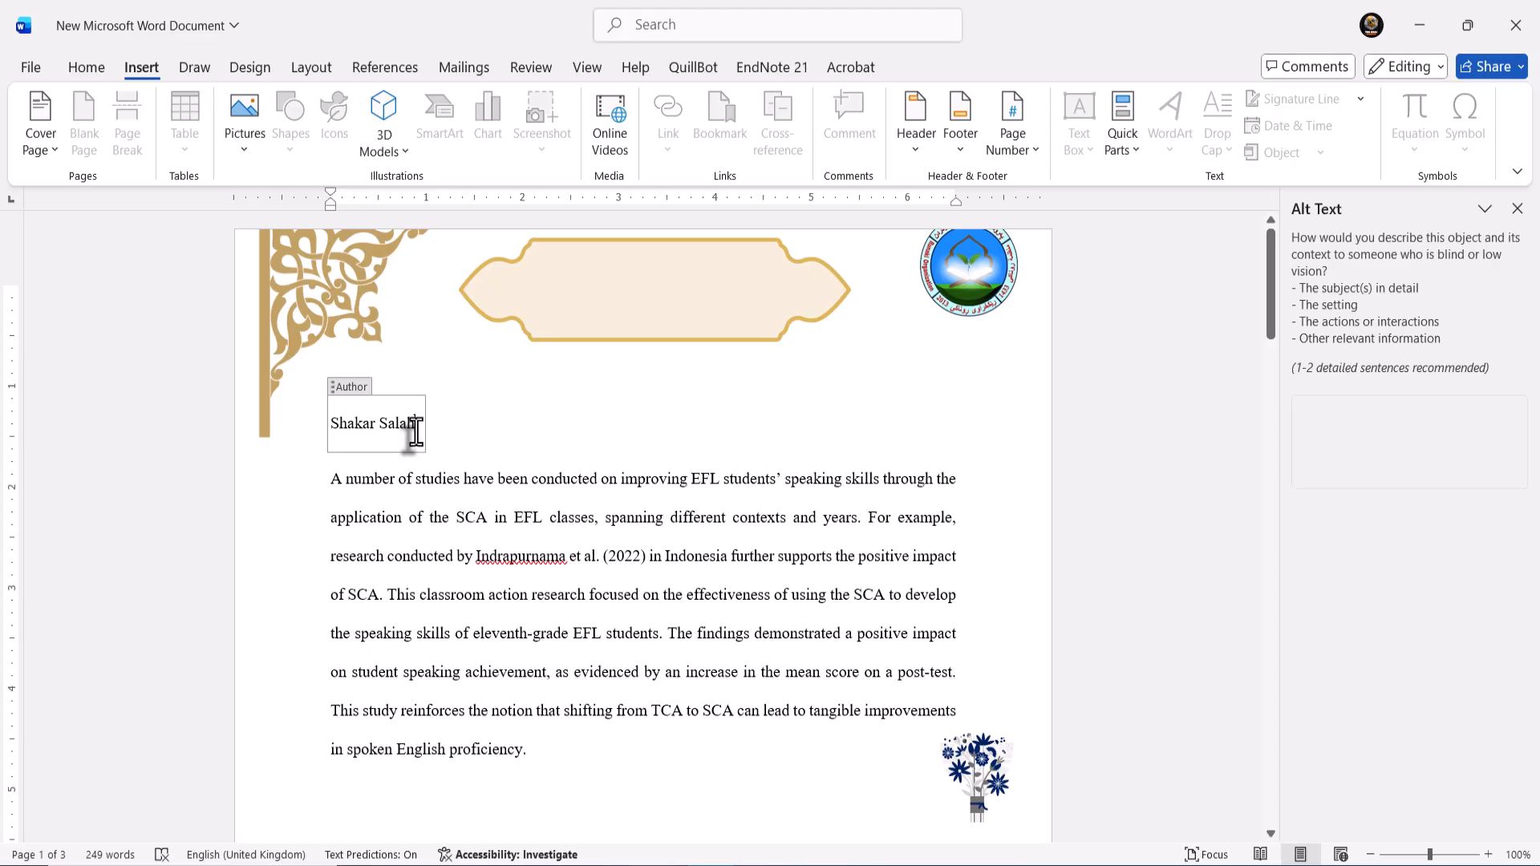
left_click(358, 405)
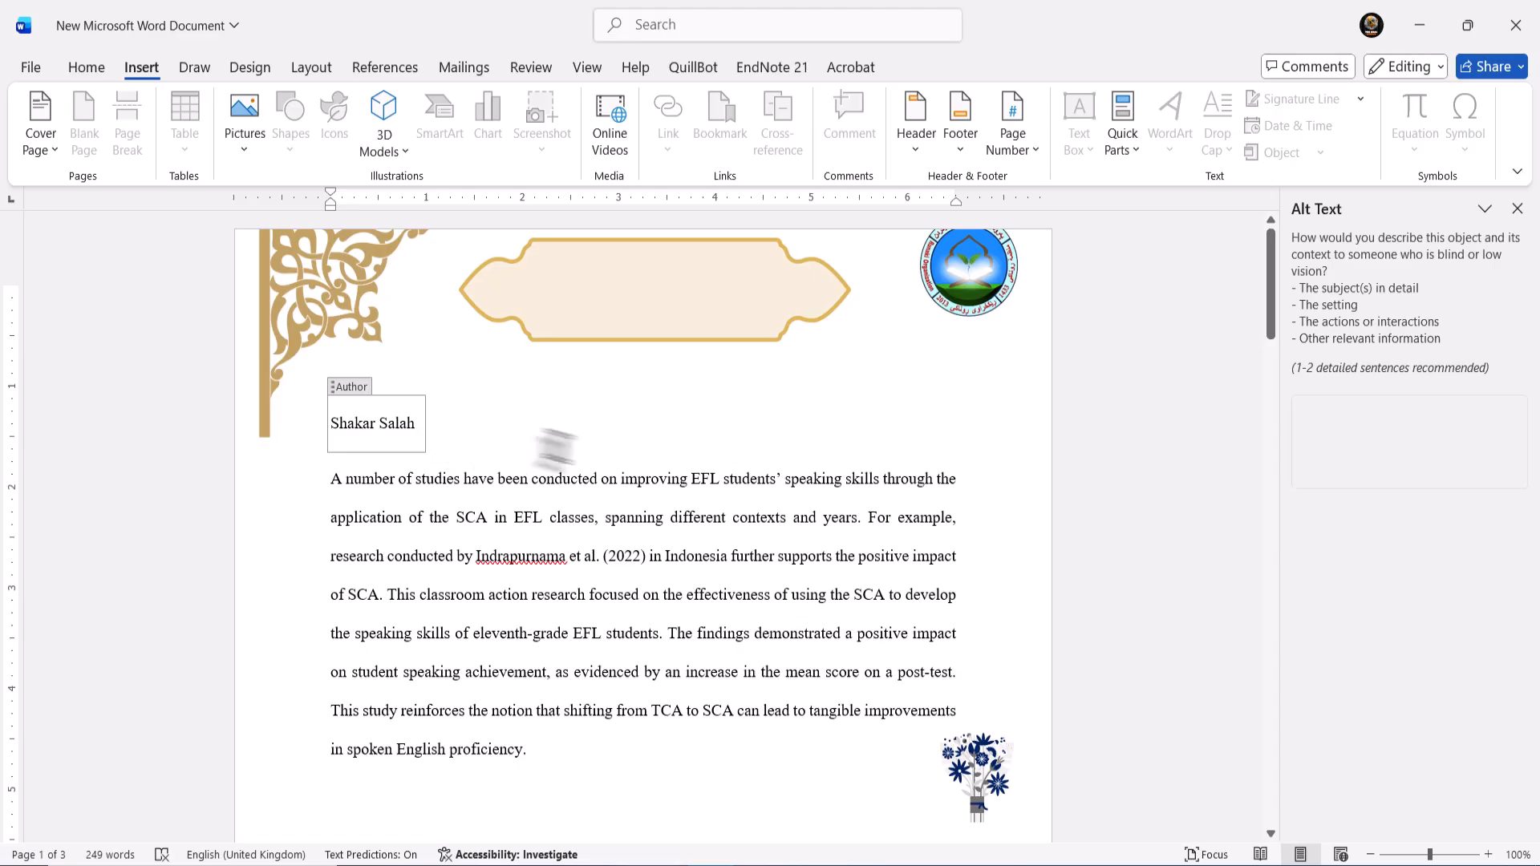
left_click_drag(599, 455, 686, 457)
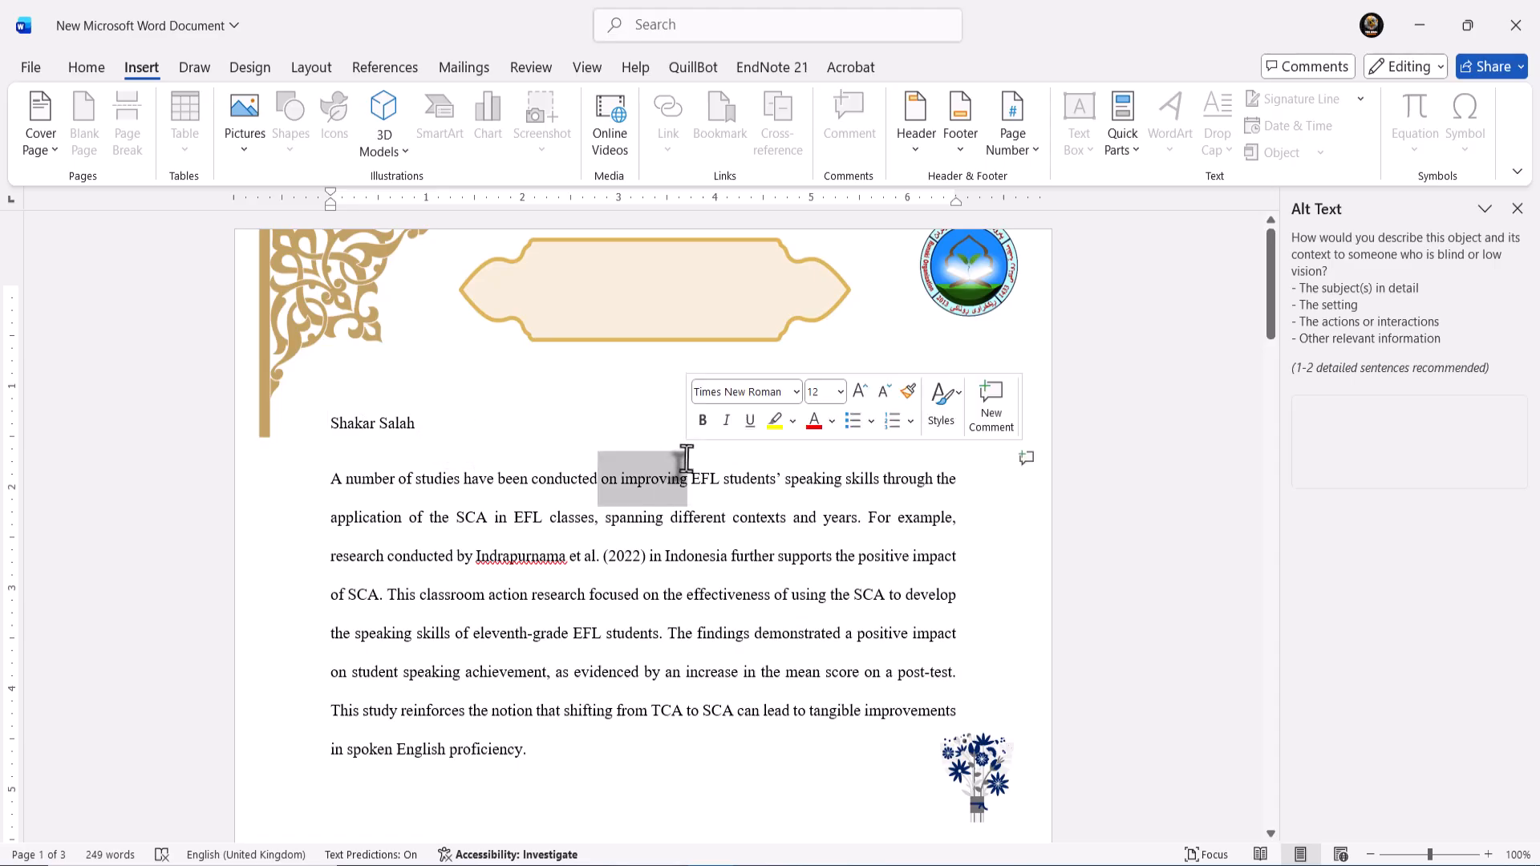
left_click(612, 447)
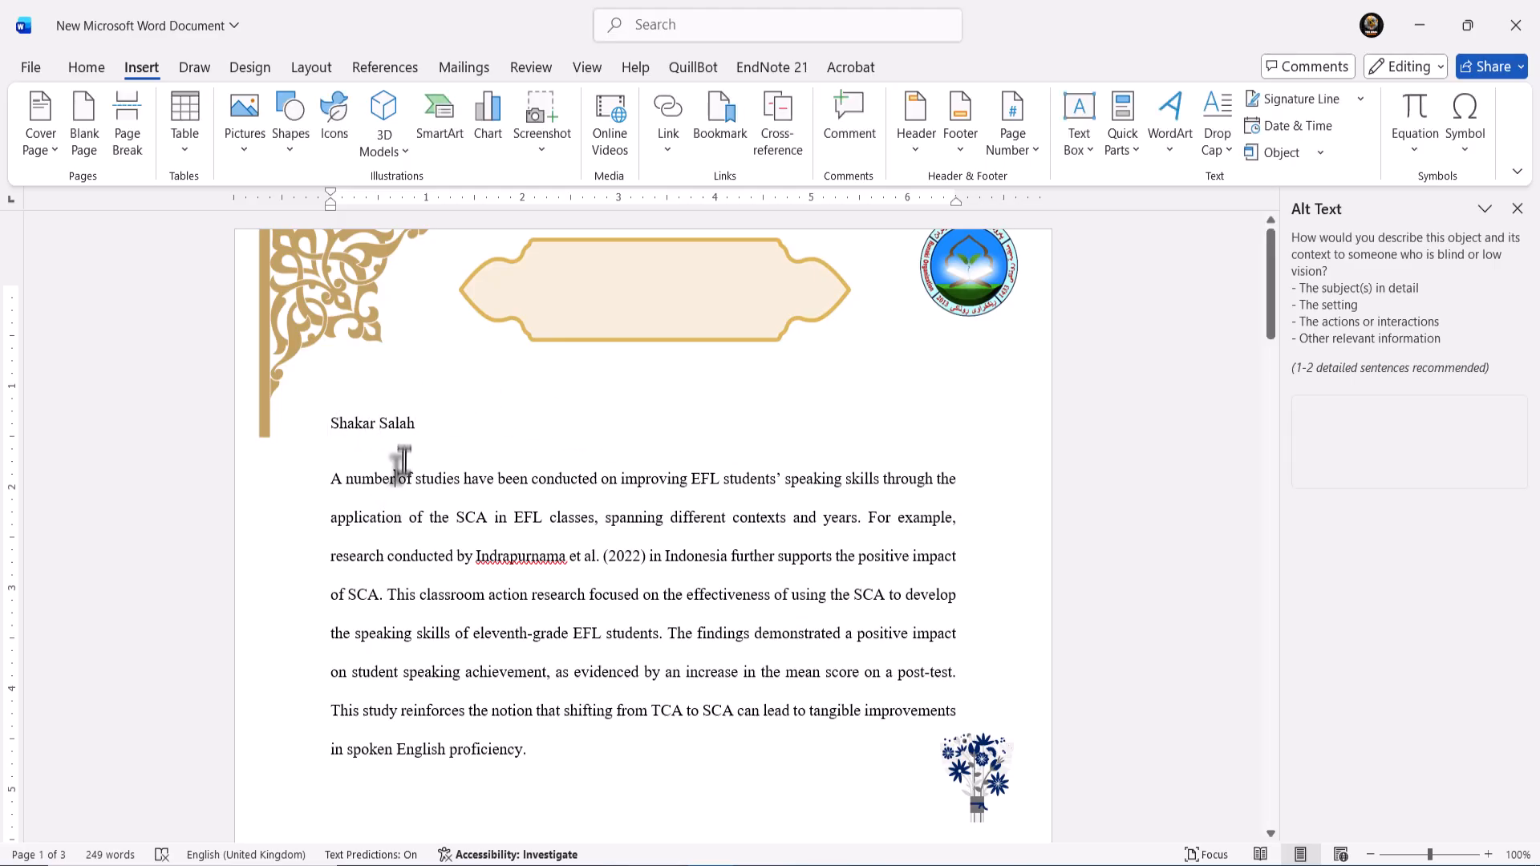
left_click(506, 552)
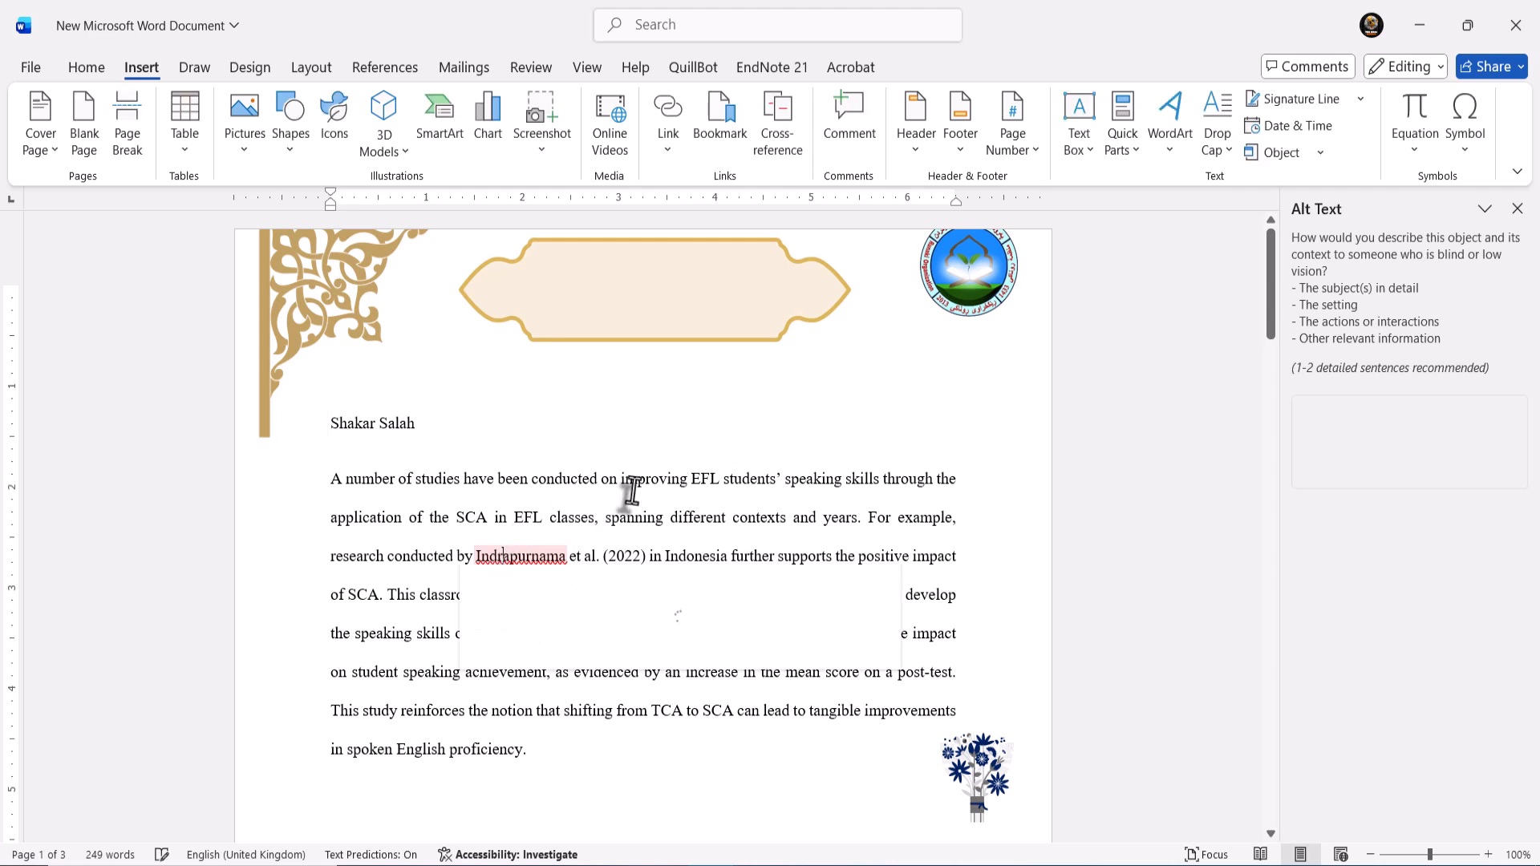
- Select the Author property above the first paragraph and delete it, keeping the blank line
left_click(485, 433)
left_click(306, 412)
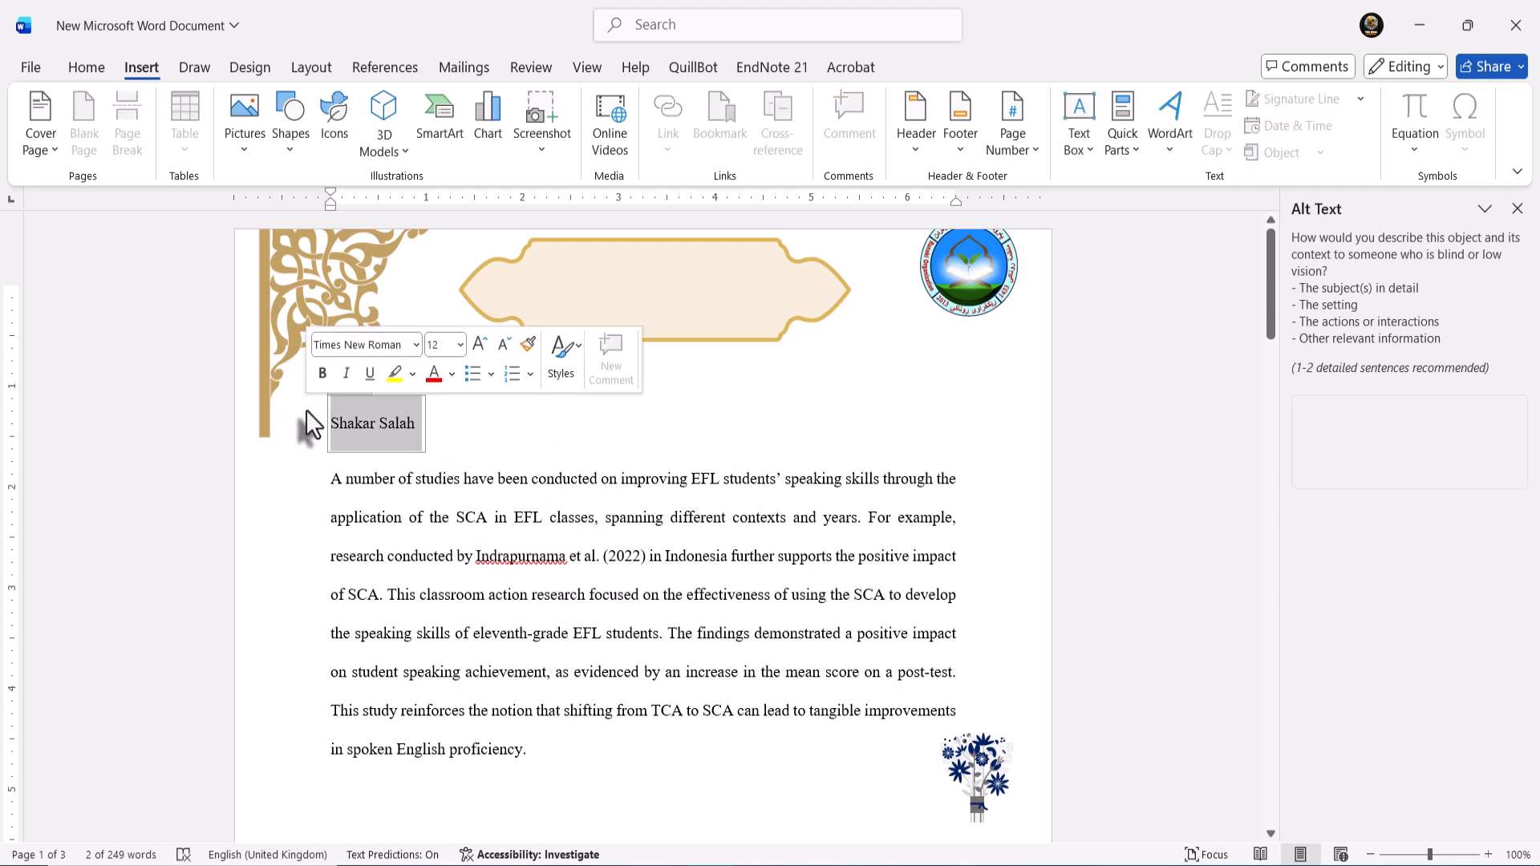
key("BackSpace")
left_click(306, 411)
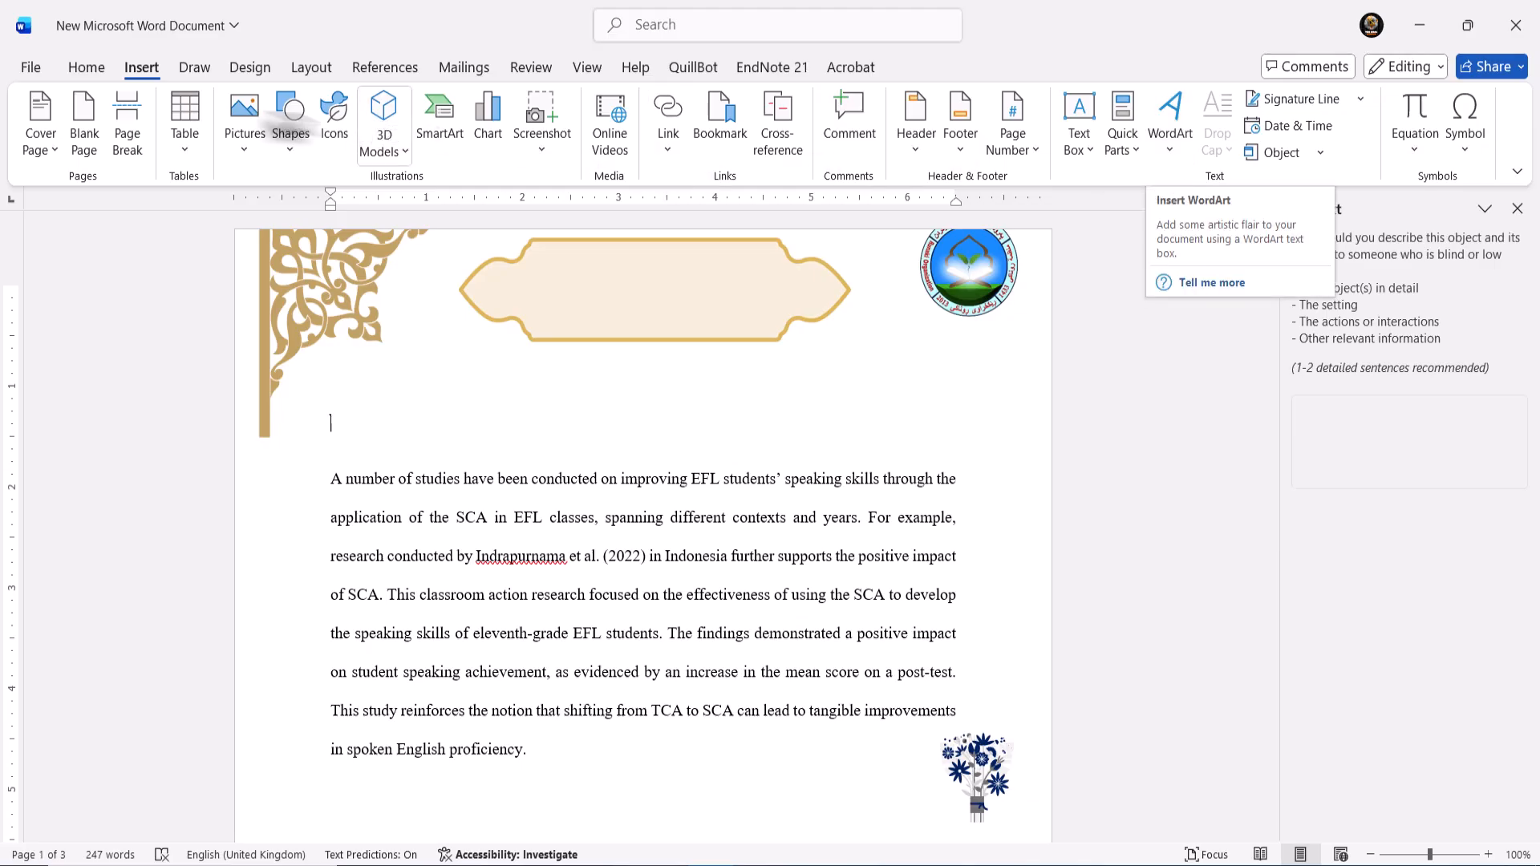
- Compare the Text Effects and Typography gallery with the WordArt style gallery without applying any style
left_click(99, 66)
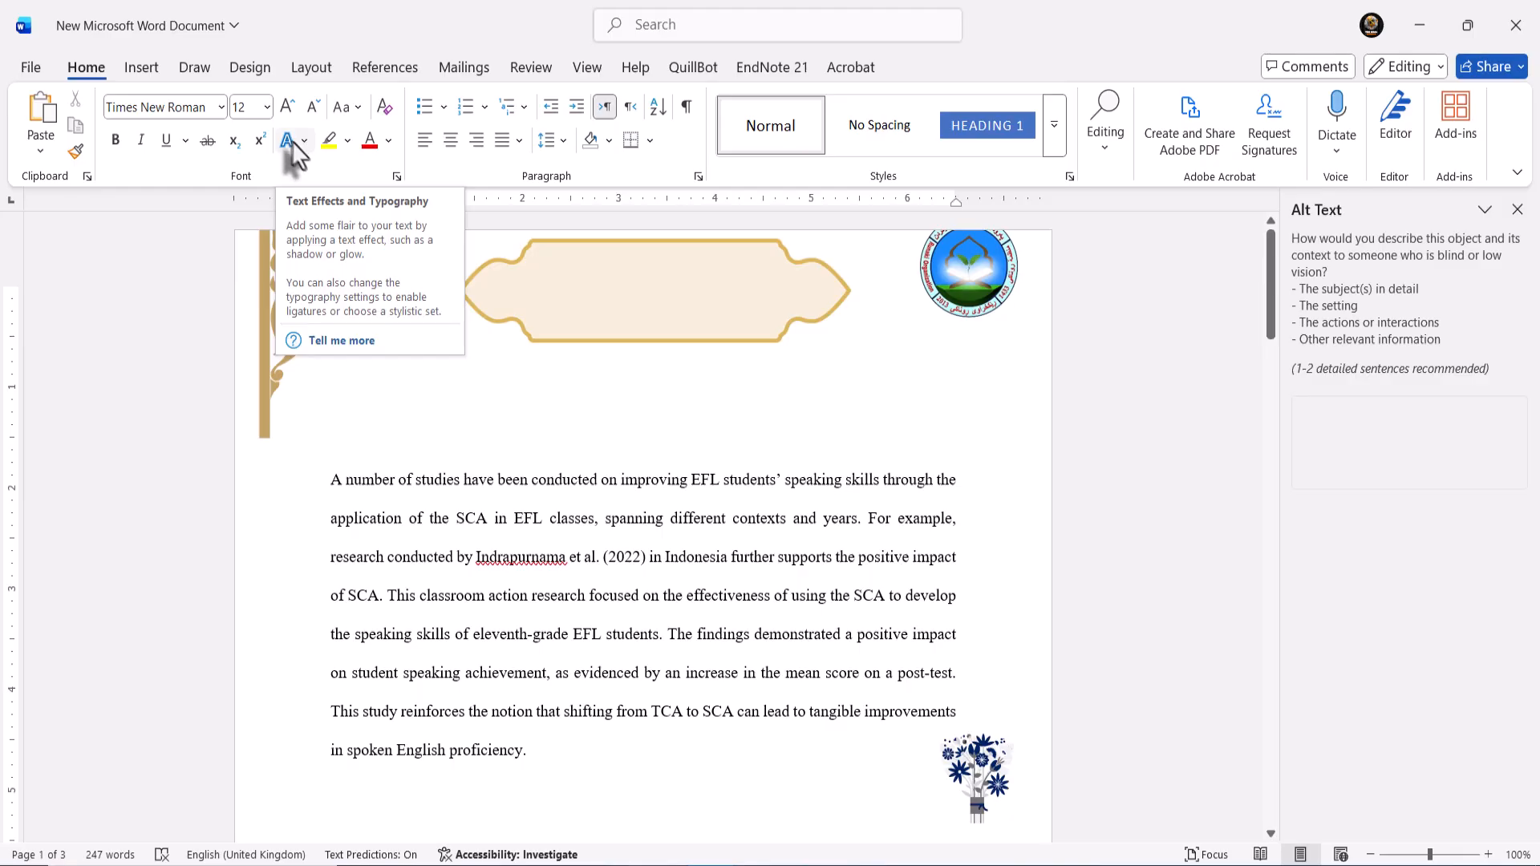
left_click(296, 141)
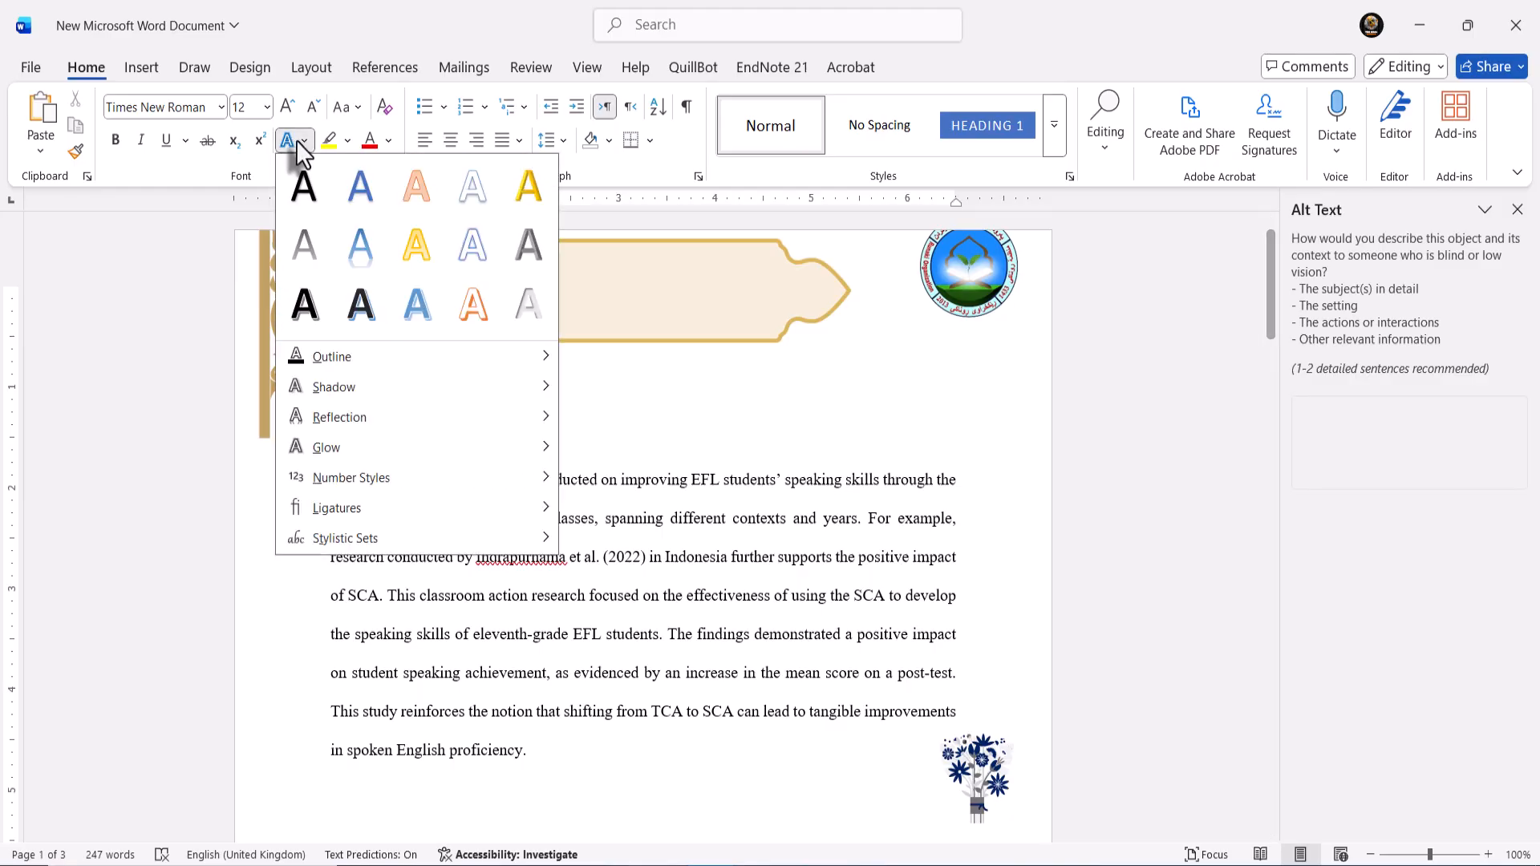
left_click(138, 70)
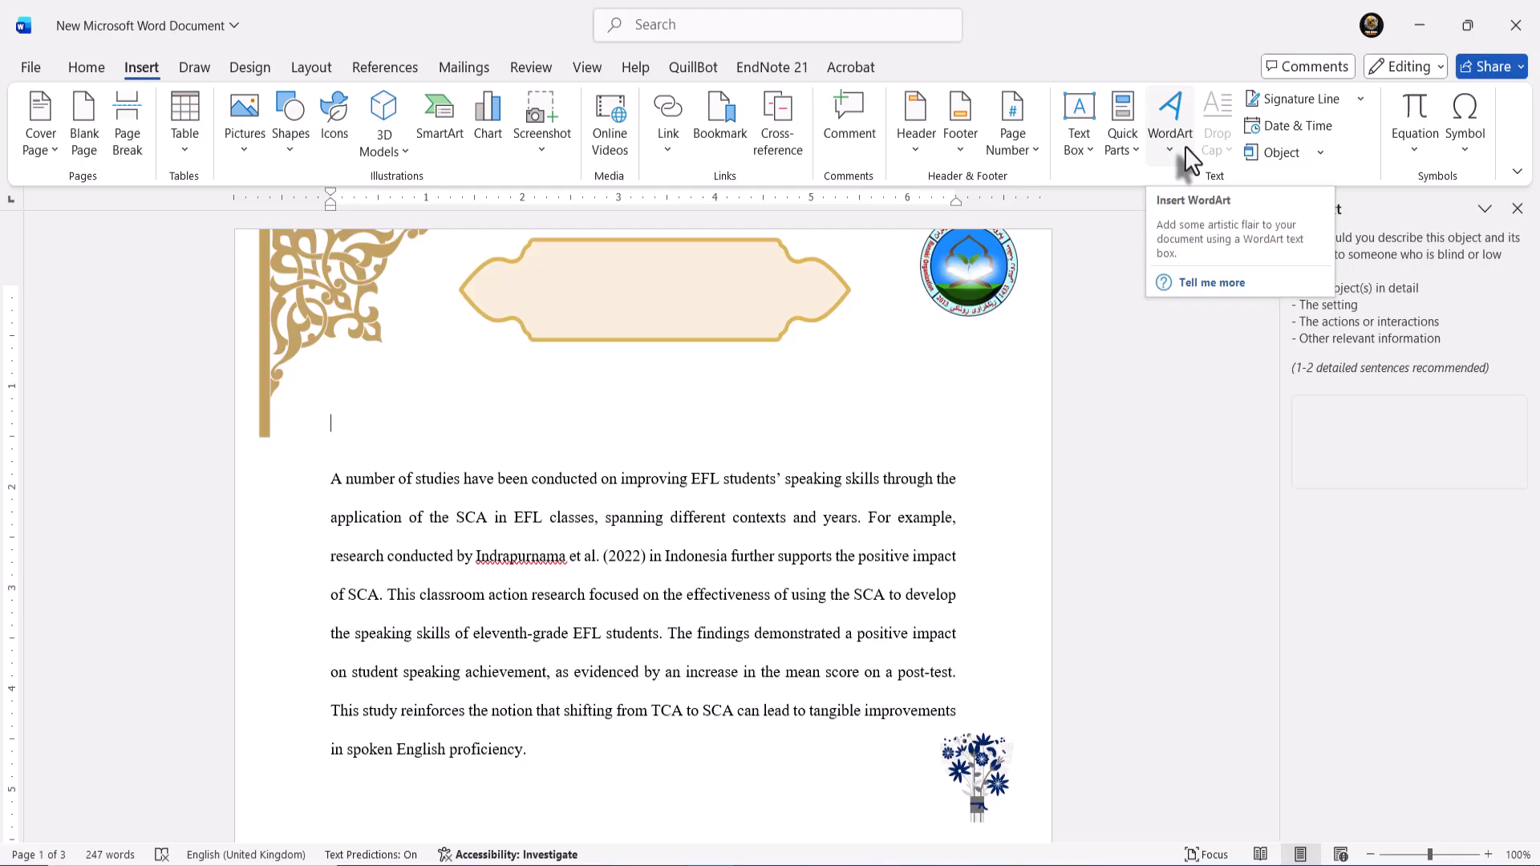
left_click(1181, 151)
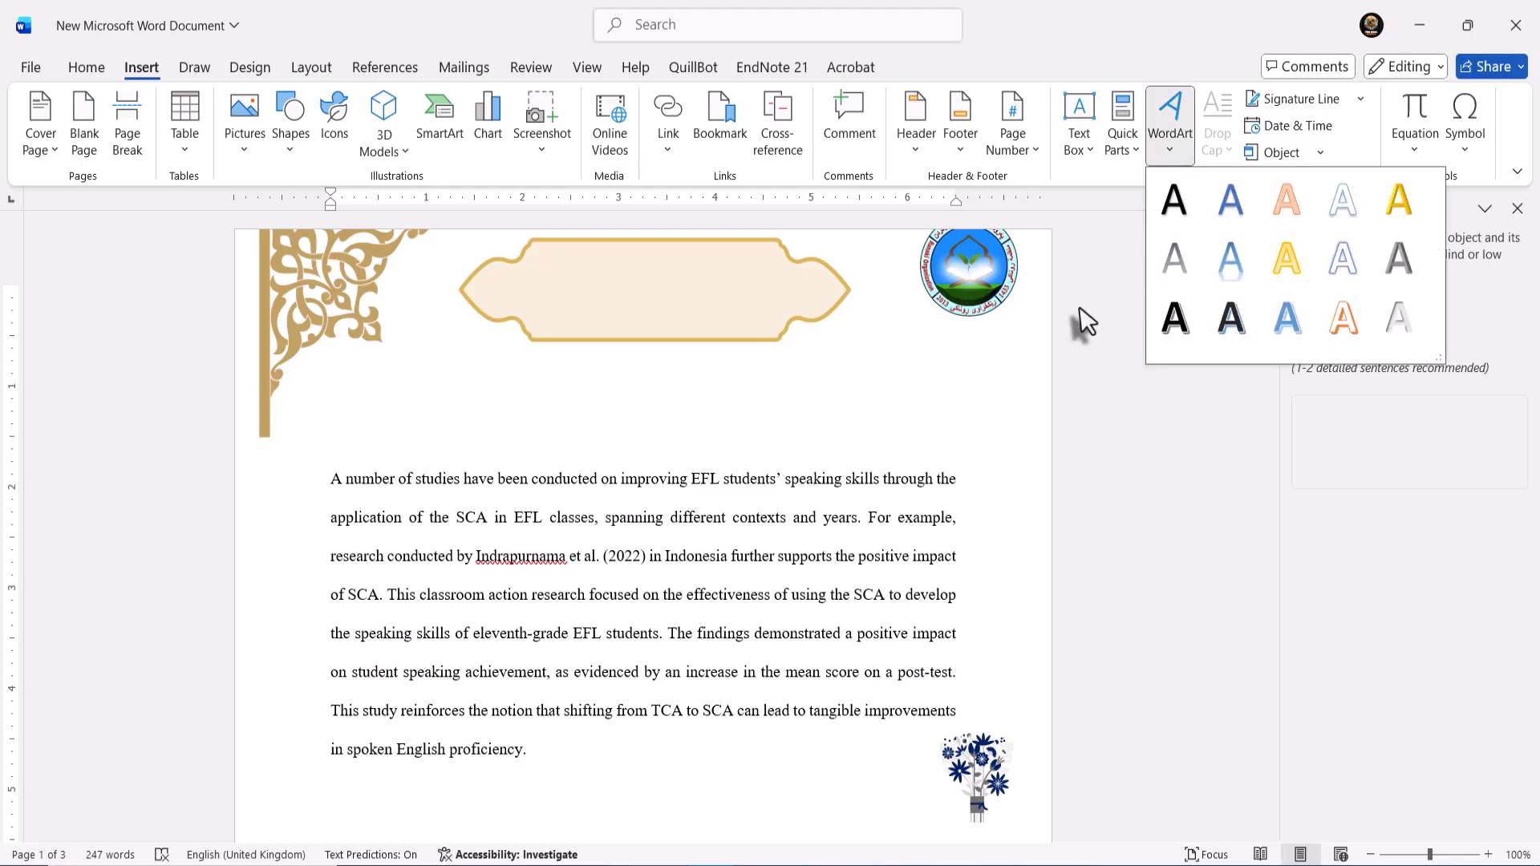
left_click(814, 437)
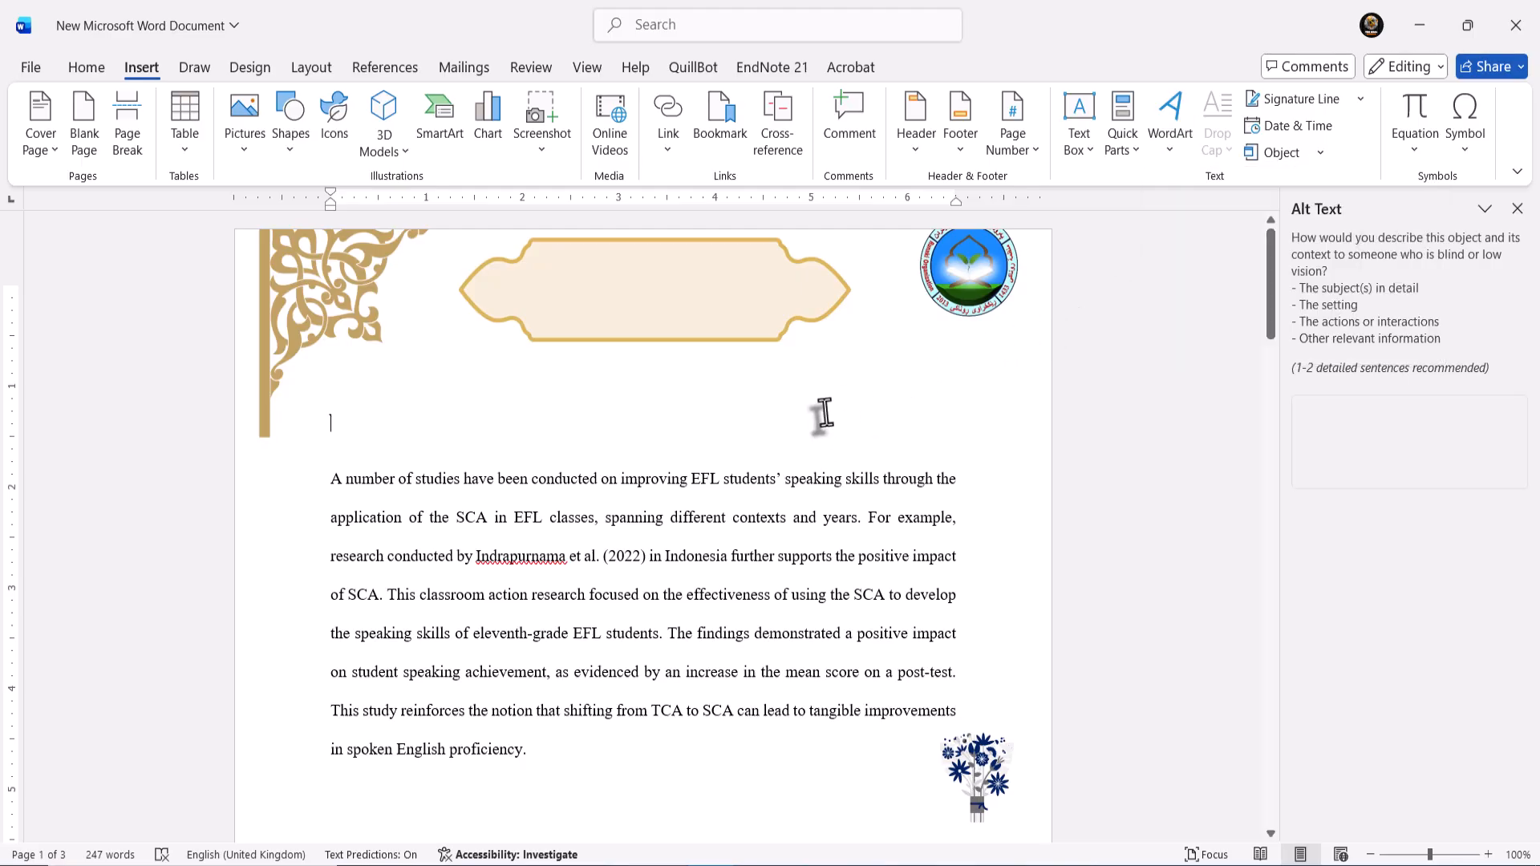
- Insert a Microsoft Office signature line with the signer's title Manager on the blank line above the first paragraph
left_click(1353, 103)
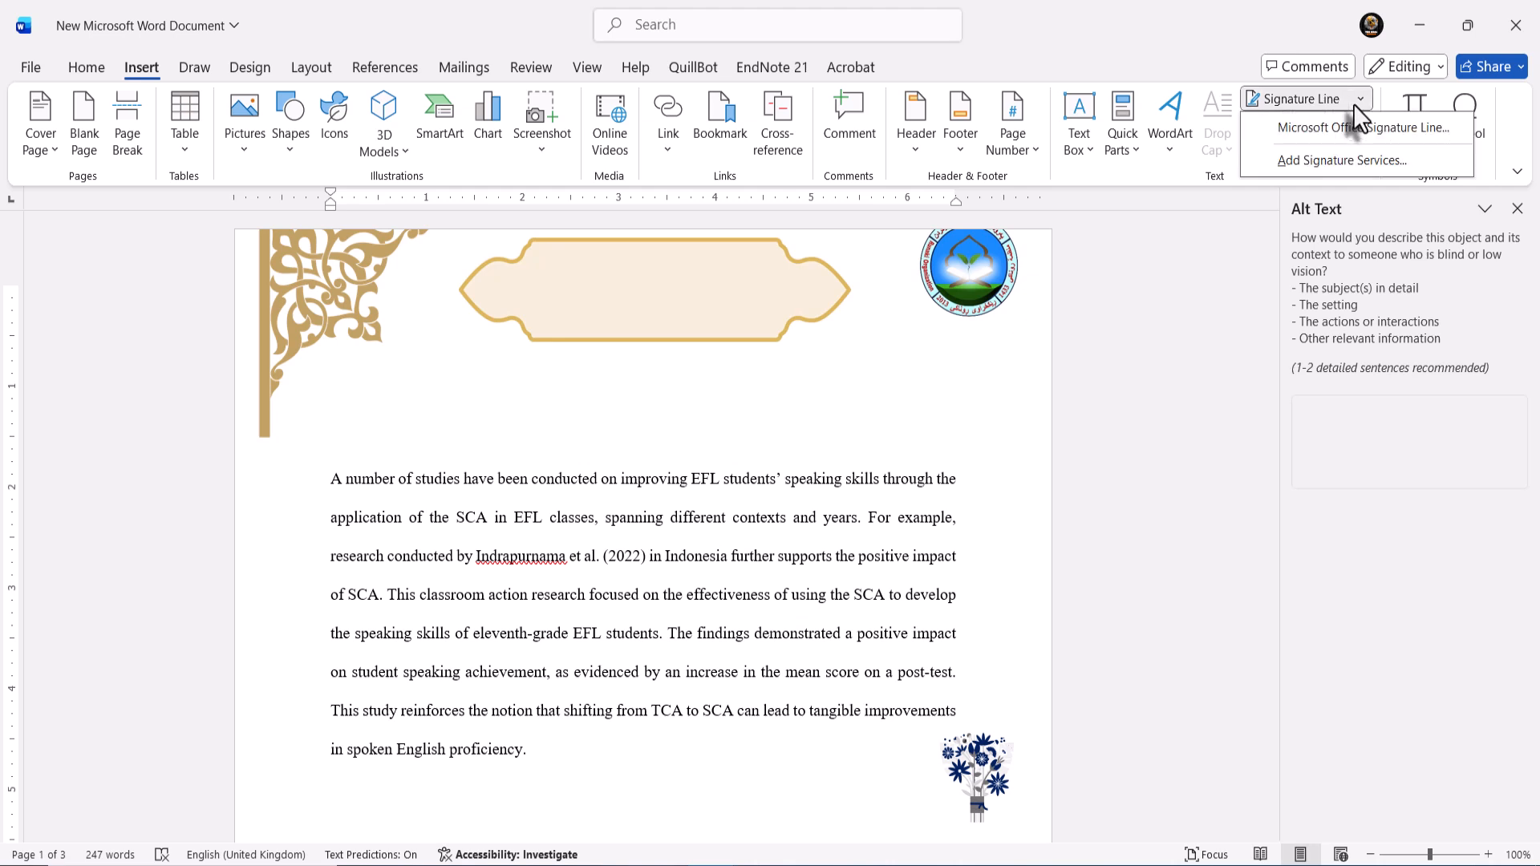
left_click(1316, 130)
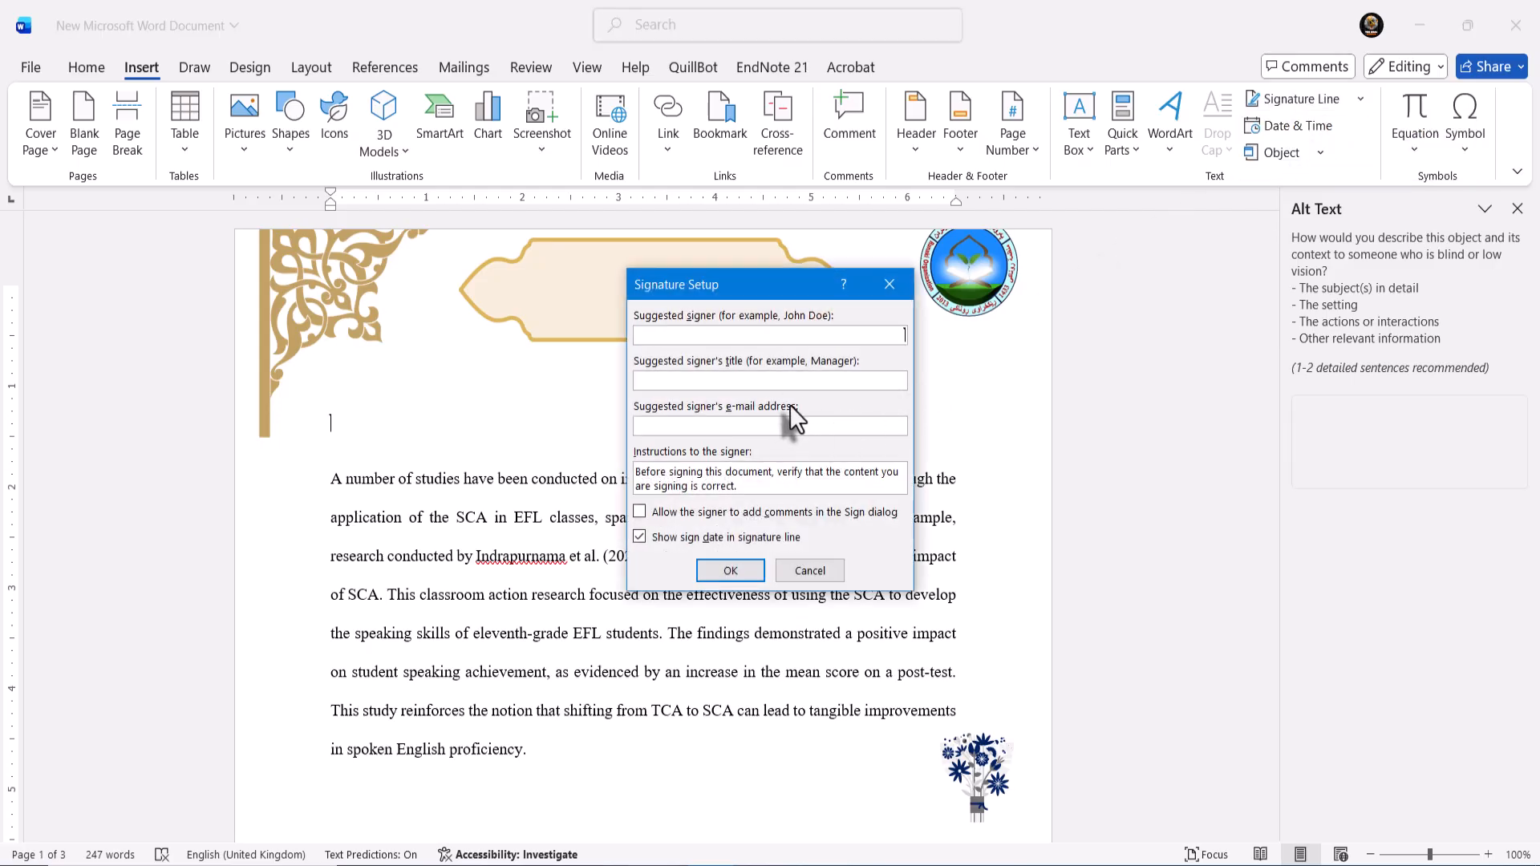
key("Return")
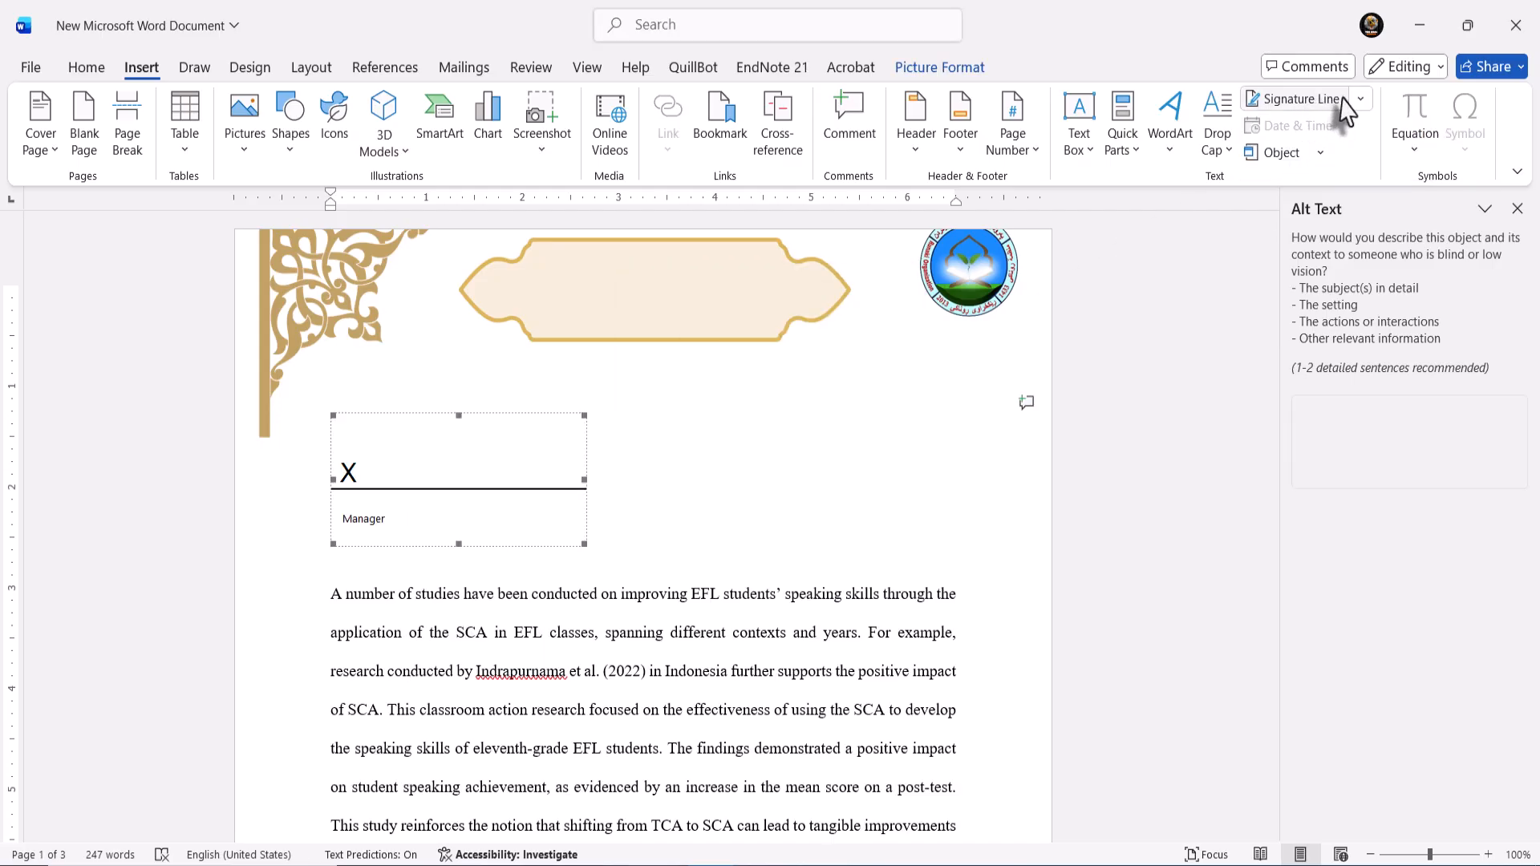
- Dismiss the reopened Signature Setup and delete the Manager signature line above the first paragraph
left_click(1315, 100)
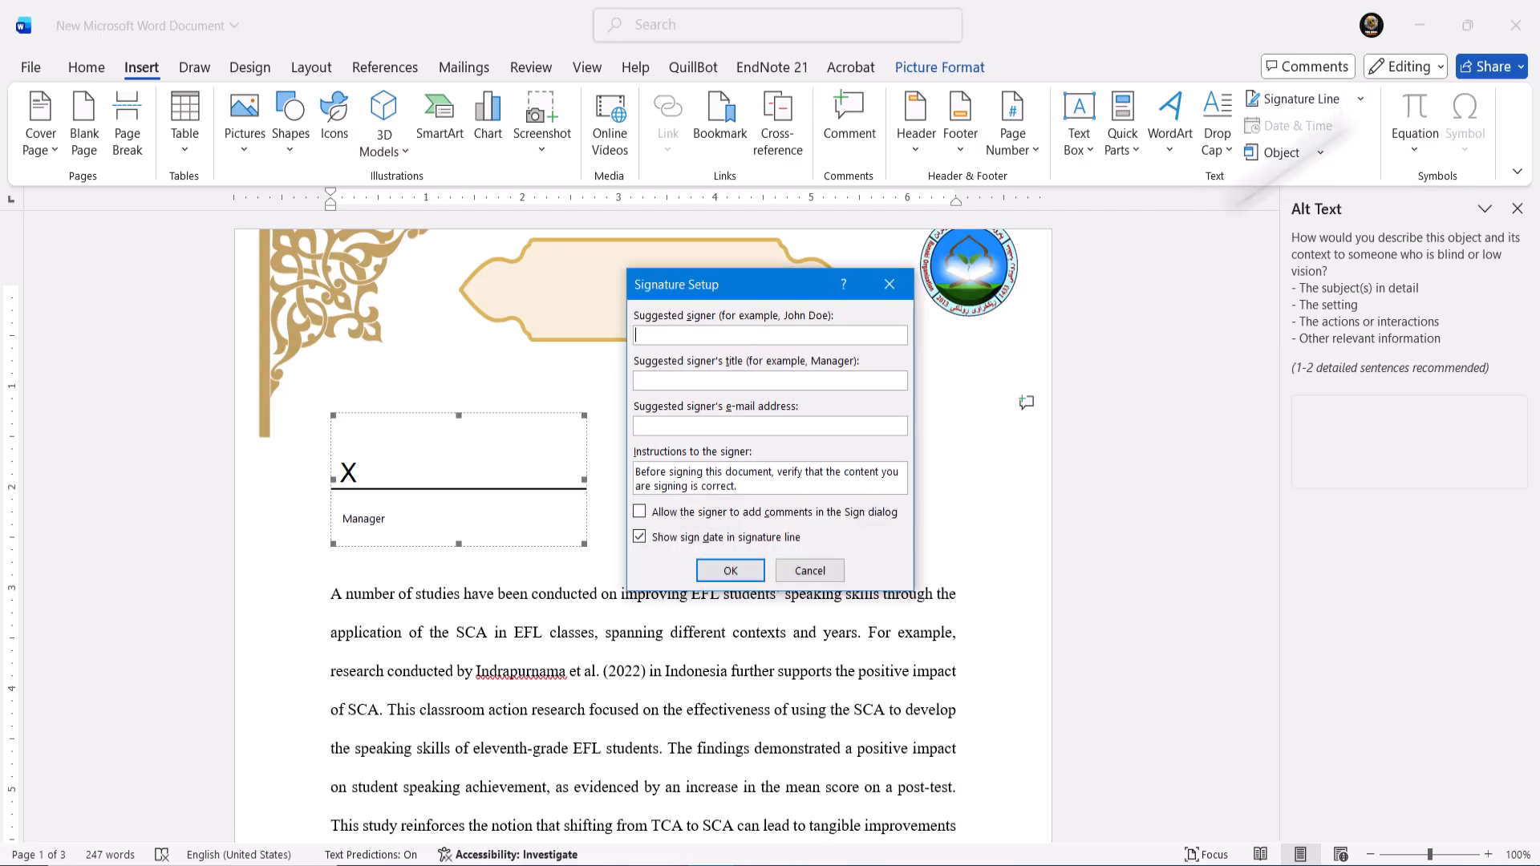
left_click(824, 567)
left_click(592, 554)
left_click(565, 544)
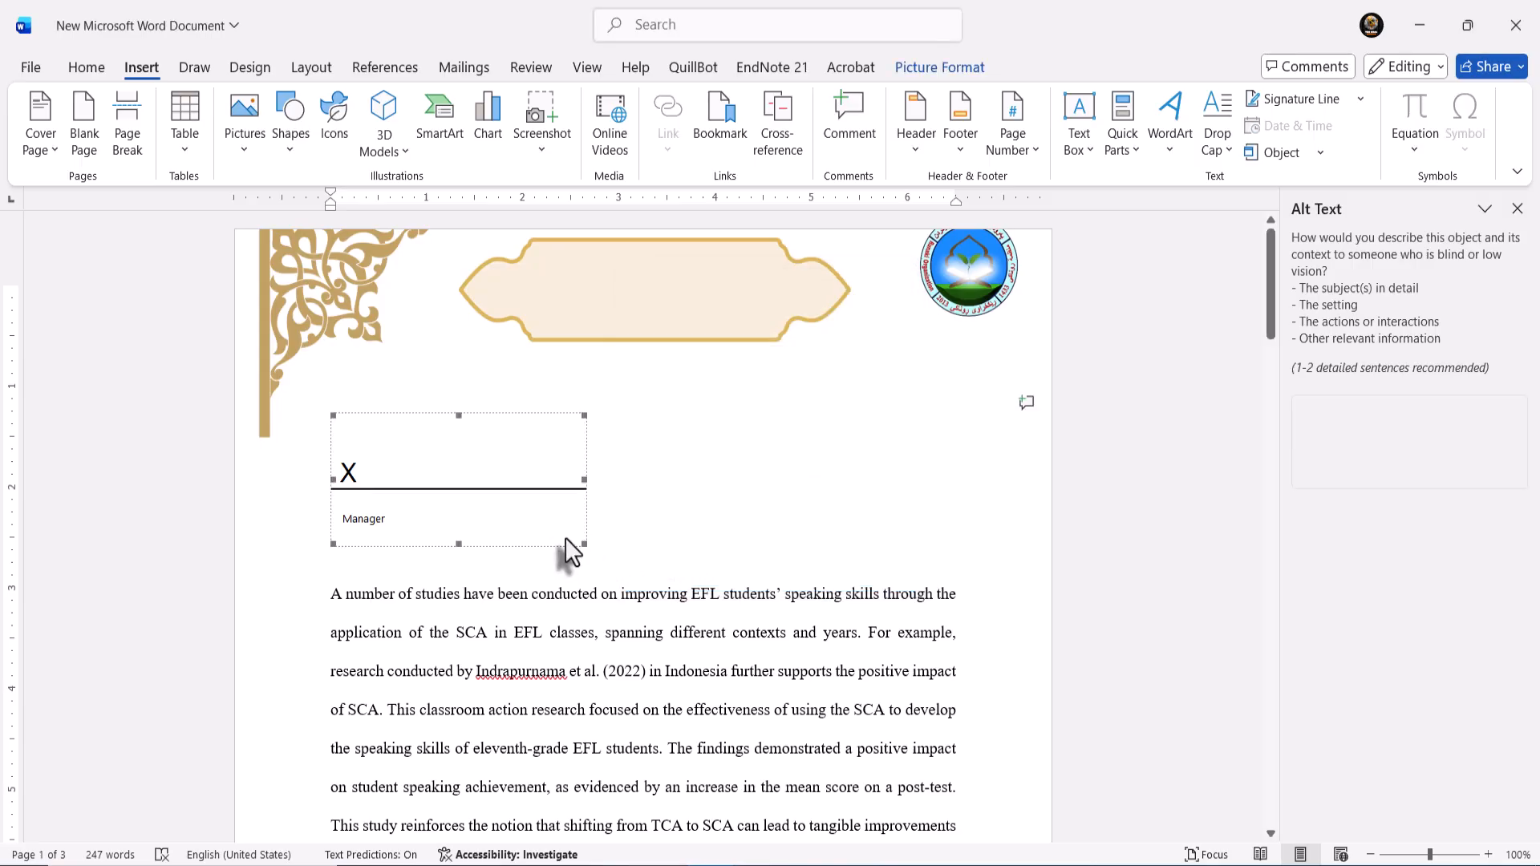
key("Delete")
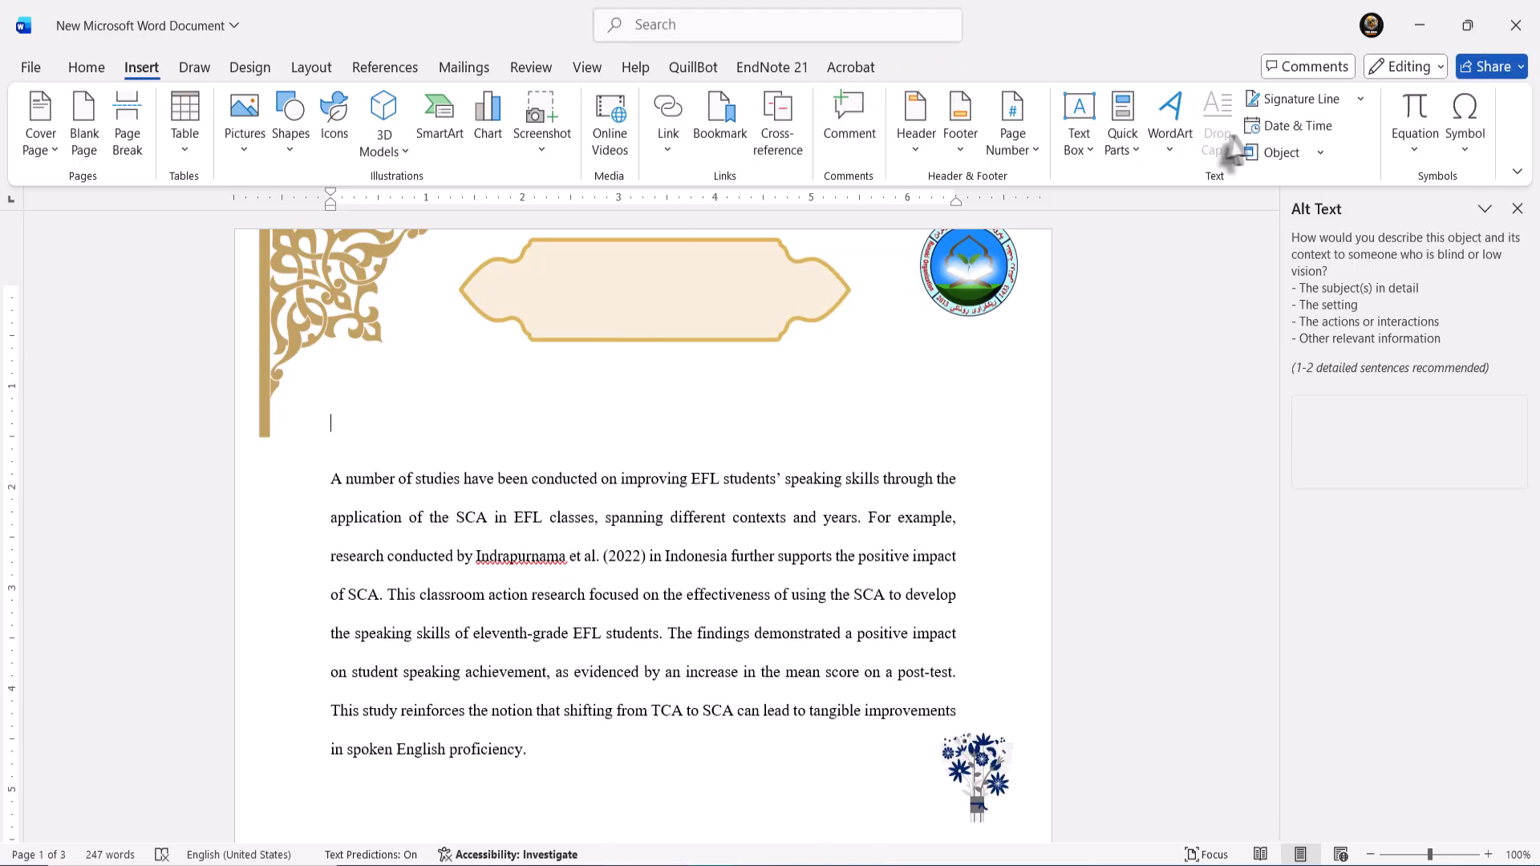
- Insert the date above the first paragraph using the Hijri calendar type and the "Rajab. 12, 47" format
left_click(1315, 129)
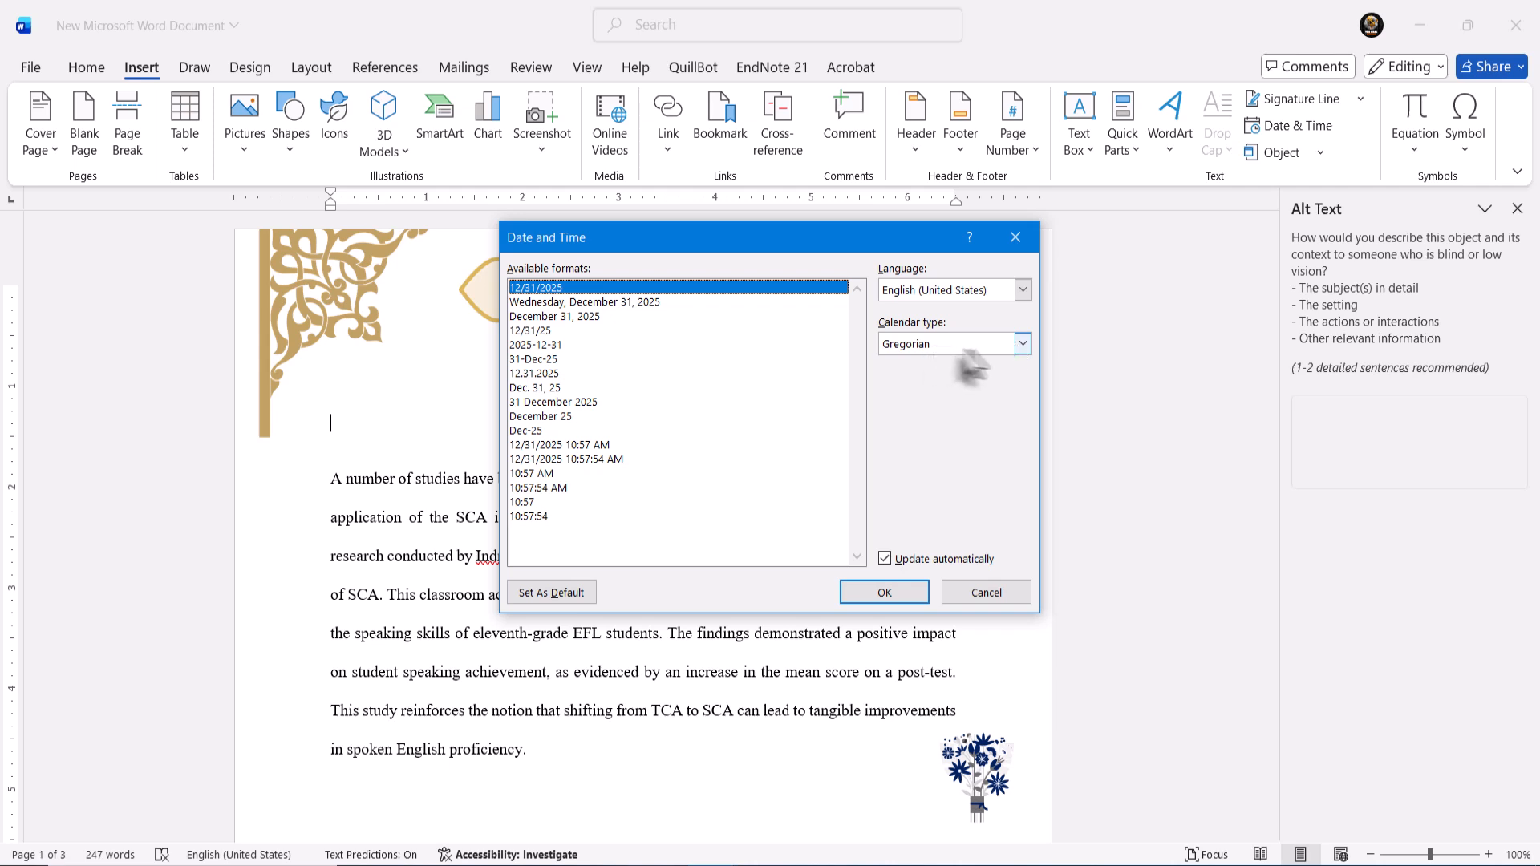
left_click(1012, 347)
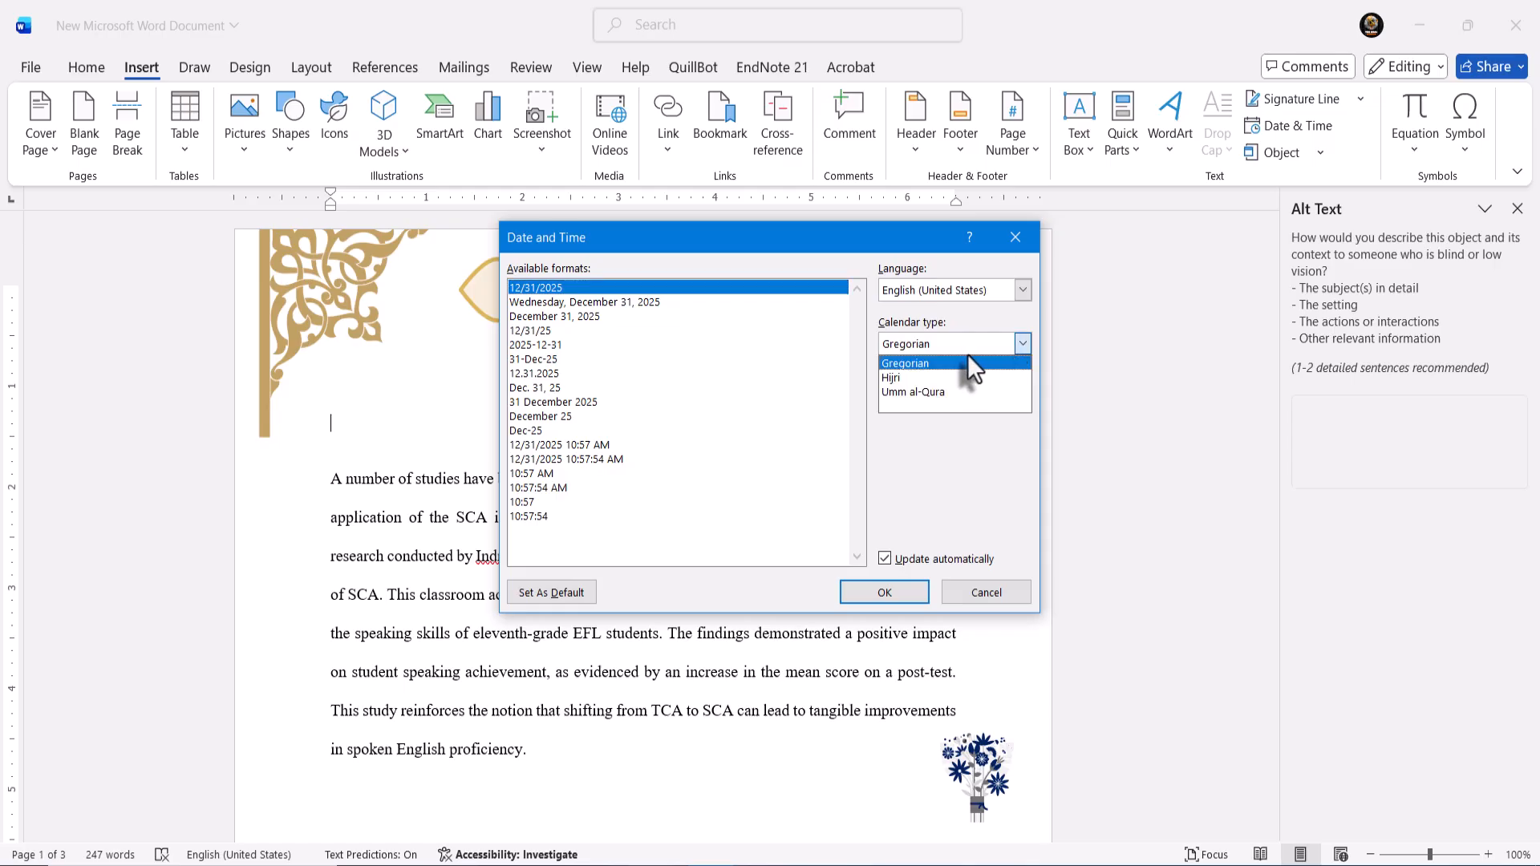
left_click(913, 393)
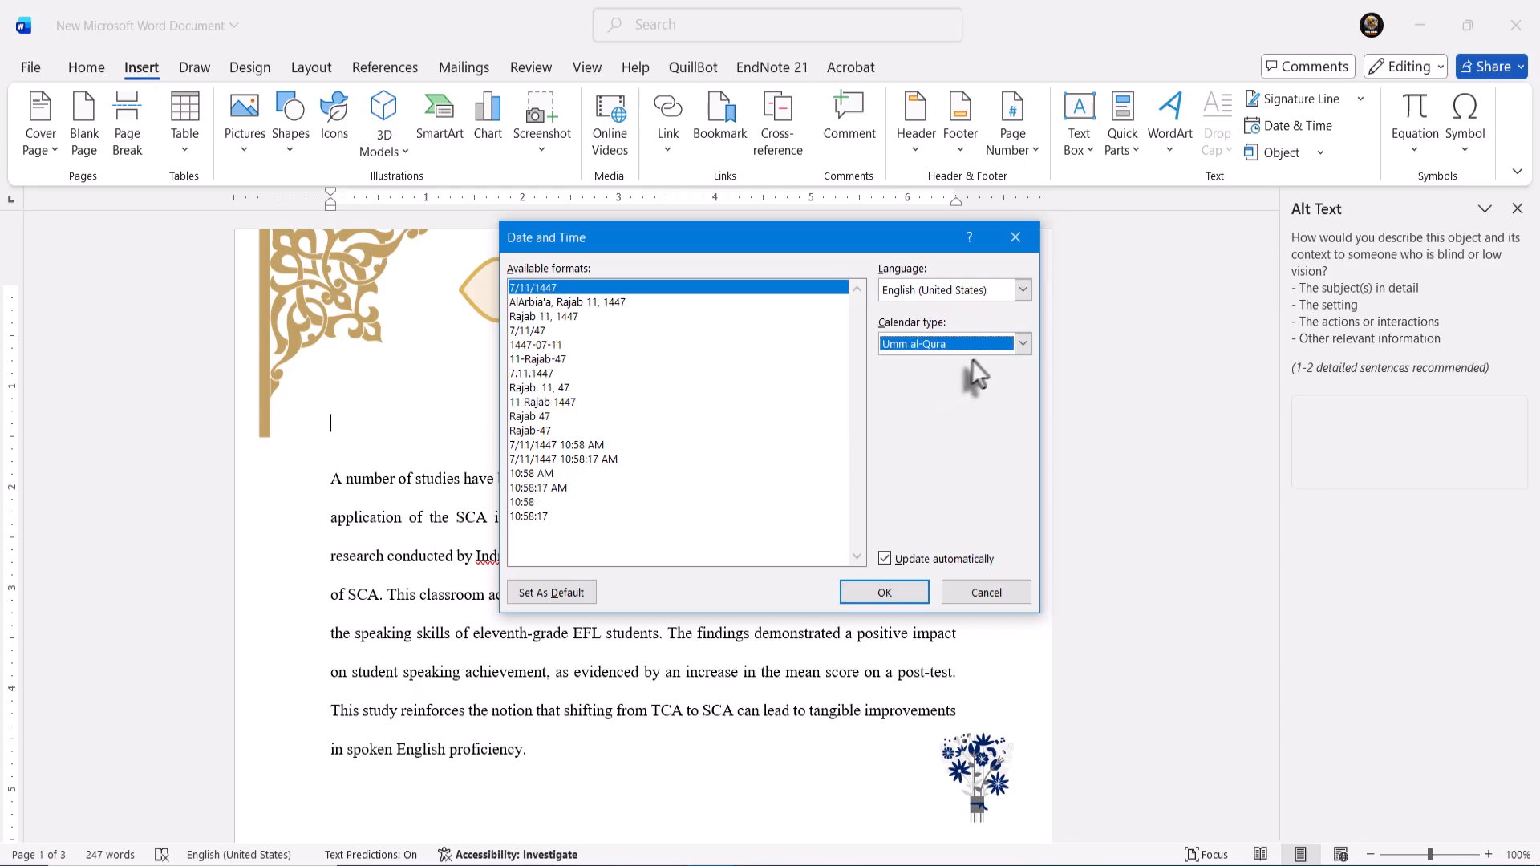
left_click(985, 349)
left_click(929, 380)
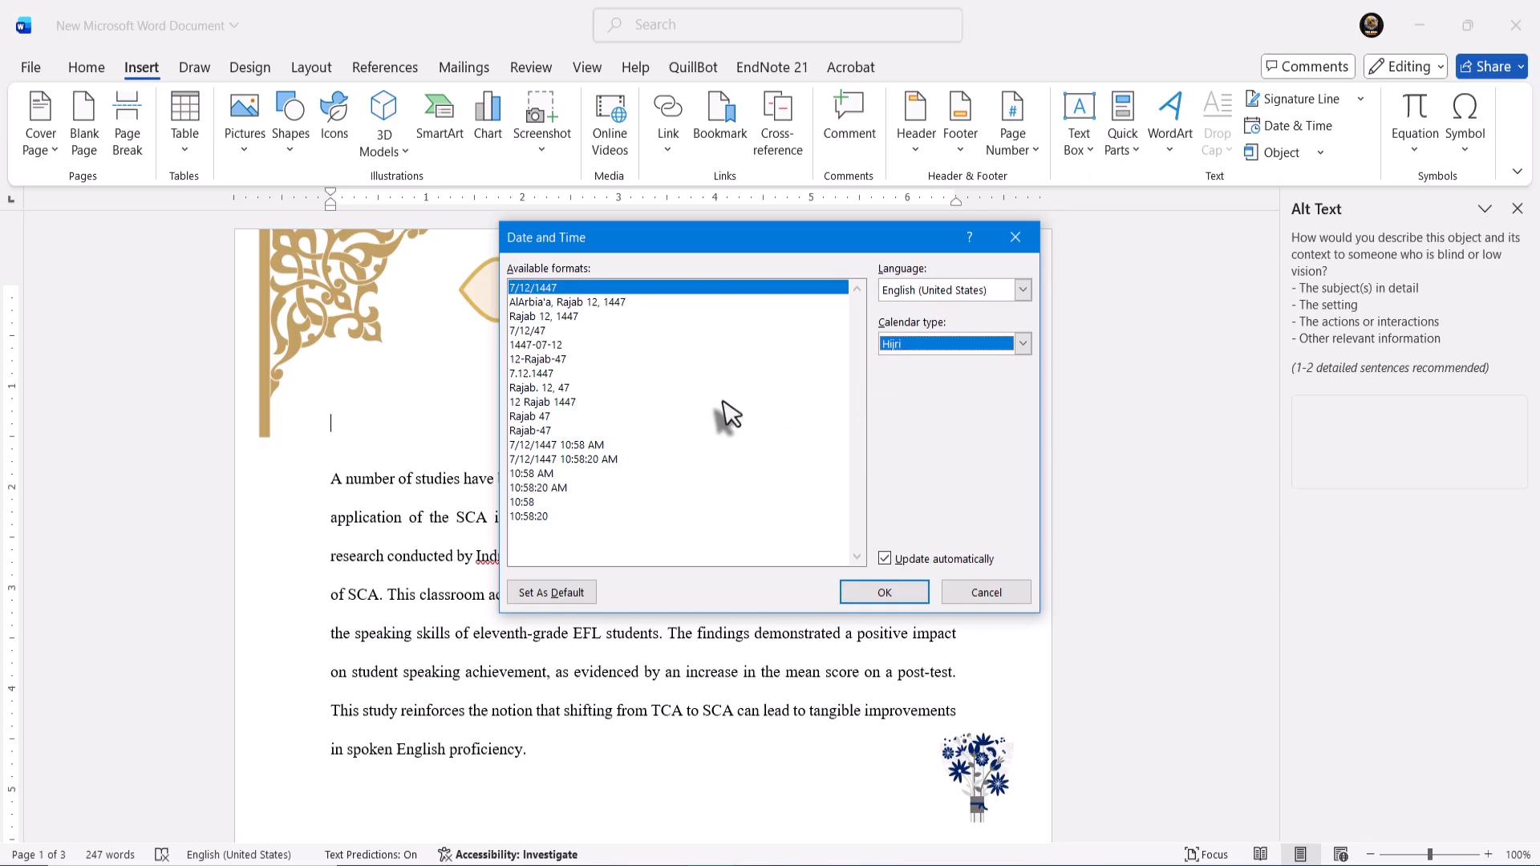
left_click(565, 388)
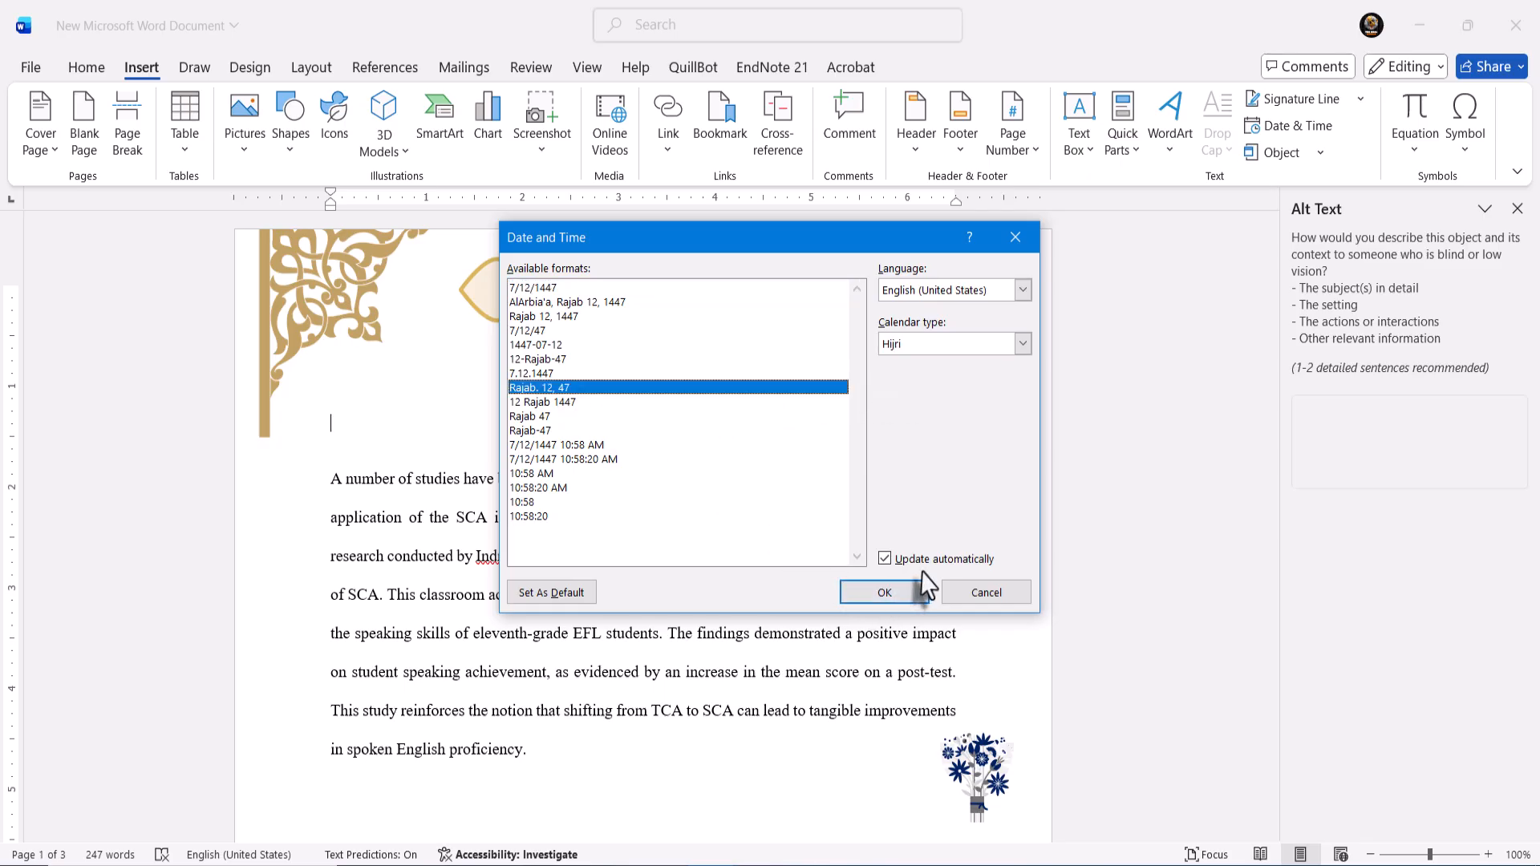
left_click(898, 592)
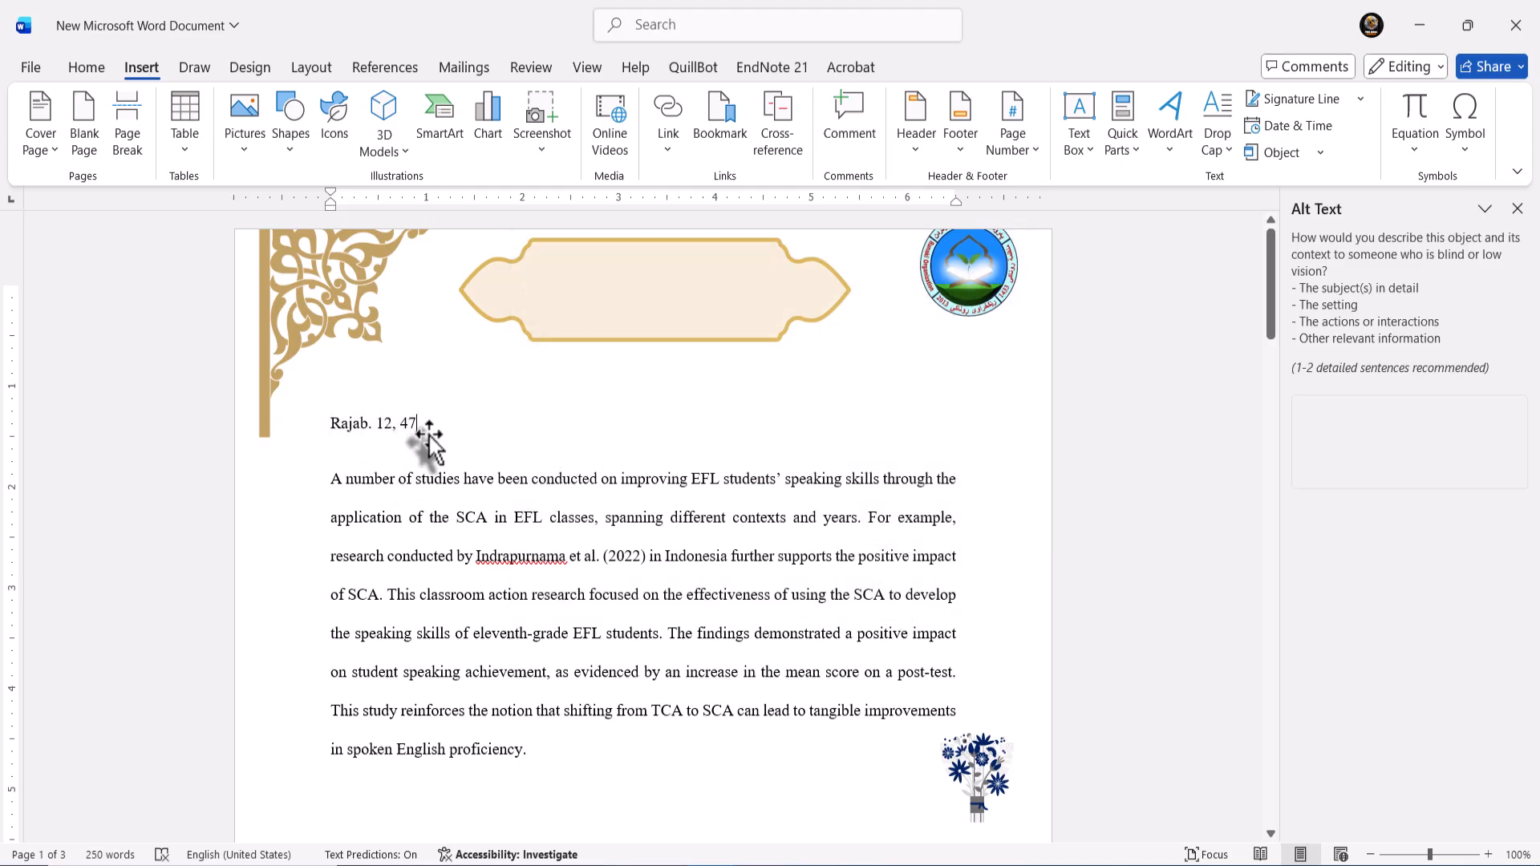
- Insert an Arabic (Iraq) date in the Gregorian "31 كانون الأول، 25" format within the existing Hijri date above the first paragraph
left_click(391, 430)
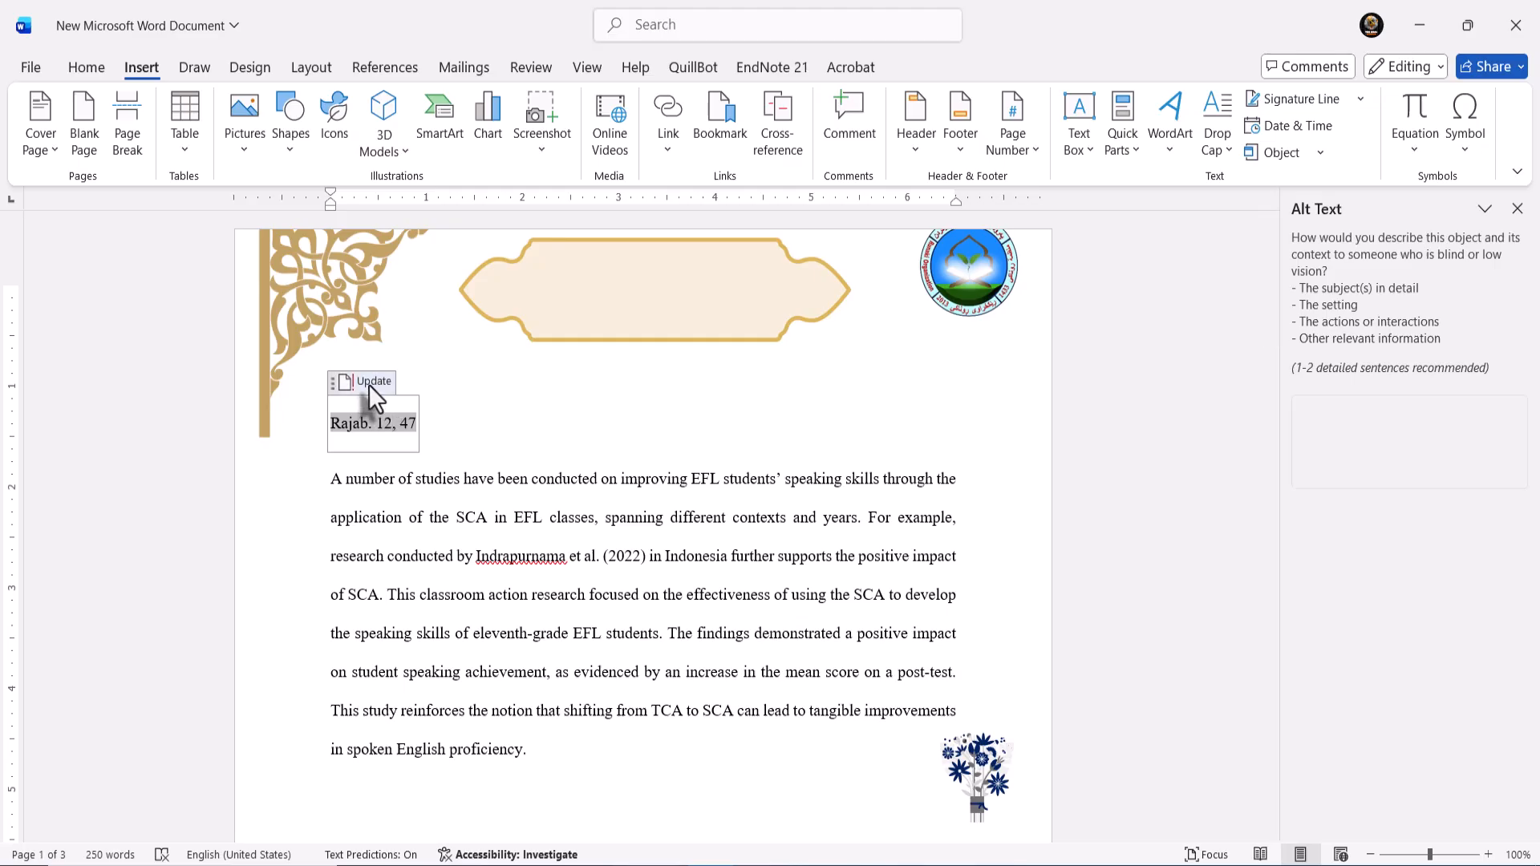
left_click(499, 555)
left_click(386, 425)
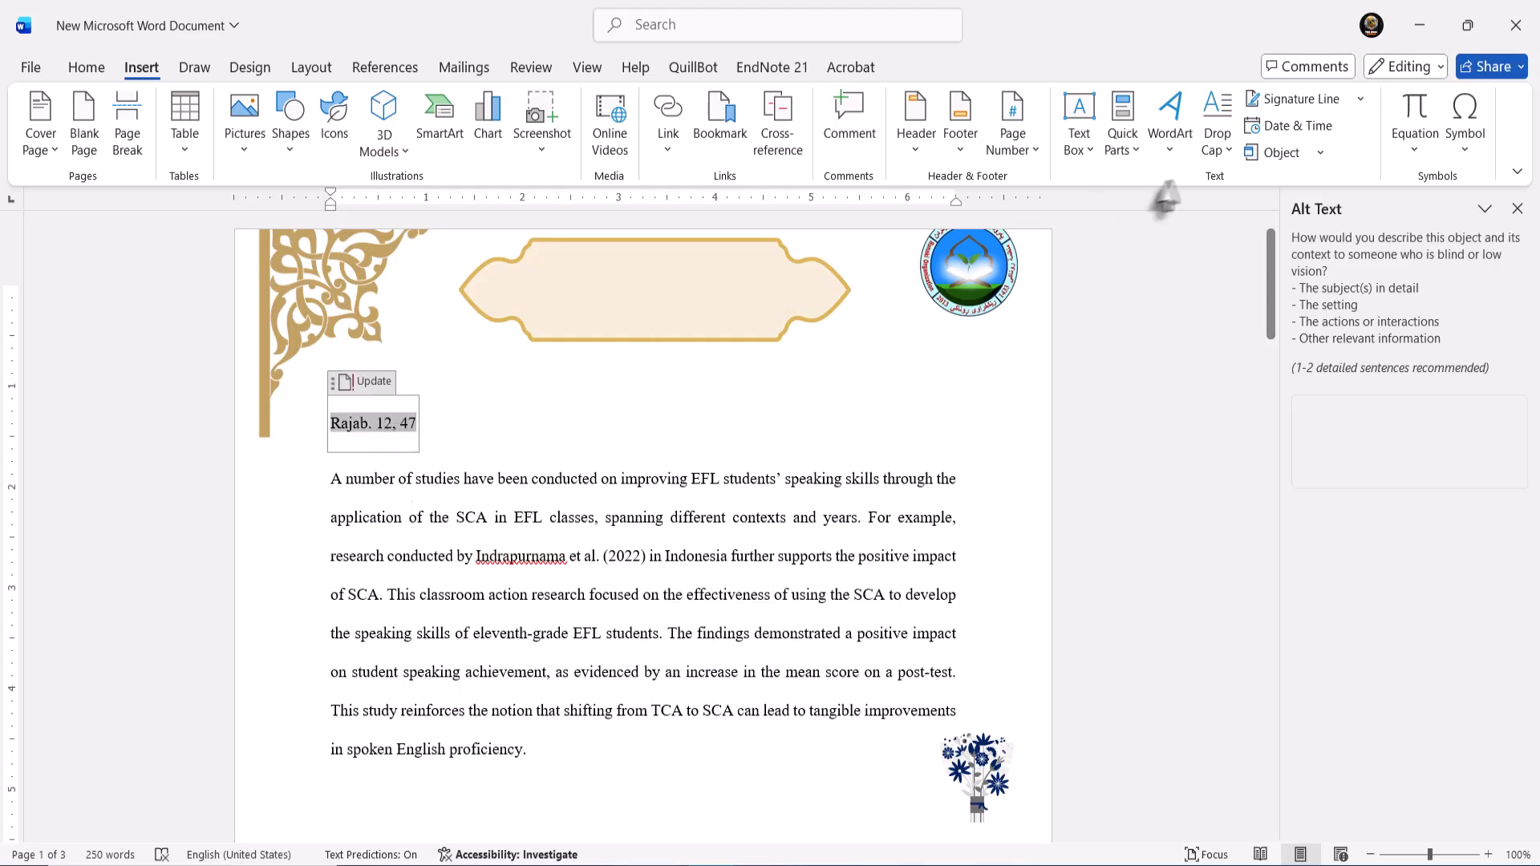
left_click(1314, 130)
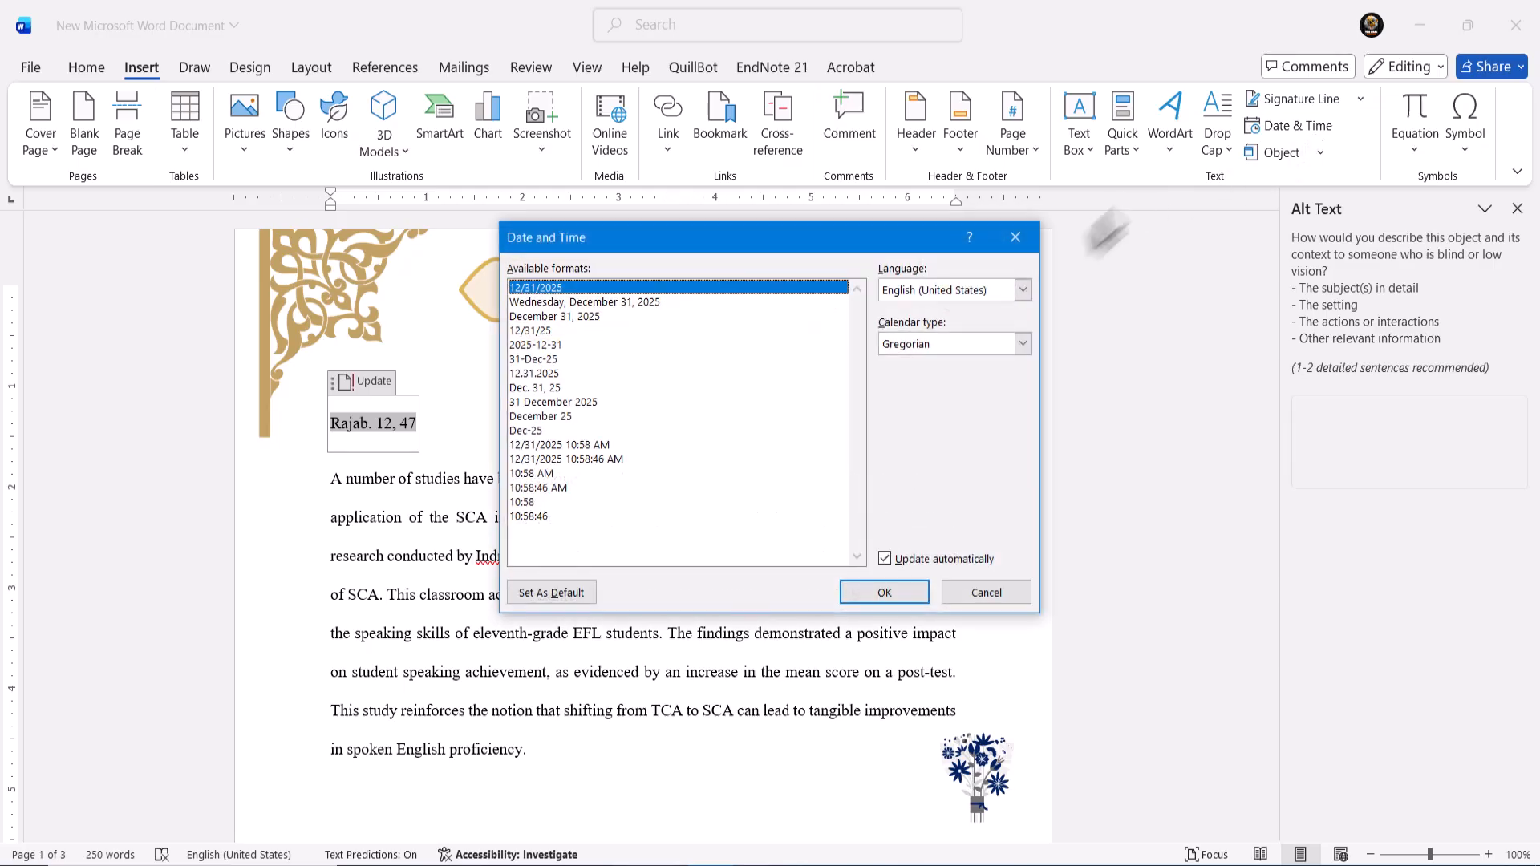
left_click(1018, 289)
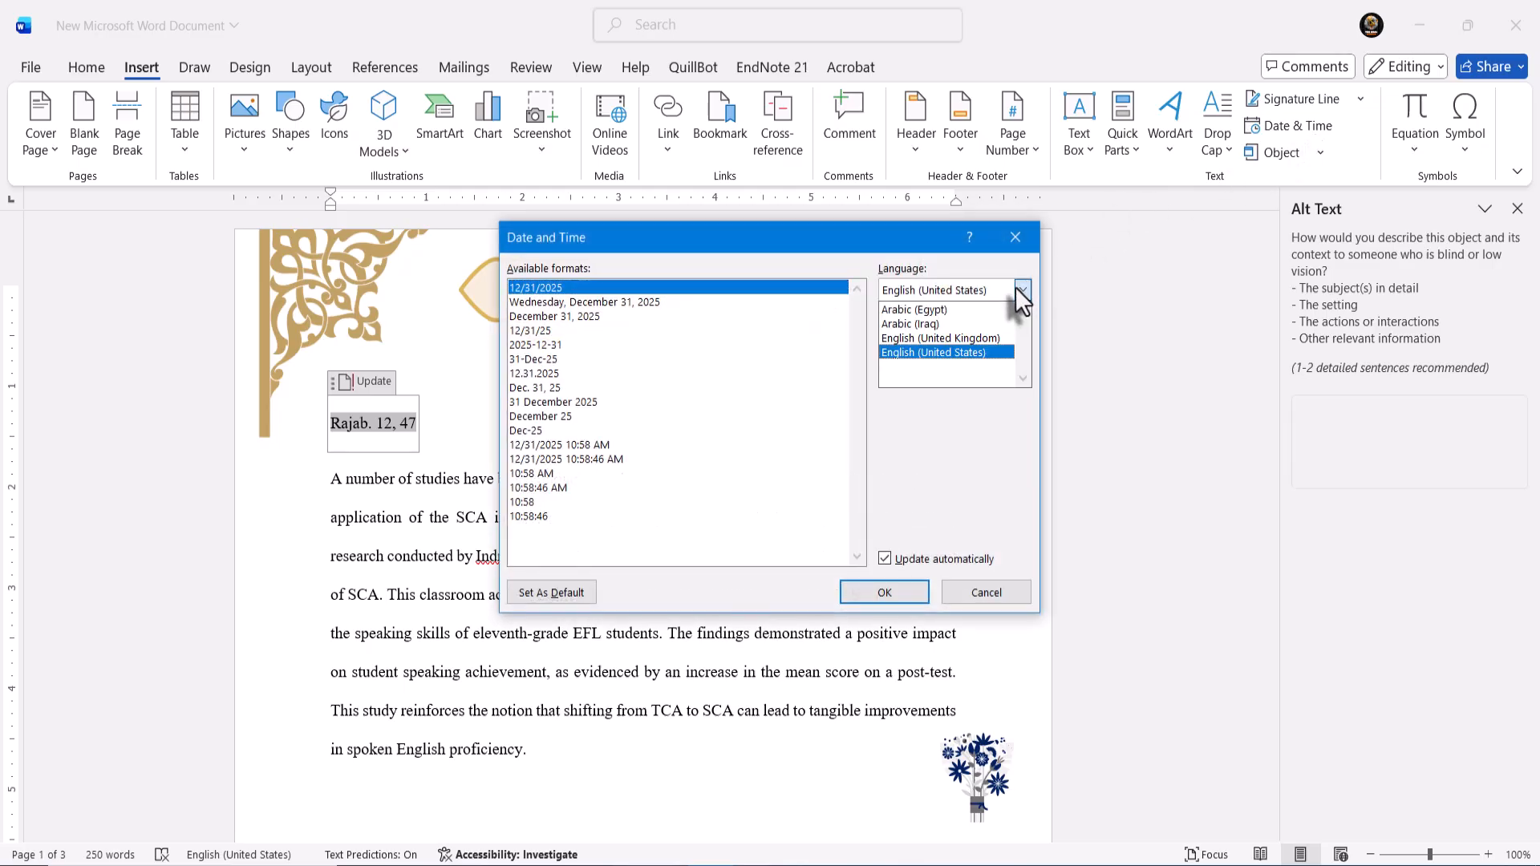
left_click(964, 324)
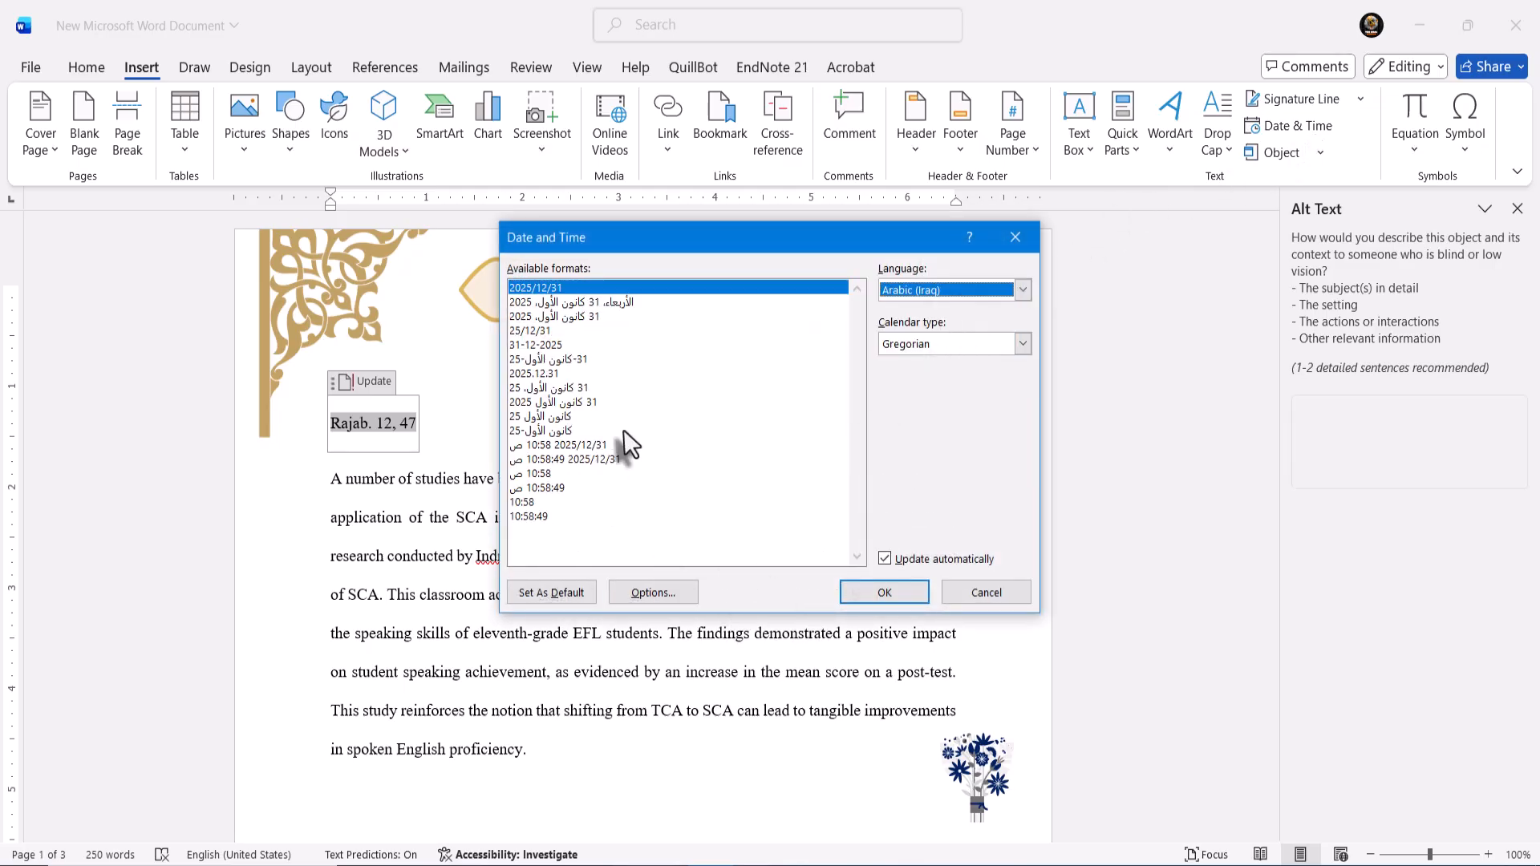
left_click(565, 390)
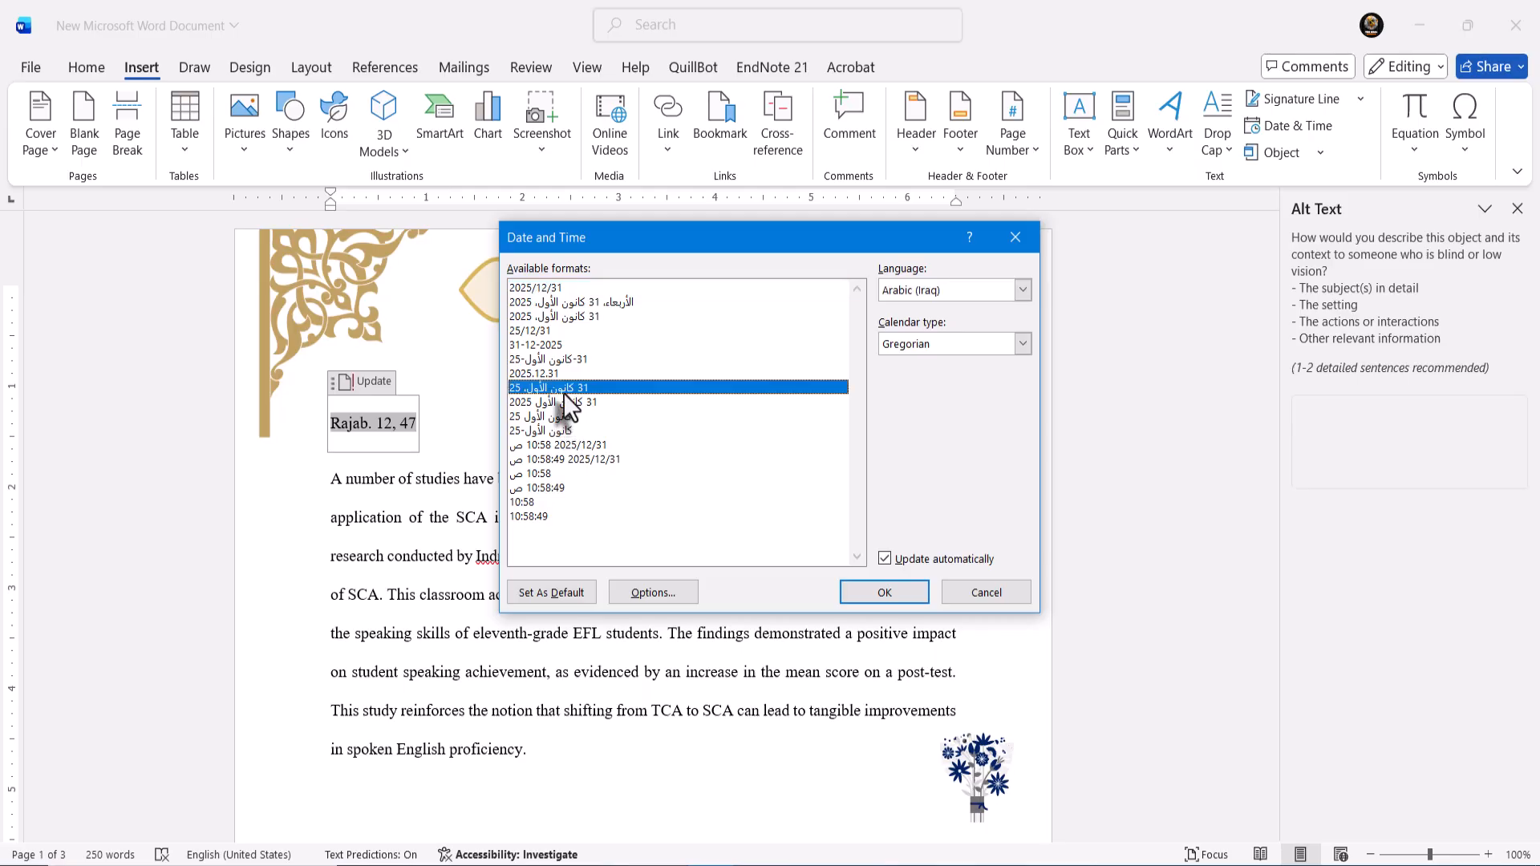
left_click(883, 593)
left_click(748, 575)
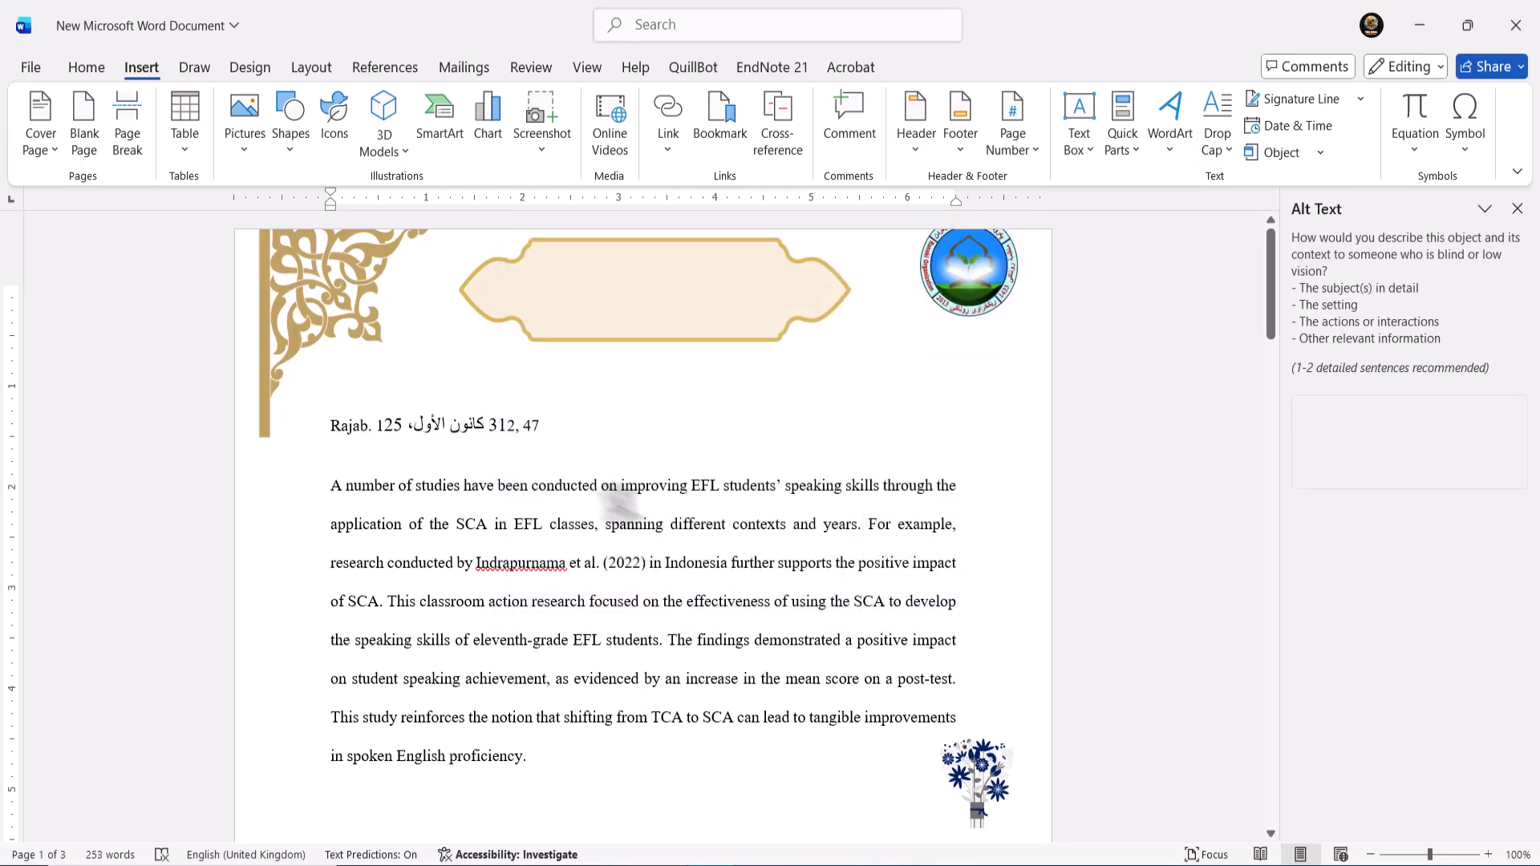
- Delete the combined Hijri and Arabic date text from the line above the first paragraph
left_click(521, 429)
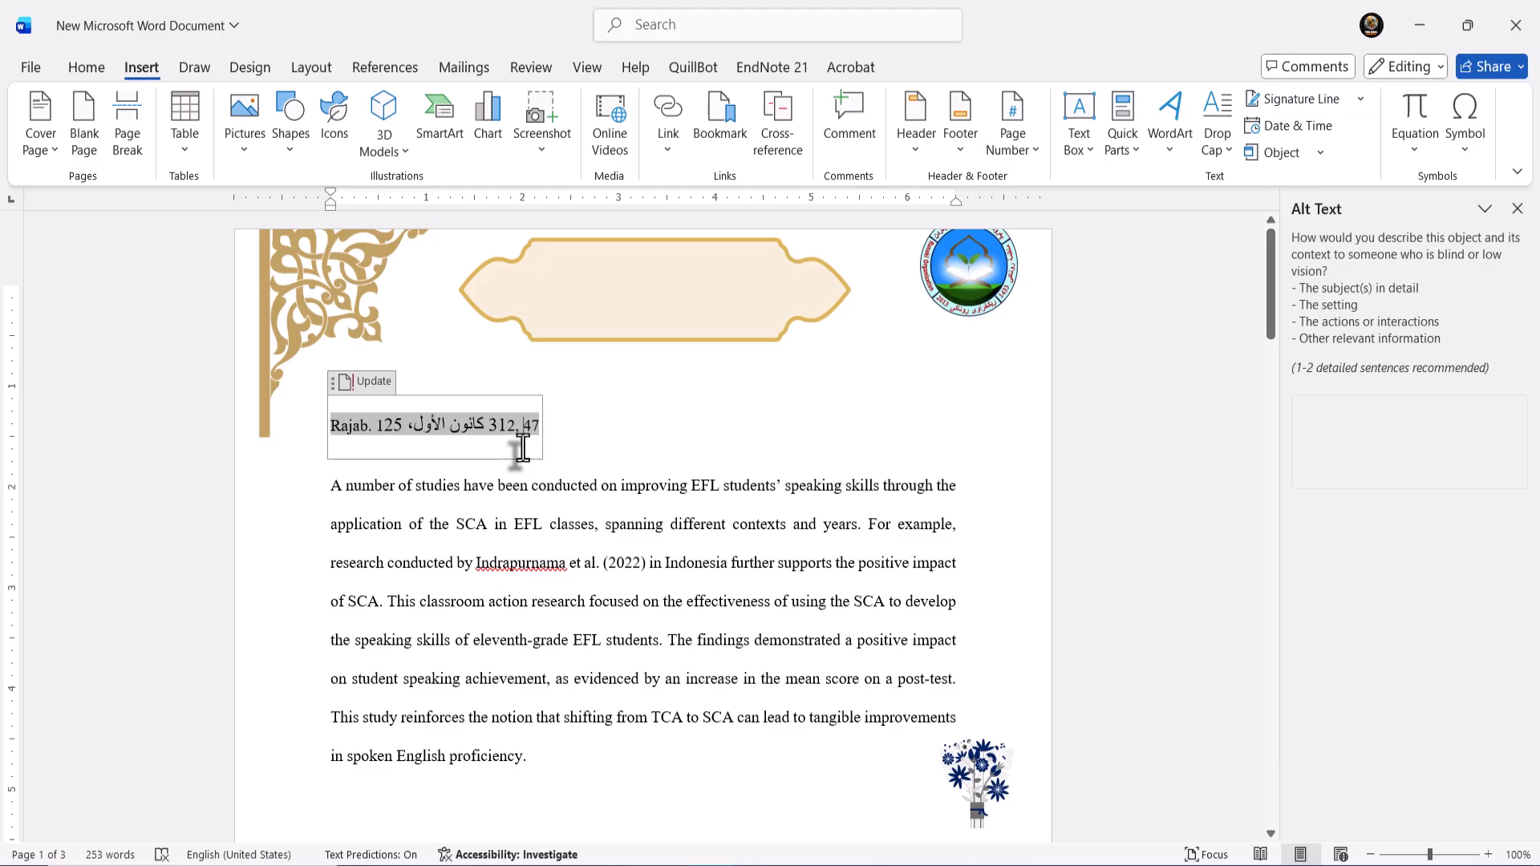
key("ctrl+a")
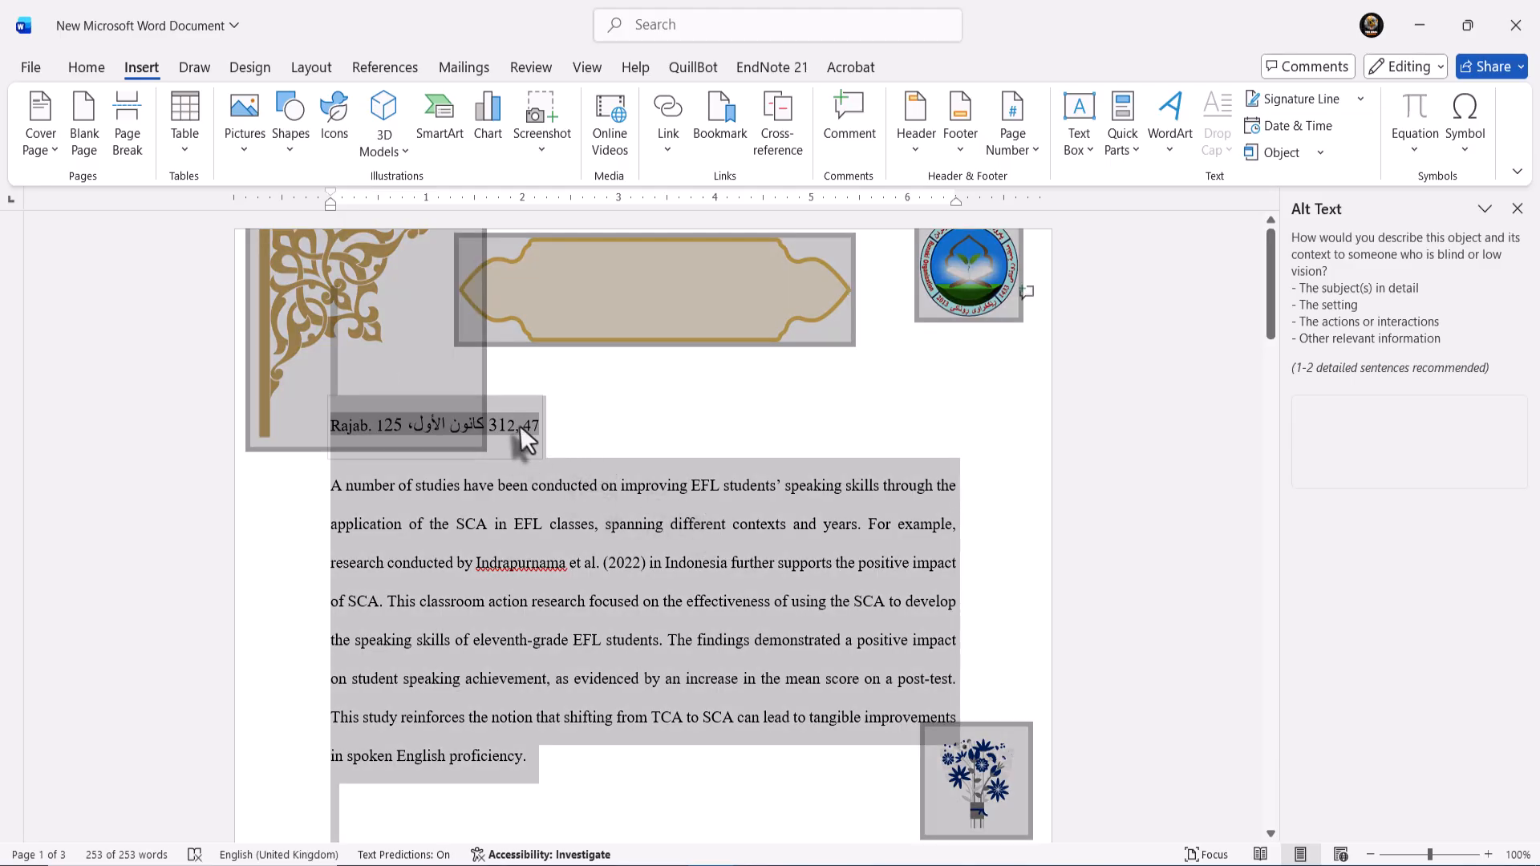
left_click(519, 426)
key("BackSpace")
key("BackSpace")
left_click(518, 427)
key("BackSpace")
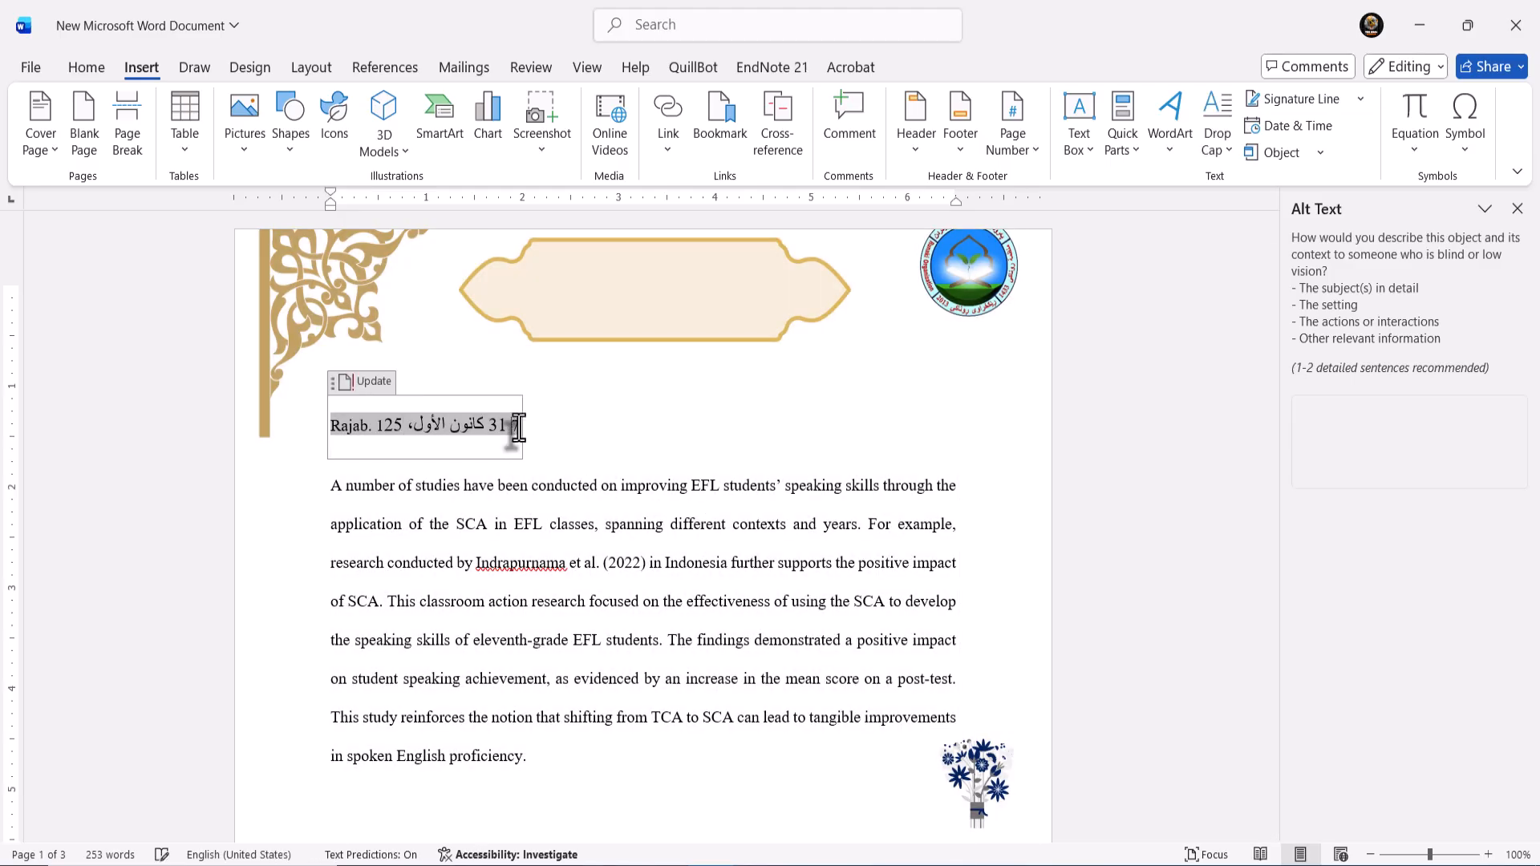
key("BackSpace")
key("BackSpace")
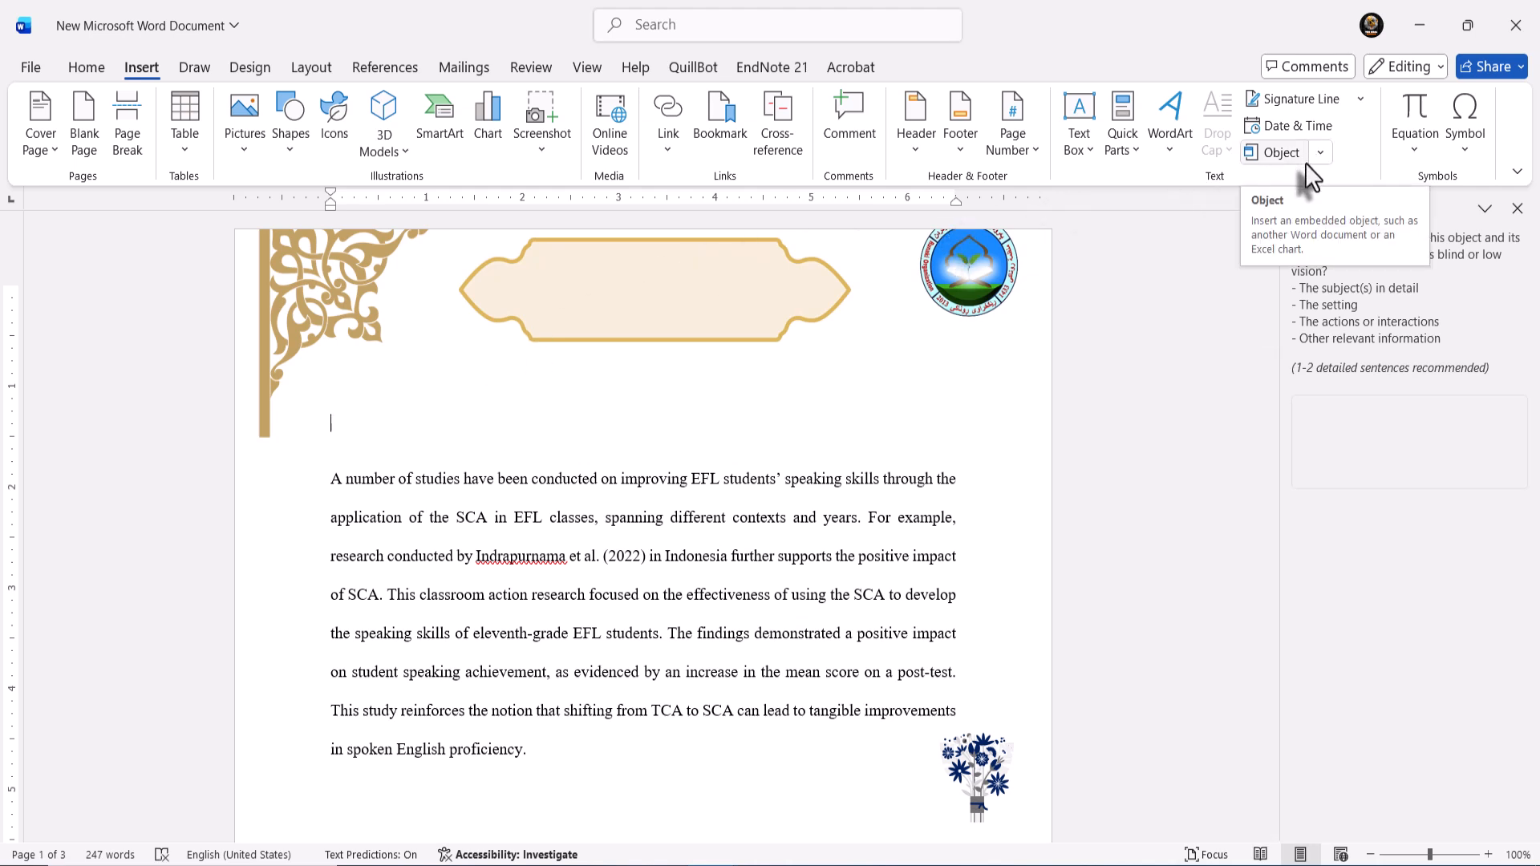
- Look over the built-in equations and the full symbol sets of the AF_Riyadh Kurdi and AGA Arabesque fonts
left_click(1413, 156)
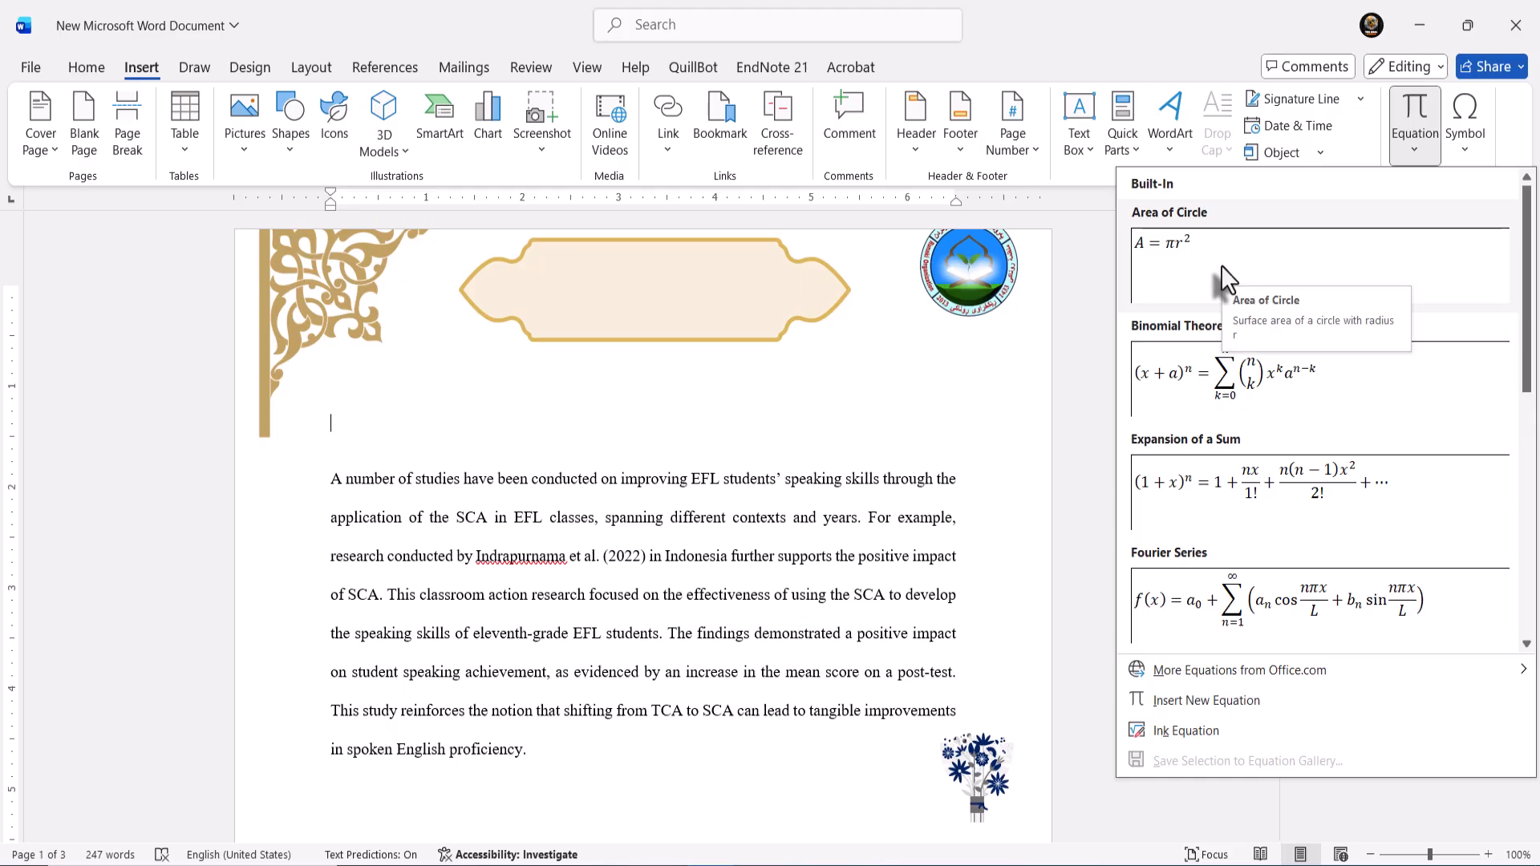
left_click(1471, 150)
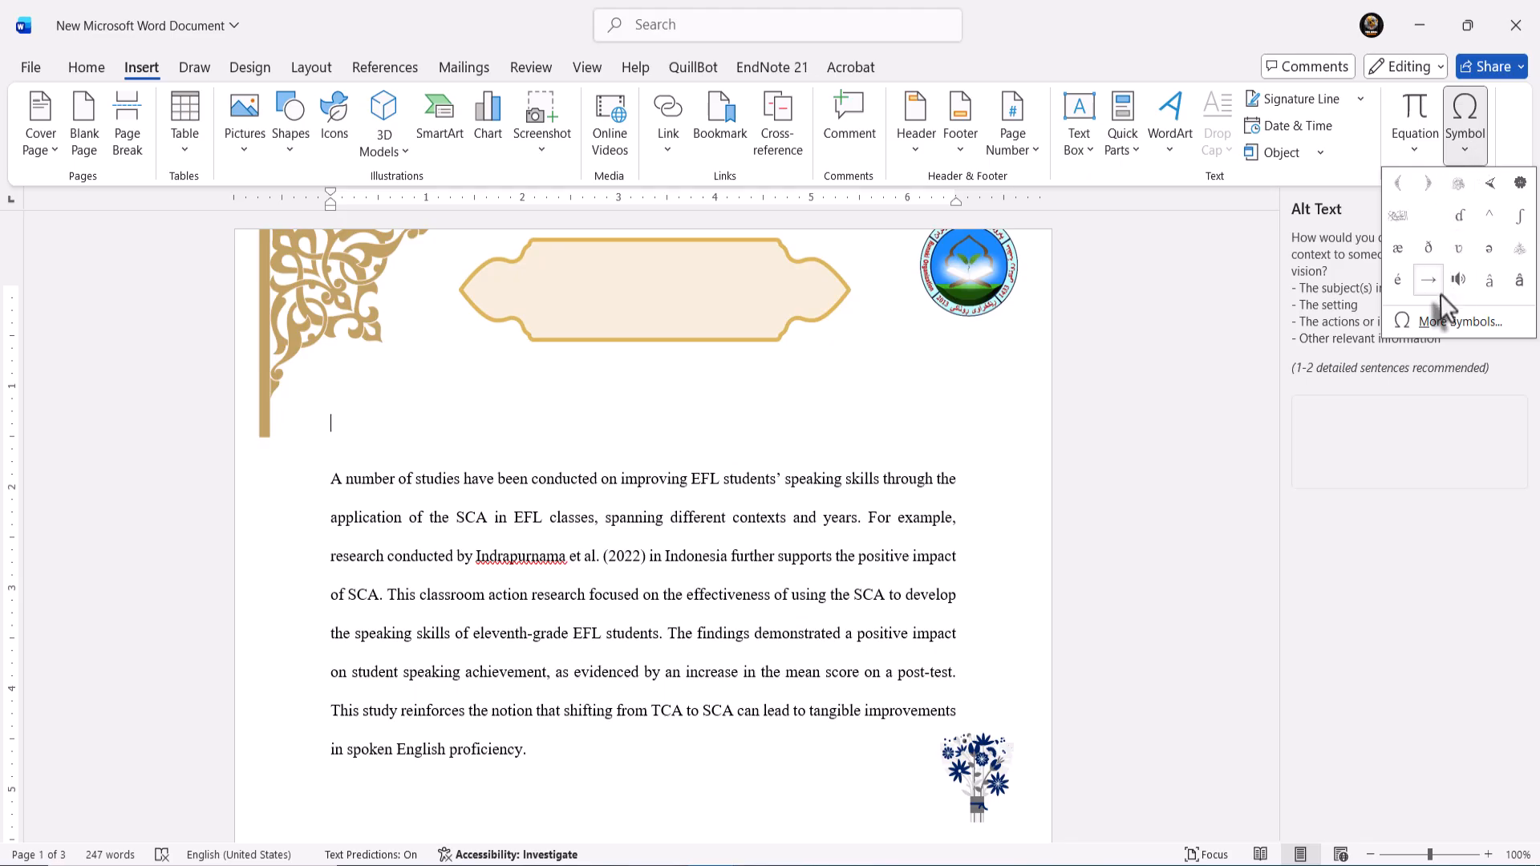
left_click(1440, 321)
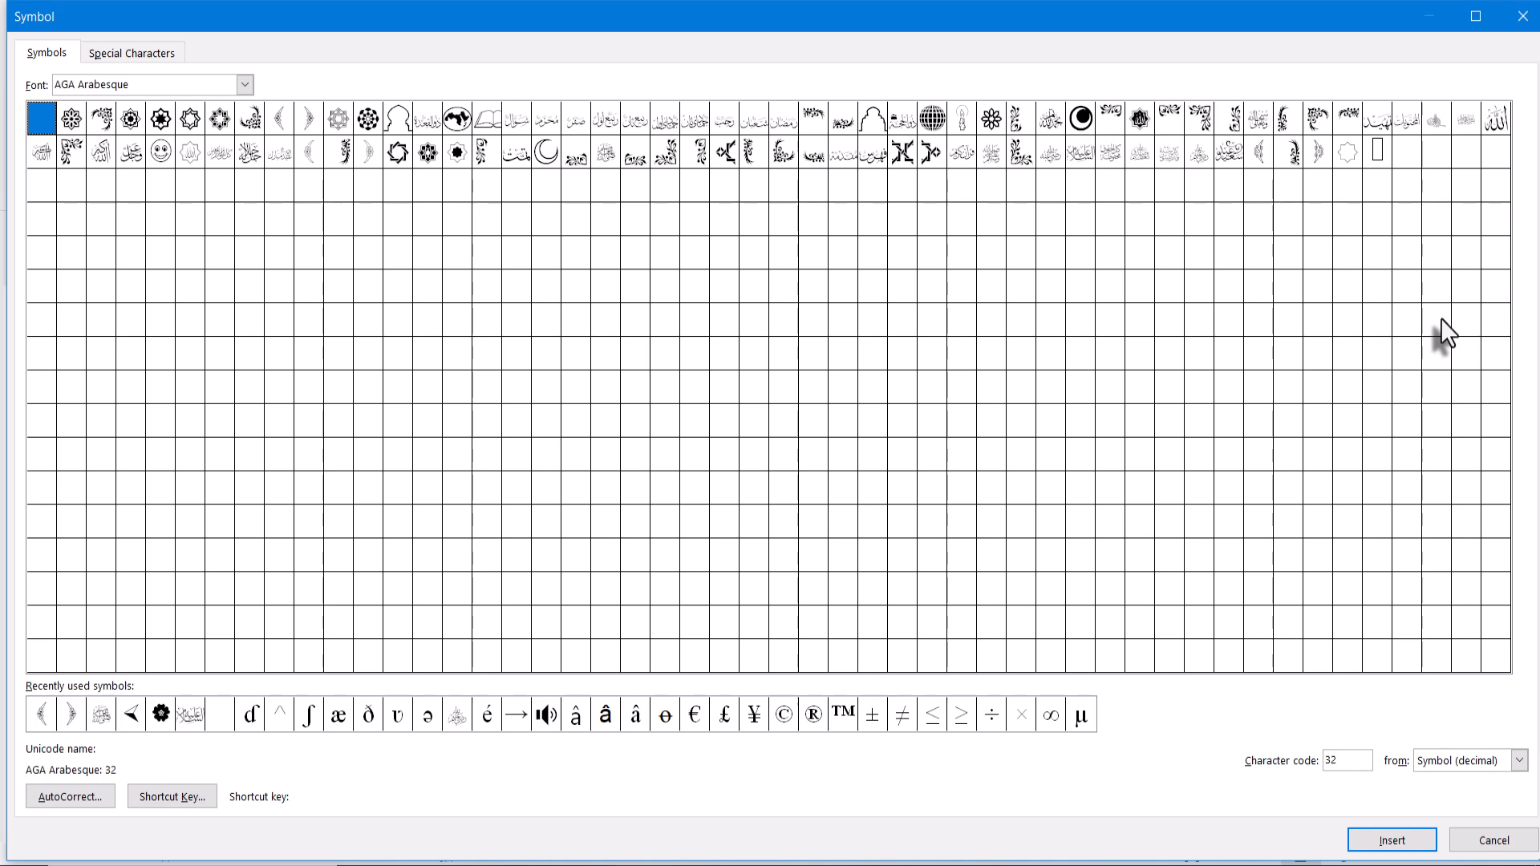
left_click(246, 84)
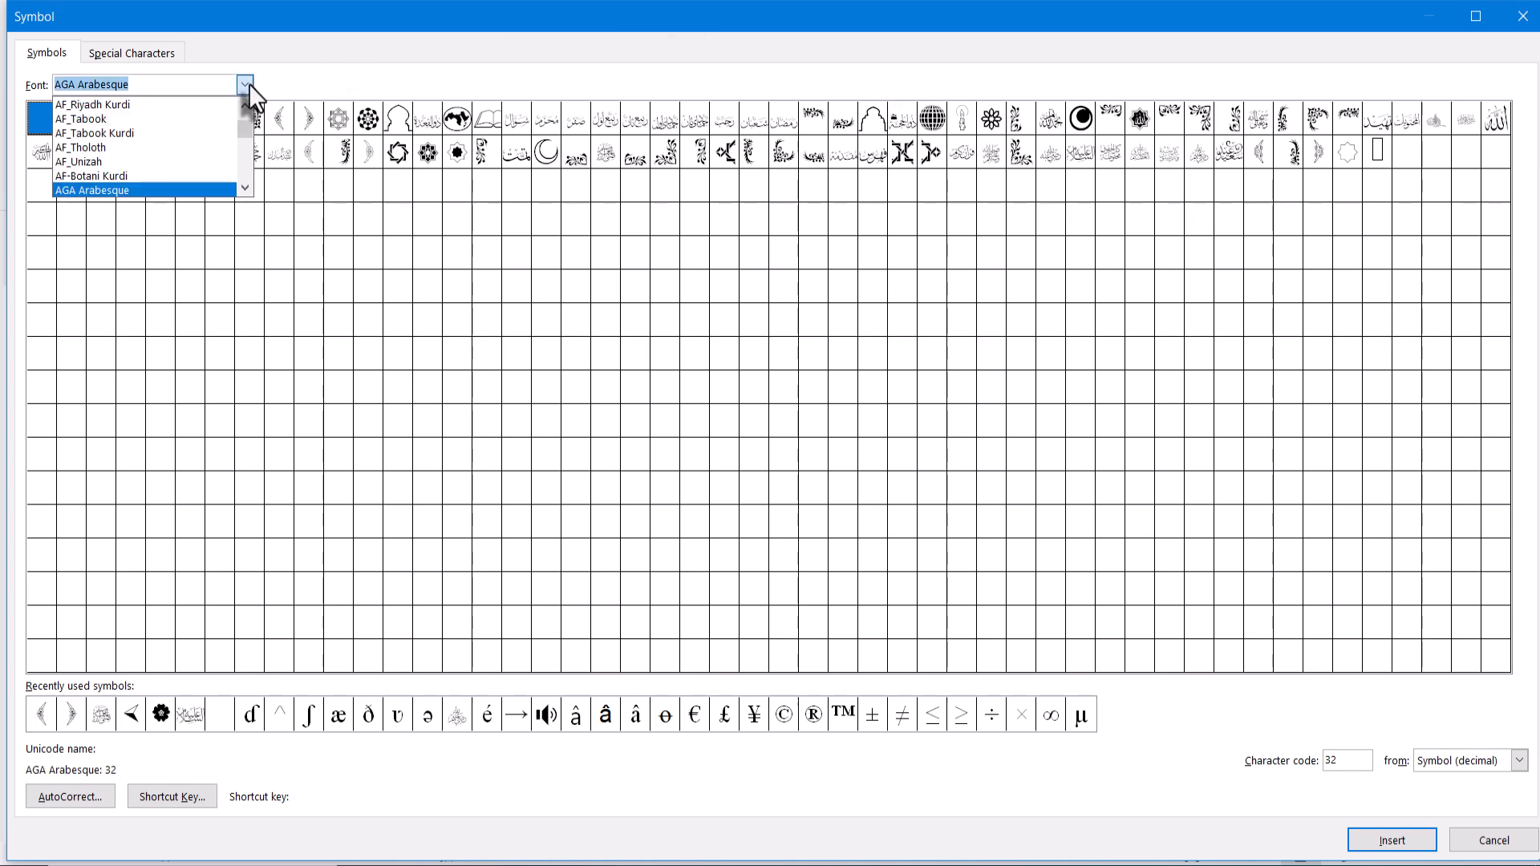
left_click(150, 107)
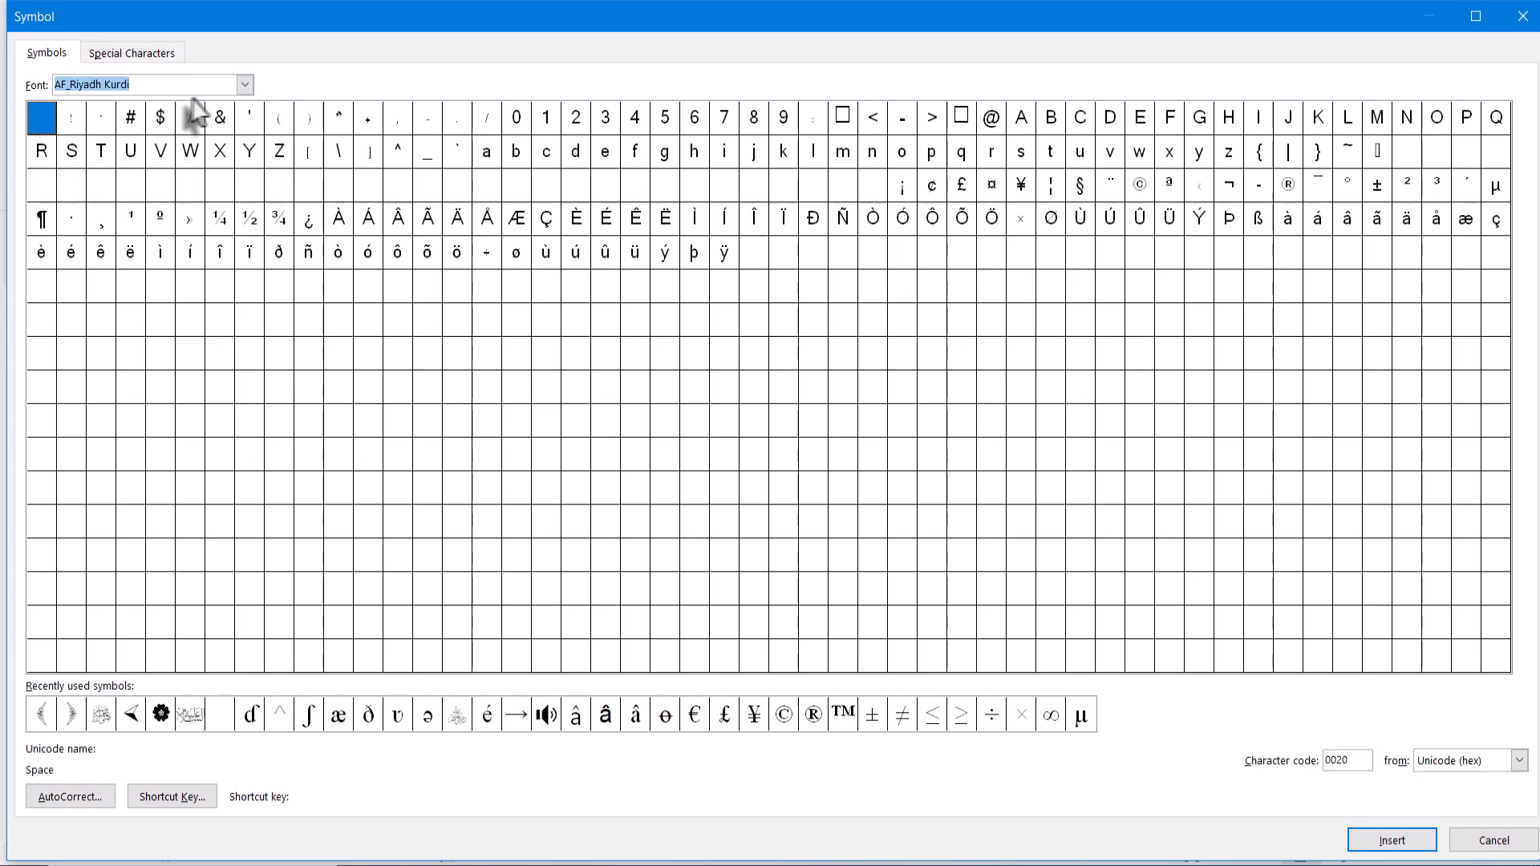
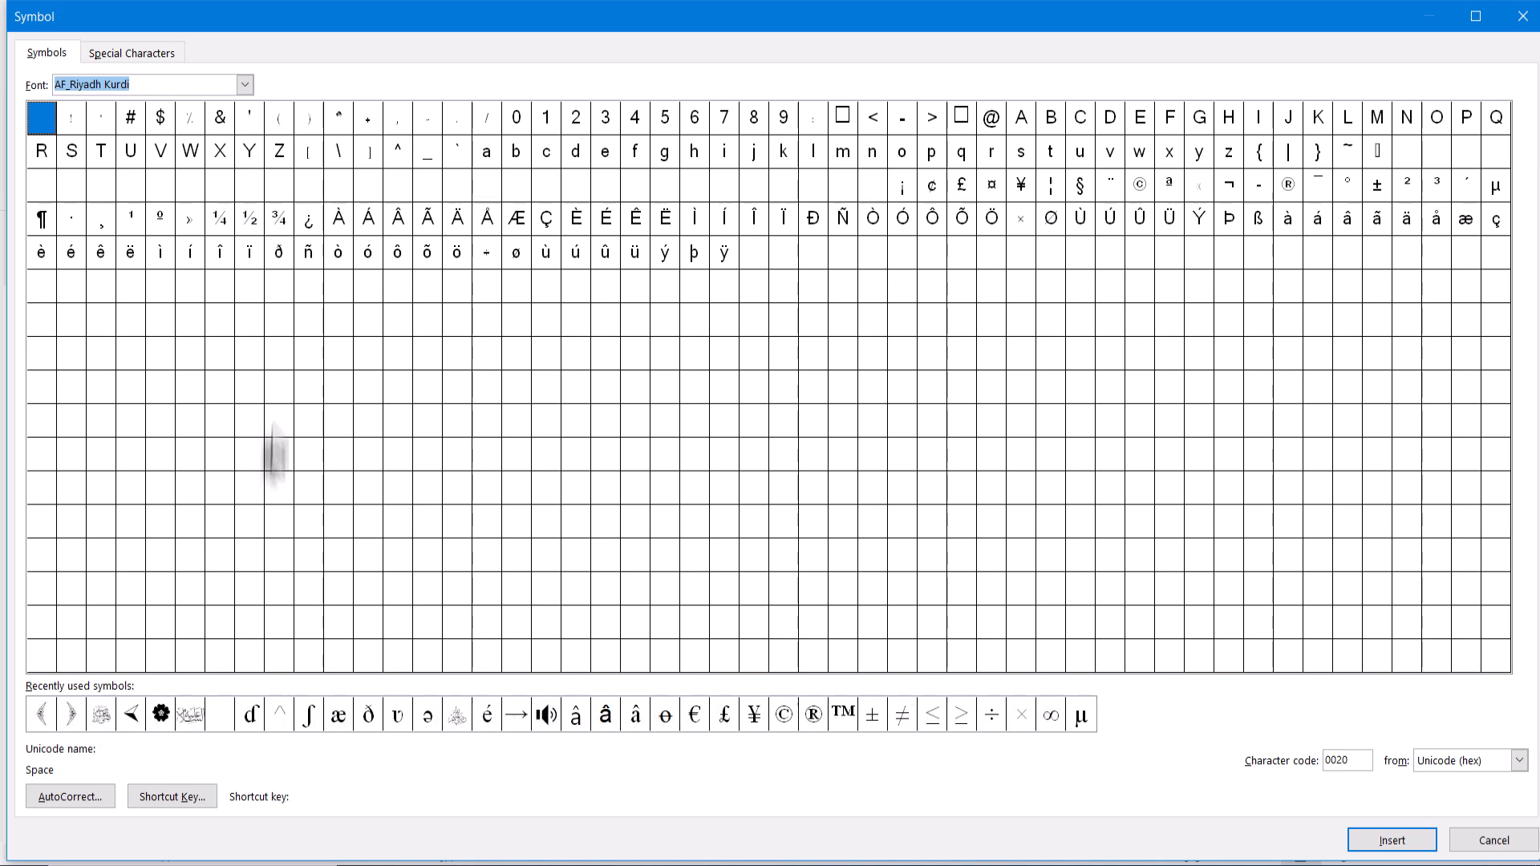
left_click(242, 85)
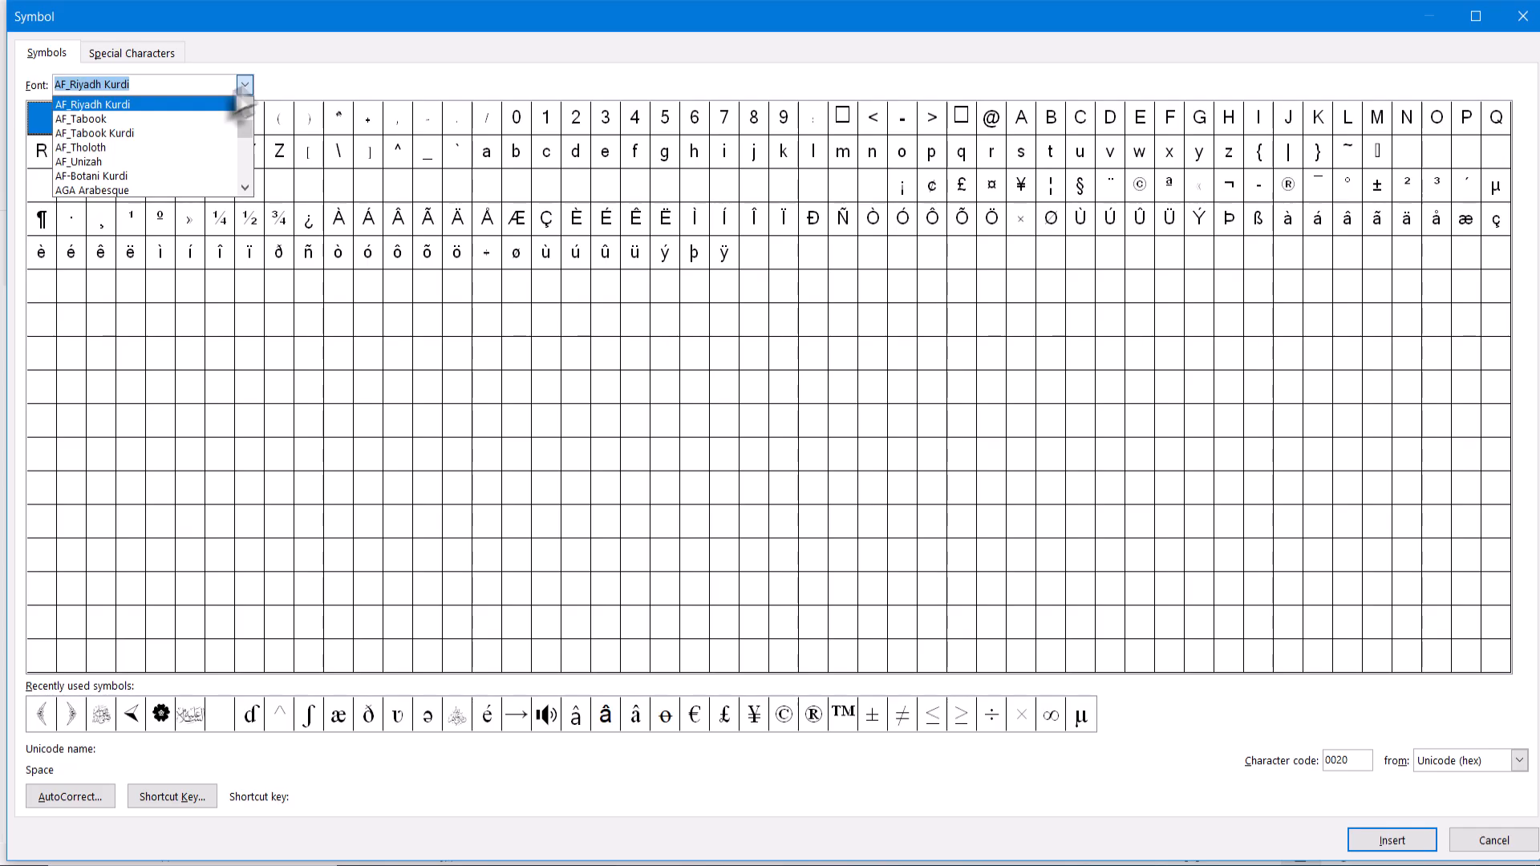
left_click(135, 190)
- Insert the AGA Arabesque Desktop ornament with character code 67 on the blank line above the first paragraph
left_click(239, 85)
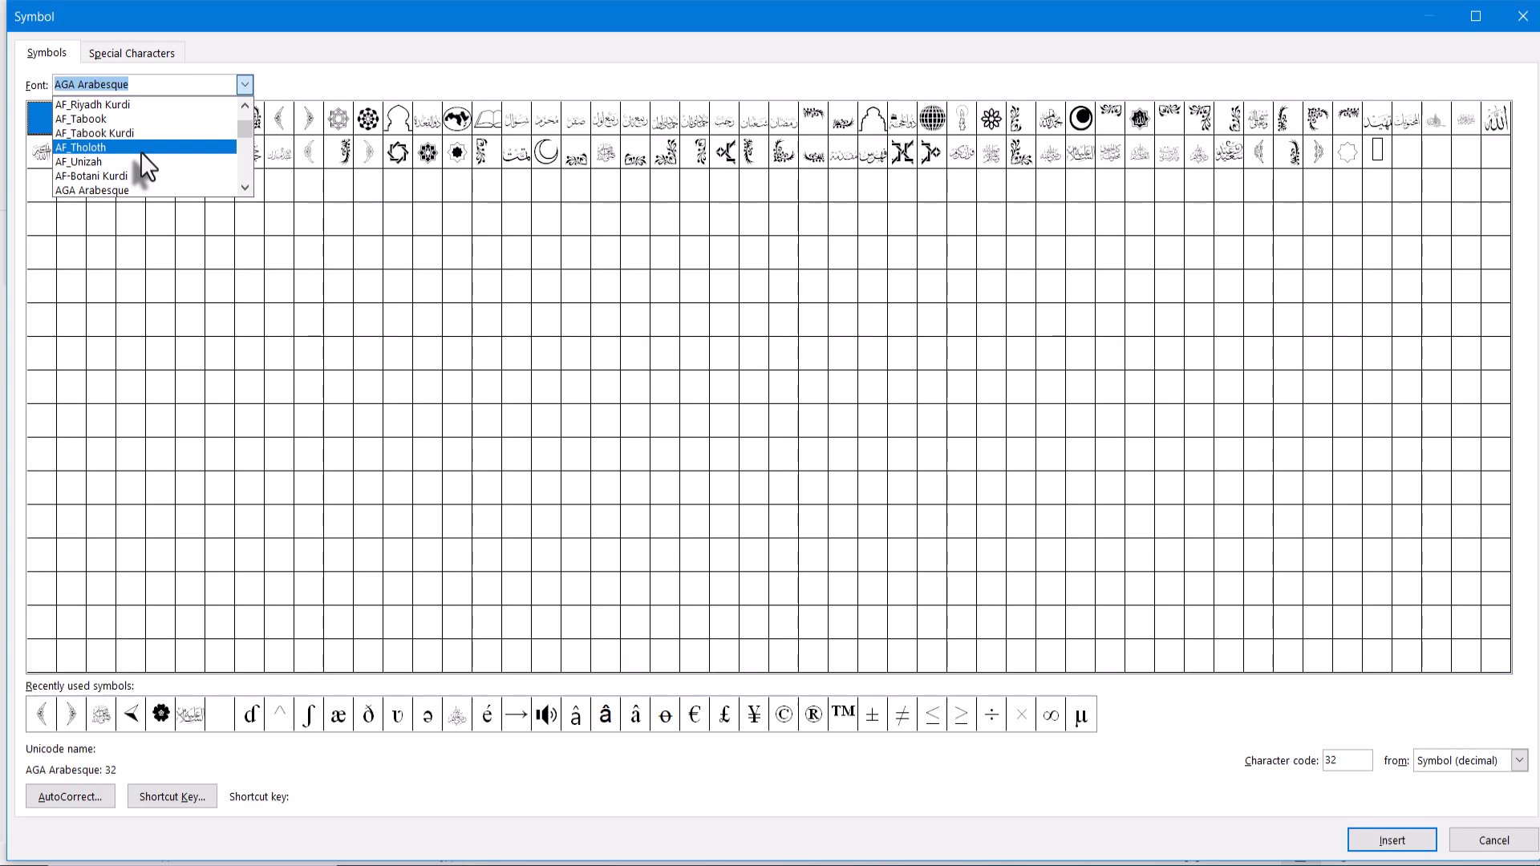
left_click(241, 188)
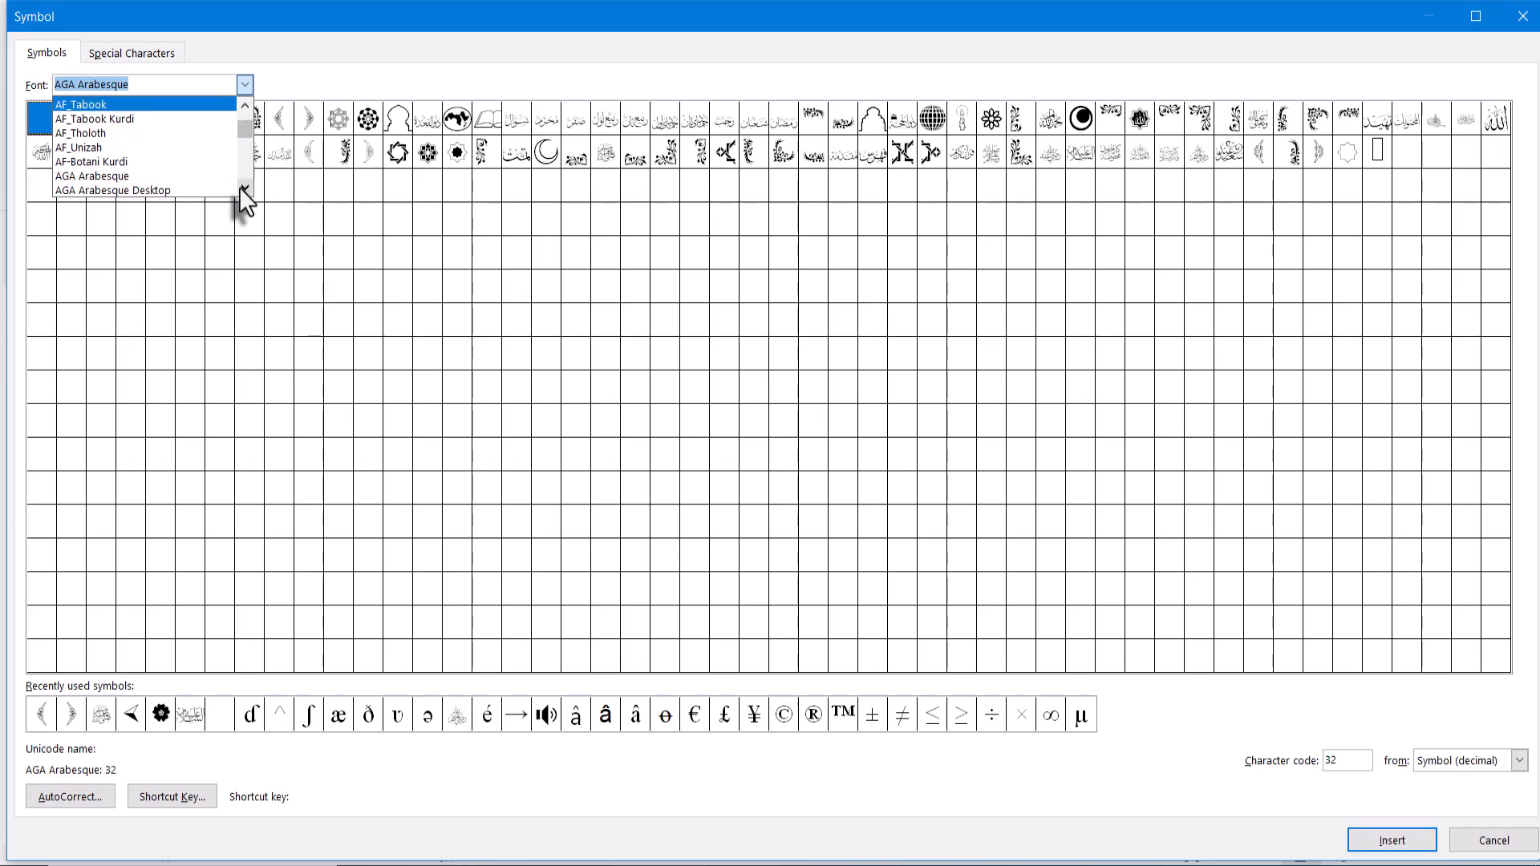
left_click(174, 189)
left_click(173, 189)
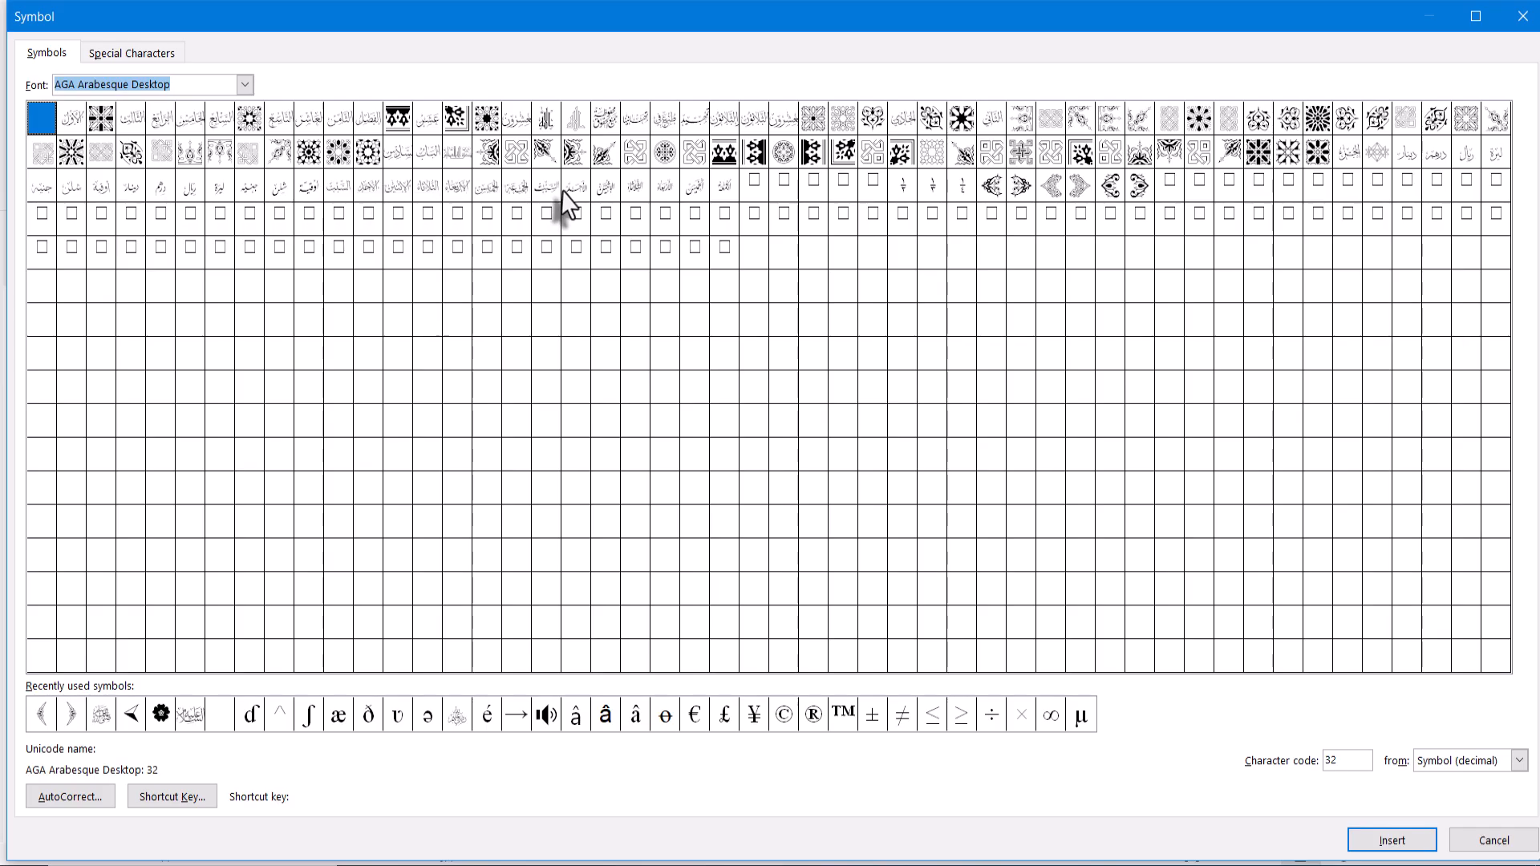
left_click(247, 81)
left_click(244, 188)
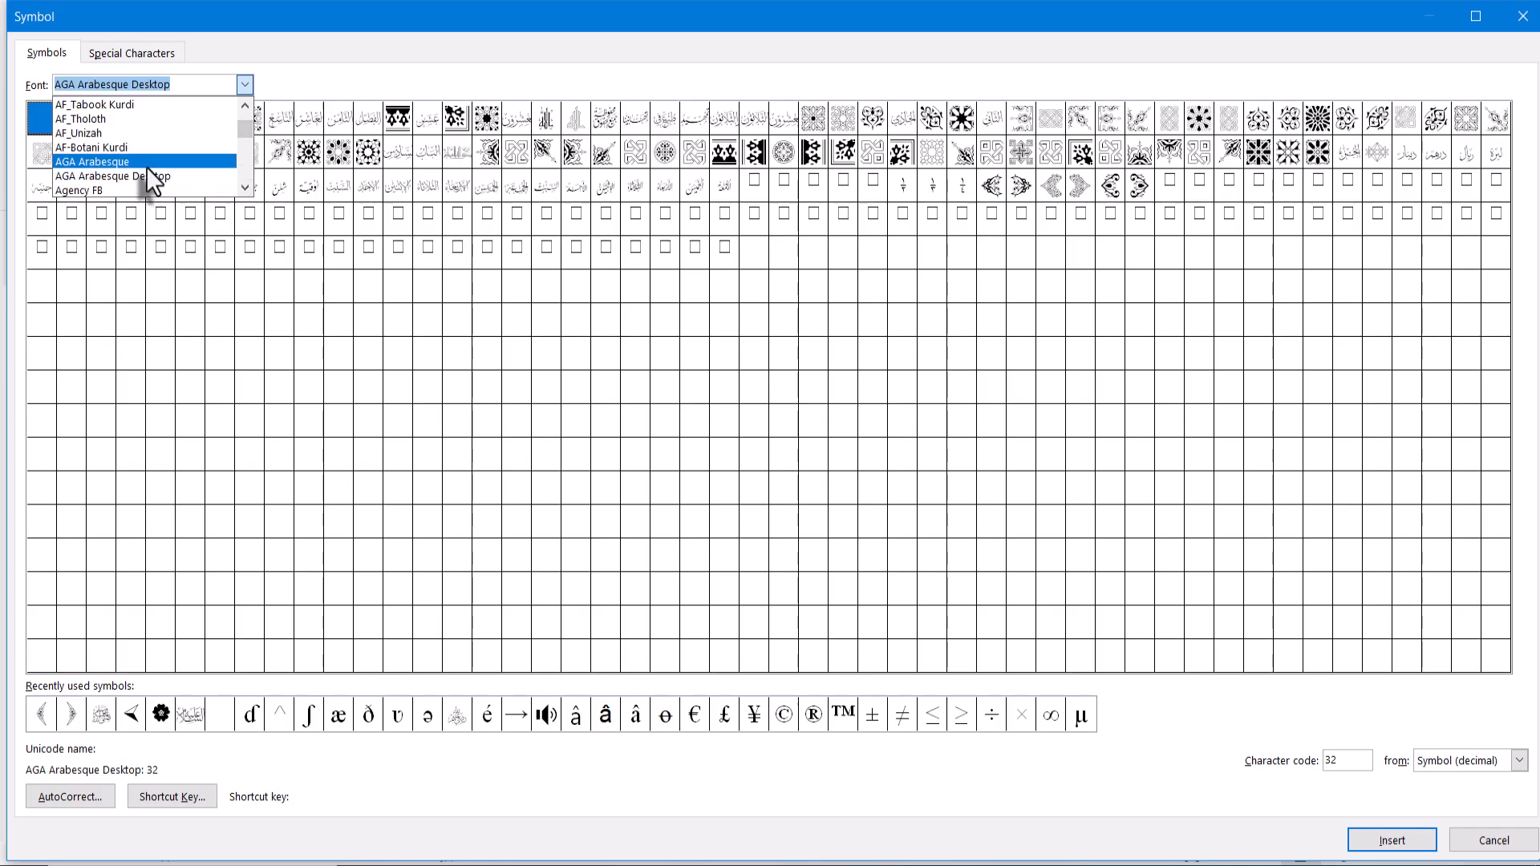
left_click(1079, 119)
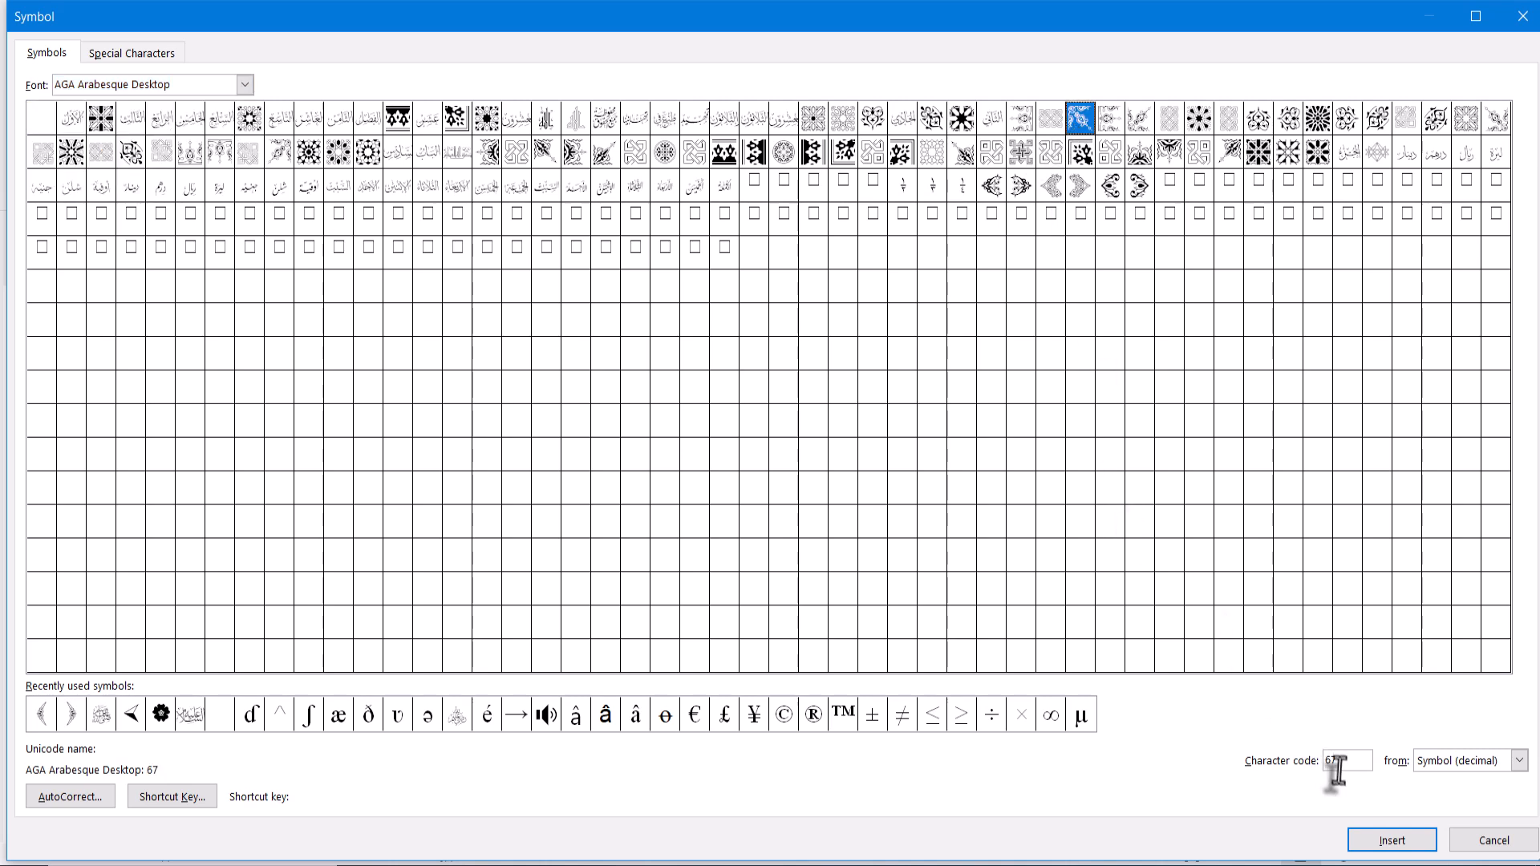
left_click(1366, 842)
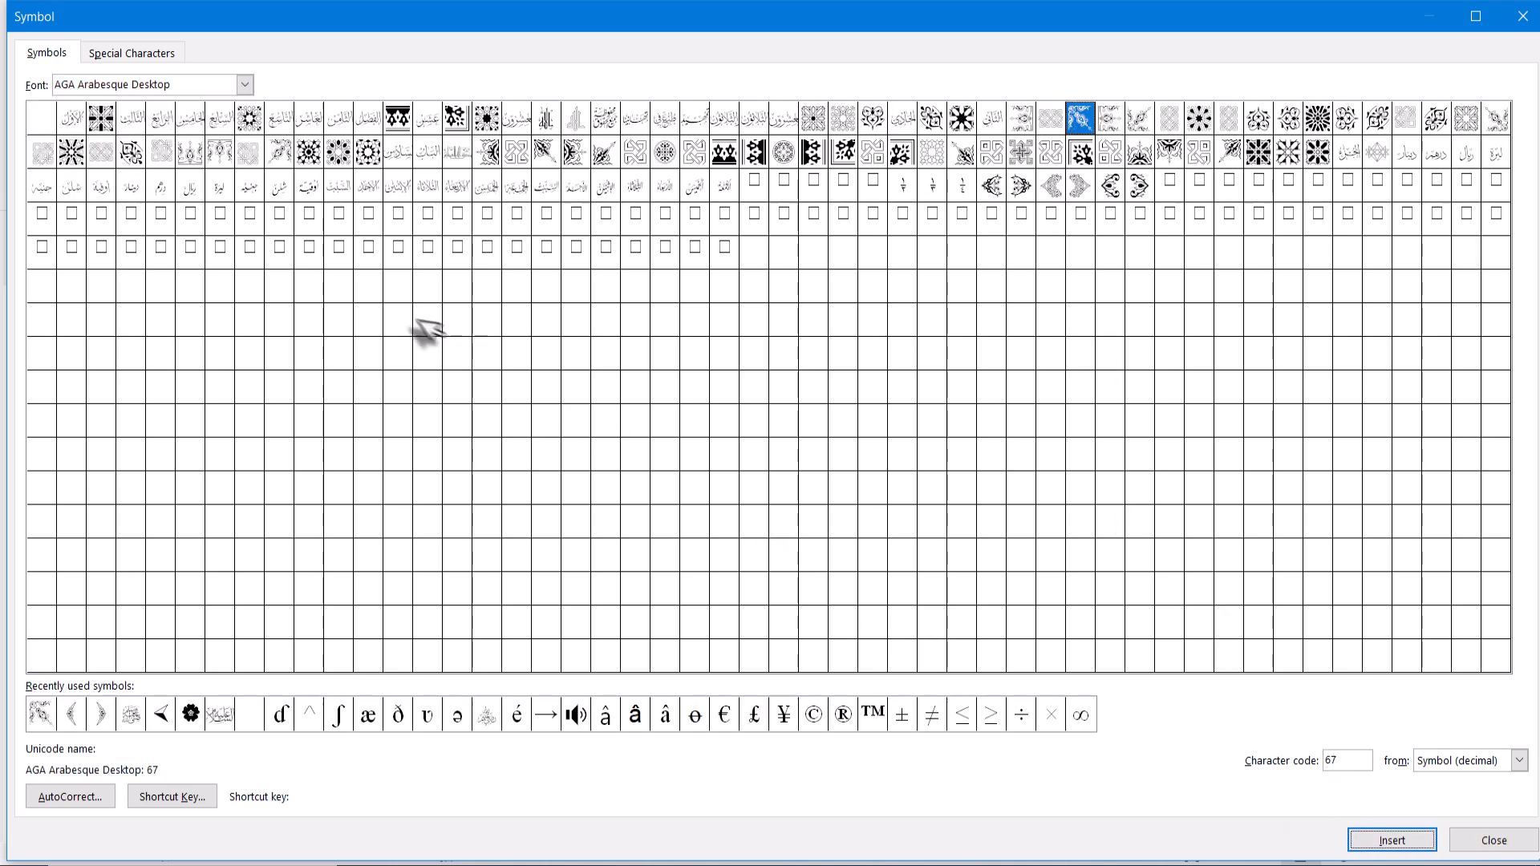
left_click(1522, 15)
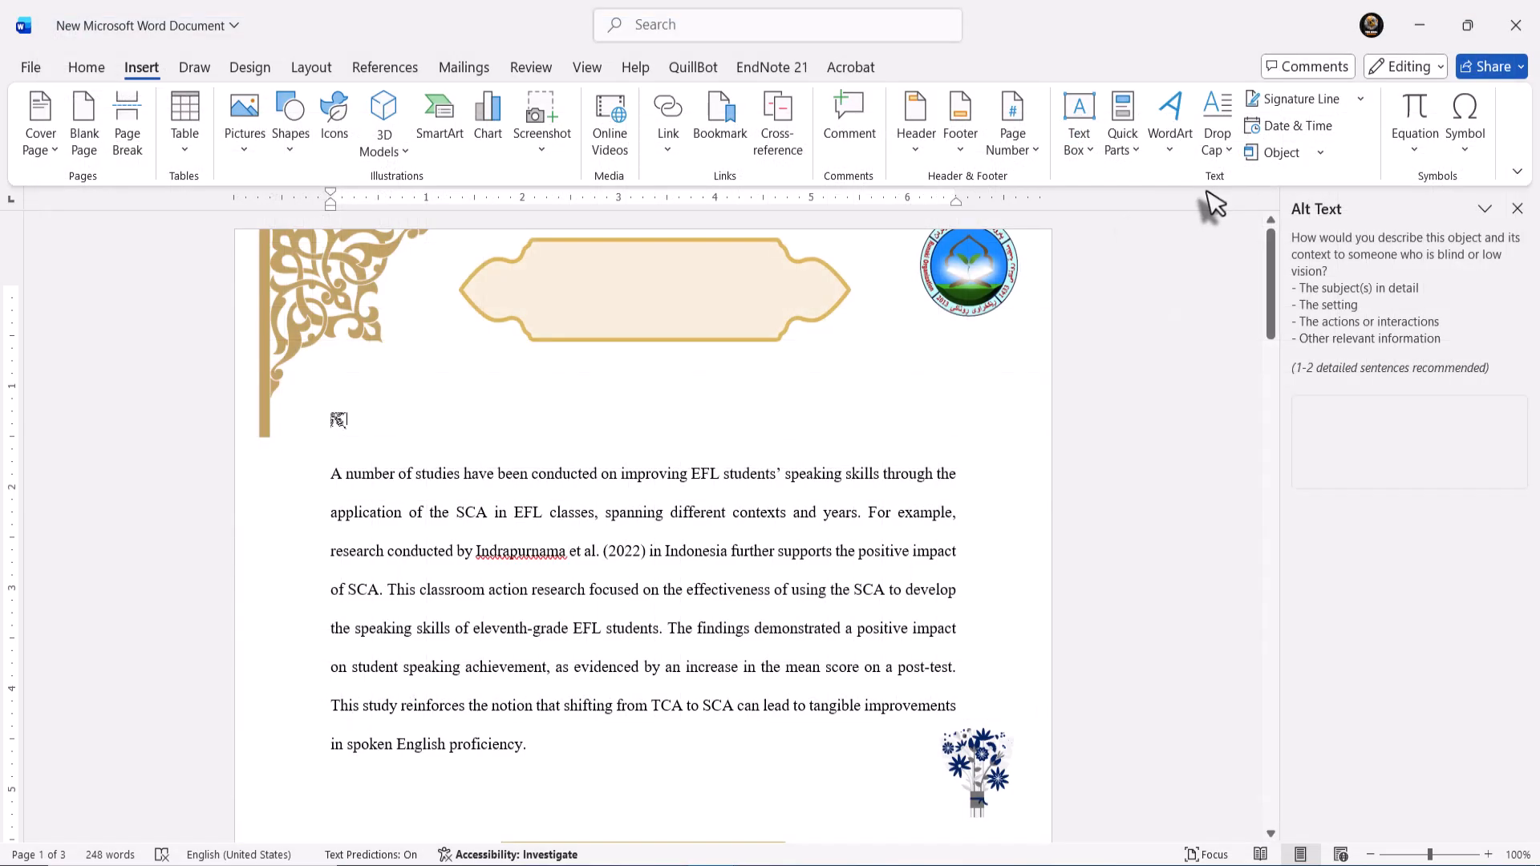
- Join the first paragraph to the ornament's line so the ornament directly precedes "A number of studies"
double_click(334, 424)
left_click(331, 486)
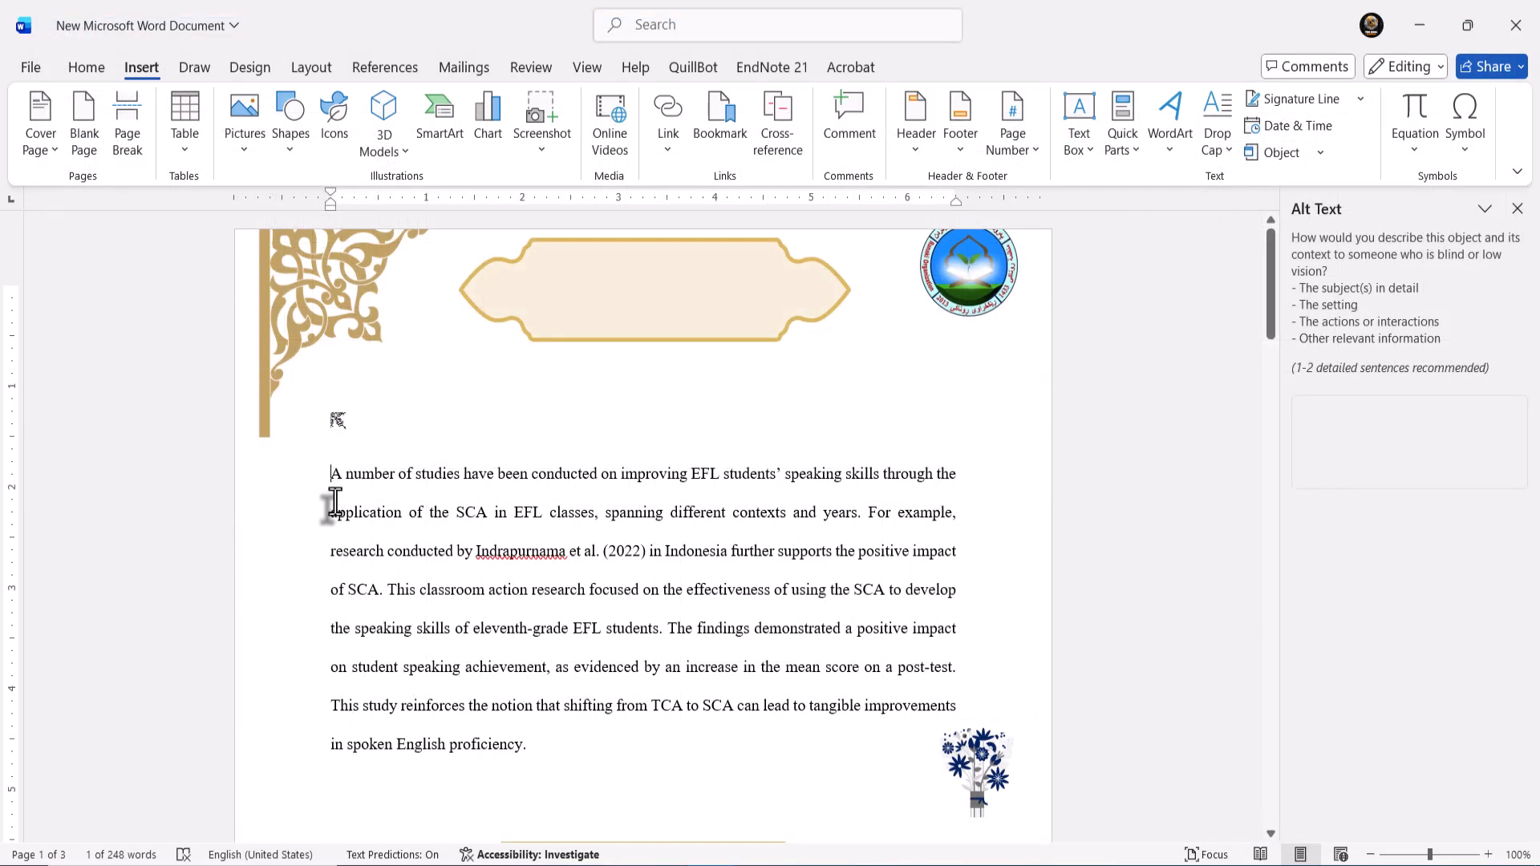
key("BackSpace")
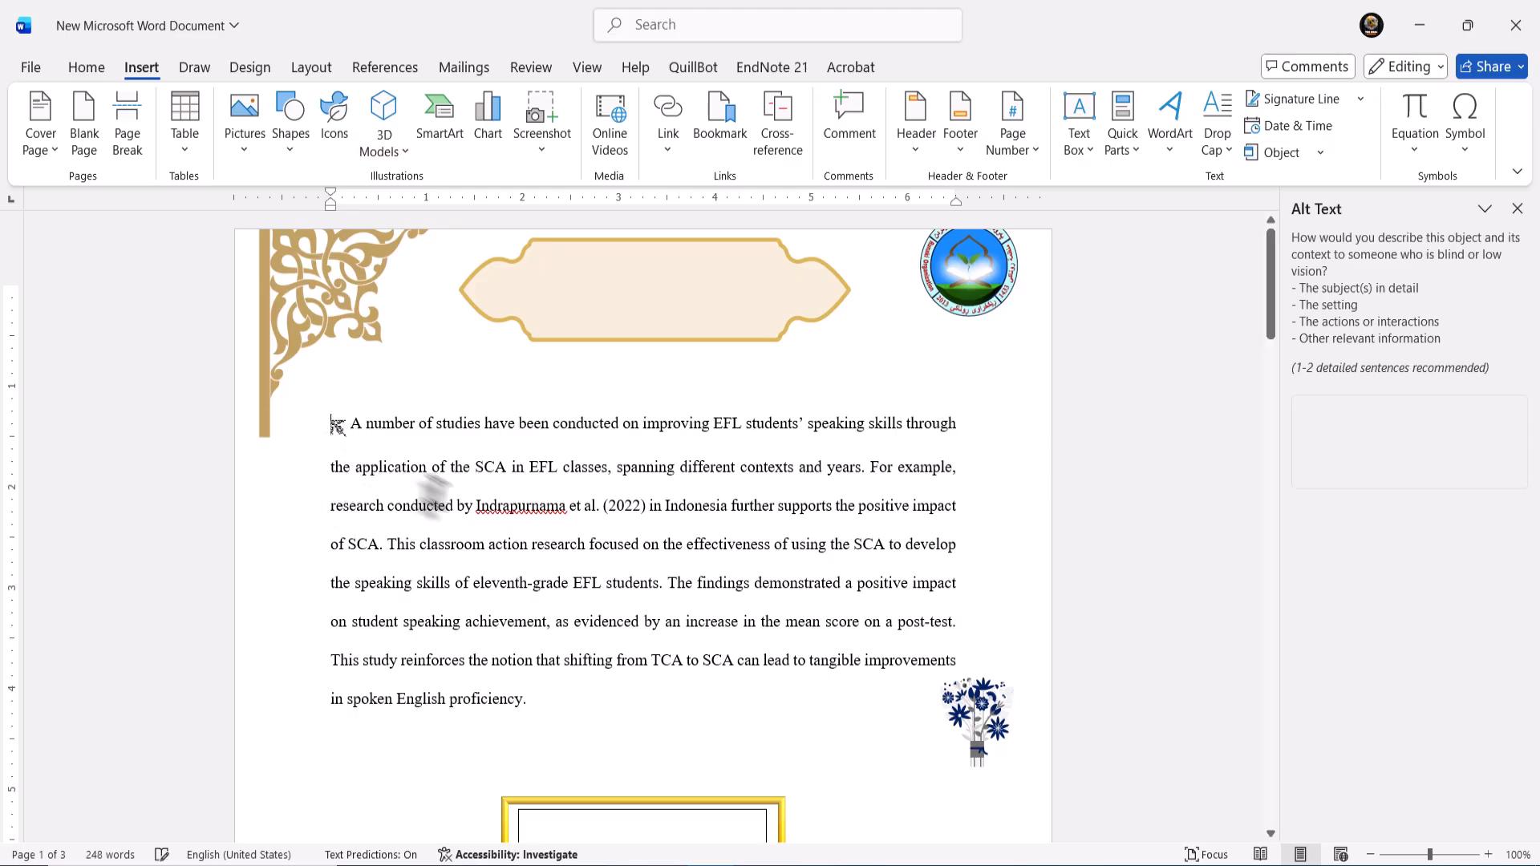
- Highlight the paragraph's opening in yellow, from the ornament through "research conducted by Indr"
left_click_drag(501, 517, 285, 417)
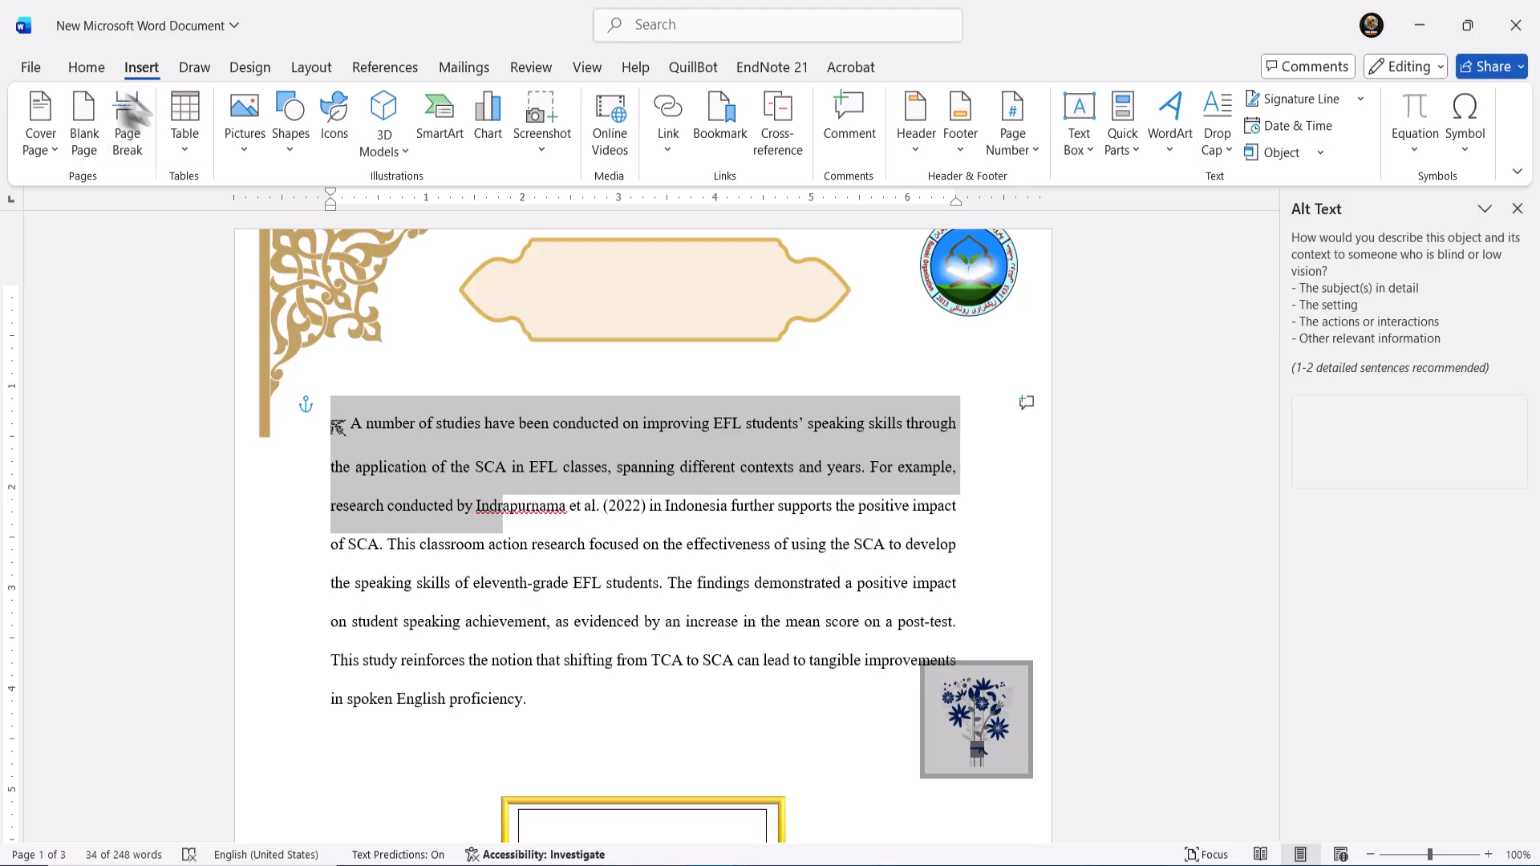
left_click(83, 67)
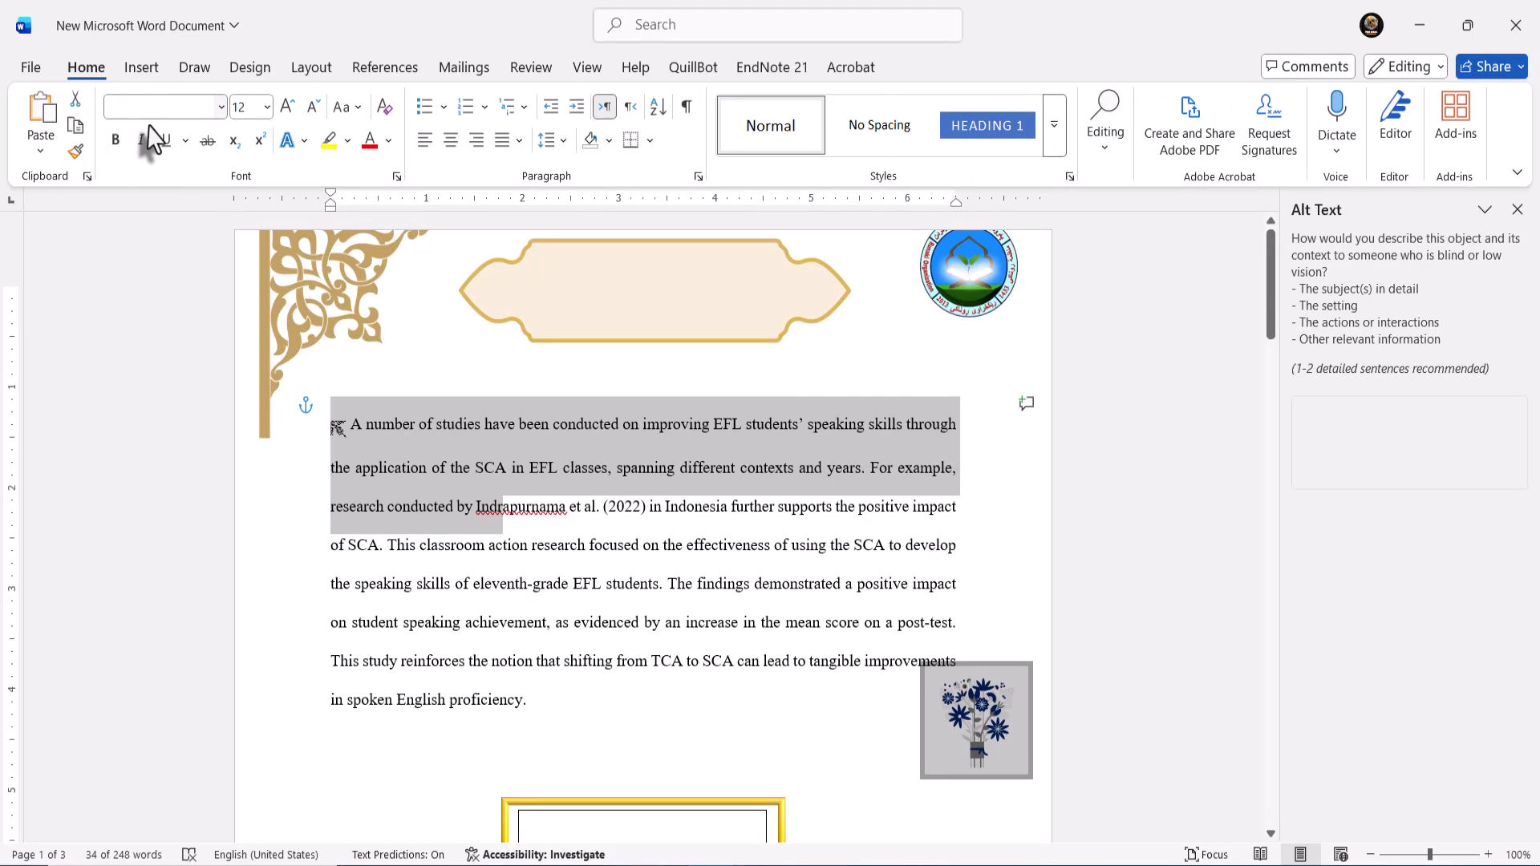
left_click(329, 145)
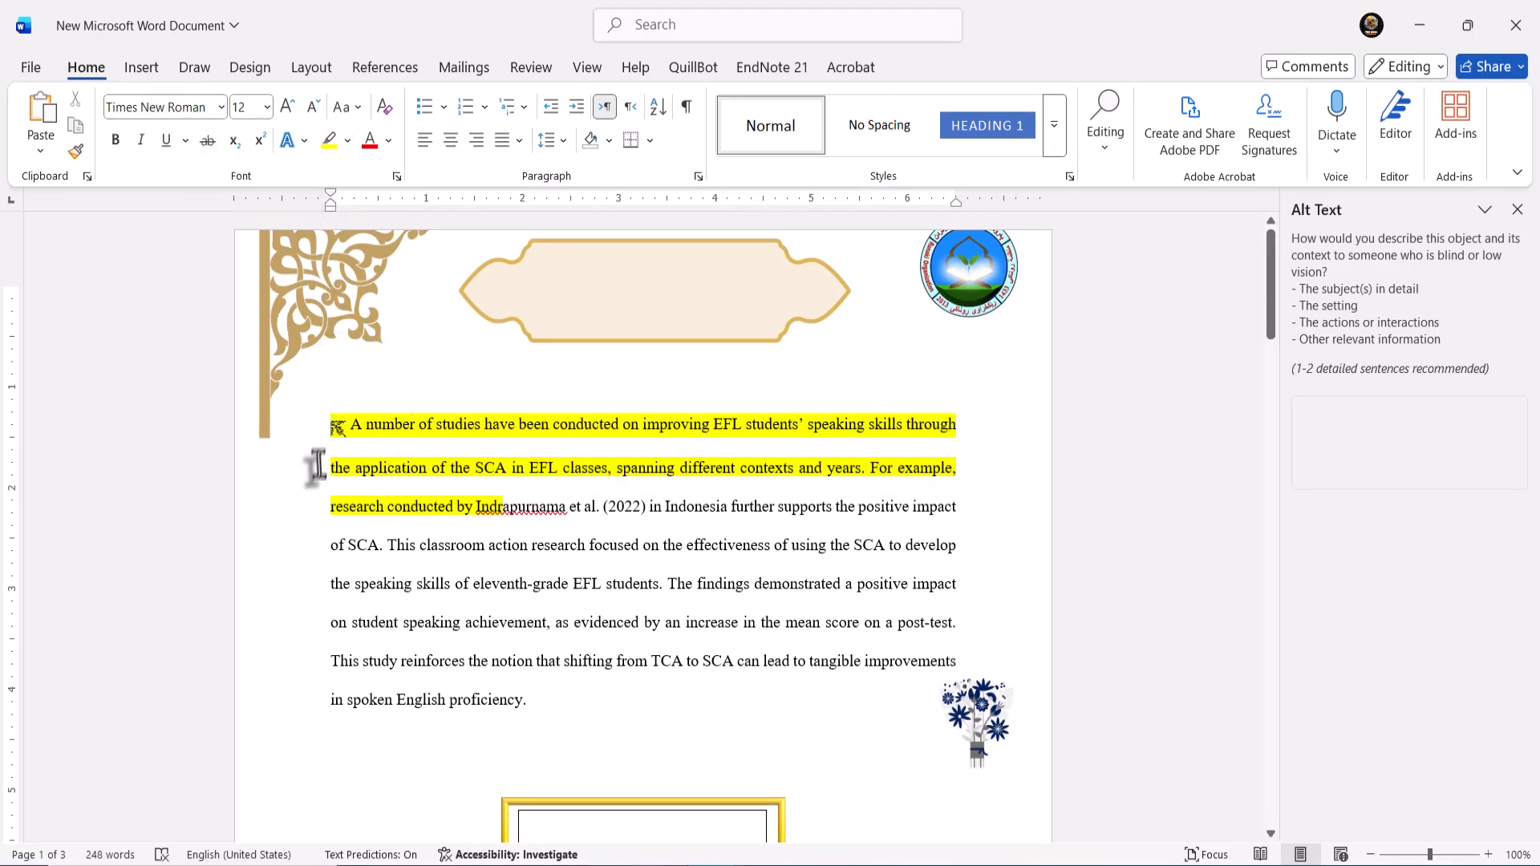
- Enlarge the ornament symbol at the start of the paragraph to font size 80
double_click(338, 427)
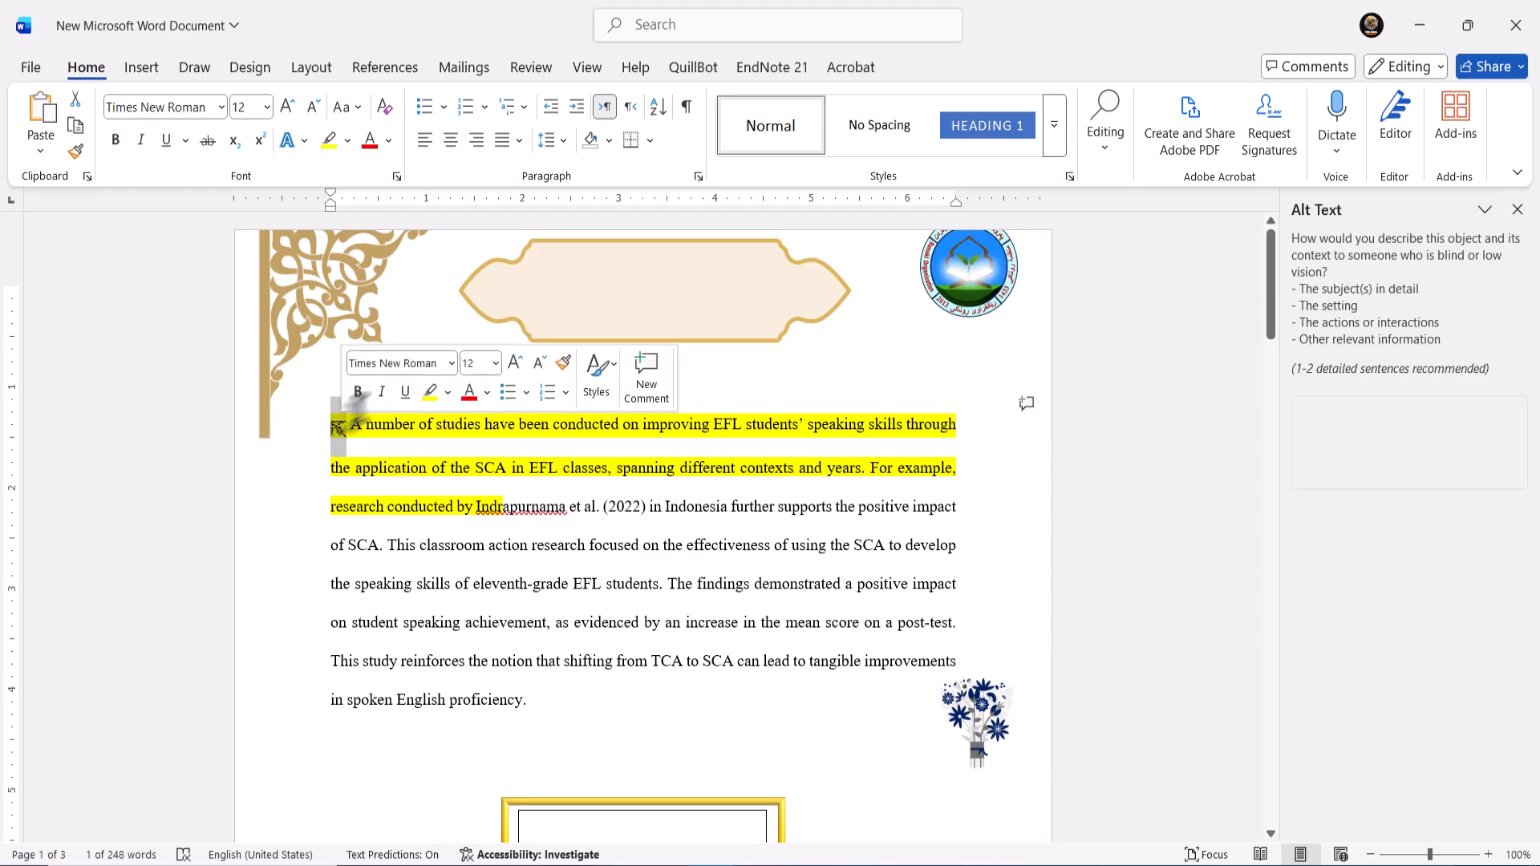
left_click(515, 363)
left_click(515, 363)
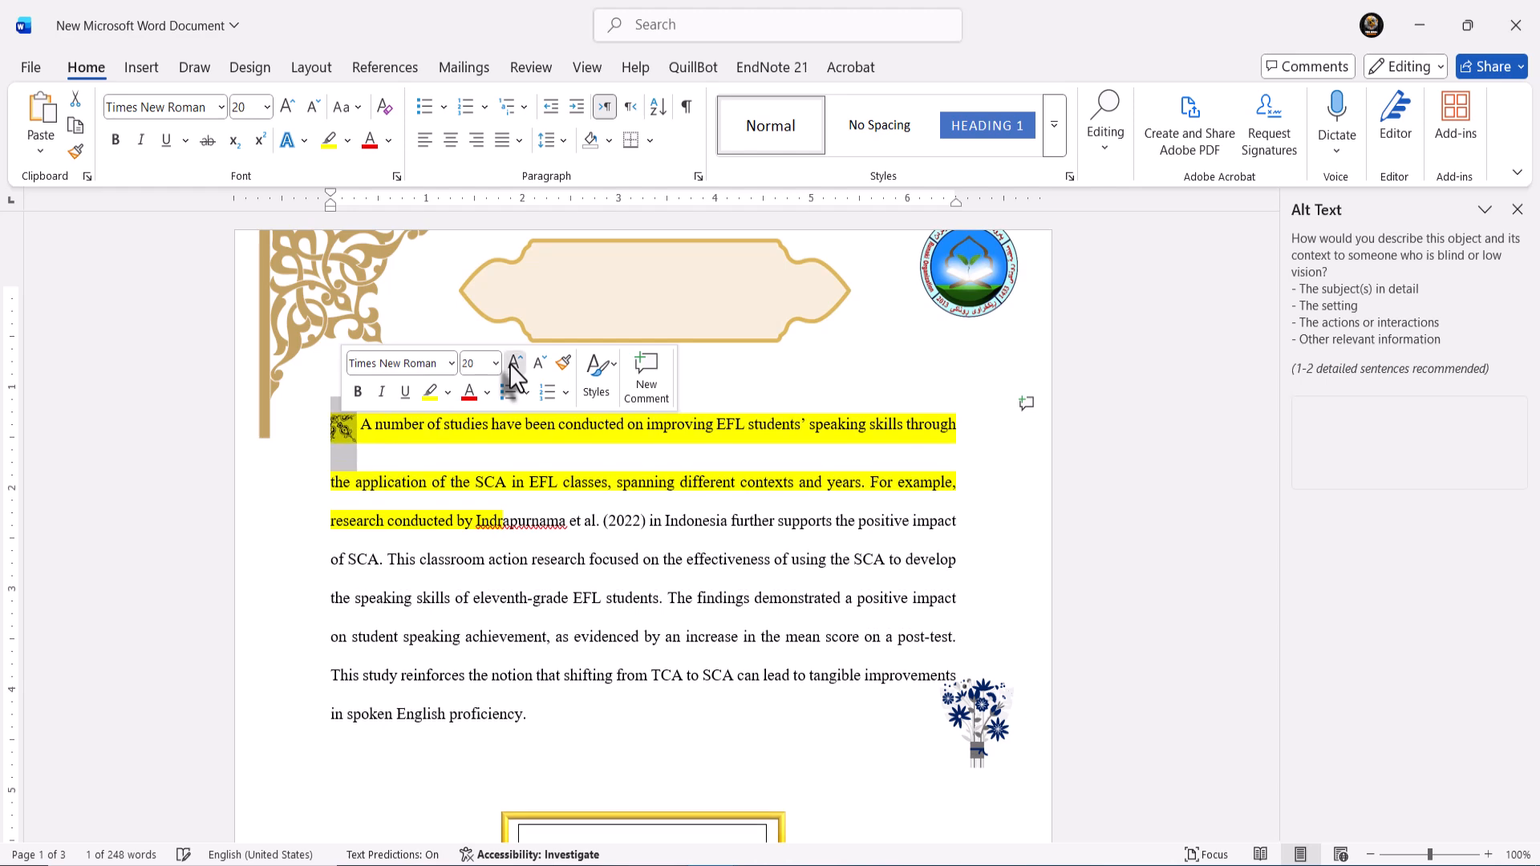
left_click(514, 363)
left_click(514, 364)
left_click(508, 363)
left_click(488, 533)
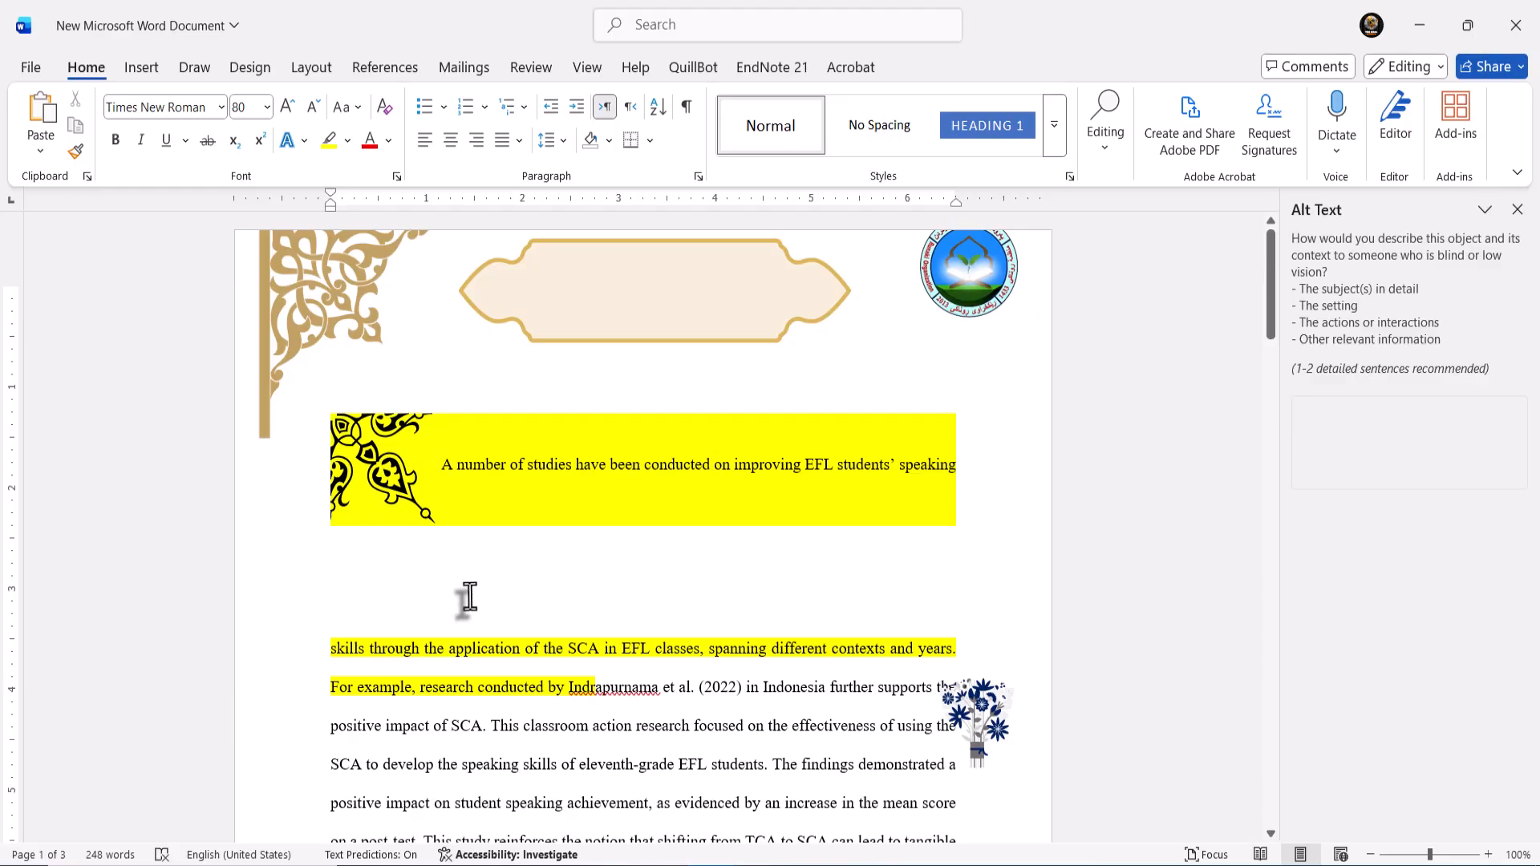
- Bring the ornament symbol at the start of the paragraph back down to font size 14
key("ctrl+shift+comma")
key("ctrl+shift+comma")
key("ctrl+shift+comma")
key("ctrl+shift+comma")
key("ctrl+shift+comma")
key("ctrl+shift+comma")
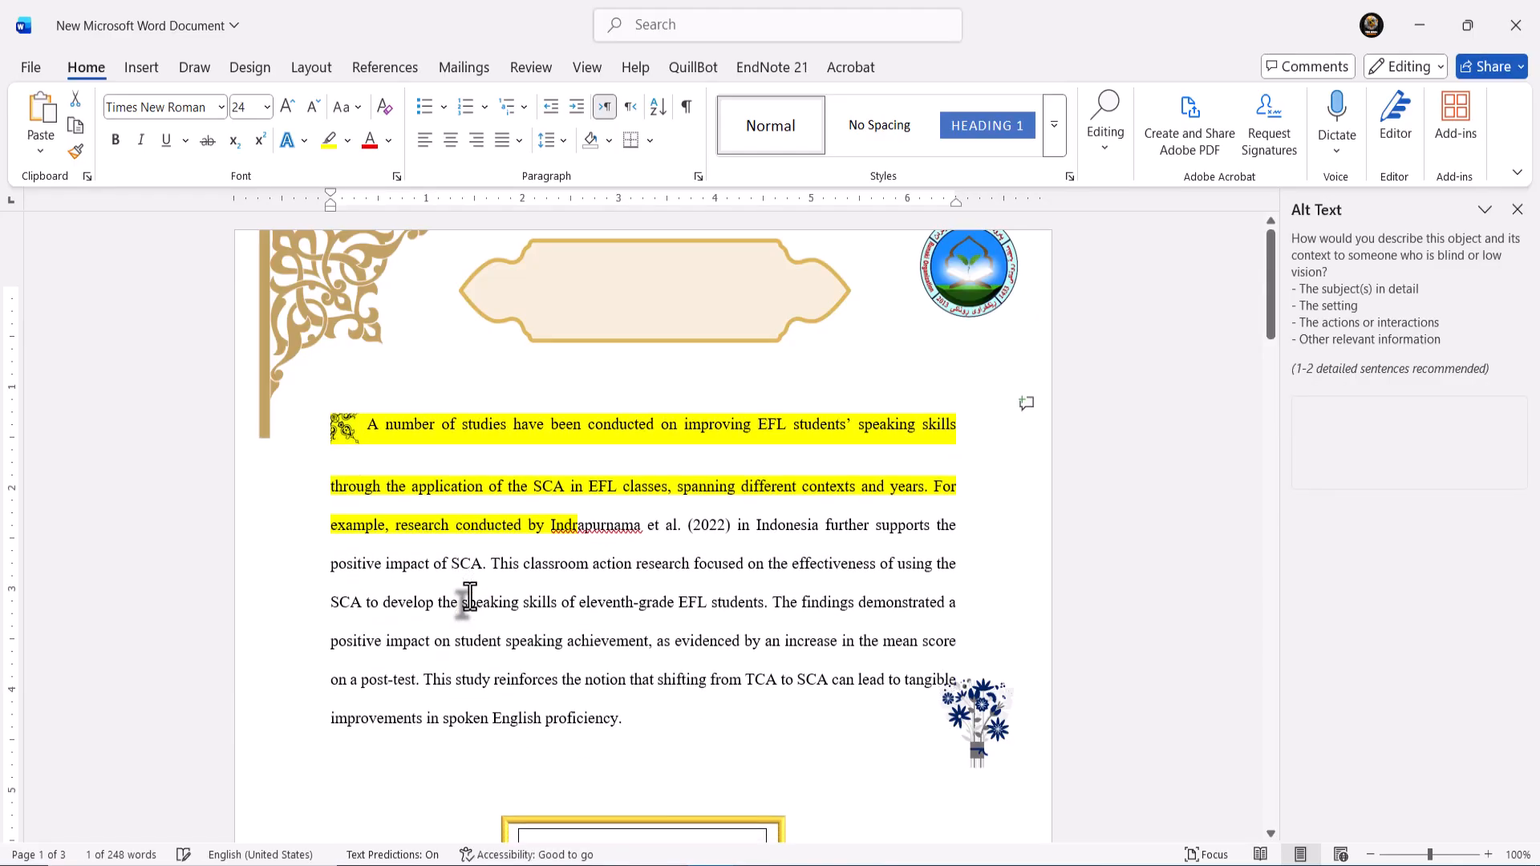
key("ctrl+shift+comma")
key("ctrl+shift+comma")
key("ctrl+shift+comma")
key("ctrl+shift+comma")
key("ctrl+shift+comma")
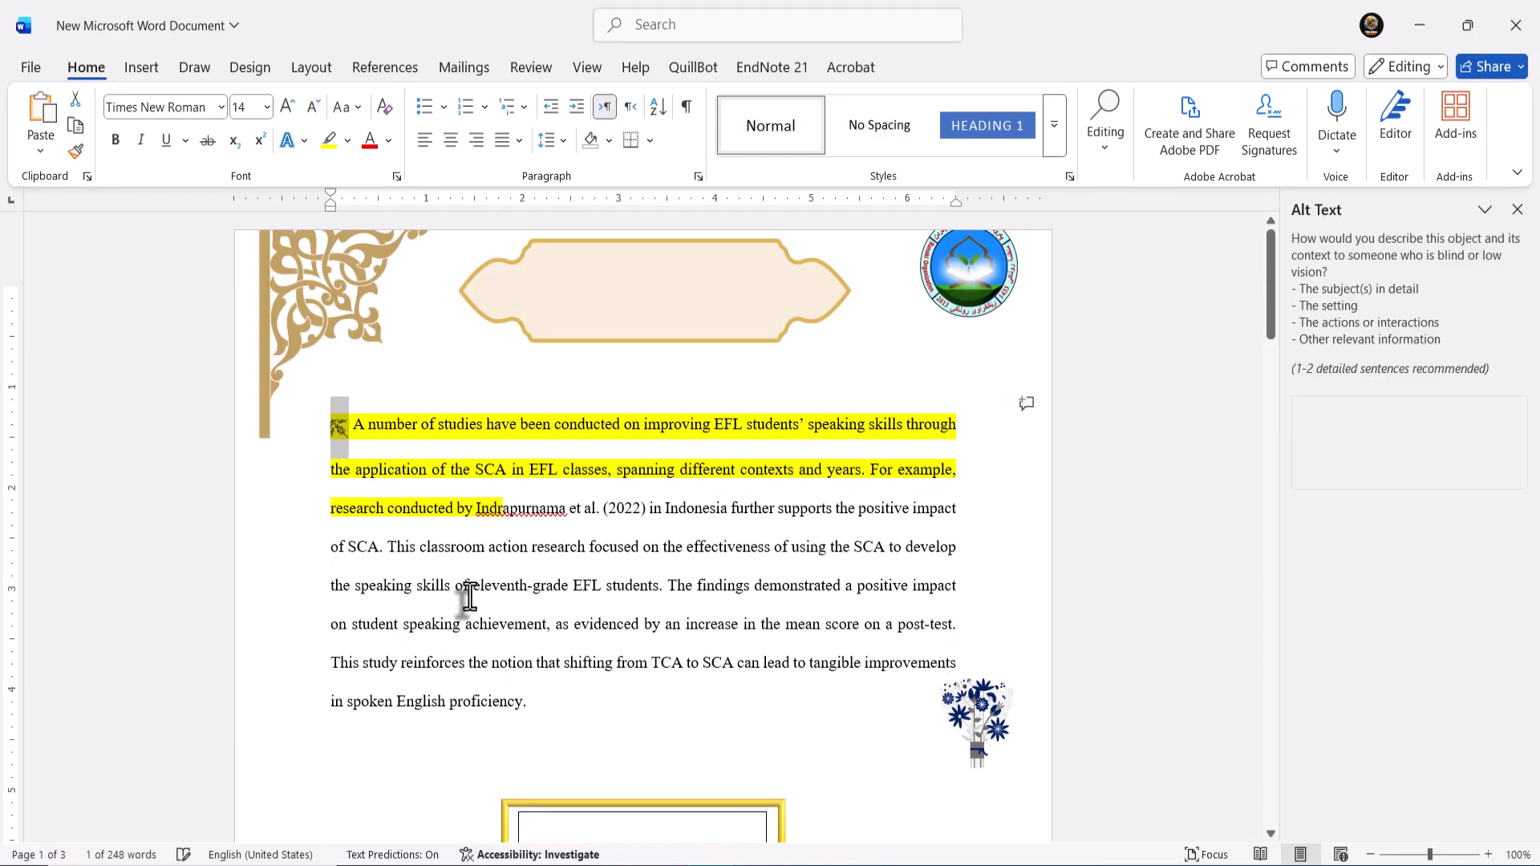
- Undo the ornament's font-size changes and the yellow highlight on the first paragraph's opening
key("ctrl+z")
key("ctrl+z")
left_click(363, 630)
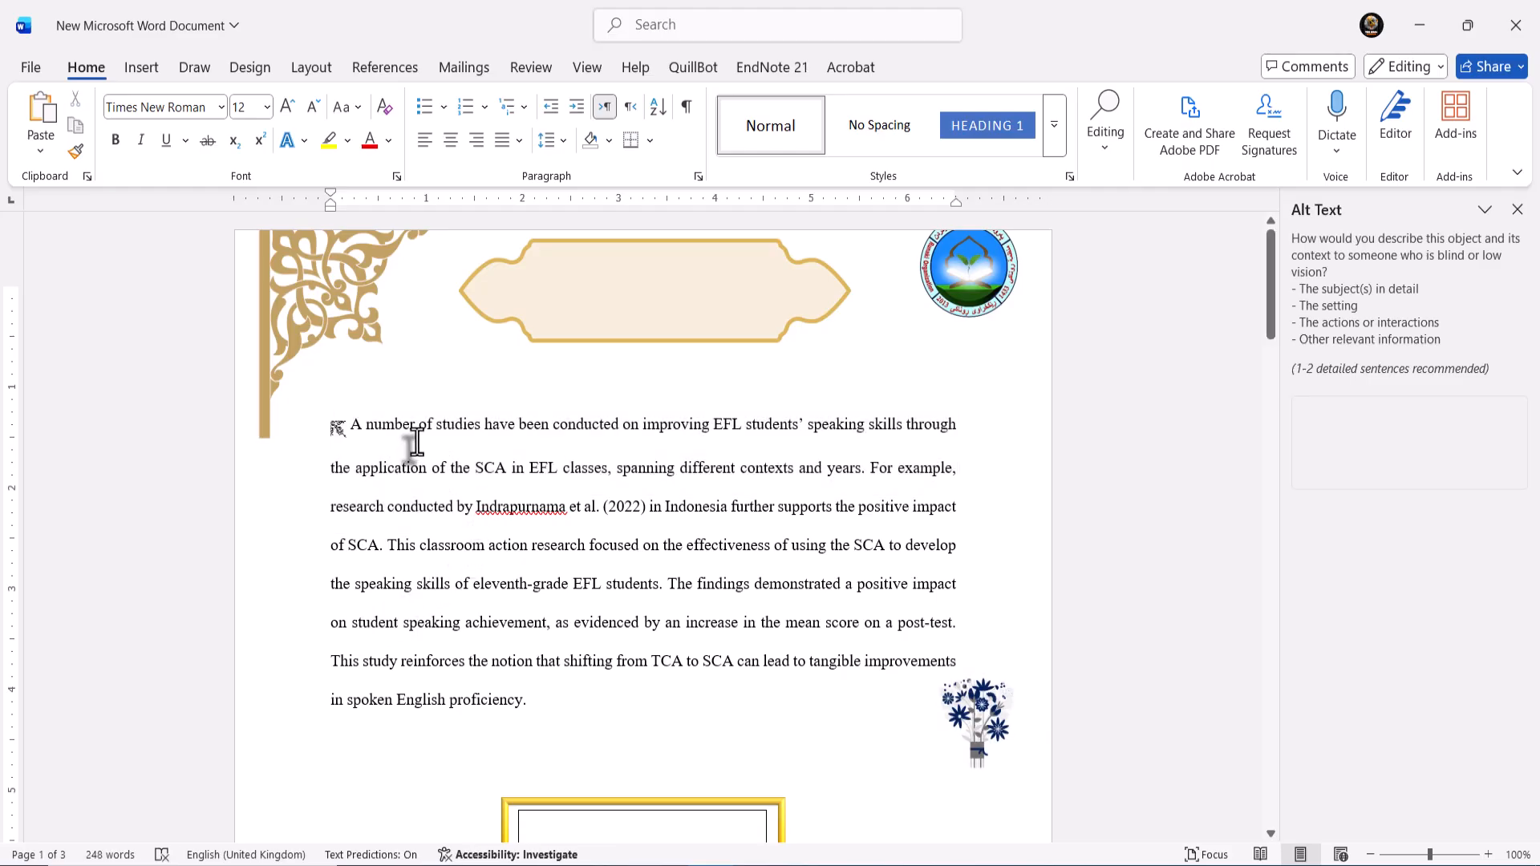
- Insert a recently used ornate bracket symbol into the title "بەشی یەکەم" in the teal banner
scroll(552, 818, "down", 6)
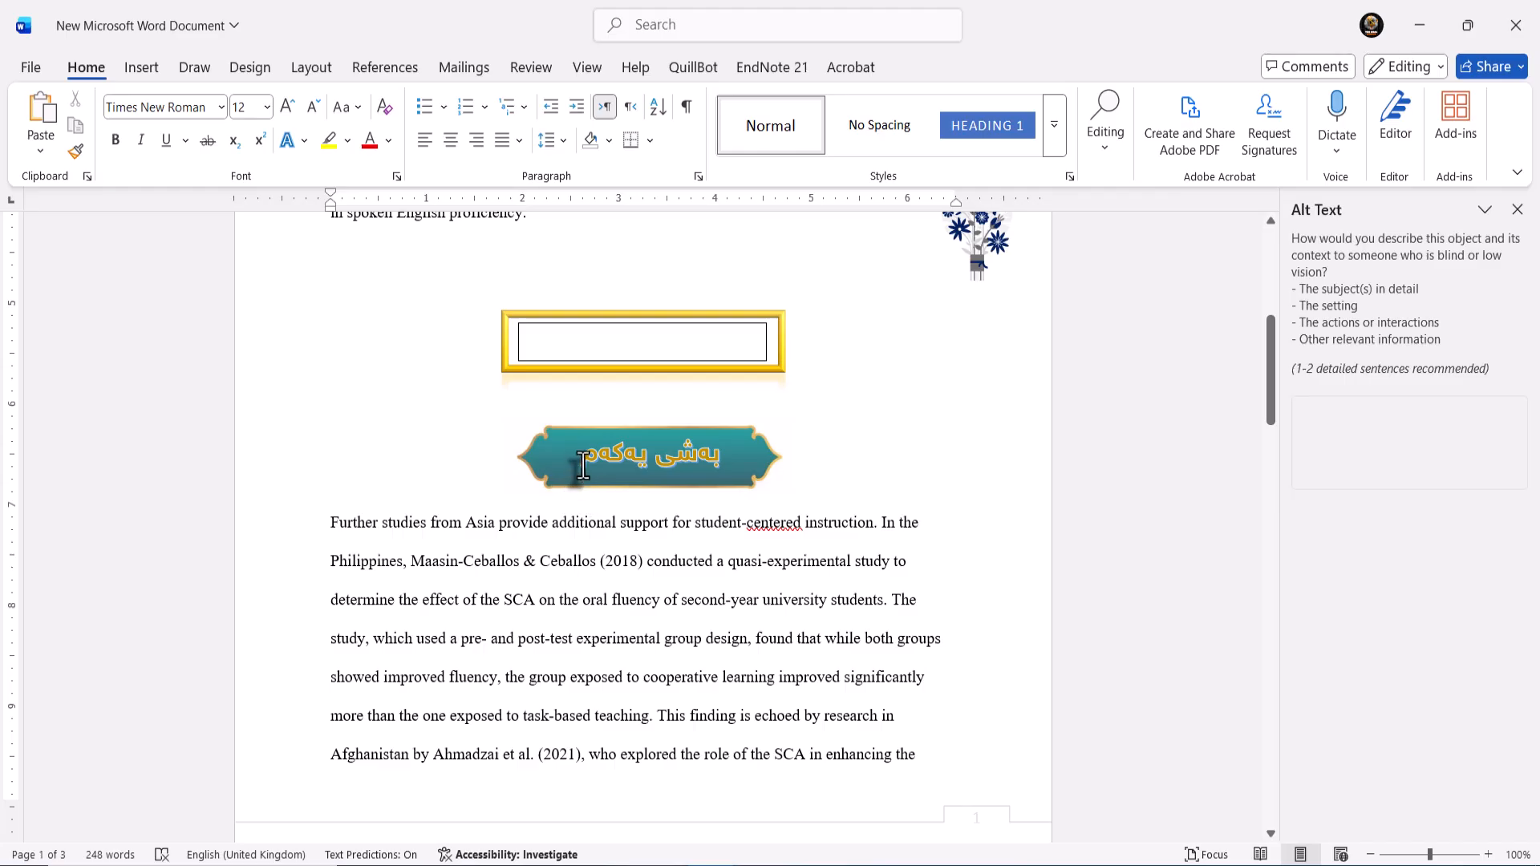
left_click(584, 464)
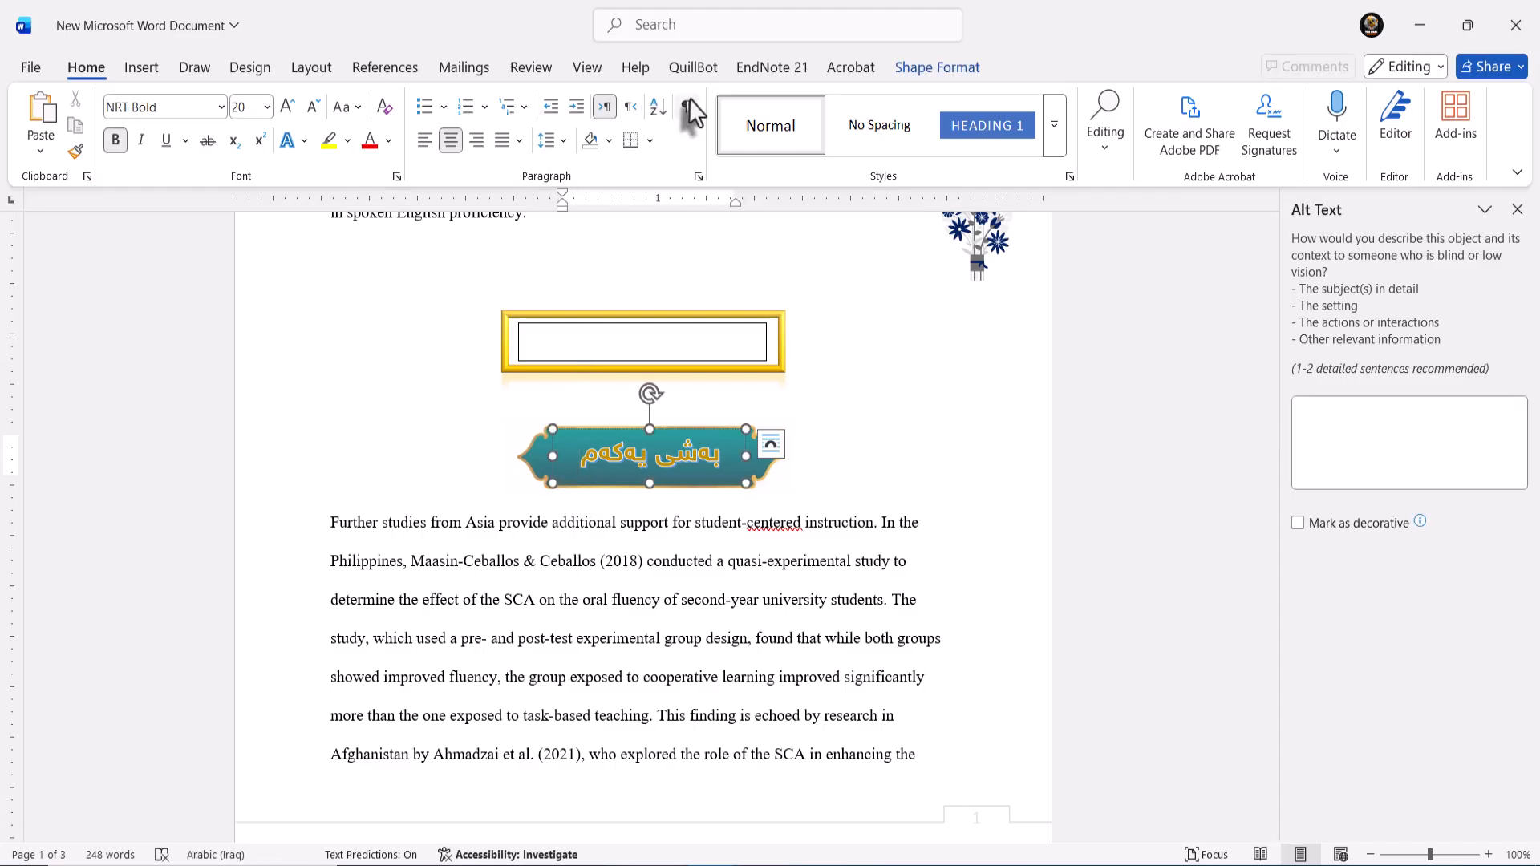
left_click(141, 69)
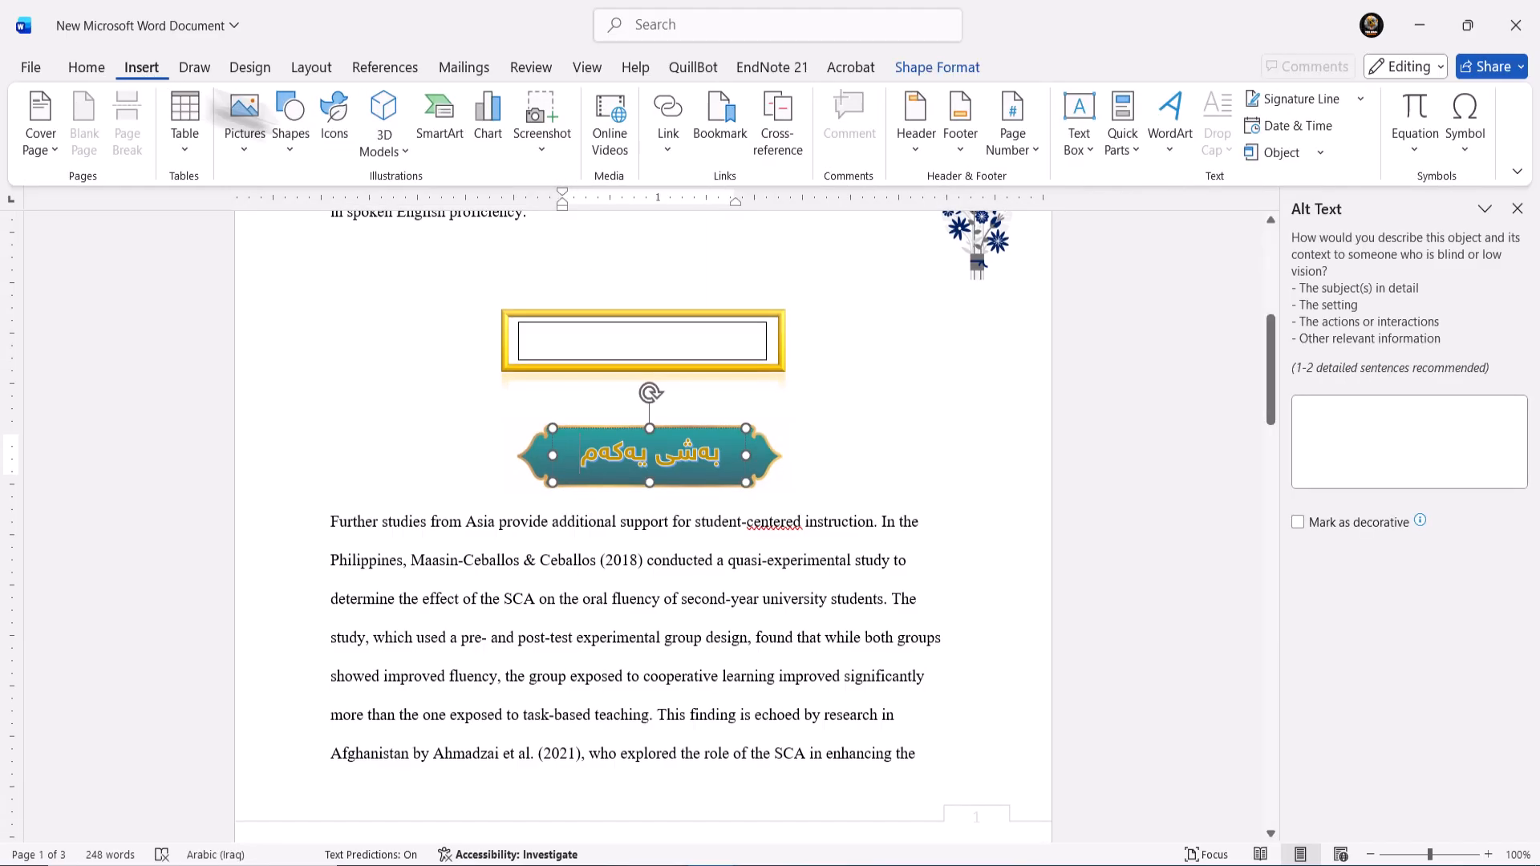
left_click(1468, 148)
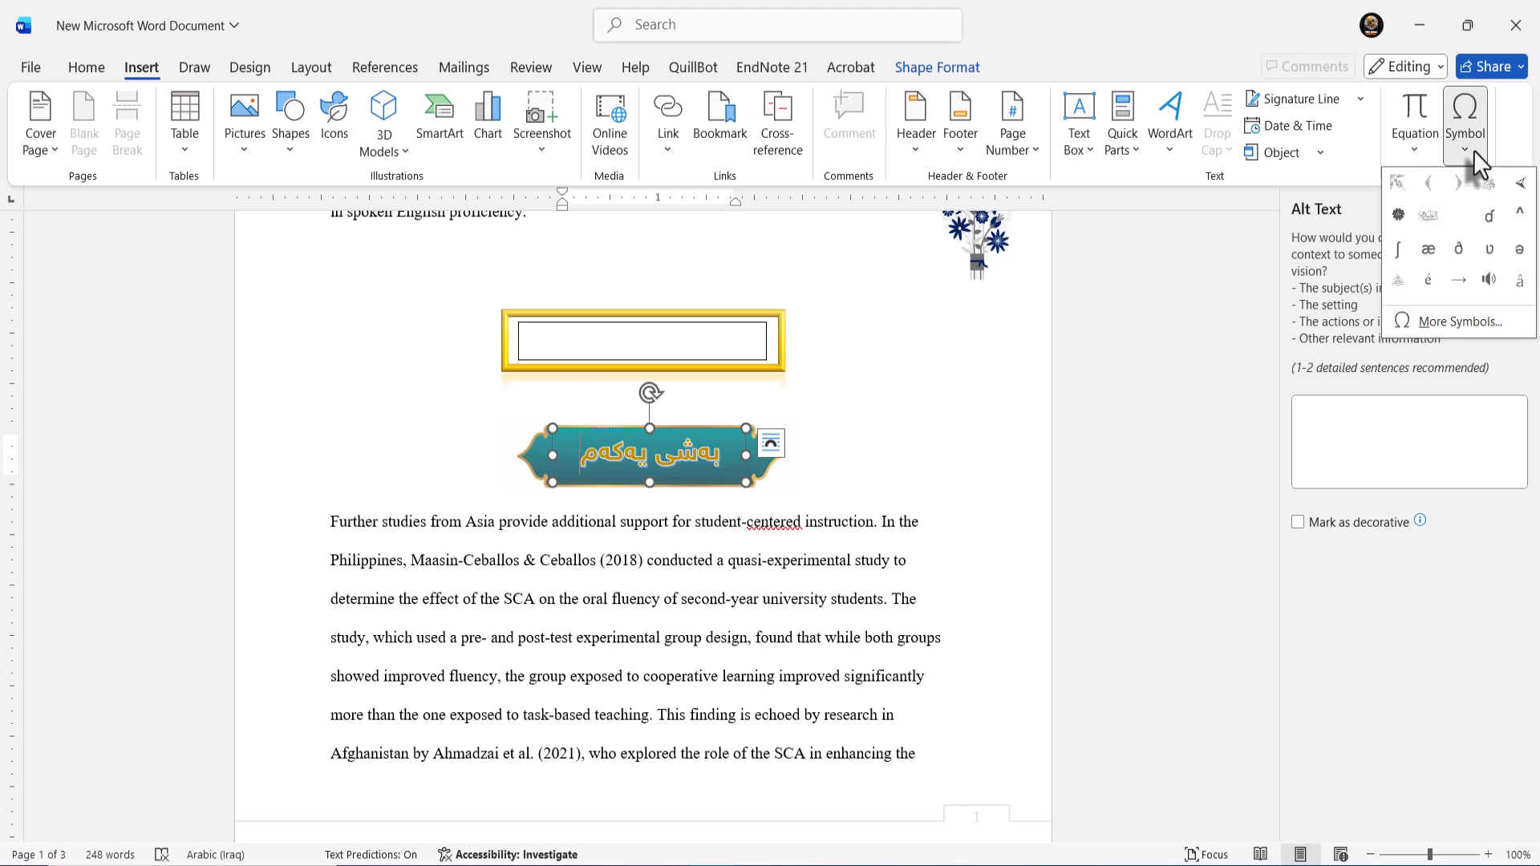
left_click(1456, 183)
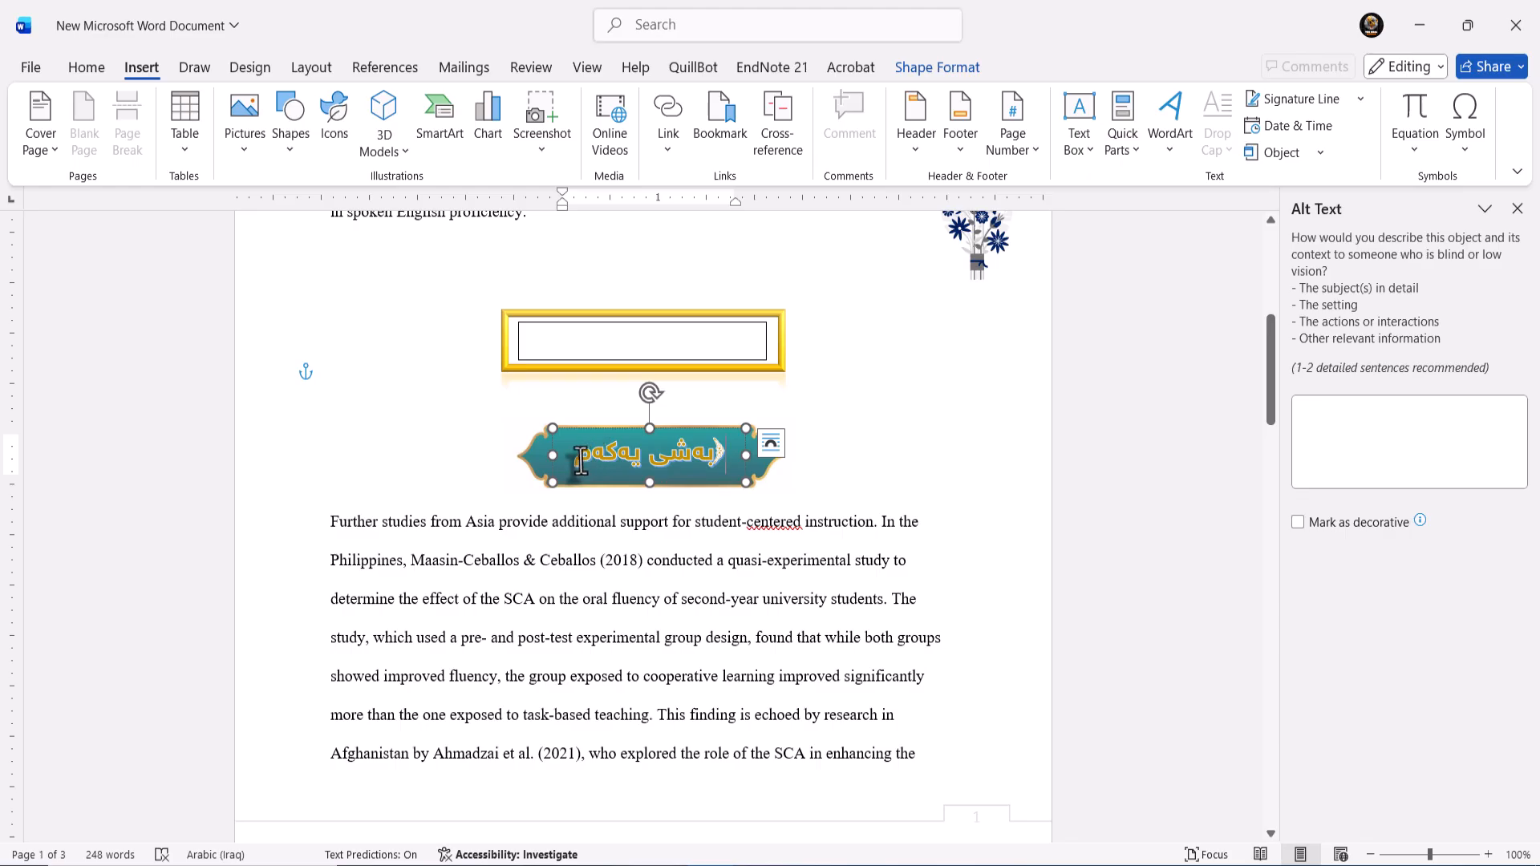
- Insert the mirrored ornate bracket beside the first one in the teal banner, undoing any wrong symbol
left_click(1467, 159)
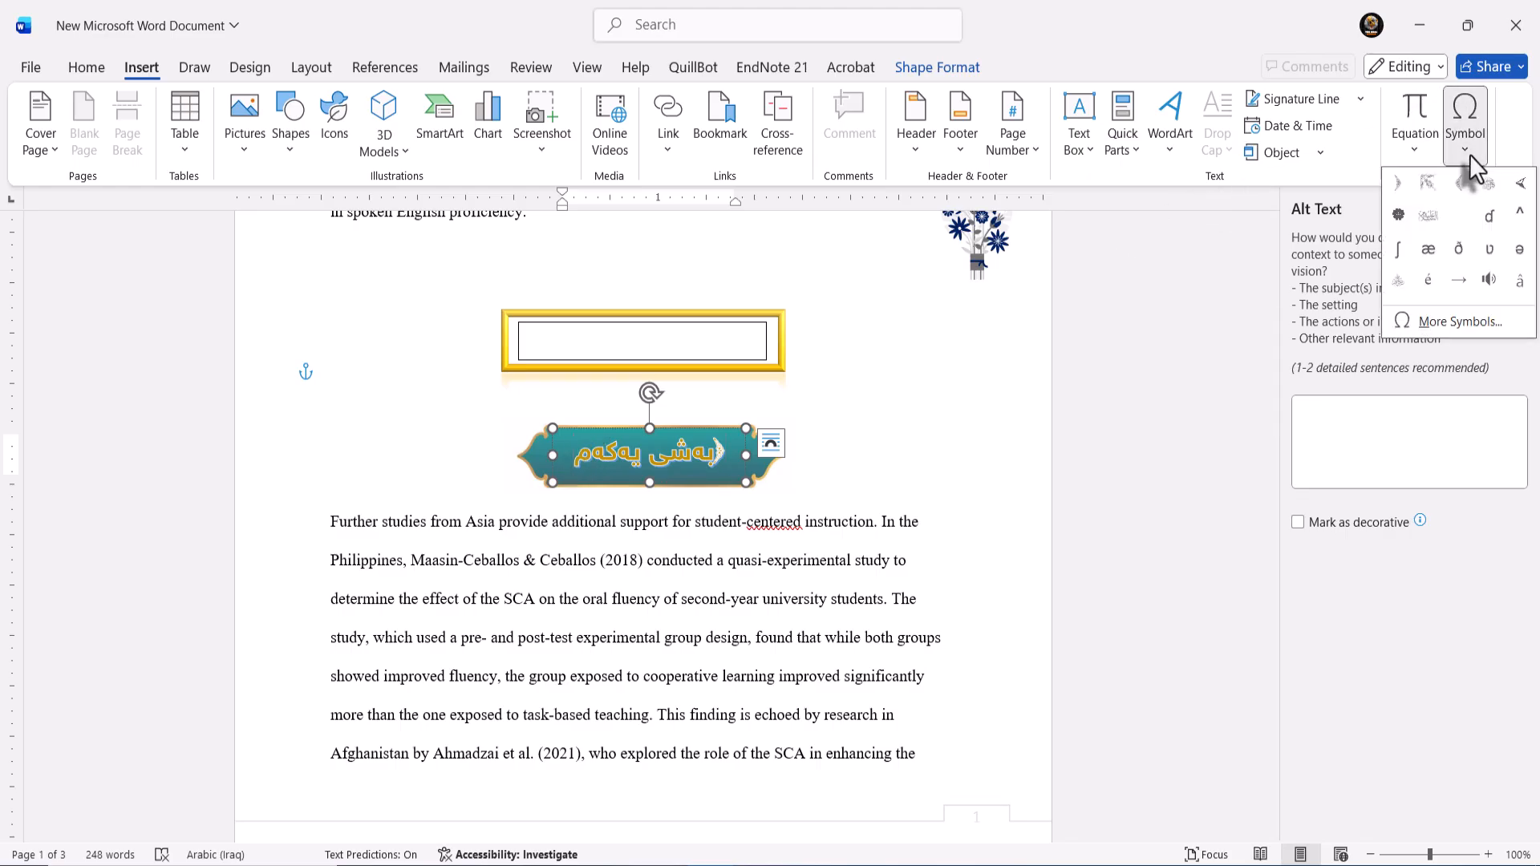
left_click(1405, 190)
key("ctrl+z")
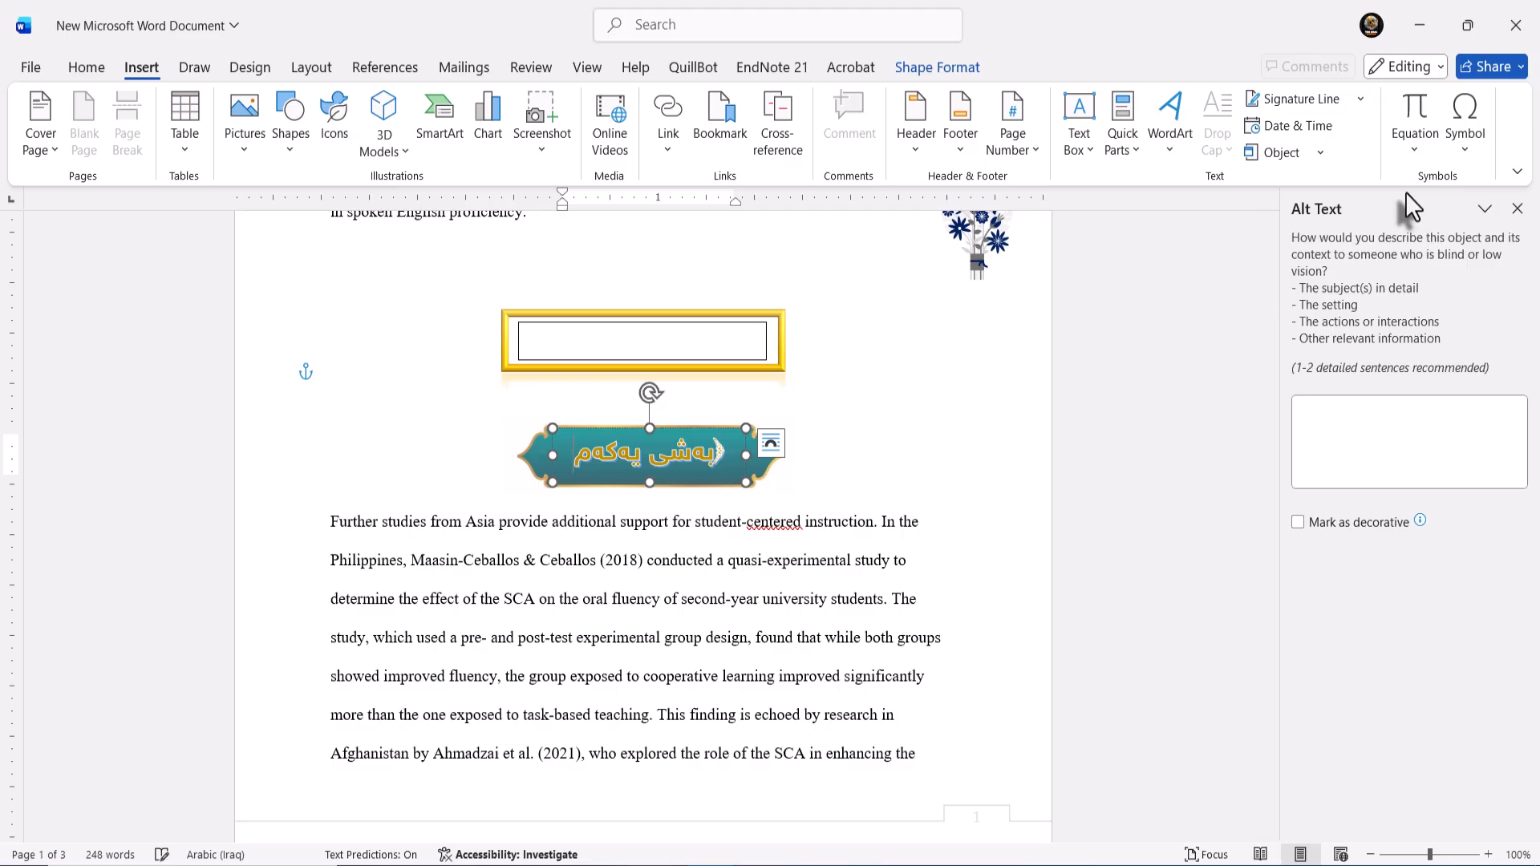
left_click(1466, 154)
left_click(1460, 186)
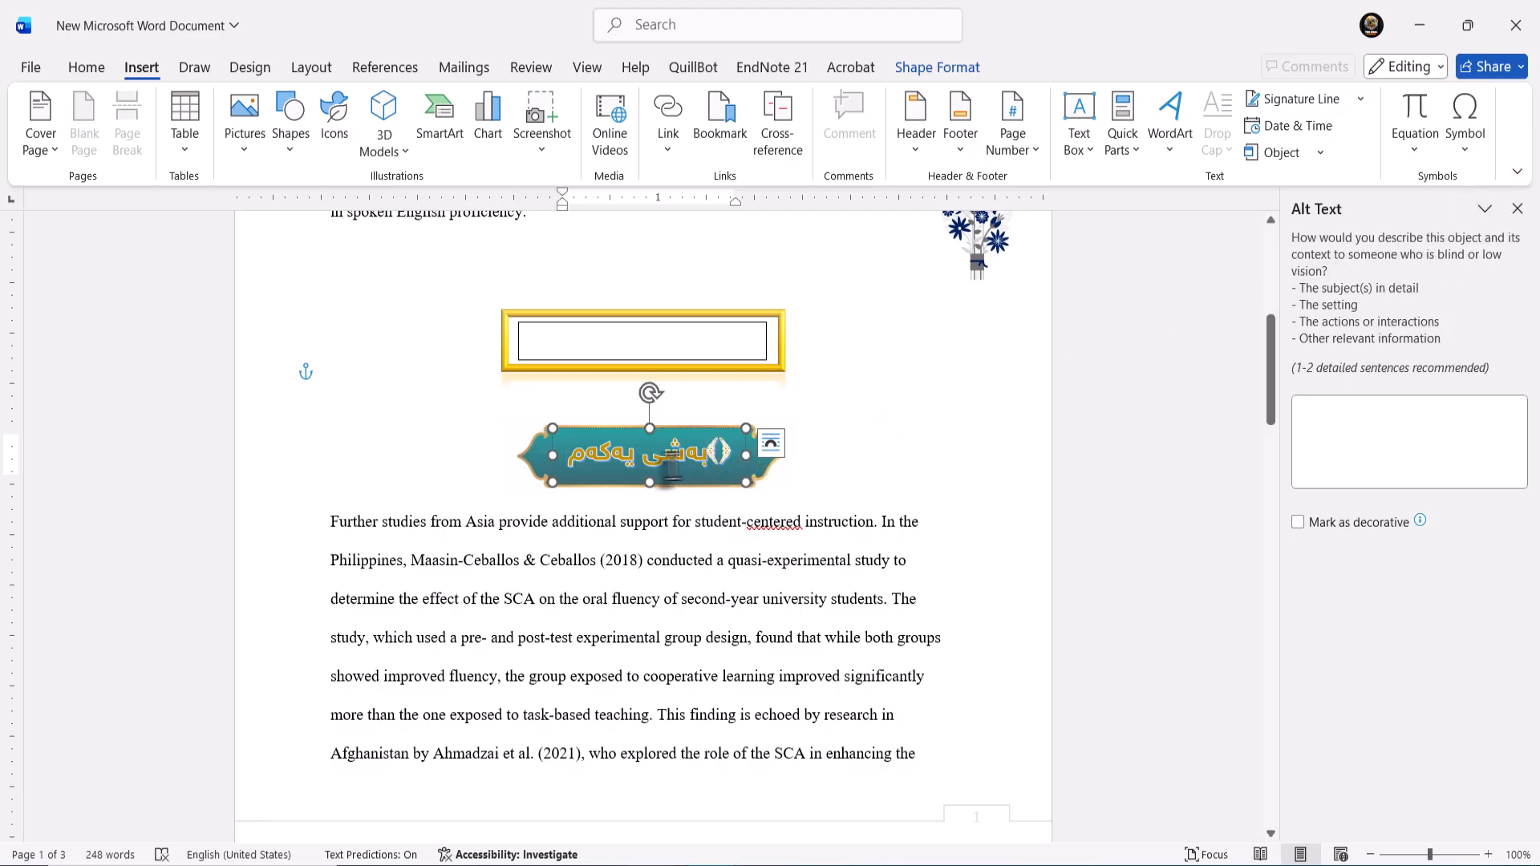
- Cut the title "بەشی یەکەم" from beside the ornate brackets and paste it back between them in the teal banner
left_click_drag(672, 467, 586, 465)
key("ctrl+c")
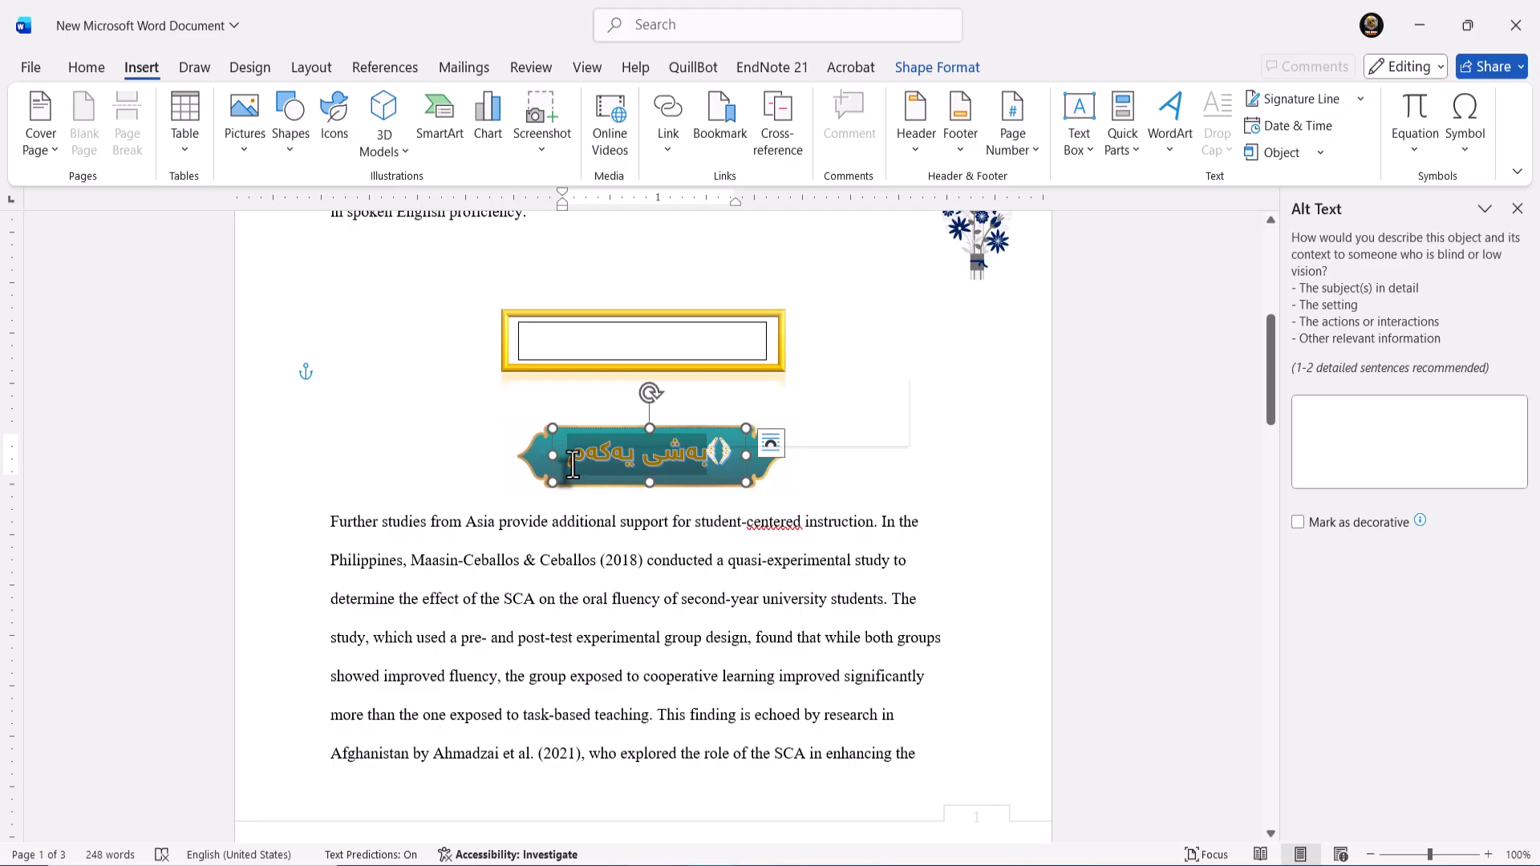
key("BackSpace")
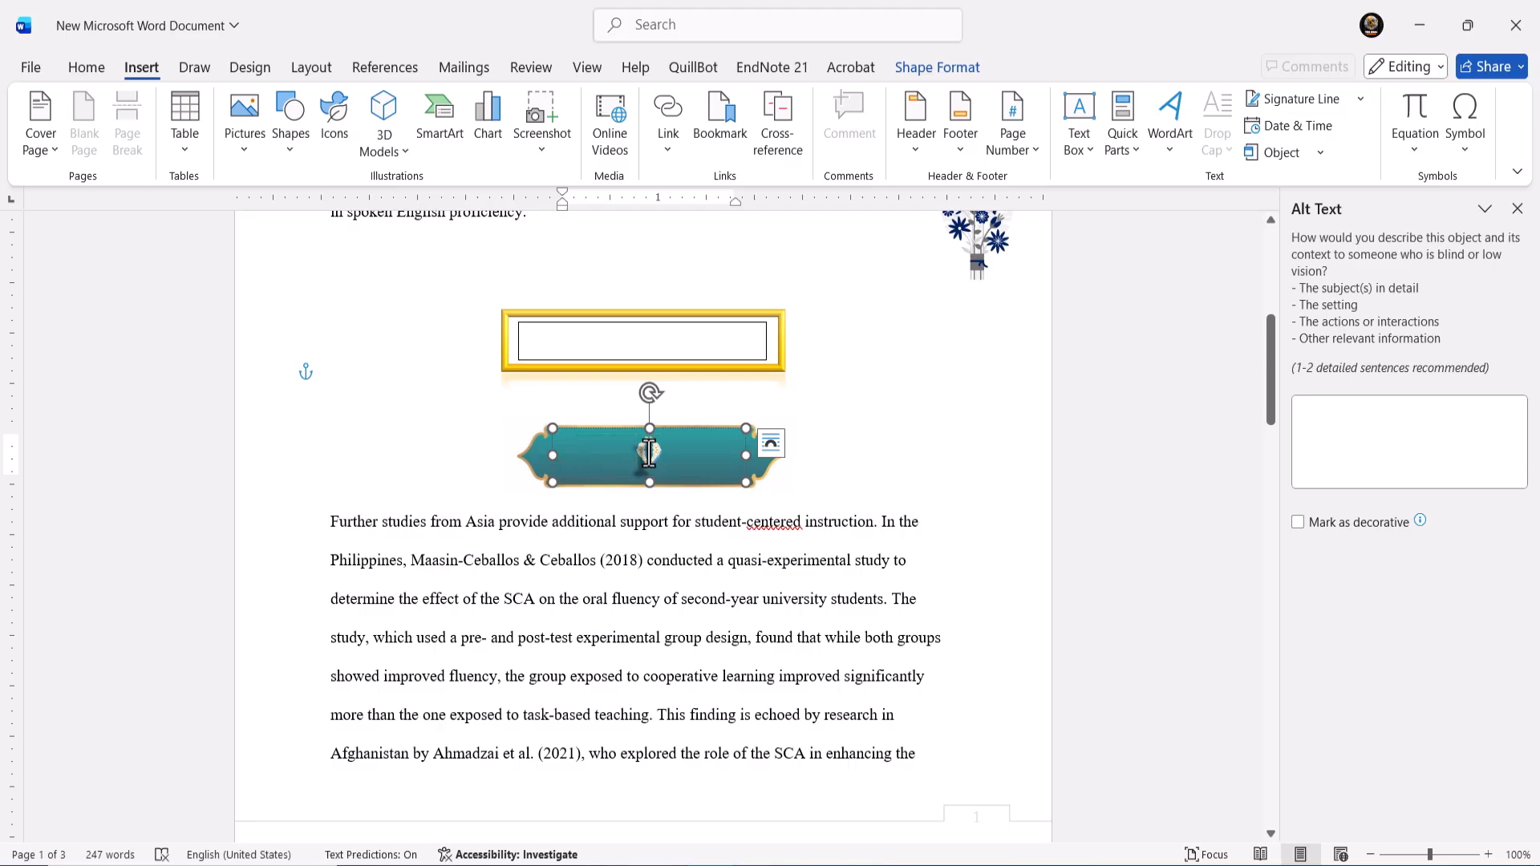
key("ctrl+v")
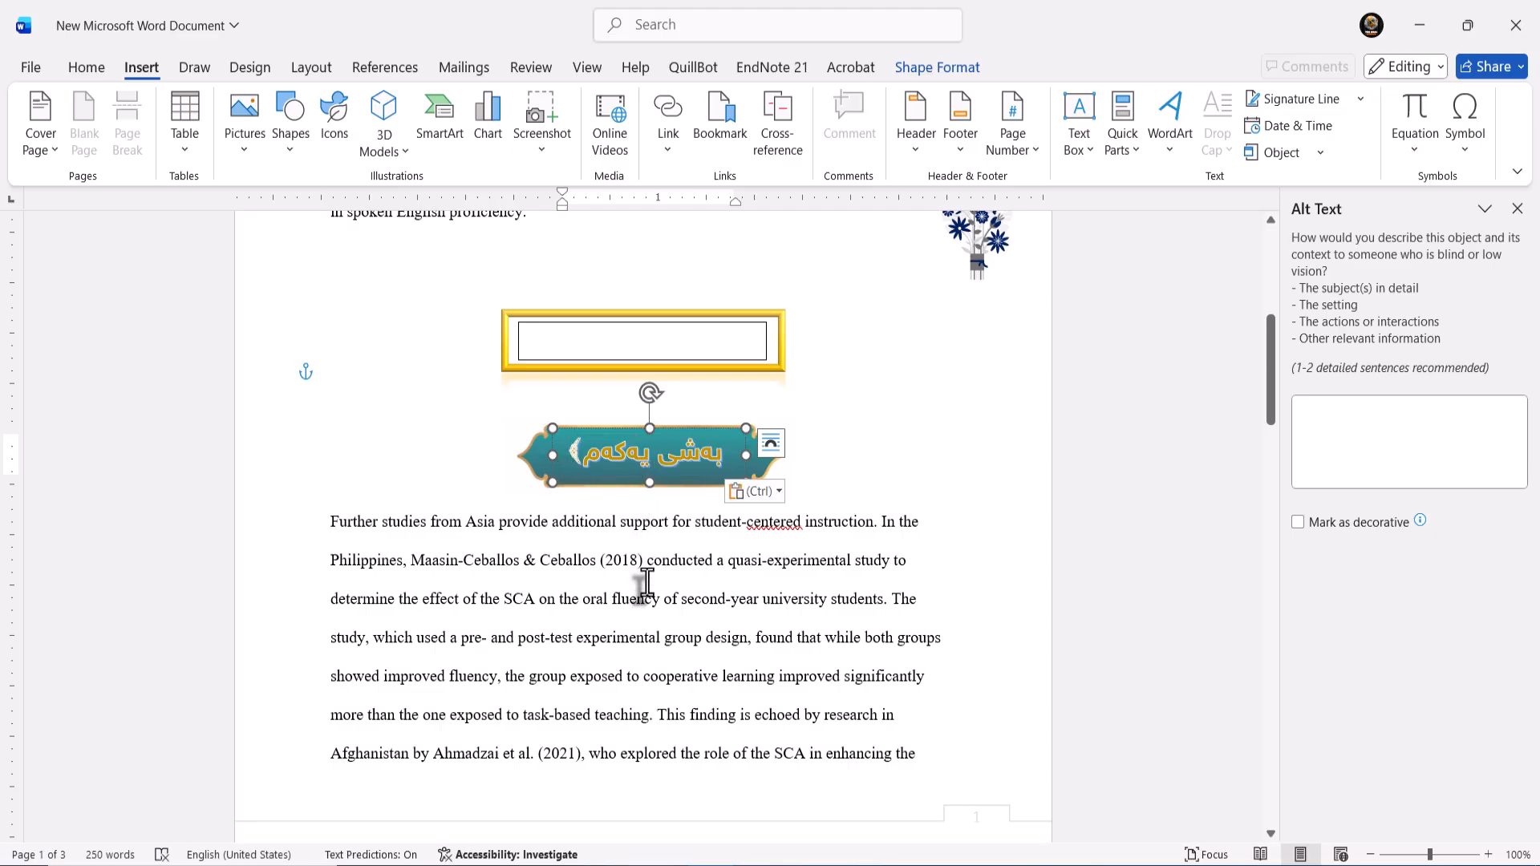
left_click(646, 562)
- Set the text direction of the teal banner's title to right-to-left
left_click(722, 459)
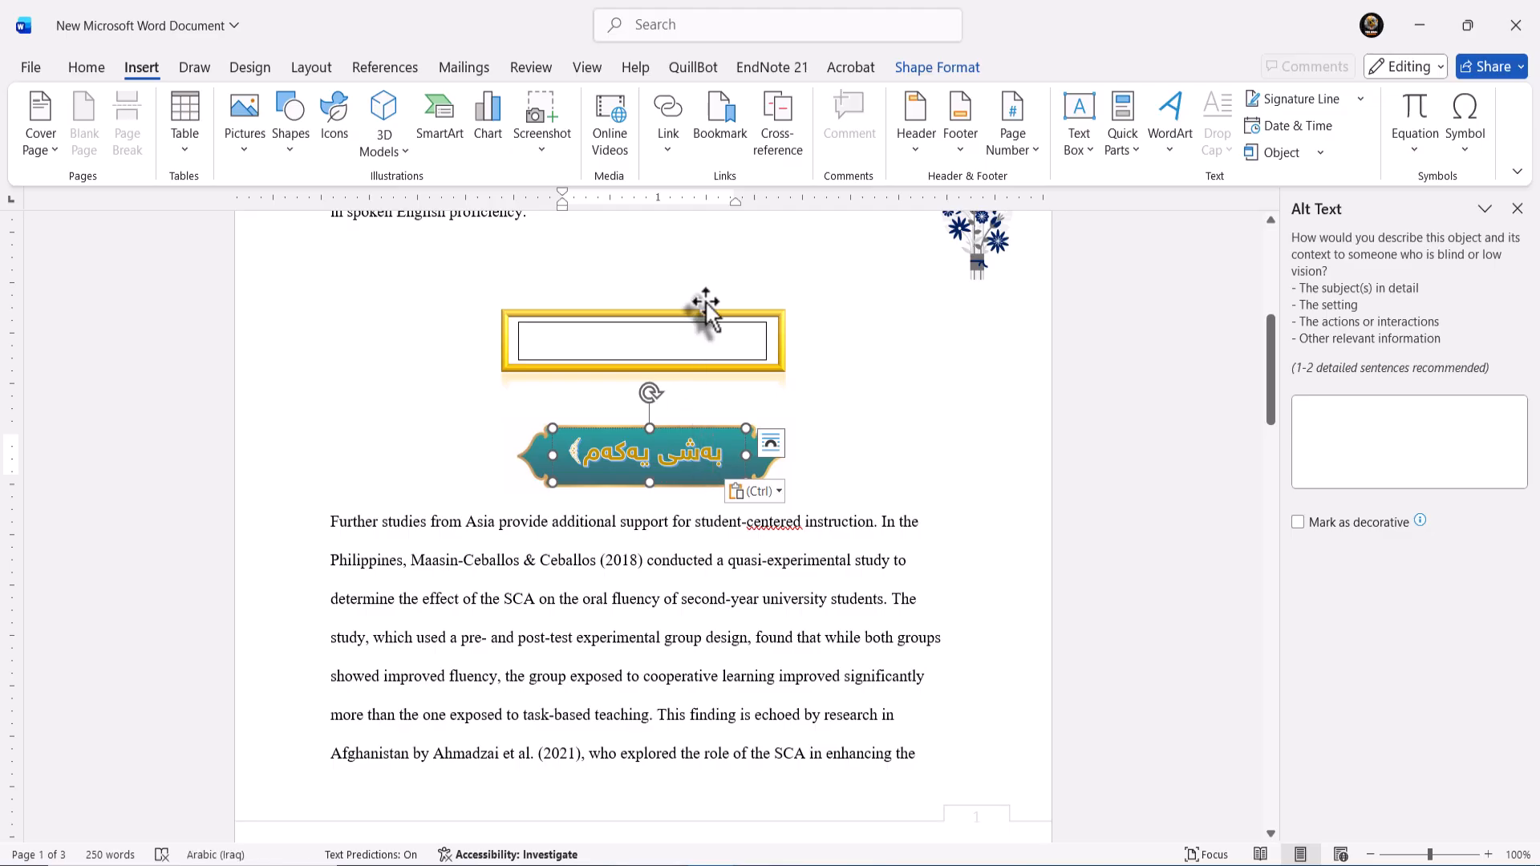
left_click(85, 67)
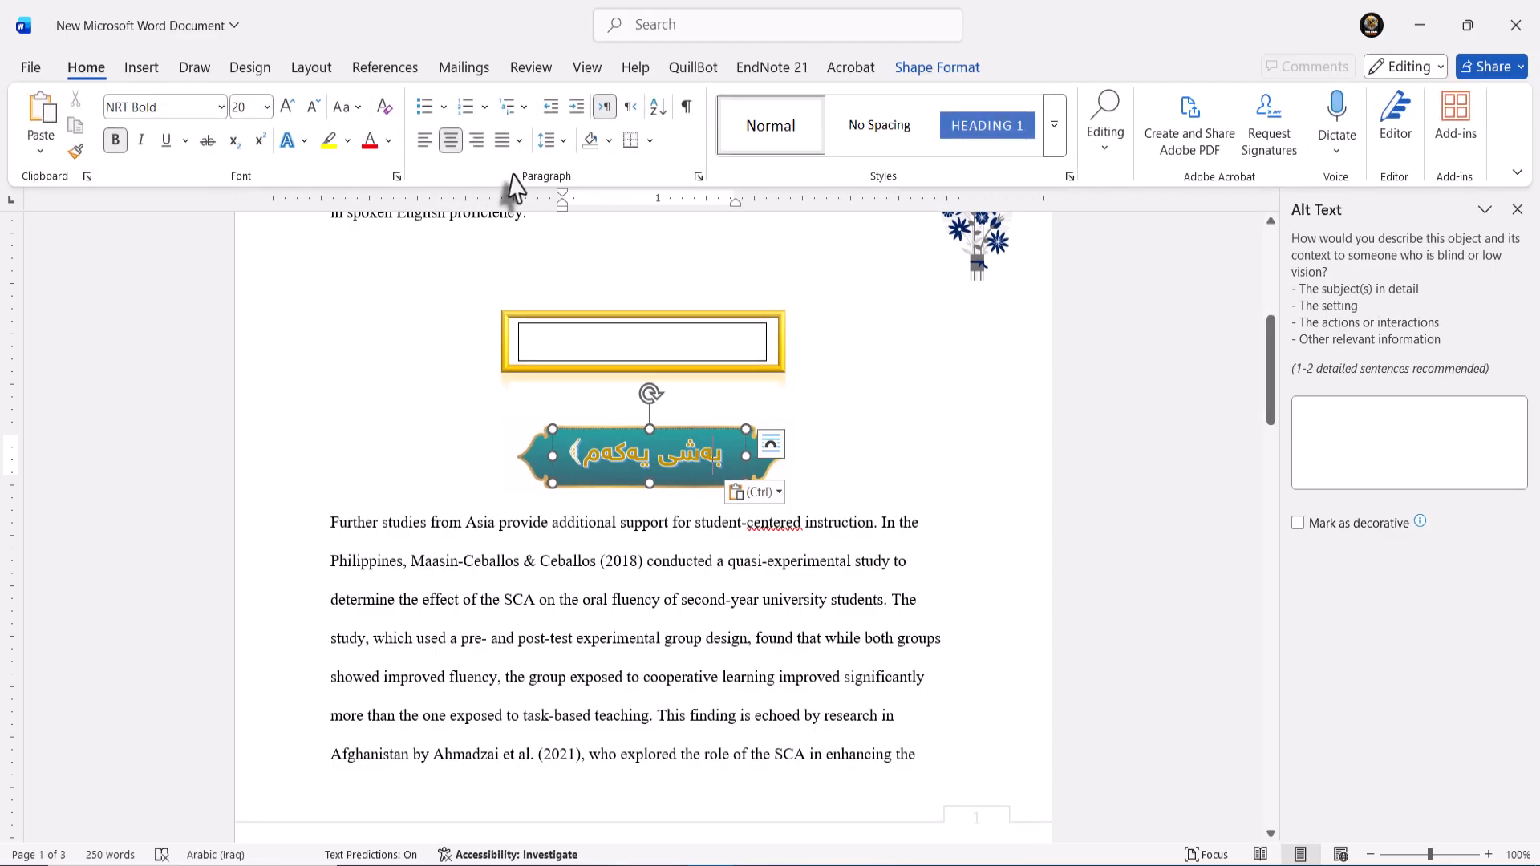
left_click(630, 110)
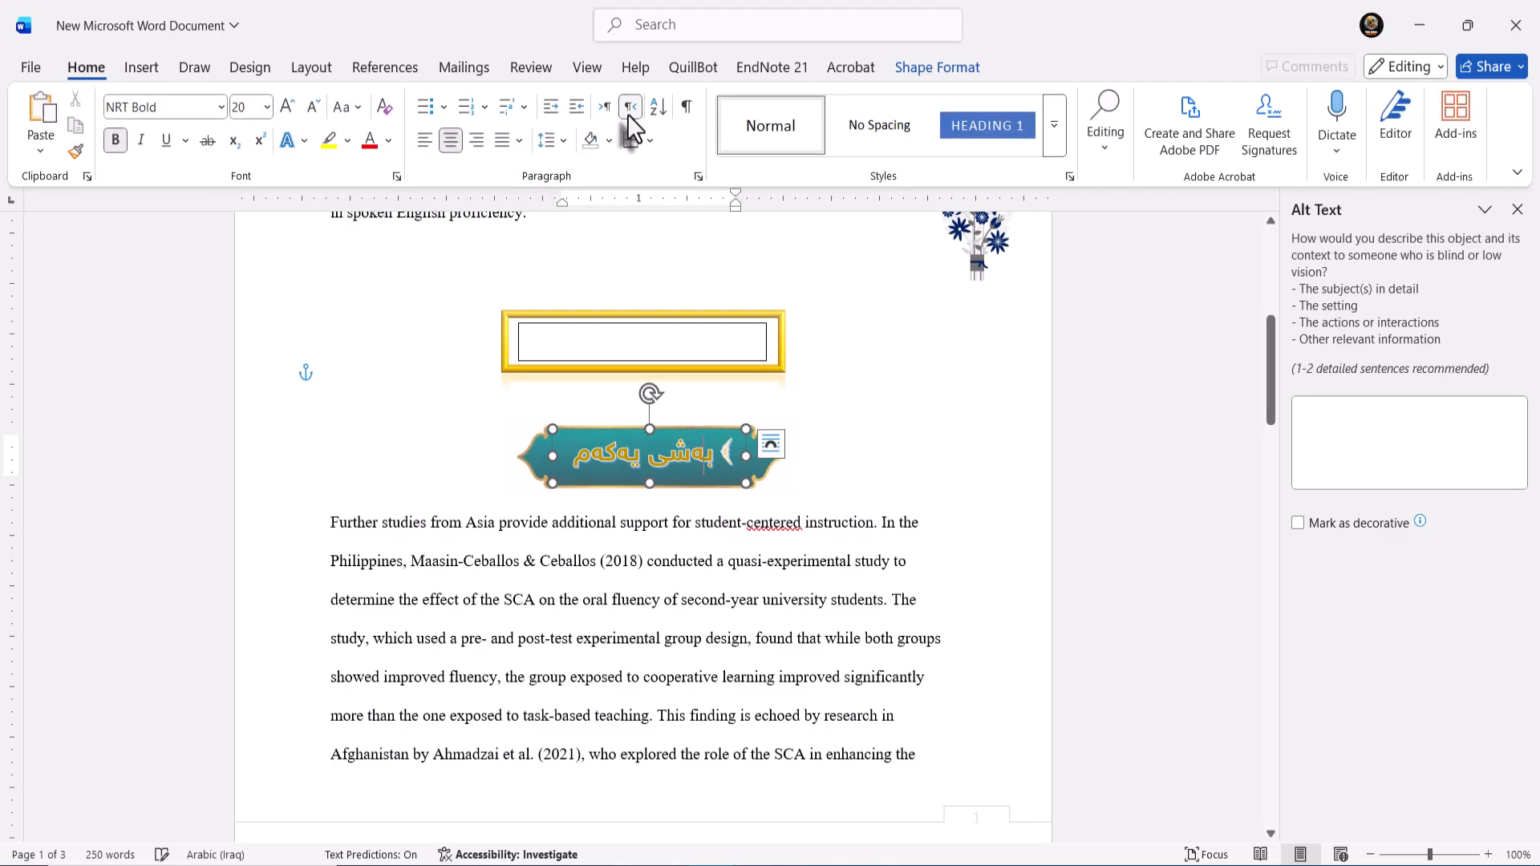
- Replace the ornate bracket at the start of the banner title with its mirrored counterpart from the recent symbols
double_click(724, 463)
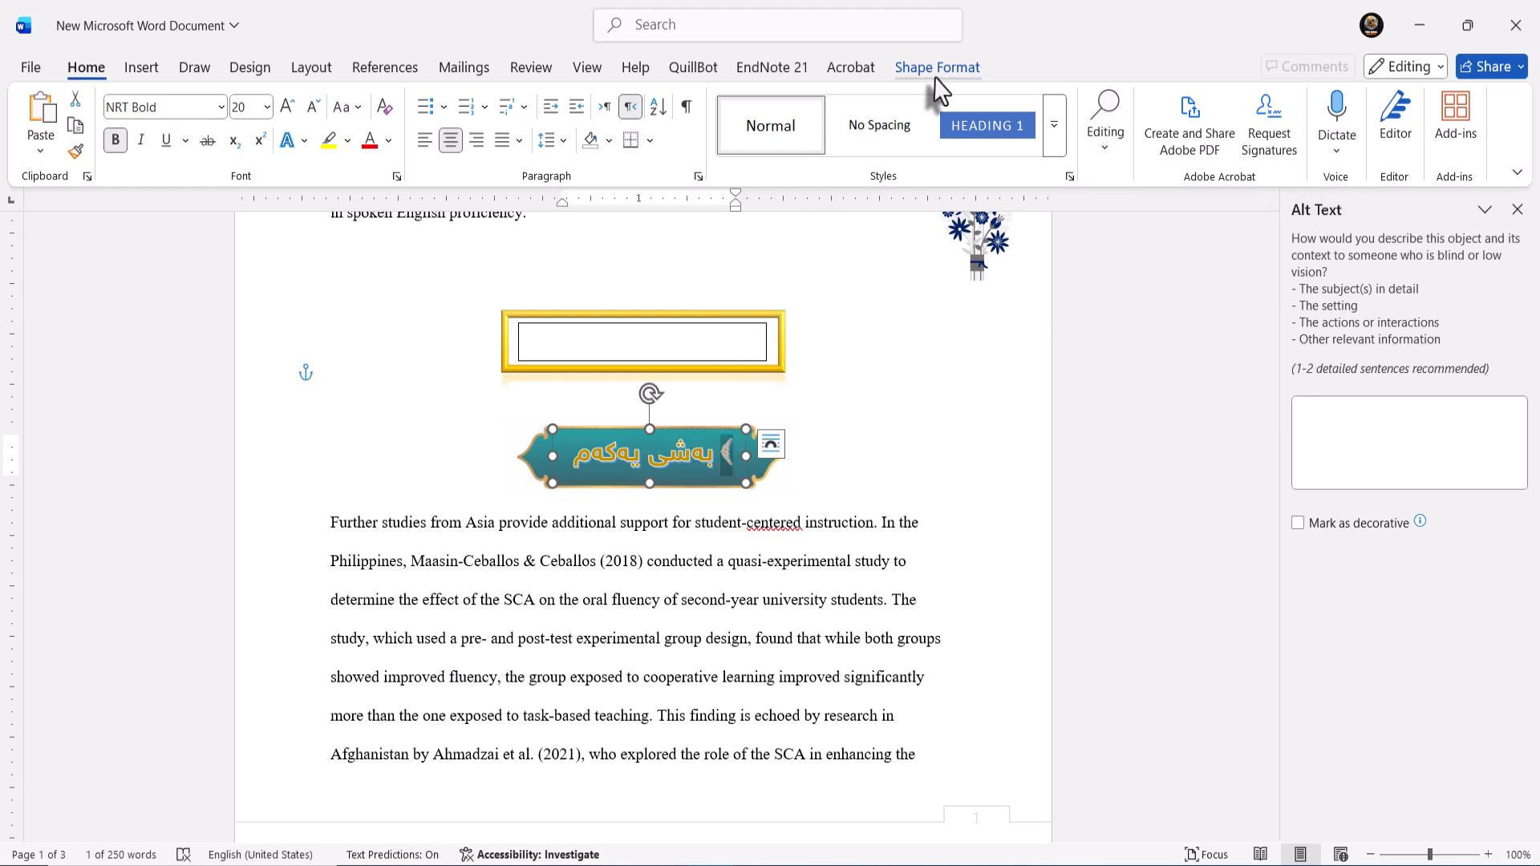
left_click(152, 69)
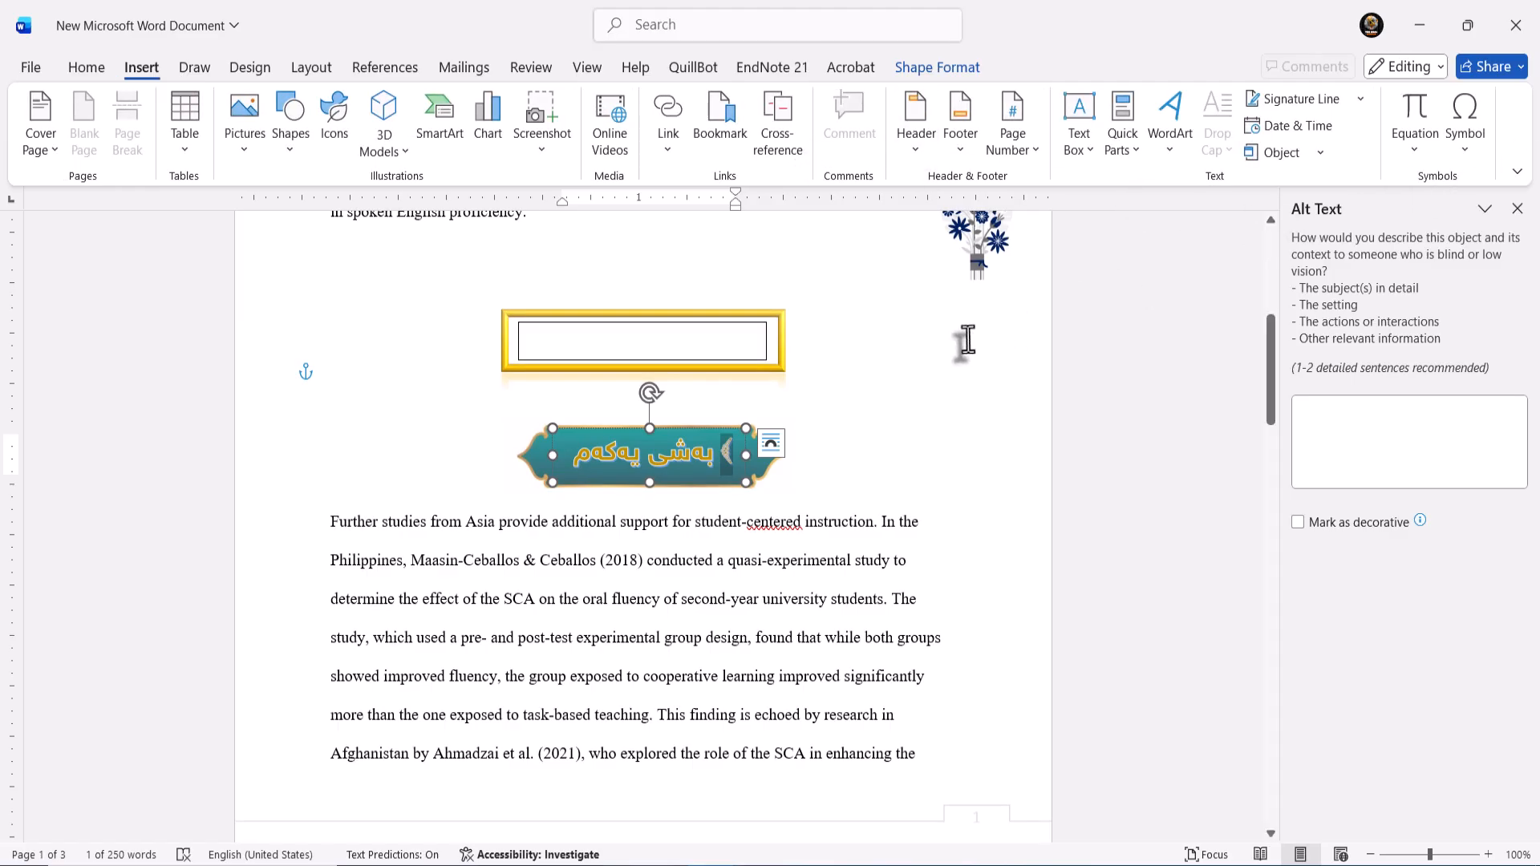
left_click(1466, 153)
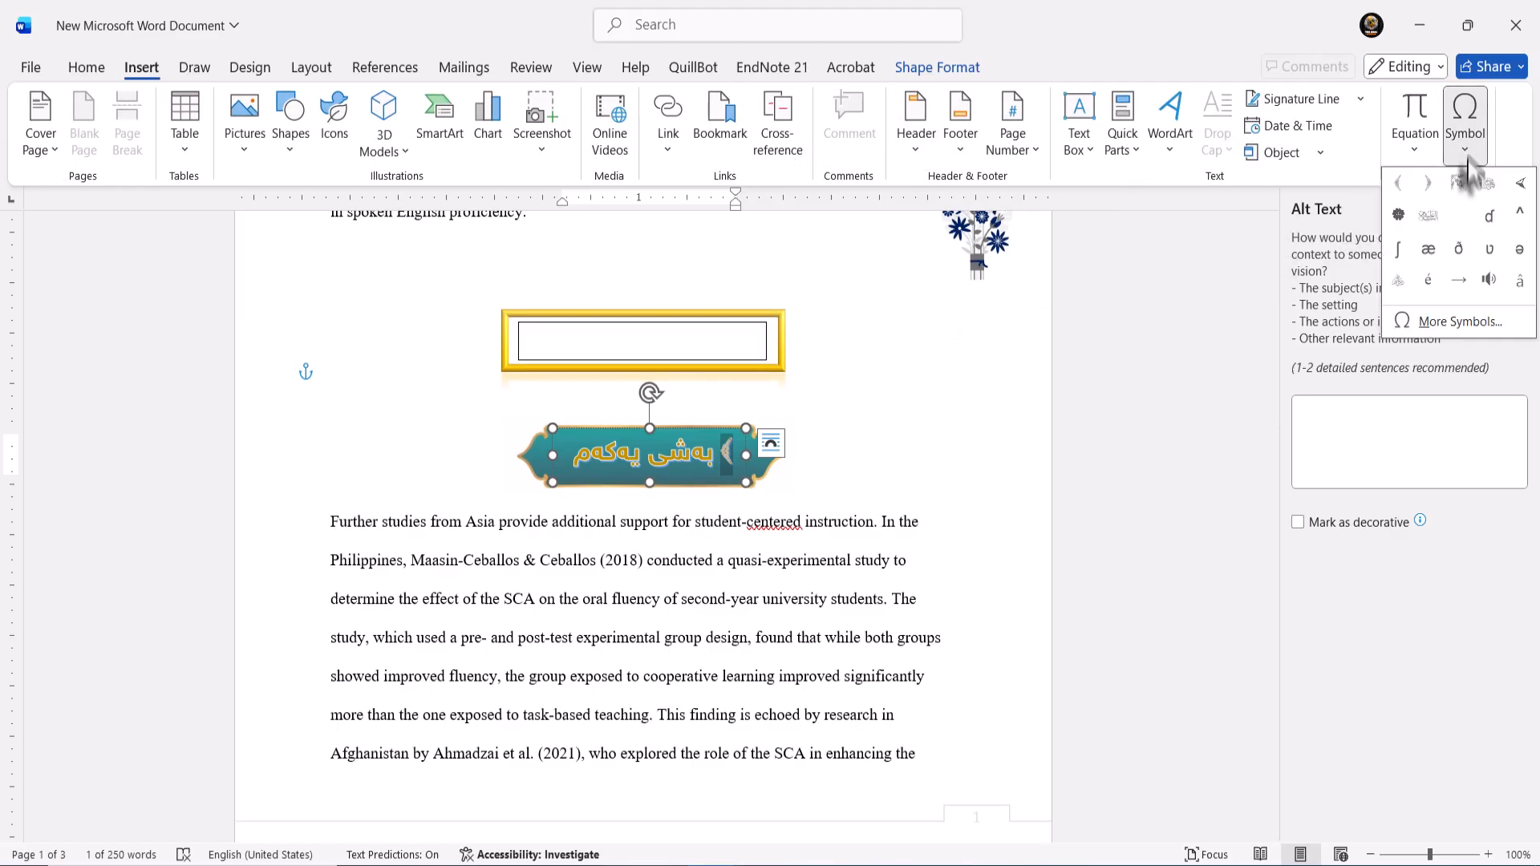
left_click(1435, 184)
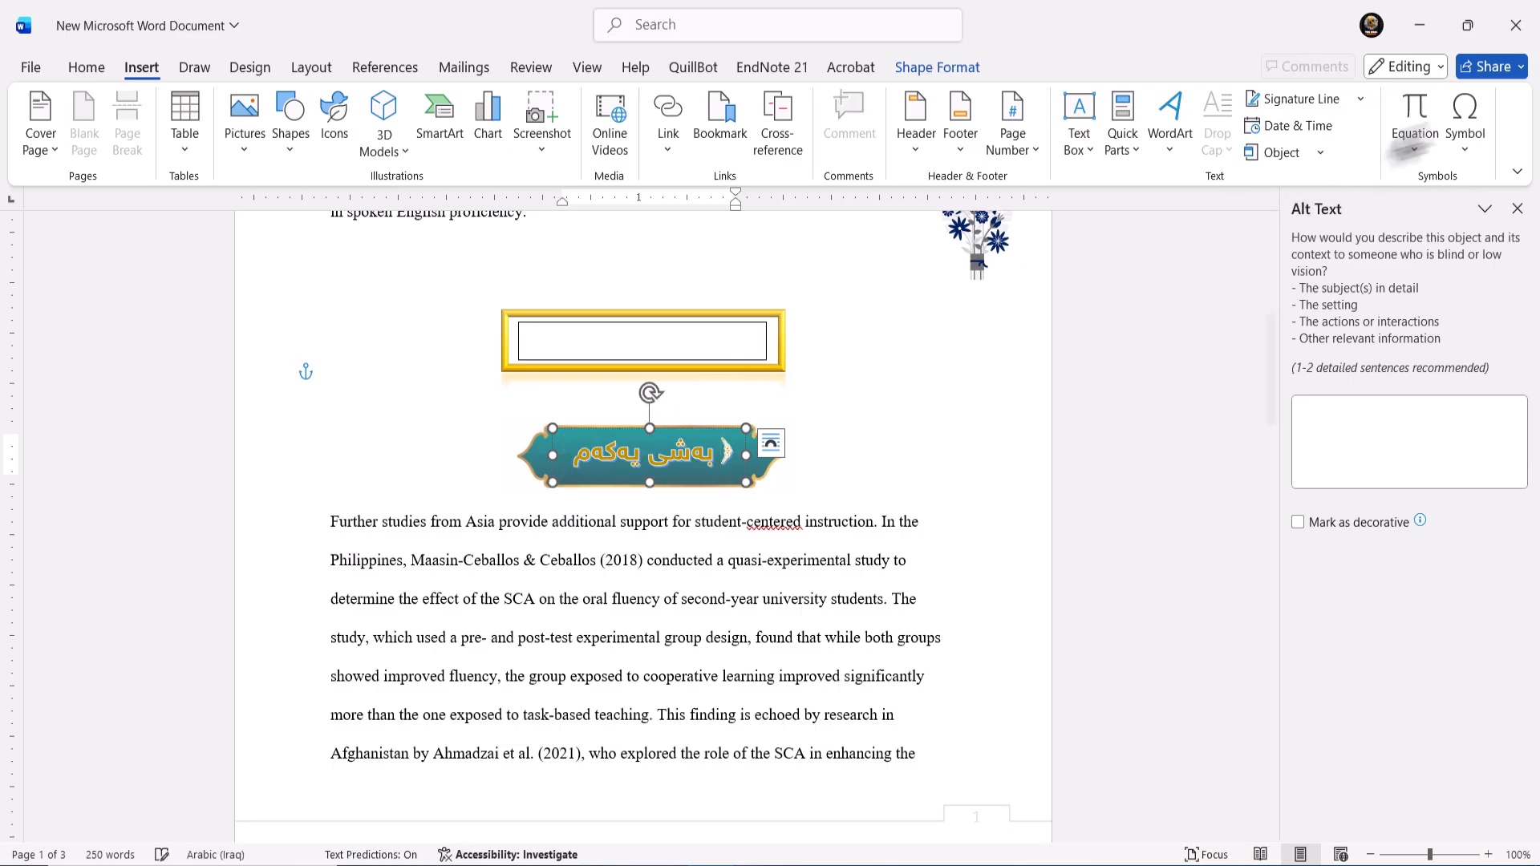
- Insert an ornate bracket at the end of the banner title and widen its text box on both sides to fit one line
left_click(1465, 146)
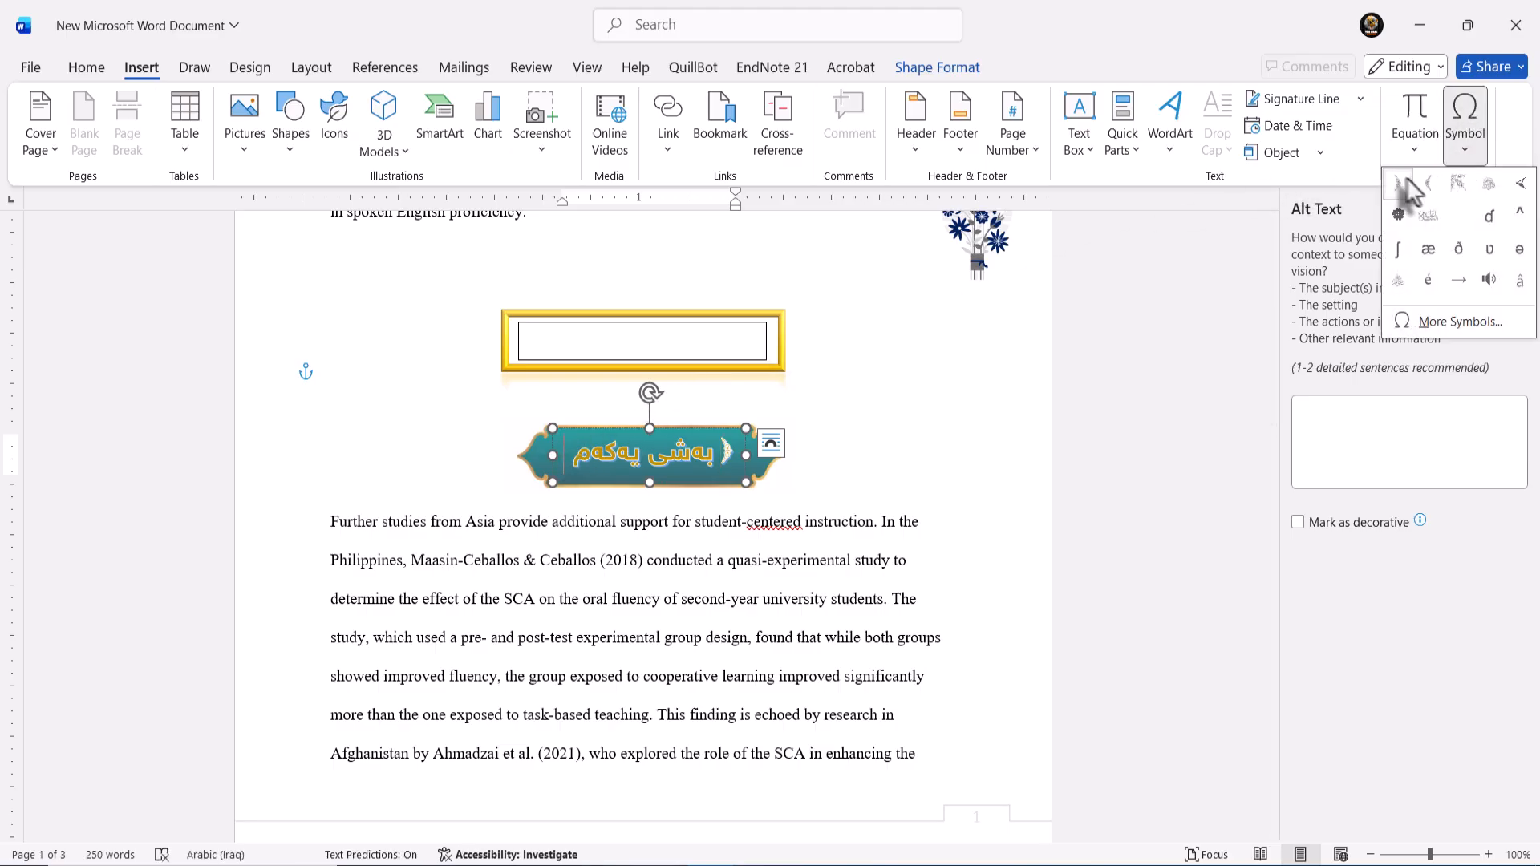
left_click(1424, 186)
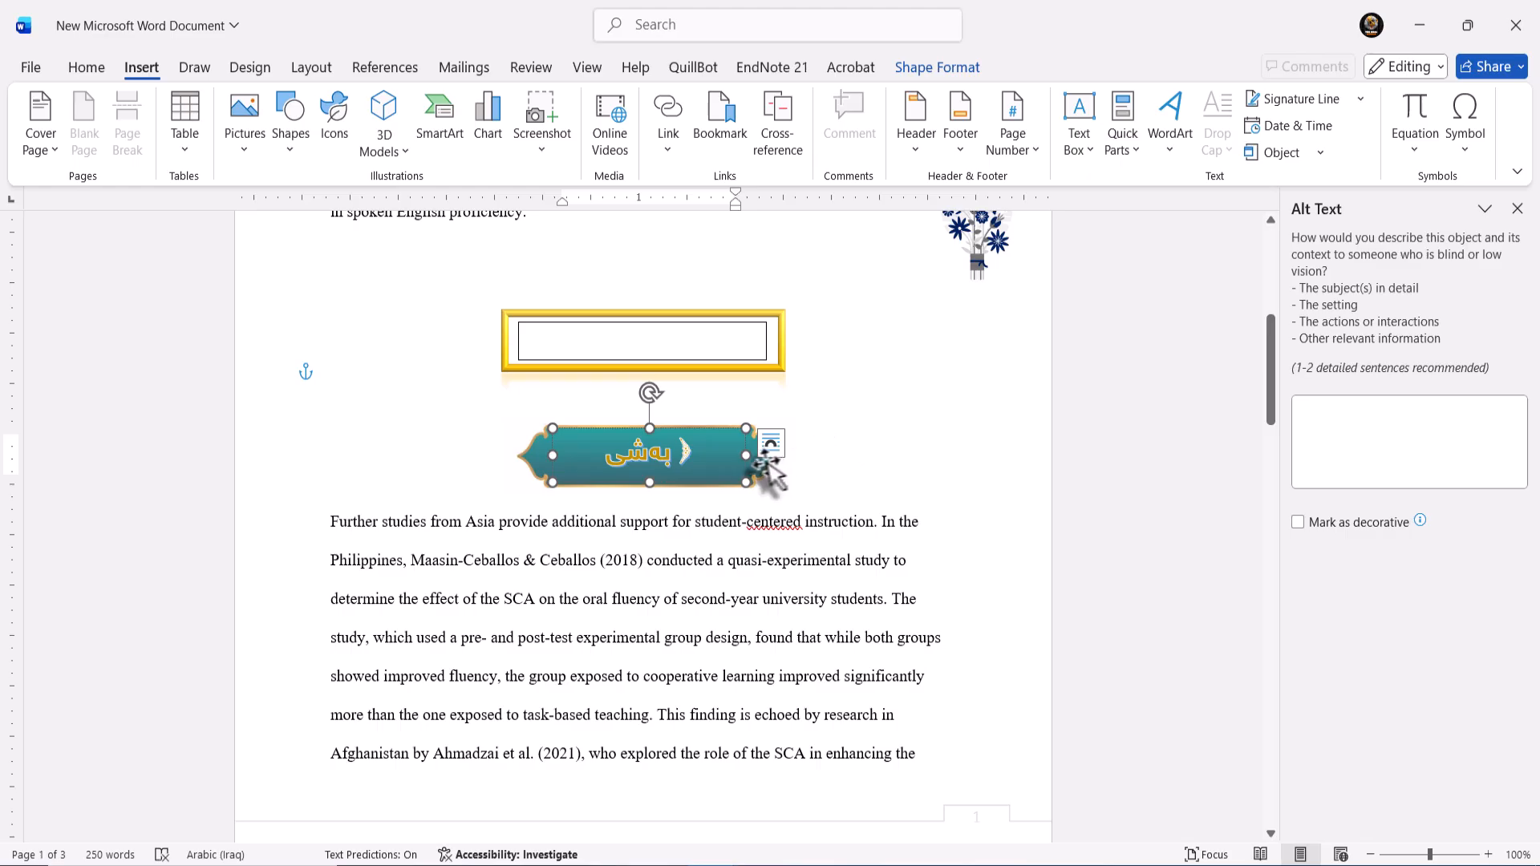
left_click_drag(745, 456, 767, 457)
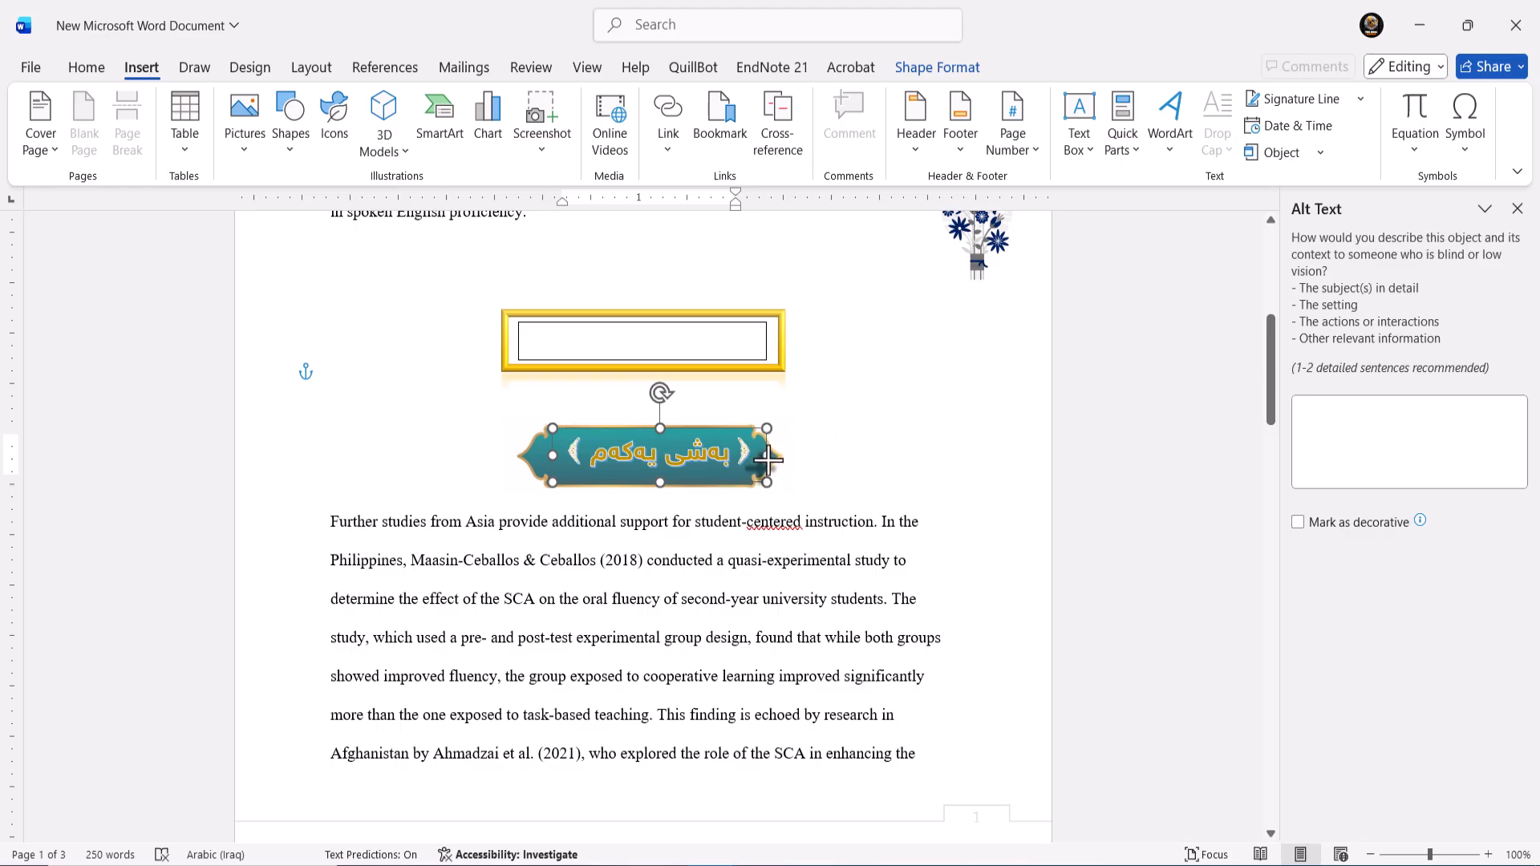
left_click_drag(572, 457, 543, 454)
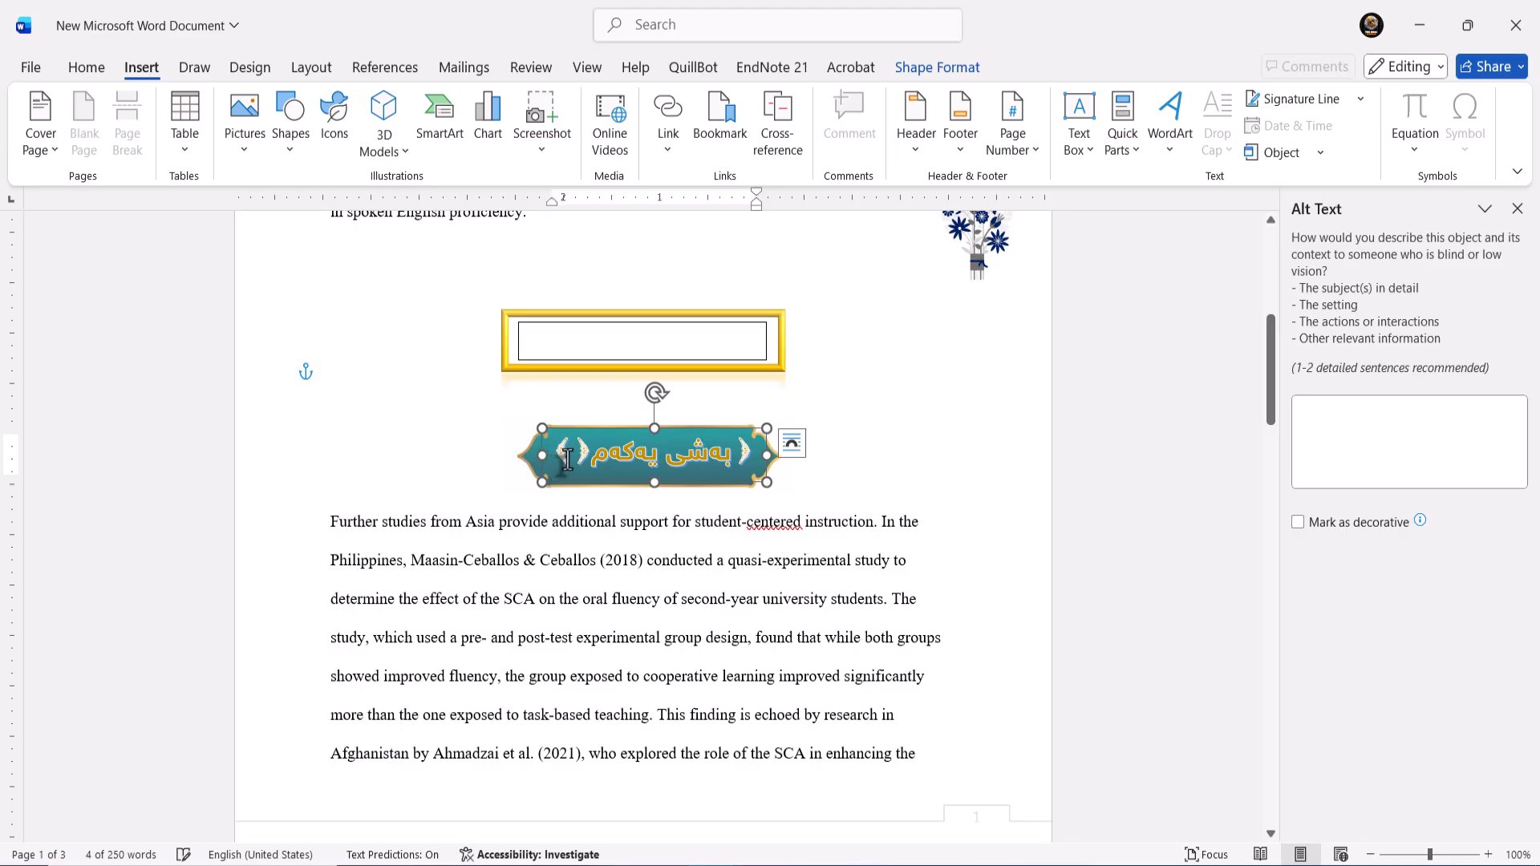
- Correct the ornate bracket at the end of the banner title so a matching pair encloses "بەشی یەکەم"
left_click(561, 458)
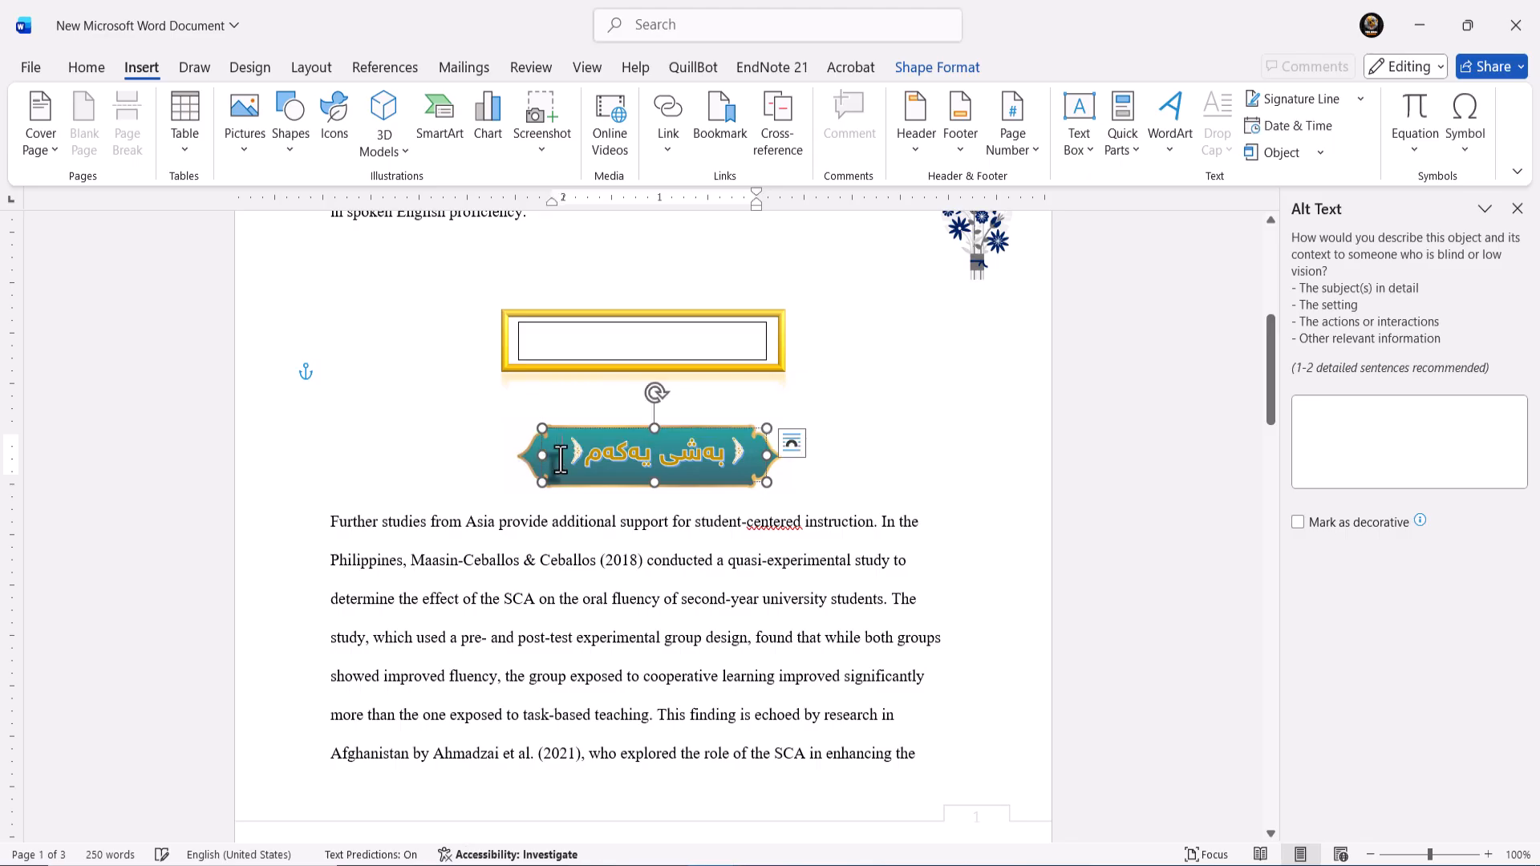
type(")")
left_click(622, 598)
- Examine the teal banner's title with its ornate brackets up close and in its place on the page
scroll(672, 566, "up", 14, "ctrl")
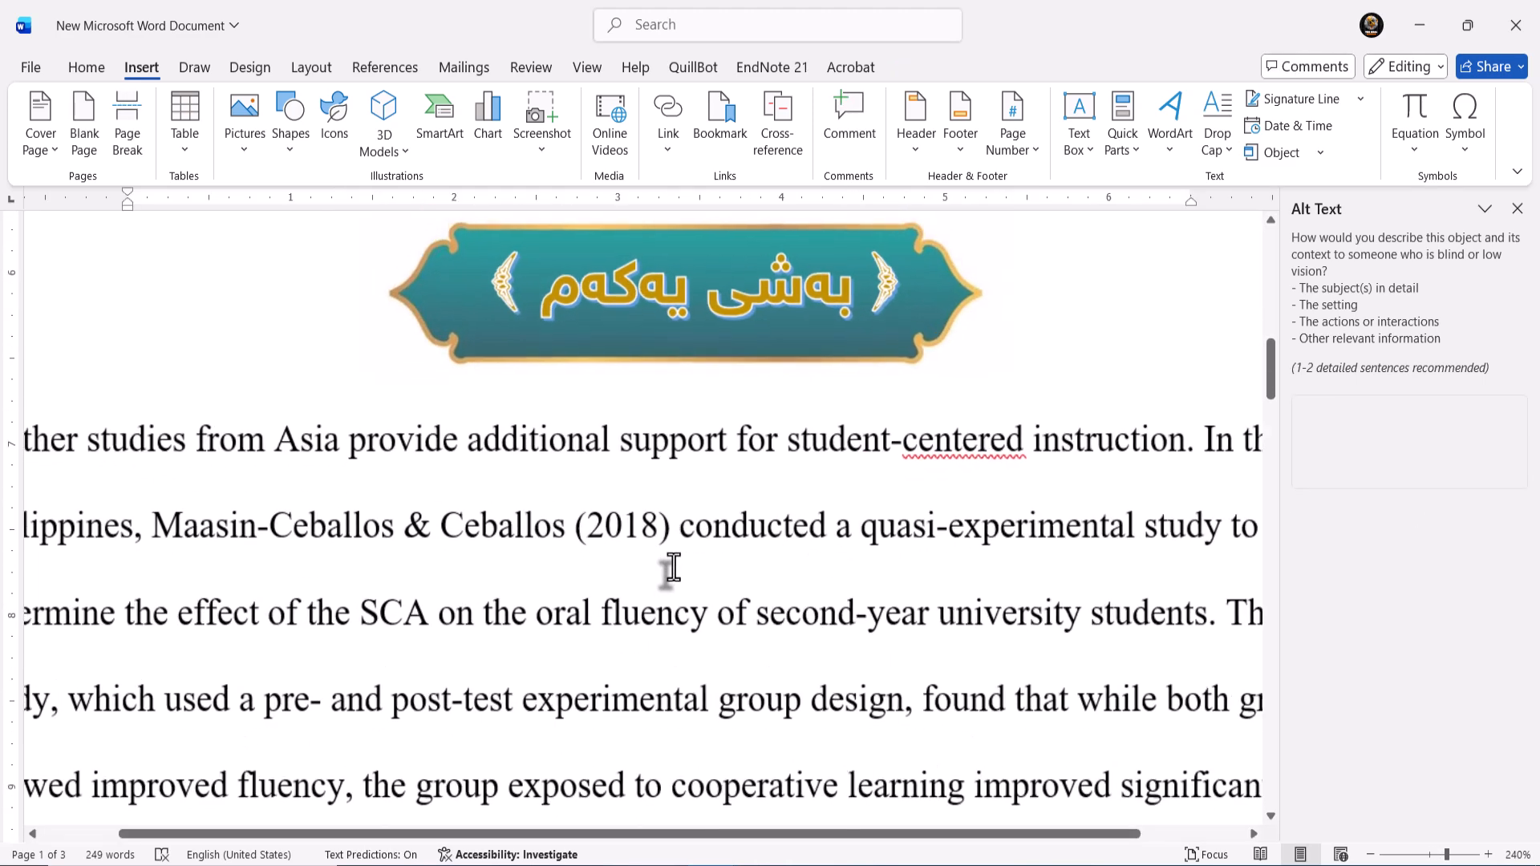
scroll(672, 565, "up", 1)
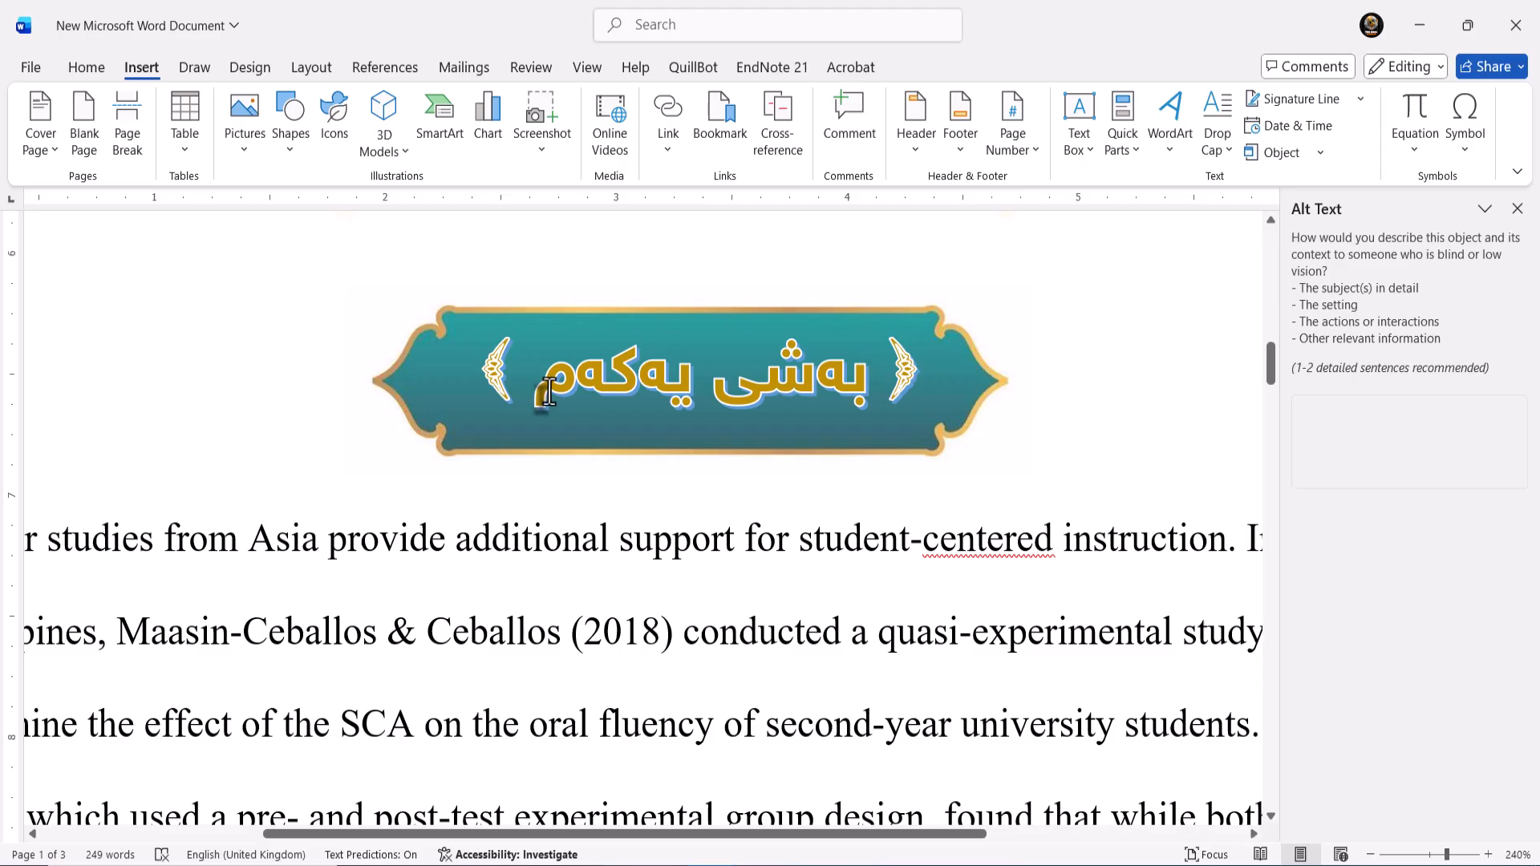
left_click(481, 397)
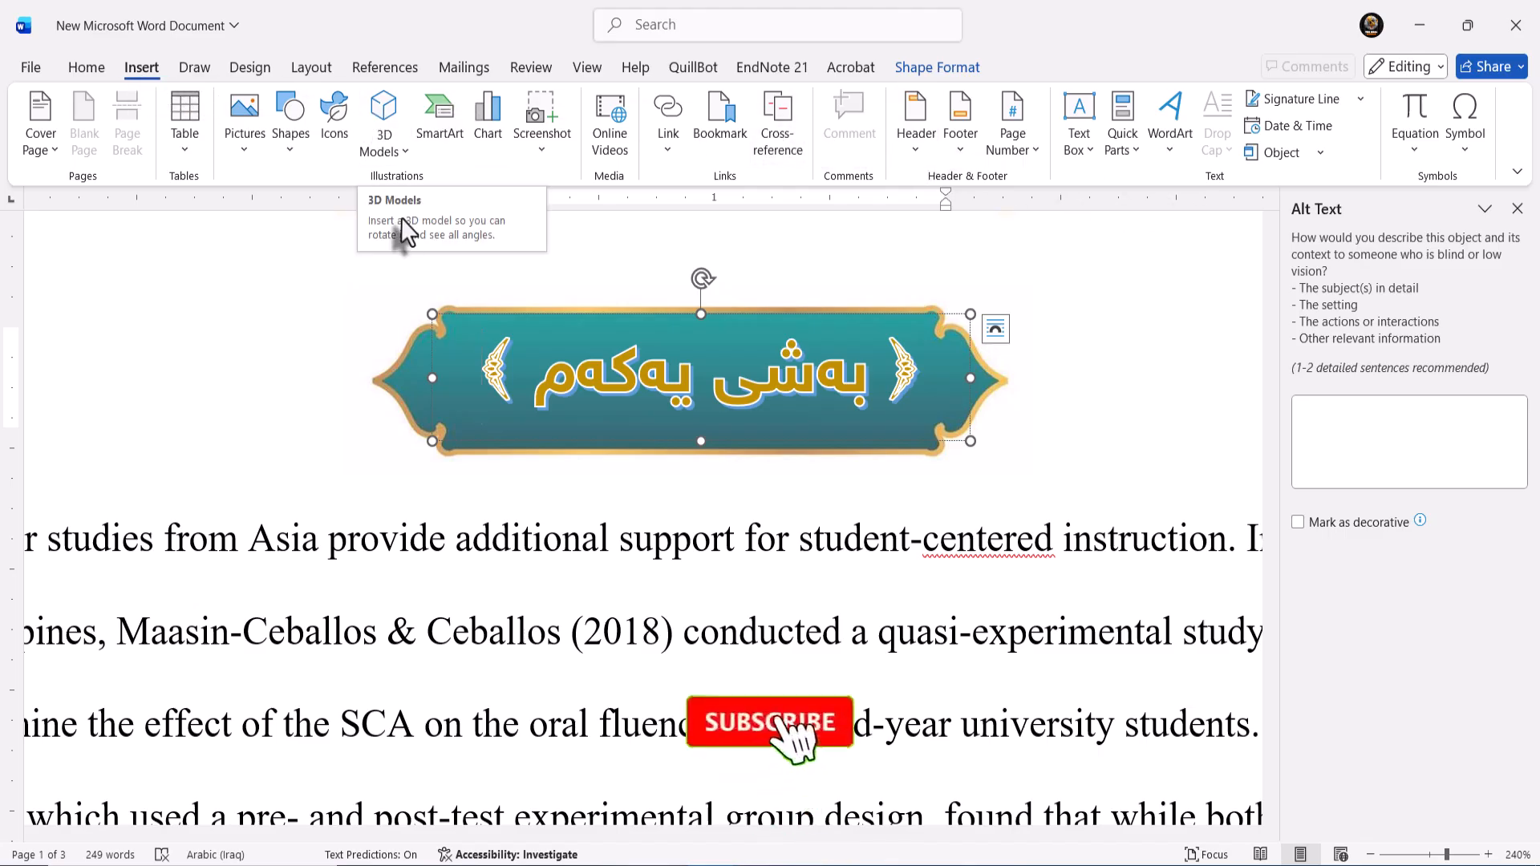
left_click(510, 598)
scroll(514, 597, "down", 6)
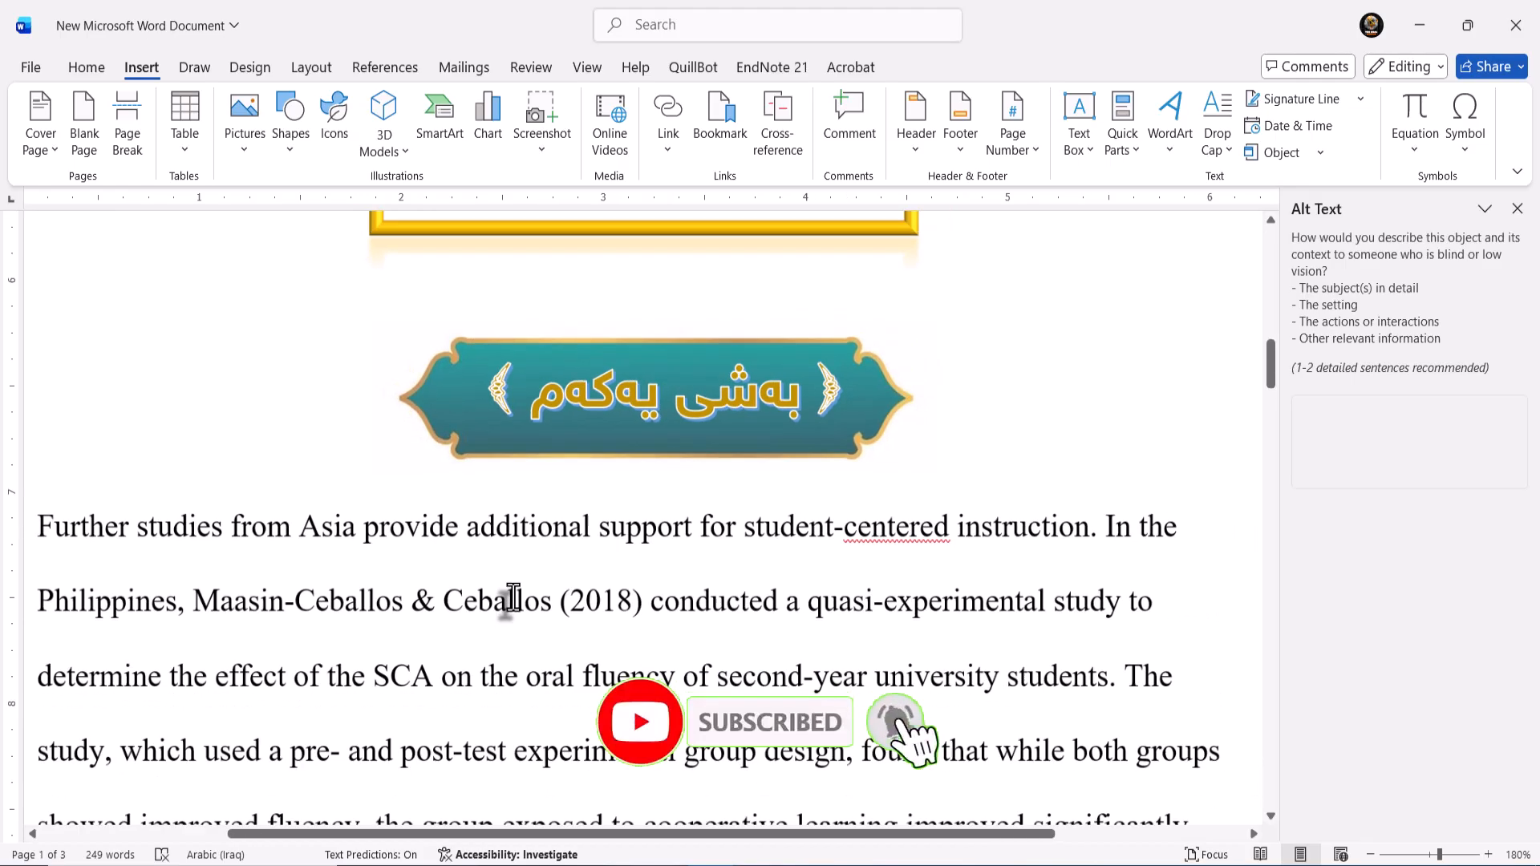
scroll(513, 597, "down", 3)
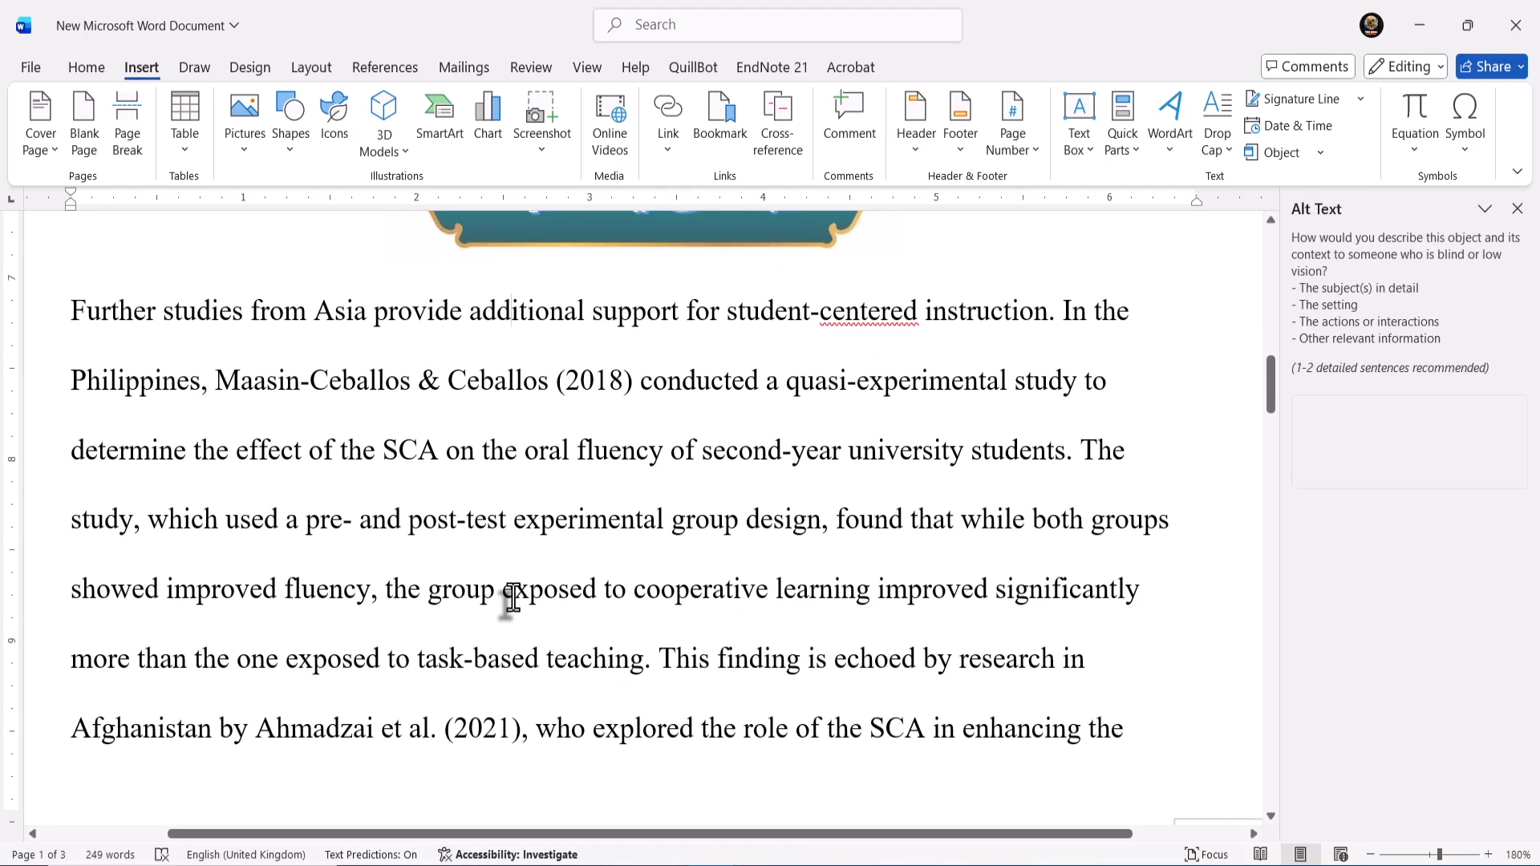
scroll(511, 597, "down", 4)
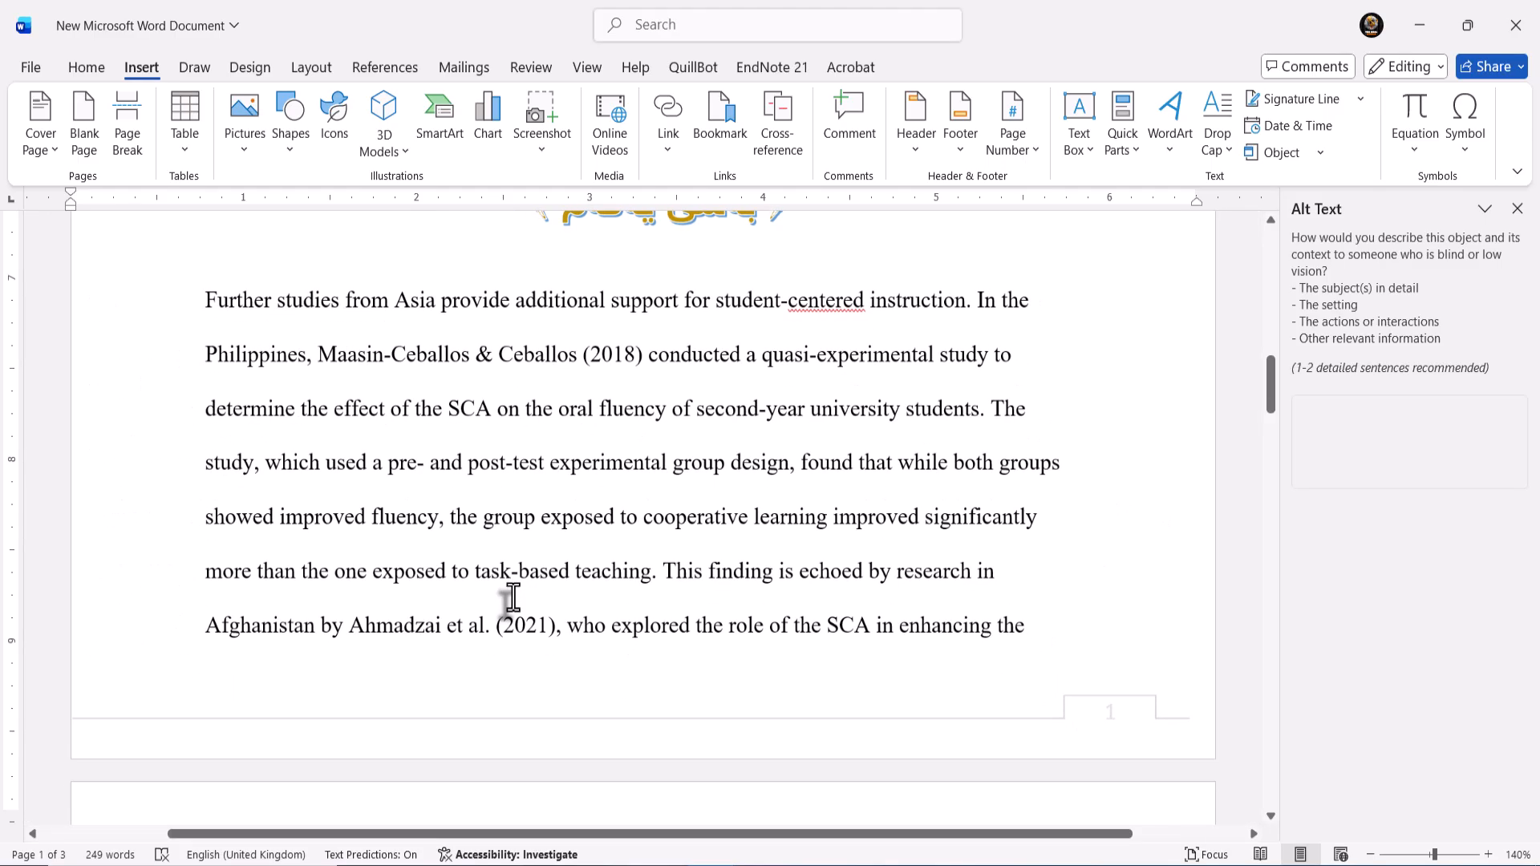
scroll(511, 597, "up", 3)
scroll(513, 597, "up", 1)
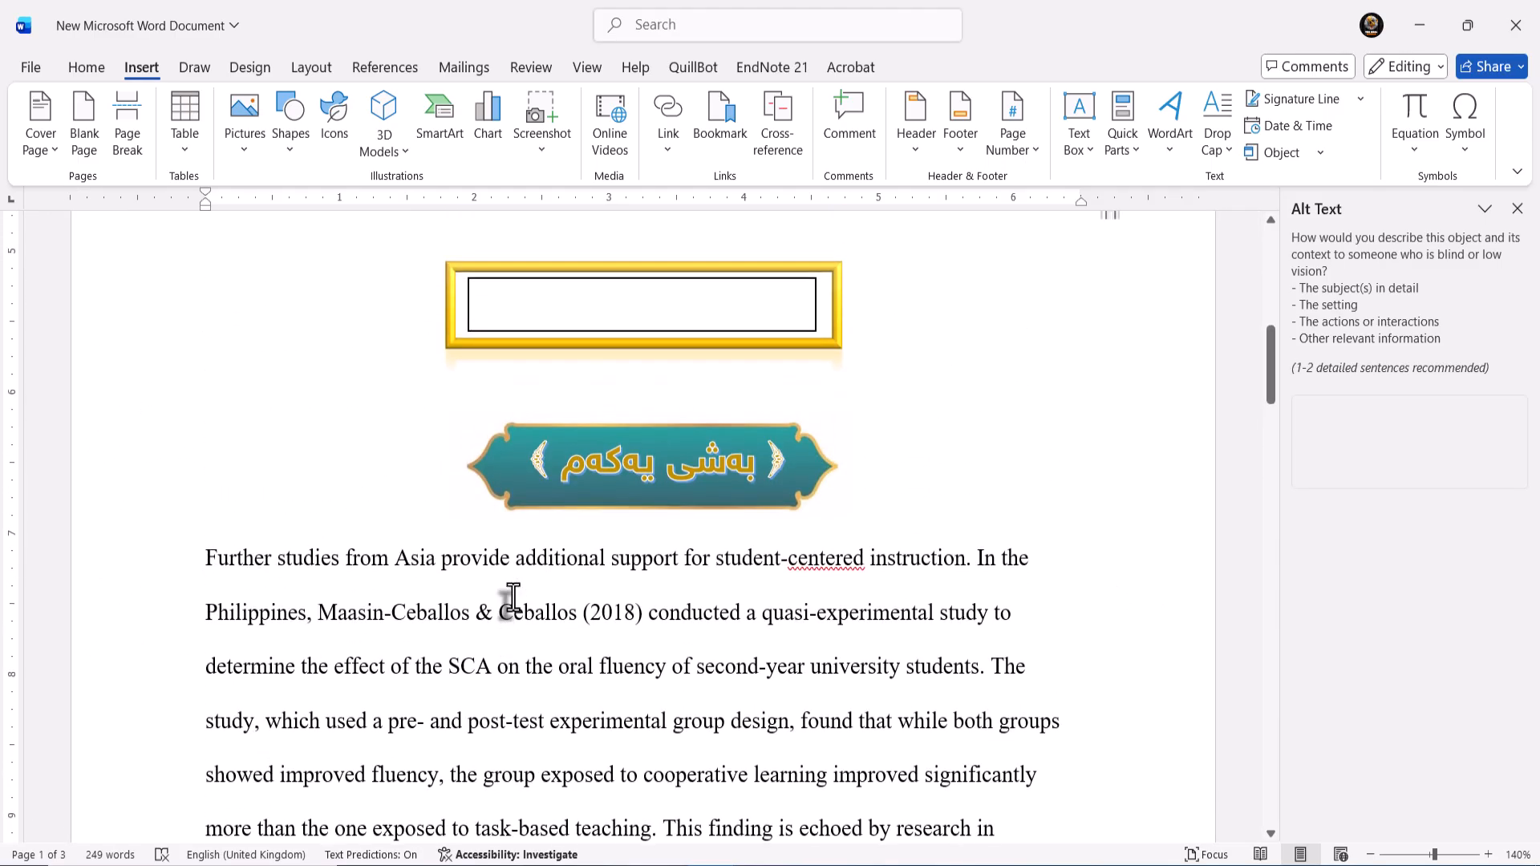
- Bring up the document formatting, theme and page background options
left_click(250, 67)
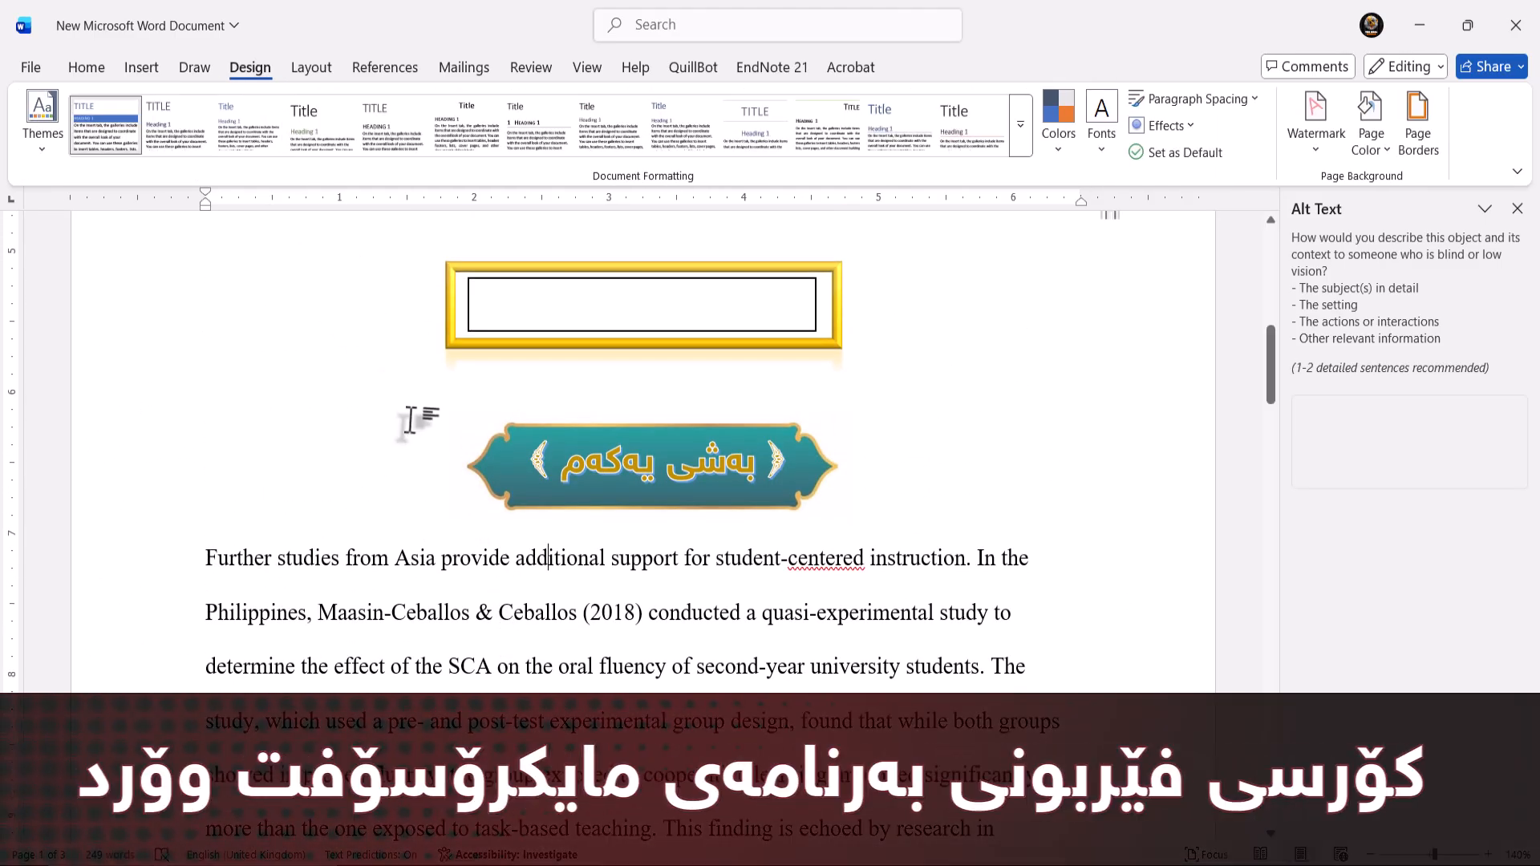